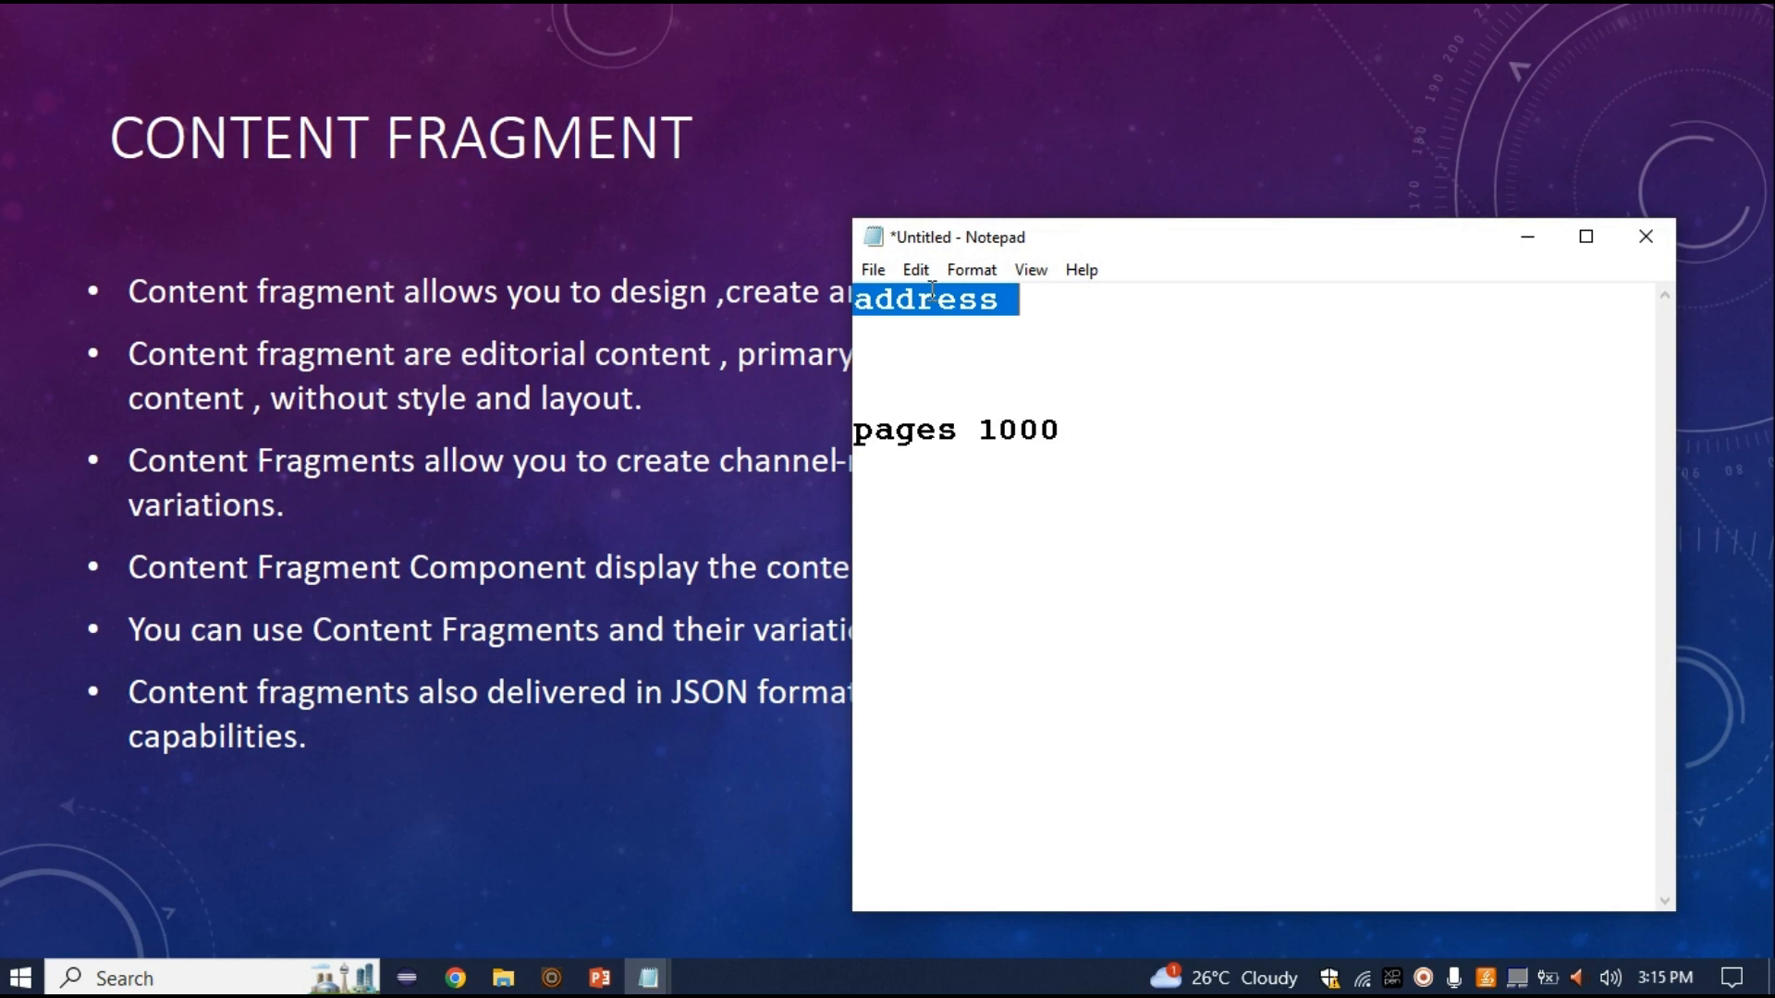
Append '= content fragement' after 'address' on the first line of the notes
left_click(1023, 308)
left_click_drag(1002, 302, 857, 300)
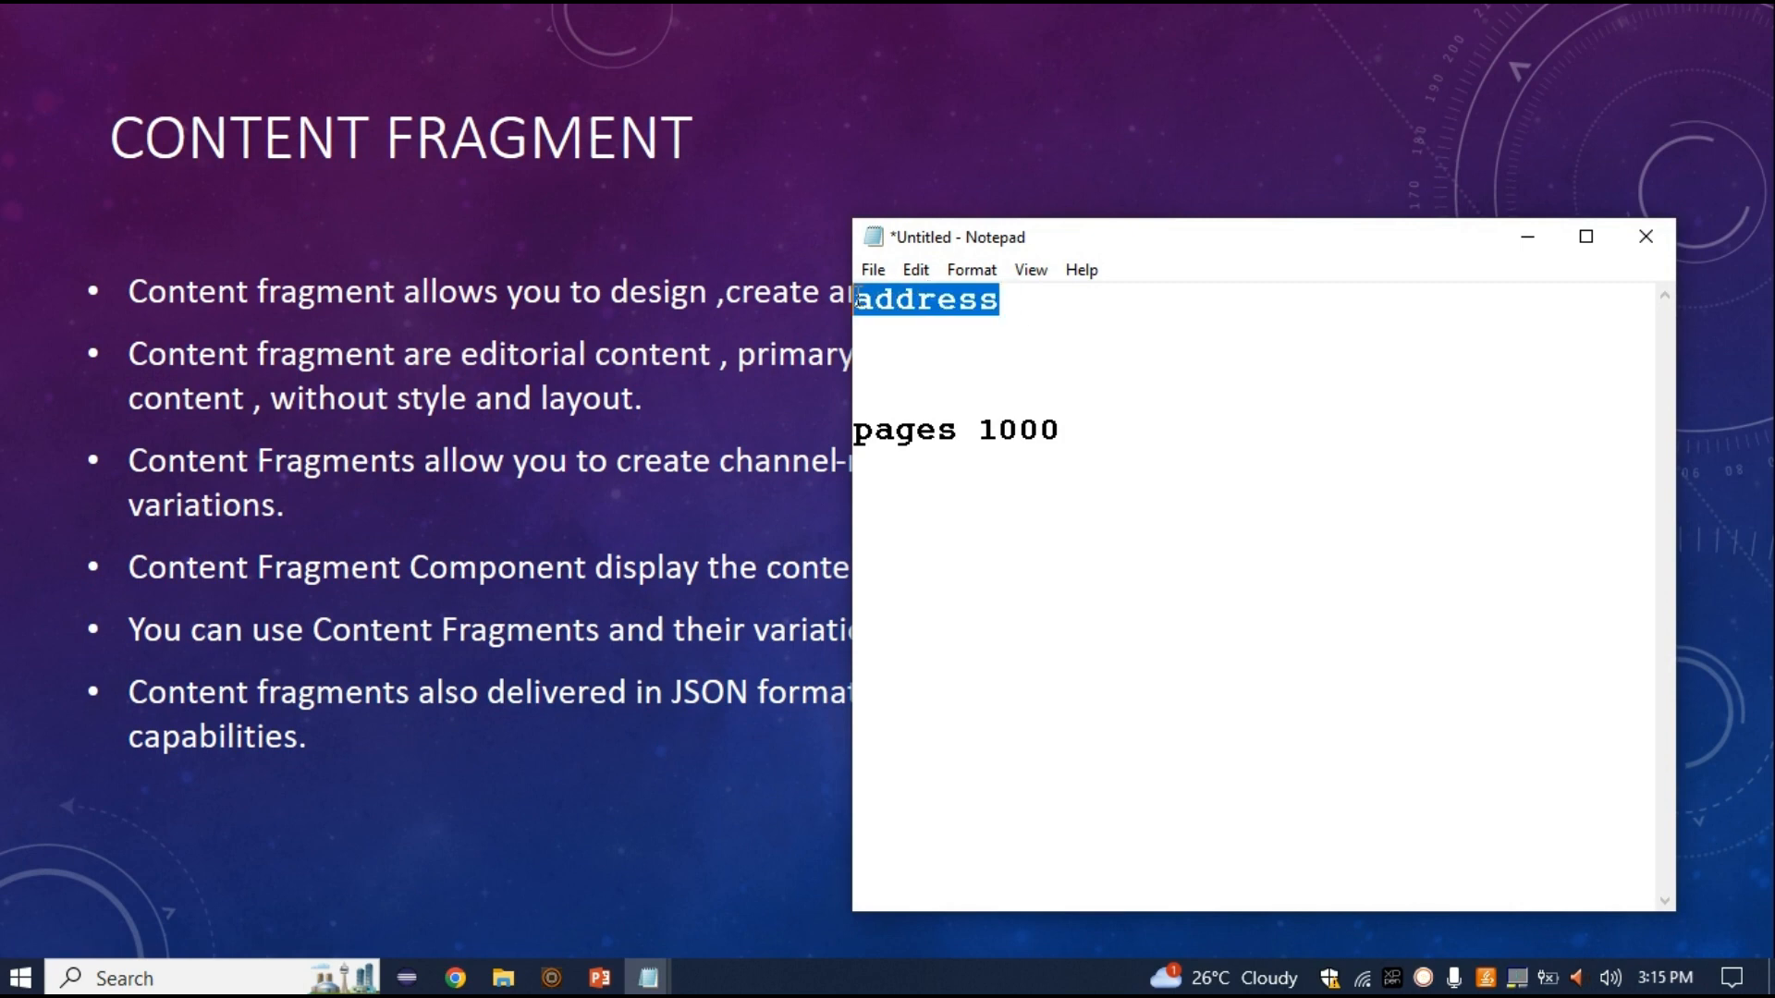
left_click(1030, 307)
type("= co")
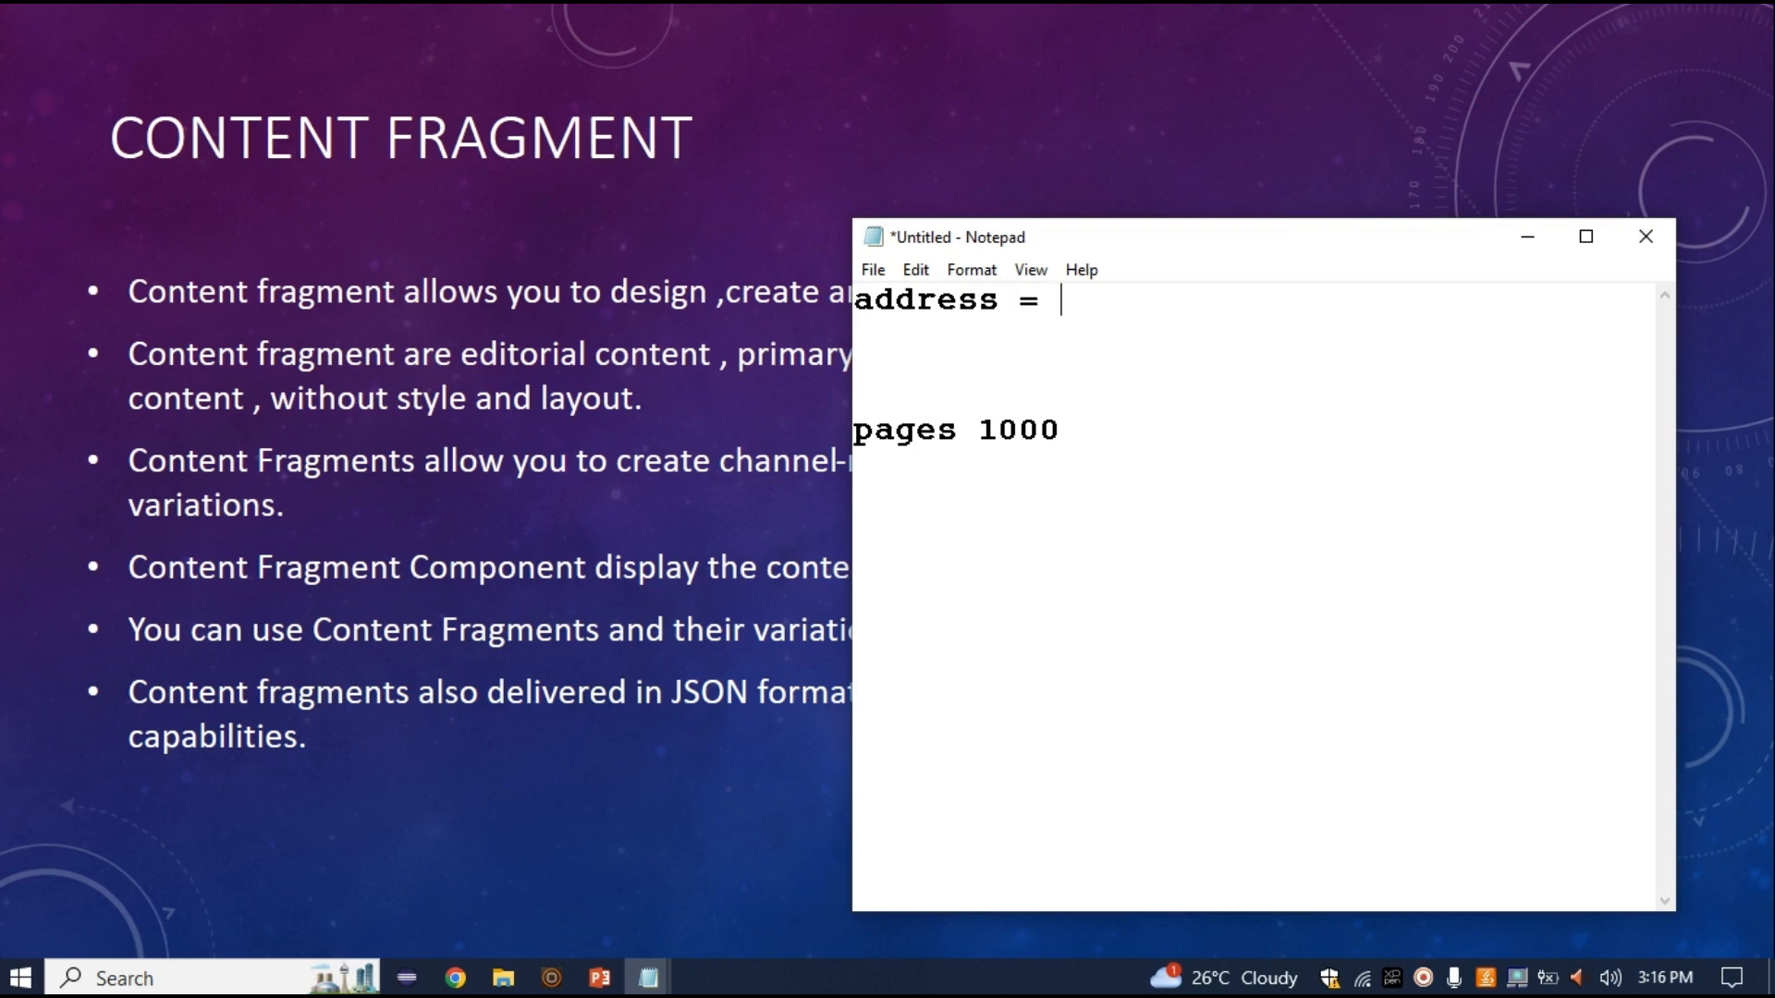
key("BackSpace")
key("BackSpace")
type("conten")
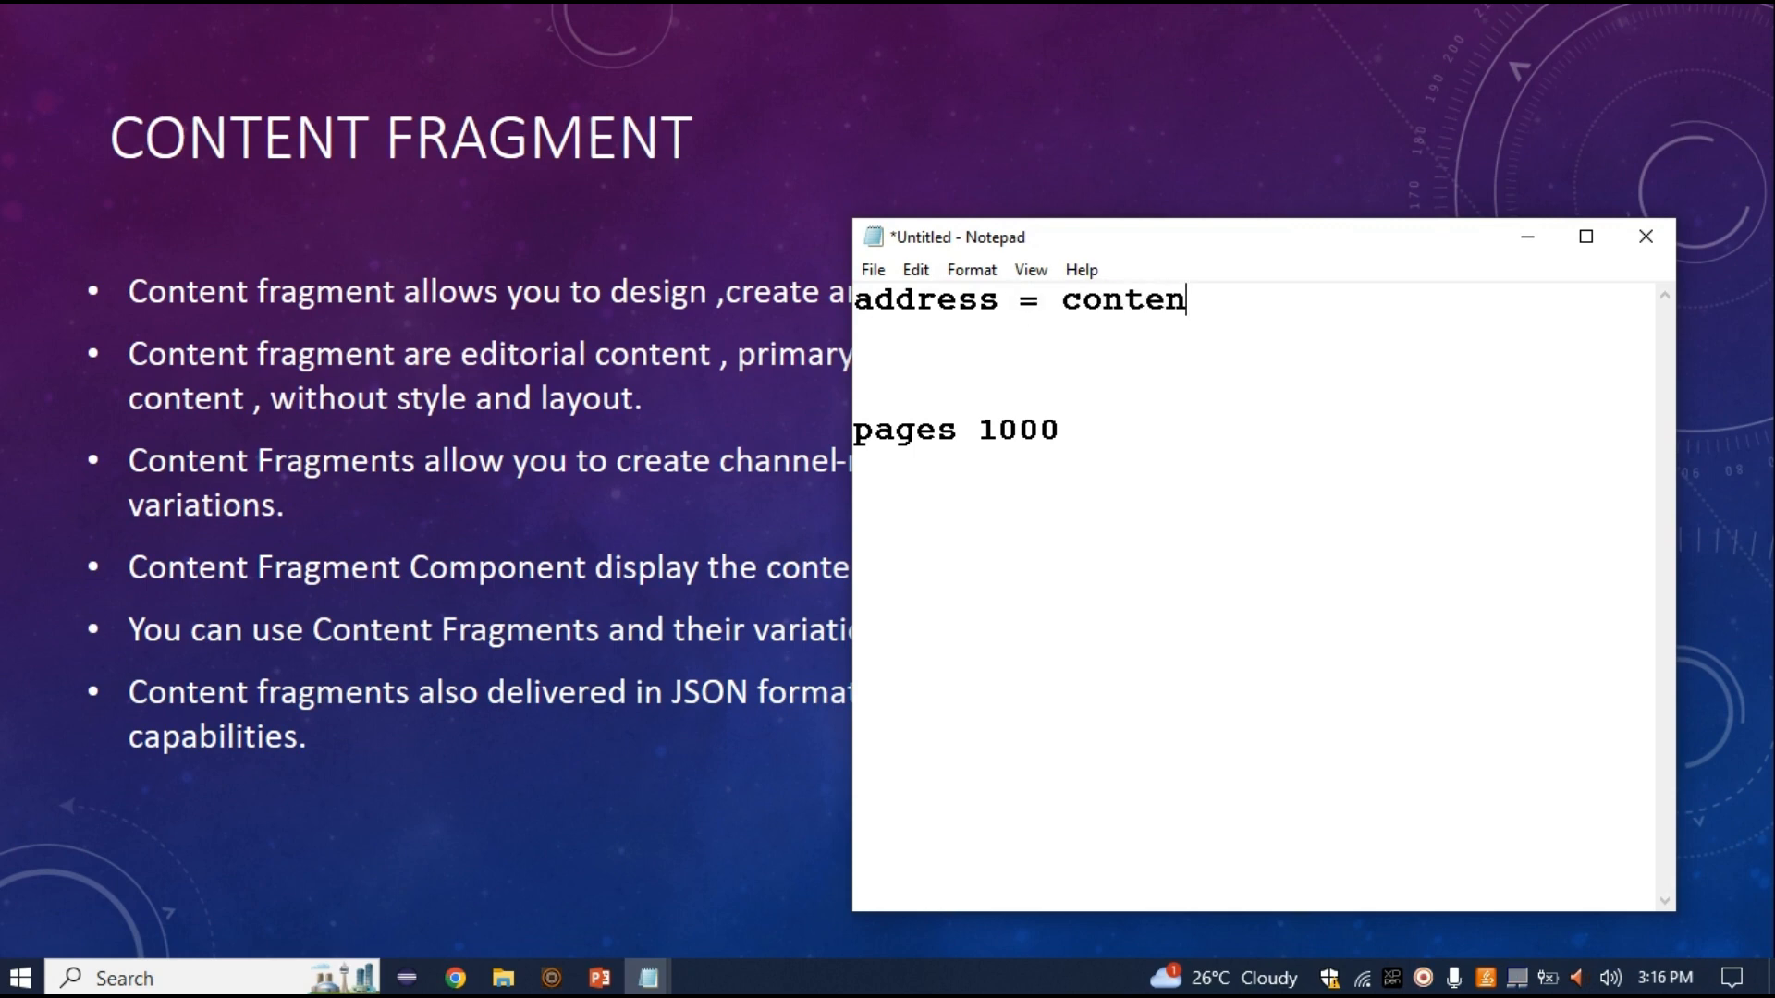
type("t fragement")
key("BackSpace")
Highlight address, content fragement, pages and 1000 in turn for emphasis
key("shift+Left")
key("shift+Left")
key("shift+Left")
key("shift+Left")
key("shift+Left")
key("shift+Left")
key("shift+Left")
key("shift+Left")
key("shift+Left")
key("shift+Left")
key("shift+Left")
key("shift+Left")
key("shift+Left")
key("shift+Left")
key("shift+Left")
key("shift+Left")
key("shift+Left")
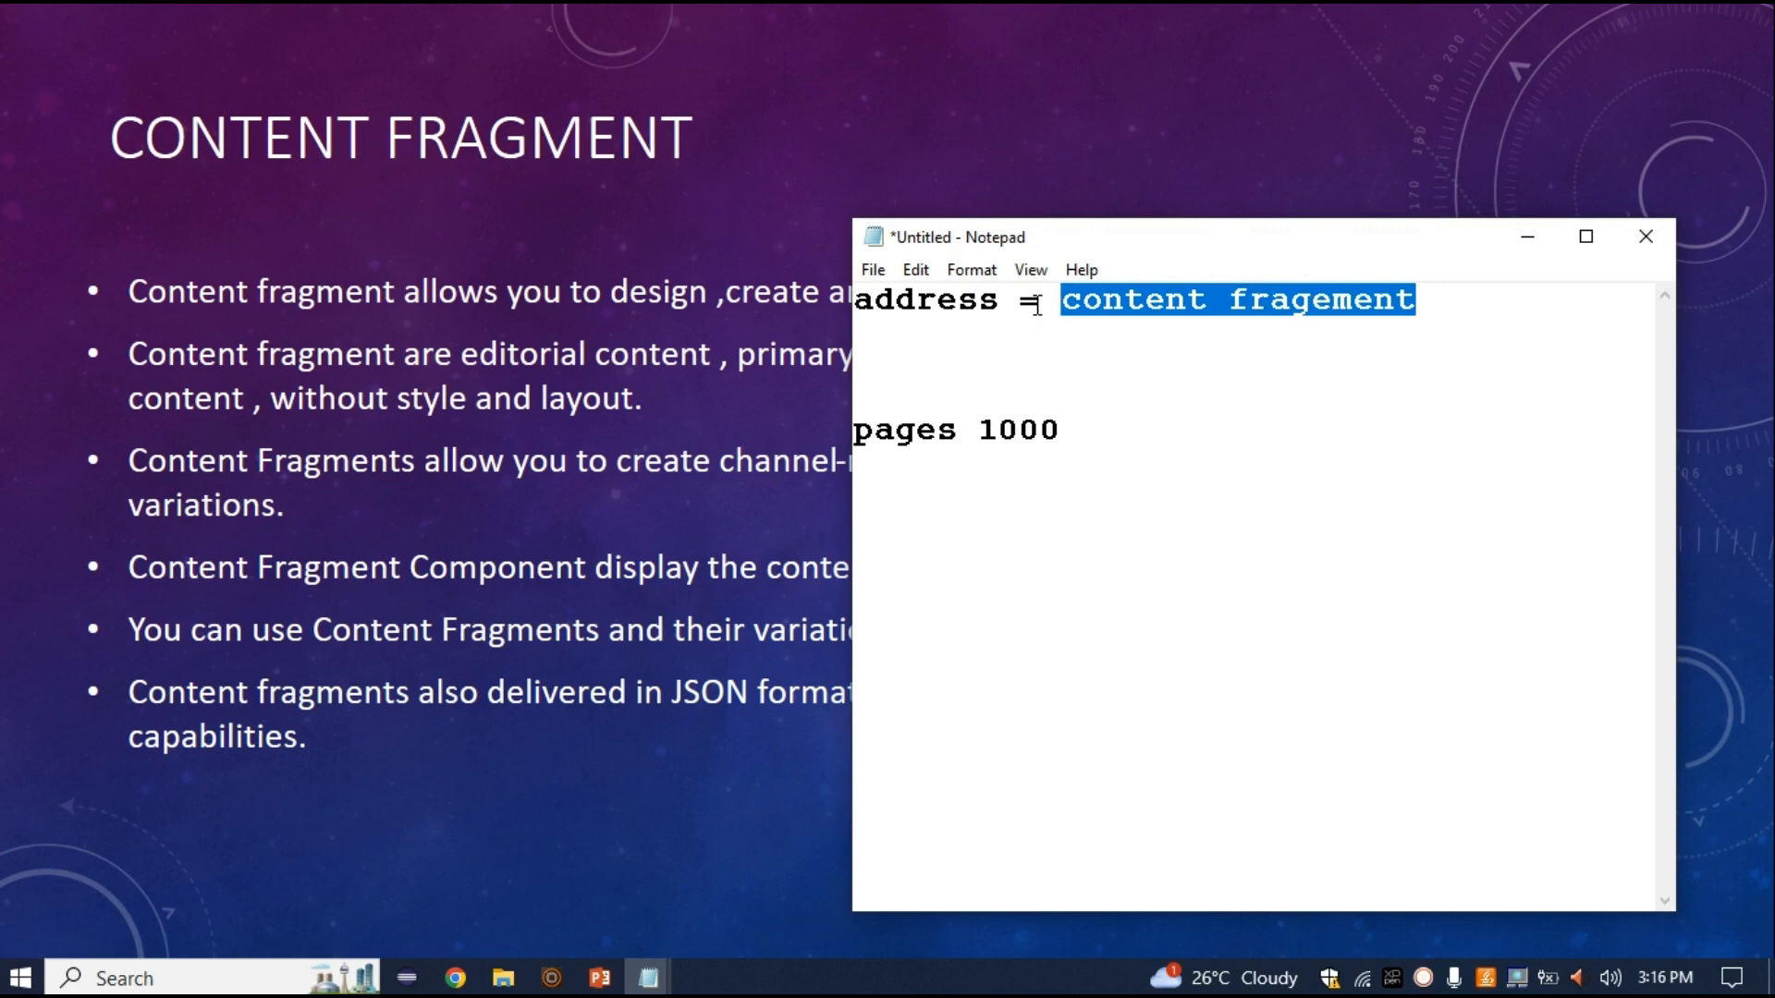
left_click(1154, 299)
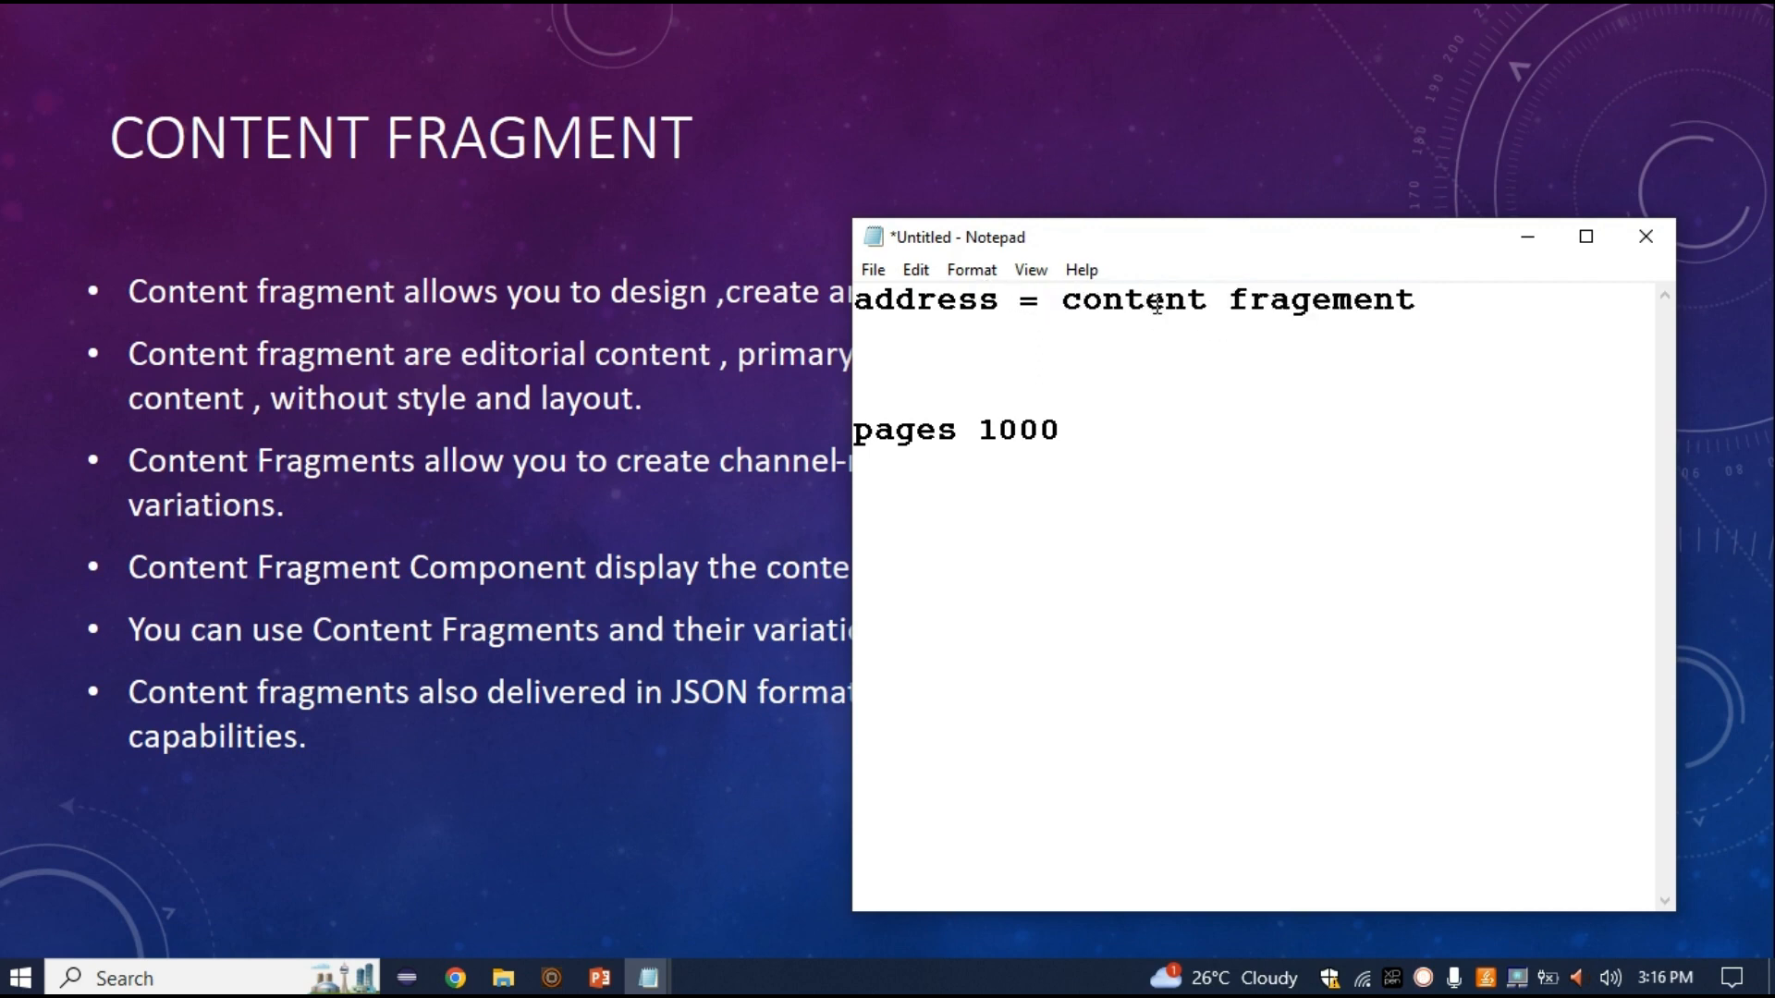
double_click(1157, 300)
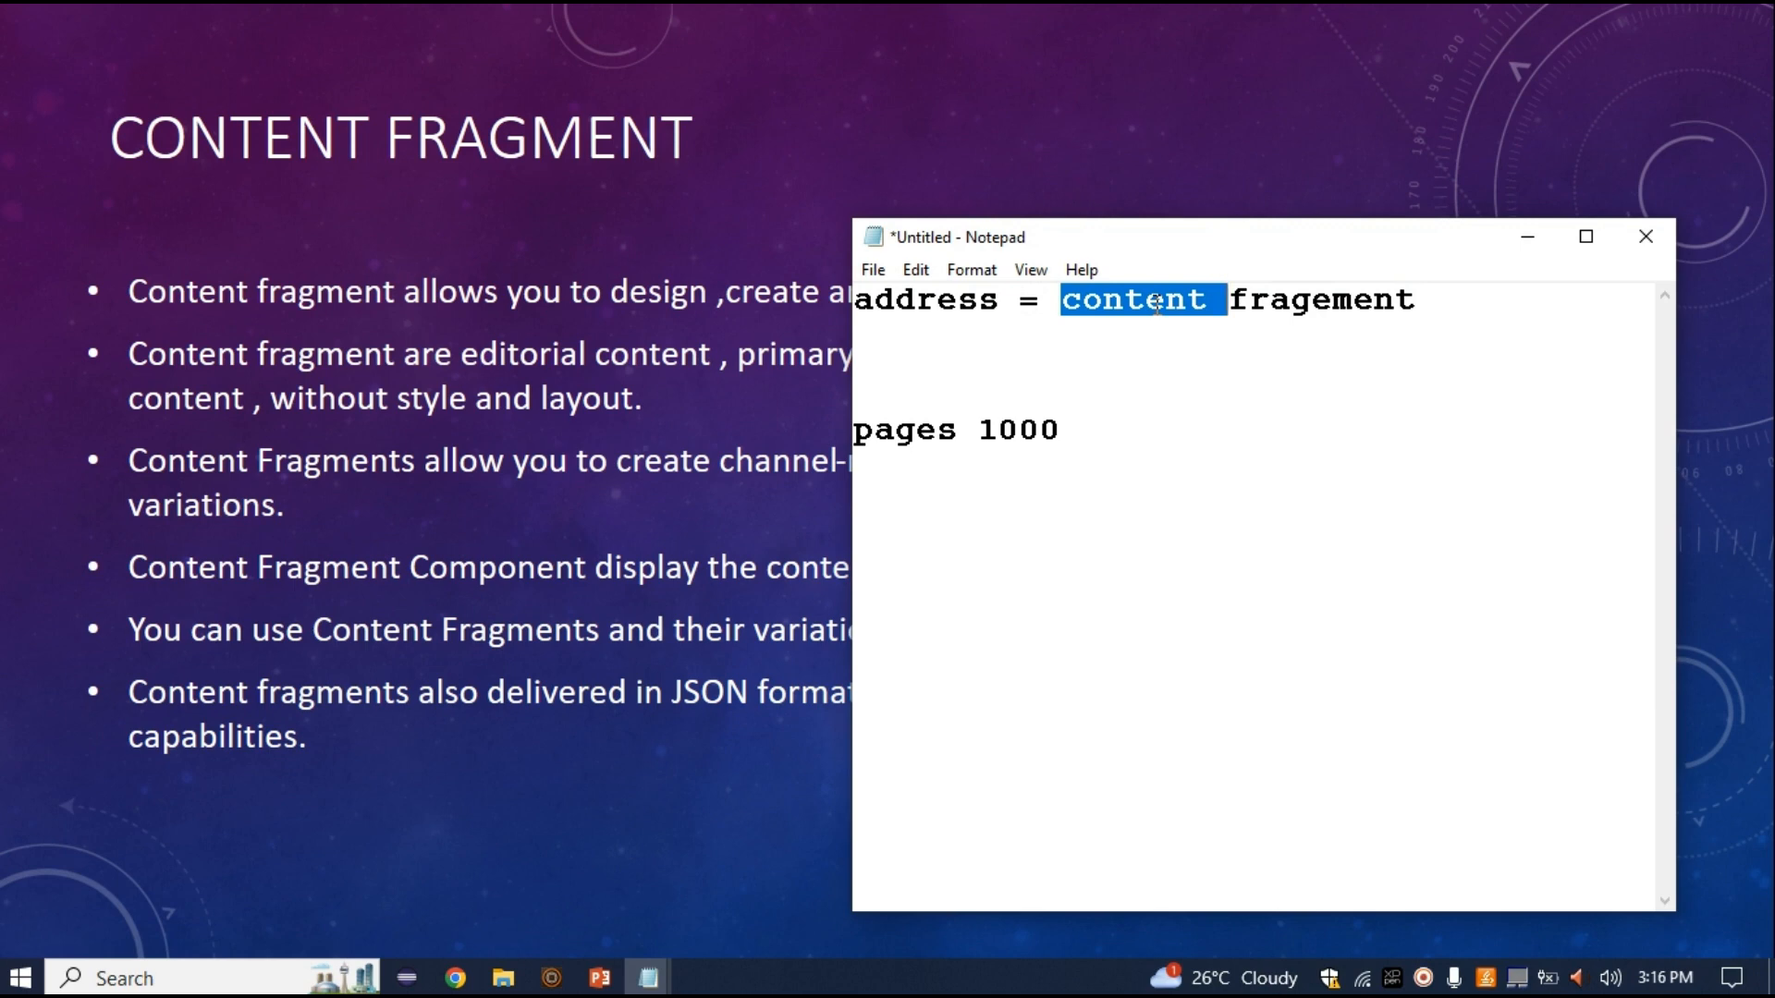
left_click(1157, 302)
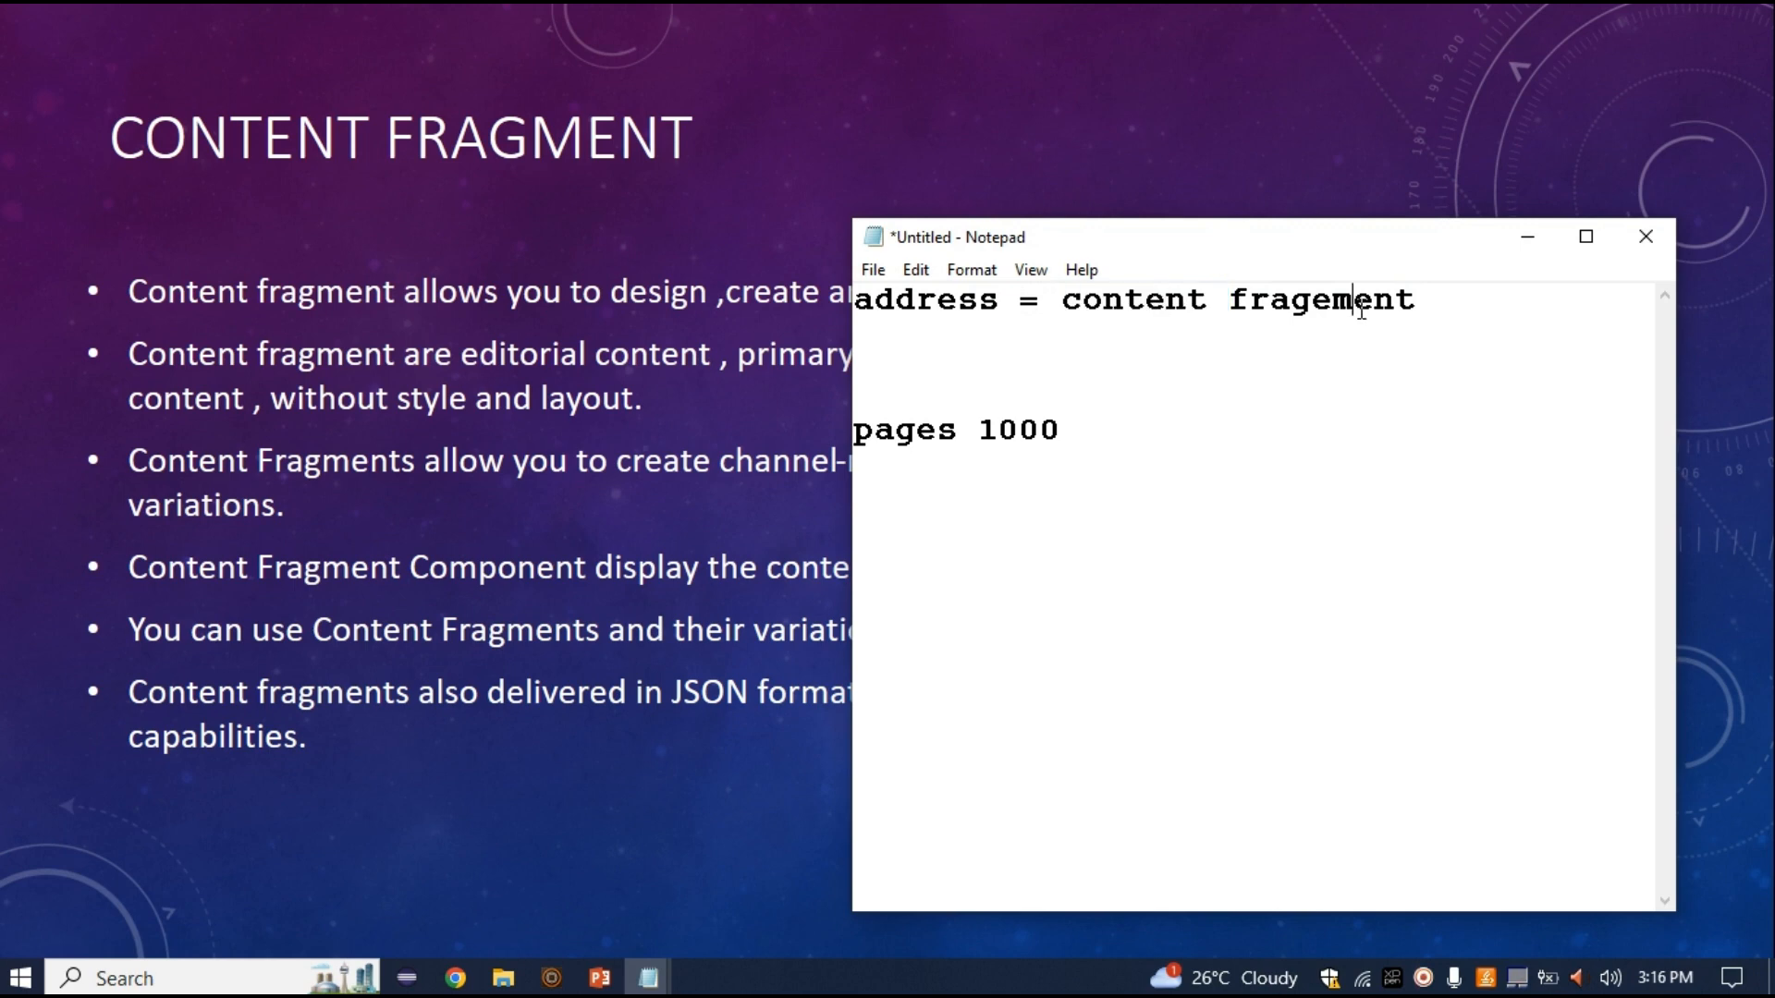
double_click(1359, 301)
left_click_drag(1019, 300, 1434, 288)
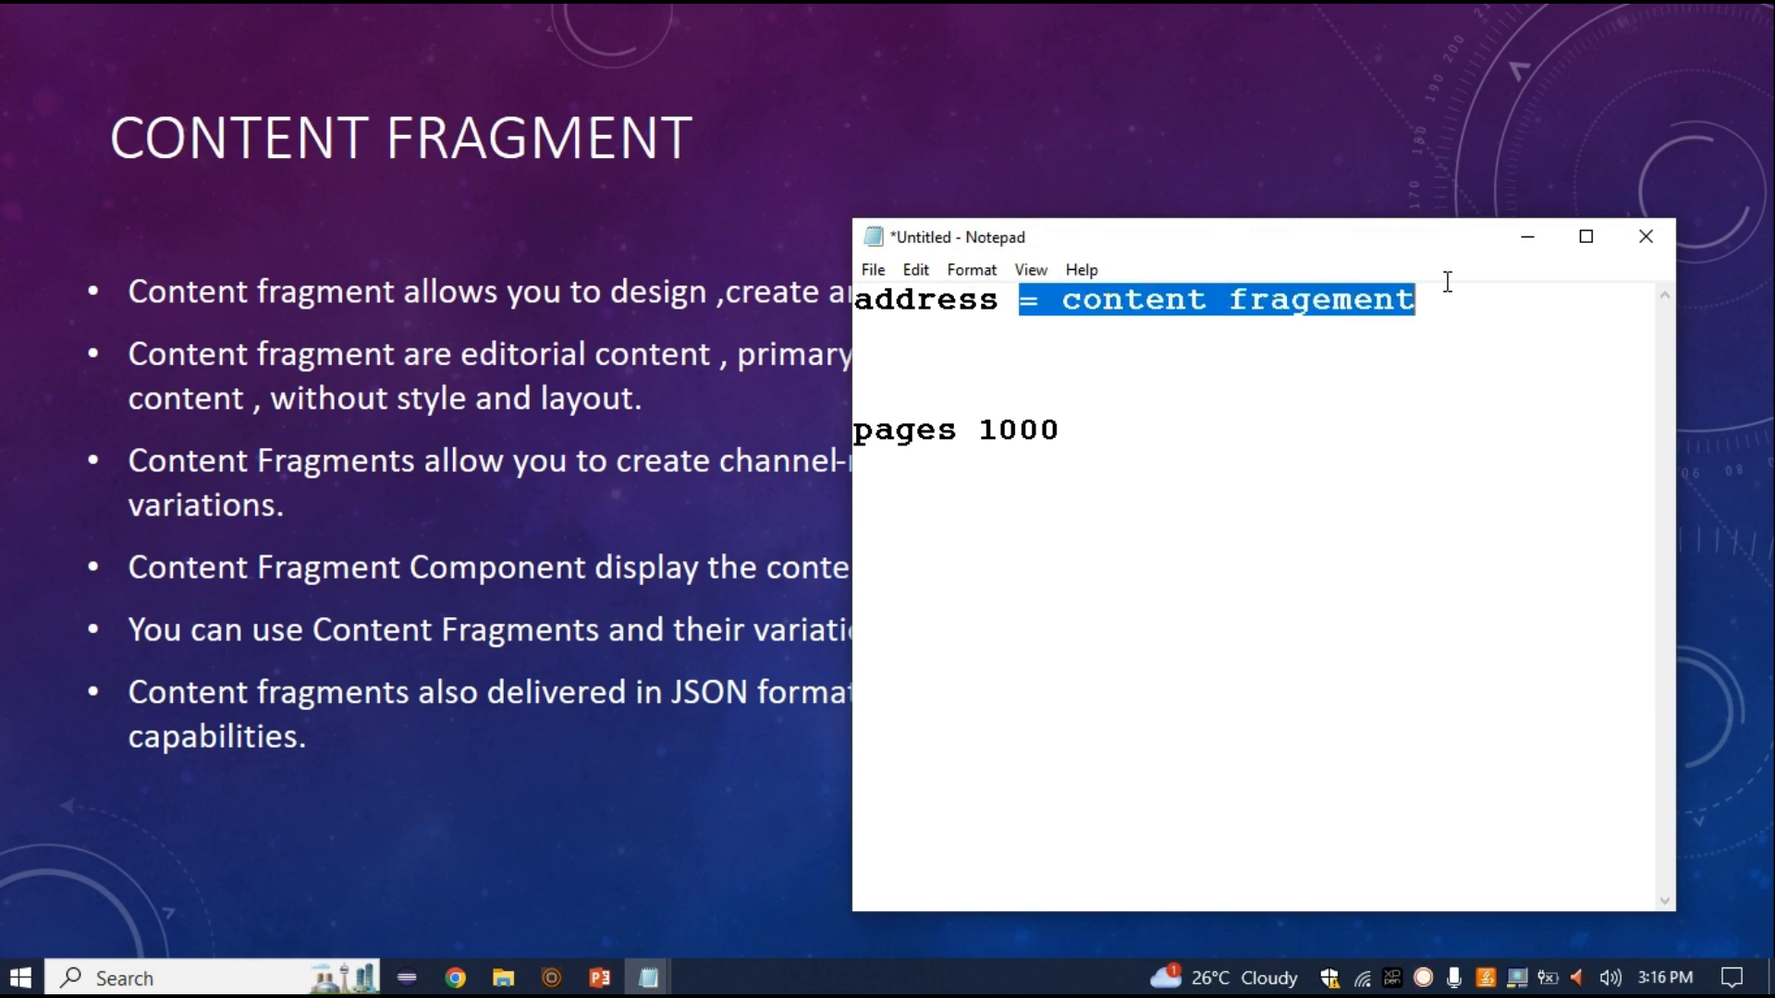
left_click(1454, 298)
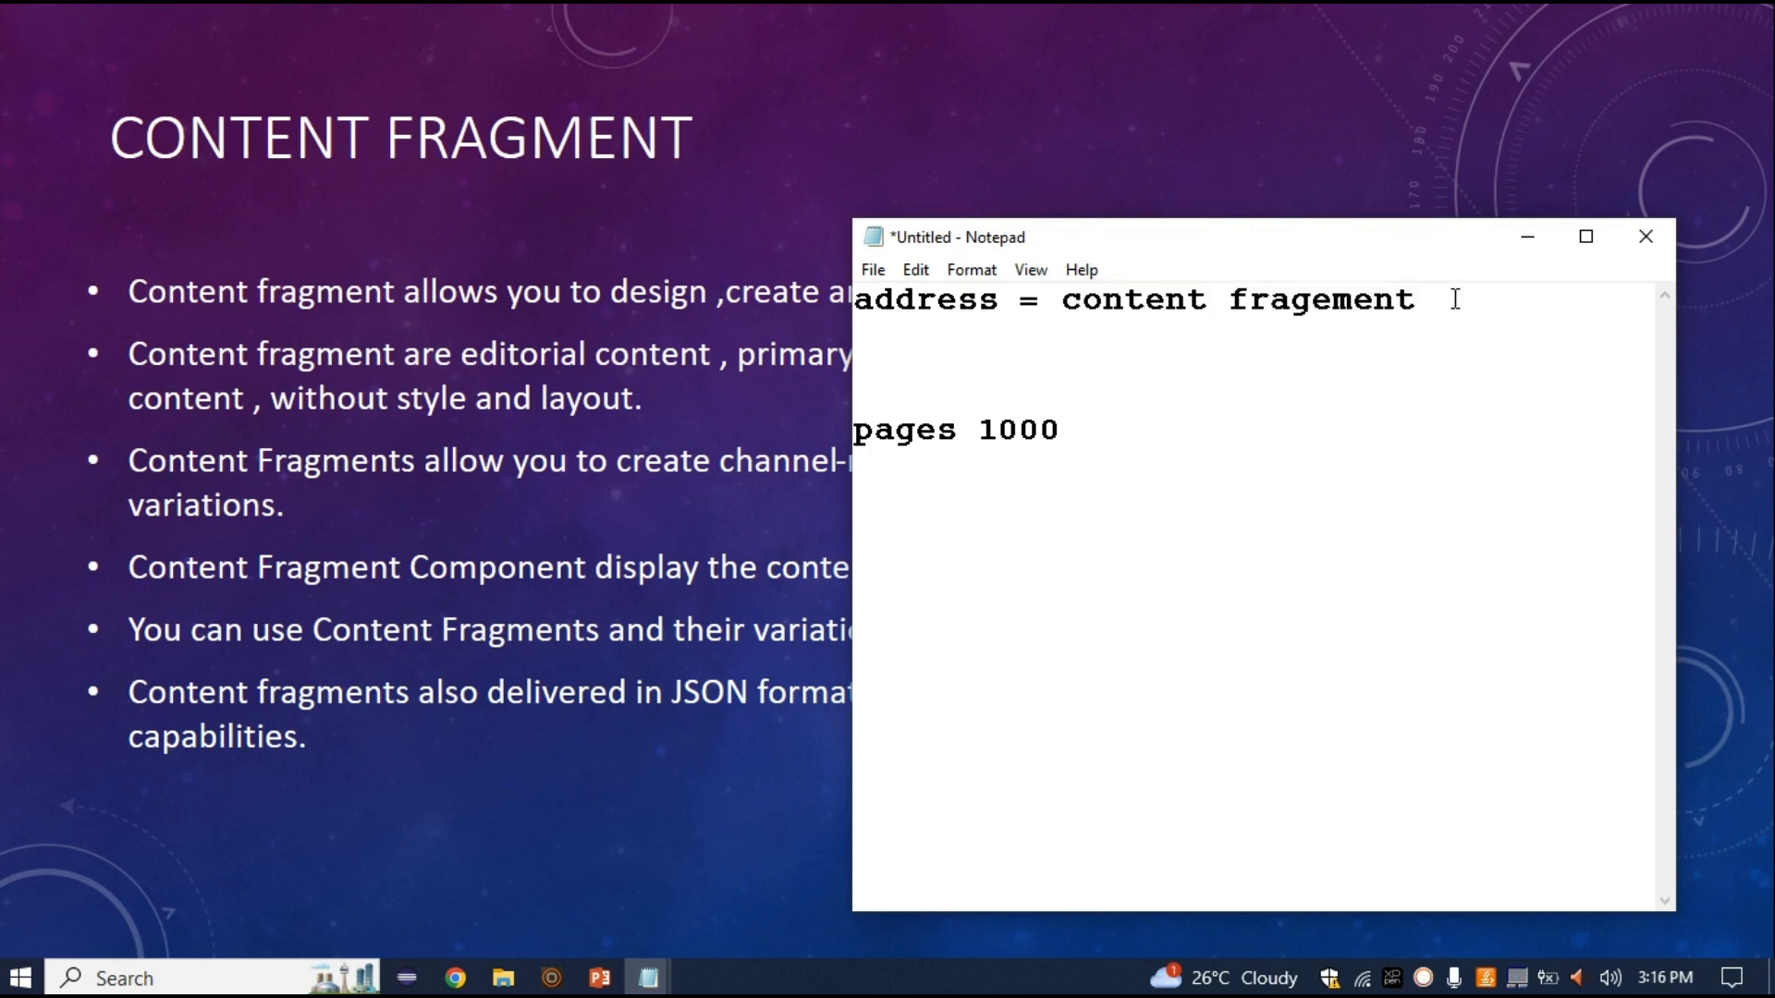
double_click(950, 298)
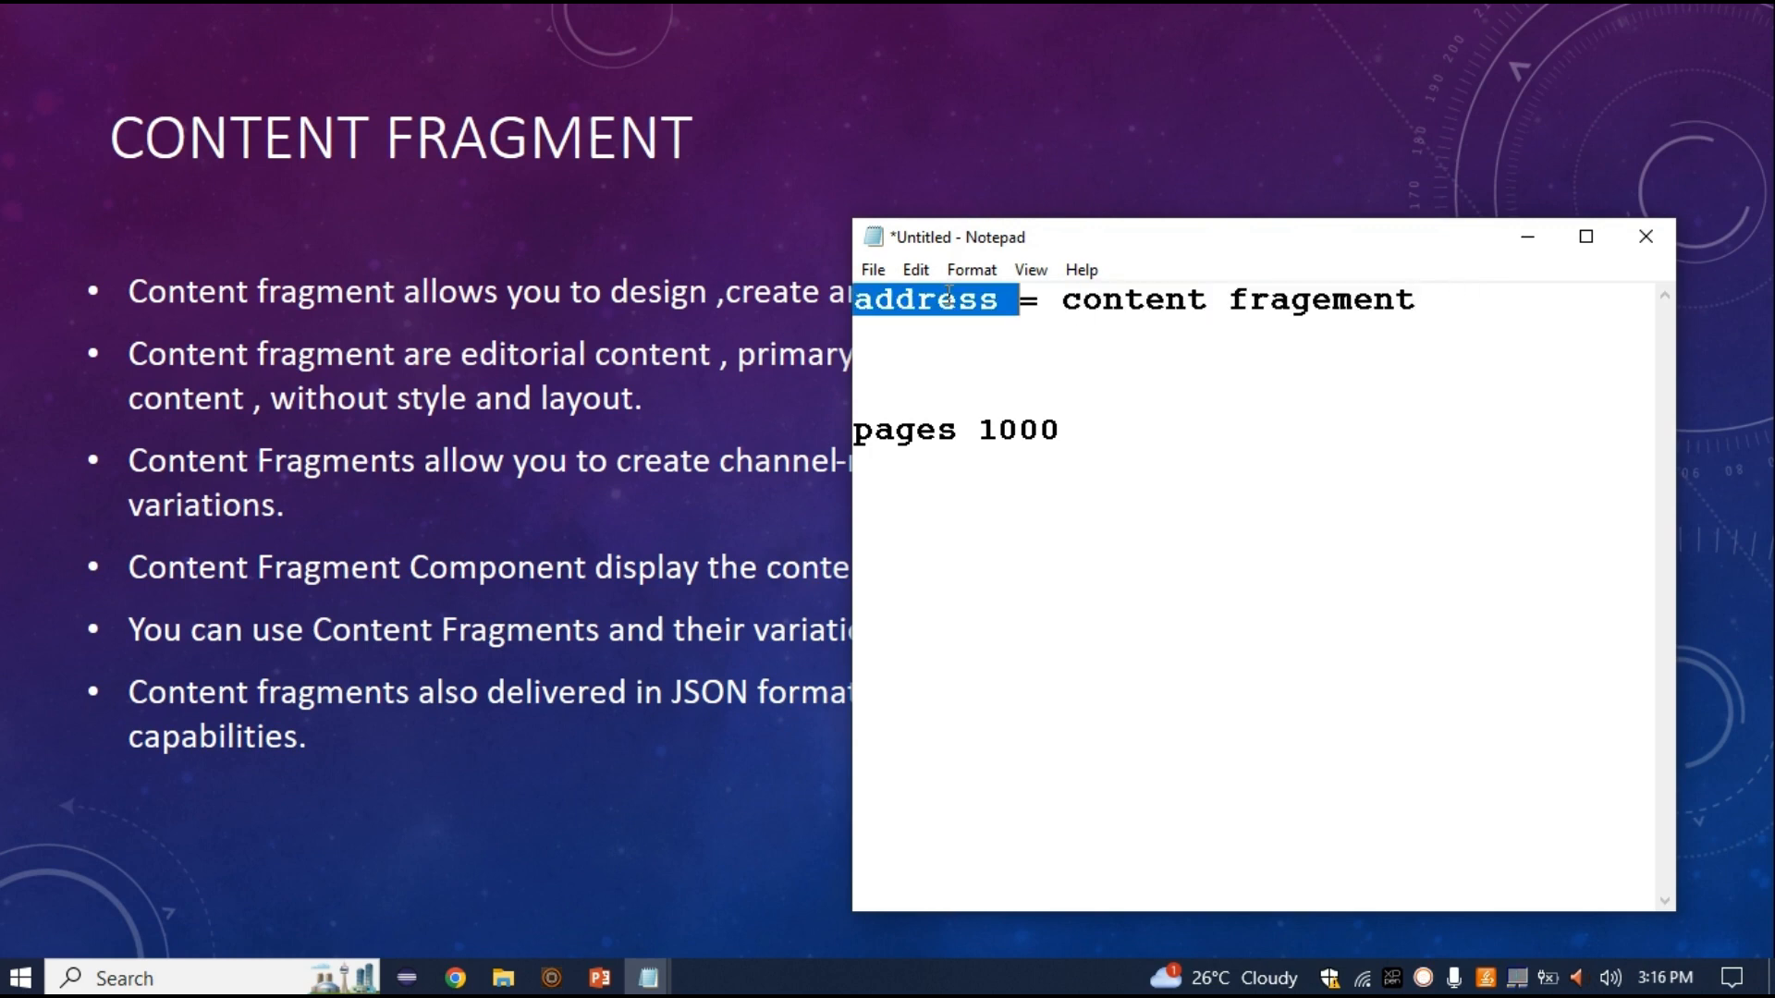
double_click(922, 431)
double_click(1009, 430)
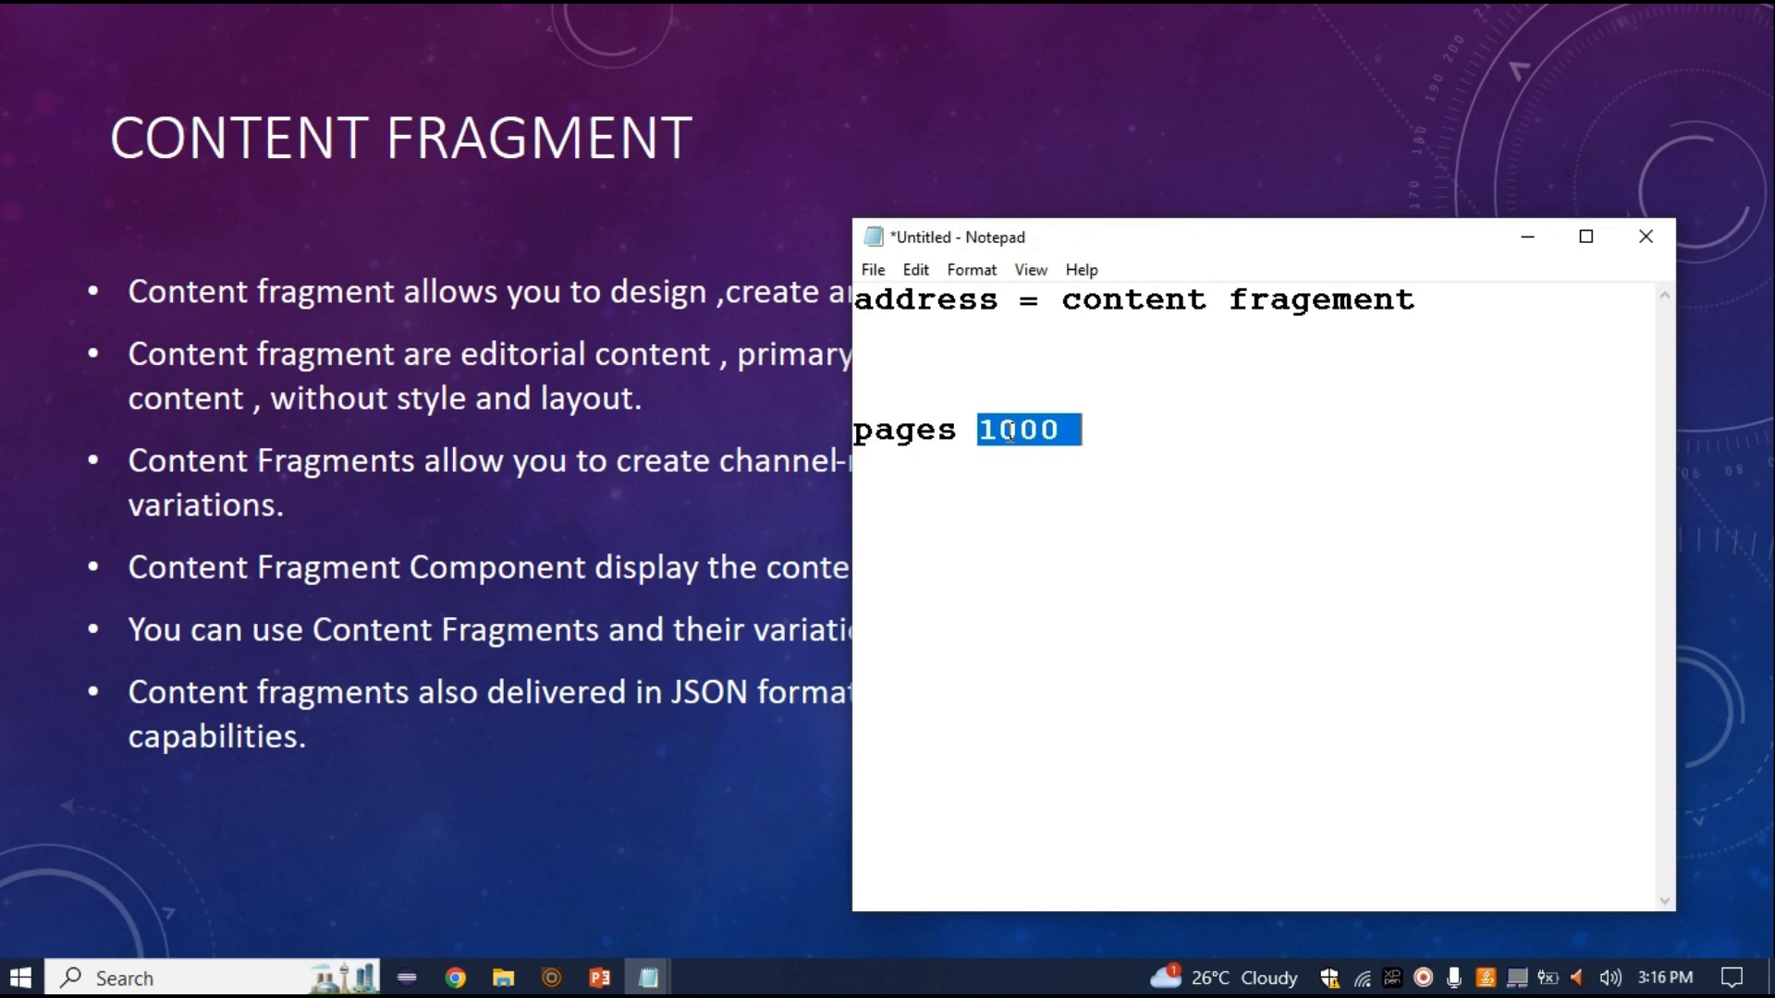
double_click(948, 303)
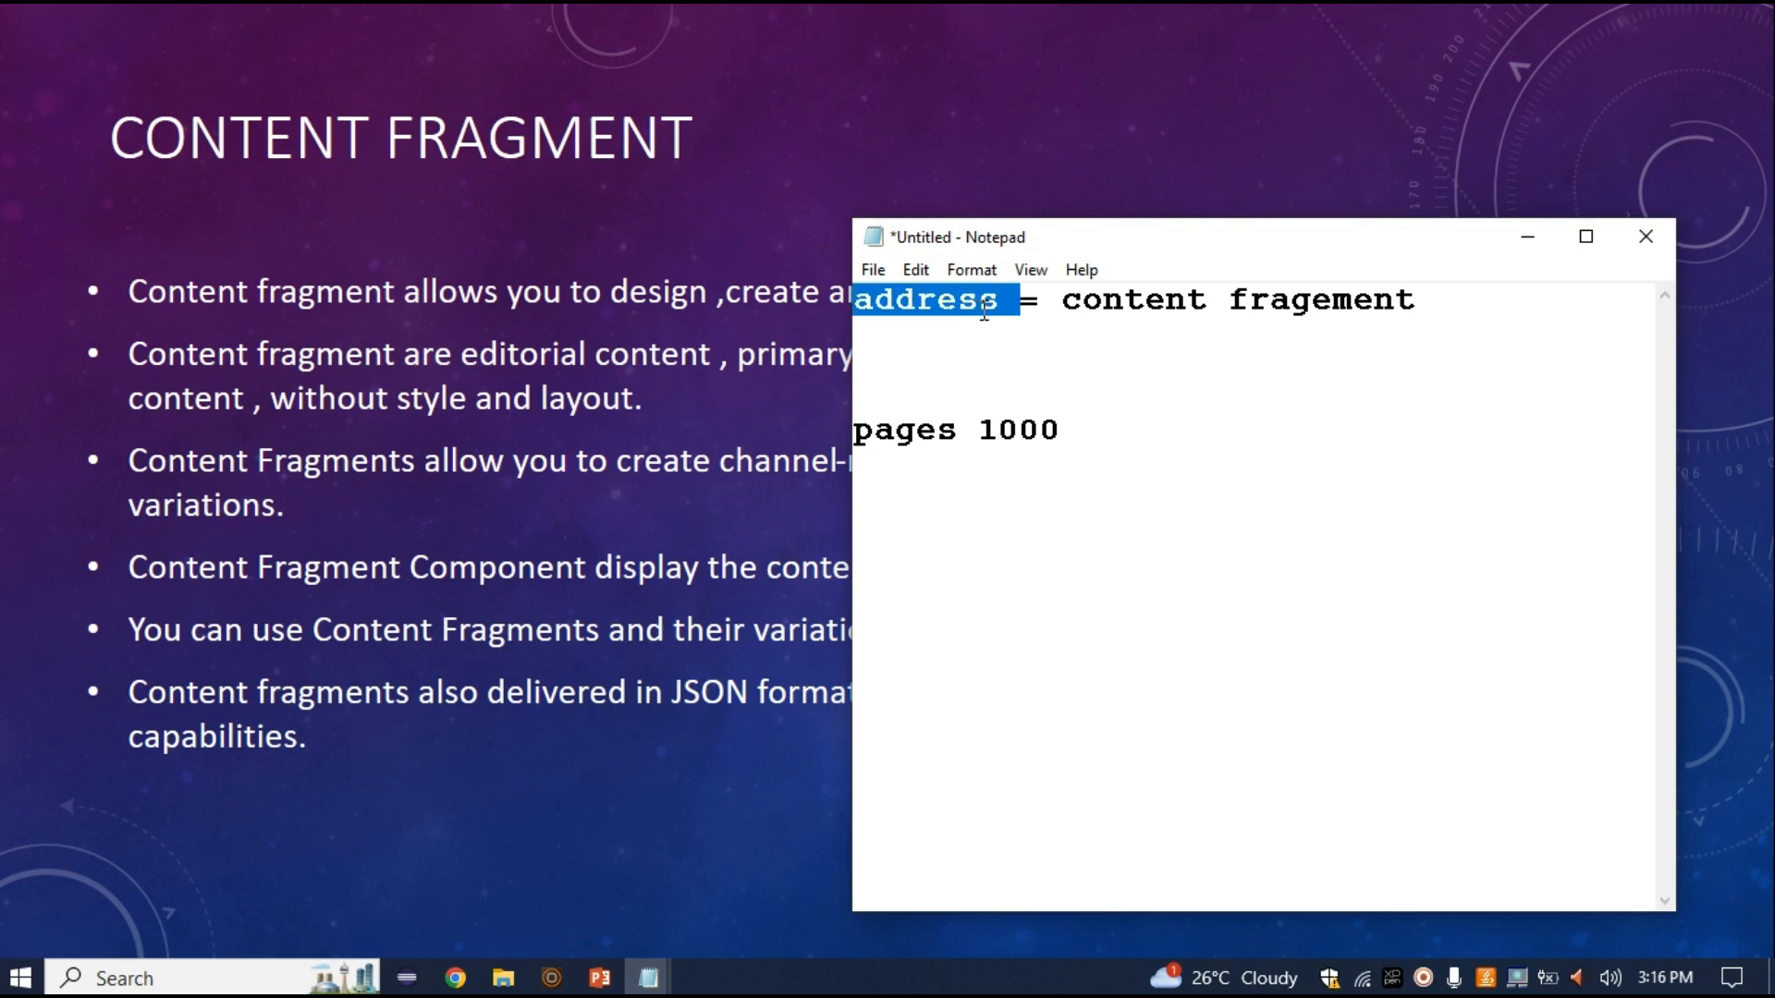
left_click_drag(1061, 304, 1420, 308)
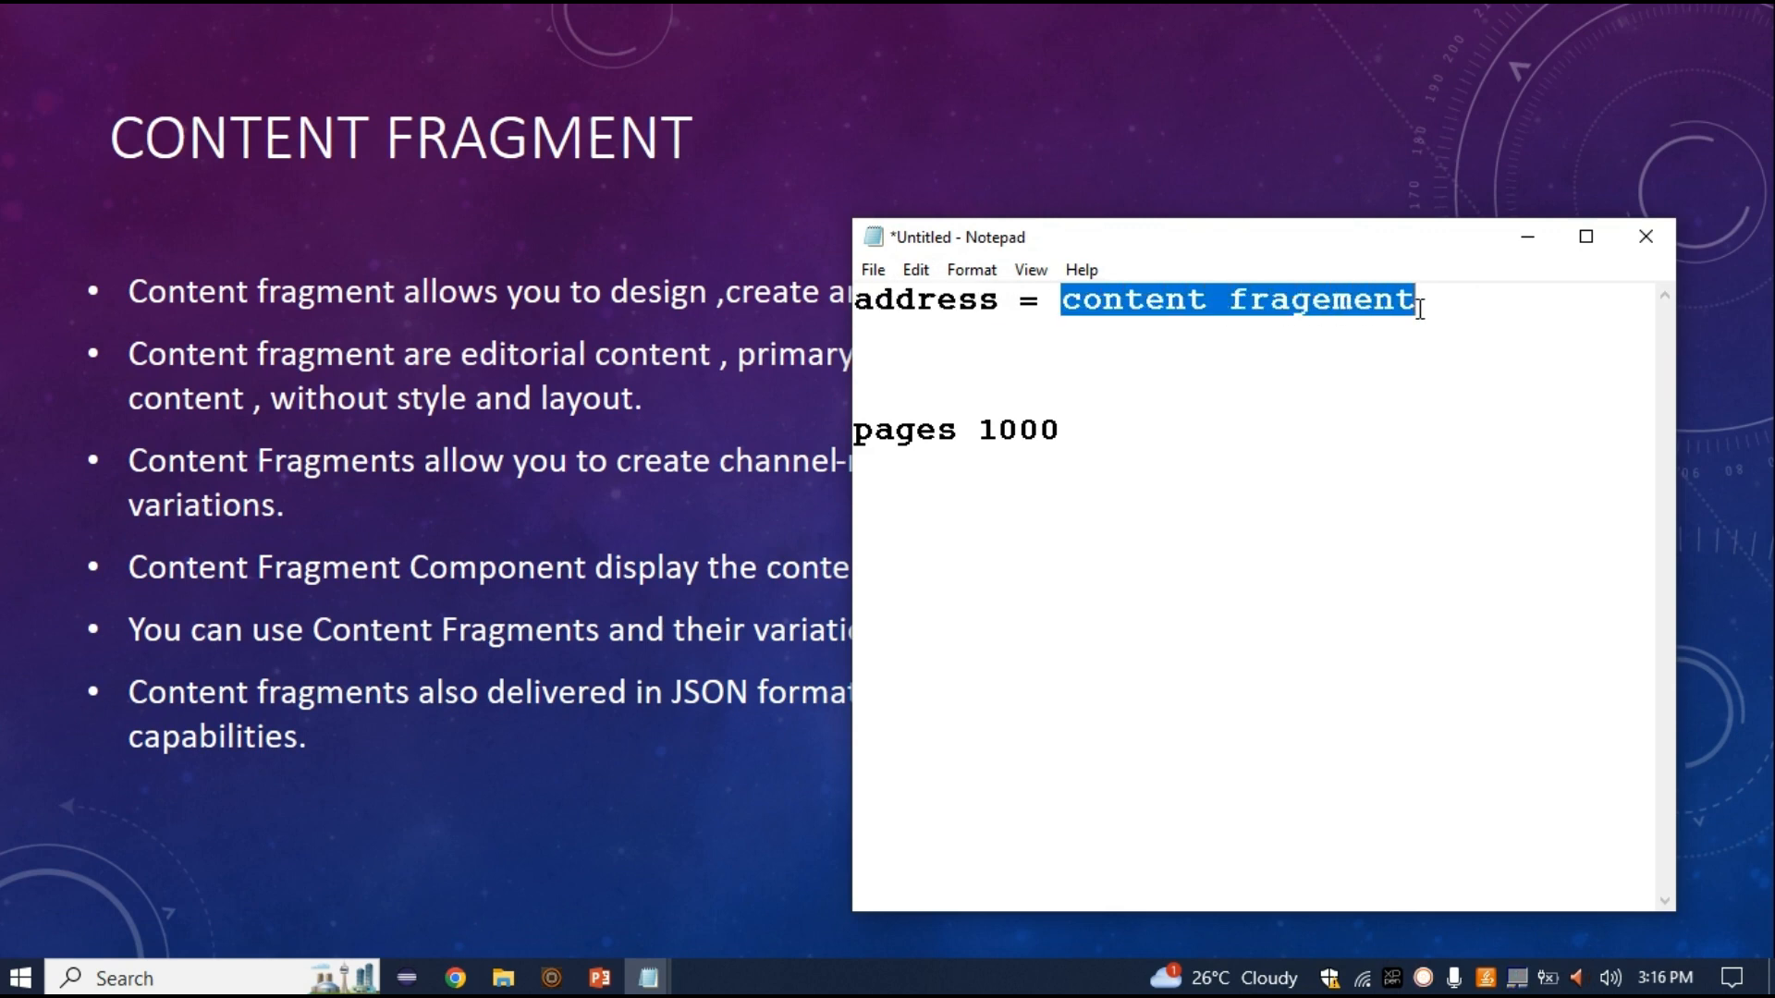
Maximize Notepad and write 'content fragement model =' on the second line
left_click(1587, 237)
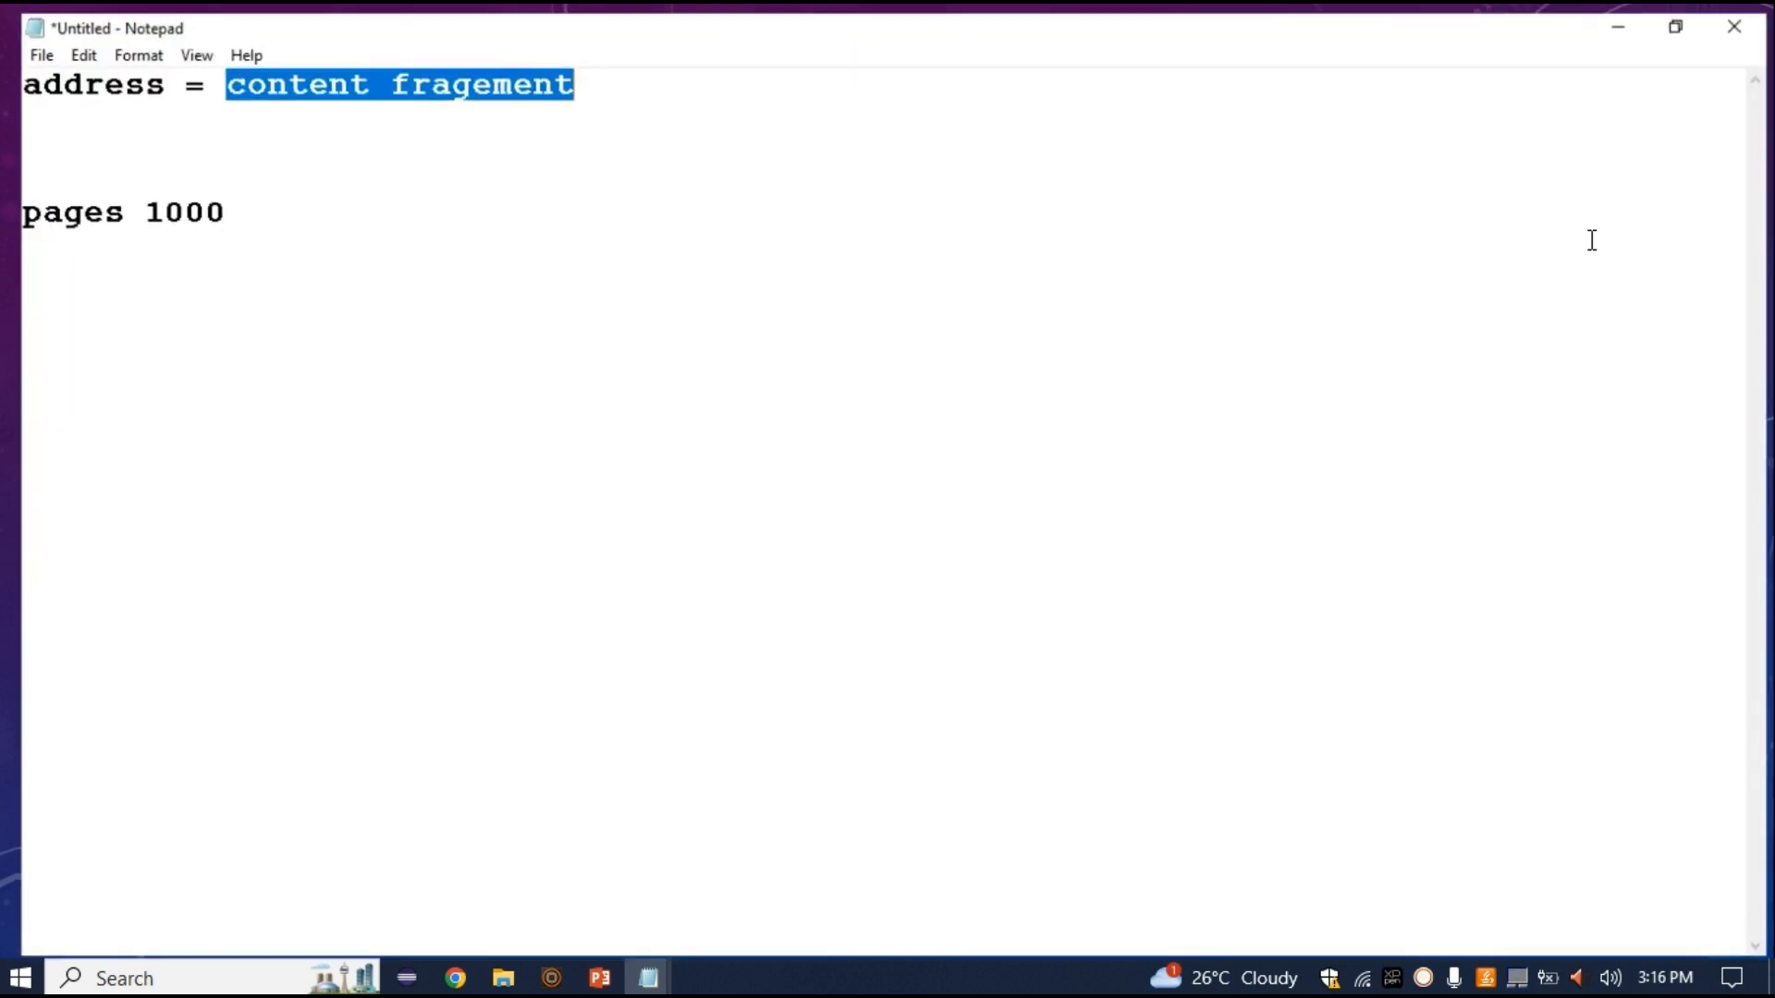
double_click(527, 70)
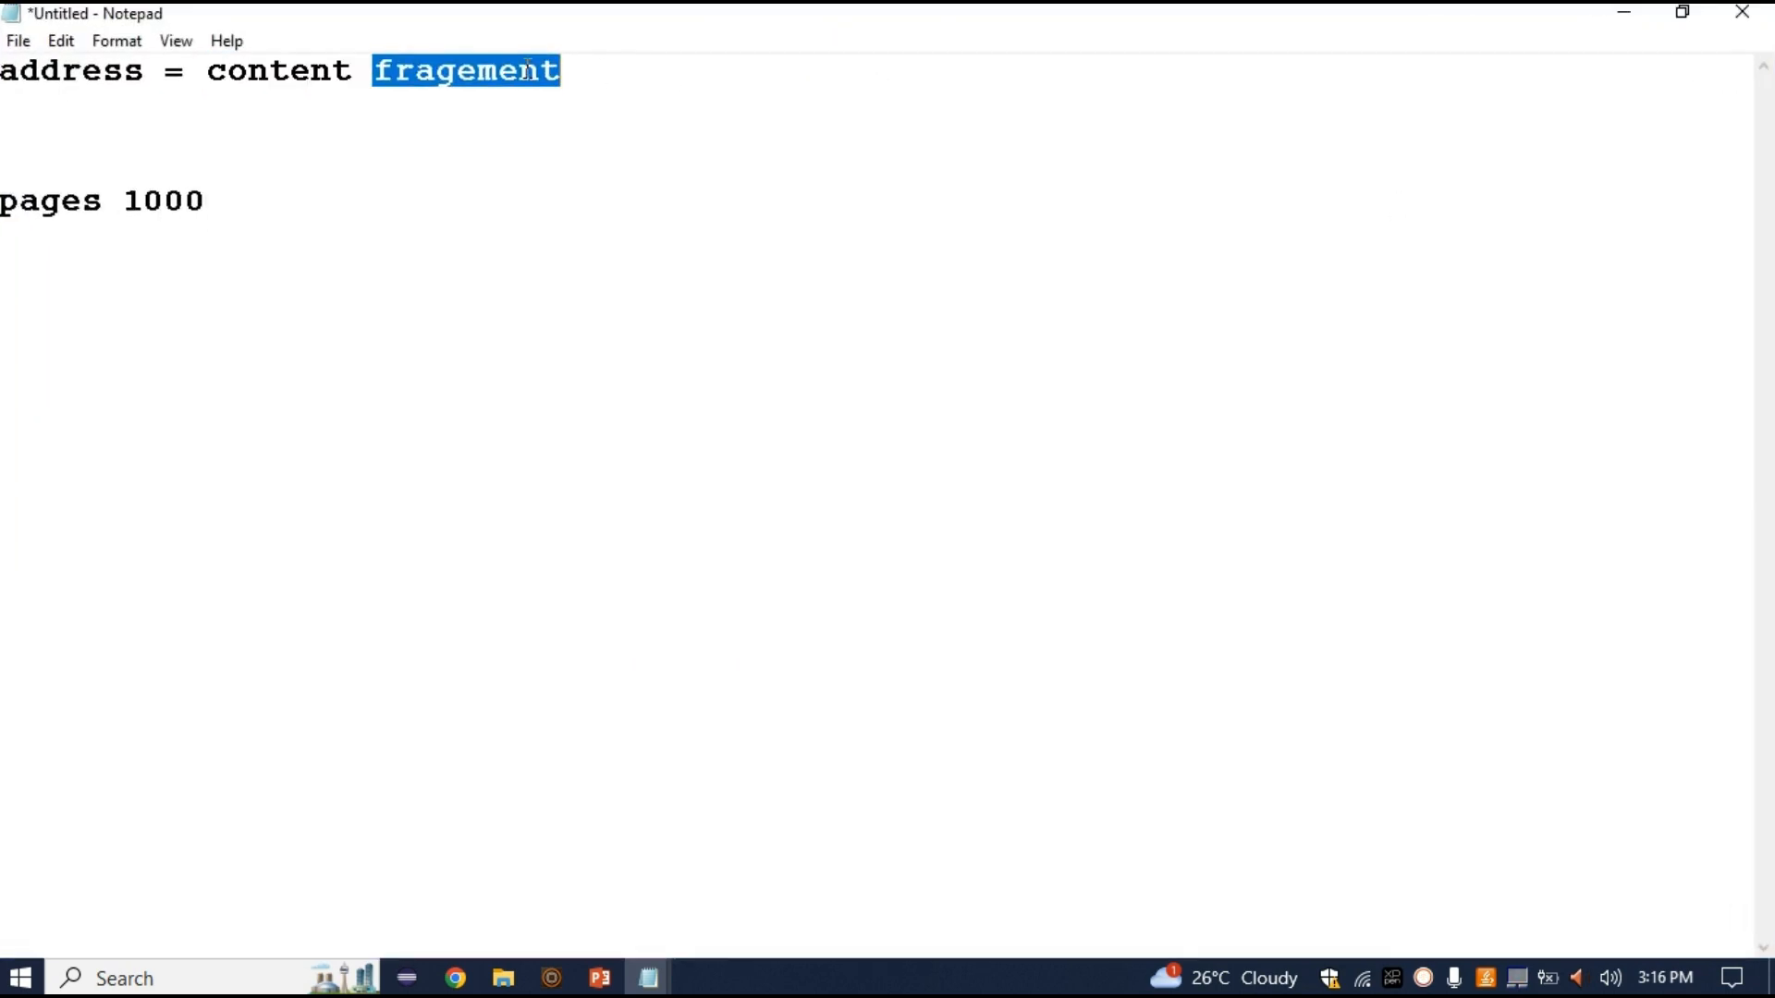
left_click(153, 138)
type("conten")
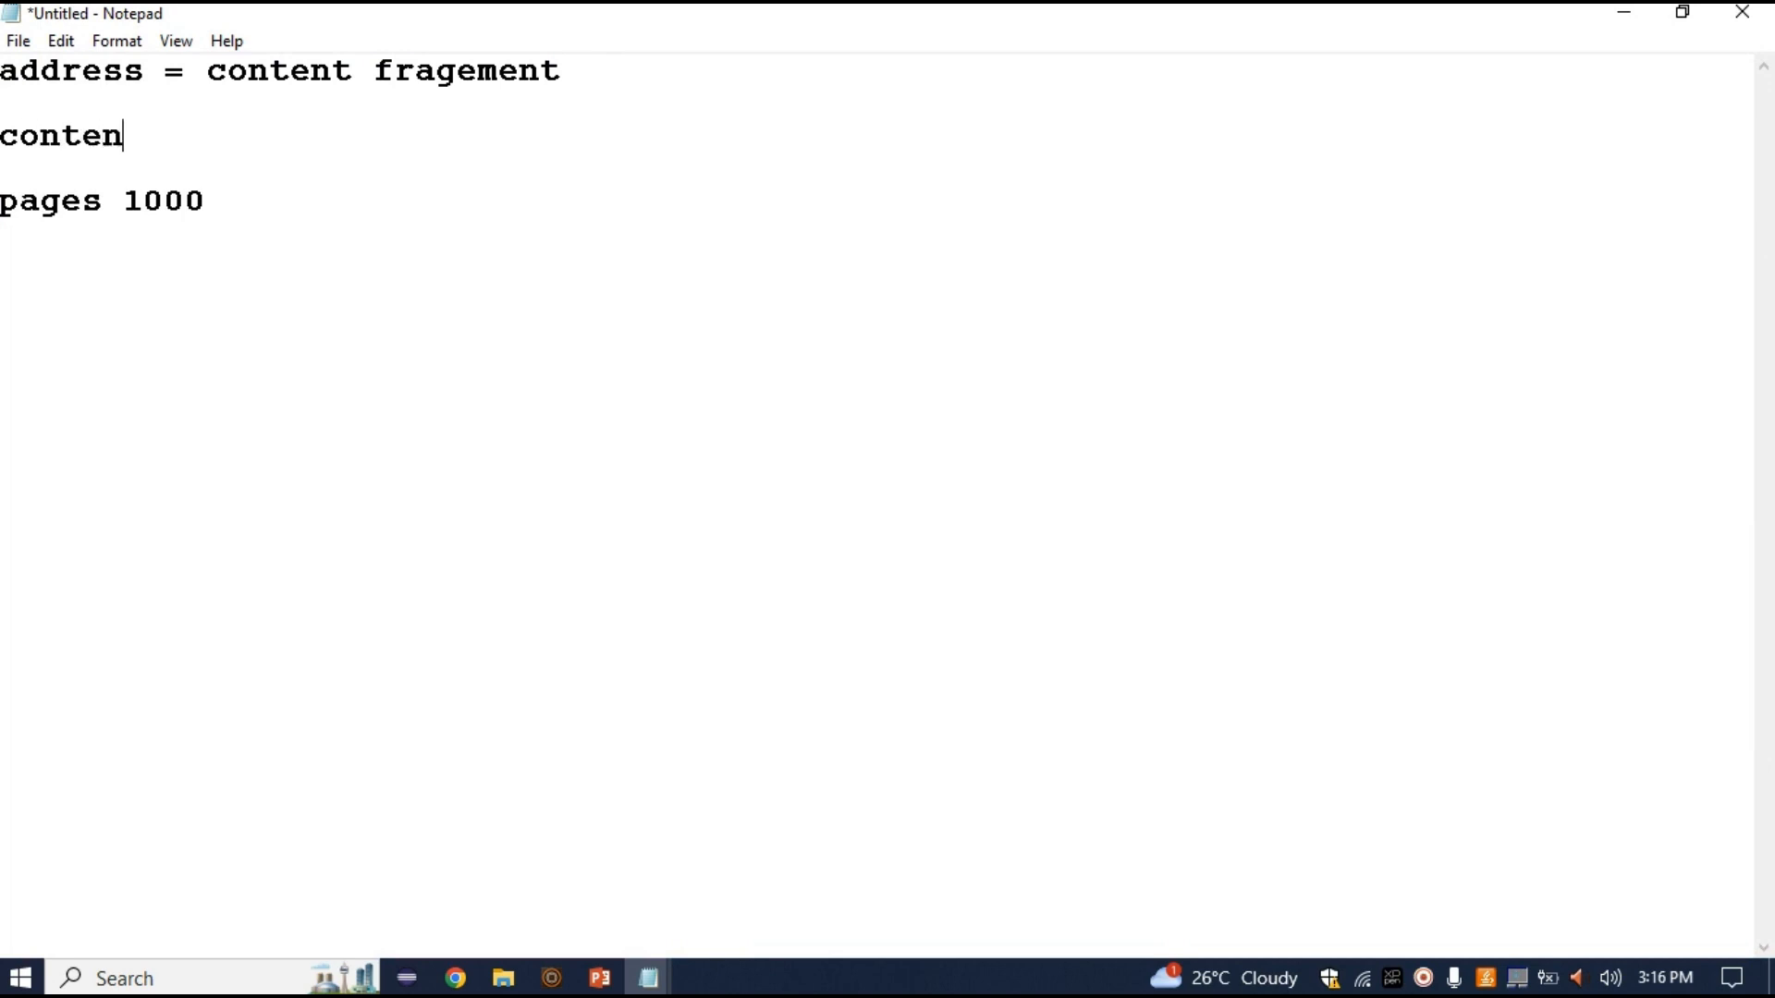
type("t fragement mod")
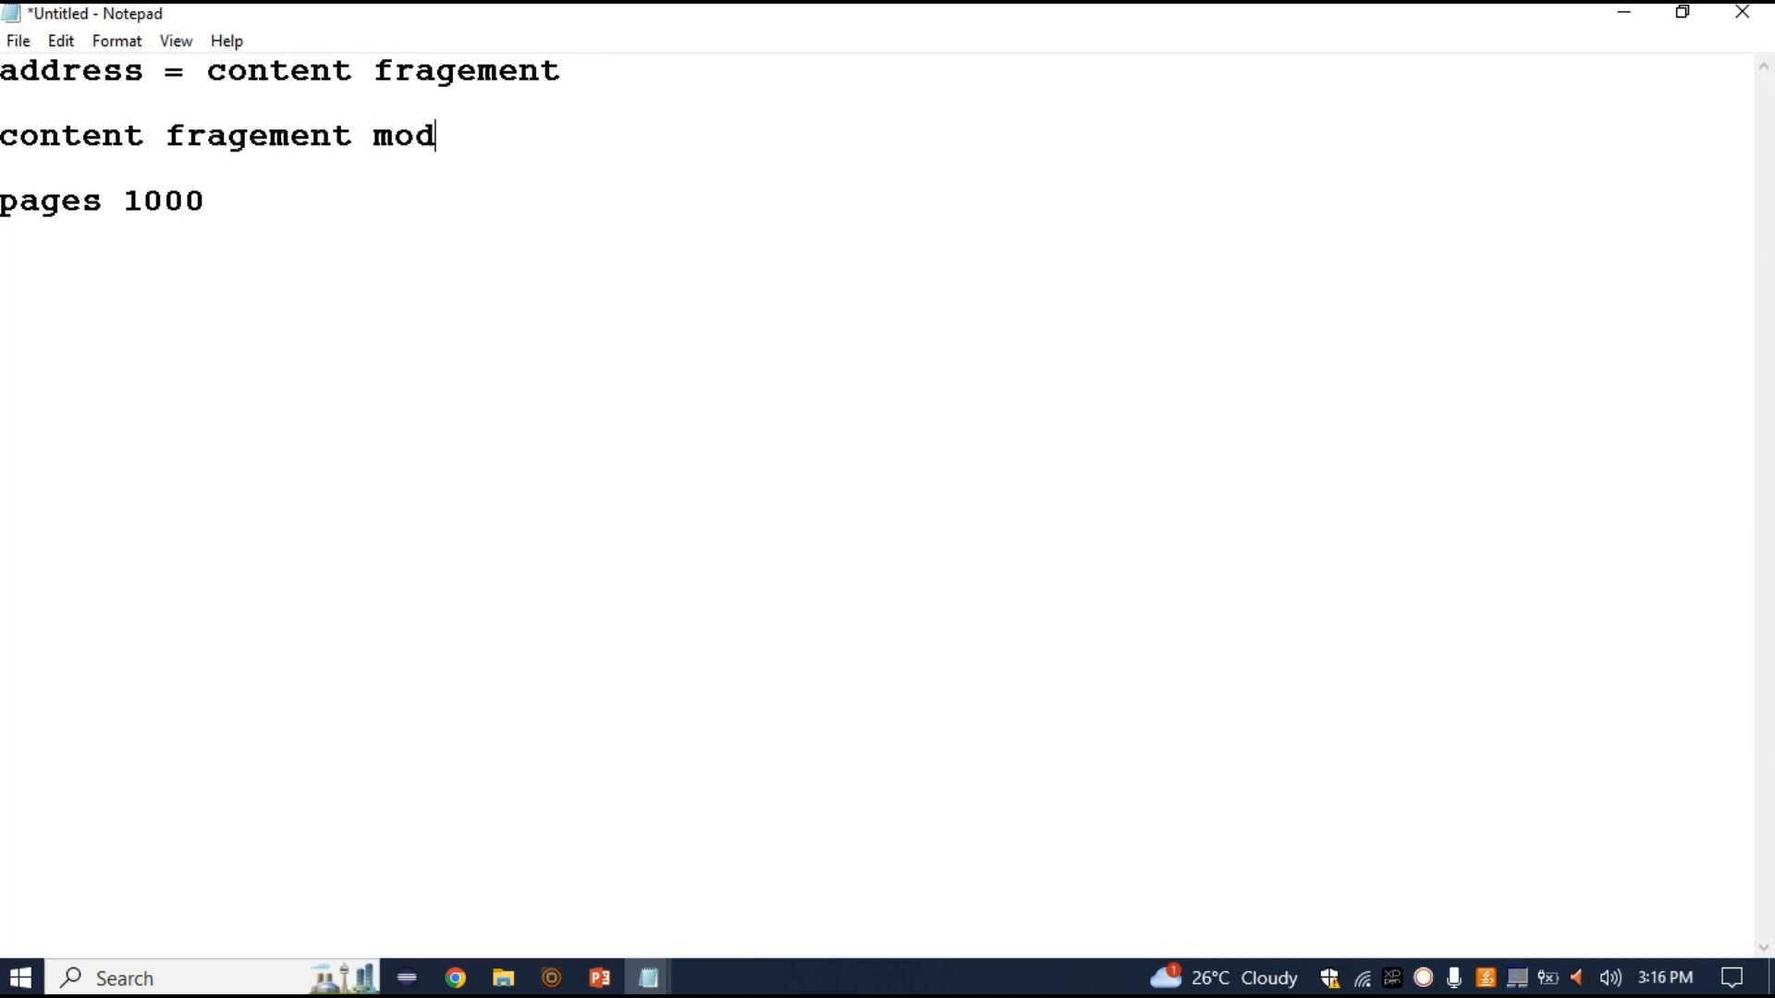
type("el = content f")
key("BackSpace")
type("content fr")
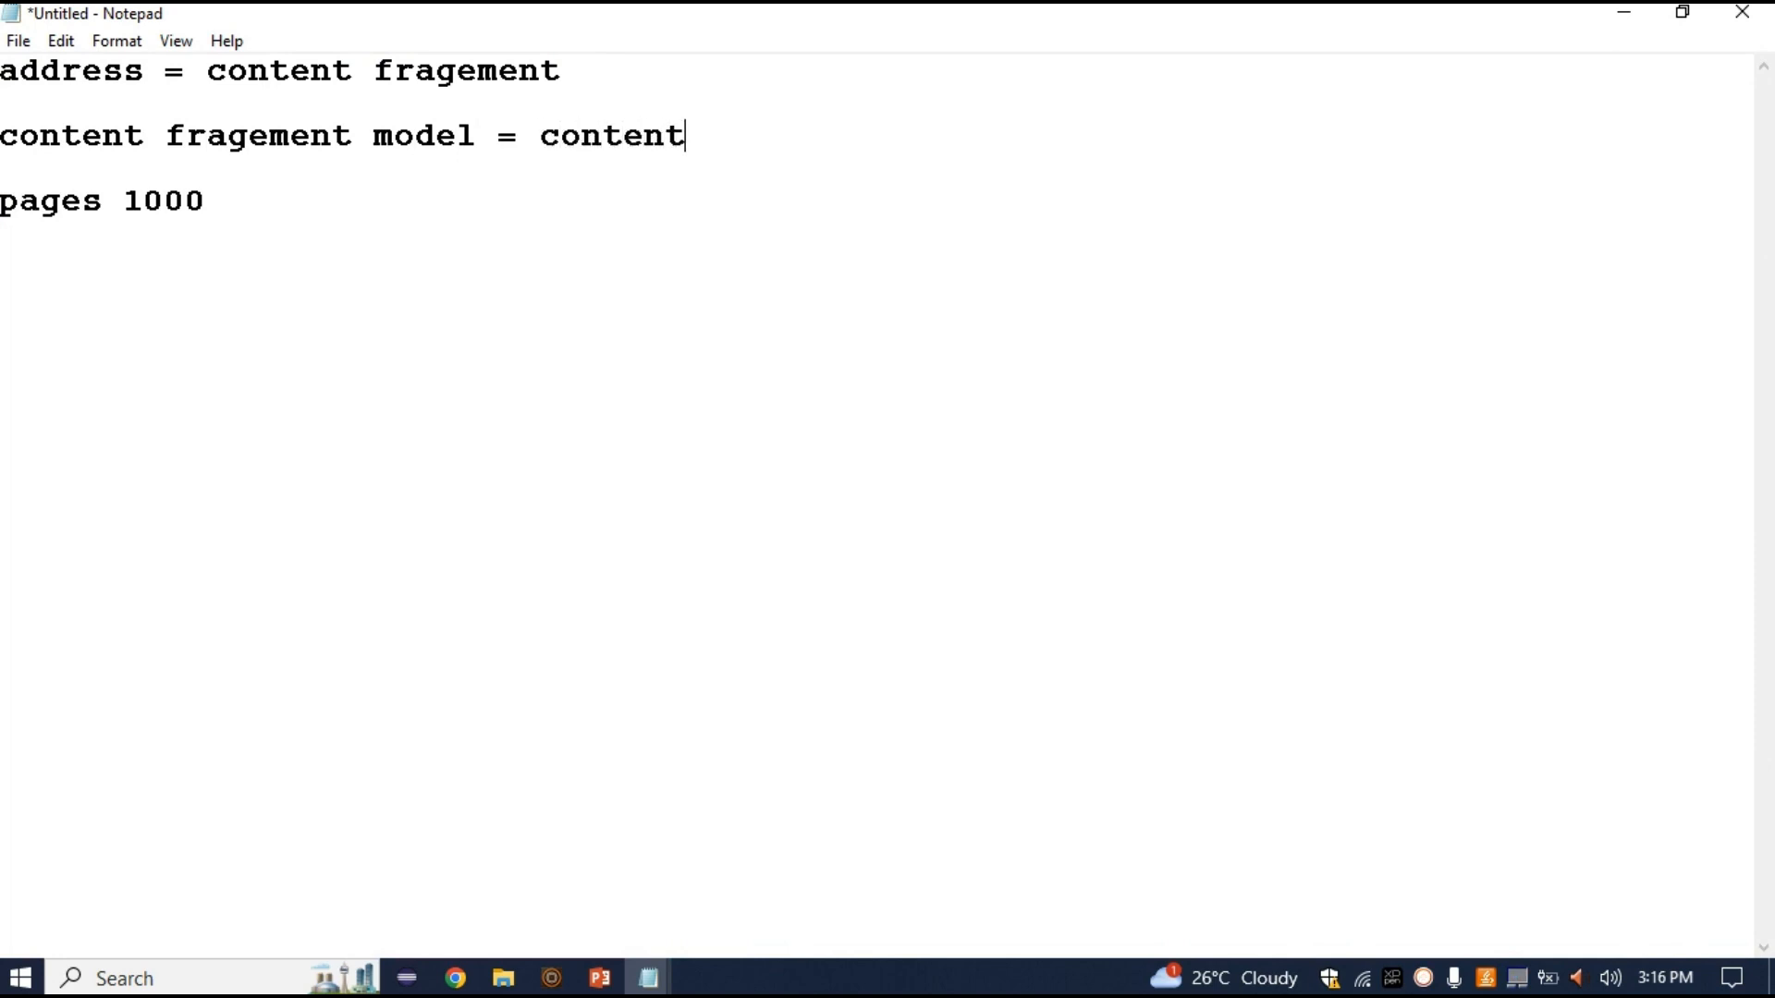
type("agement model = content")
key("BackSpace")
key("BackSpace")
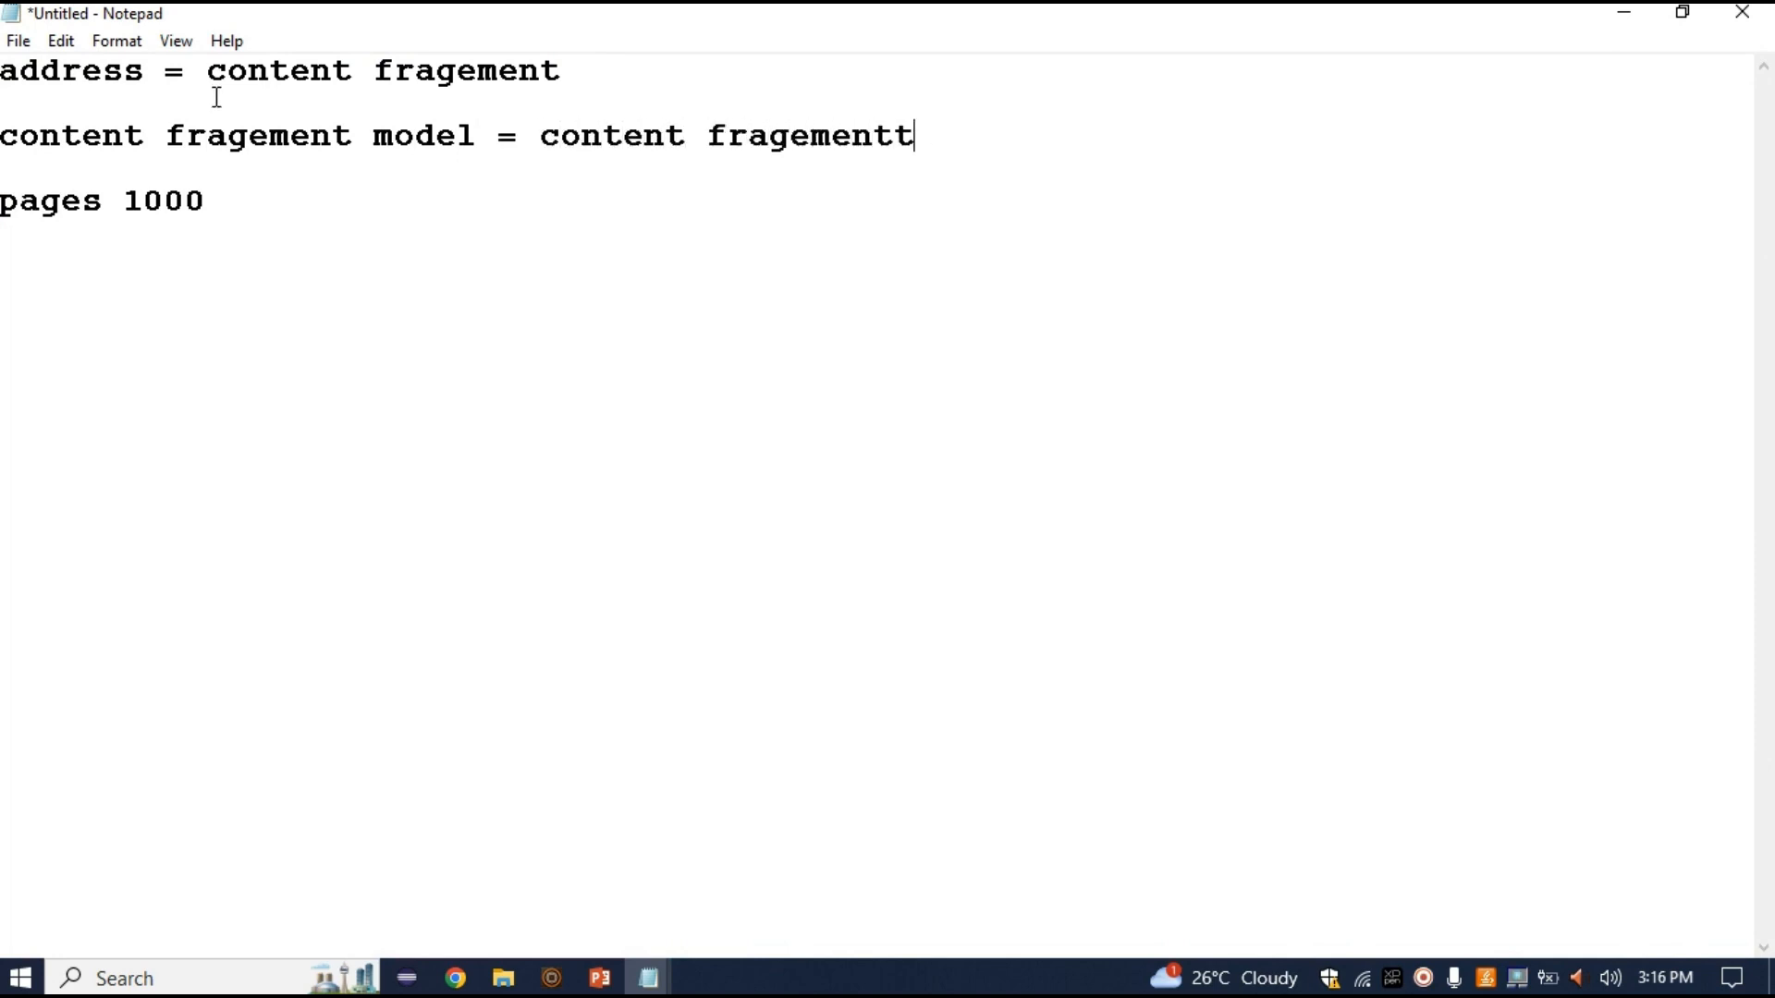
key("shift+Left")
key("shift+Left")
key("shift+Left")
key("shift+Left")
key("shift+Left")
key("shift+Left")
key("shift+Left")
key("shift+Left")
key("shift+Left")
key("shift+Left")
key("shift+Left")
key("shift+Left")
key("shift+Left")
key("shift+Left")
key("shift+Left")
key("shift+Left")
key("shift+Left")
key("Left")
key("Left")
key("Left")
key("Left")
key("shift+Left")
key("shift+Left")
key("shift+Left")
key("shift+Left")
key("shift+Left")
key("shift+Left")
key("shift+Left")
key("shift+Left")
key("shift+Left")
key("shift+Left")
key("shift+Left")
key("shift+Left")
key("shift+Left")
key("shift+Left")
key("shift+Left")
key("shift+Left")
key("shift+Left")
key("shift+Left")
key("shift+Left")
key("shift+Left")
key("shift+Left")
key("shift+Left")
key("Right")
key("Right")
key("Right")
key("Right")
key("Right")
key("Right")
key("Right")
key("Right")
key("Right")
key("Right")
key("Right")
key("Right")
key("Right")
key("Right")
key("Right")
key("Right")
key("Right")
key("Right")
key("Right")
key("Right")
key("Right")
type("=")
Highlight content fragement, address, 1000 and pages in the notes
left_click(541, 146)
left_click_drag(543, 145, 894, 134)
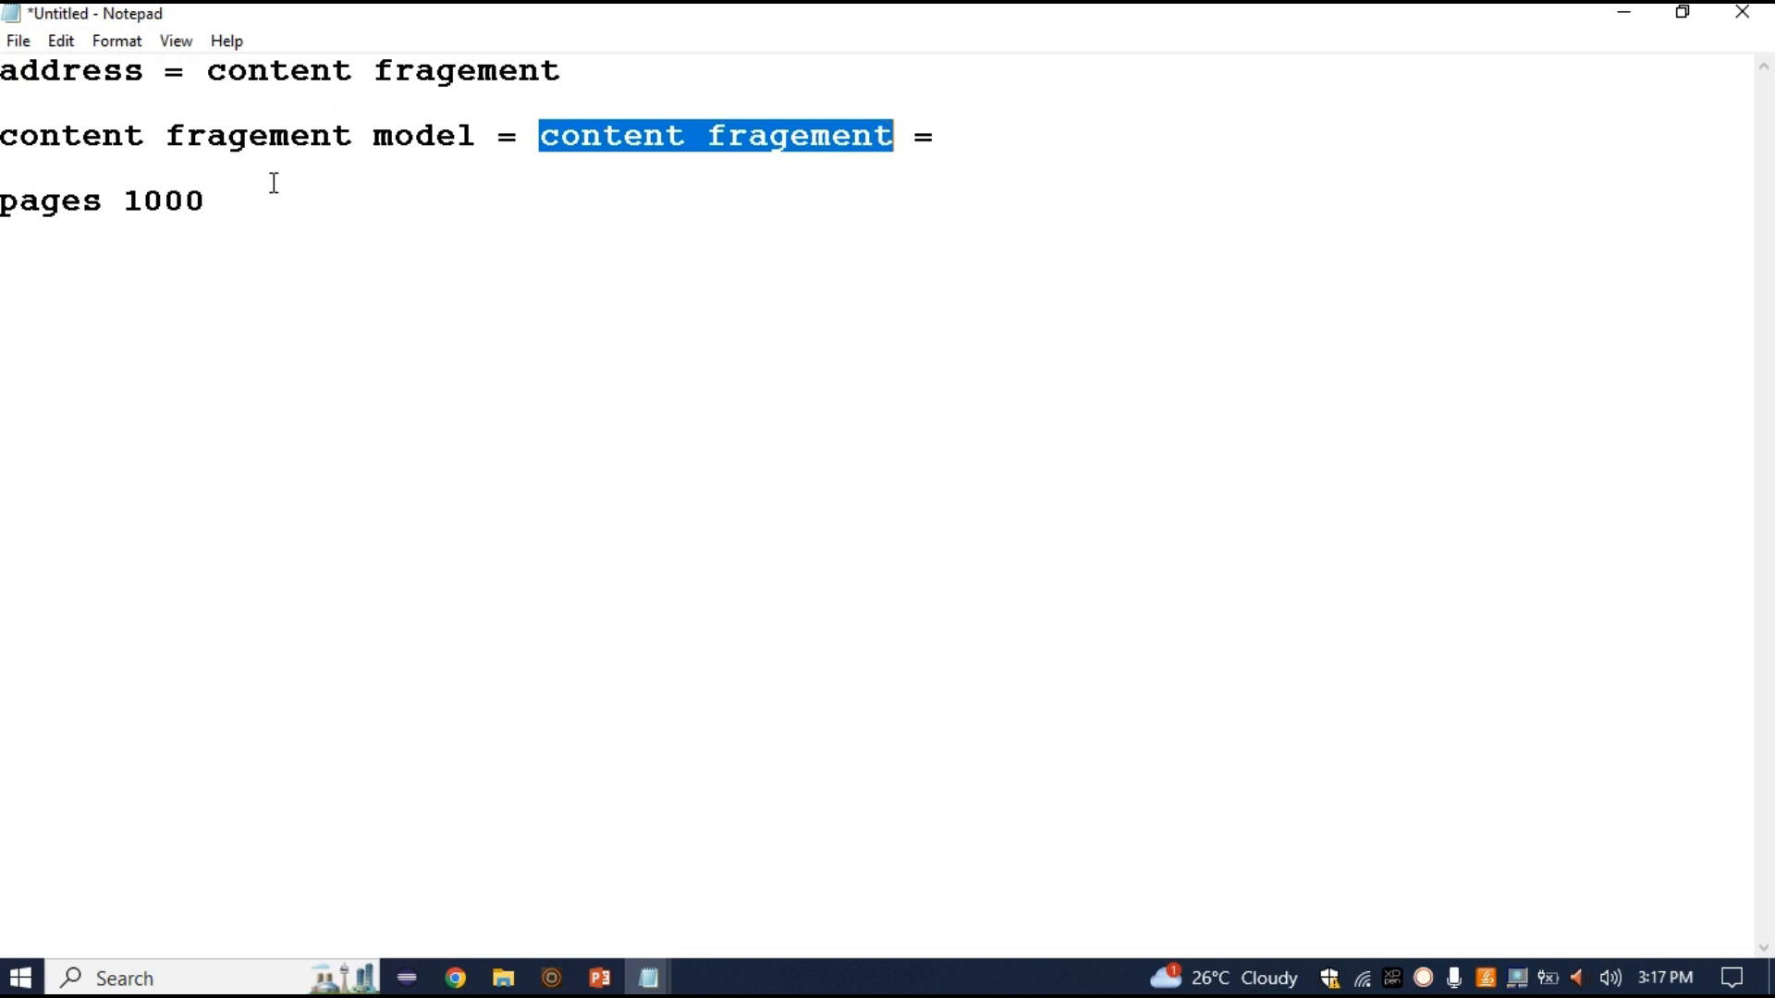
left_click(78, 74)
double_click(78, 74)
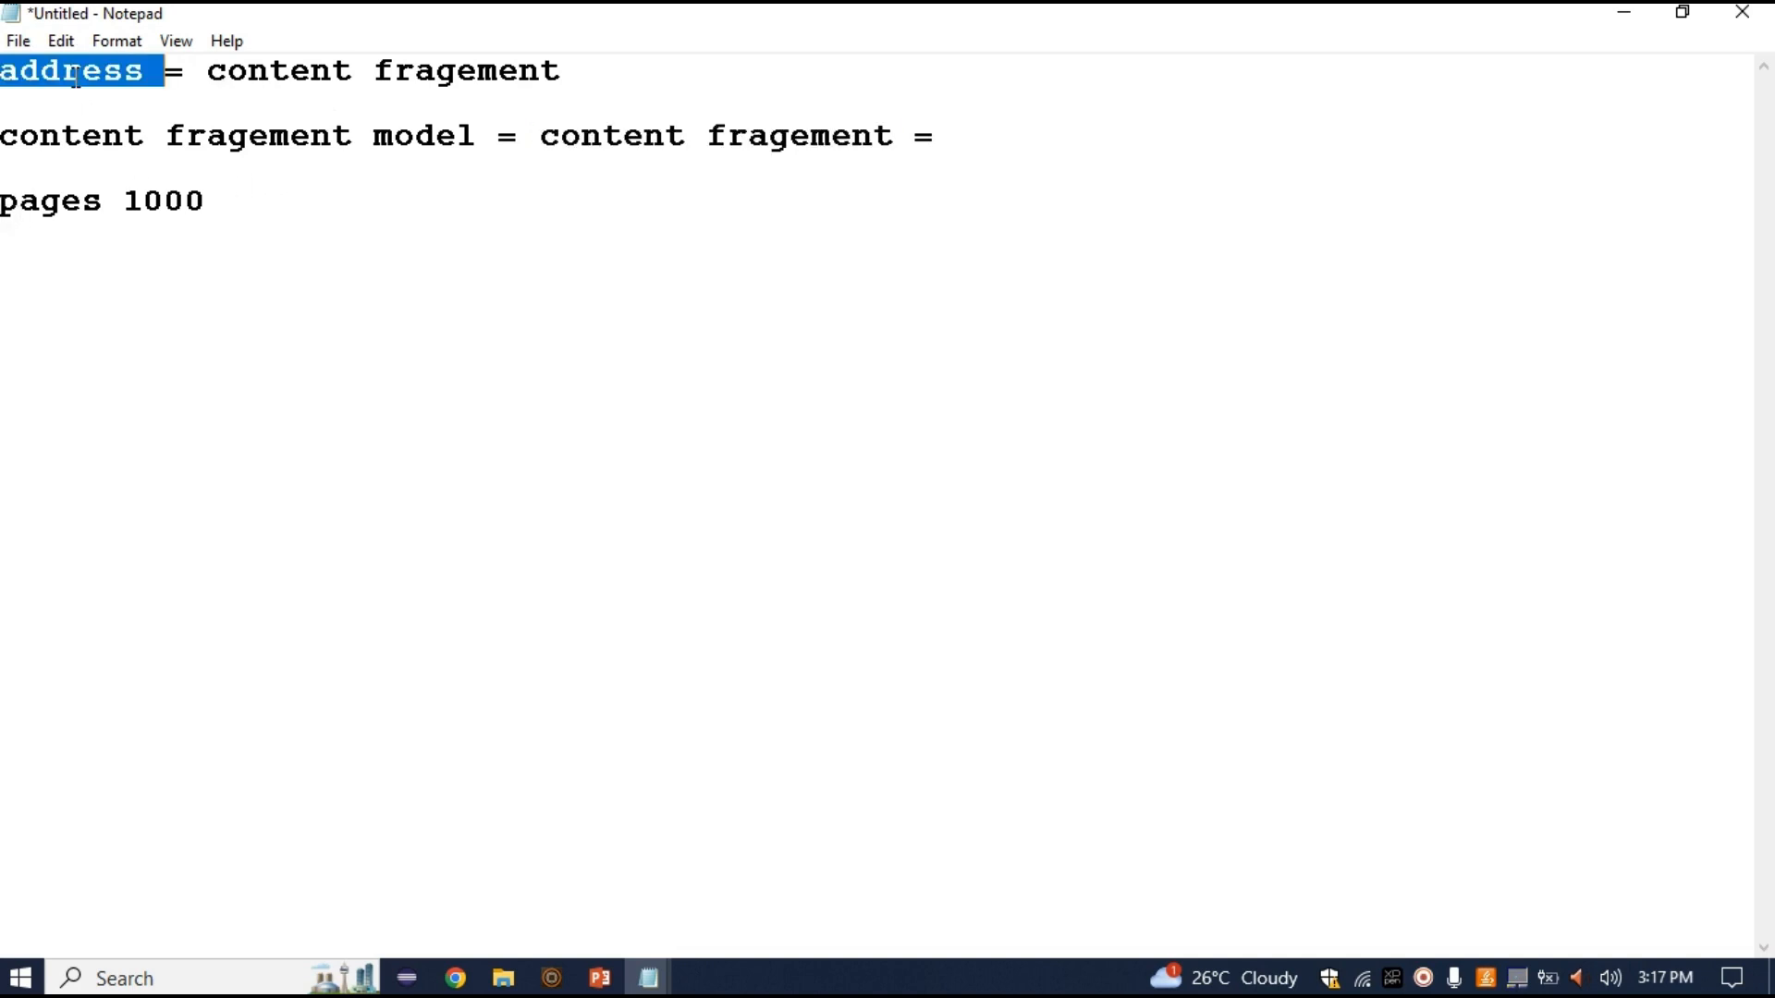
double_click(182, 224)
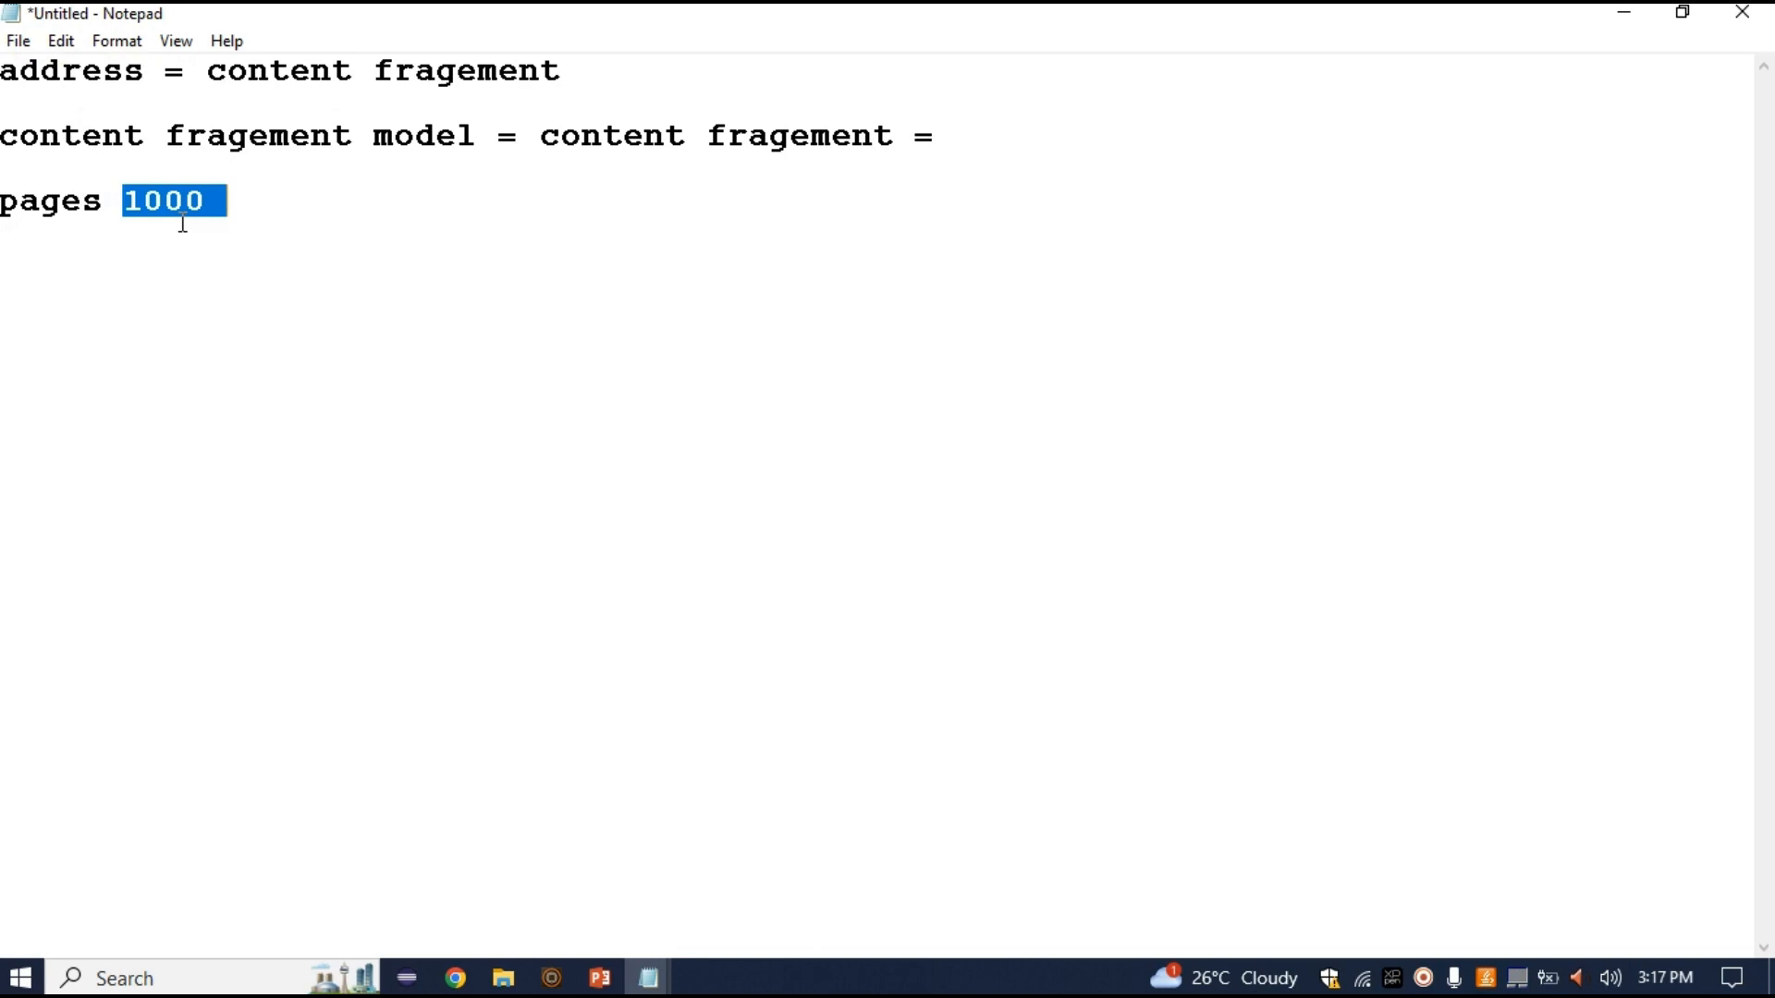
left_click(1053, 143)
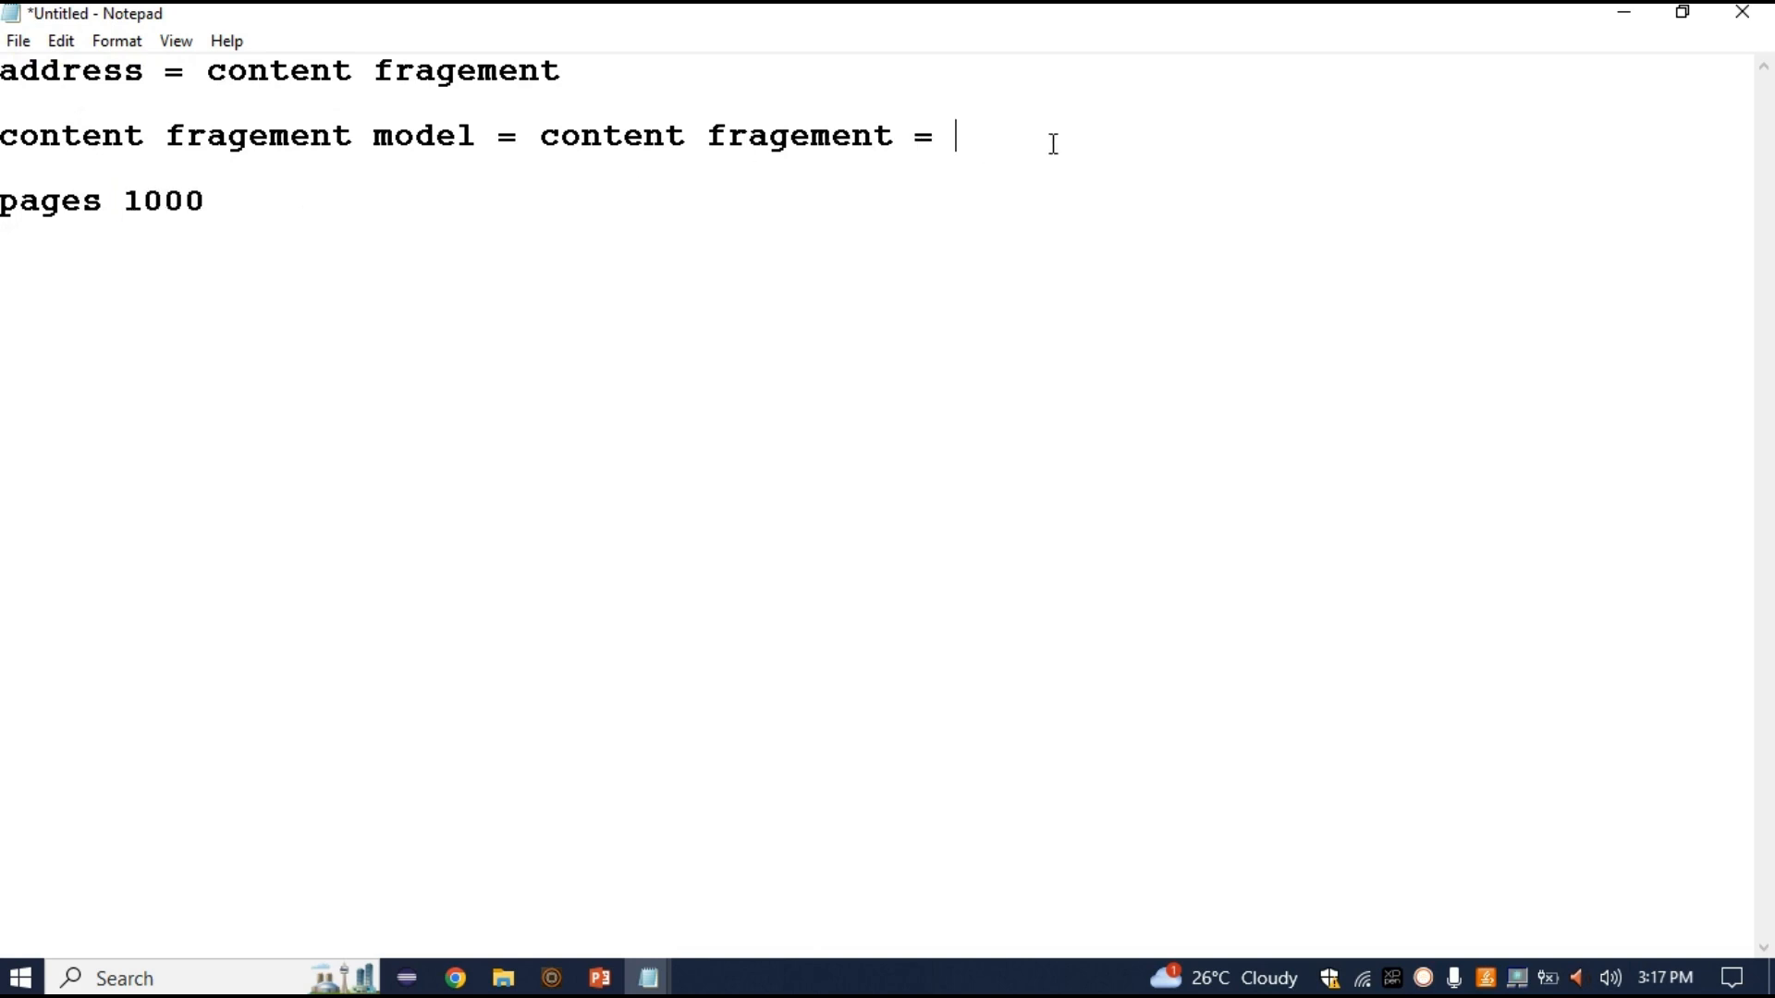
double_click(75, 208)
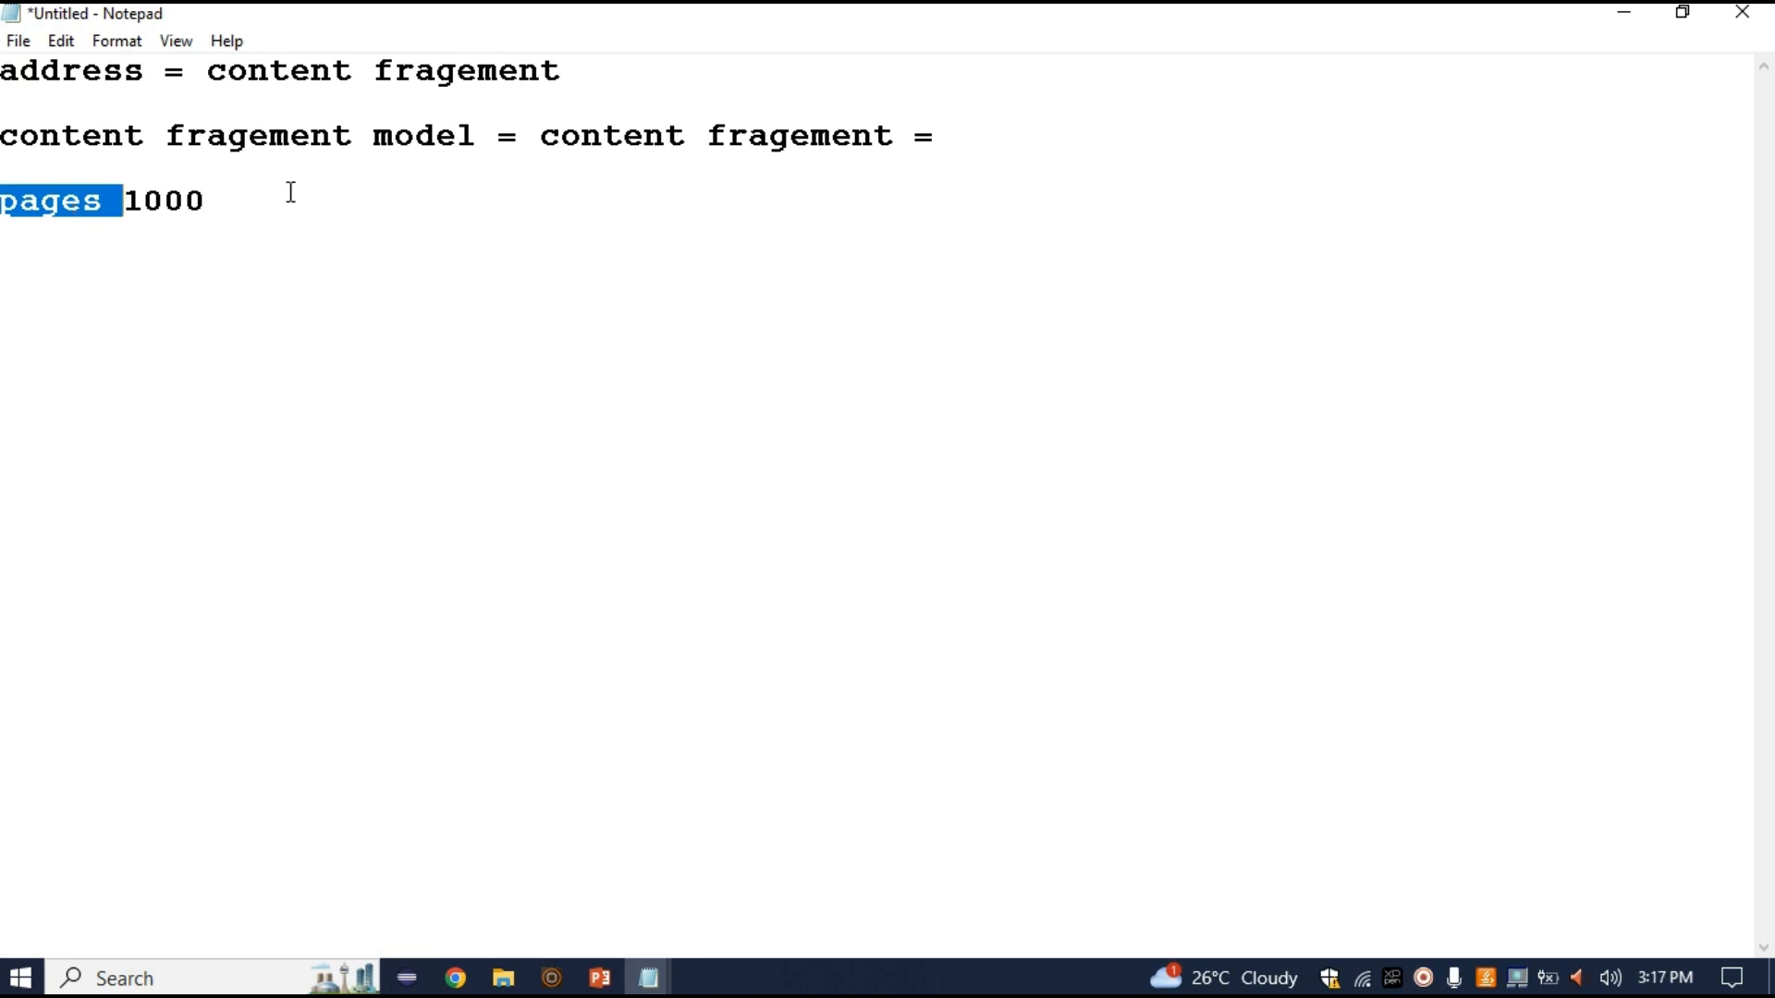
double_click(577, 139)
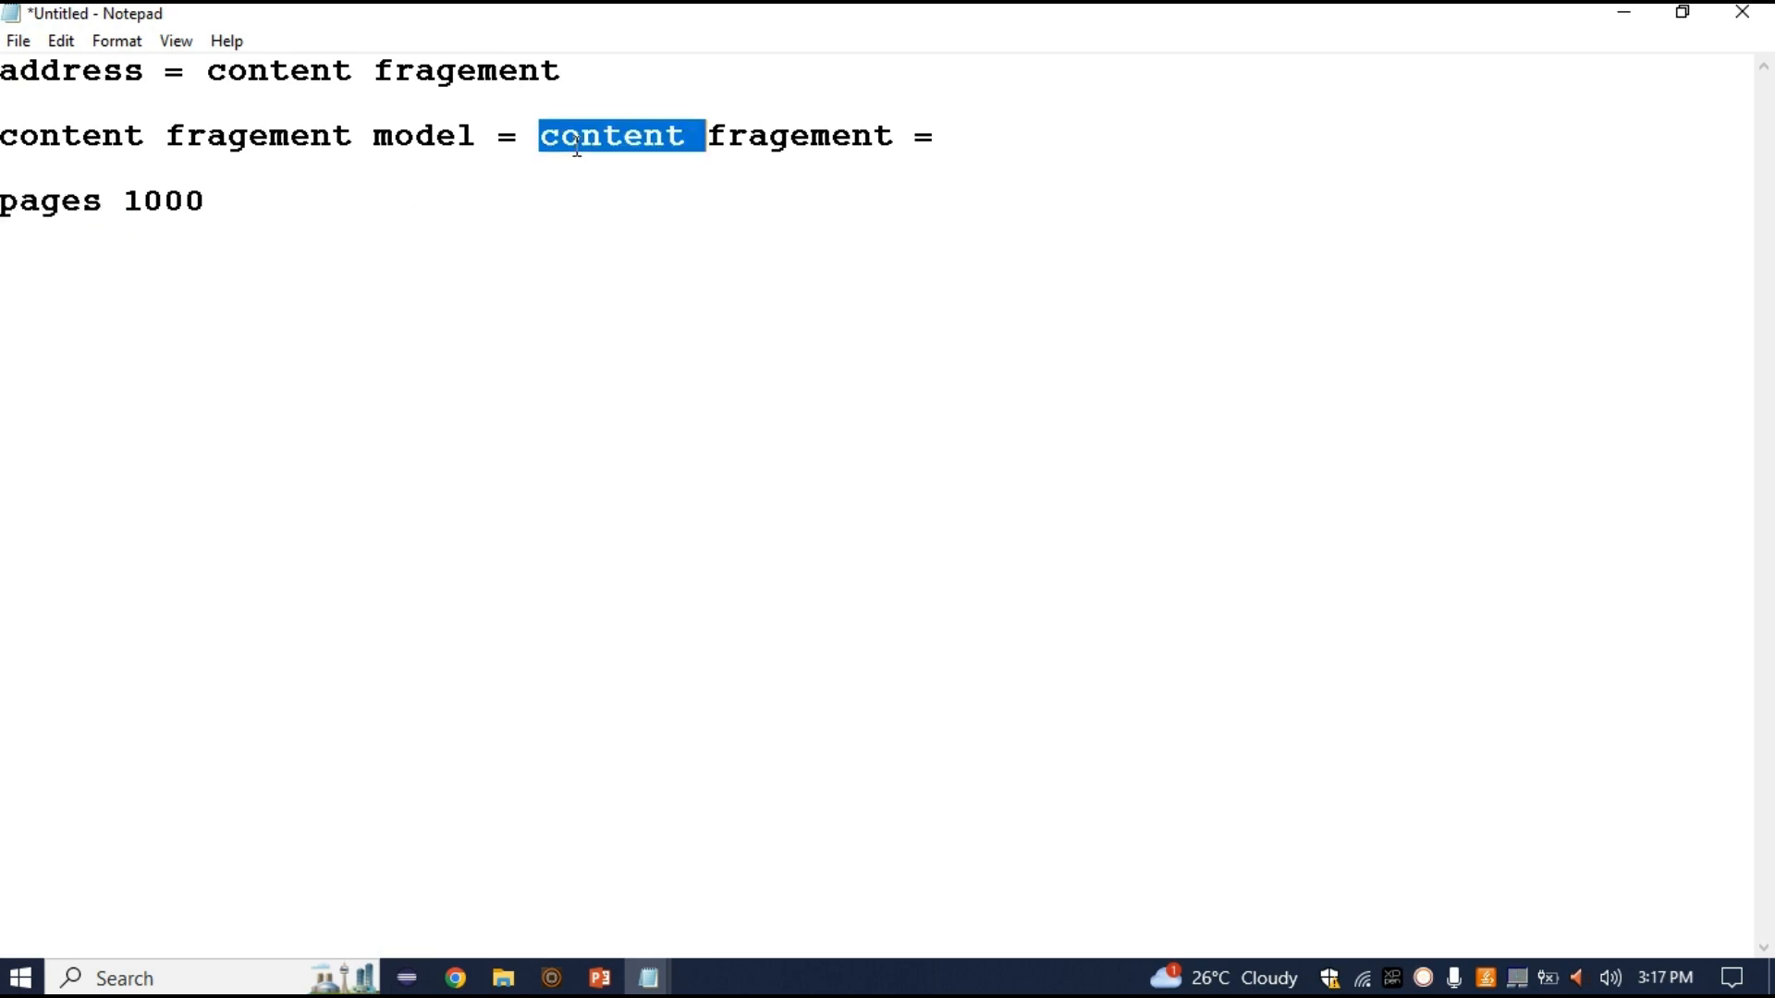
left_click(1037, 141)
Finish the second line with 'cfcomponent'
type("cfcomplne")
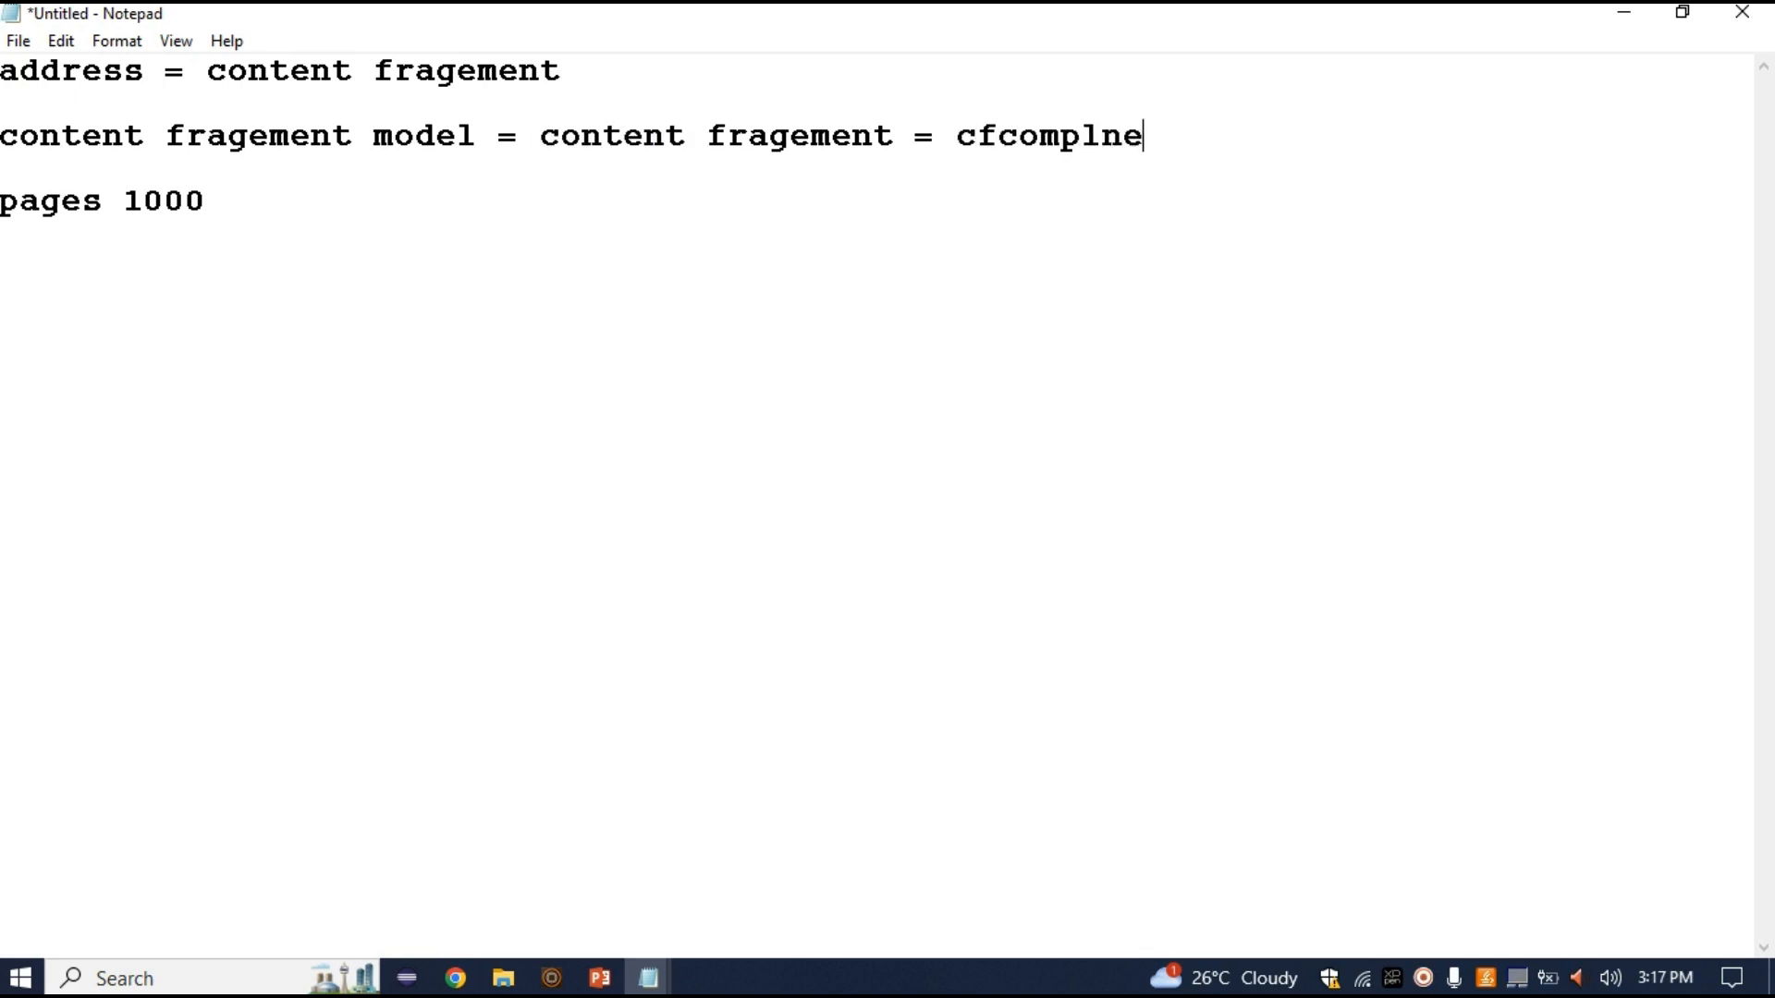
key("BackSpace")
key("BackSpace")
key("BackSpace")
type("onent")
key("shift+Left")
key("shift+Left")
key("shift+Left")
key("shift+Left")
key("shift+Left")
key("shift+Left")
key("shift+Left")
key("shift+Left")
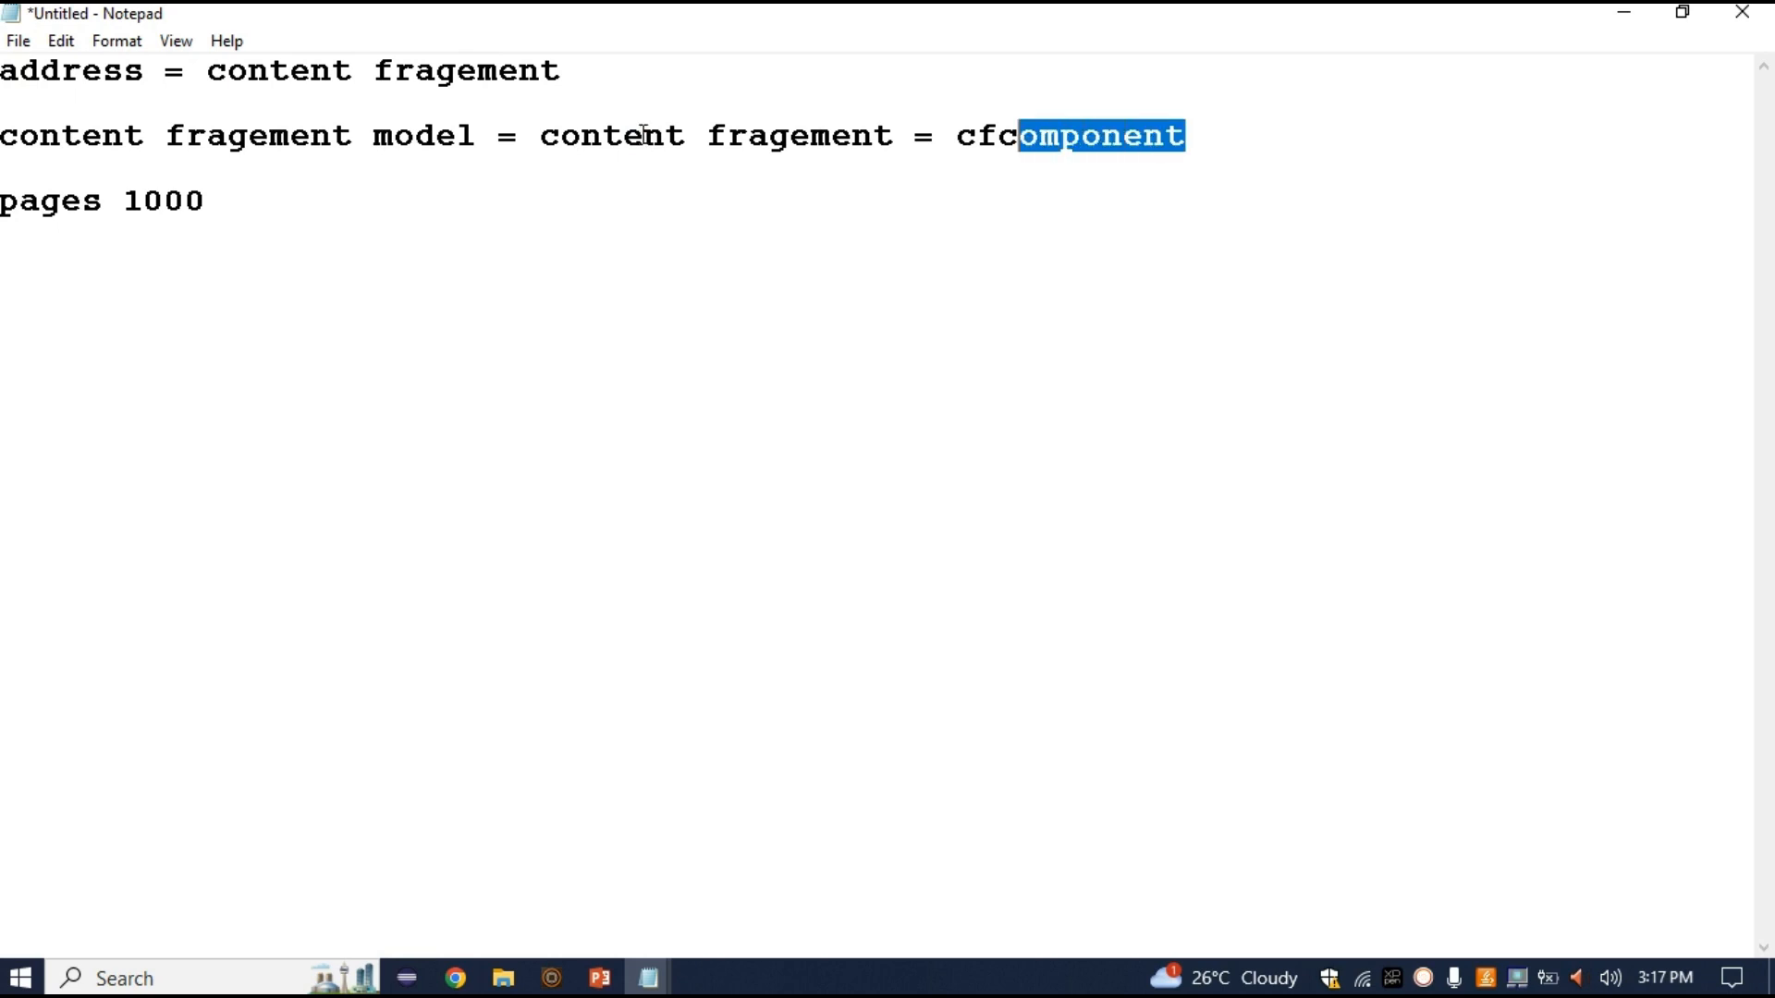
Highlight pages, cfcomponent, content and address, then switch to the Content Fragment slide show
double_click(82, 201)
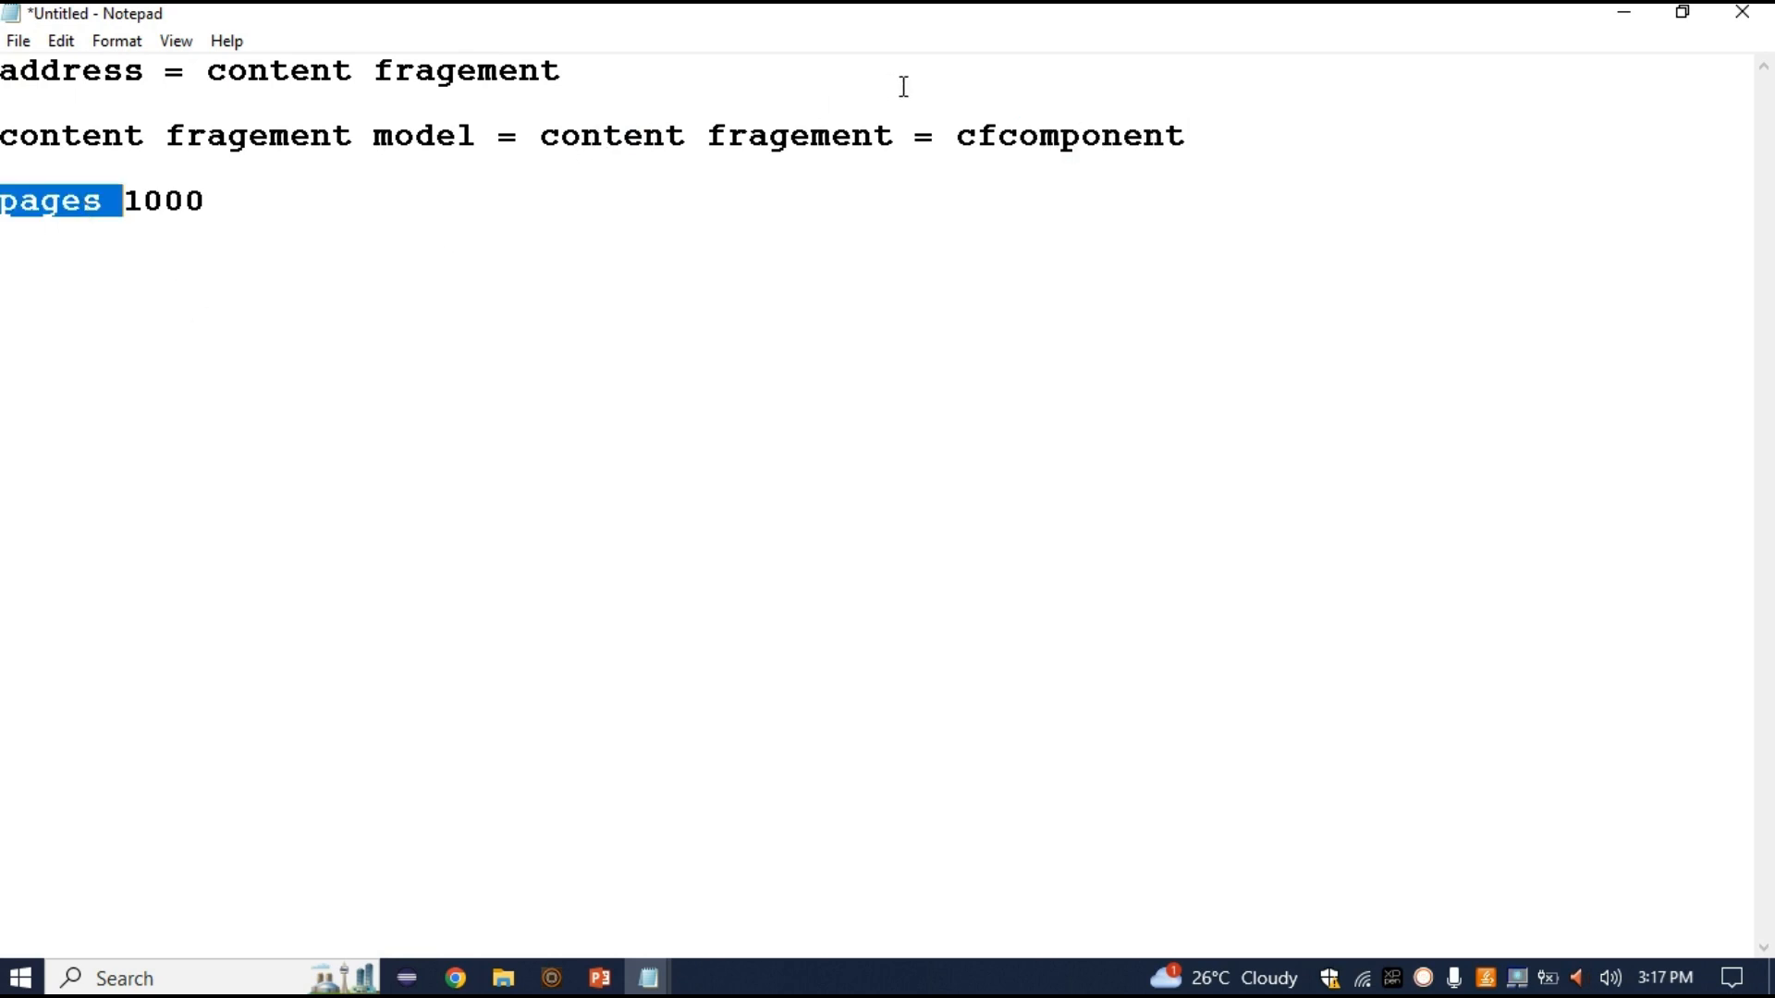
double_click(1044, 139)
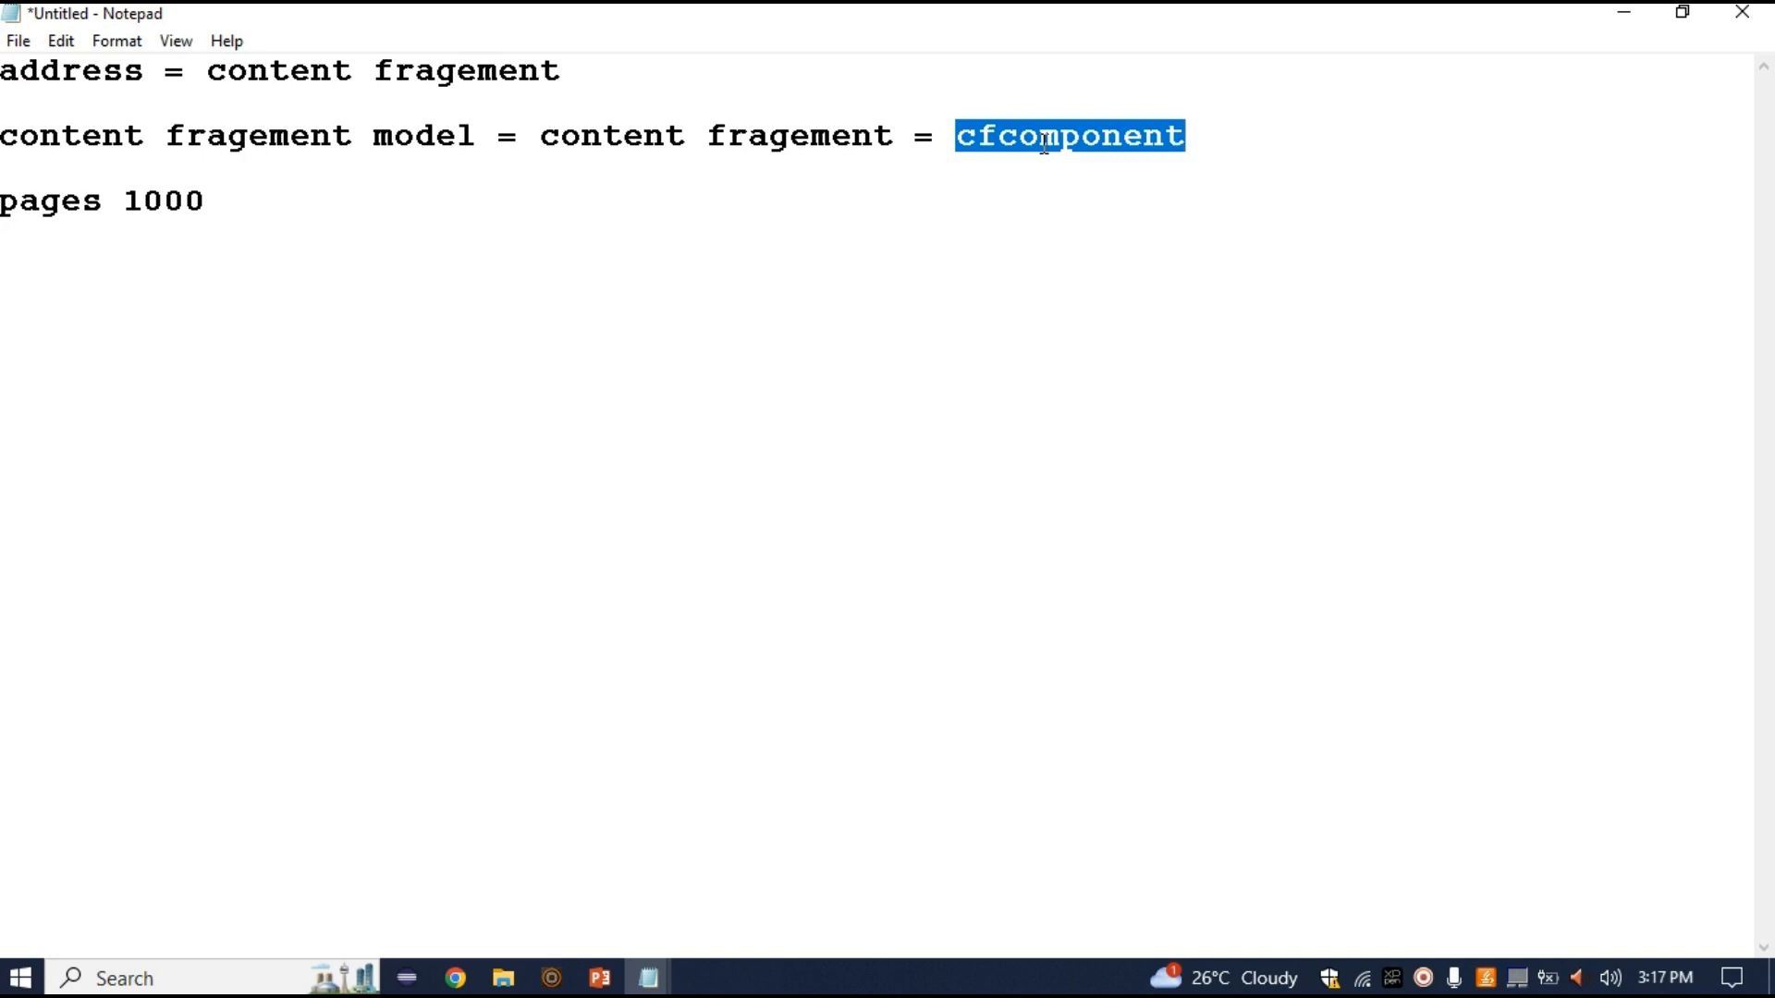
left_click(1044, 139)
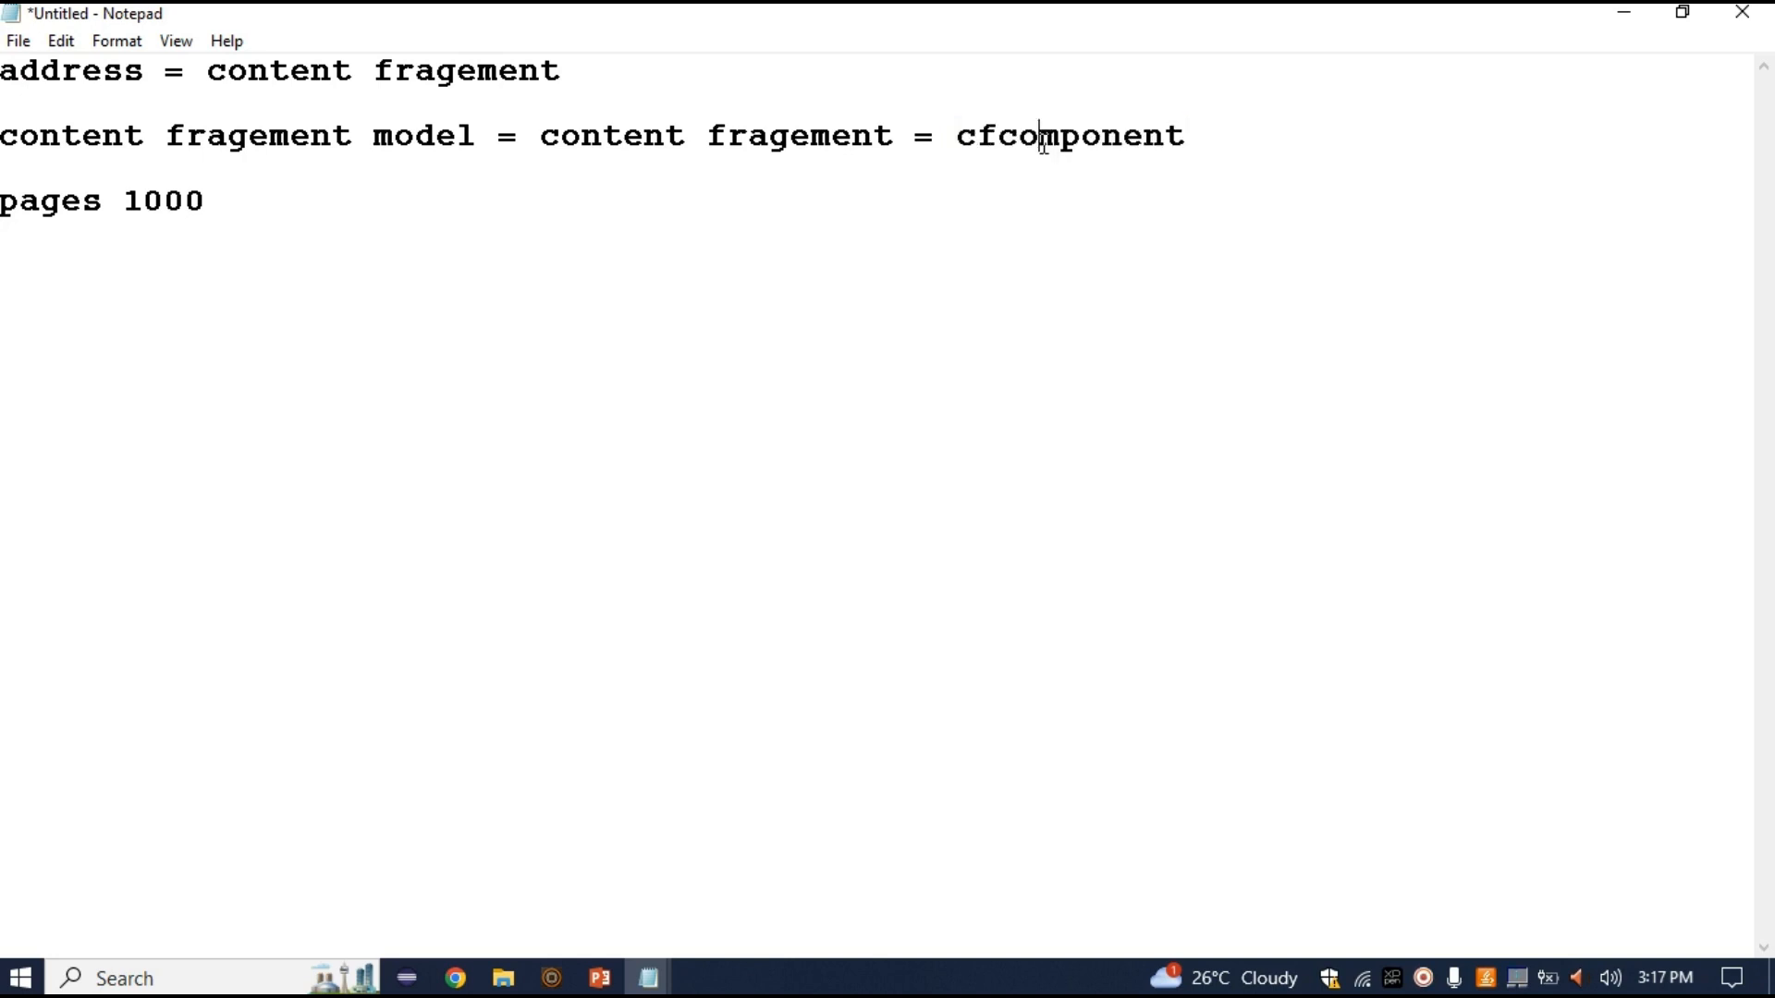
left_click(596, 136)
double_click(596, 128)
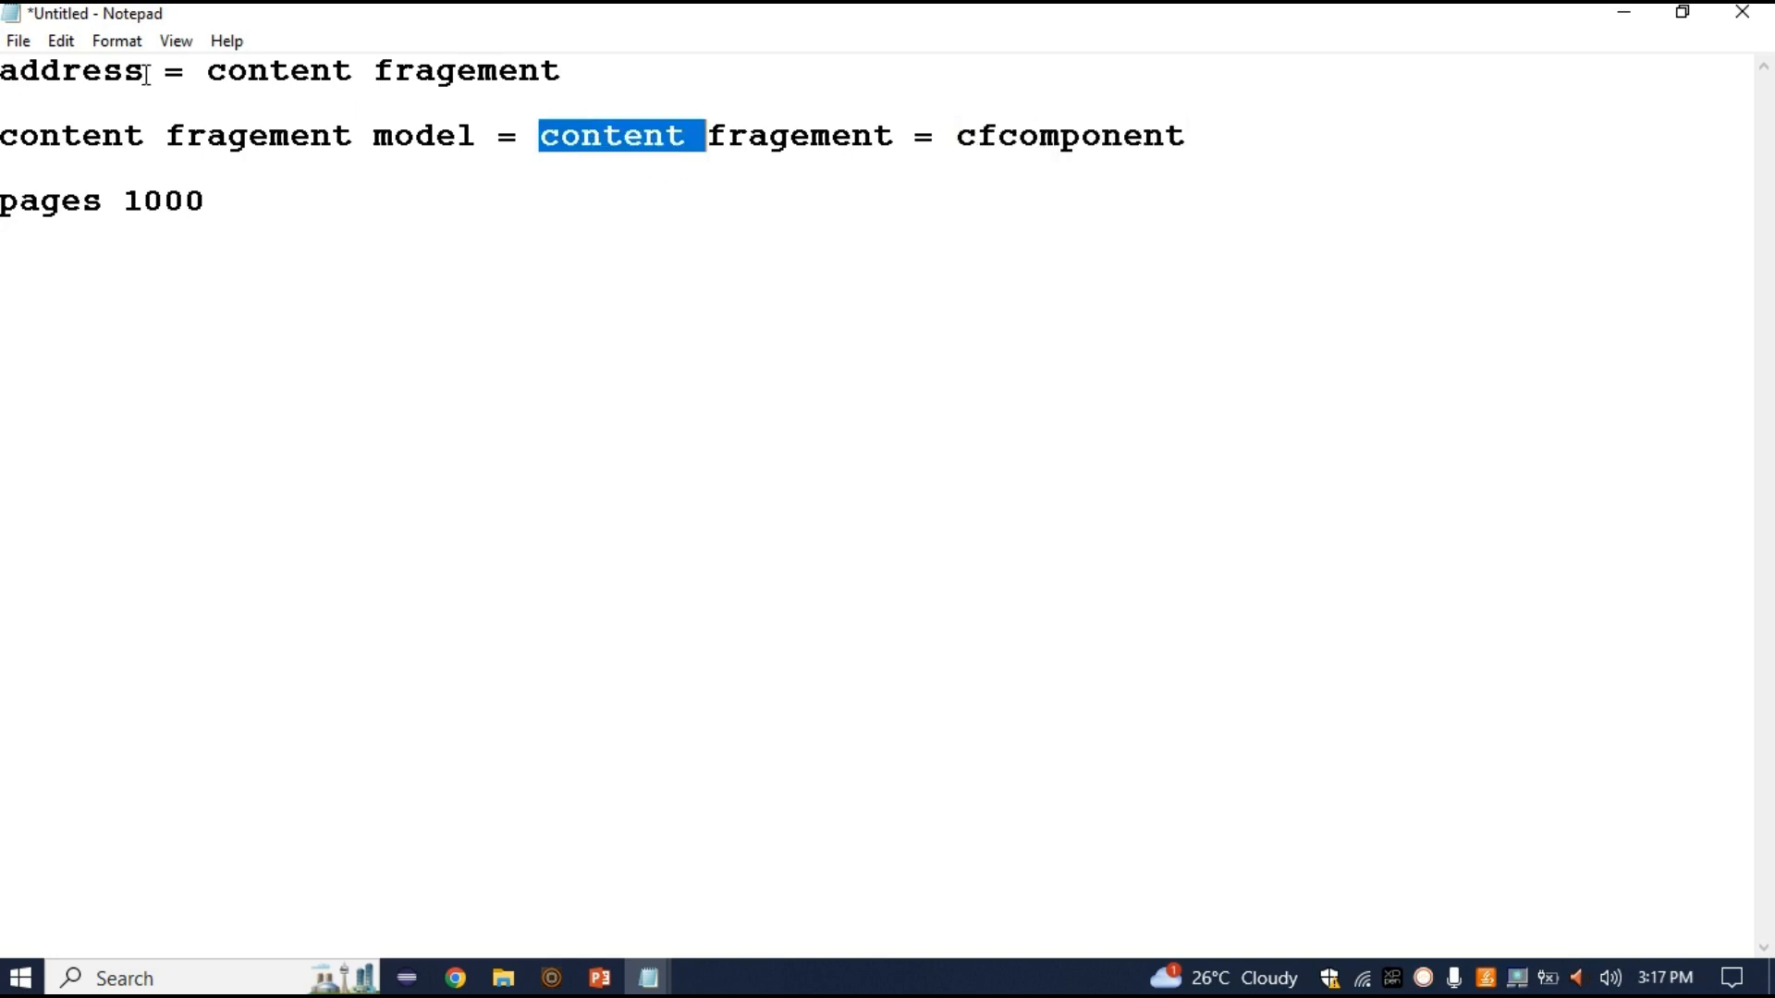
double_click(35, 59)
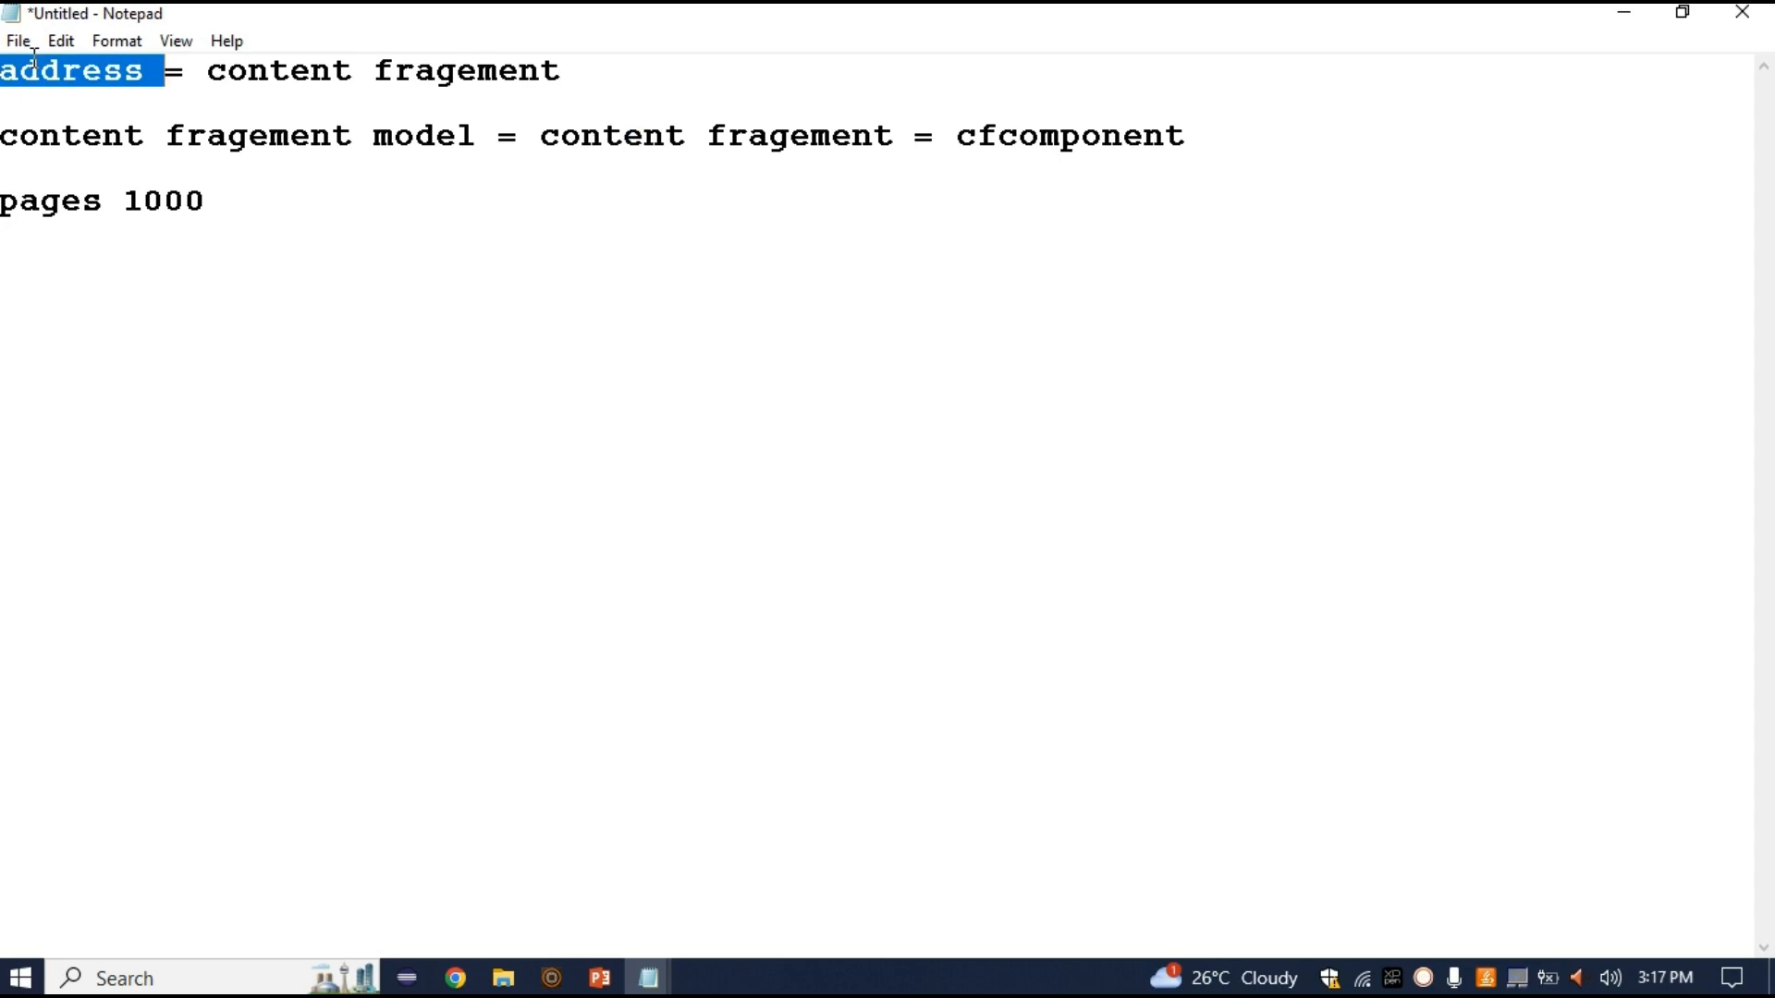
key("alt+Tab")
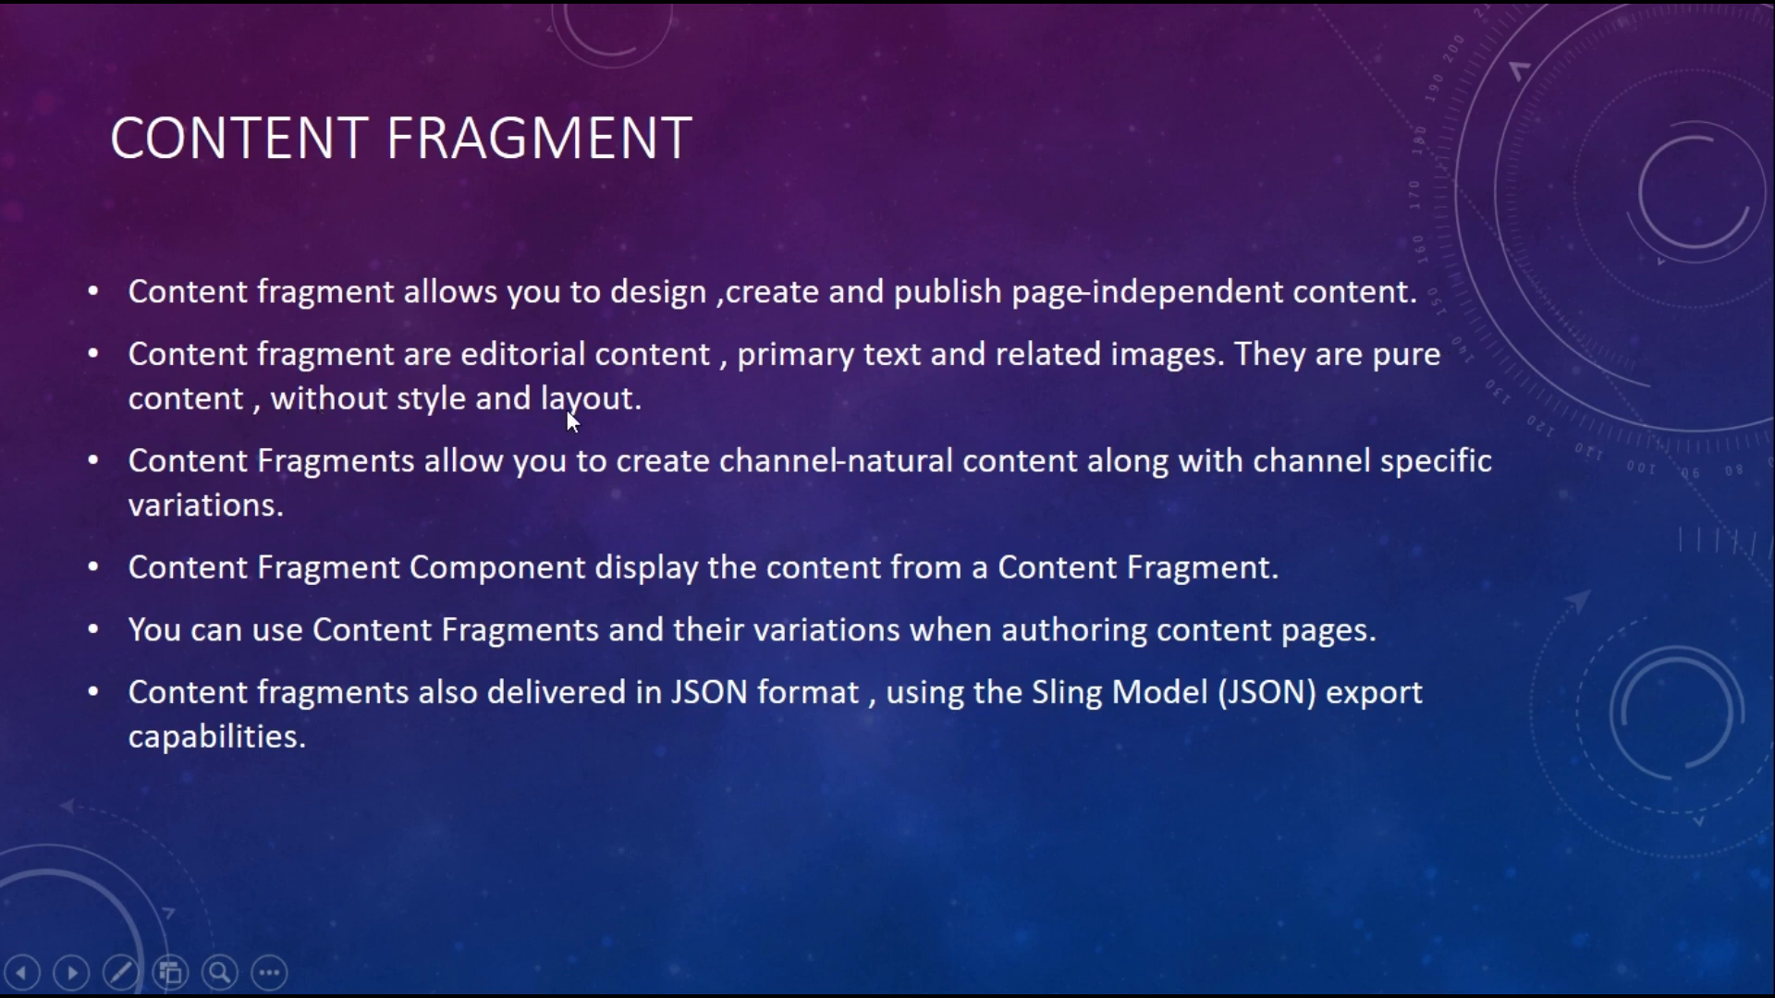
Leave the Content Fragment slide and return to the Notepad notes
key("alt+Tab")
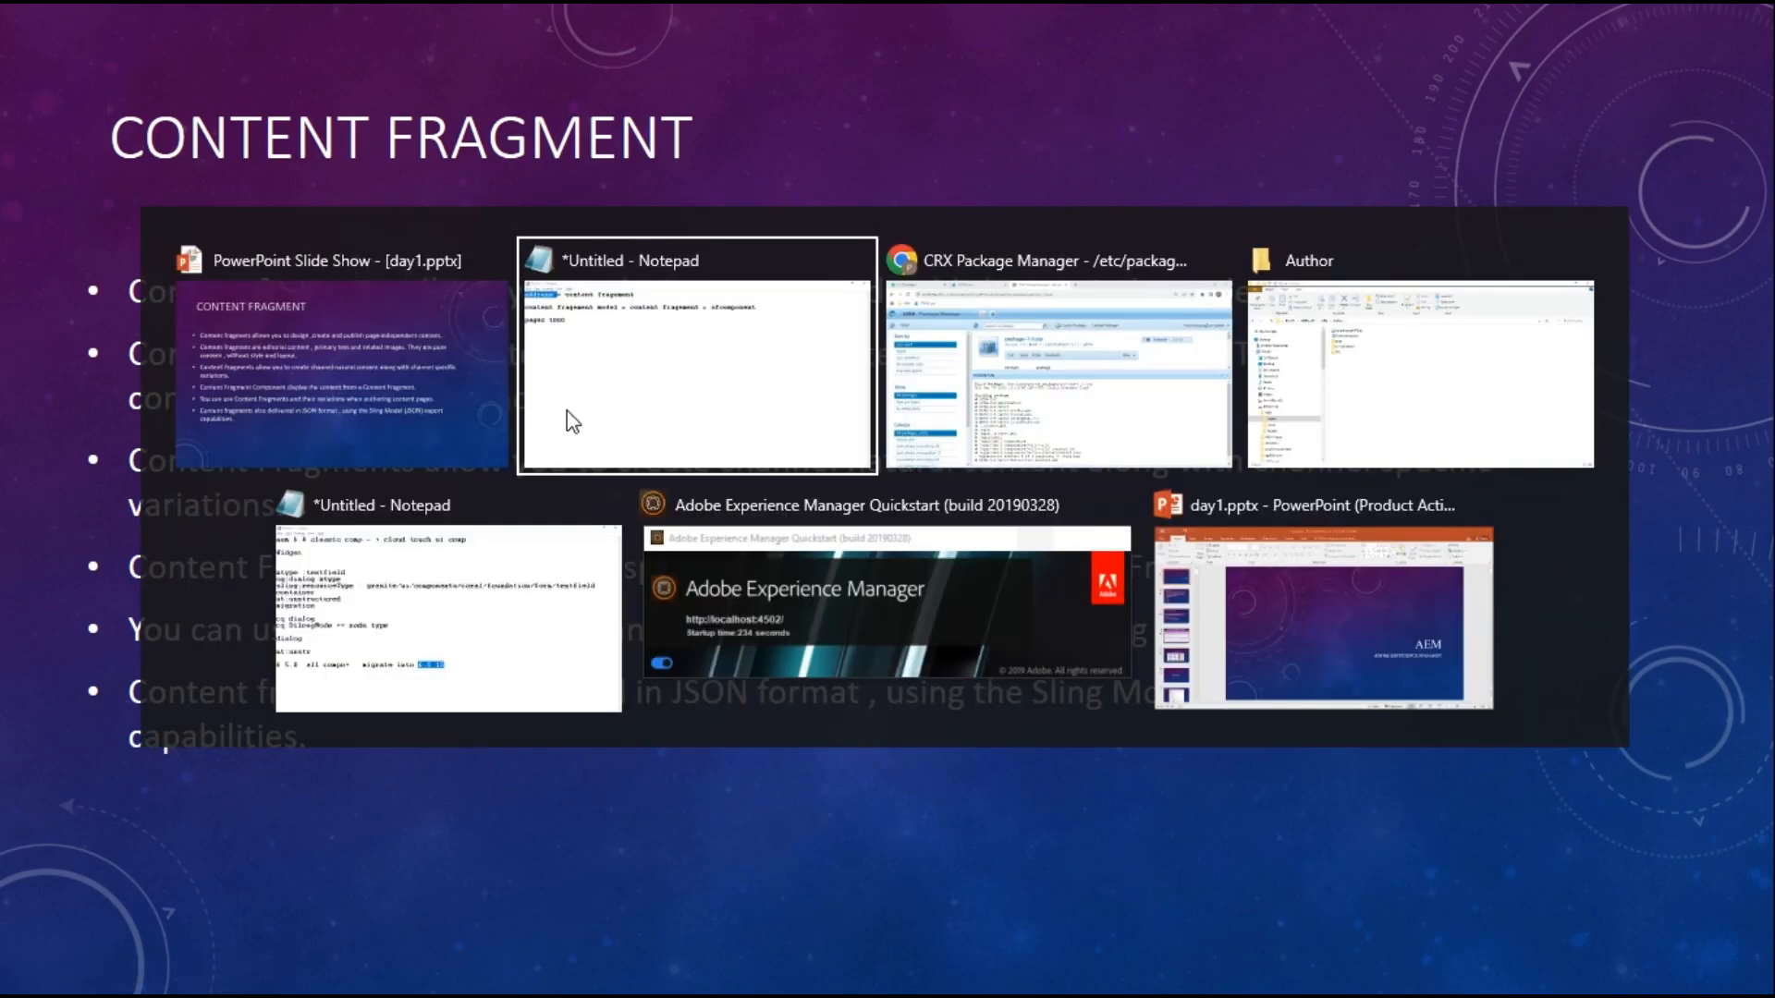
Insert a '10 student' line below 'address' in the notes
left_click(97, 97)
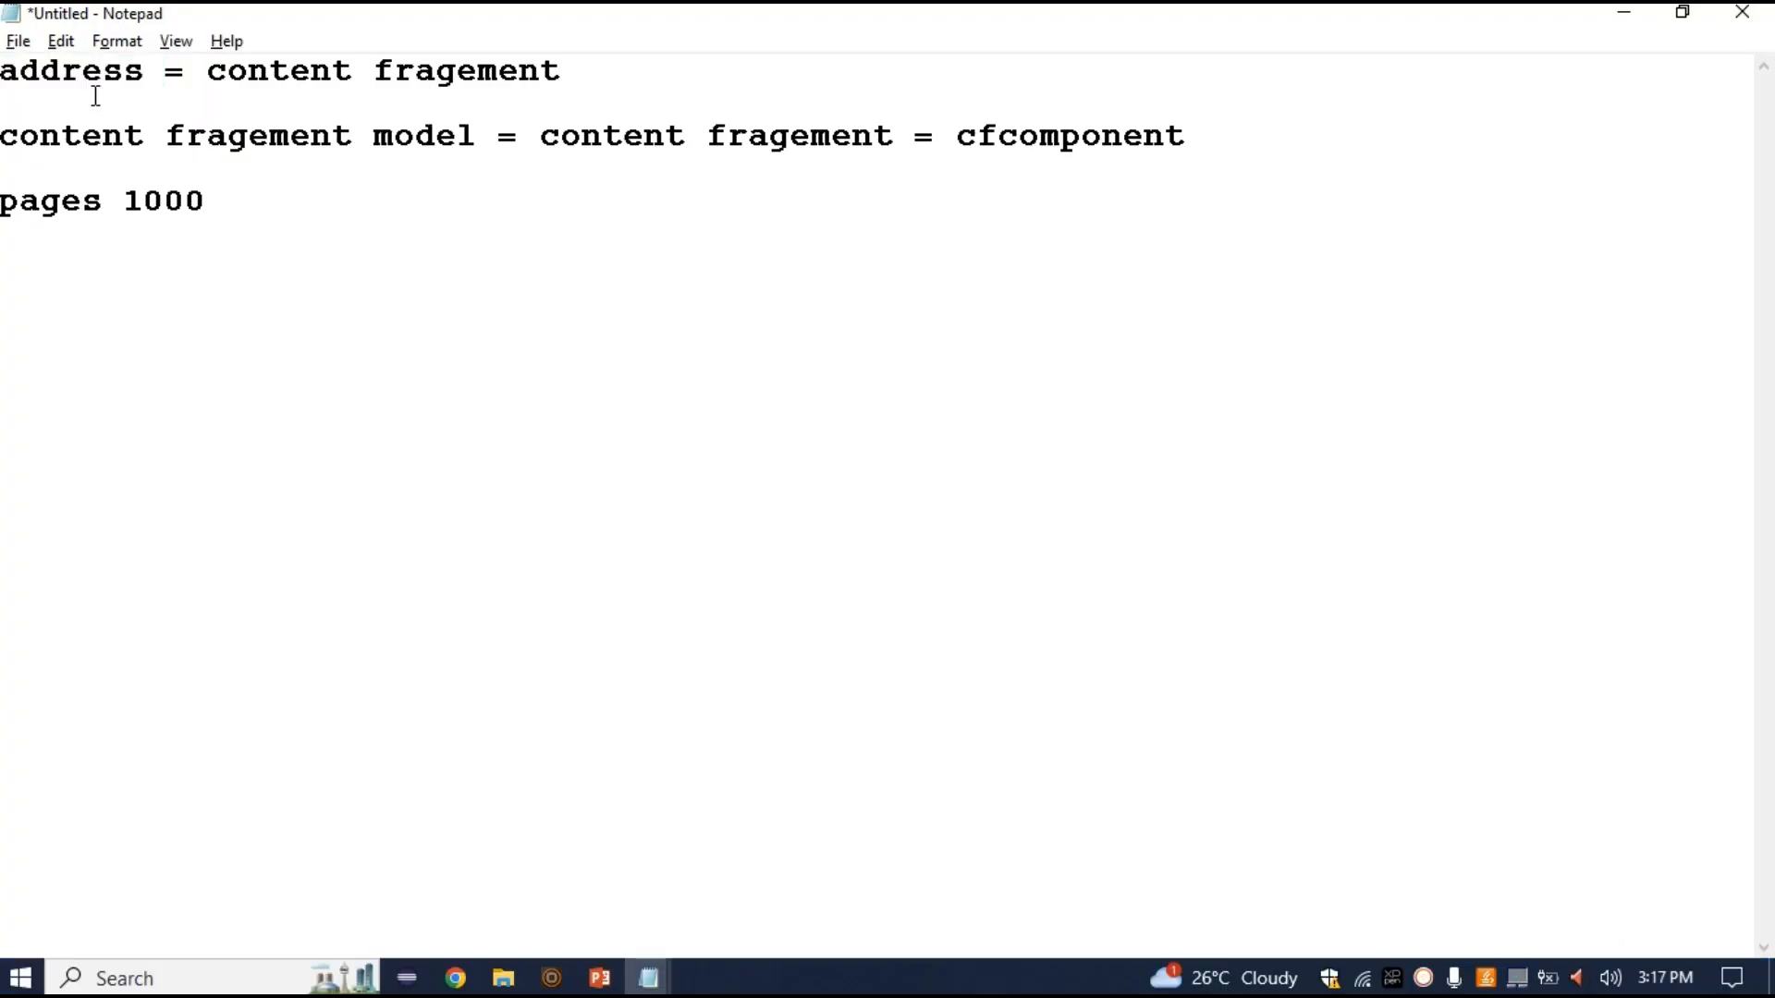
left_click(153, 59)
key("Return")
key("Return")
key("Return")
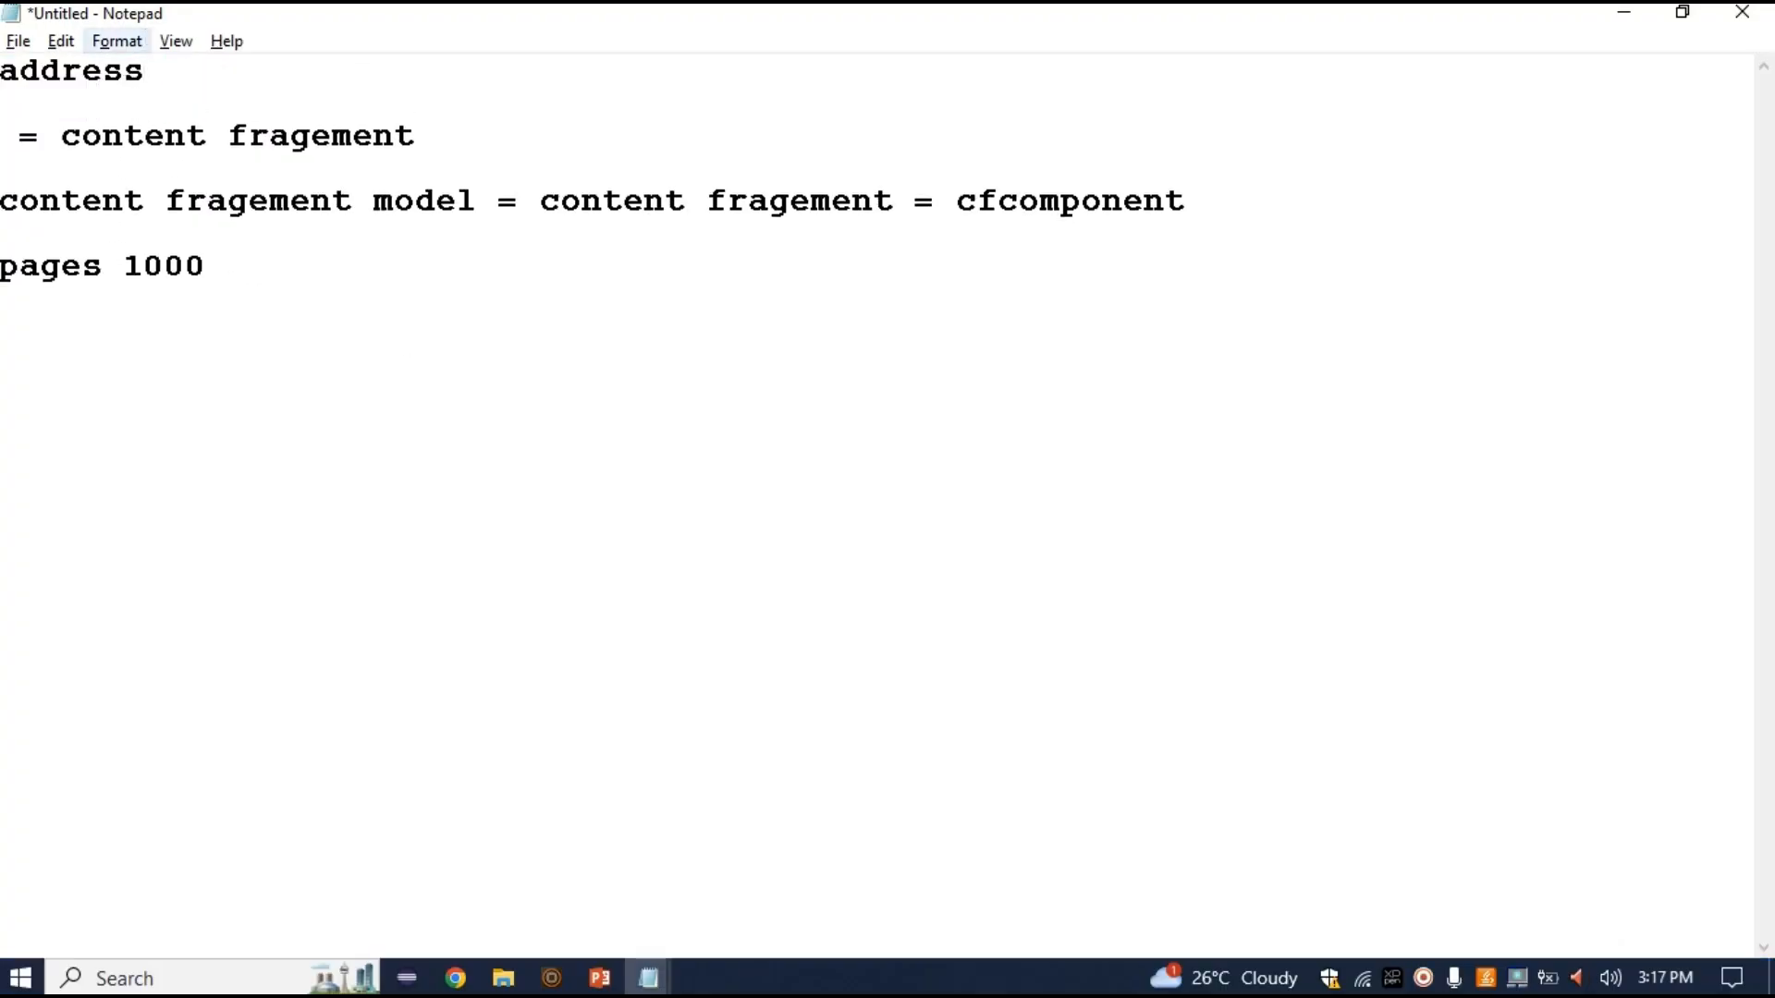
key("shift+Right")
key("shift+Right")
key("shift+Right")
key("shift+Right")
key("shift+Right")
key("shift+Right")
key("shift+Right")
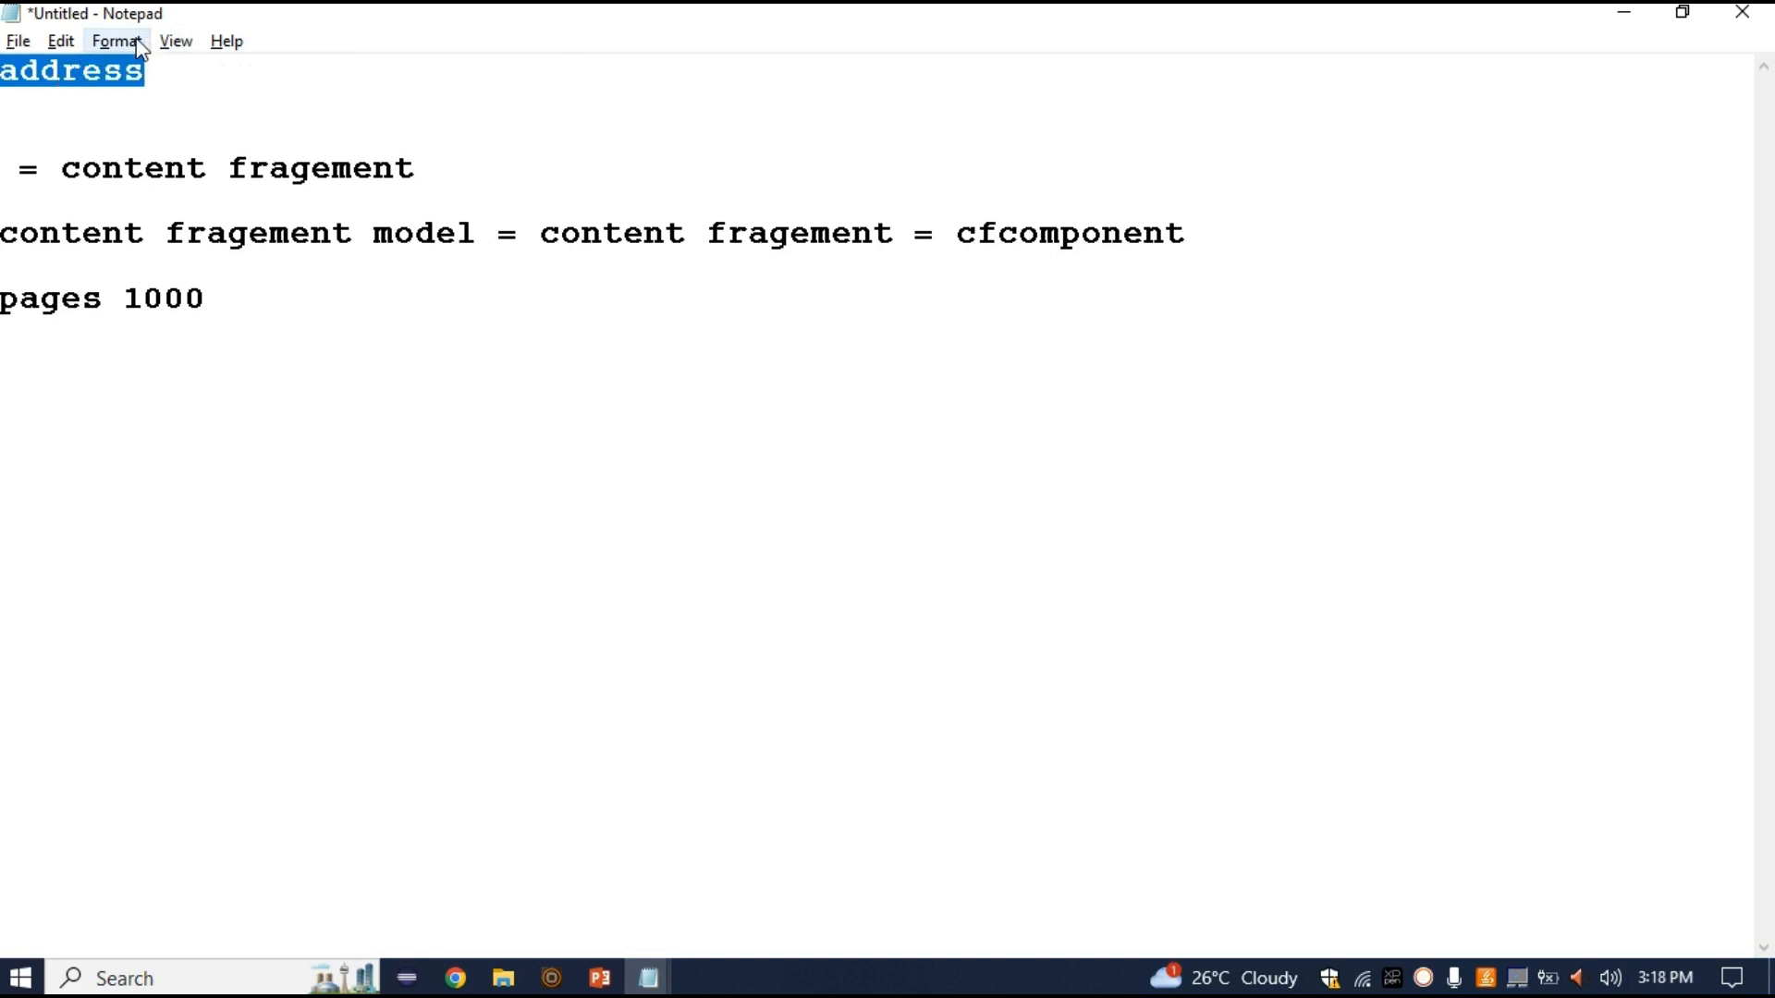
key("Down")
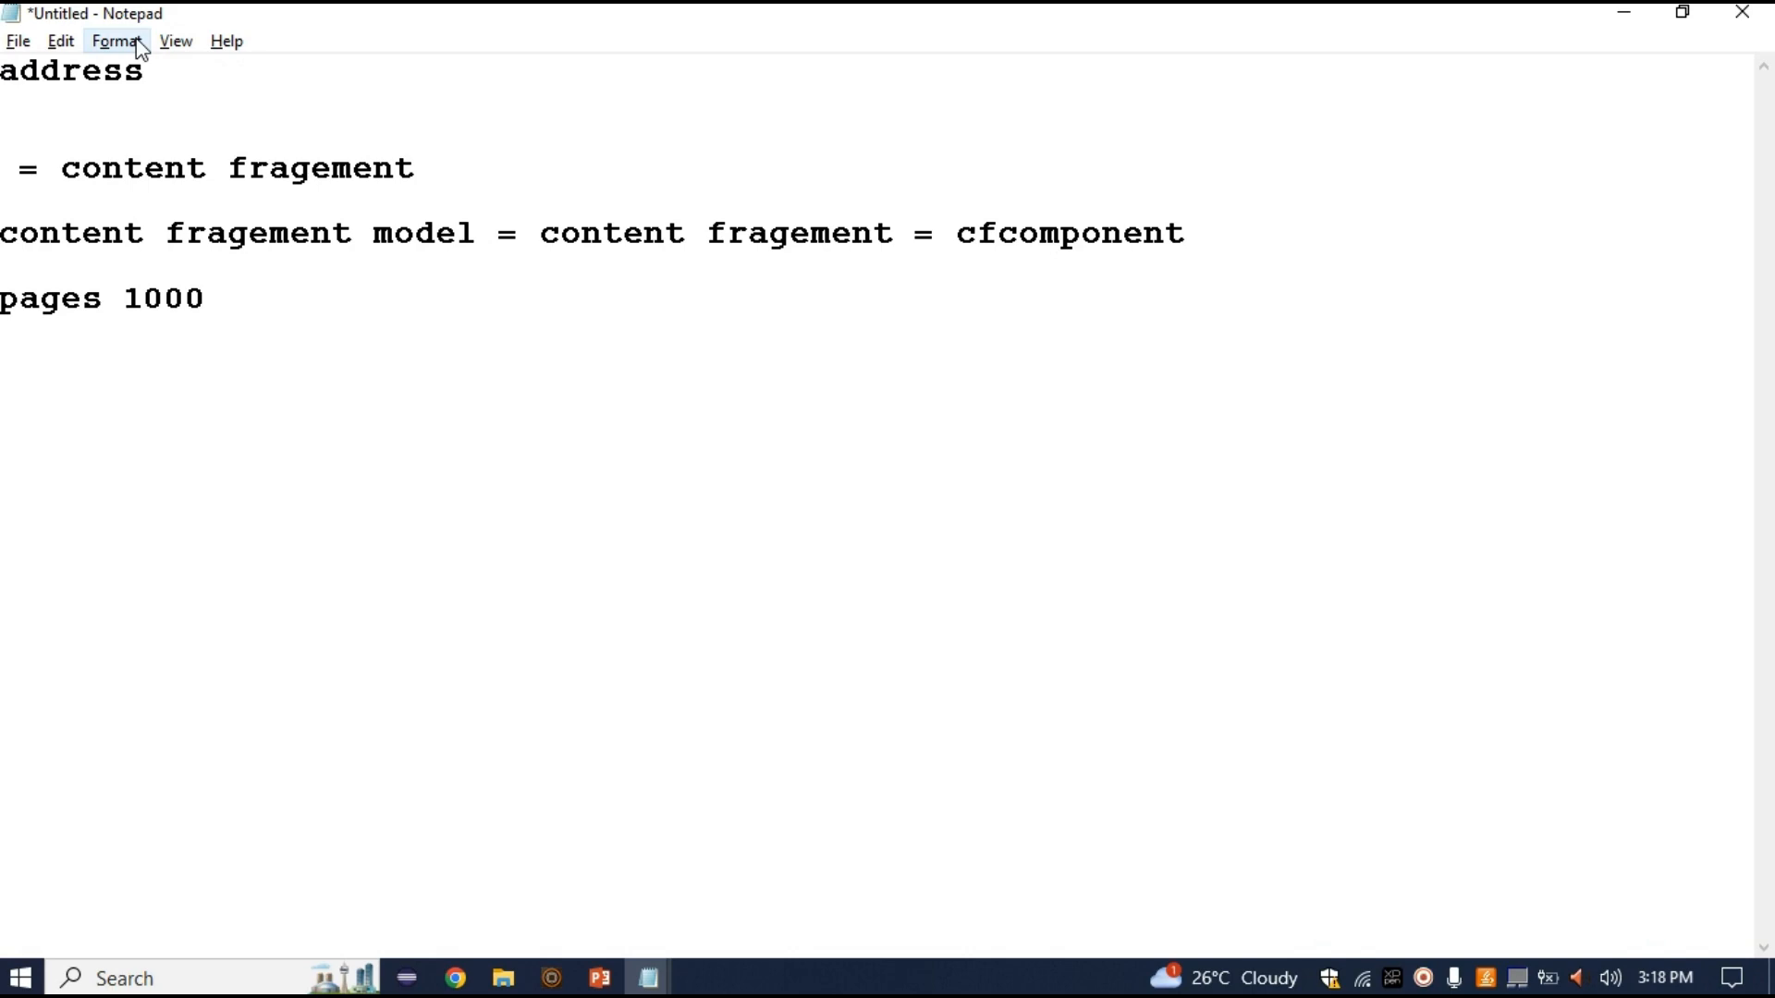
type("10 student")
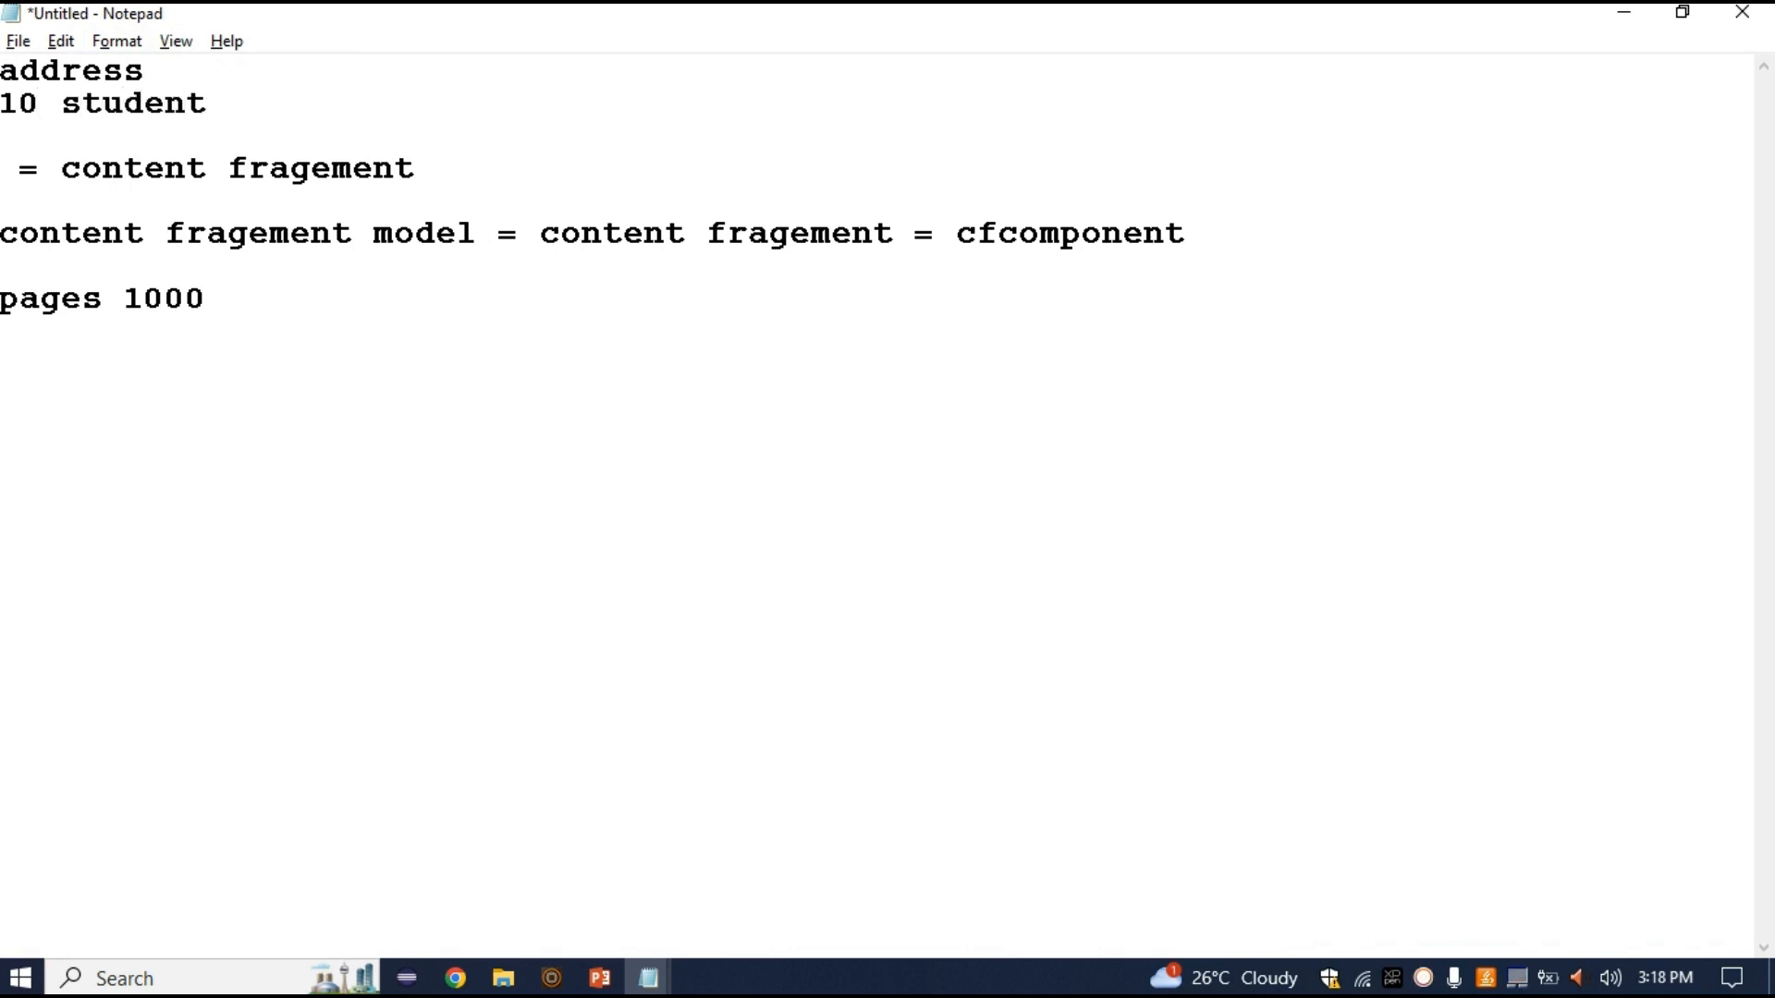
key("Left")
key("Right")
key("shift+Left")
key("shift+Up")
key("shift+Left")
key("shift+Down")
key("shift+Left")
key("shift+Left")
key("shift+Left")
key("shift+Left")
key("shift+Left")
key("shift+Left")
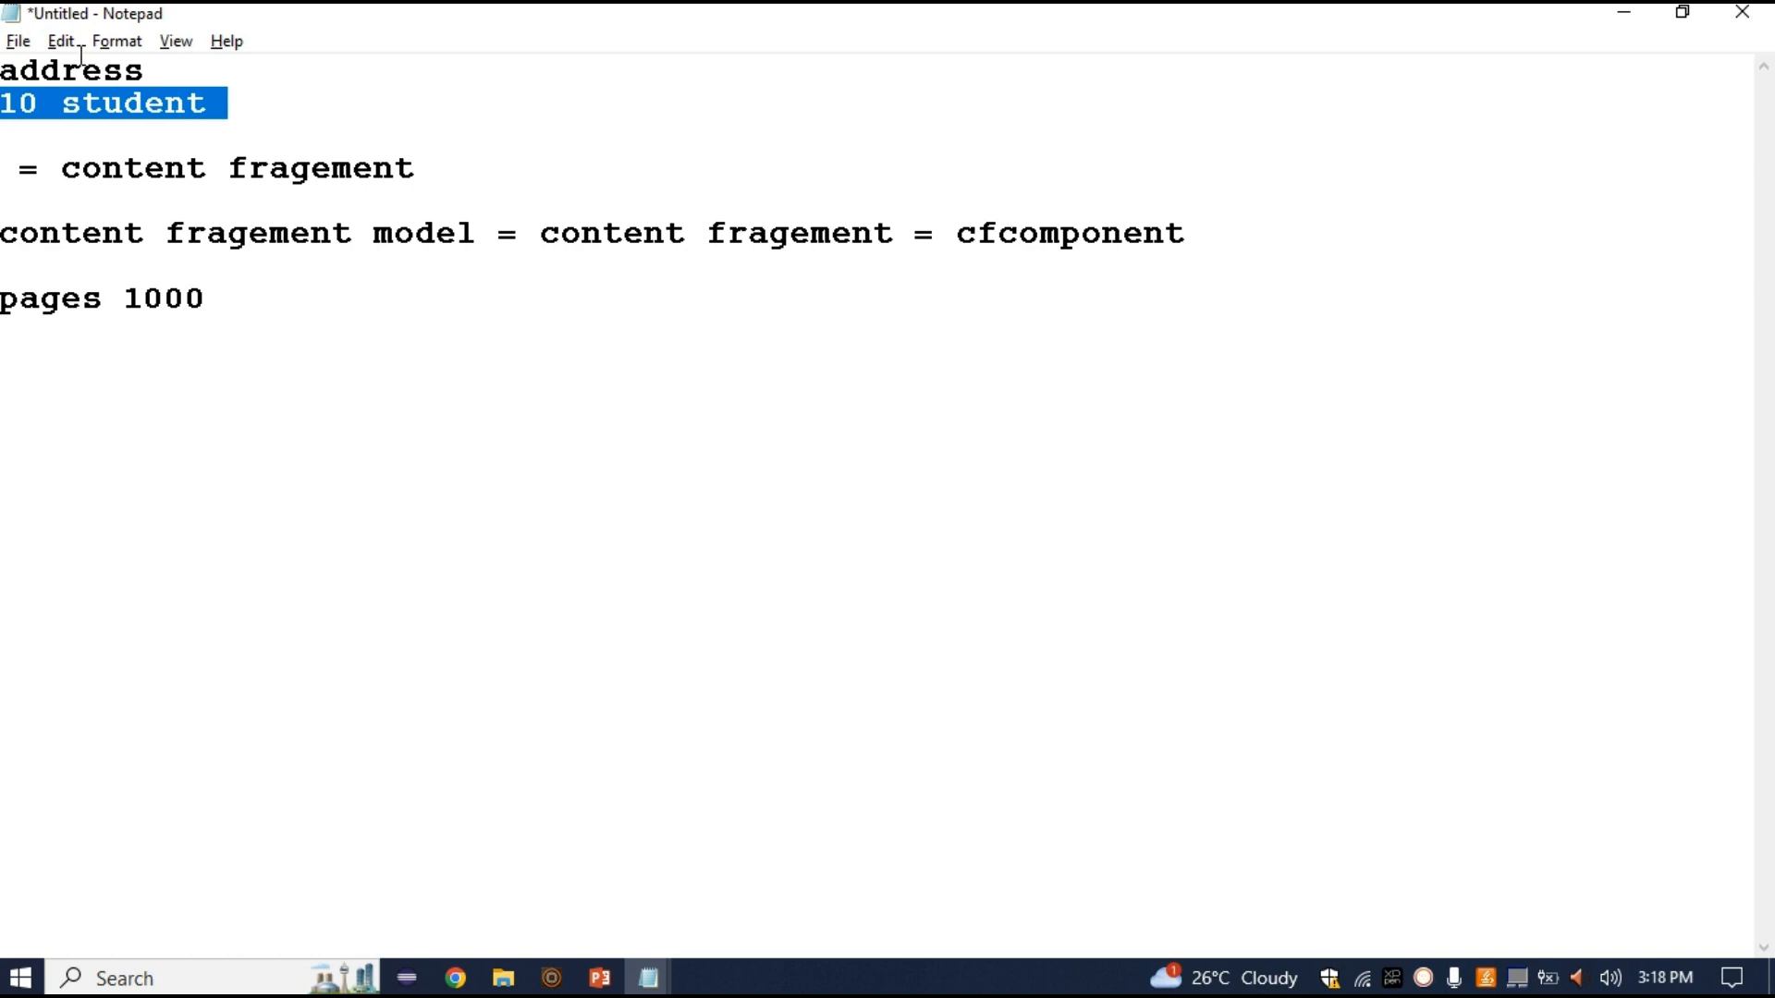
key("Right")
Add lines 'variation 1 for 1 student', 'variation for 2 student' and 'master'
key("Return")
key("Return")
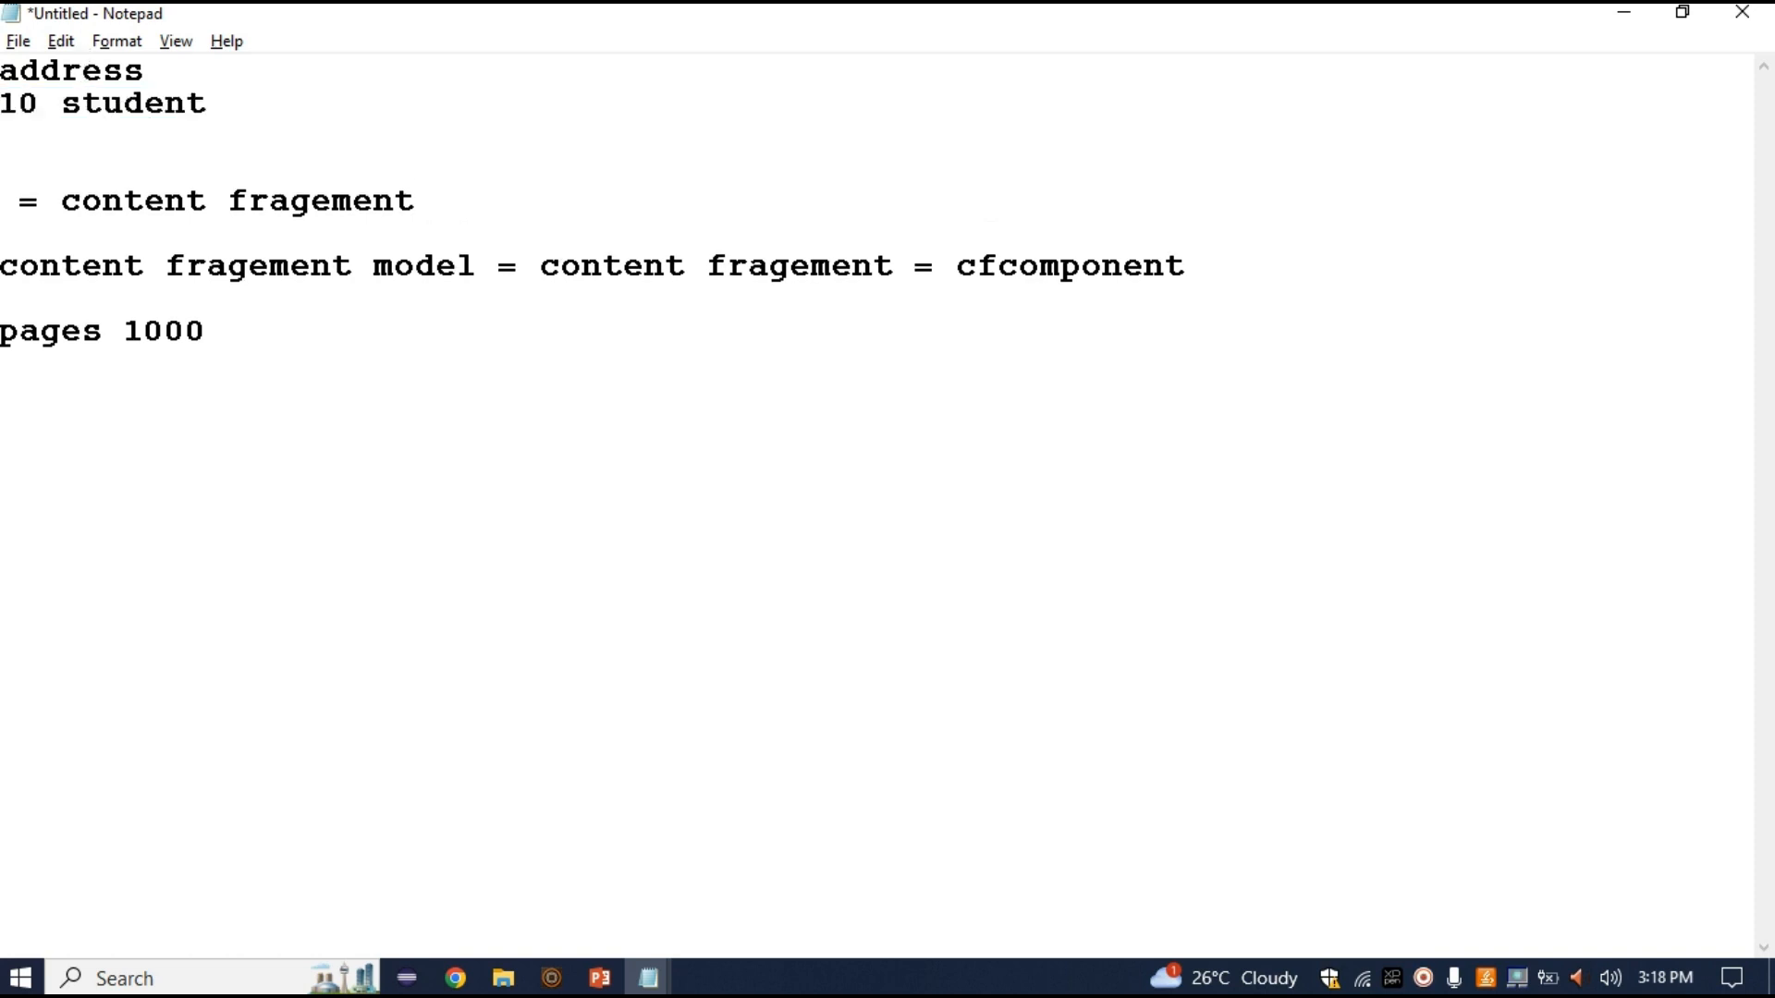
type("variation ")
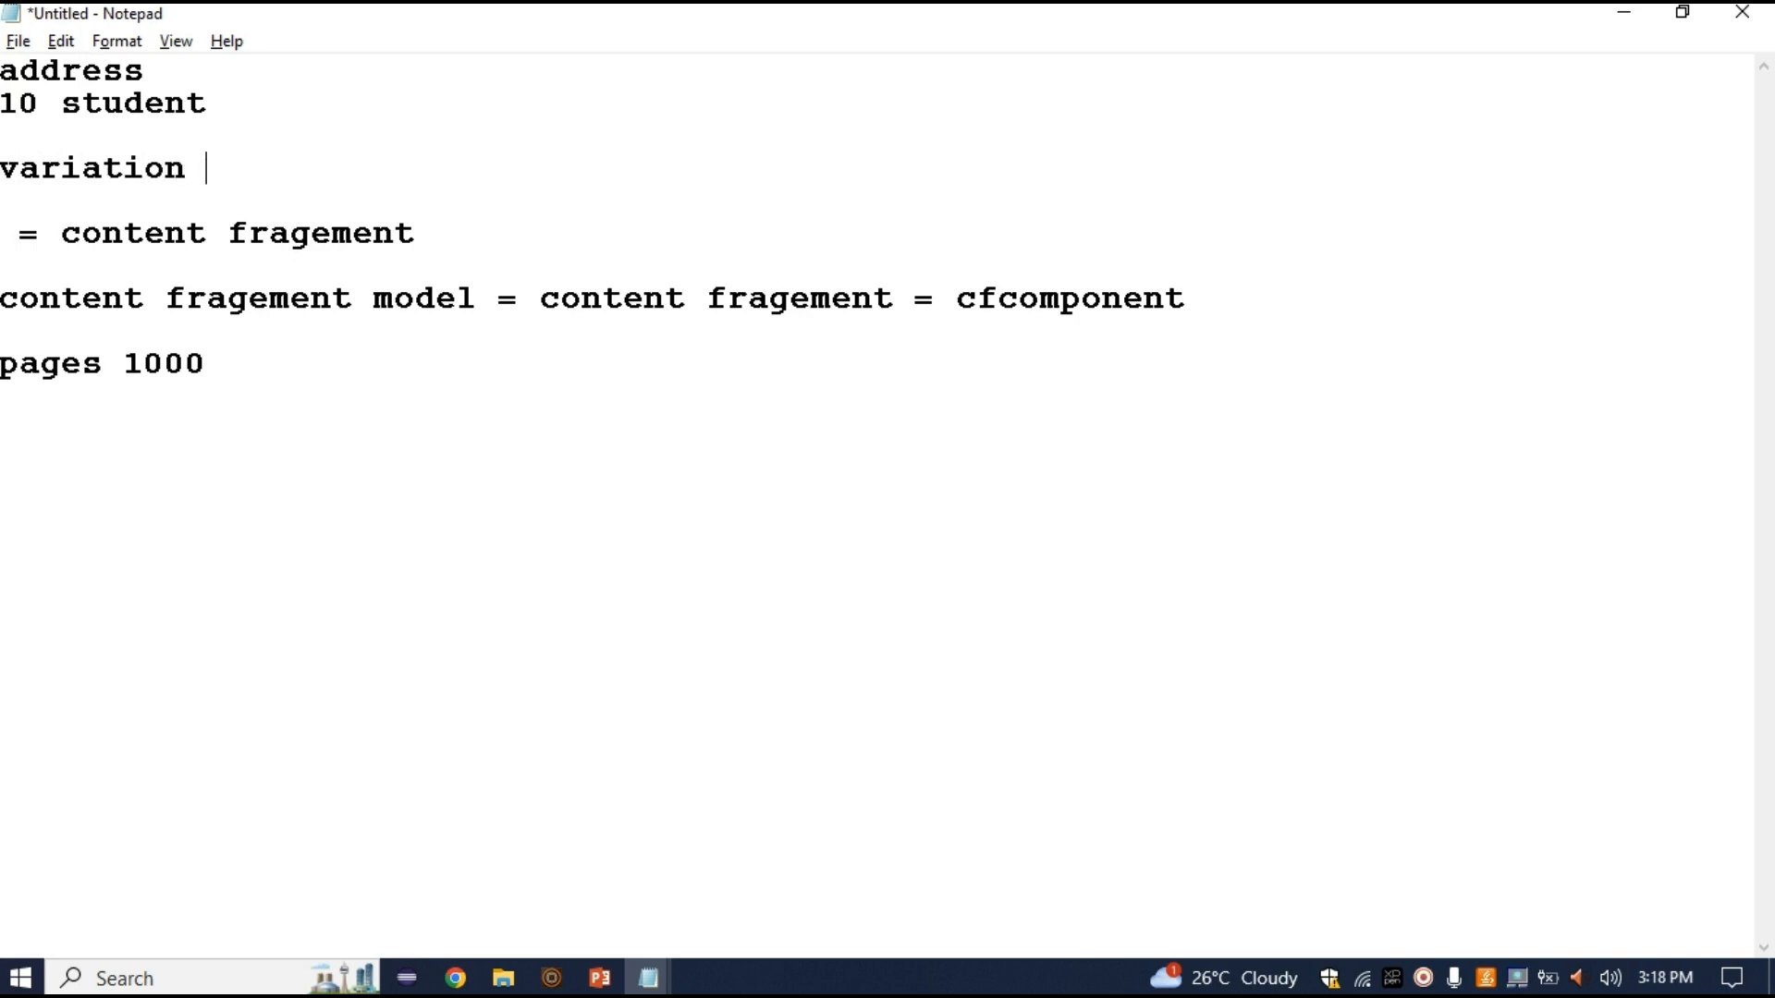
type("1 for 1 student")
key("Return")
type("variation for 2 student")
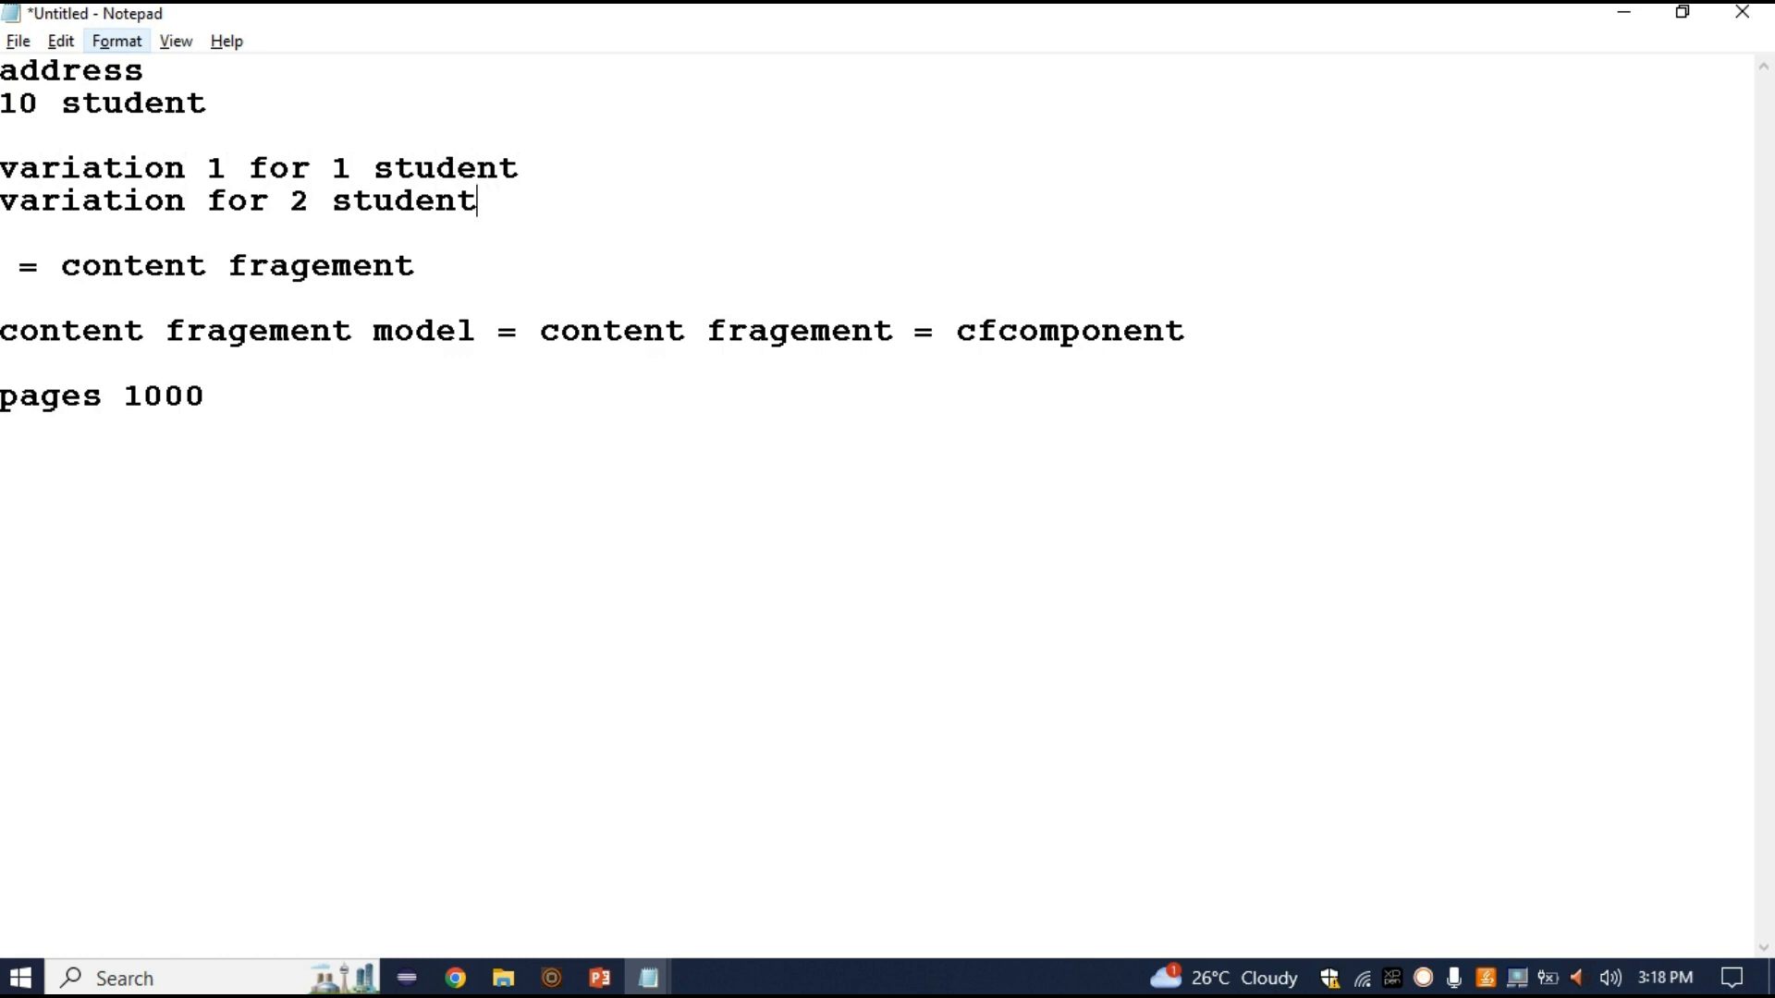
key("Return")
type("master")
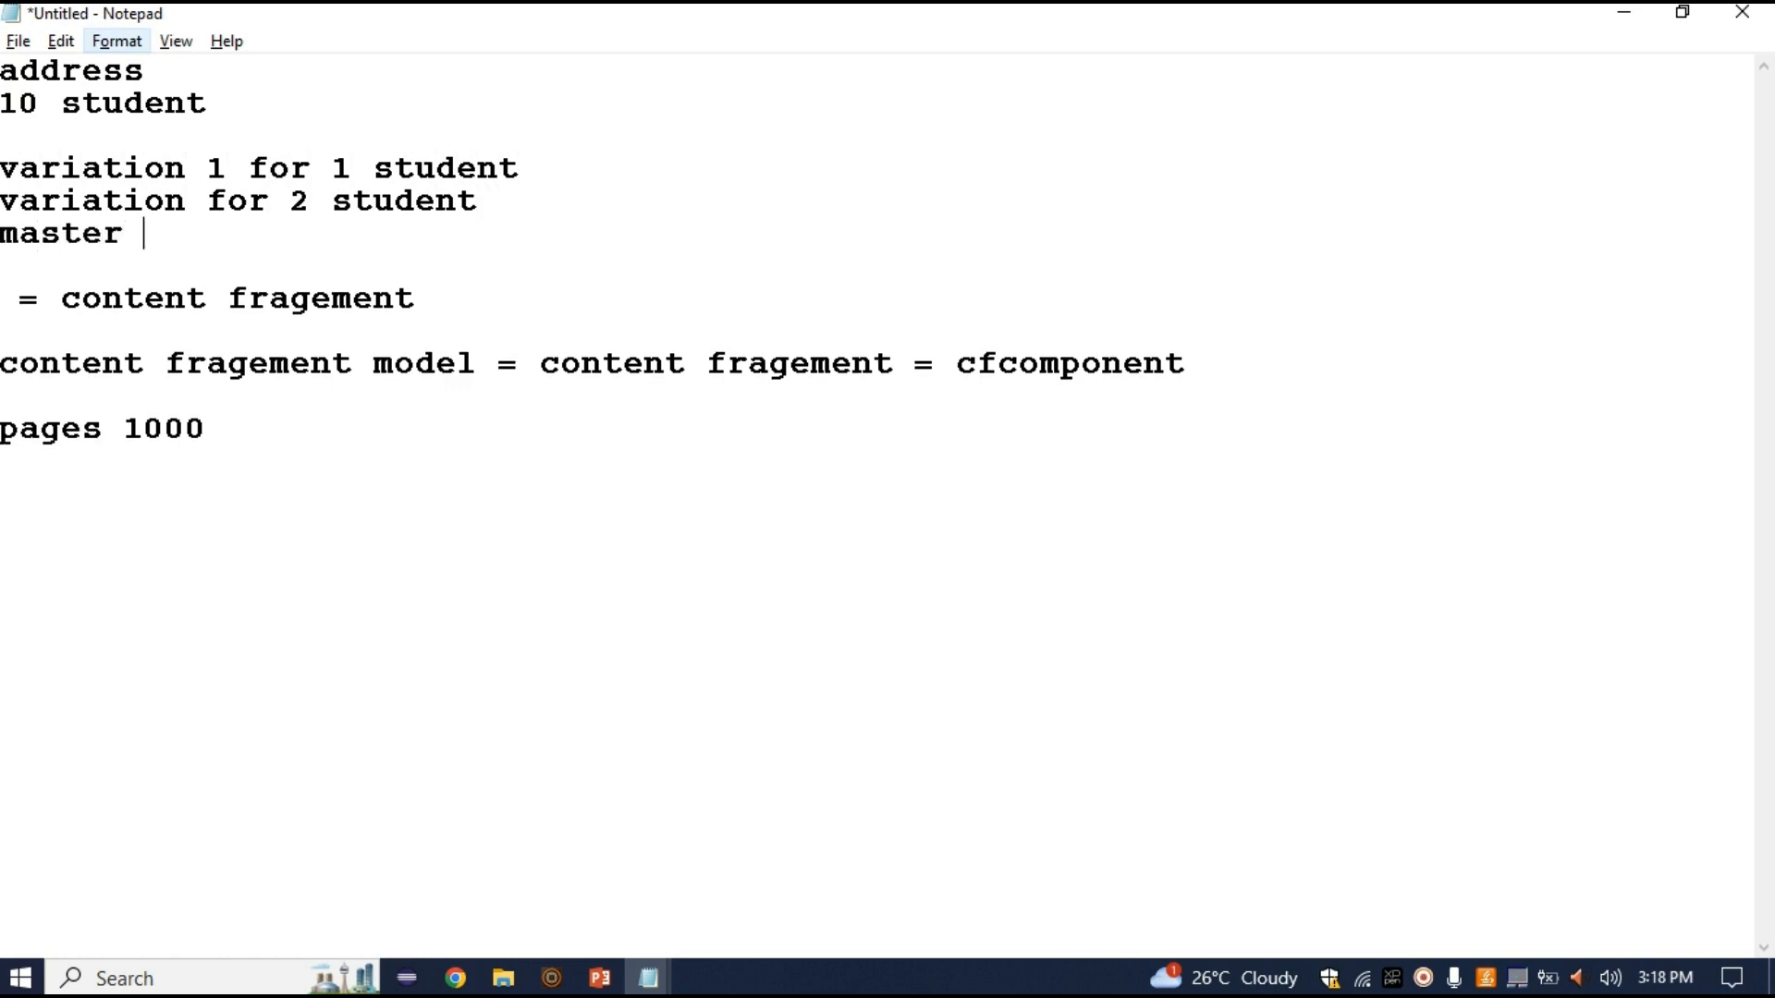
key("shift+Left")
key("shift+Left")
key("shift+Left")
key("shift+Left")
key("shift+Left")
key("shift+Left")
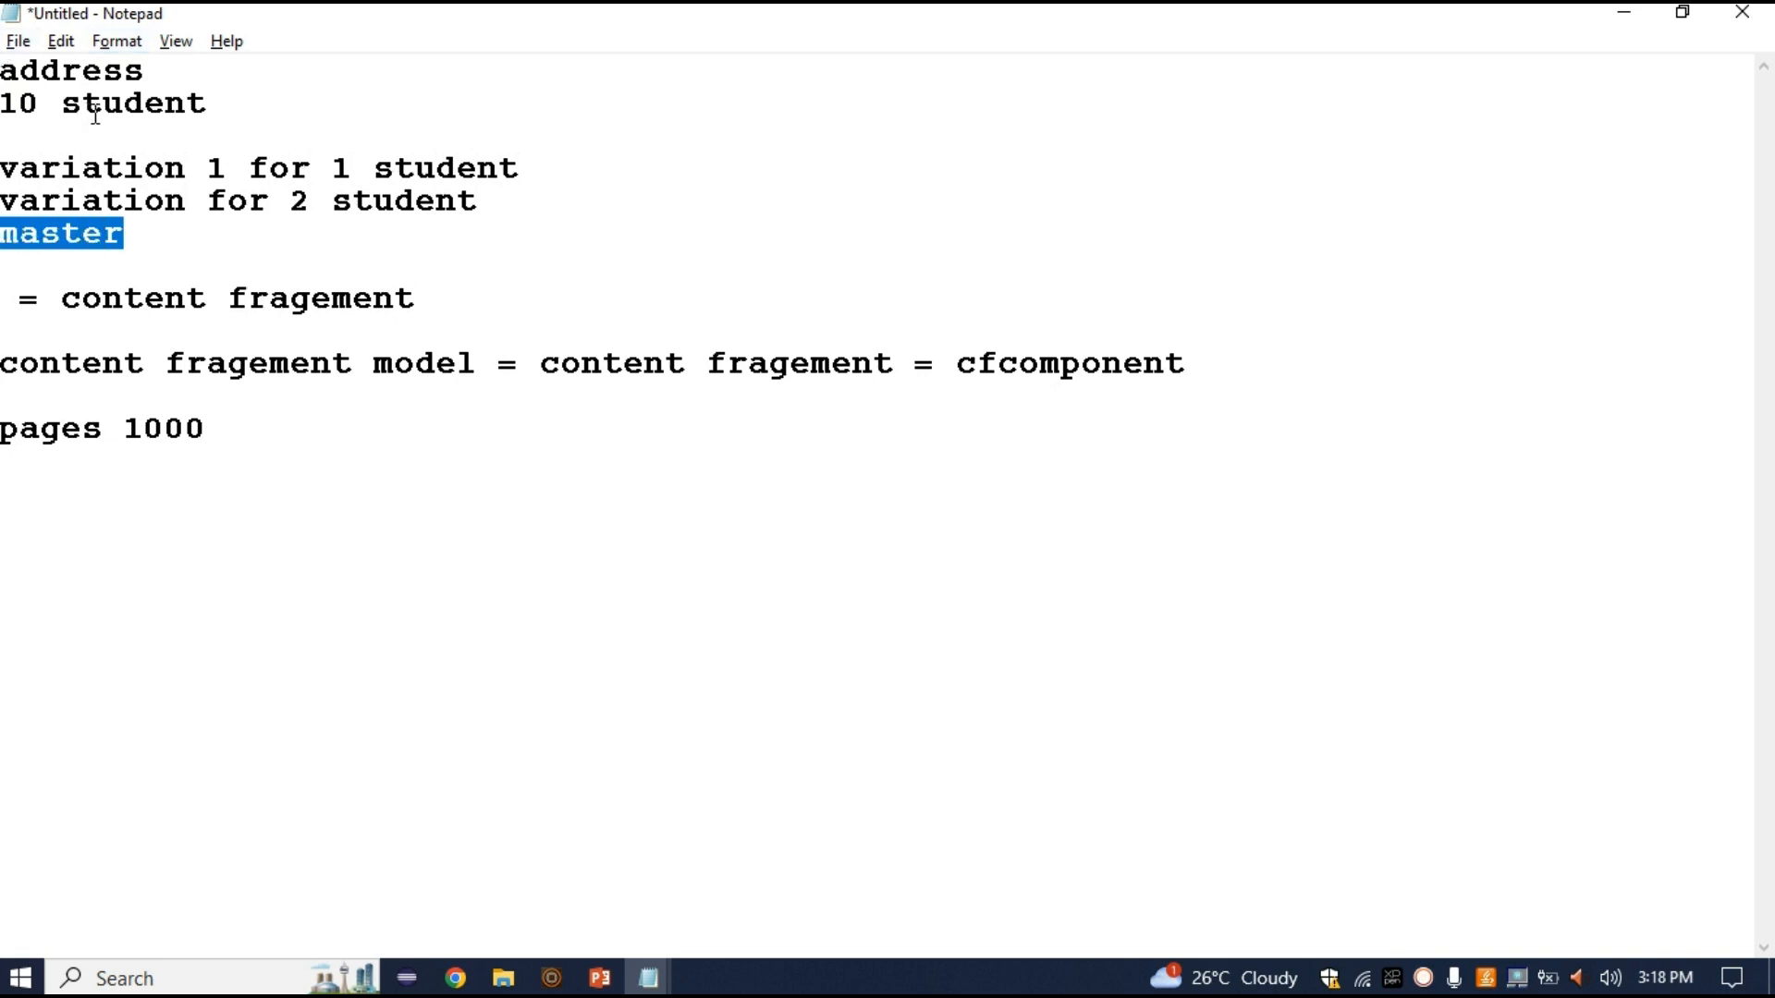
Highlight address, variation and master in the notes for emphasis
double_click(95, 71)
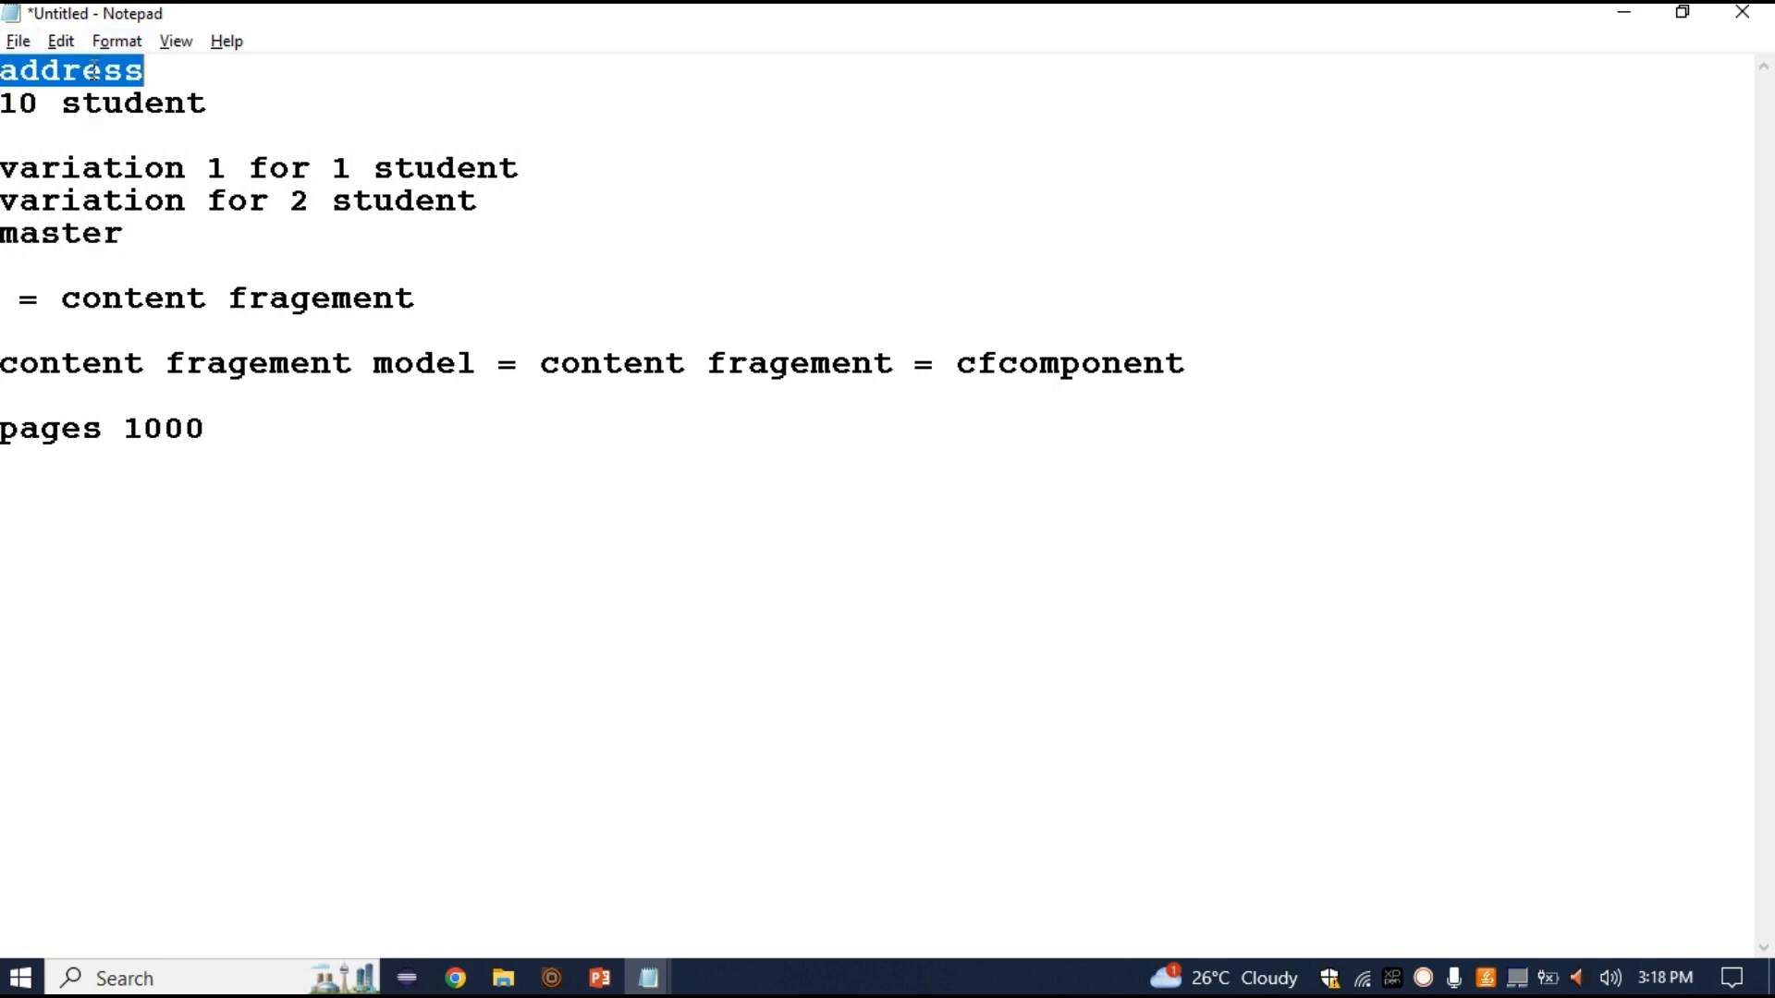
double_click(74, 233)
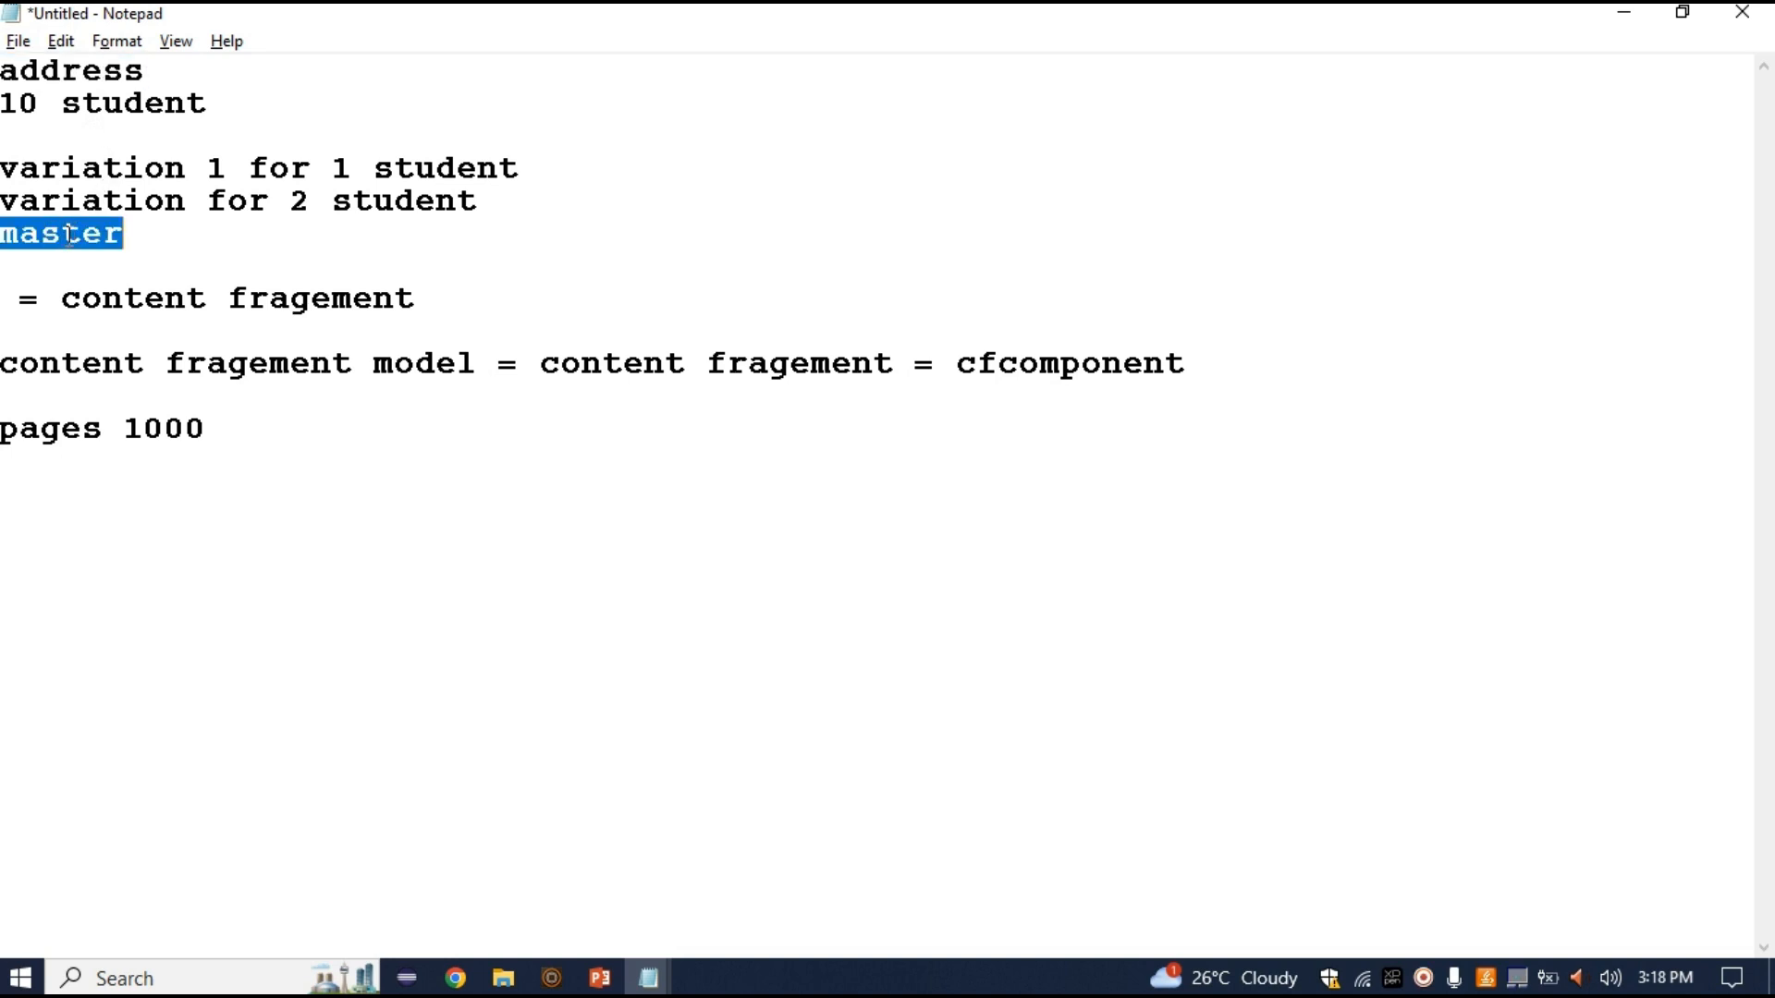
double_click(81, 168)
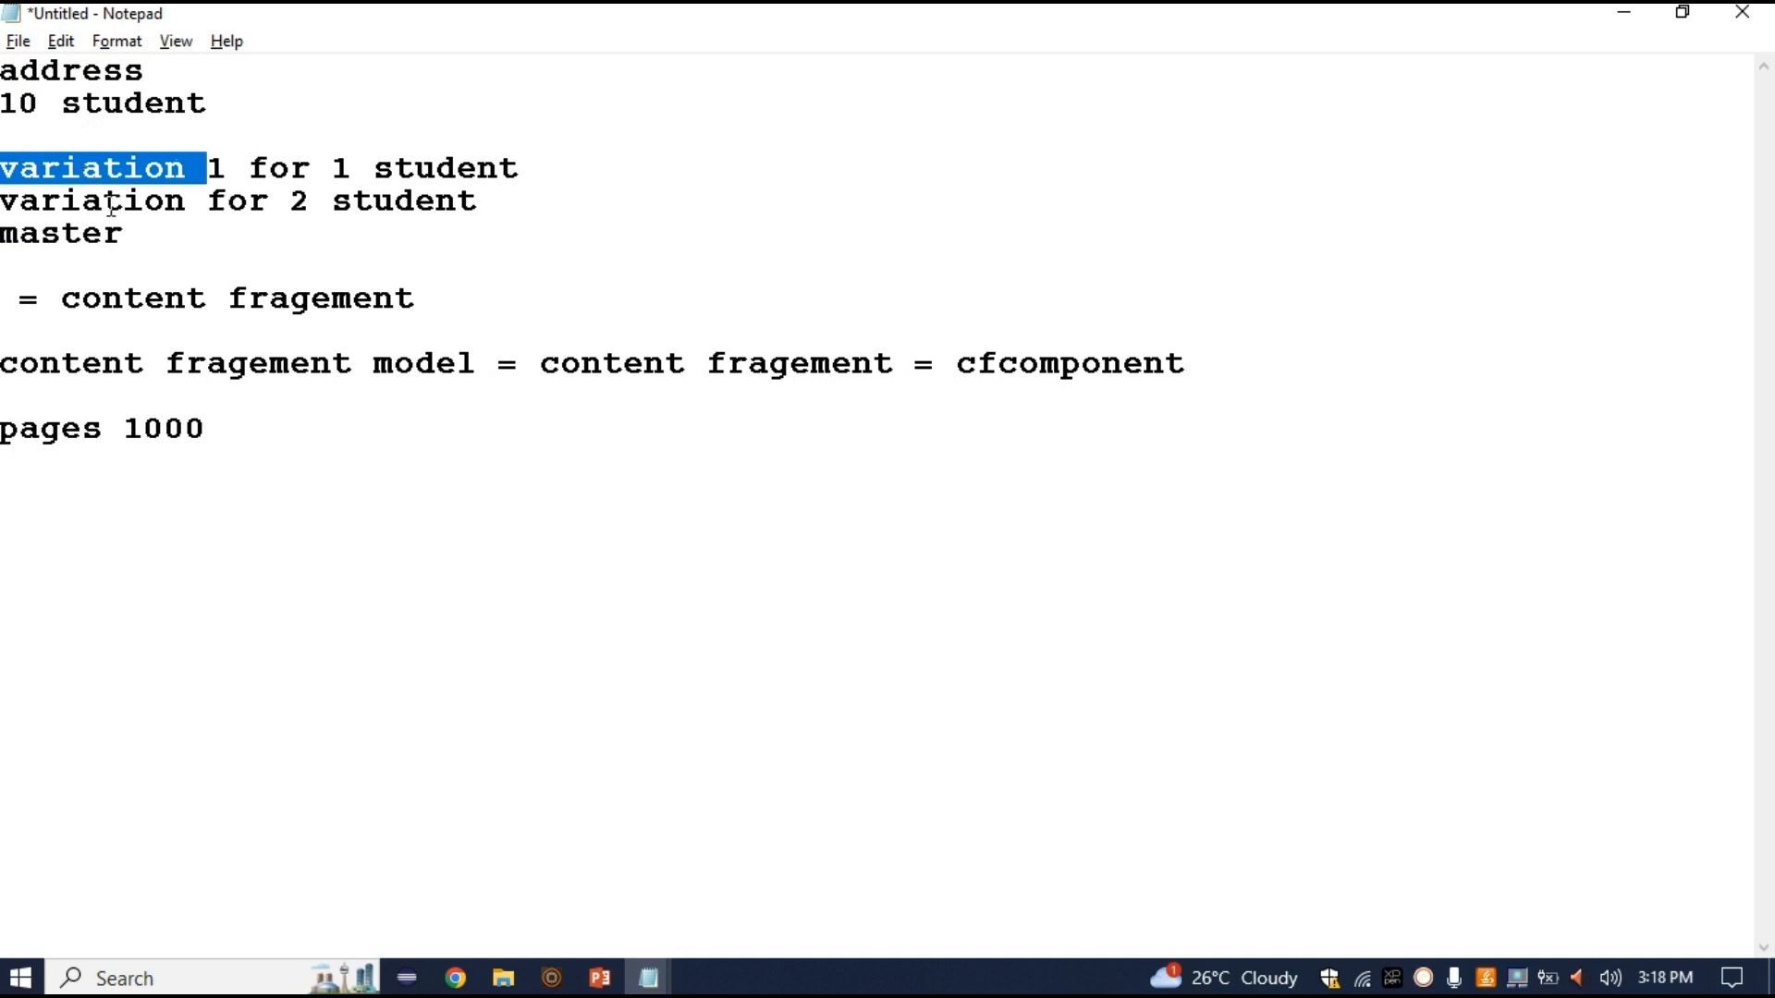
left_click_drag(81, 231, 3, 261)
left_click(3, 256)
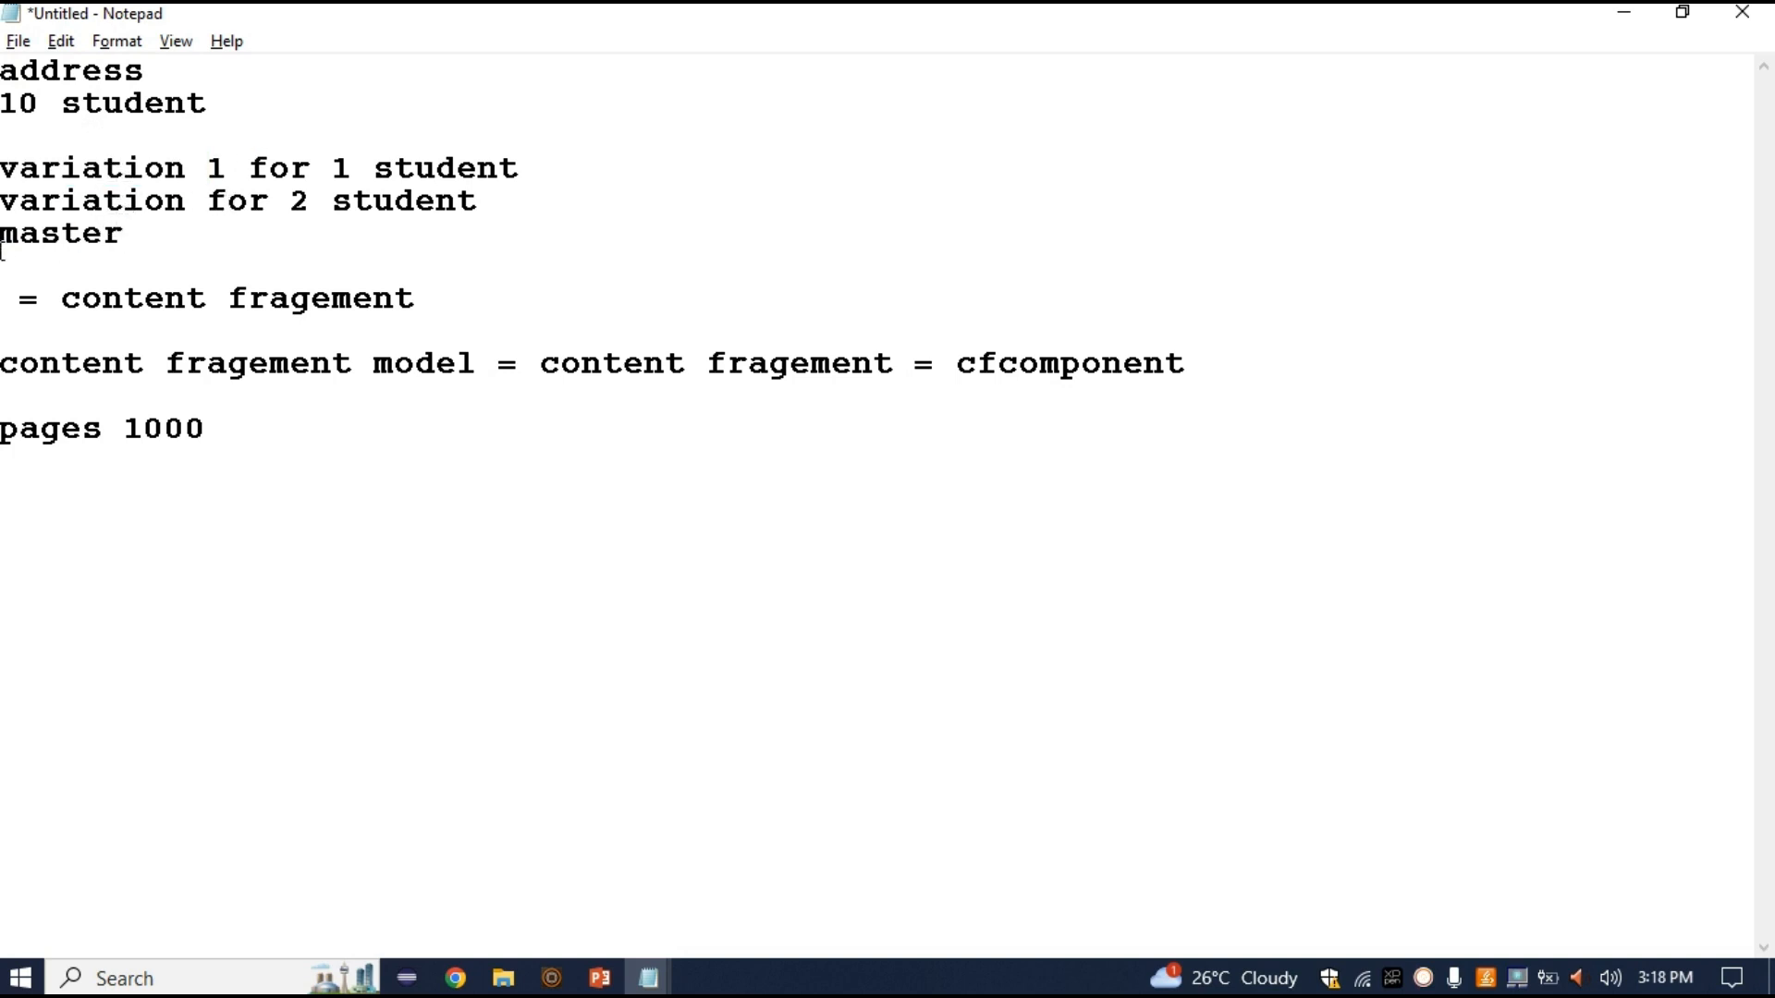
double_click(3, 237)
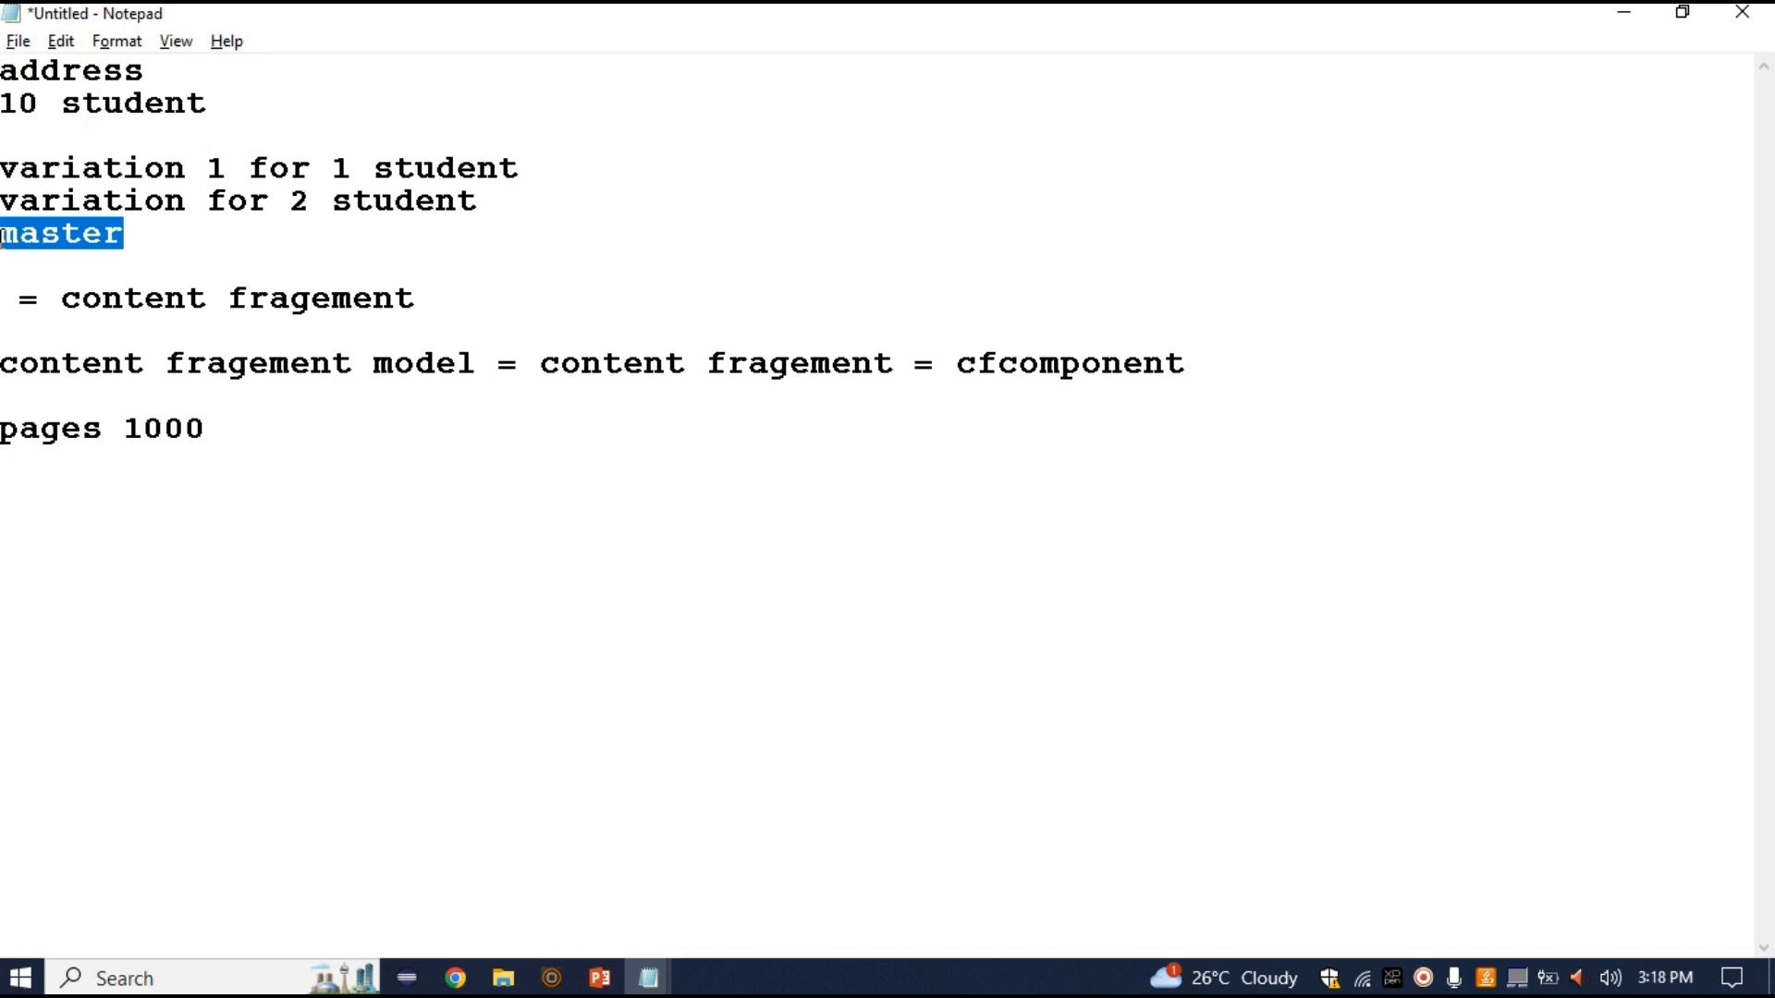
left_click(32, 244)
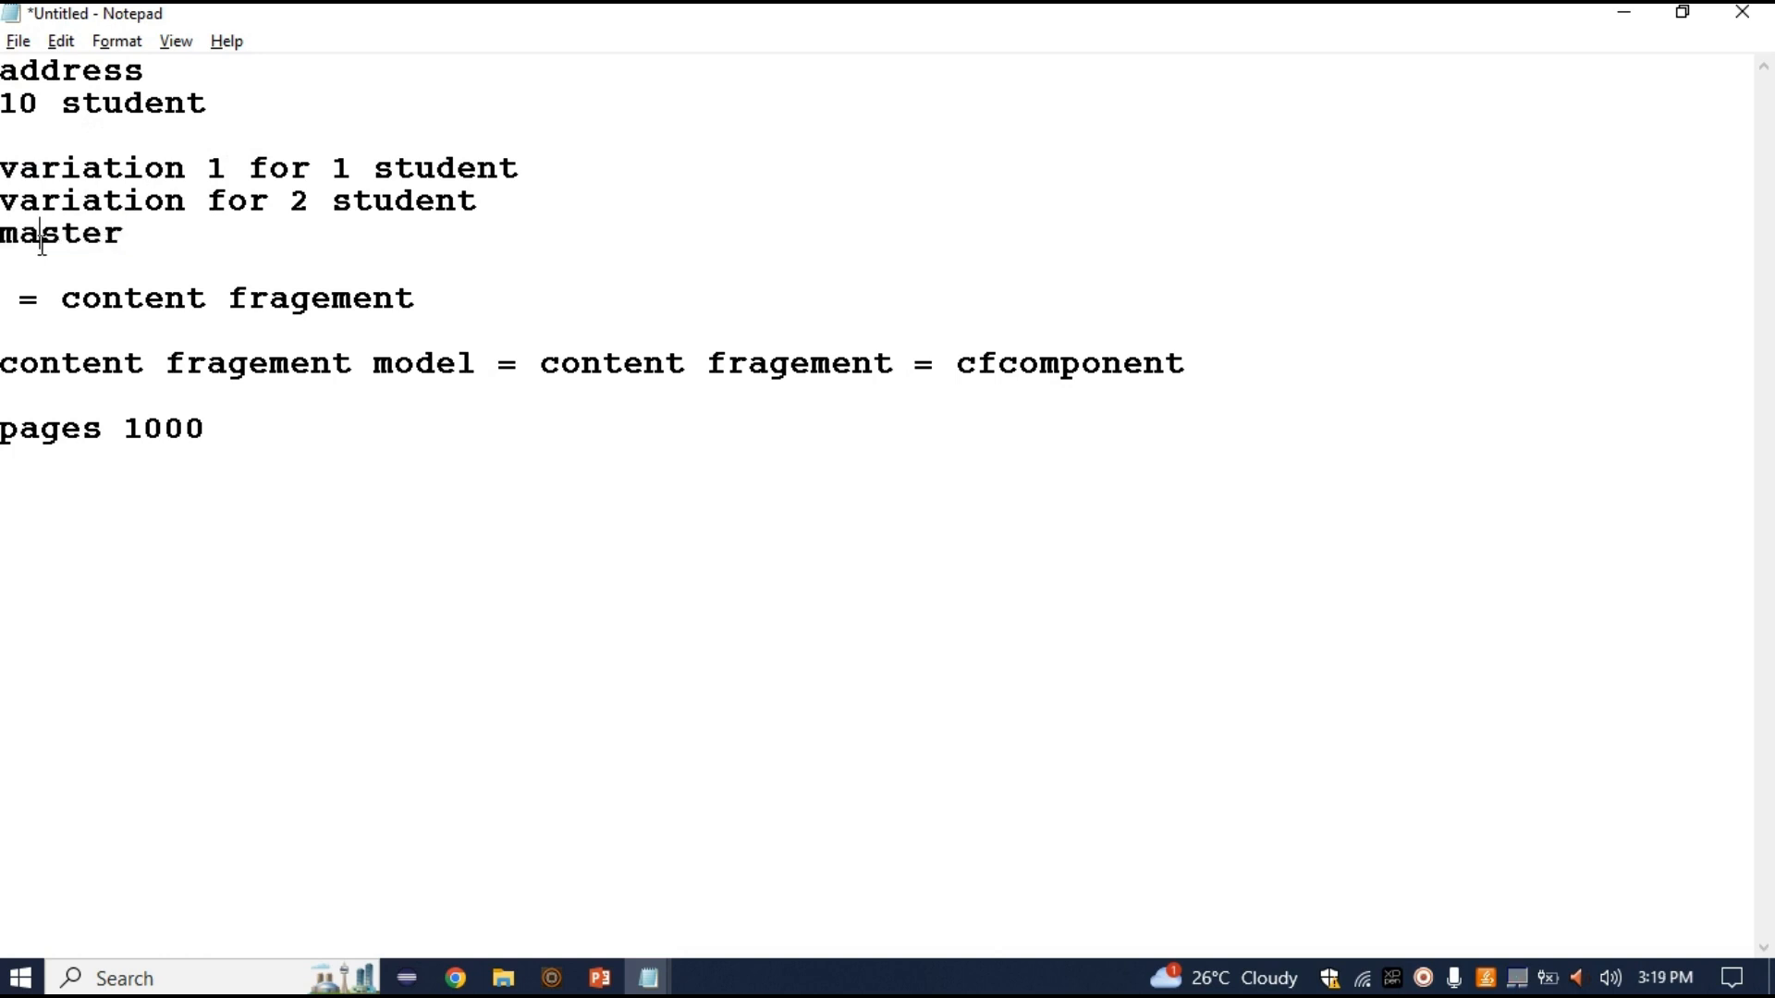
double_click(61, 238)
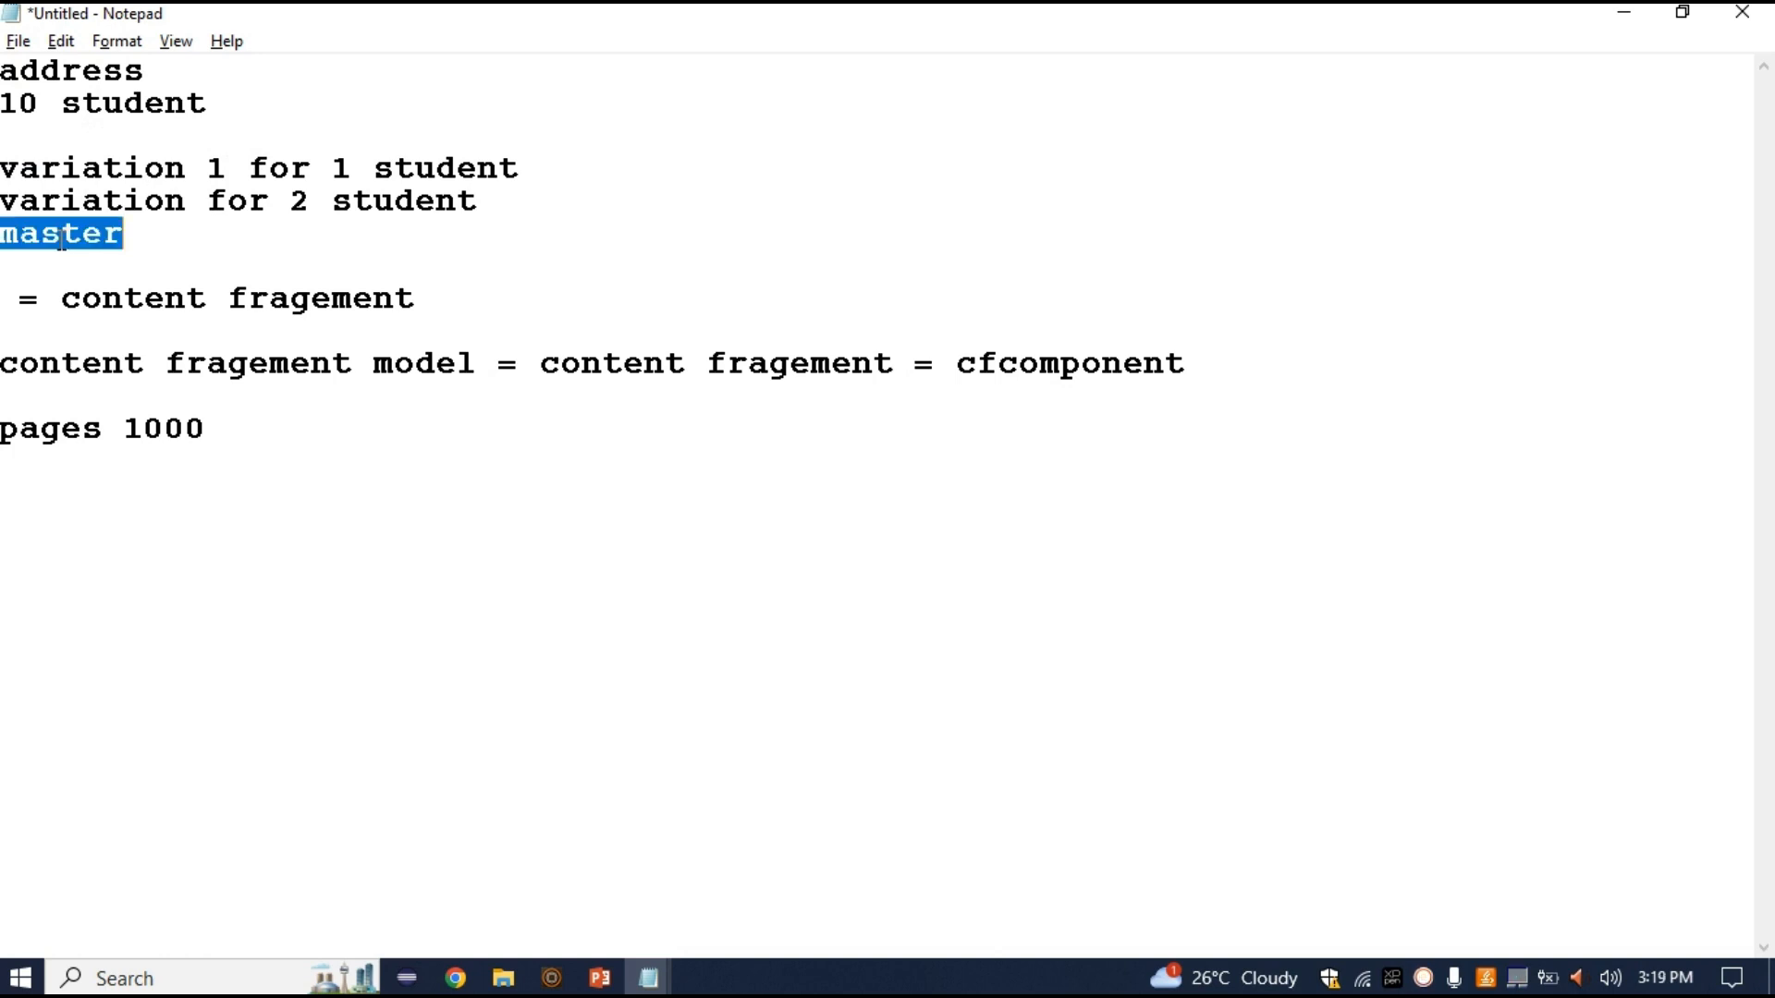
left_click(158, 239)
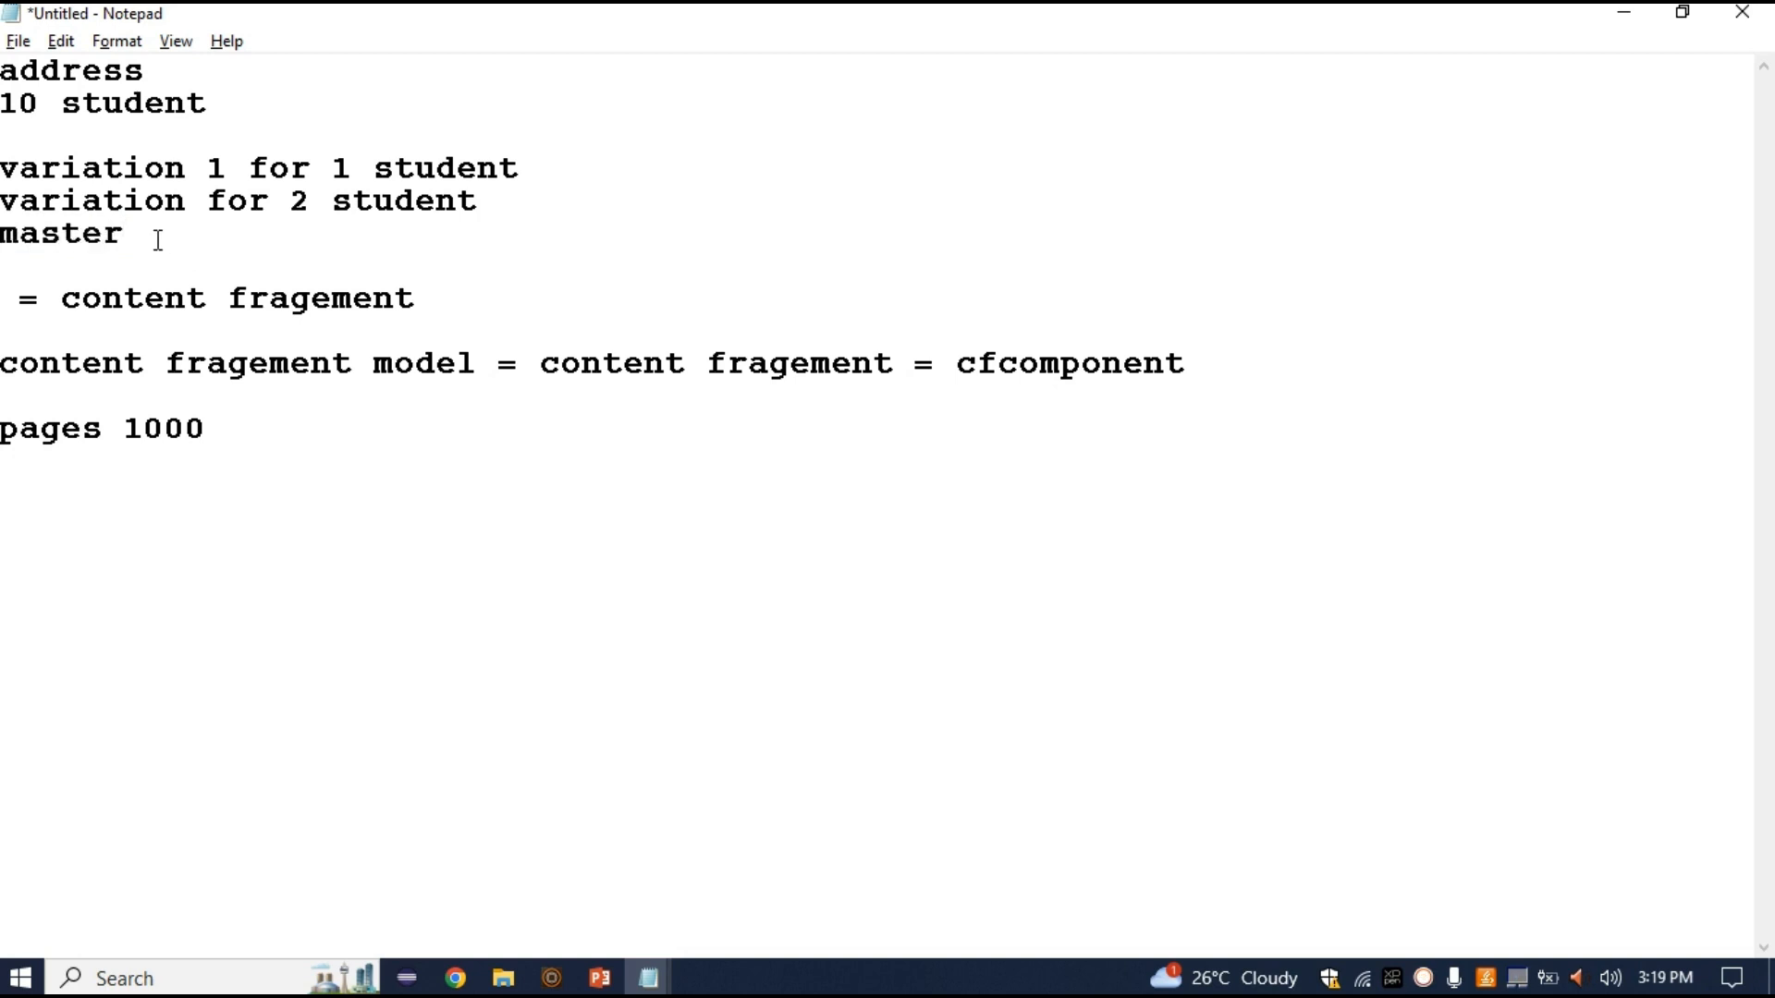
left_click_drag(158, 240, 3, 240)
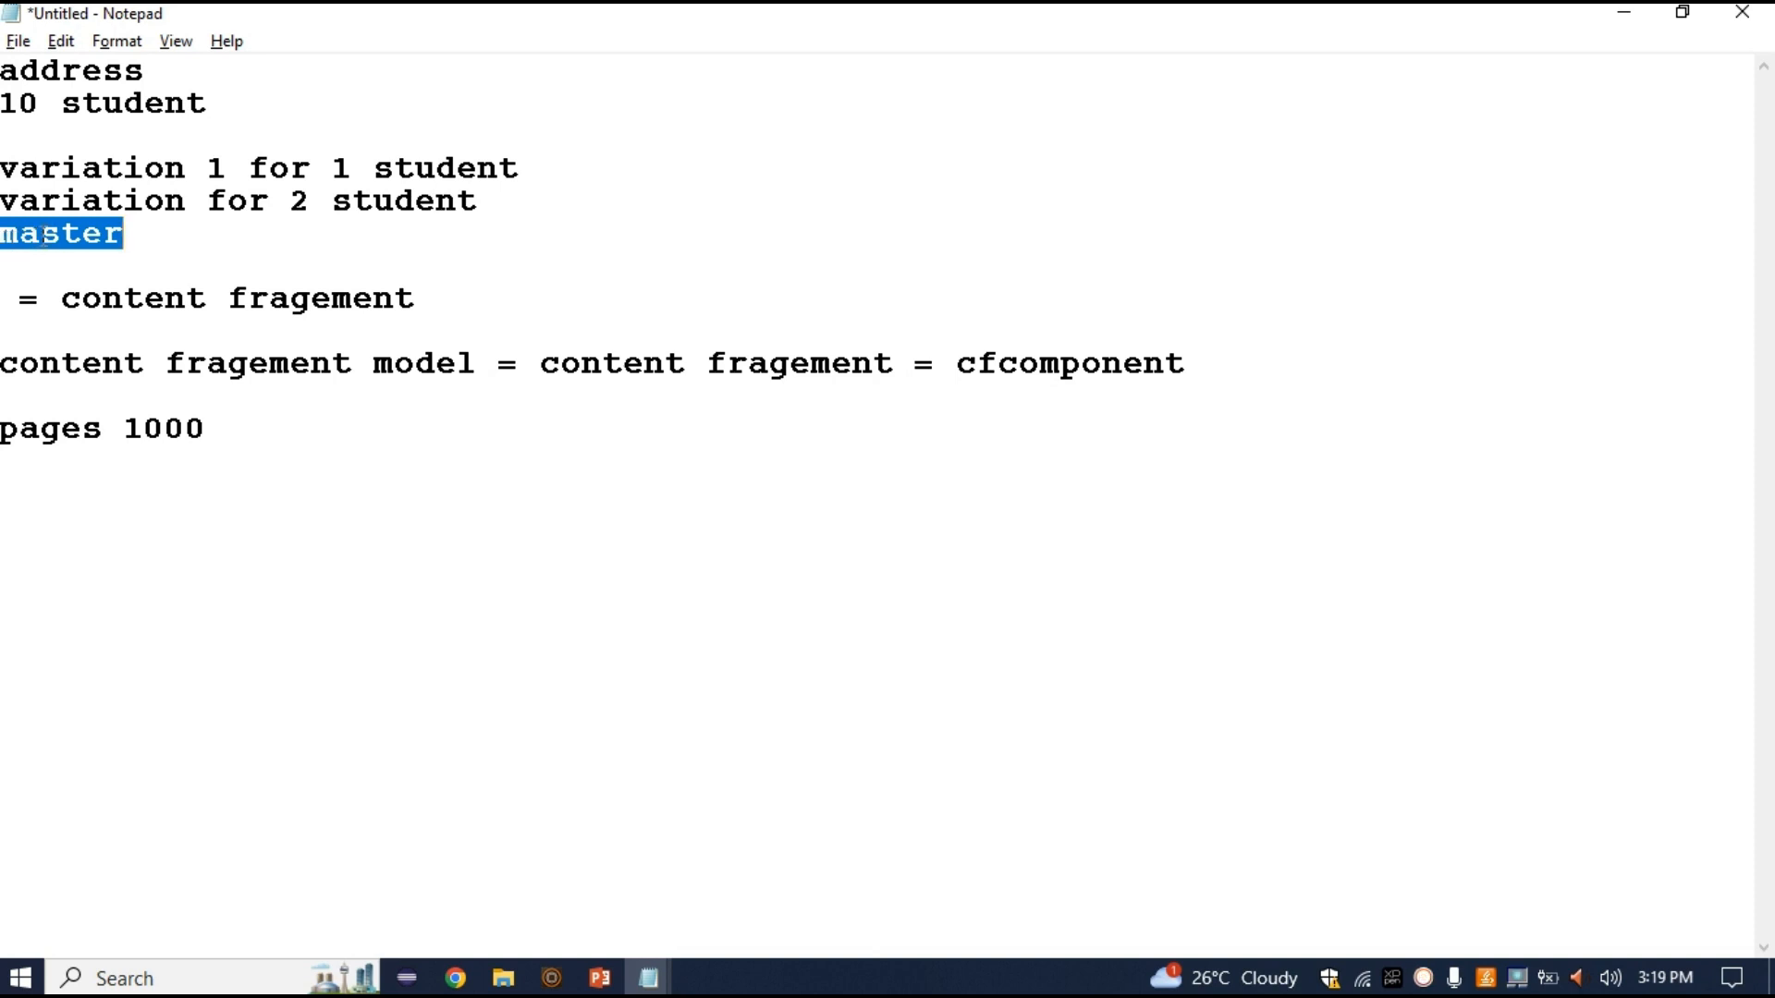
Highlight address, student on both variation lines and variation, then bring up the slide show
double_click(88, 70)
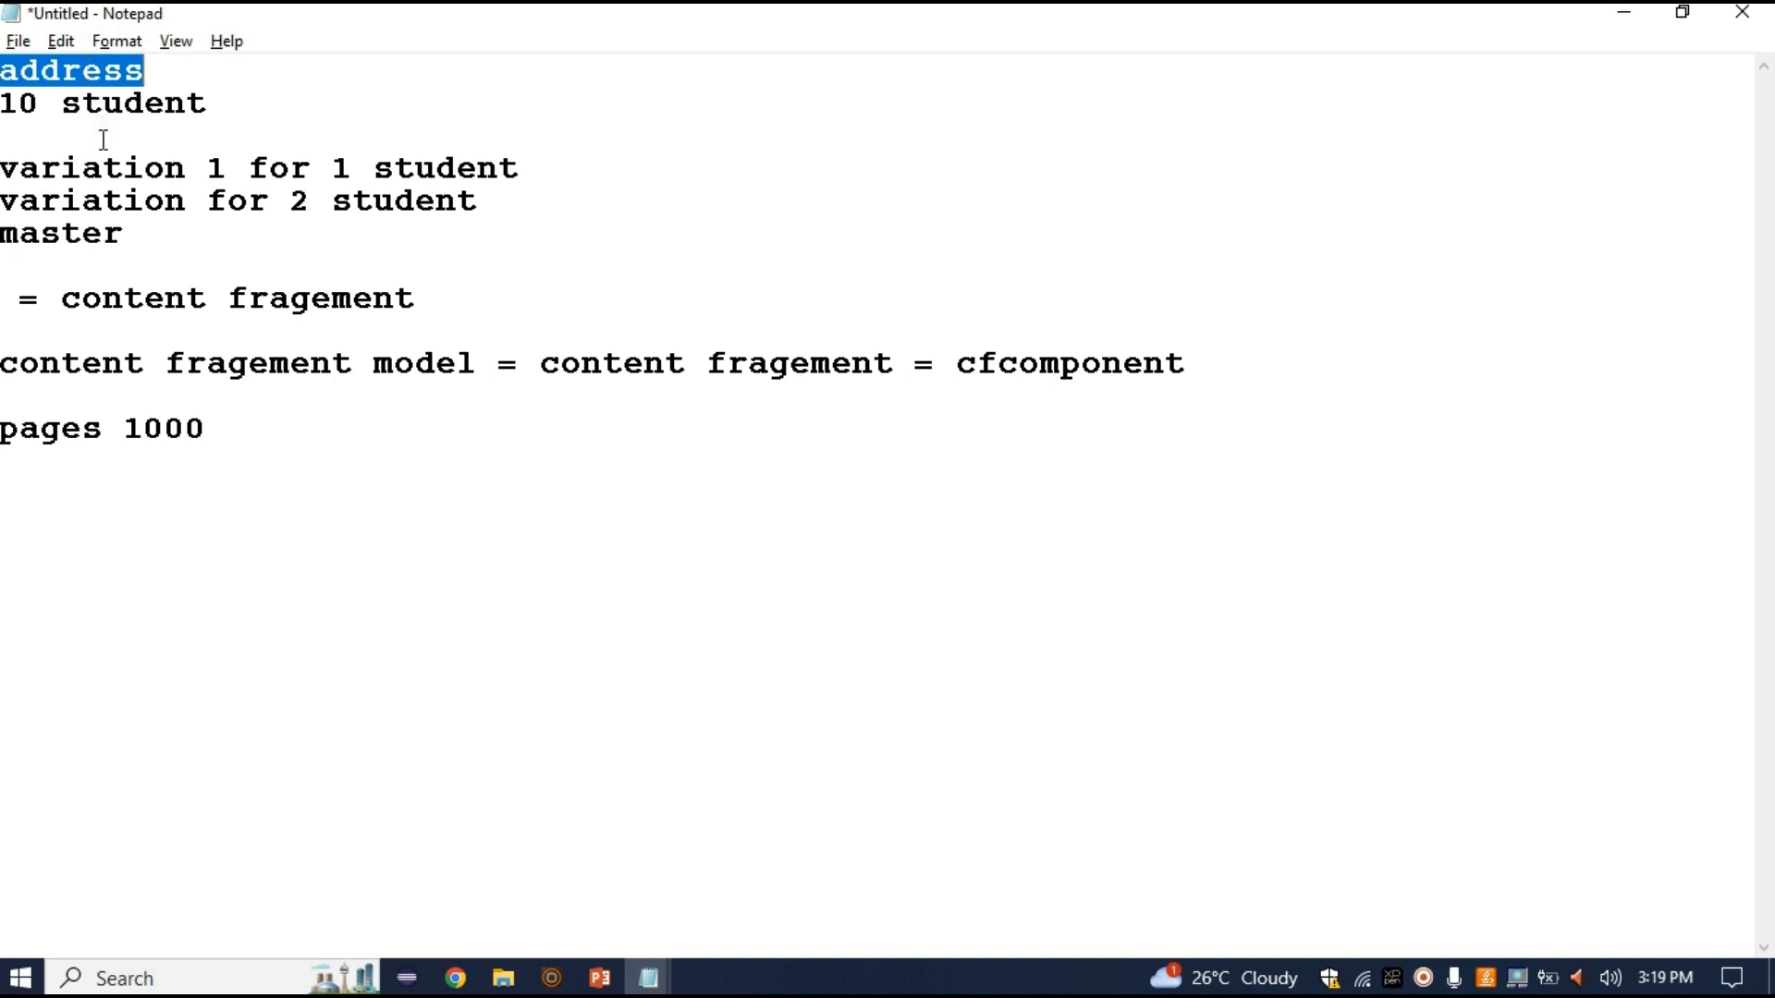
left_click(107, 168)
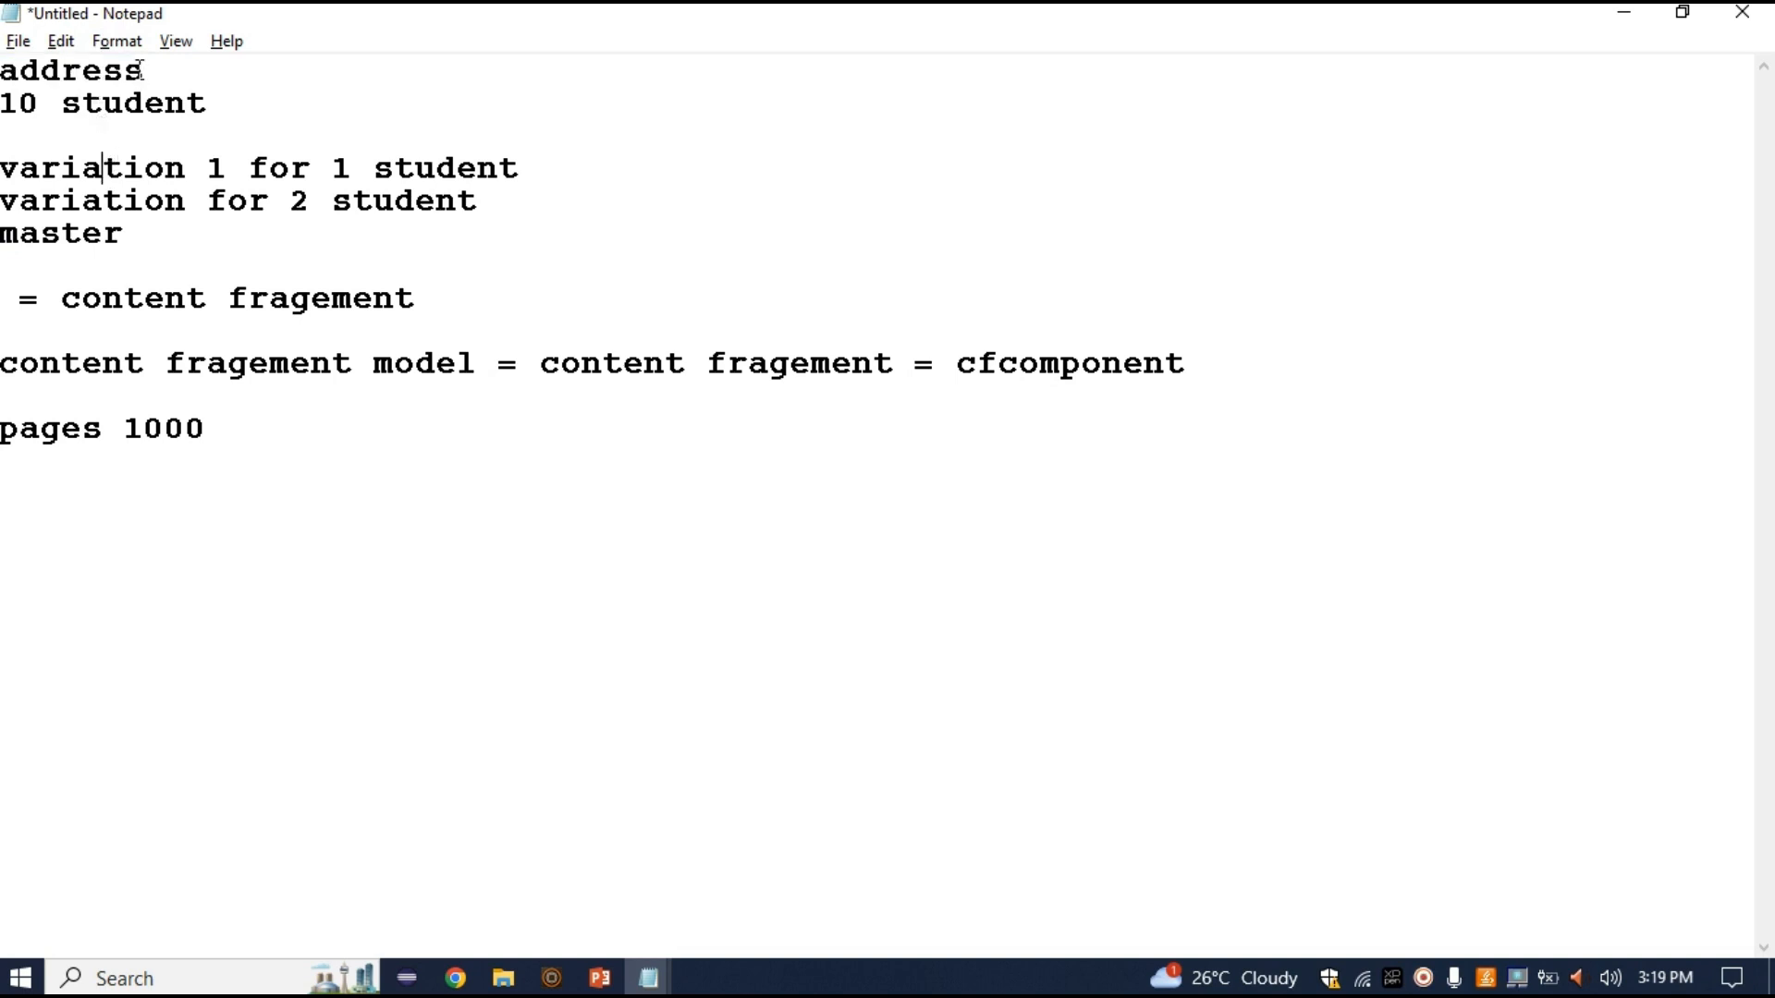
double_click(420, 175)
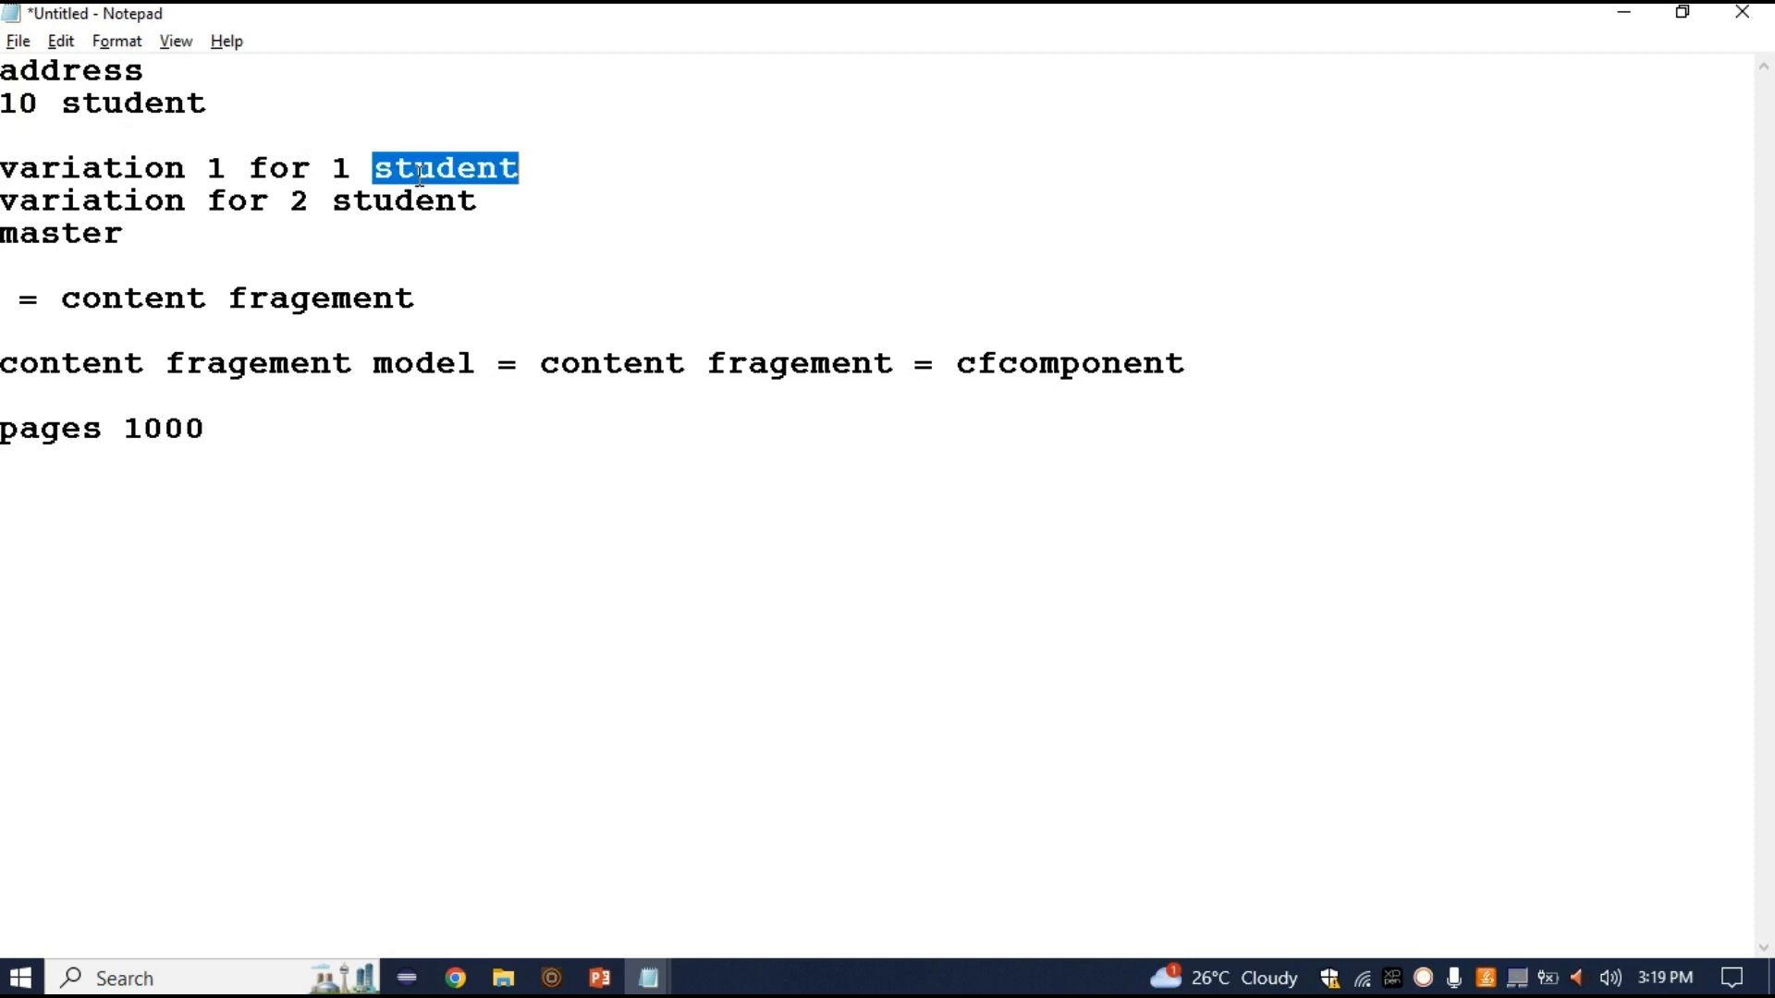
double_click(394, 200)
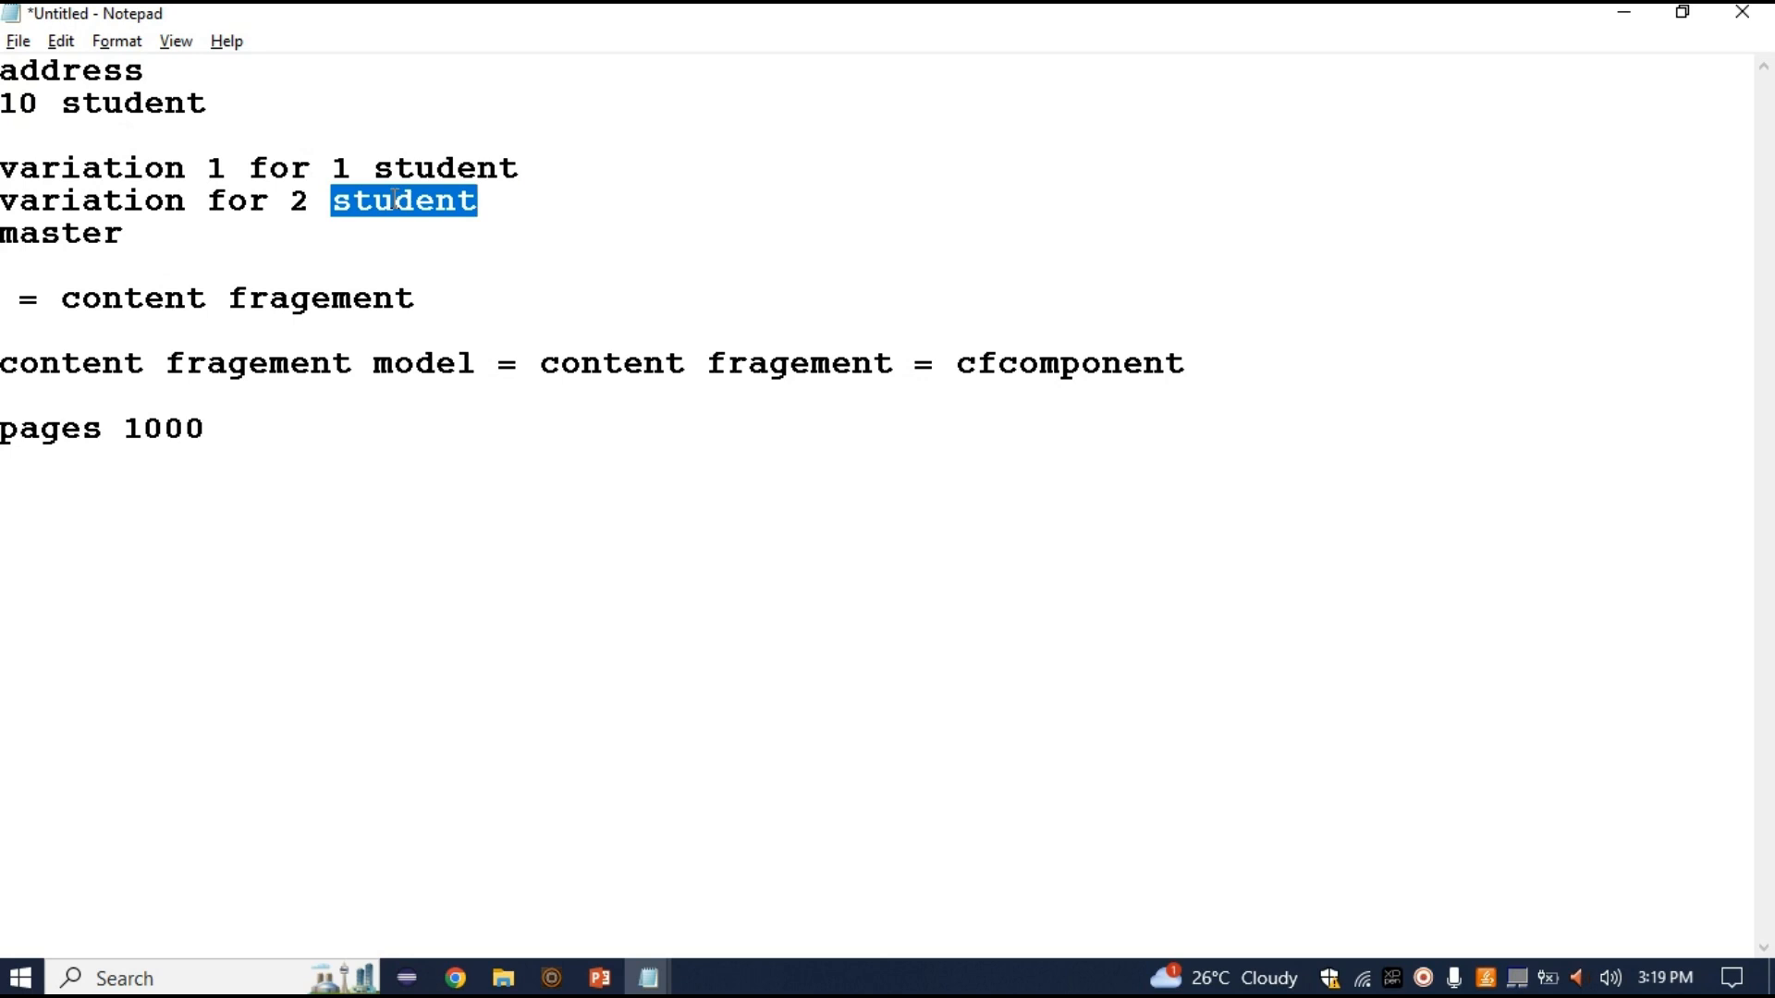
double_click(198, 201)
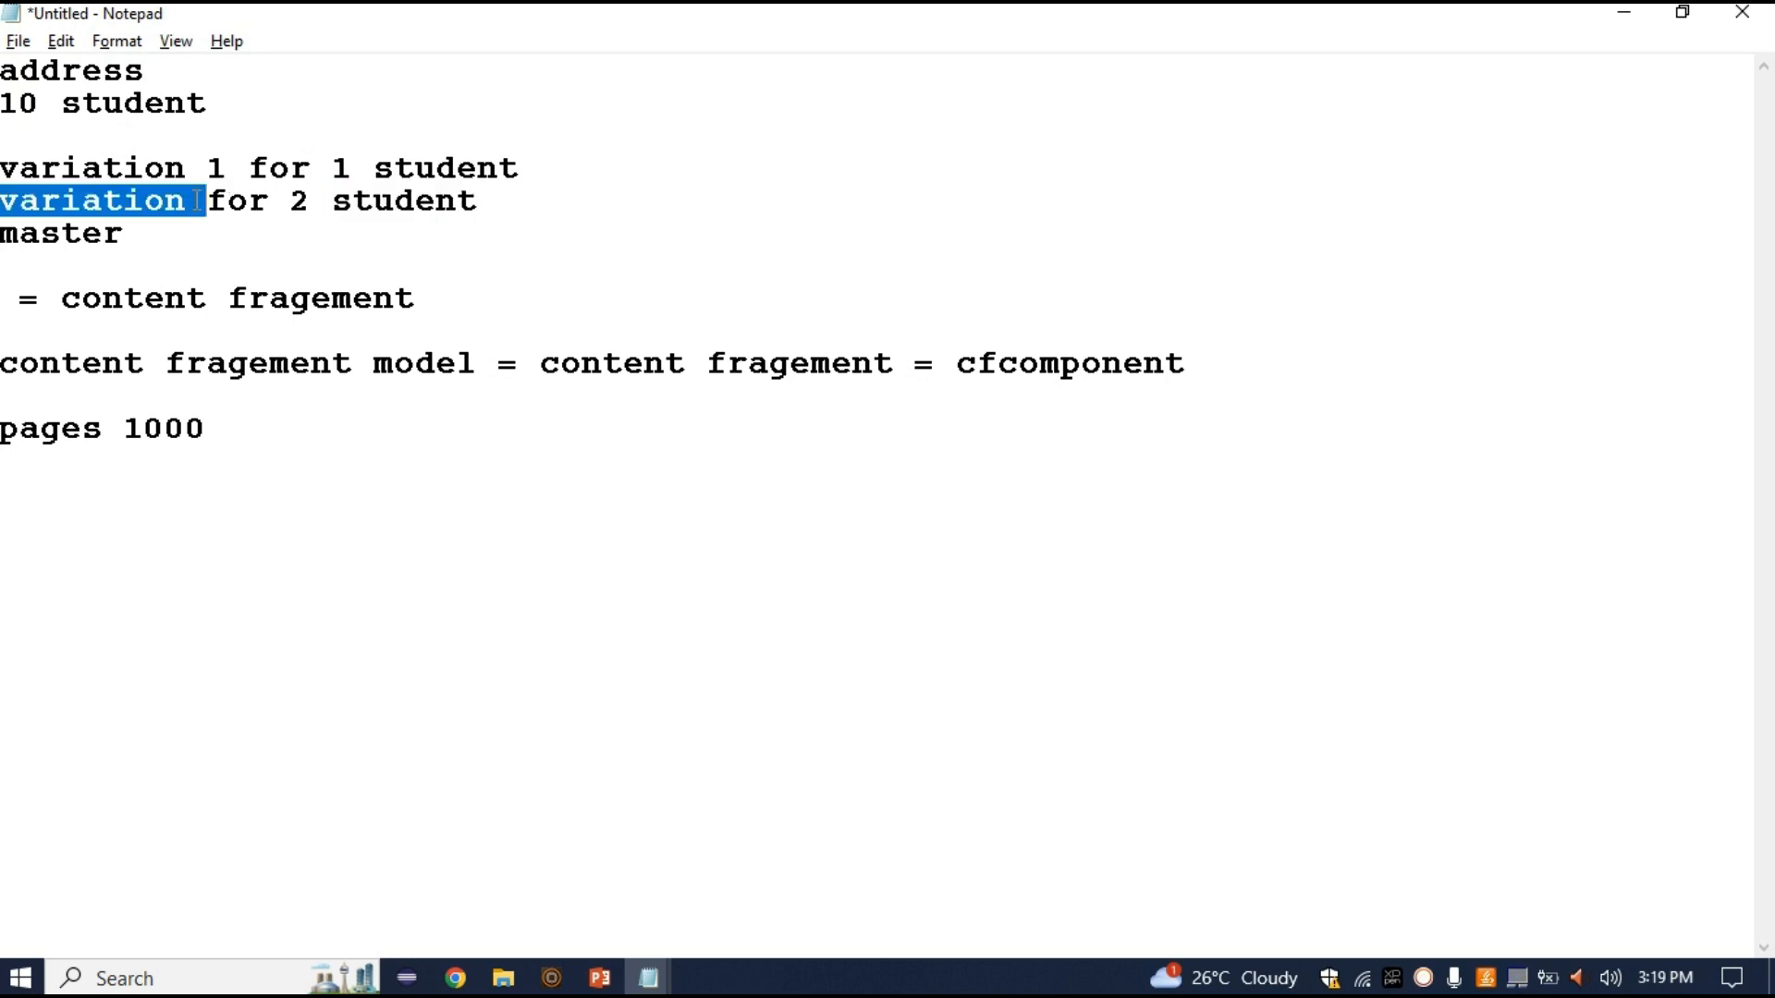
key("alt+Tab")
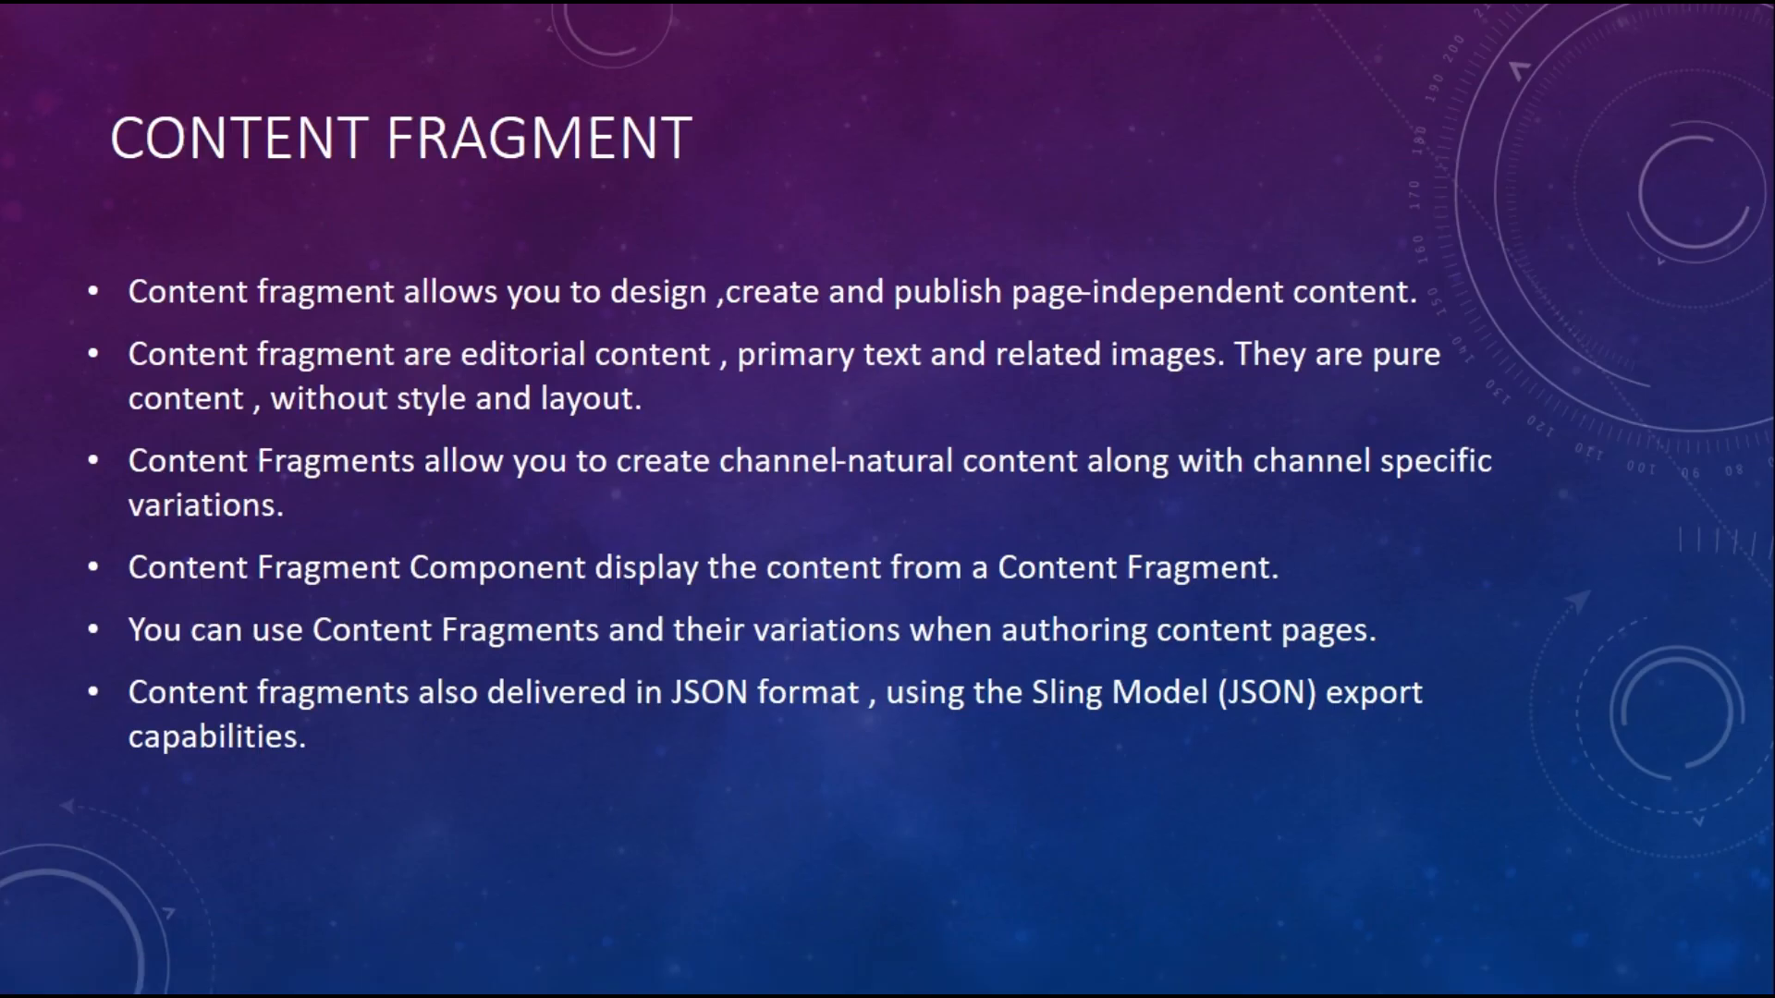
Close the WhatsApp tab and load localhost:4502 in a new browser tab
key("alt+Tab")
key("alt+Tab")
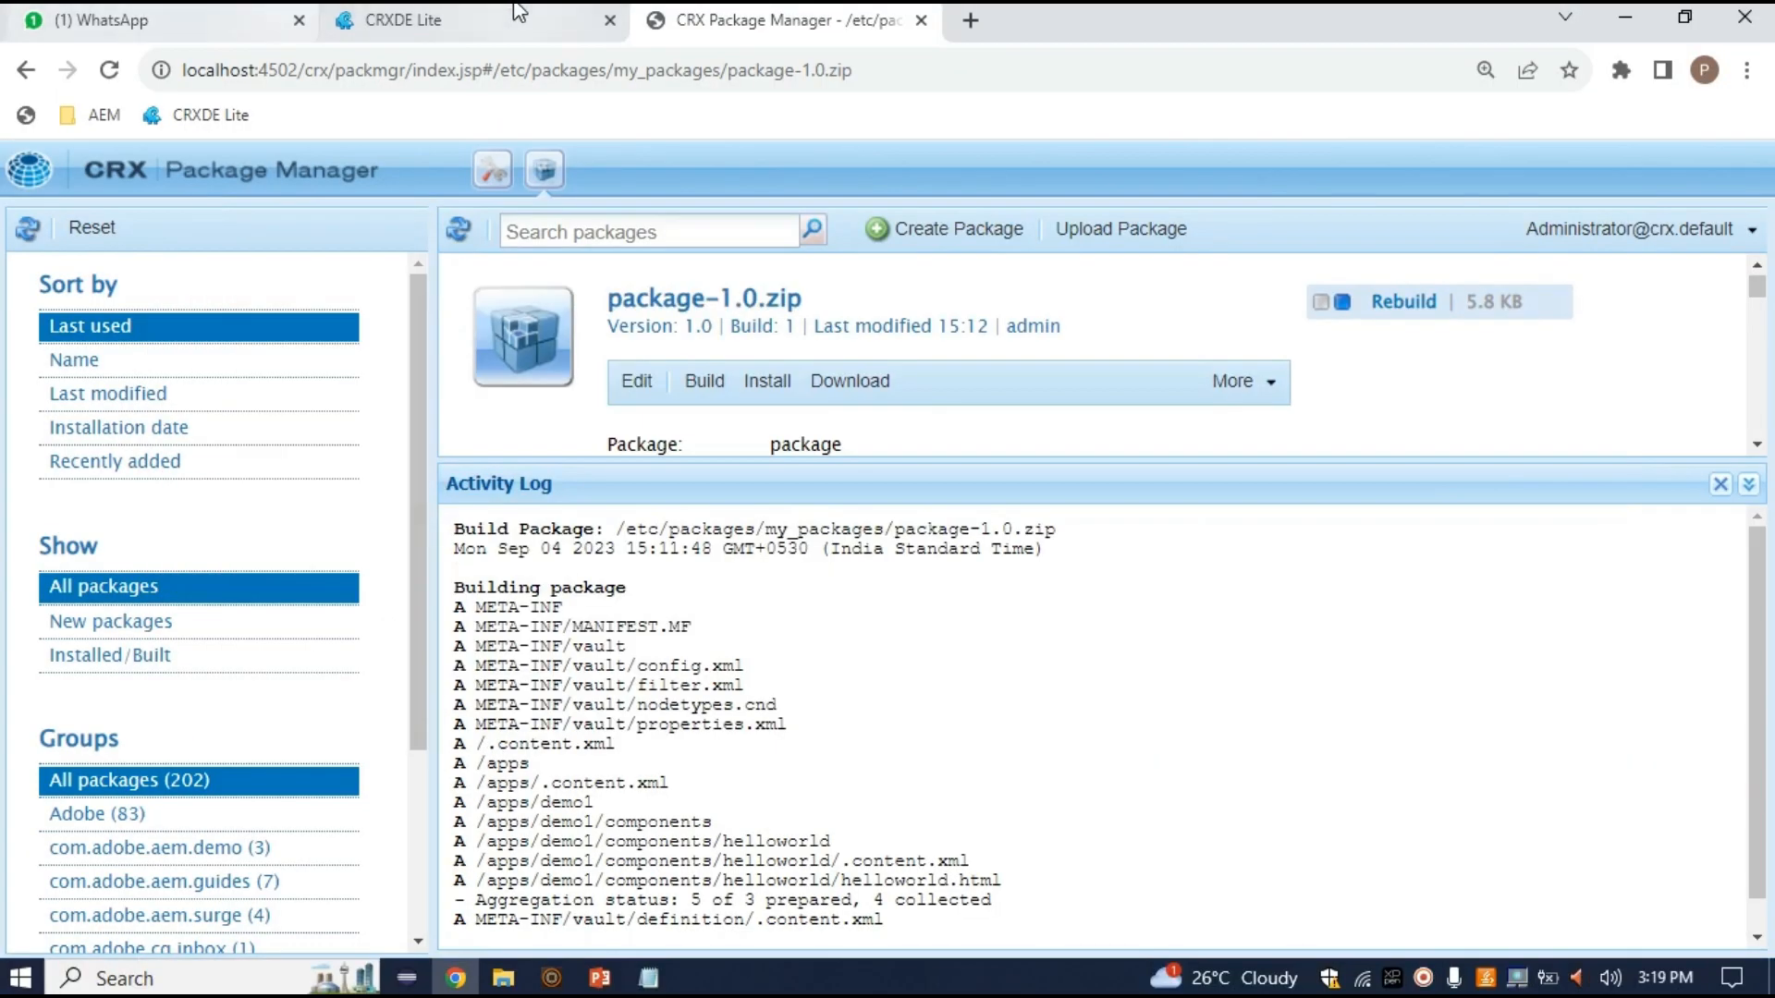
left_click(303, 20)
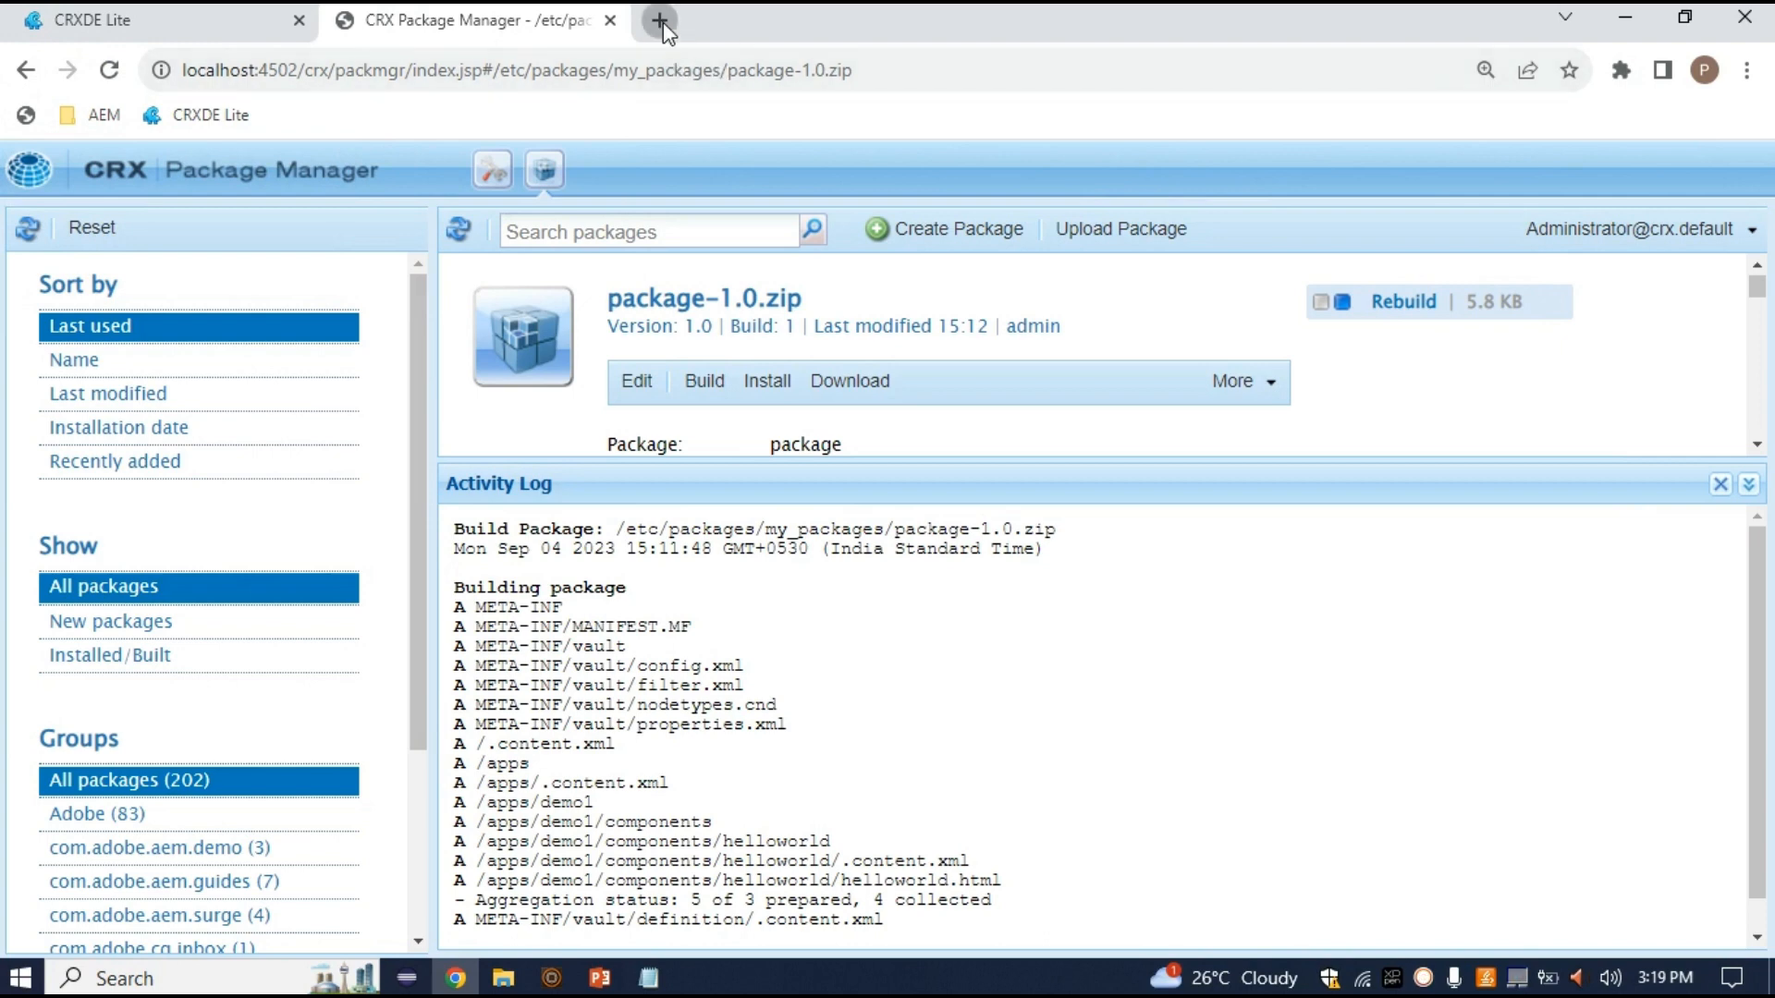
left_click(660, 21)
left_click(670, 67)
type("localhost:4502")
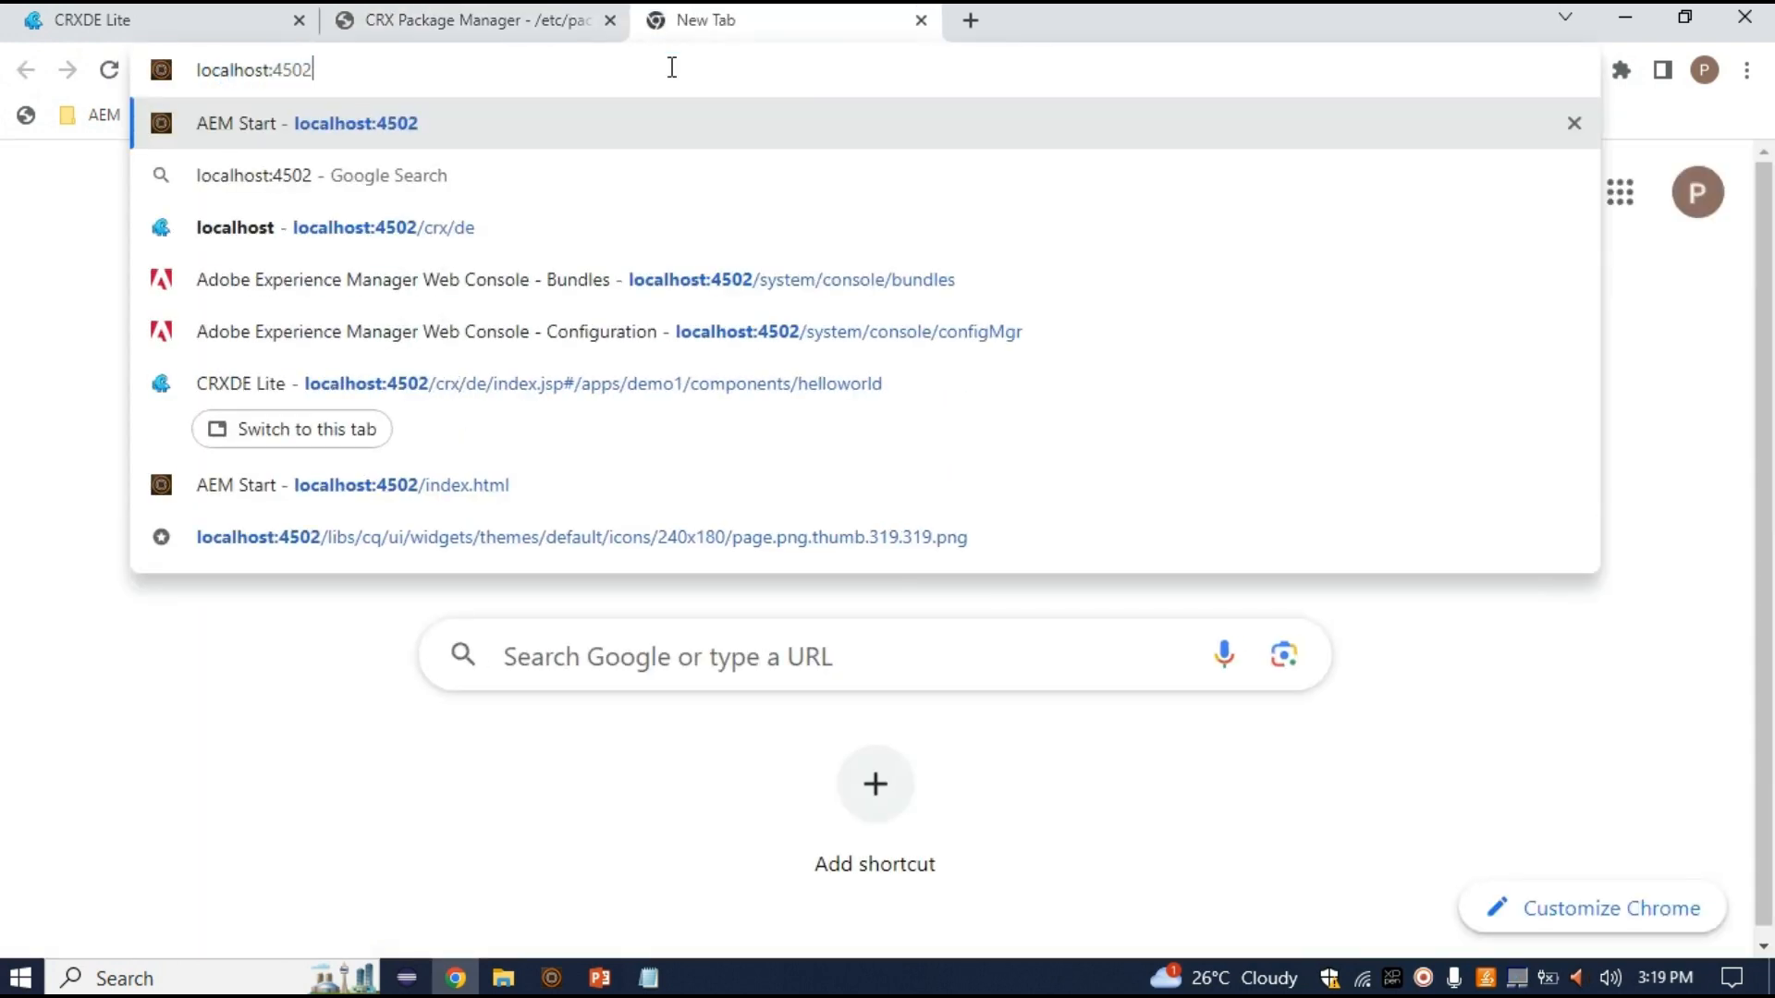
key("Return")
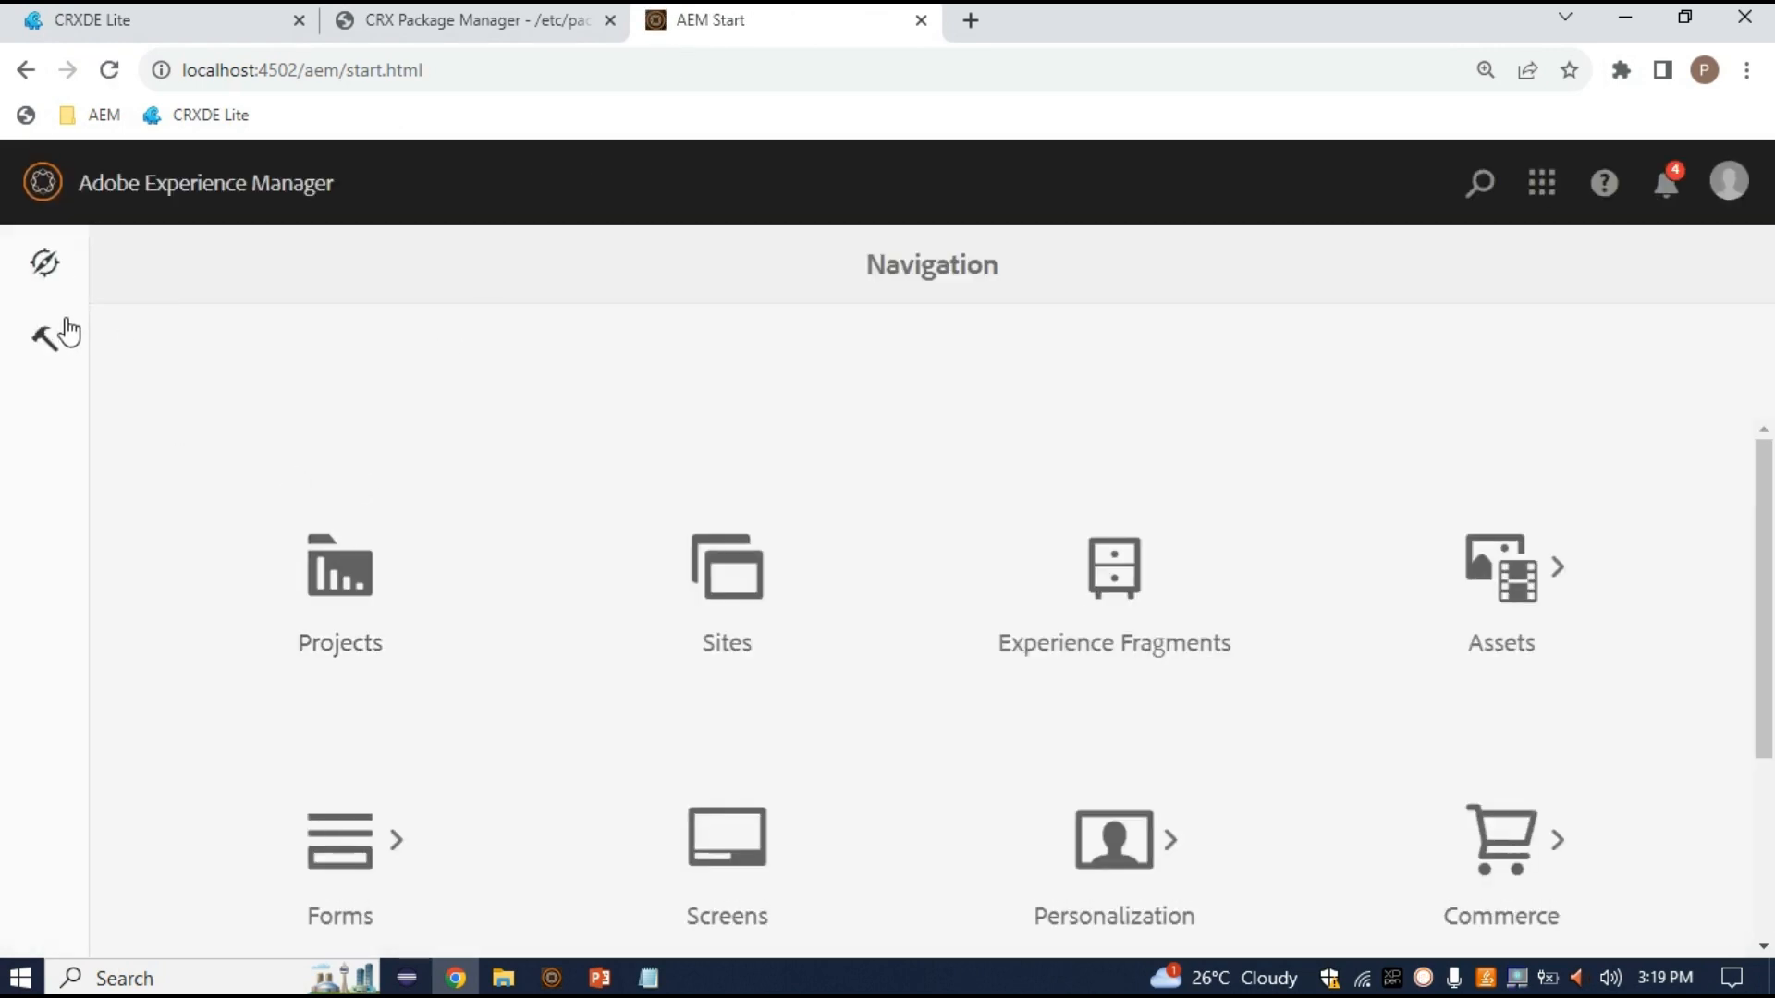
Show the AEM Tools area and launch a new Notepad window
left_click(48, 339)
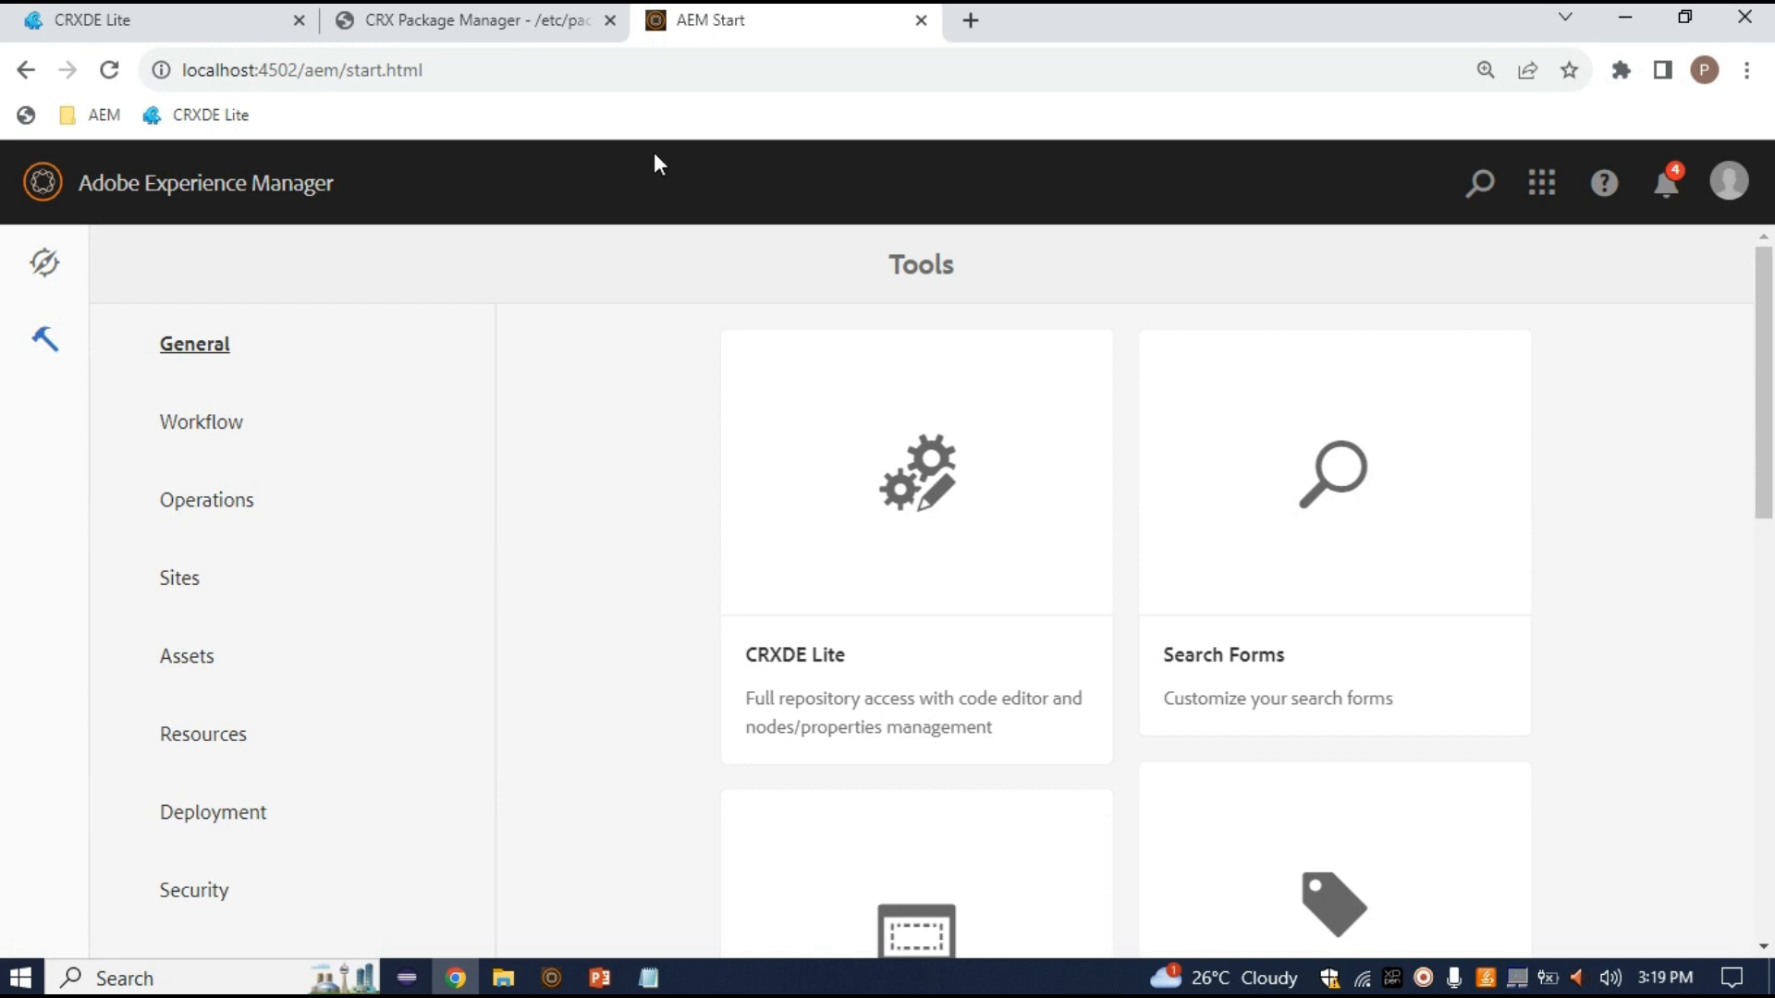
key("super+r")
key("Return")
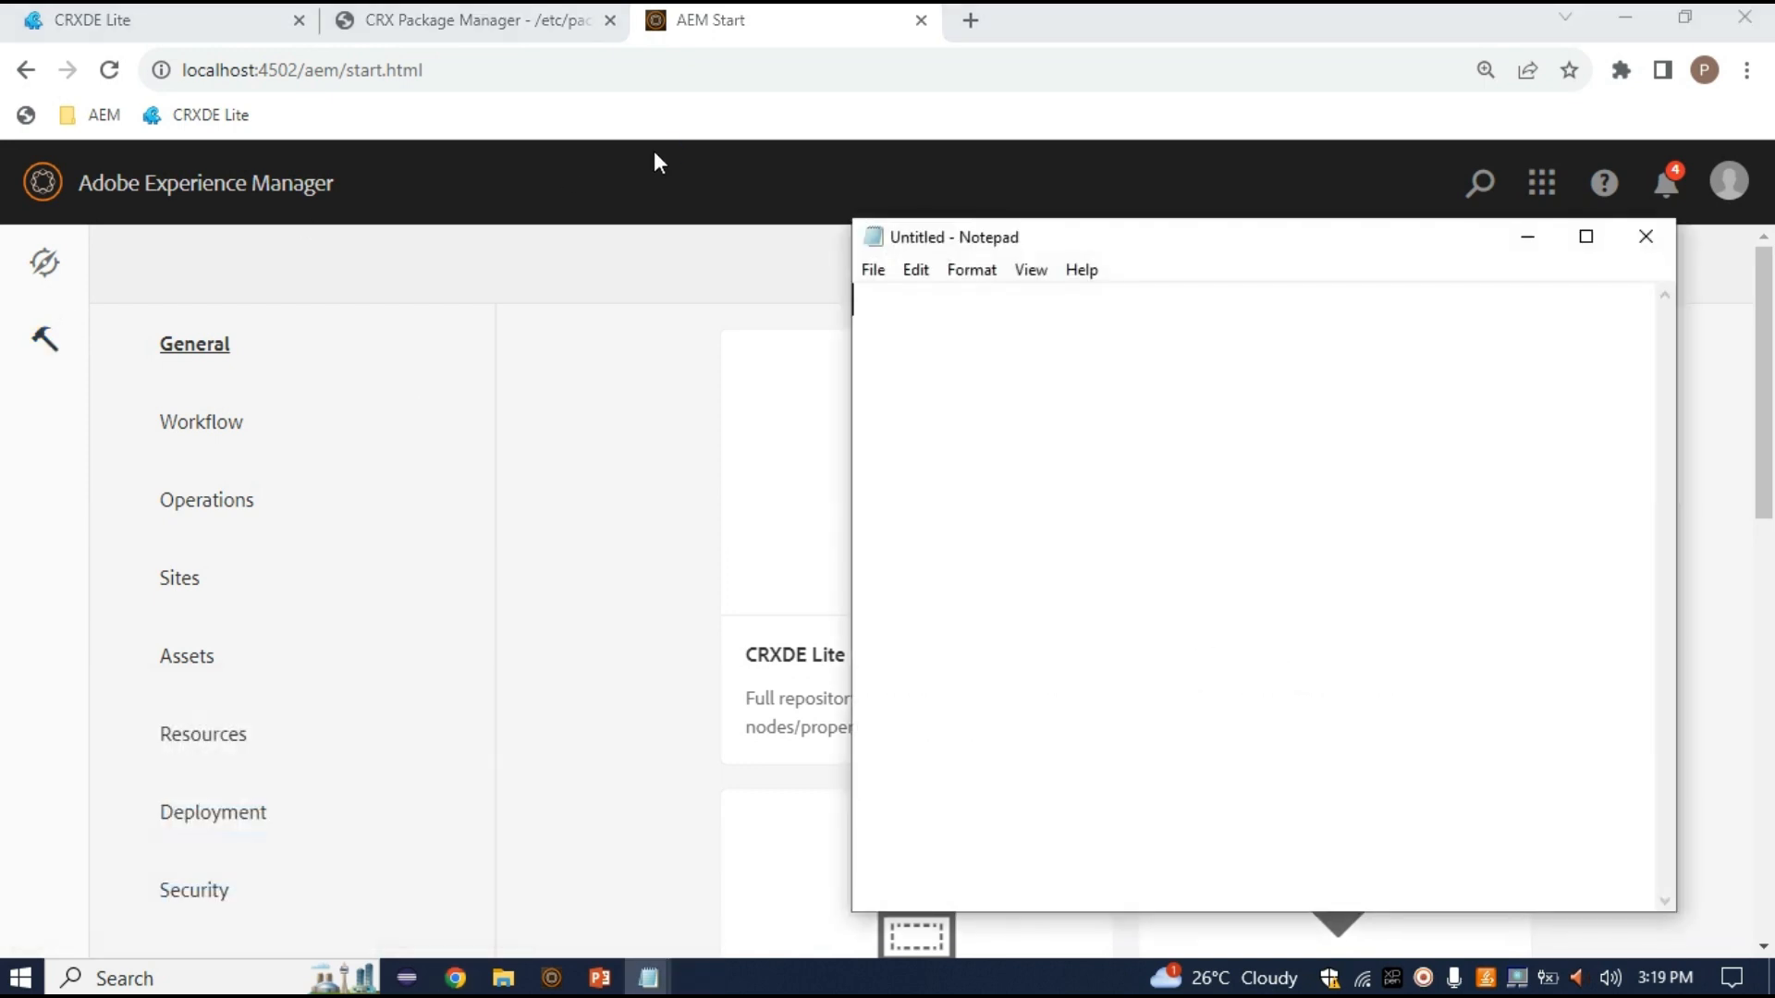
Note 'asset : dam' in Notepad, highlight asset, then return to the AEM Tools page
type("asset")
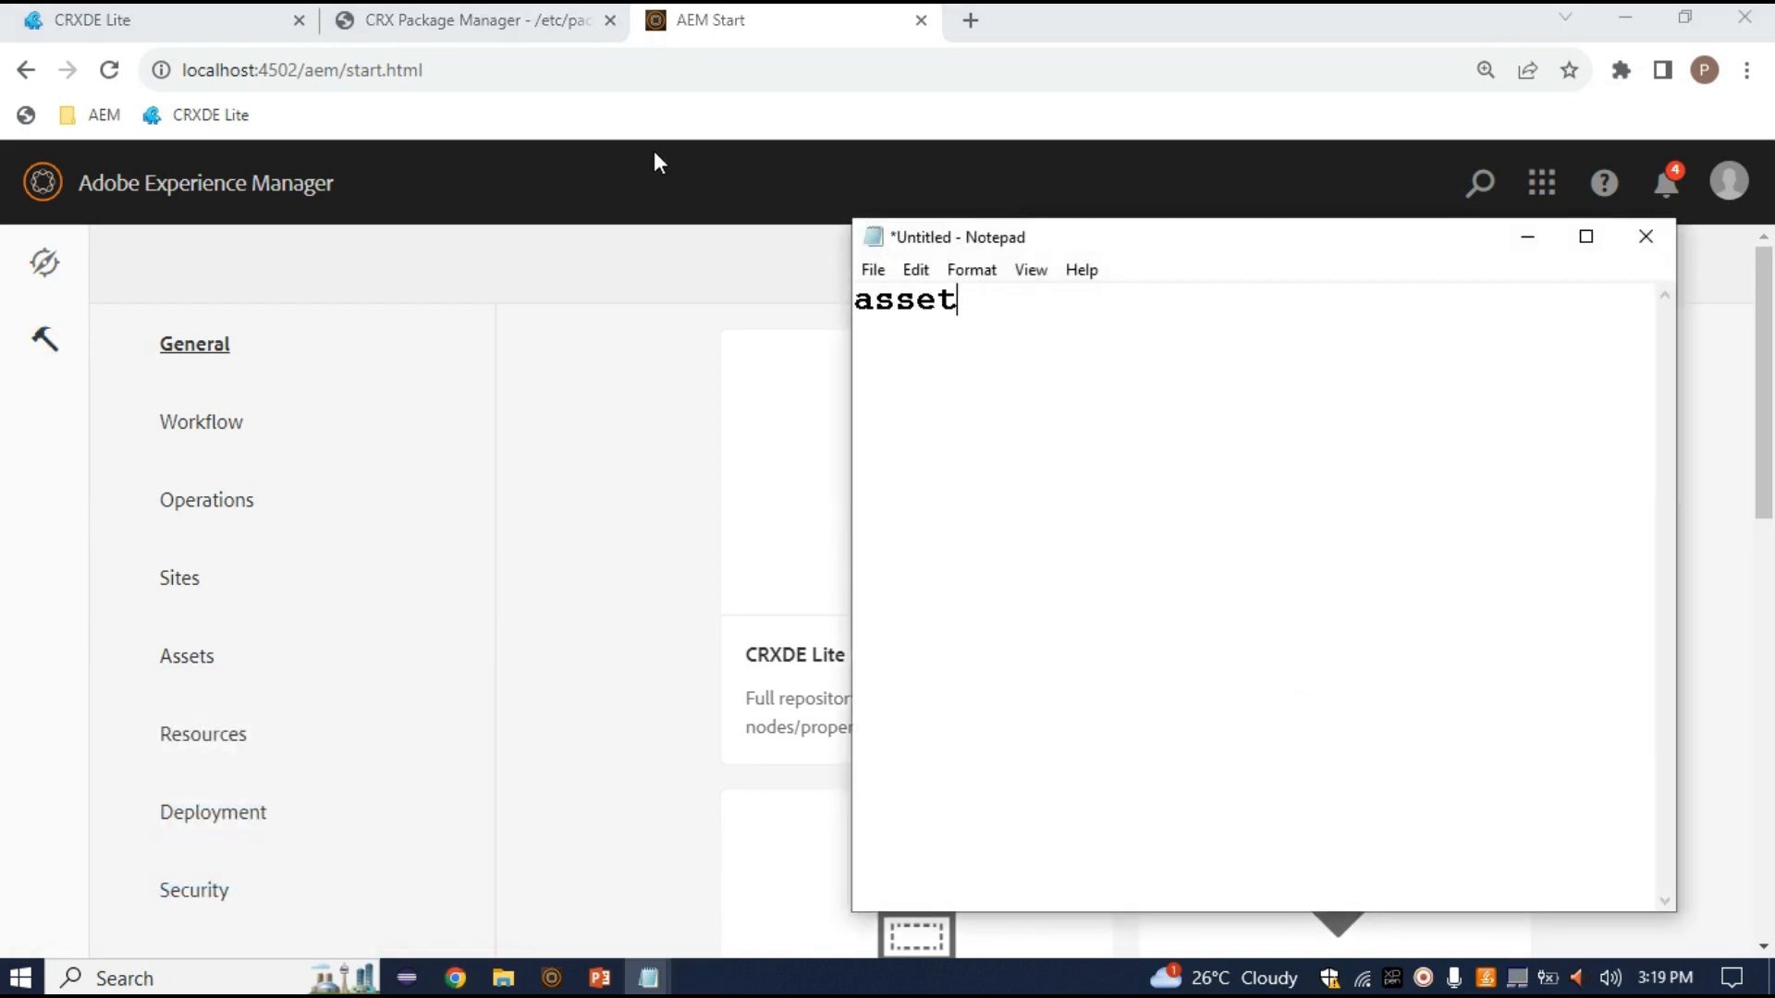
type(" : dam")
key("BackSpace")
left_click(891, 303)
double_click(890, 305)
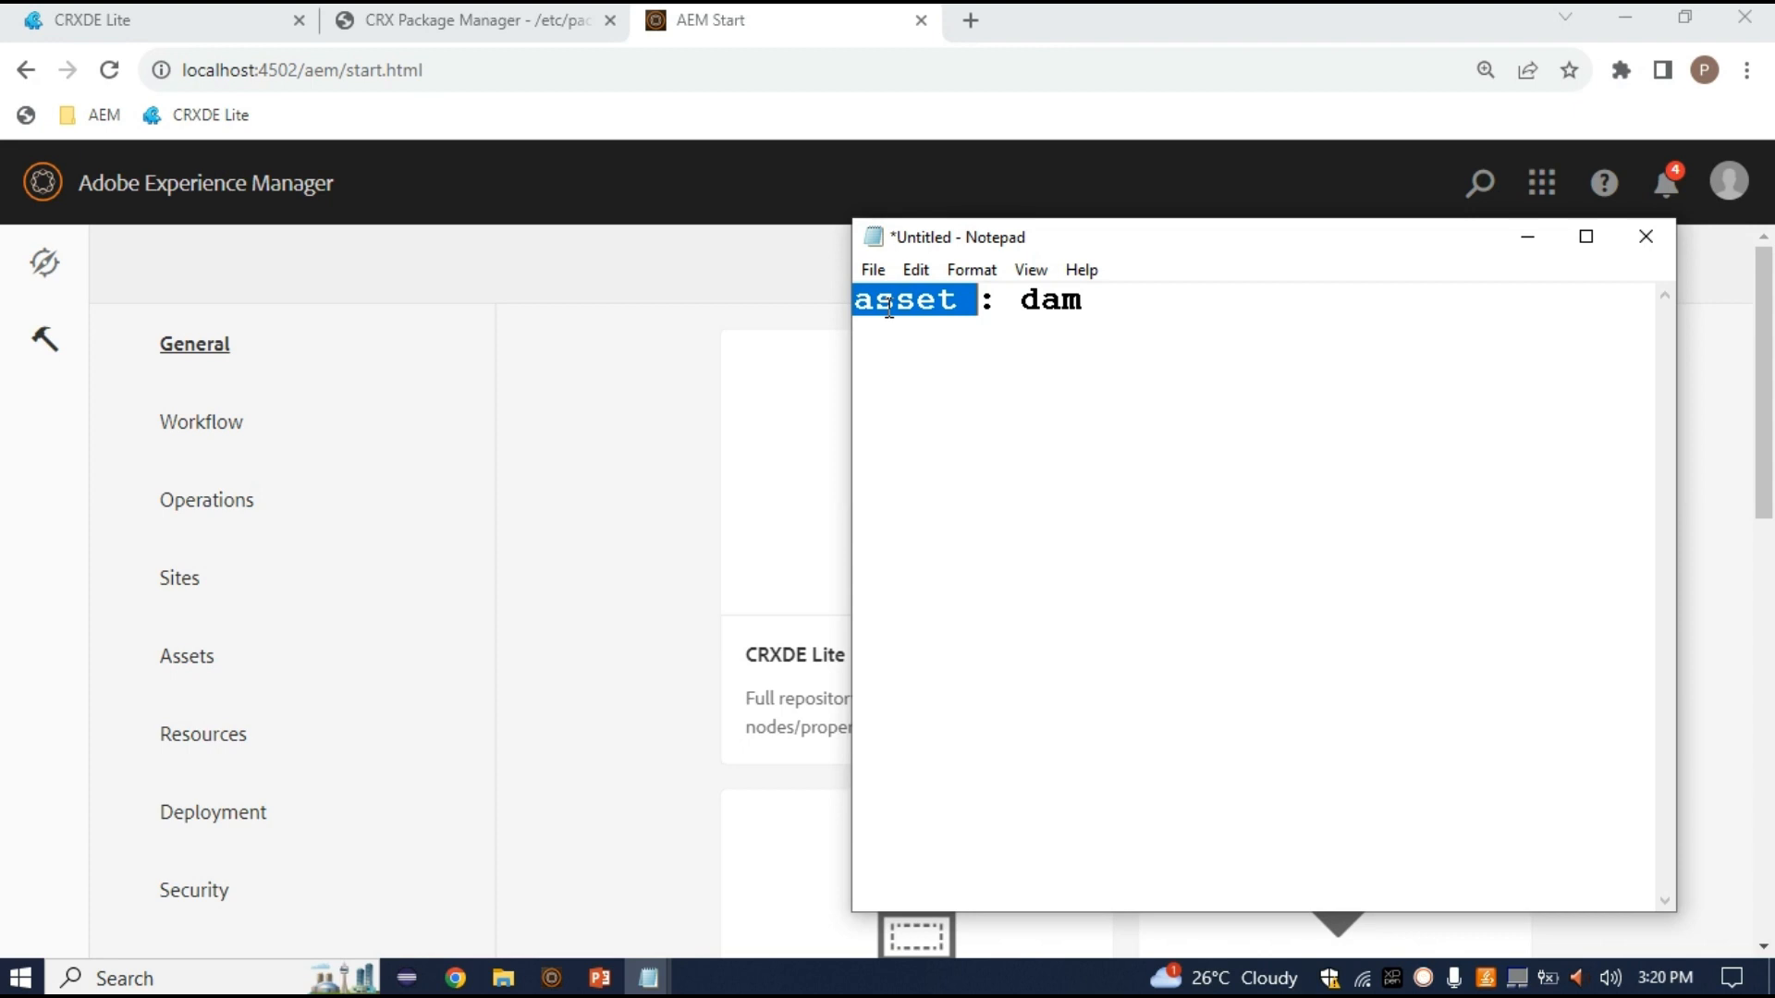
left_click(941, 317)
double_click(928, 308)
left_click(1242, 297)
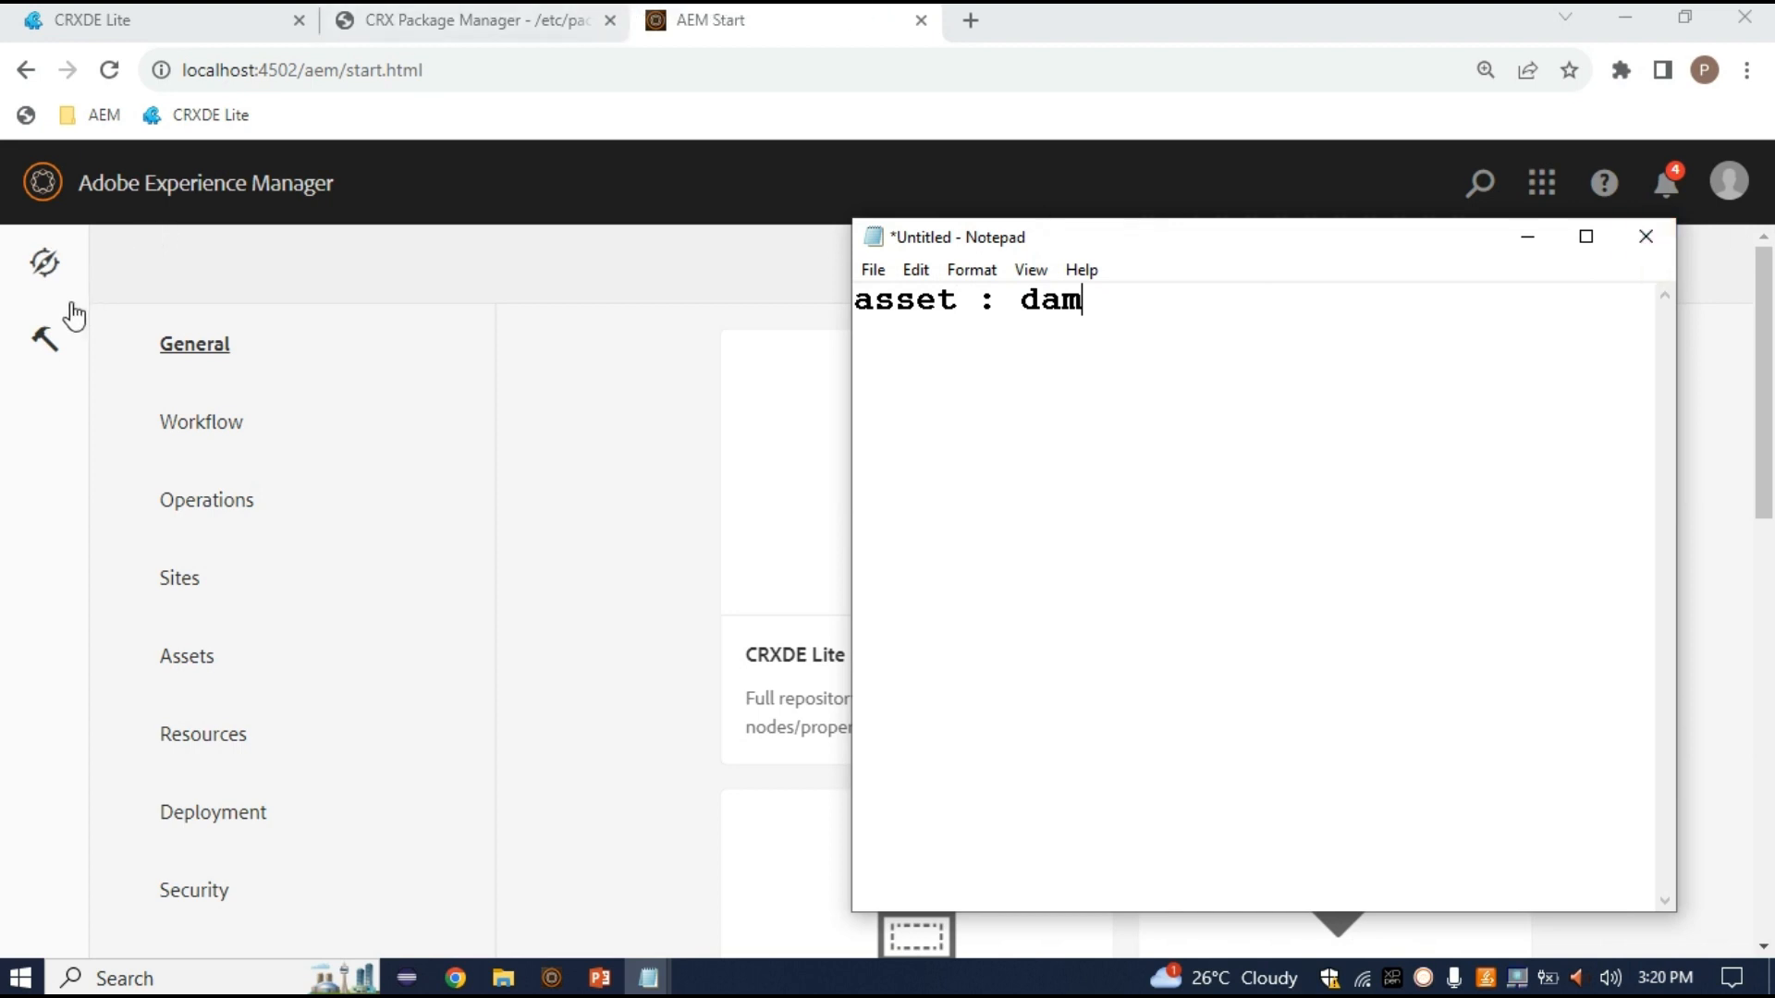
left_click(48, 349)
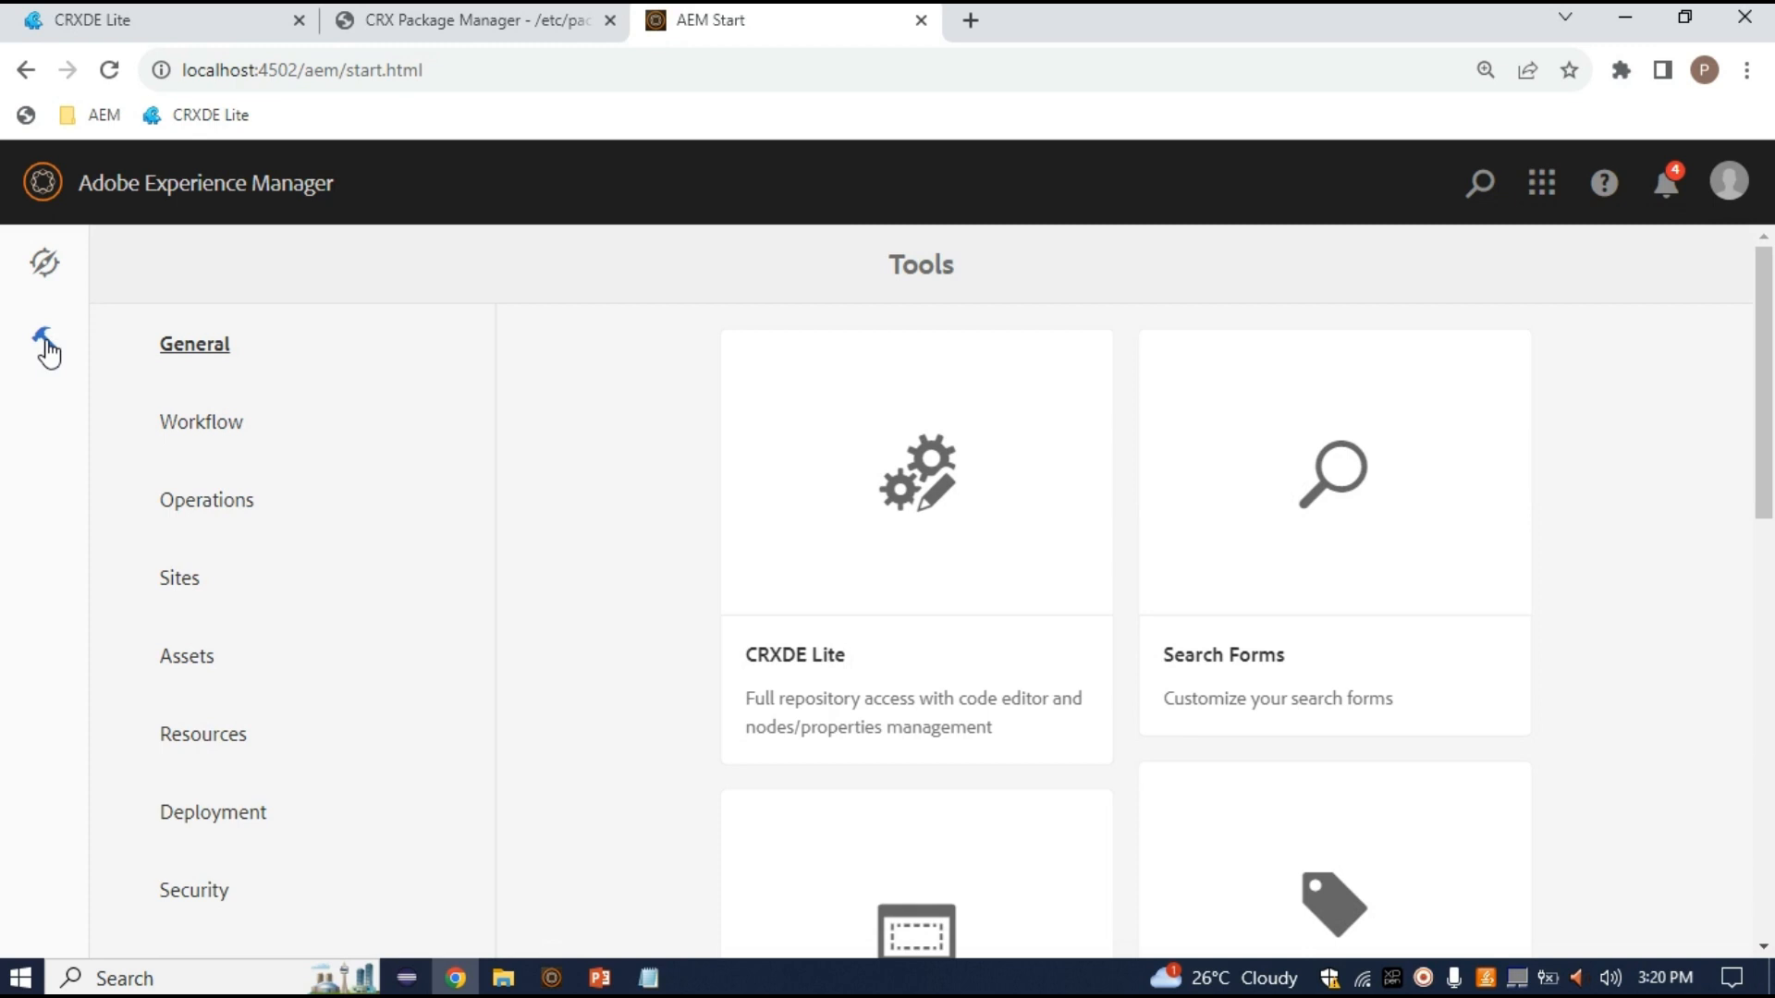
Browse the existing folders in Assets > Content Fragment Models
left_click(222, 686)
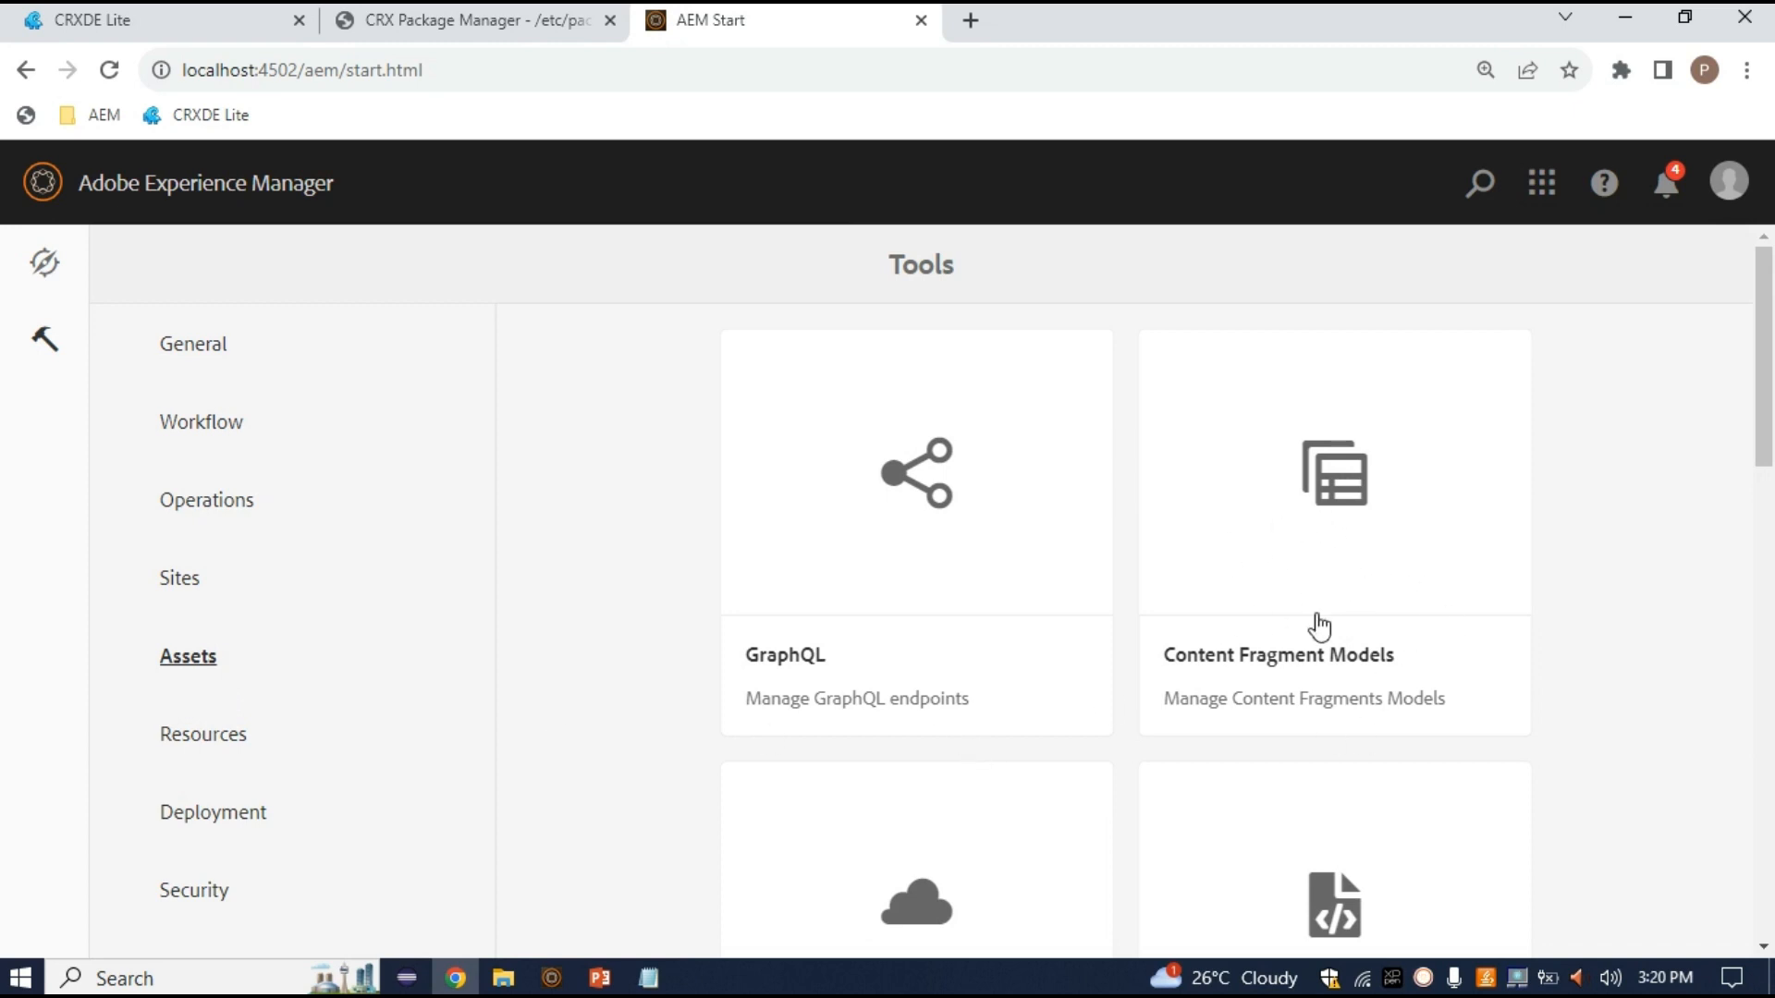
left_click(1284, 416)
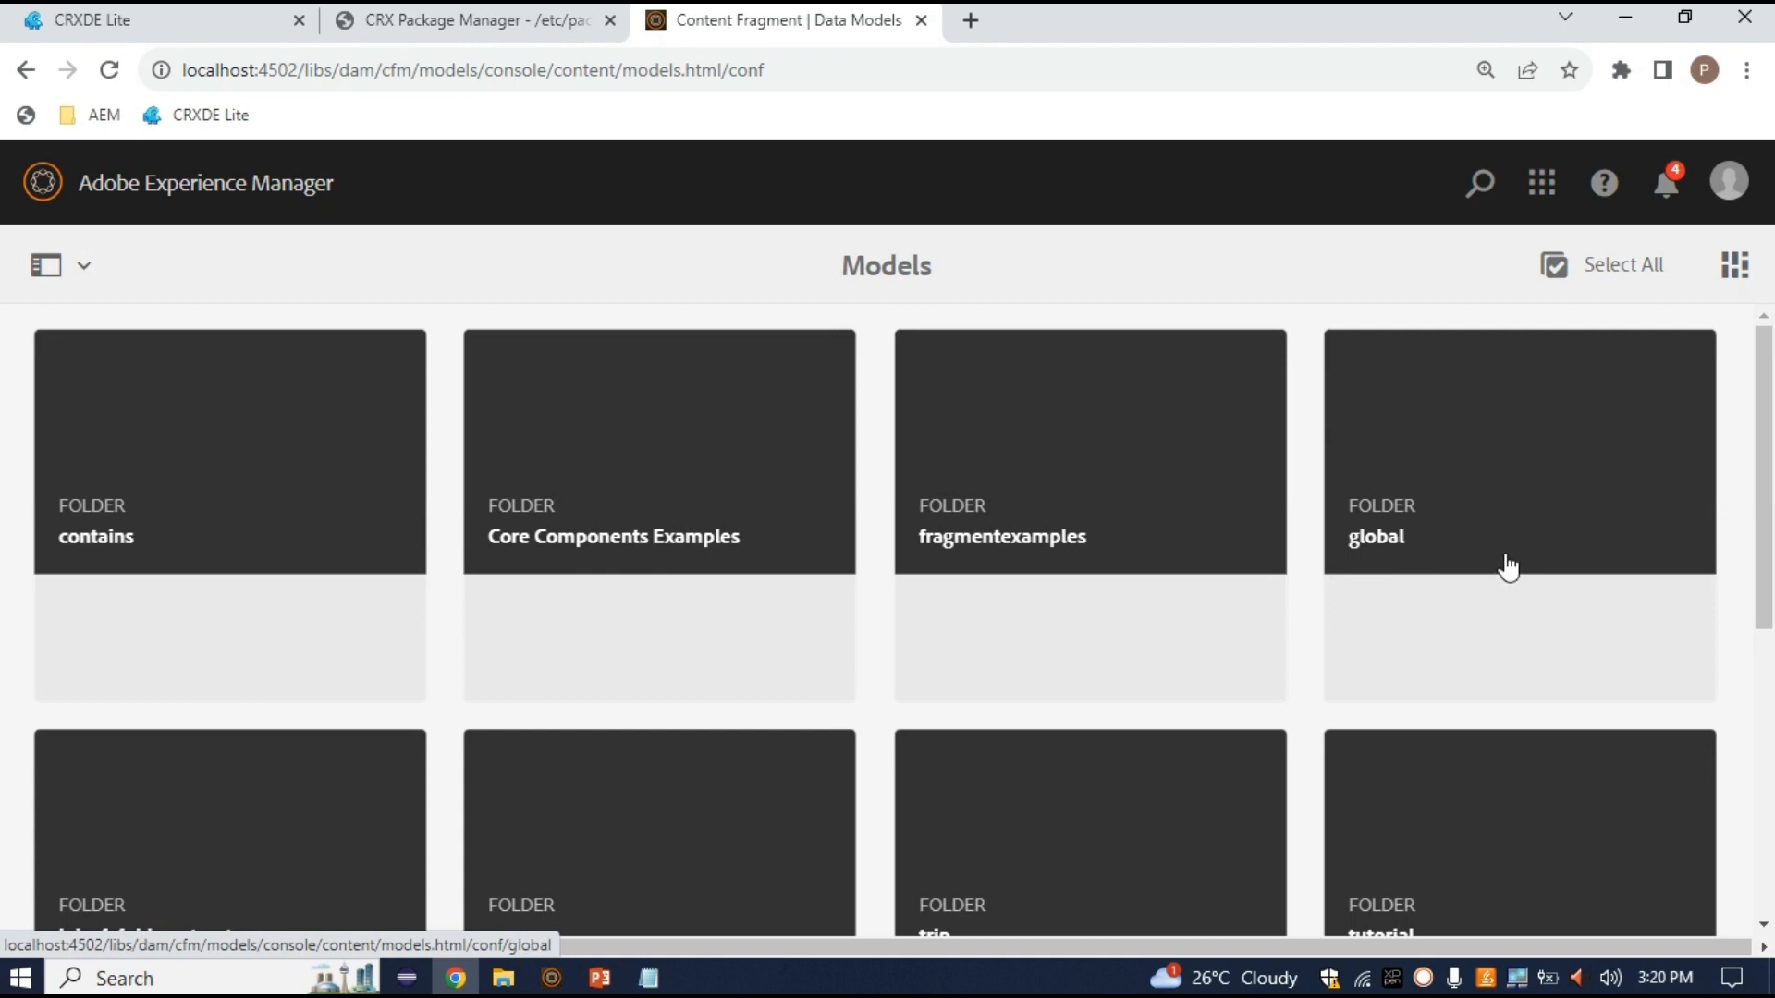
scroll(1505, 567, "down", 5)
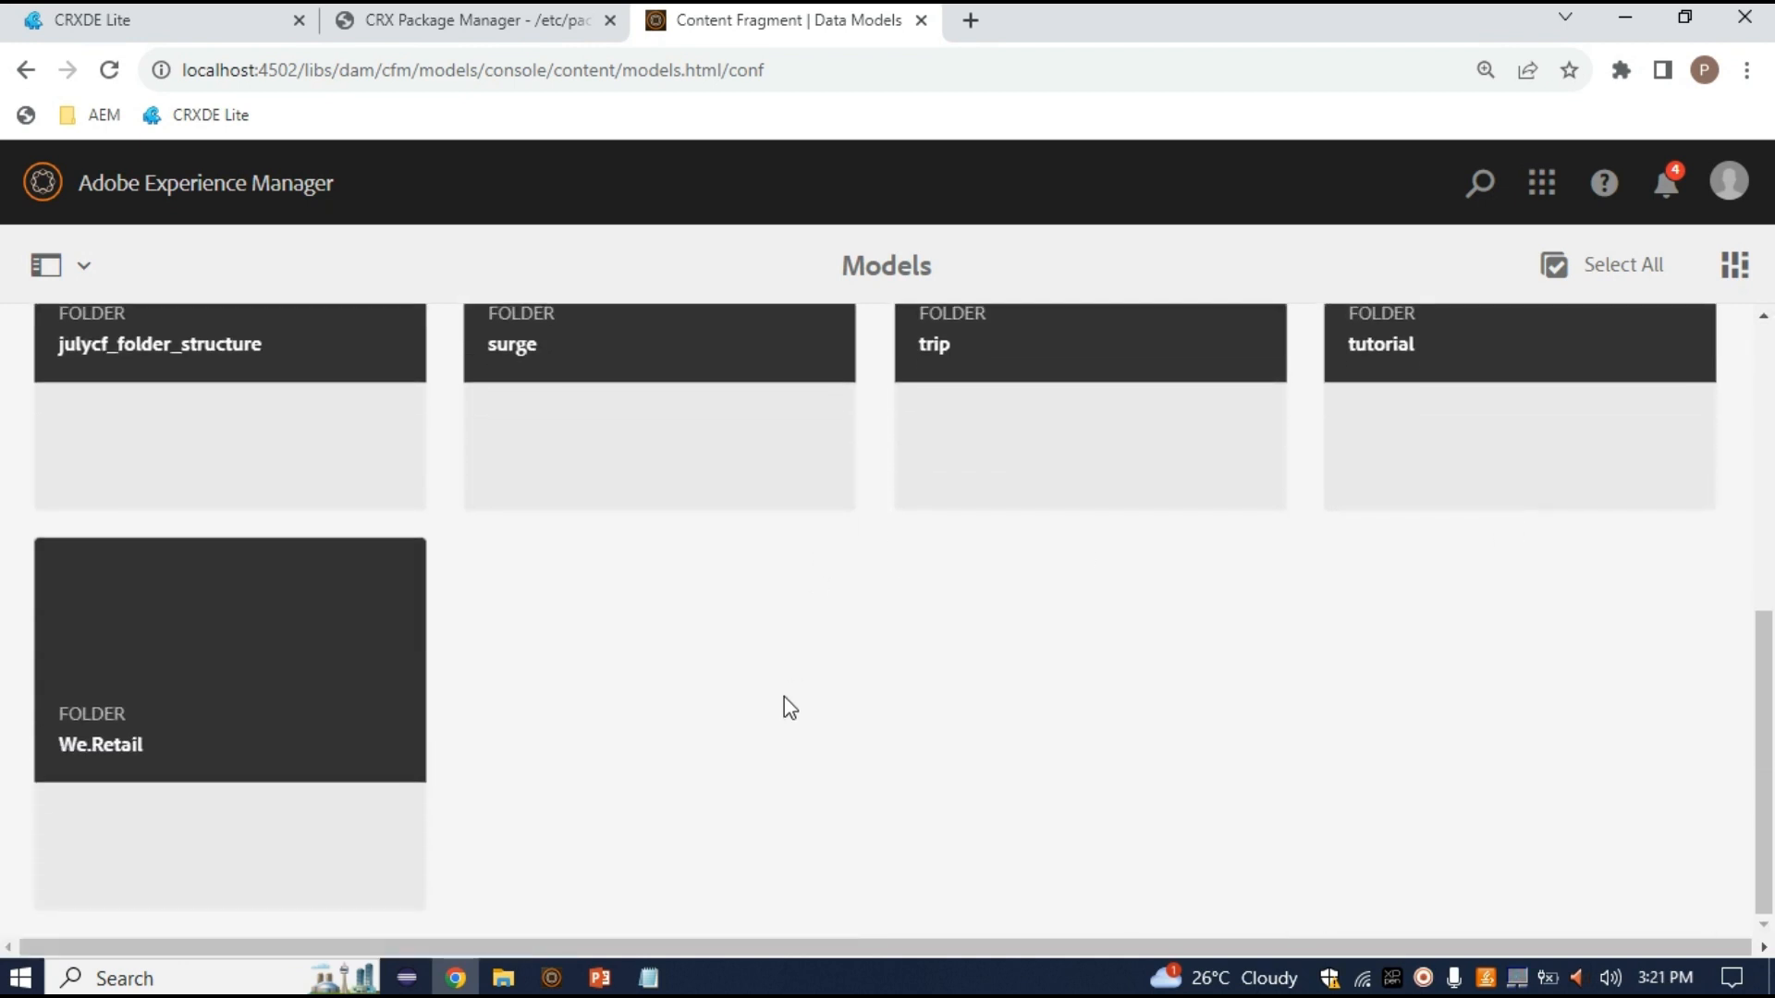
scroll(785, 699, "up", 5)
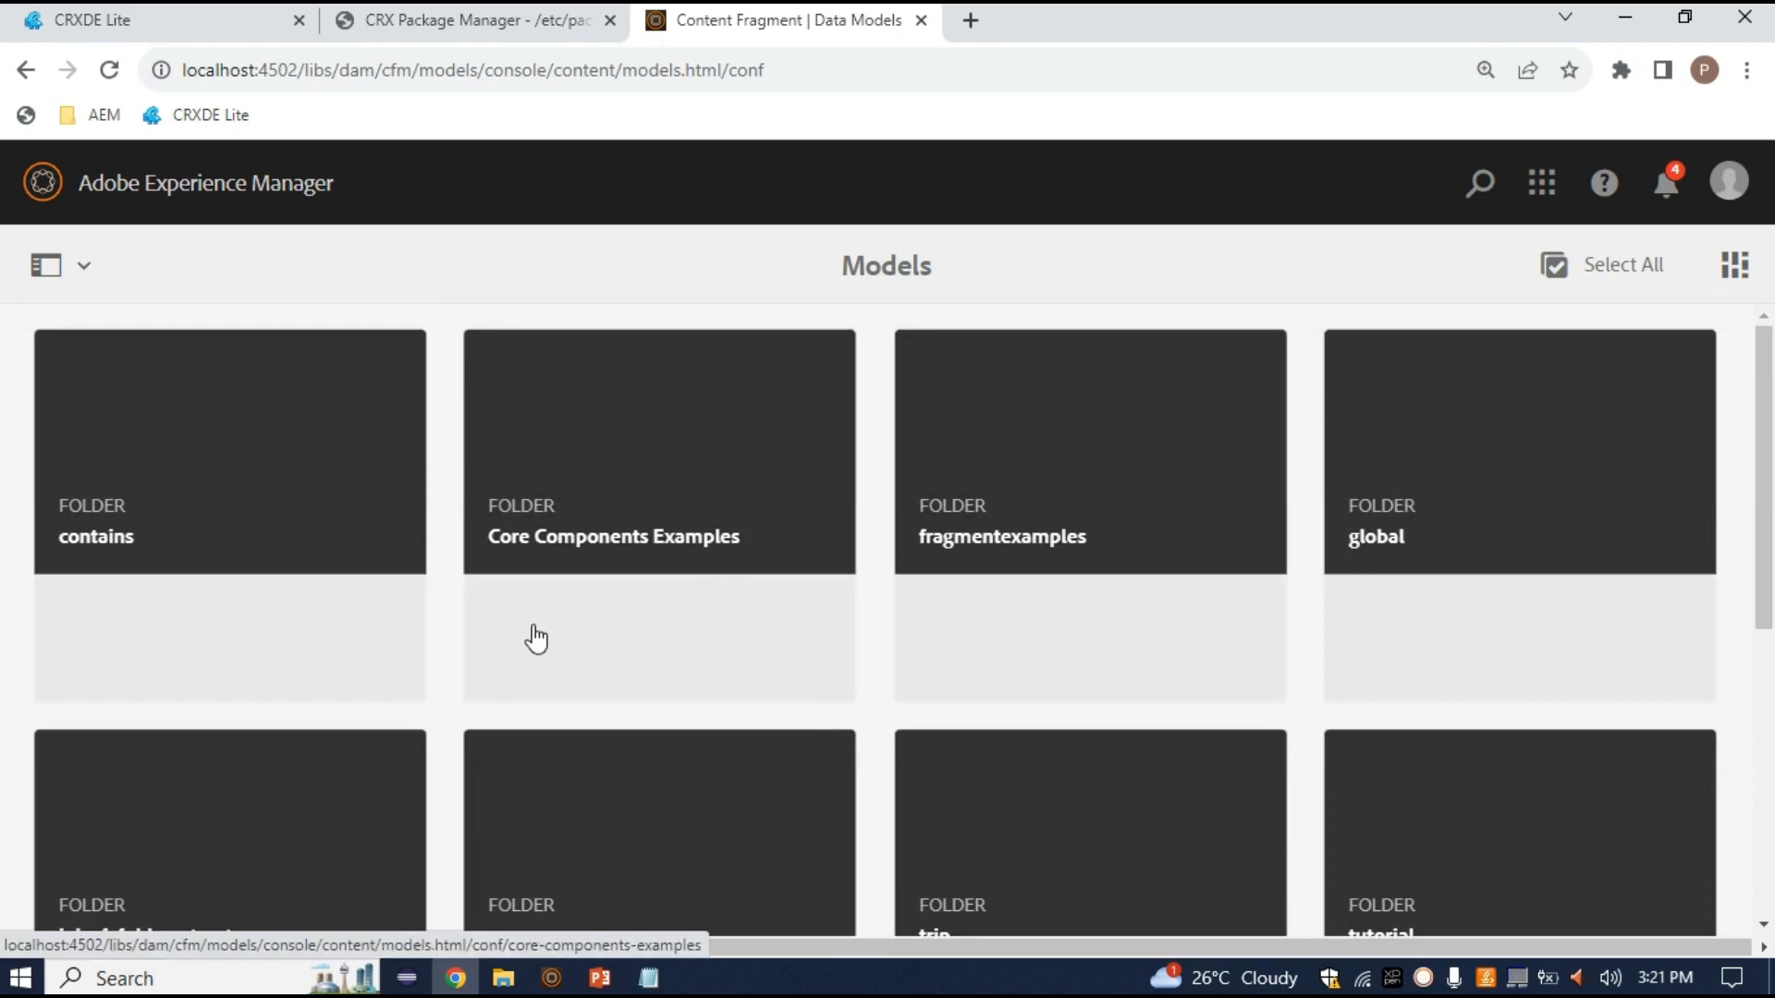
Go through Navigation > Tools > General to the Configuration Browser
left_click(196, 208)
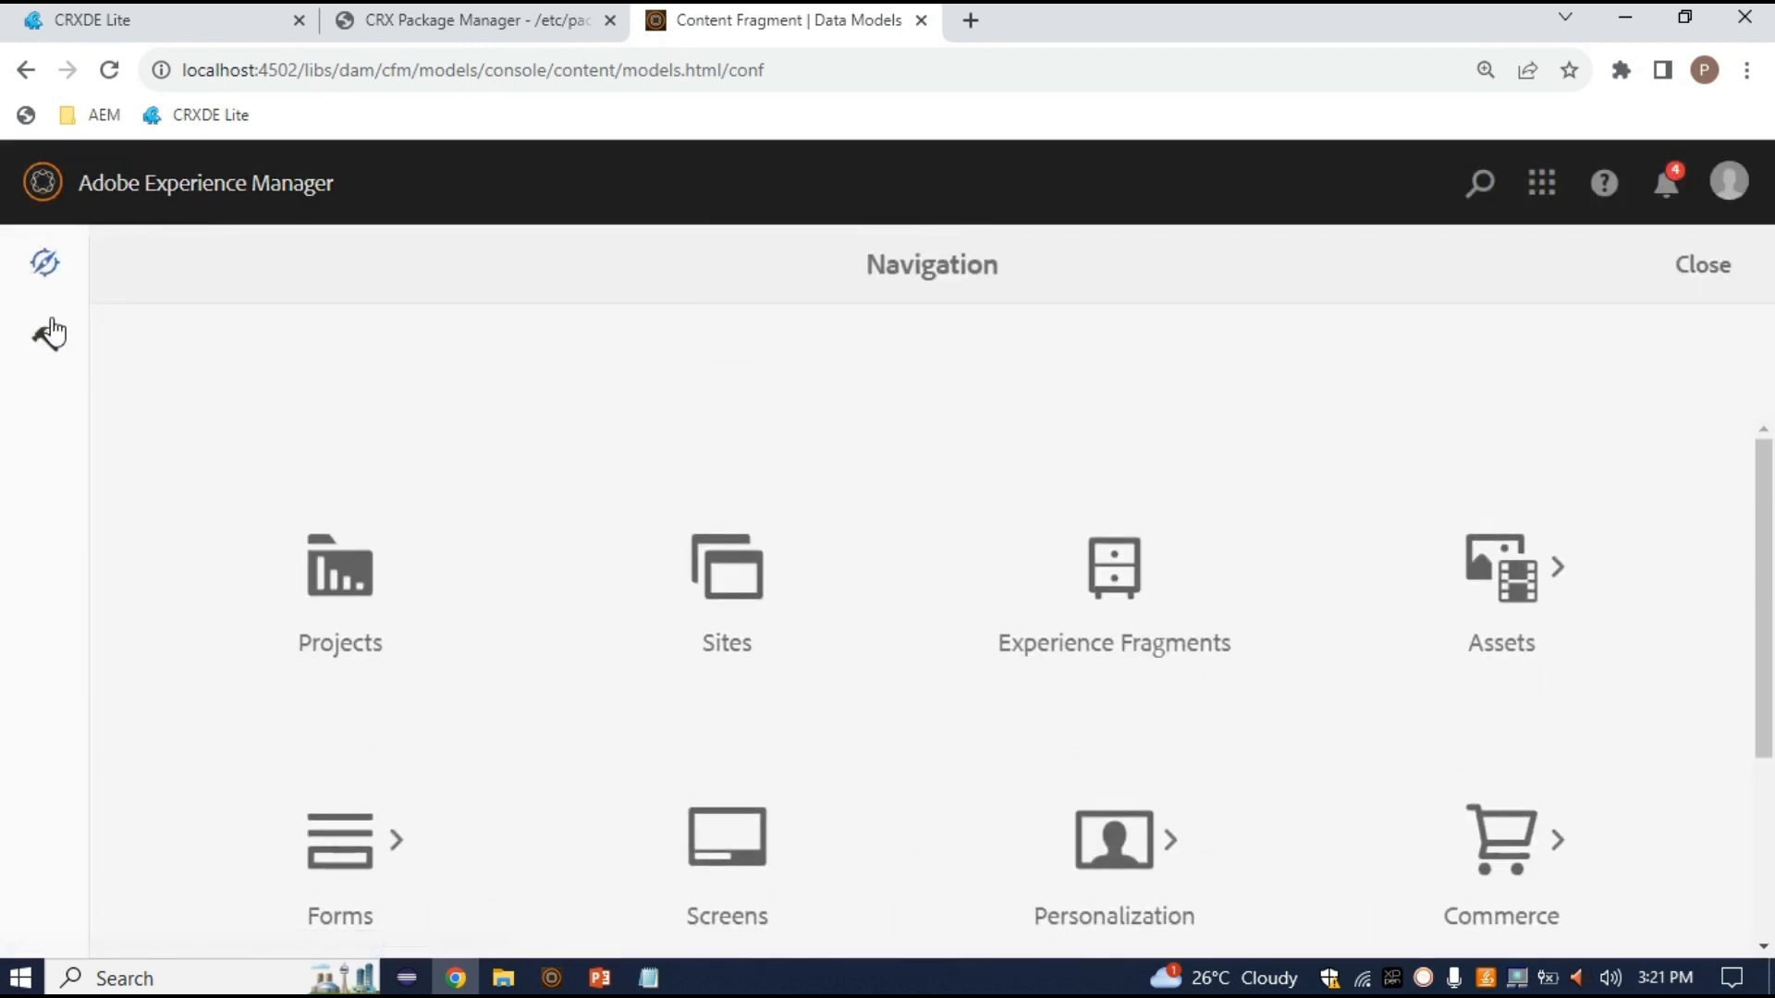
left_click(48, 352)
scroll(914, 580, "down", 9)
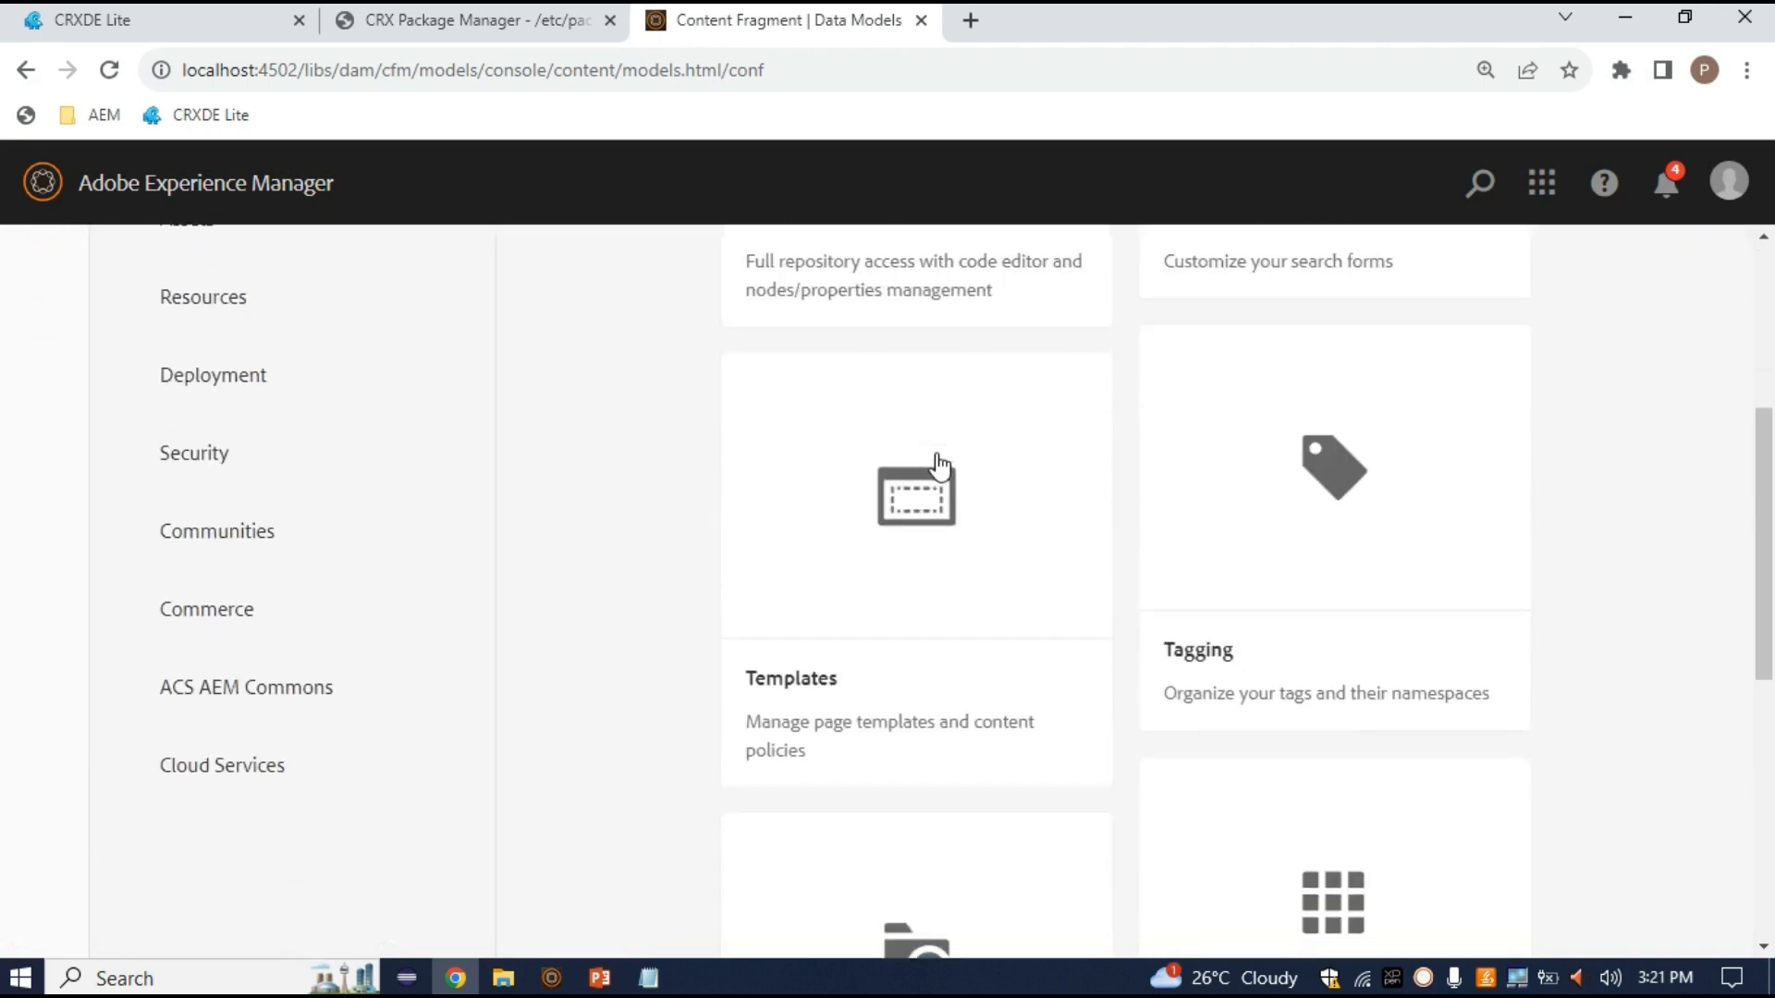
left_click(898, 568)
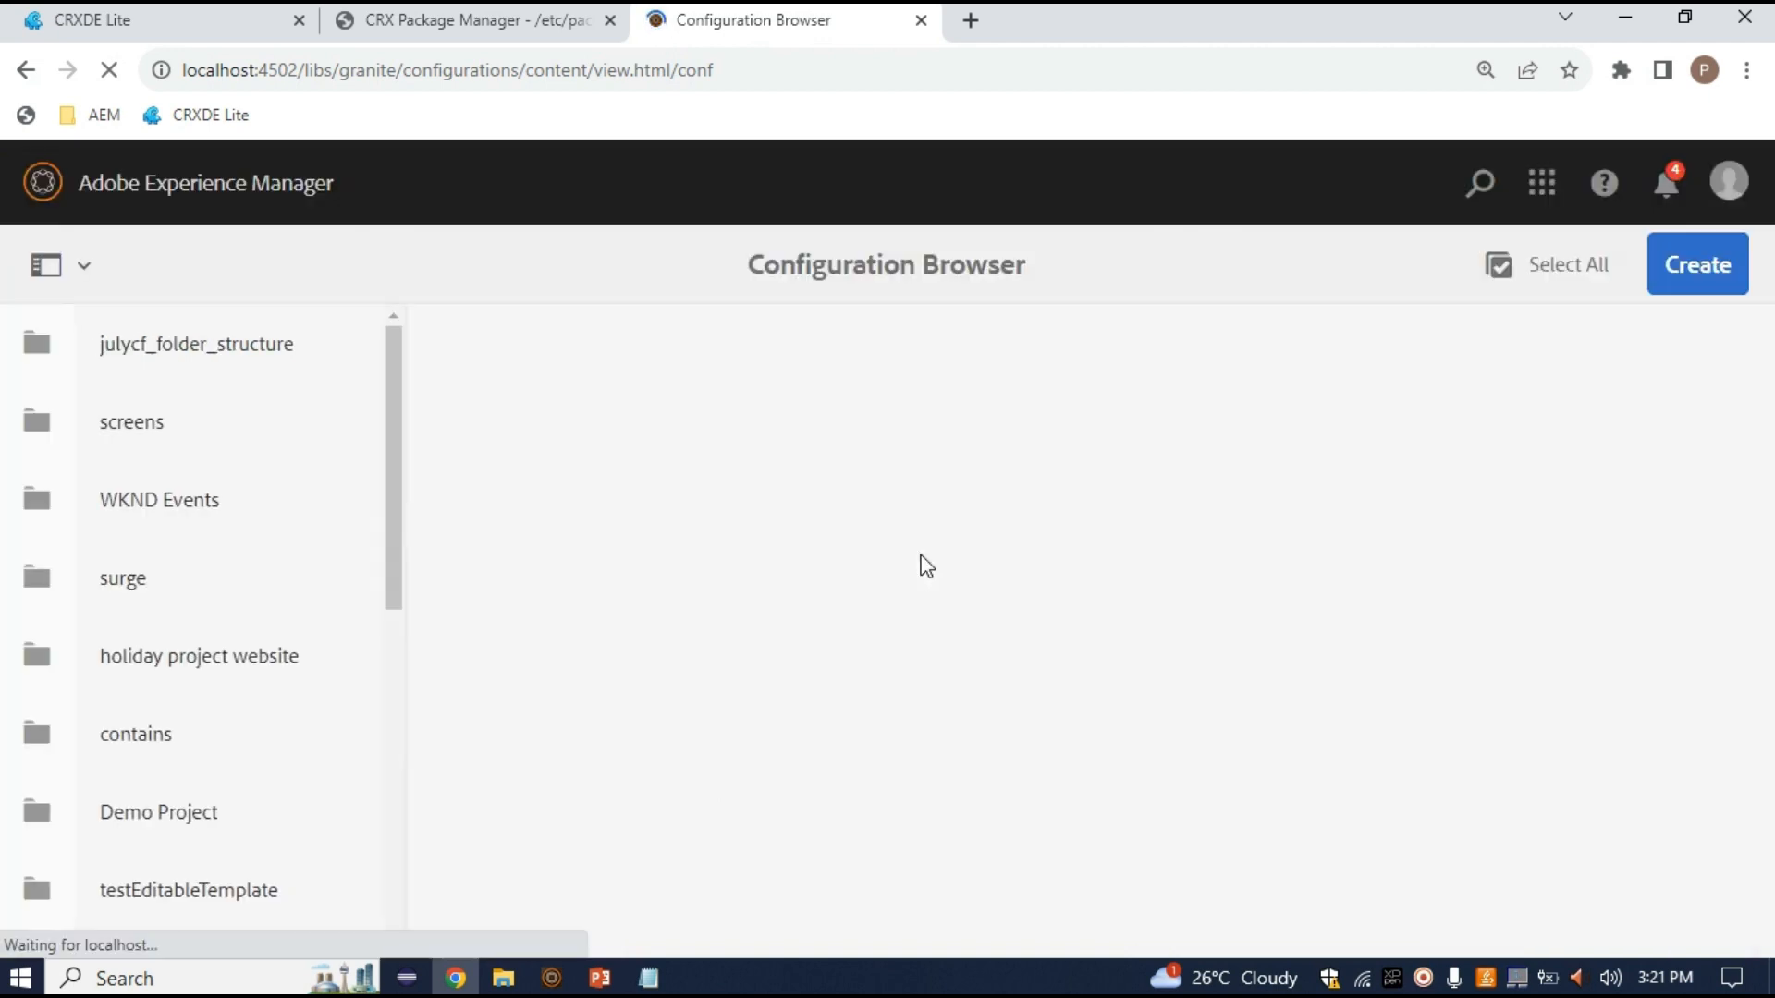
Create the 'test-cfstrcture' configuration with Content Fragment Models ticked, then switch to CRXDE Lite
left_click(1696, 269)
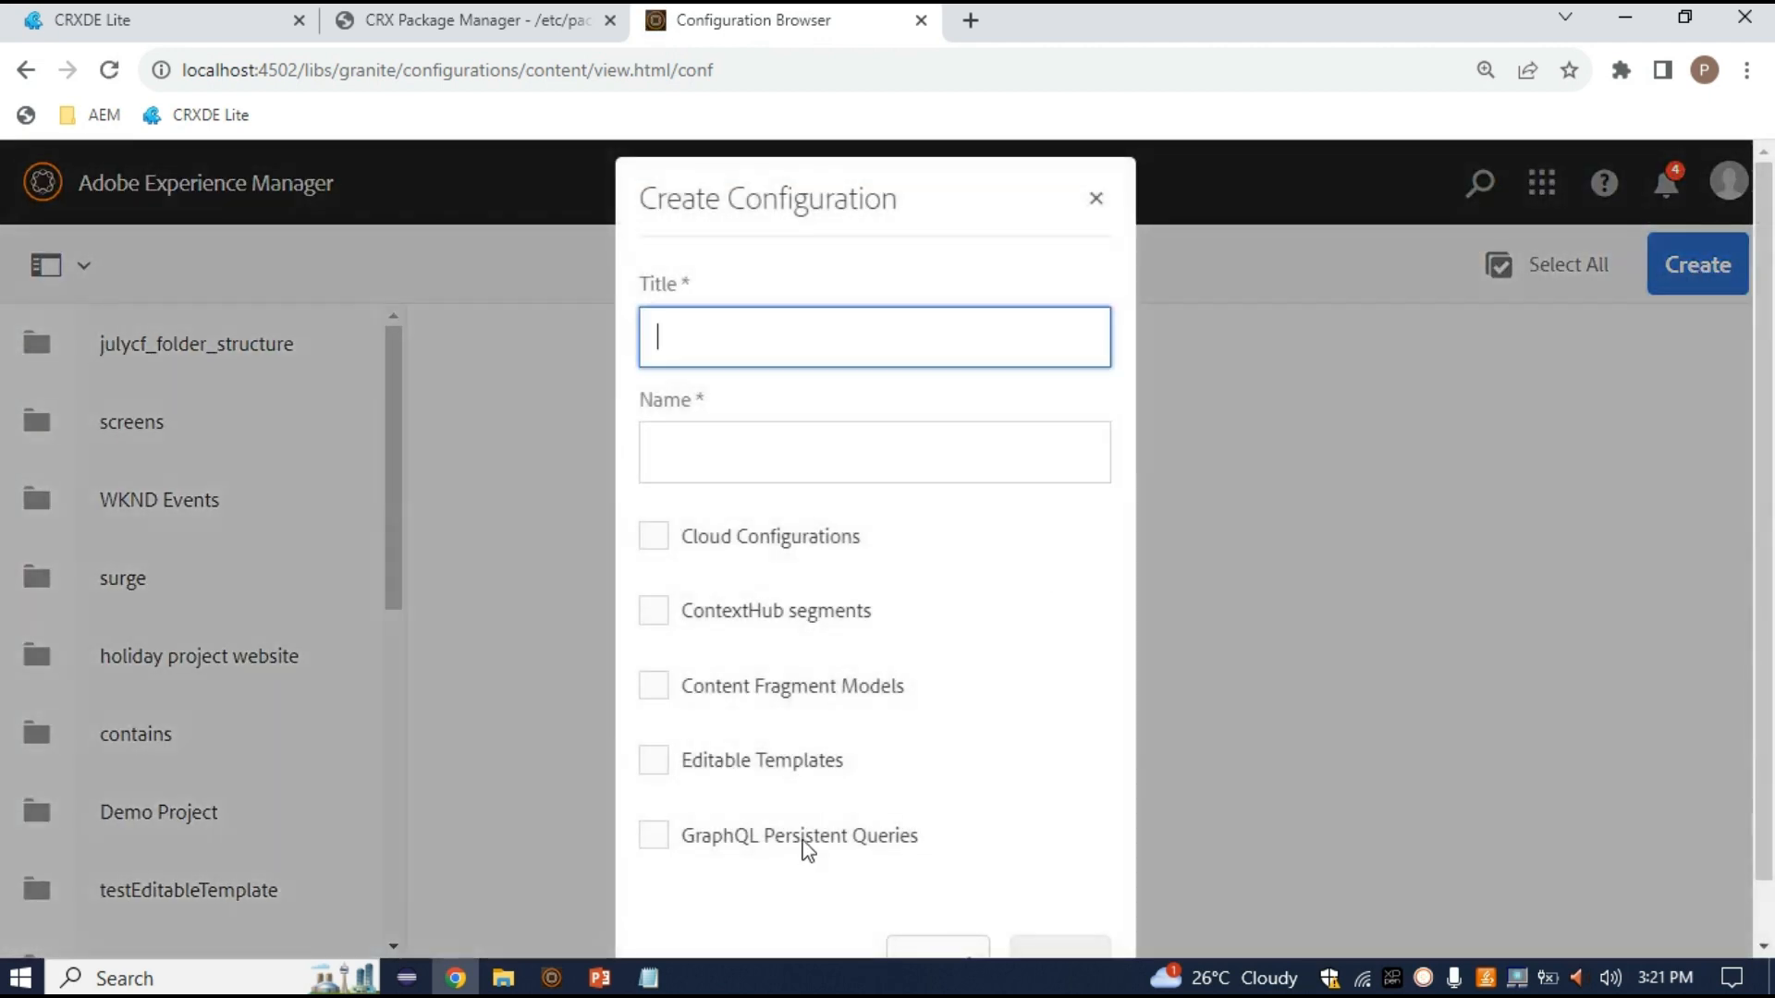
scroll(692, 741, "down", 2)
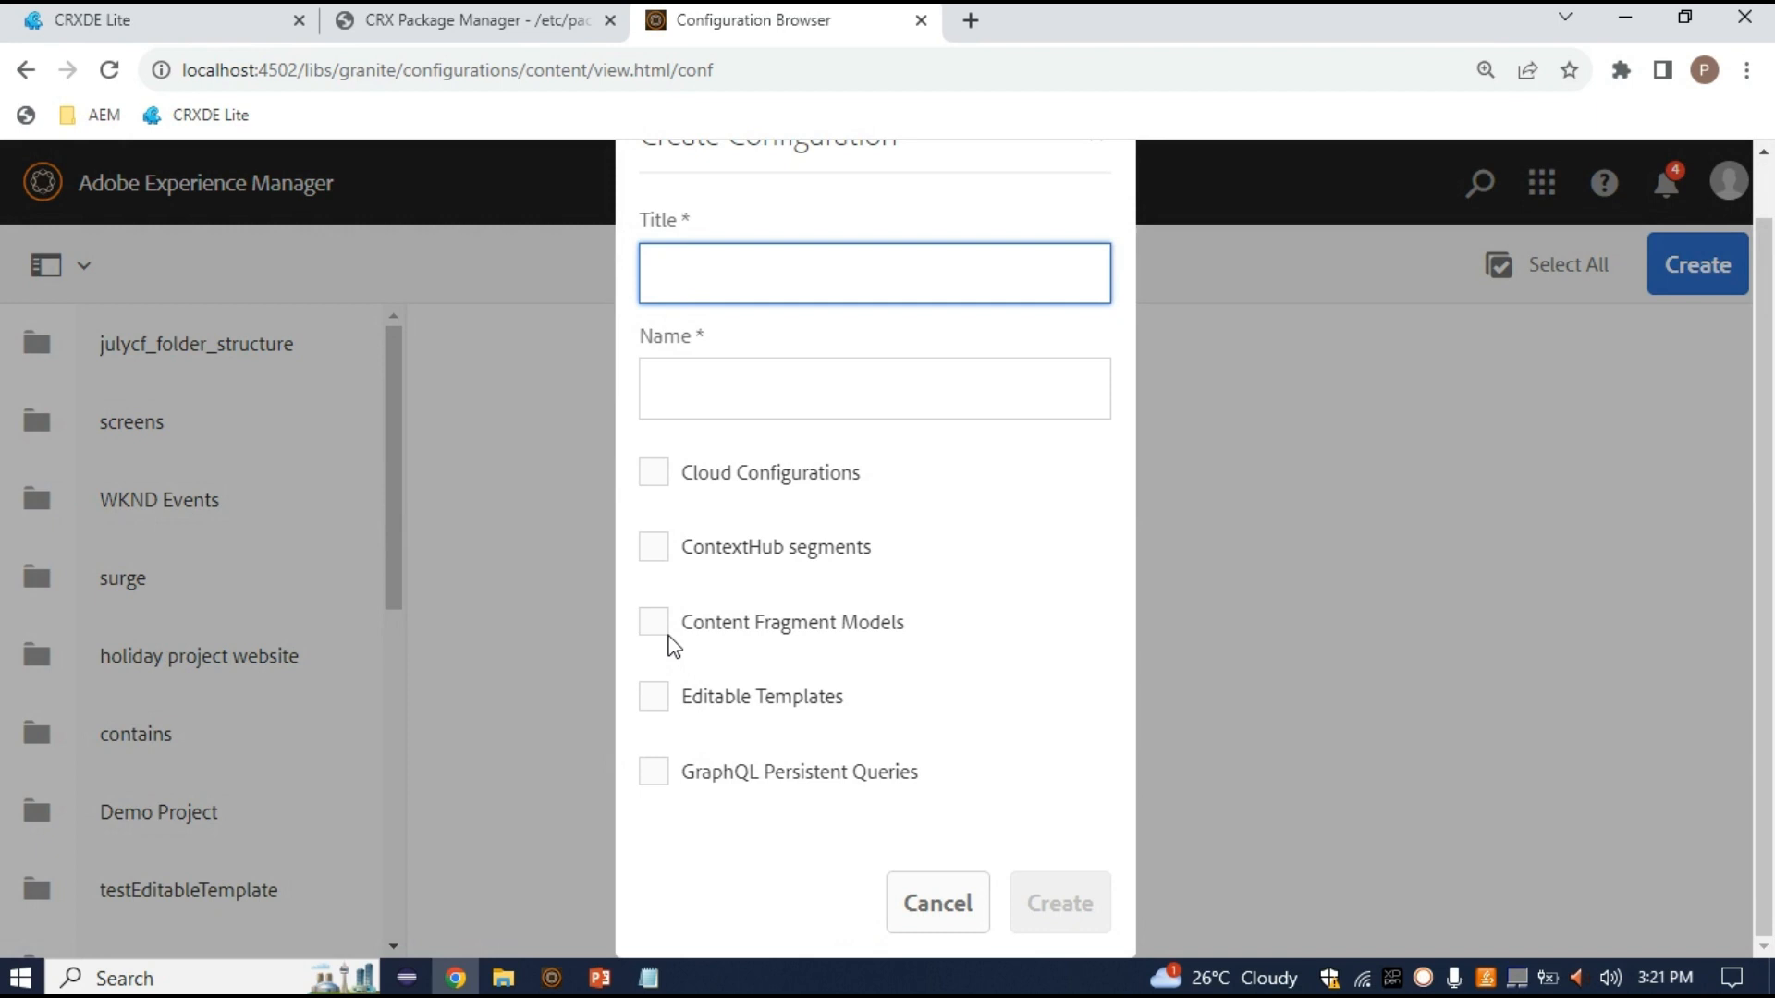
left_click(656, 627)
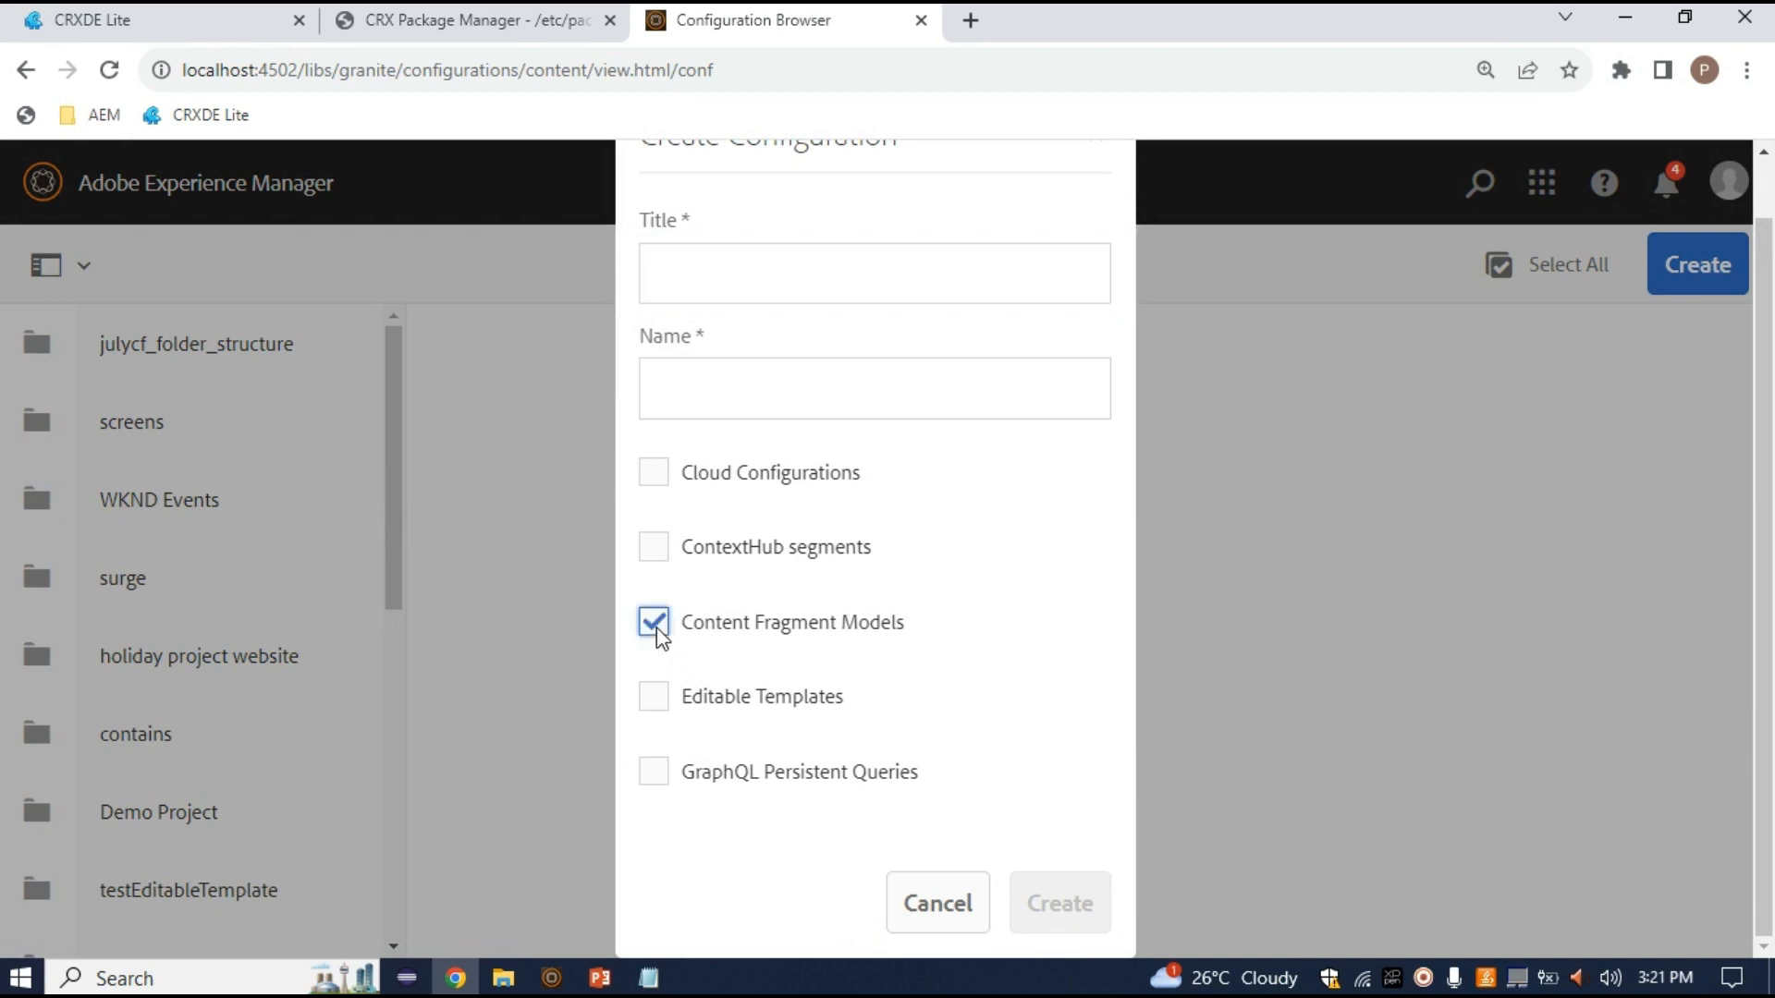
left_click(774, 282)
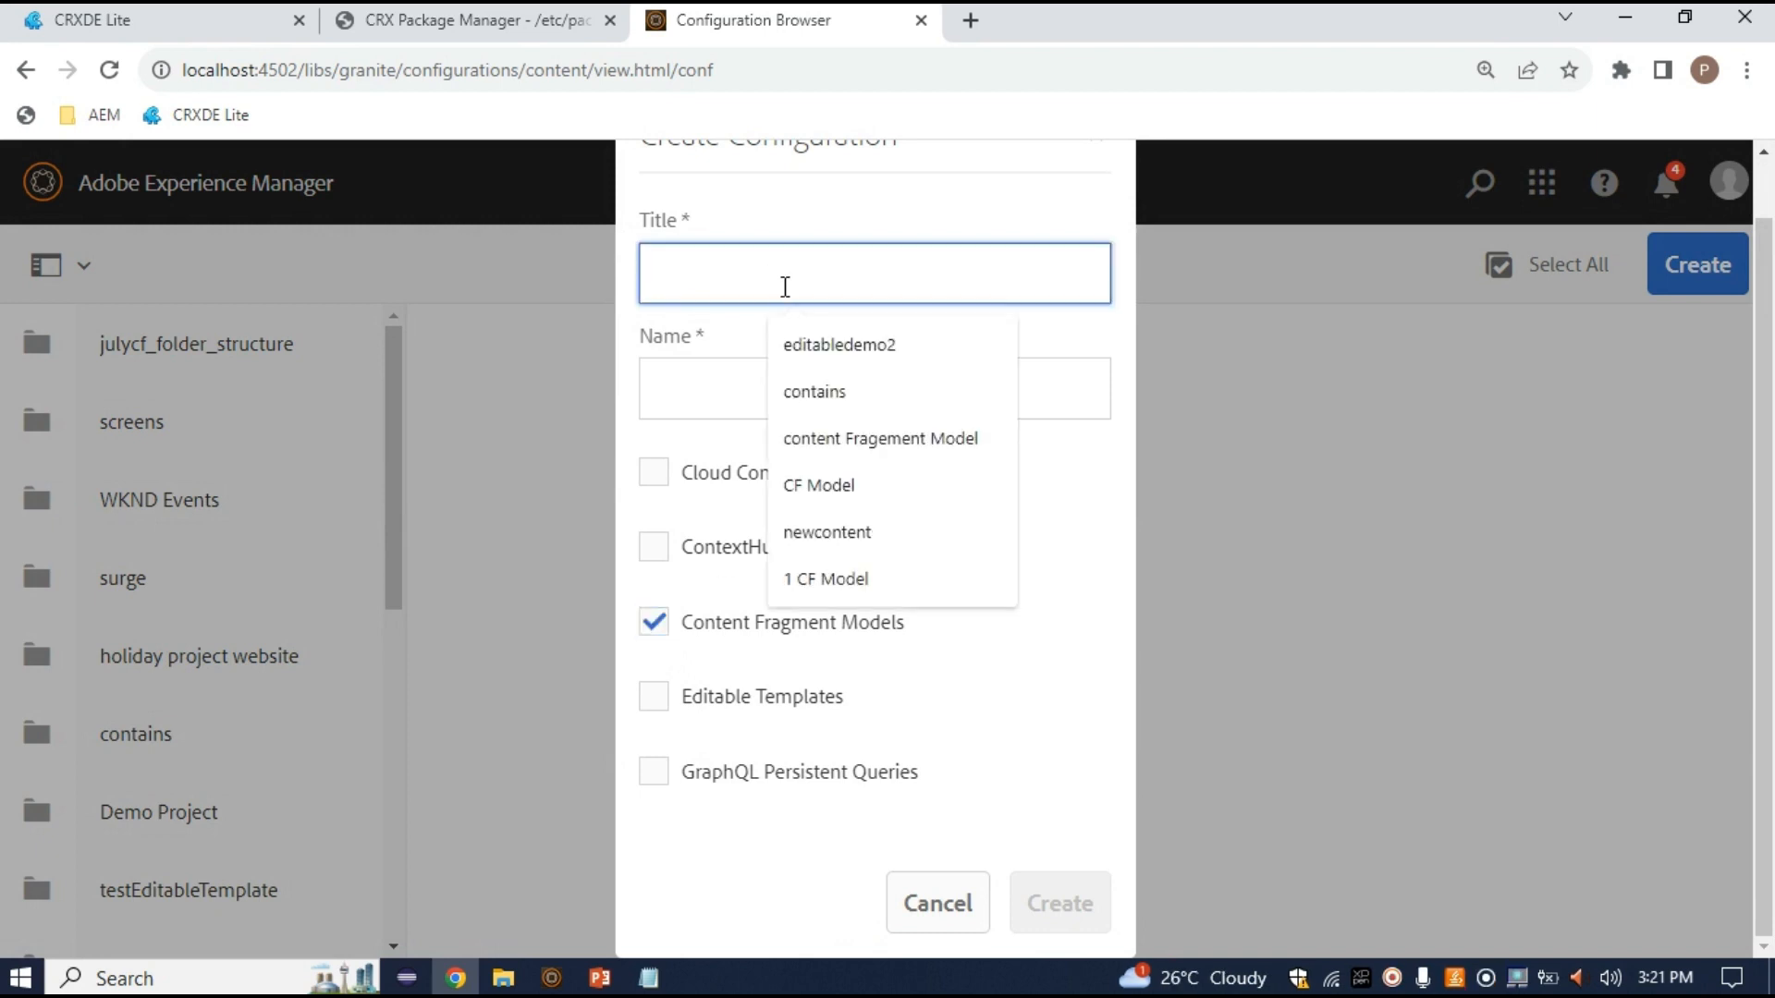
type("test")
key("BackSpace")
type("-cfstruture")
key("BackSpace")
key("BackSpace")
key("BackSpace")
key("BackSpace")
key("BackSpace")
type("cture")
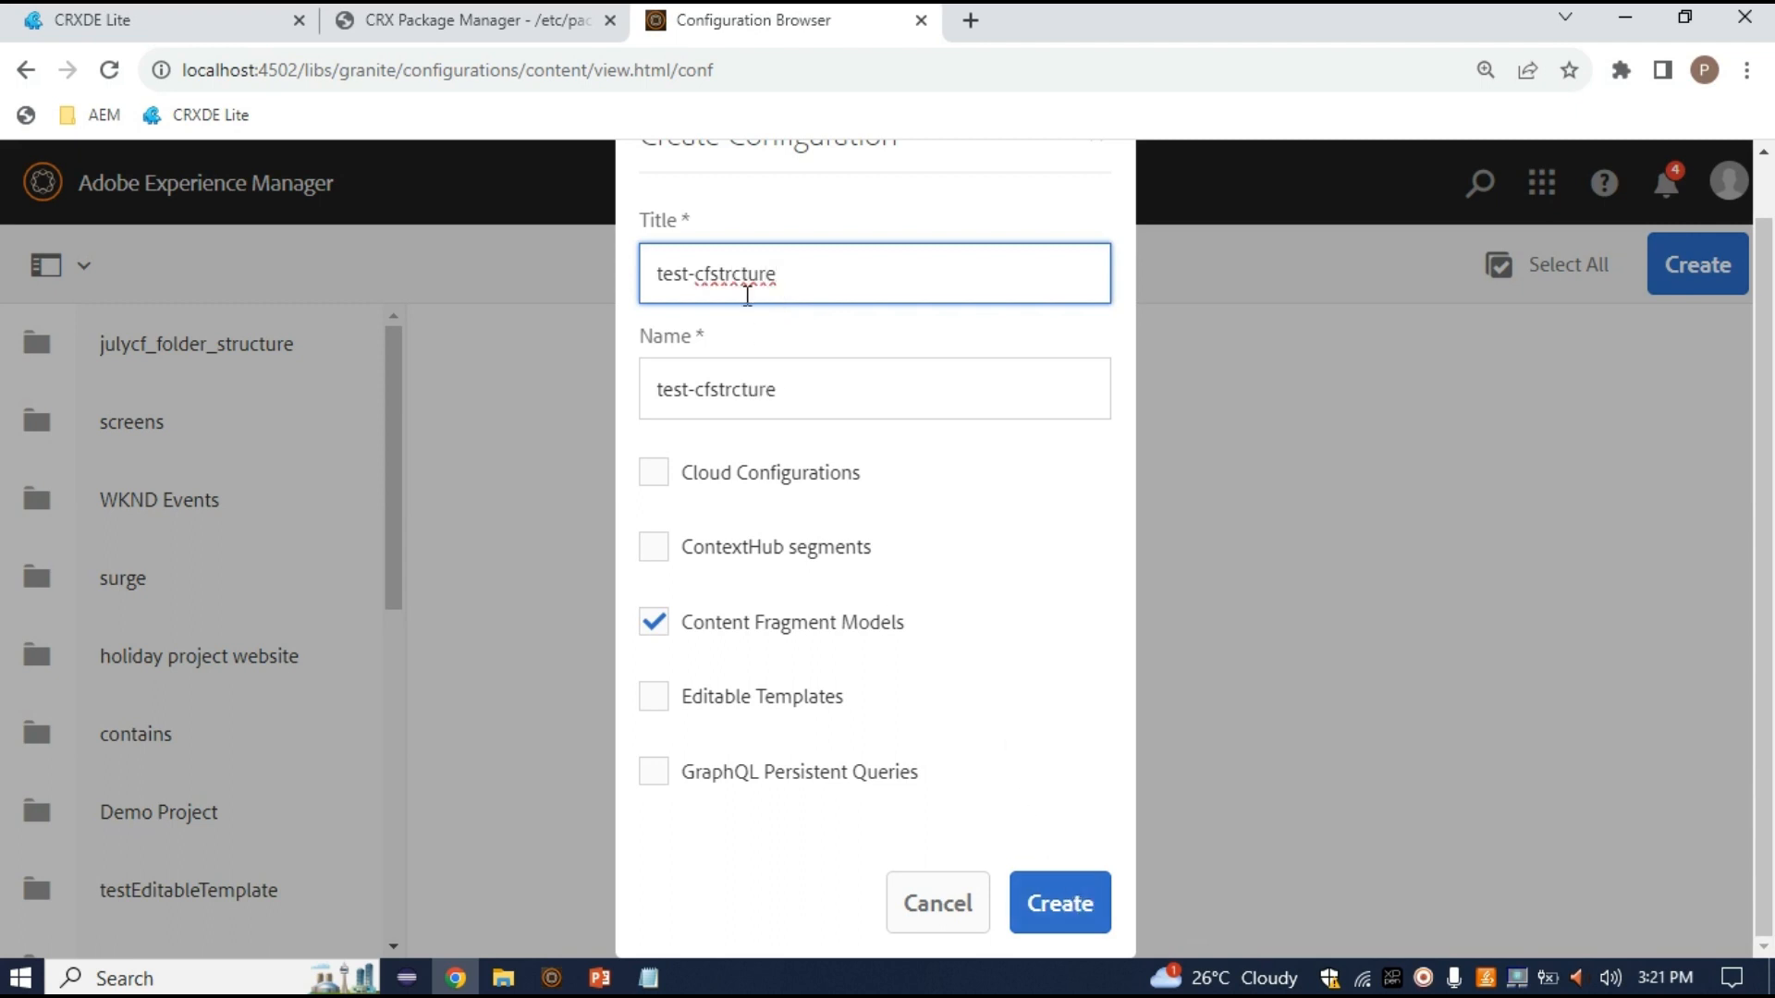
left_click(1082, 908)
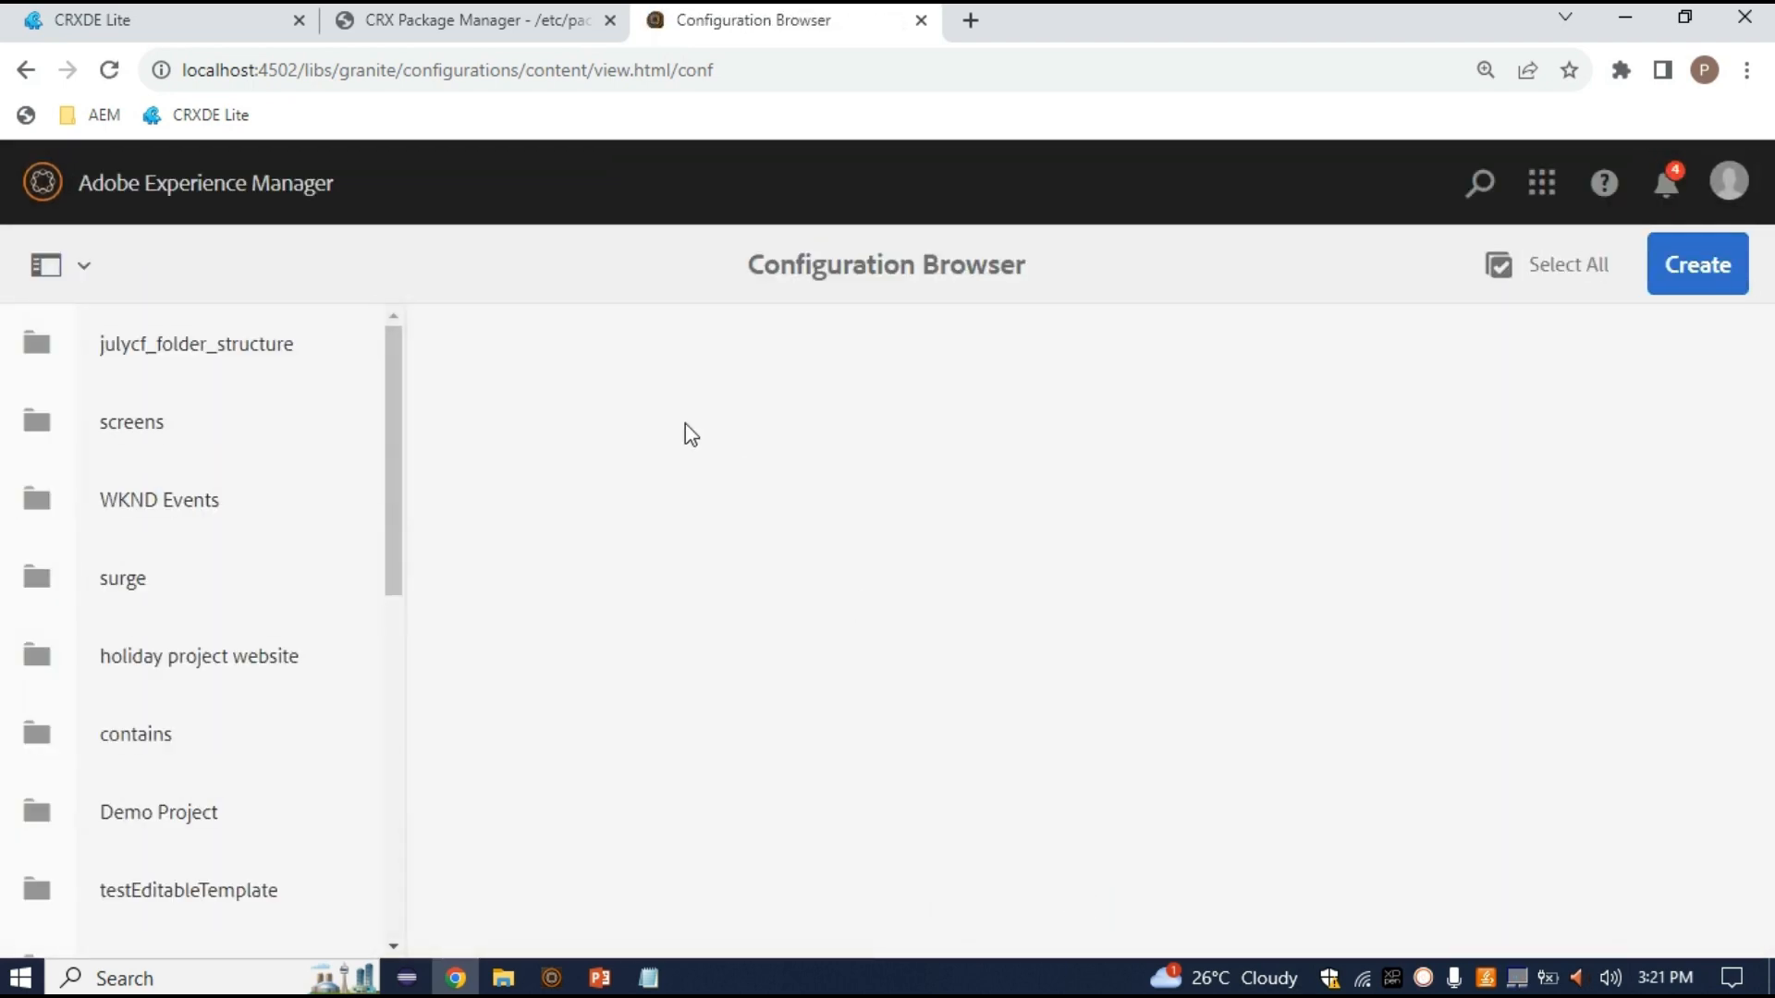
left_click(148, 20)
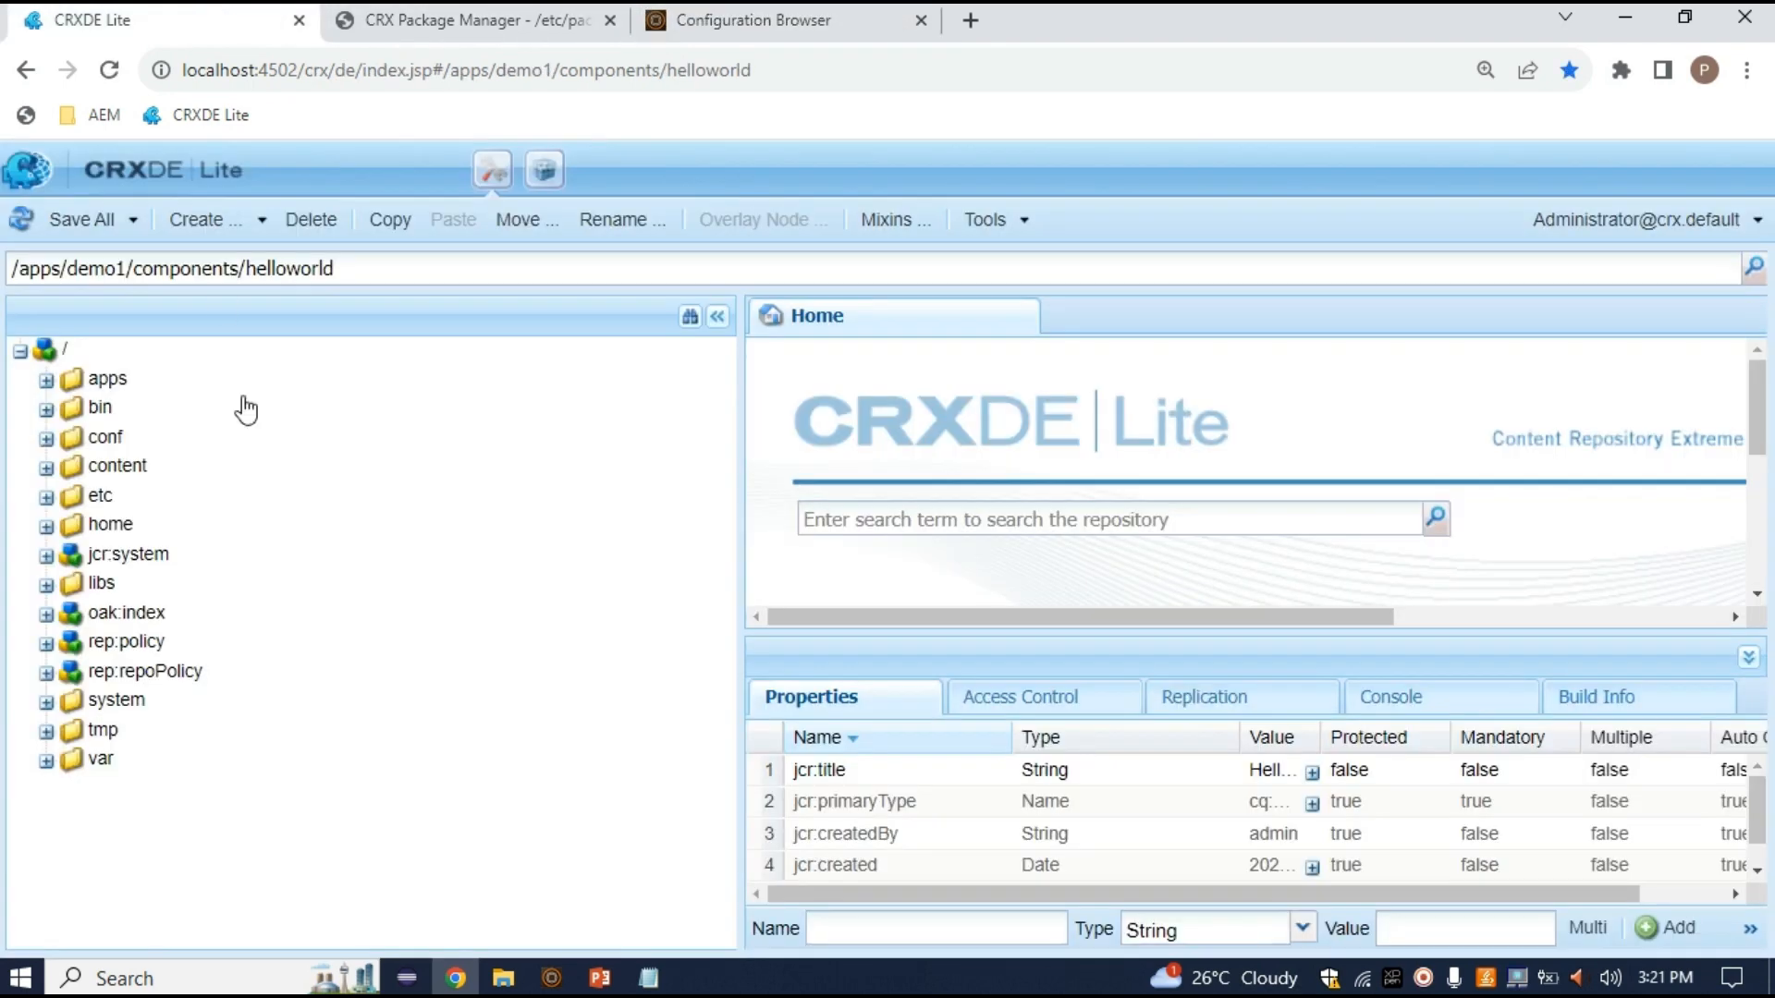
Refresh /conf in CRXDE Lite and expand test-cfstrcture/settings/dam/cfm/models down to its jcr:content
double_click(181, 440)
right_click(180, 442)
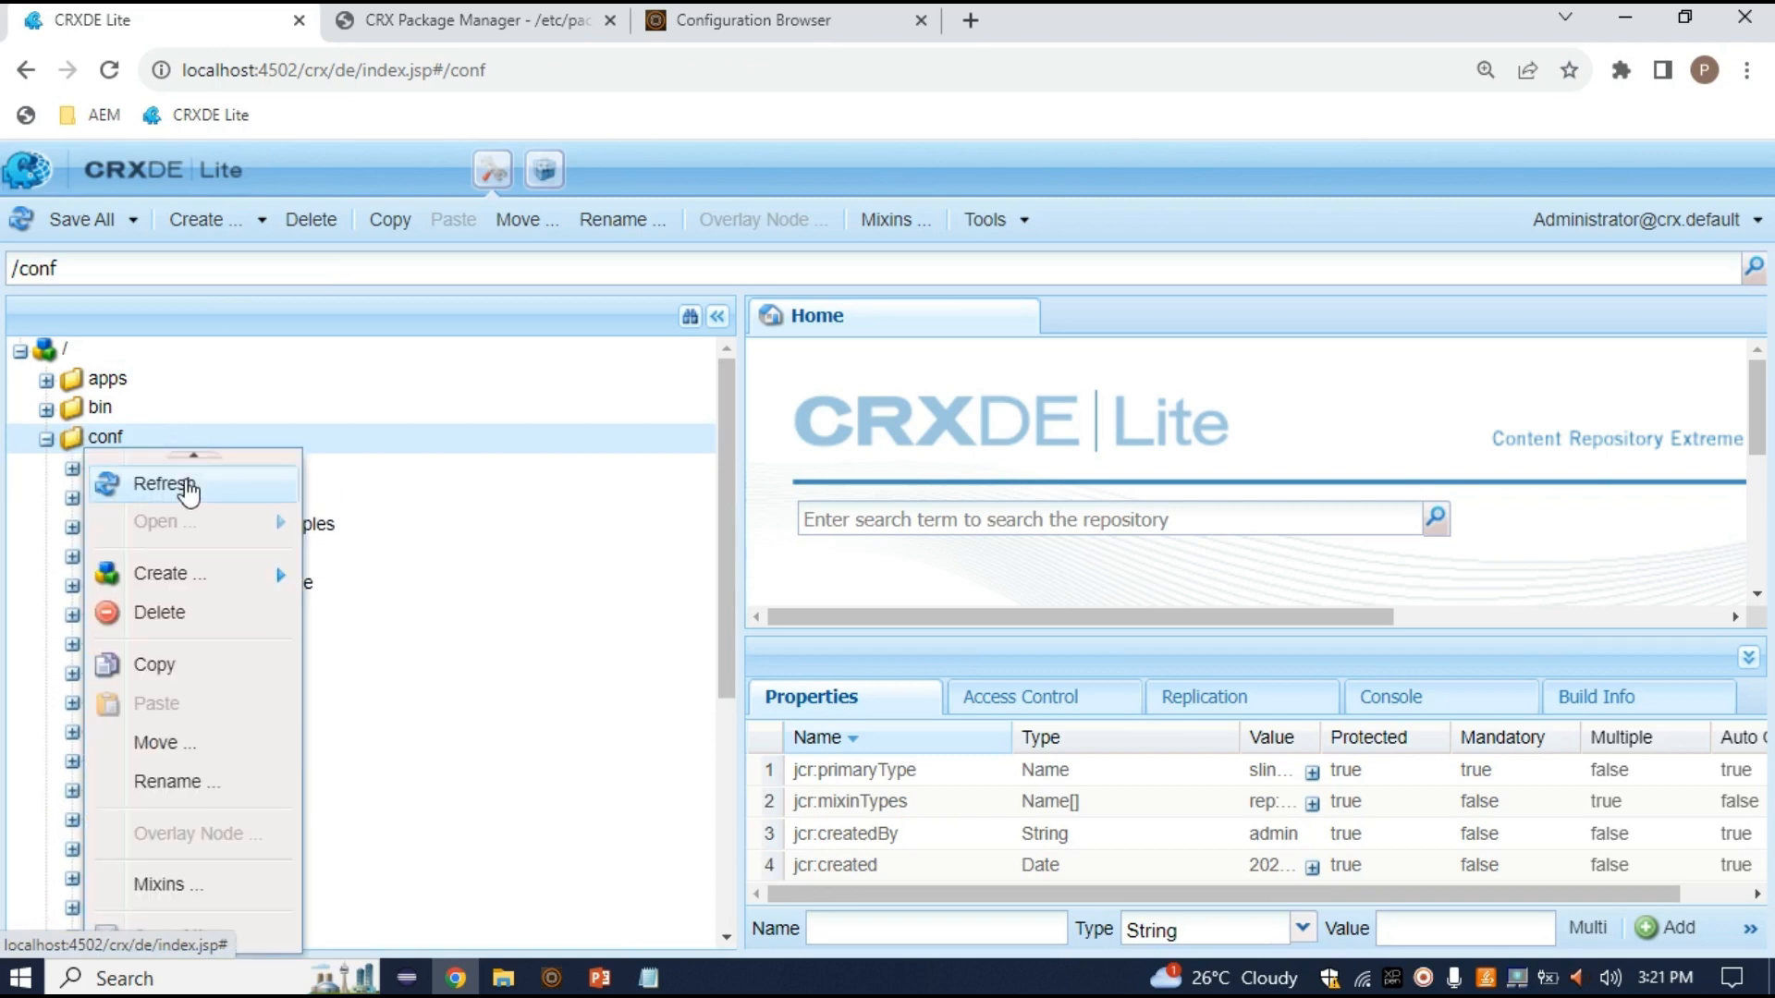
left_click(165, 484)
scroll(230, 681, "down", 5)
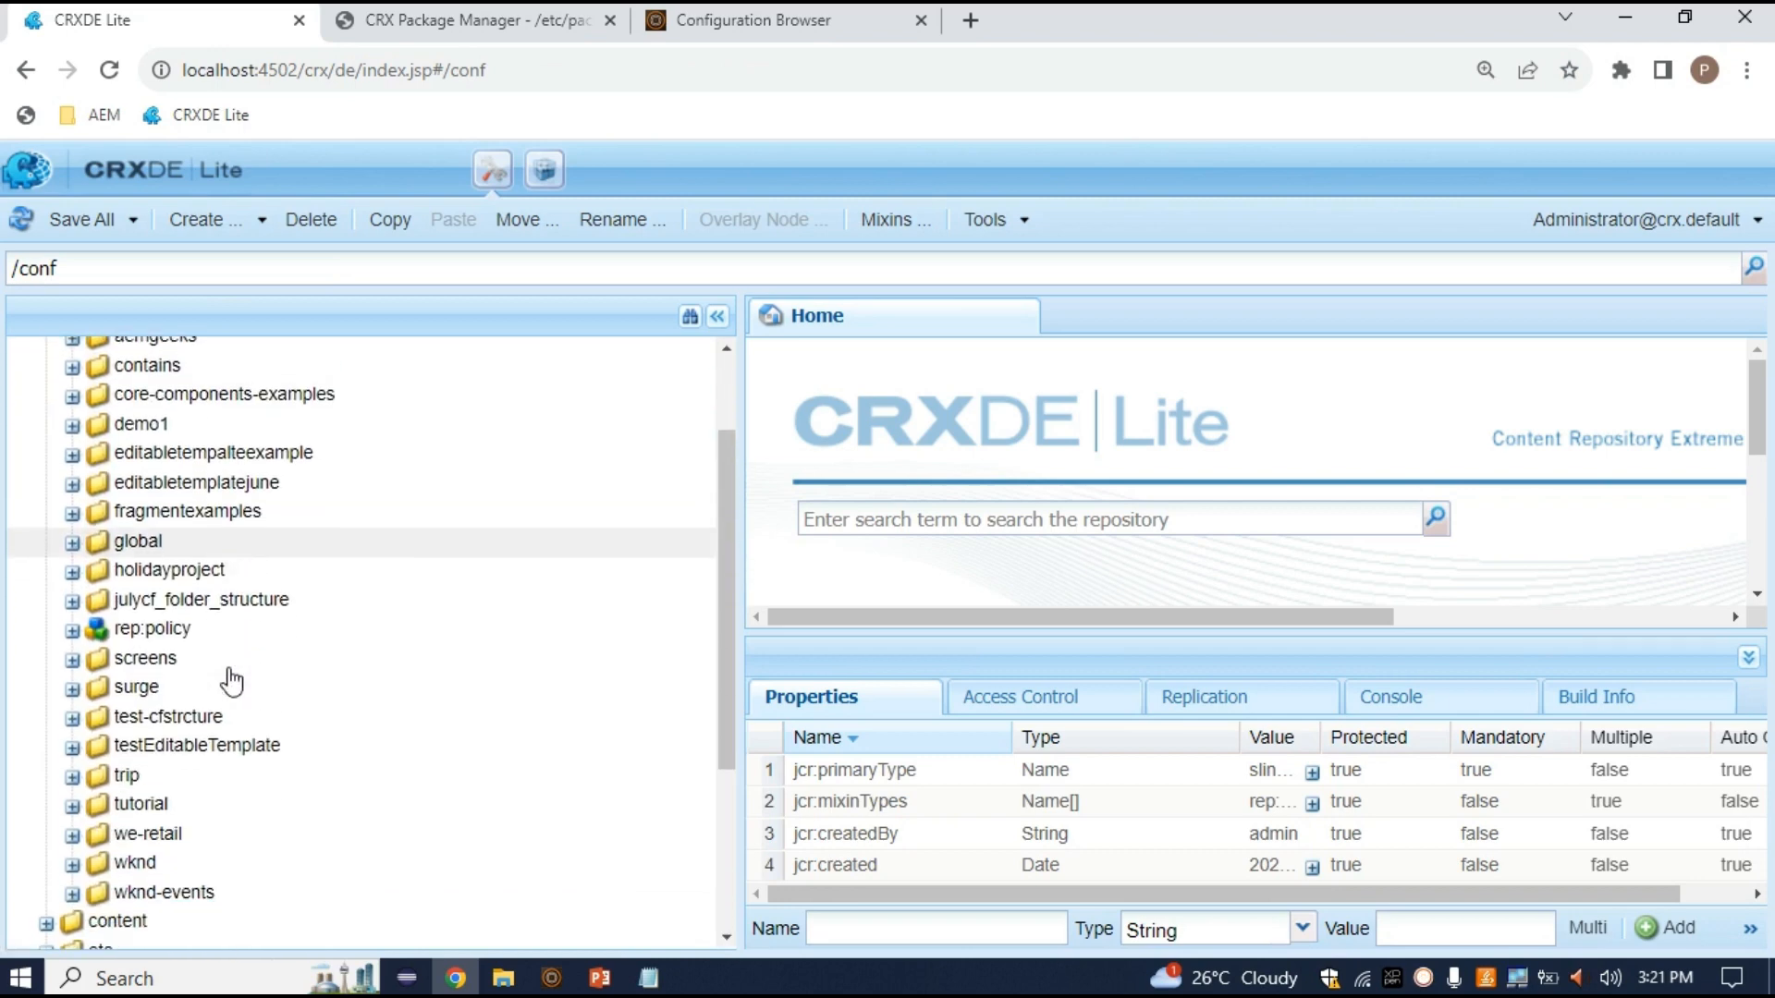
scroll(250, 795, "up", 4)
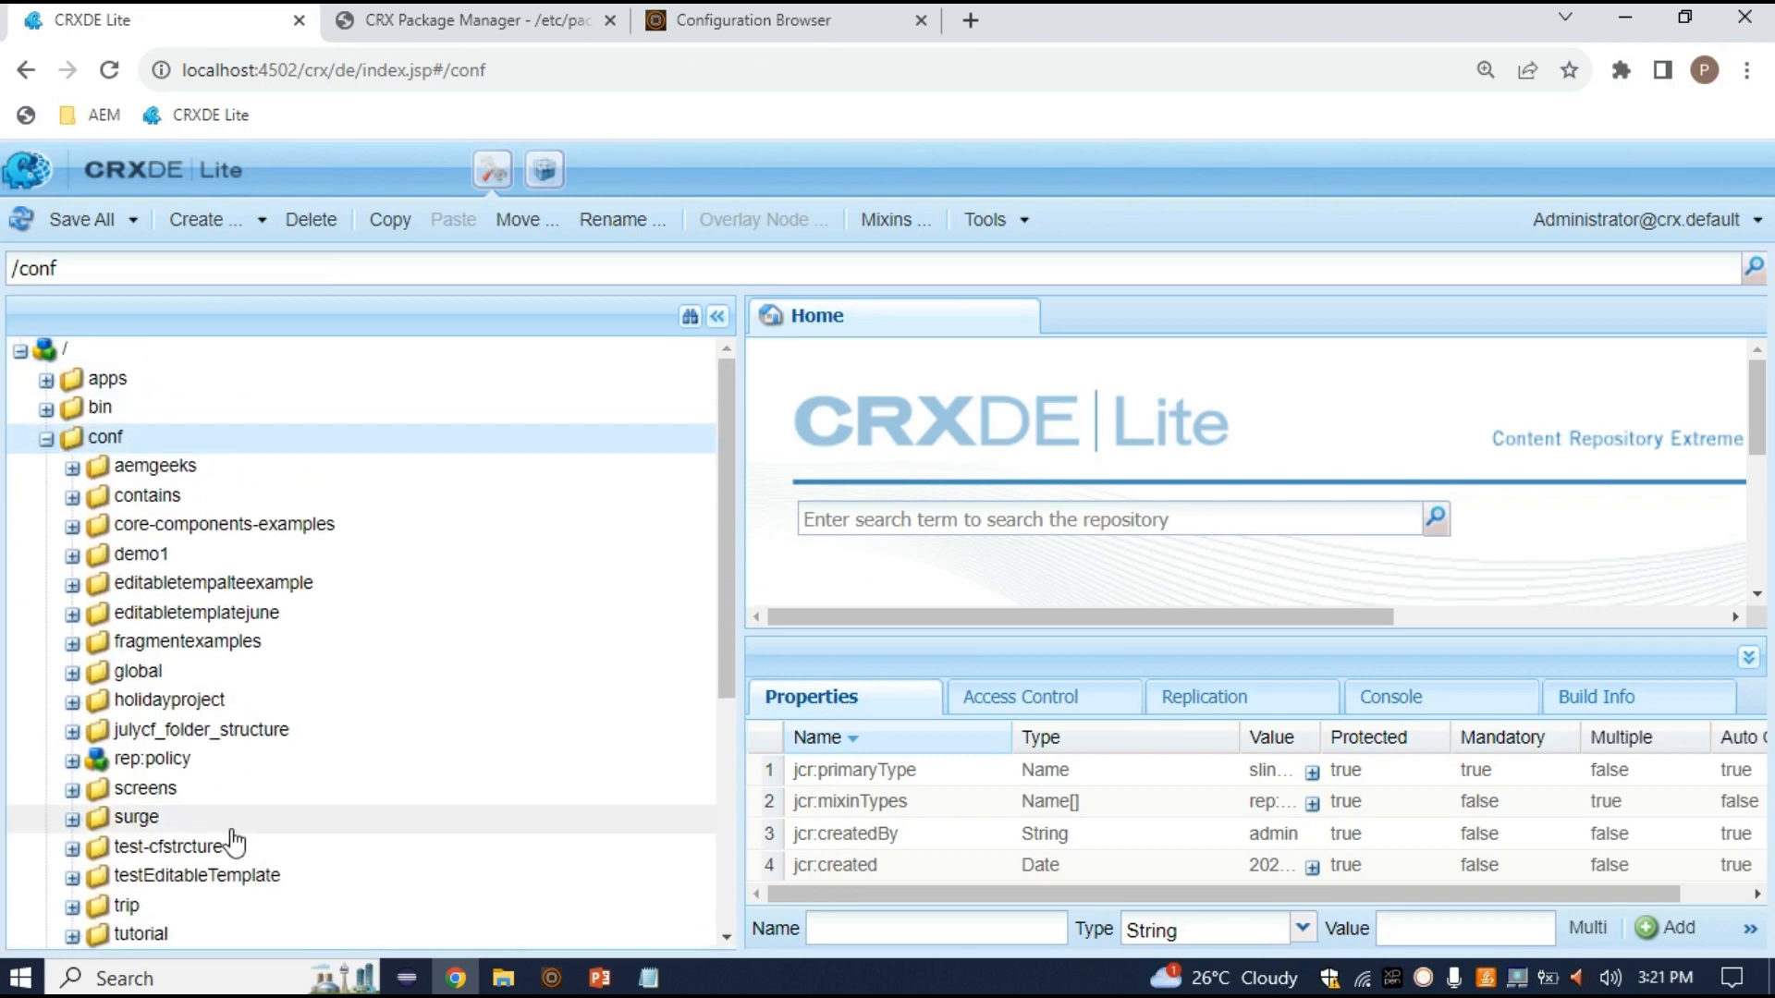
double_click(210, 849)
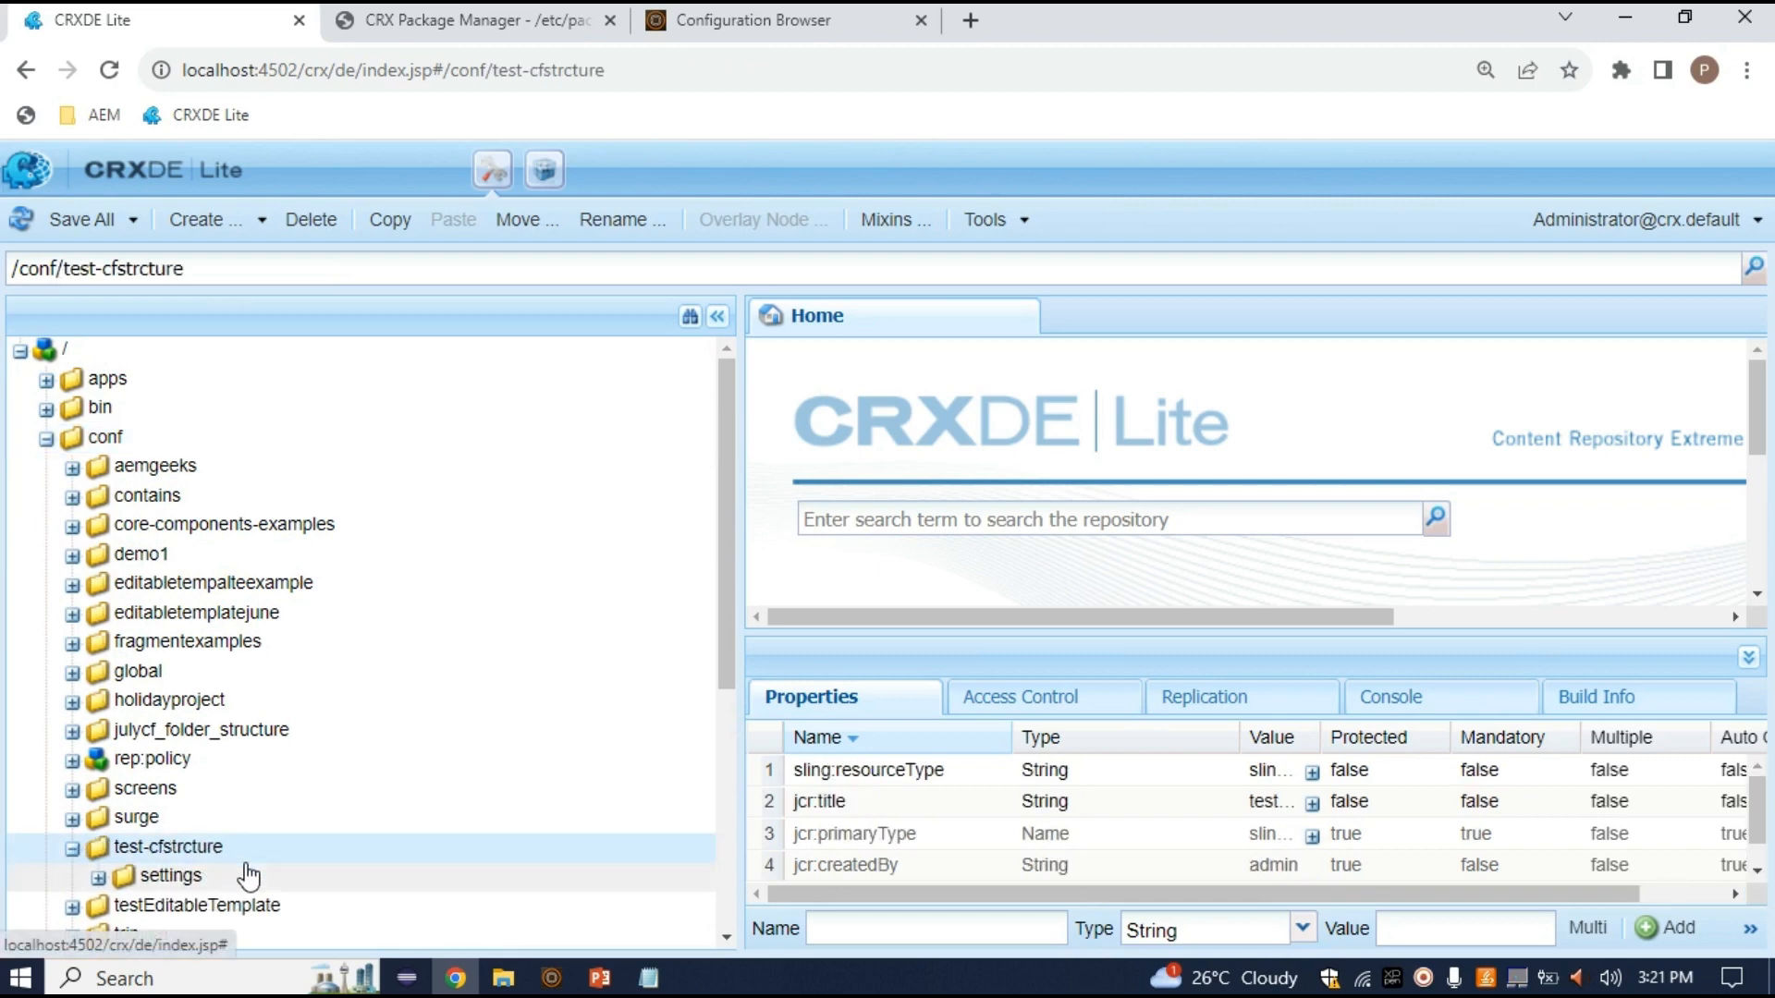
scroll(246, 878, "down", 7)
double_click(209, 592)
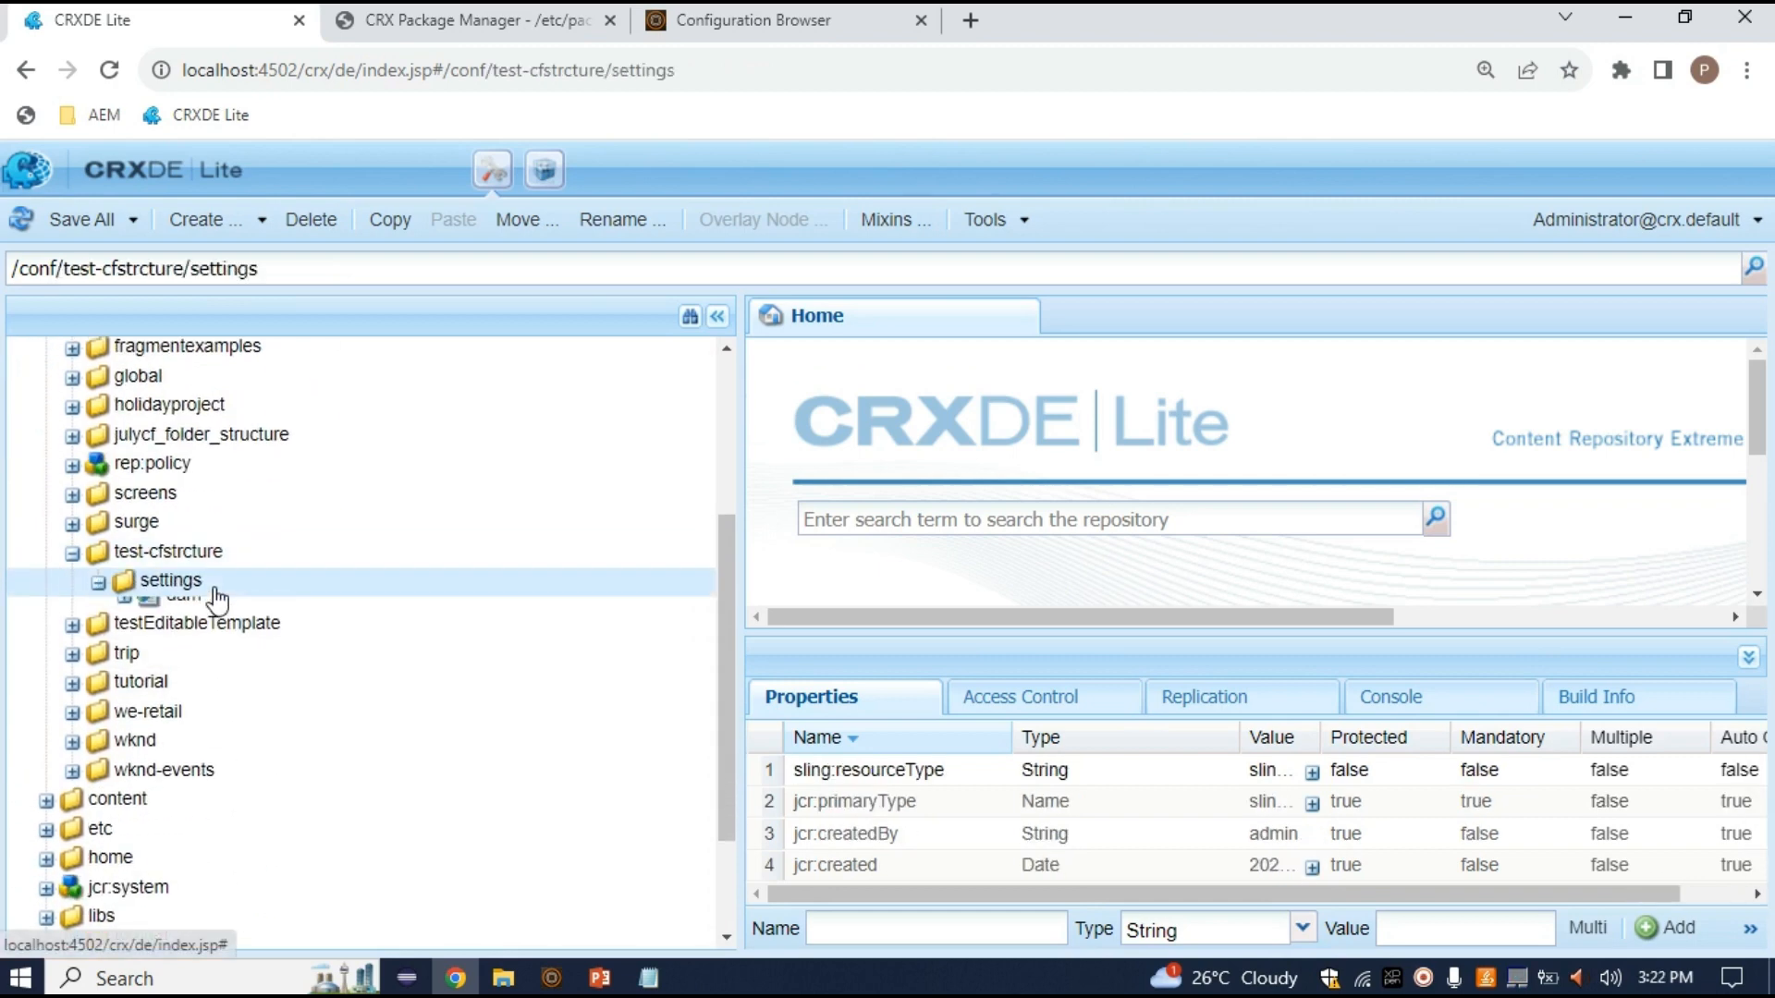
double_click(237, 613)
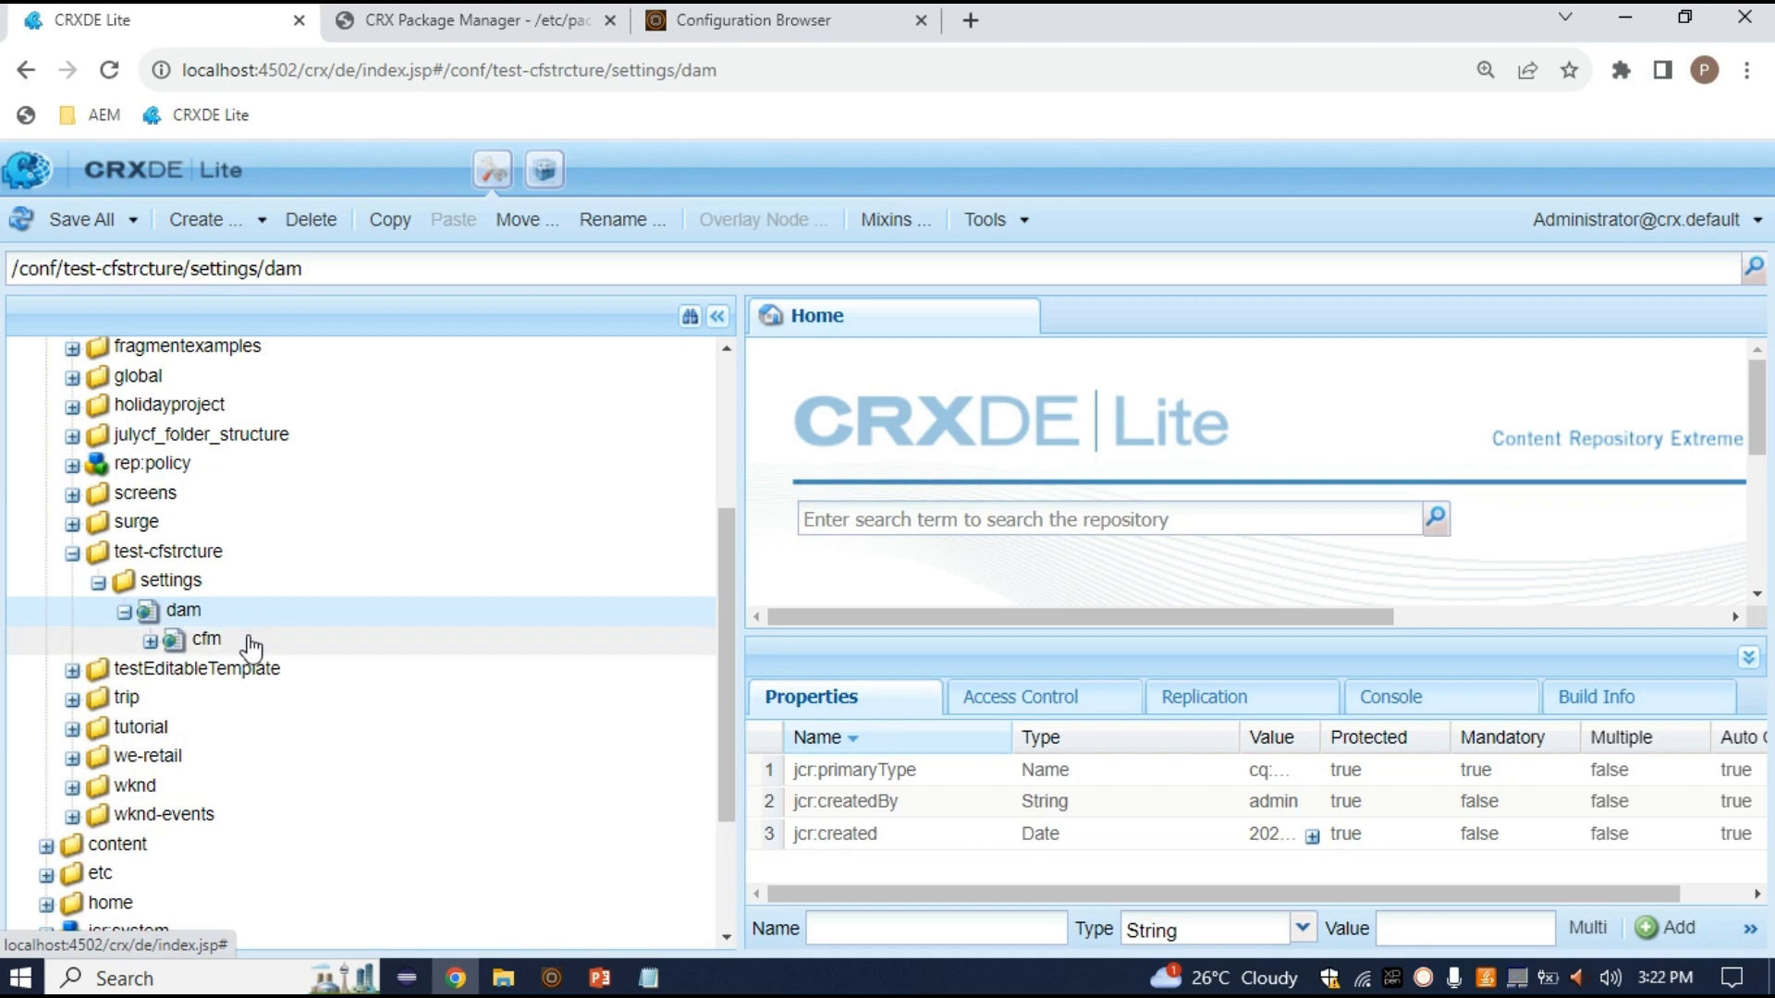
double_click(248, 643)
double_click(246, 667)
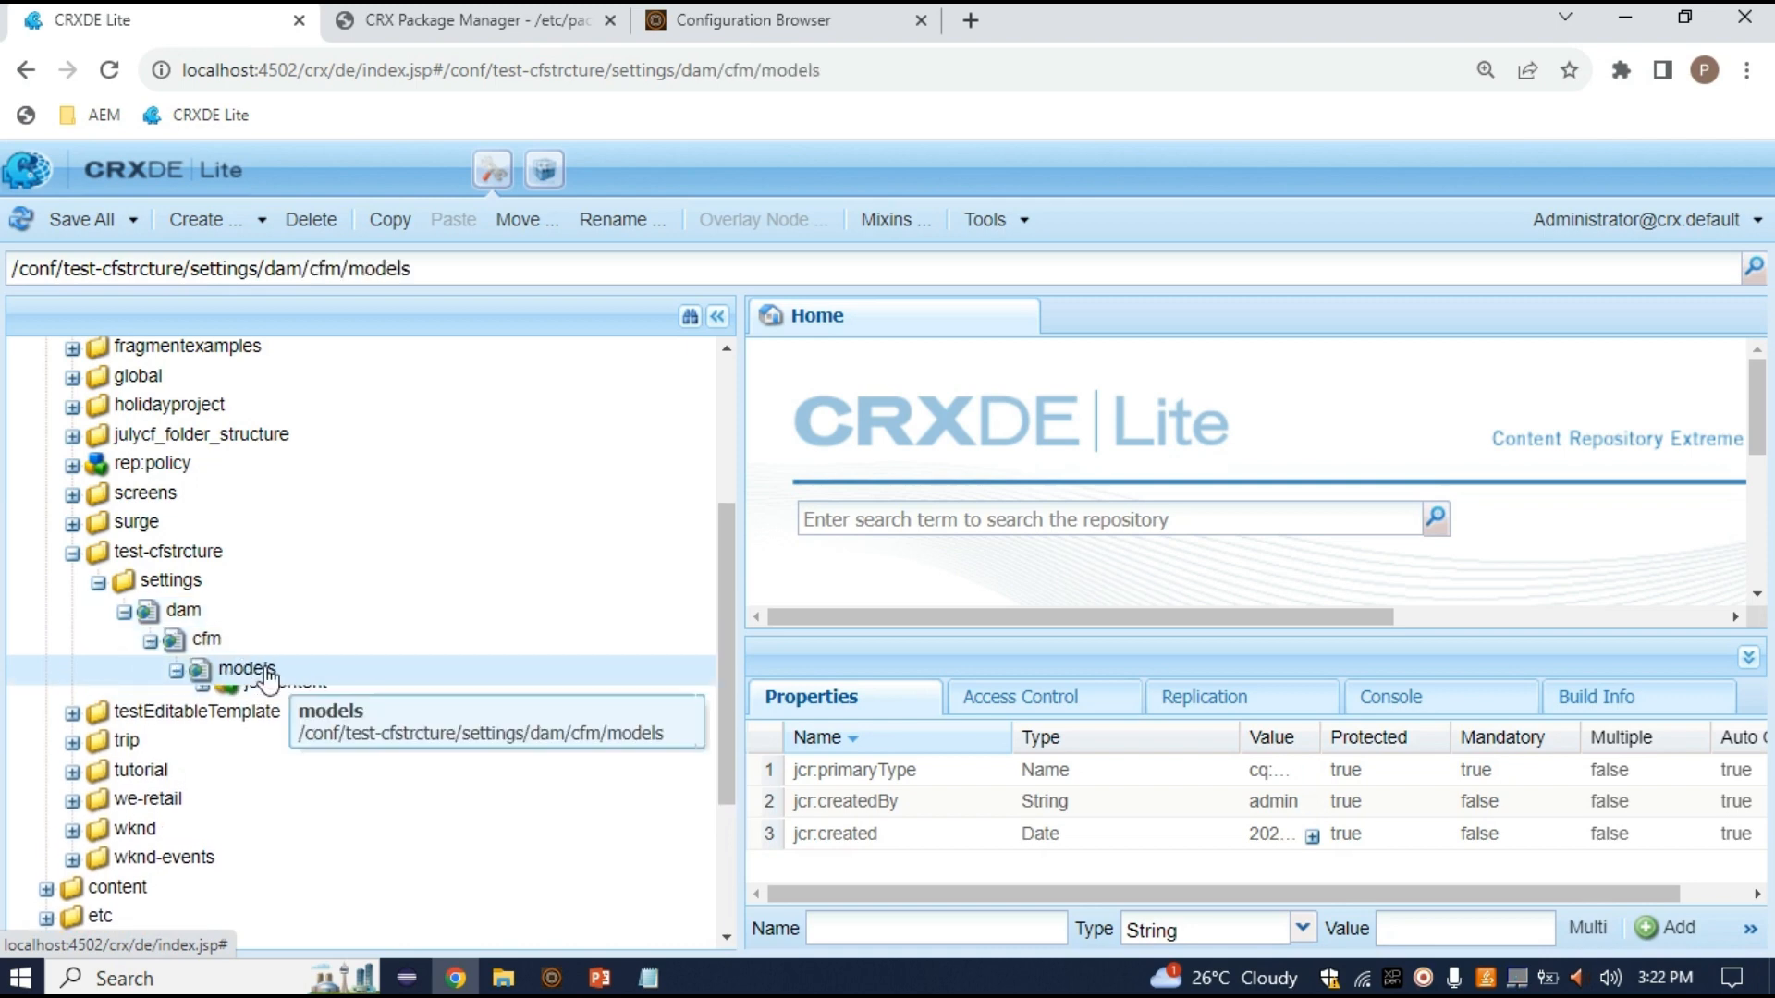
double_click(333, 714)
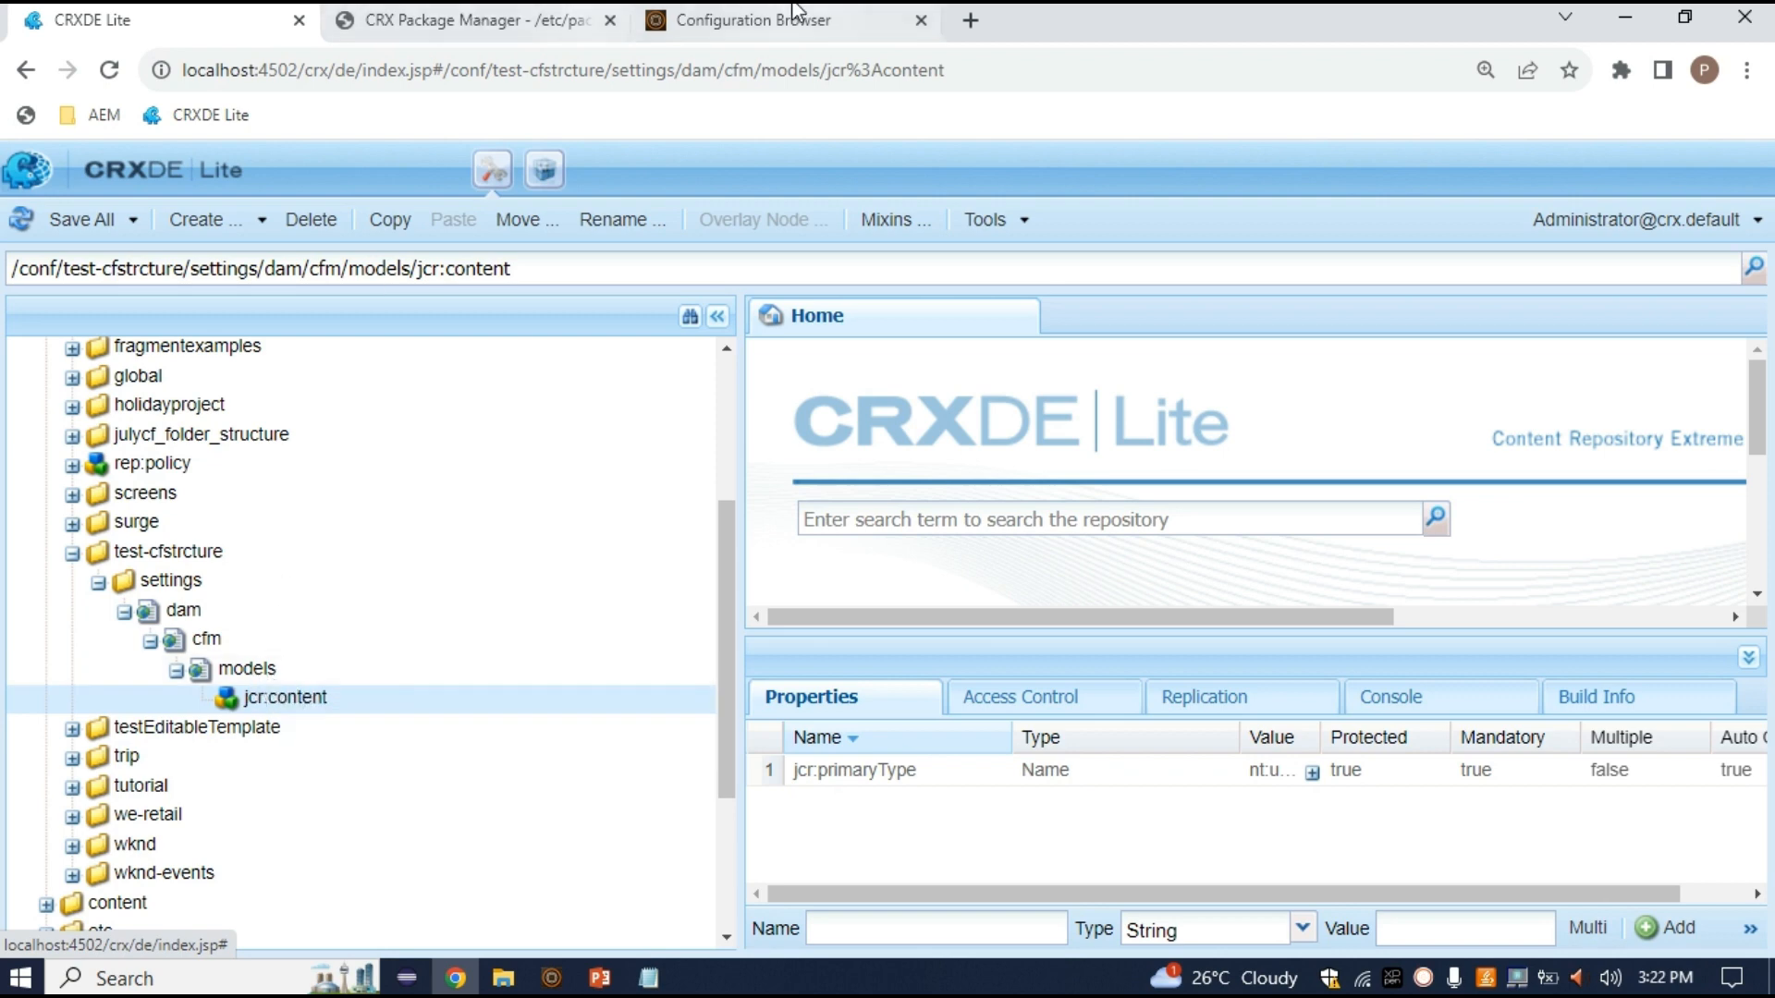
Switch to the Configuration Browser tab and bring up the AEM Tools panel
left_click(467, 16)
left_click(785, 12)
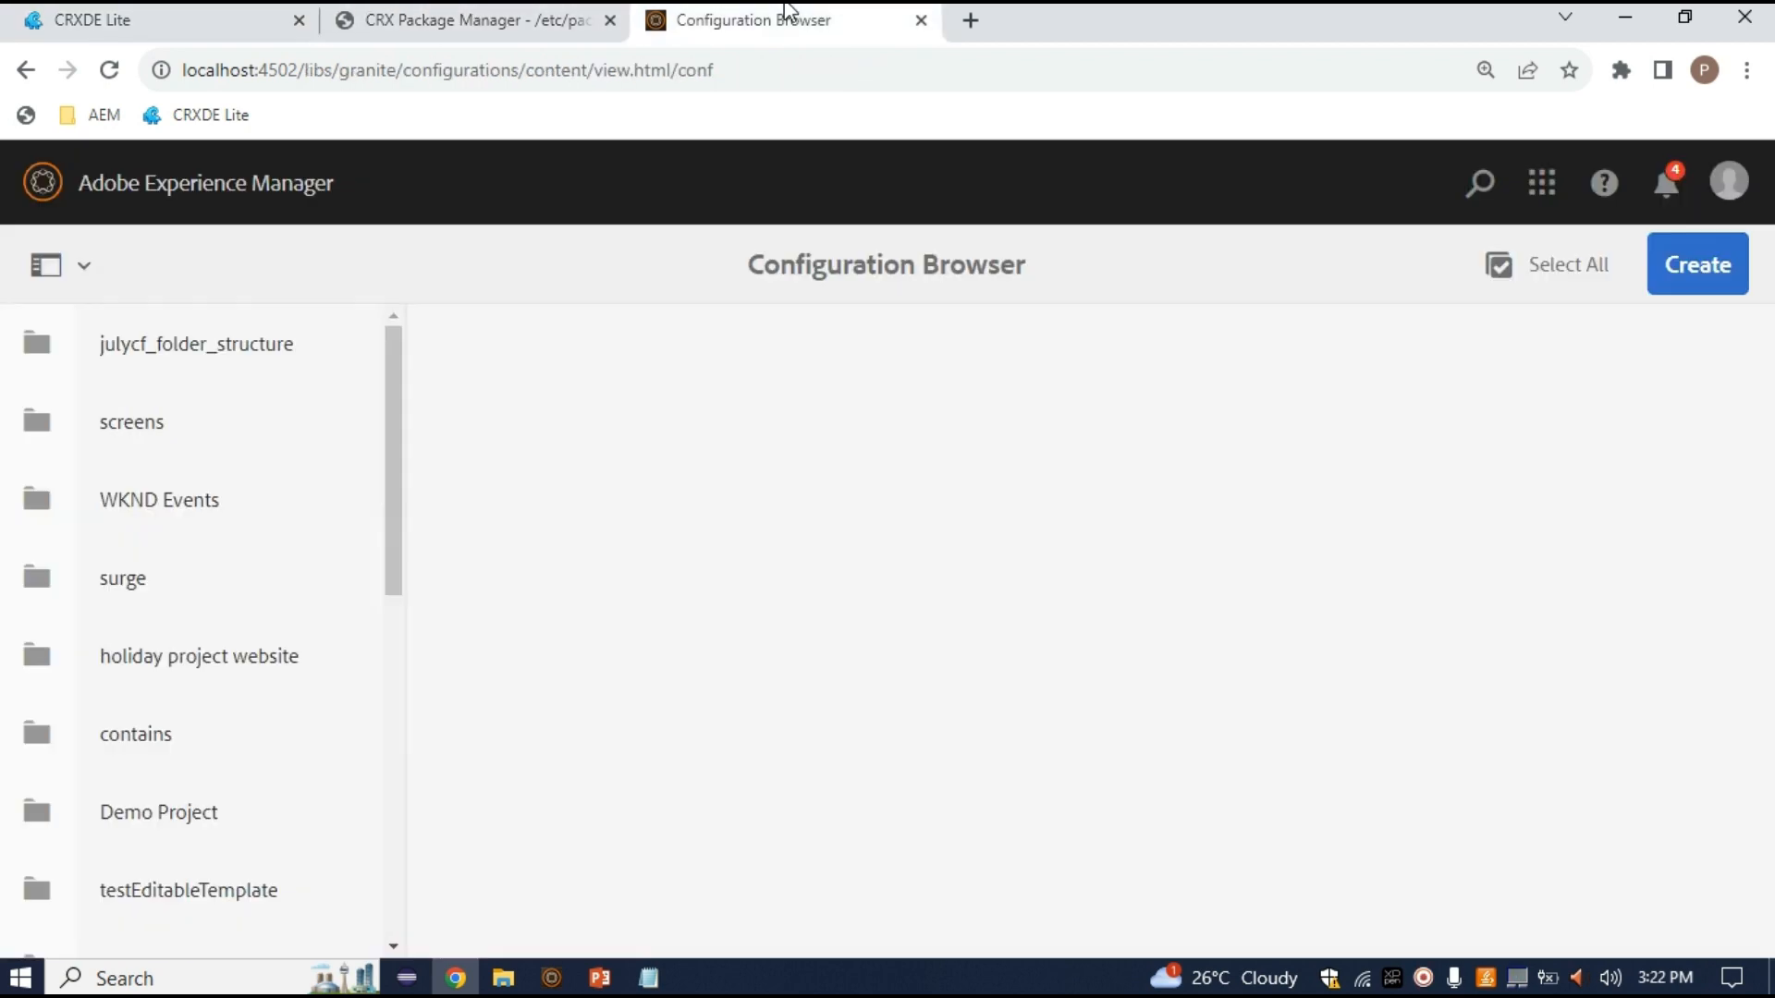
left_click(165, 198)
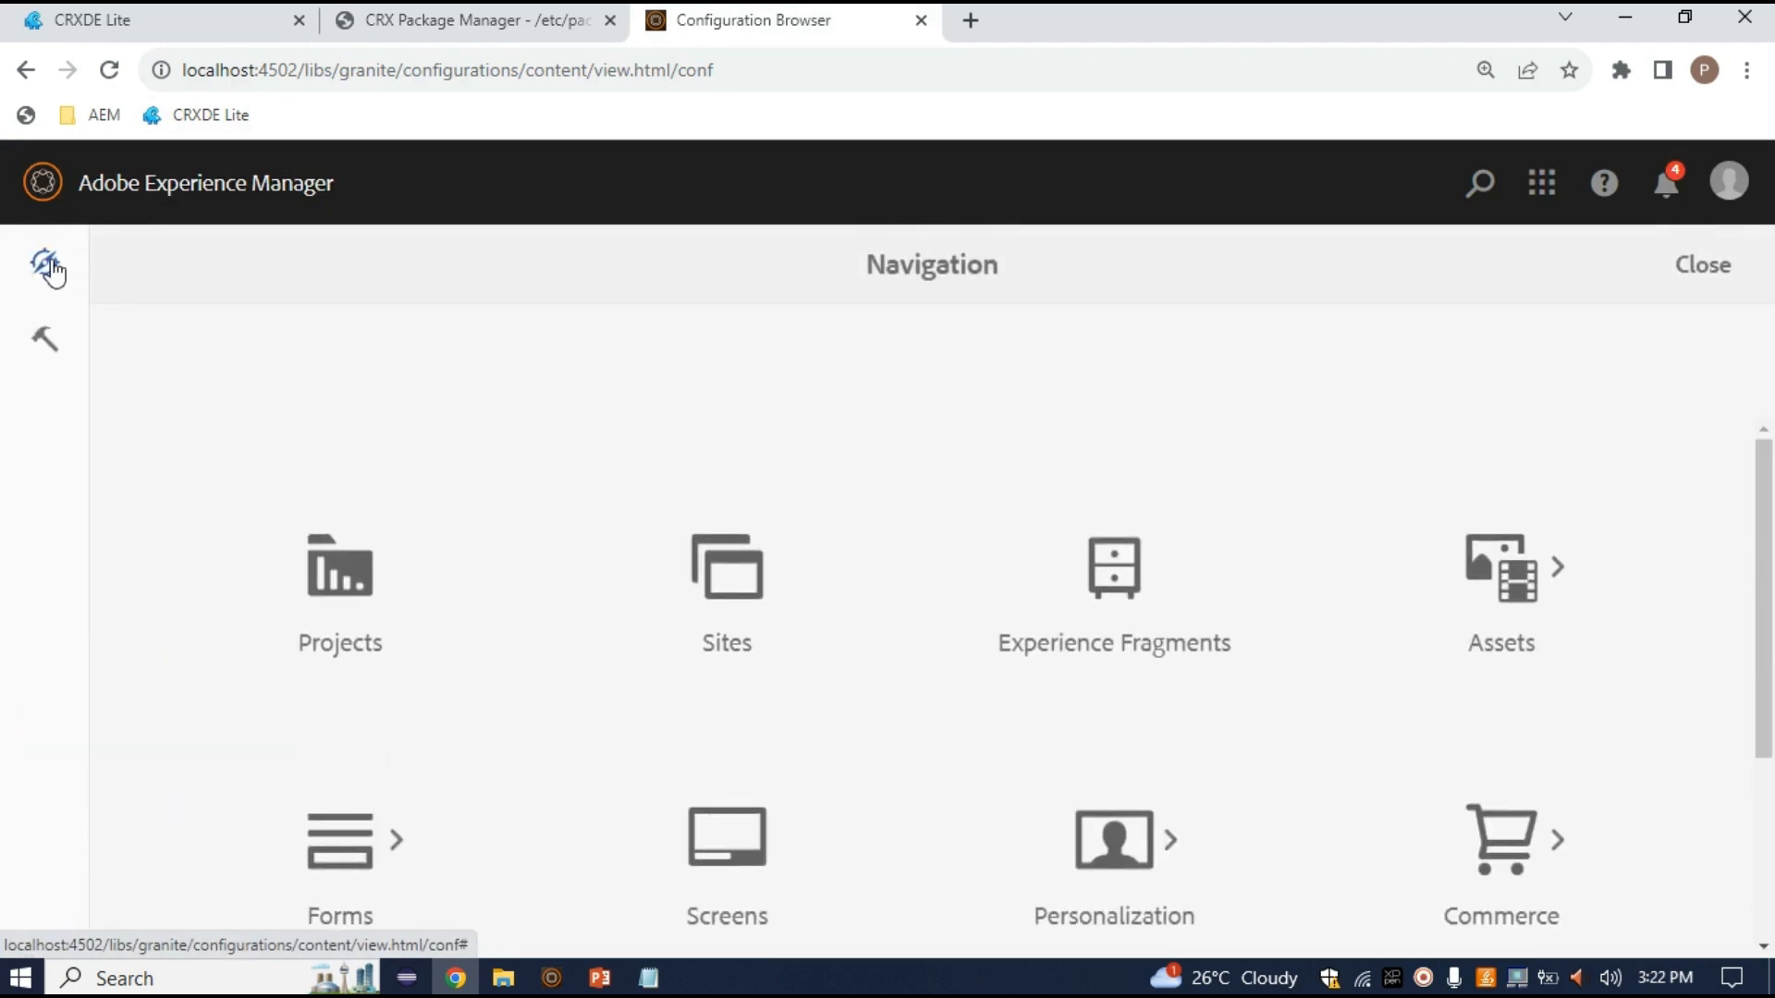
left_click(44, 348)
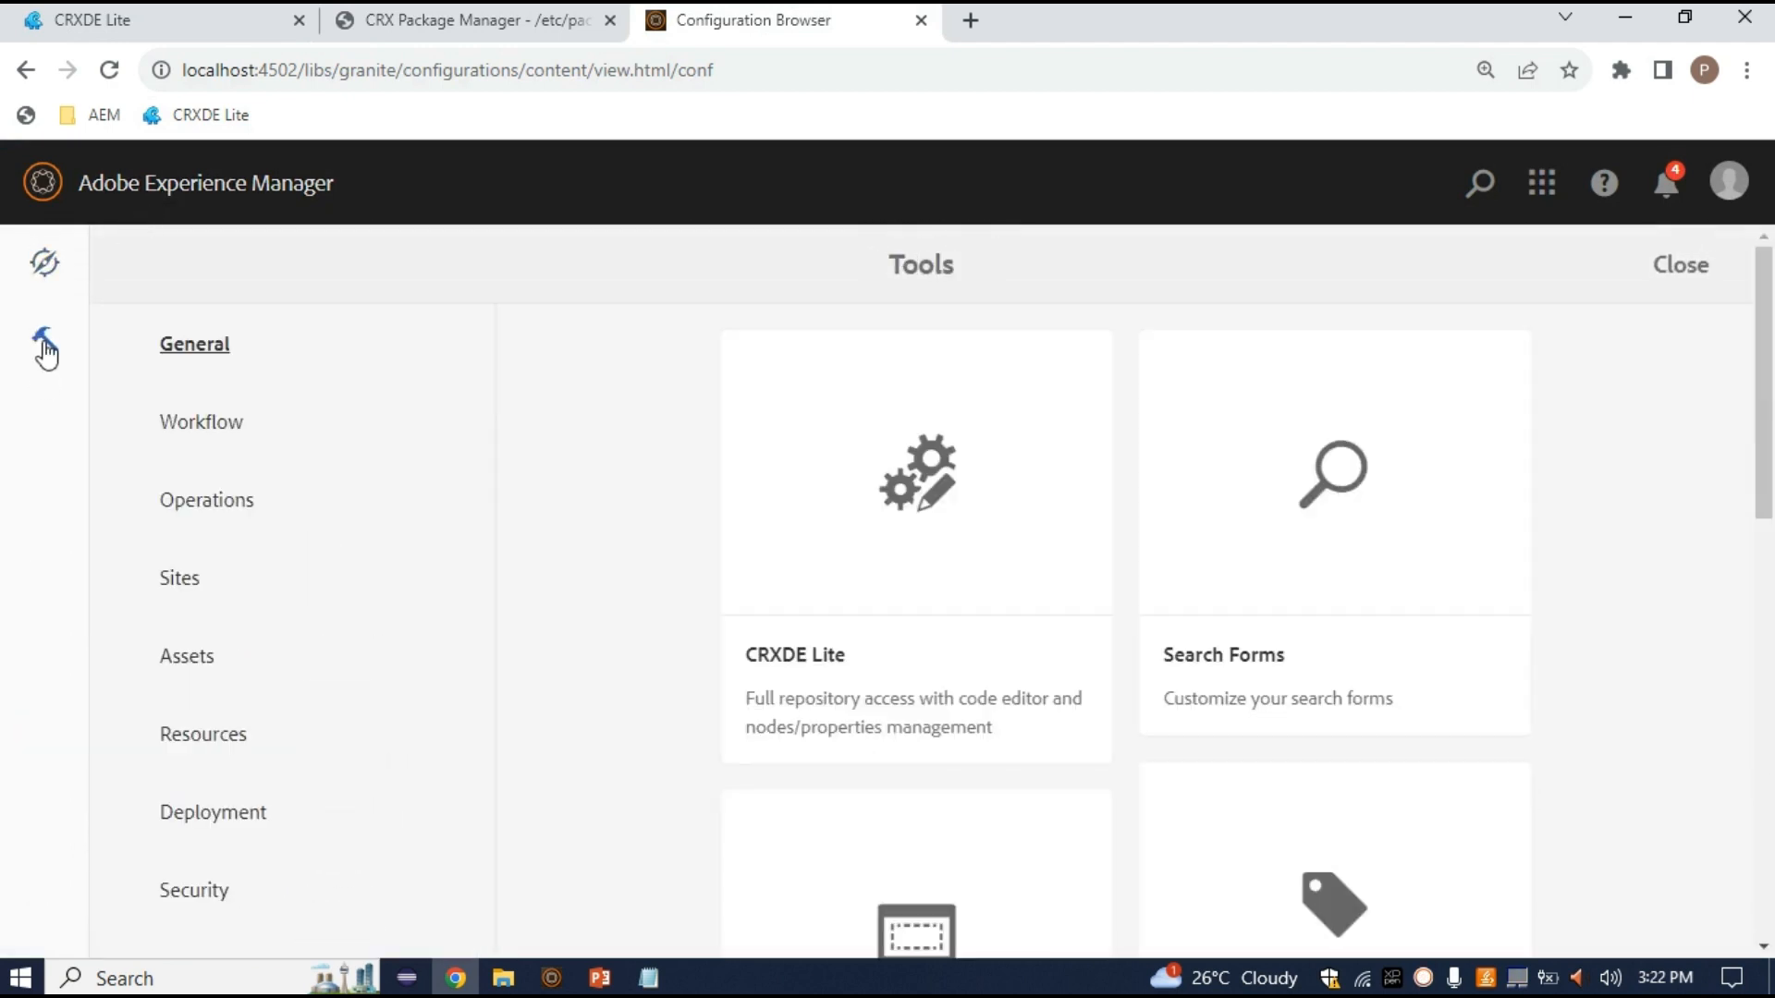
Go to Tools > Assets > Content Fragment Models and open the test-cfstrcture folder
left_click(242, 660)
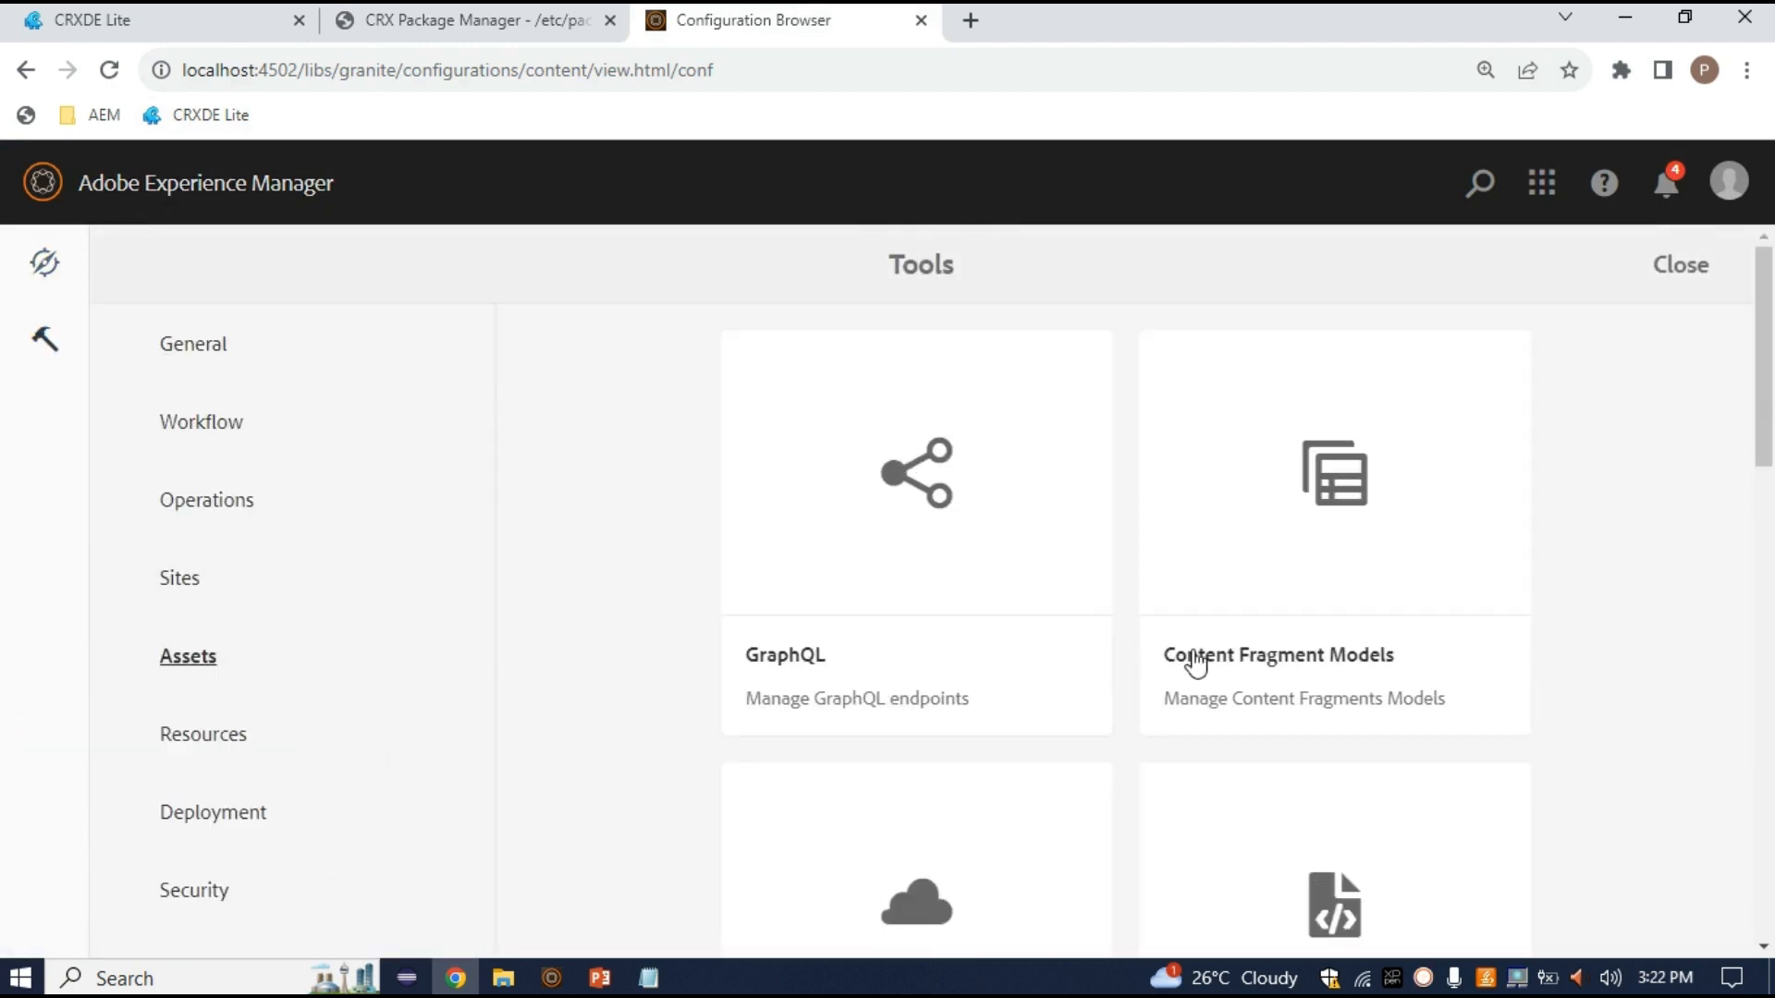
left_click(1365, 605)
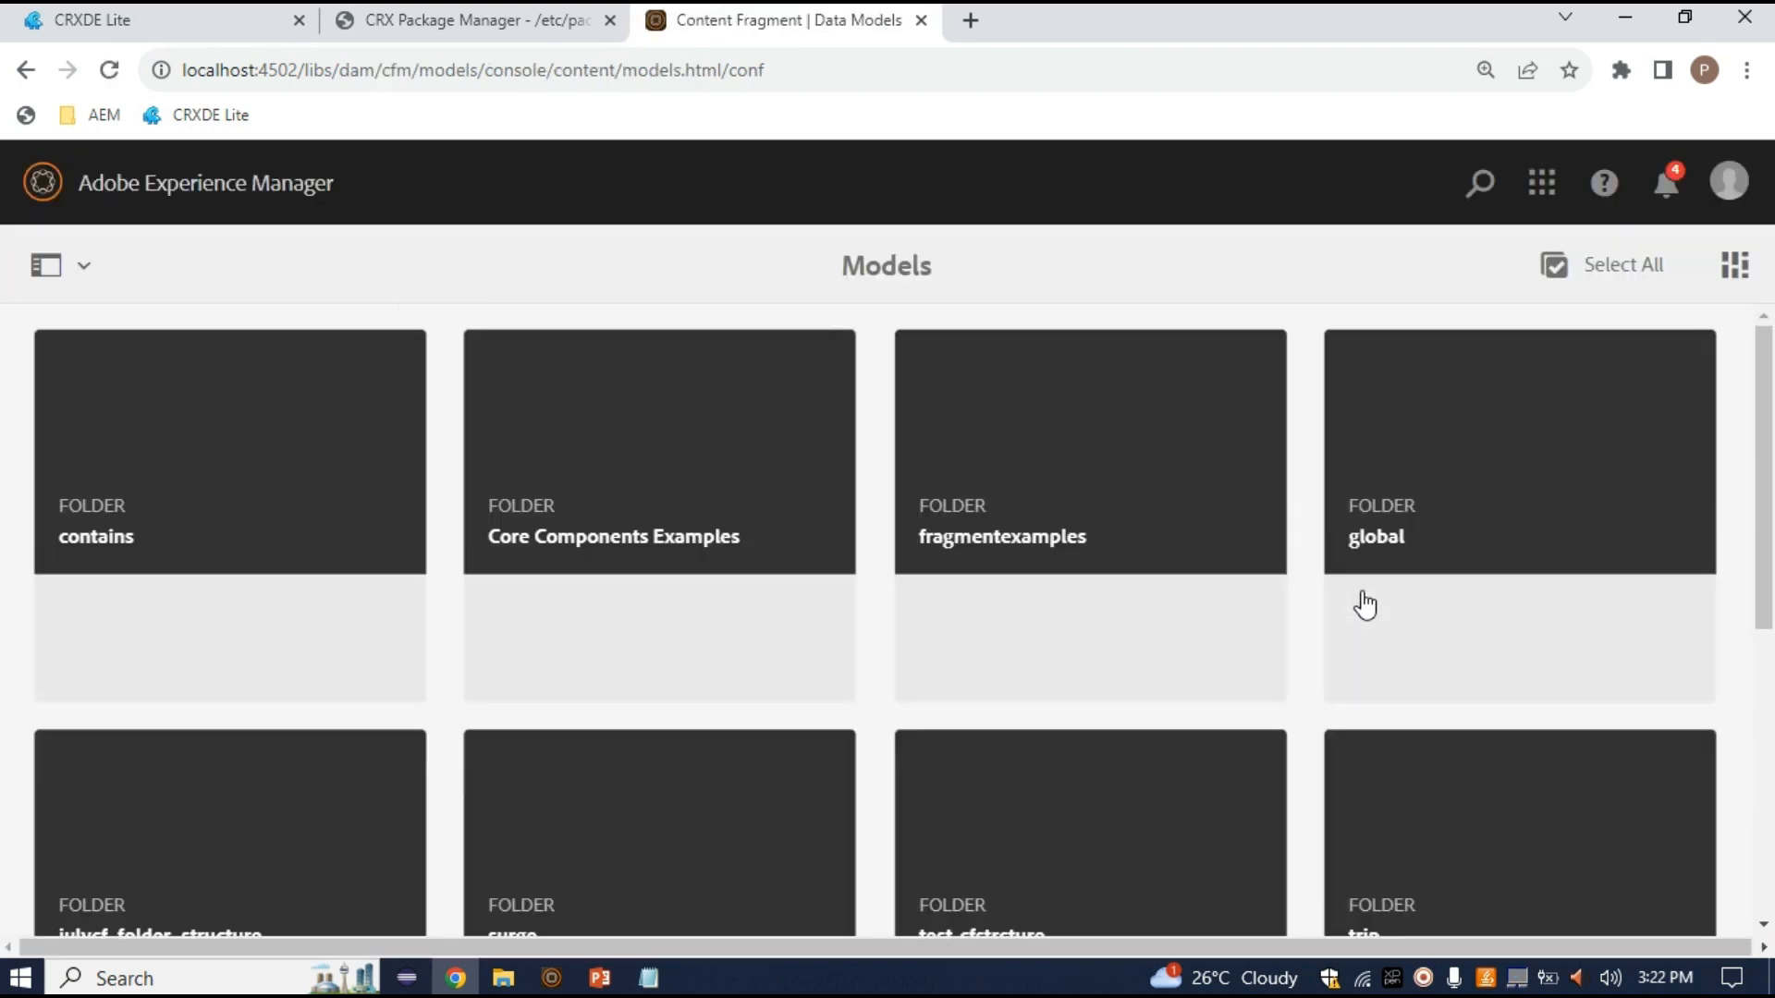
scroll(921, 758, "down", 4)
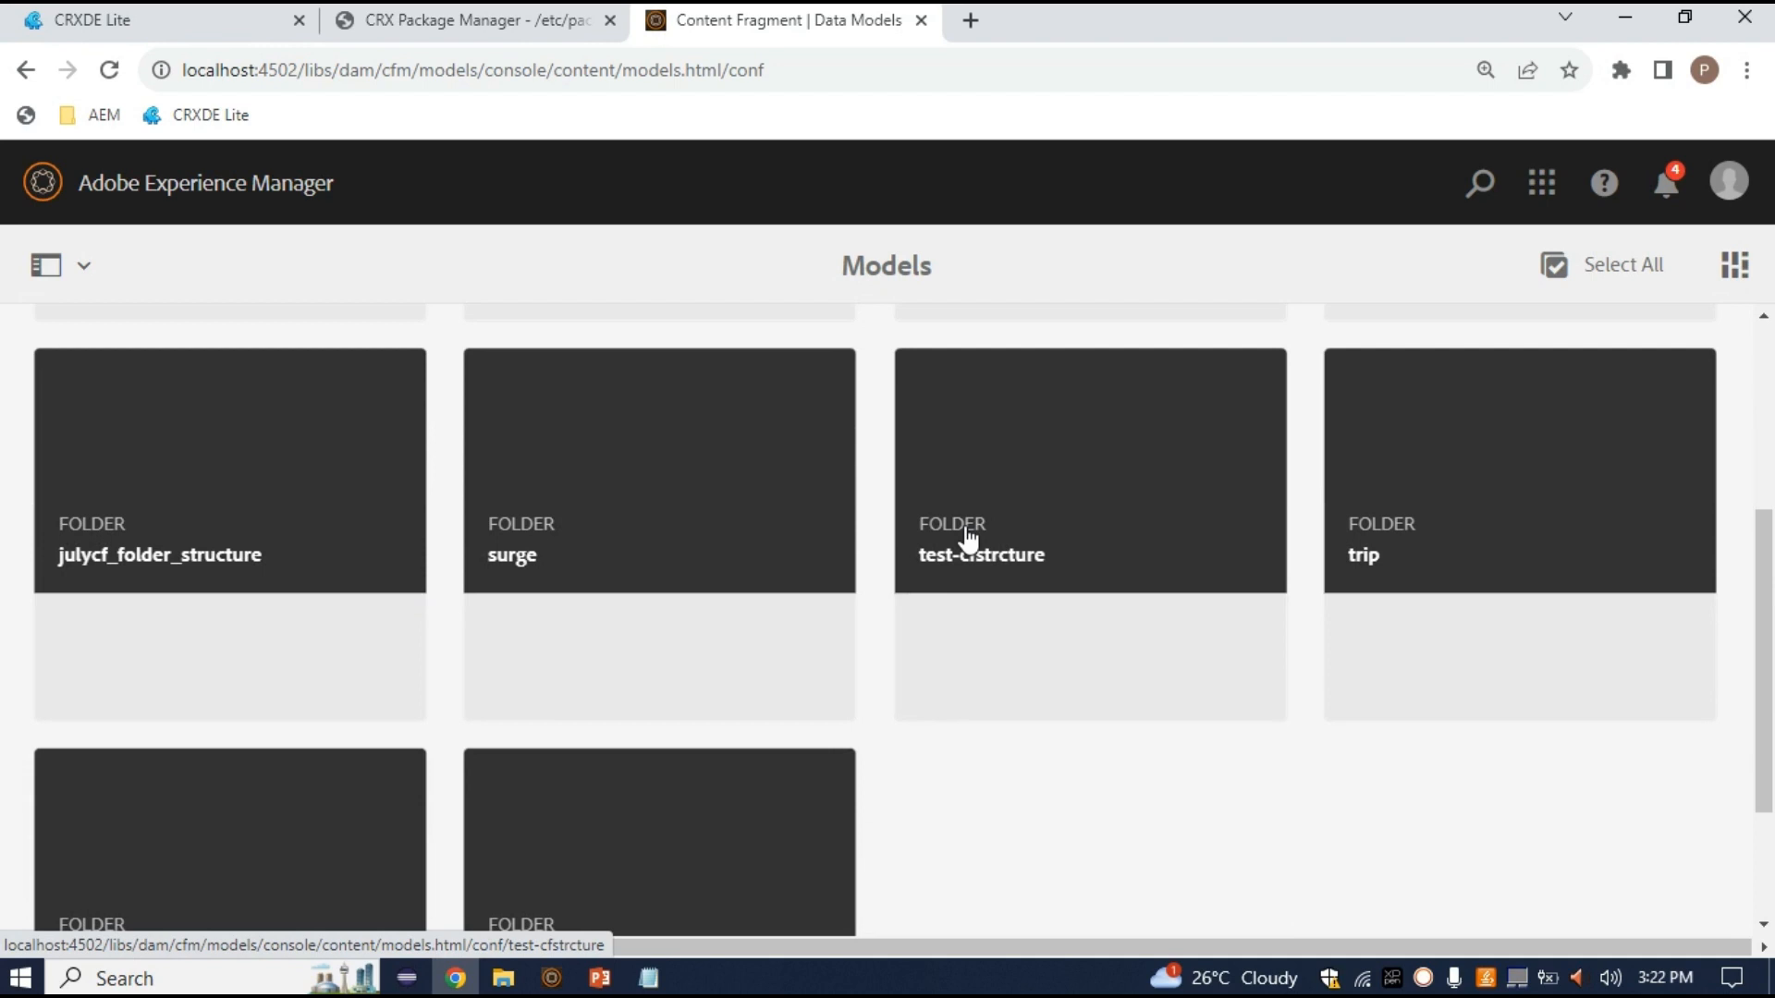
left_click(1098, 534)
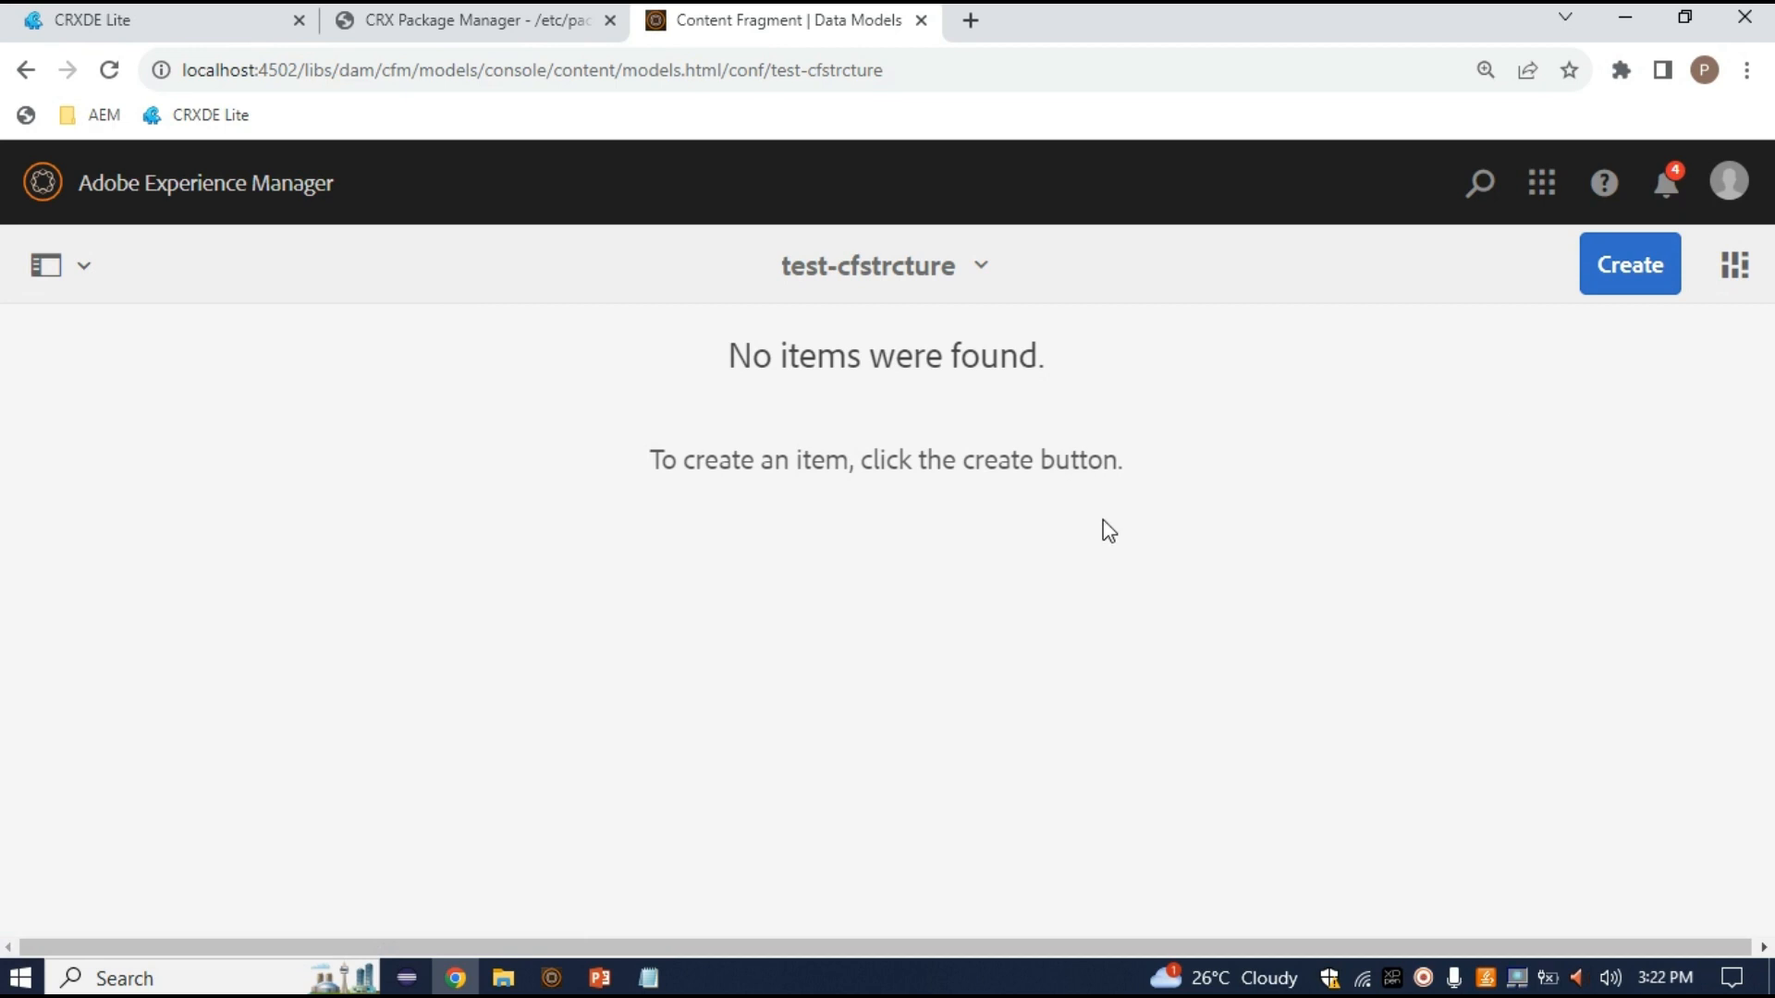
Create an enabled content fragment model titled 'test-cfm' and confirm the Success dialog with Done
left_click(1642, 289)
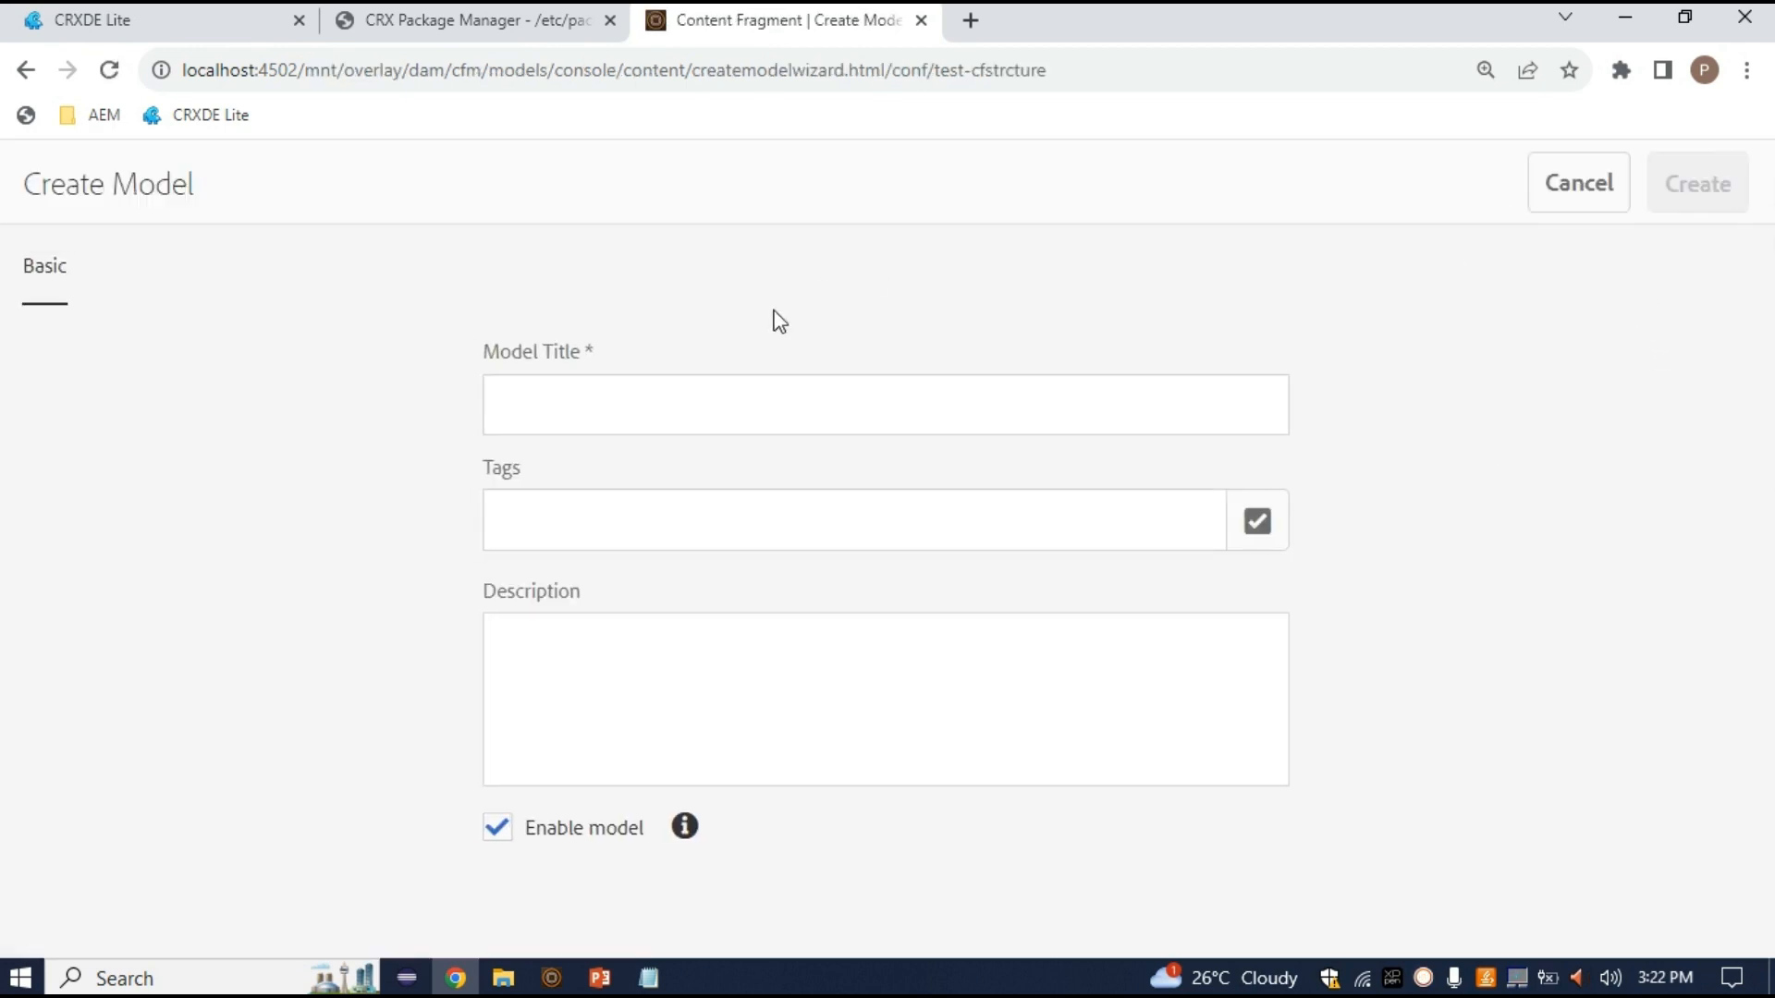
left_click(685, 419)
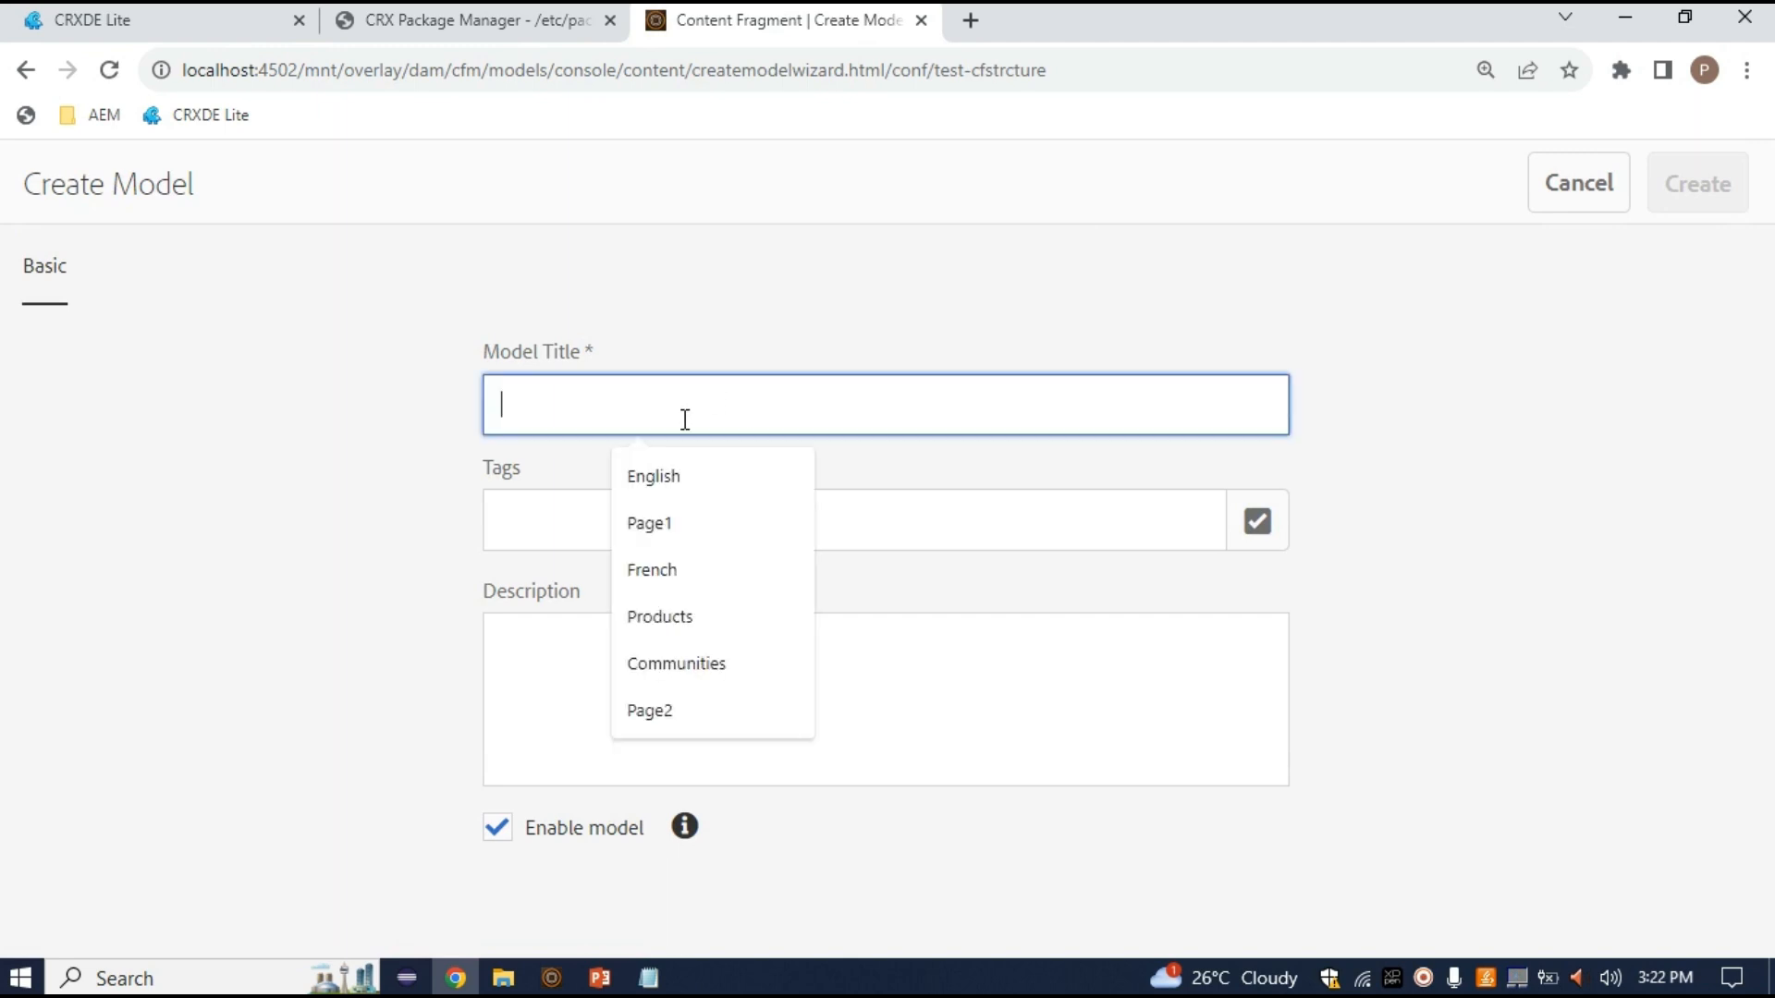
type("Test")
key("BackSpace")
key("BackSpace")
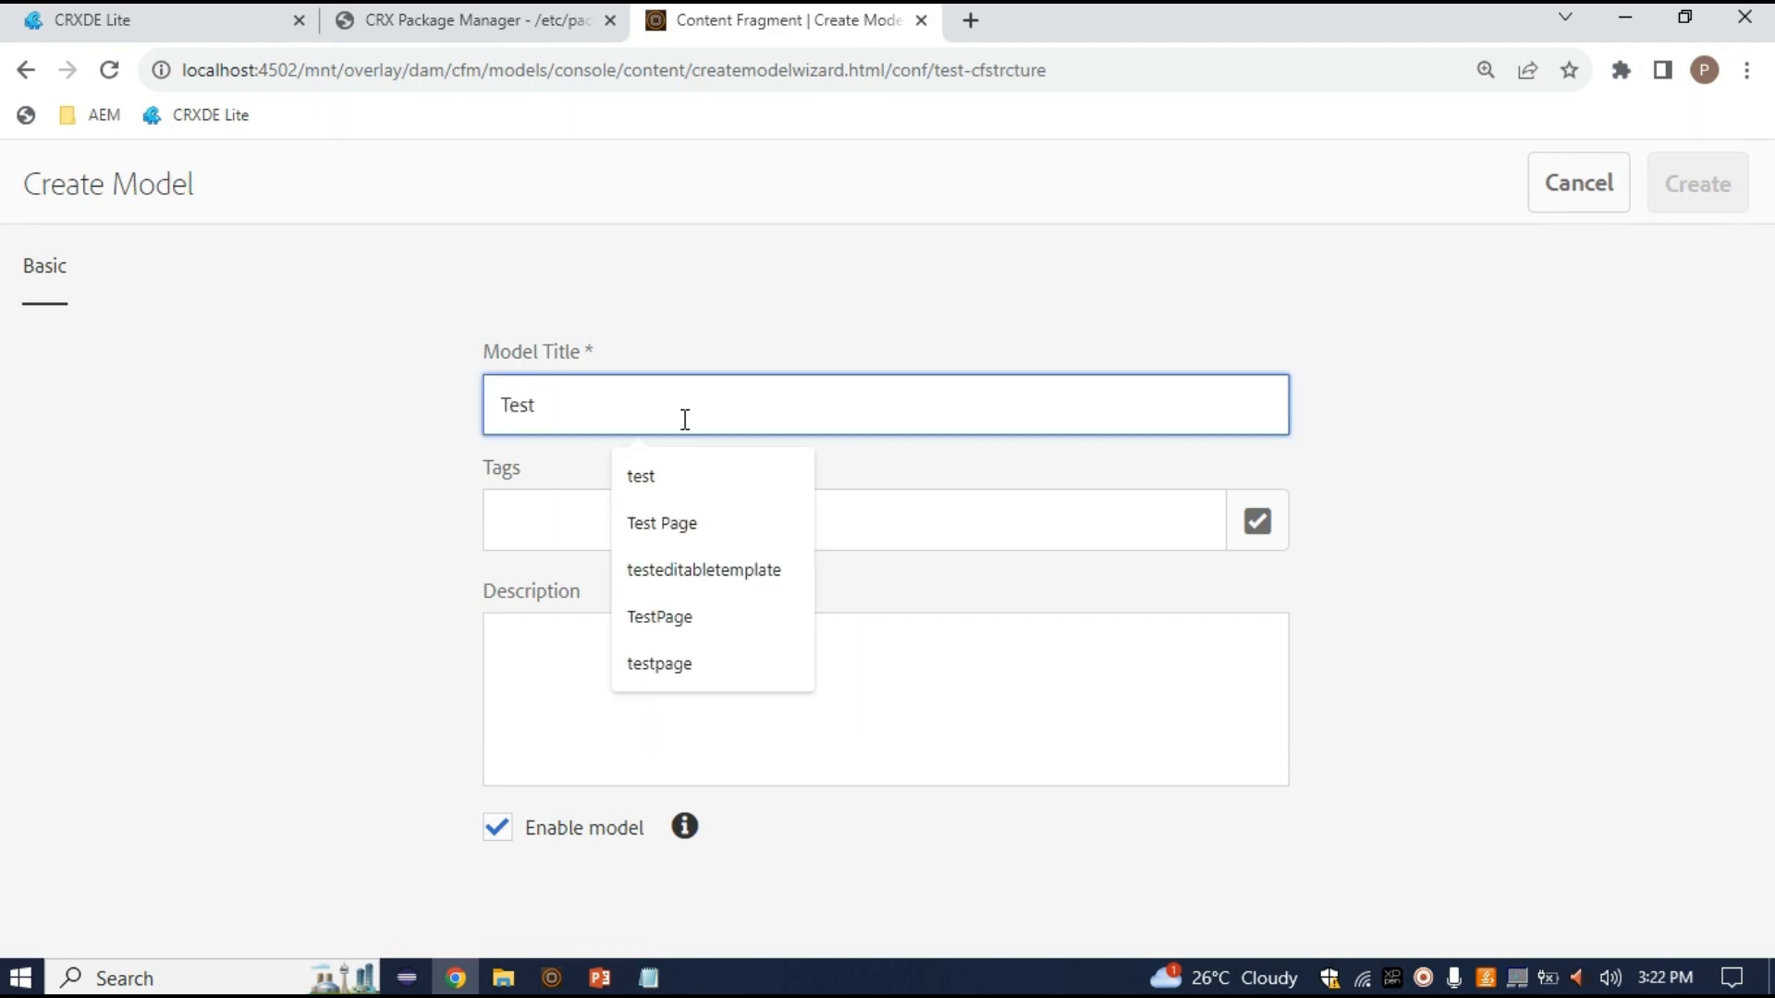
key("BackSpace")
key("BackSpace")
key("BackSpace")
type("test-c")
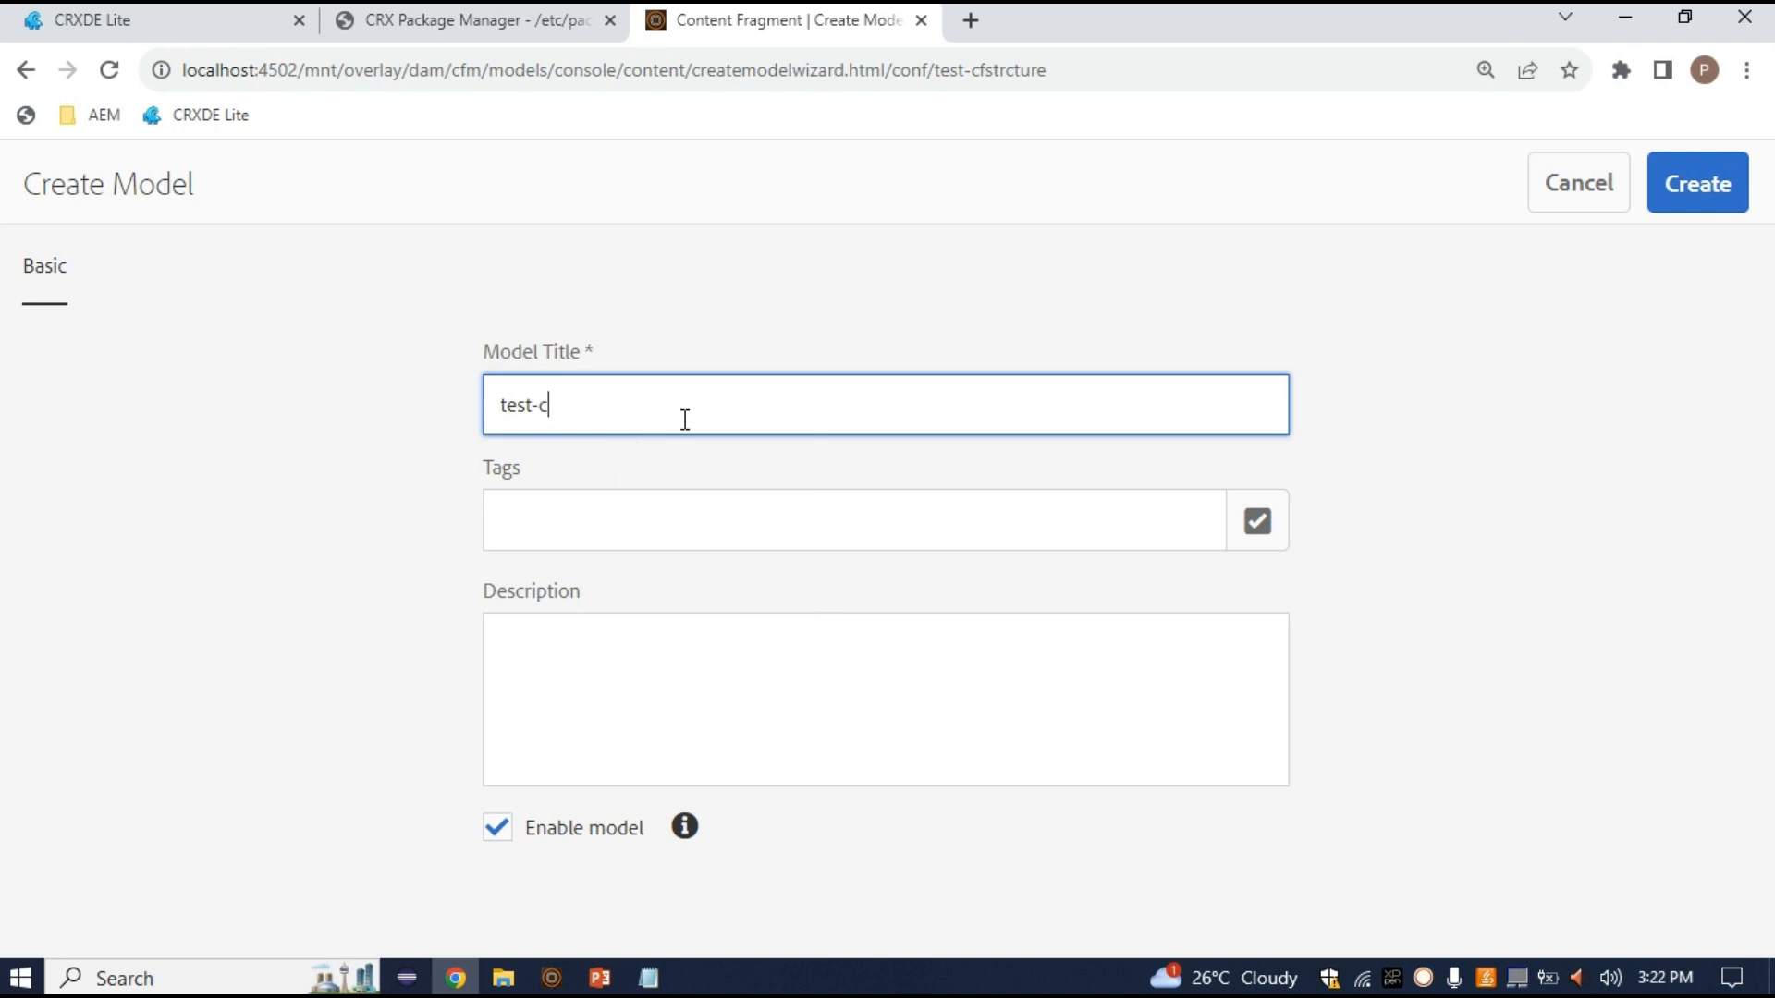
type("fm")
left_click(730, 624)
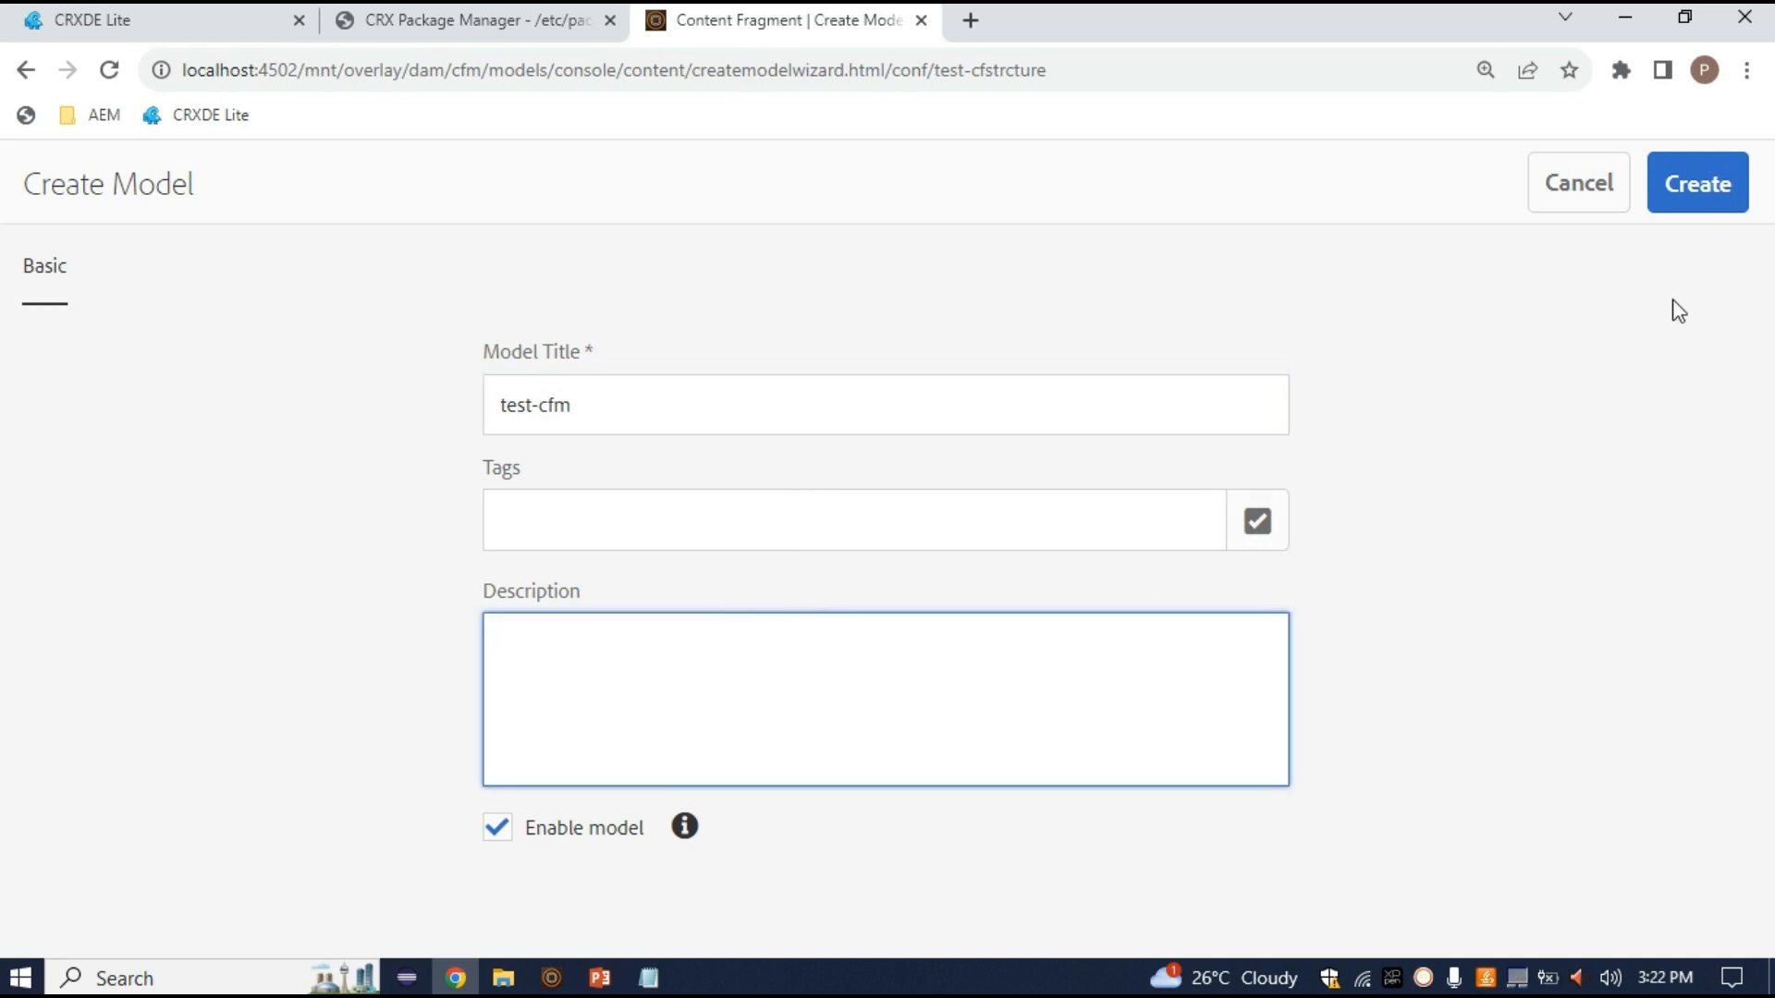
left_click(498, 832)
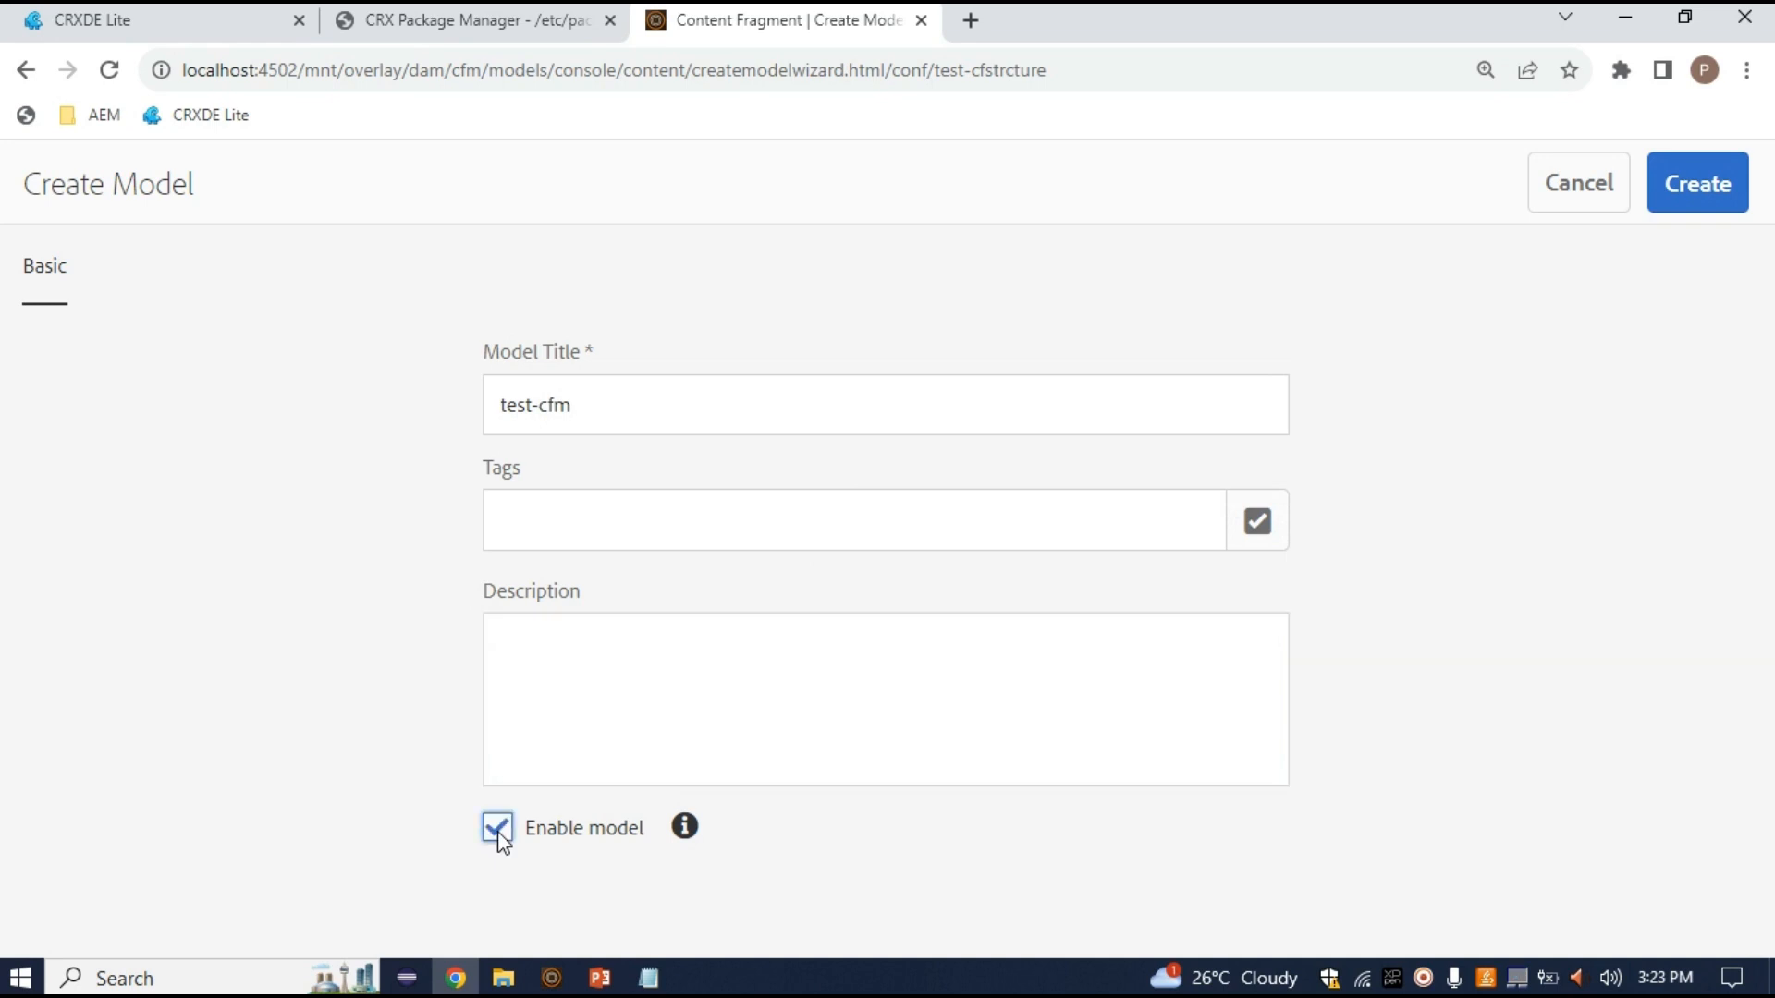
left_click(1690, 197)
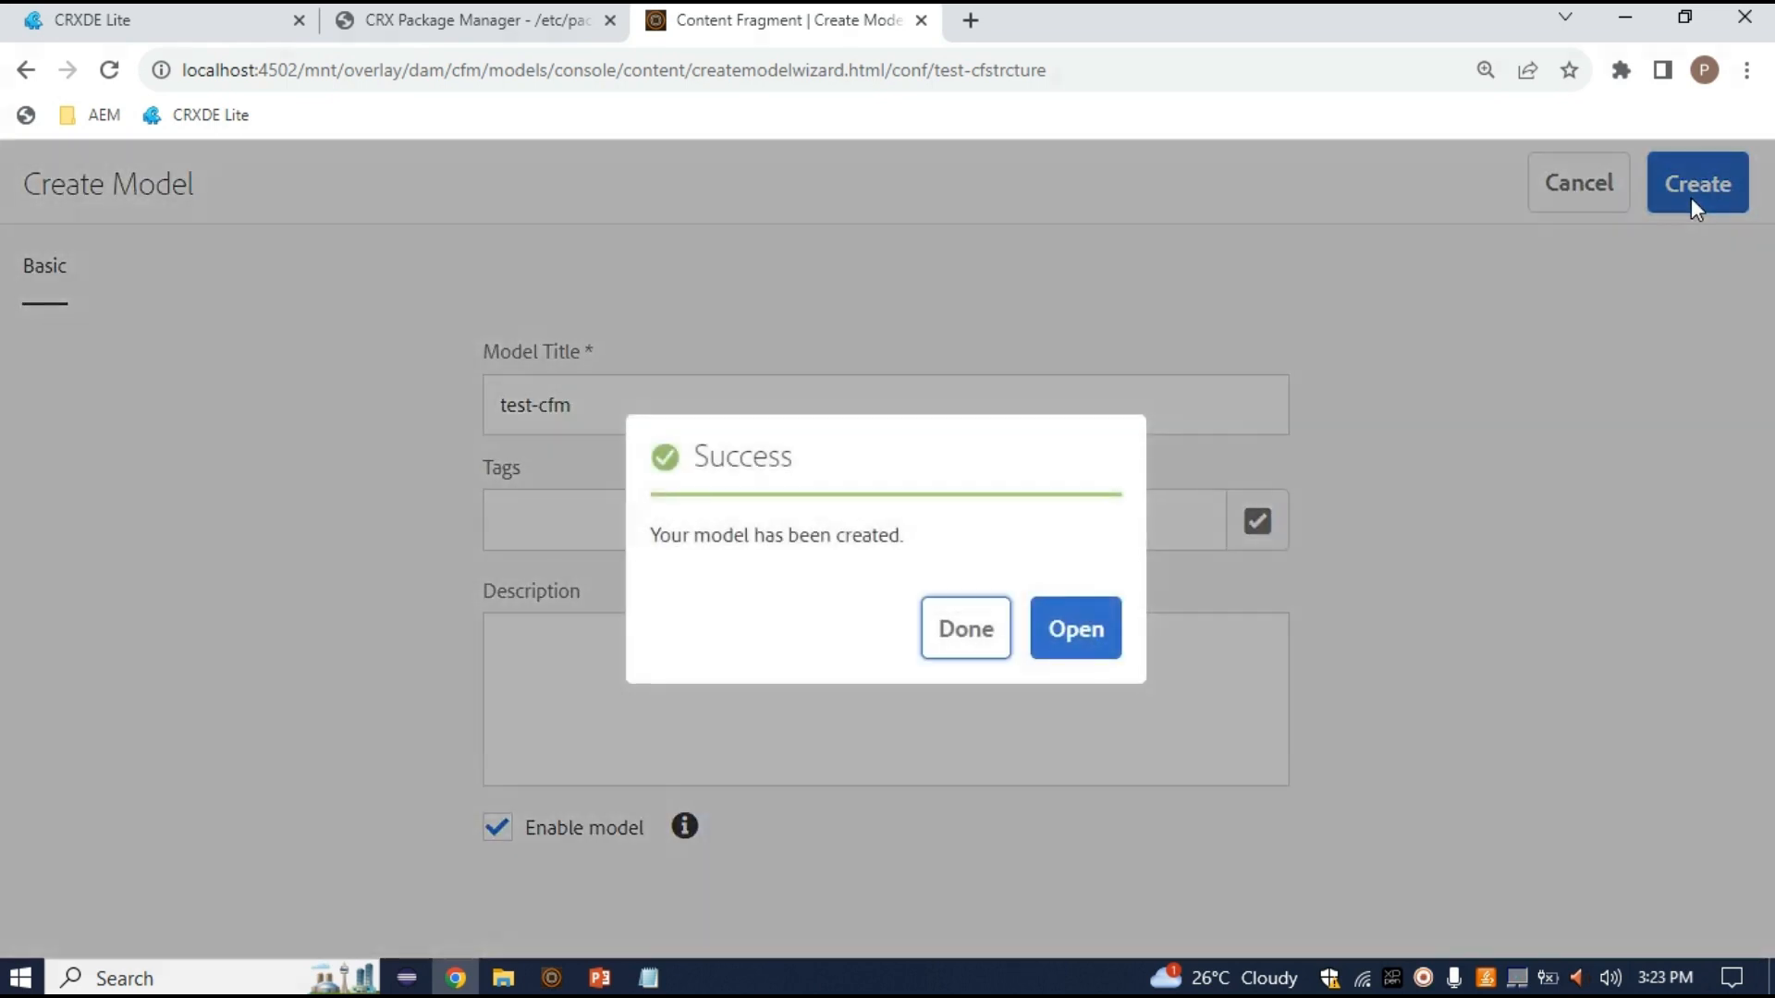
left_click(963, 626)
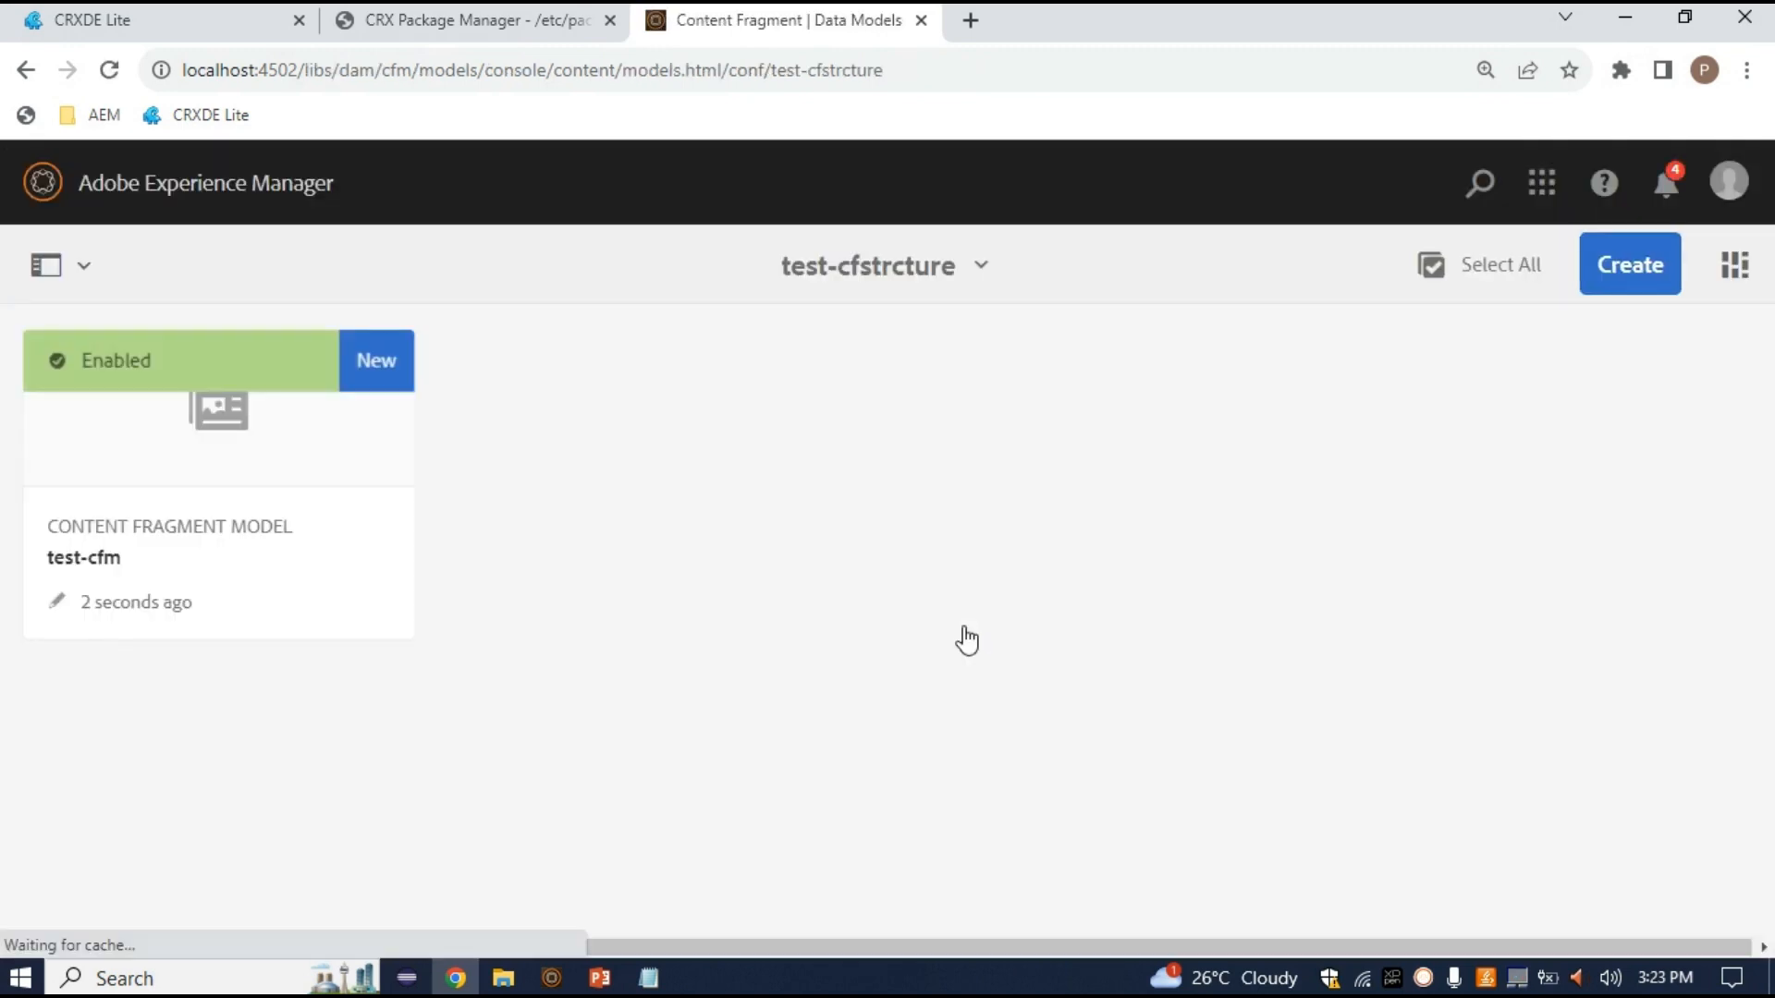
mouse_move(158, 503)
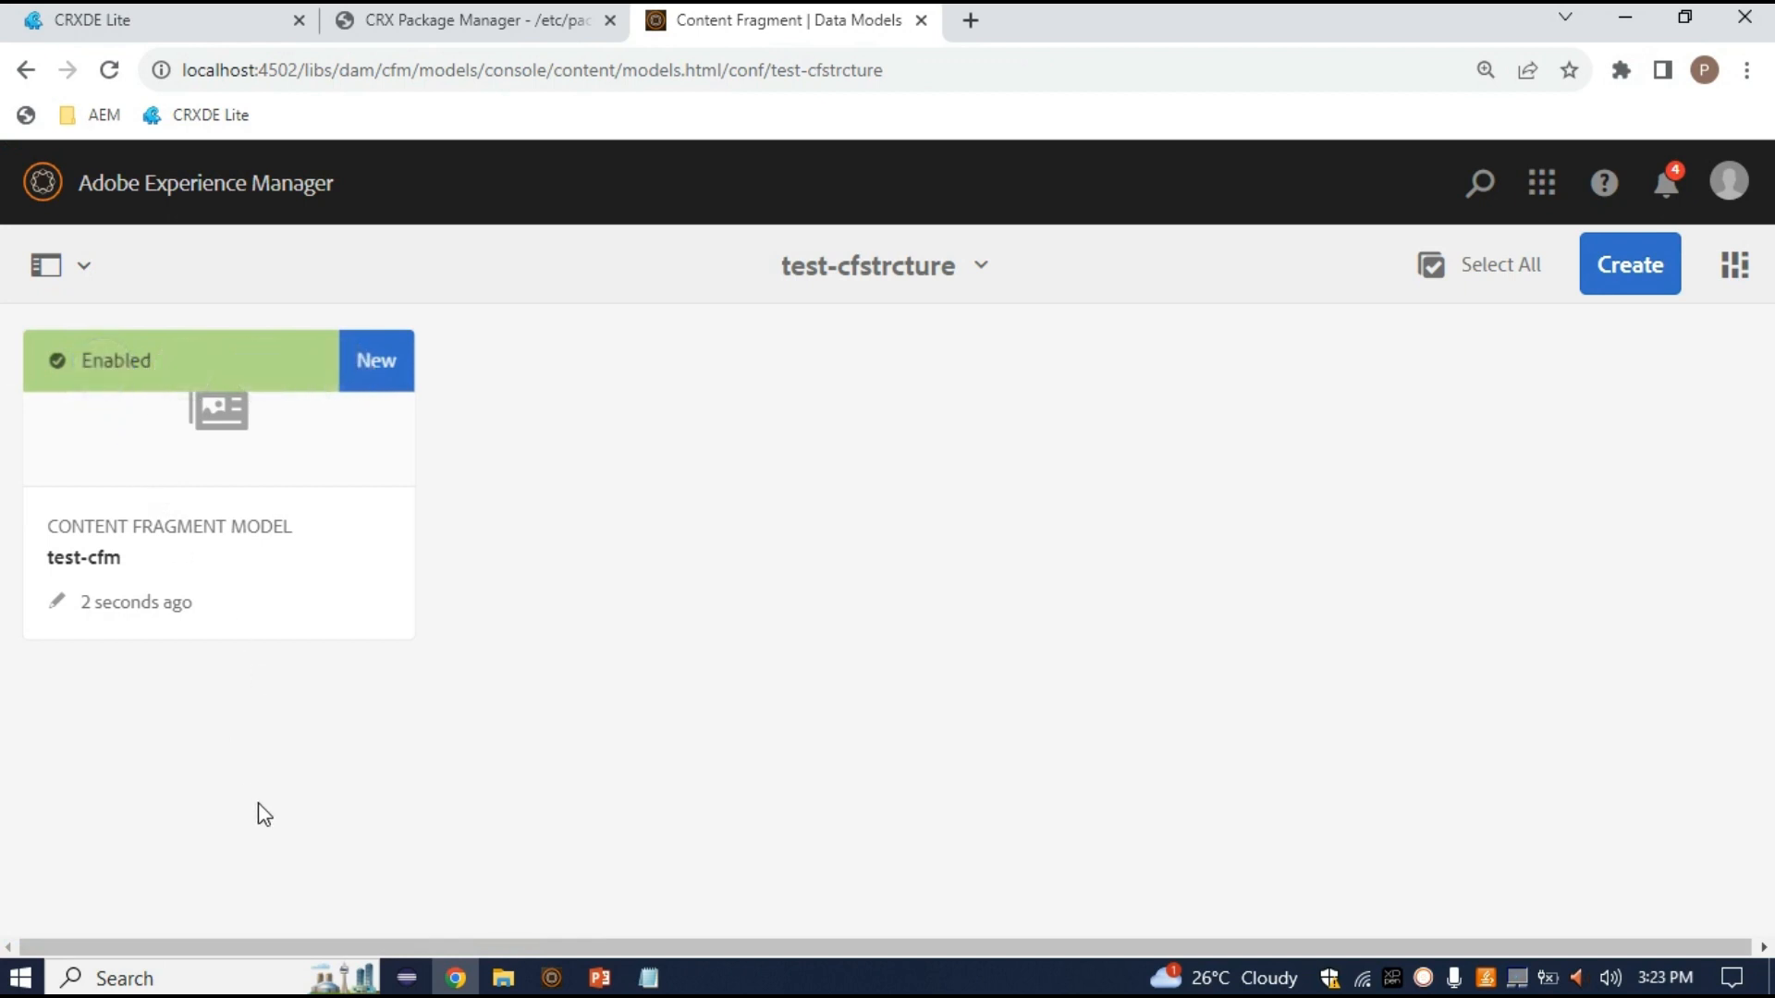
mouse_move(369, 436)
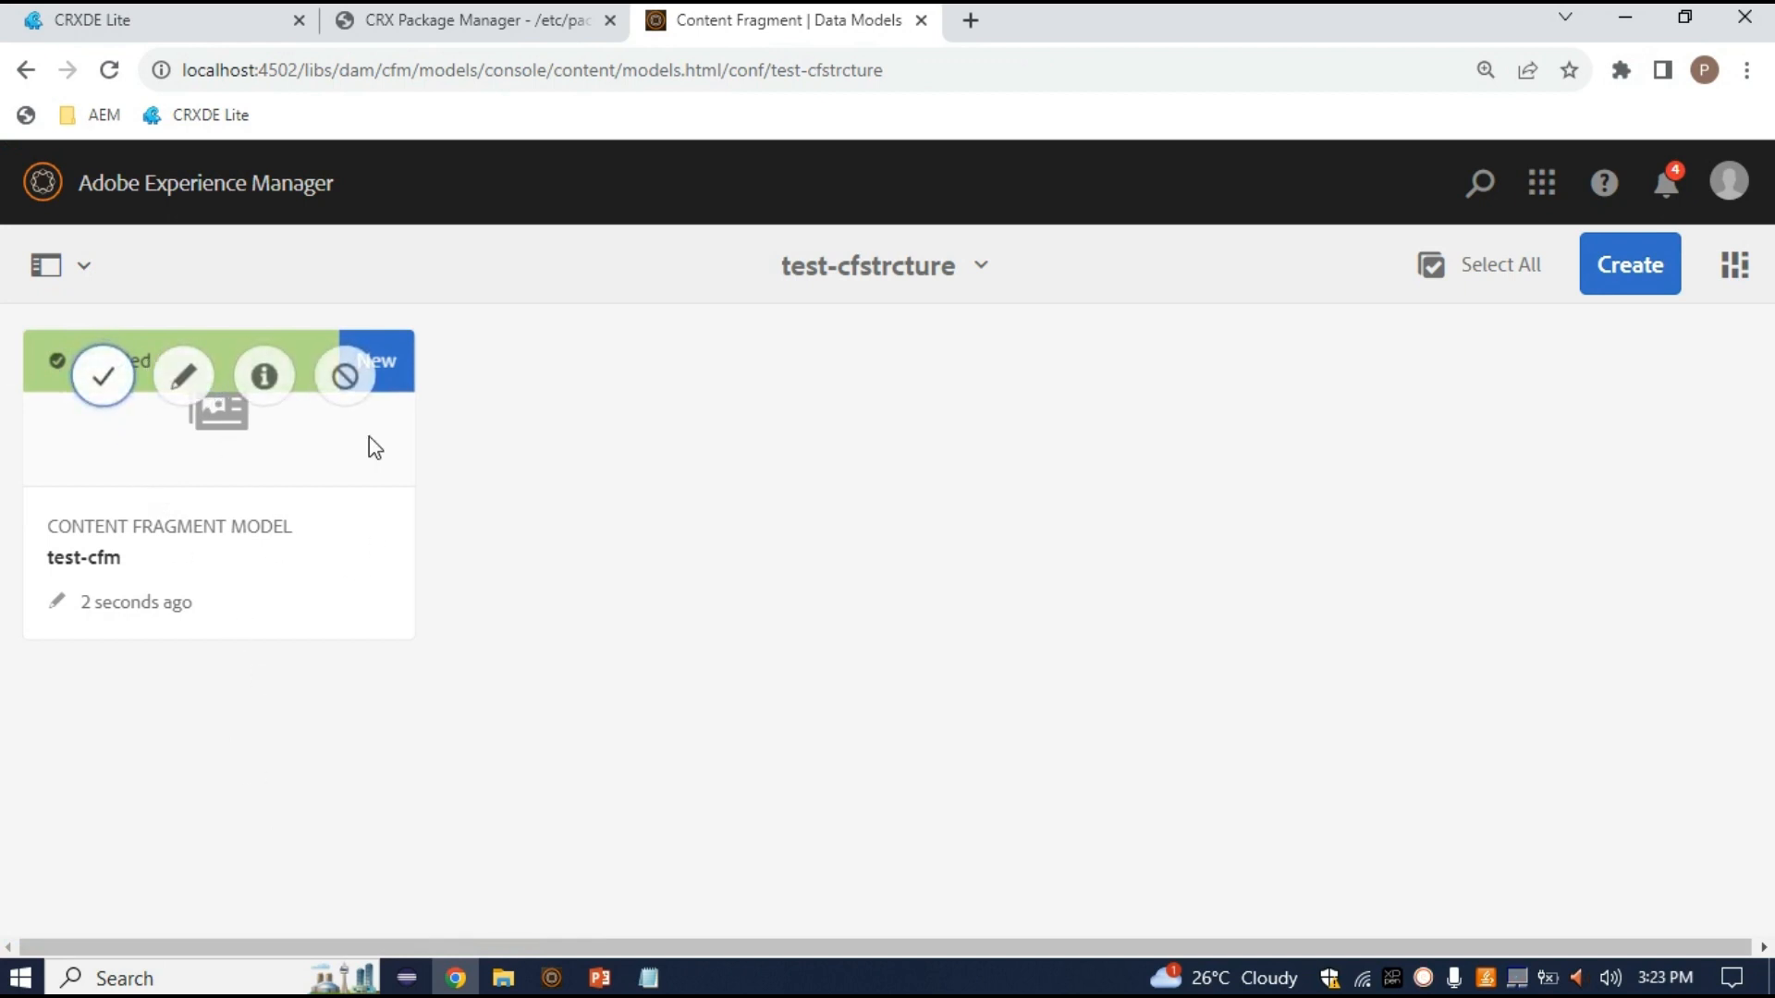
Refresh the models node in CRXDE Lite and inspect the new test-cfm node's properties
left_click(141, 9)
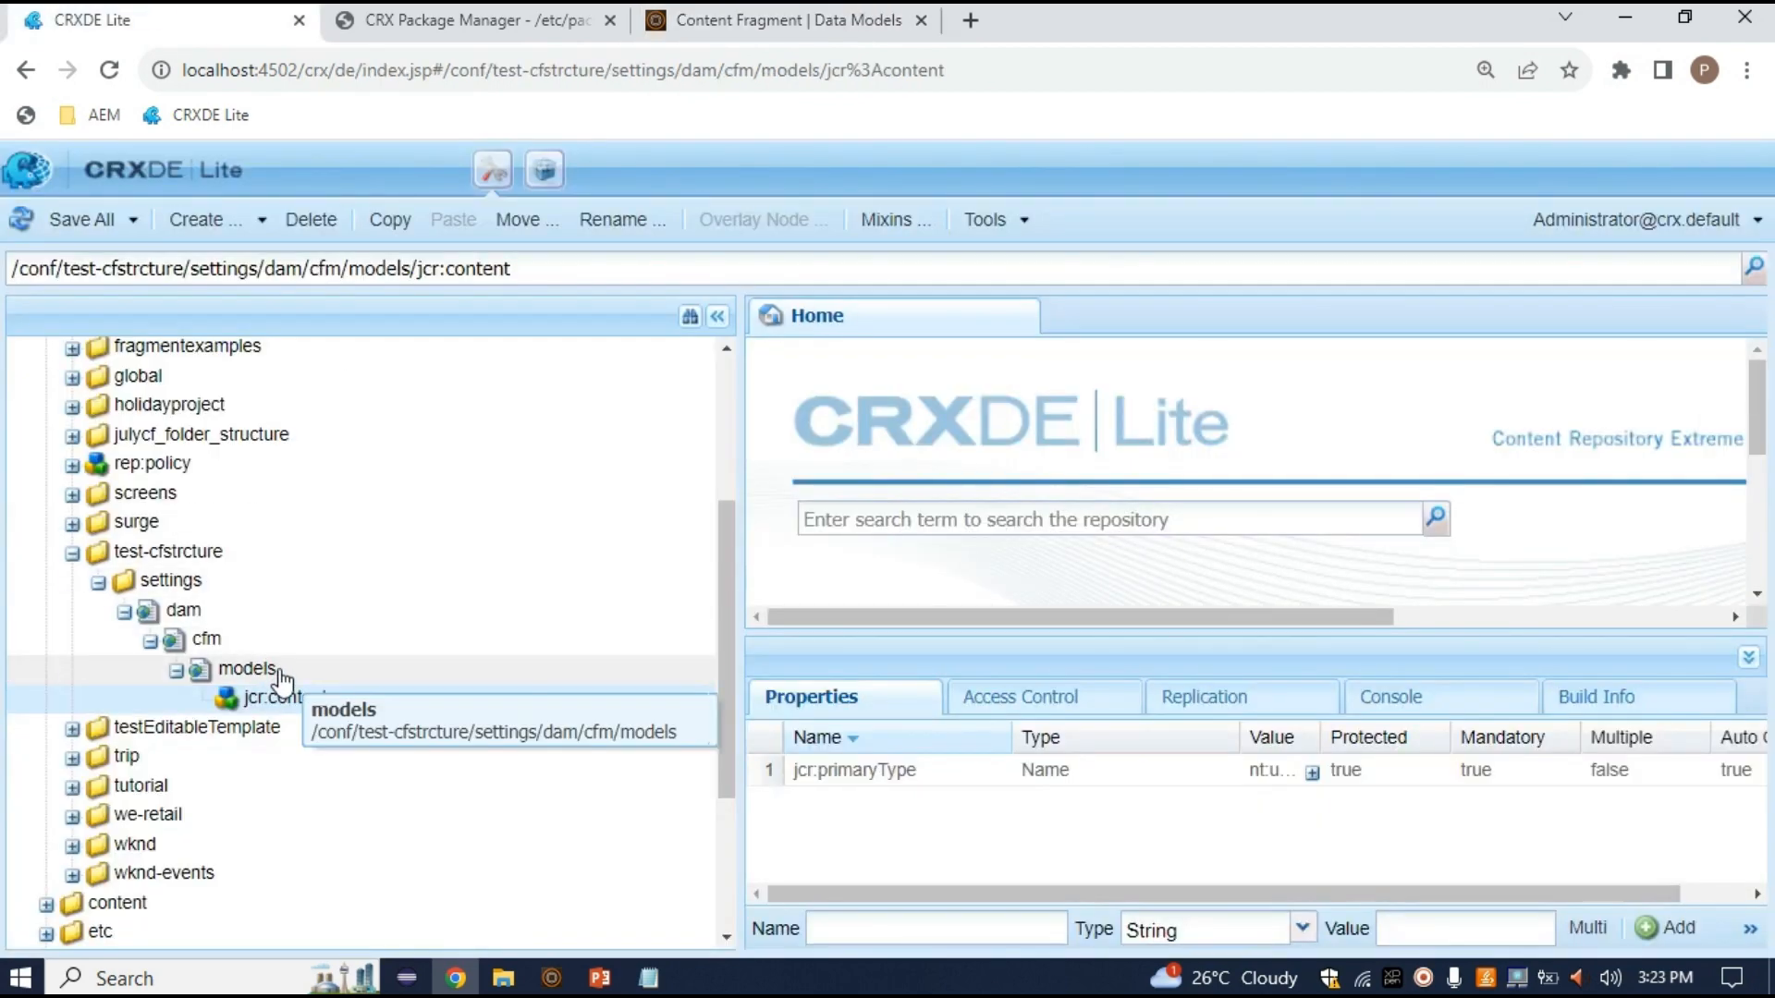
right_click(303, 700)
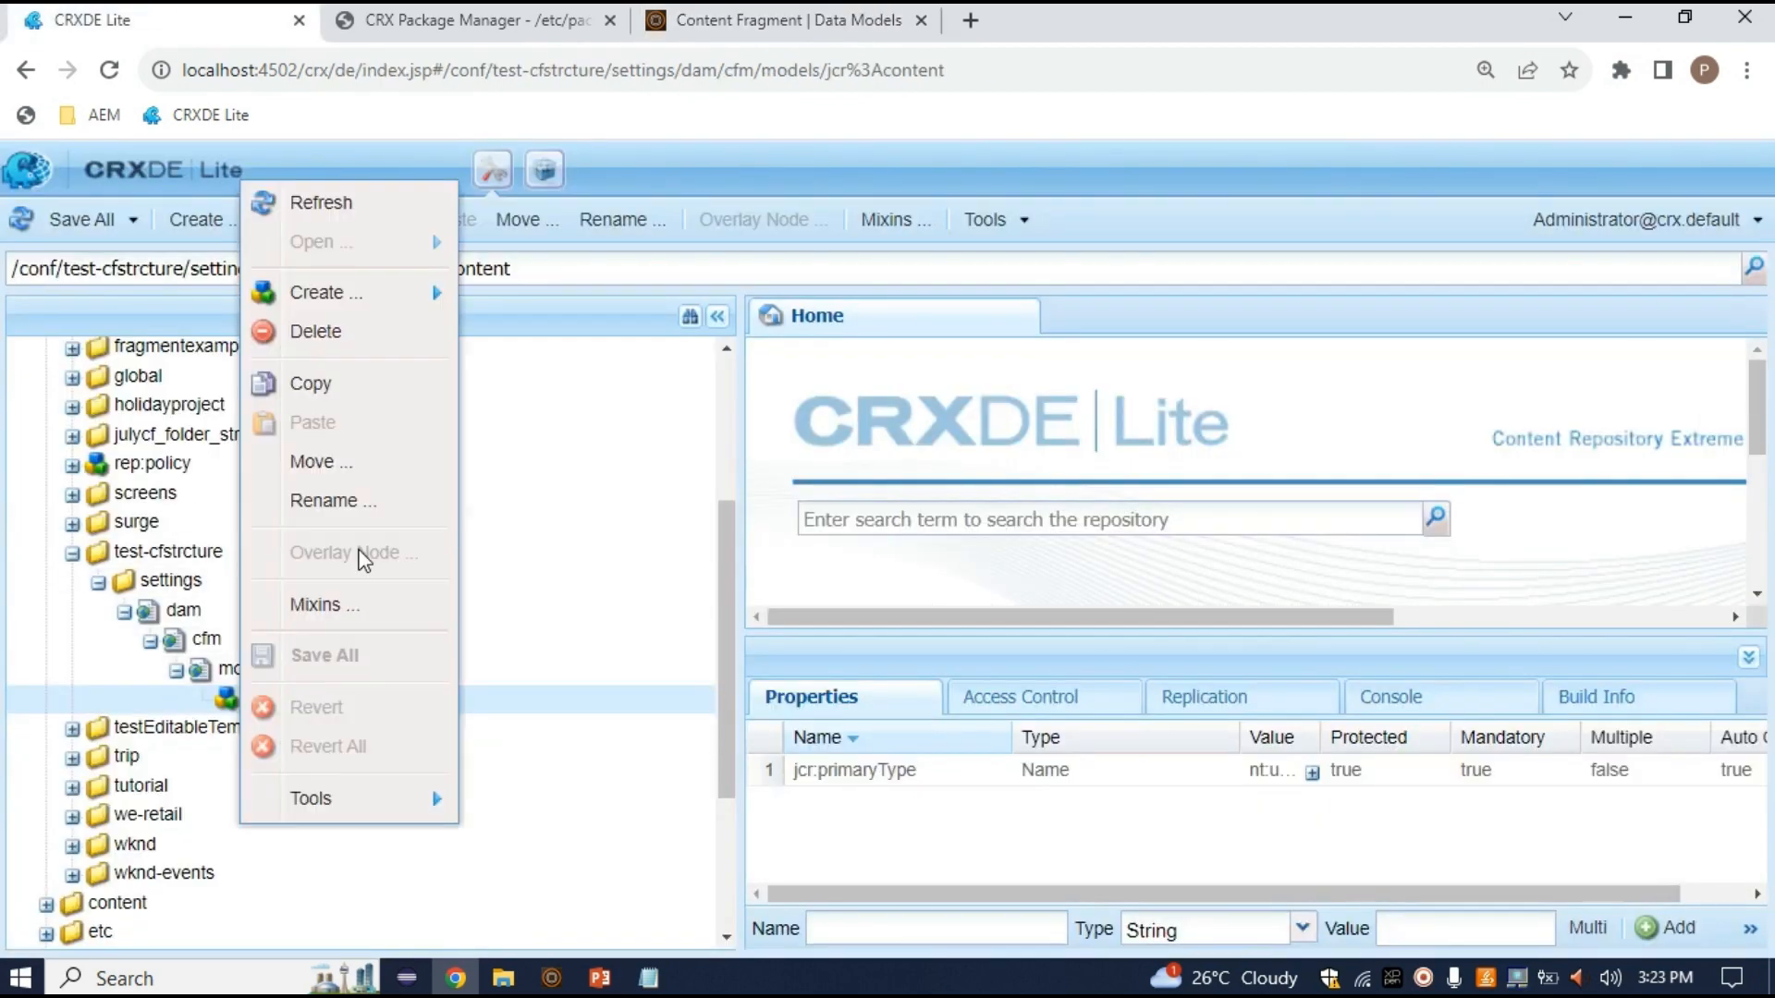
left_click(347, 205)
right_click(268, 669)
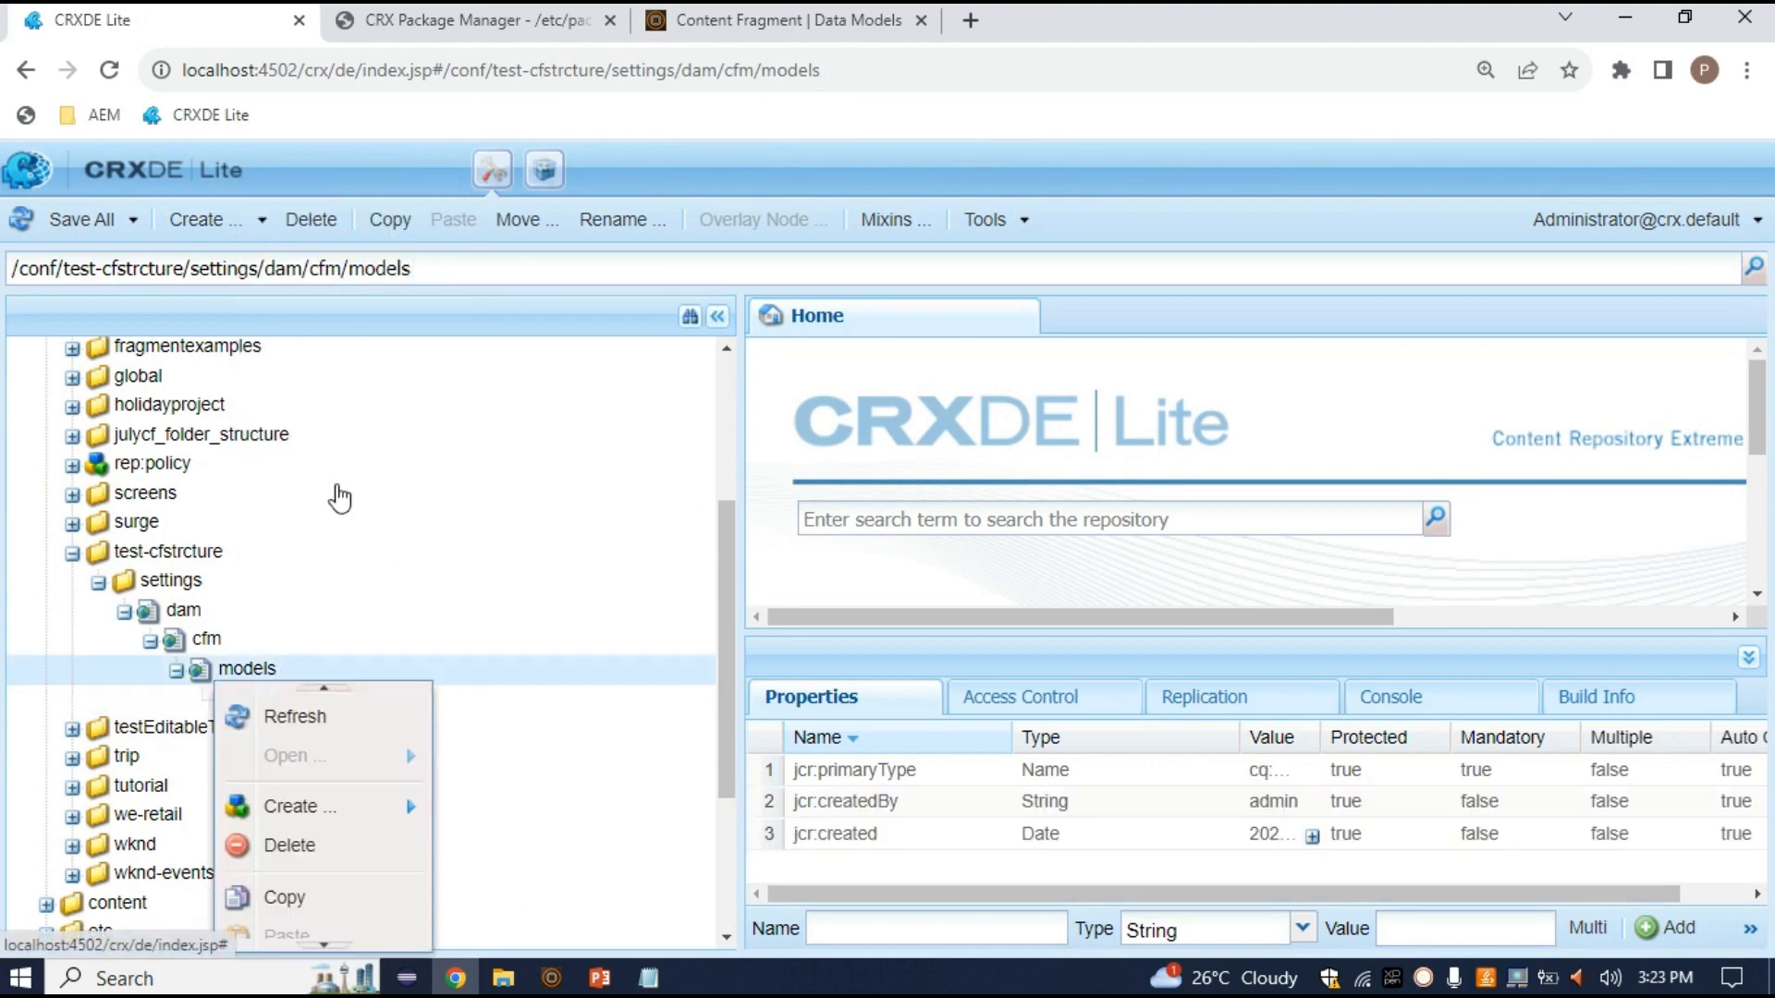
left_click(329, 721)
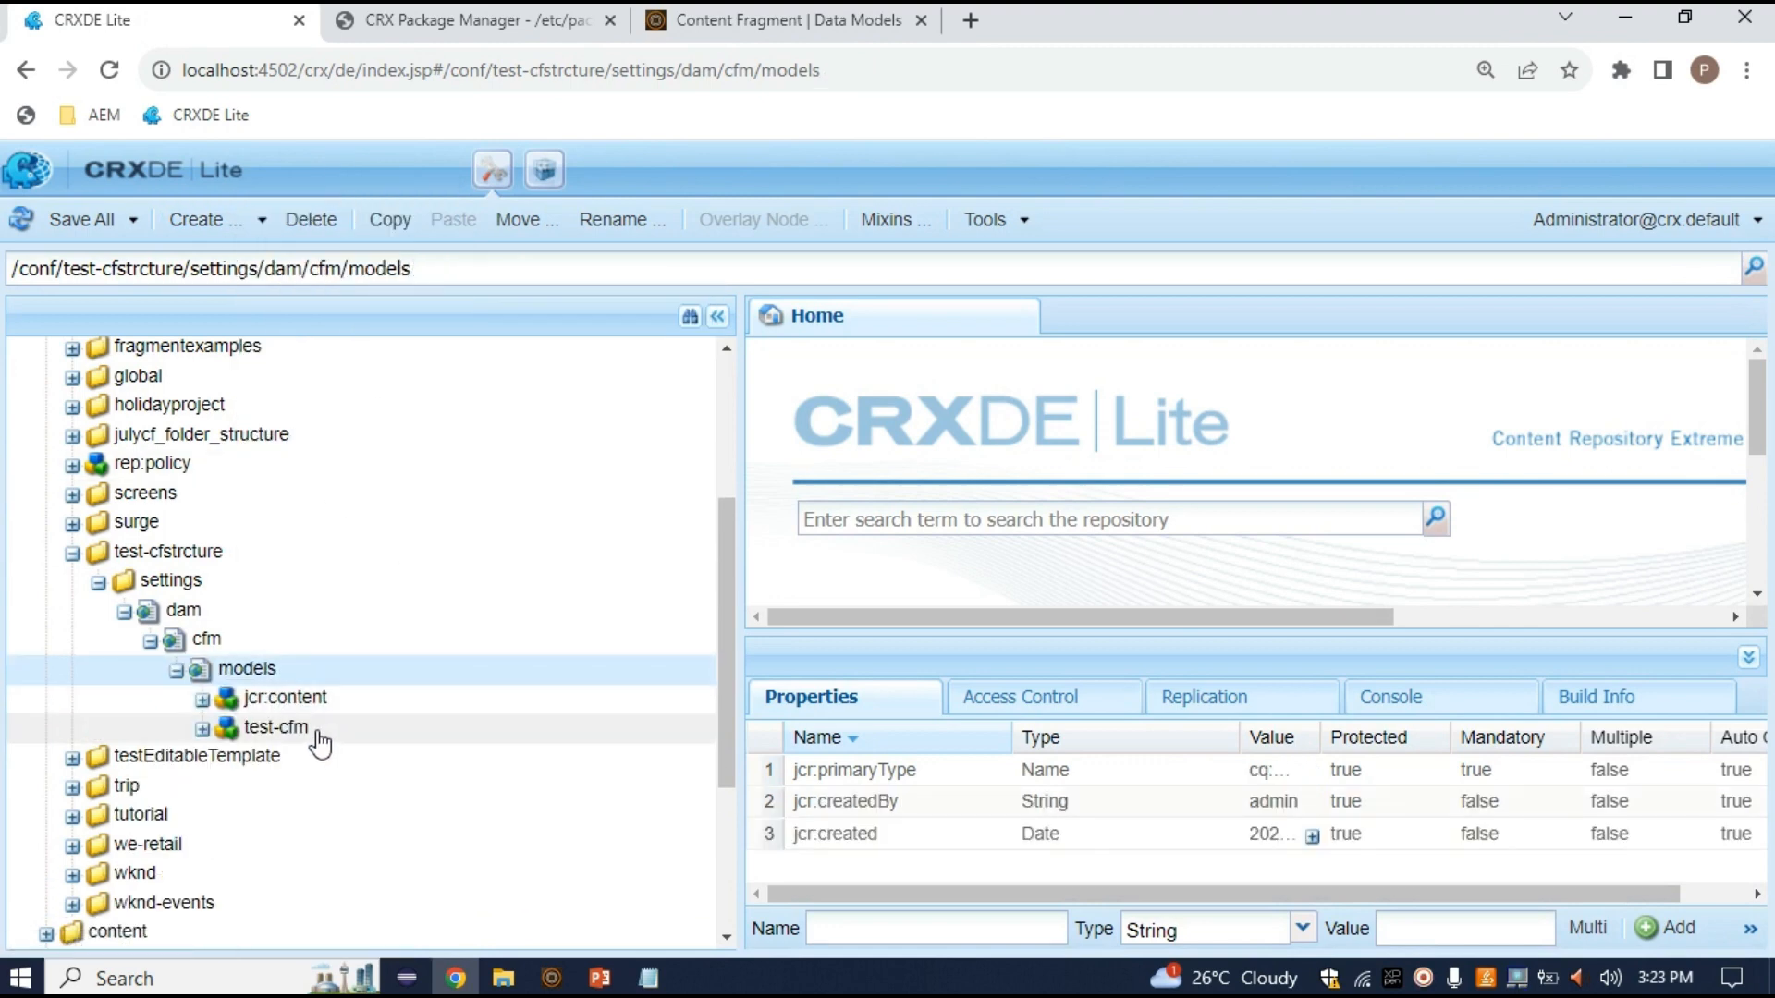
left_click(317, 735)
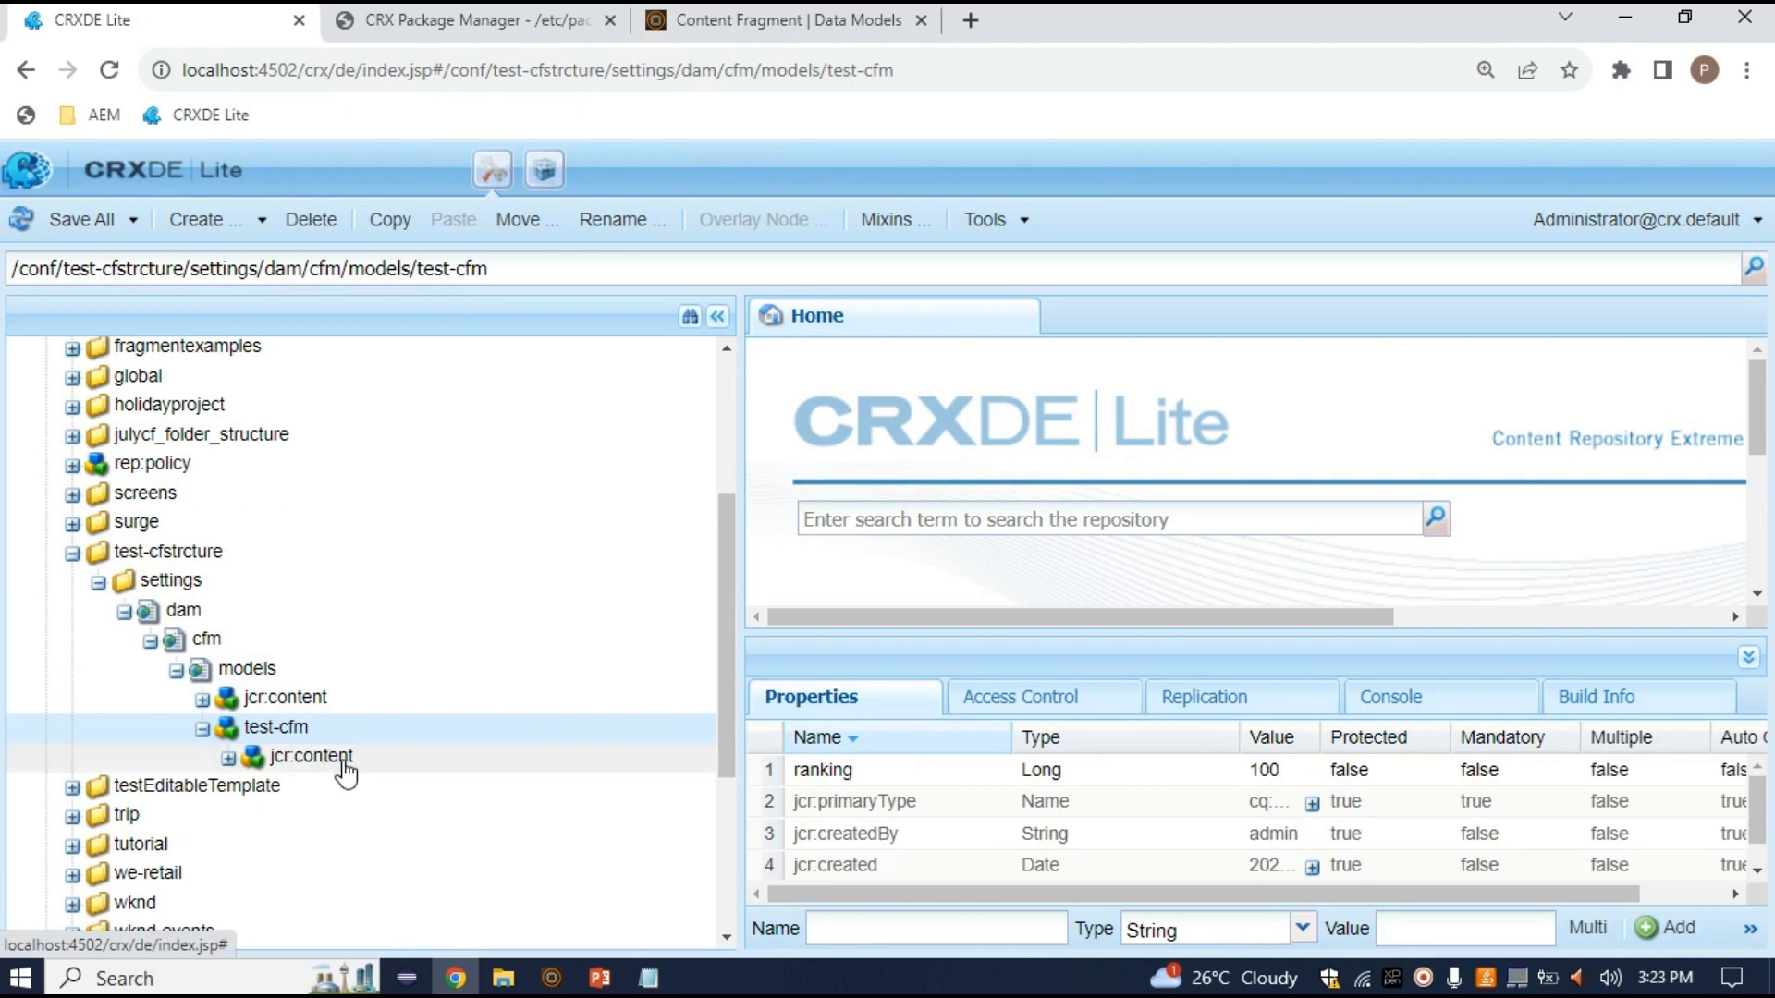
left_click(333, 758)
left_click(335, 731)
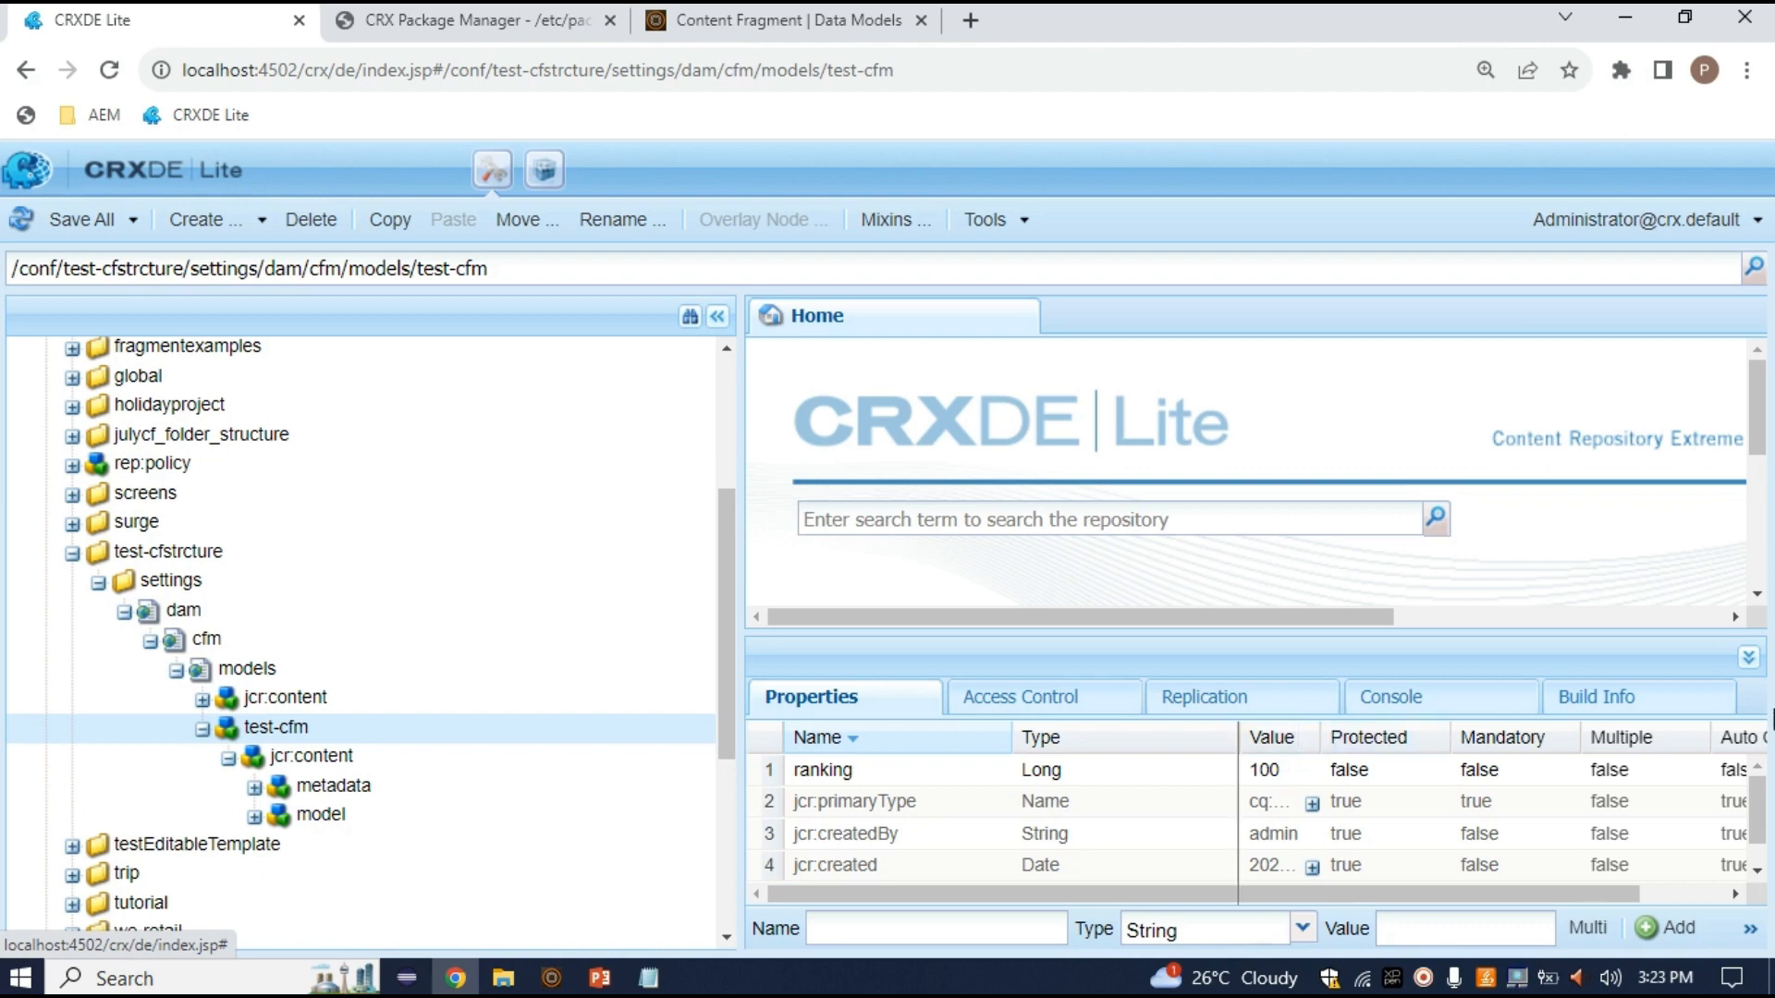
left_click_drag(1772, 721, 1769, 723)
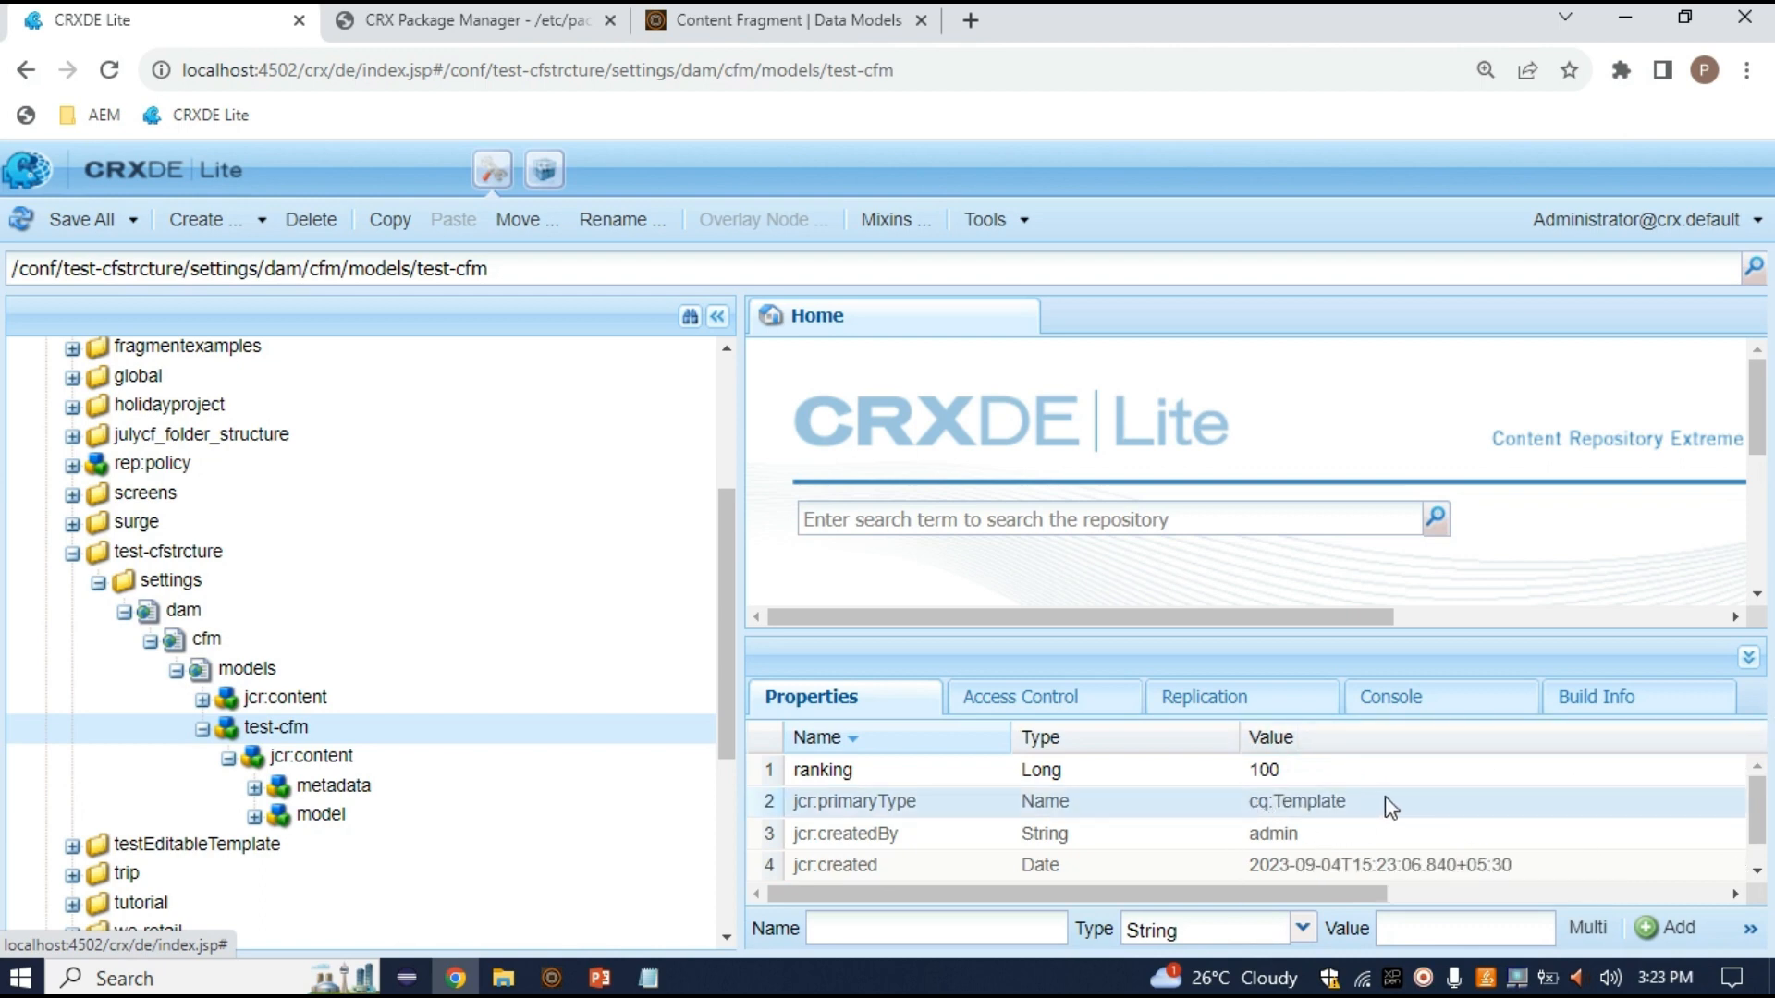
left_click_drag(1367, 804, 1257, 807)
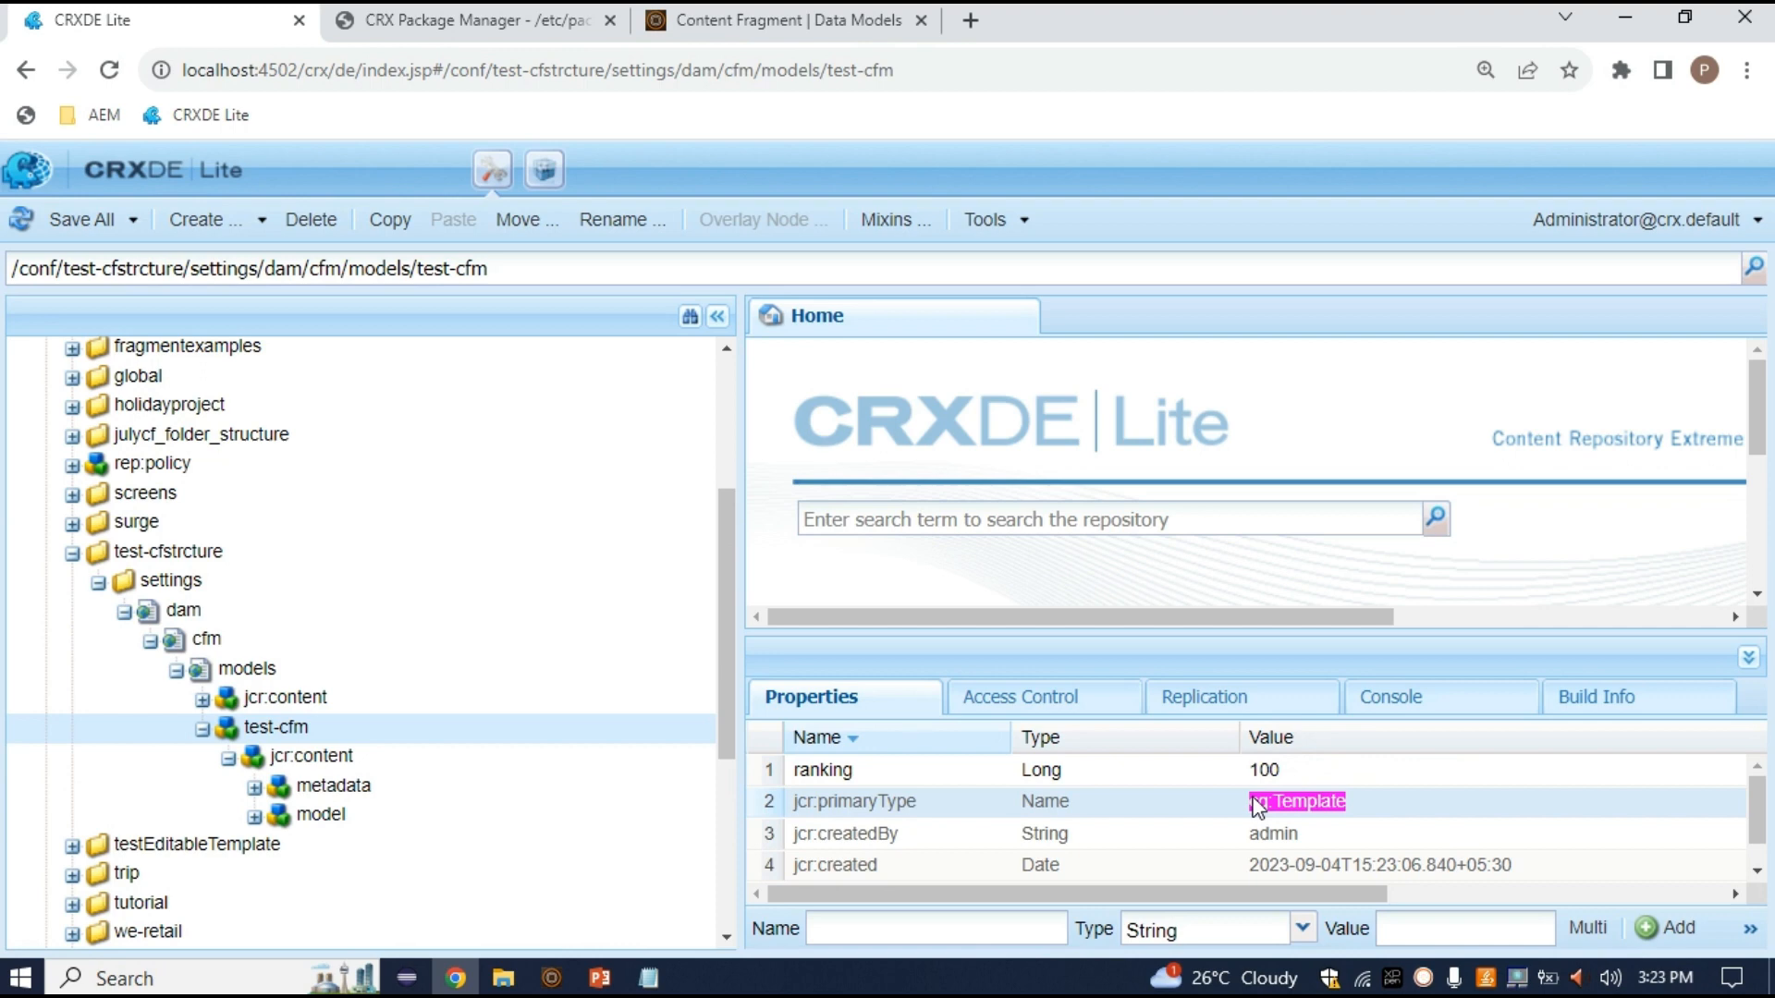
Browse test-cfm's jcr:content, metadata, model, cq:dialog, content and items nodes, then return to the models console
left_click(330, 765)
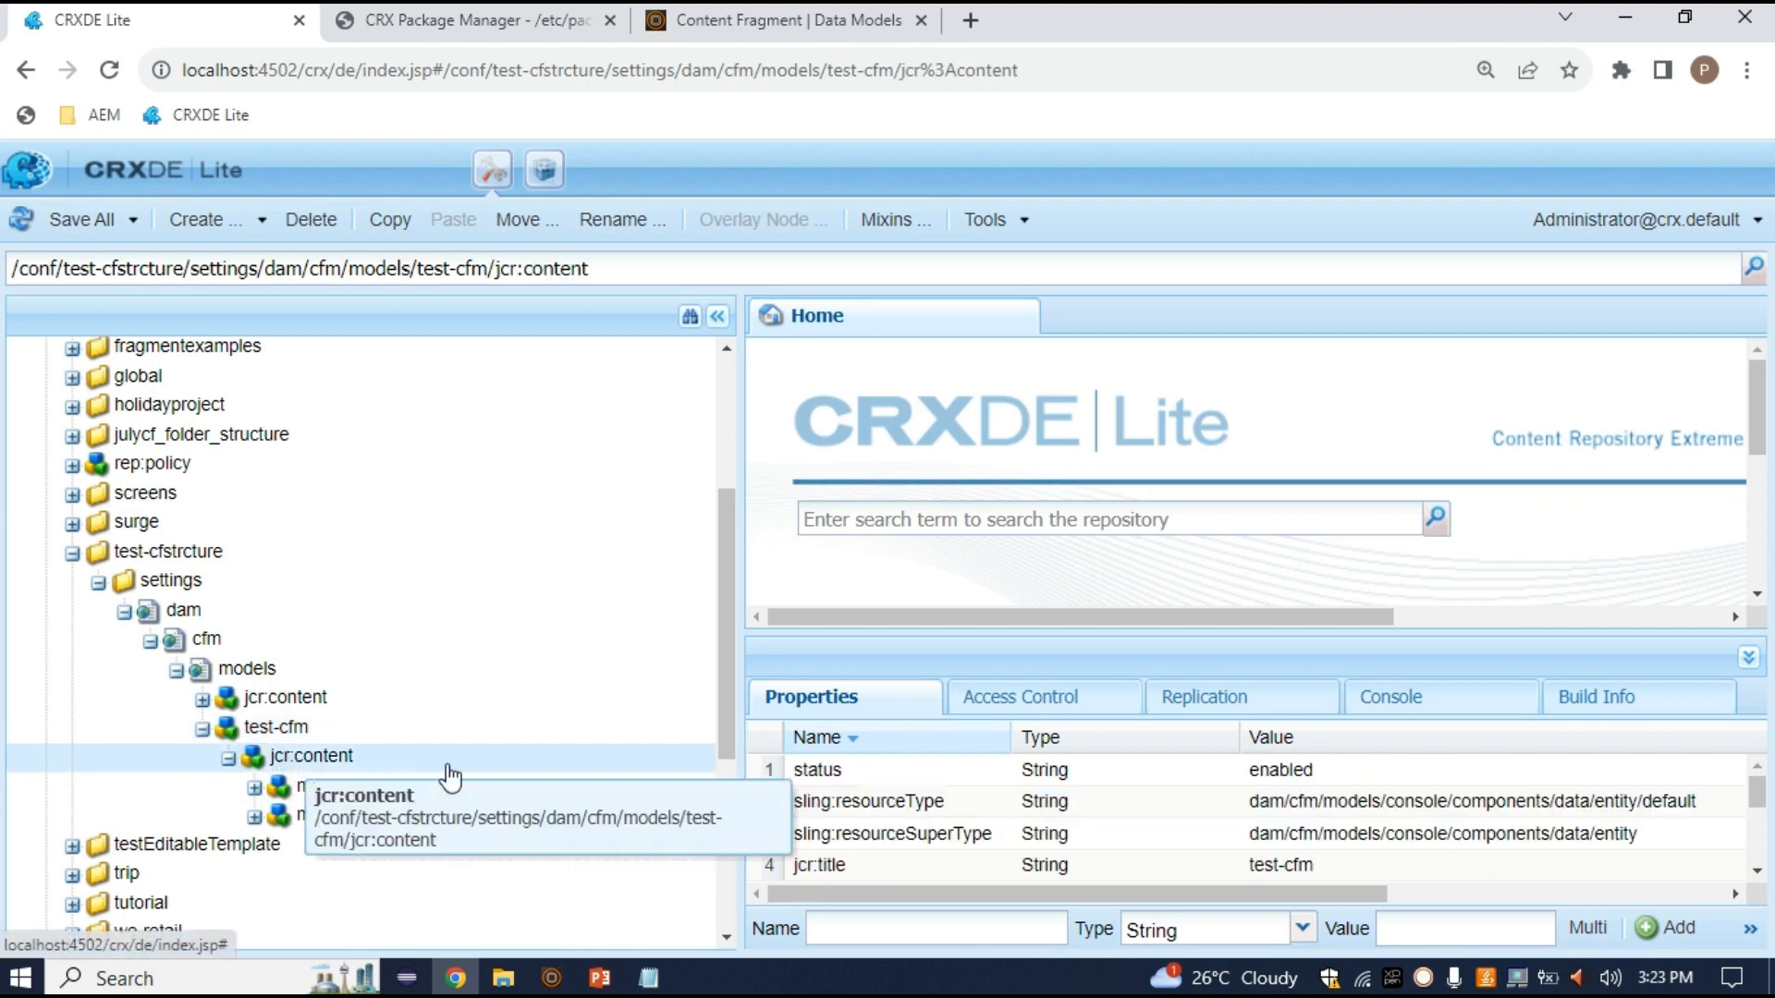
scroll(468, 781, "down", 2)
scroll(1318, 820, "down", 3)
scroll(1229, 825, "up", 3)
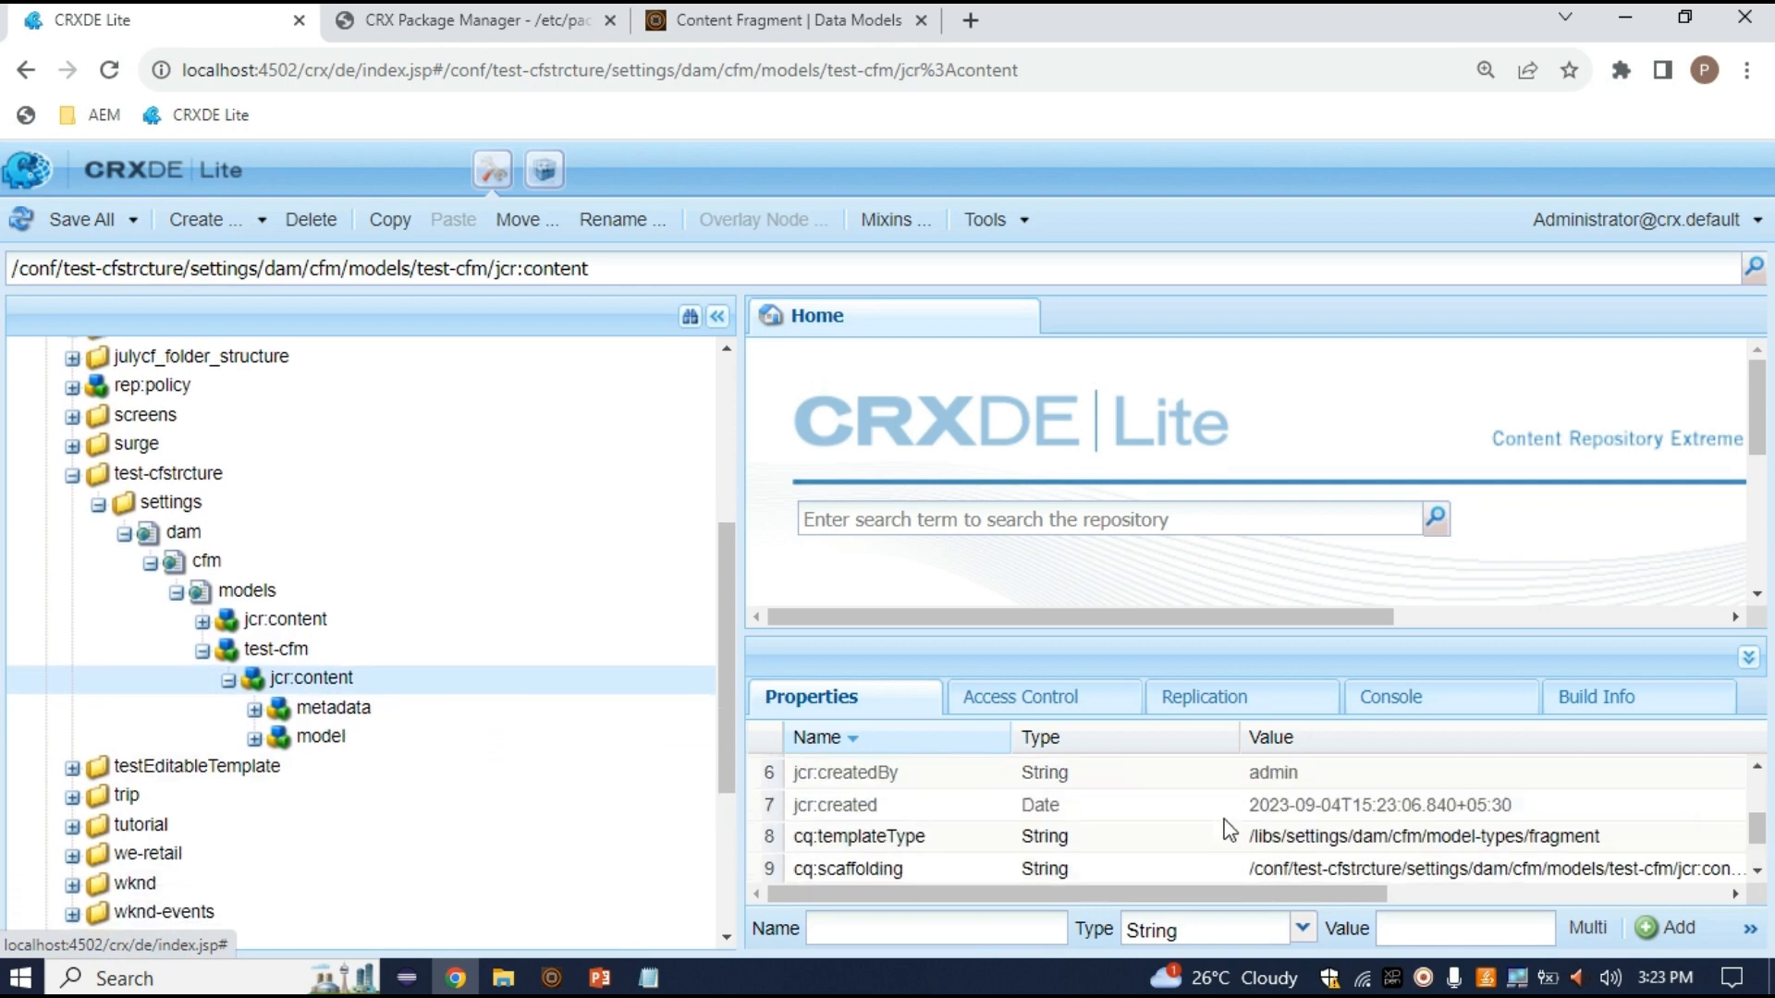
left_click(383, 710)
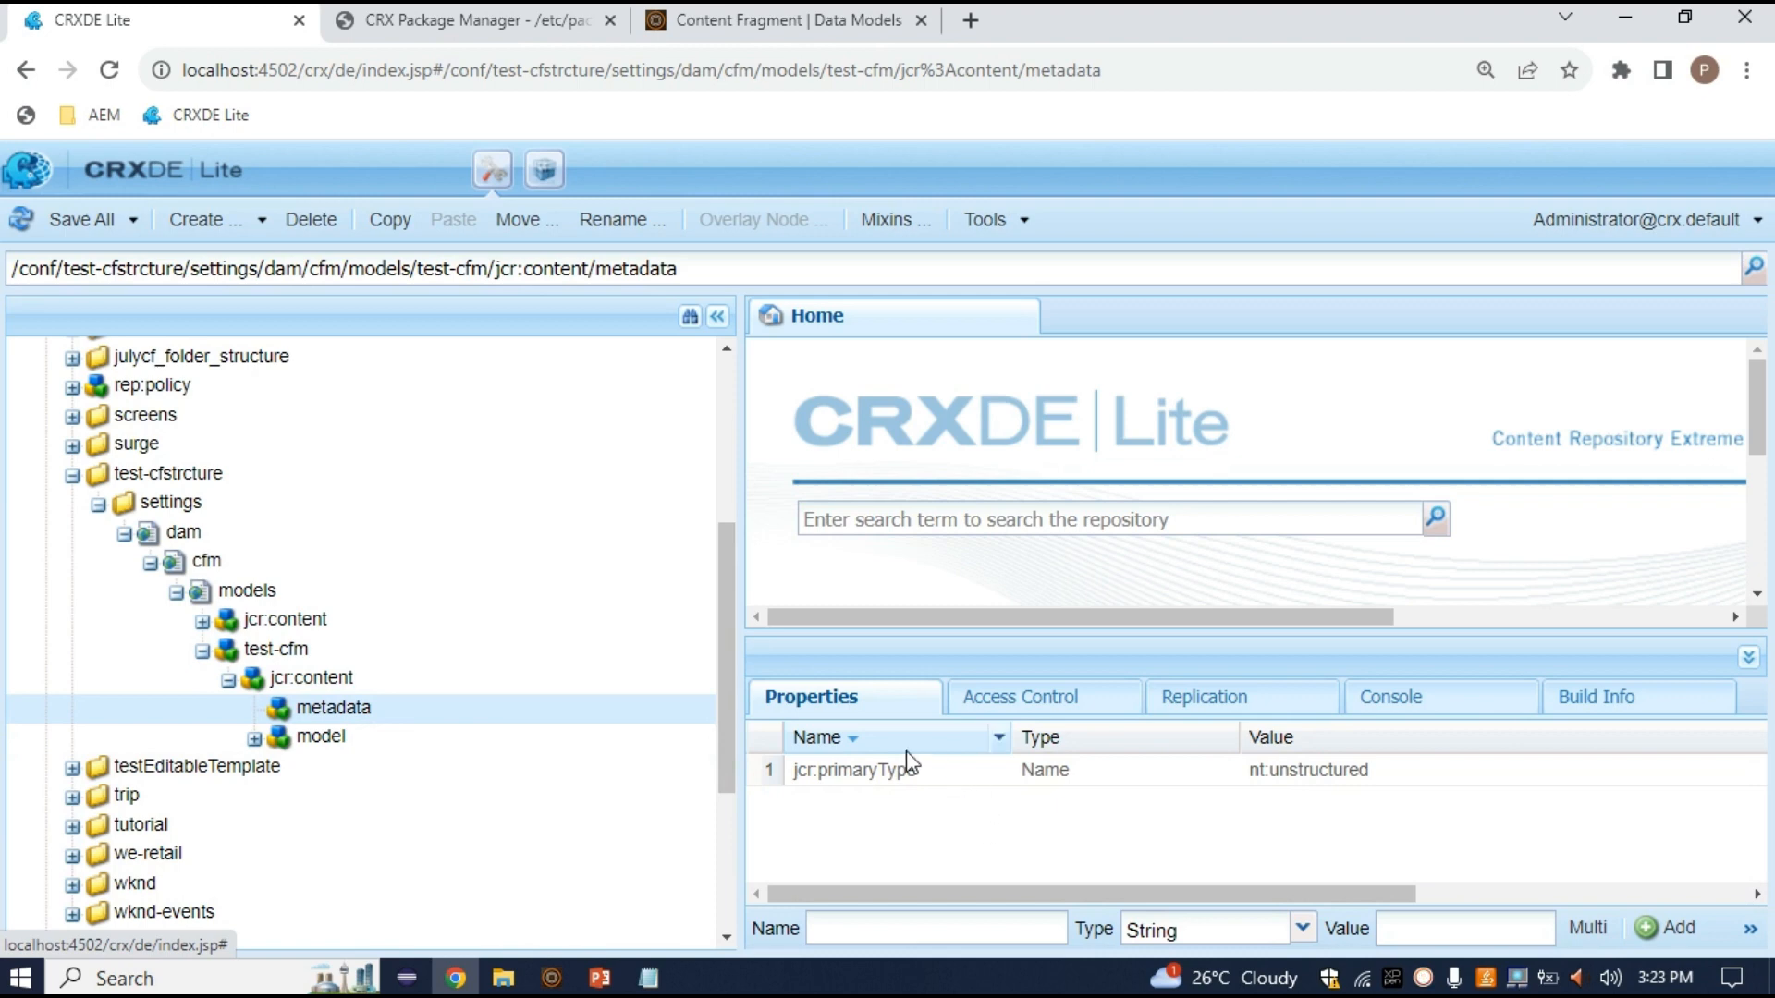
left_click(366, 740)
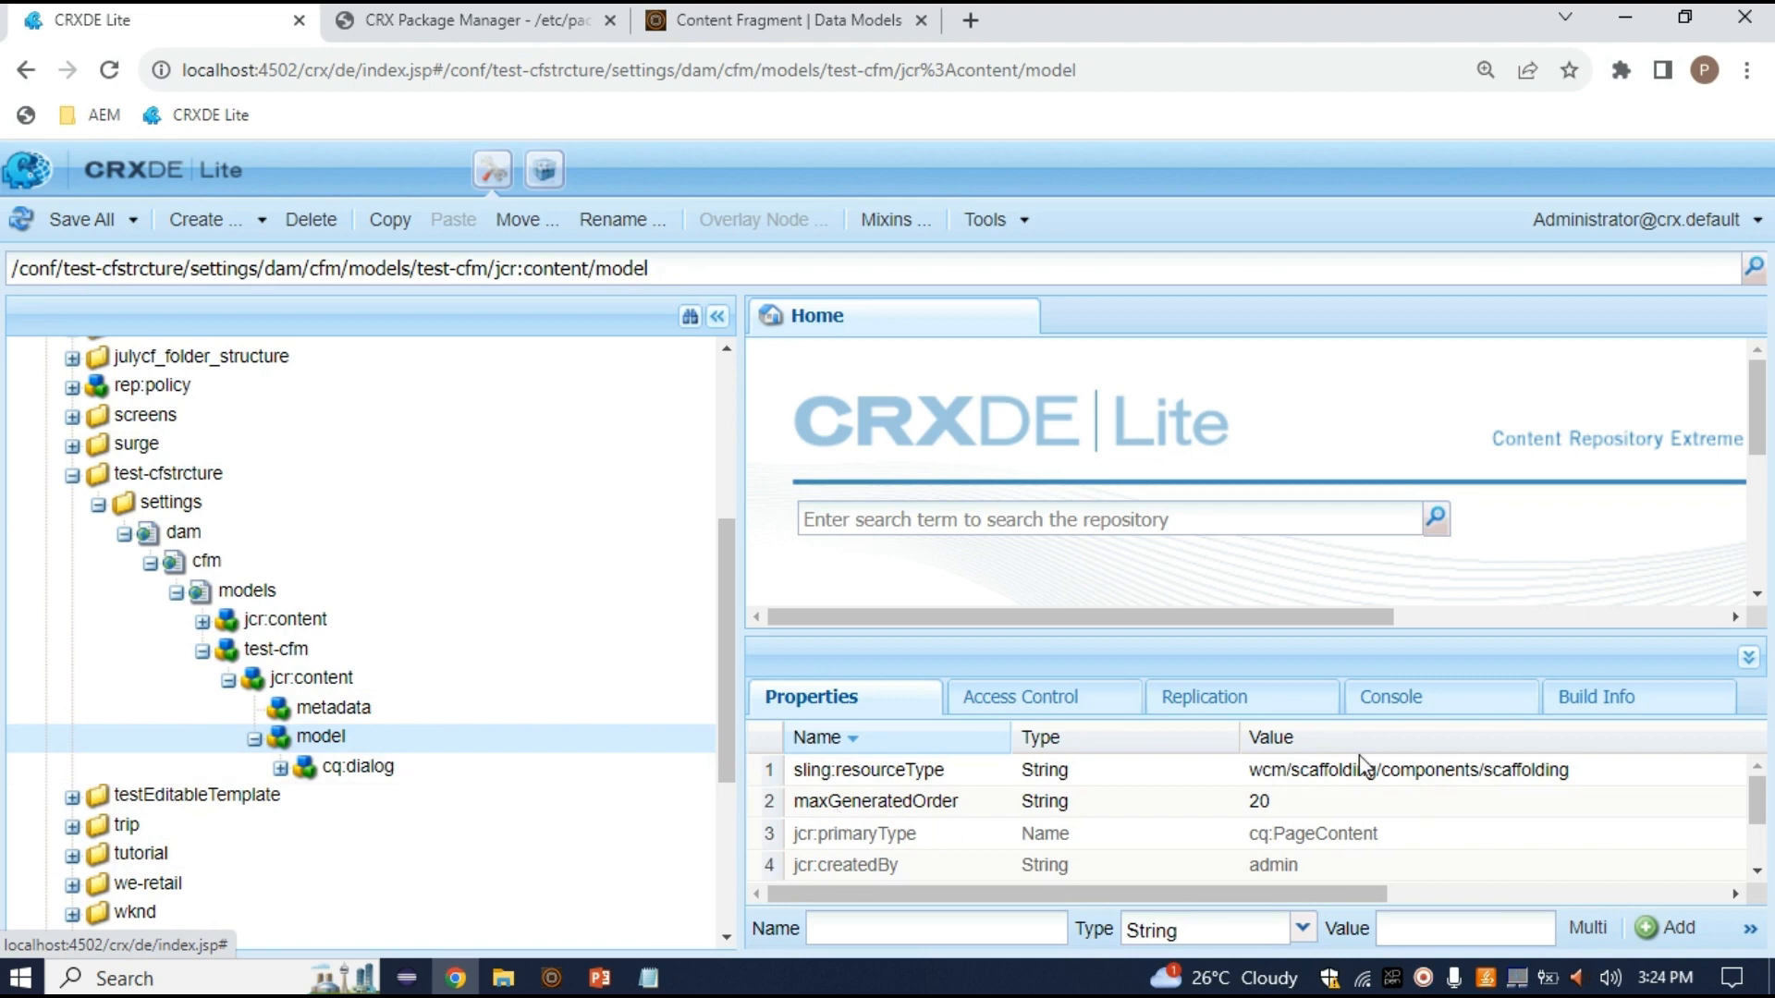
scroll(994, 846, "down", 2)
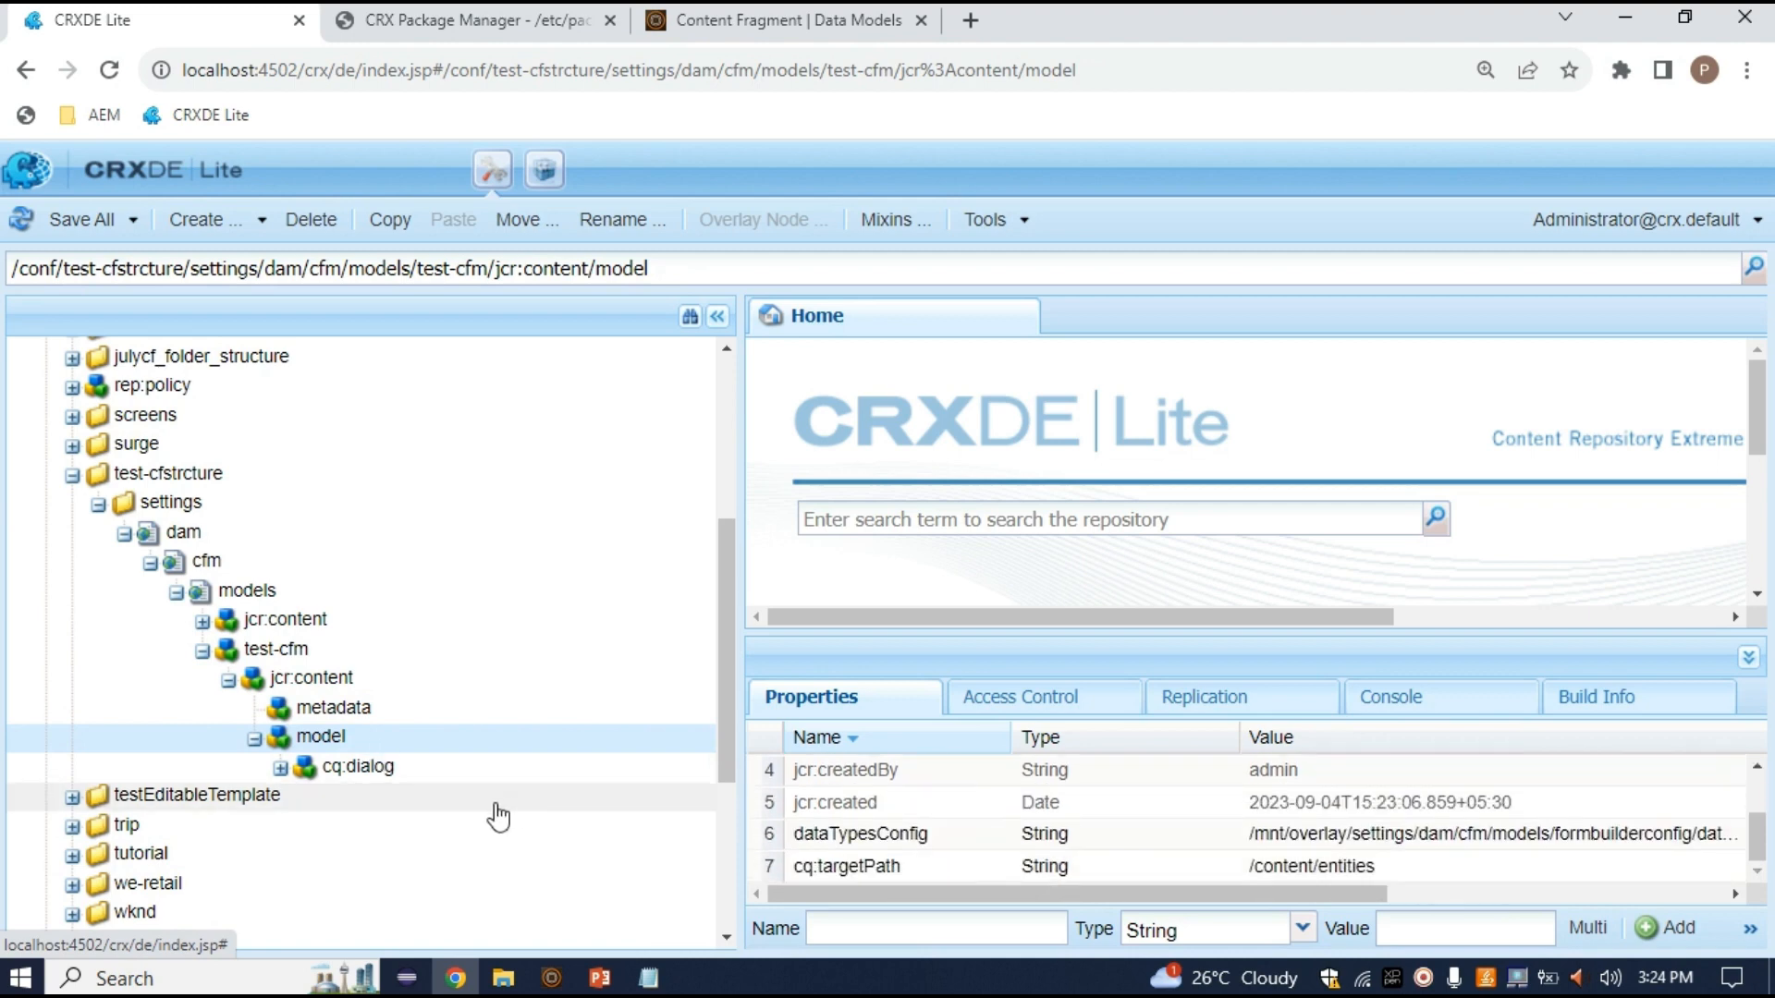
left_click(354, 771)
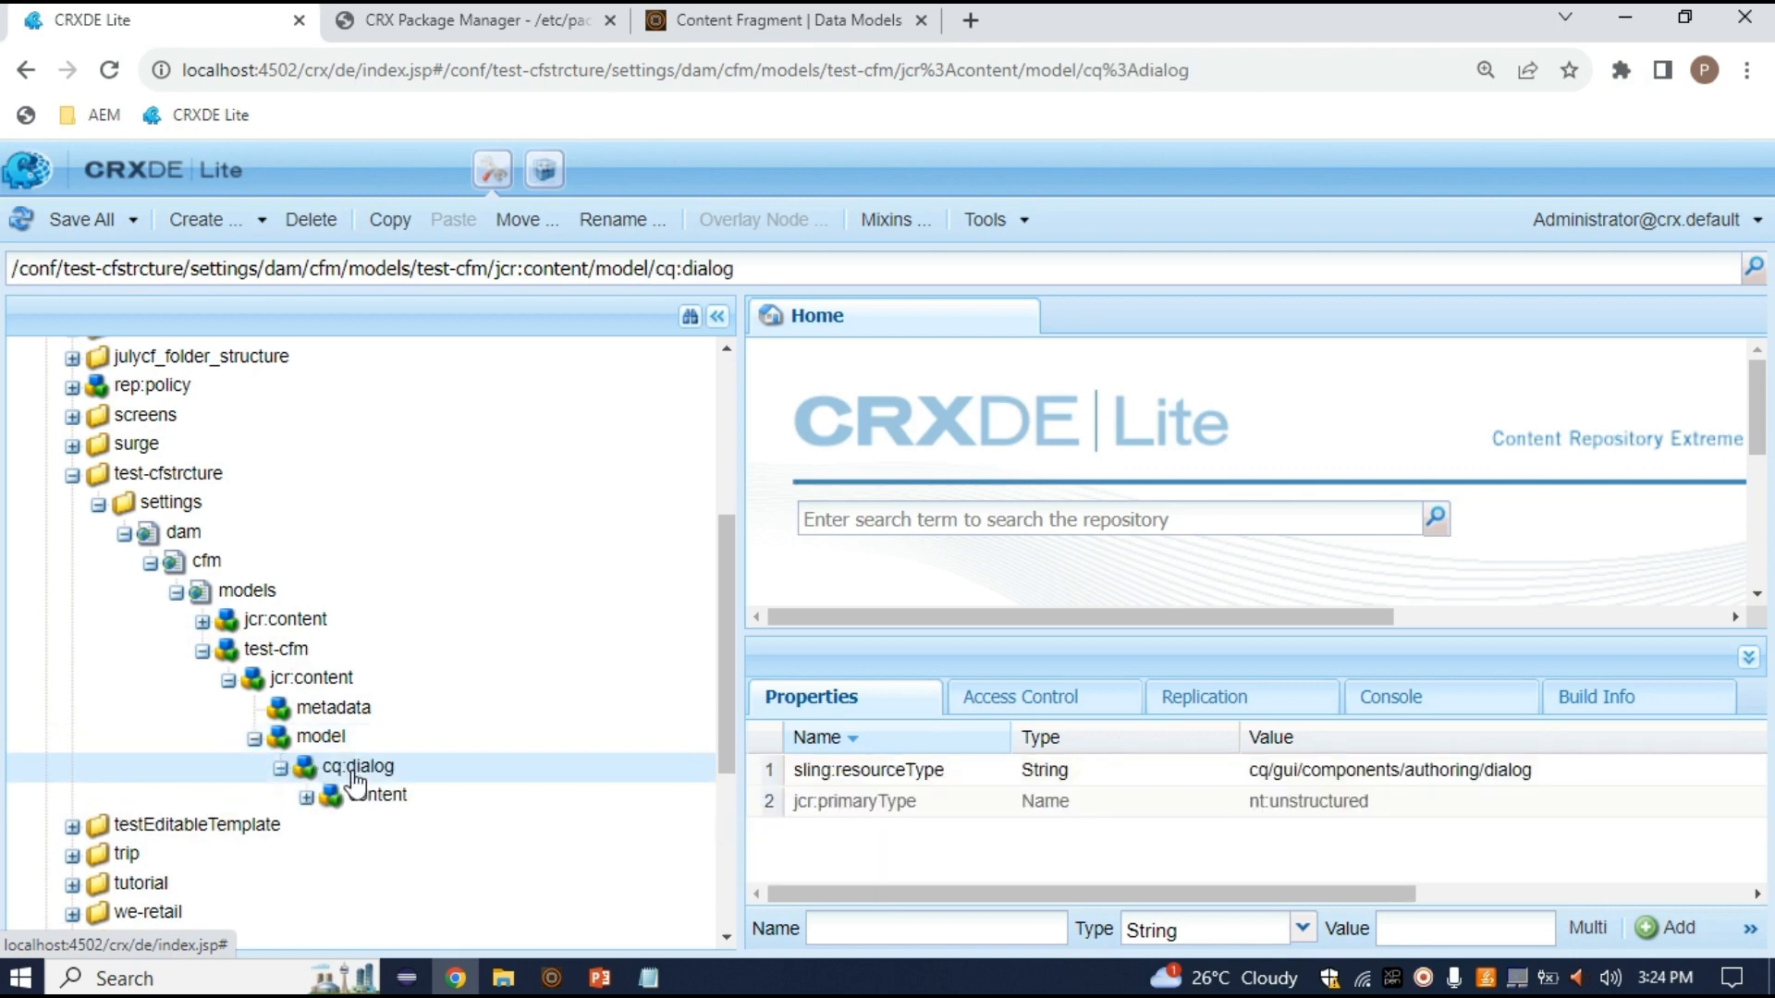
left_click(407, 801)
left_click(408, 832)
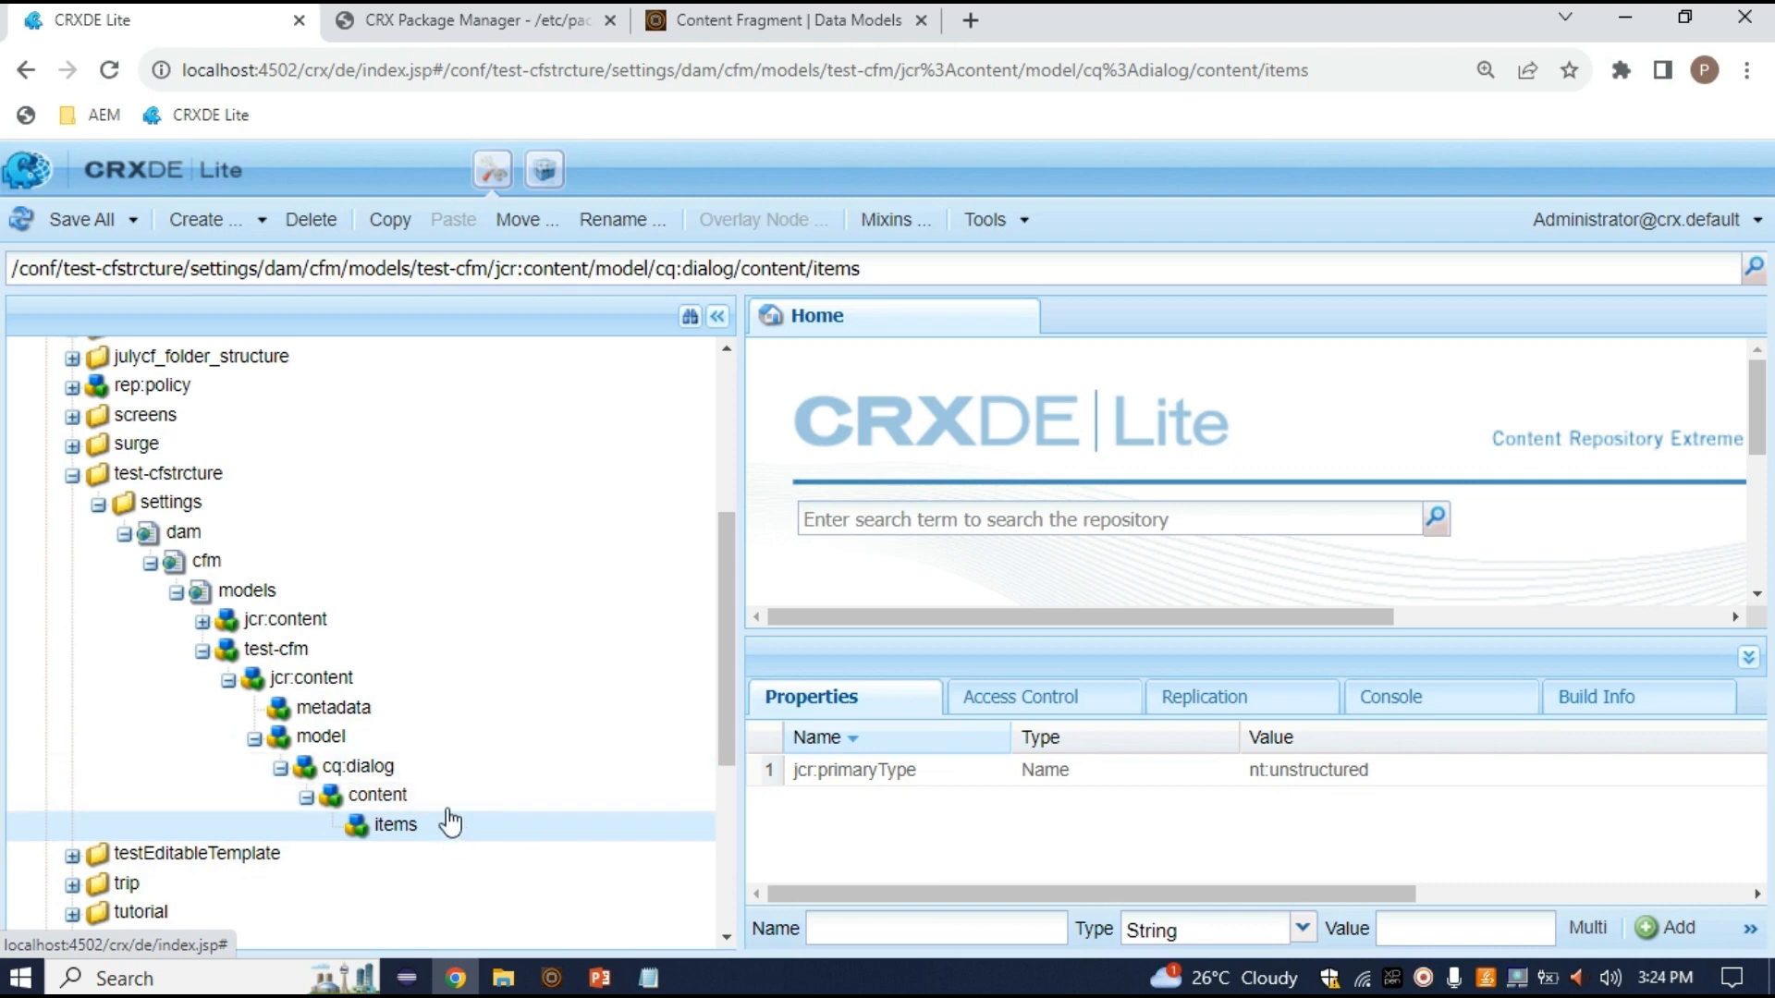
left_click(422, 773)
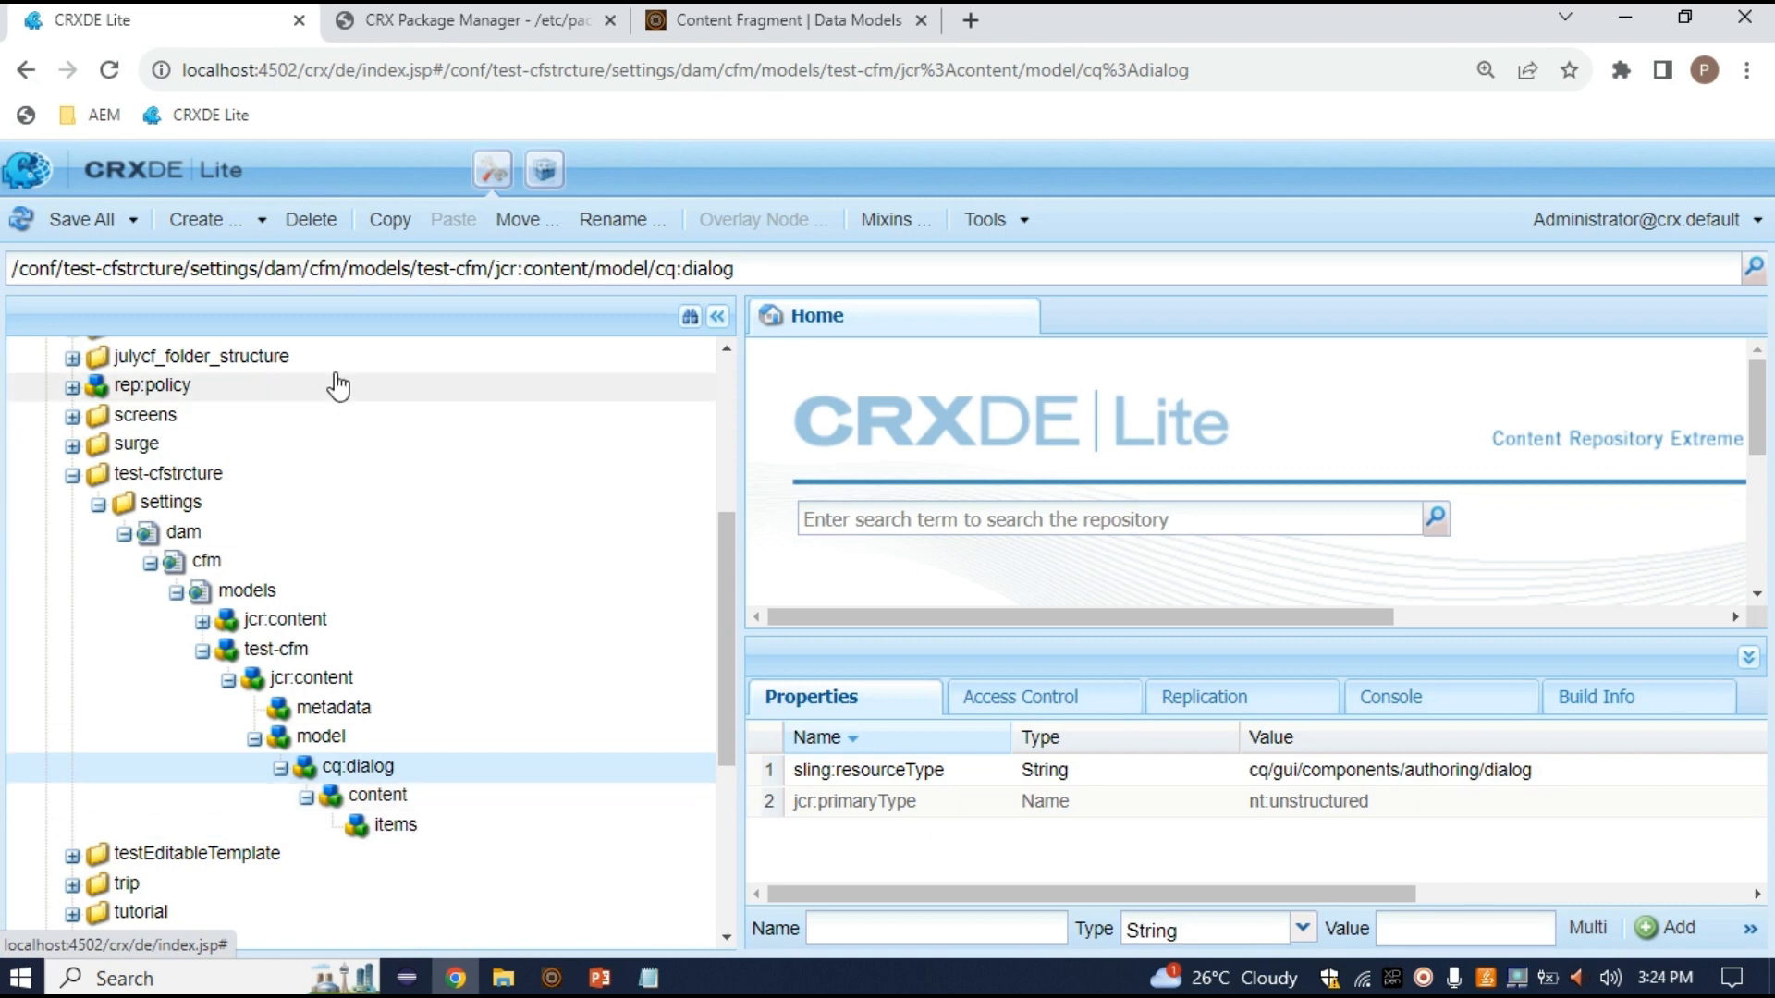
left_click(805, 13)
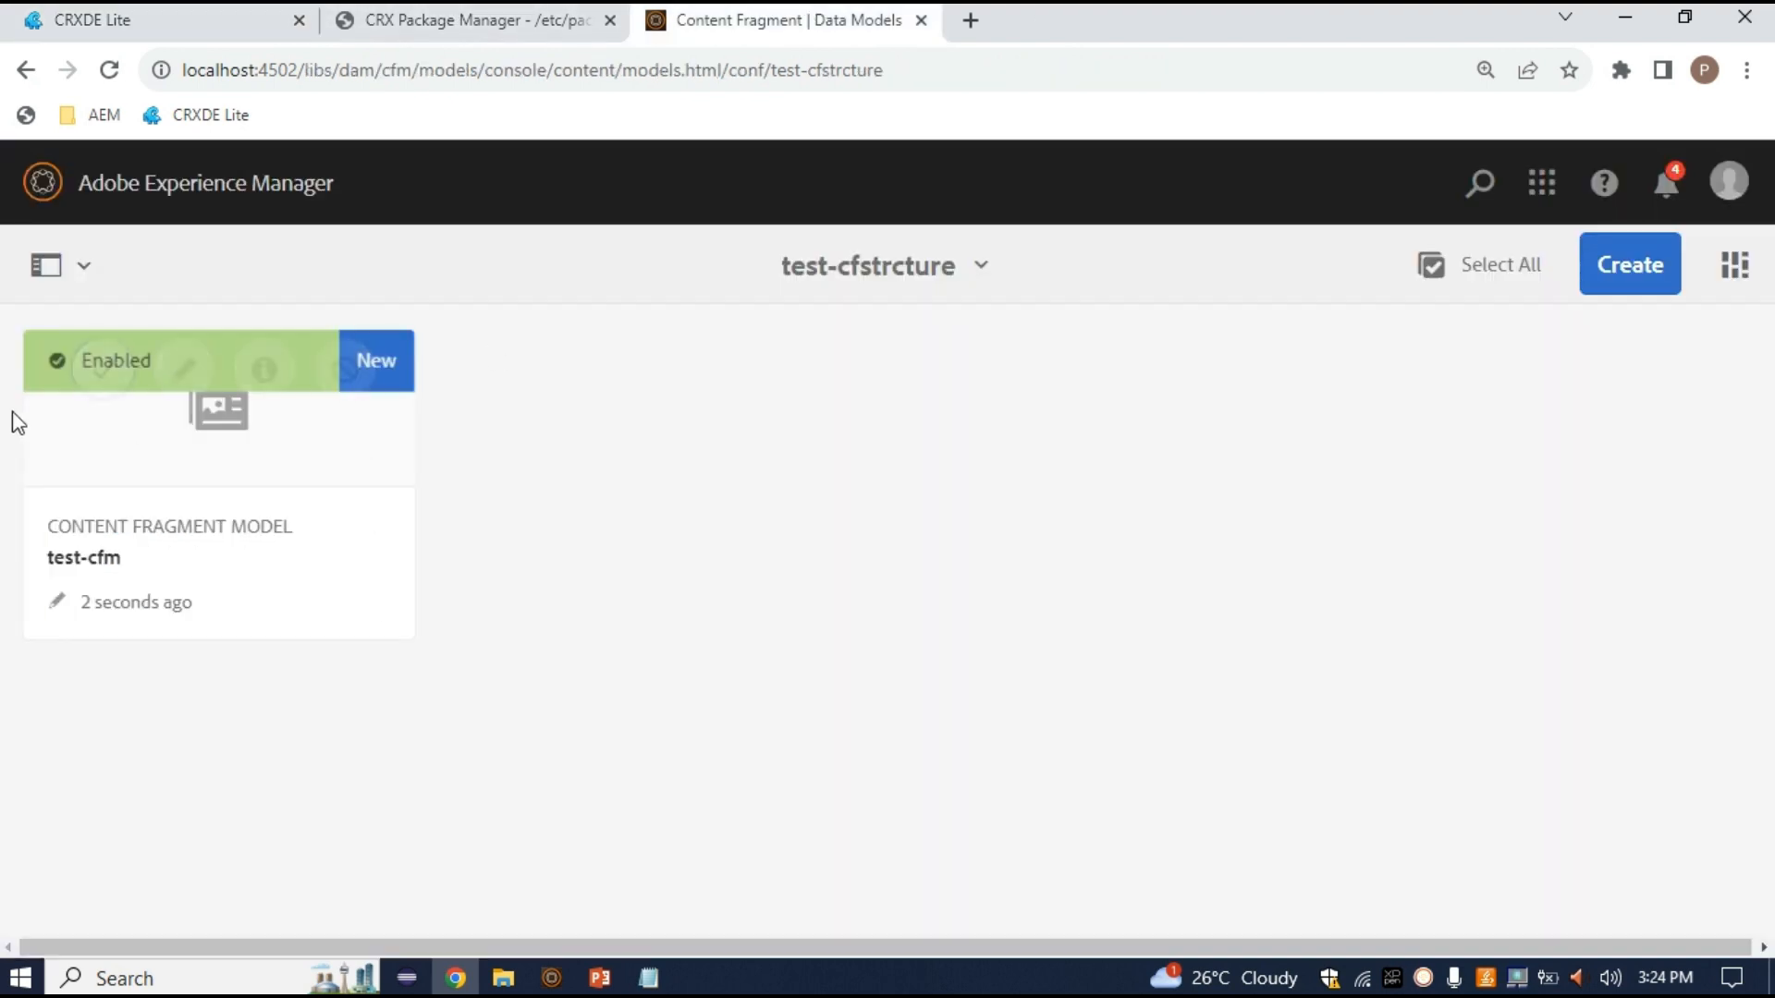
Open test-cfm in the Content Fragment Model Editor and look over its Properties and Data Types panels
left_click(103, 371)
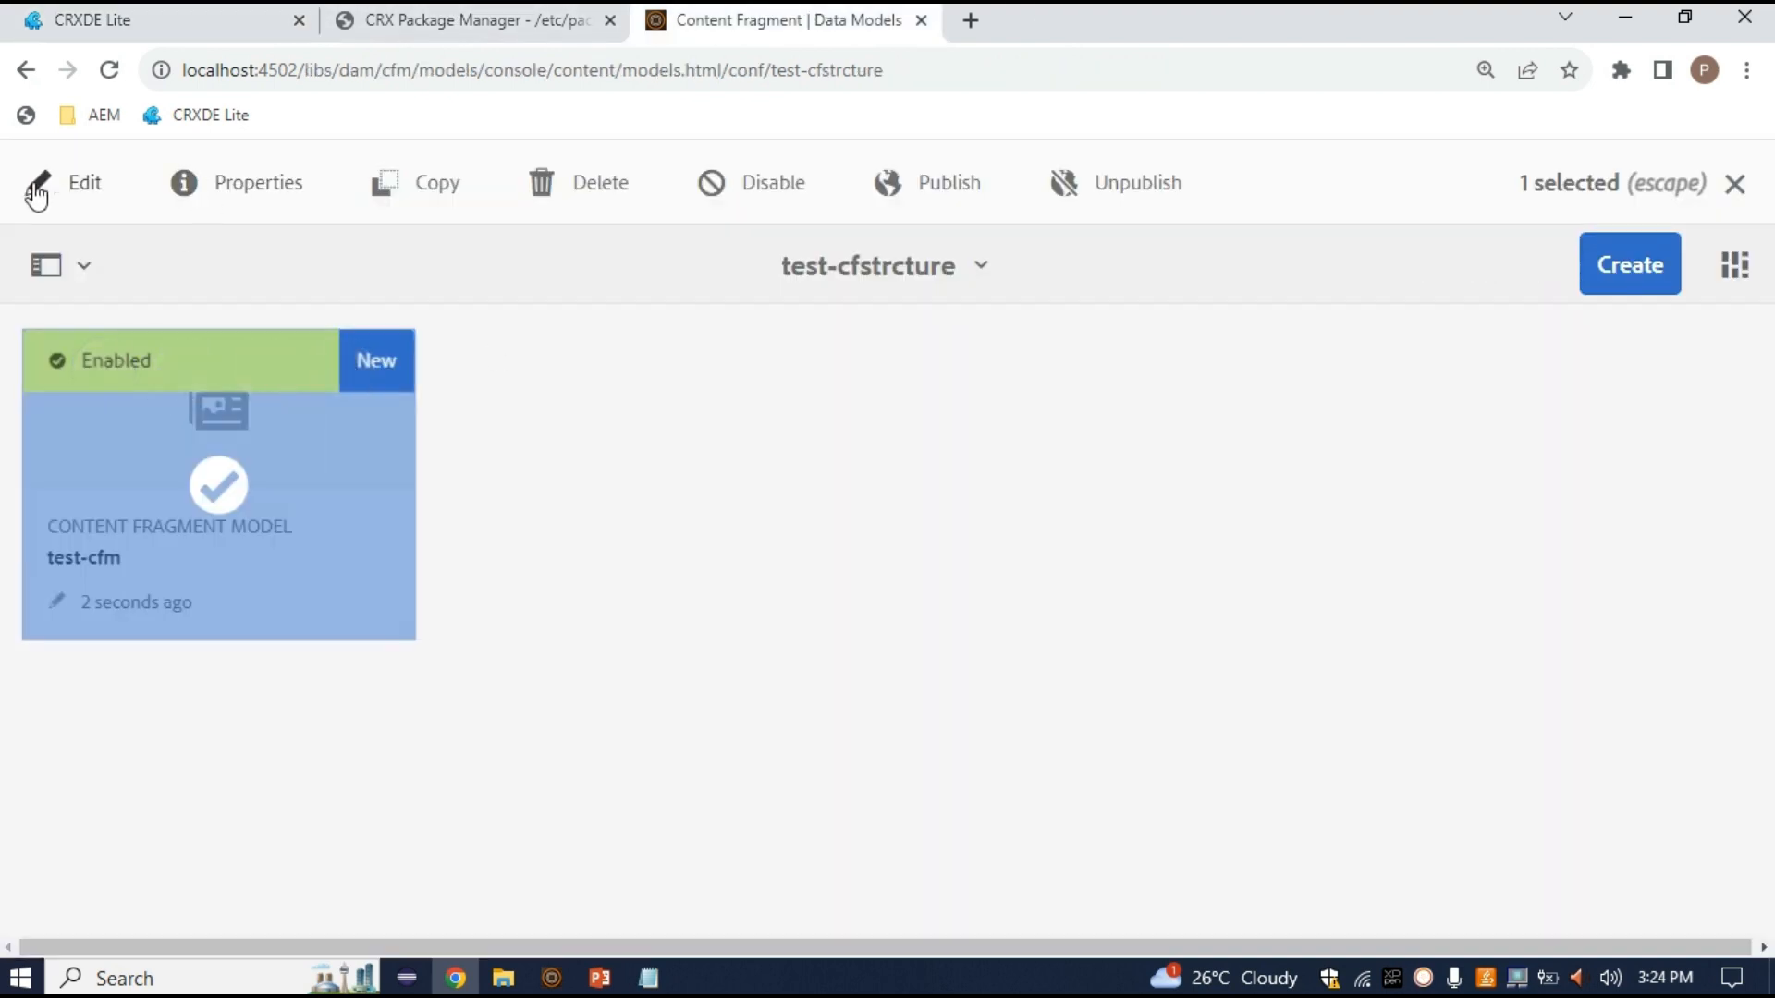
left_click(83, 188)
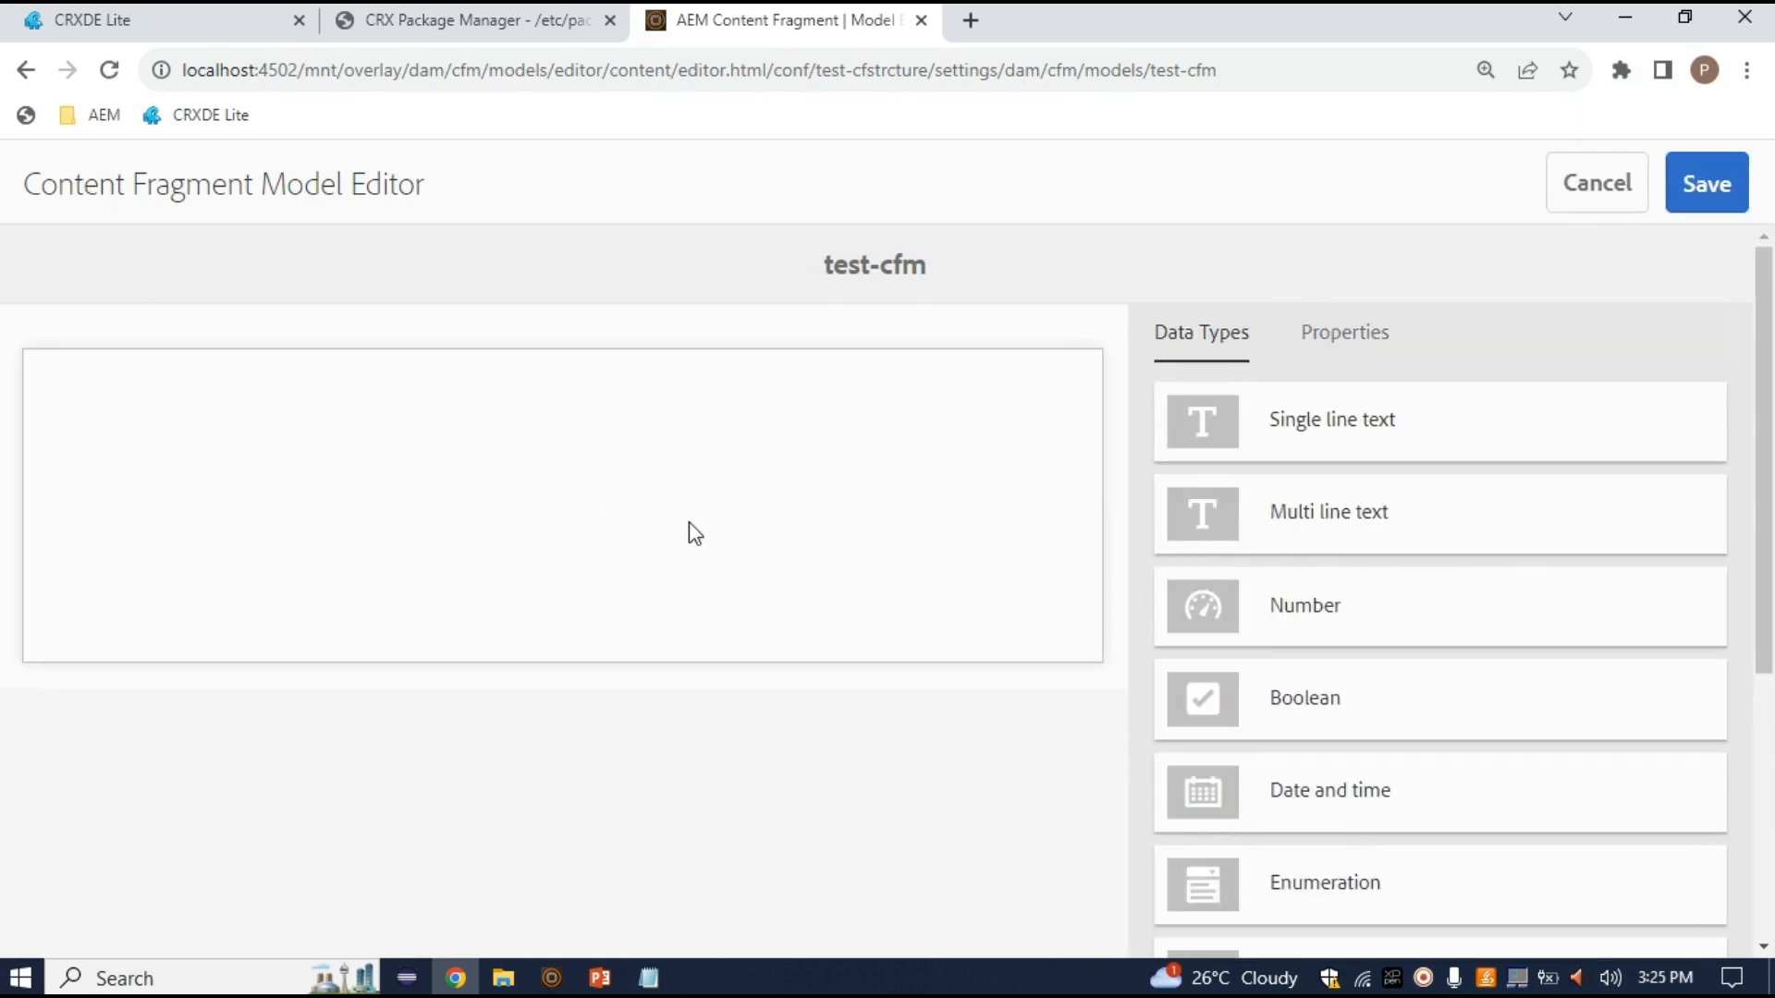
scroll(1444, 558, "down", 5)
scroll(1445, 558, "up", 5)
left_click(1373, 336)
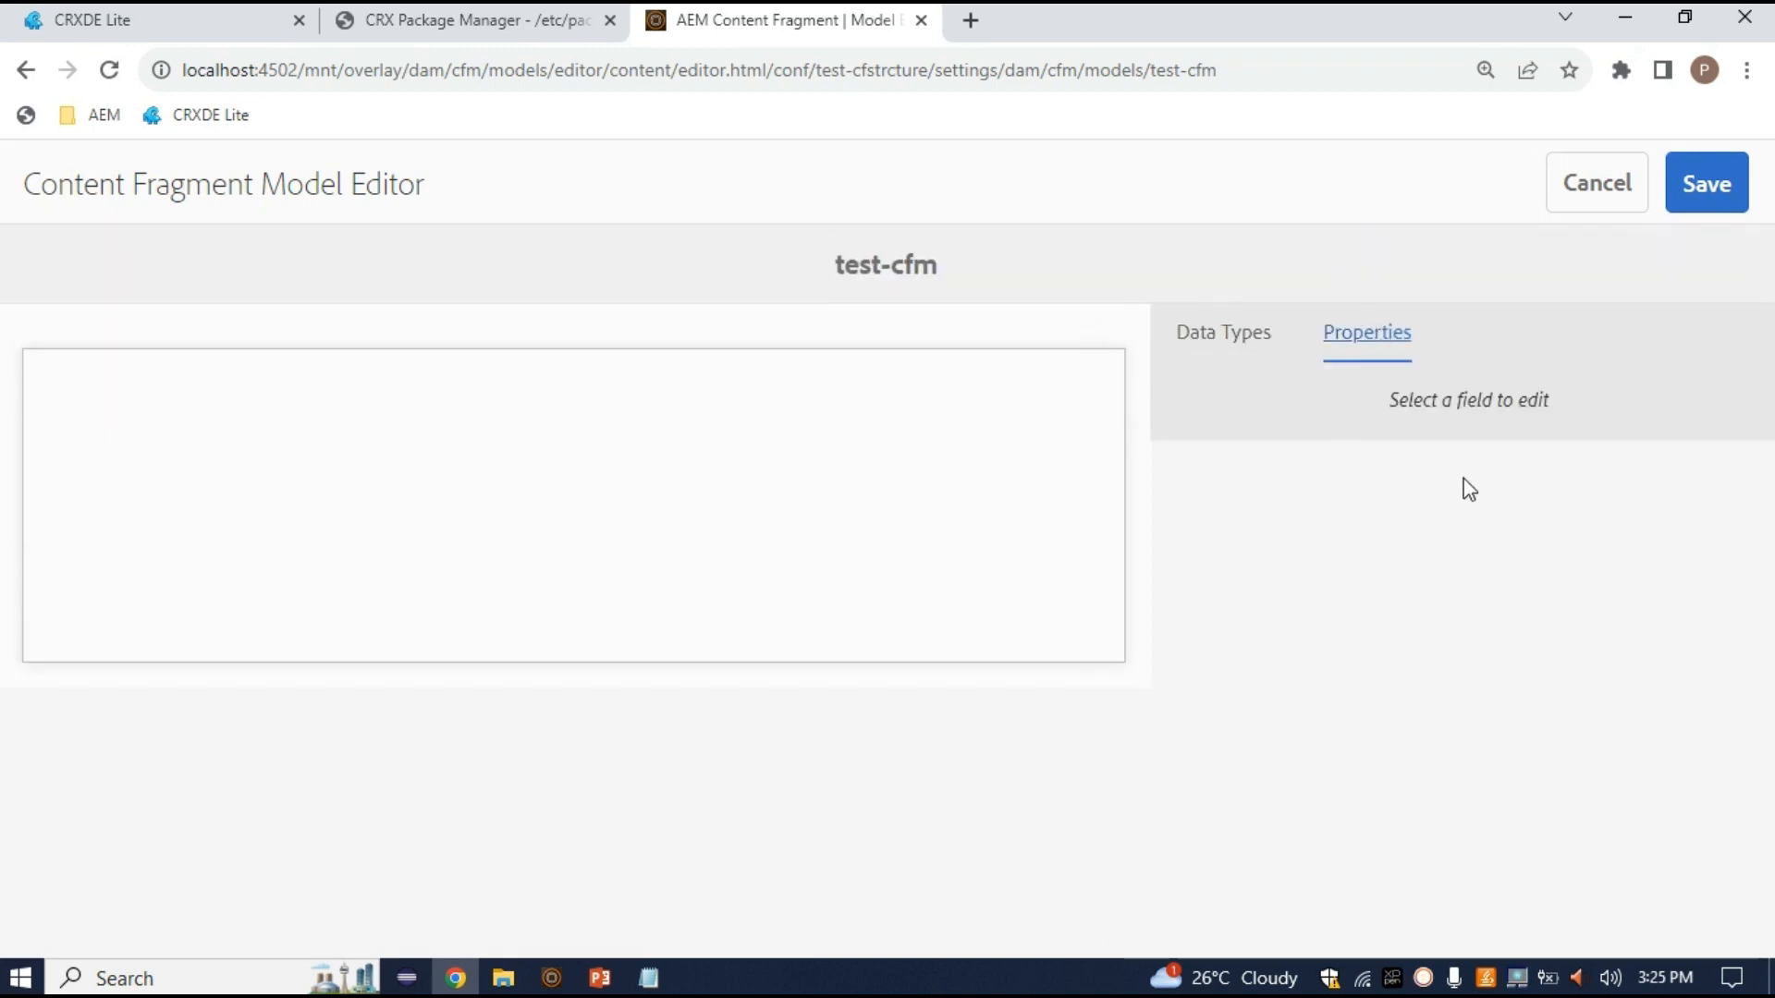
left_click(1202, 344)
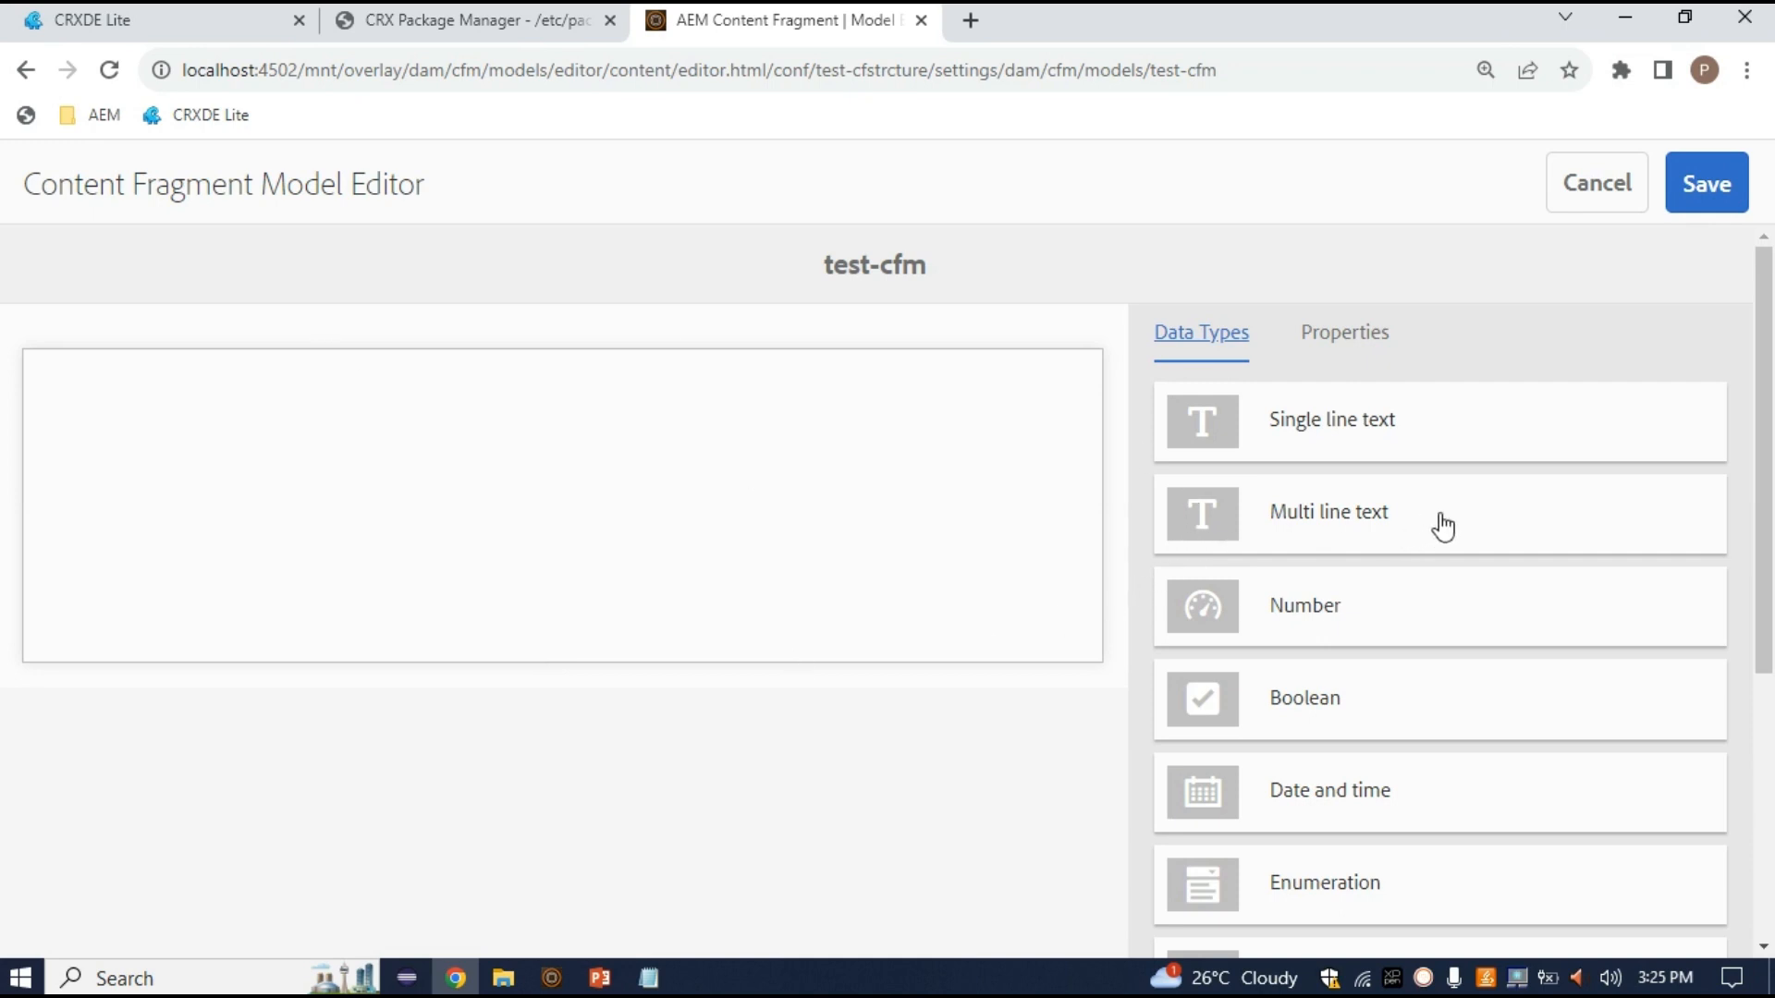
Add a Single line text field rendered as textfield, labelled Name with property name 'name'
left_click_drag(1395, 431, 366, 476)
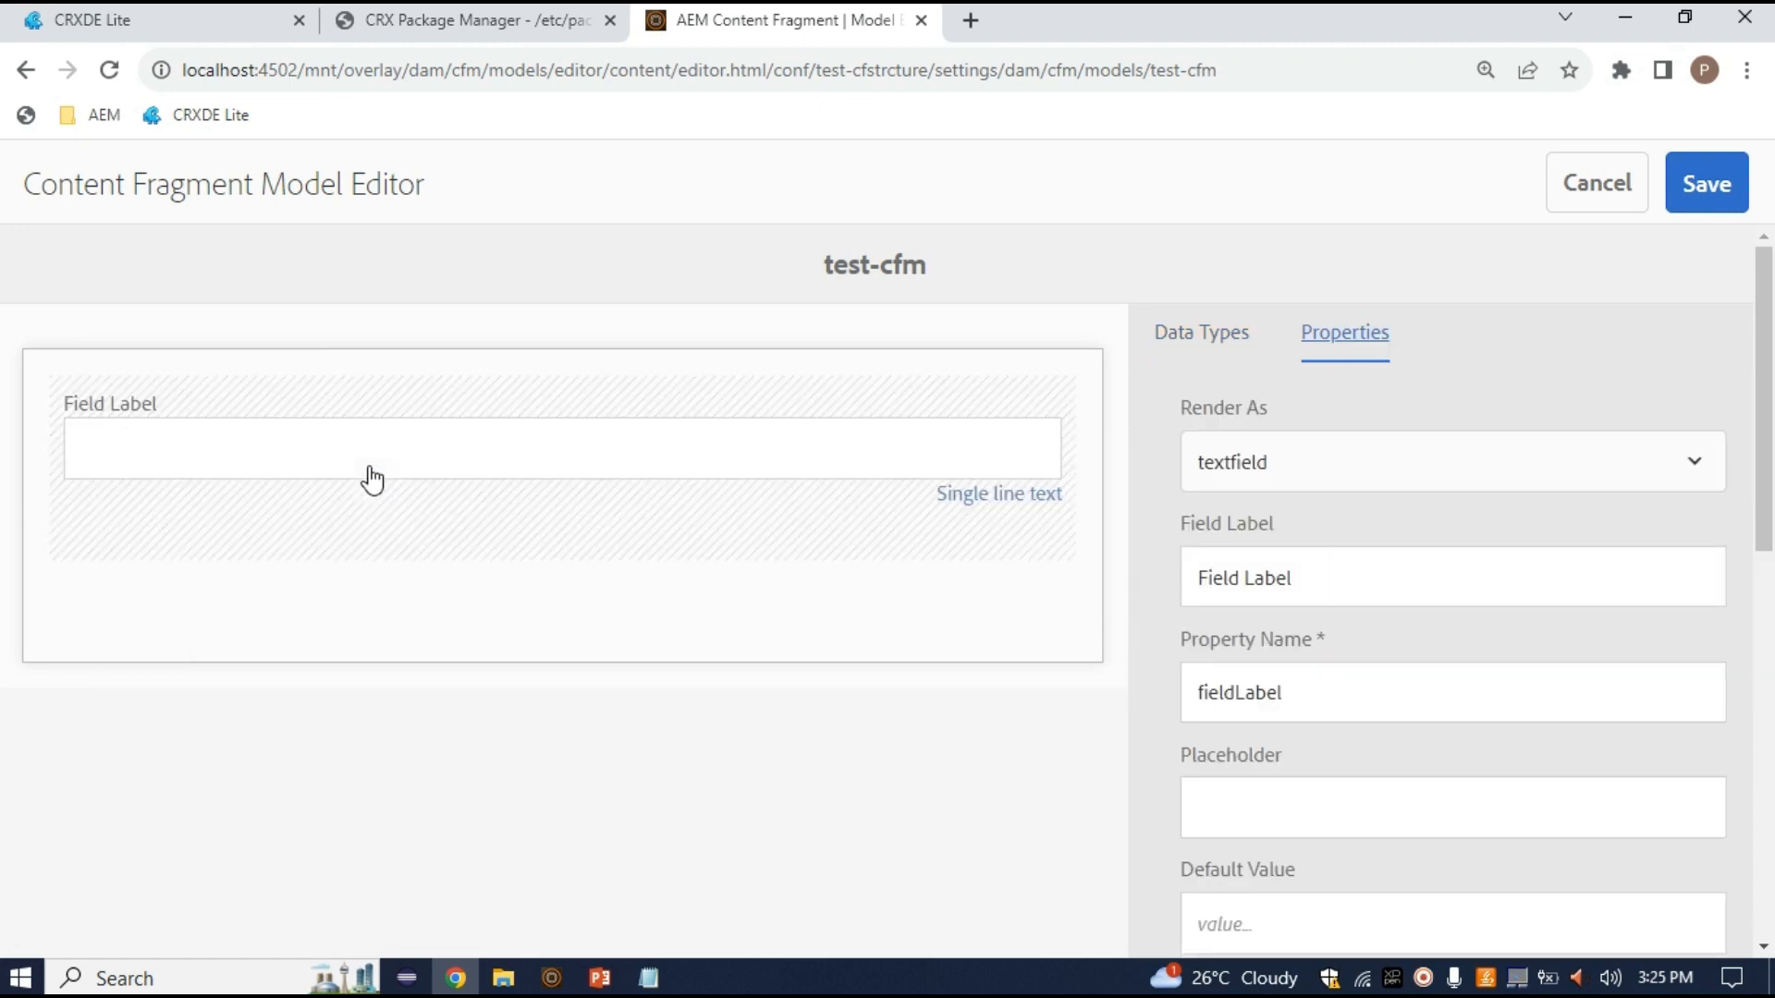
left_click(1303, 490)
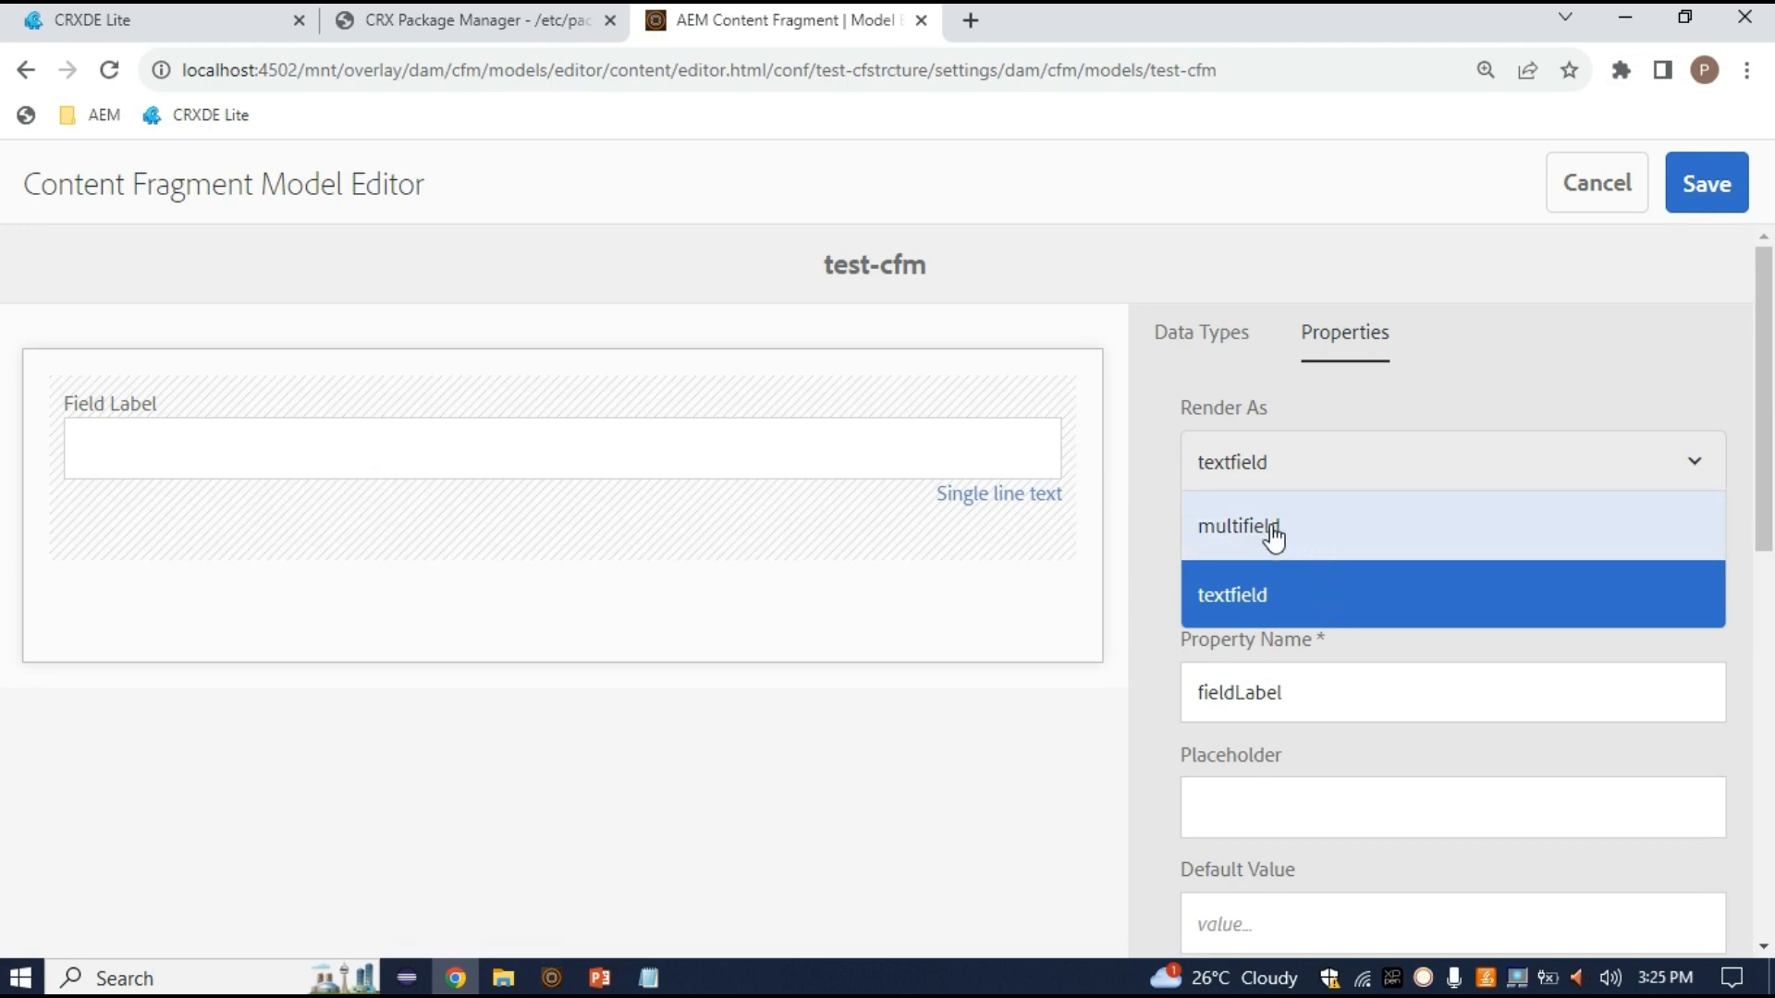
left_click(1281, 593)
left_click_drag(1323, 579, 961, 619)
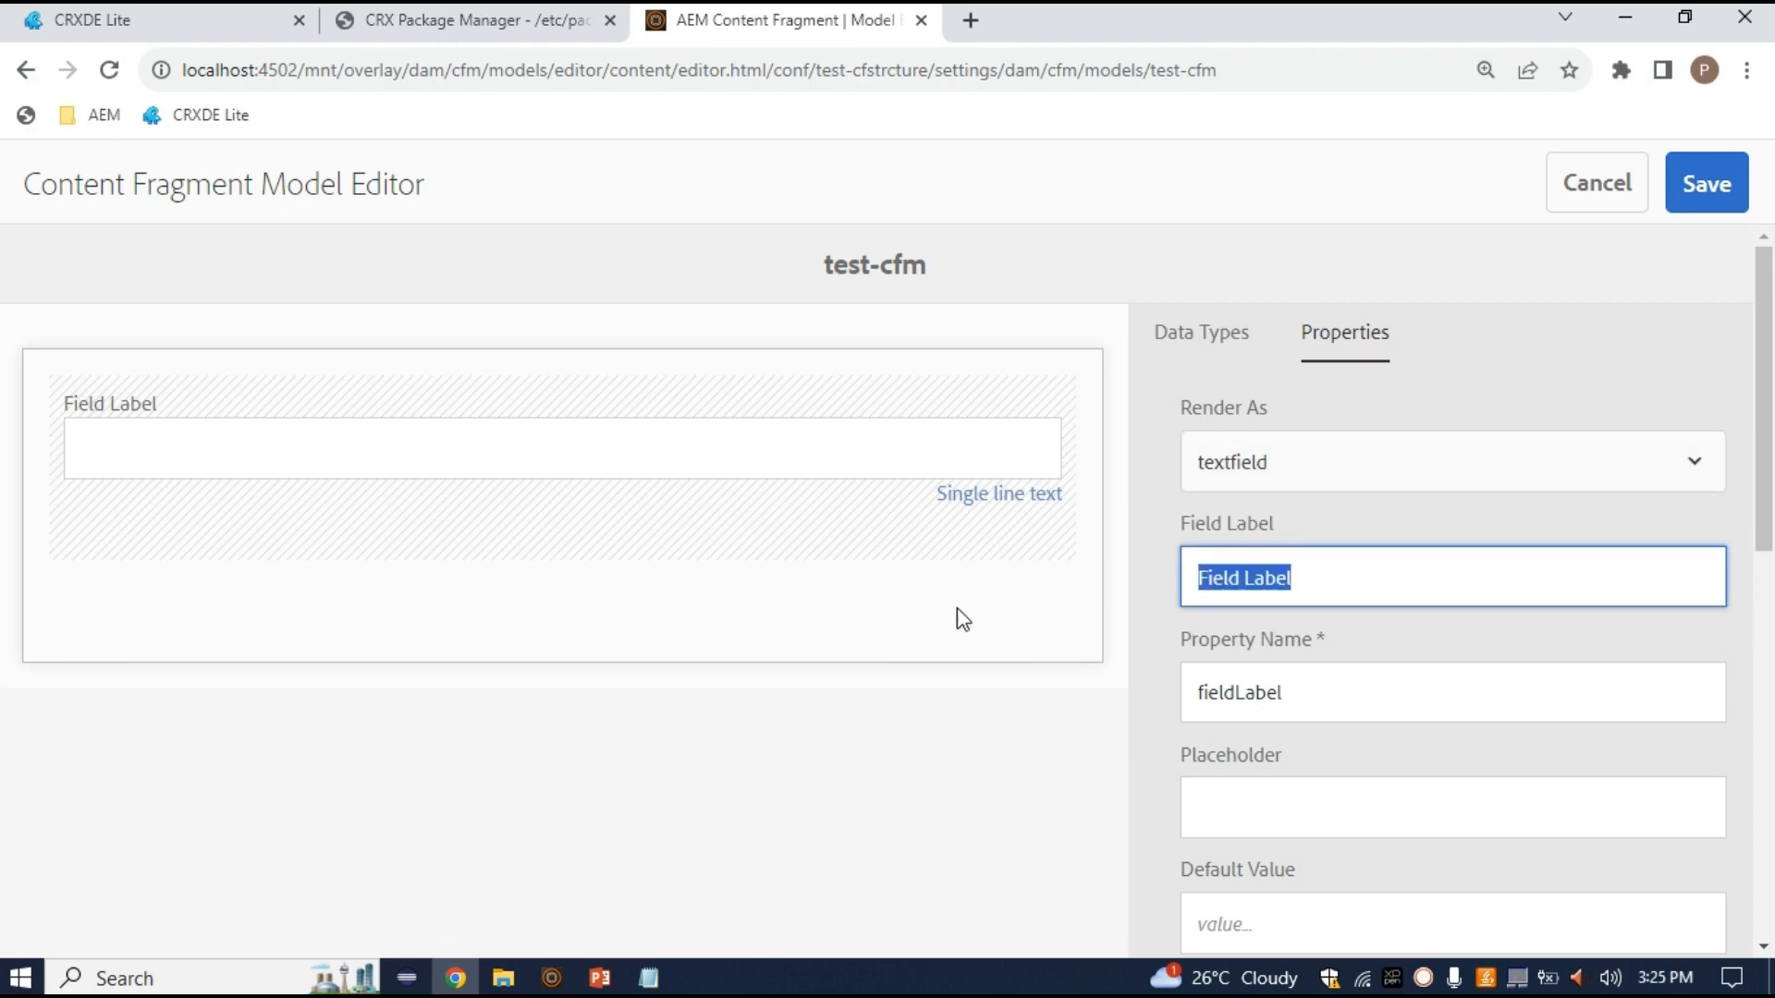
type("f")
key("BackSpace")
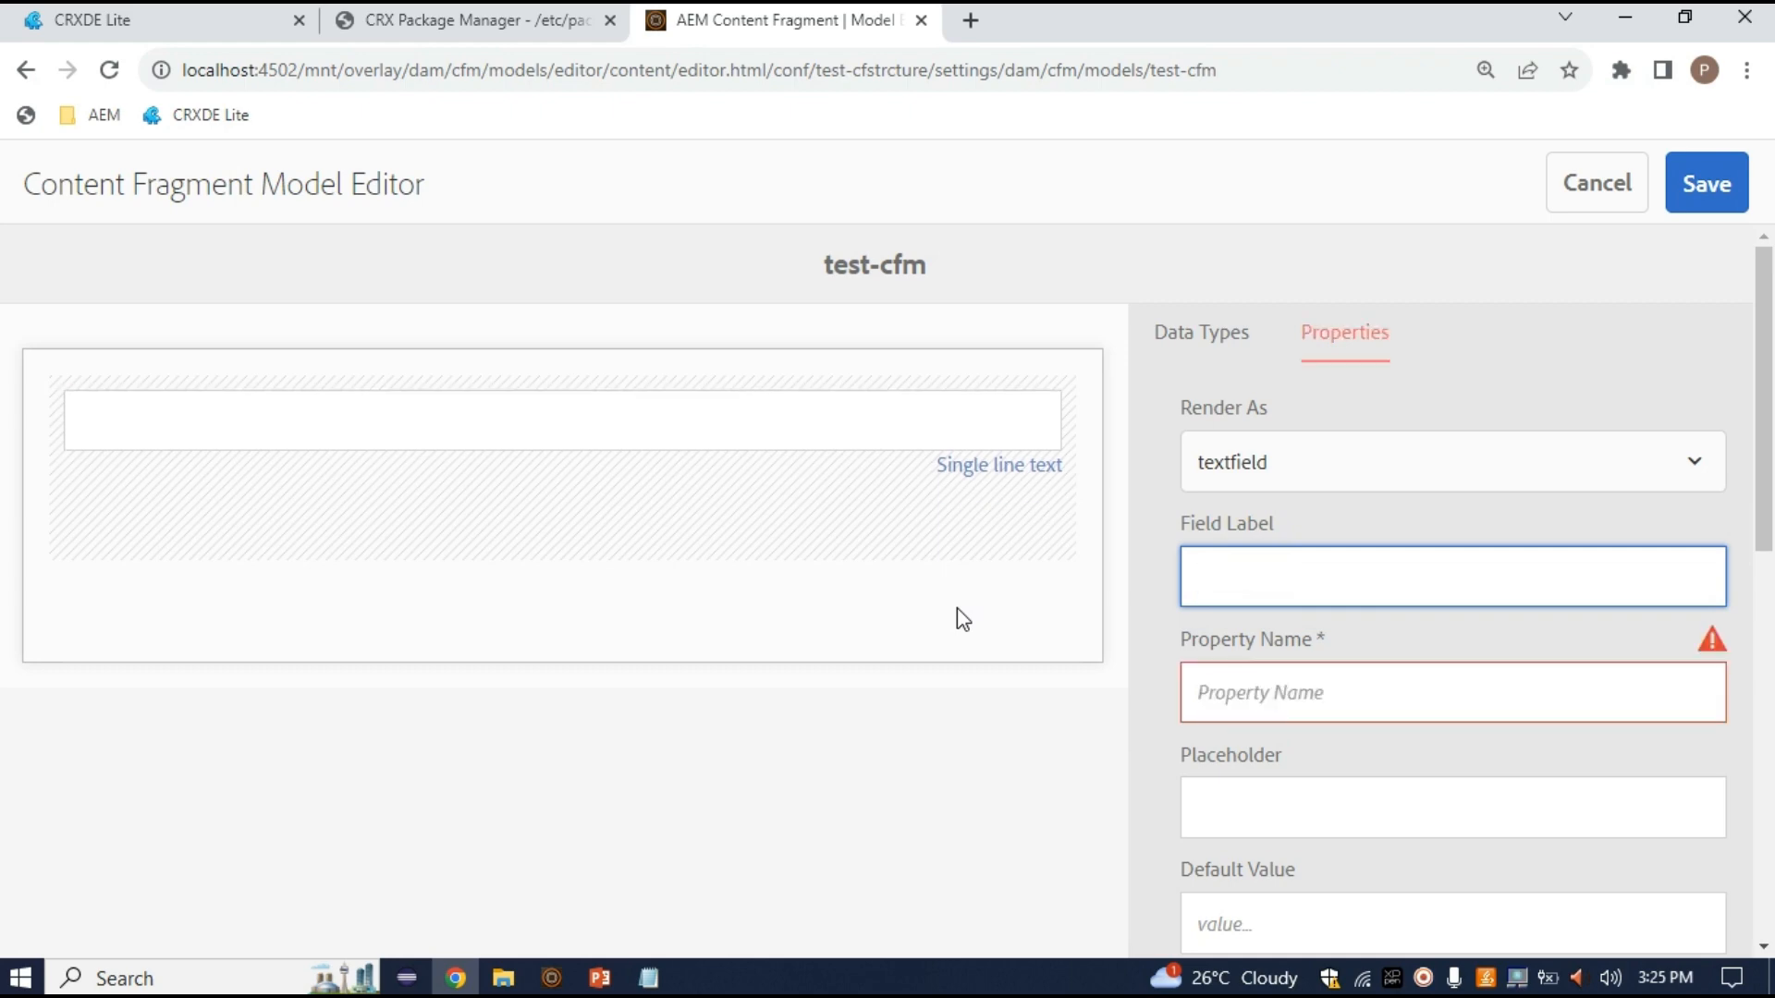
type("Name")
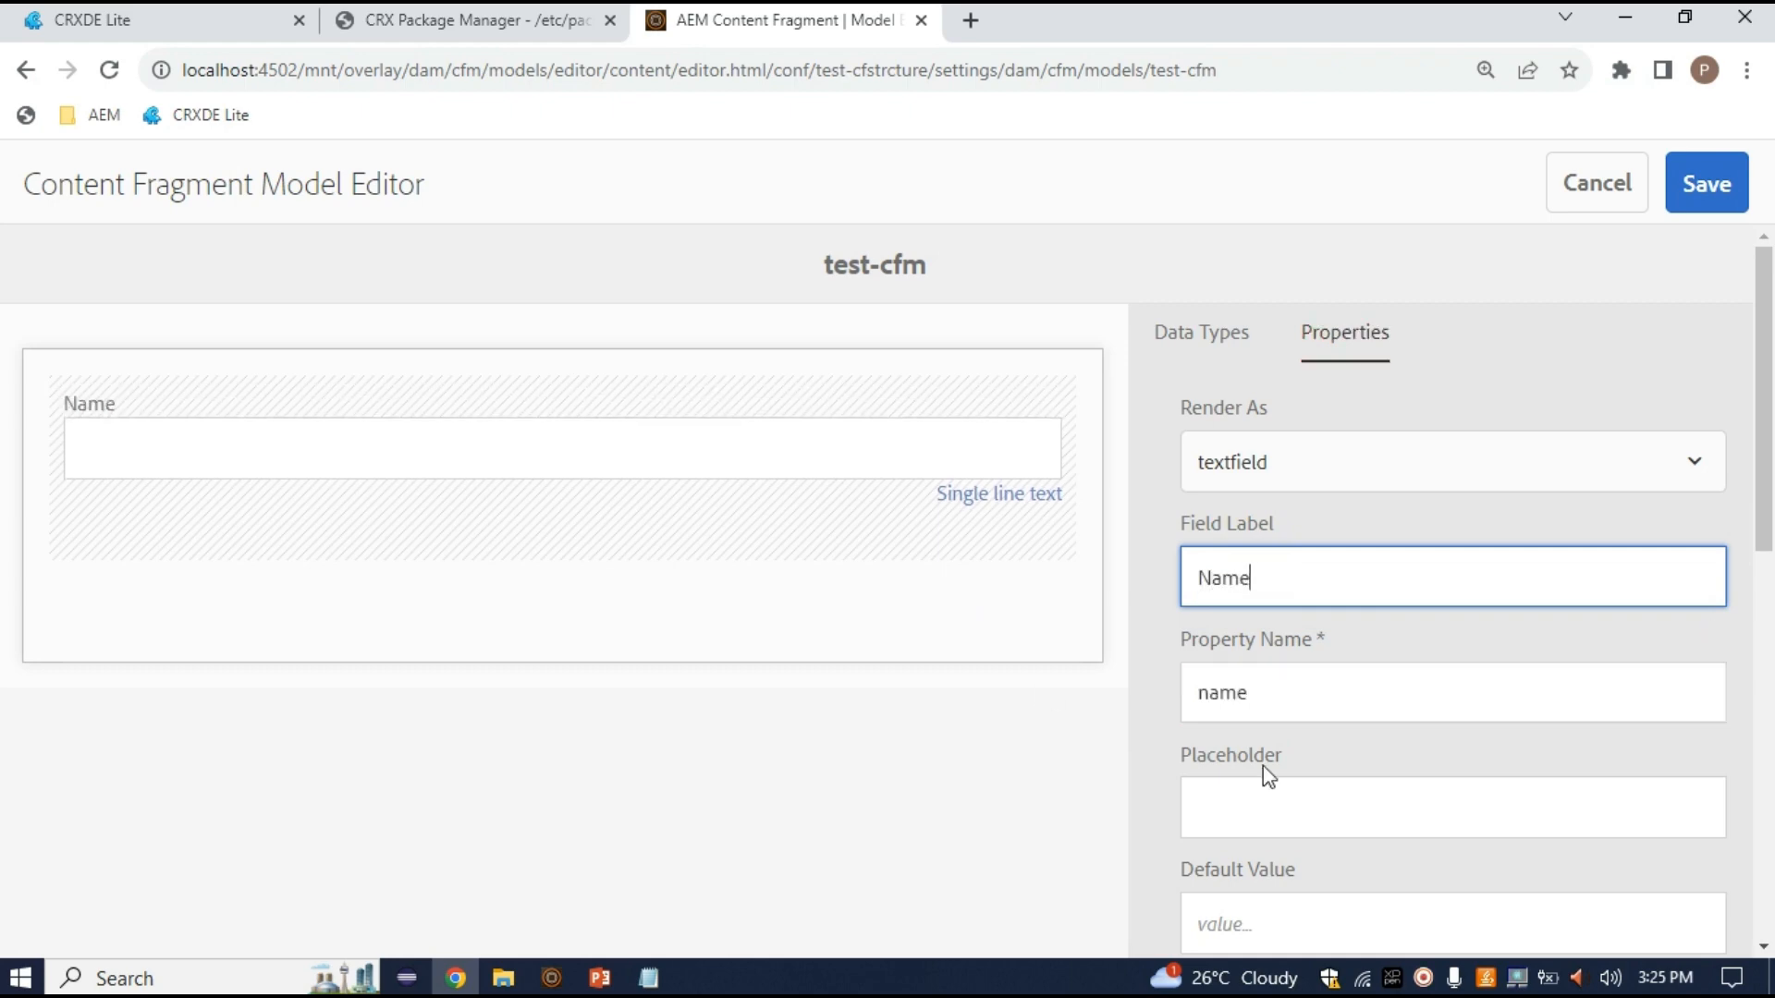
left_click_drag(1295, 689, 1167, 694)
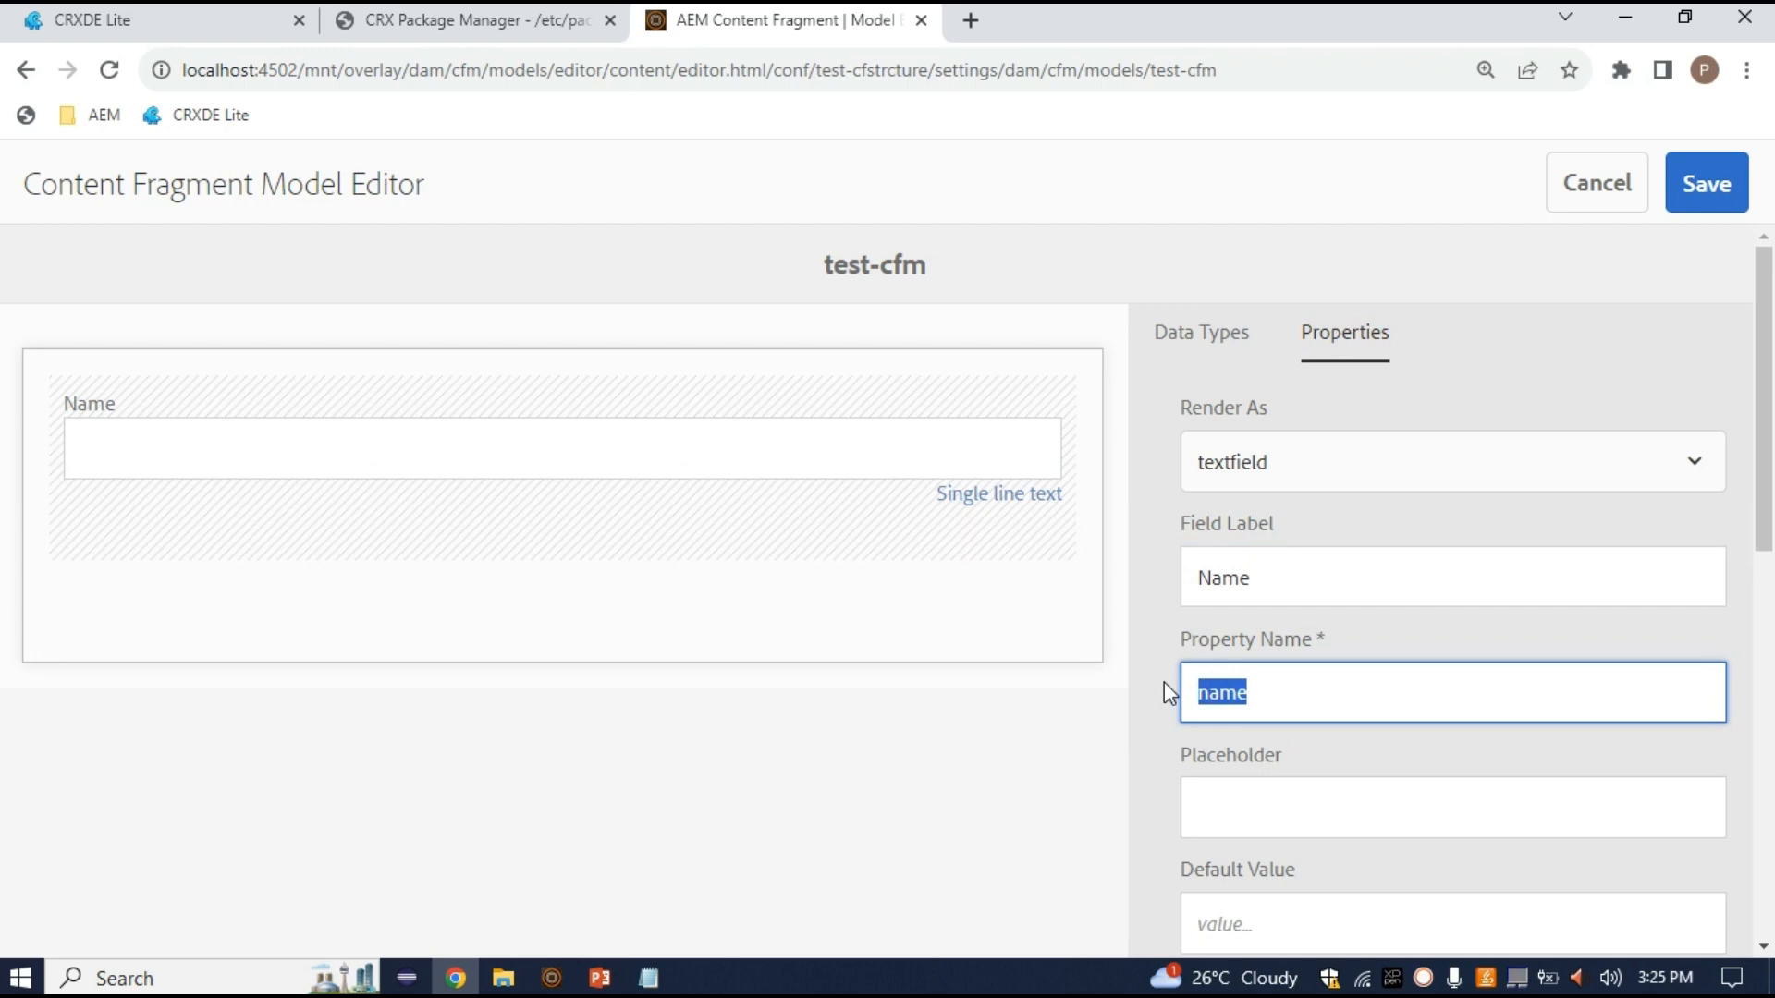
left_click(1263, 689)
double_click(1232, 693)
left_click(1266, 698)
double_click(1235, 692)
Give the Name field the placeholder 'Enter Your Name'
scroll(1280, 746, "down", 1)
left_click(1252, 789)
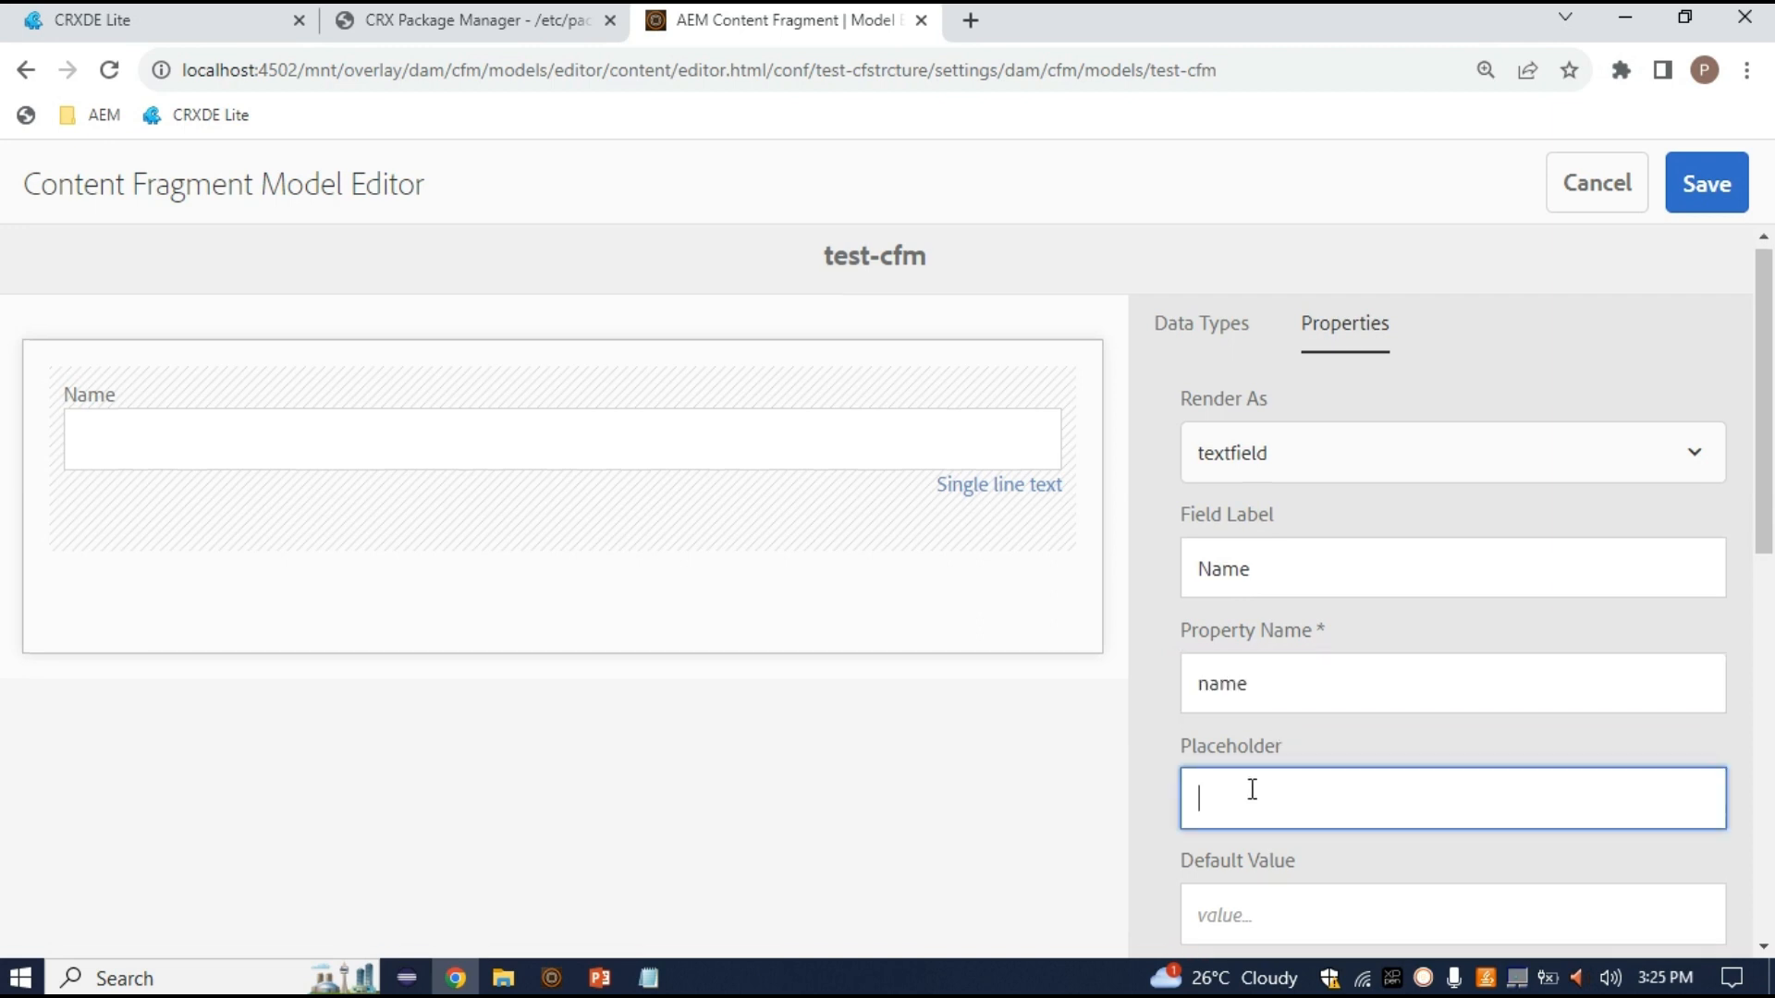
type("Enter Your Name")
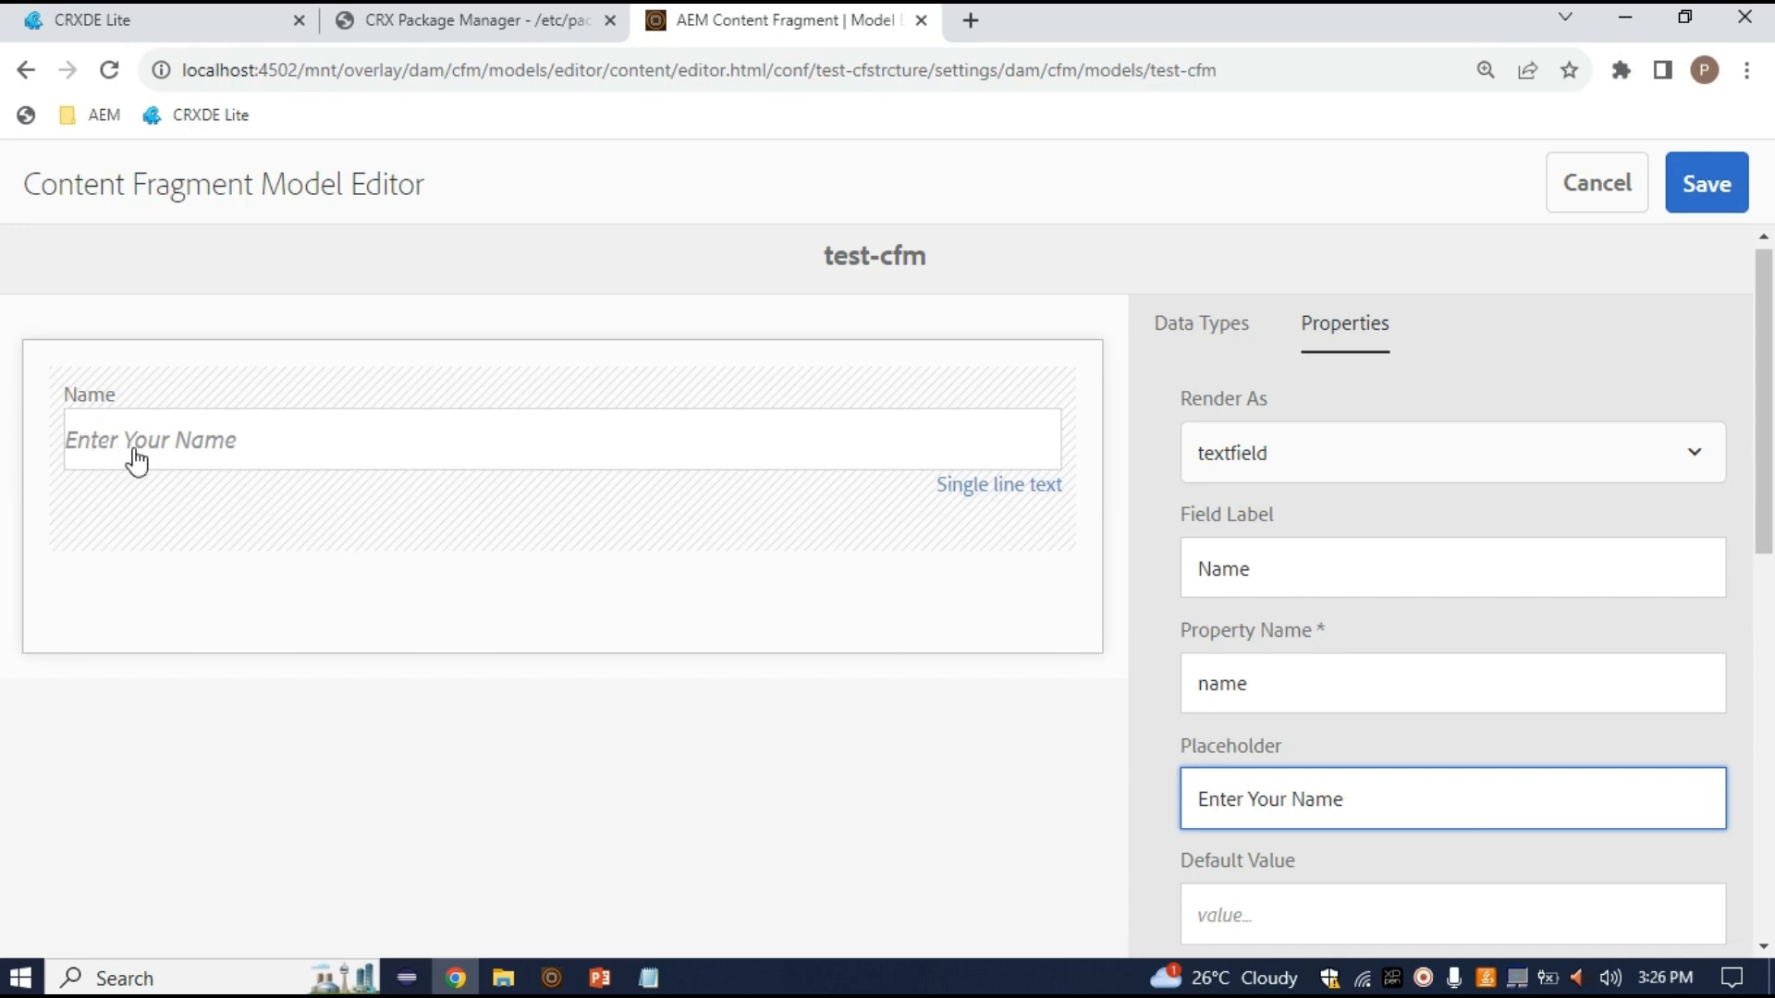
Mark the Name field as Required and review its validation options
scroll(1294, 794, "down", 4)
left_click(1263, 546)
scroll(1263, 546, "up", 2)
double_click(1240, 502)
left_click(1249, 733)
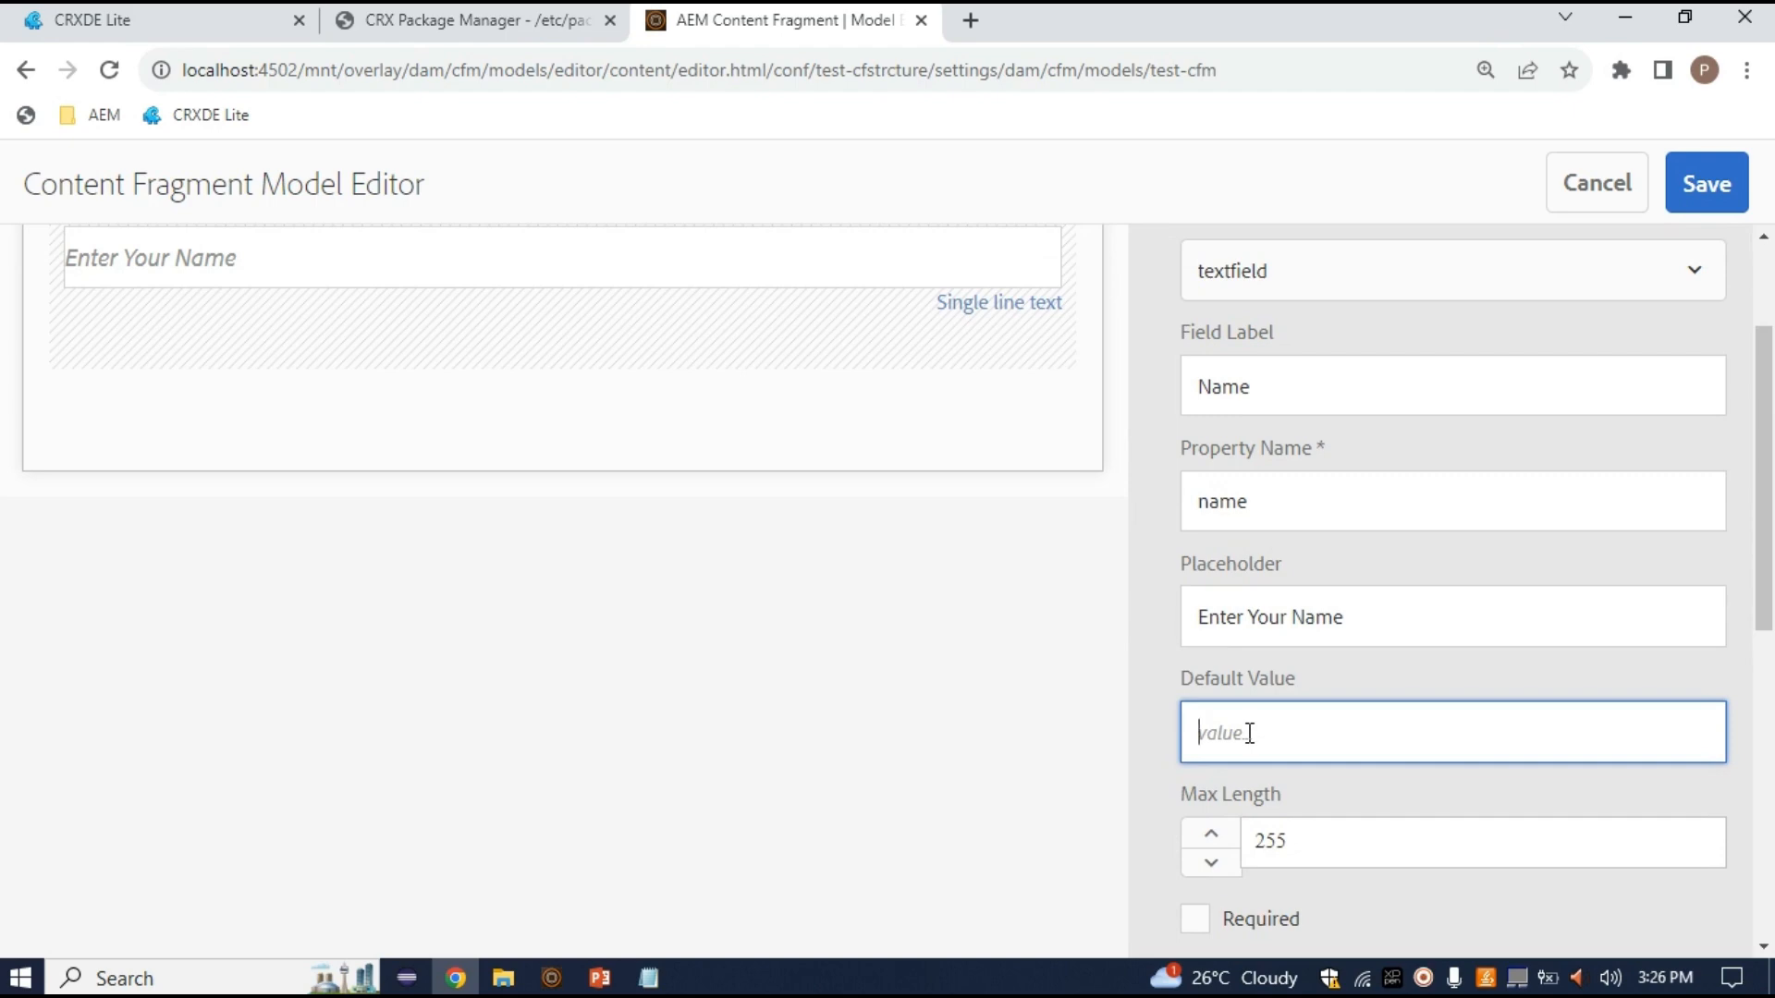
scroll(1300, 792, "down", 2)
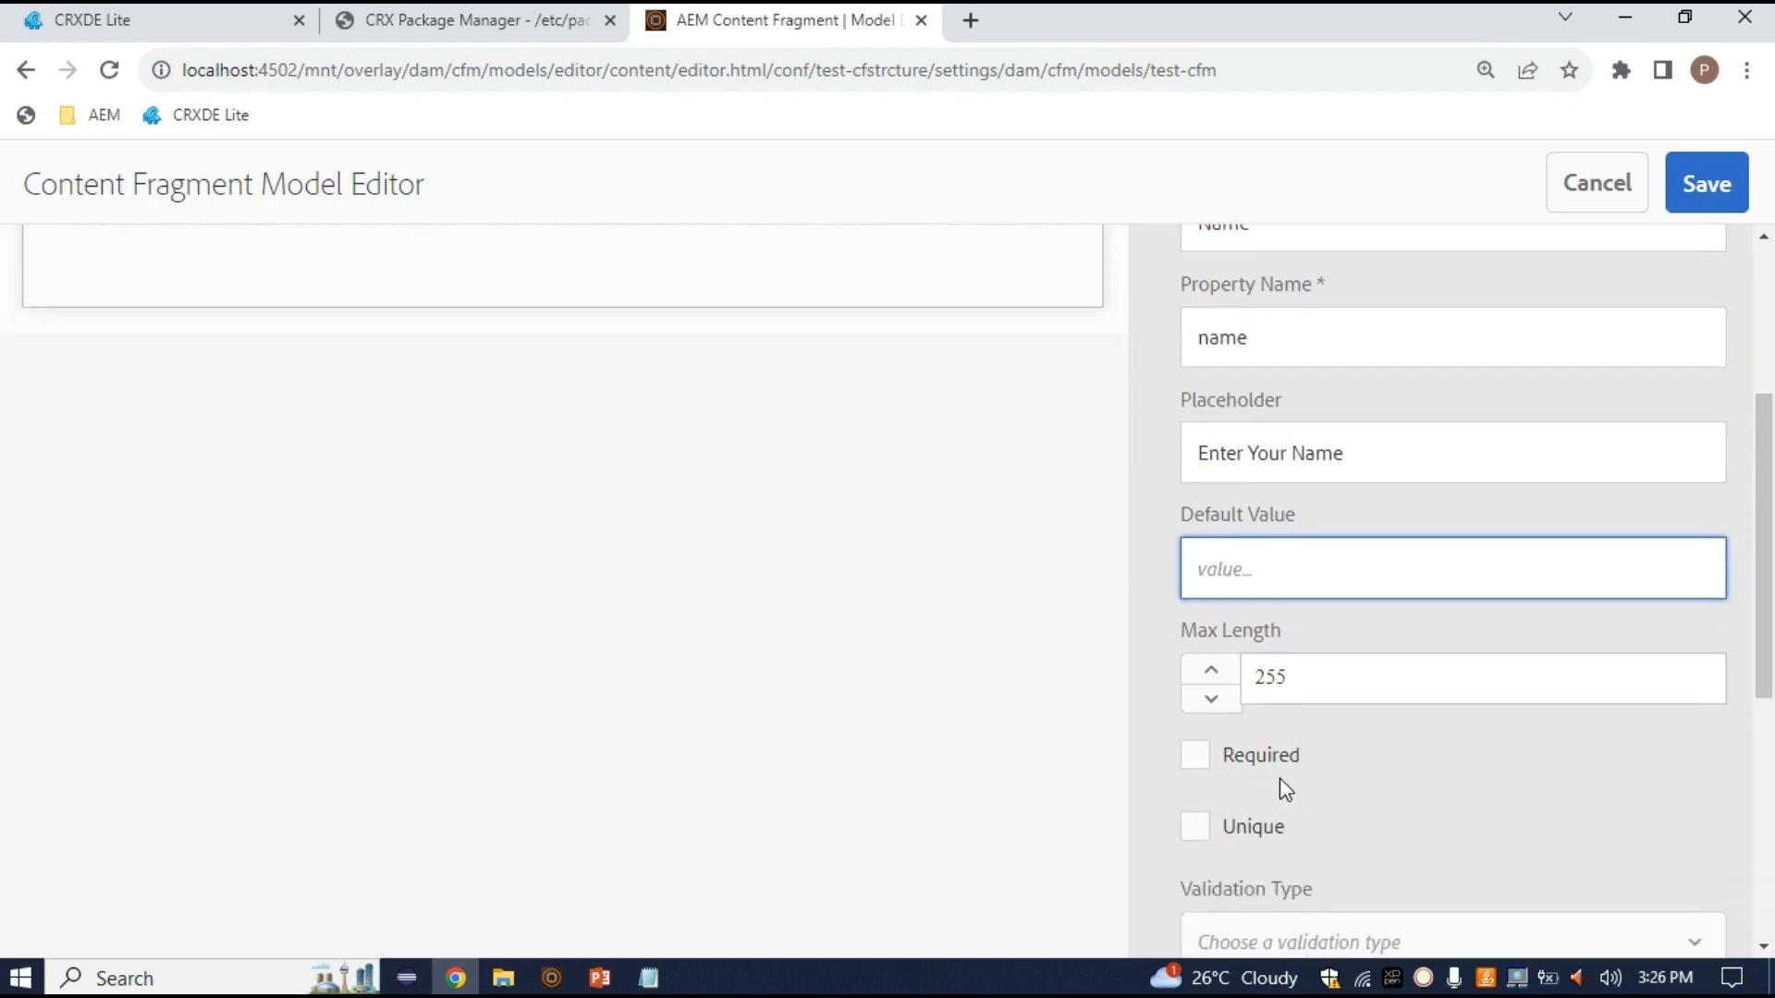
left_click(1334, 689)
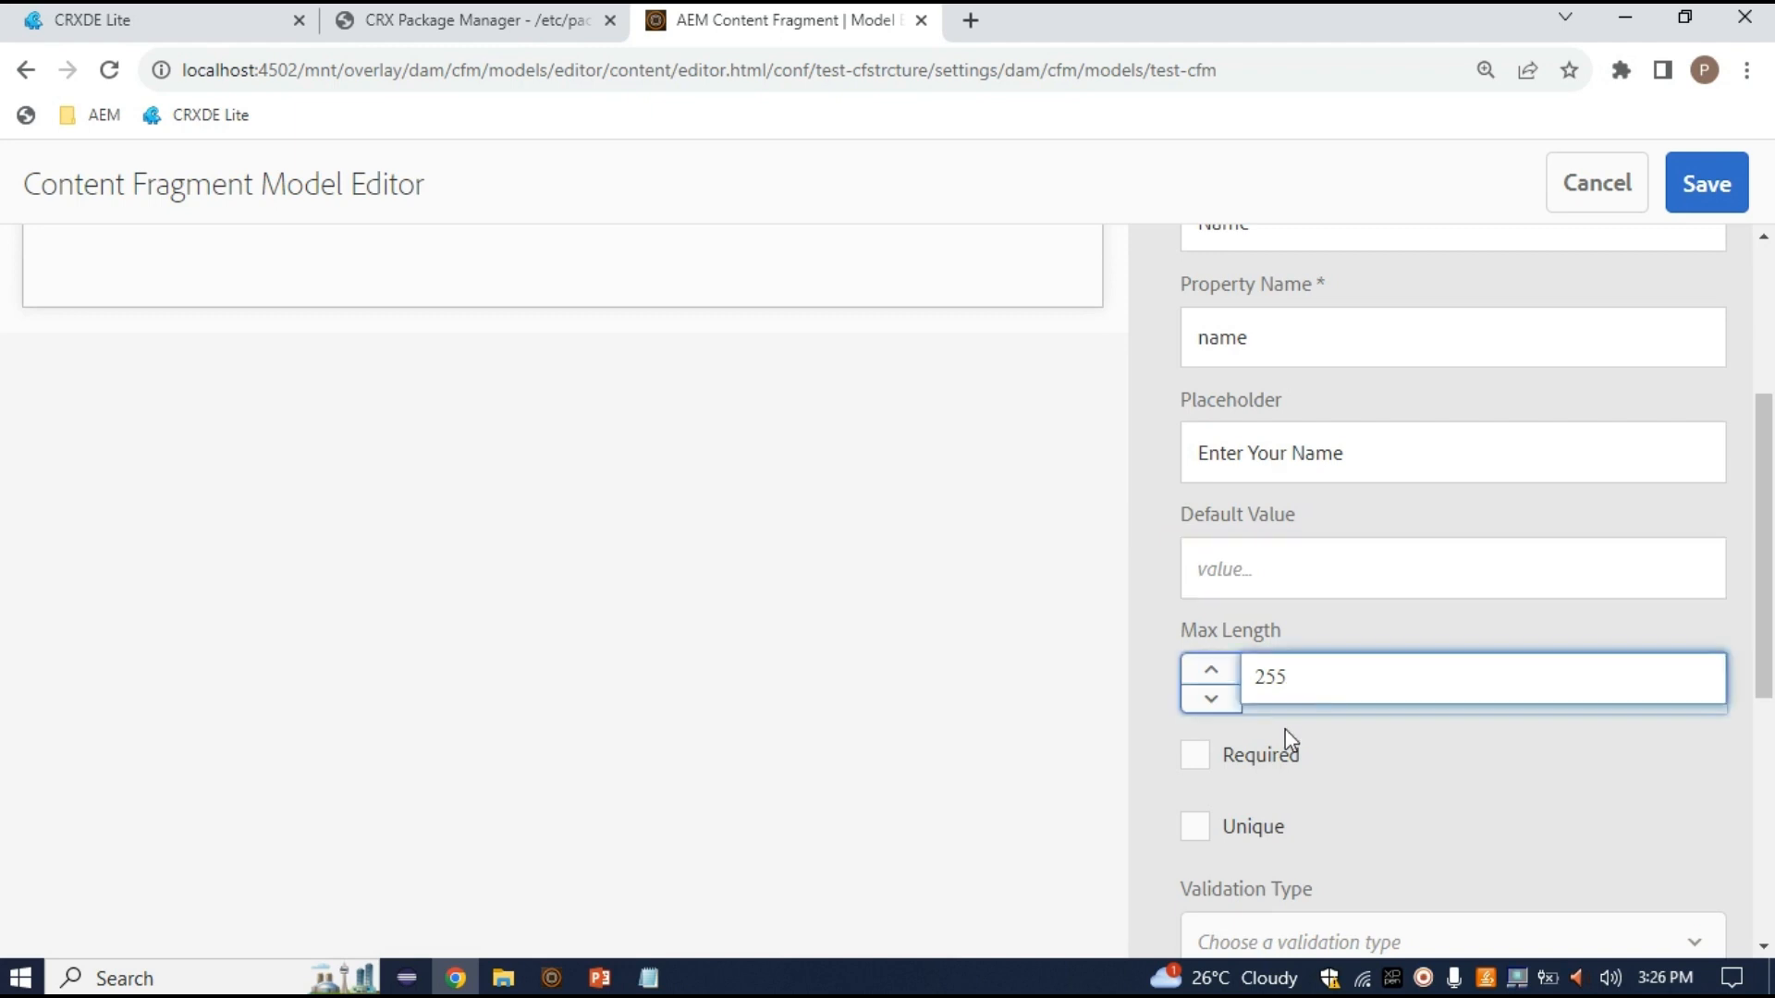
left_click(1200, 756)
scroll(543, 641, "up", 4)
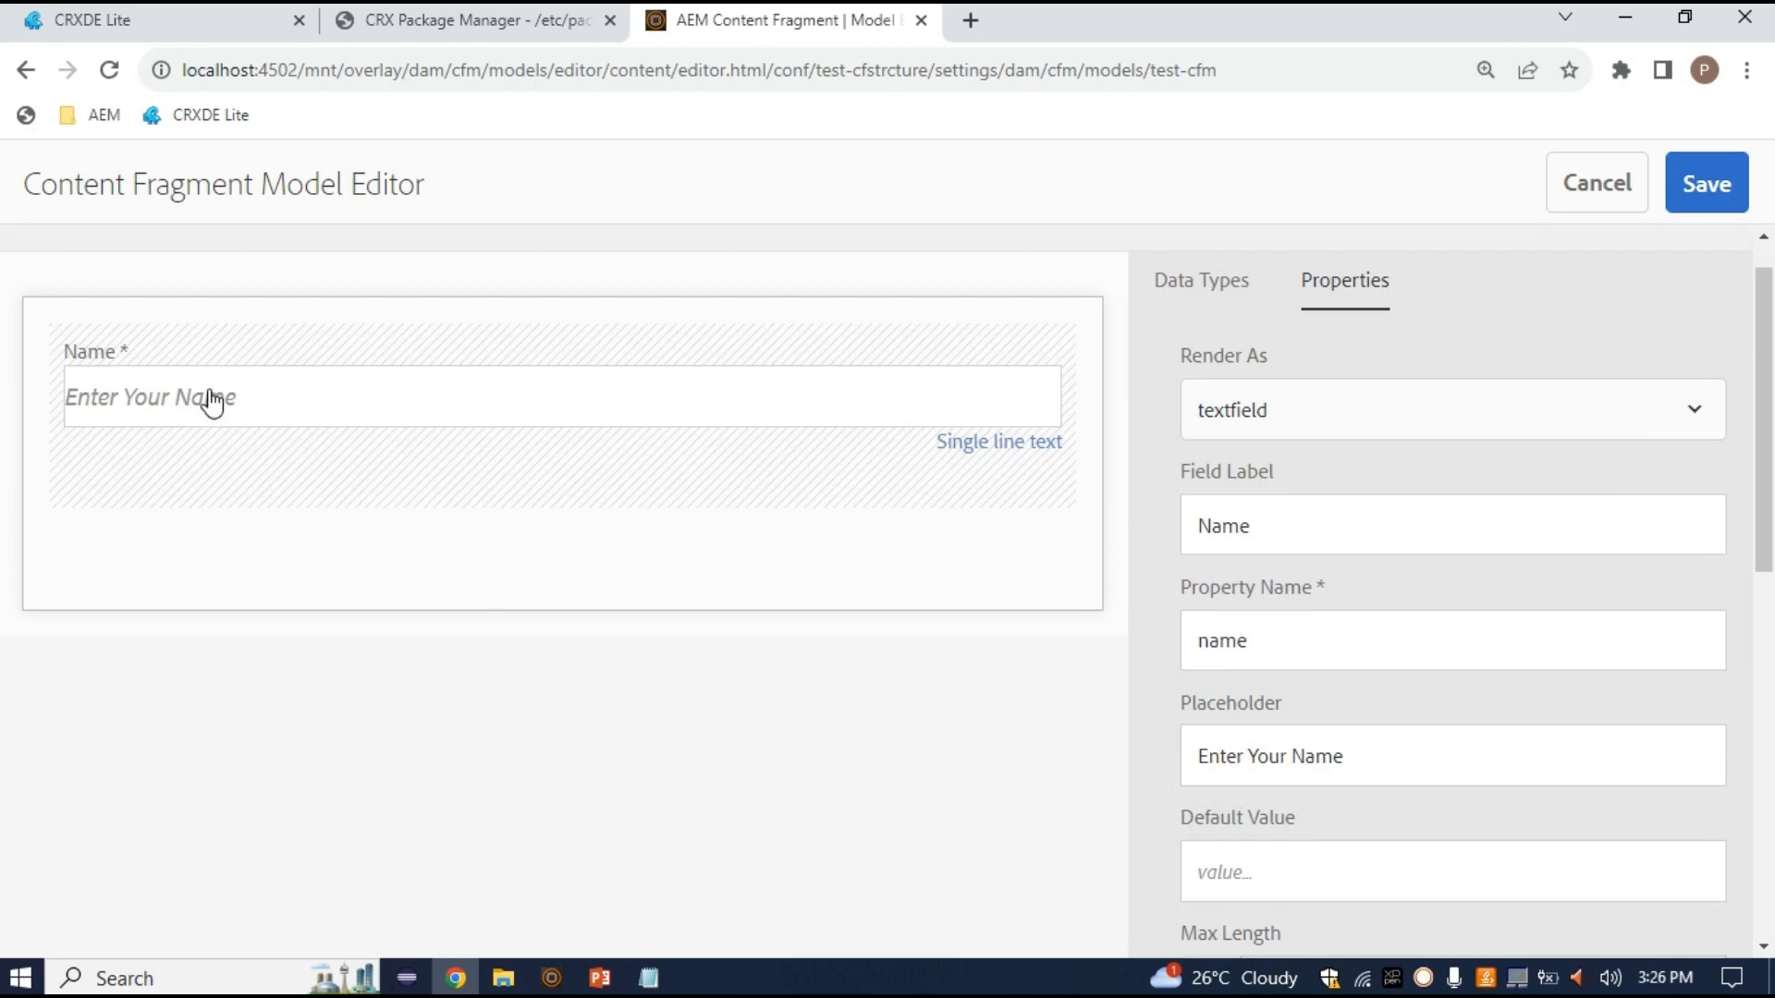
scroll(1174, 591, "down", 6)
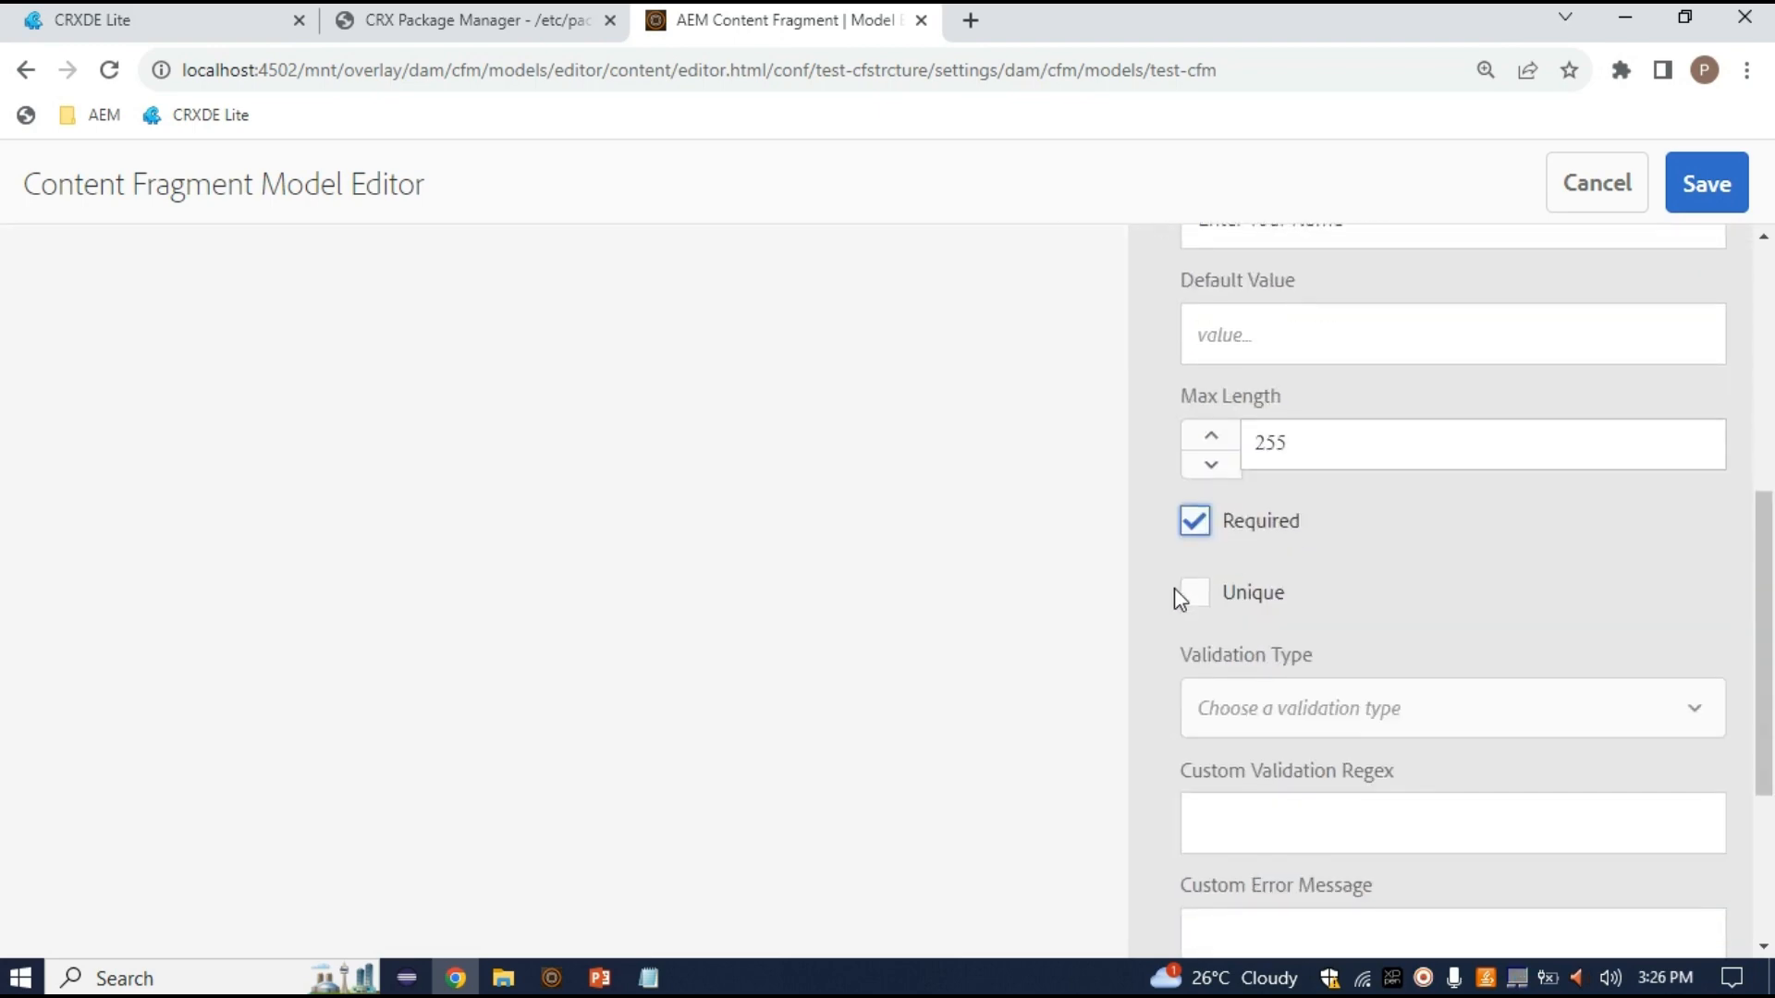
scroll(1174, 588, "up", 6)
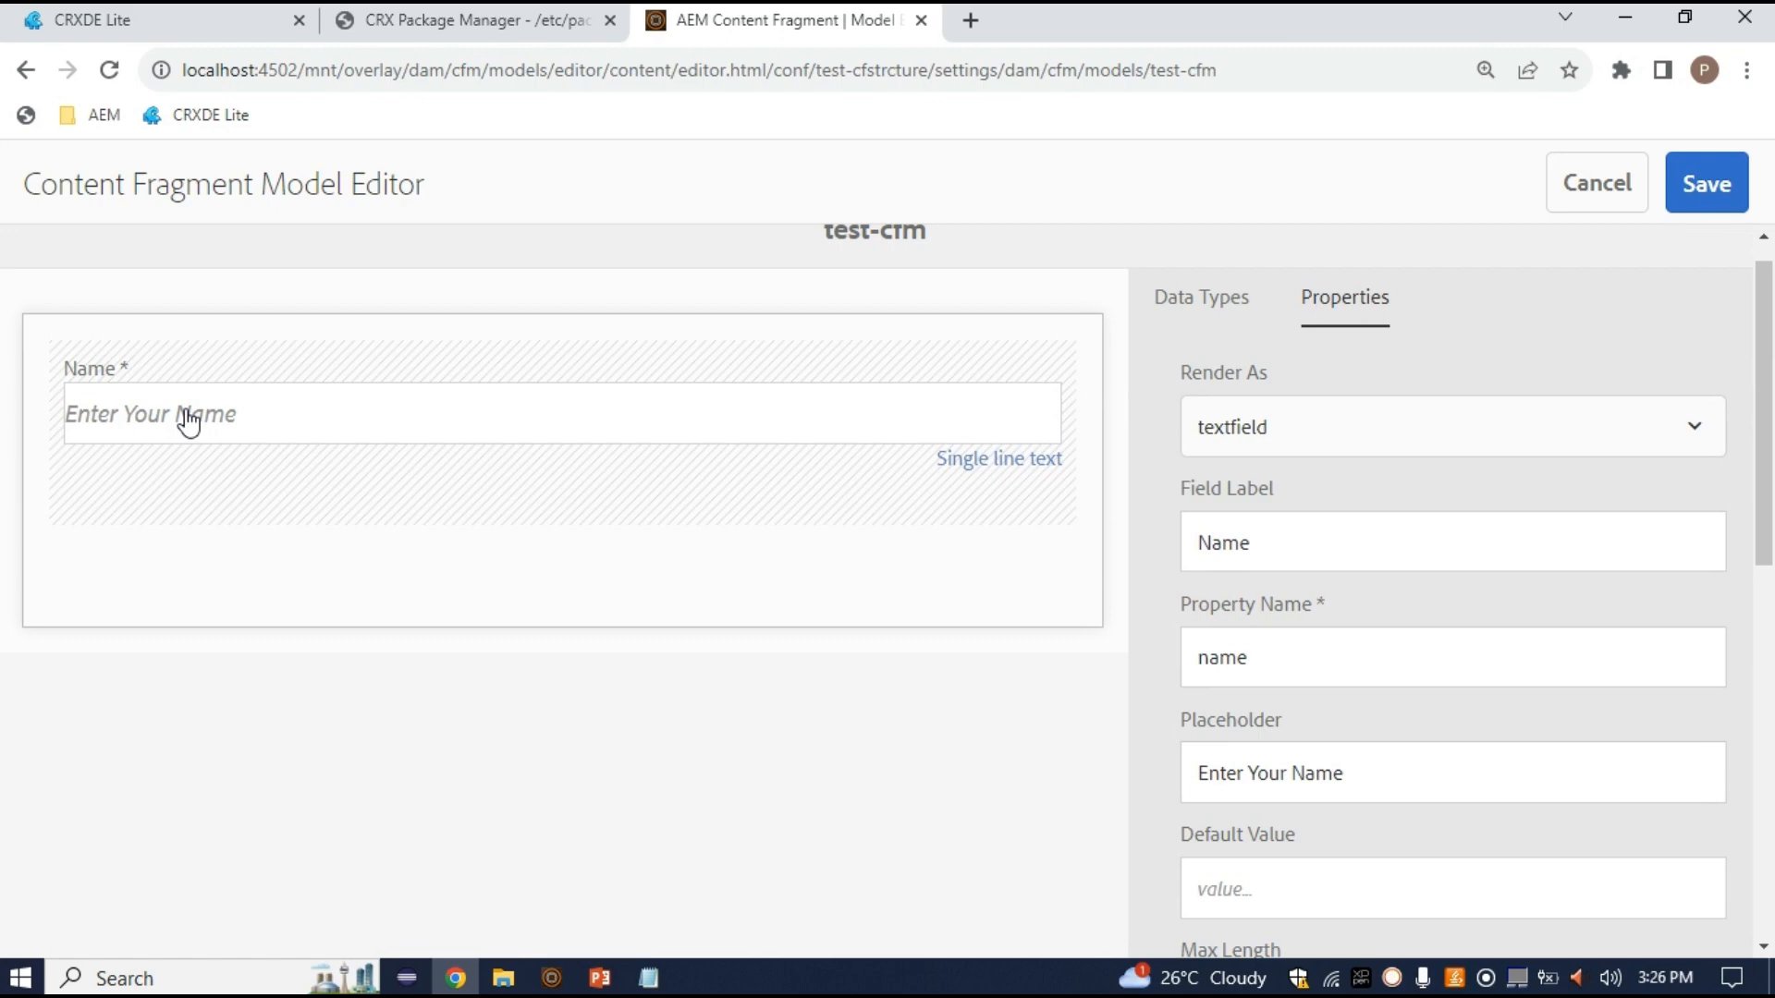
scroll(1378, 776, "down", 10)
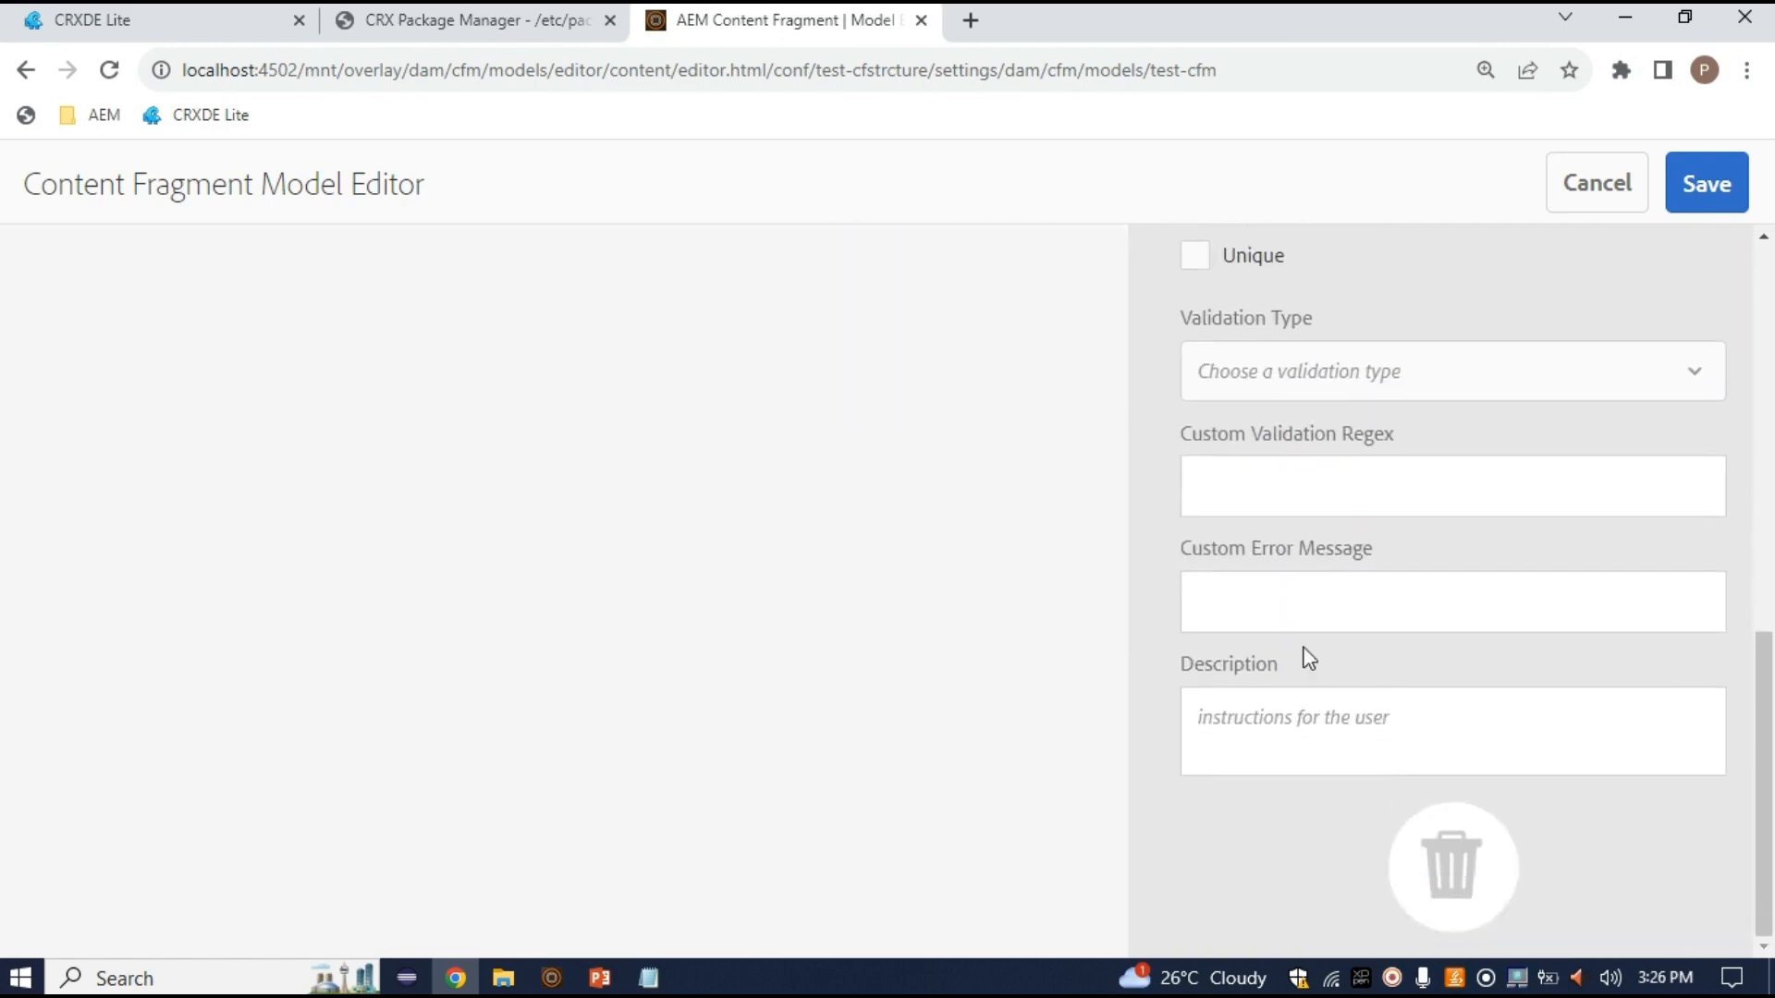
scroll(1325, 694, "up", 3)
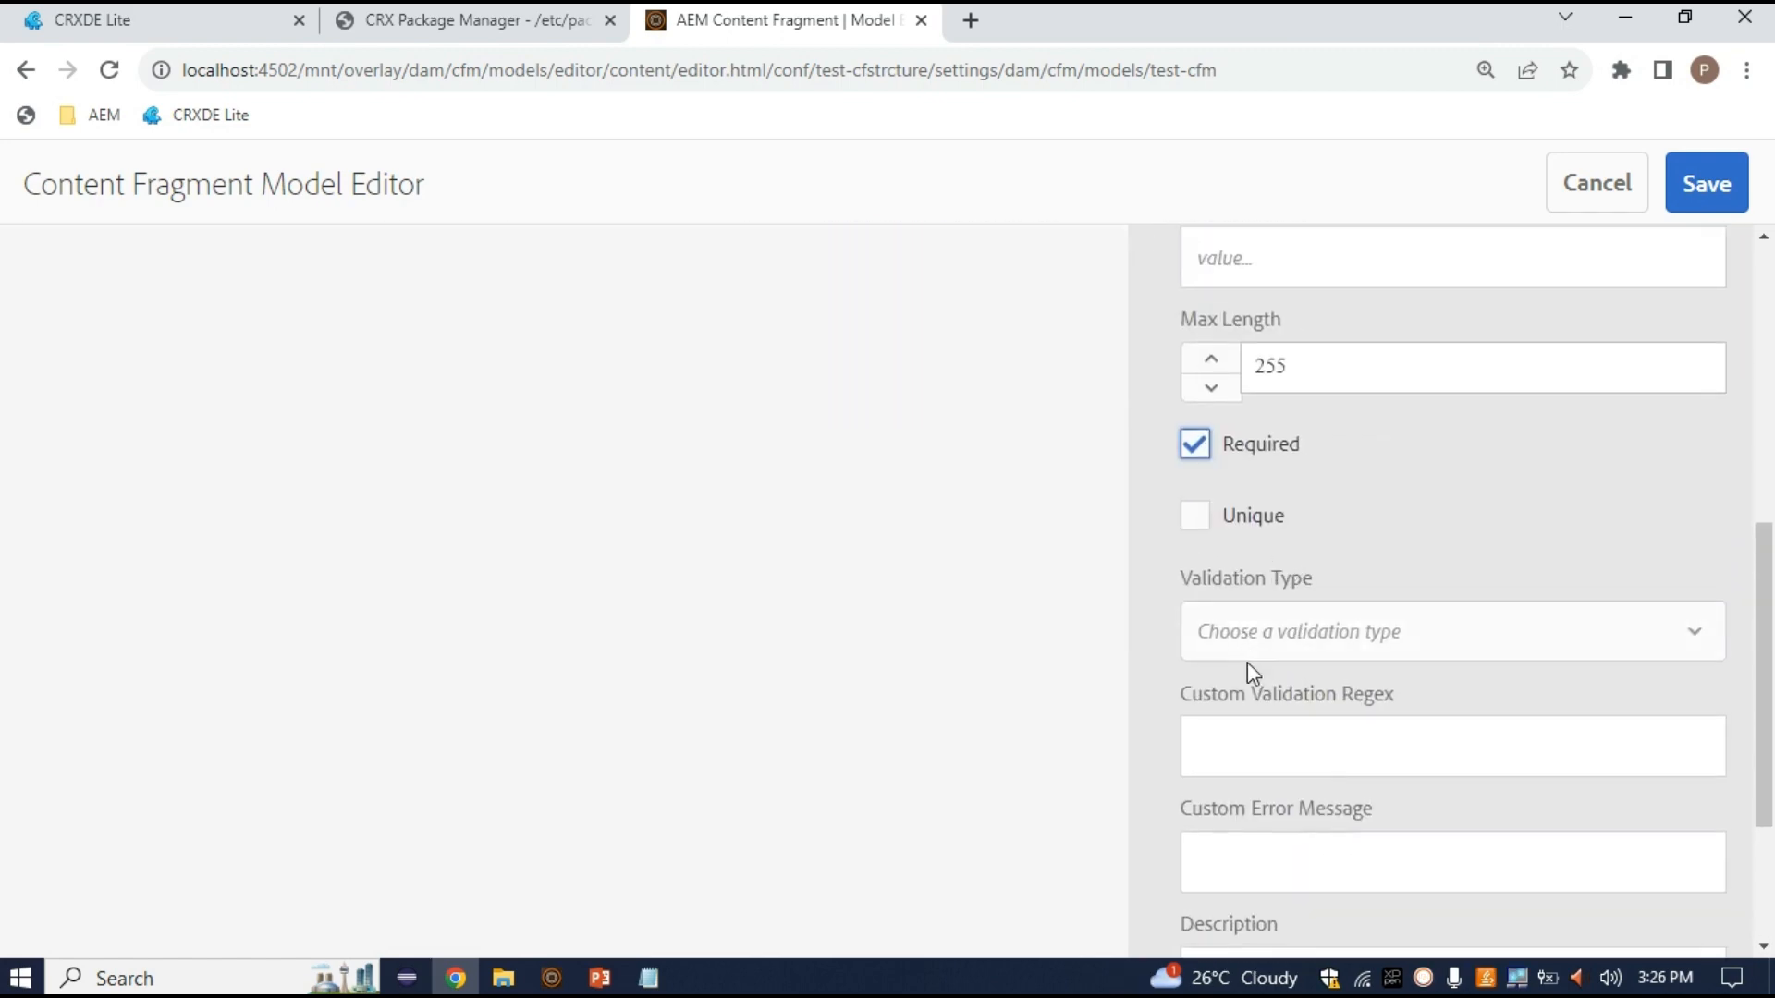
scroll(1248, 665, "down", 1)
scroll(1345, 674, "down", 1)
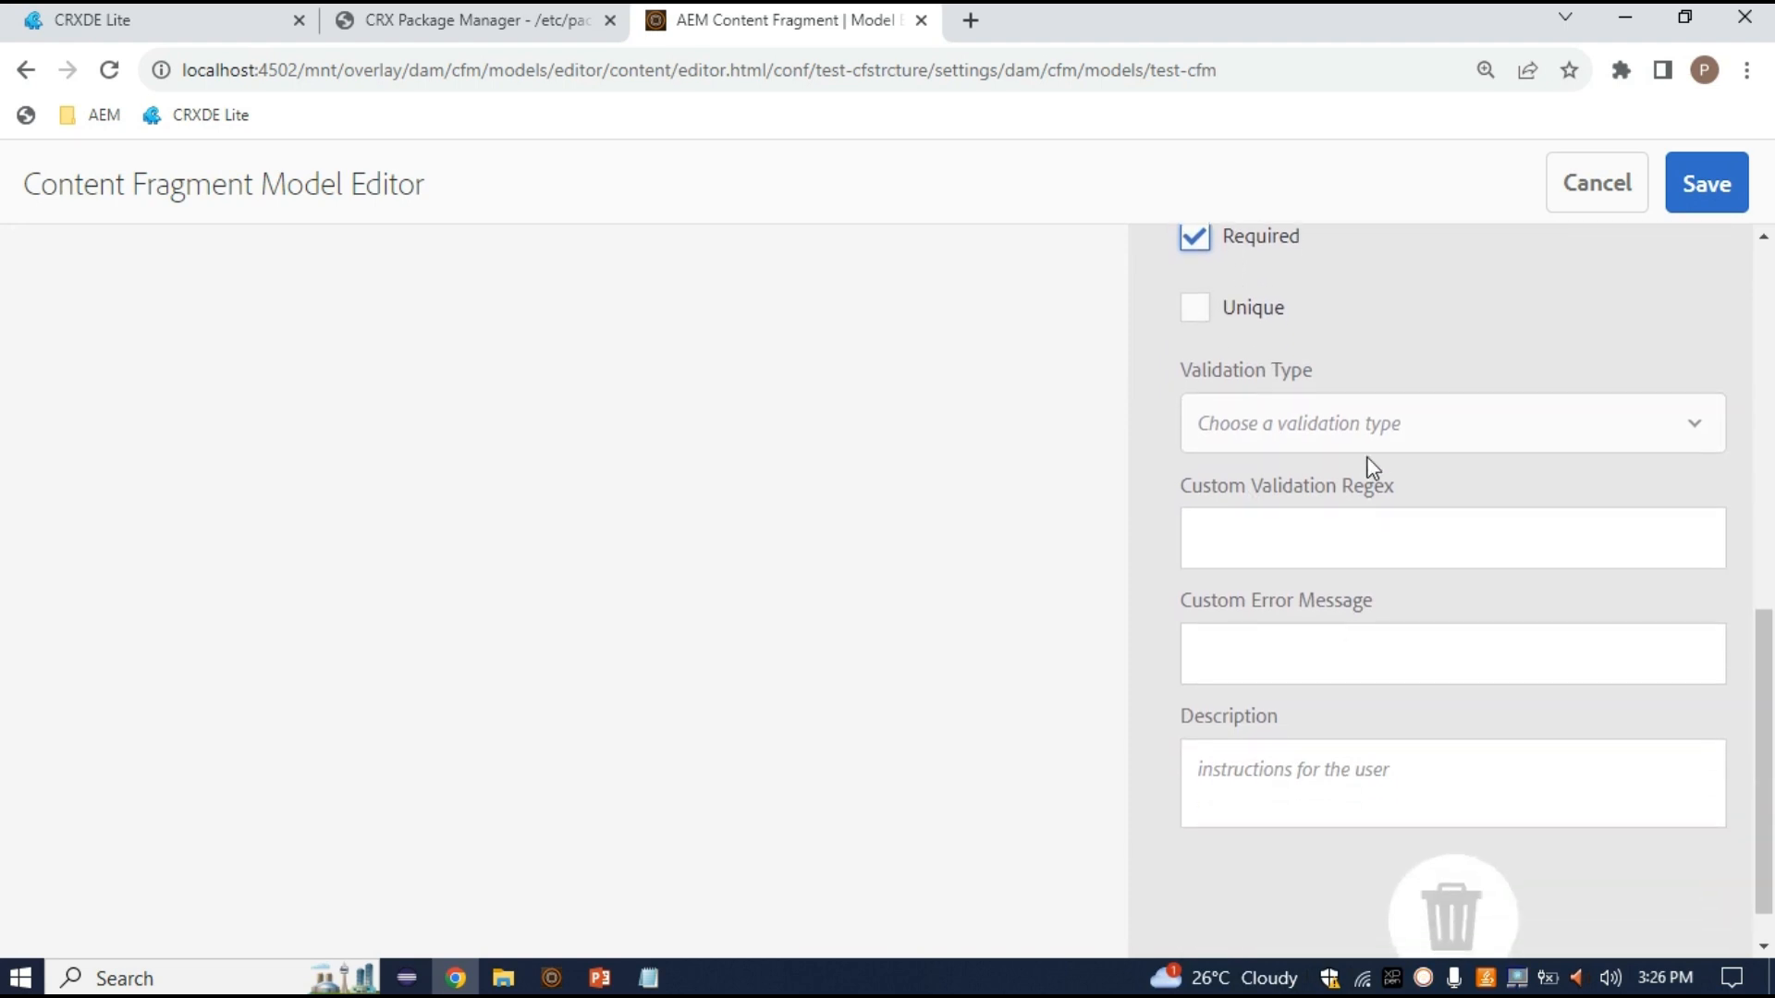
left_click_drag(1395, 483, 1352, 480)
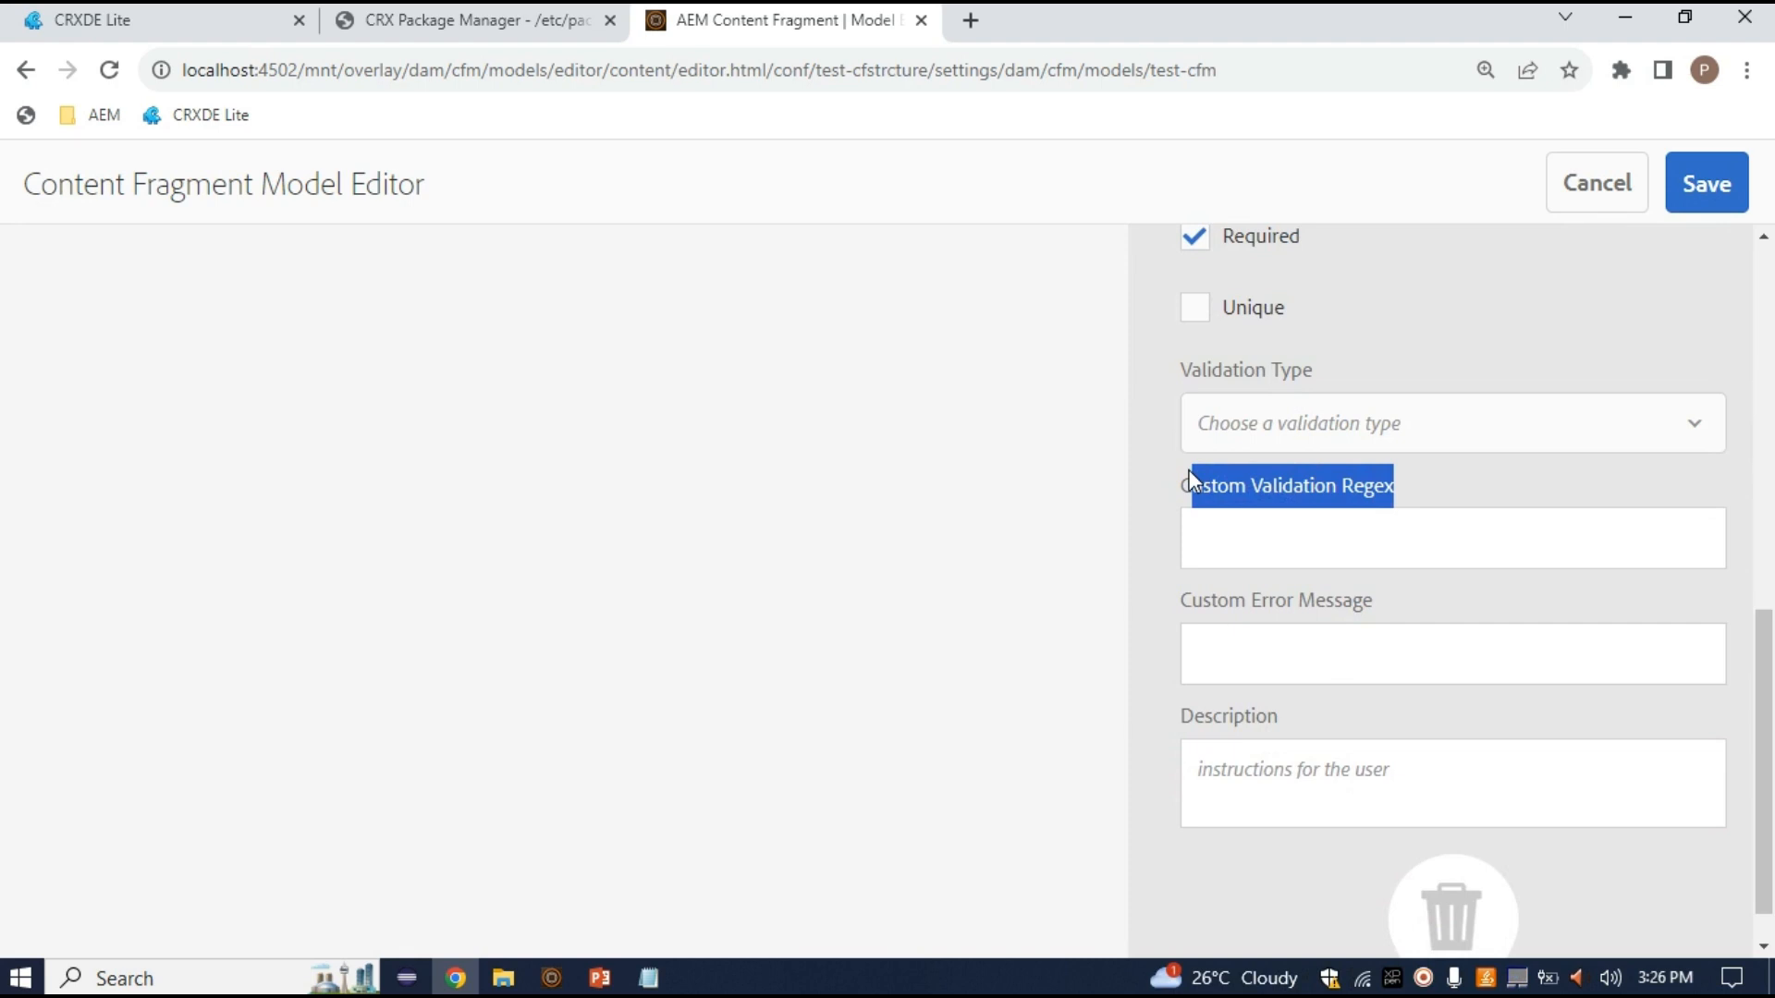
scroll(1188, 470, "up", 8)
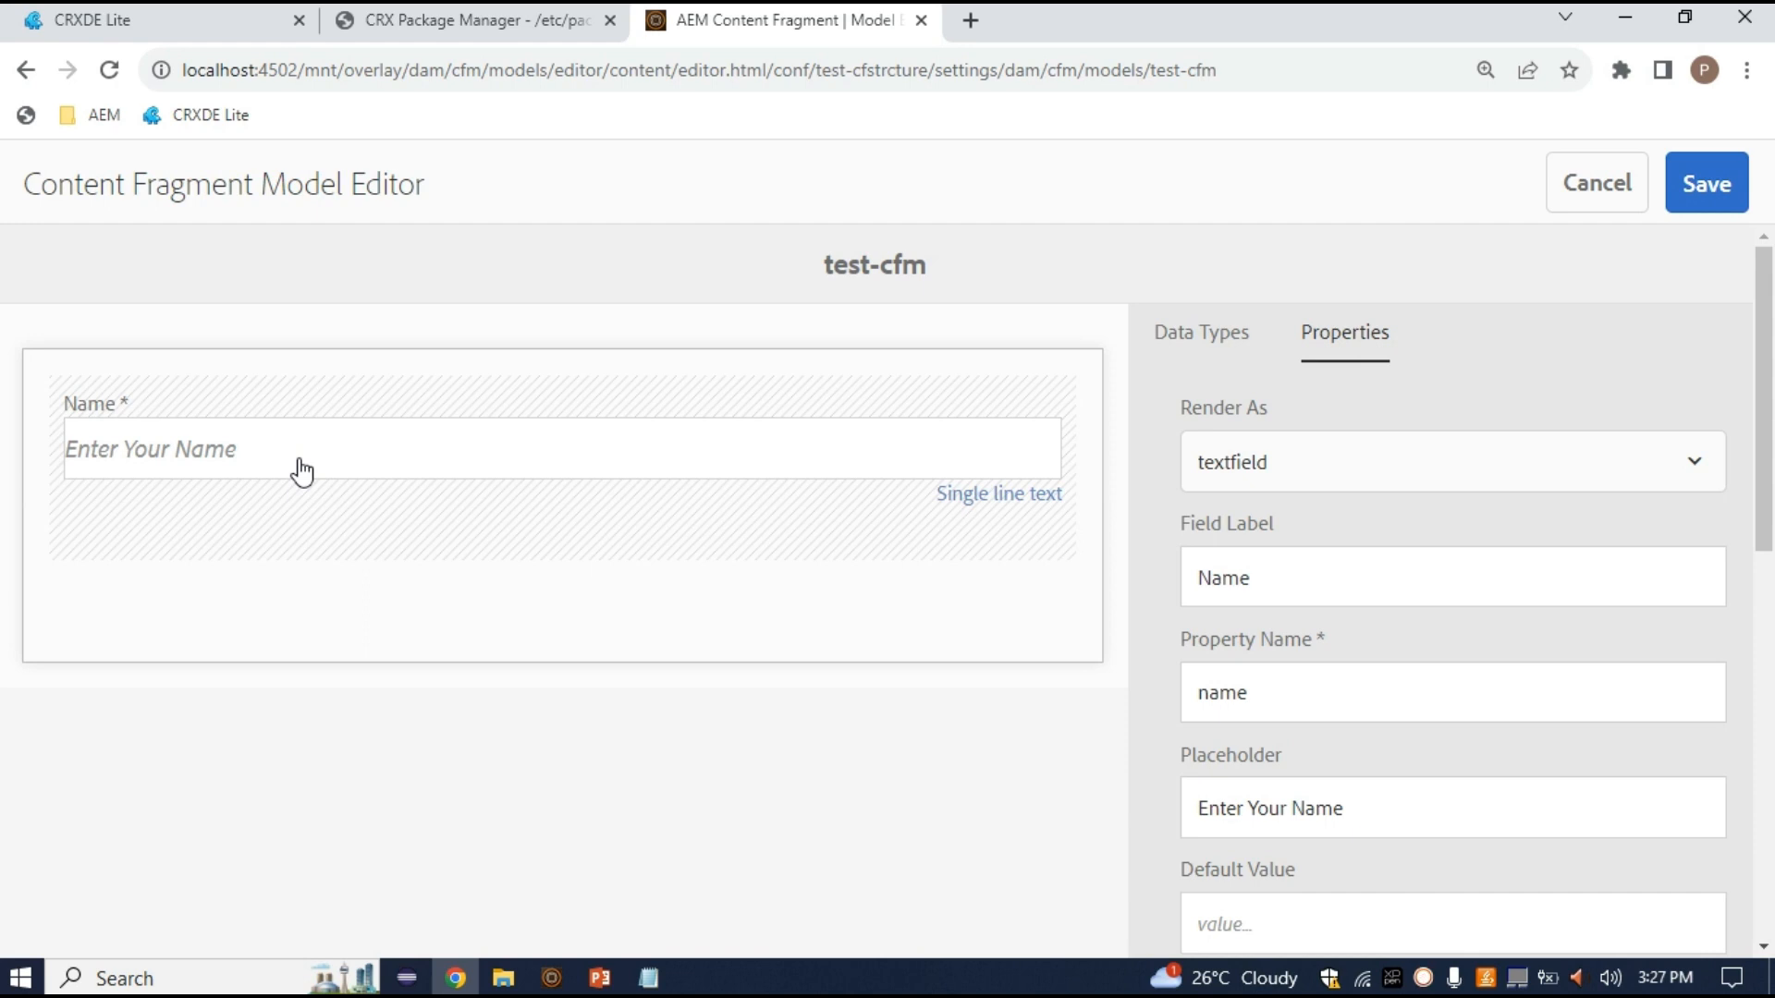
scroll(1082, 785, "down", 7)
mouse_move(1192, 666)
left_mouse_down()
mouse_move(1439, 697)
mouse_move(1179, 658)
left_mouse_up()
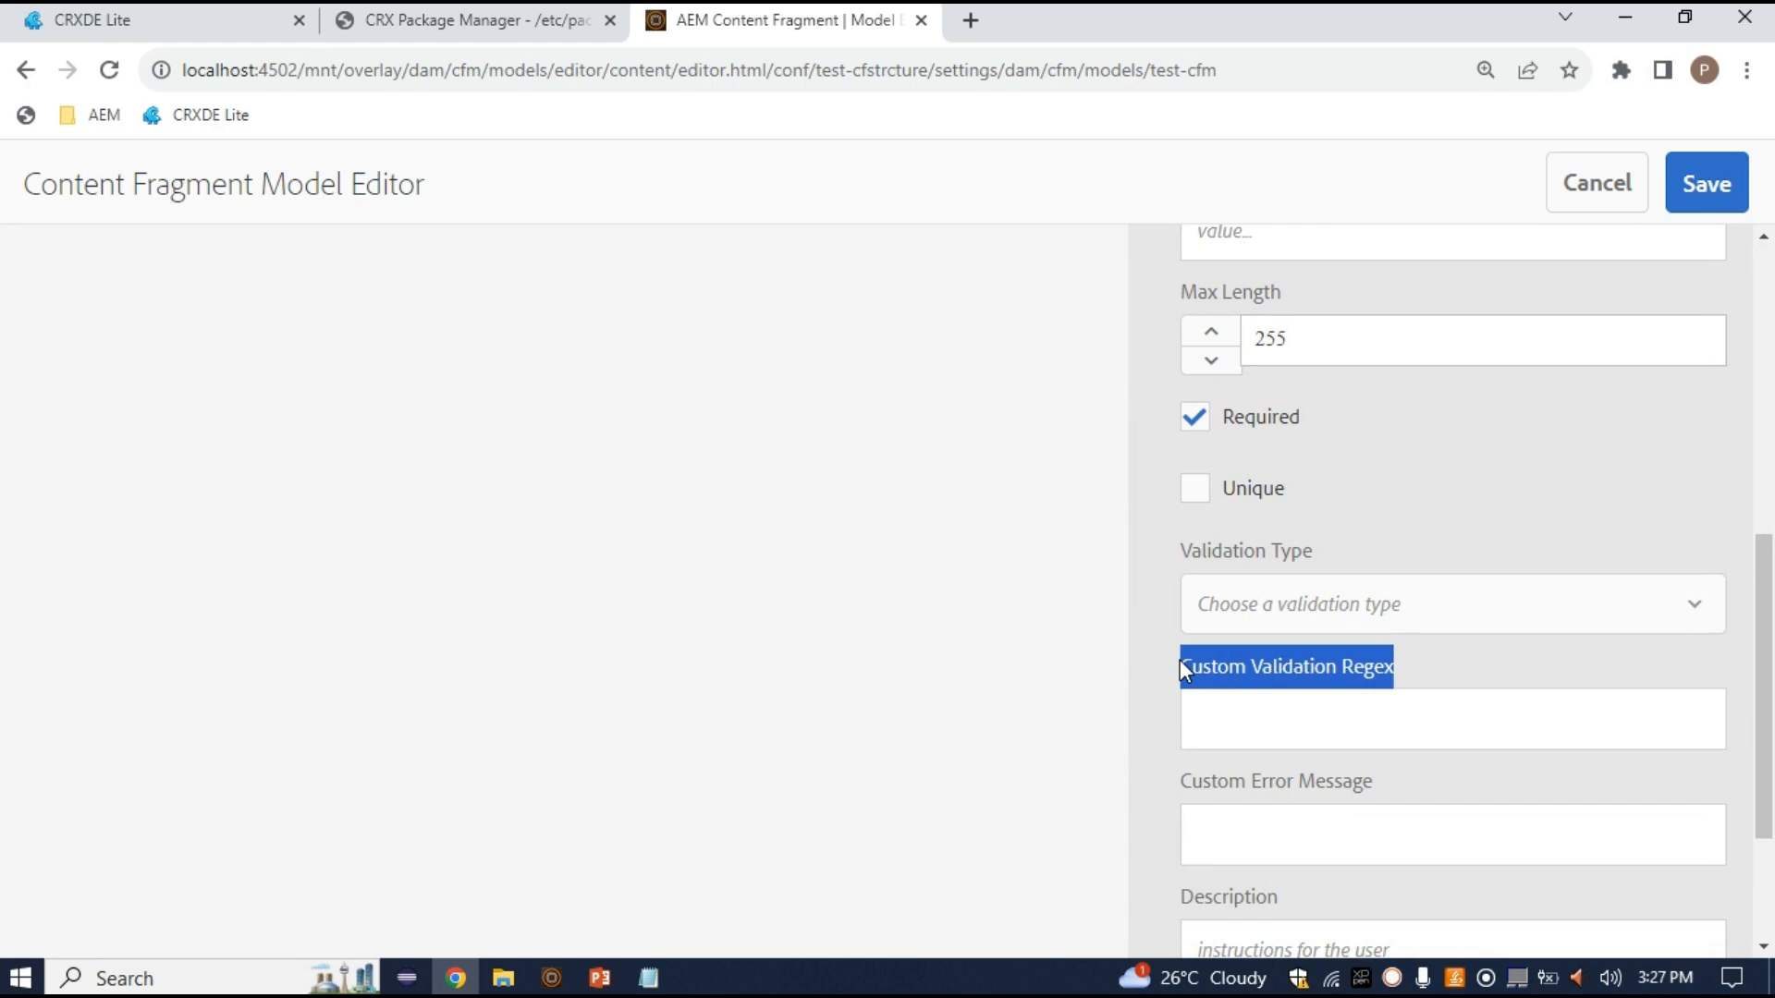
scroll(1180, 662, "up", 7)
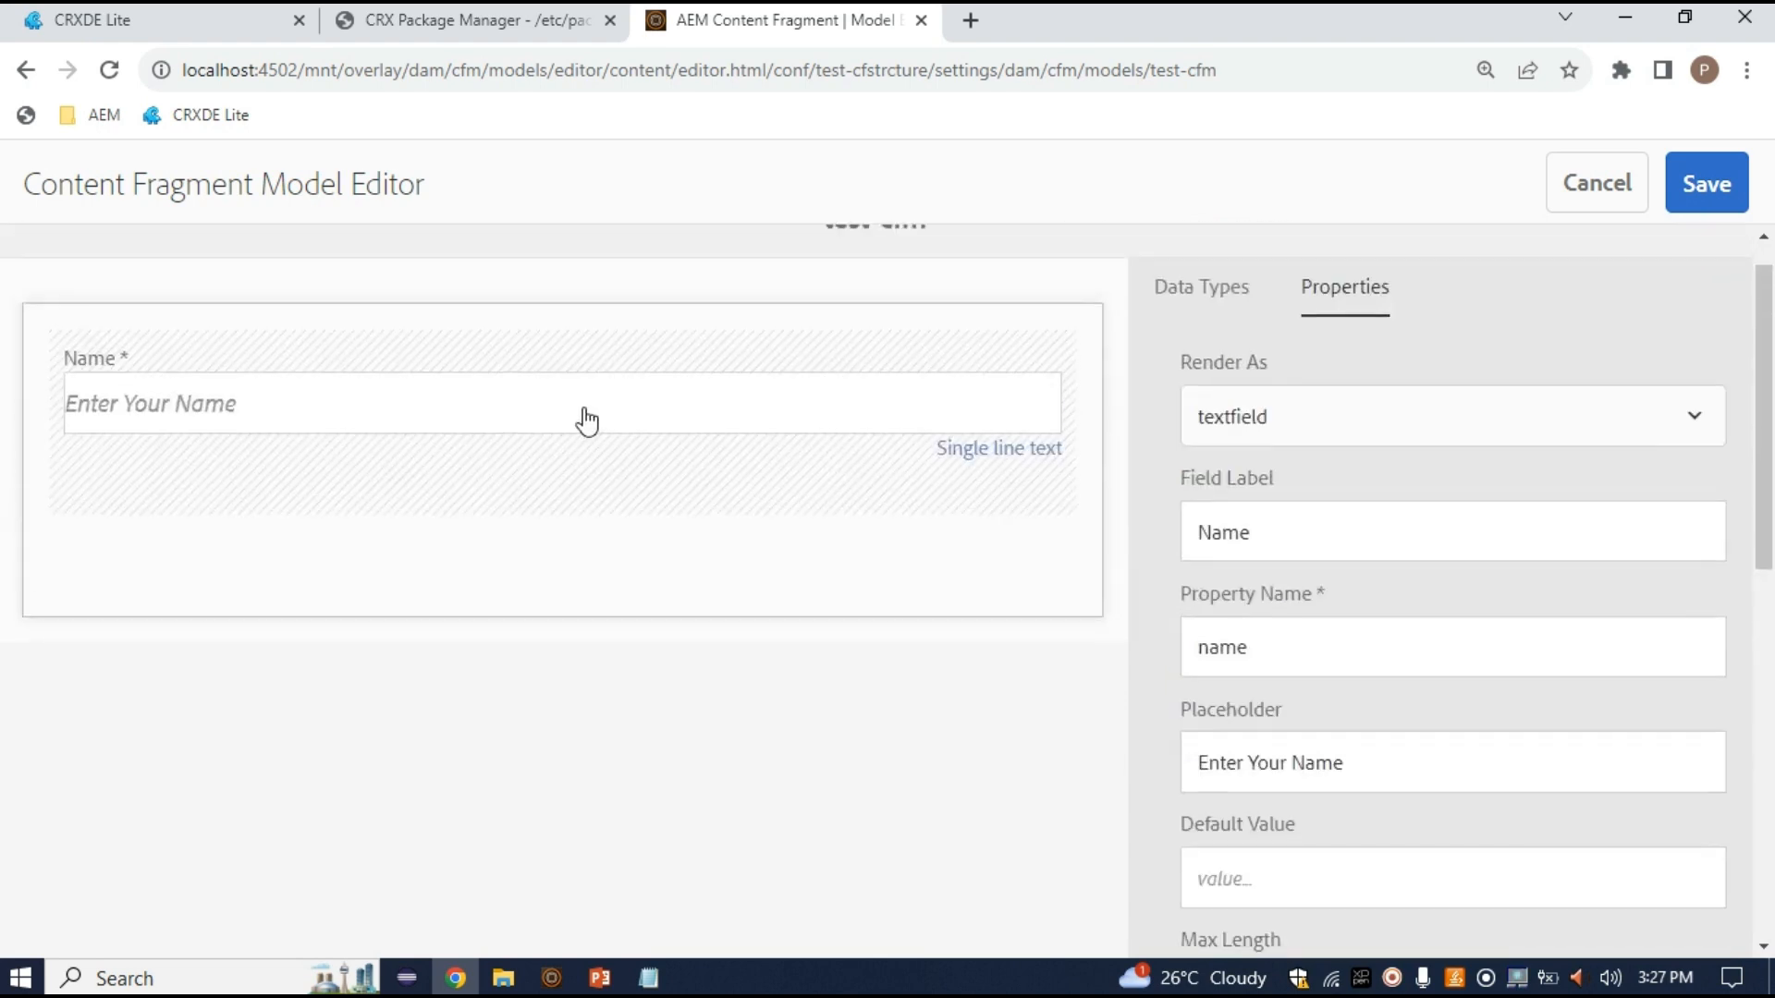
scroll(1129, 702, "down", 6)
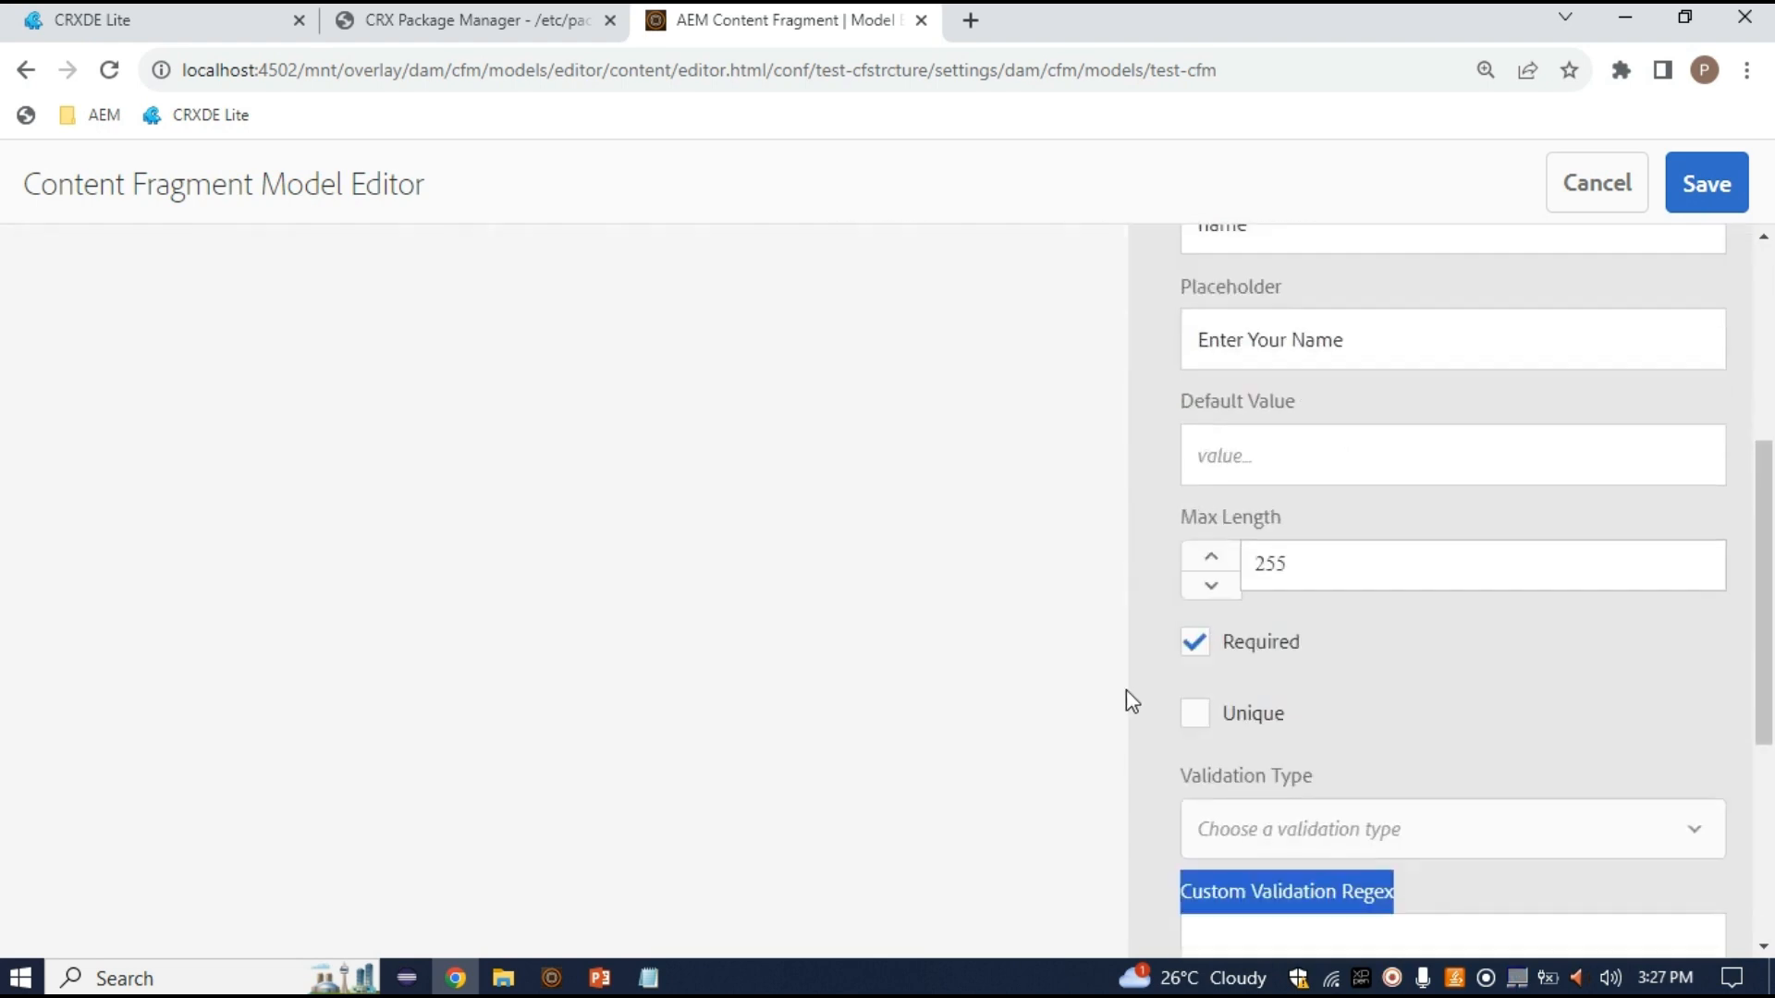
scroll(1359, 710, "down", 2)
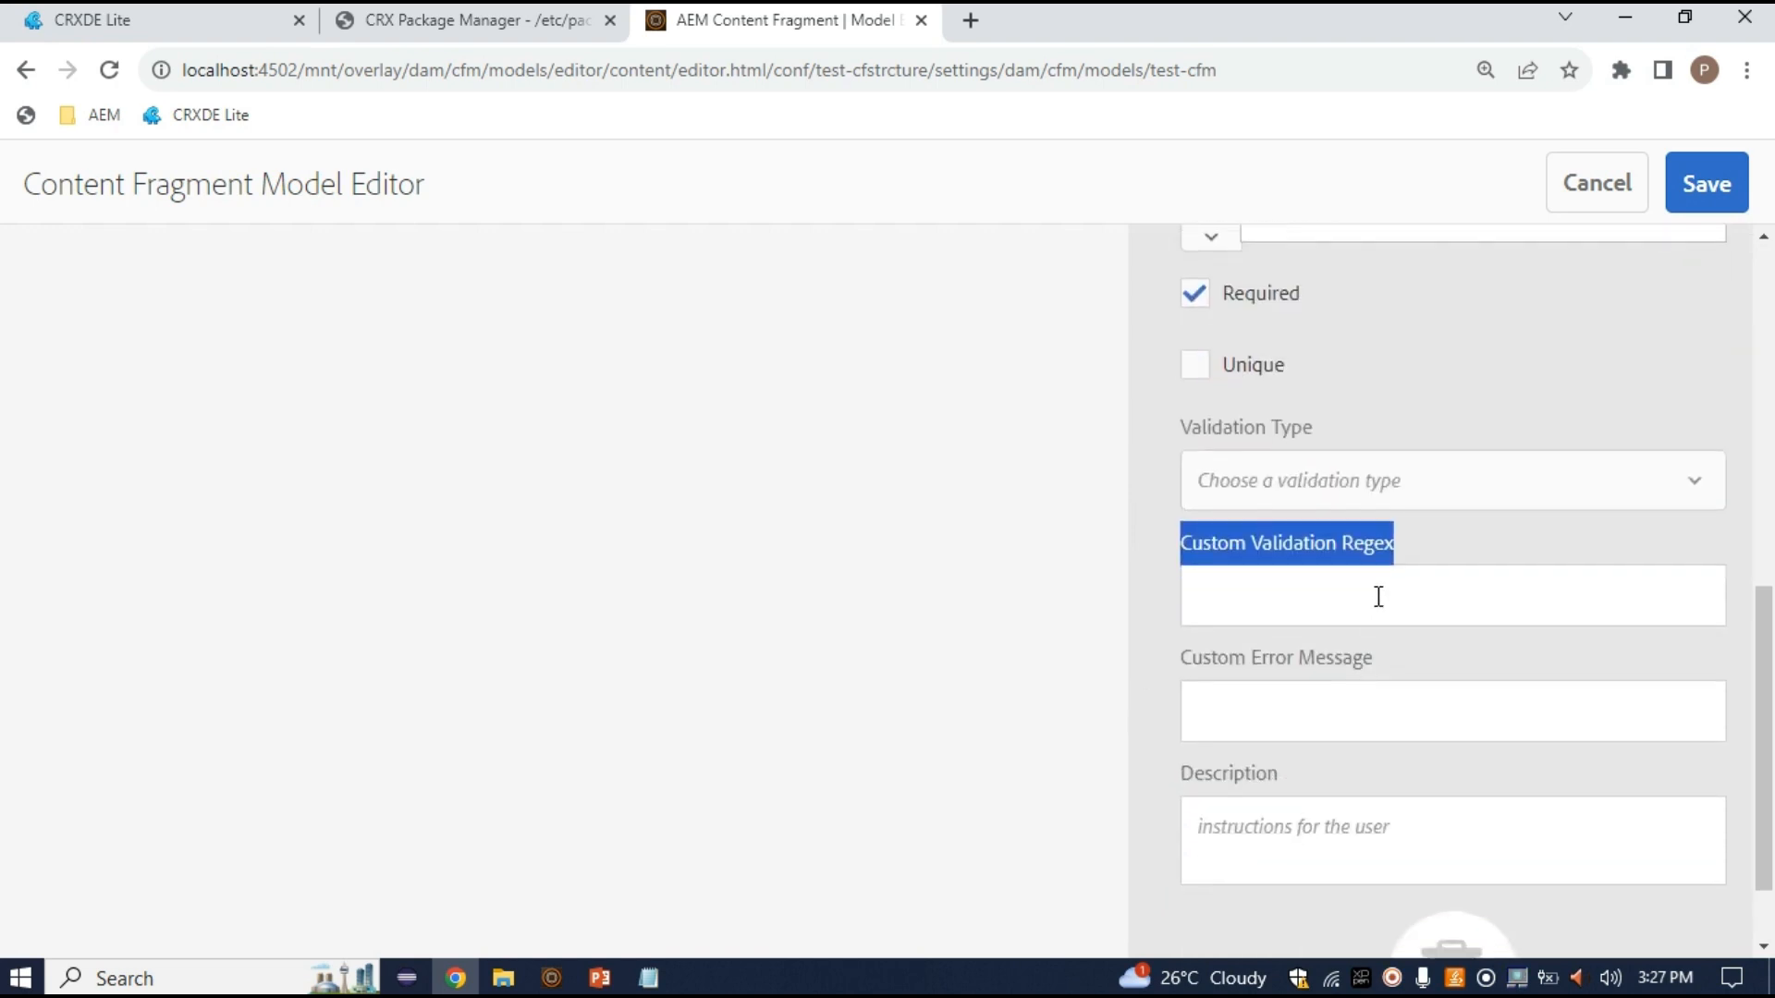
left_click(1412, 542)
left_click_drag(1412, 543, 1254, 533)
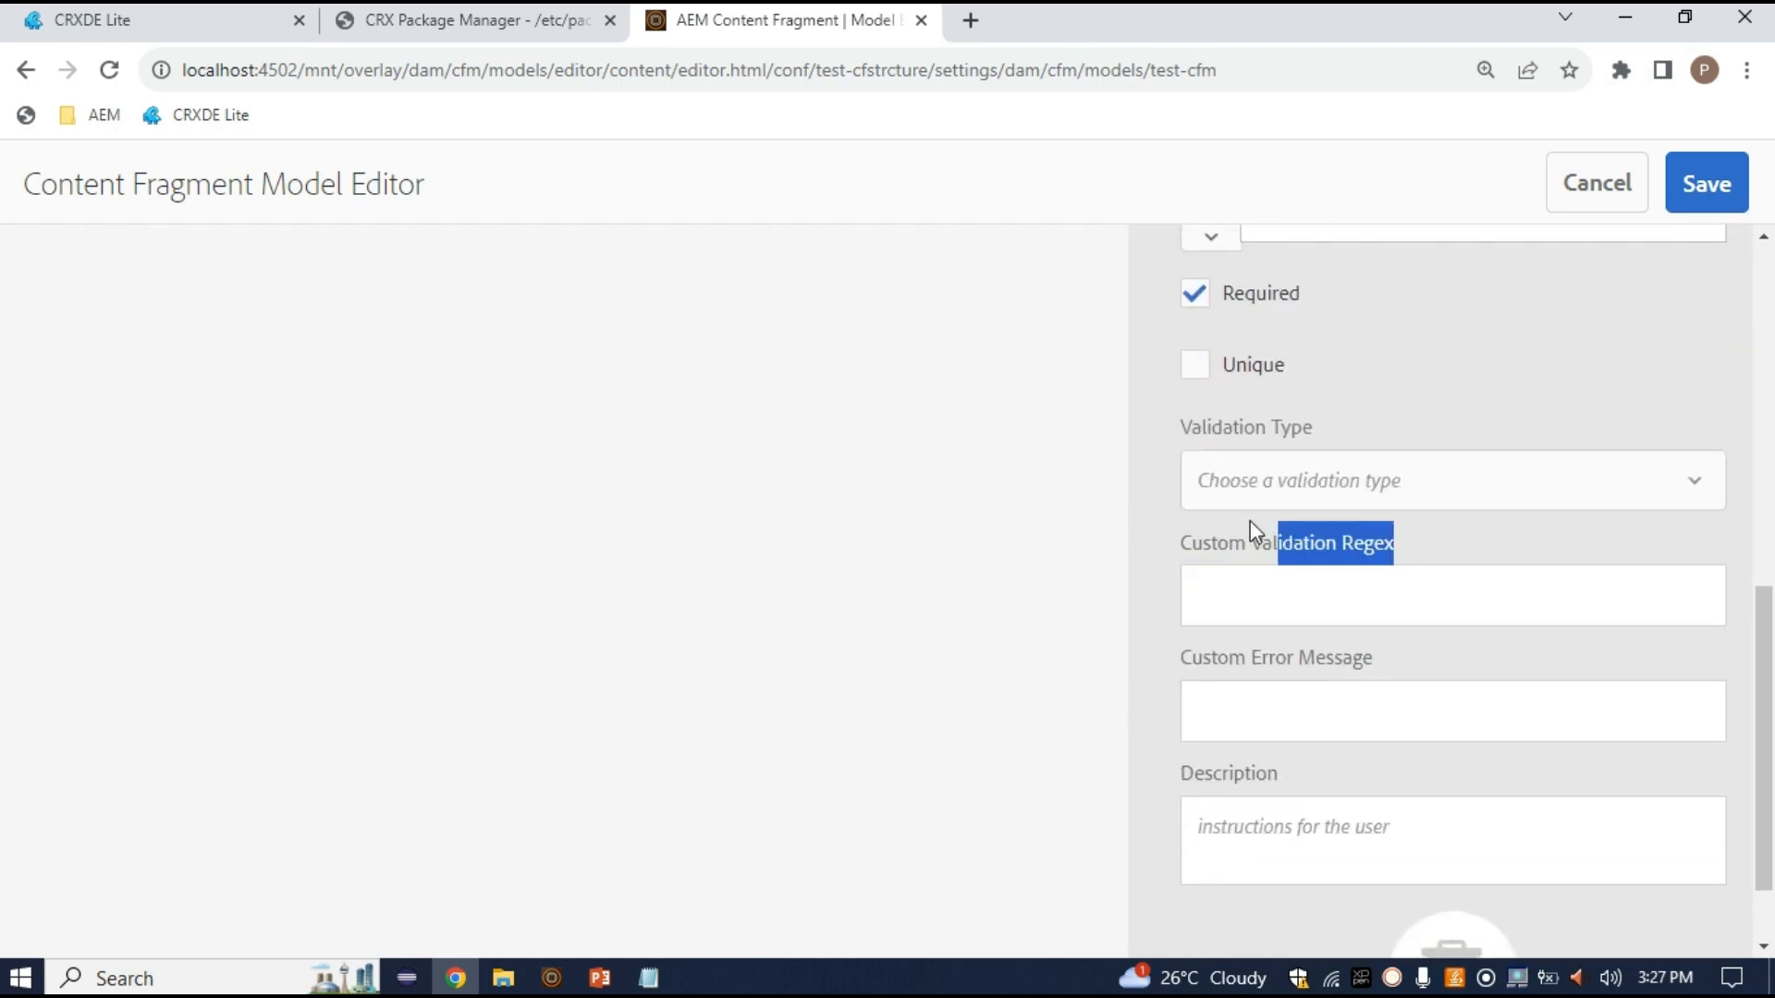
left_click(1396, 549)
left_click_drag(1398, 551, 1312, 551)
scroll(1252, 593, "up", 1)
left_click(1265, 634)
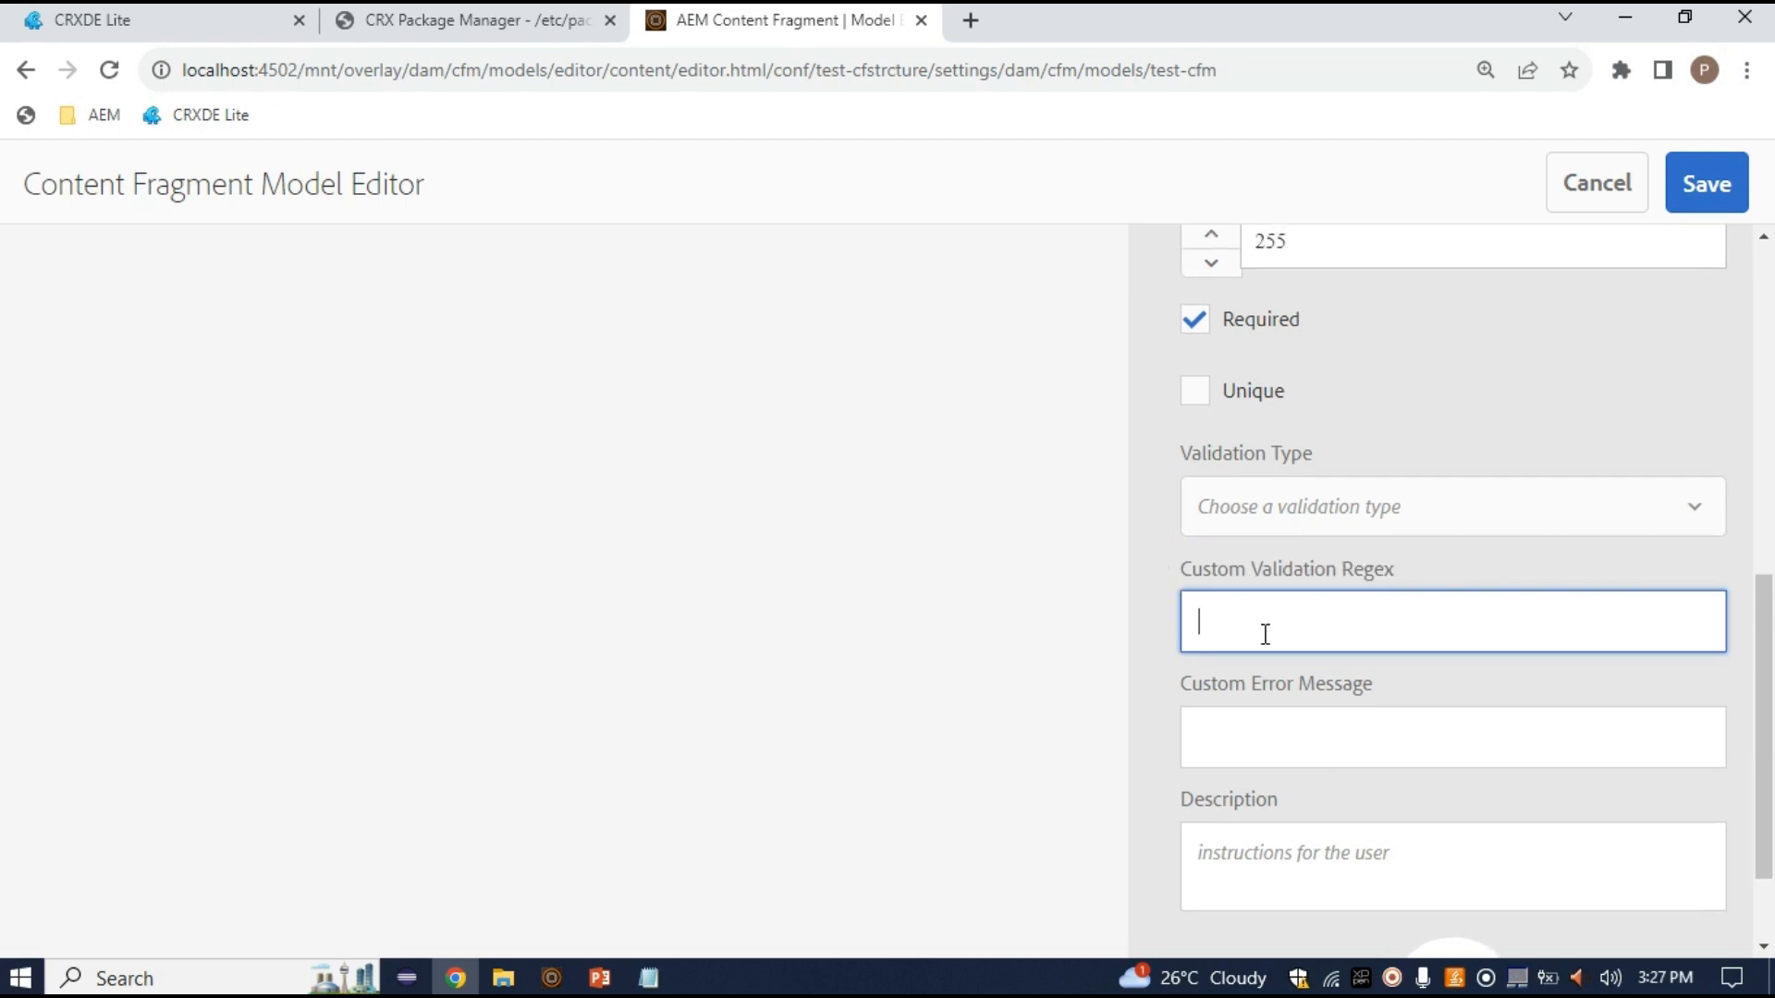
scroll(535, 416, "up", 8)
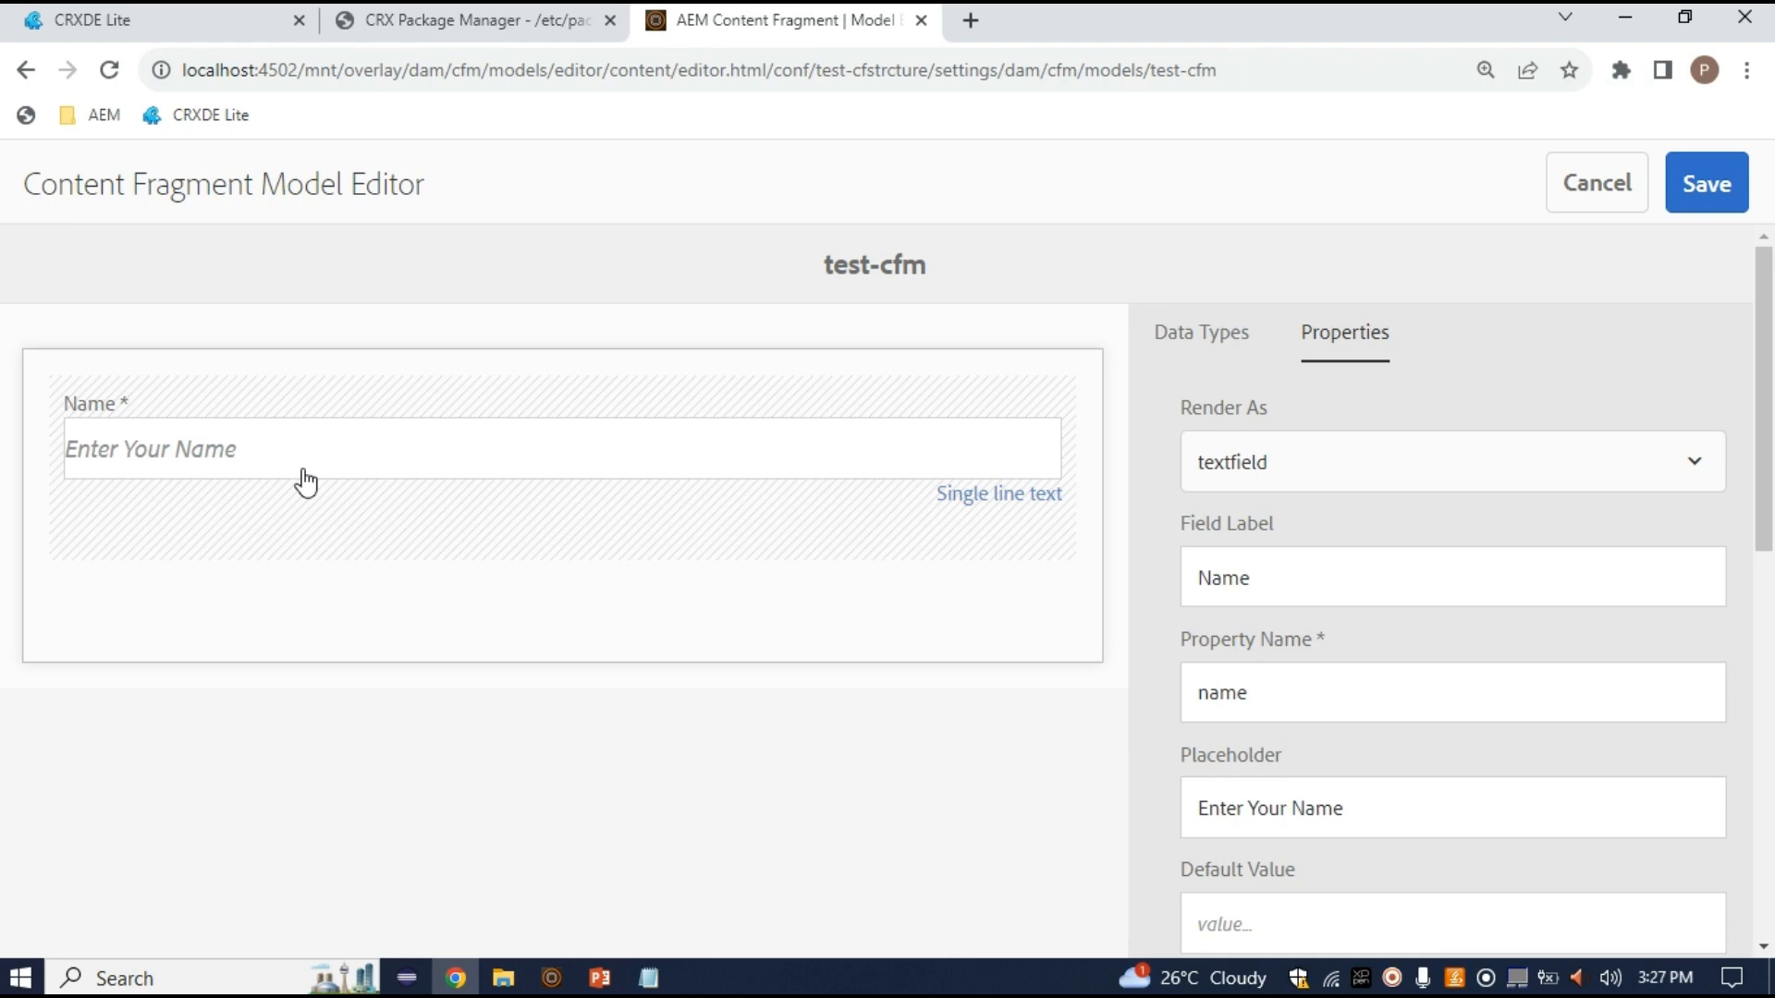
scroll(306, 482, "down", 6)
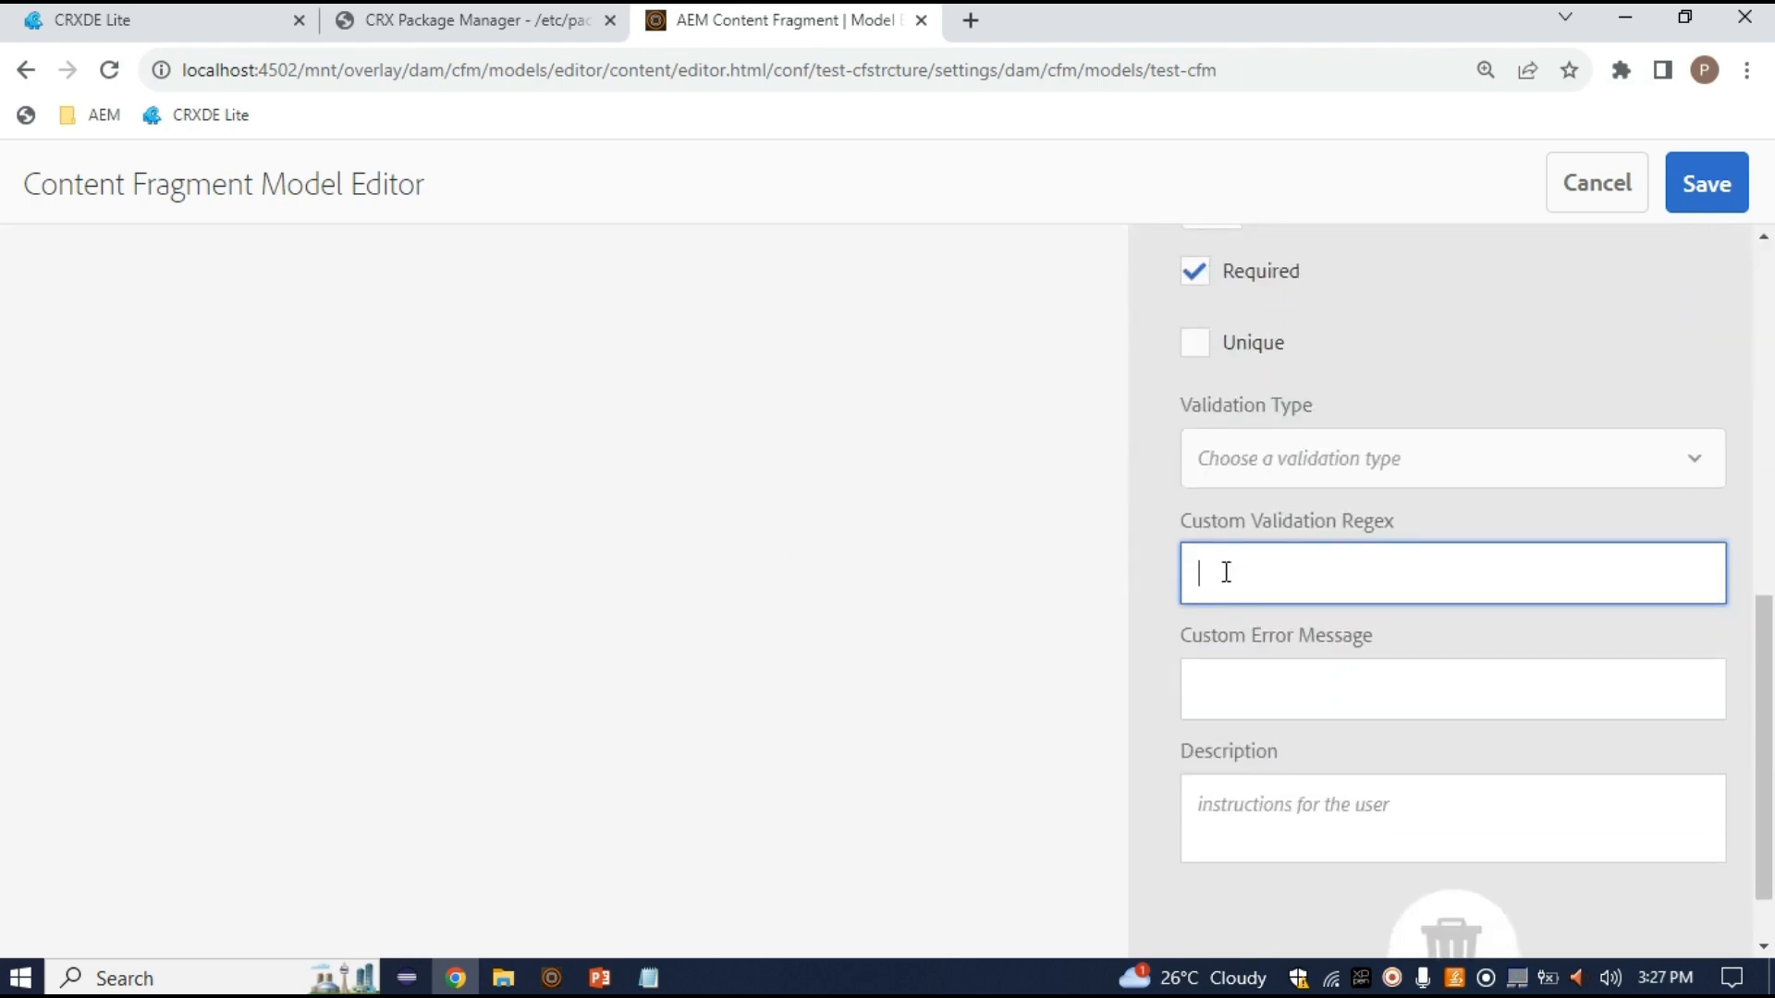
left_click_drag(1461, 530, 1311, 558)
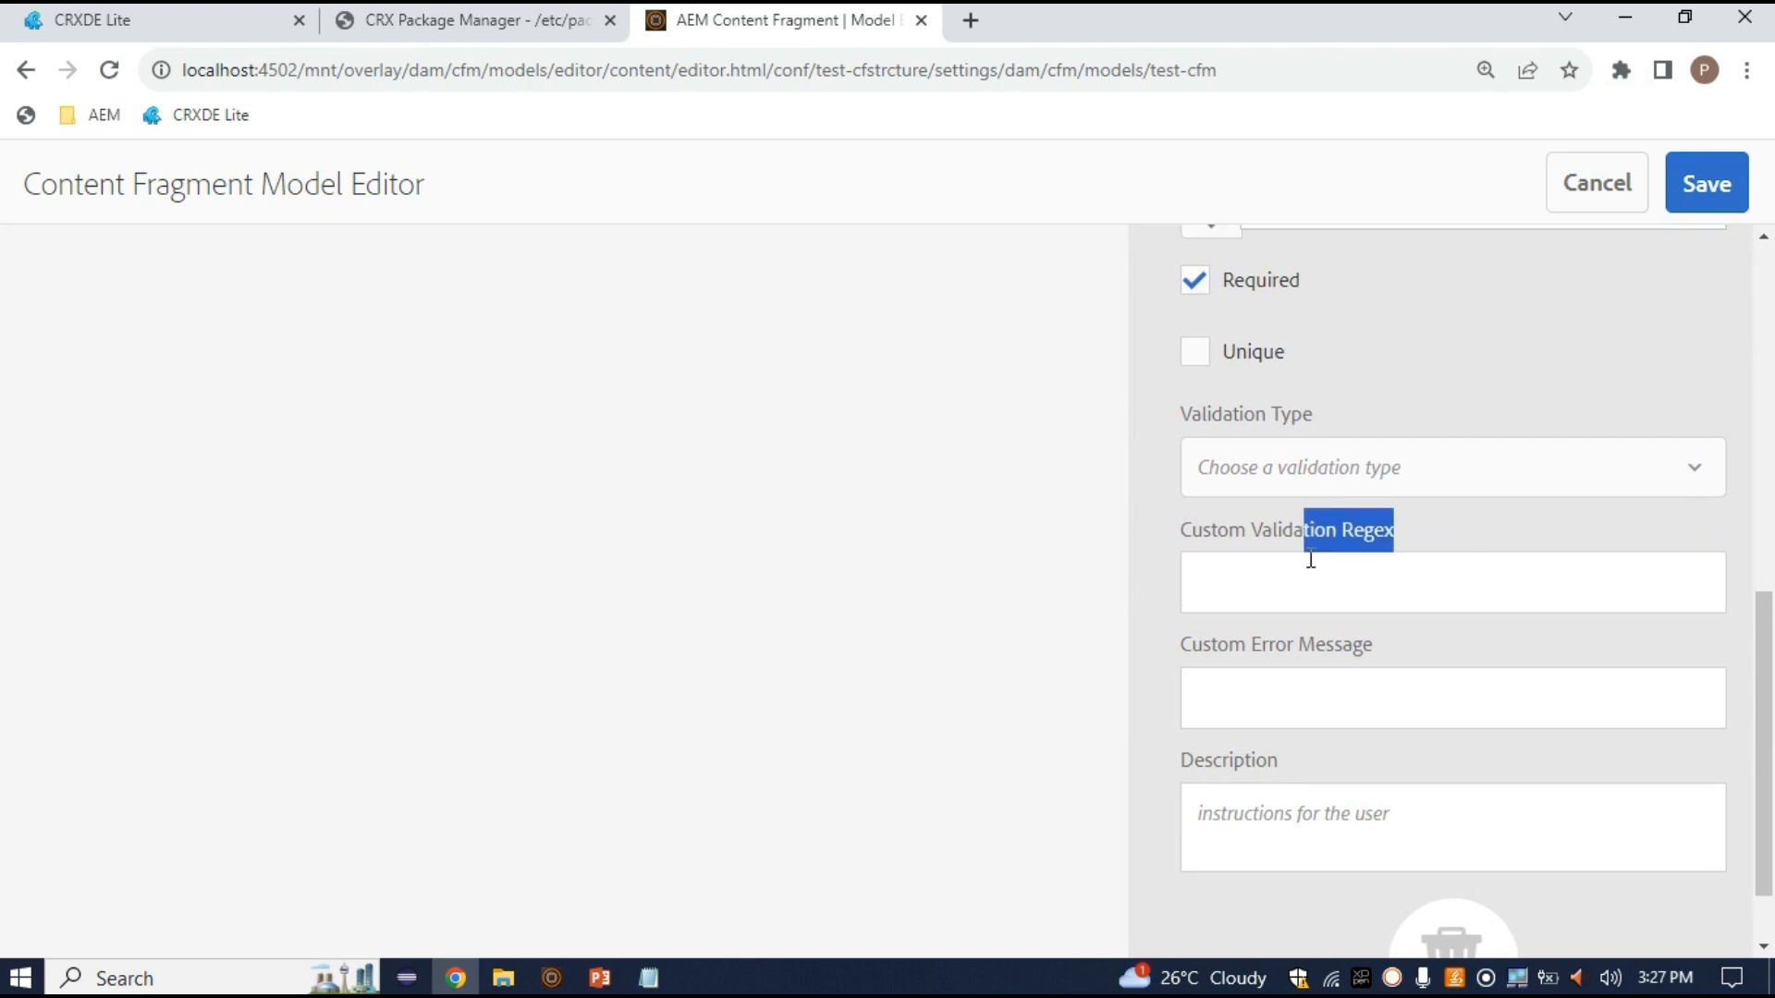
scroll(1303, 583, "up", 1)
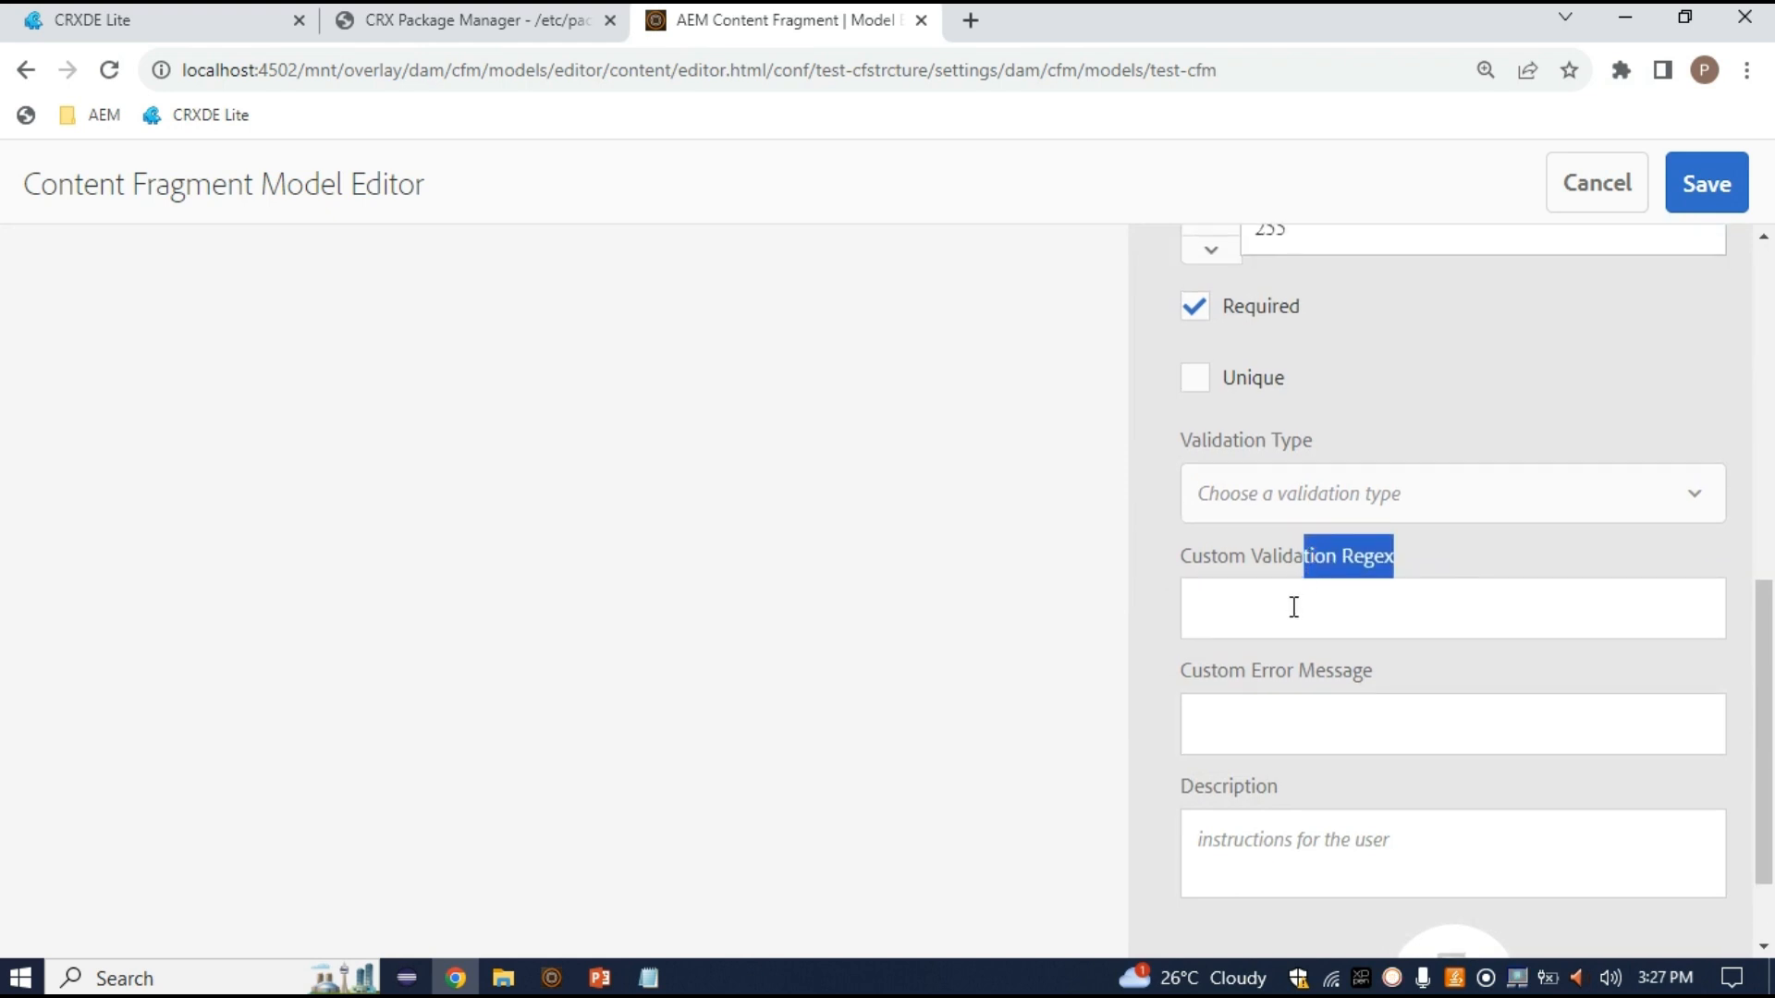
left_click(1238, 721)
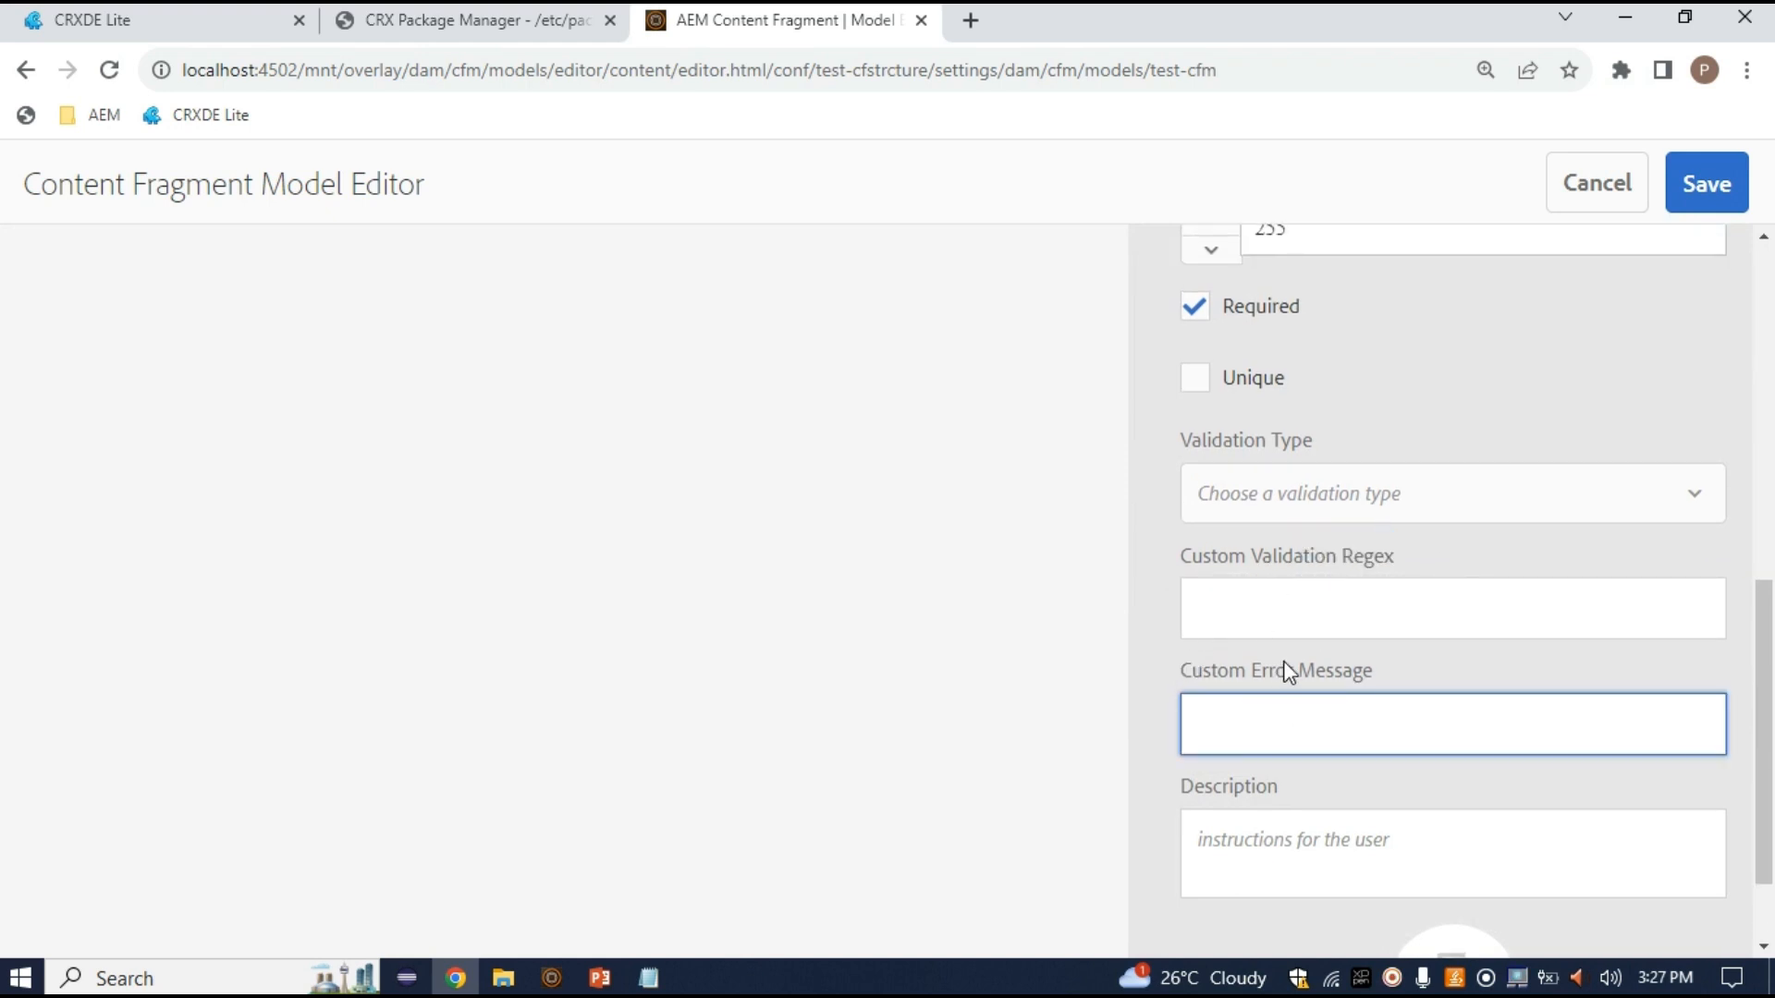
left_click_drag(1376, 664, 1192, 672)
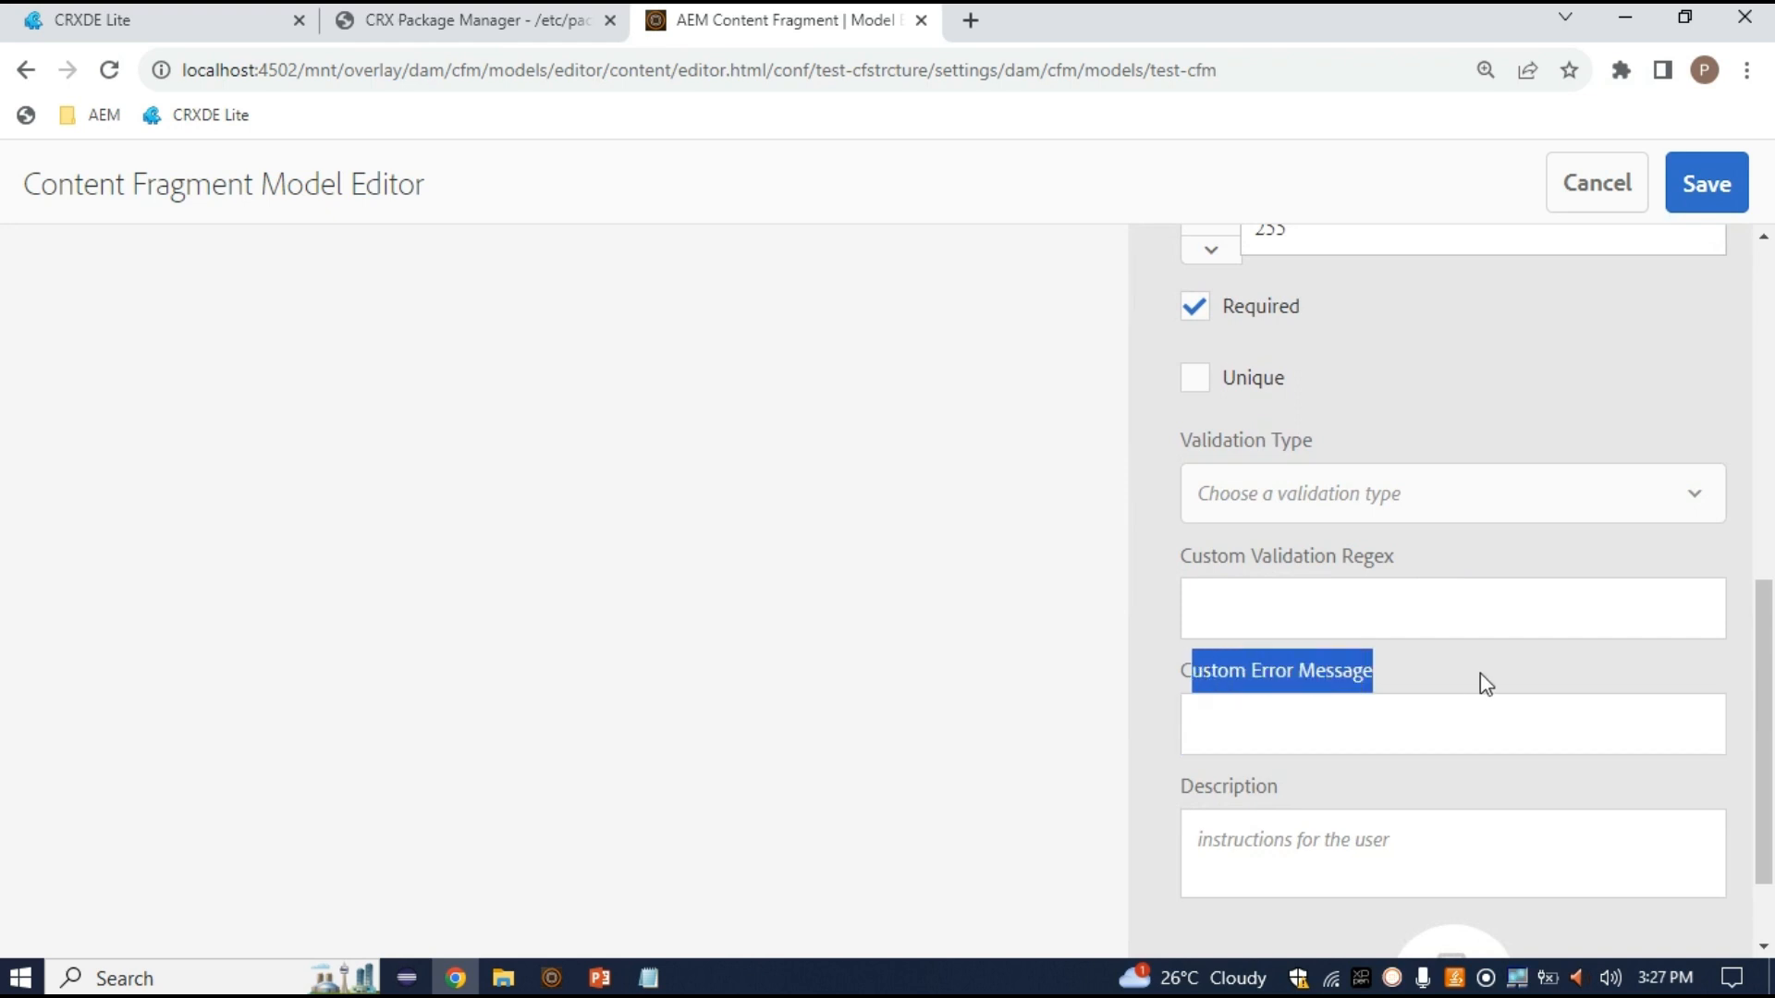
scroll(1479, 673, "up", 1)
left_click(1543, 503)
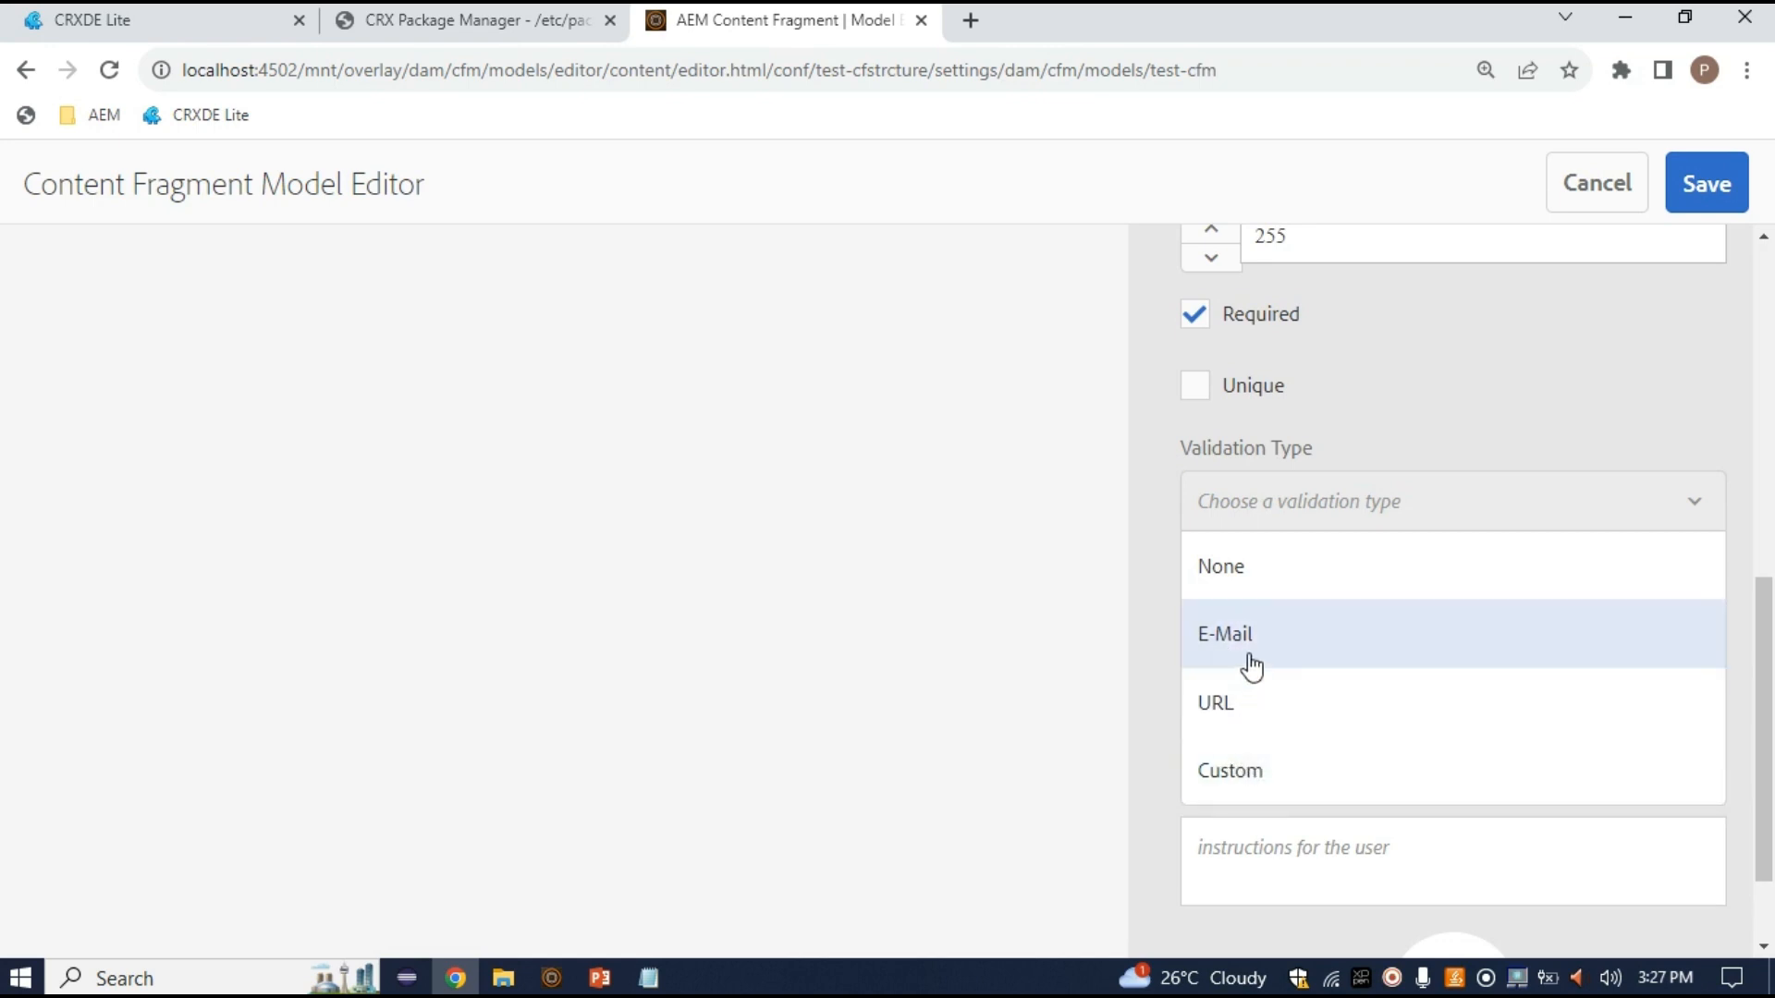
left_click(1200, 774)
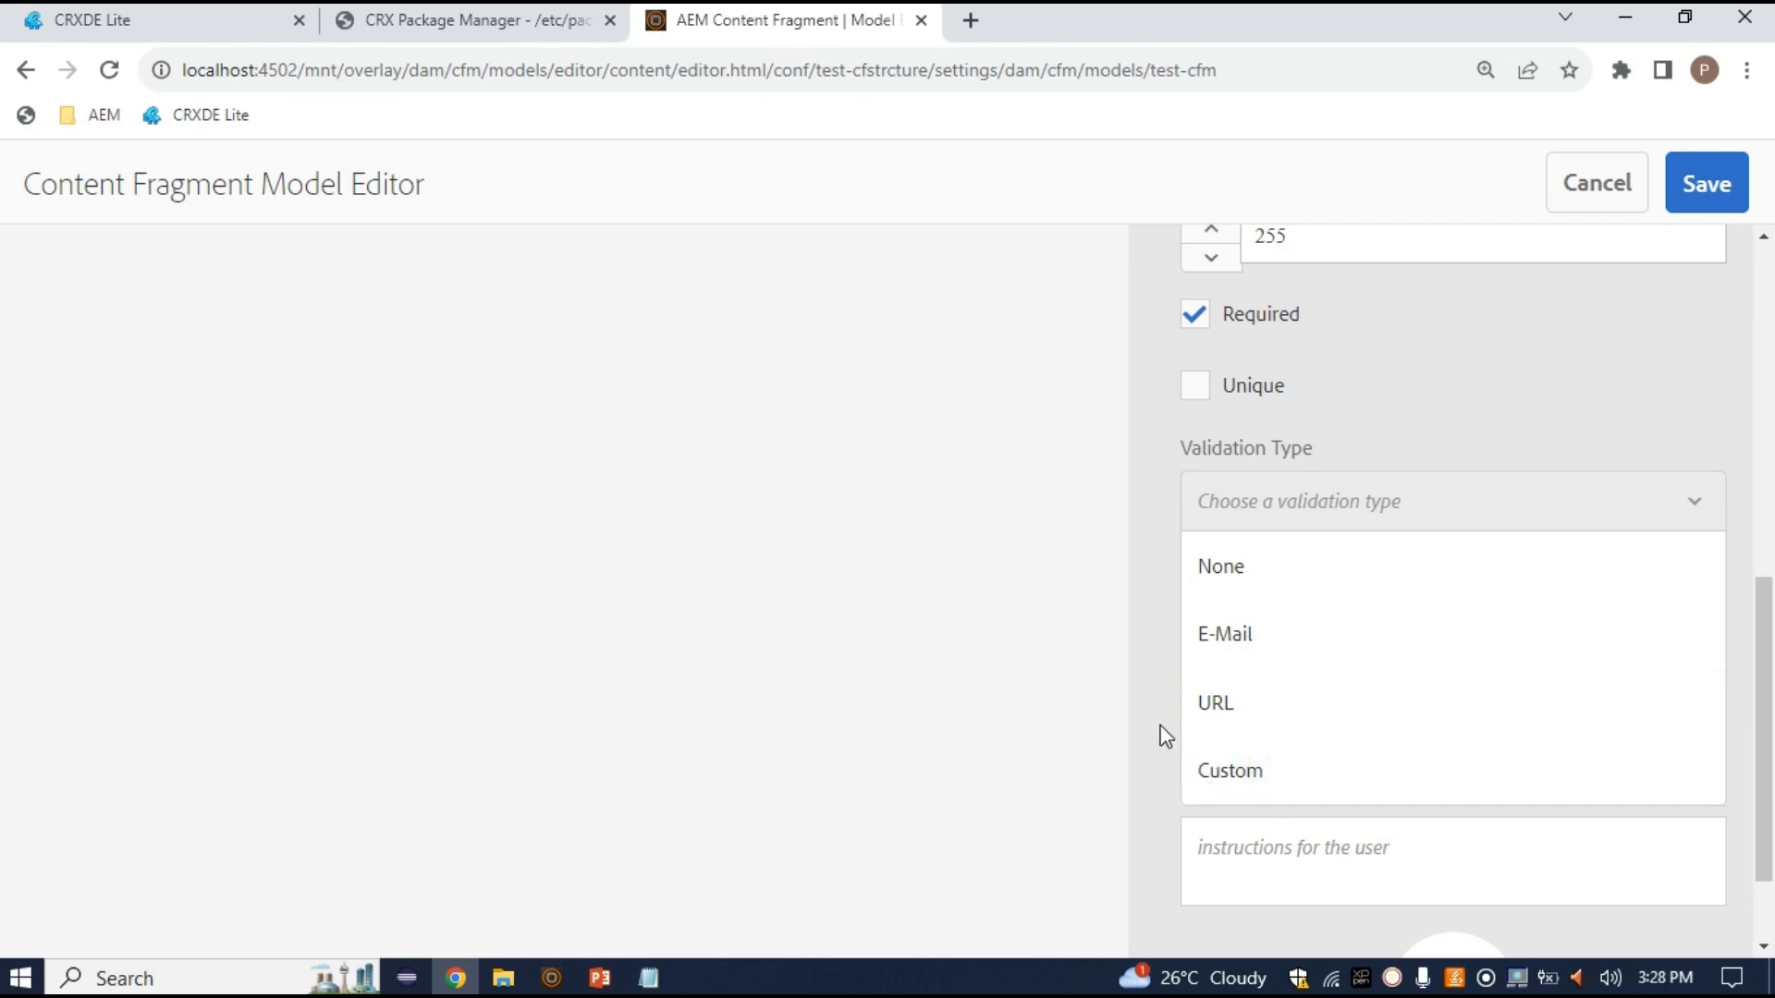
scroll(1367, 645, "up", 10)
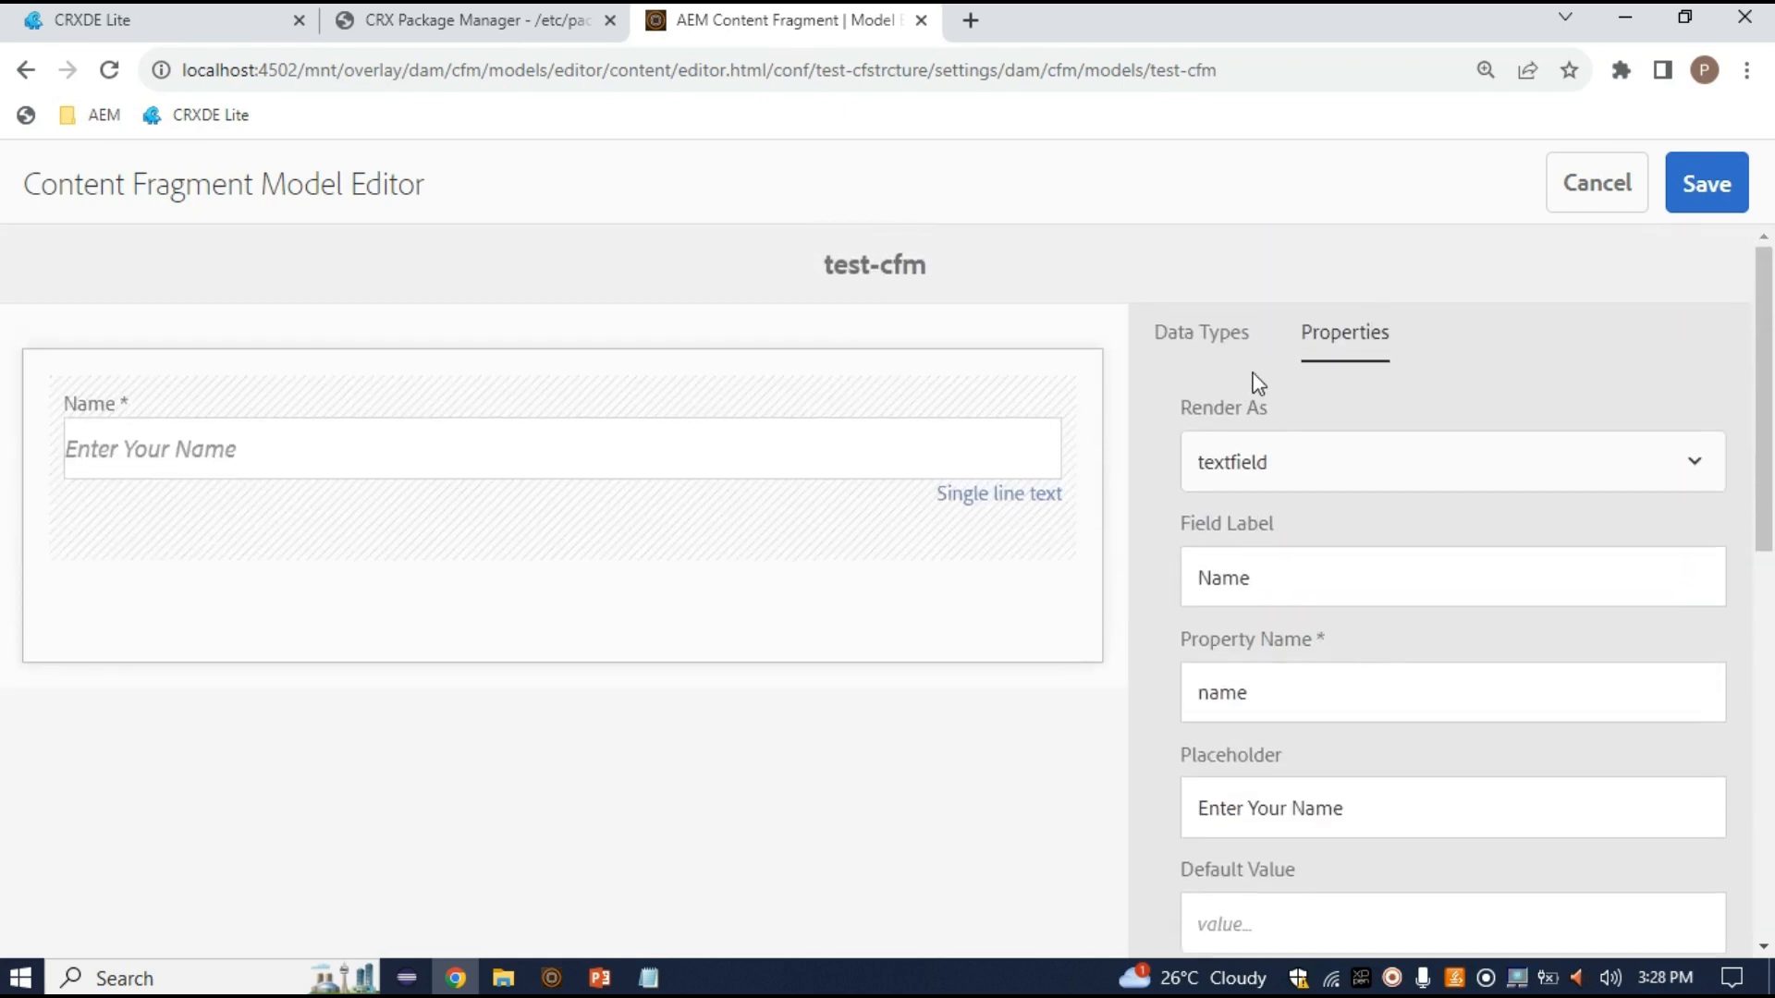
Add a Multi line text field below Name, rendered as textarea, labelled Description with property name 'description'
left_click(1227, 354)
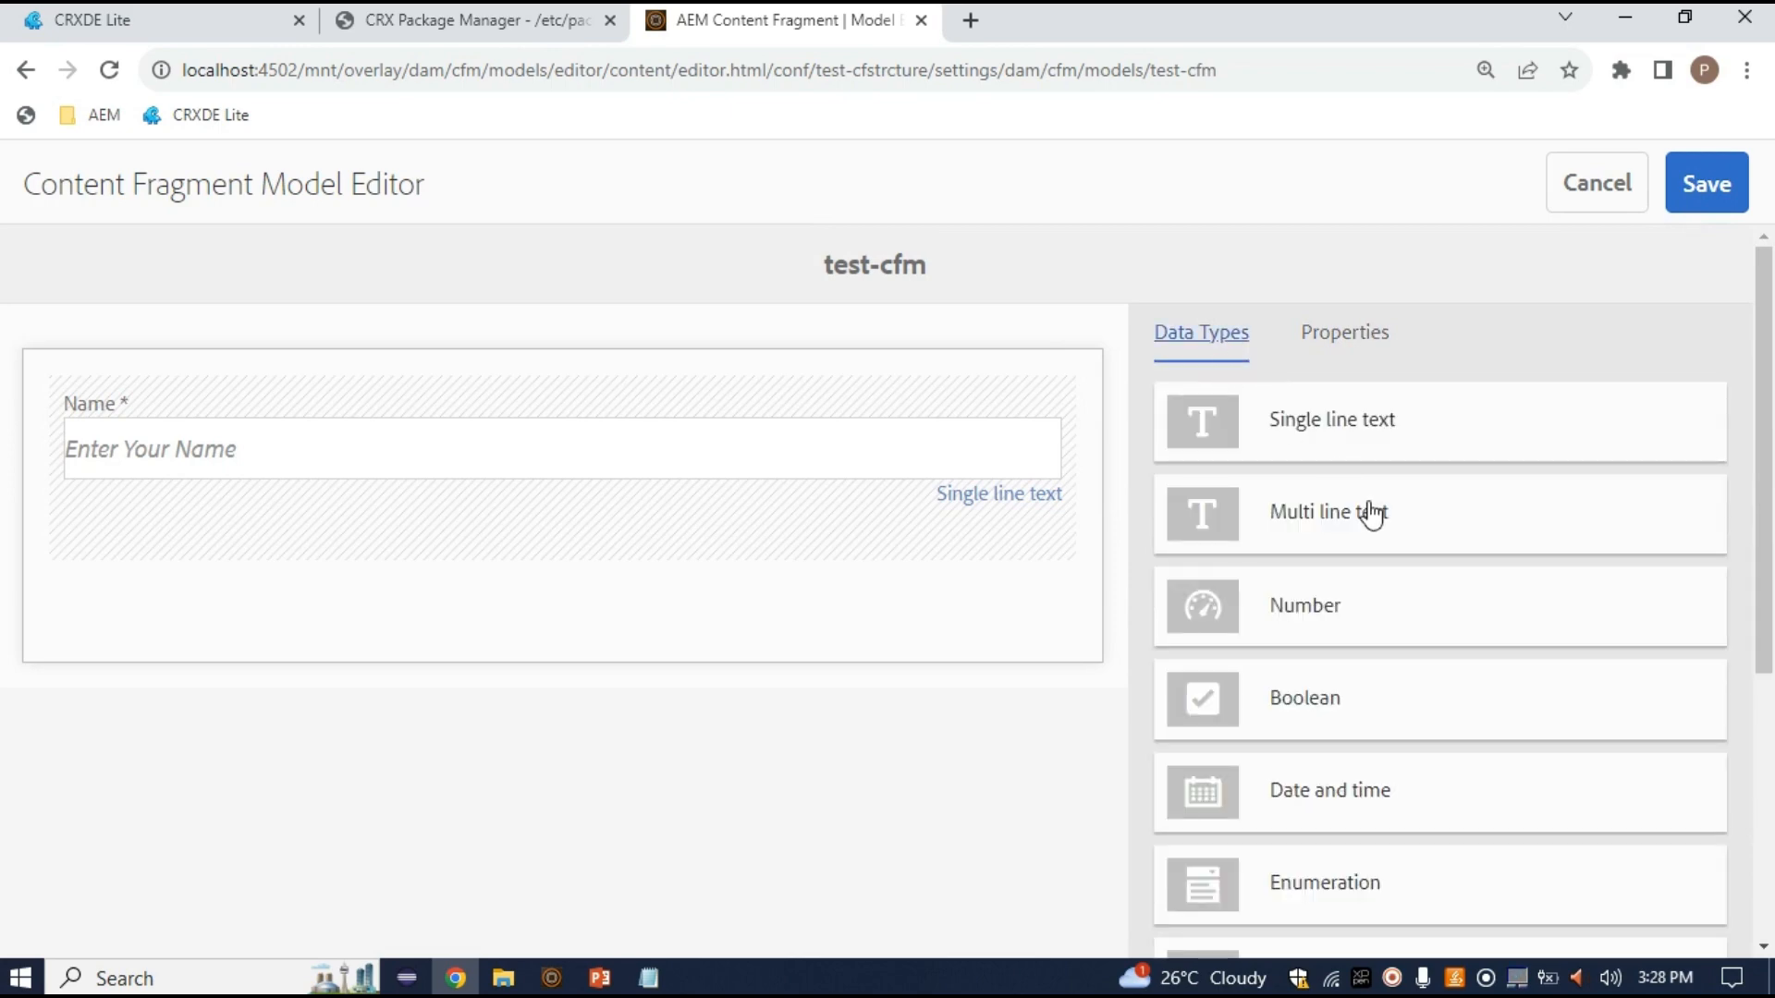
left_click_drag(1372, 514, 592, 588)
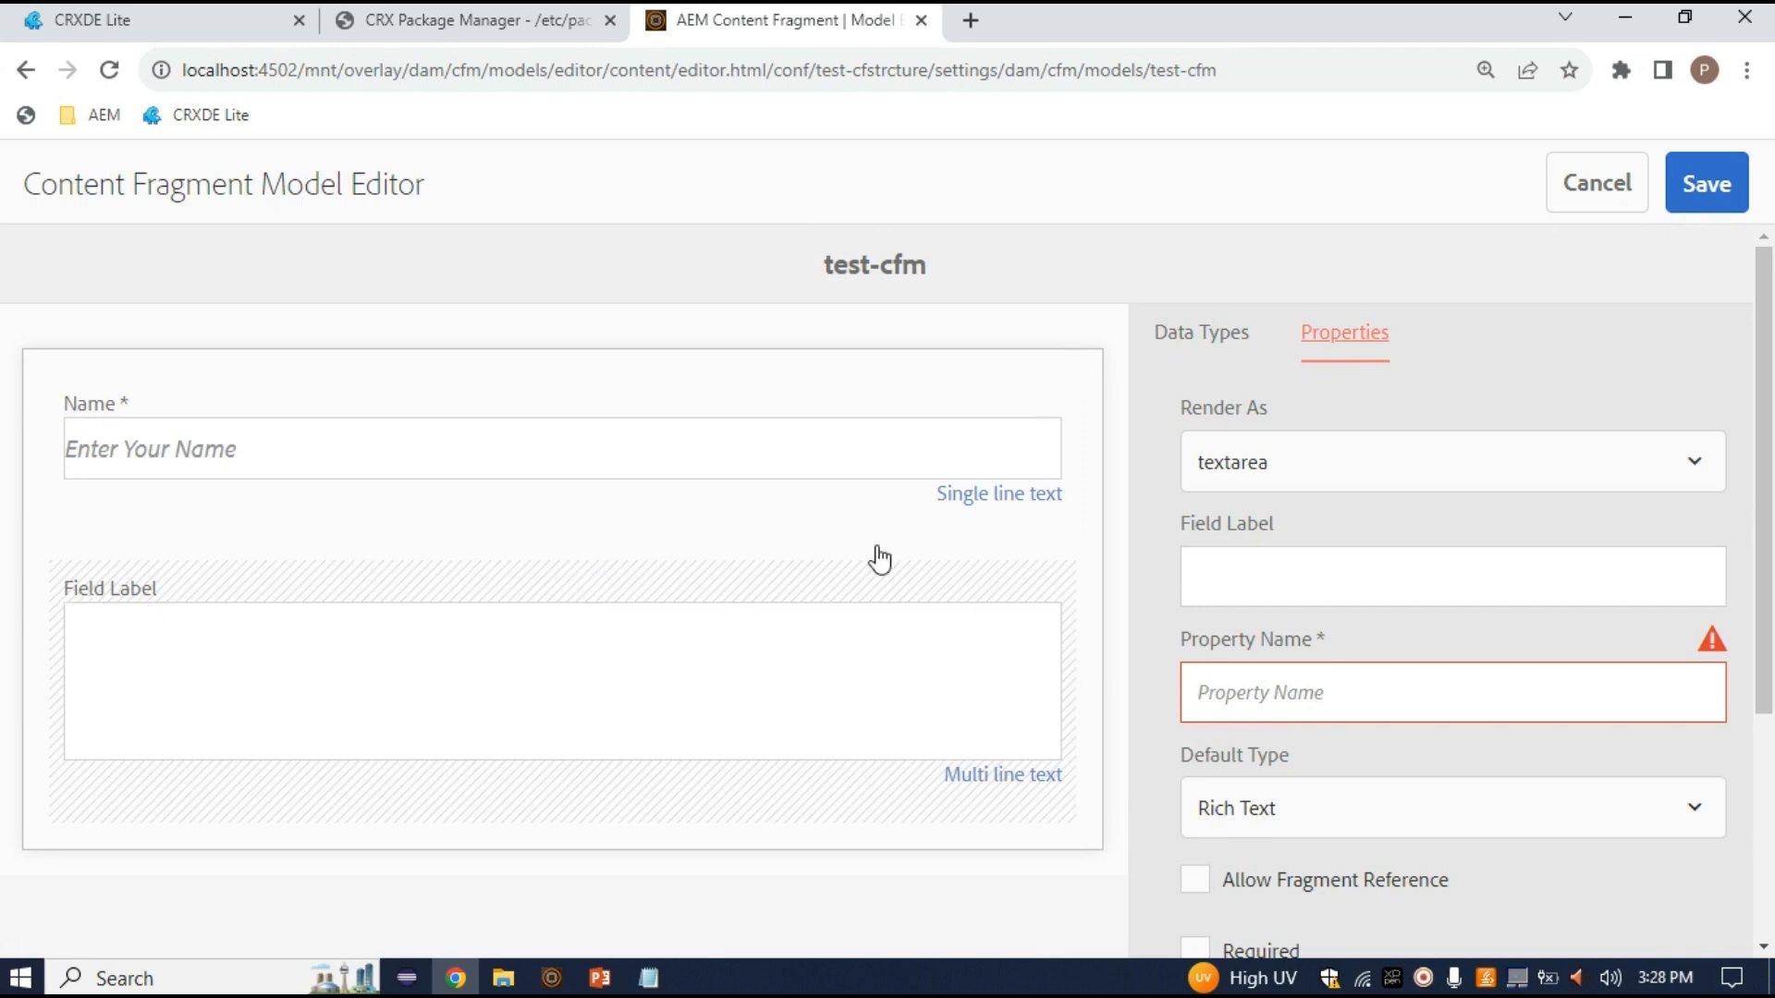
left_click(1348, 466)
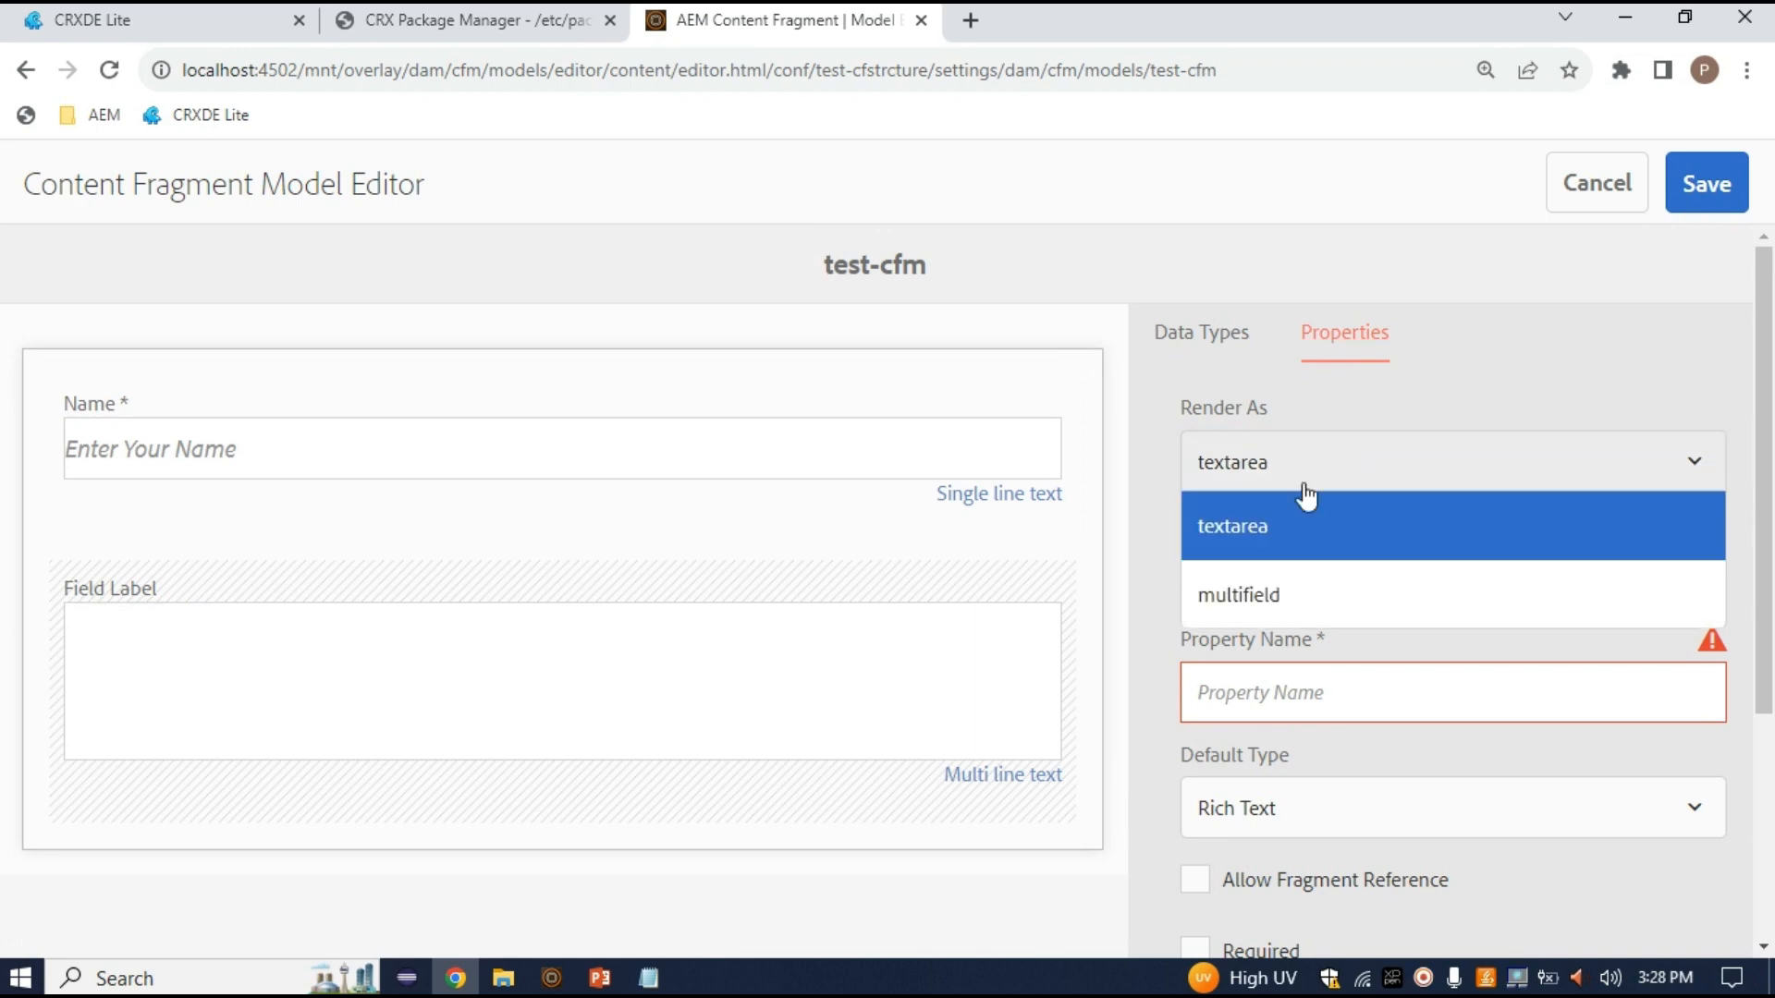
left_click(1241, 551)
left_click(1259, 557)
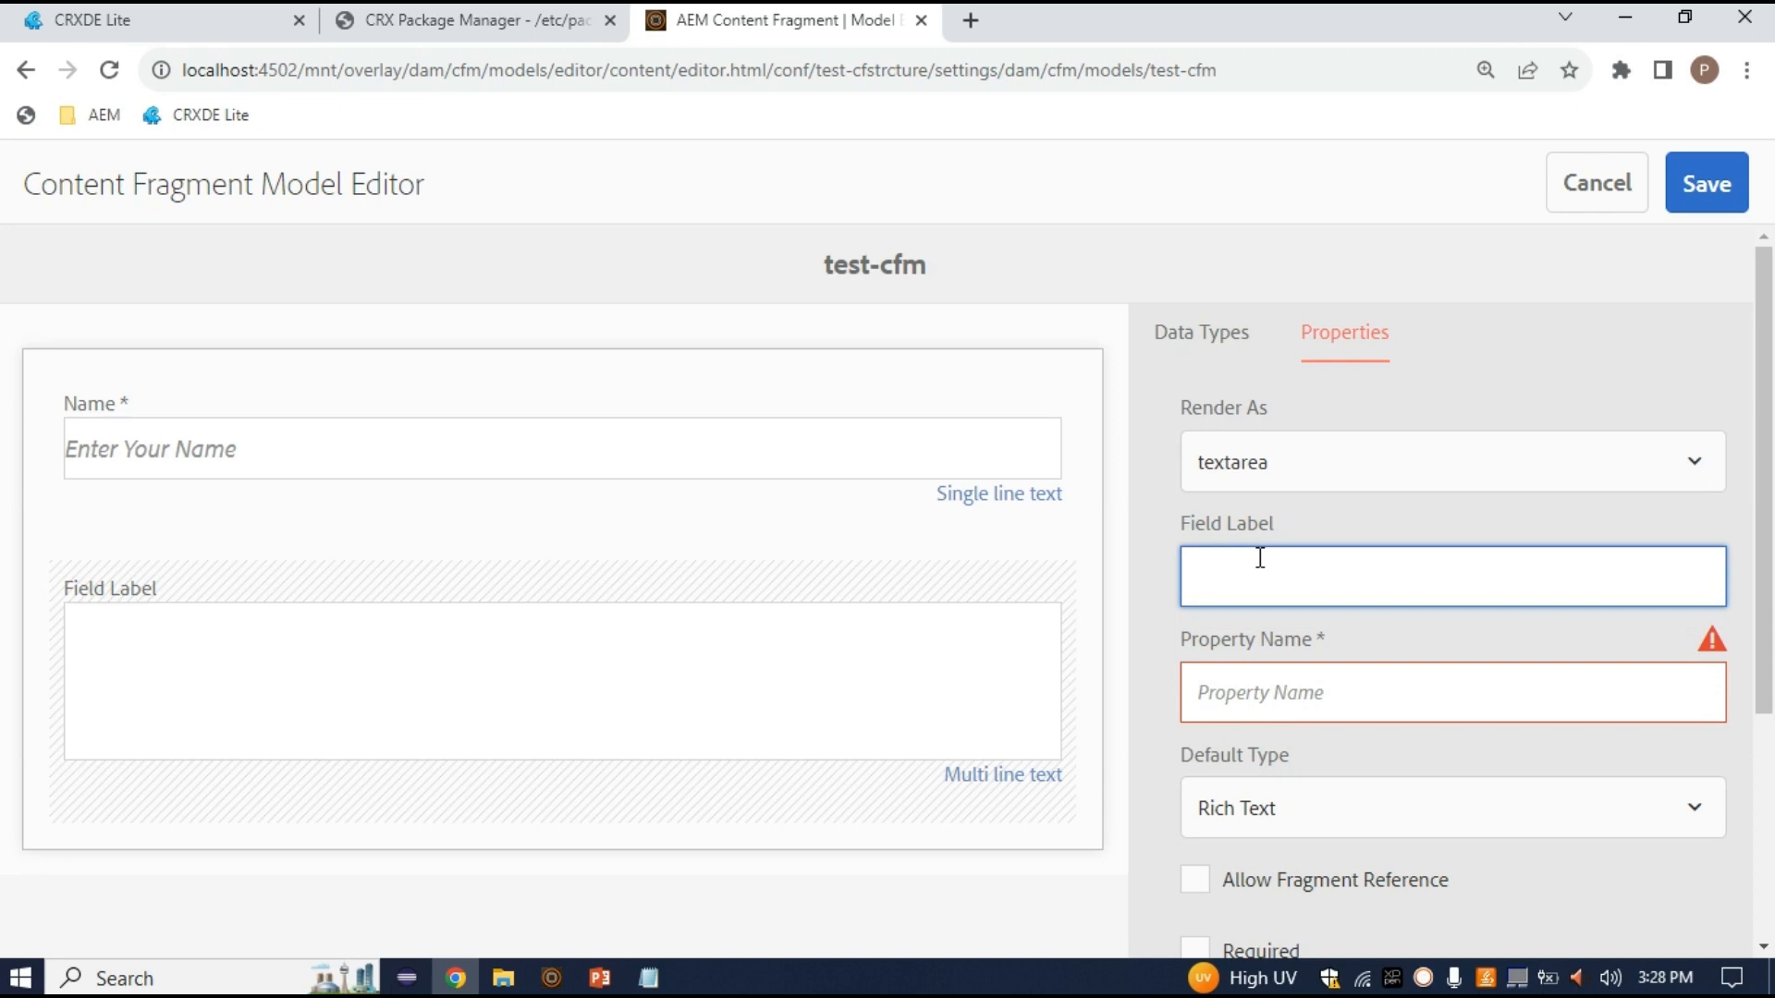
type("Description")
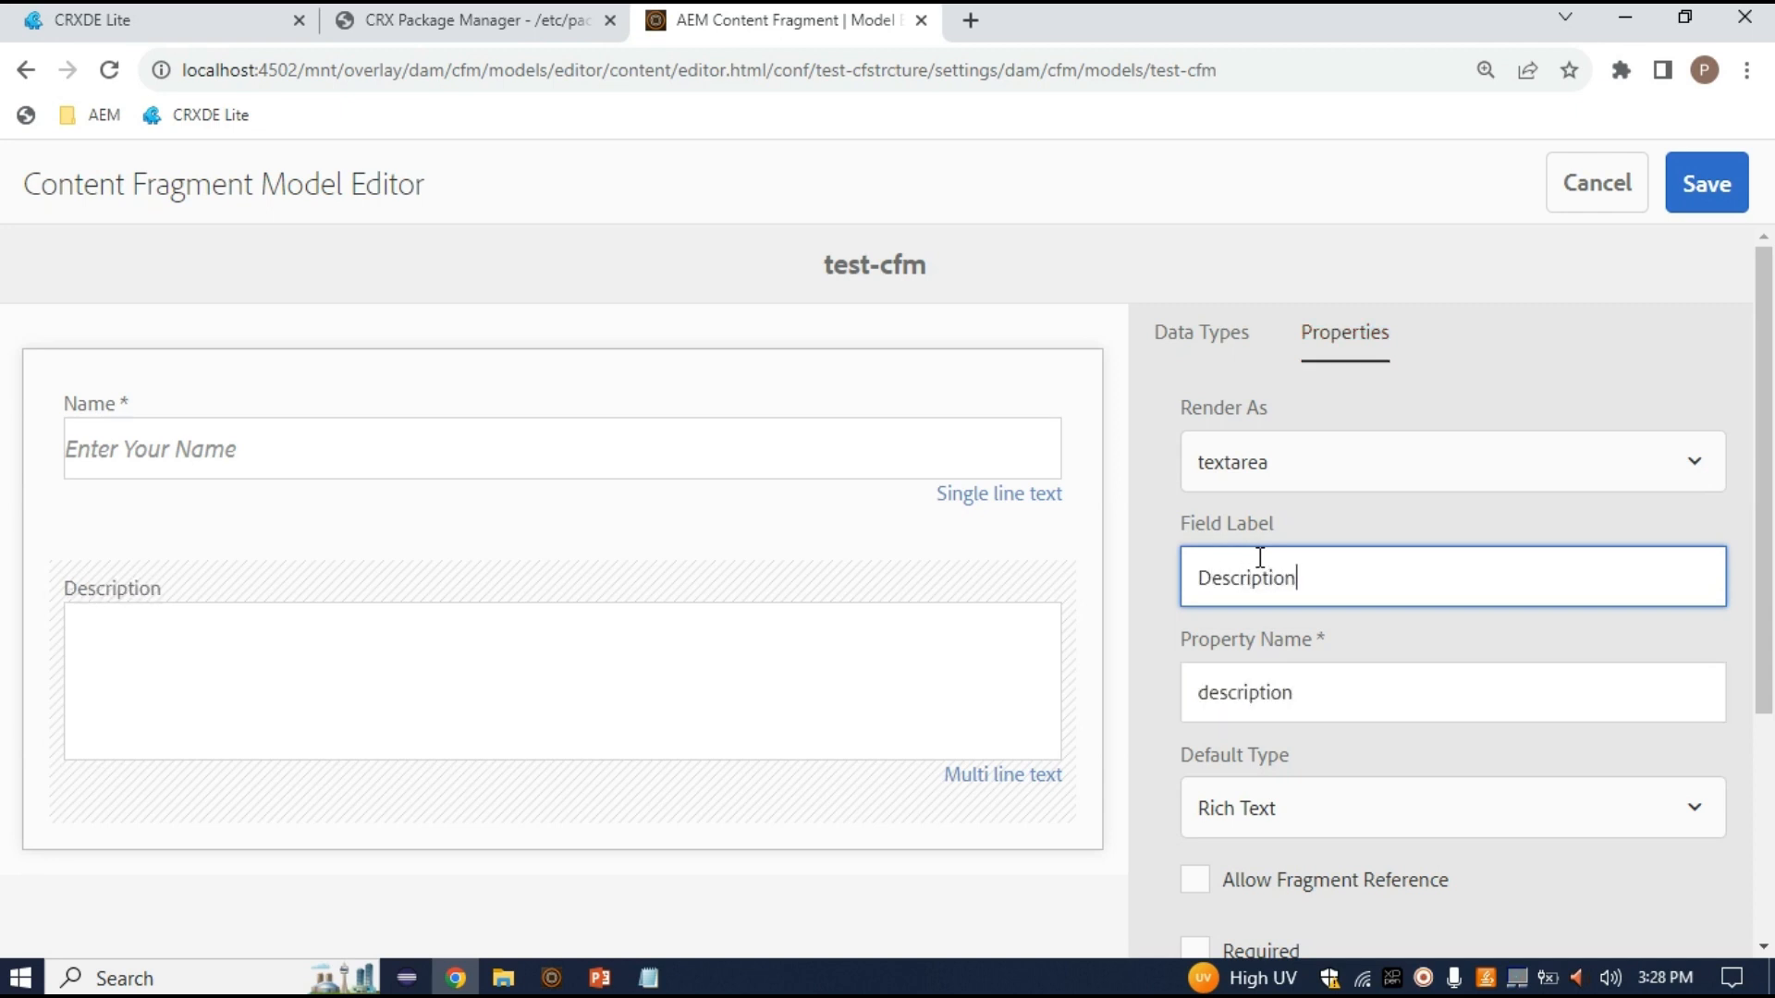
left_click(1350, 711)
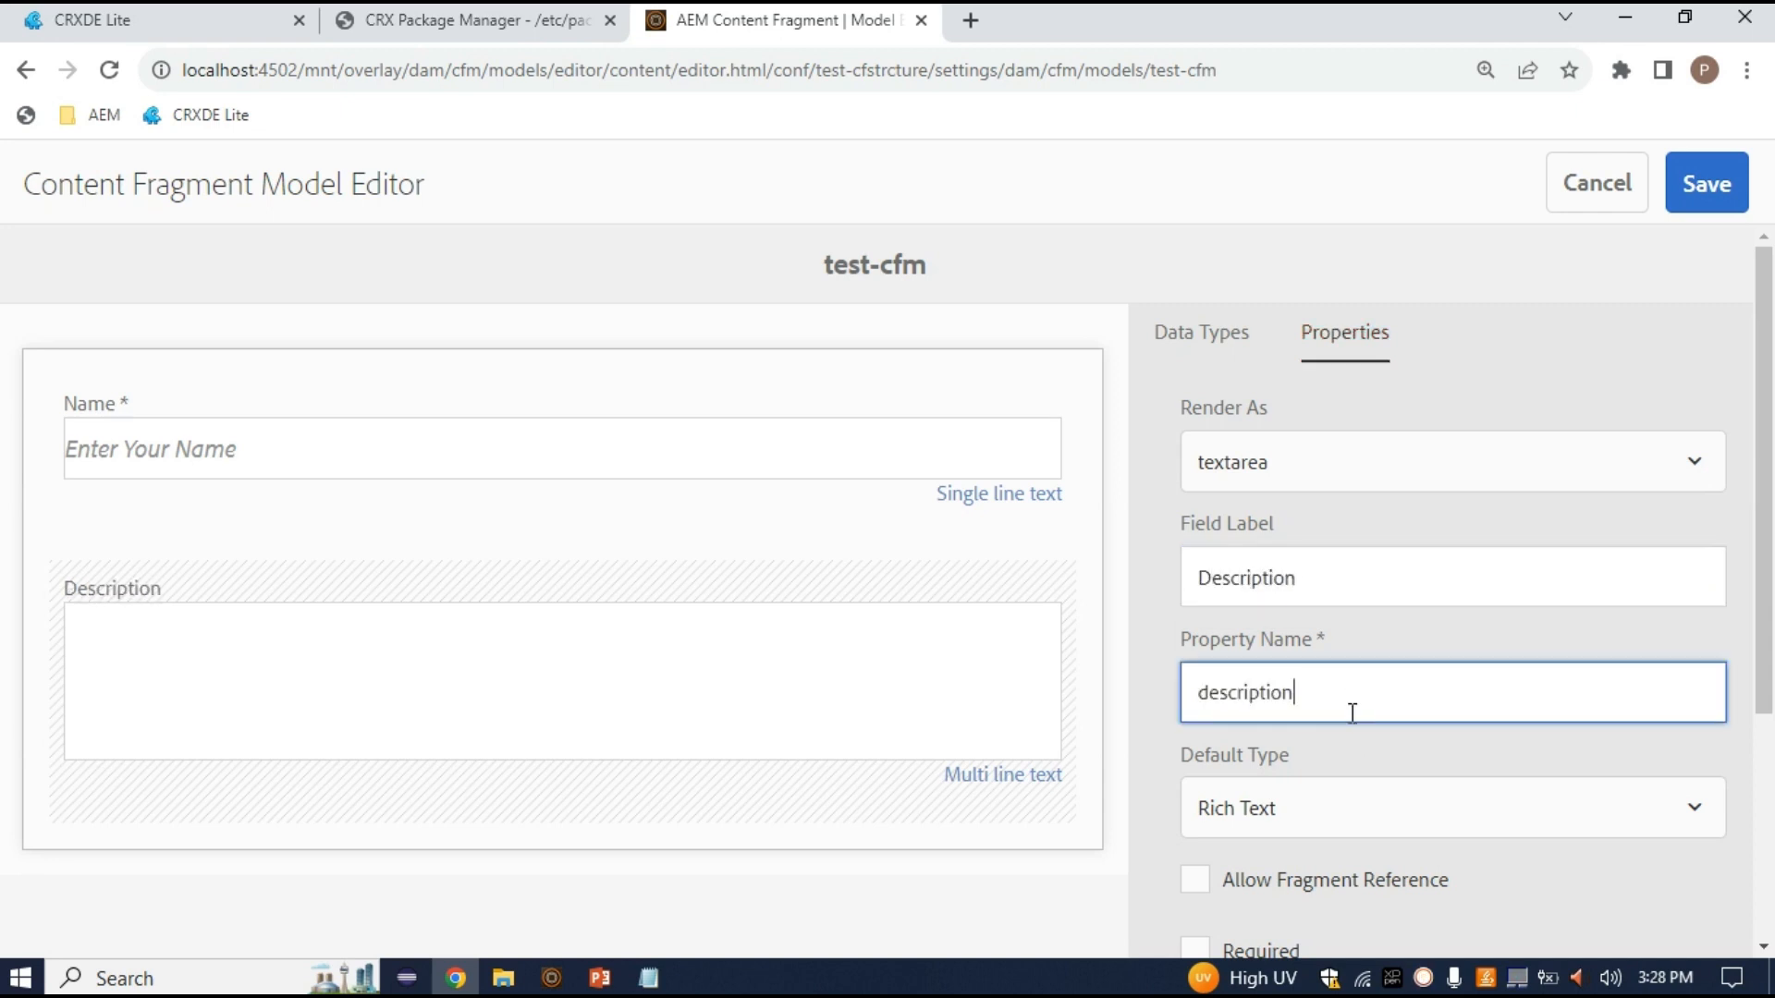
left_click_drag(1334, 700, 1195, 703)
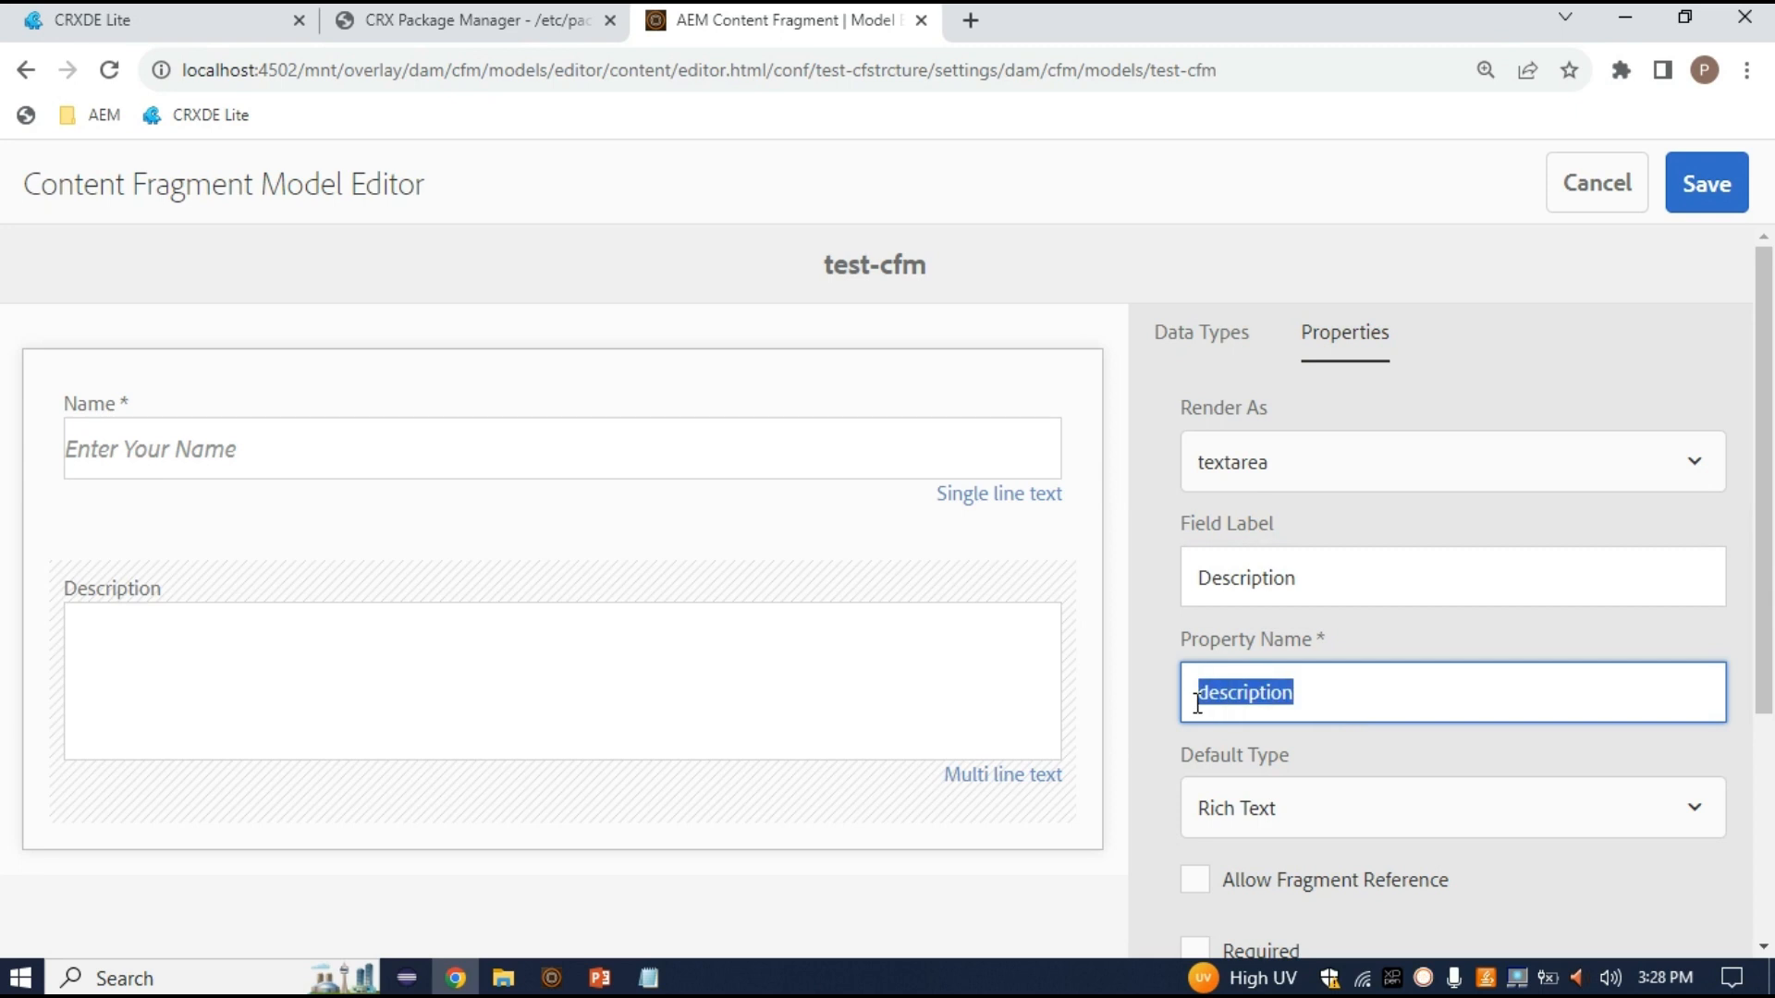
left_click(1321, 695)
key("shift+Left")
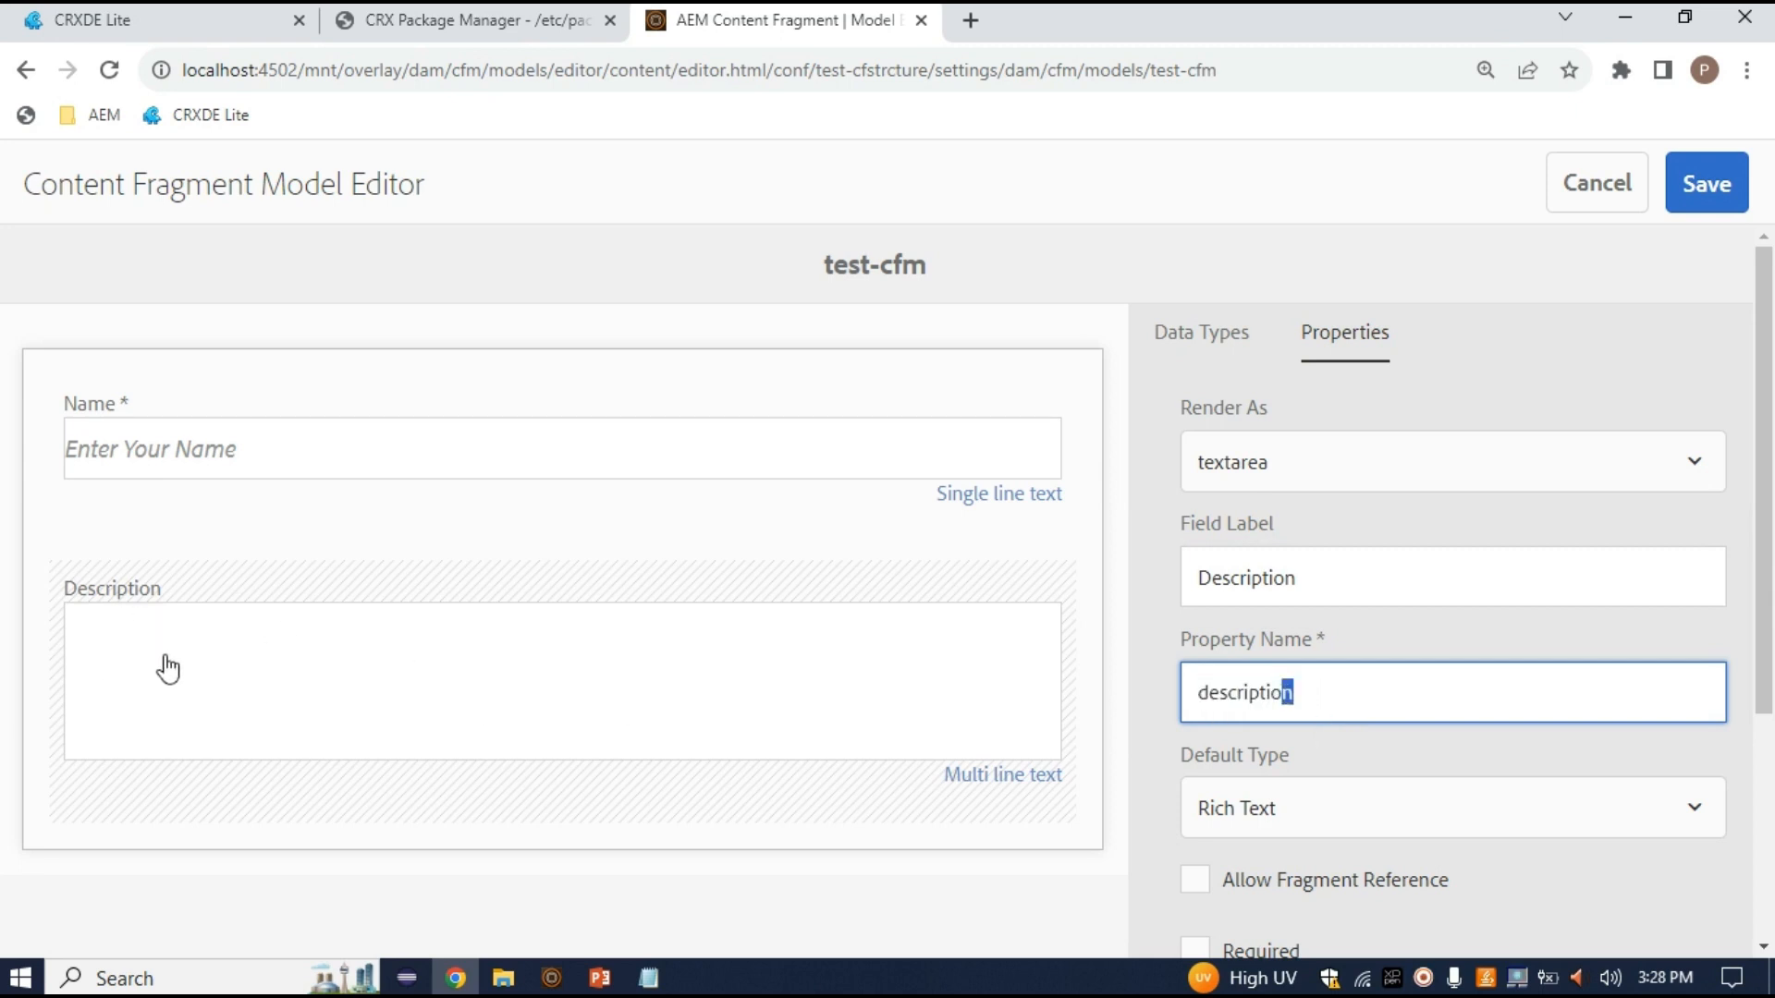
double_click(1254, 686)
left_click(1398, 842)
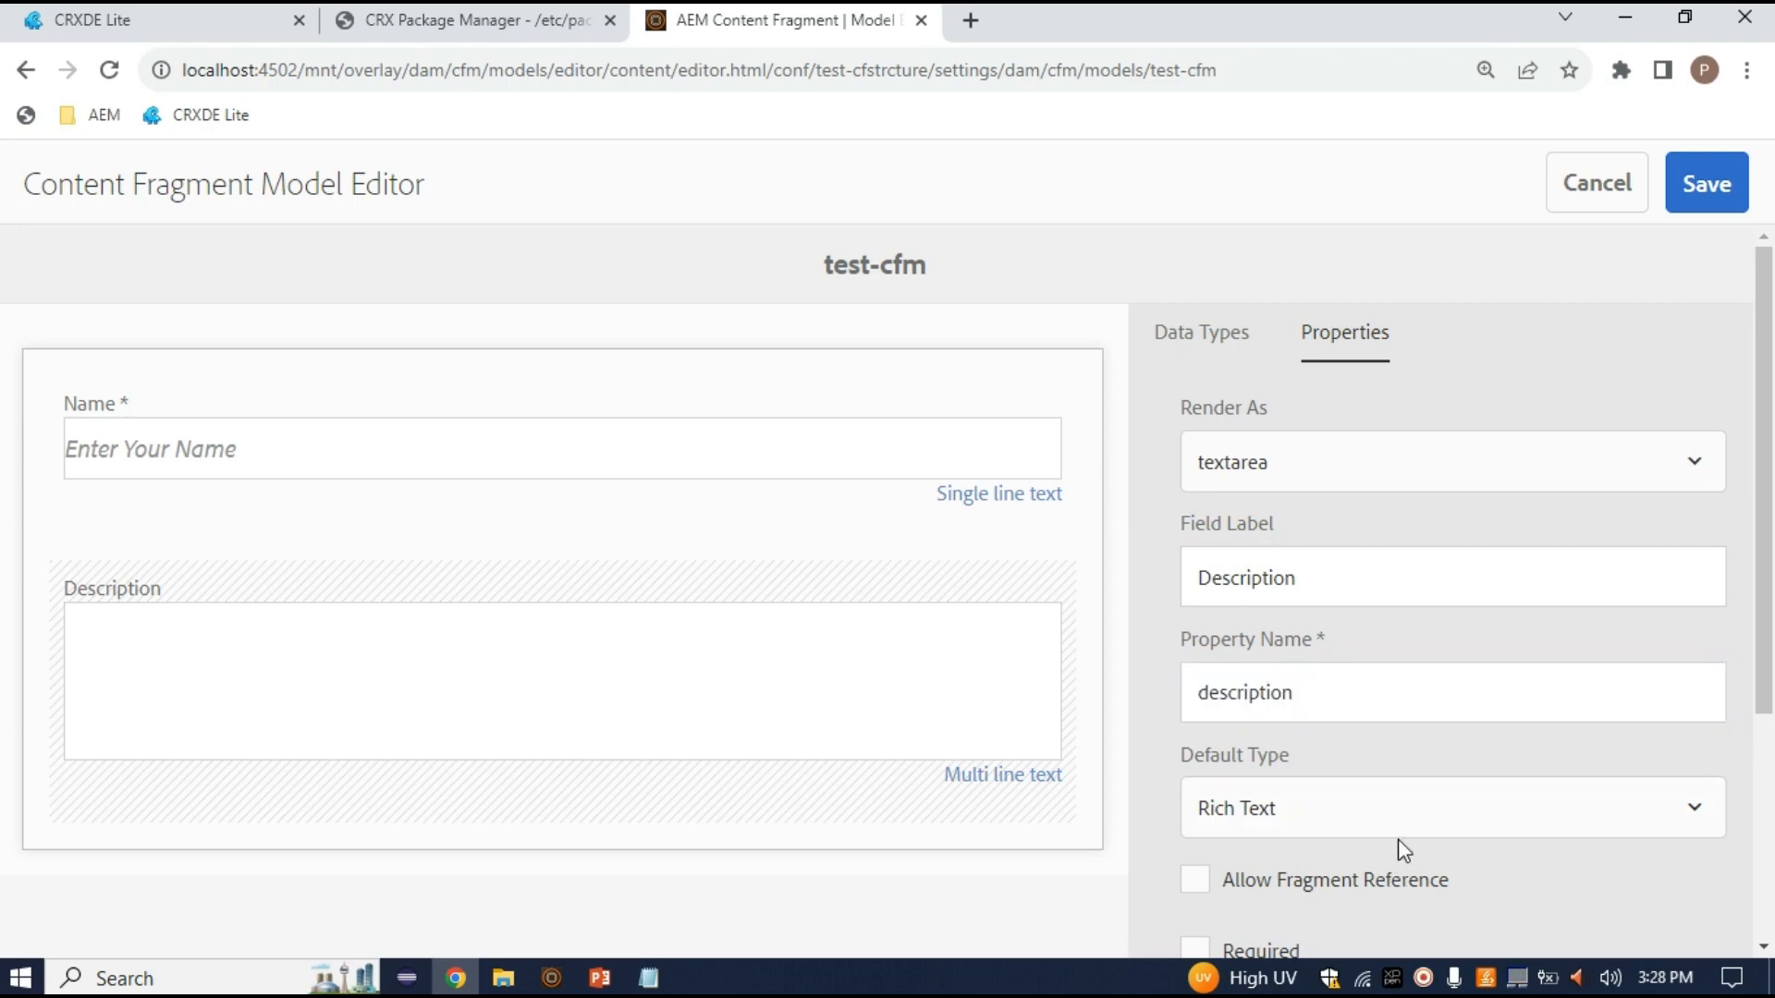
left_click(1346, 804)
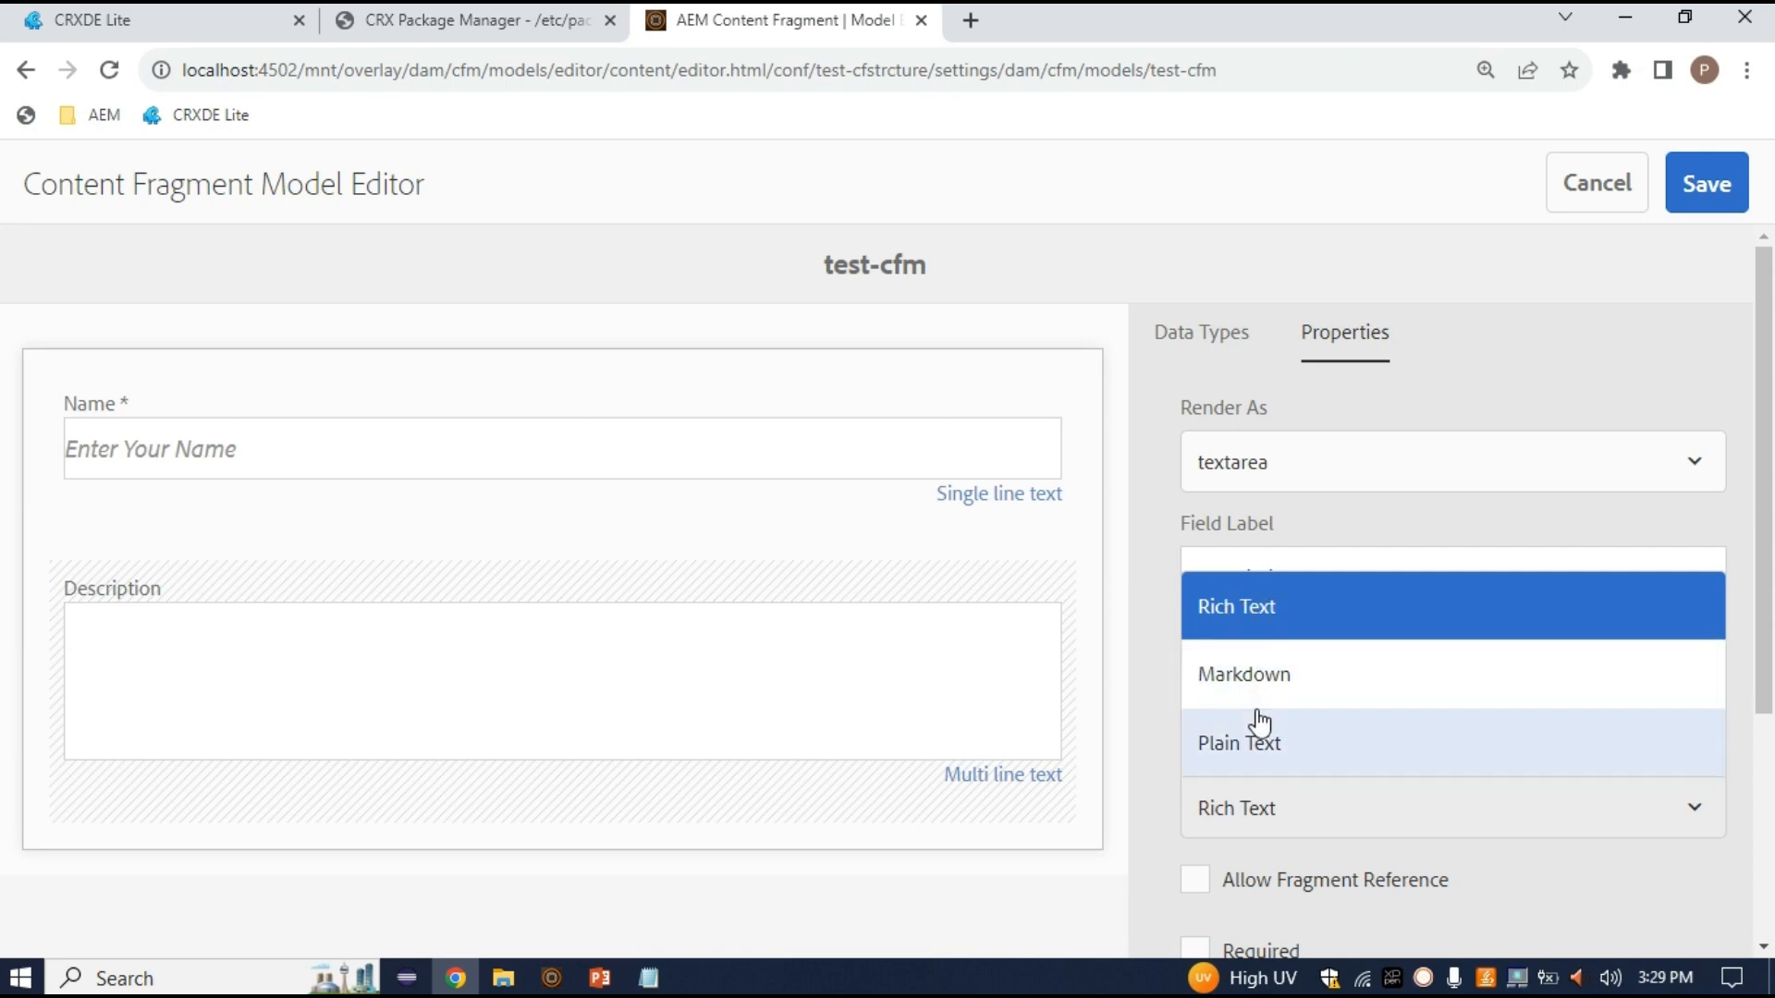
Choose Rich Text as the Description field's default type and review its remaining options
left_click(1291, 622)
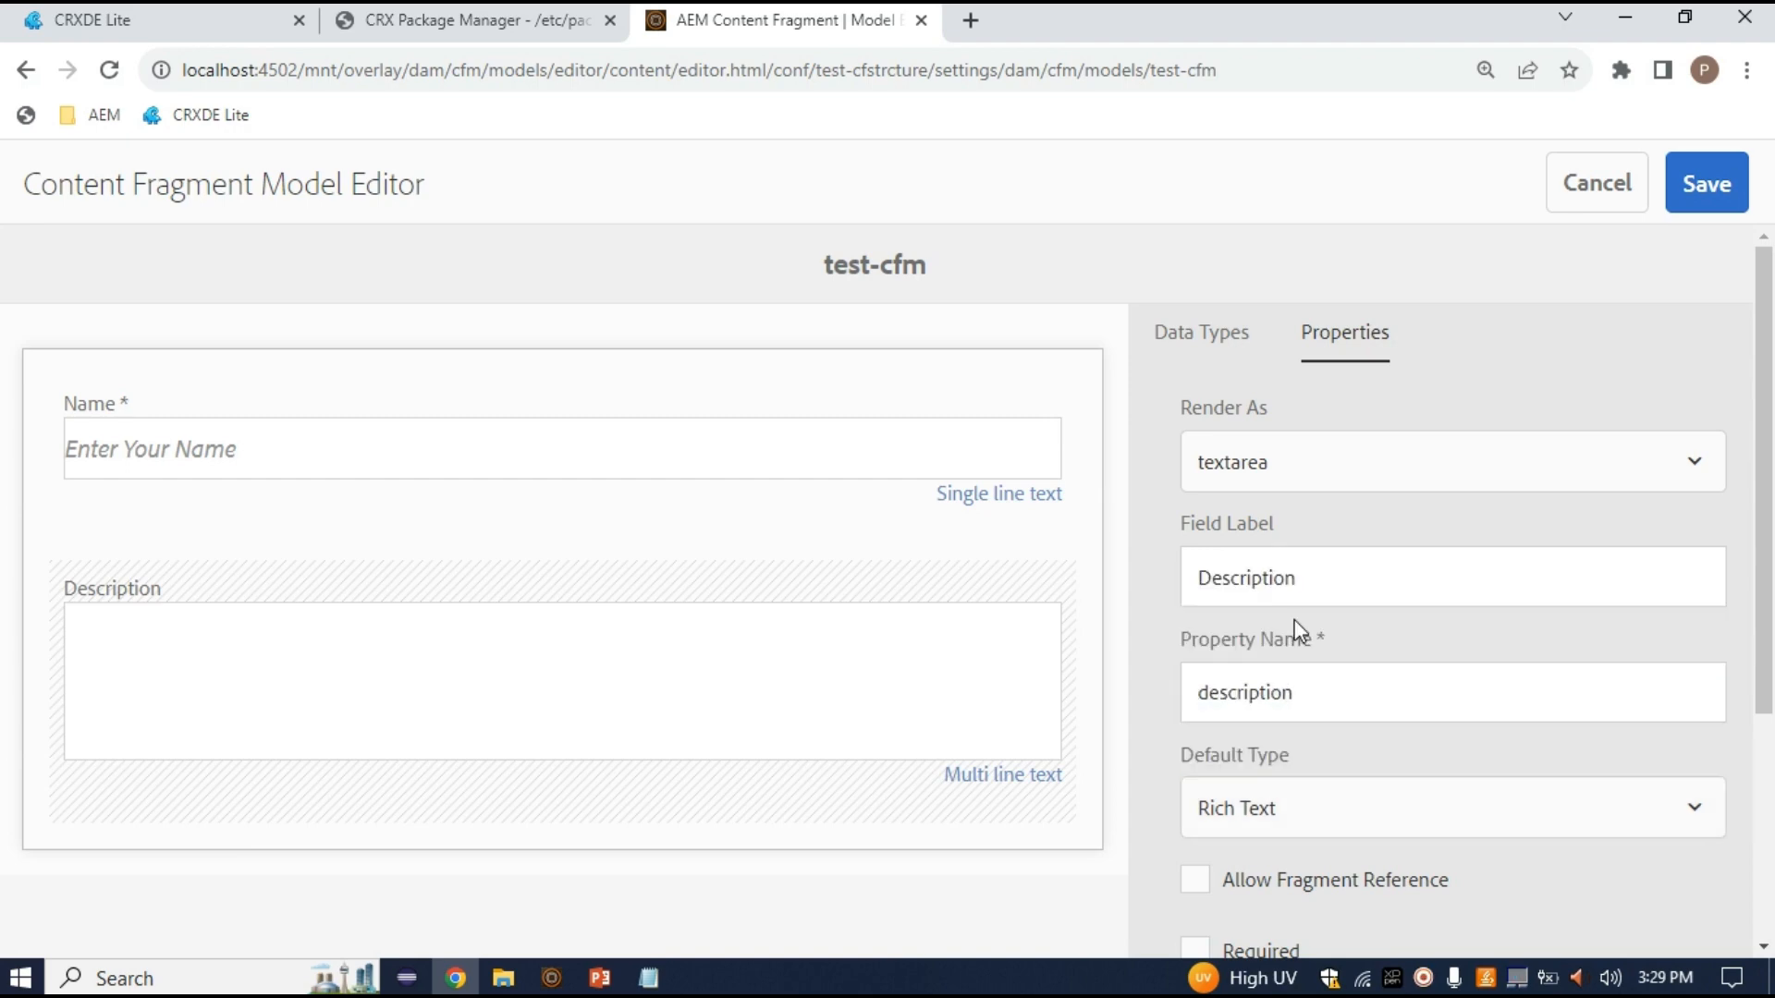
scroll(1343, 765, "down", 3)
scroll(1349, 725, "down", 1)
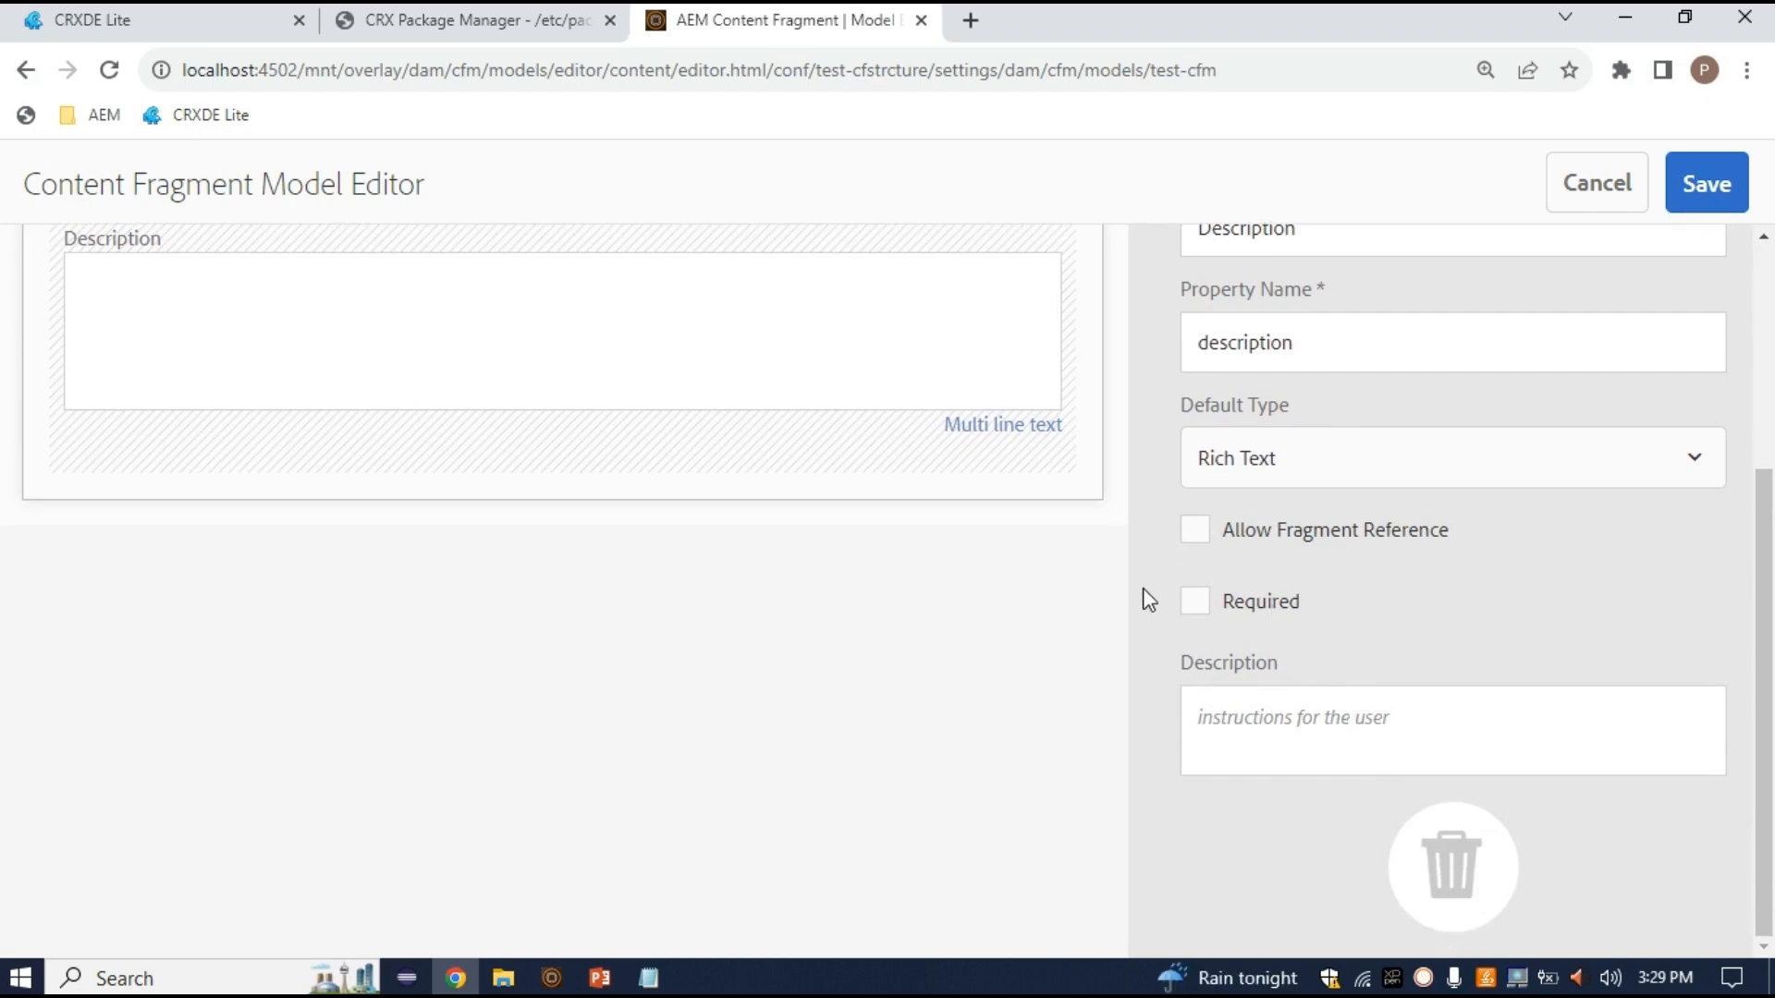
scroll(1222, 615, "up", 4)
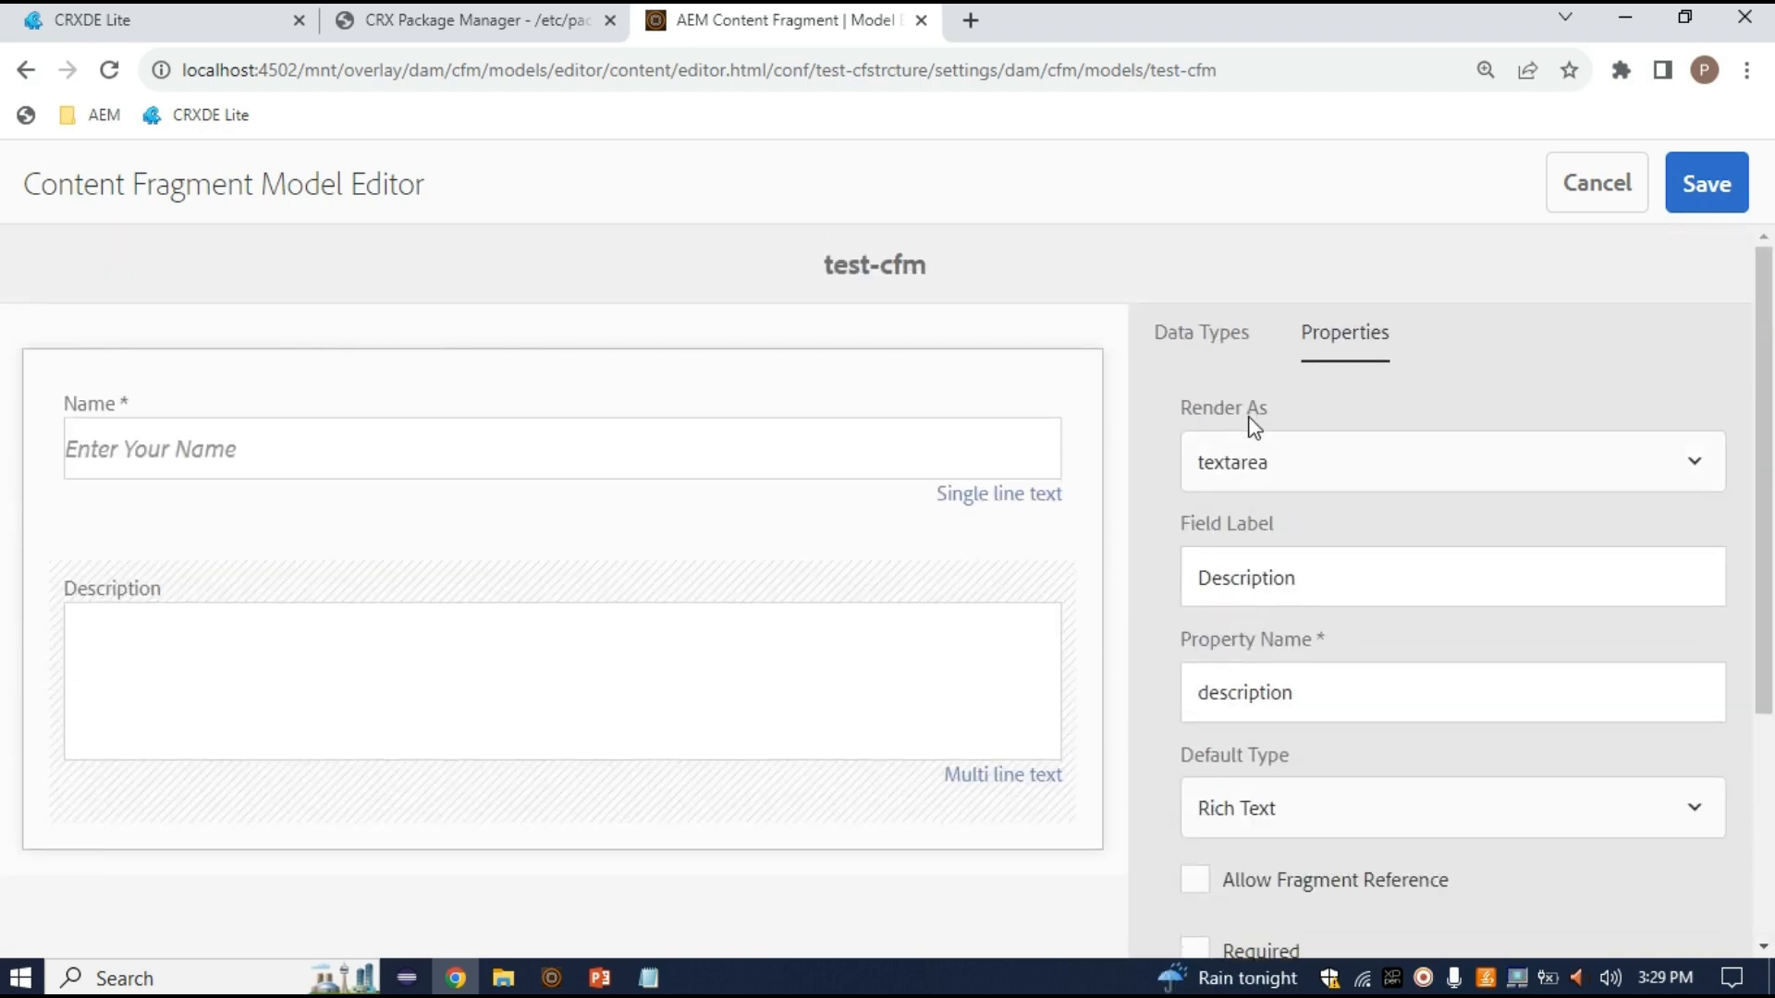
Add a Number field below Description, rendered as numberfield and labelled 'Mob No'
left_click(1220, 331)
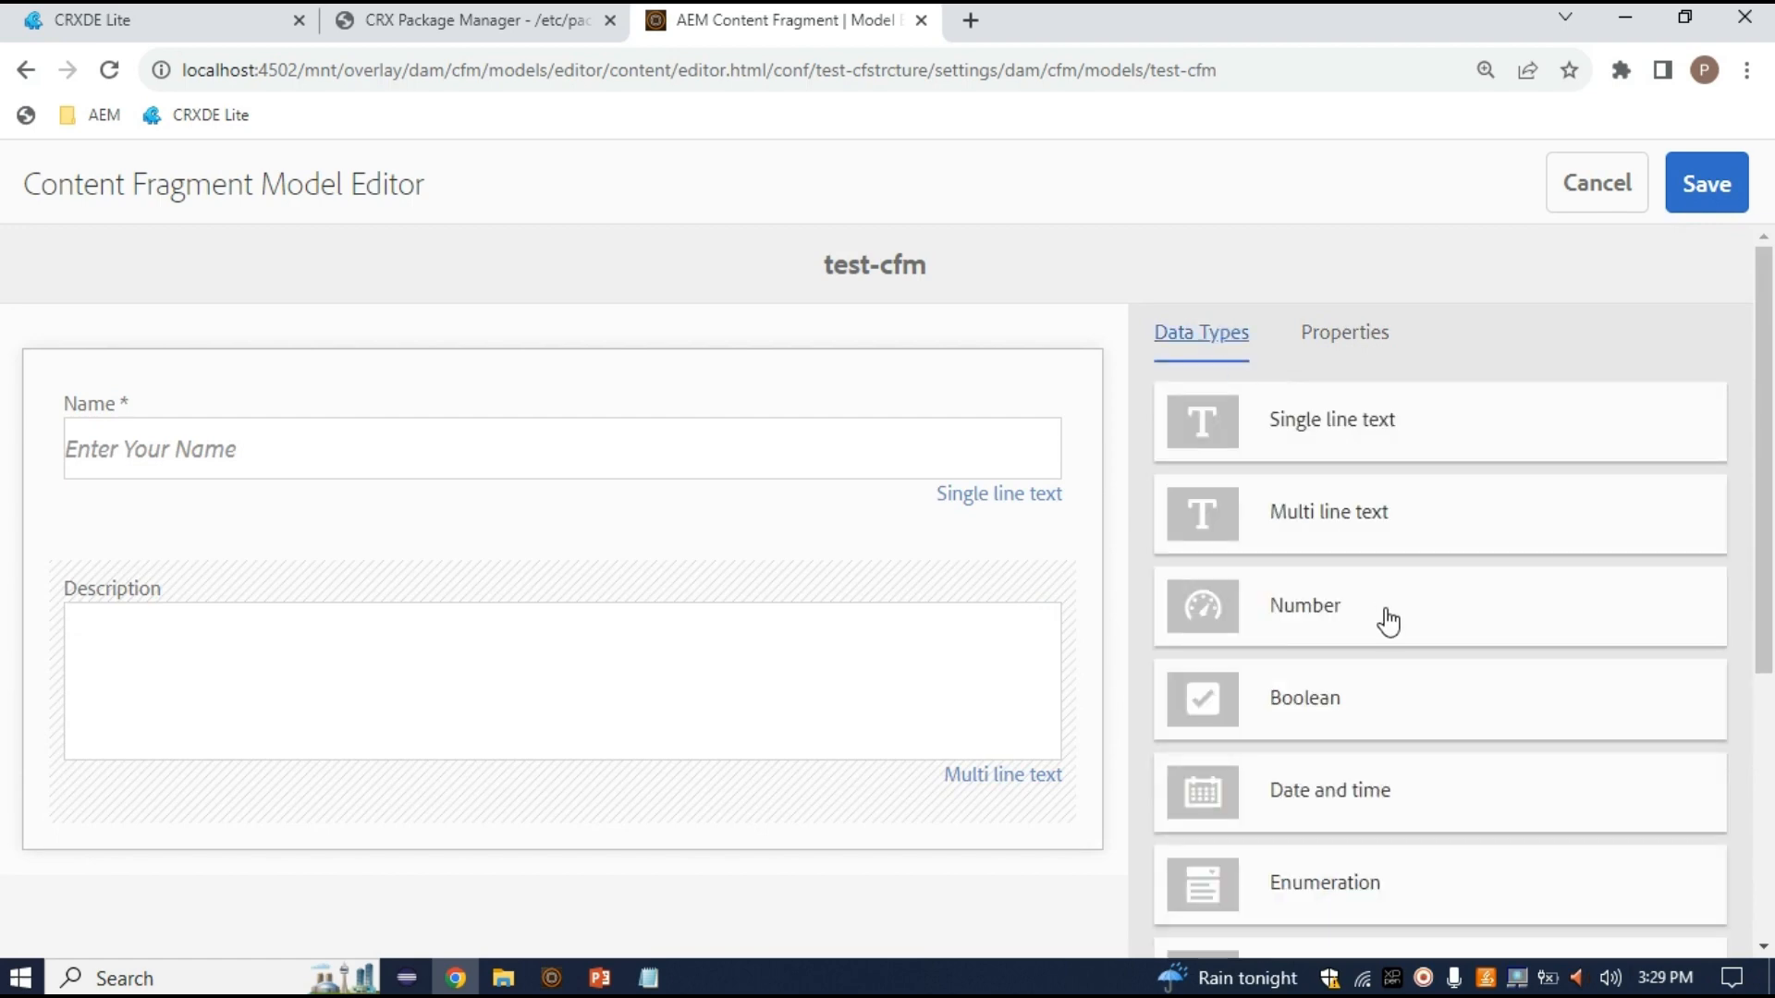
left_click_drag(1231, 645, 679, 804)
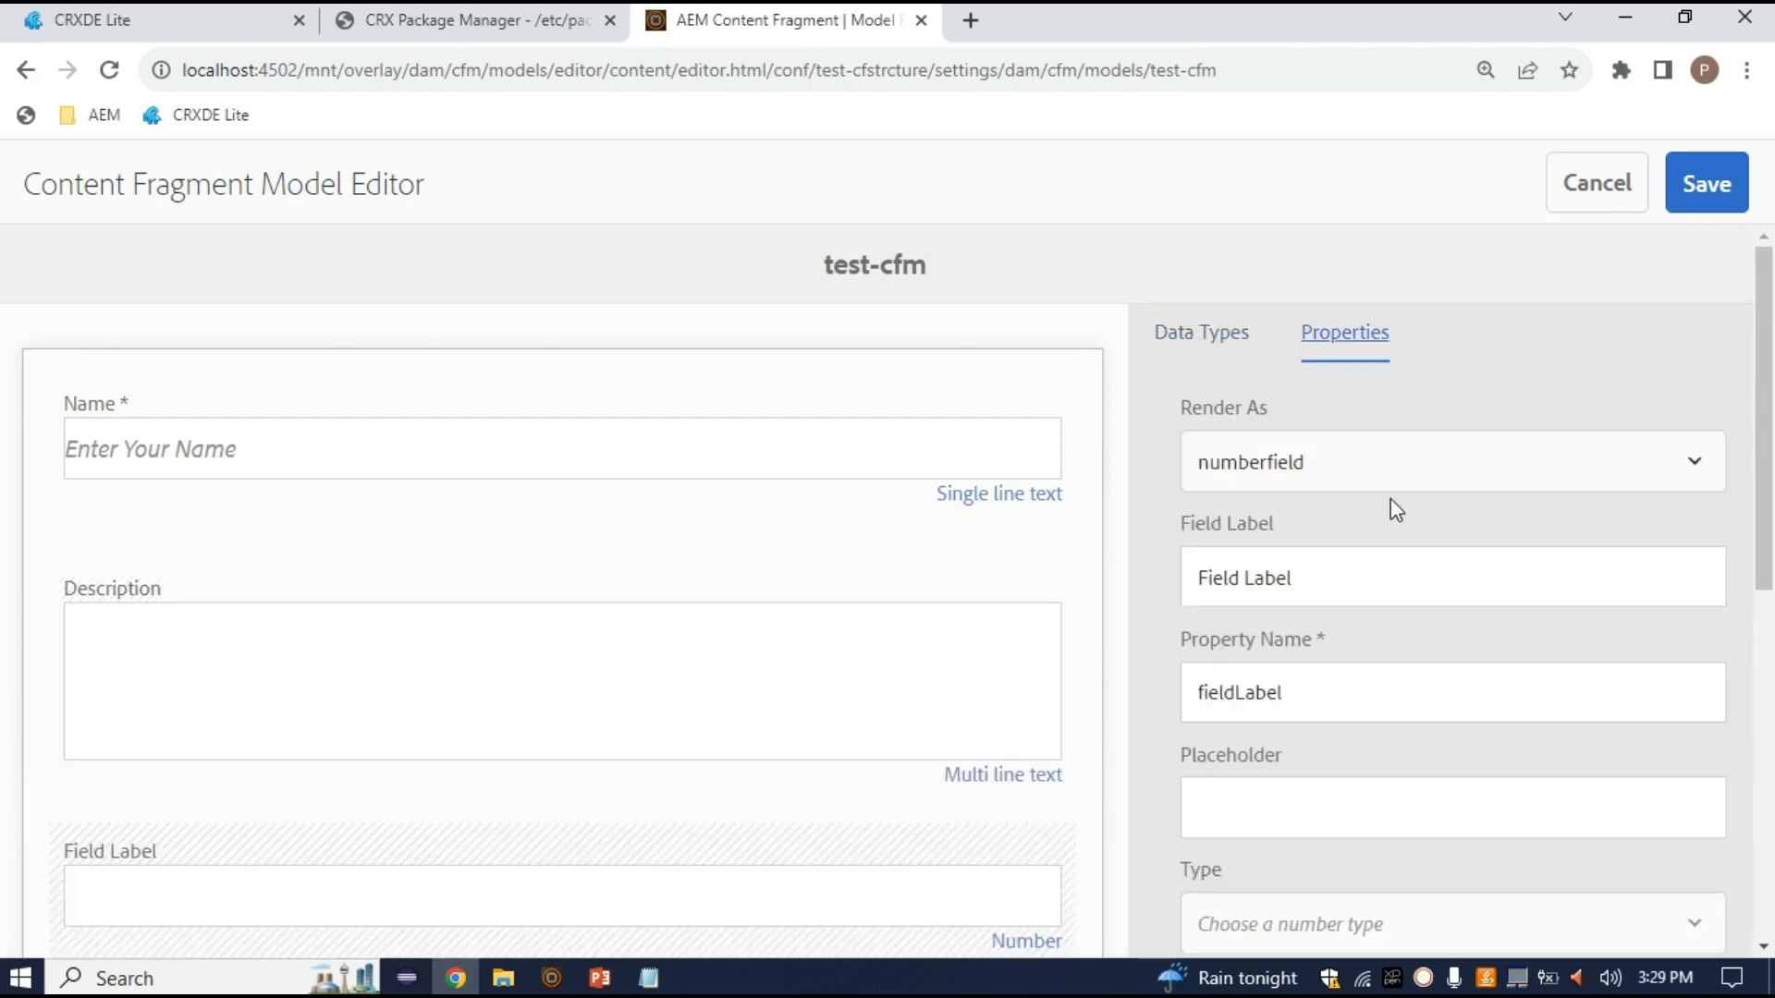
left_click(1314, 480)
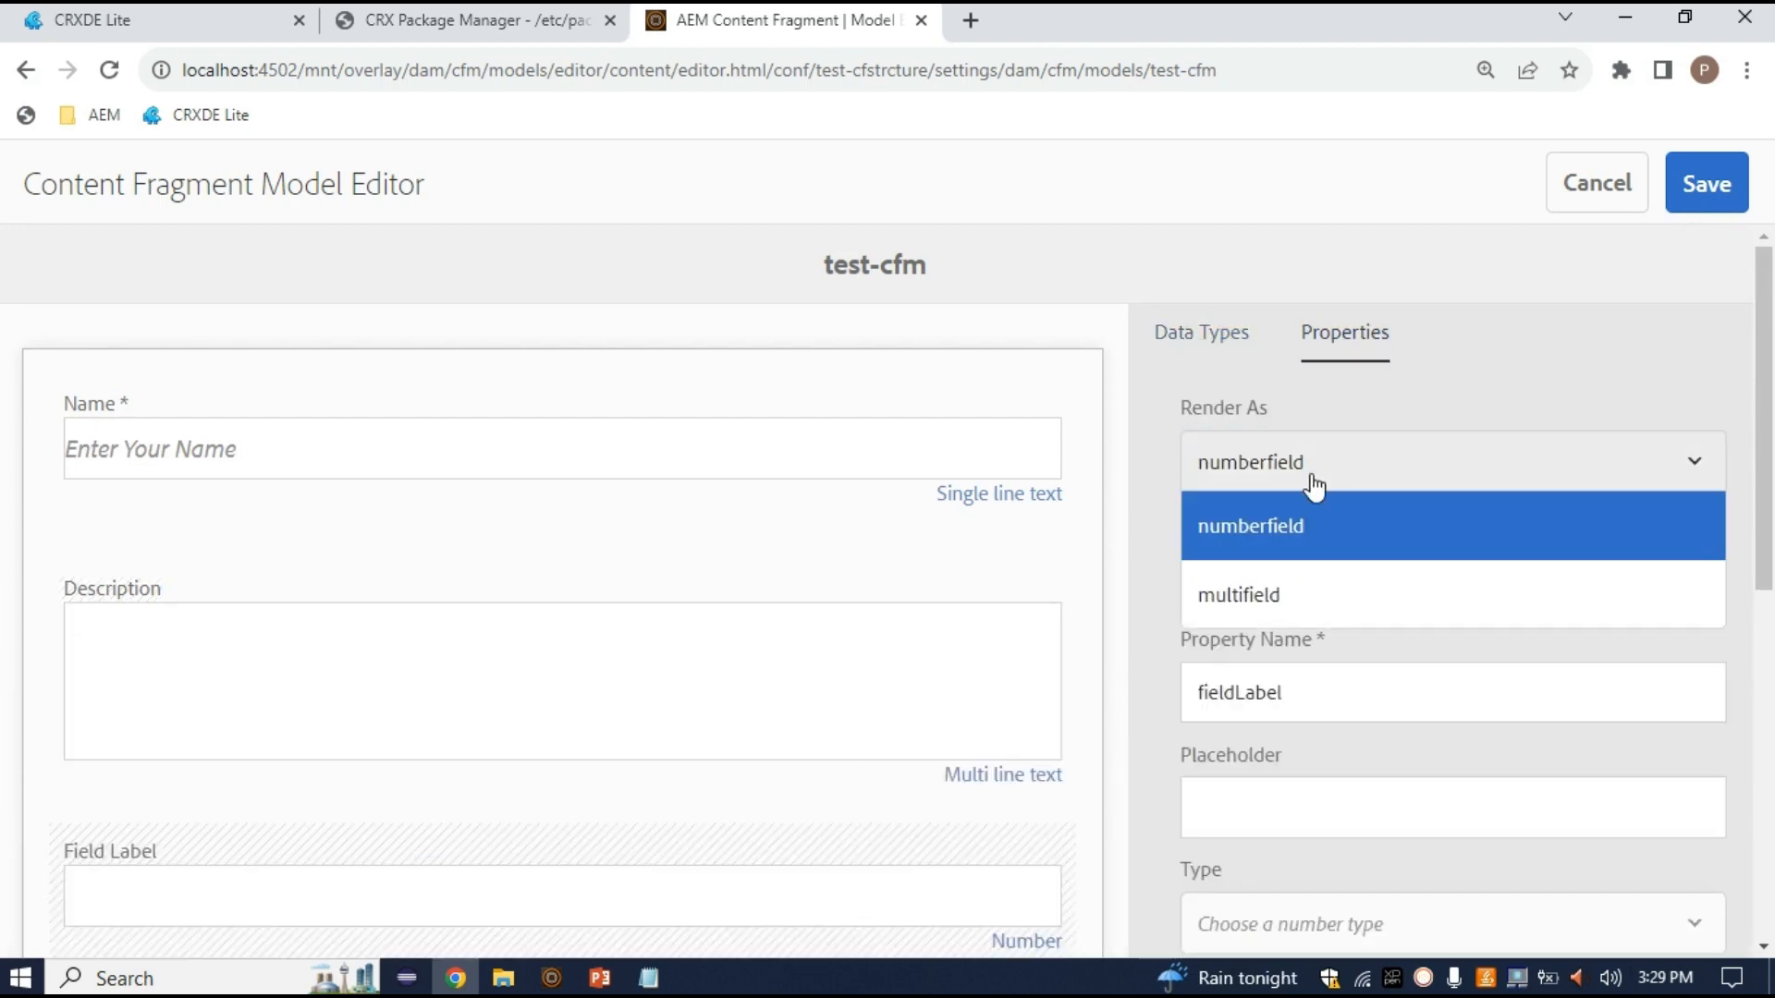
left_click(1291, 554)
triple_click(1321, 574)
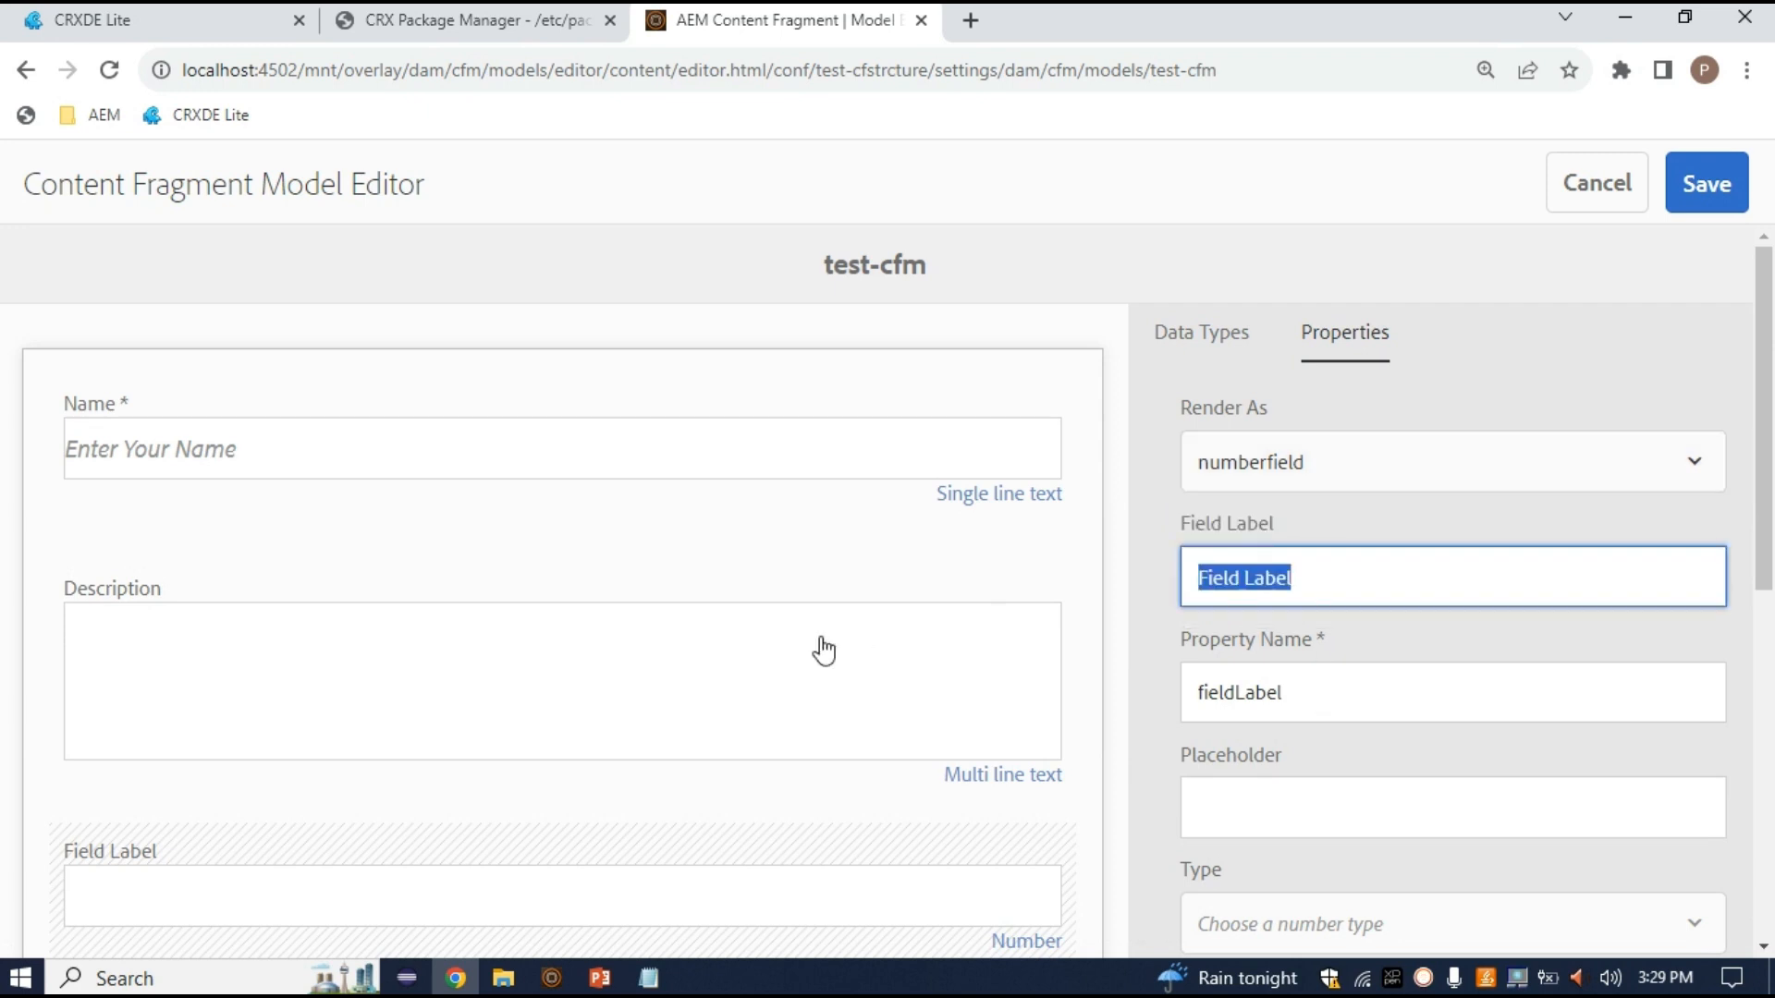
type("Mob No")
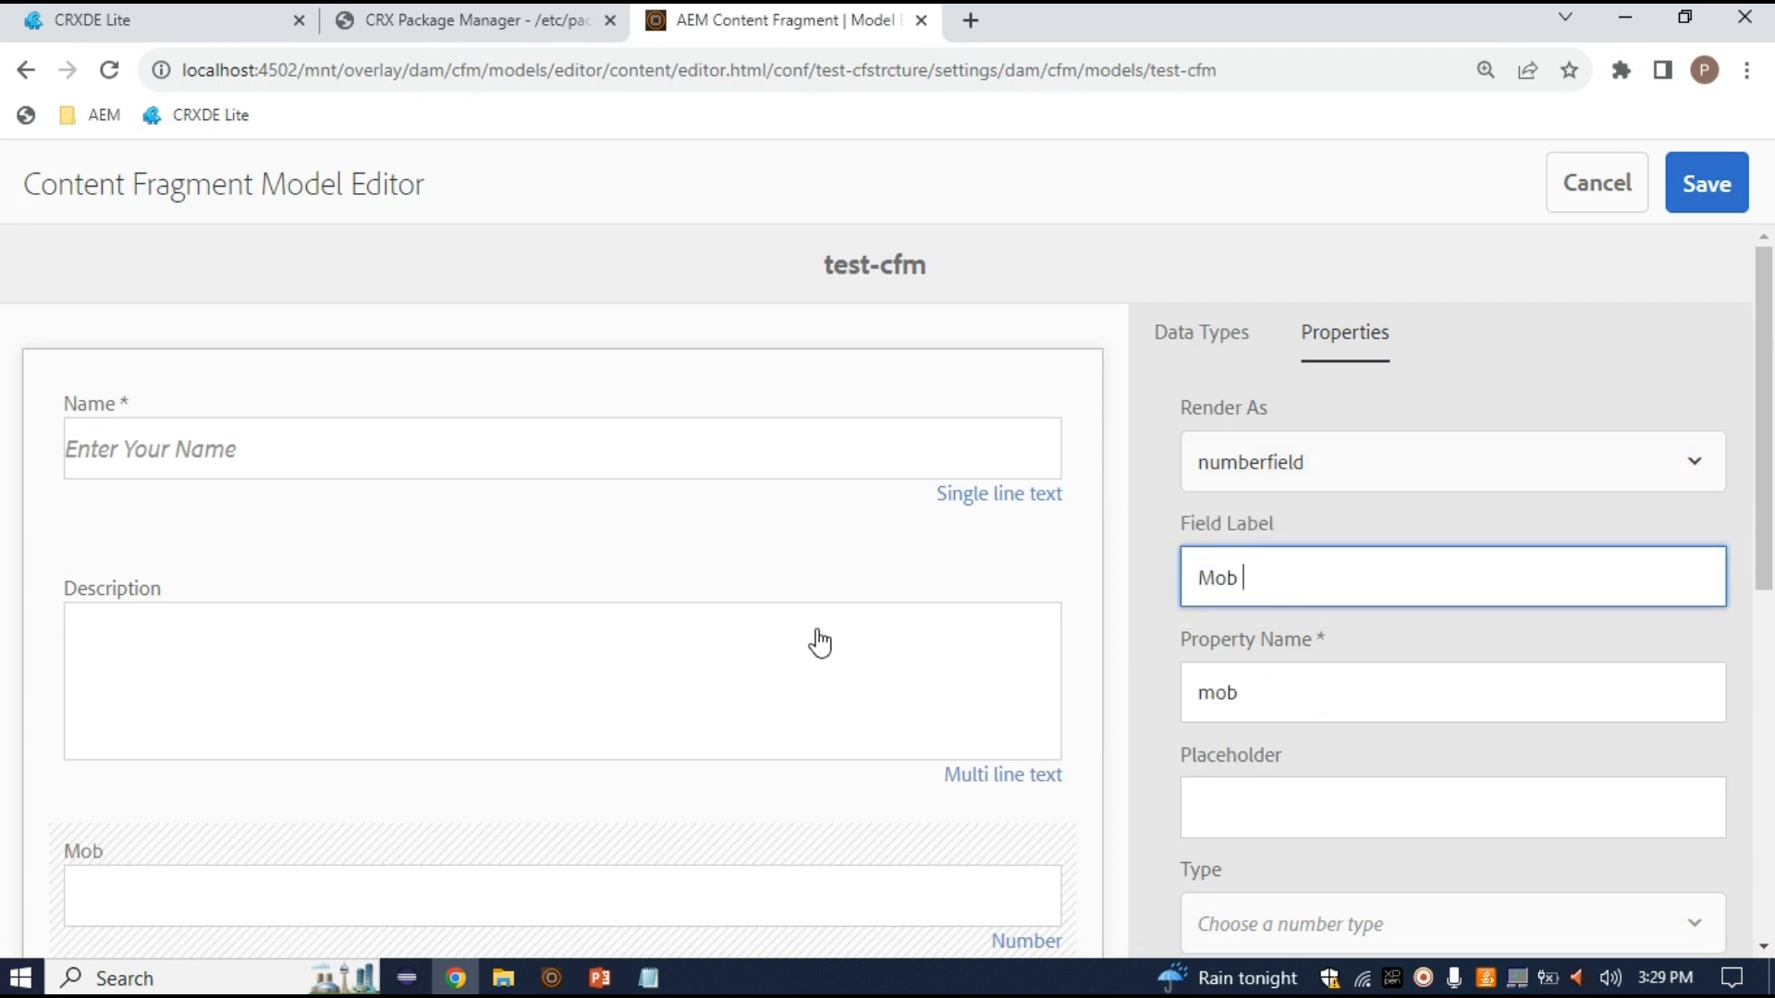
key("ctrl+plus")
key("ctrl+plus")
key("ctrl+plus")
key("ctrl+plus")
key("ctrl+plus")
key("ctrl+plus")
key("ctrl+plus")
key("ctrl+minus")
key("ctrl+minus")
key("ctrl+minus")
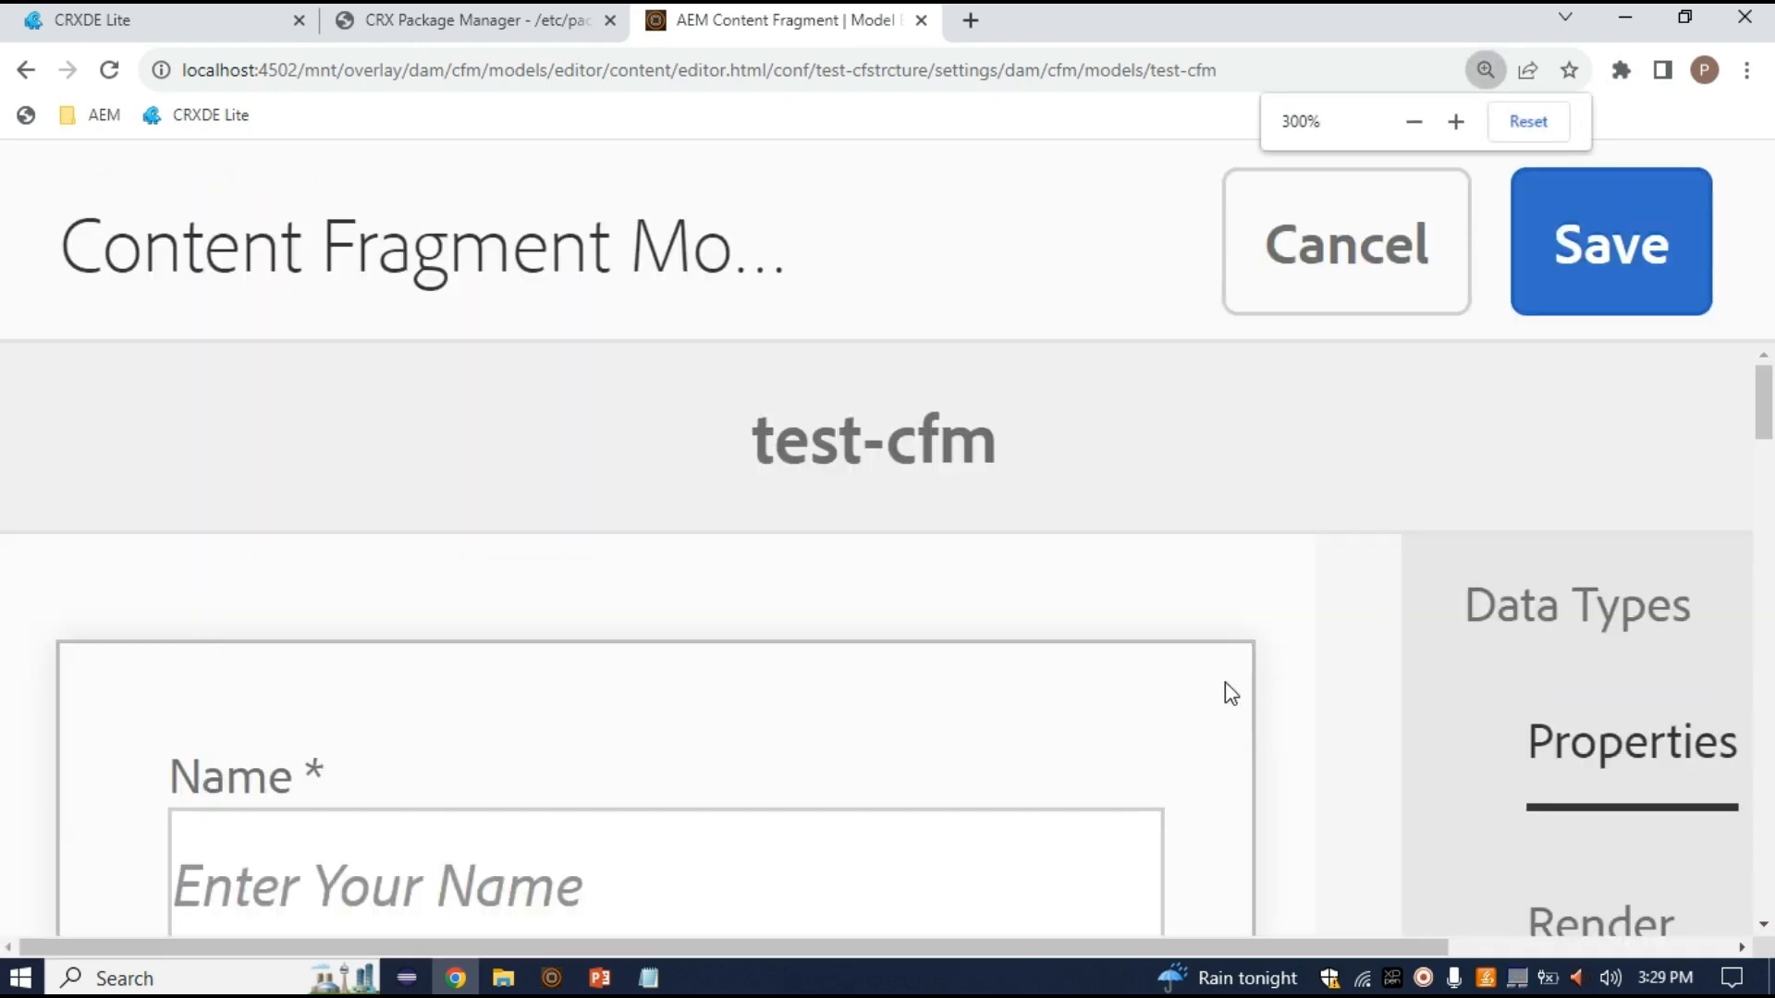
key("ctrl+minus")
key("ctrl+minus")
key("ctrl+minus")
key("ctrl+minus")
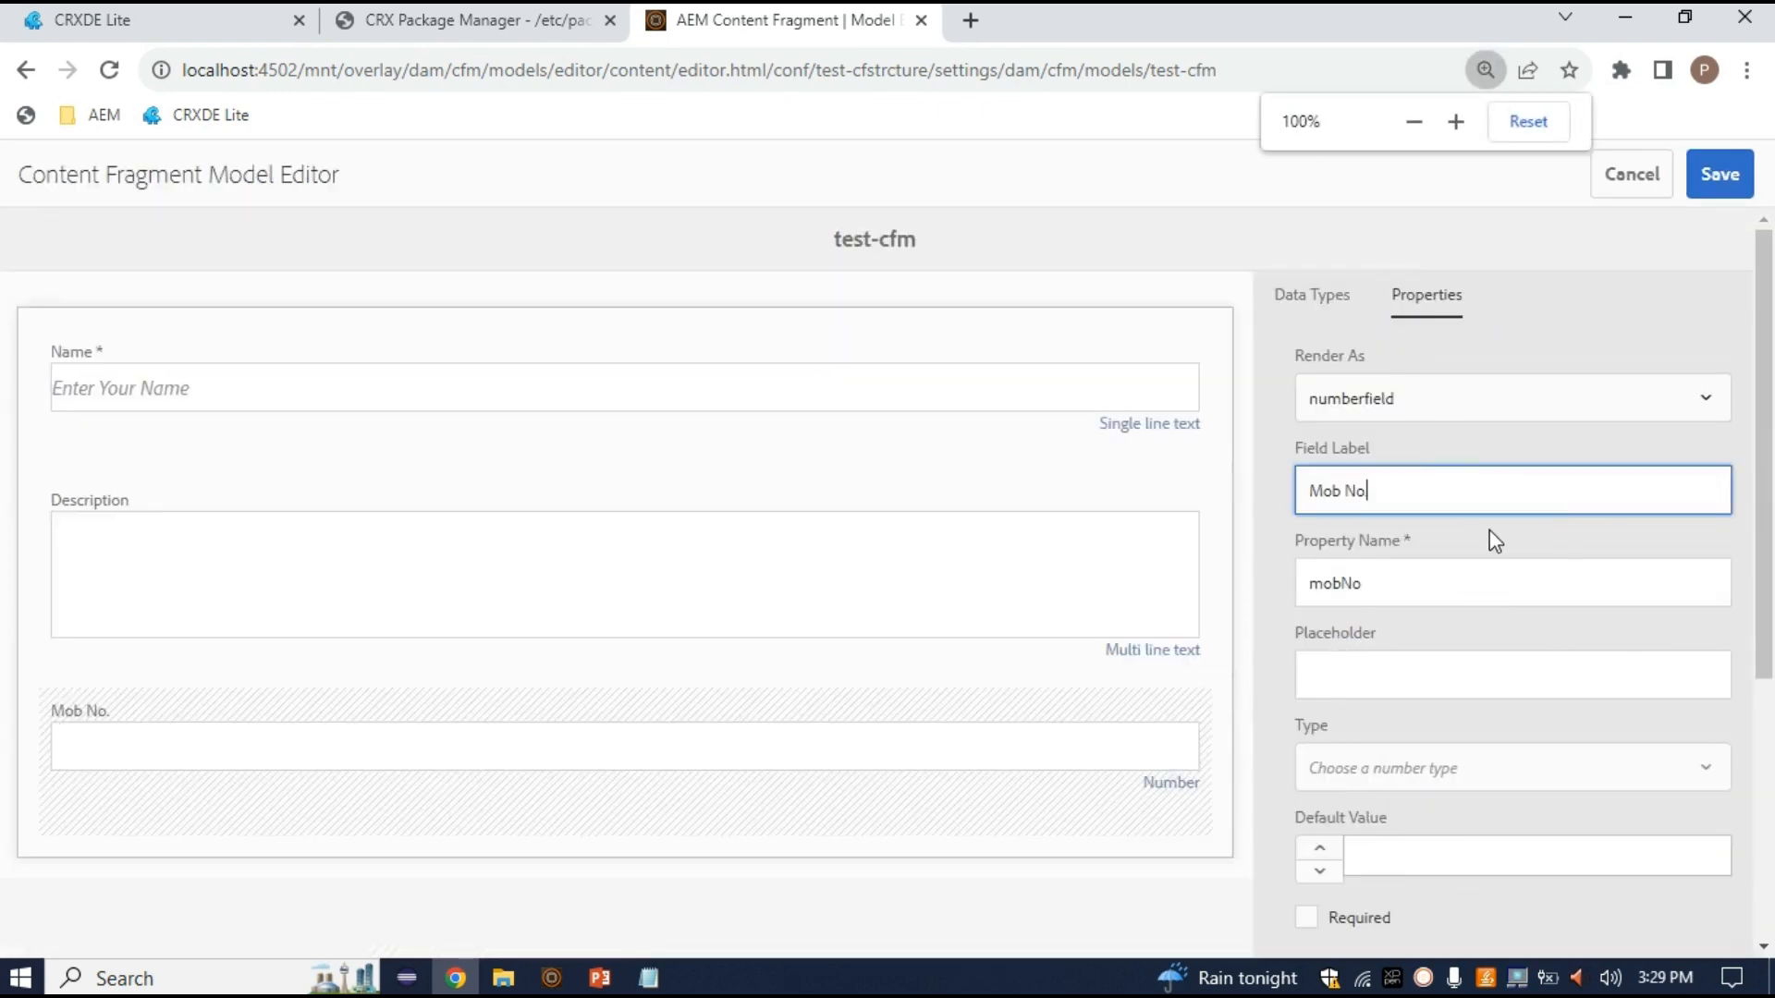
key("ctrl+plus")
key("ctrl+plus")
scroll(1257, 567, "down", 1)
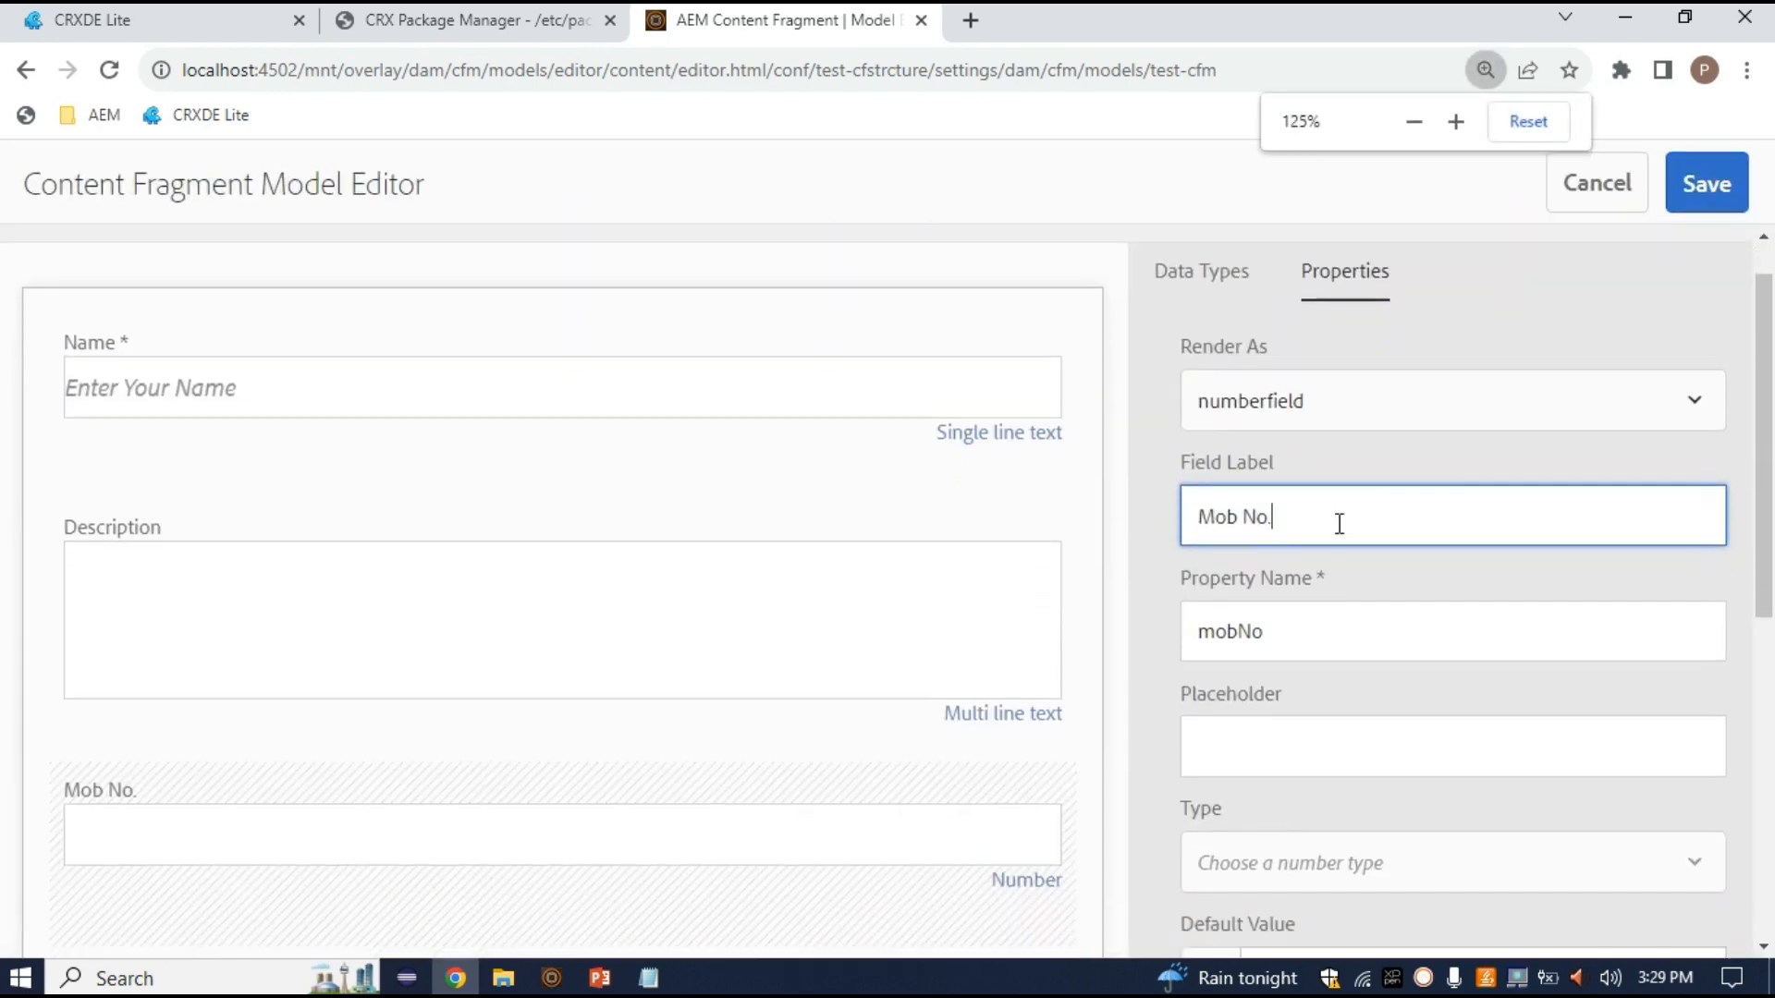
key("Tab")
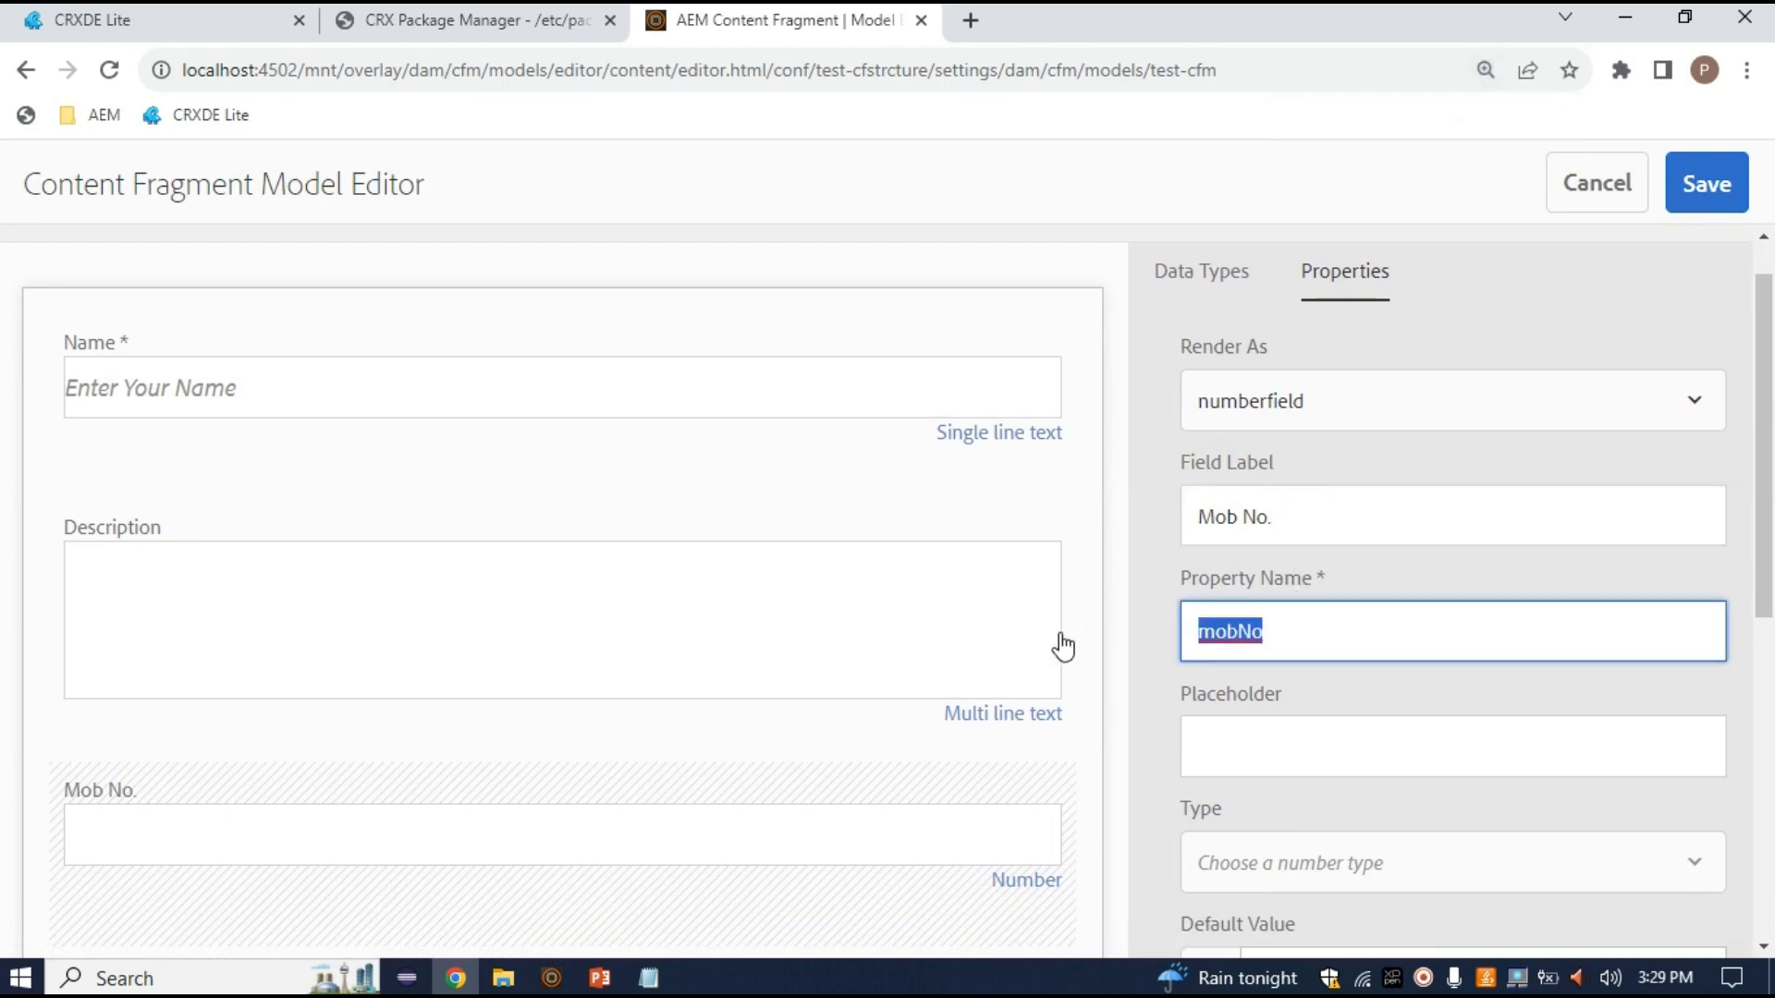
Set the Mob No. placeholder to 'Please Enter Mob no.' and its number type to Fraction
left_click(1369, 750)
type("Pleased ")
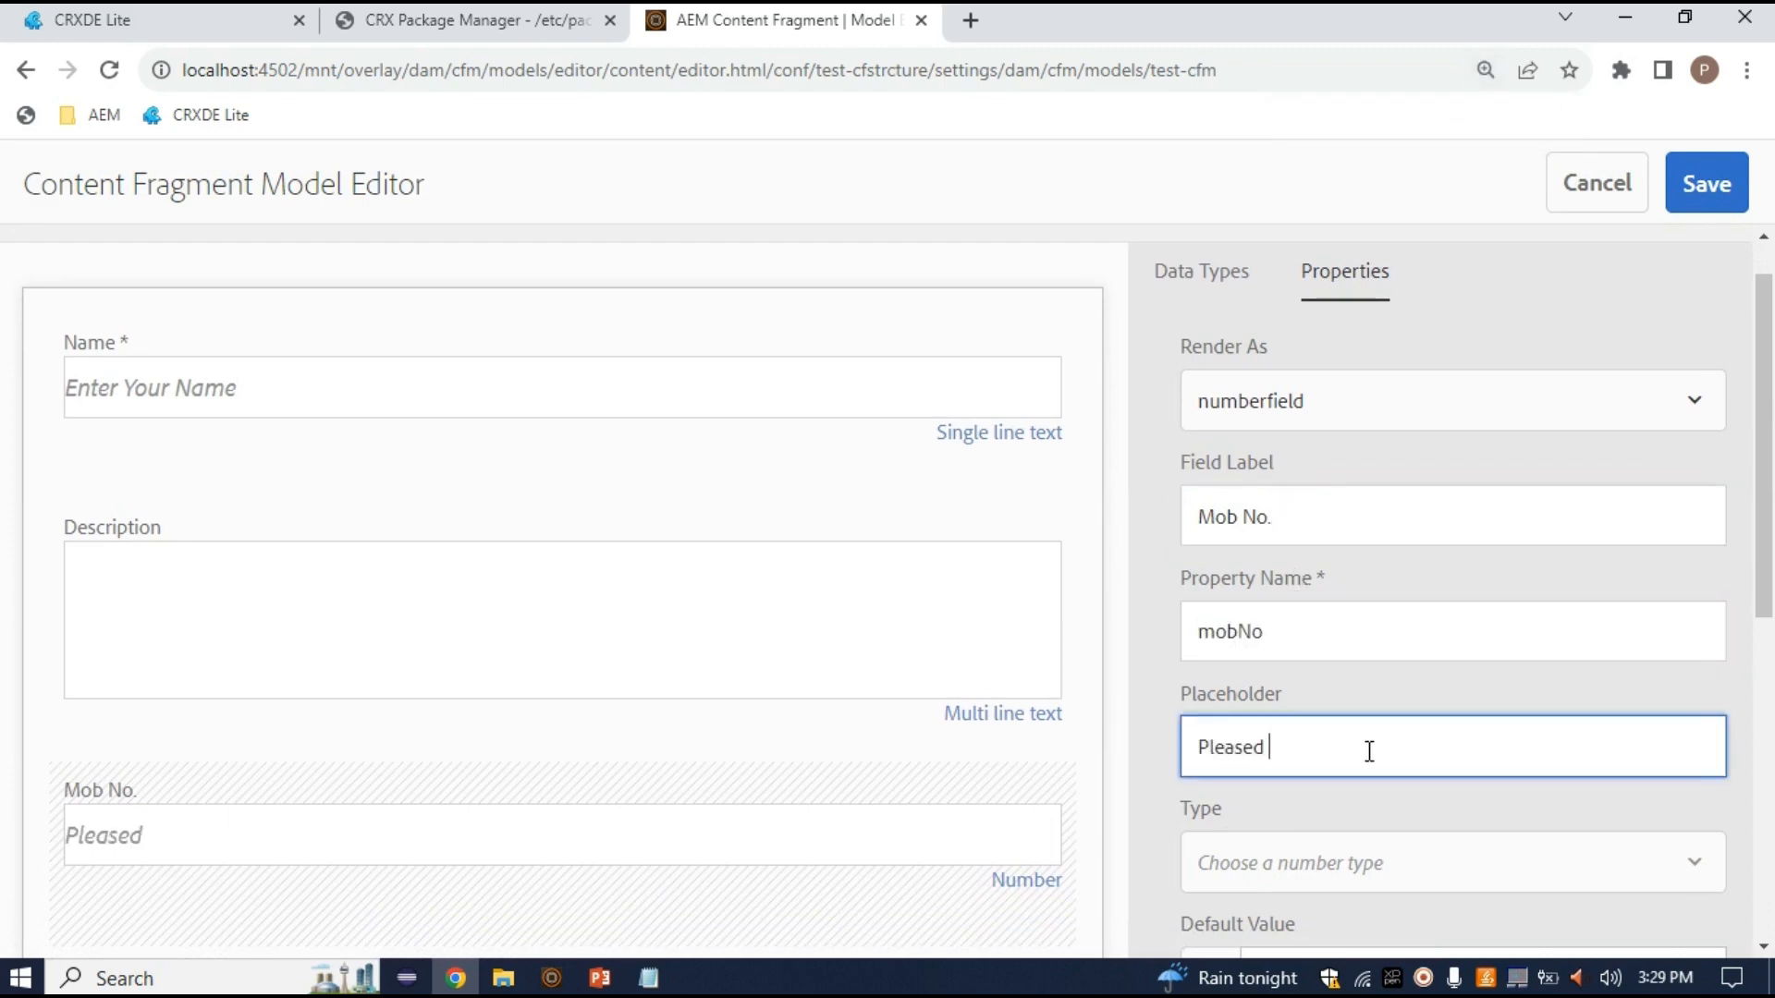
key("BackSpace")
key("BackSpace")
type(" Enter Mob no.")
scroll(1434, 857, "down", 1)
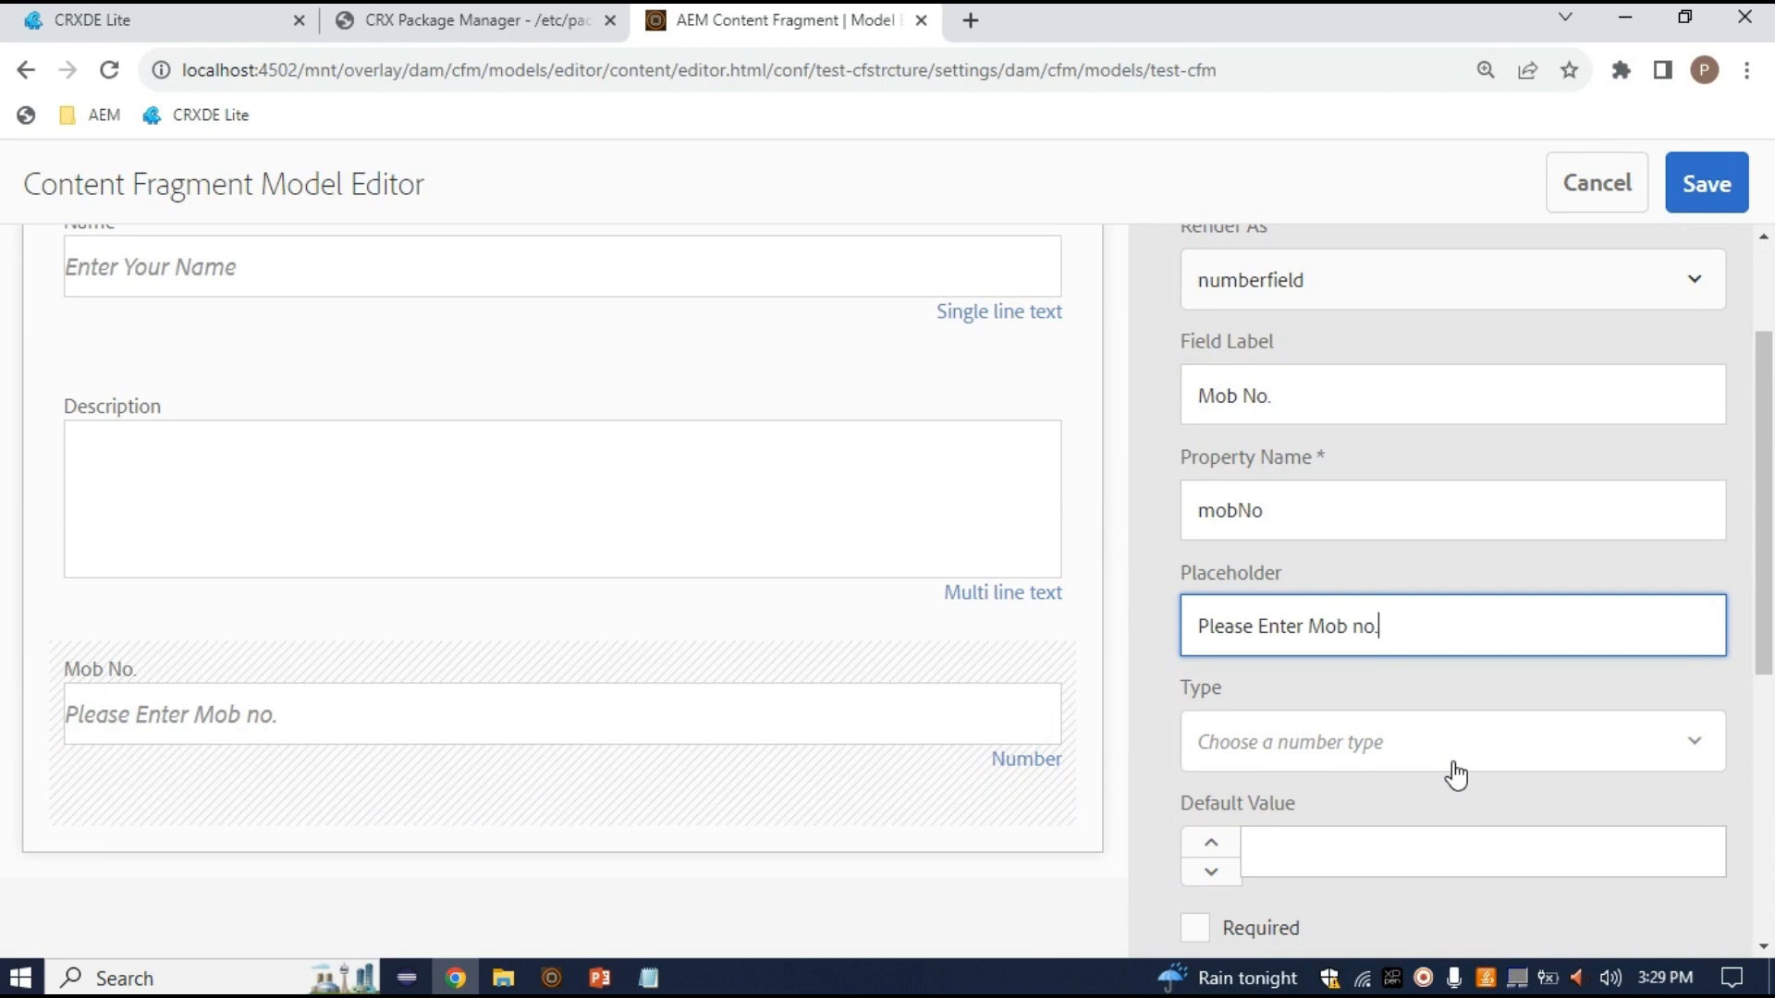
left_click(1456, 775)
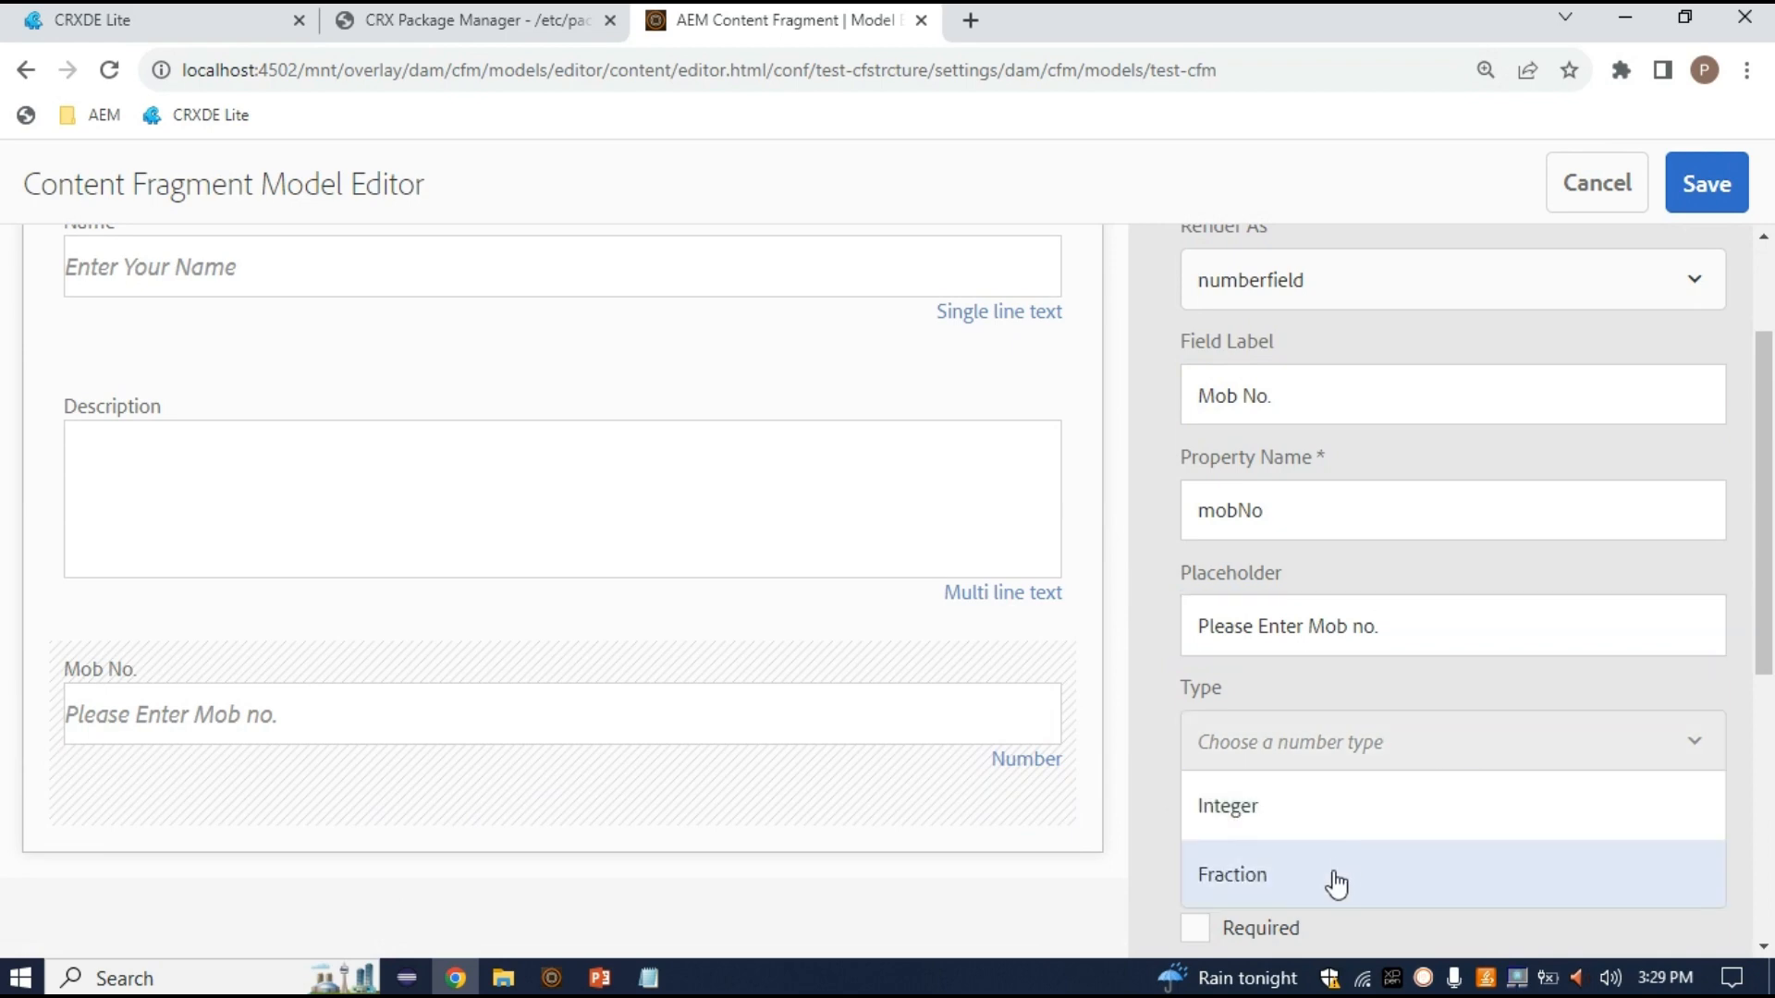
scroll(1326, 883, "down", 2)
left_click(1332, 683)
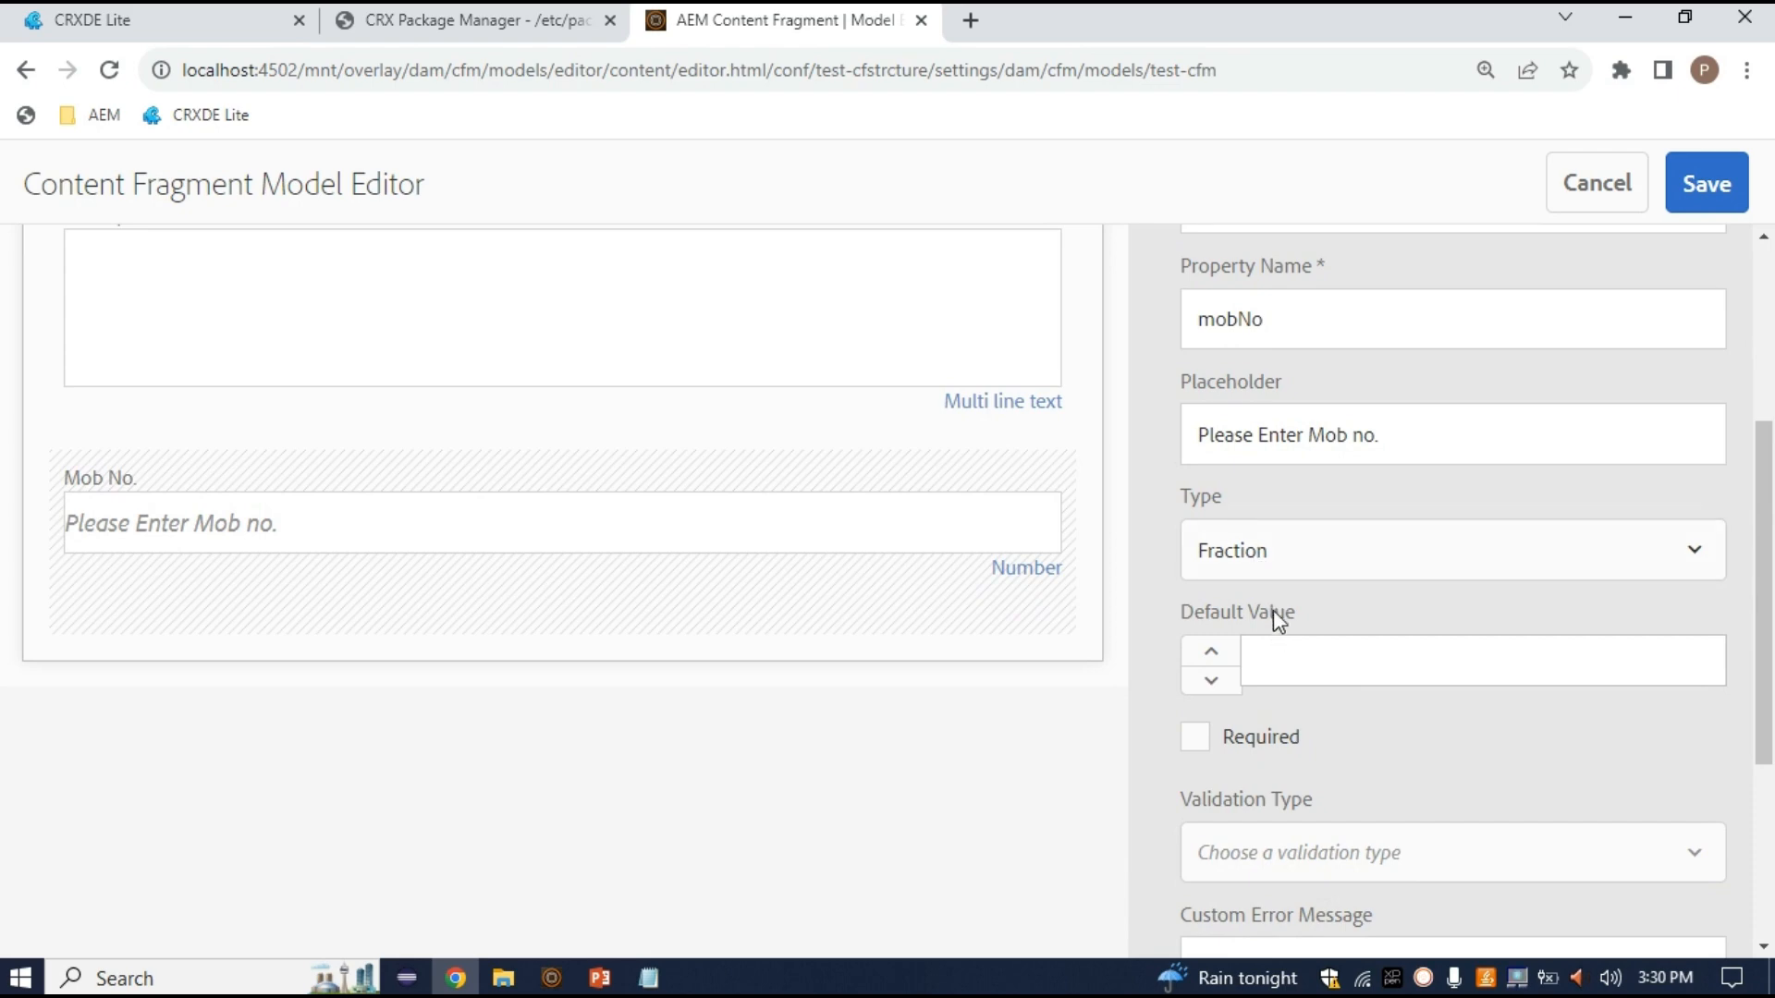
left_click_drag(1186, 614, 1312, 622)
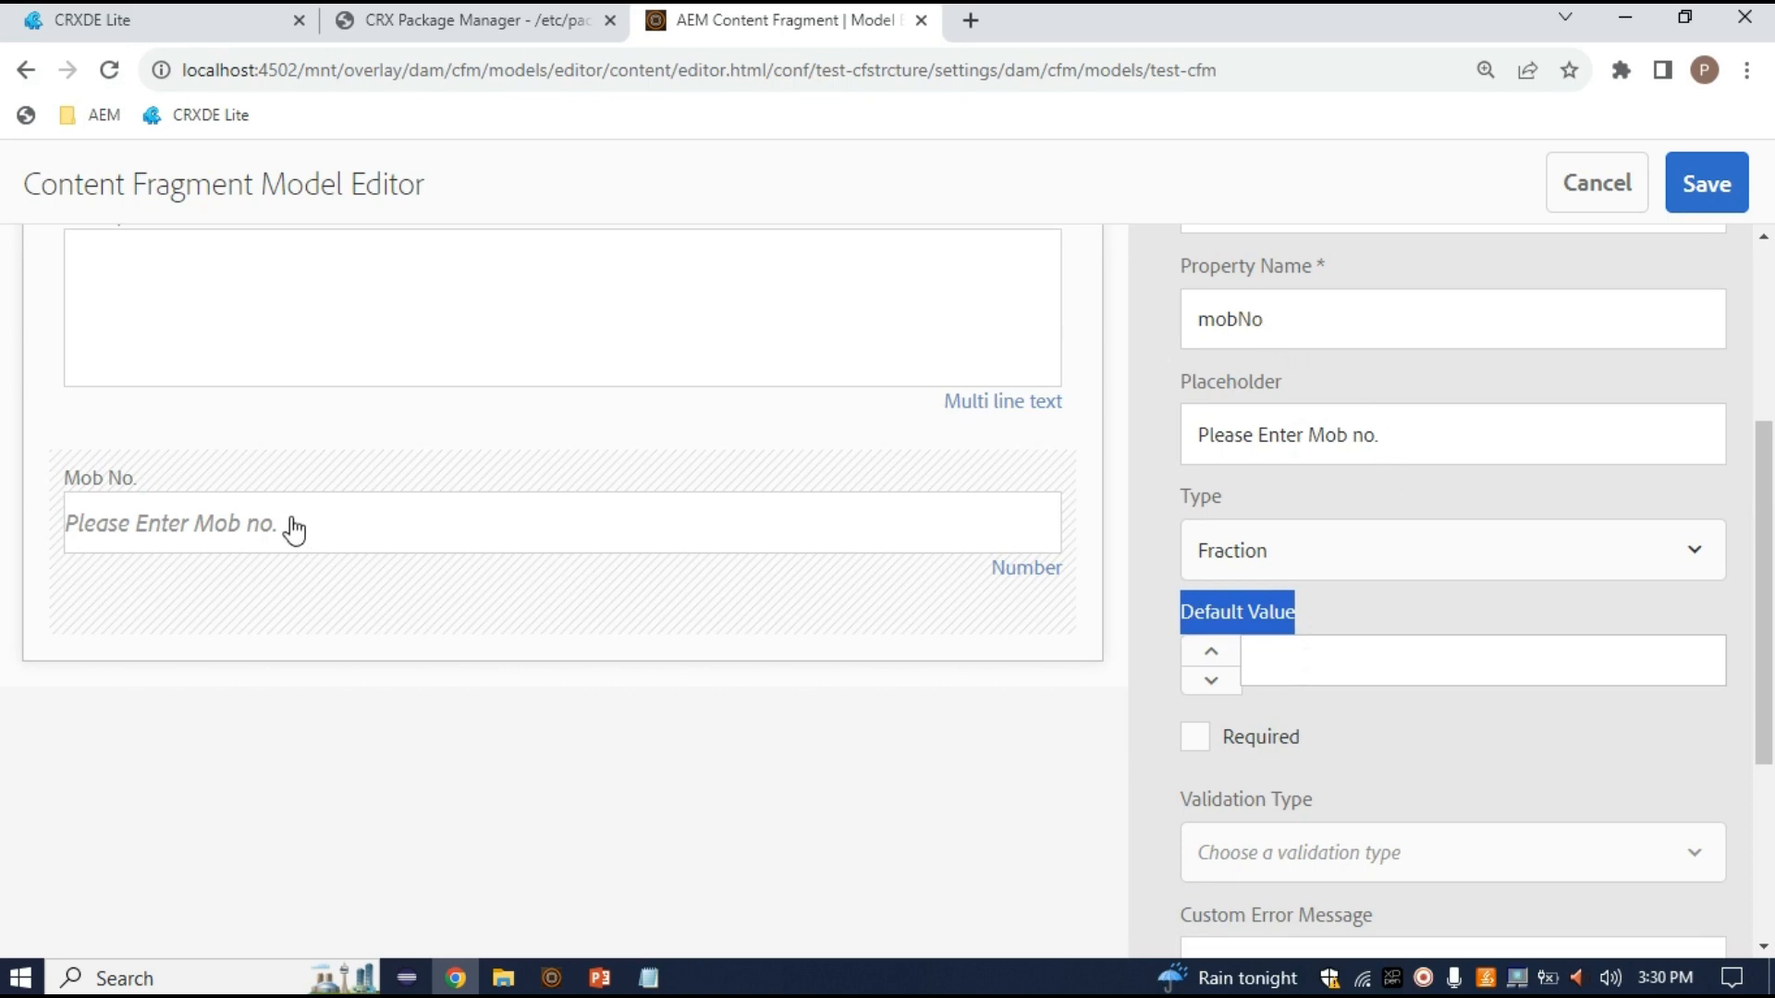
double_click(1247, 322)
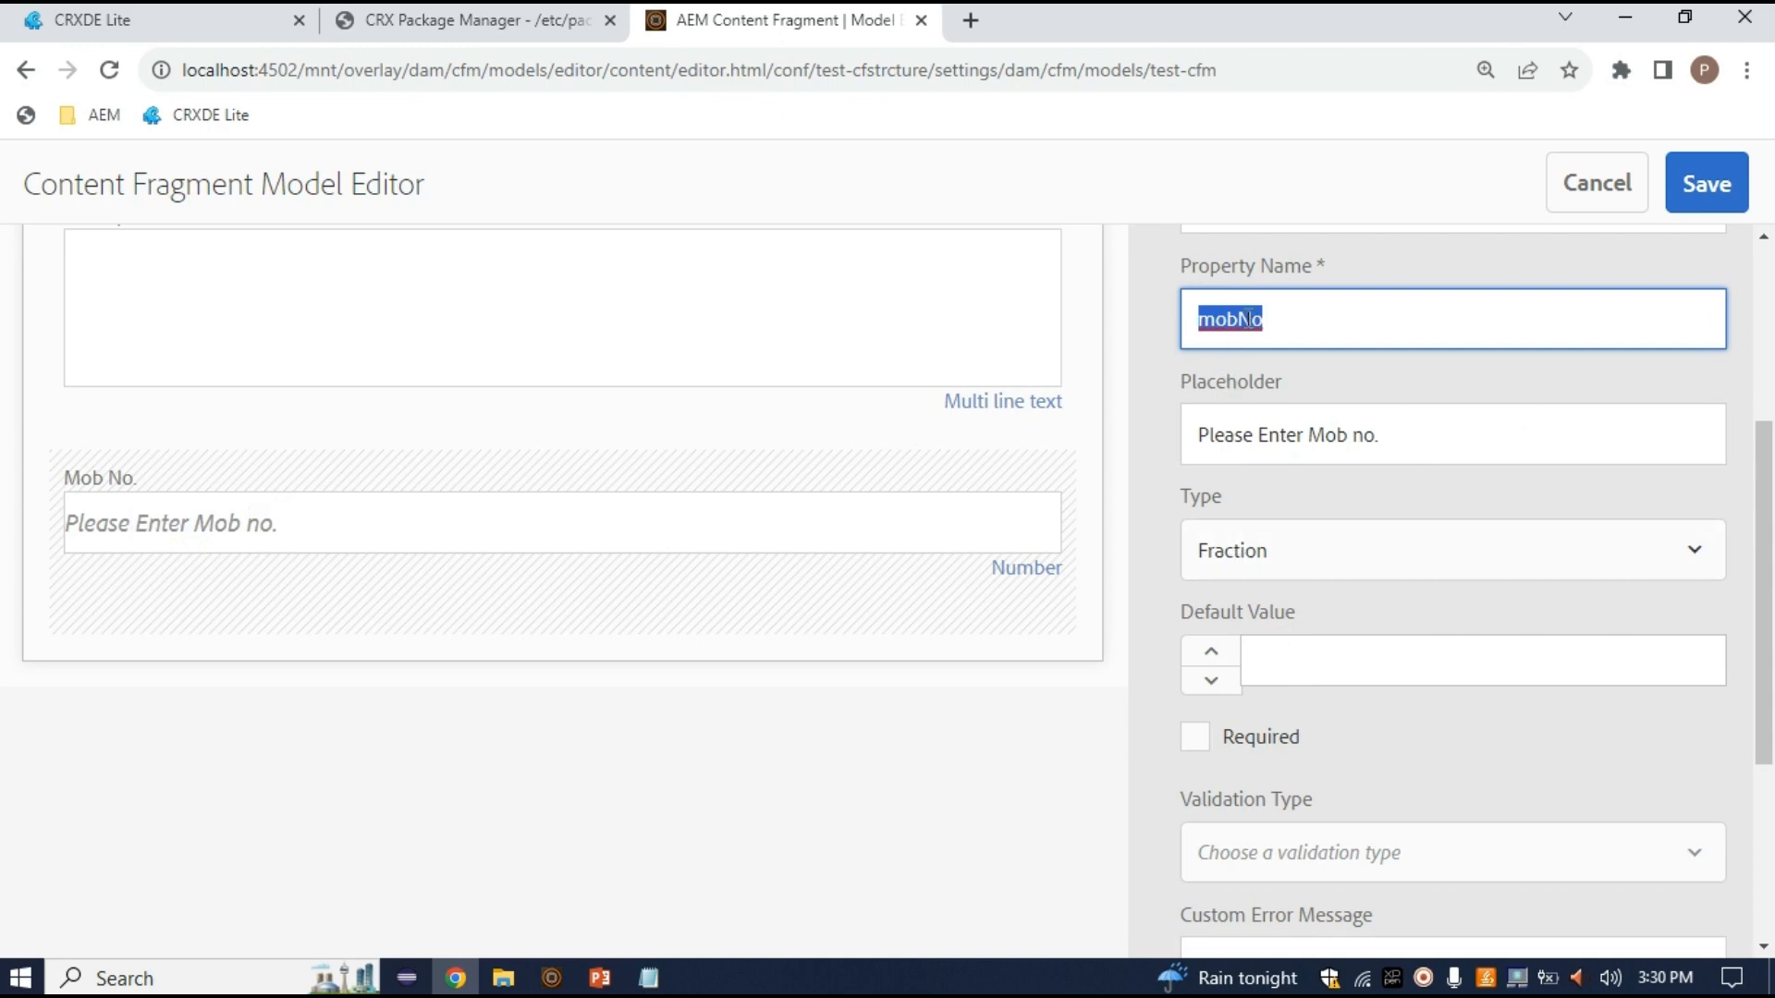
scroll(1514, 647, "down", 4)
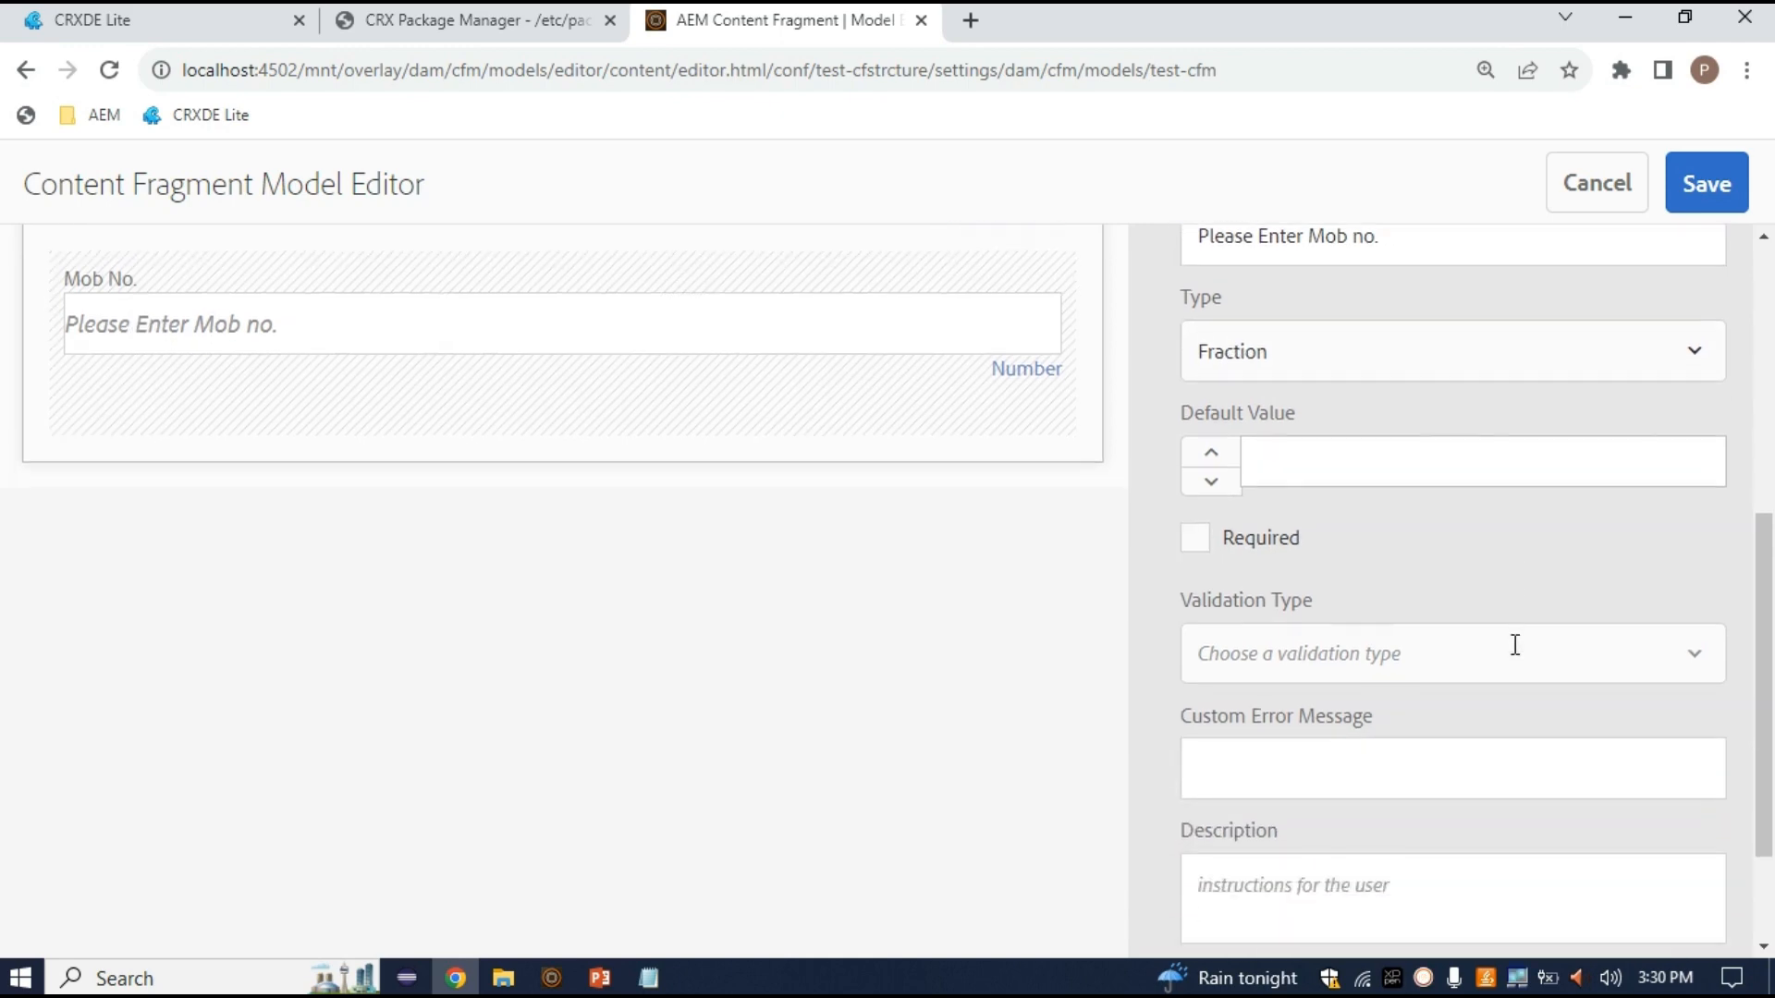
scroll(1414, 695, "up", 5)
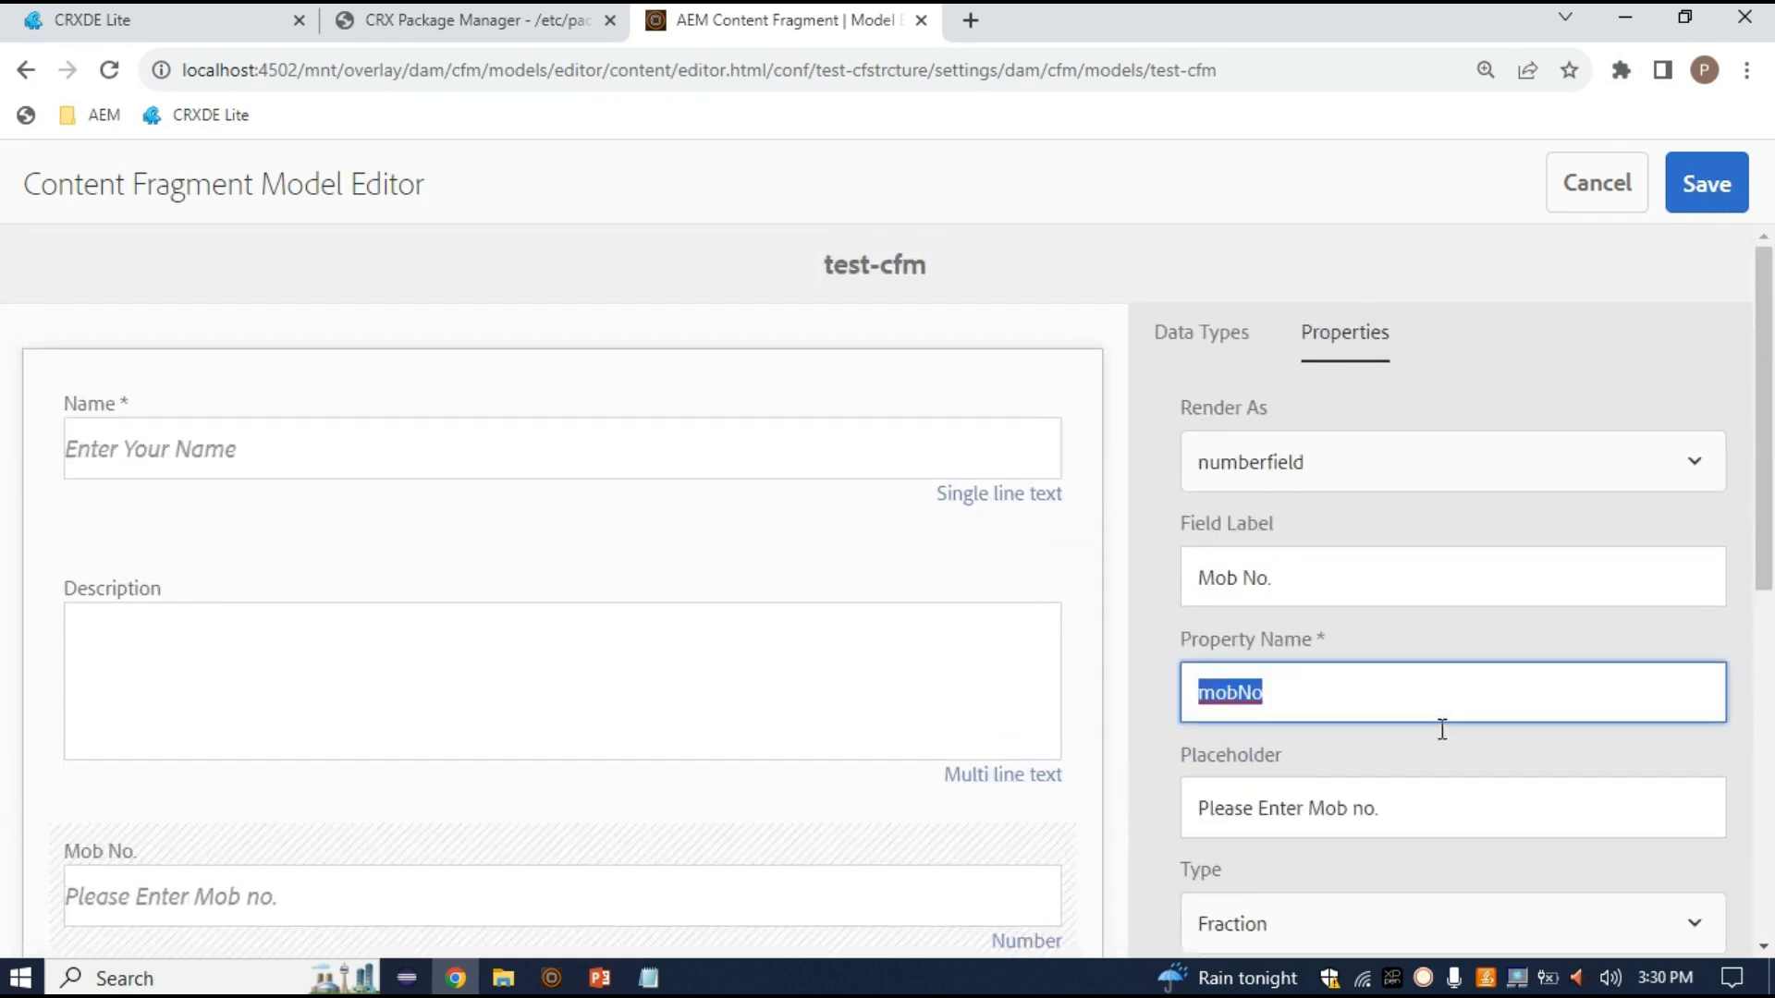
left_click(1219, 339)
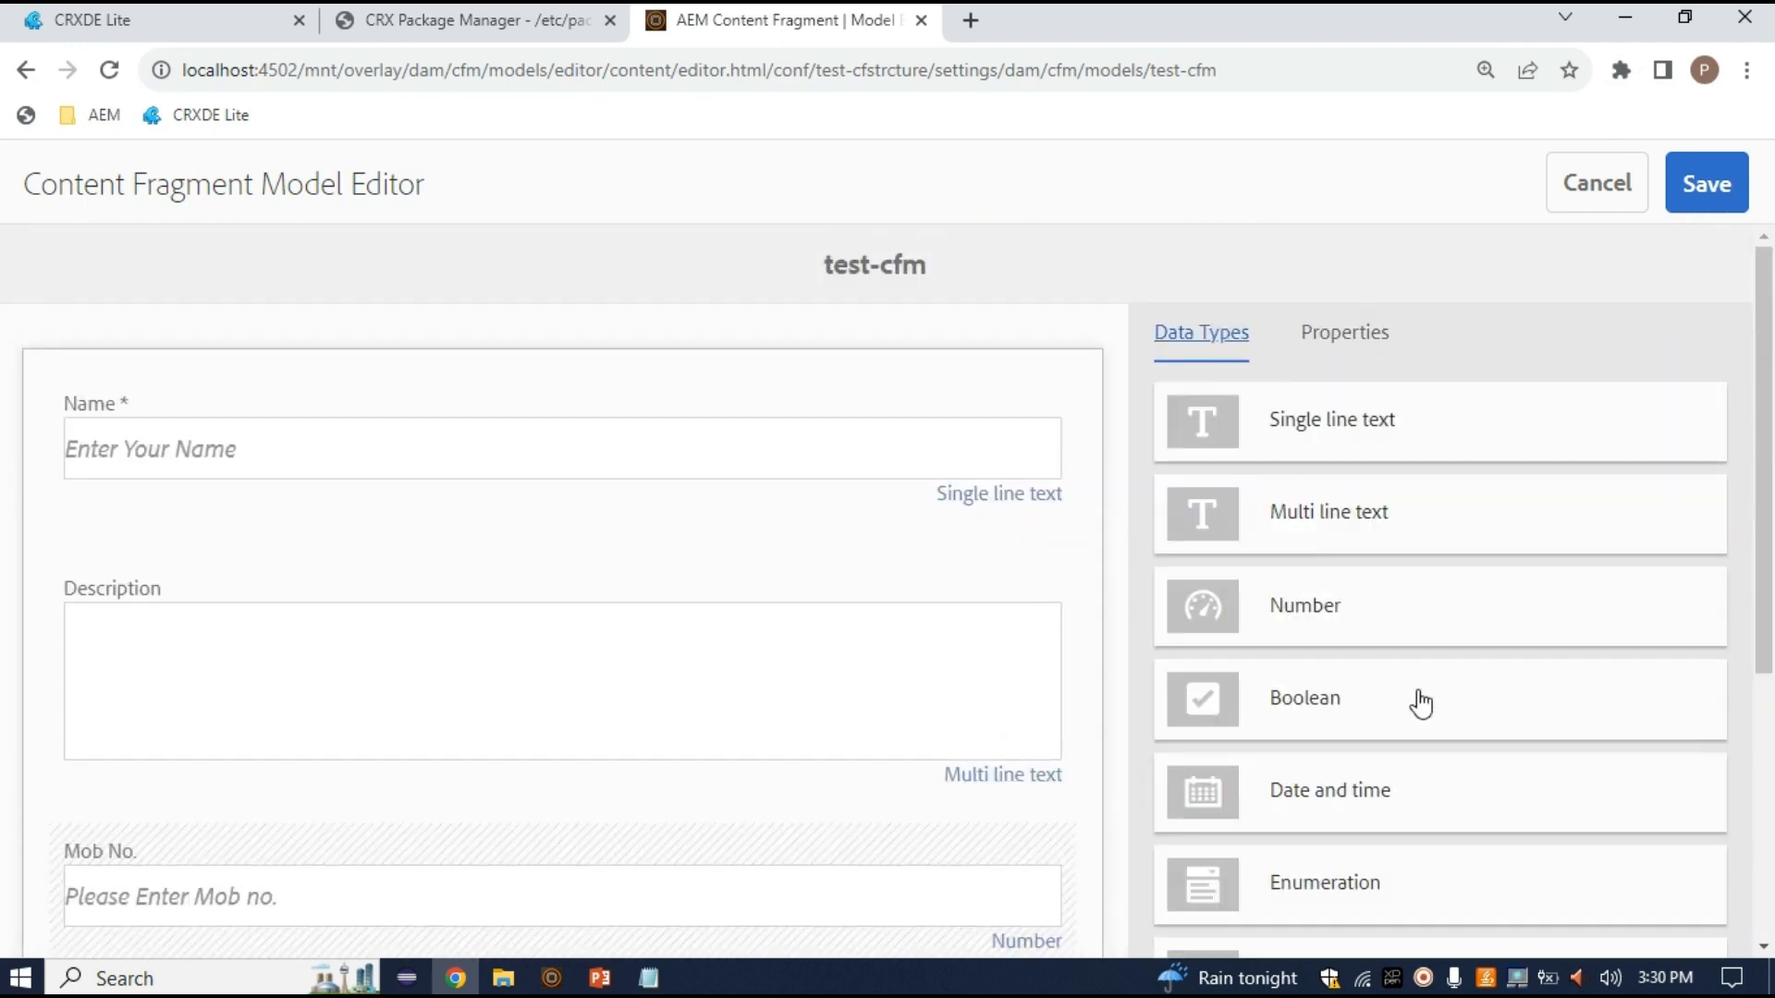
Add a Boolean field below Mob No. and make it checked by default
scroll(1415, 702, "down", 2)
left_click_drag(1366, 555, 531, 860)
scroll(841, 814, "down", 3)
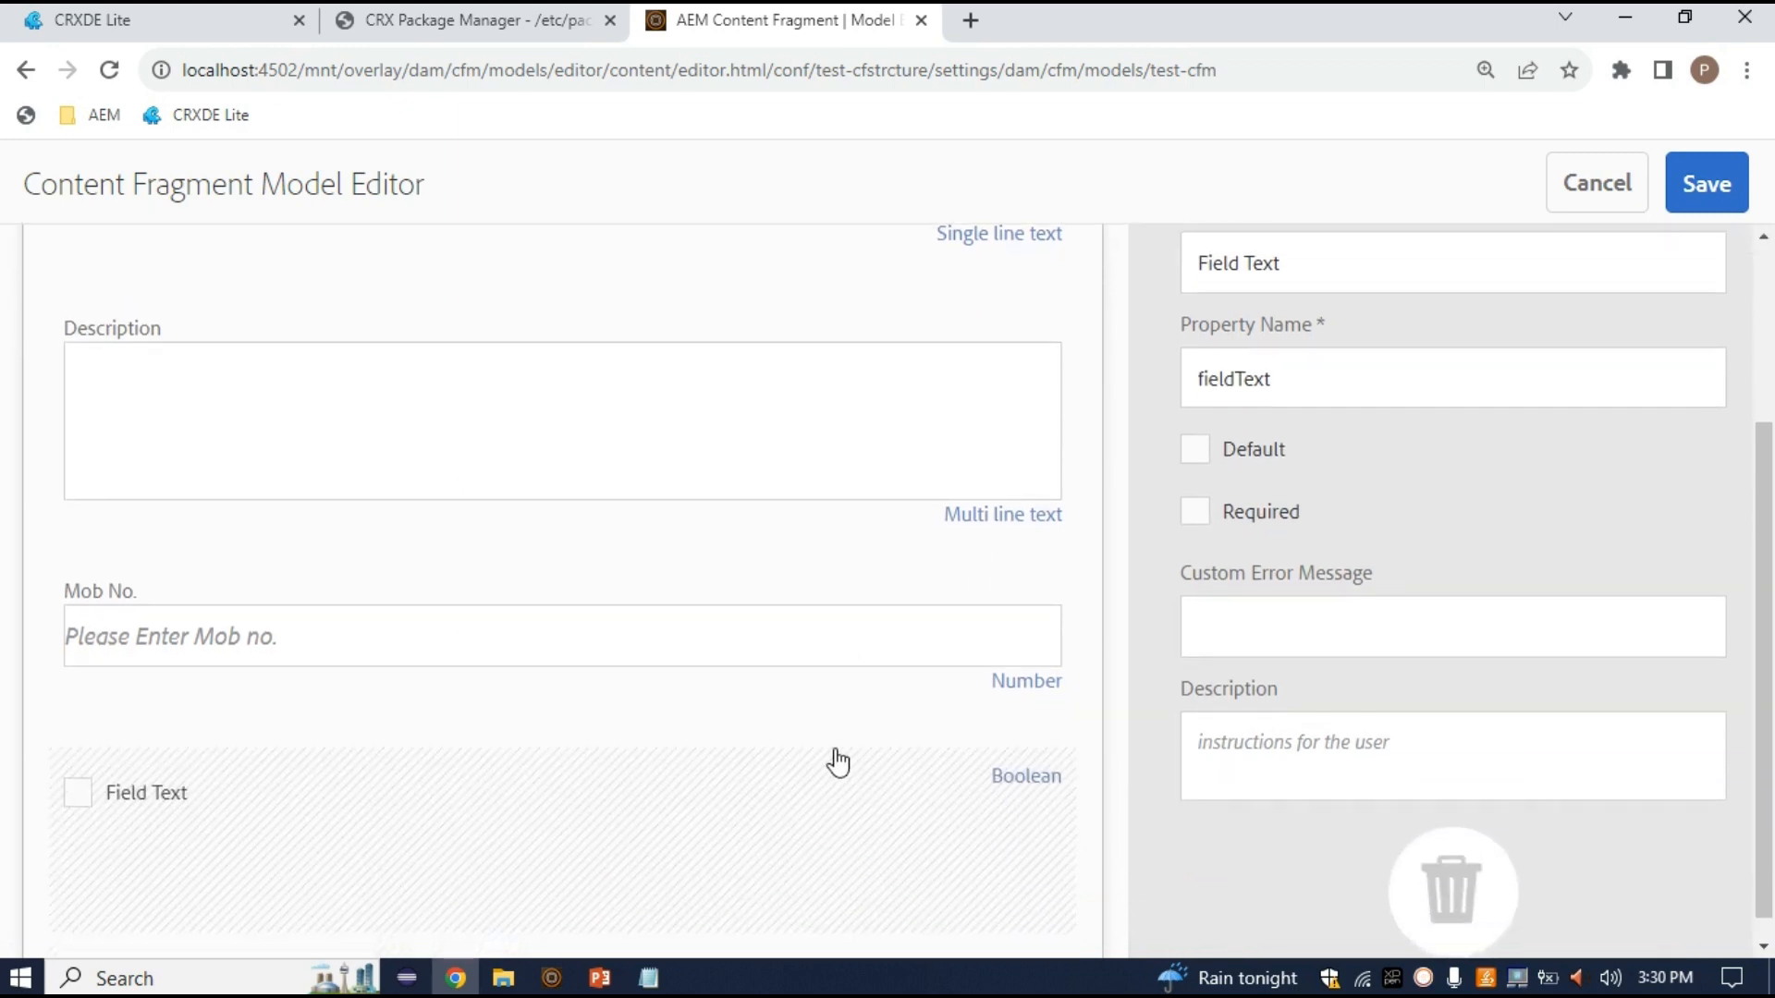
scroll(1372, 691, "up", 3)
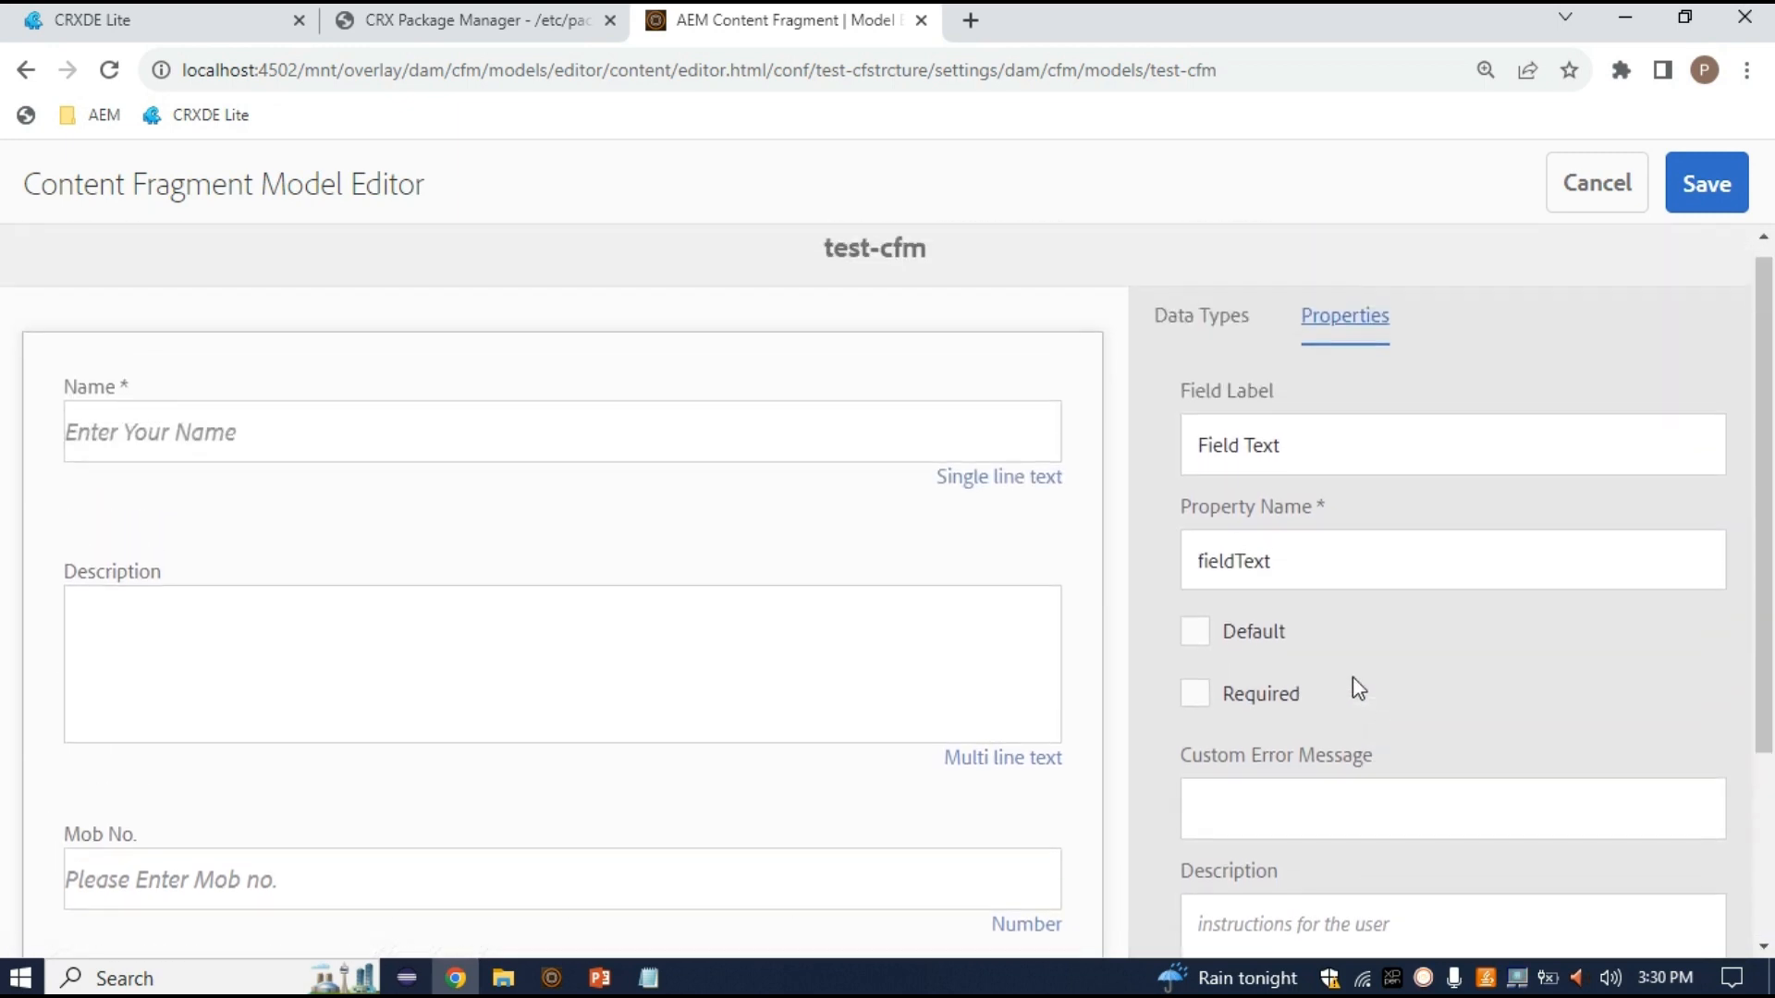
left_click(1202, 641)
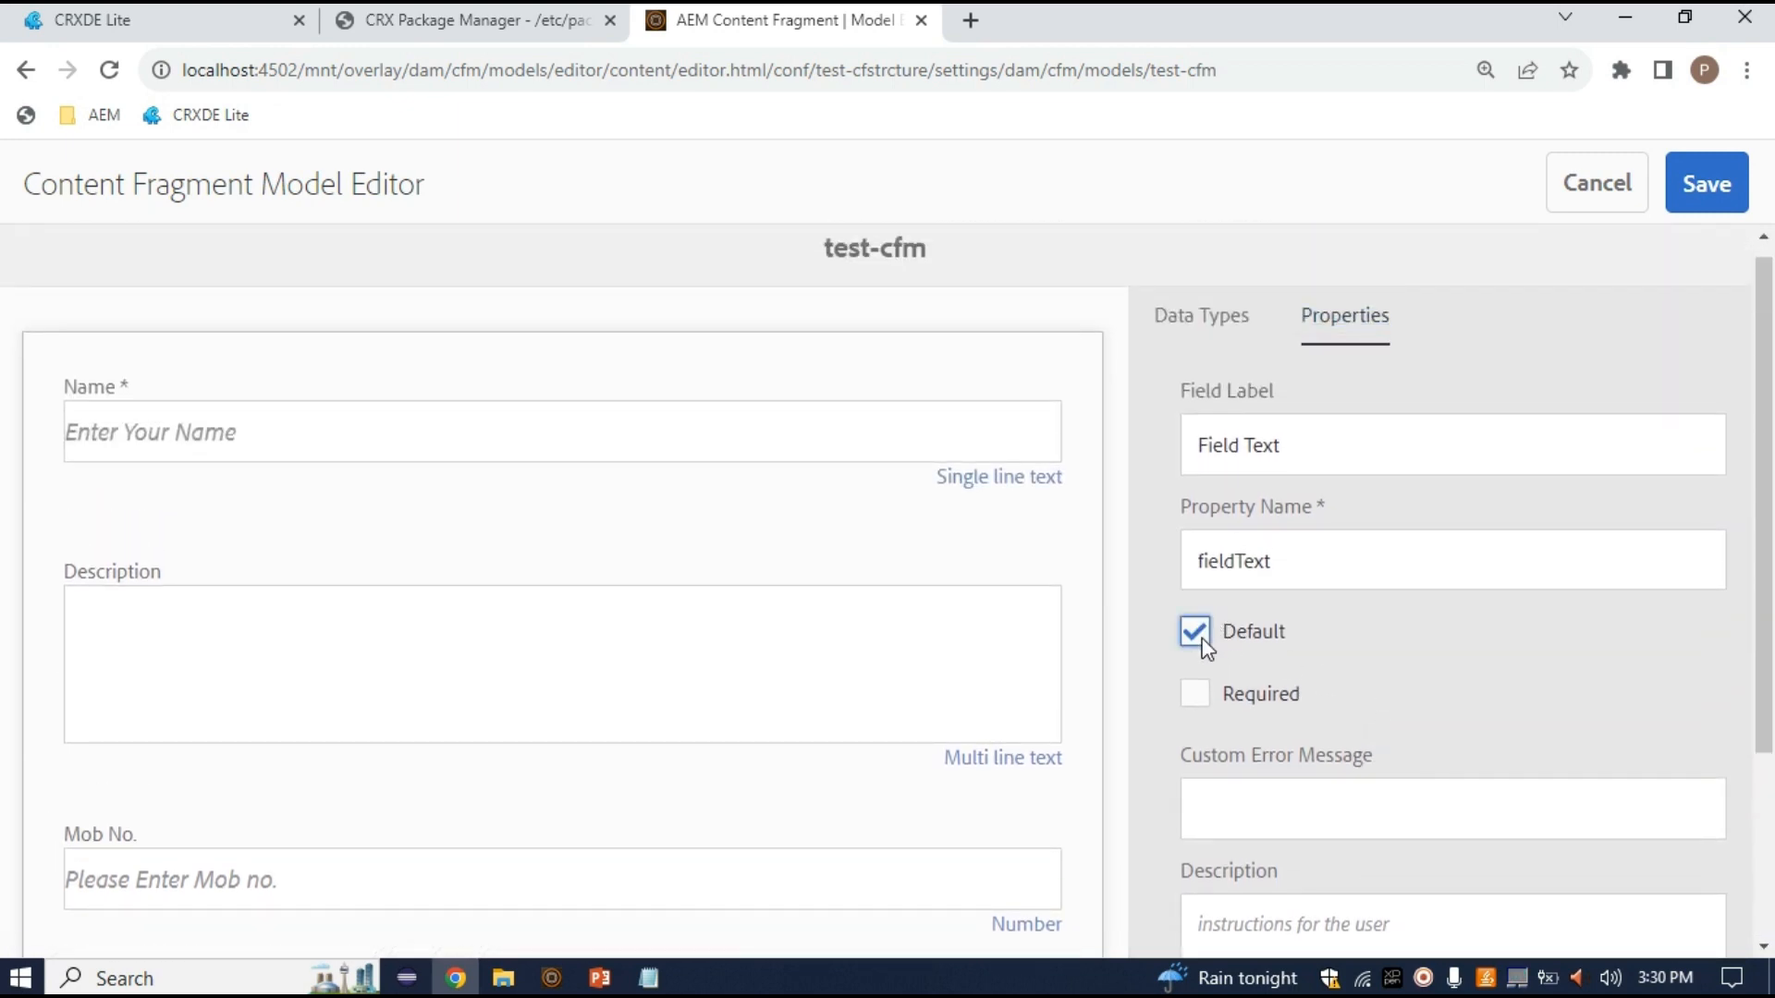
Replace the Boolean field's label with 'Student'
triple_click(1319, 444)
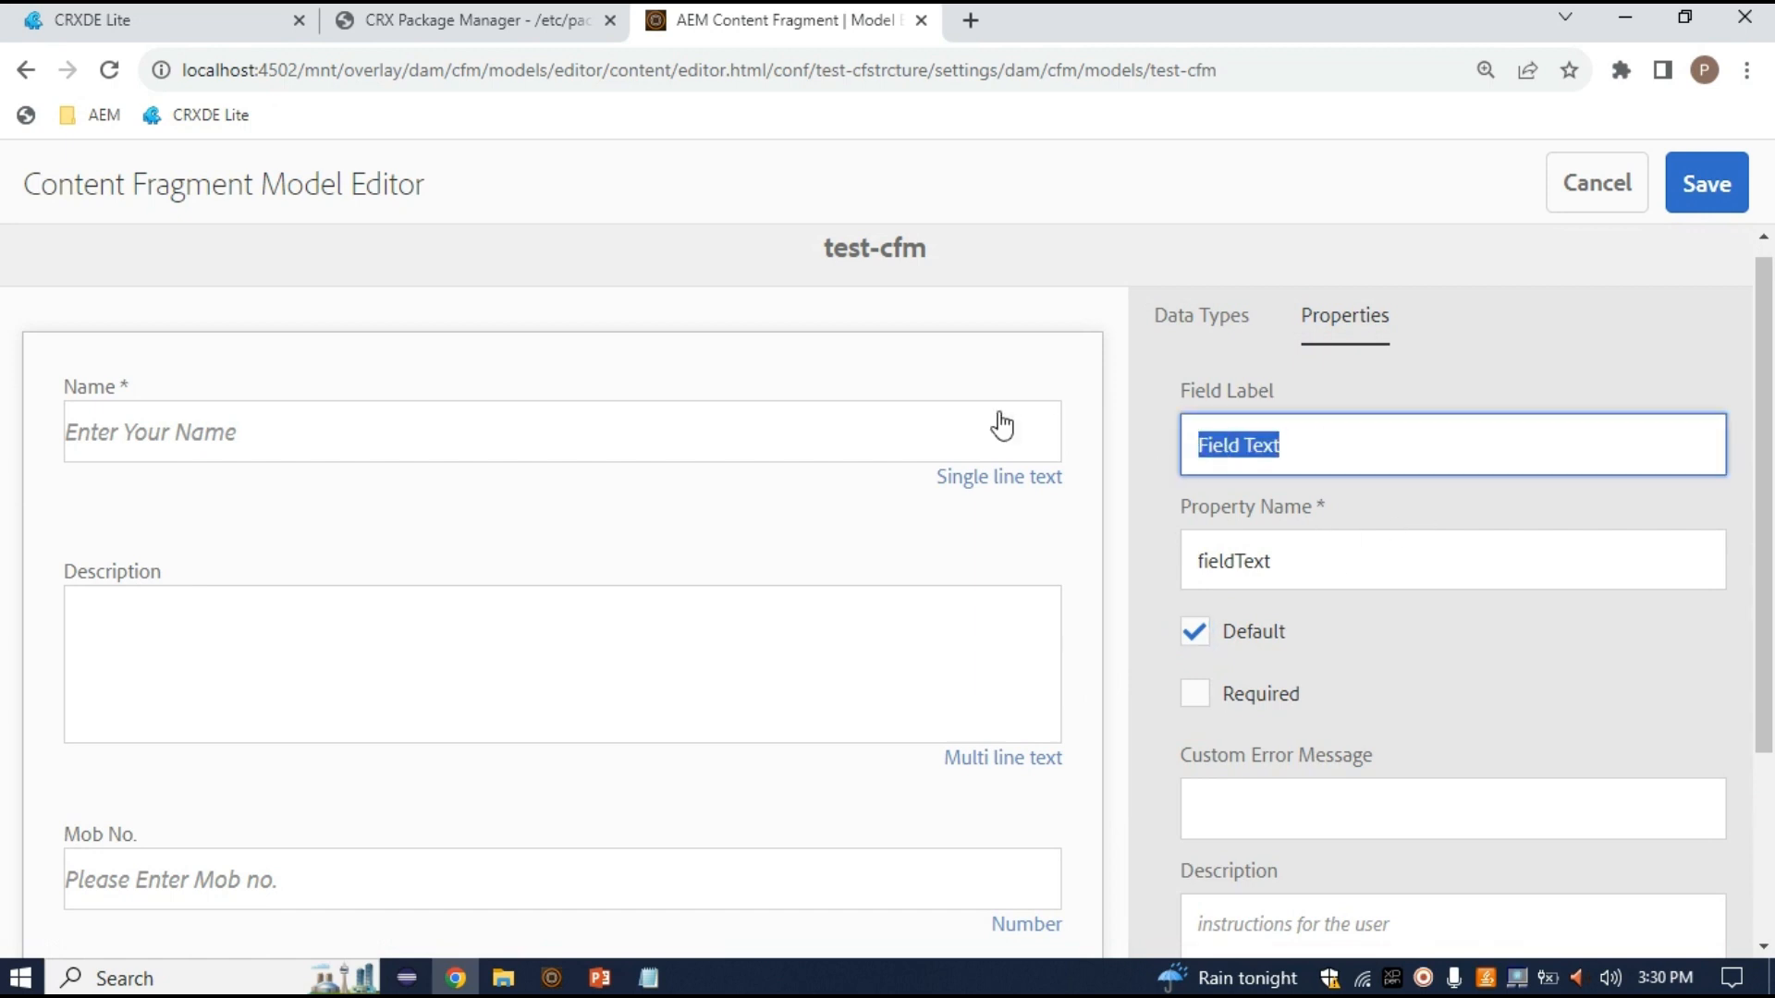
key("BackSpace")
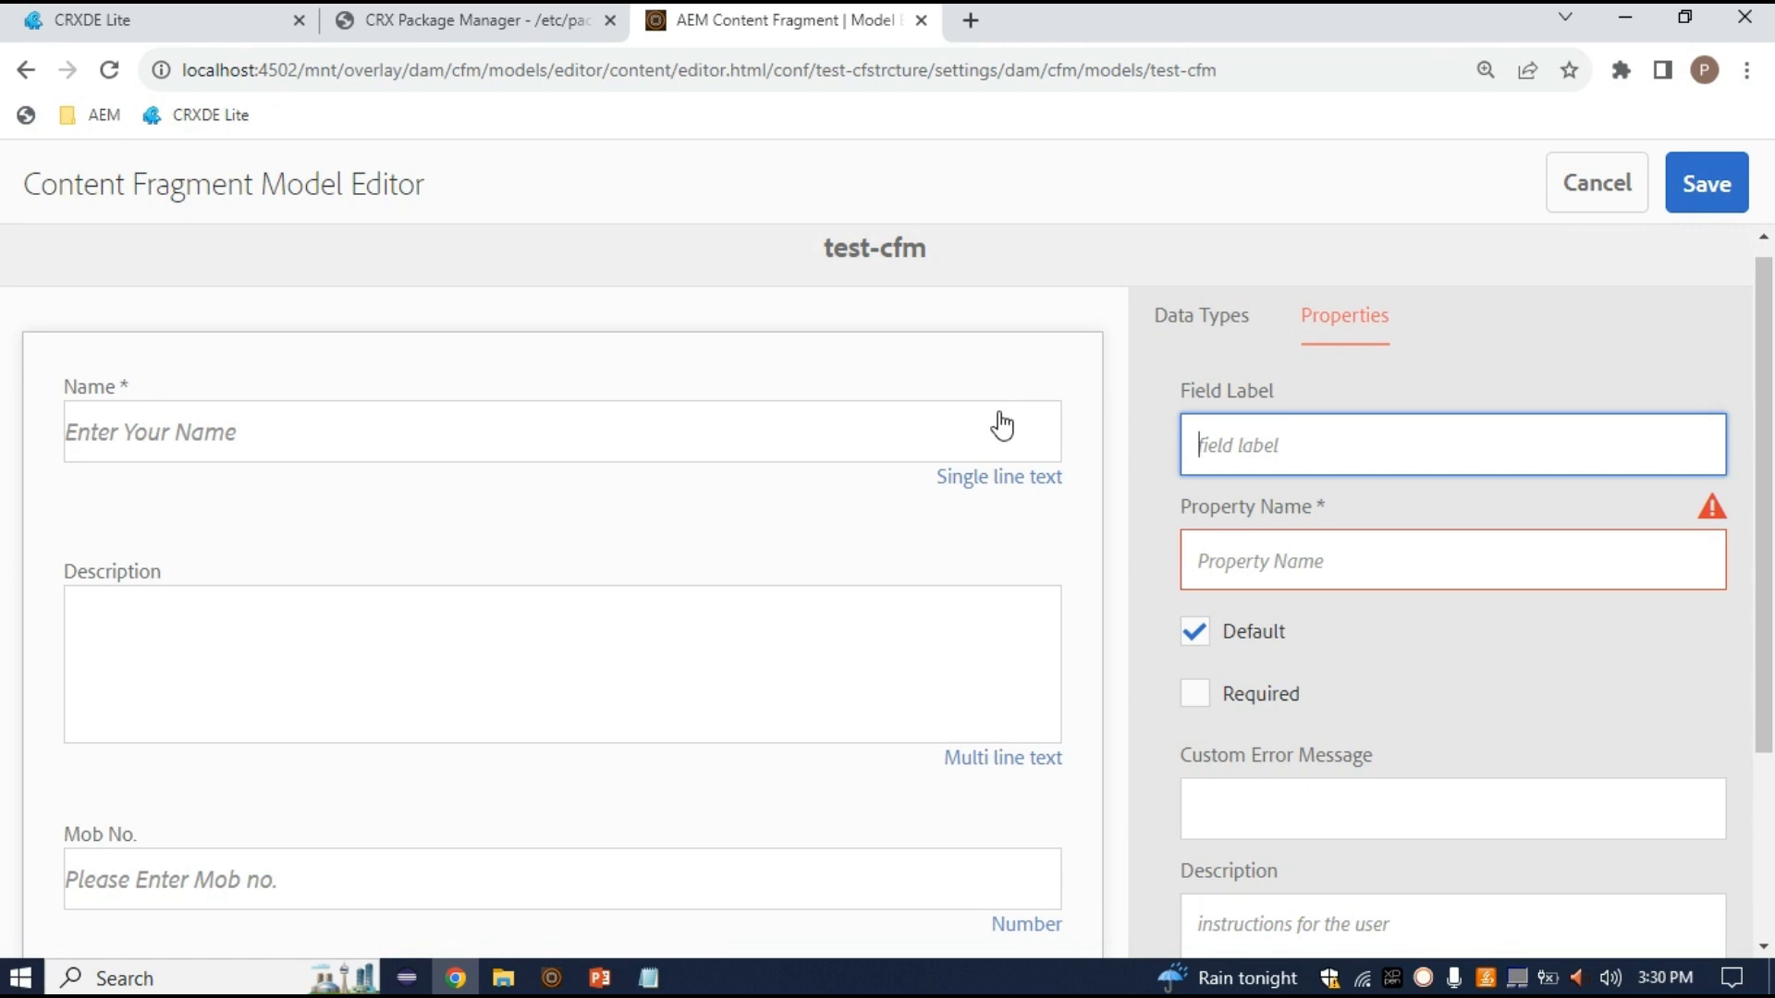
type("STude")
key("BackSpace")
key("BackSpace")
key("BackSpace")
key("BackSpace")
type("tudne")
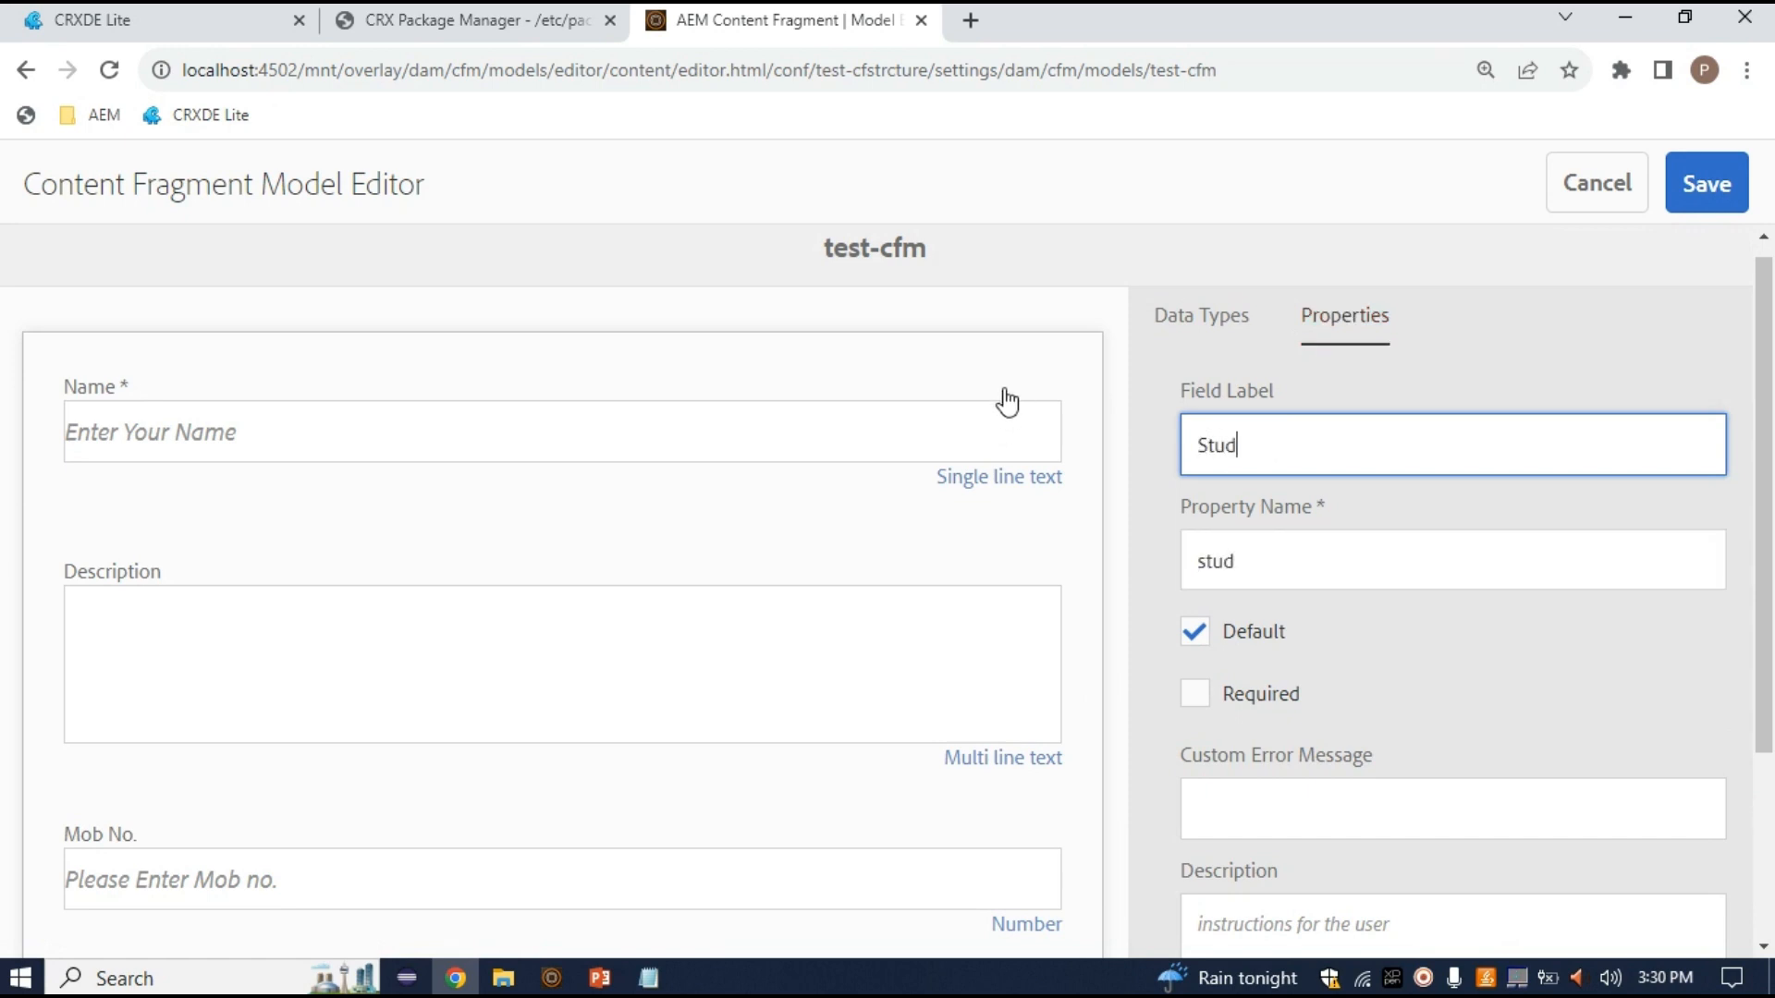
key("BackSpace")
key("BackSpace")
type("ennt")
key("BackSpace")
key("BackSpace")
key("BackSpace")
key("BackSpace")
type("t")
key("BackSpace")
type("nt")
double_click(1224, 424)
Leave Student checked by default and not required, and bring back the Data Types list
scroll(1304, 540, "down", 1)
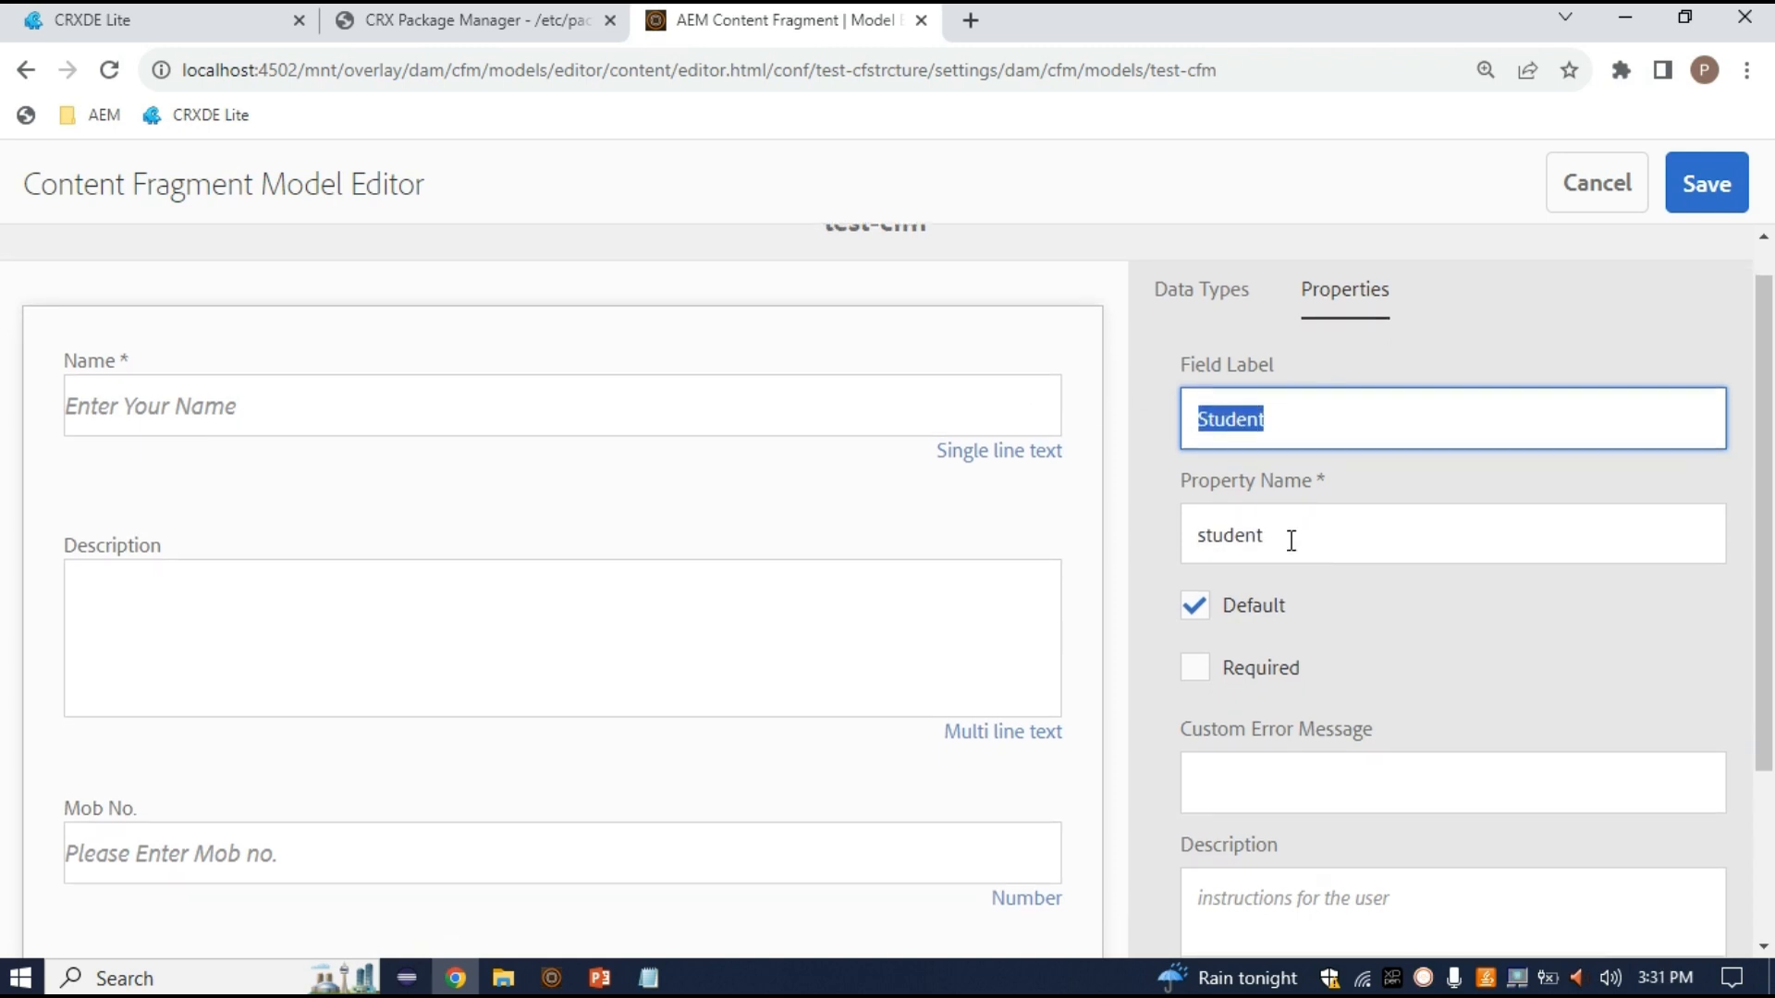
scroll(1303, 552, "down", 3)
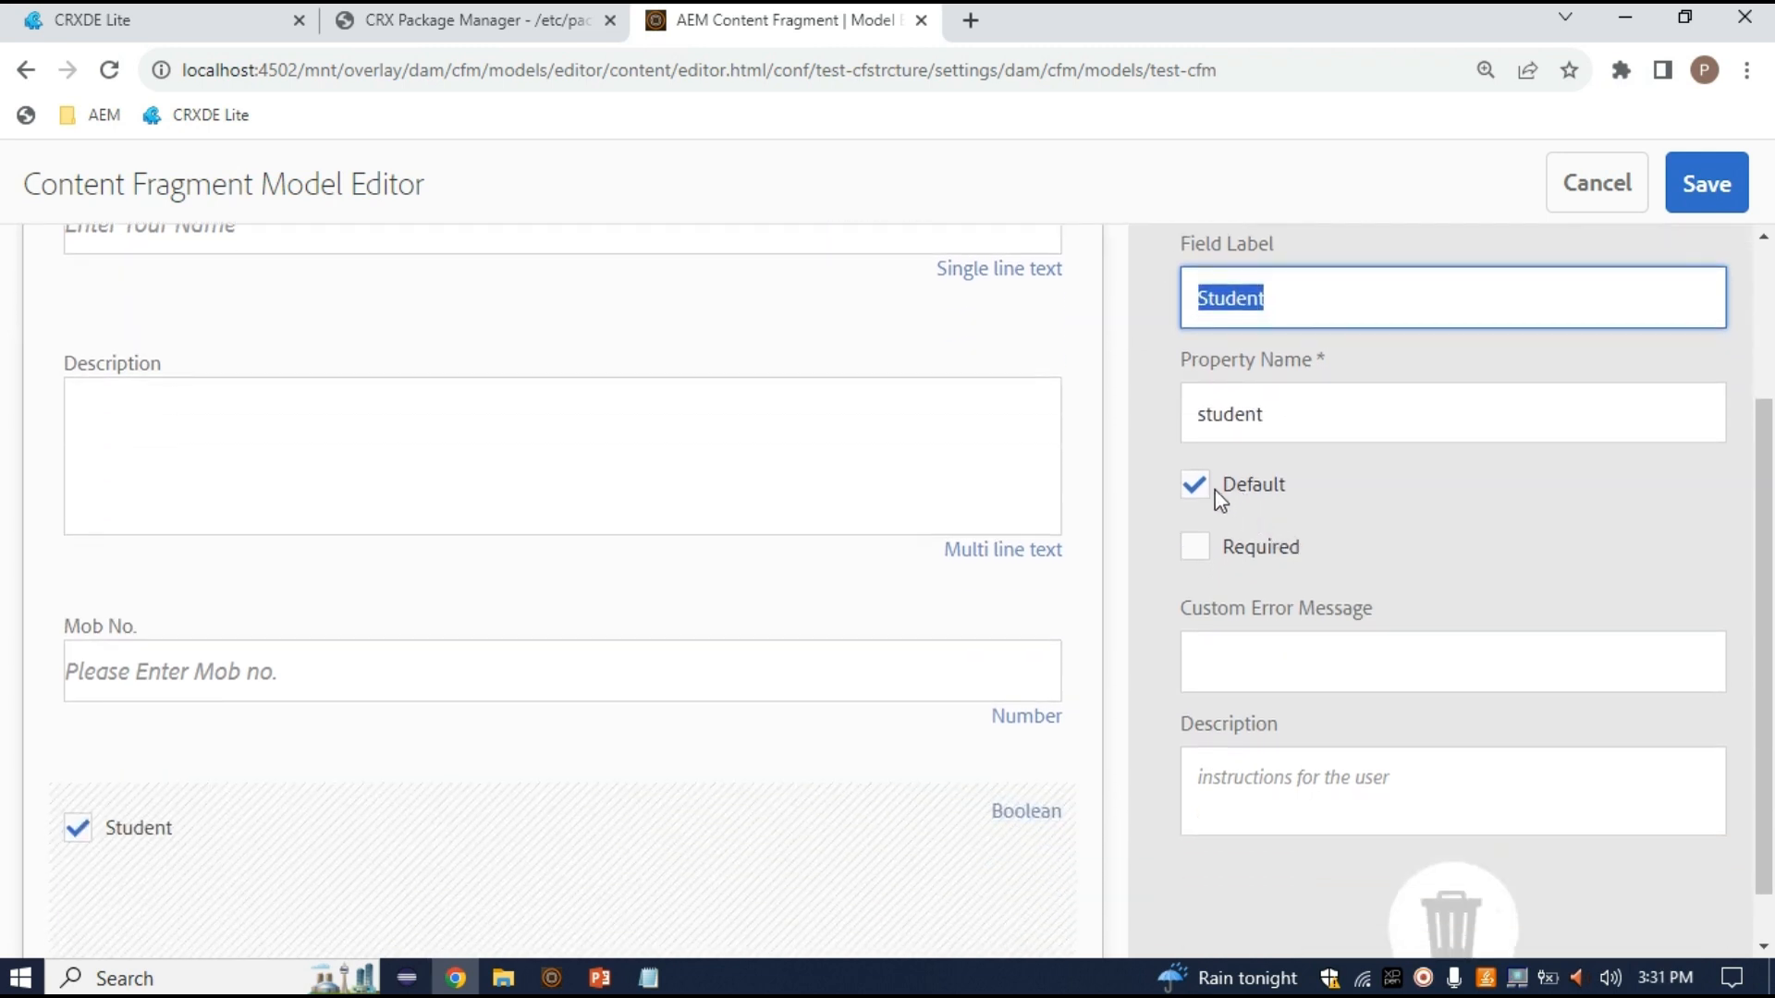
scroll(1229, 500, "up", 4)
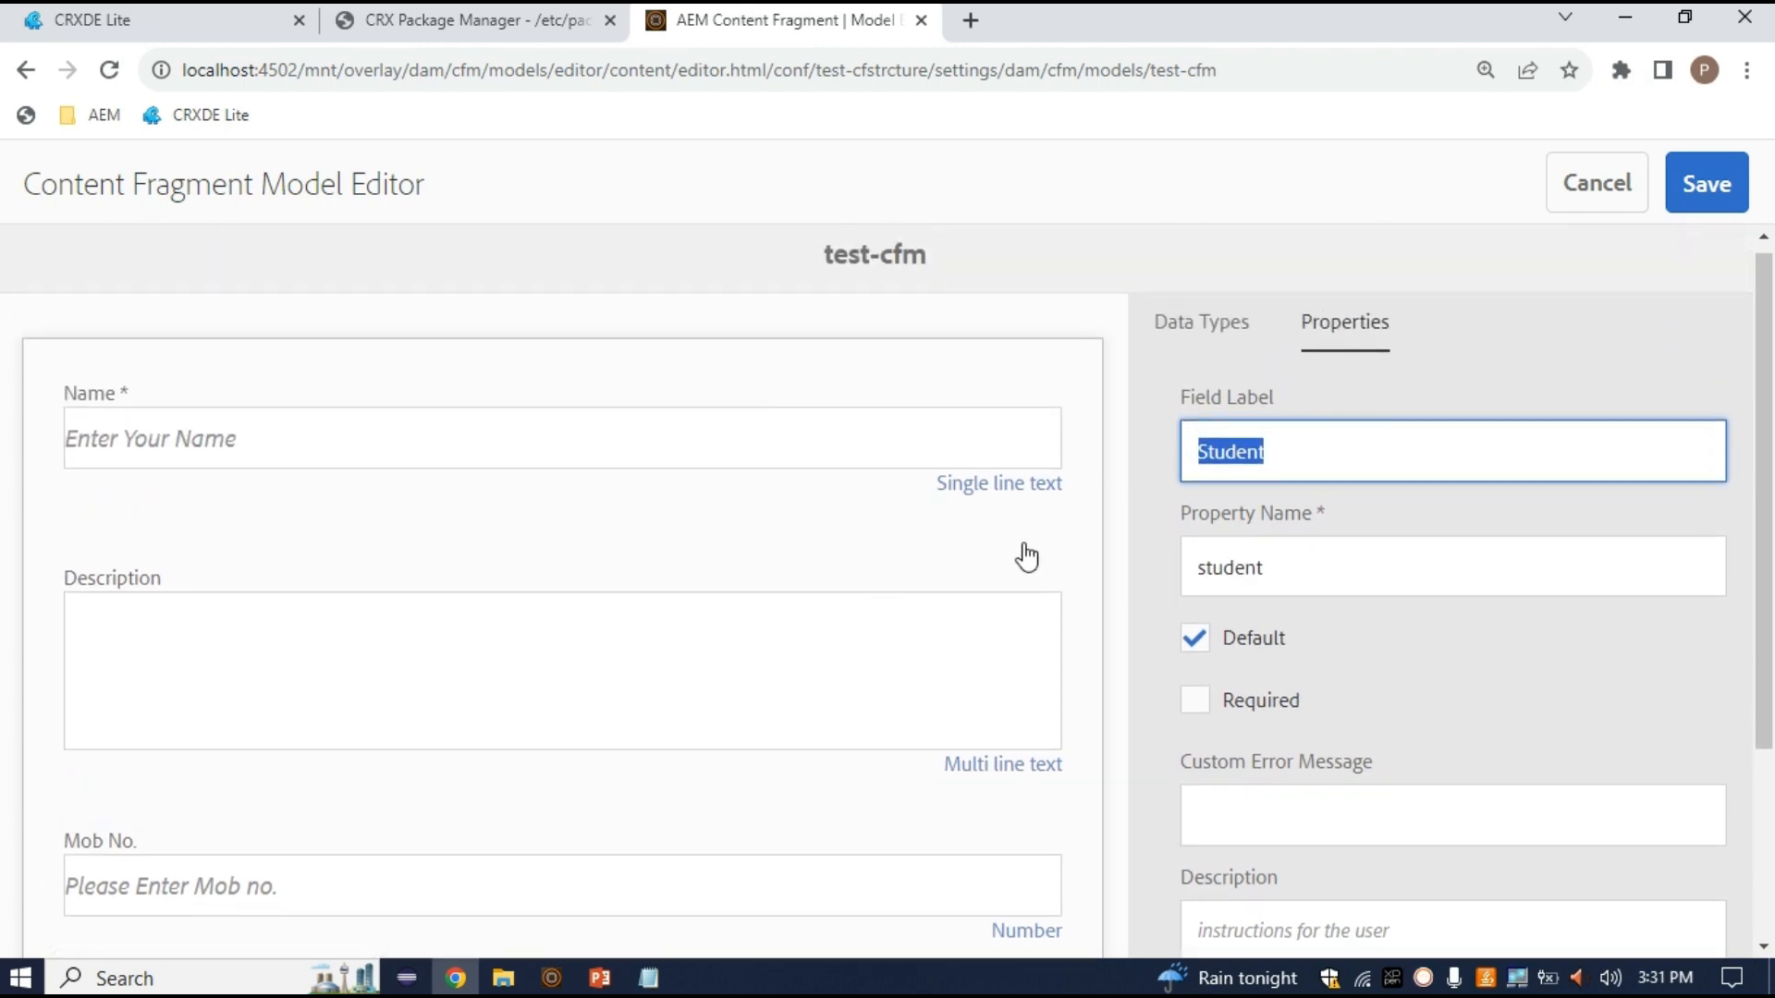
left_click(1192, 699)
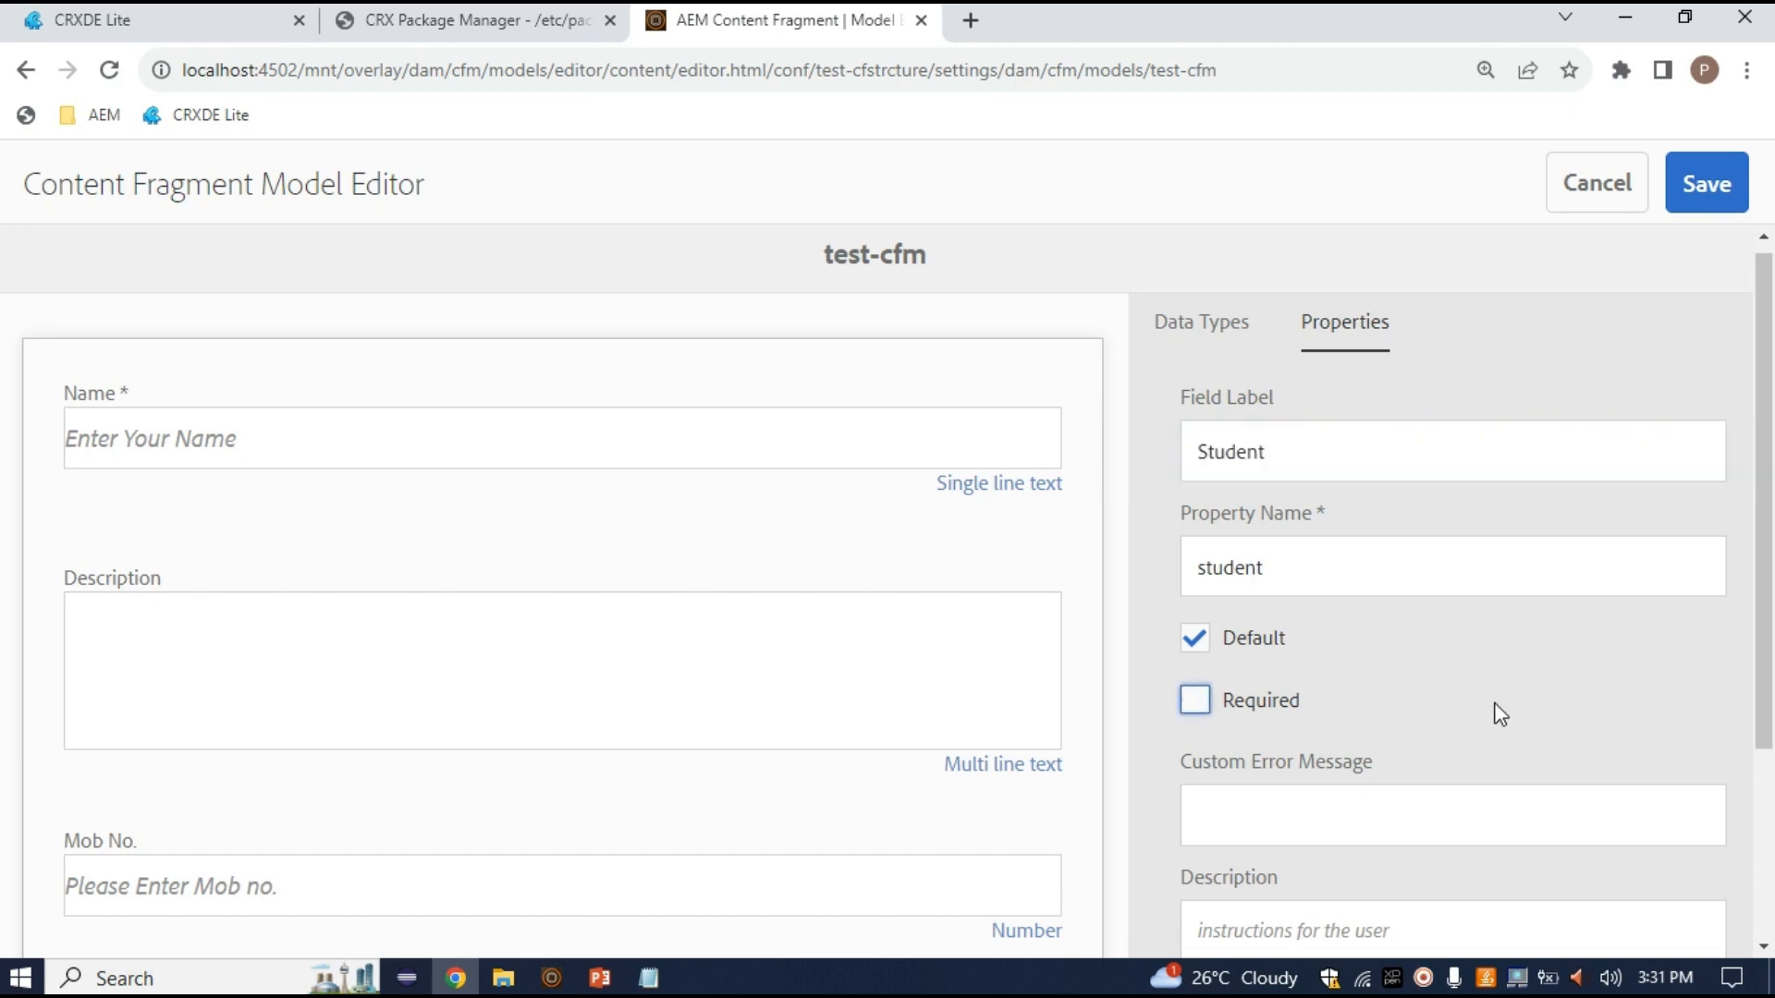
scroll(1457, 707, "down", 2)
scroll(1287, 629, "up", 2)
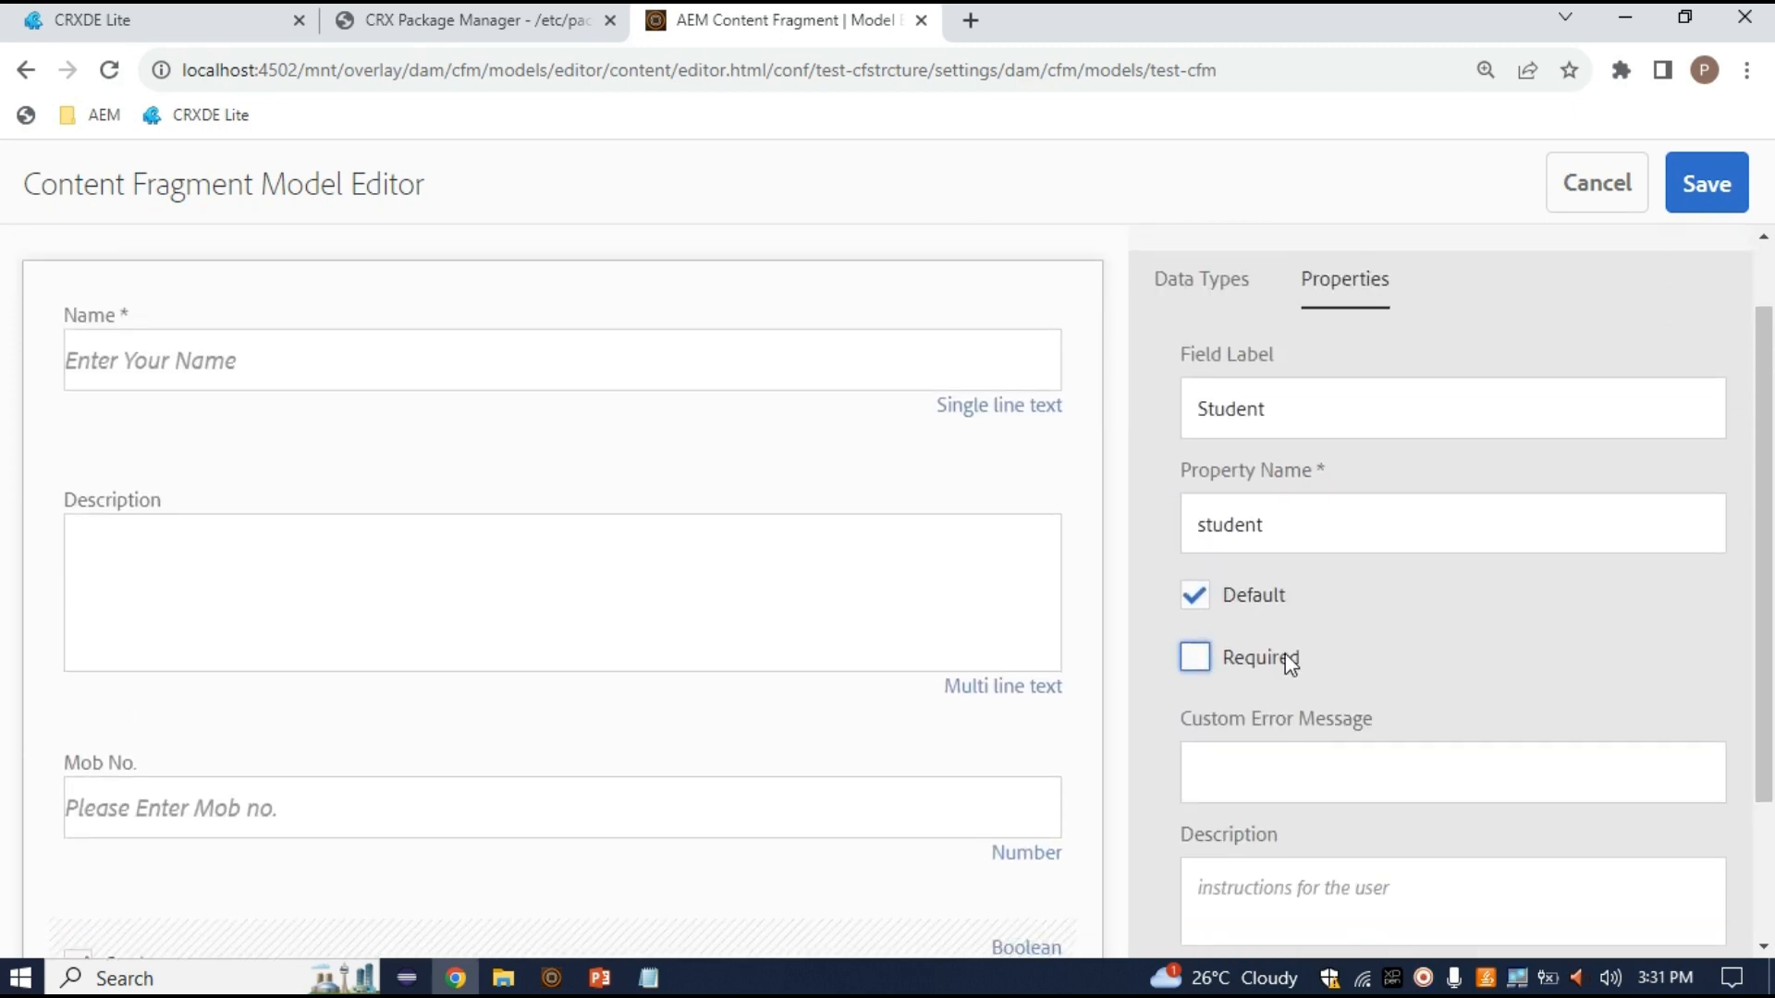
left_click_drag(1276, 589, 1155, 583)
scroll(1411, 730, "down", 2)
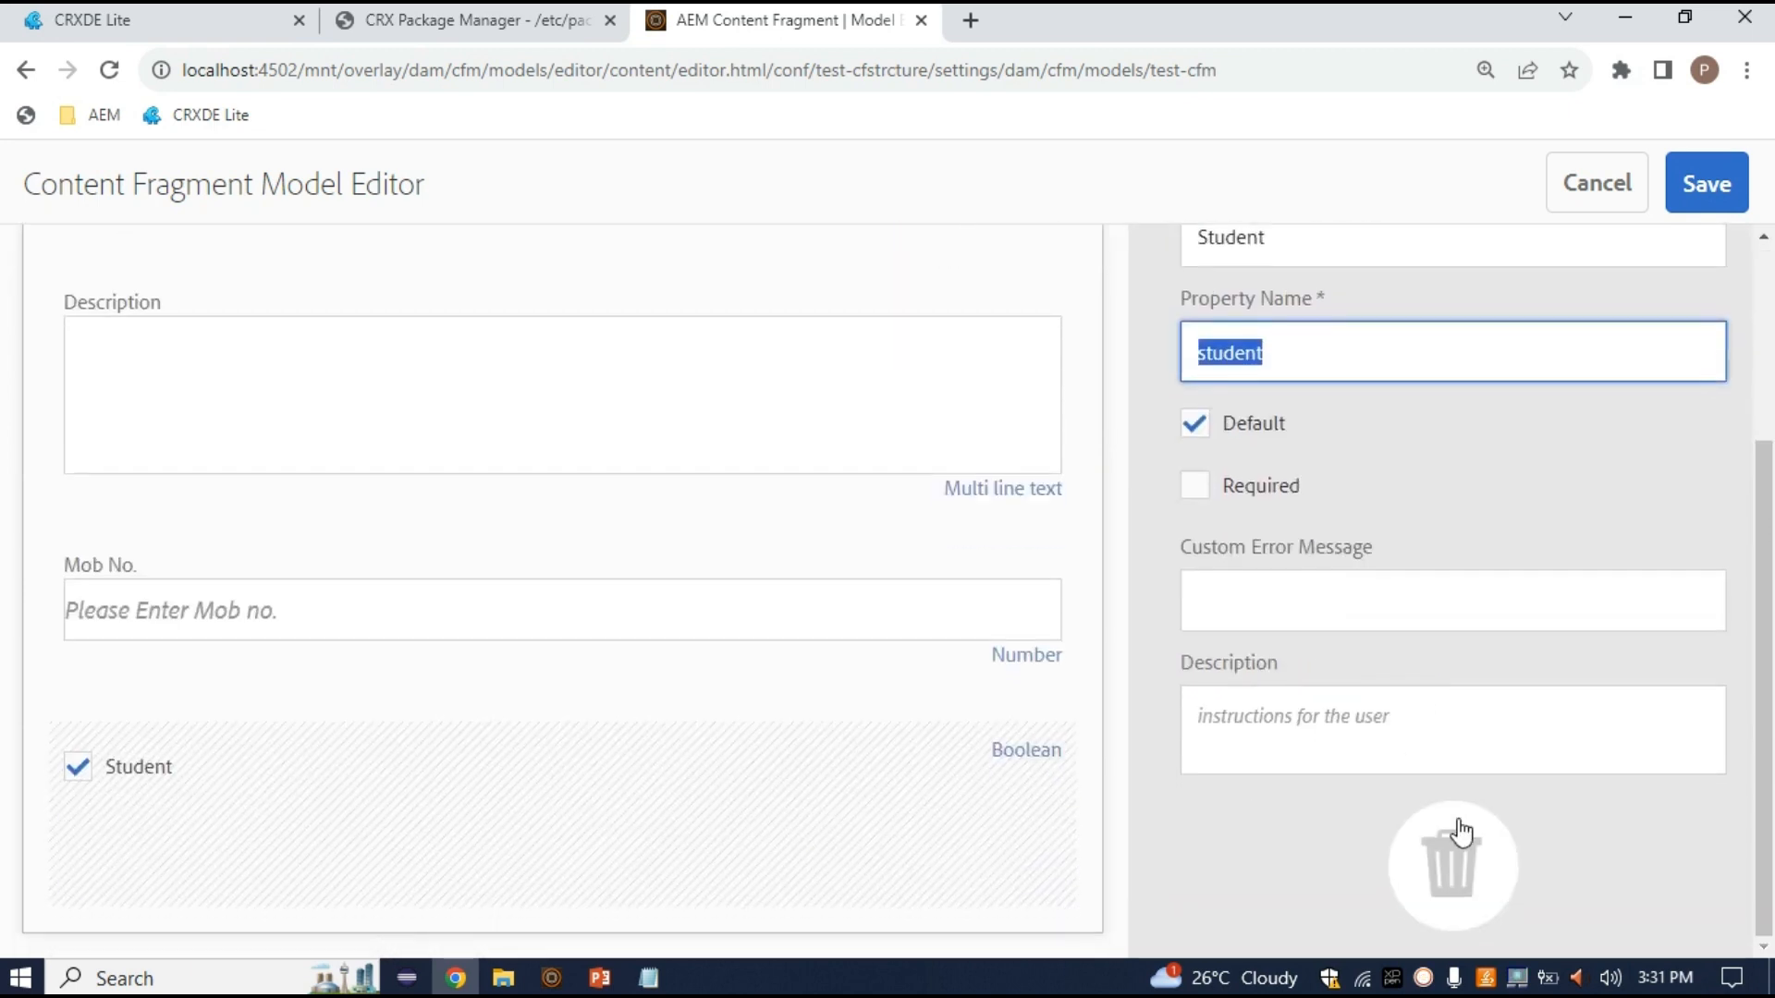
scroll(1455, 814, "up", 3)
left_click(1185, 342)
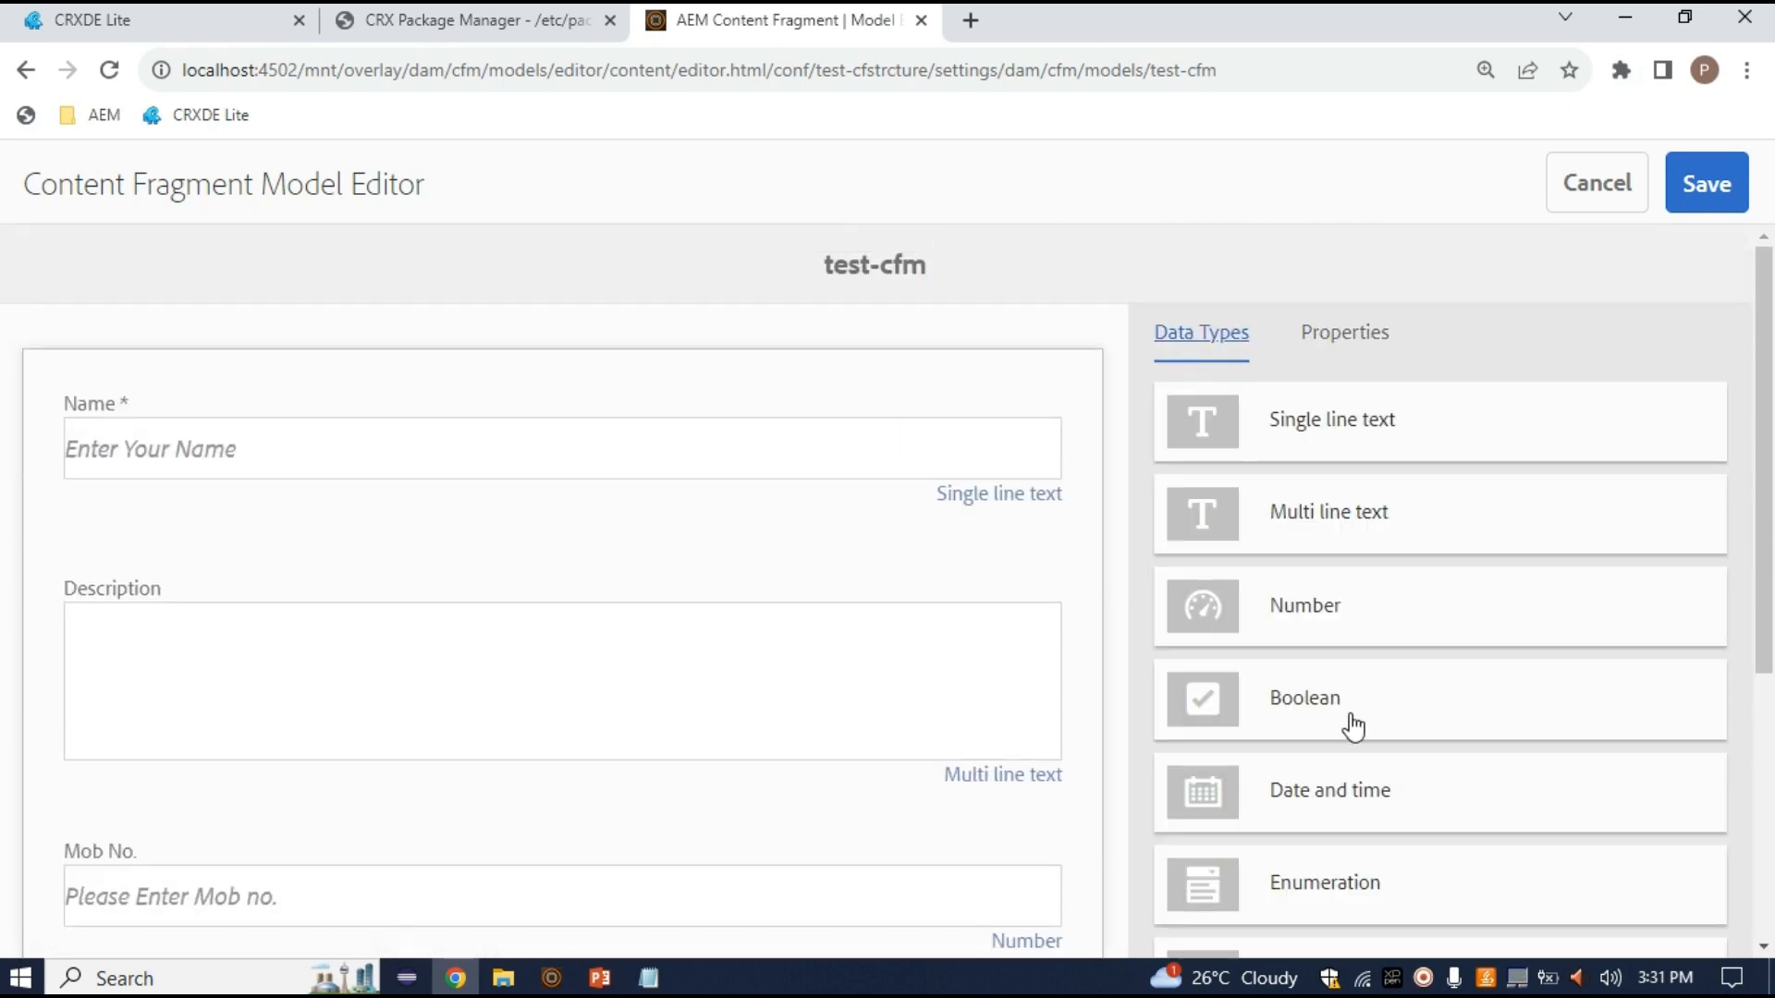
Add a Date and time field to the model and move it below Student
scroll(1352, 726, "down", 2)
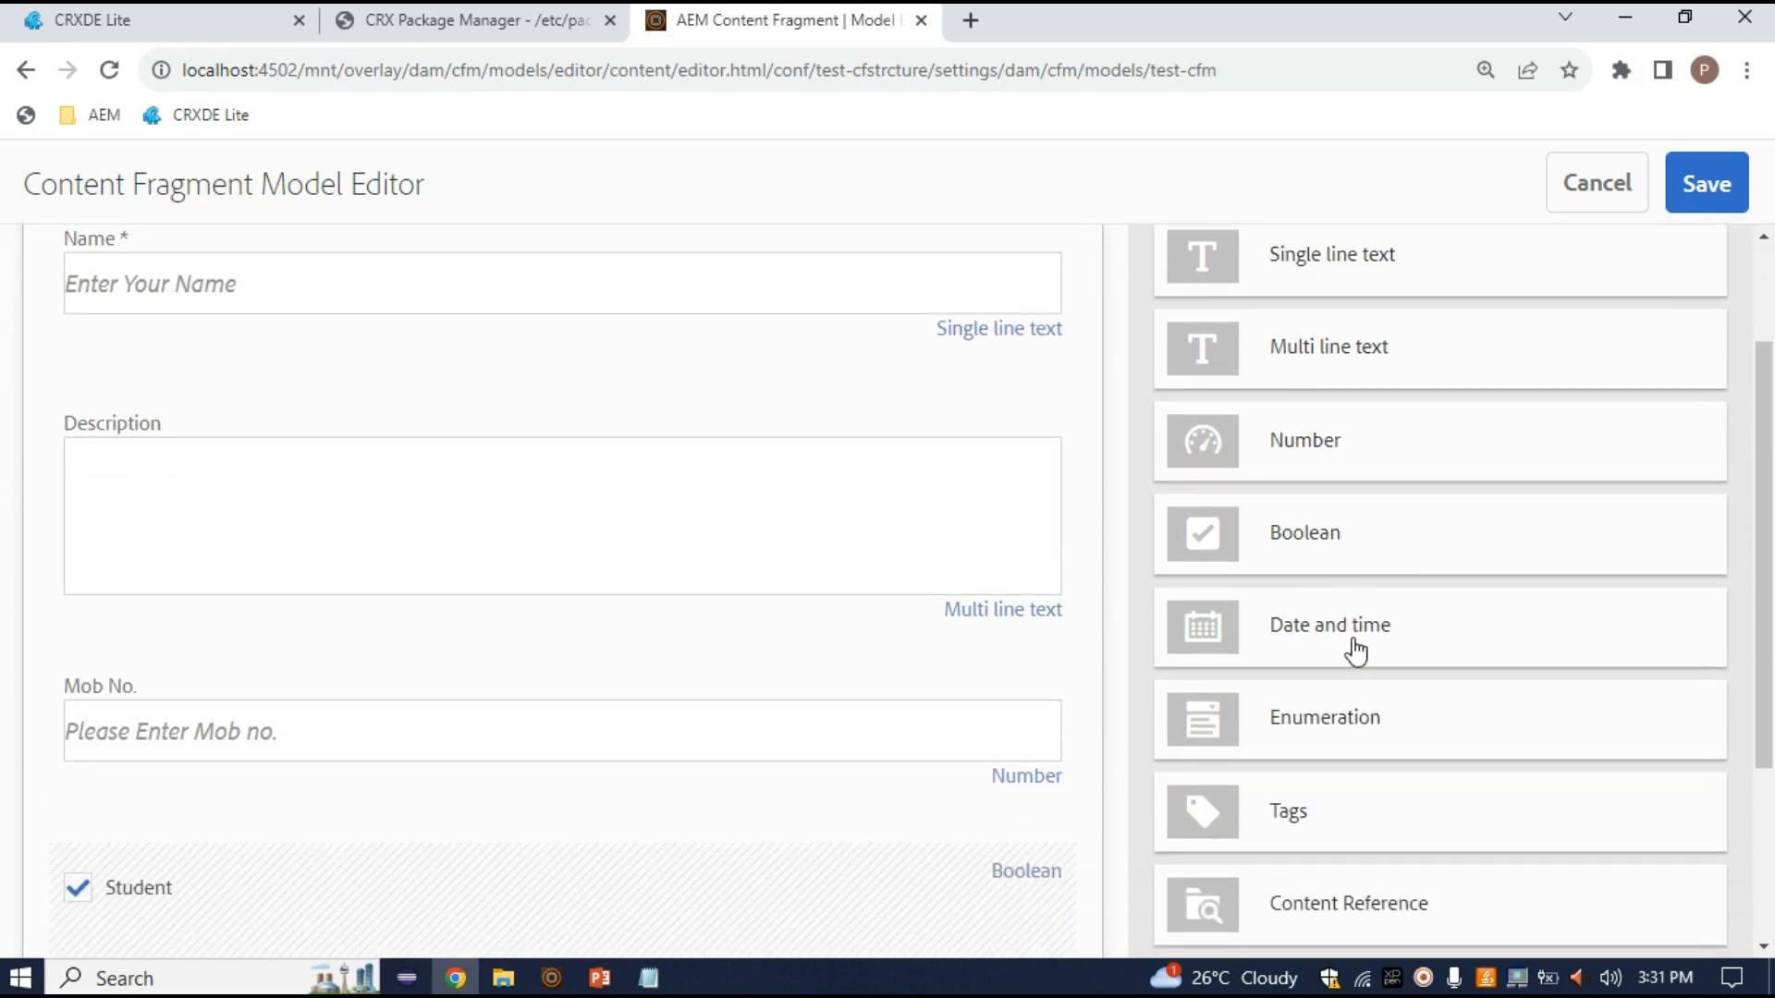
left_click_drag(1355, 651, 325, 813)
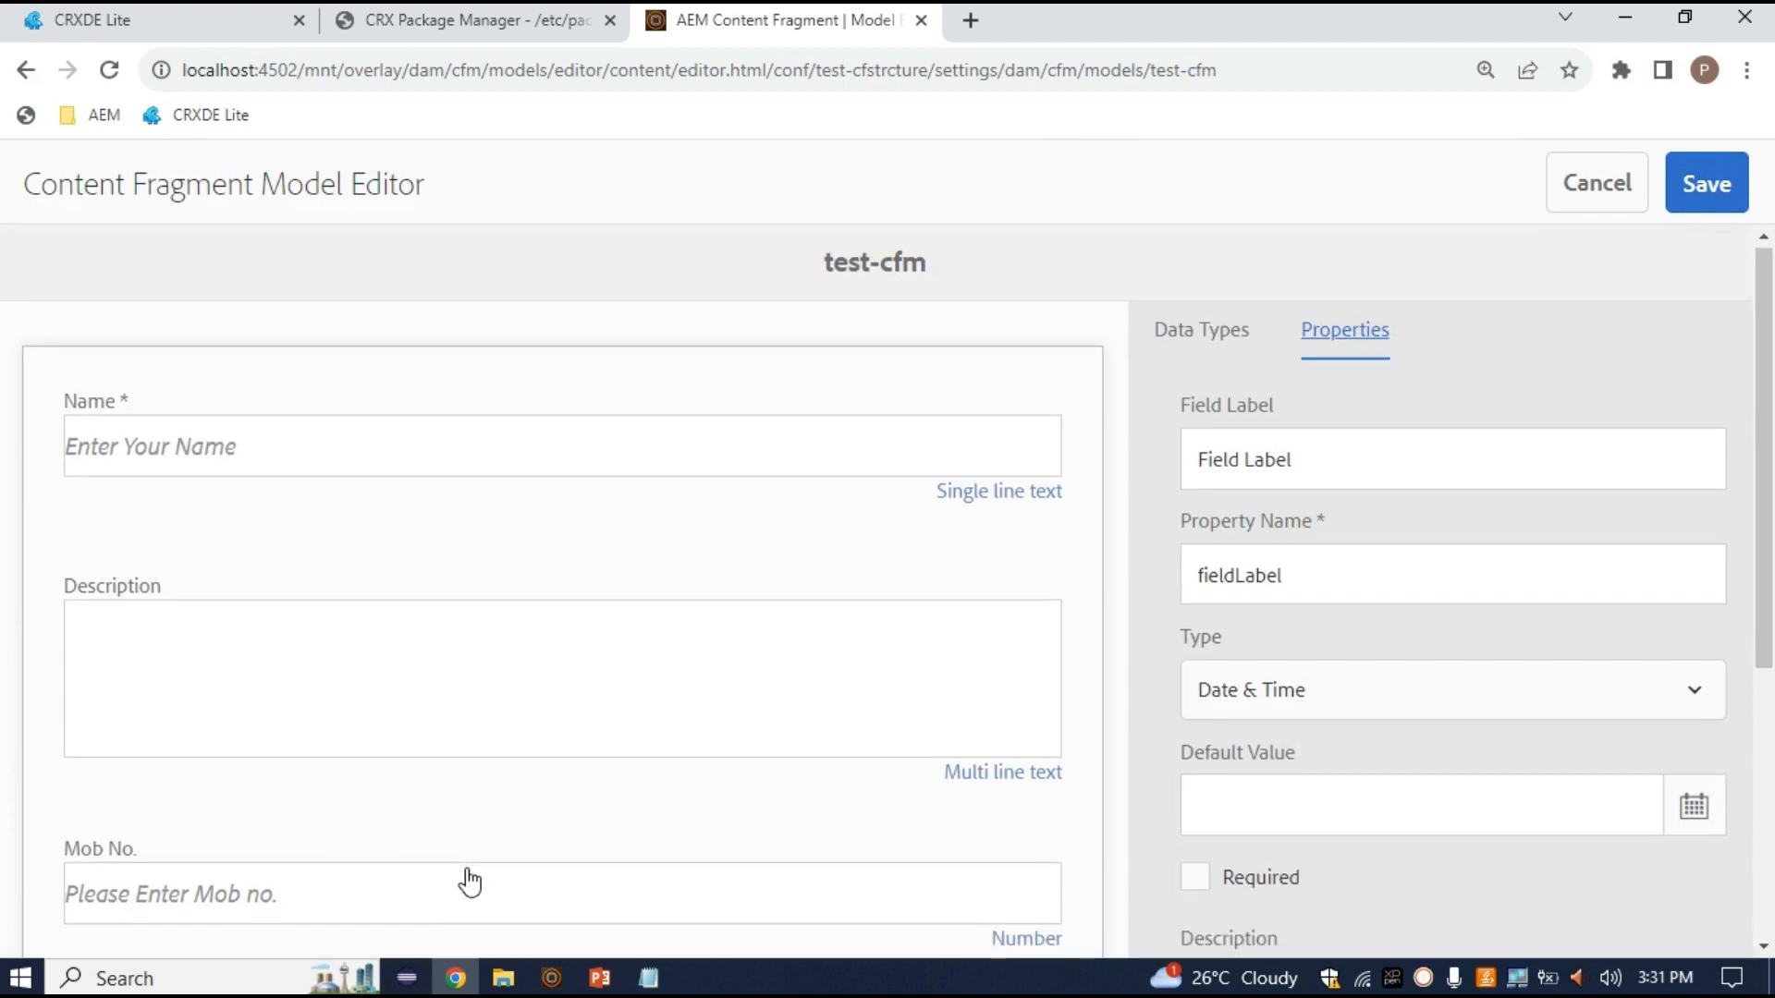
scroll(444, 805, "down", 5)
left_click_drag(277, 626, 162, 710)
left_click_drag(250, 673, 331, 919)
scroll(388, 812, "up", 5)
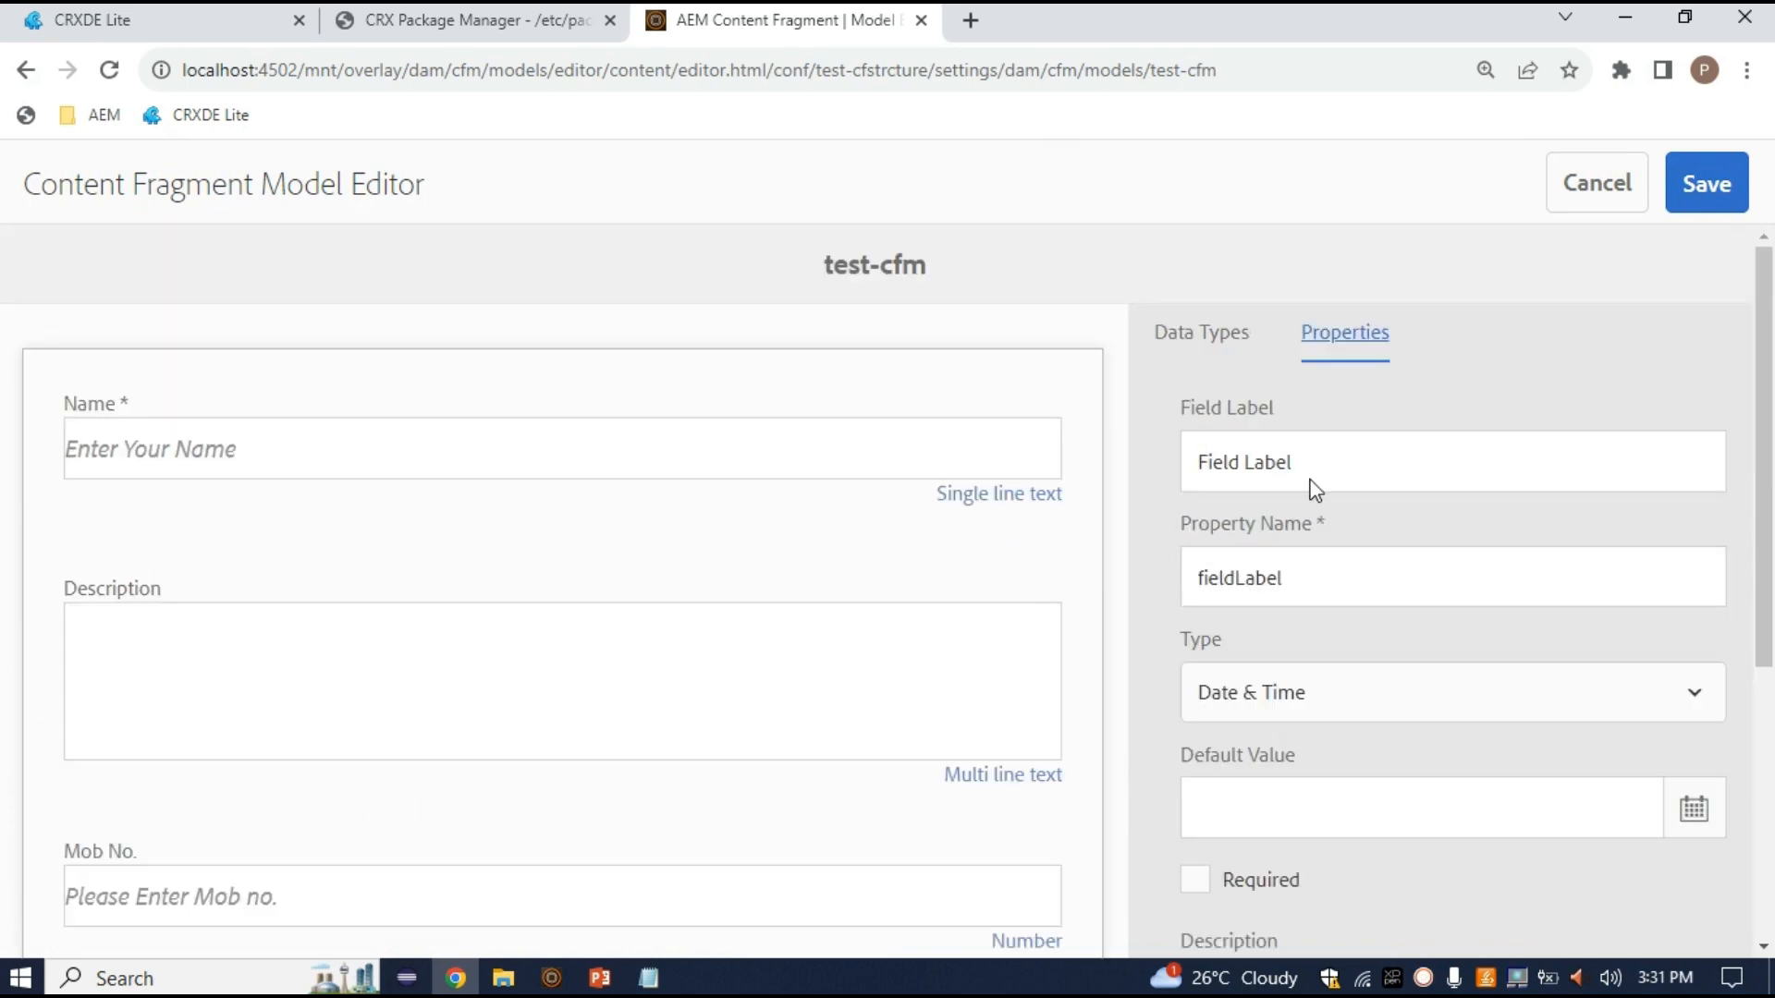
Label the date field DOJ and keep the combined Date & Time type
left_click(1359, 457)
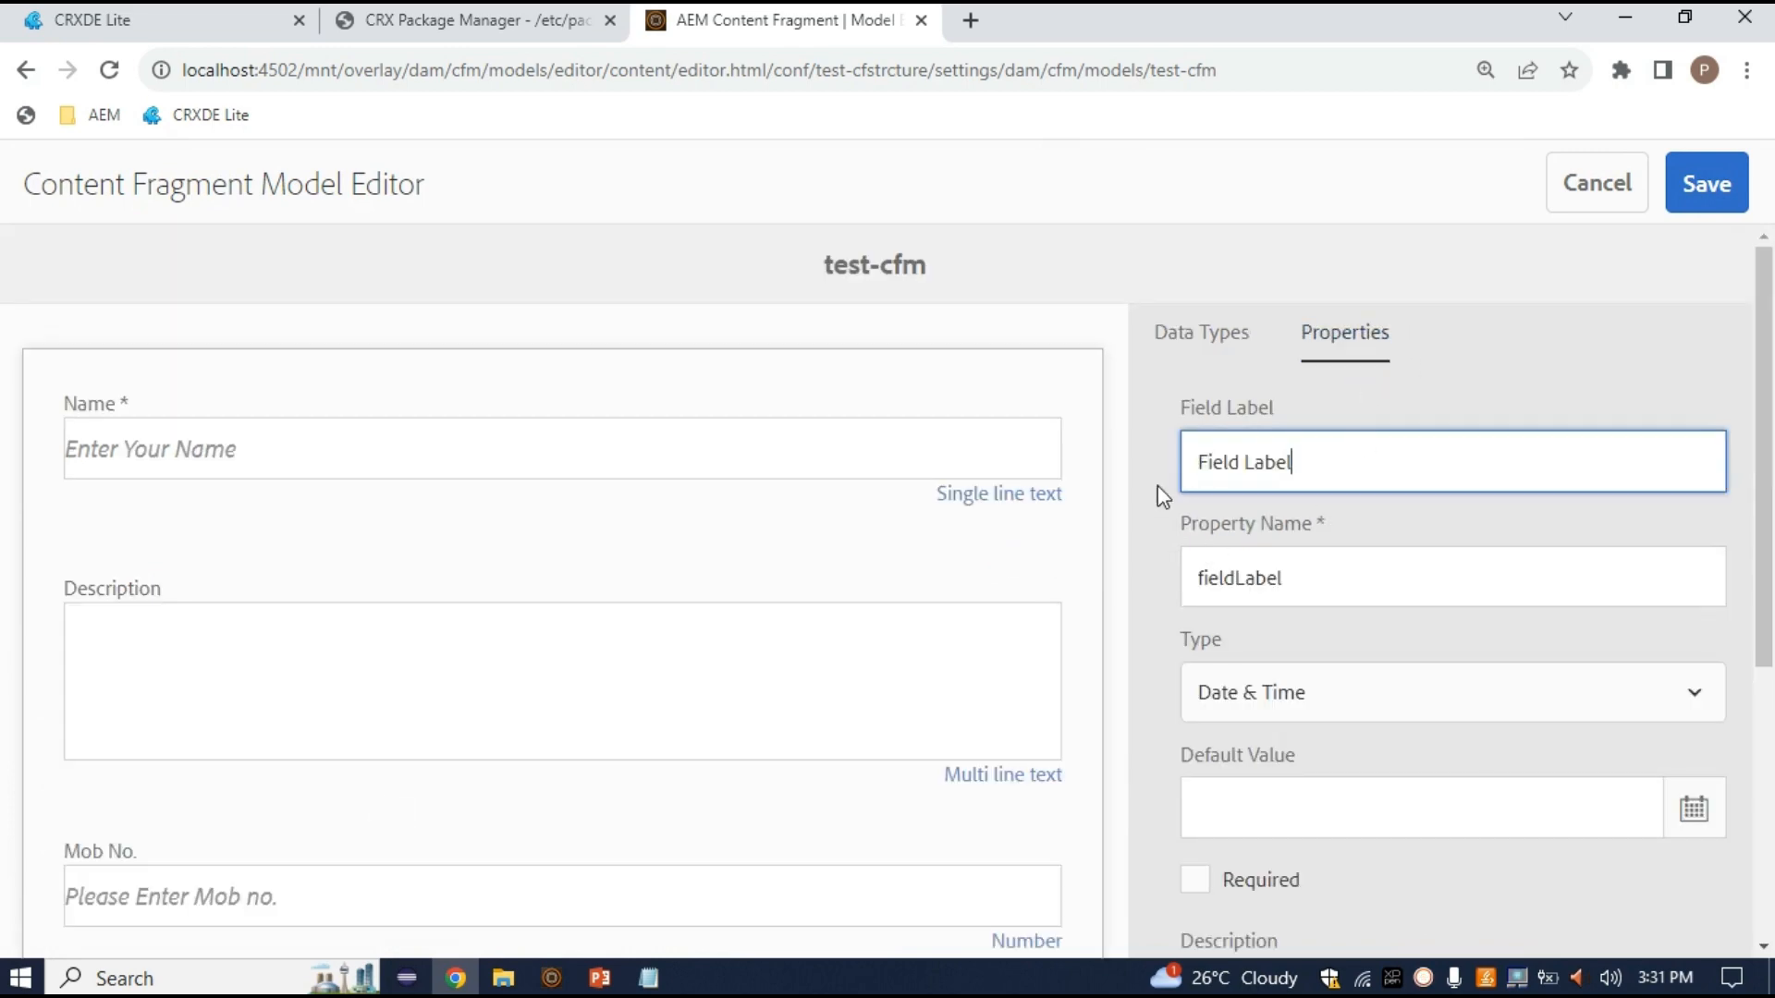
key("ctrl+a")
type("DTE")
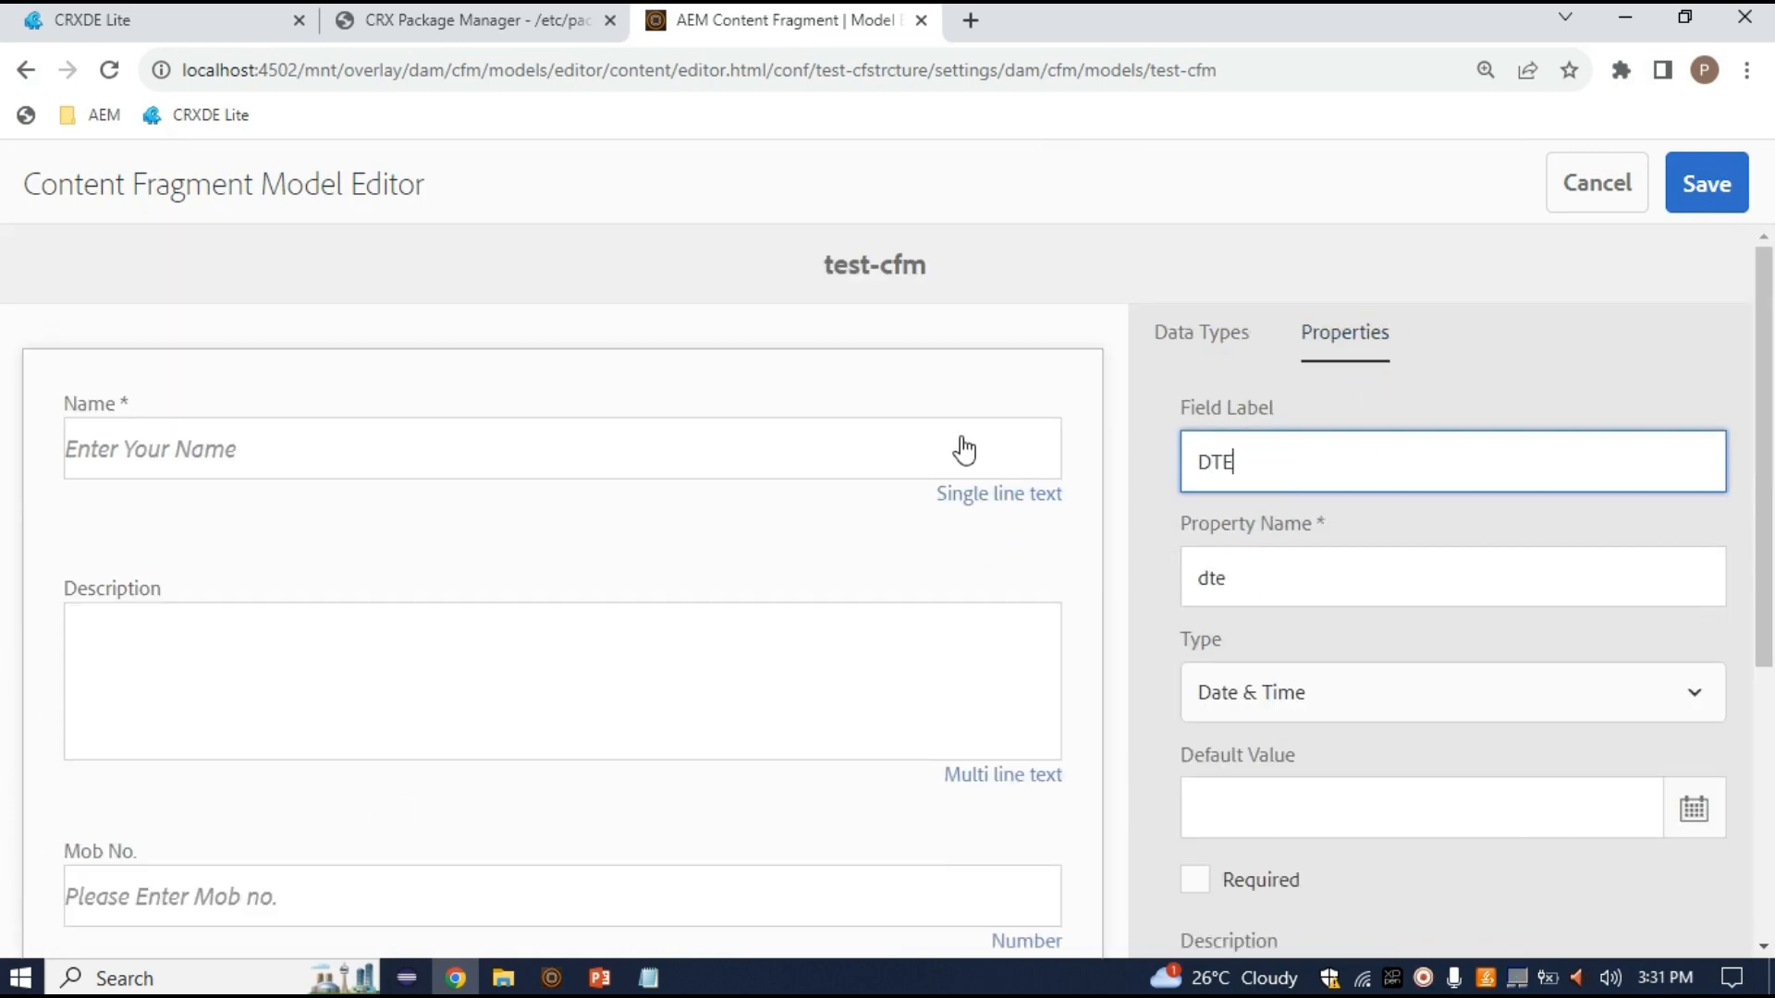
key("BackSpace")
key("BackSpace")
key("BackSpace")
type("publ")
key("BackSpace")
key("BackSpace")
key("BackSpace")
key("BackSpace")
type("DOB")
scroll(1283, 554, "down", 1)
left_click(1313, 645)
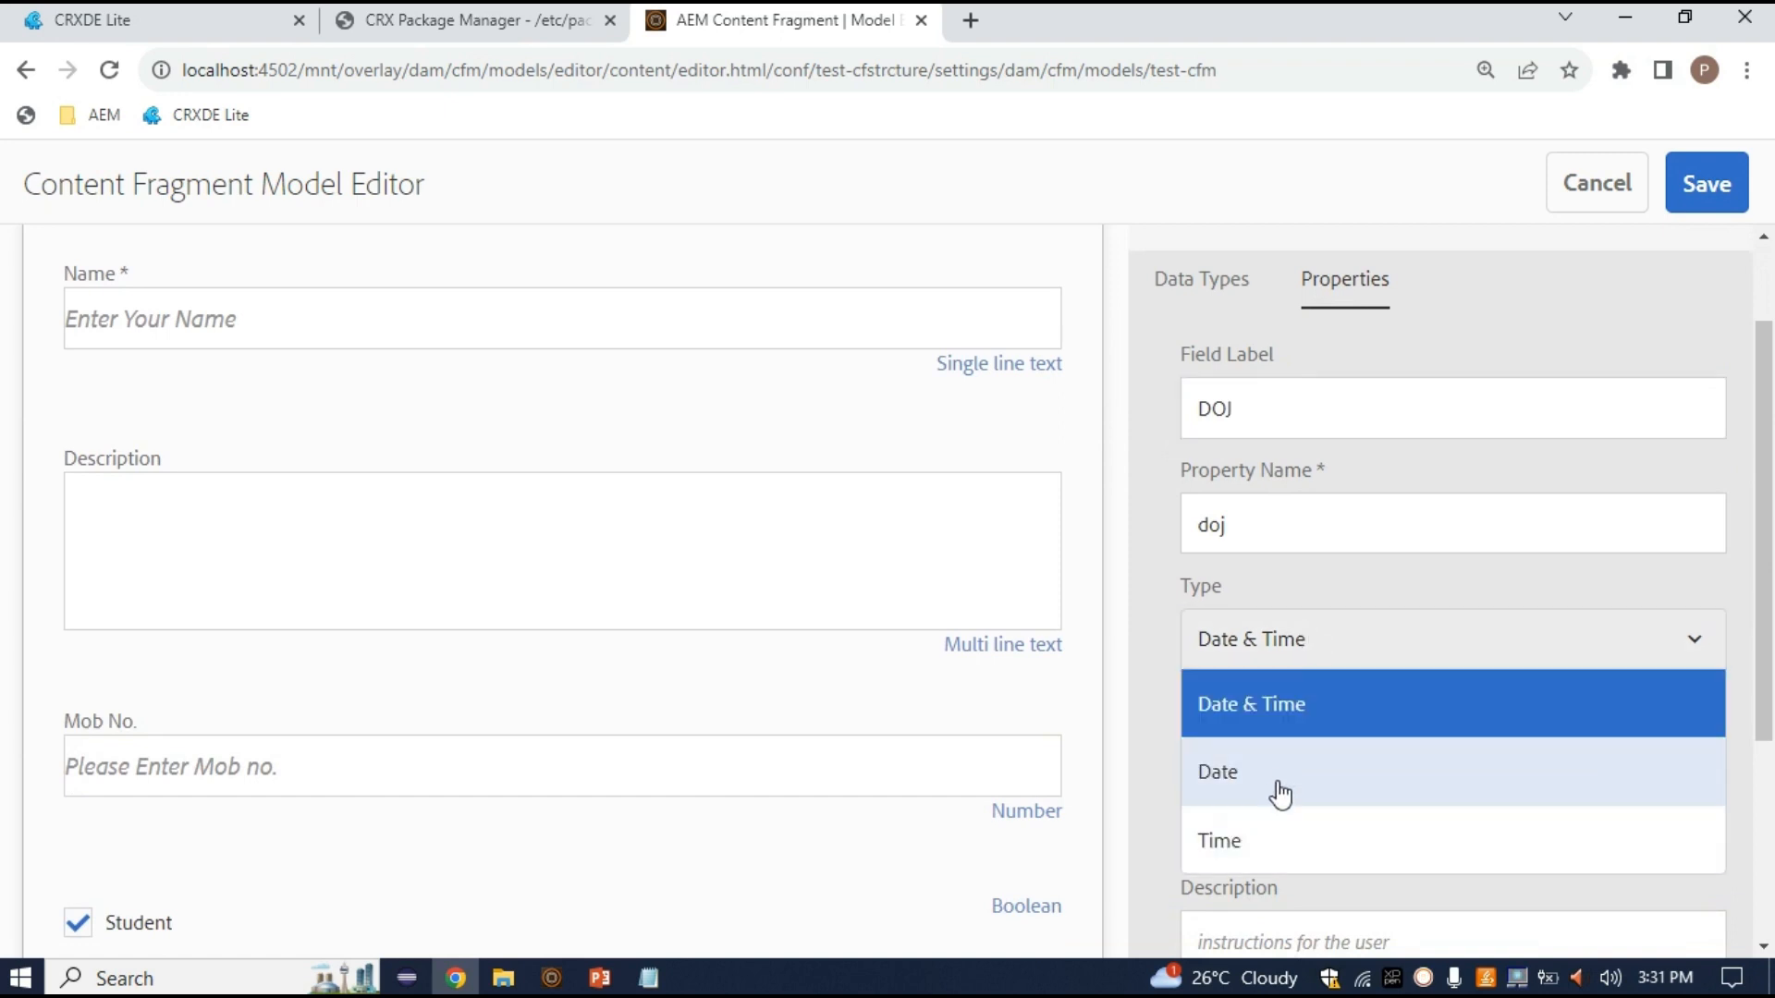
left_click(1306, 709)
scroll(1350, 753, "down", 2)
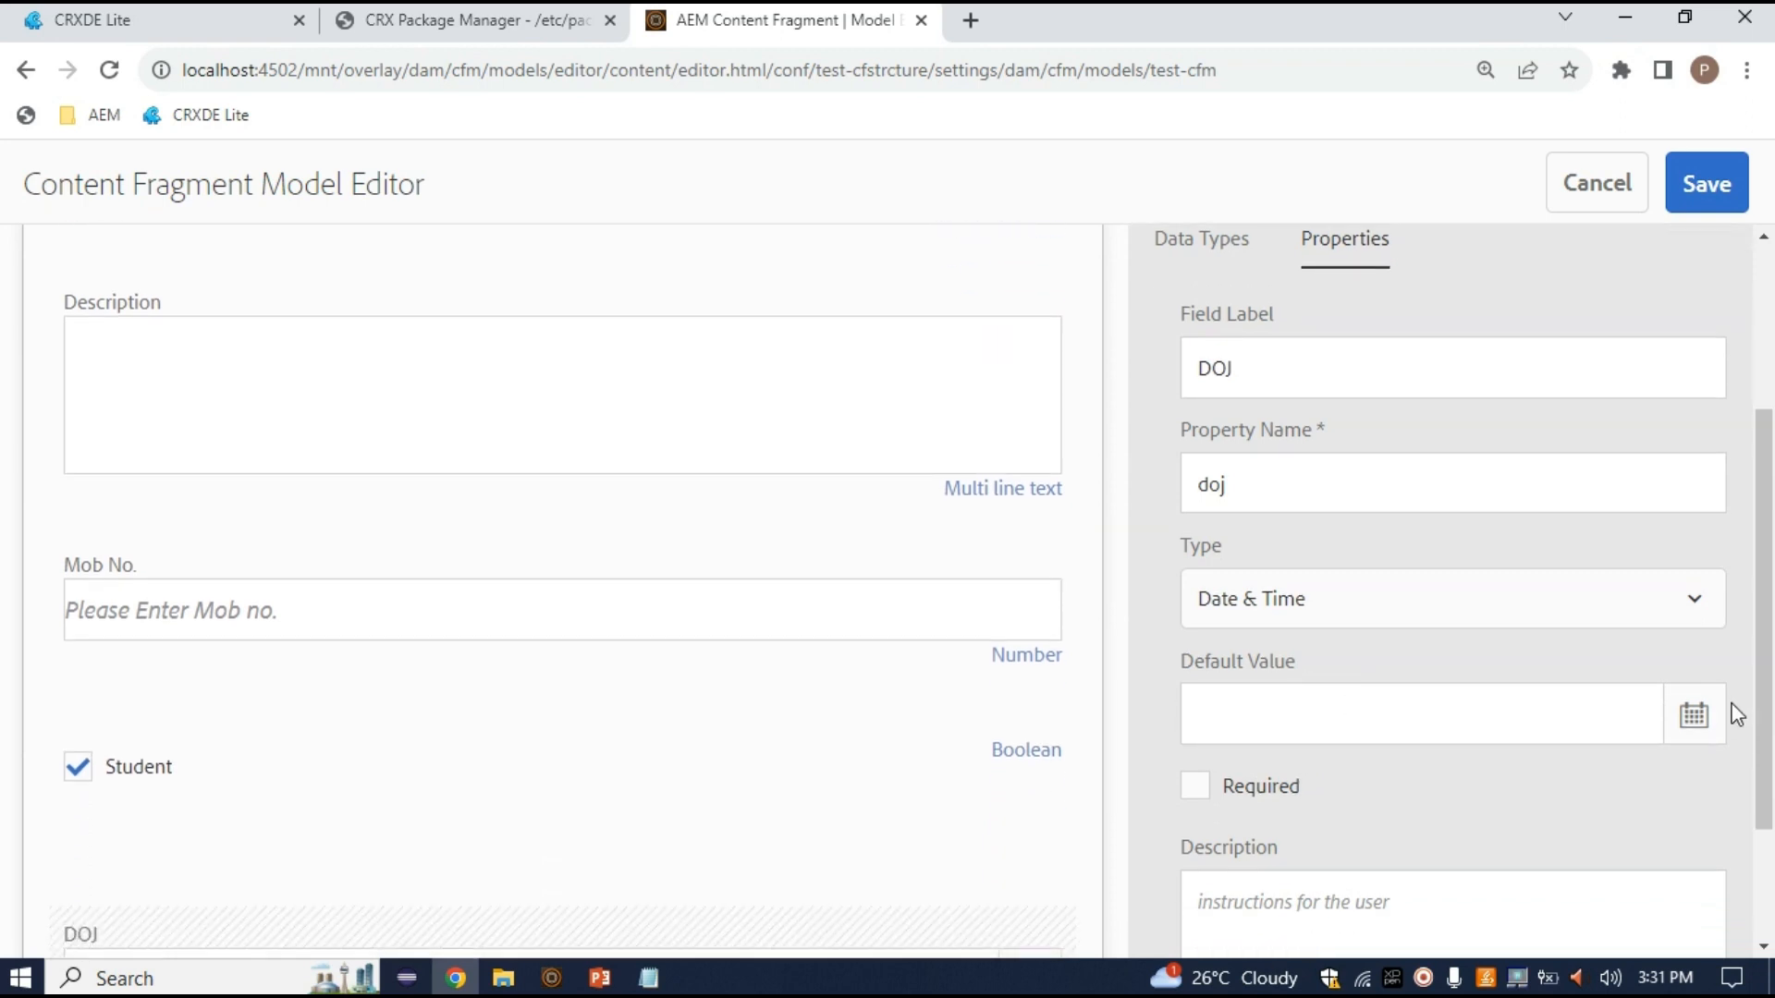
left_click(1698, 719)
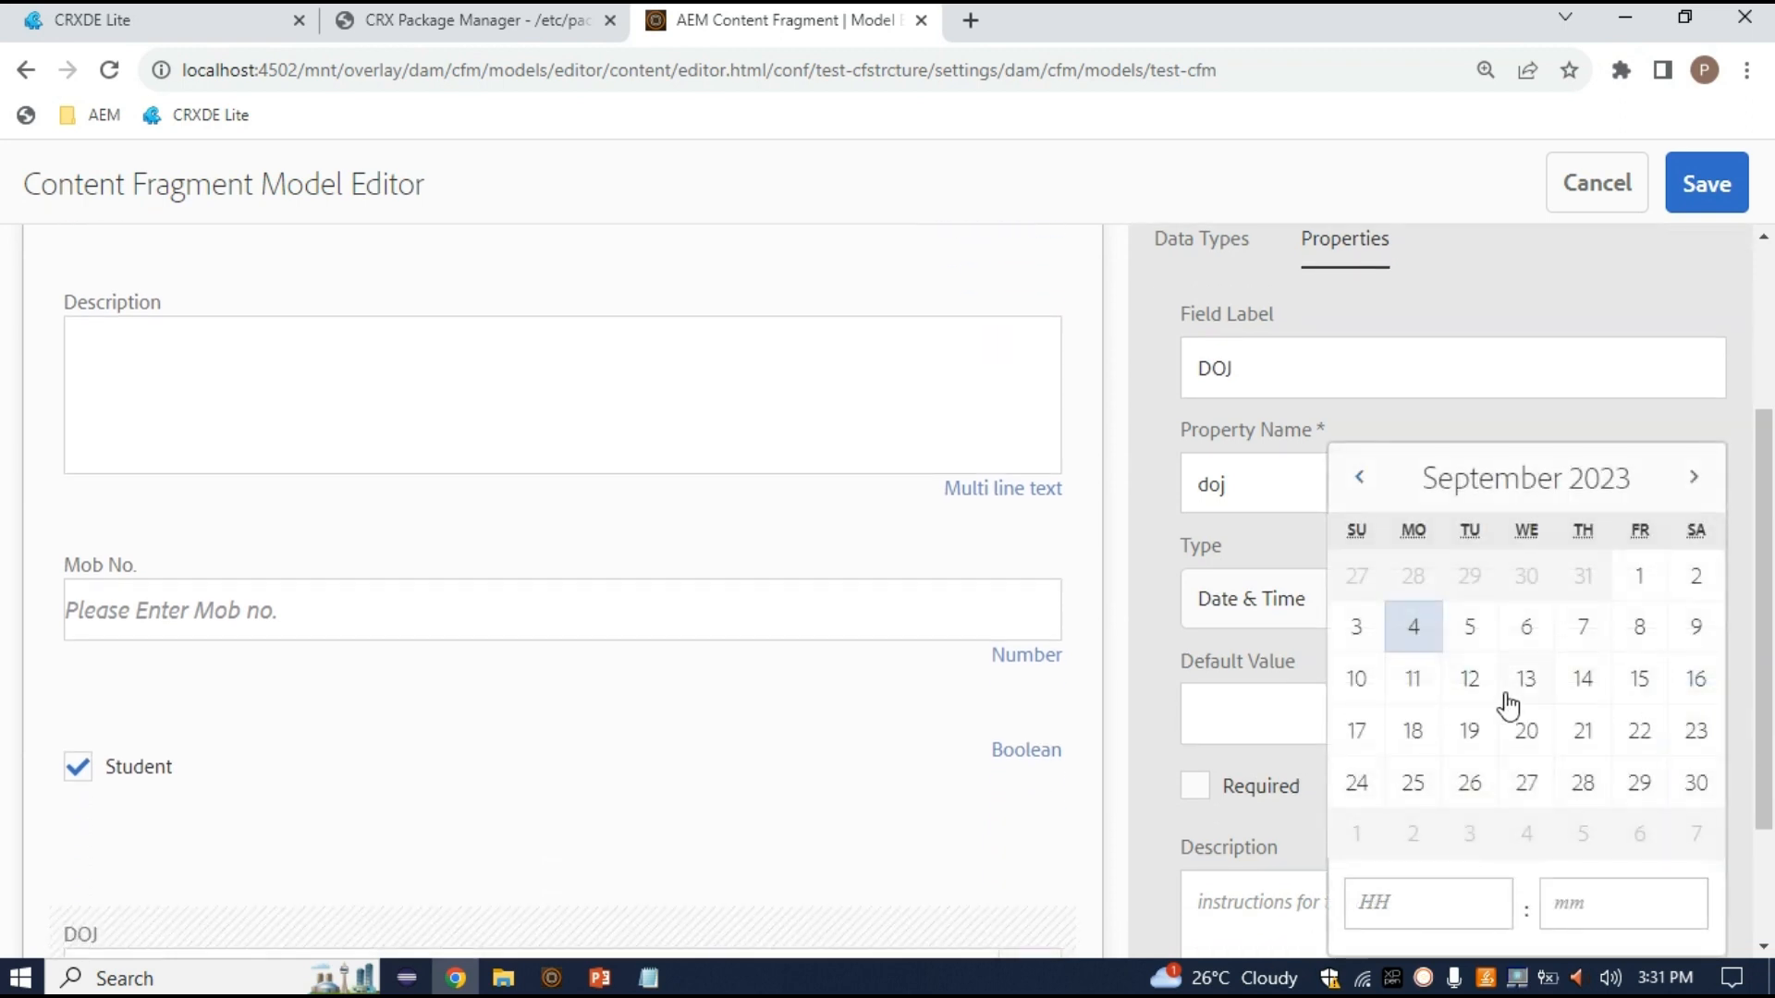
left_click(1470, 684)
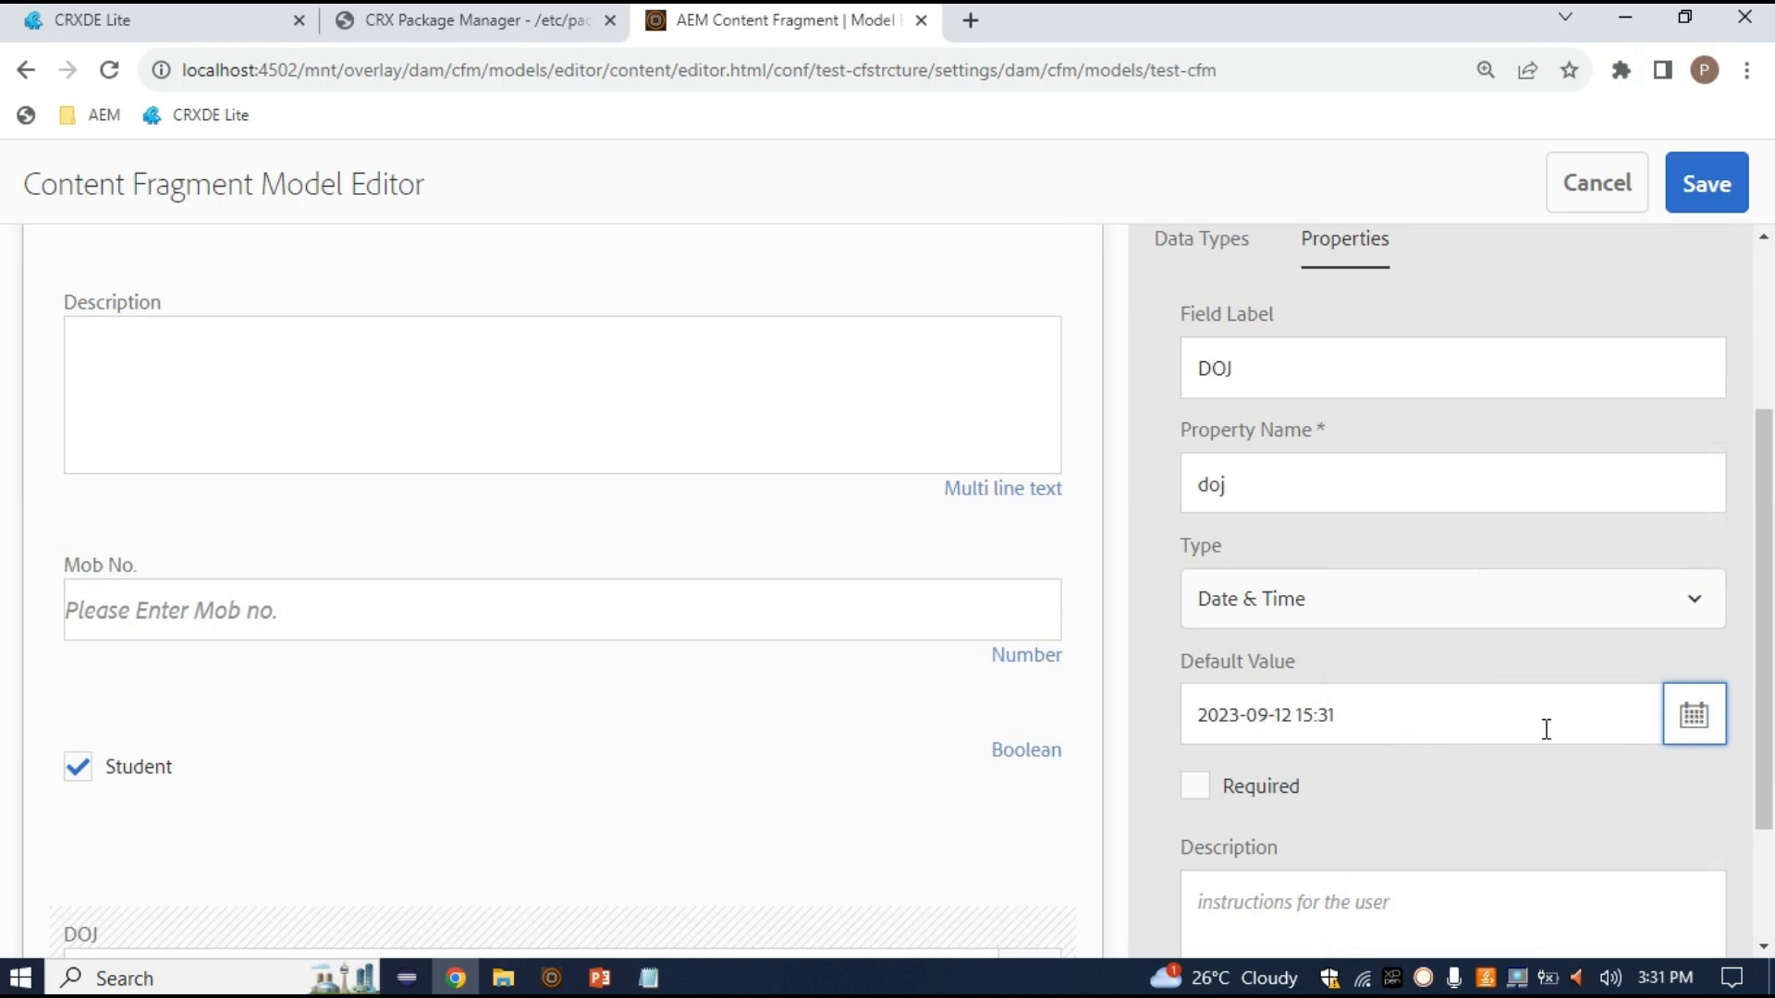
scroll(1577, 797, "down", 2)
triple_click(1384, 515)
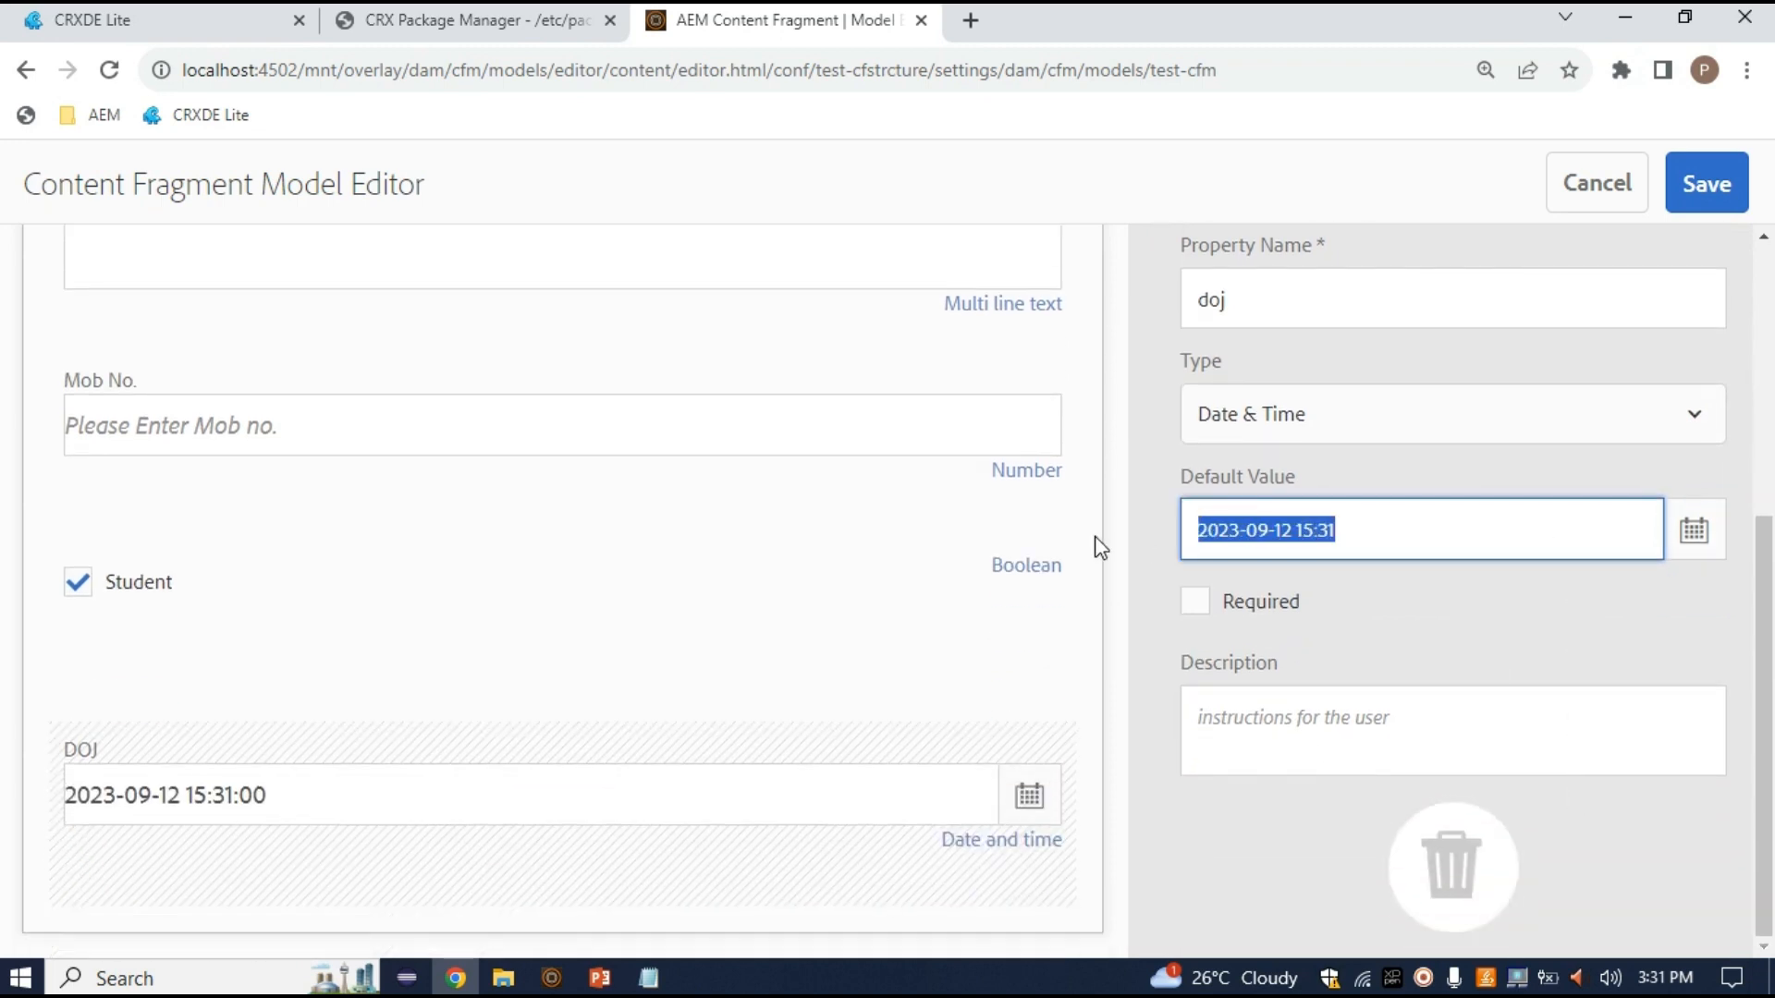
scroll(1406, 820, "up", 2)
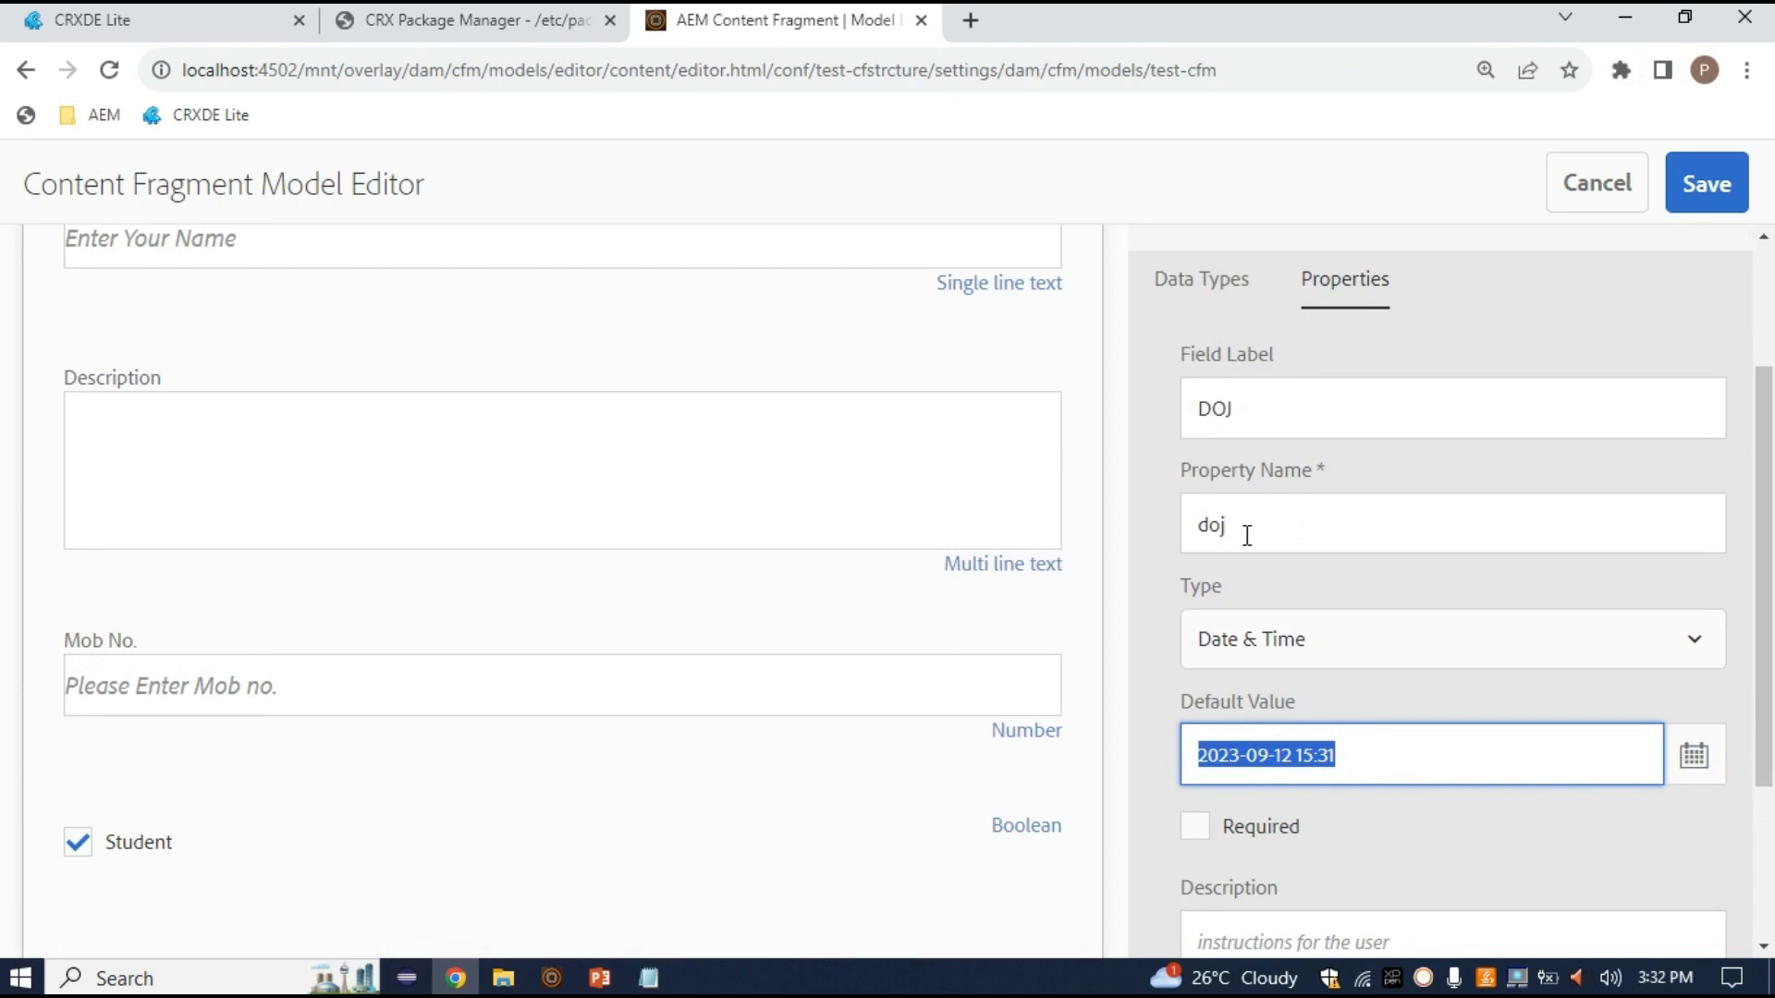
double_click(1213, 526)
Toggle DOJ to required and back, leaving the field optional
scroll(1573, 633, "down", 2)
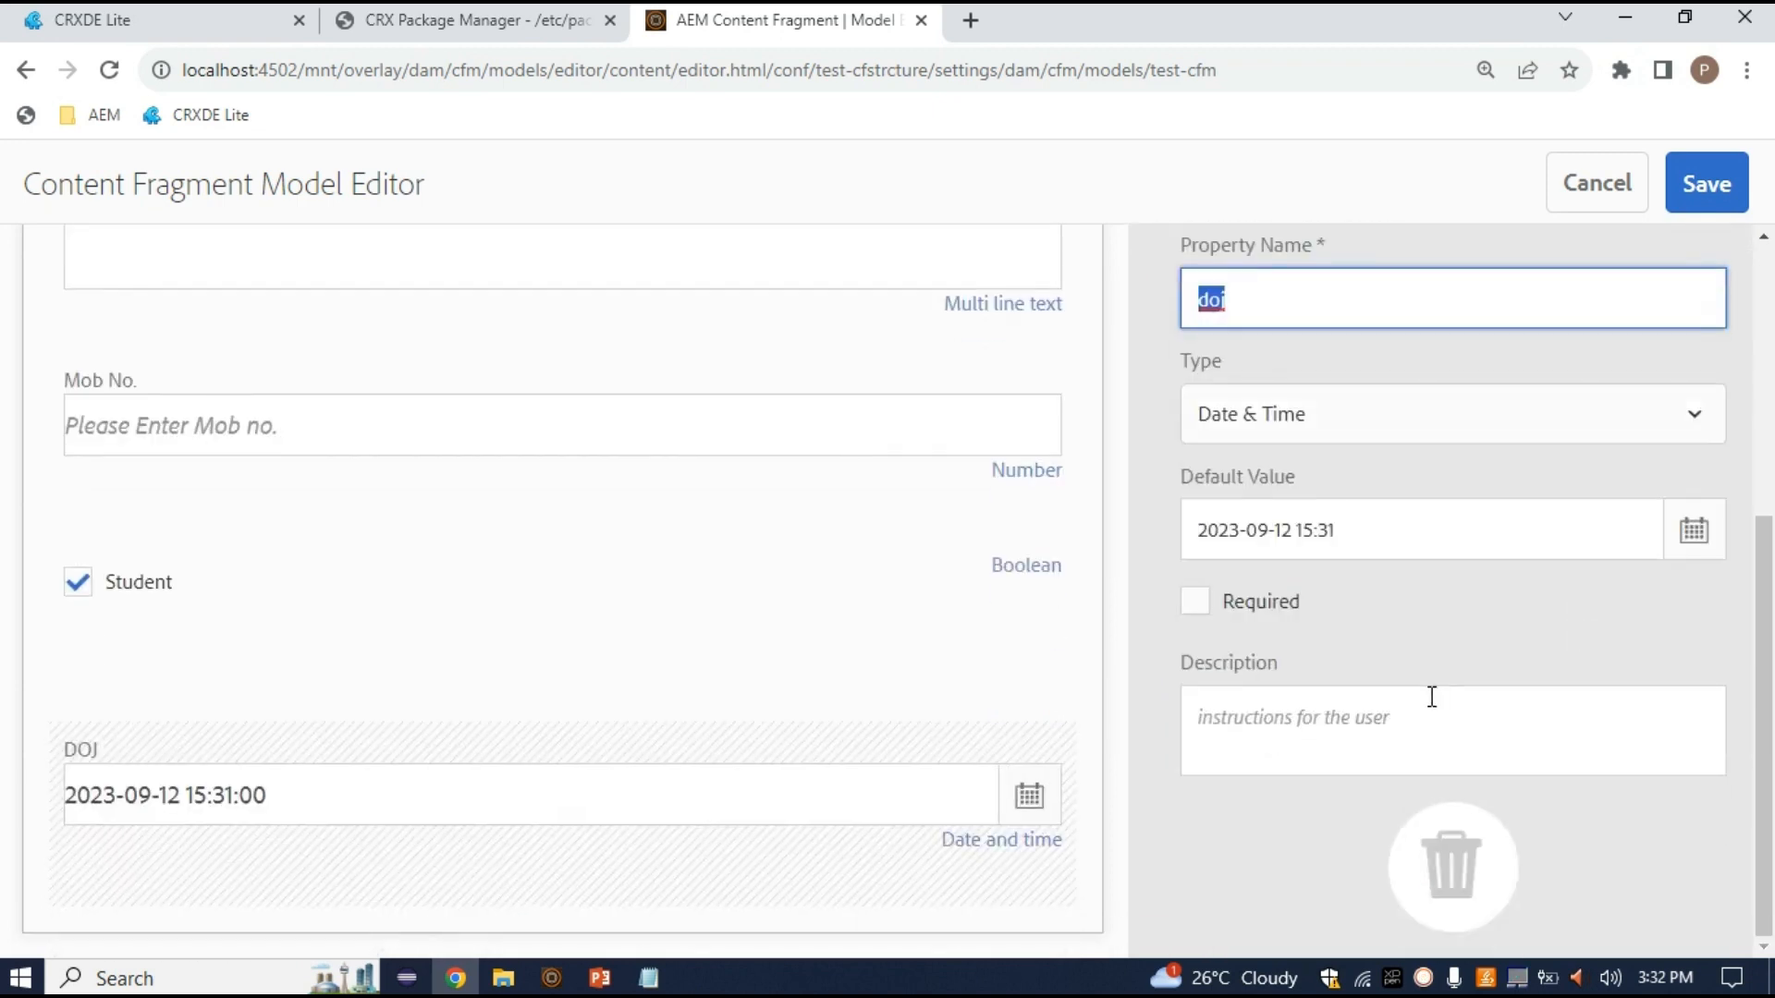
scroll(1398, 804, "up", 2)
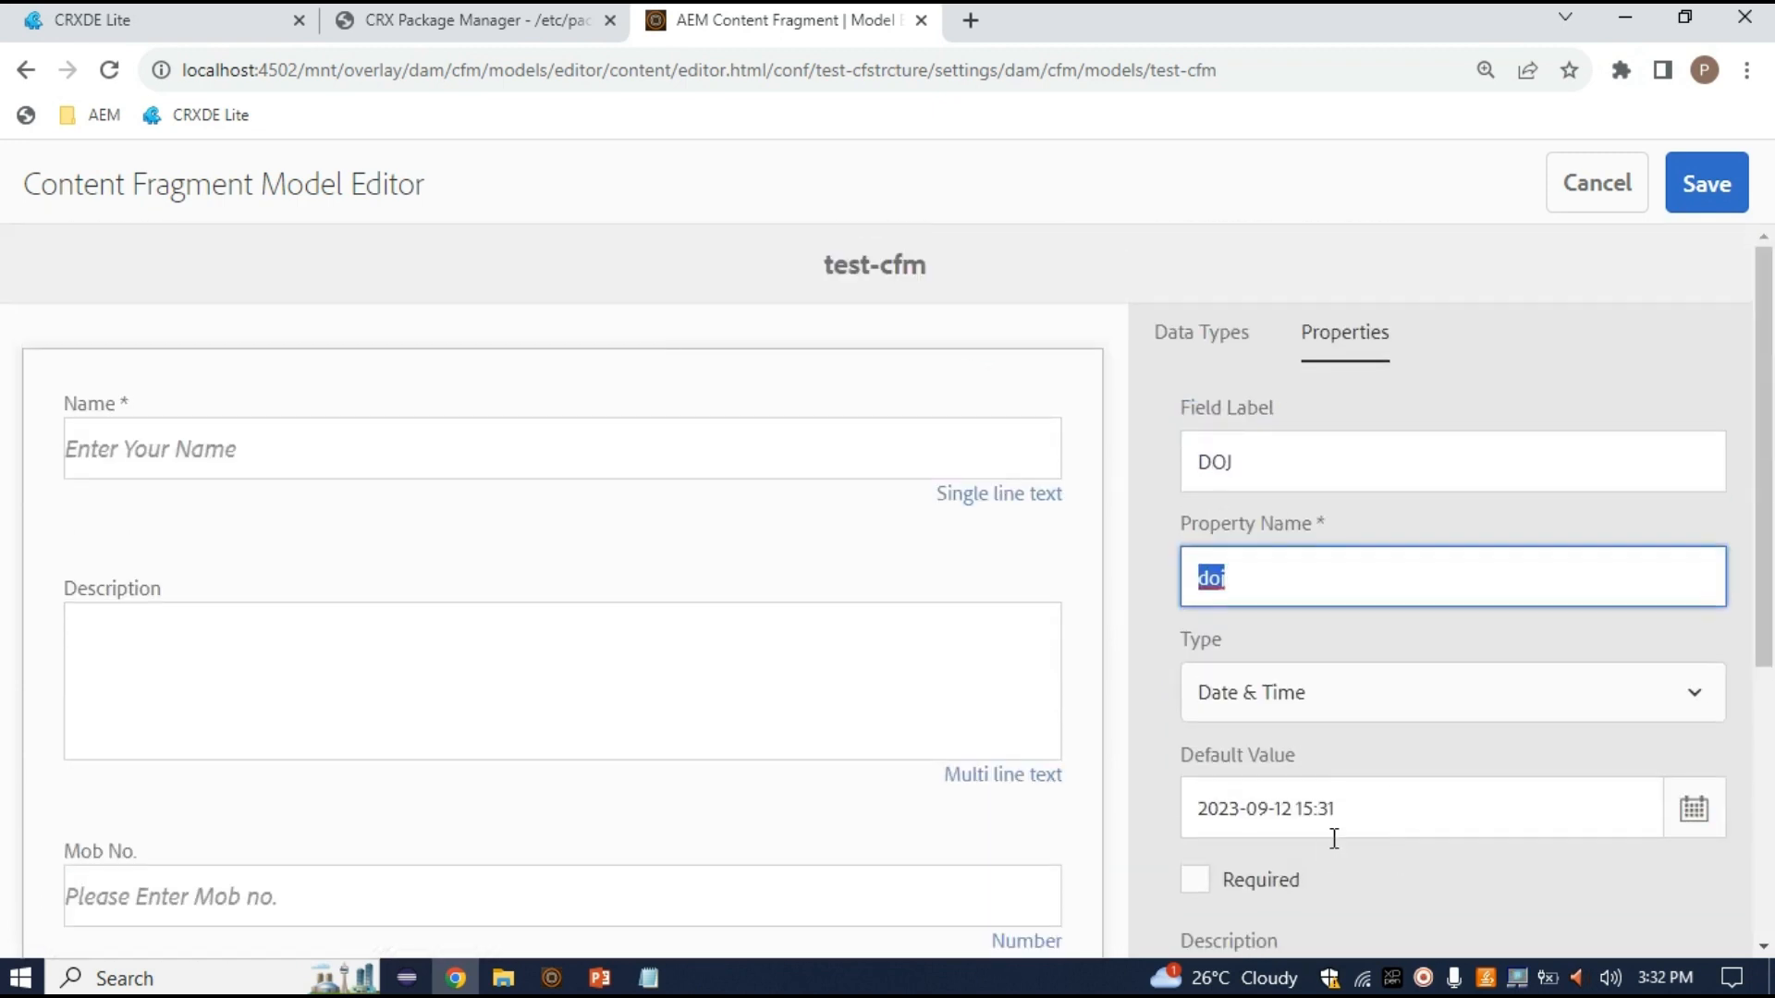
scroll(1320, 841, "down", 2)
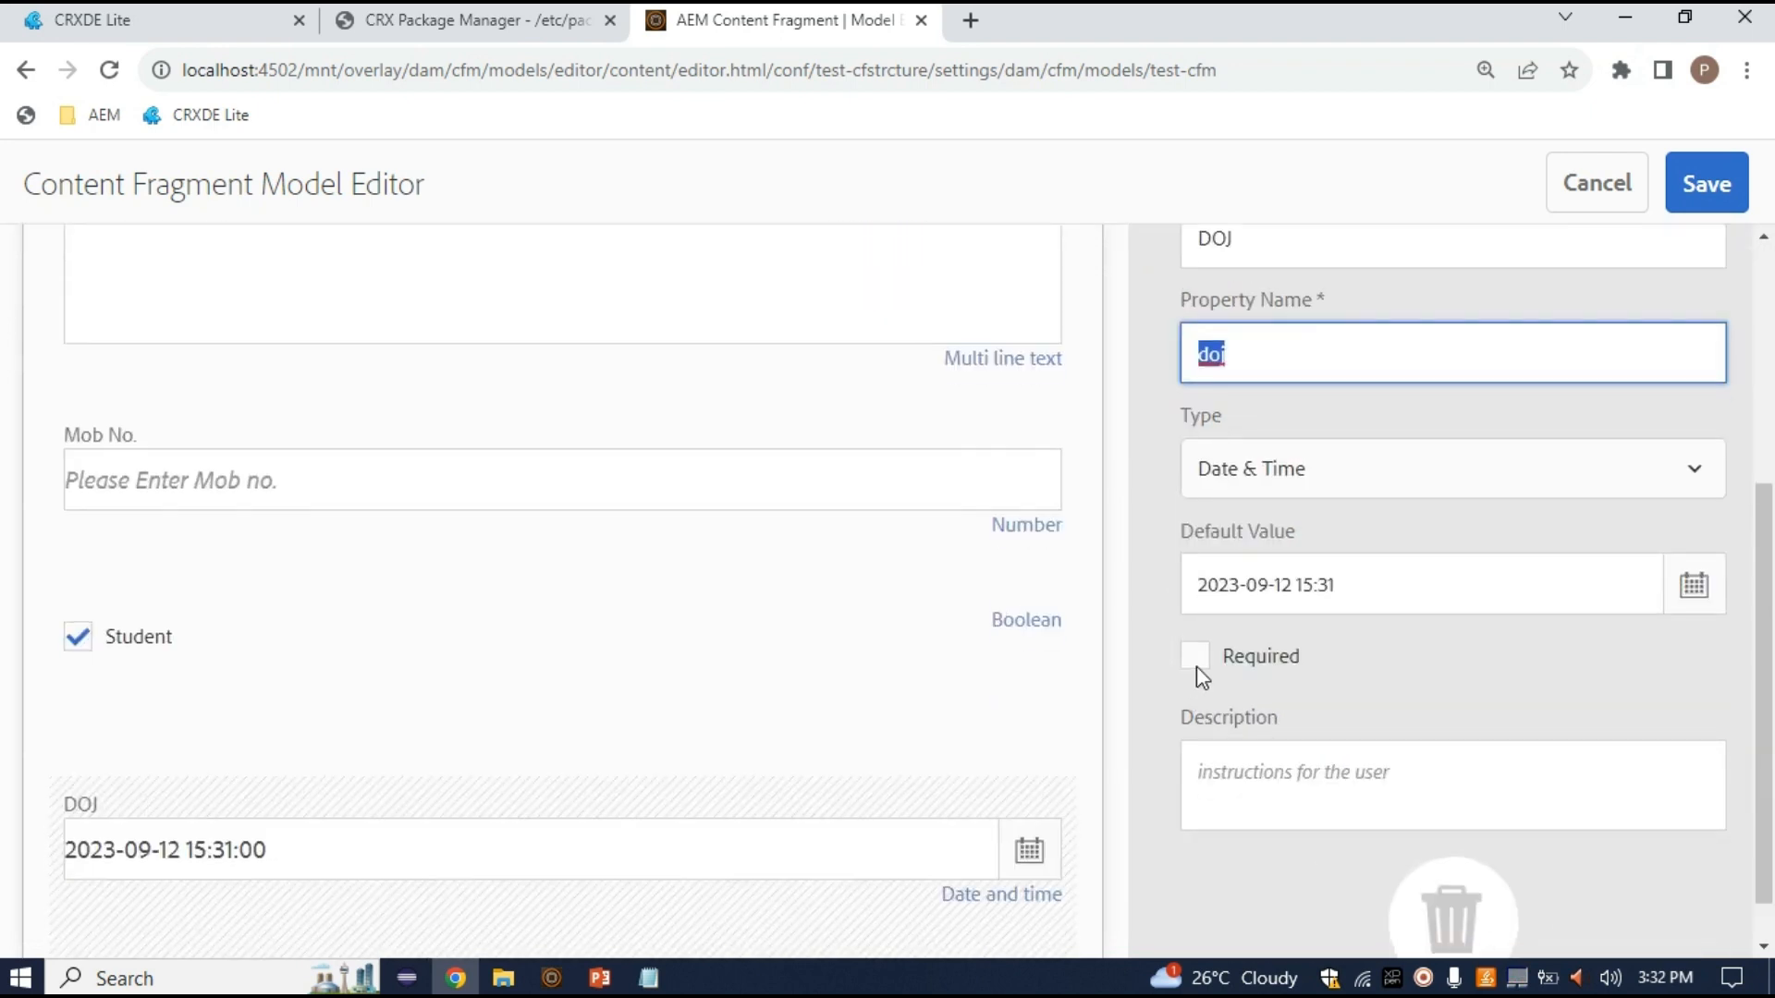
left_click(1196, 656)
scroll(1372, 599, "up", 2)
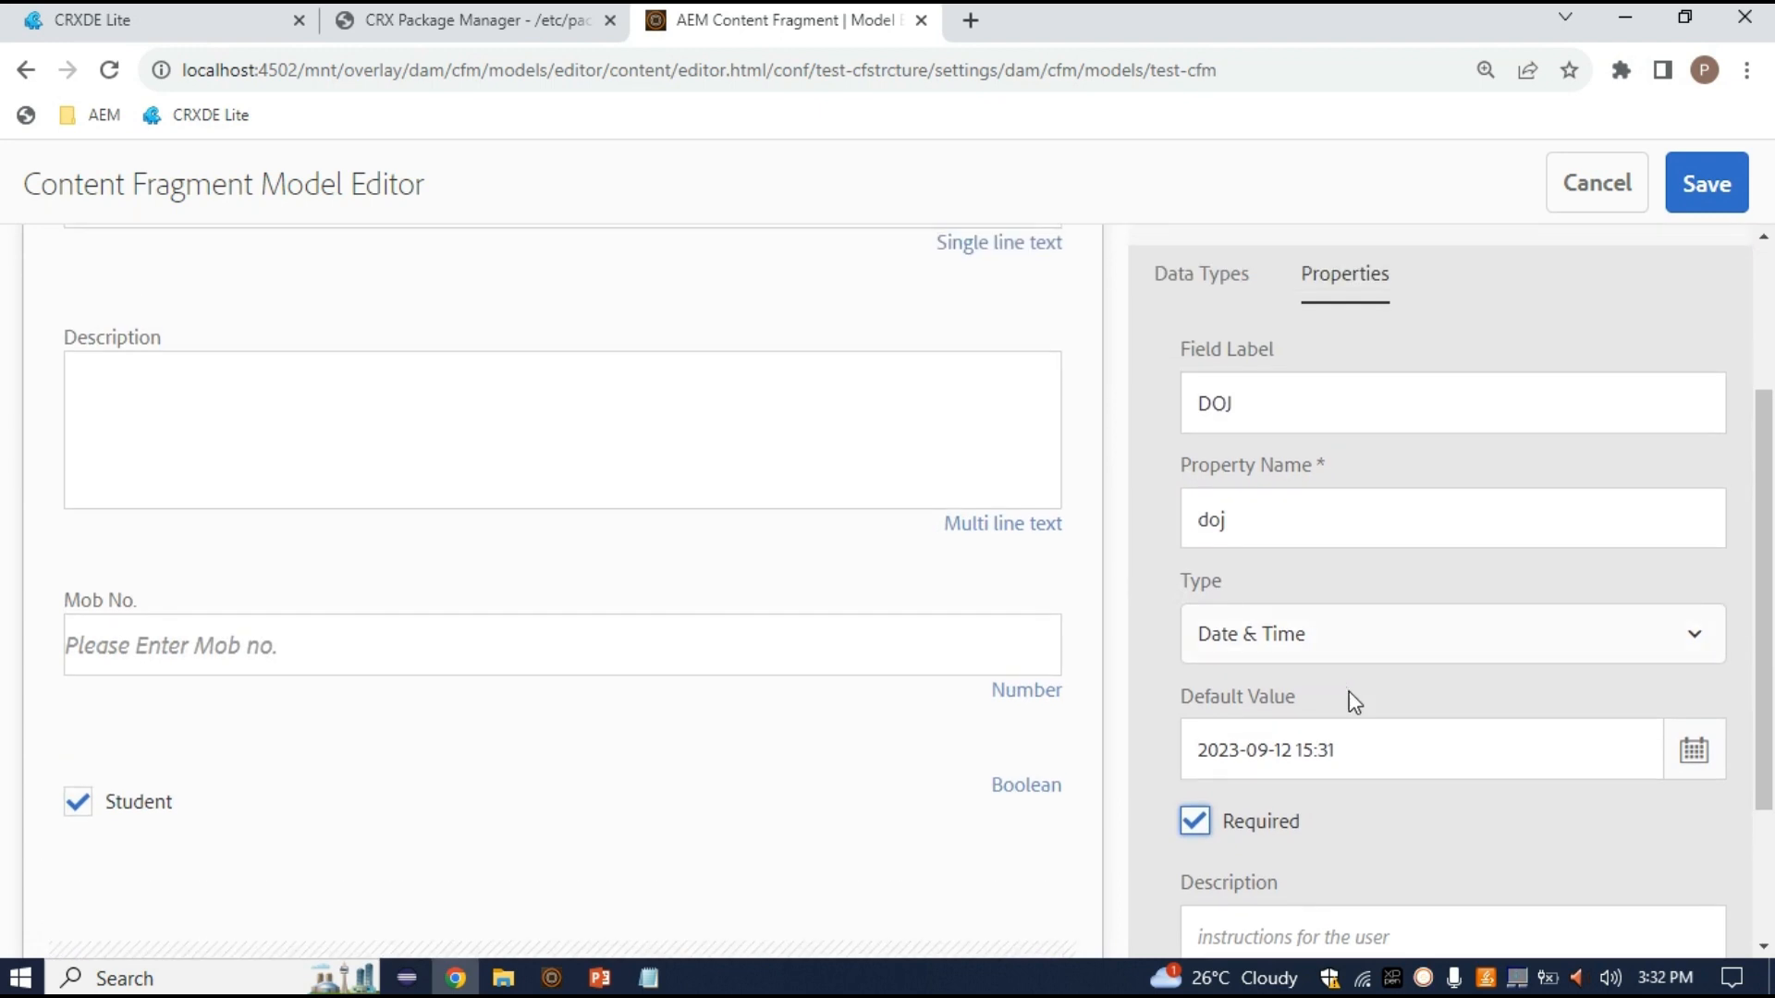
left_click(1350, 750)
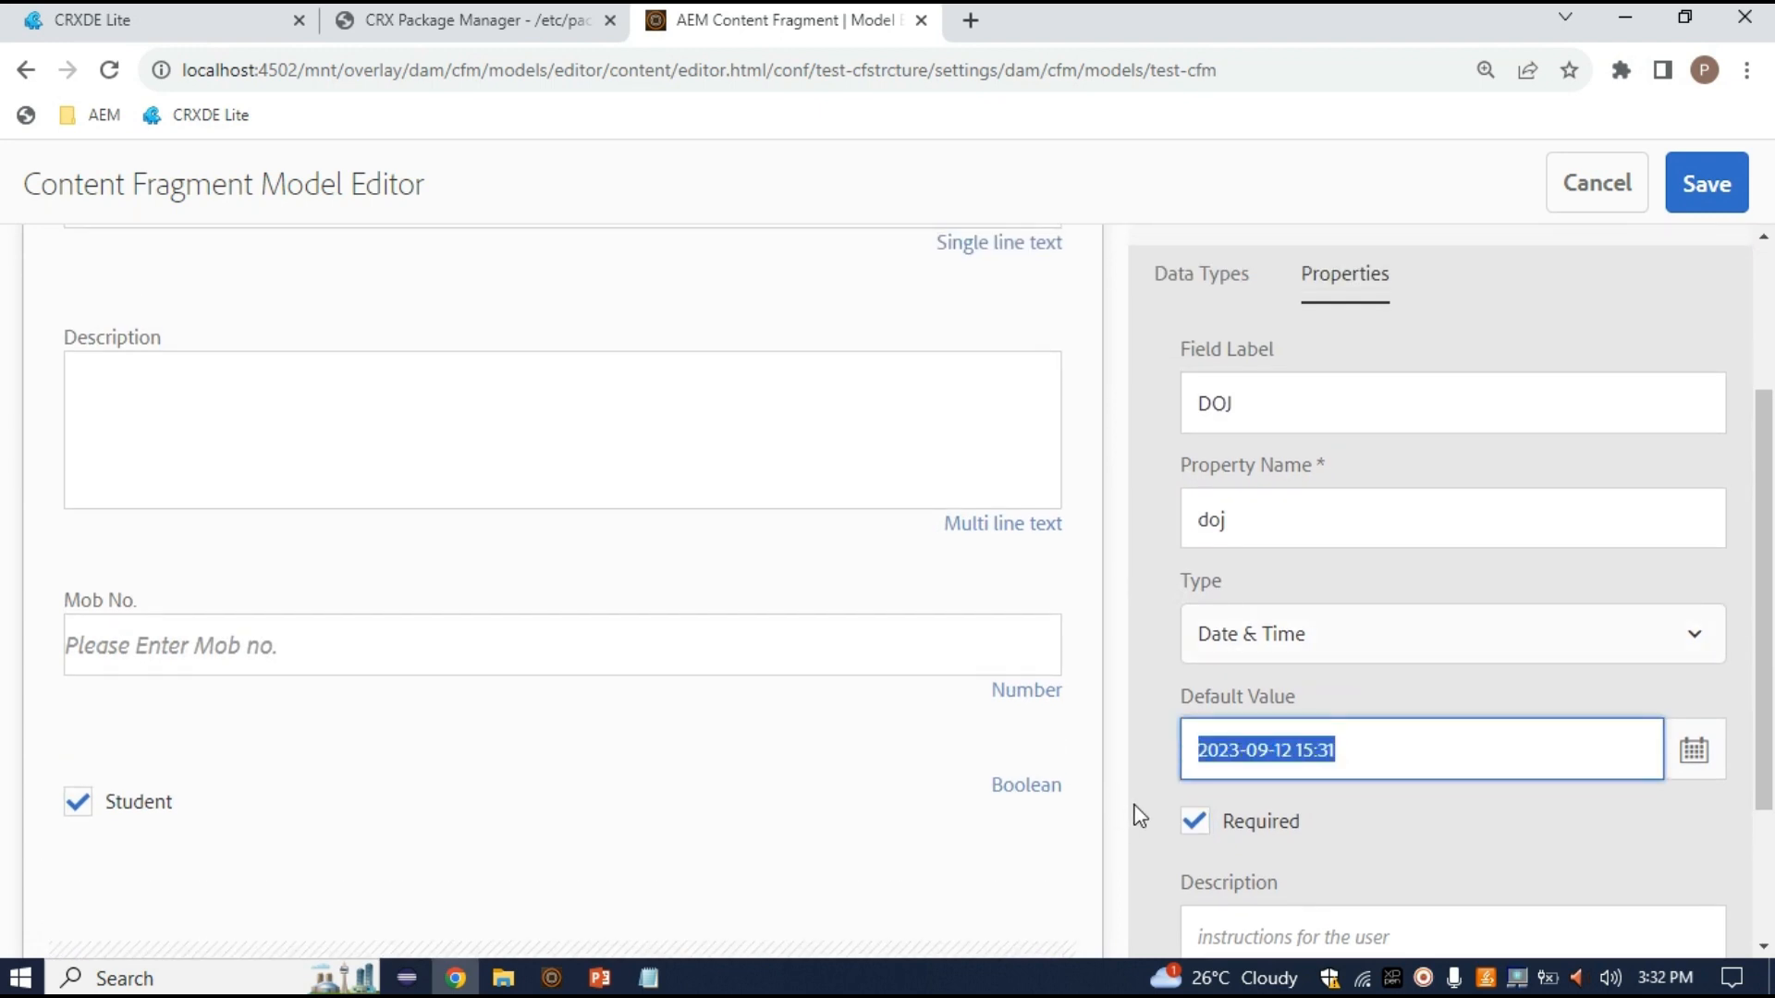
left_click(1202, 823)
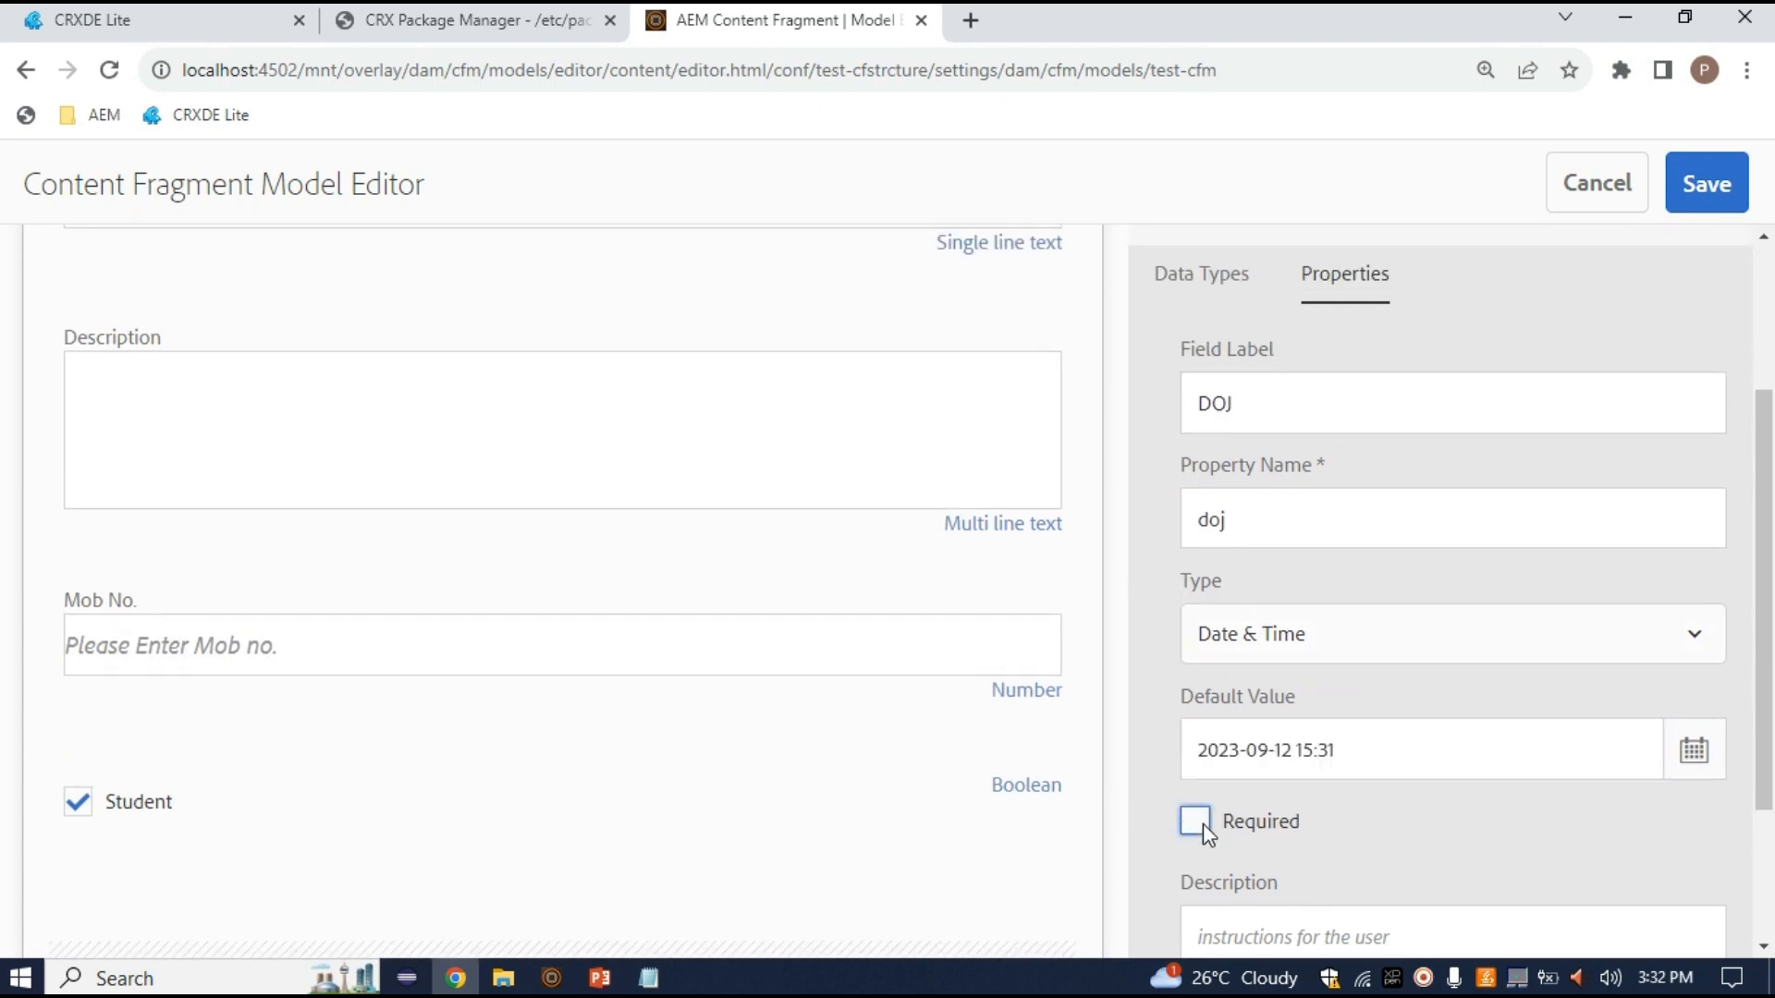
Add an Enumeration field to test-cfm and move it below DOJ
left_click(1198, 277)
scroll(1476, 688, "down", 2)
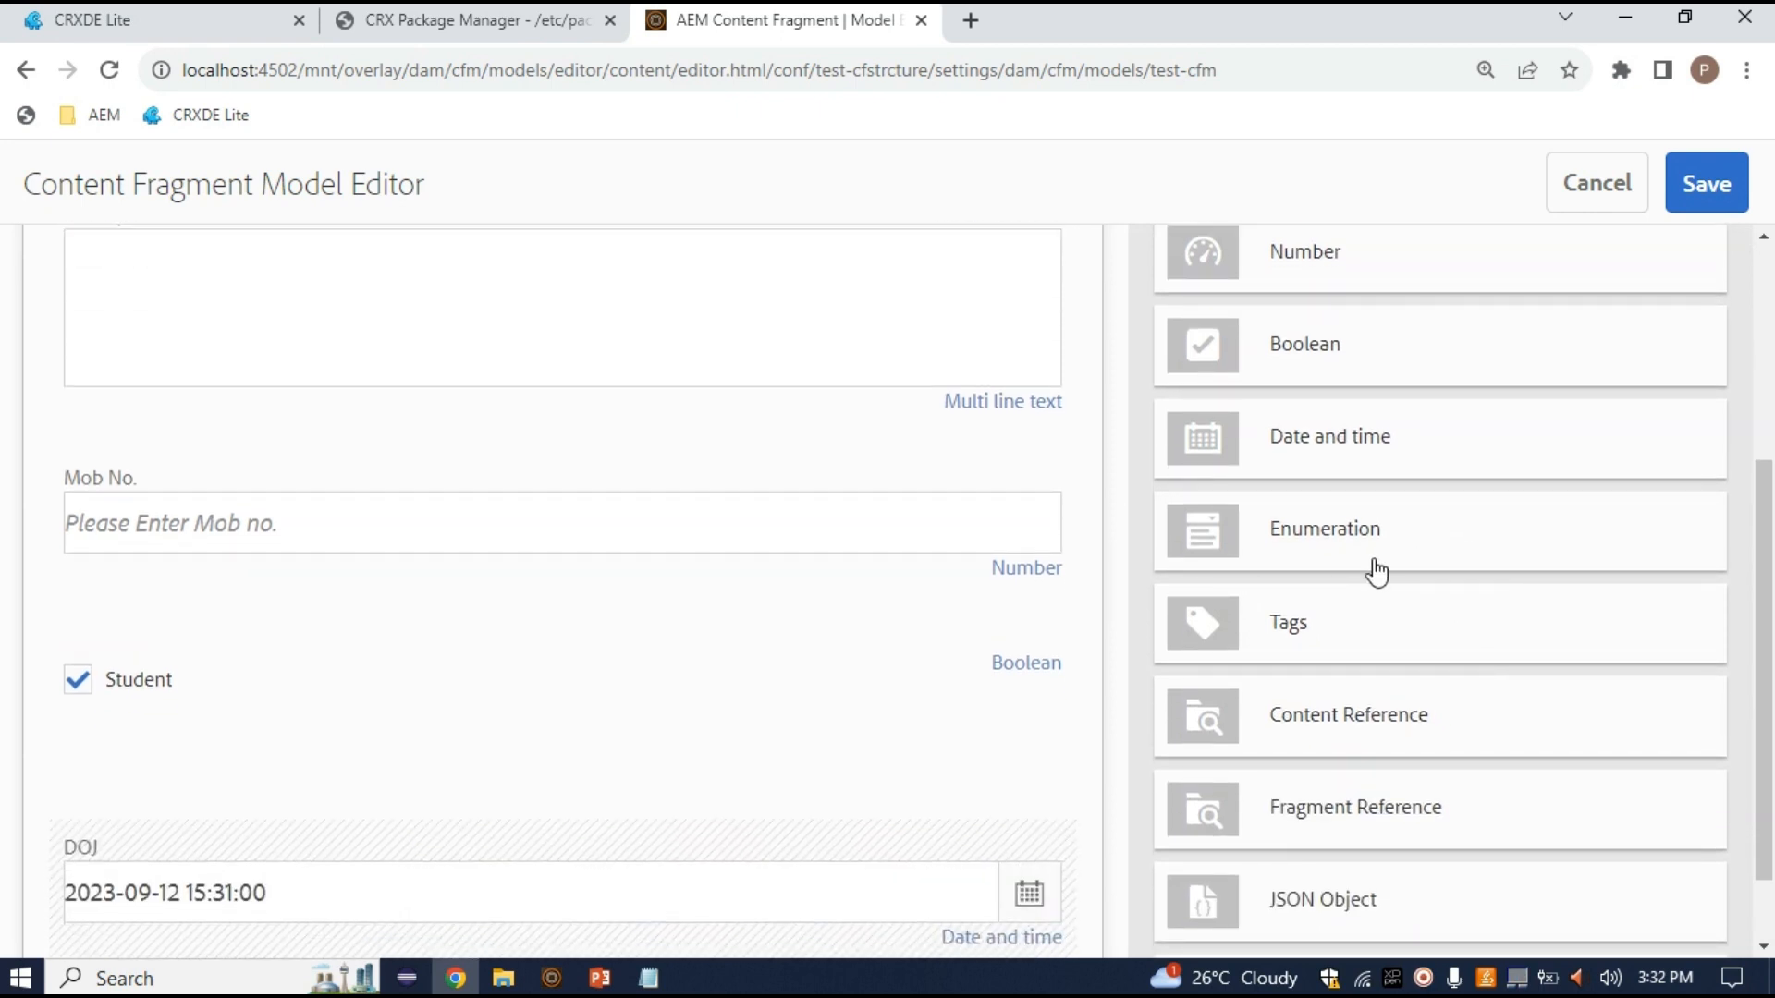
scroll(1377, 571, "down", 3)
scroll(1543, 629, "up", 2)
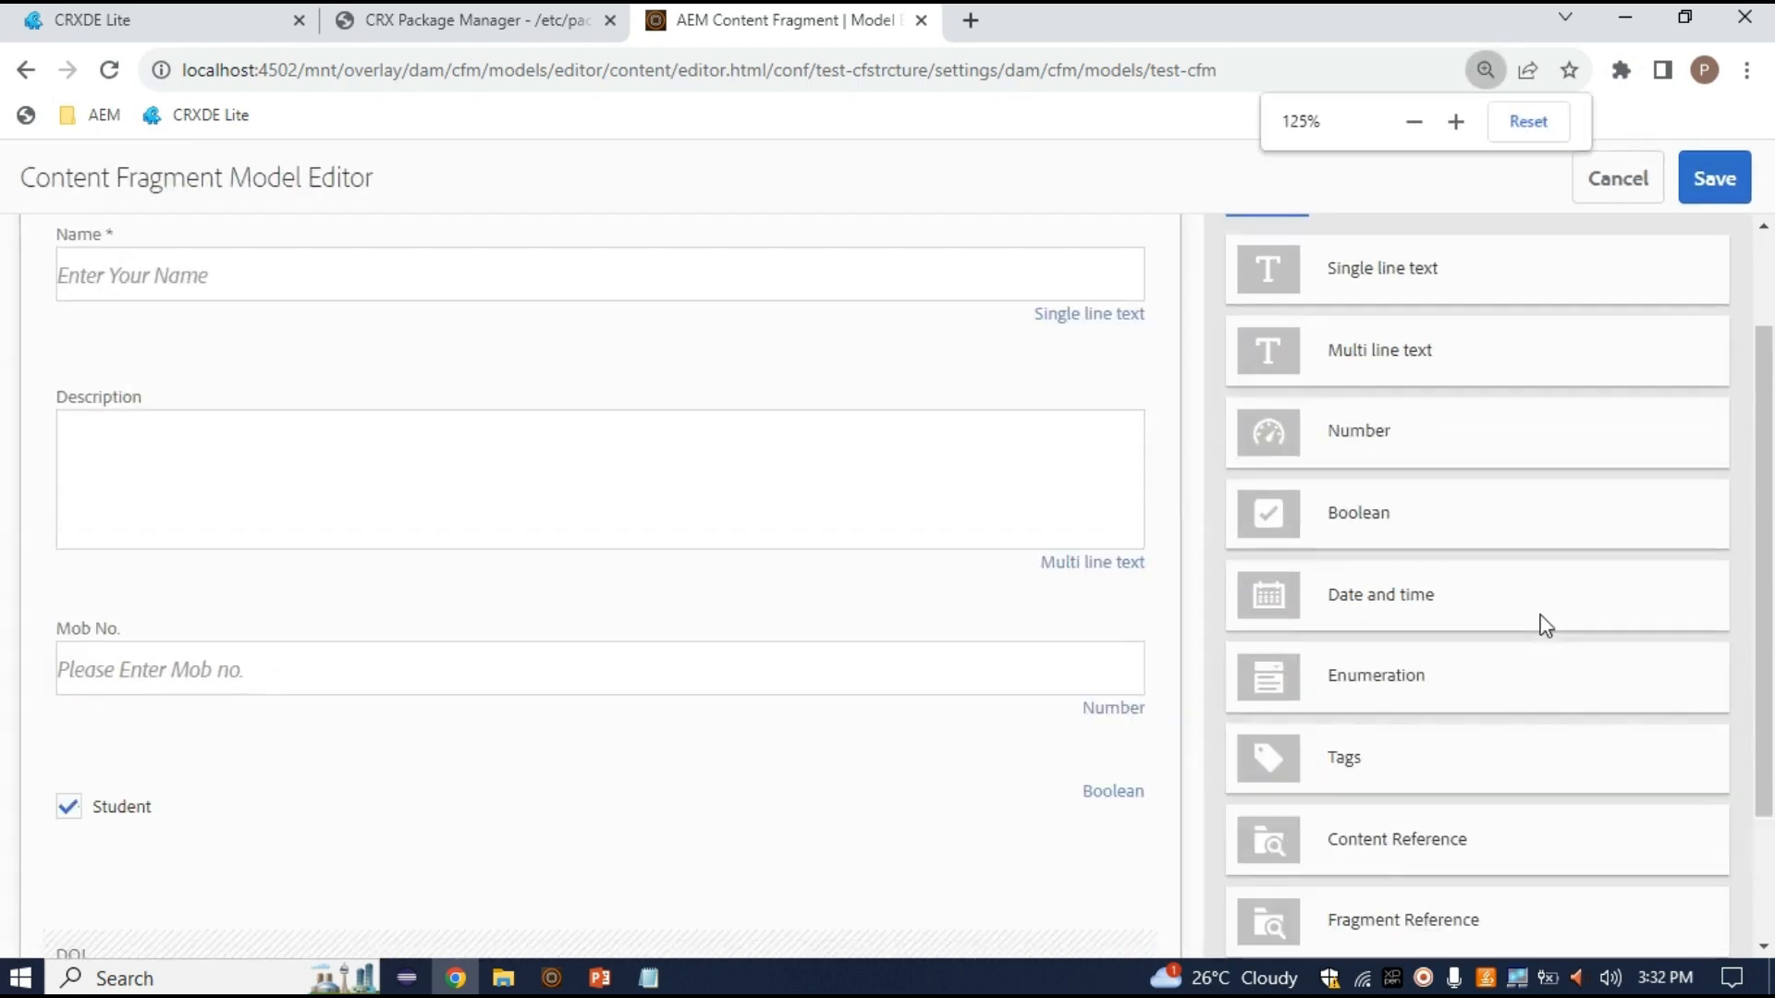
scroll(1543, 629, "up", 2)
scroll(1319, 682, "down", 3)
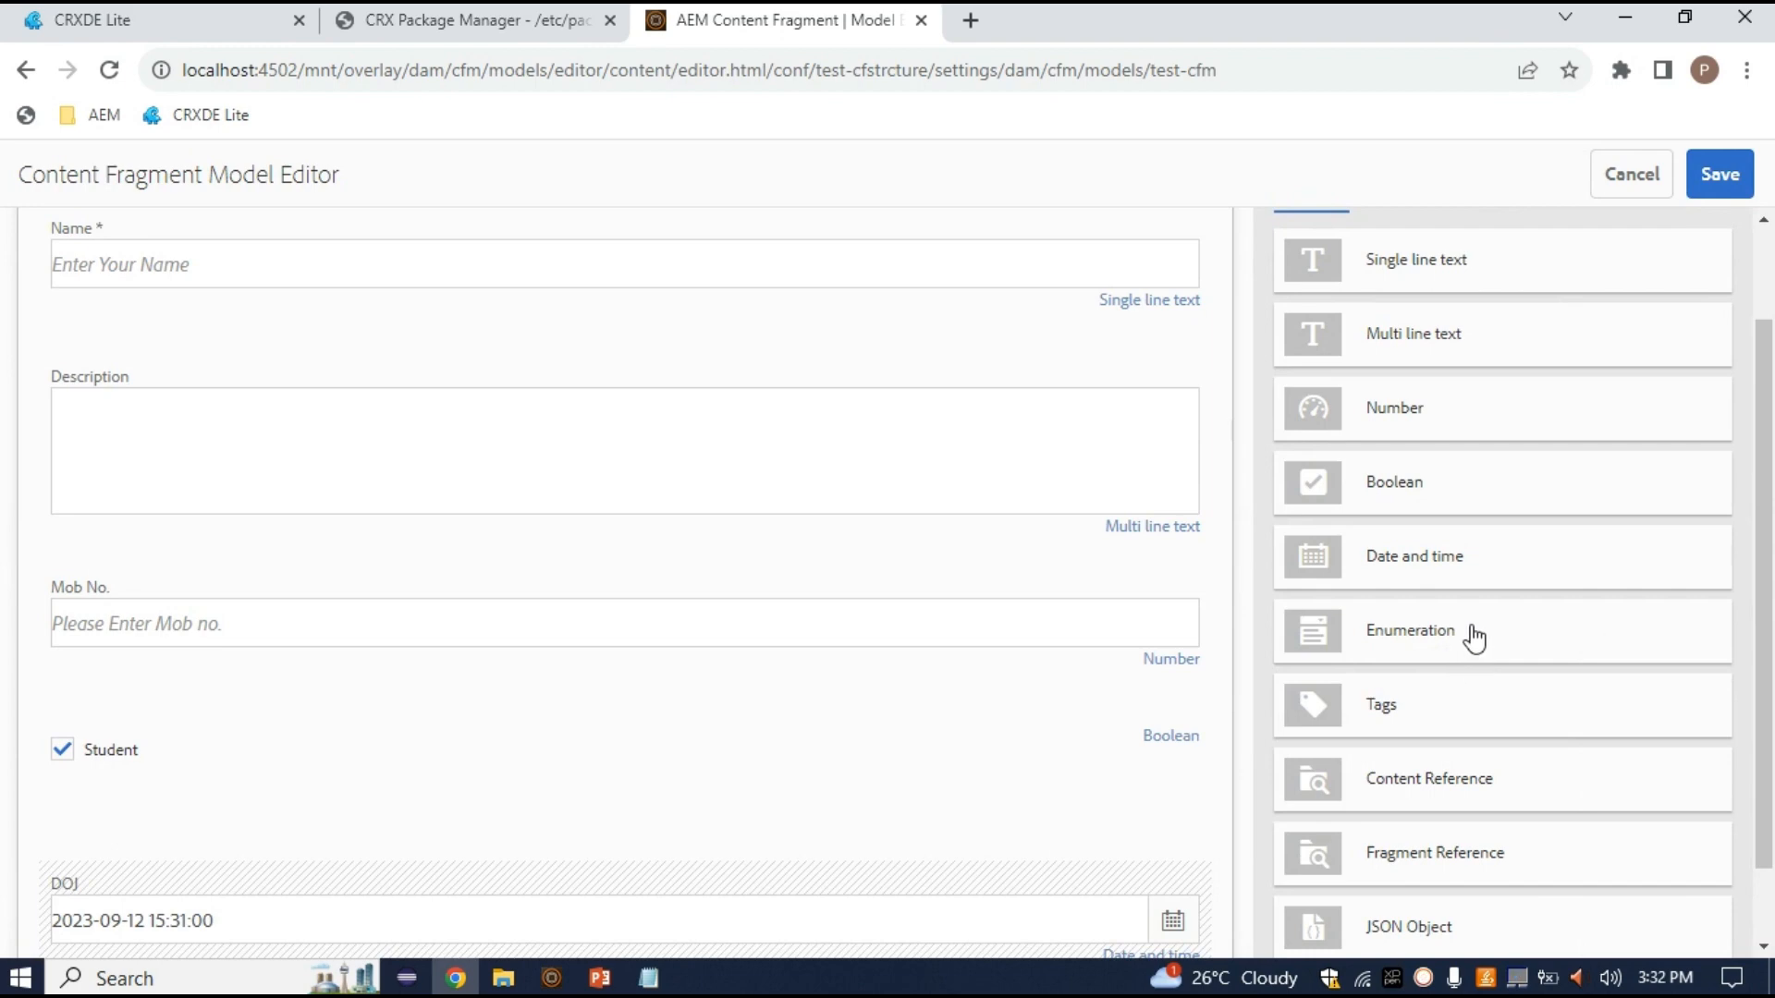
left_click_drag(1474, 638, 376, 879)
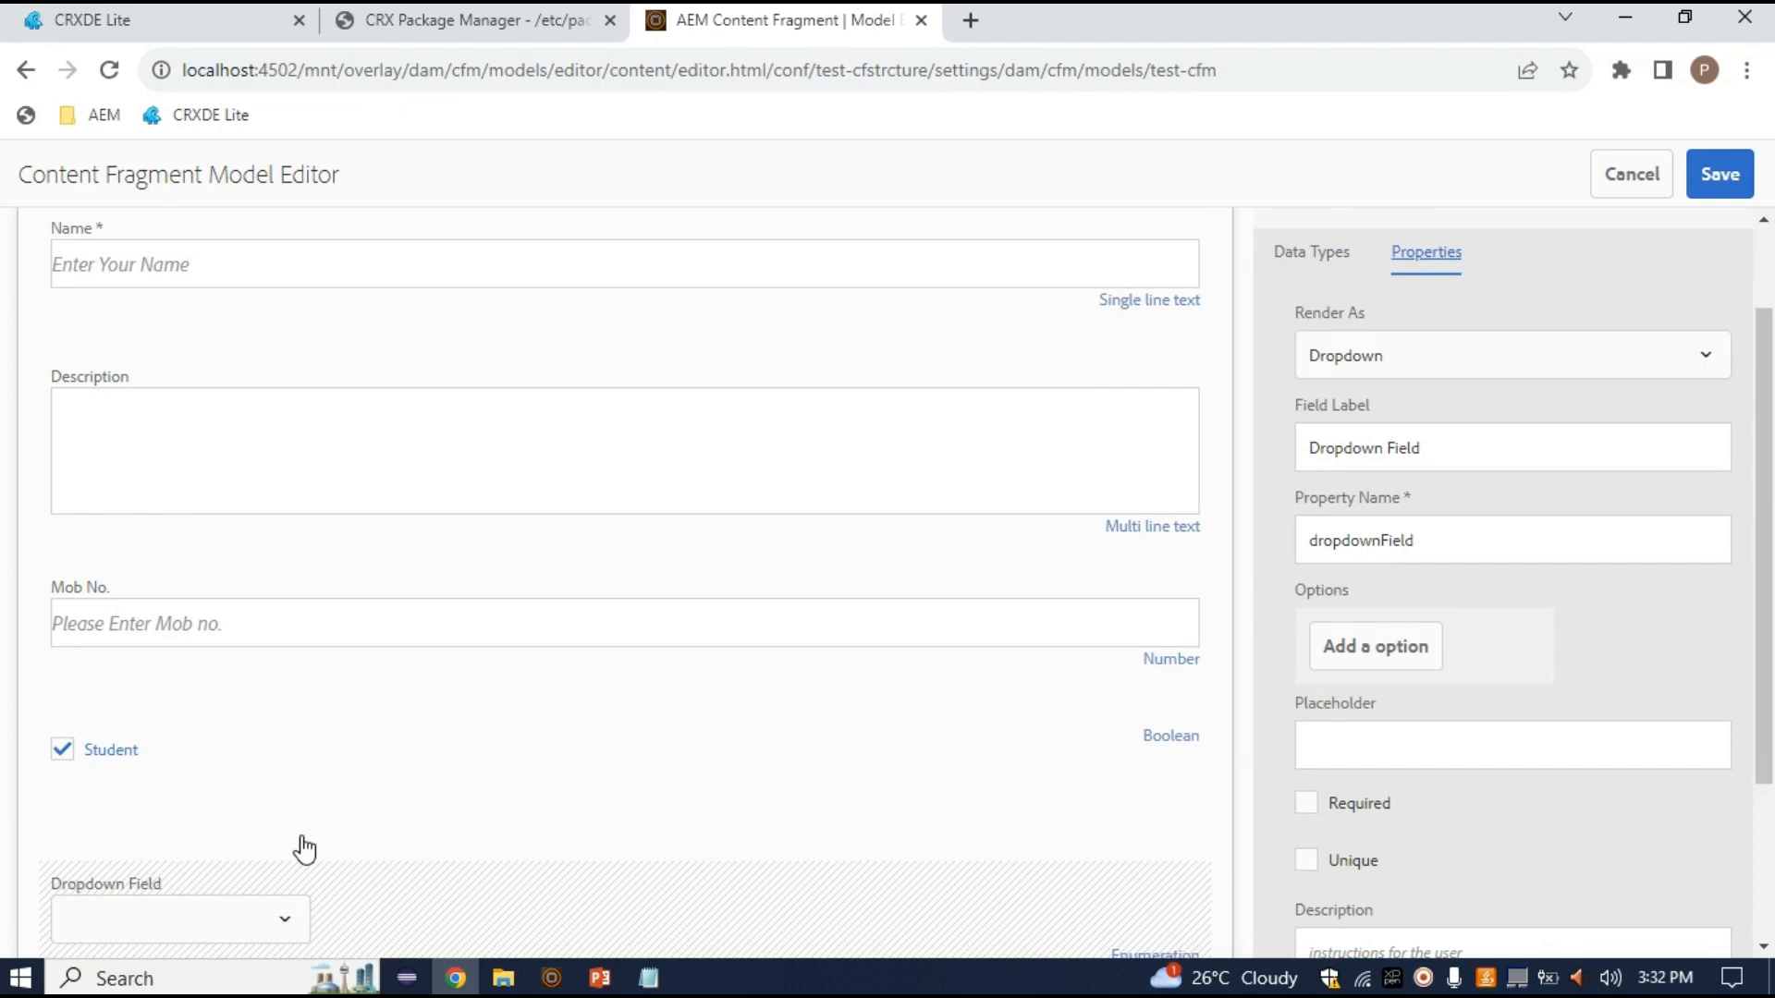
key("ctrl+plus")
left_click_drag(327, 610, 588, 816)
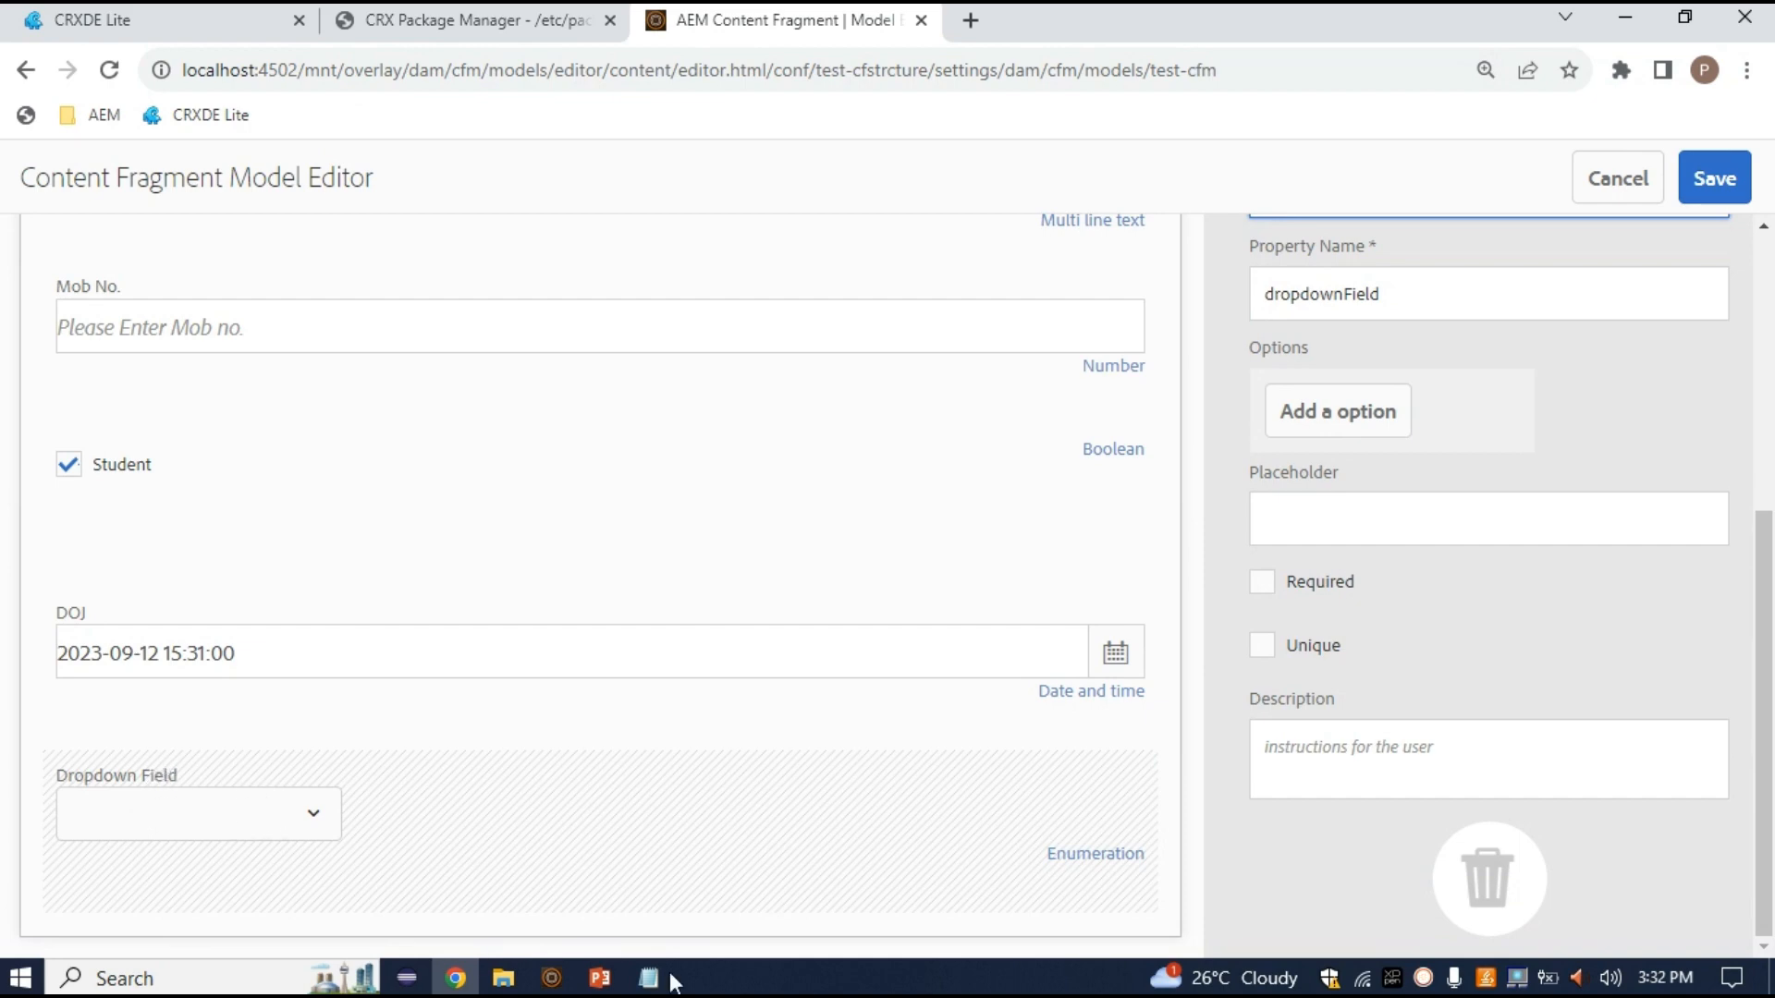
Select the Dropdown Field's label and show its Render As display options
scroll(1487, 784, "up", 5)
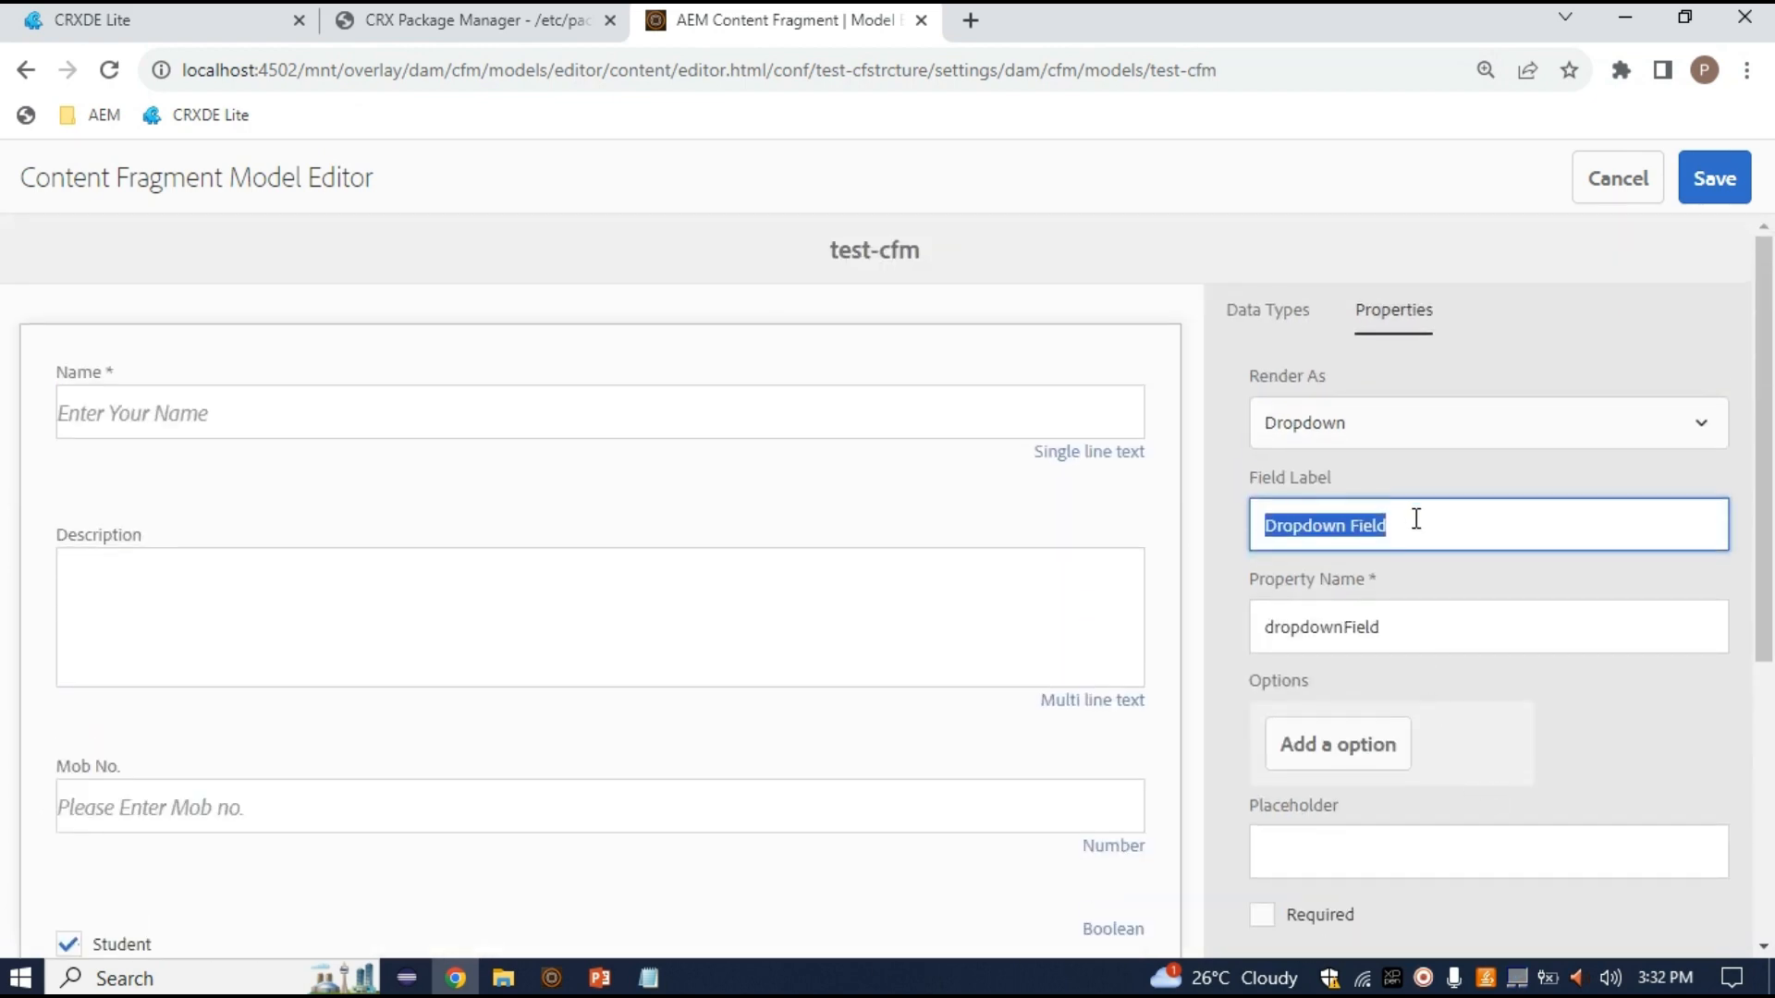
left_click(1416, 520)
left_click(1422, 430)
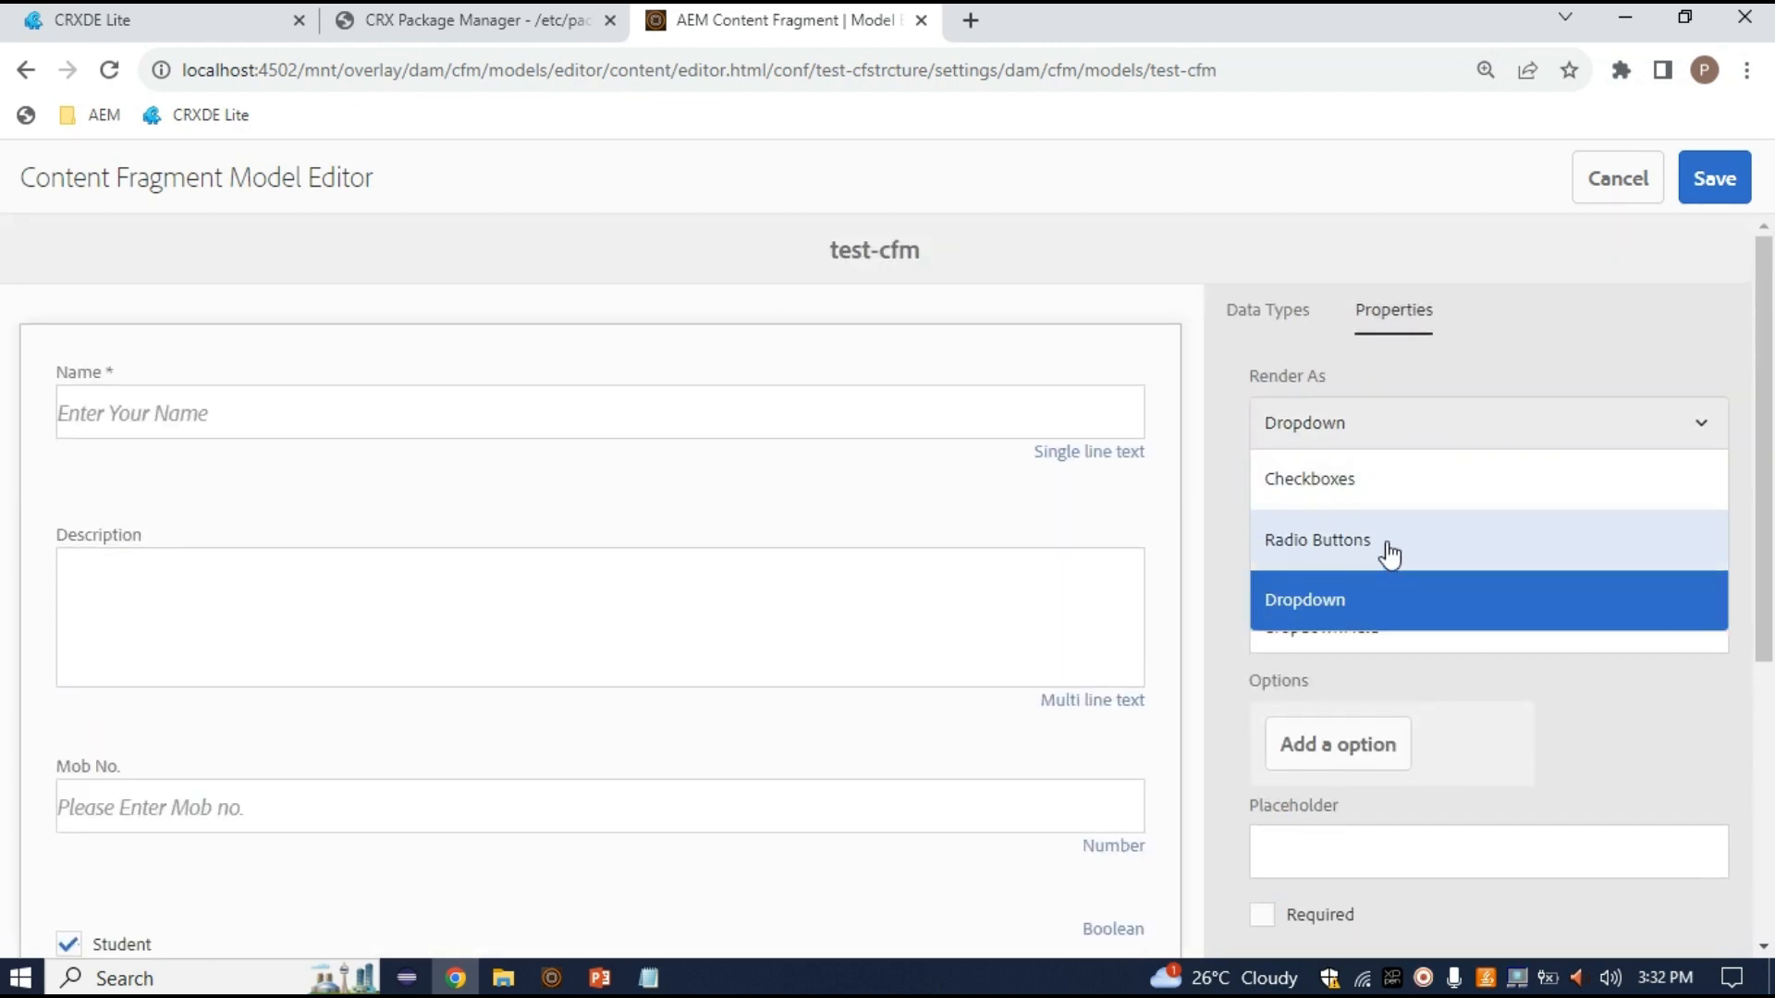
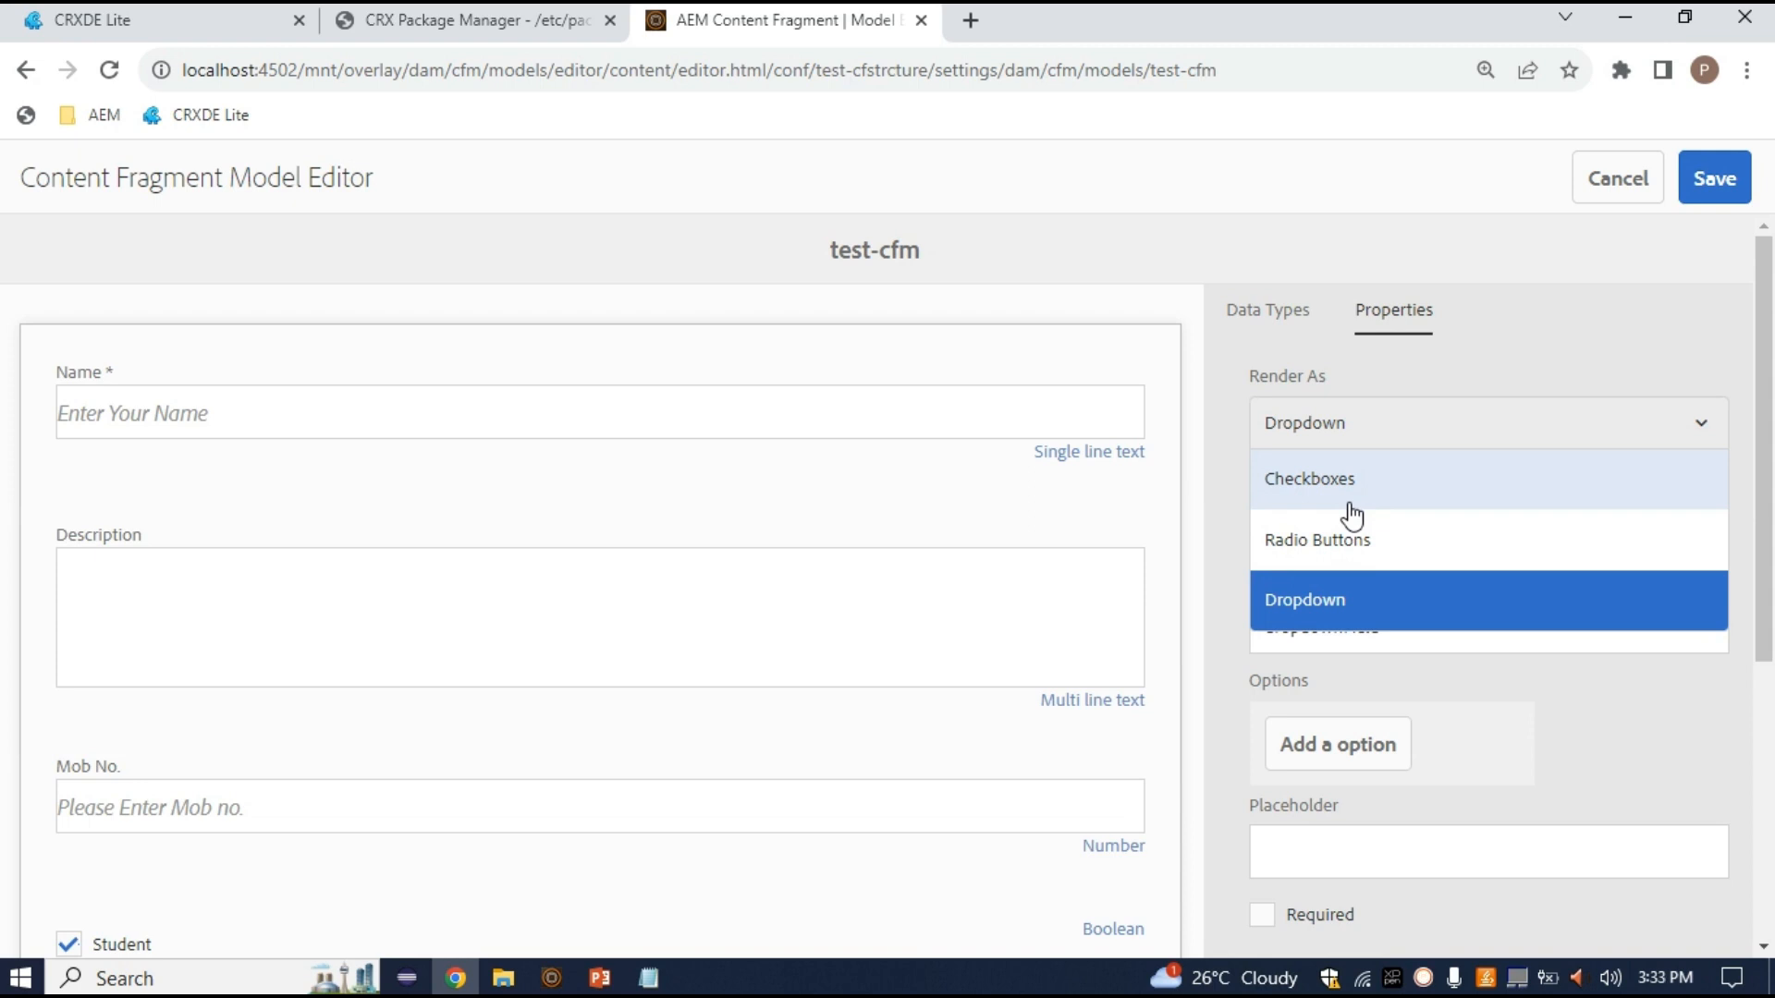
Render the new field as a dropdown labelled City, with property name city
left_click(1340, 605)
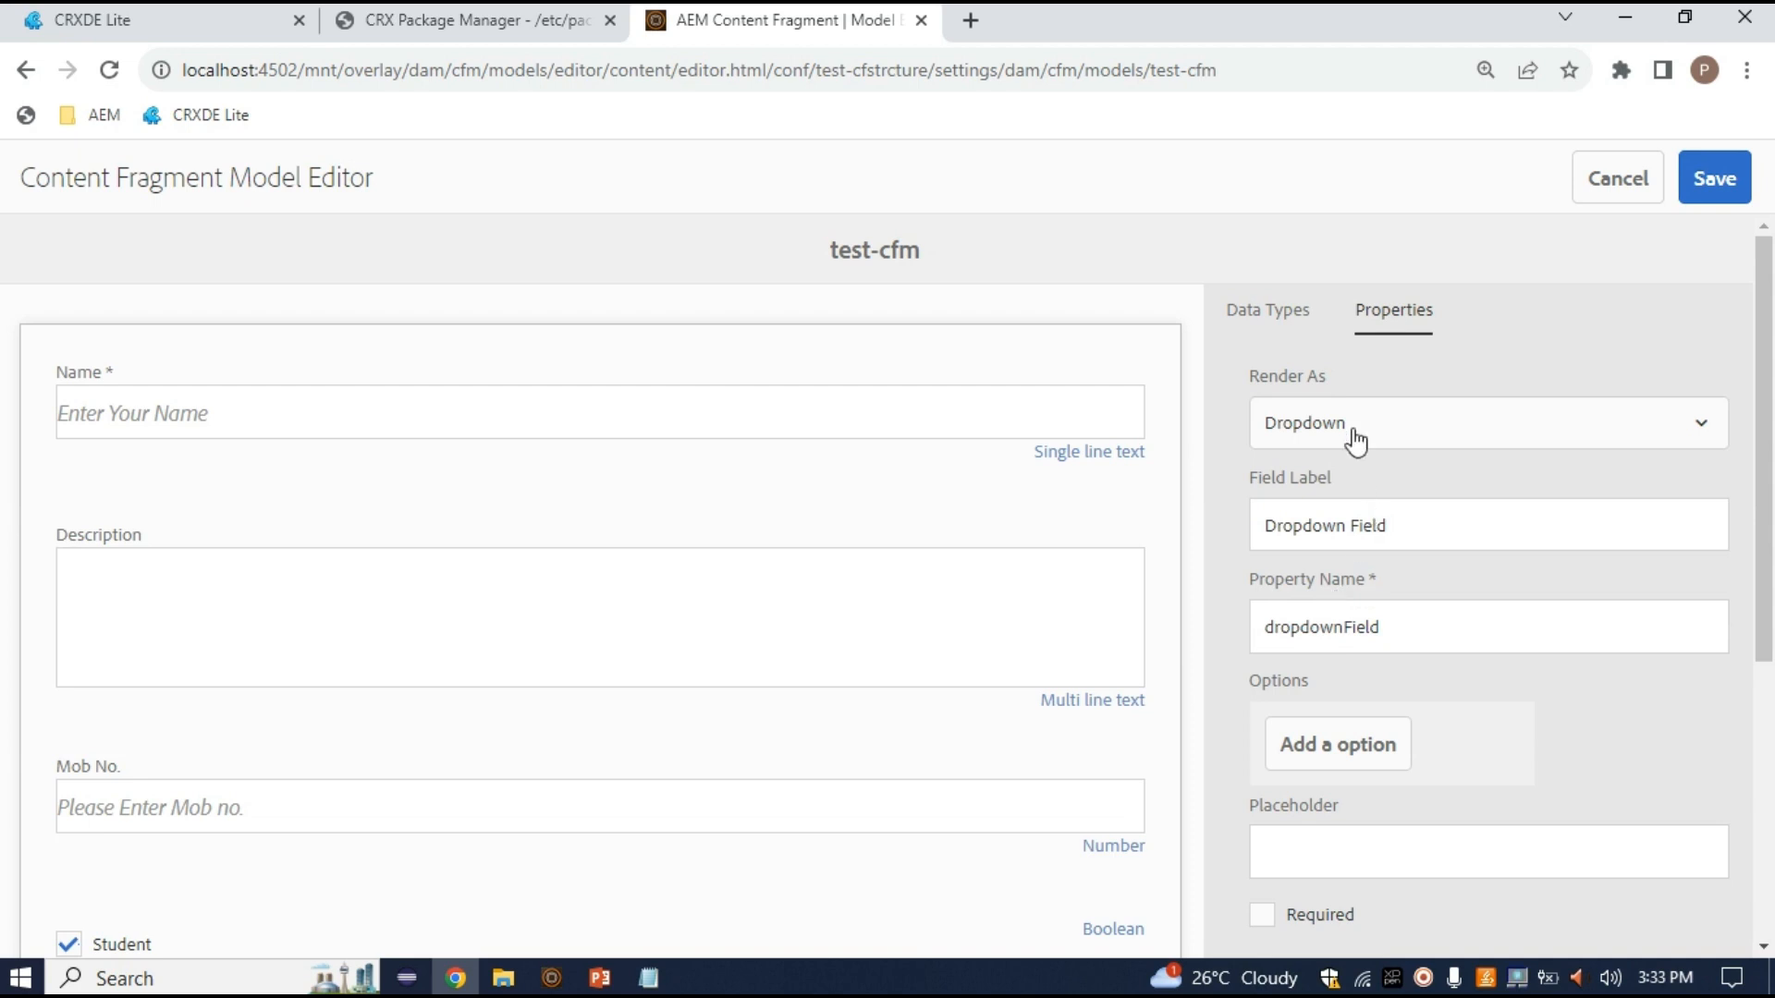
left_click(1376, 523)
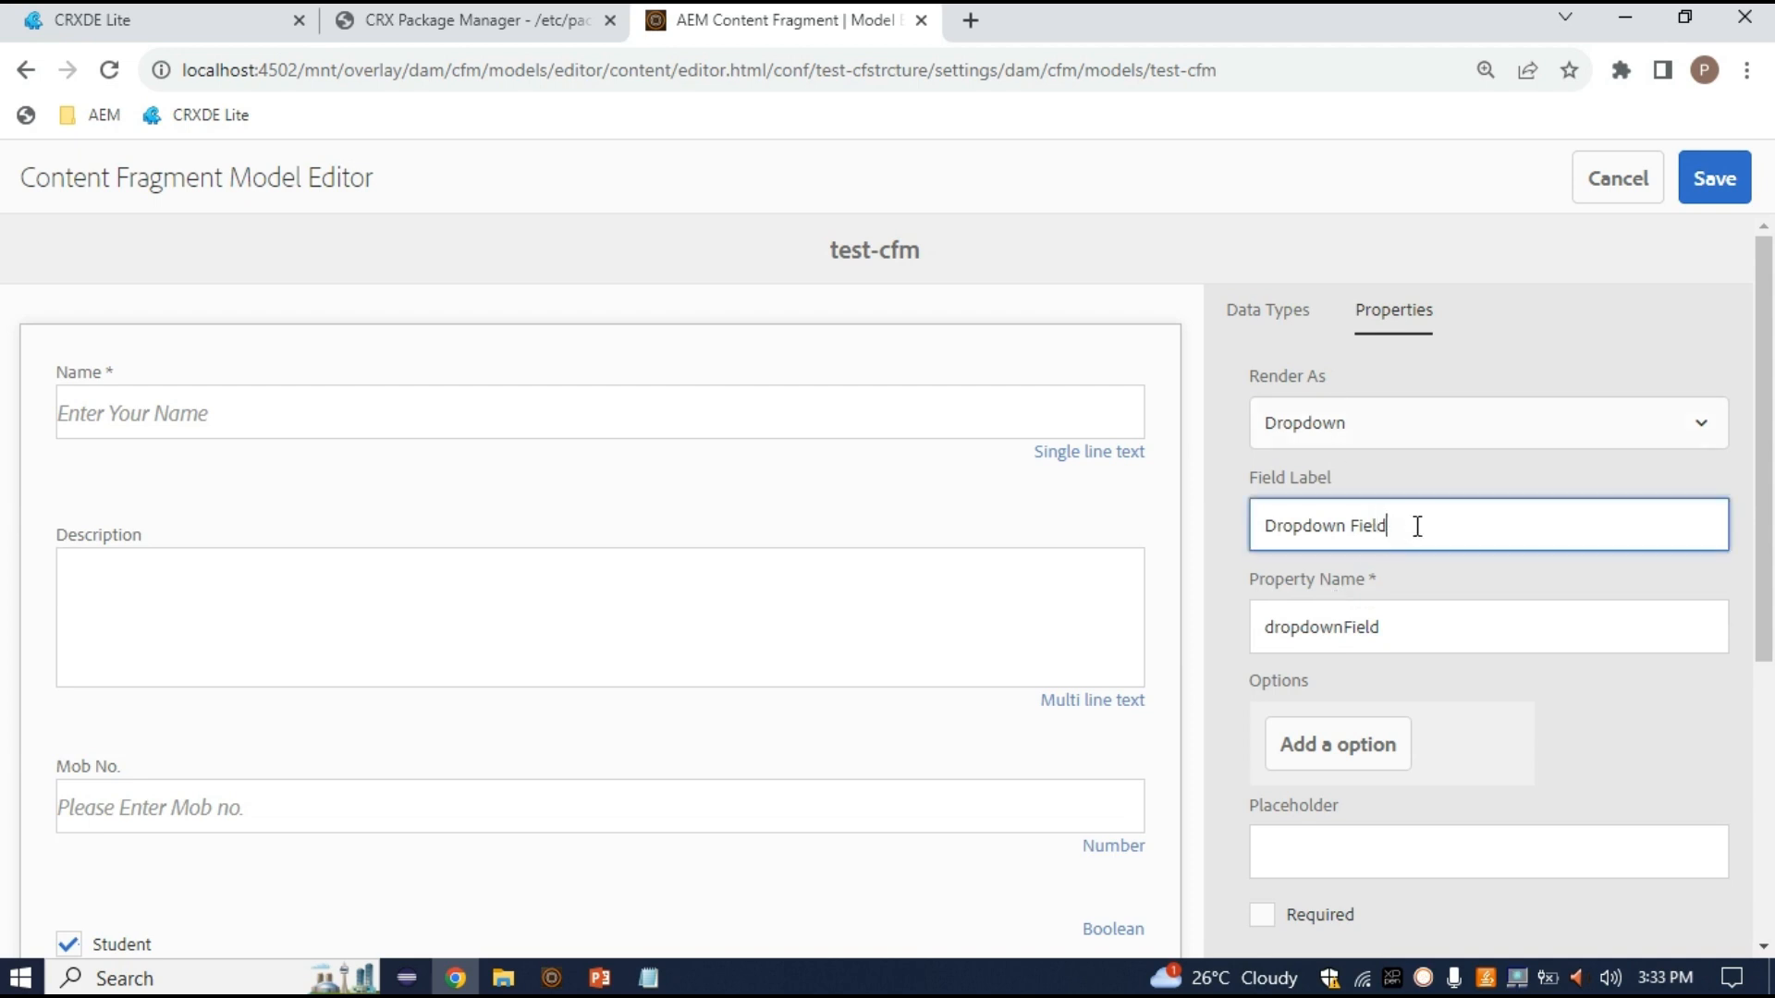
left_click_drag(1415, 523, 1089, 541)
key("BackSpace")
type("City")
left_click(1414, 644)
scroll(1403, 646, "down", 1)
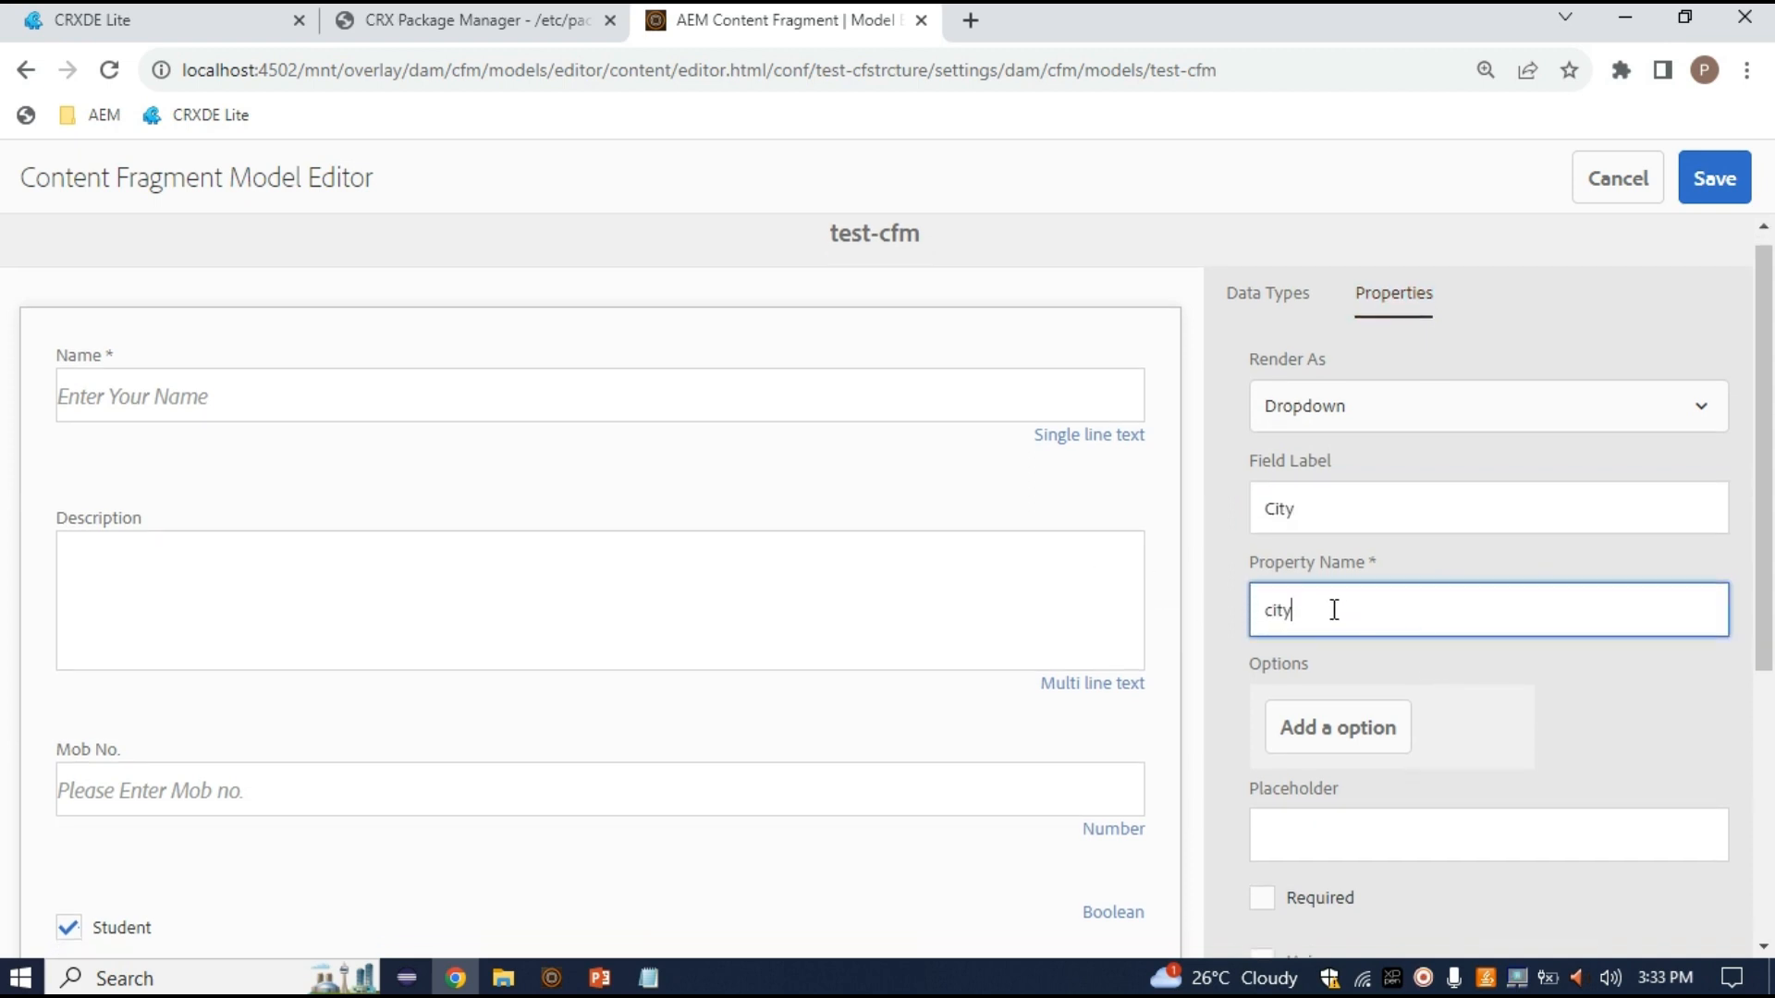
left_click_drag(1336, 616, 1252, 616)
left_click(1321, 618)
Add an empty first option entry to the City dropdown
scroll(1321, 618, "down", 1)
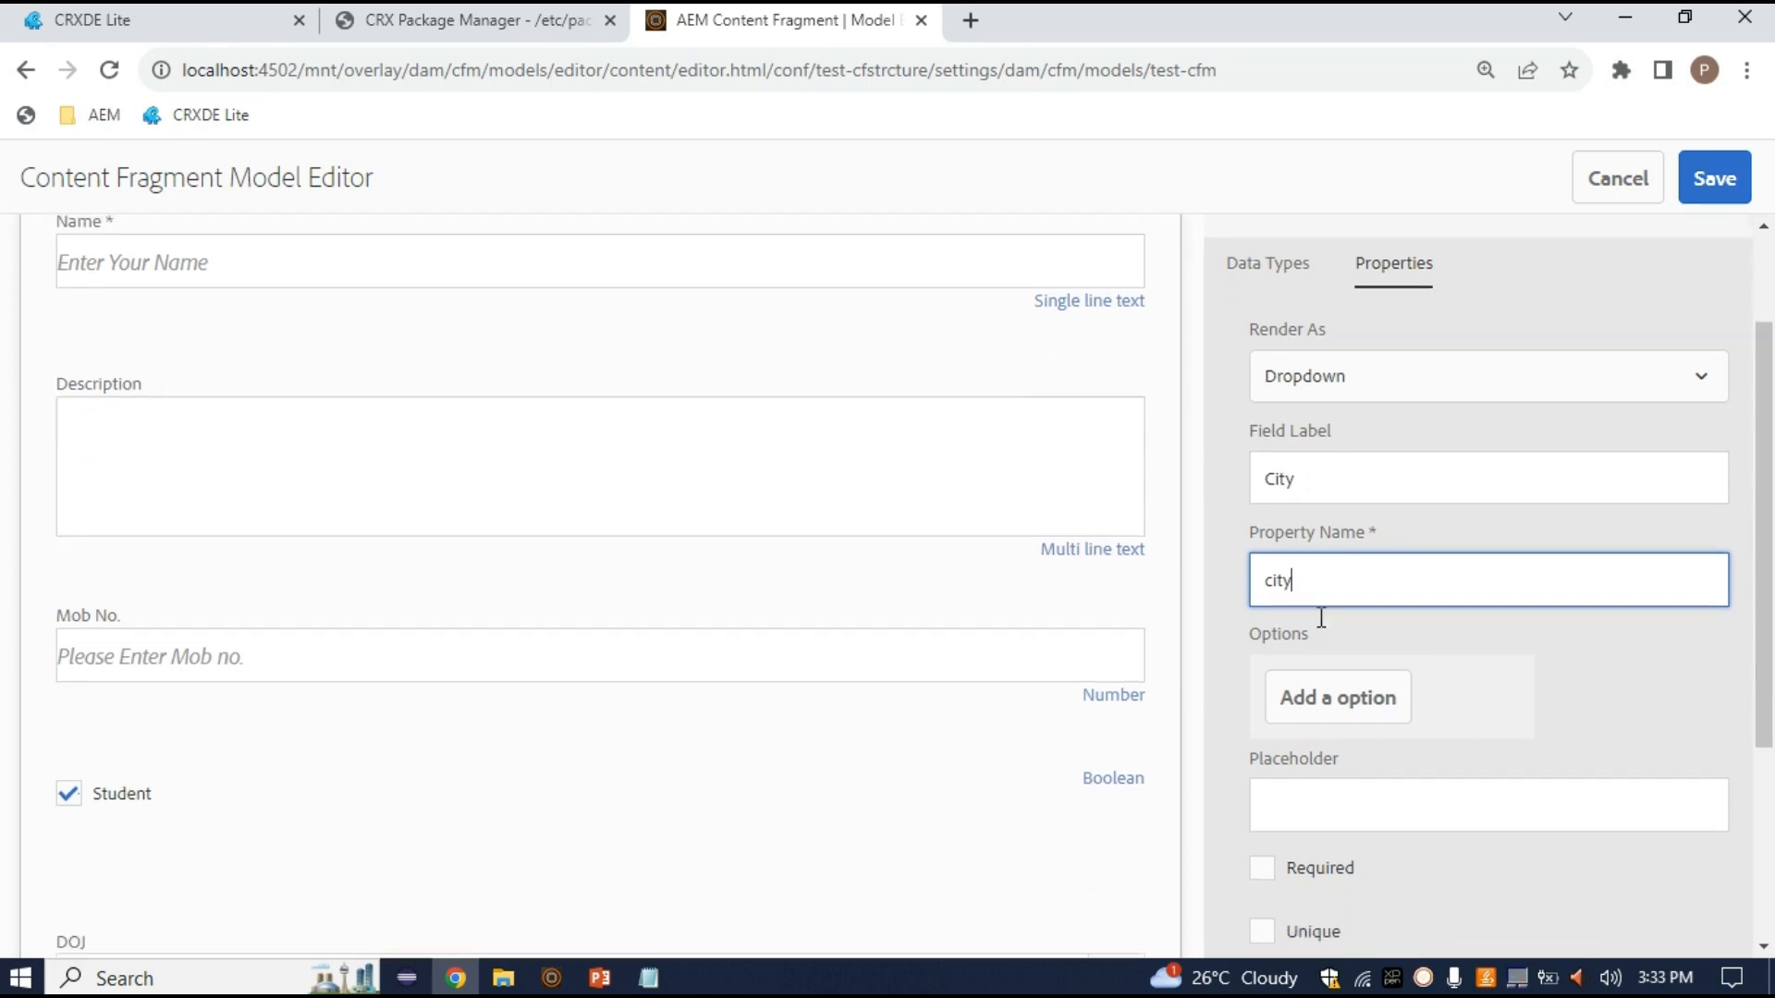
scroll(1350, 684, "down", 1)
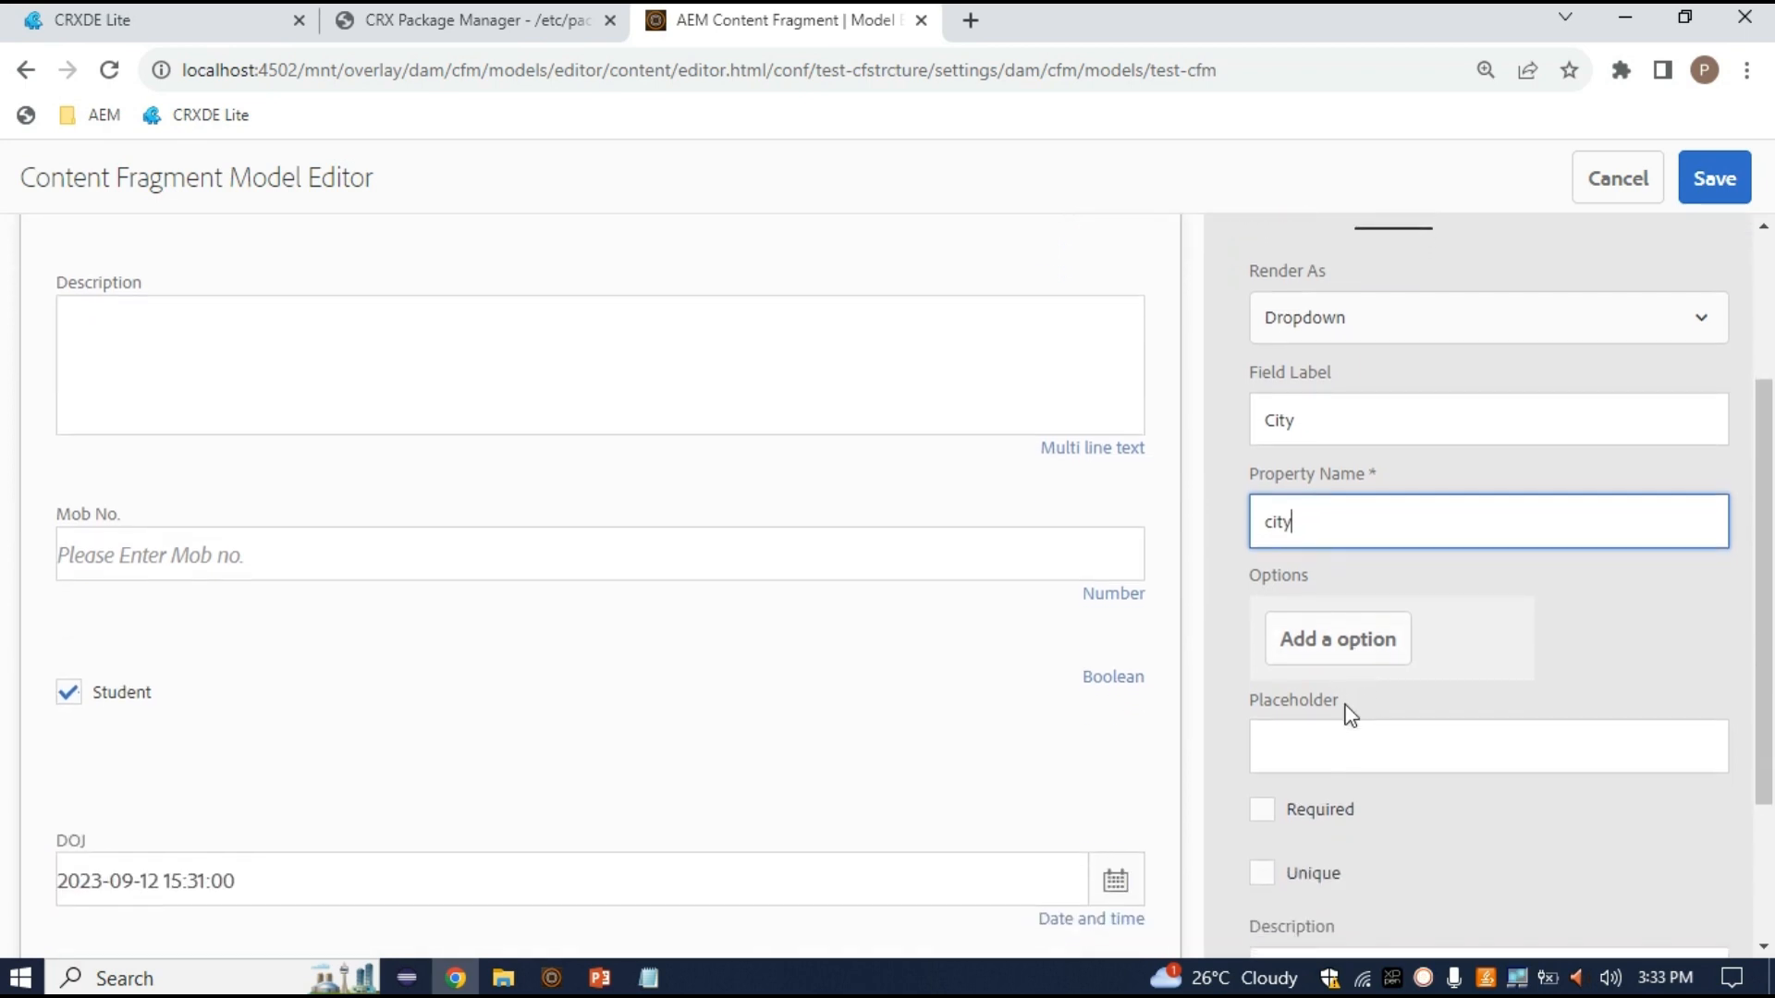
left_click(1343, 592)
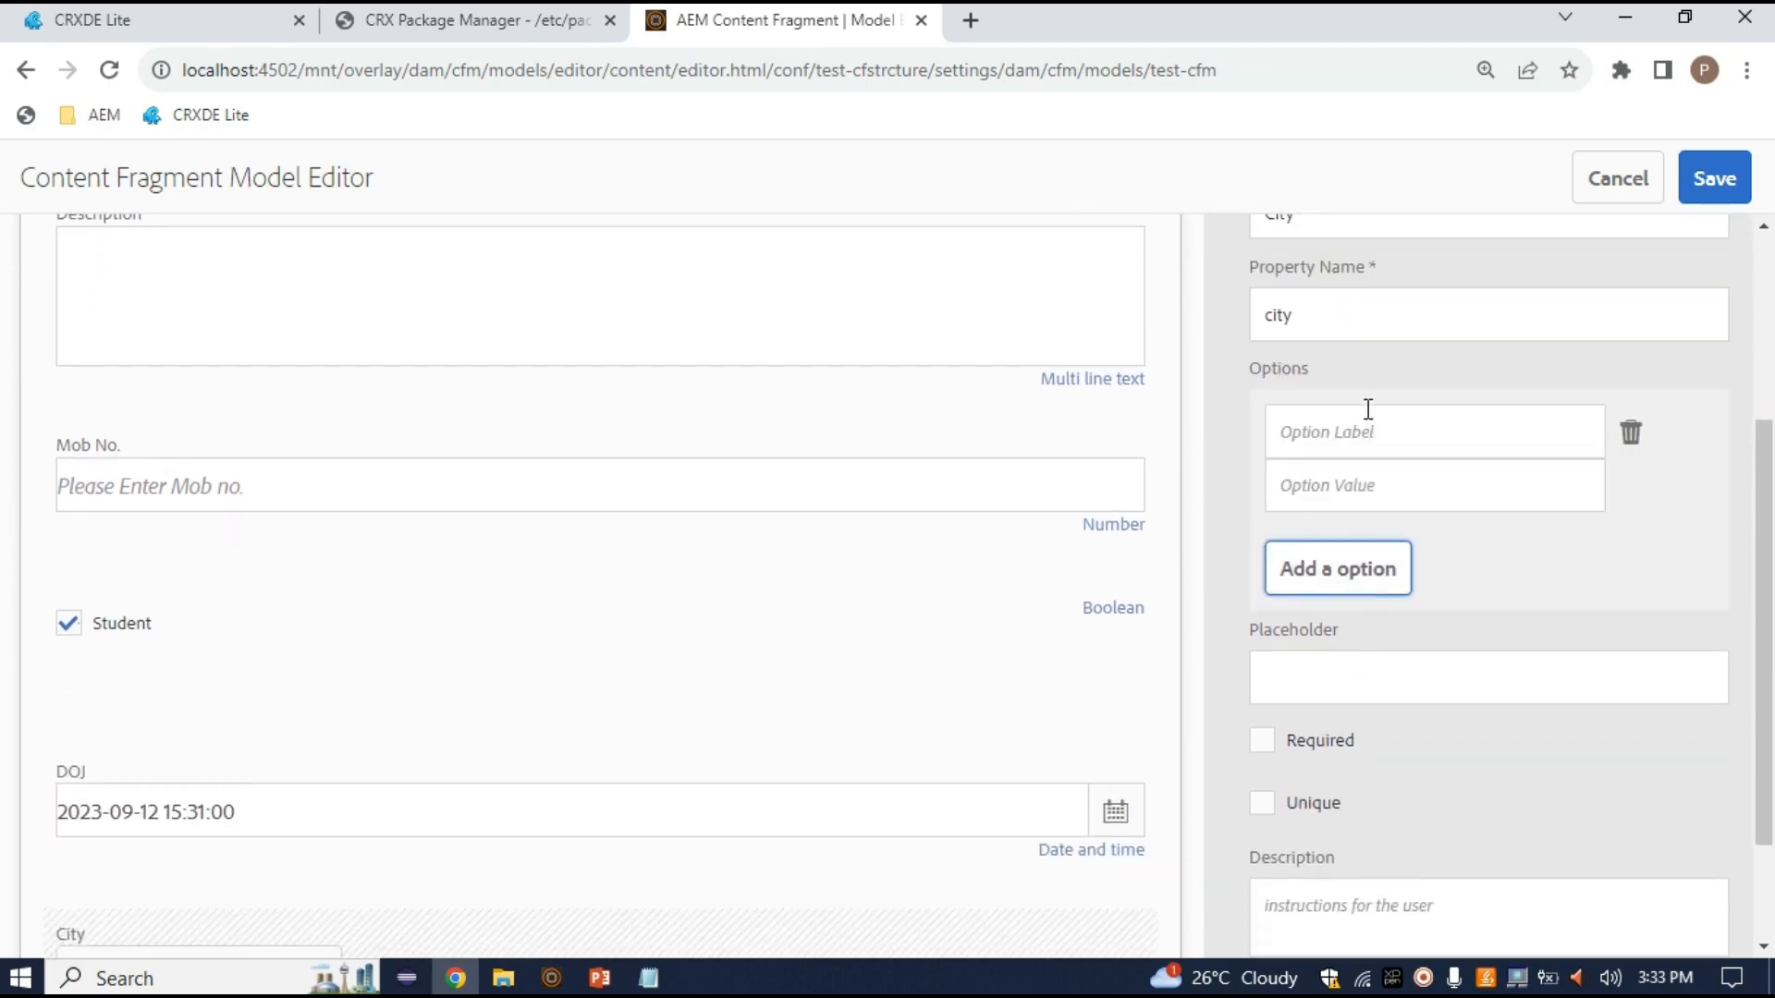
left_click(1371, 435)
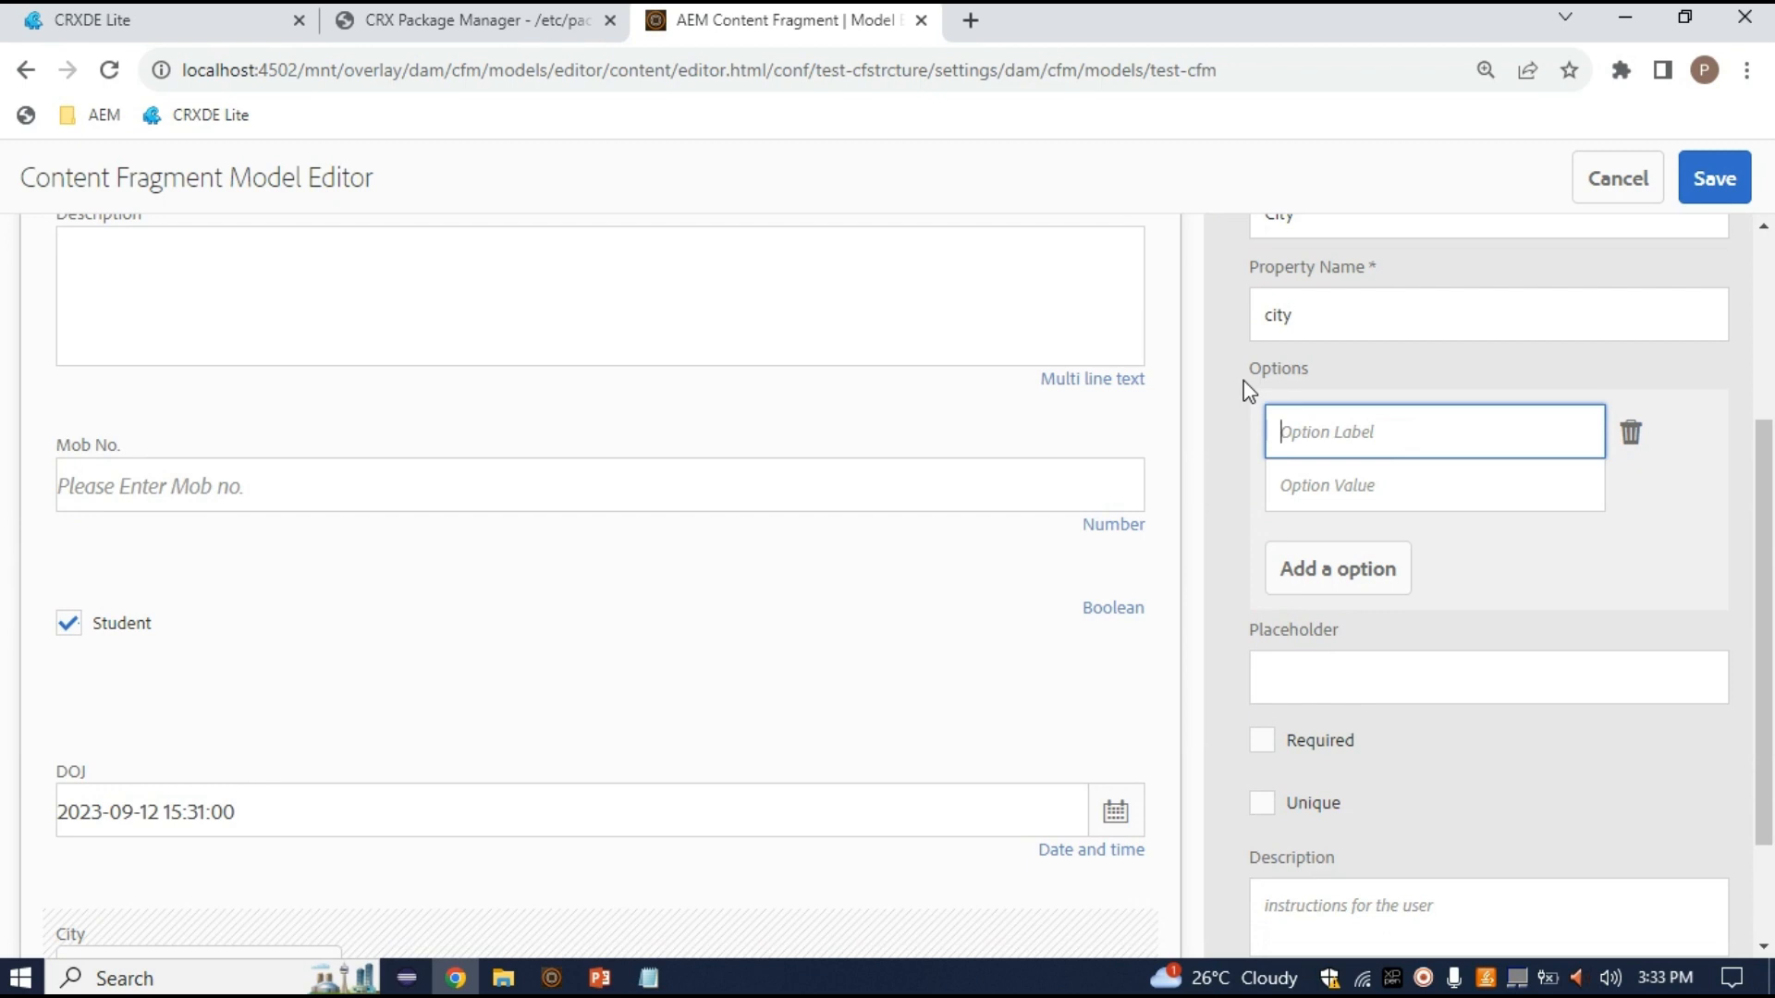
left_click(968, 20)
type("looca")
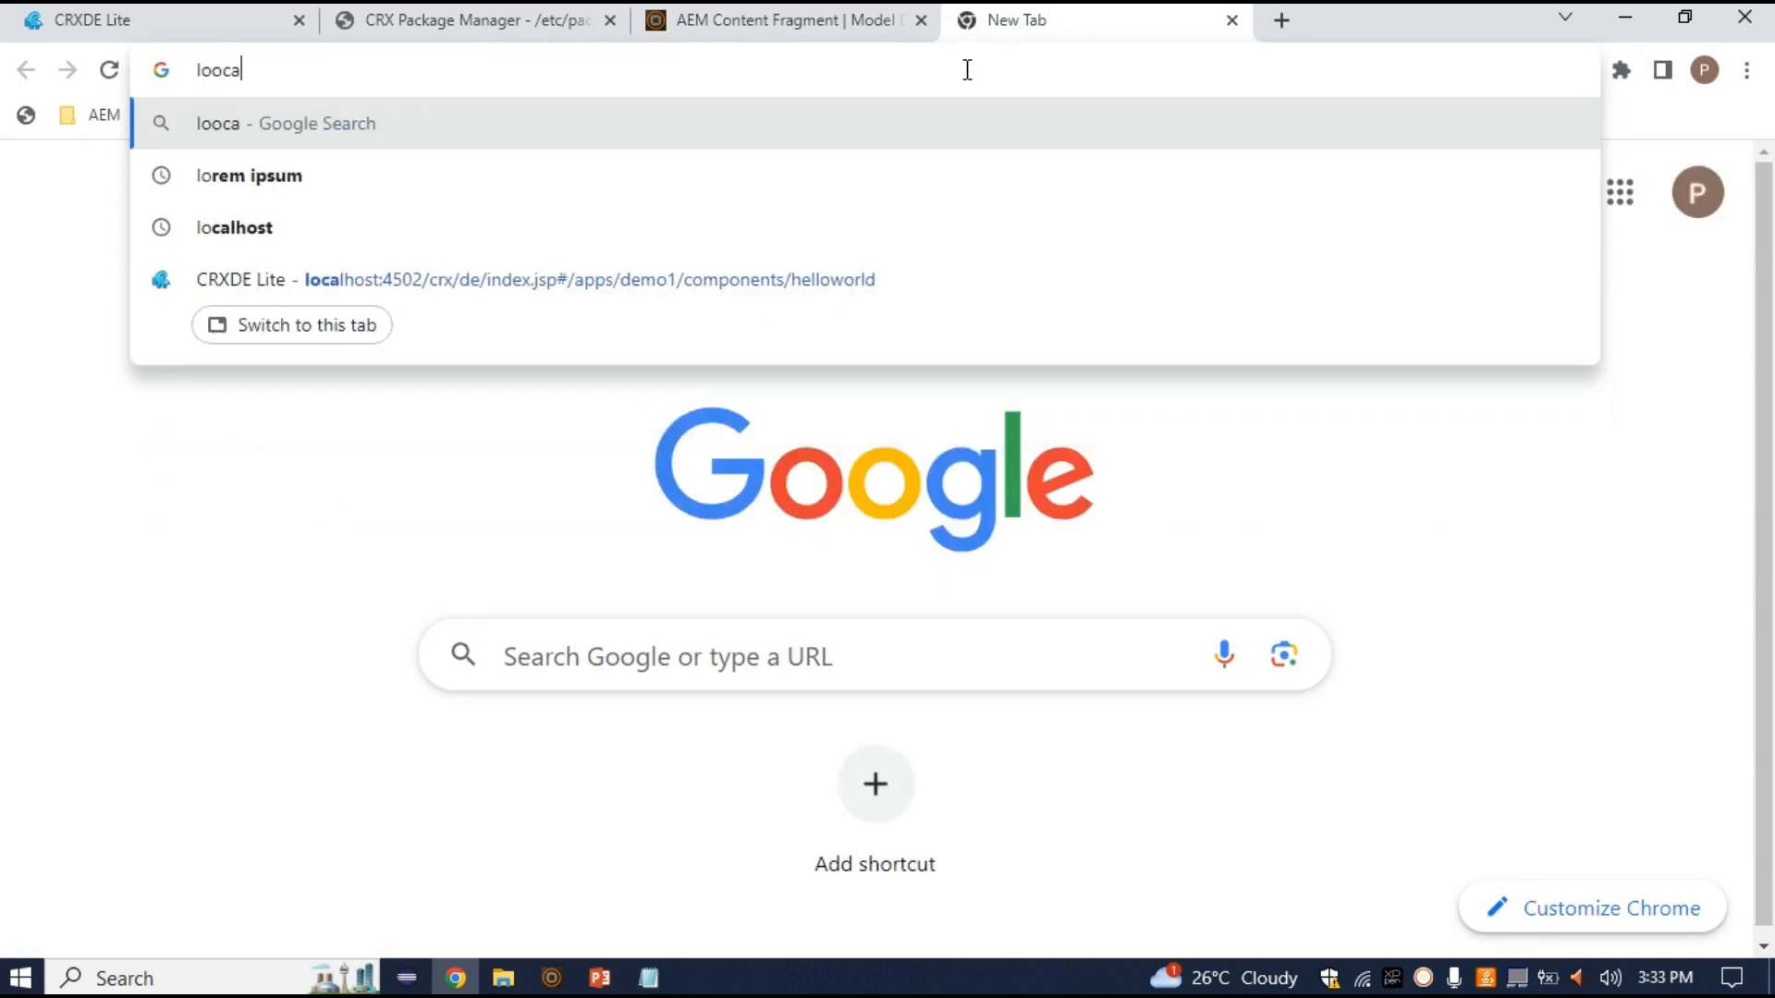
key("BackSpace")
key("BackSpace")
key("BackSpace")
type("ca")
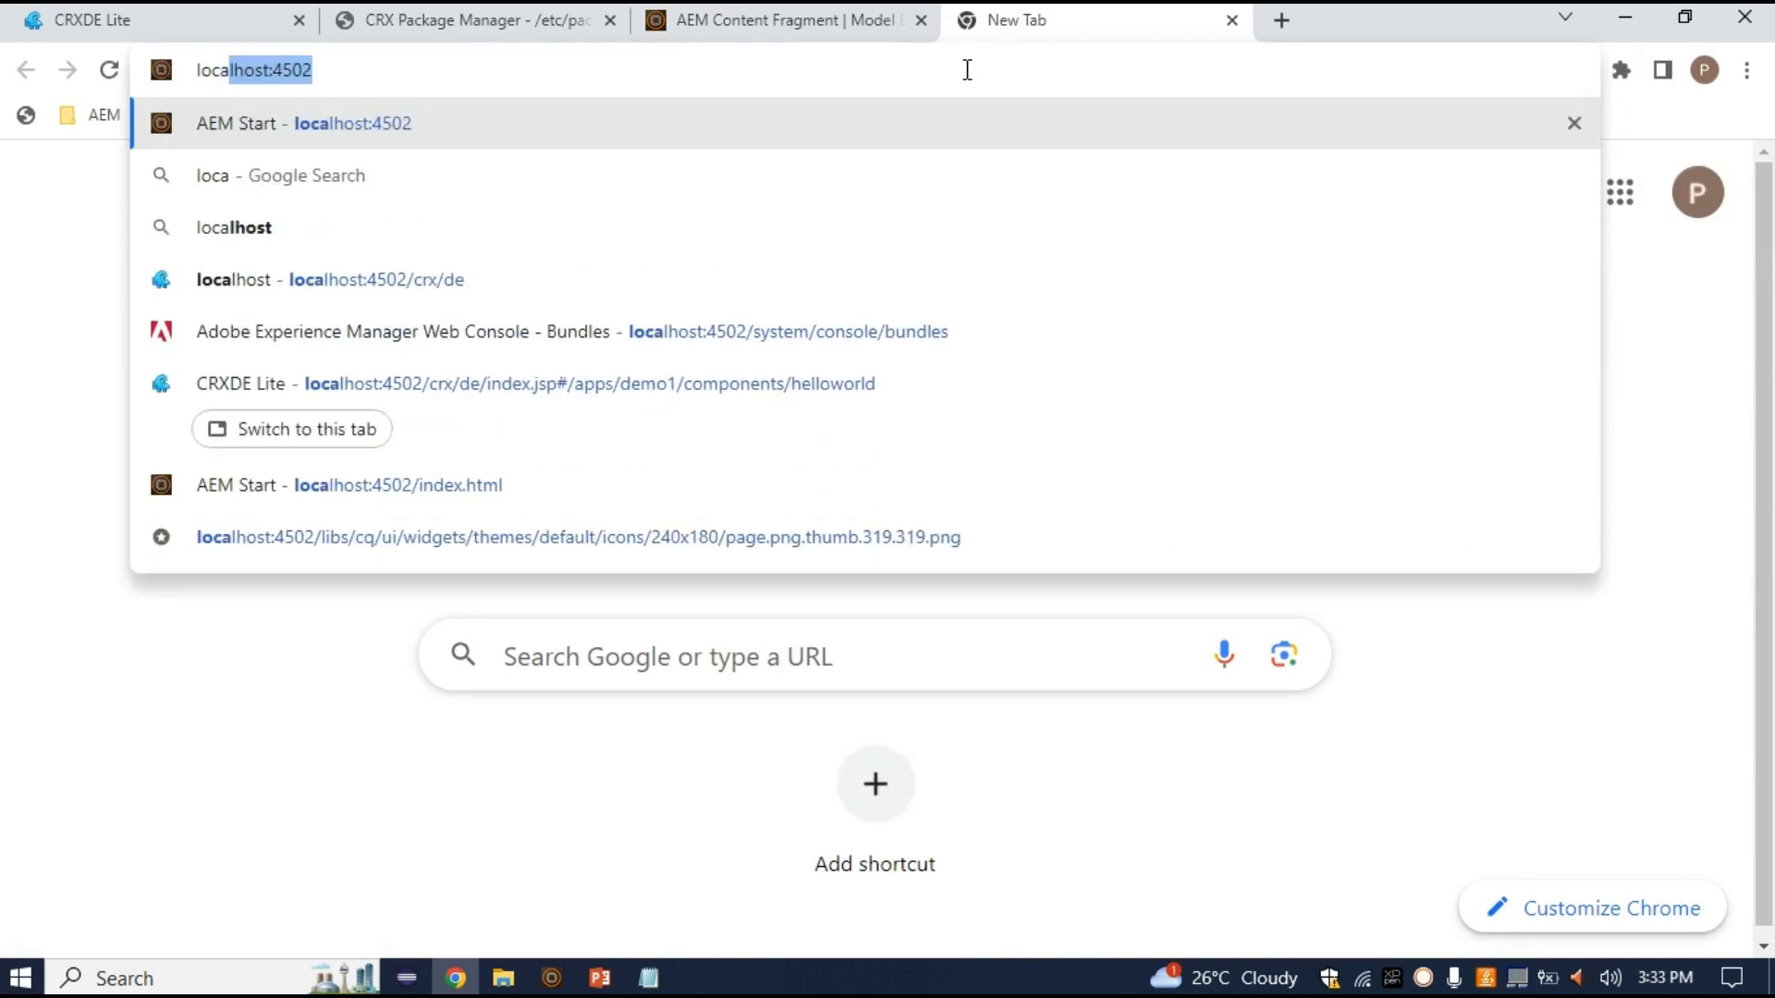
key("Return")
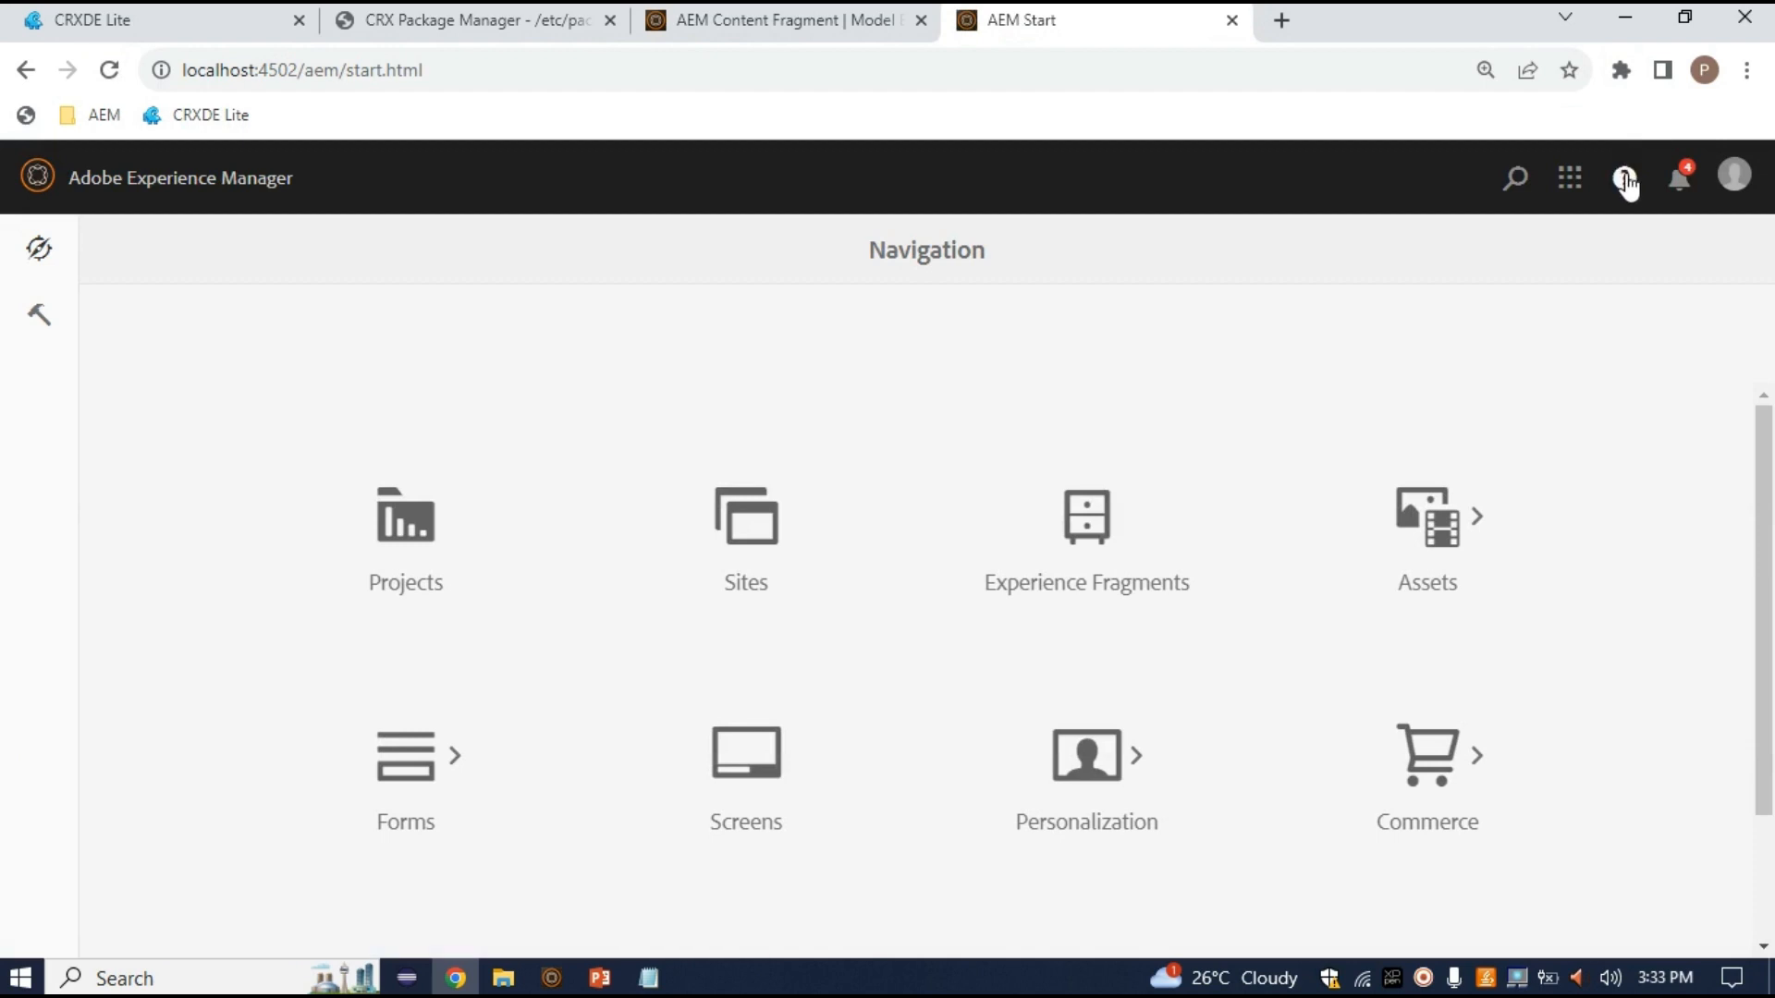
left_click(1624, 176)
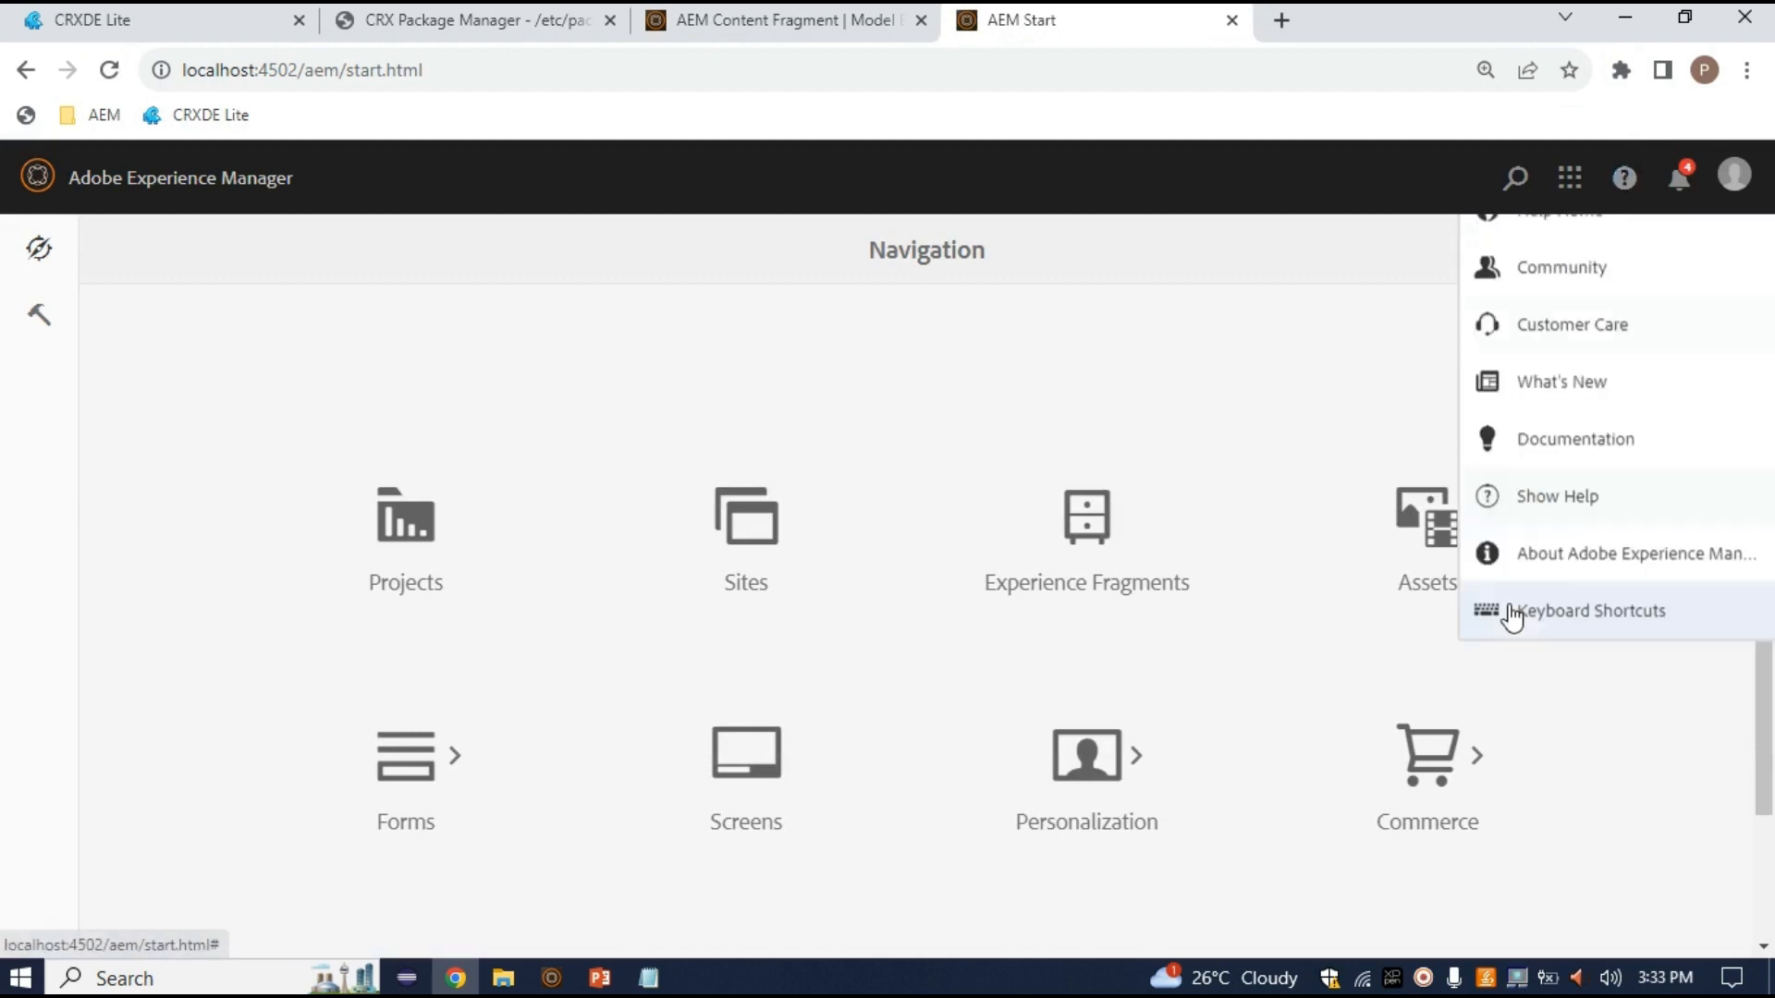
left_click(1496, 628)
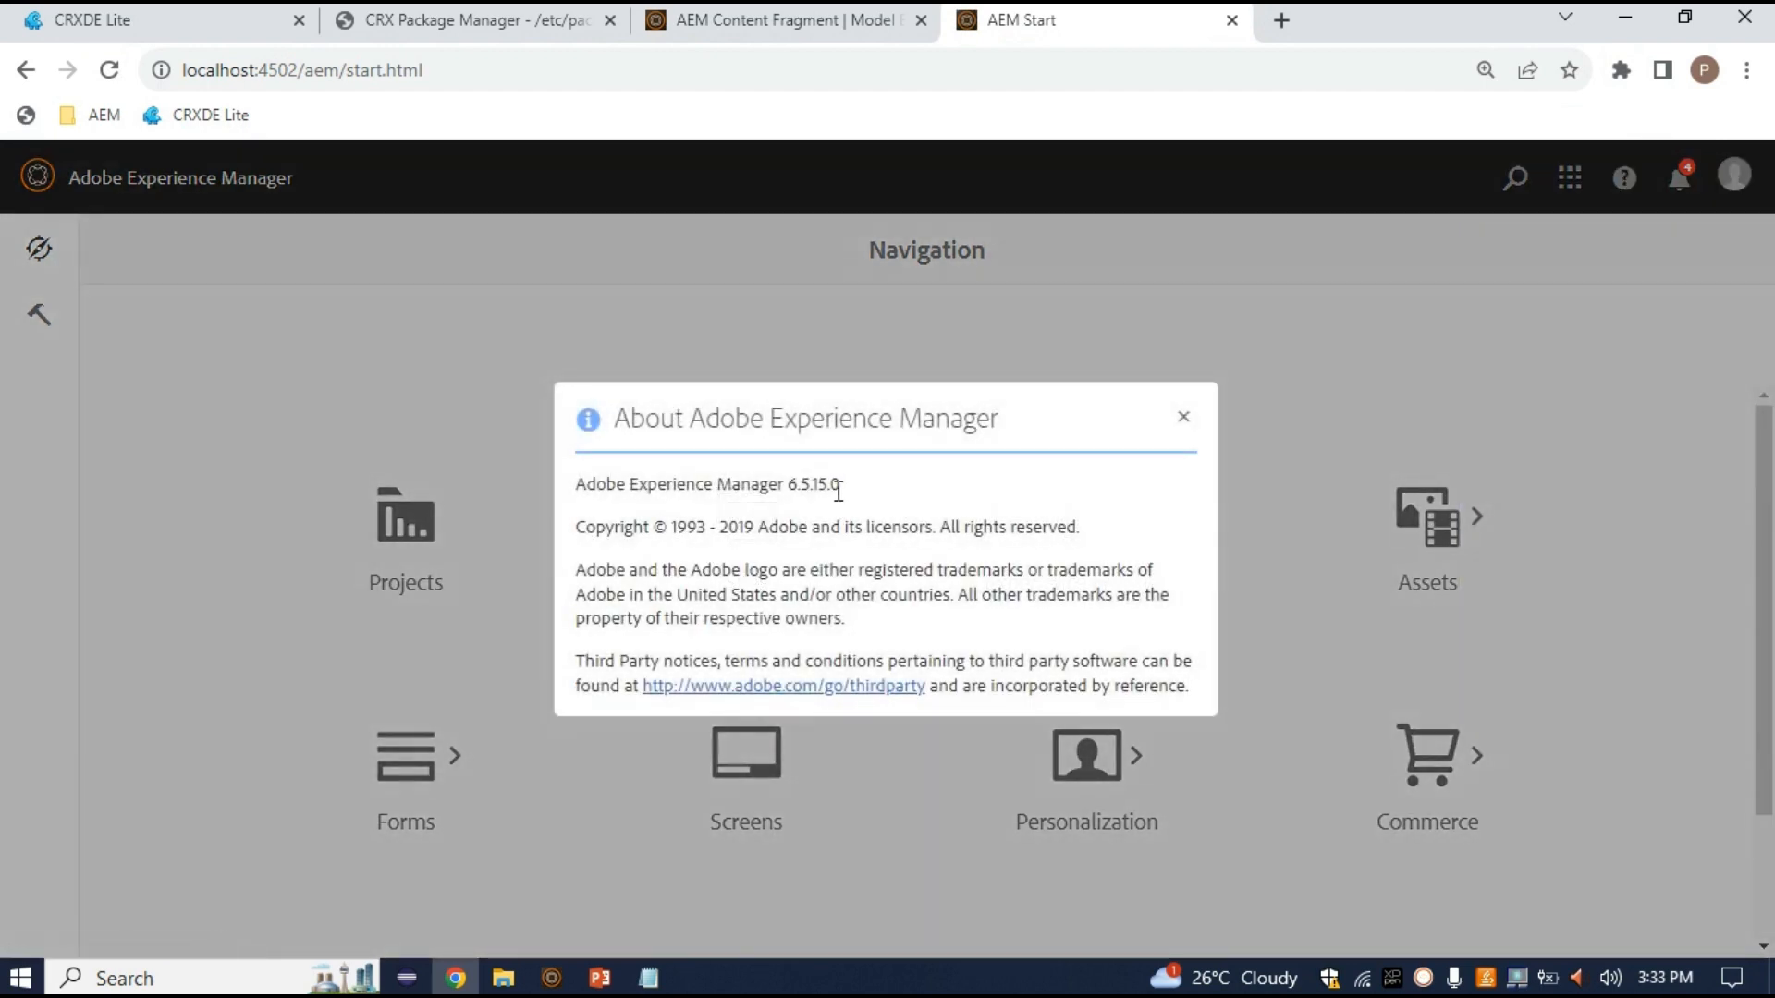
double_click(792, 493)
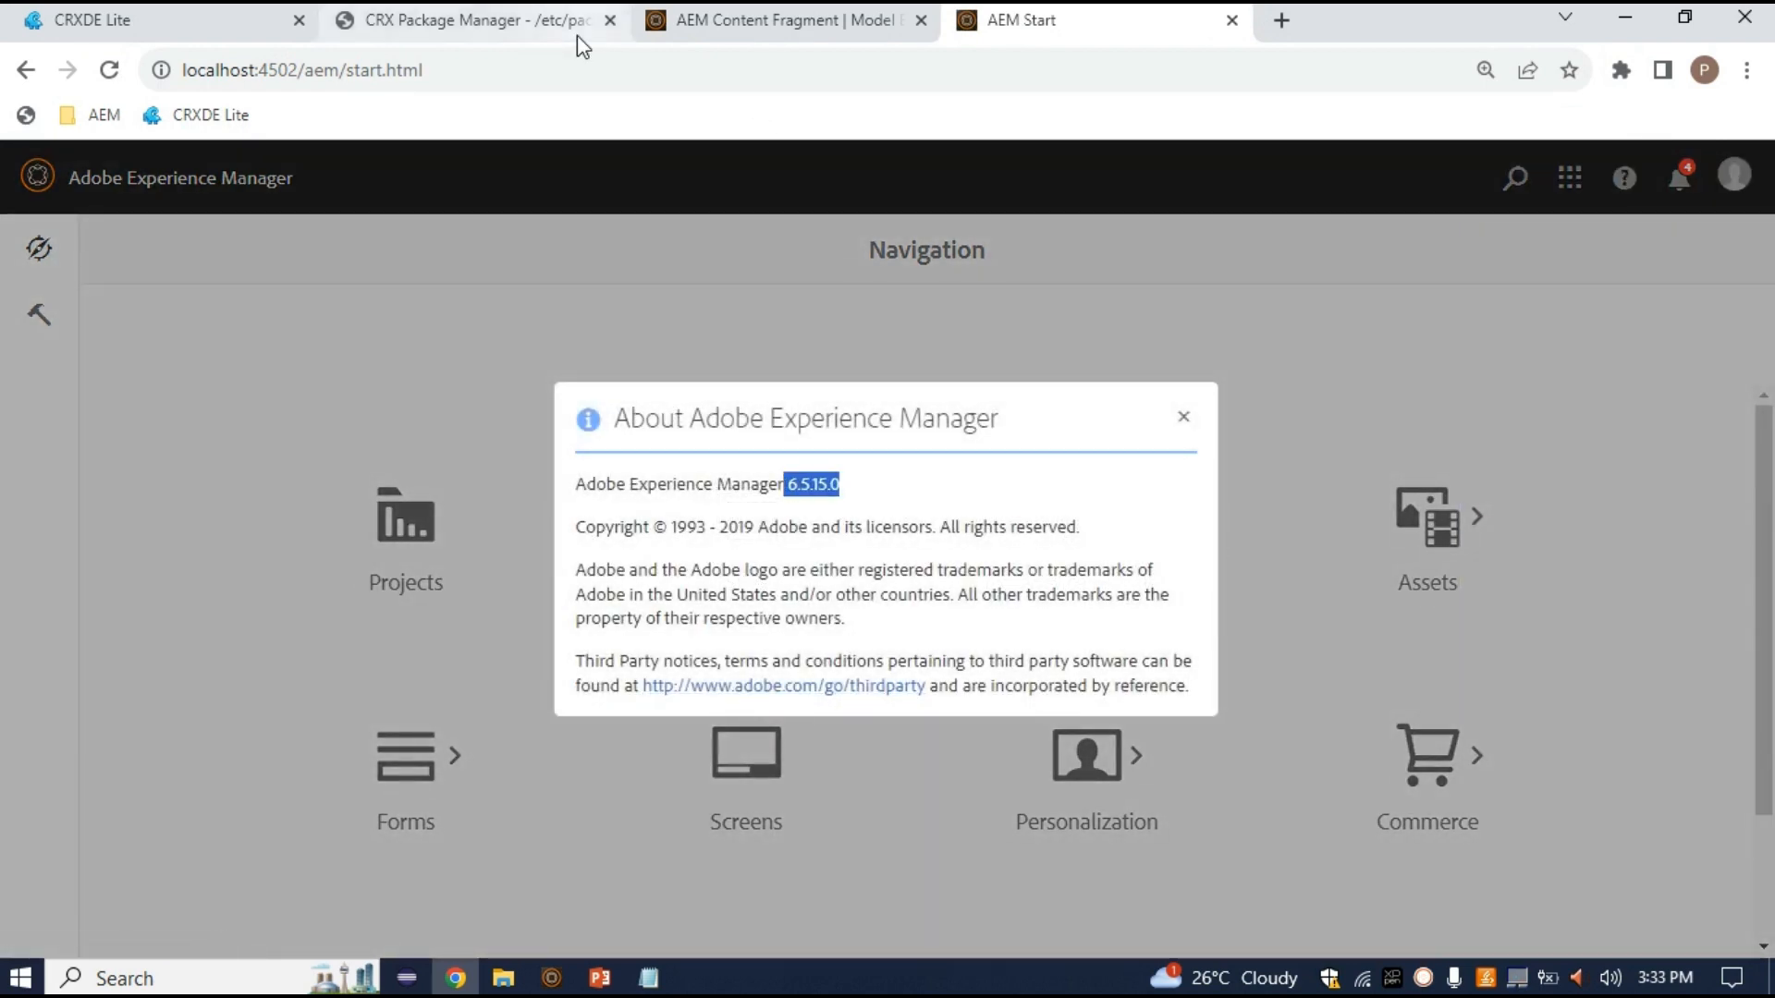
left_click(777, 19)
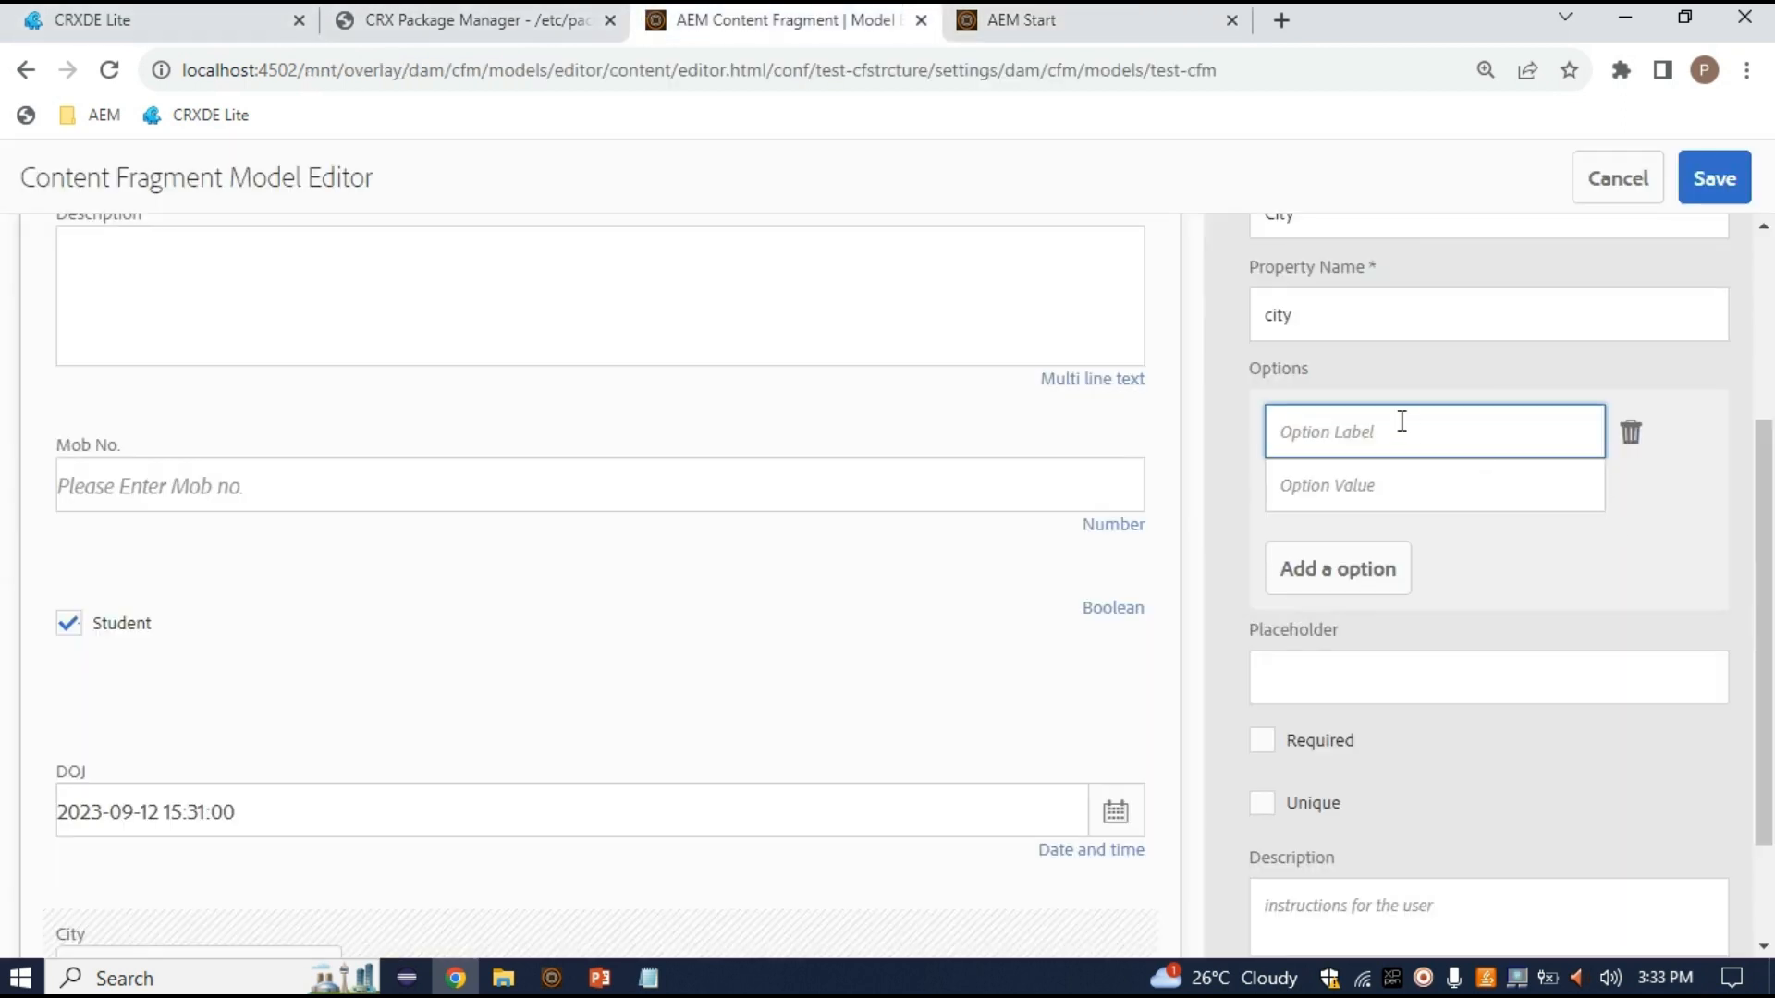
Enter Banglore as the first option's label
left_click_drag(1327, 375, 1231, 386)
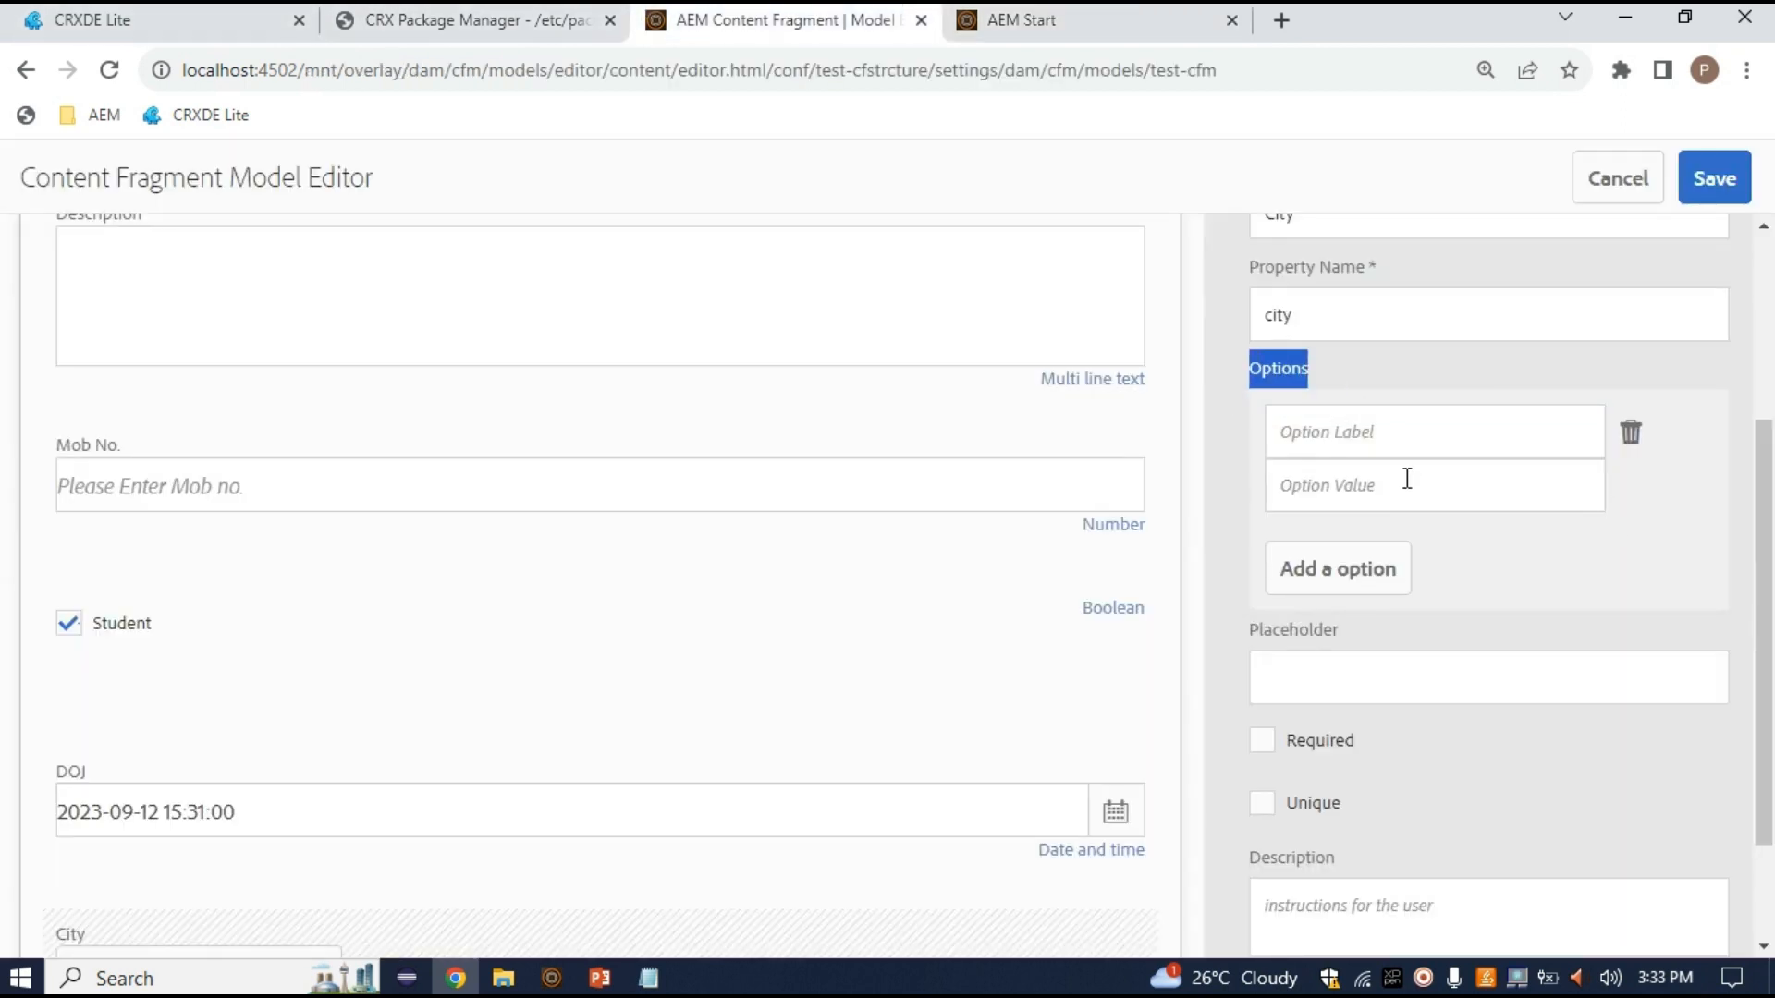
left_click(1295, 431)
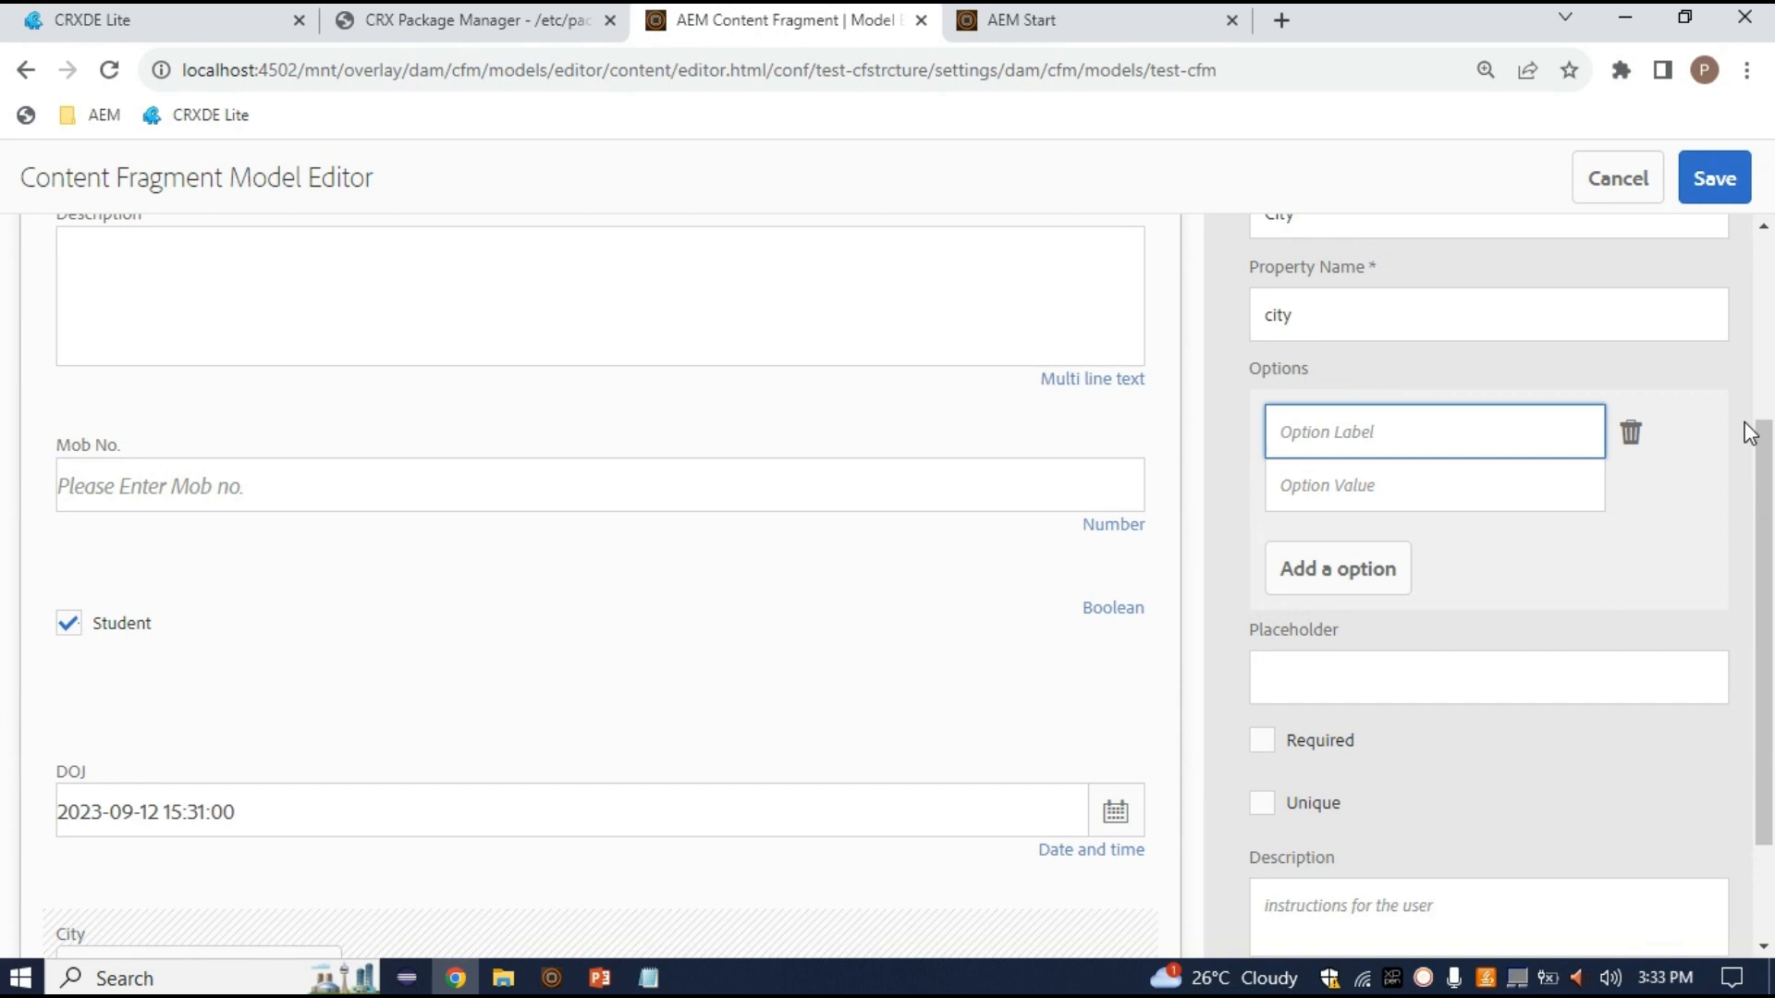
type("Banga")
key("BackSpace")
key("BackSpace")
type("lo")
key("BackSpace")
key("BackSpace")
key("BackSpace")
type("nglore,Hyderabad")
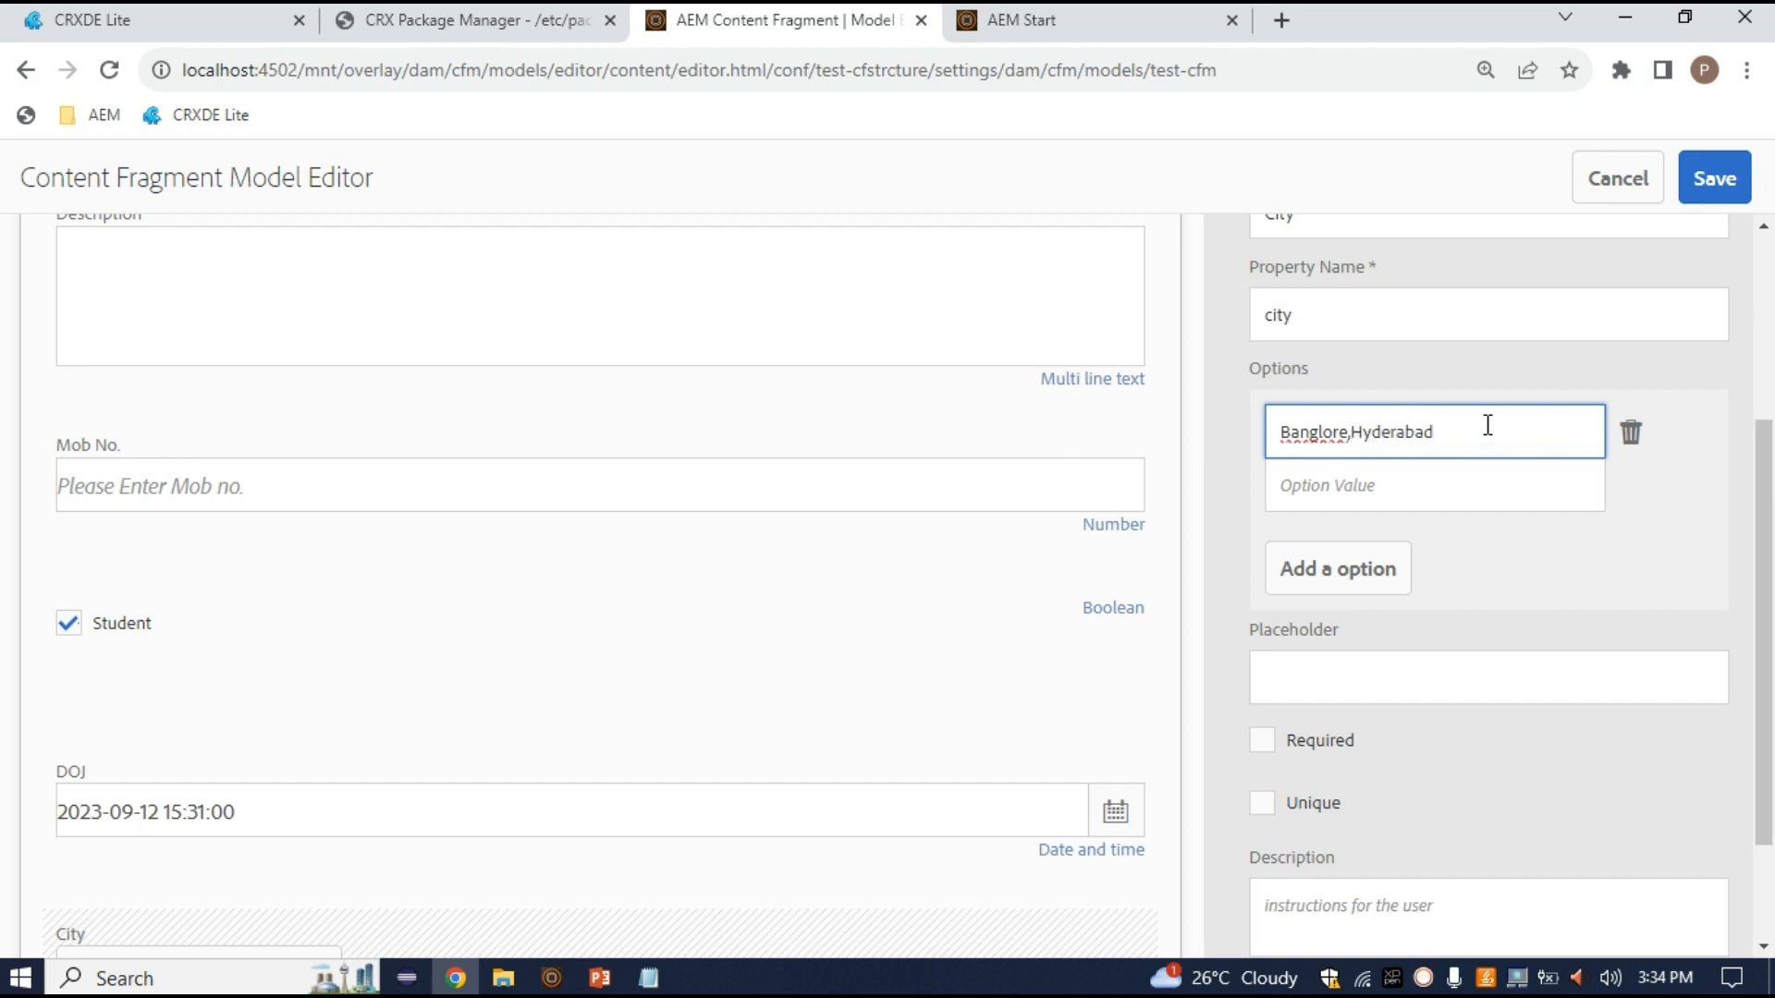
left_click(1355, 431)
left_click_drag(1355, 431, 1278, 431)
left_click(1316, 431)
double_click(1320, 432)
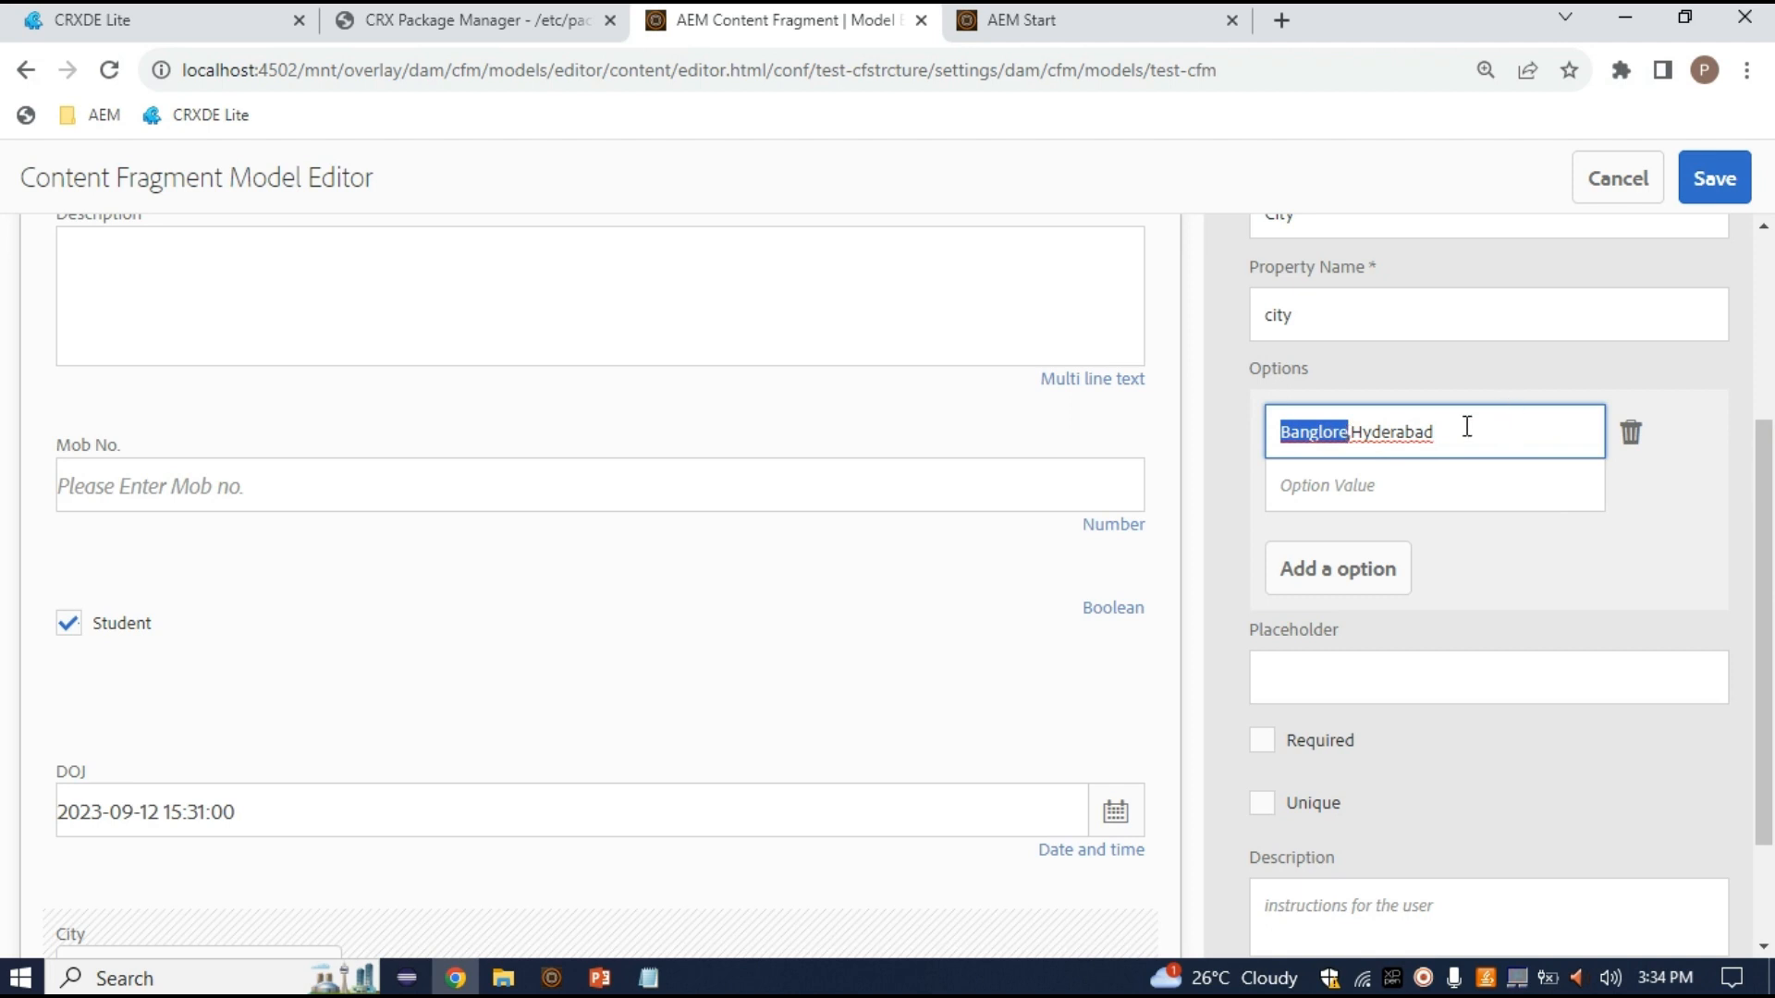
left_click_drag(1467, 428, 1352, 434)
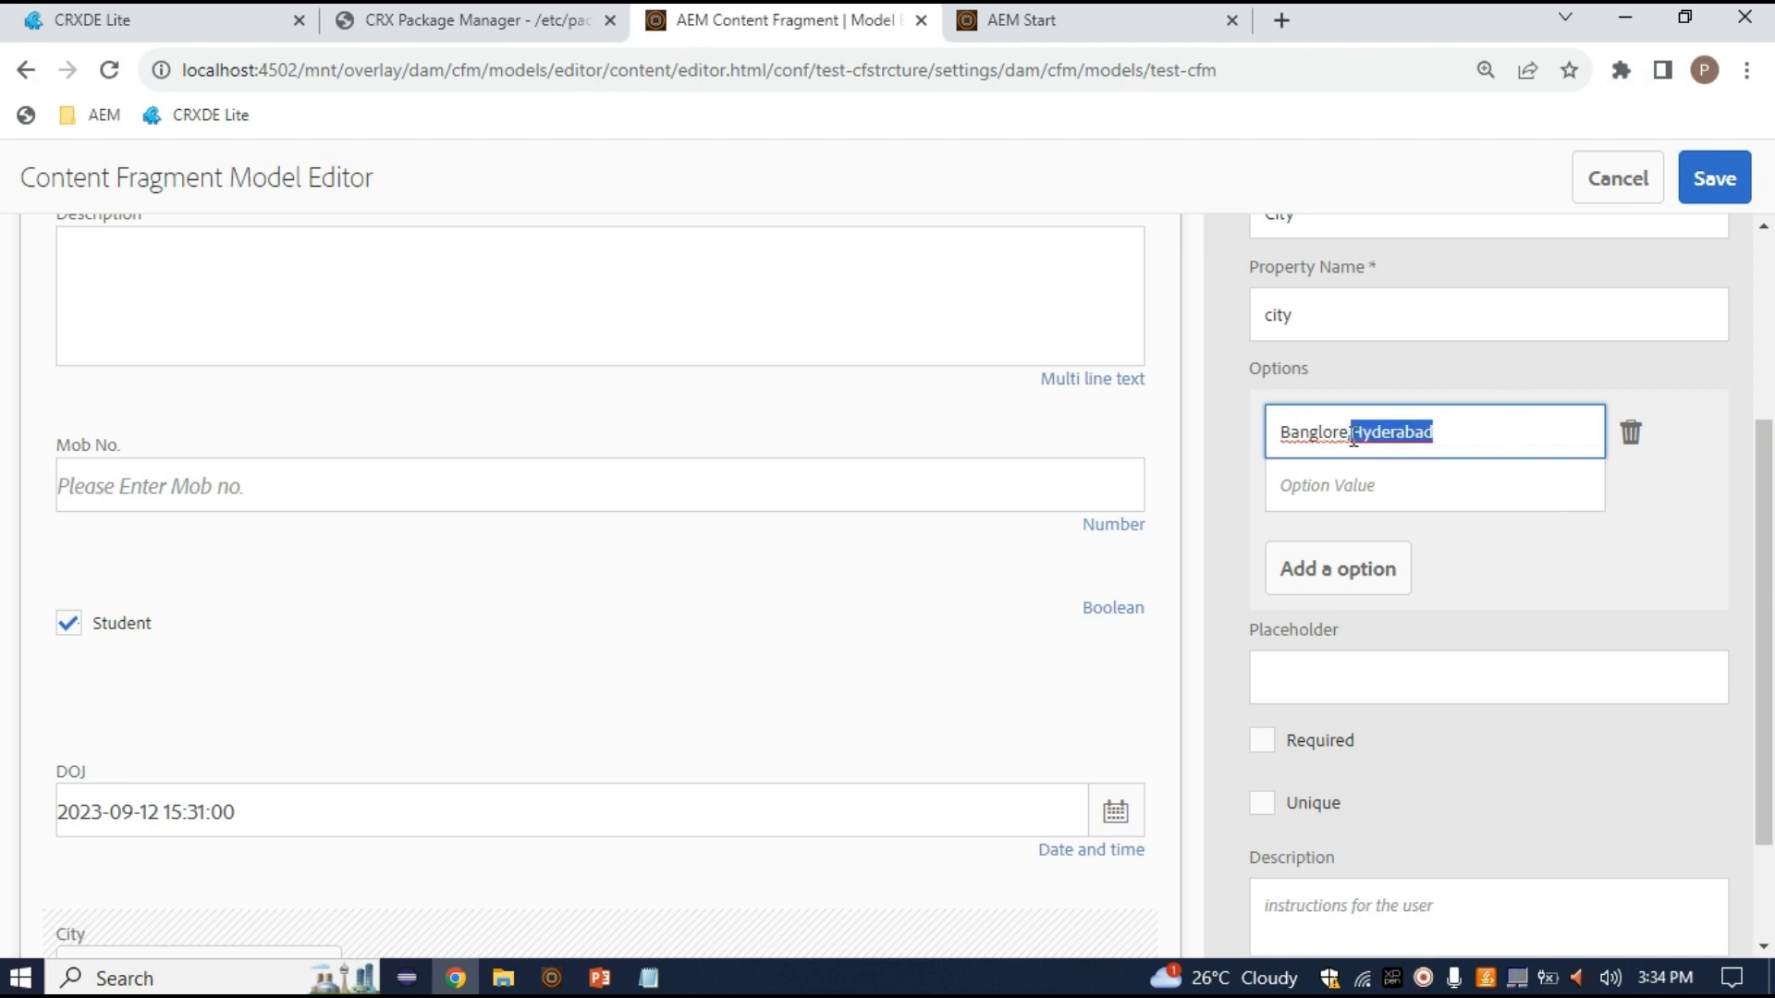
key("BackSpace")
key("ctrl+a")
key("BackSpace")
type("Banglore")
left_click_drag(1371, 442, 1264, 428)
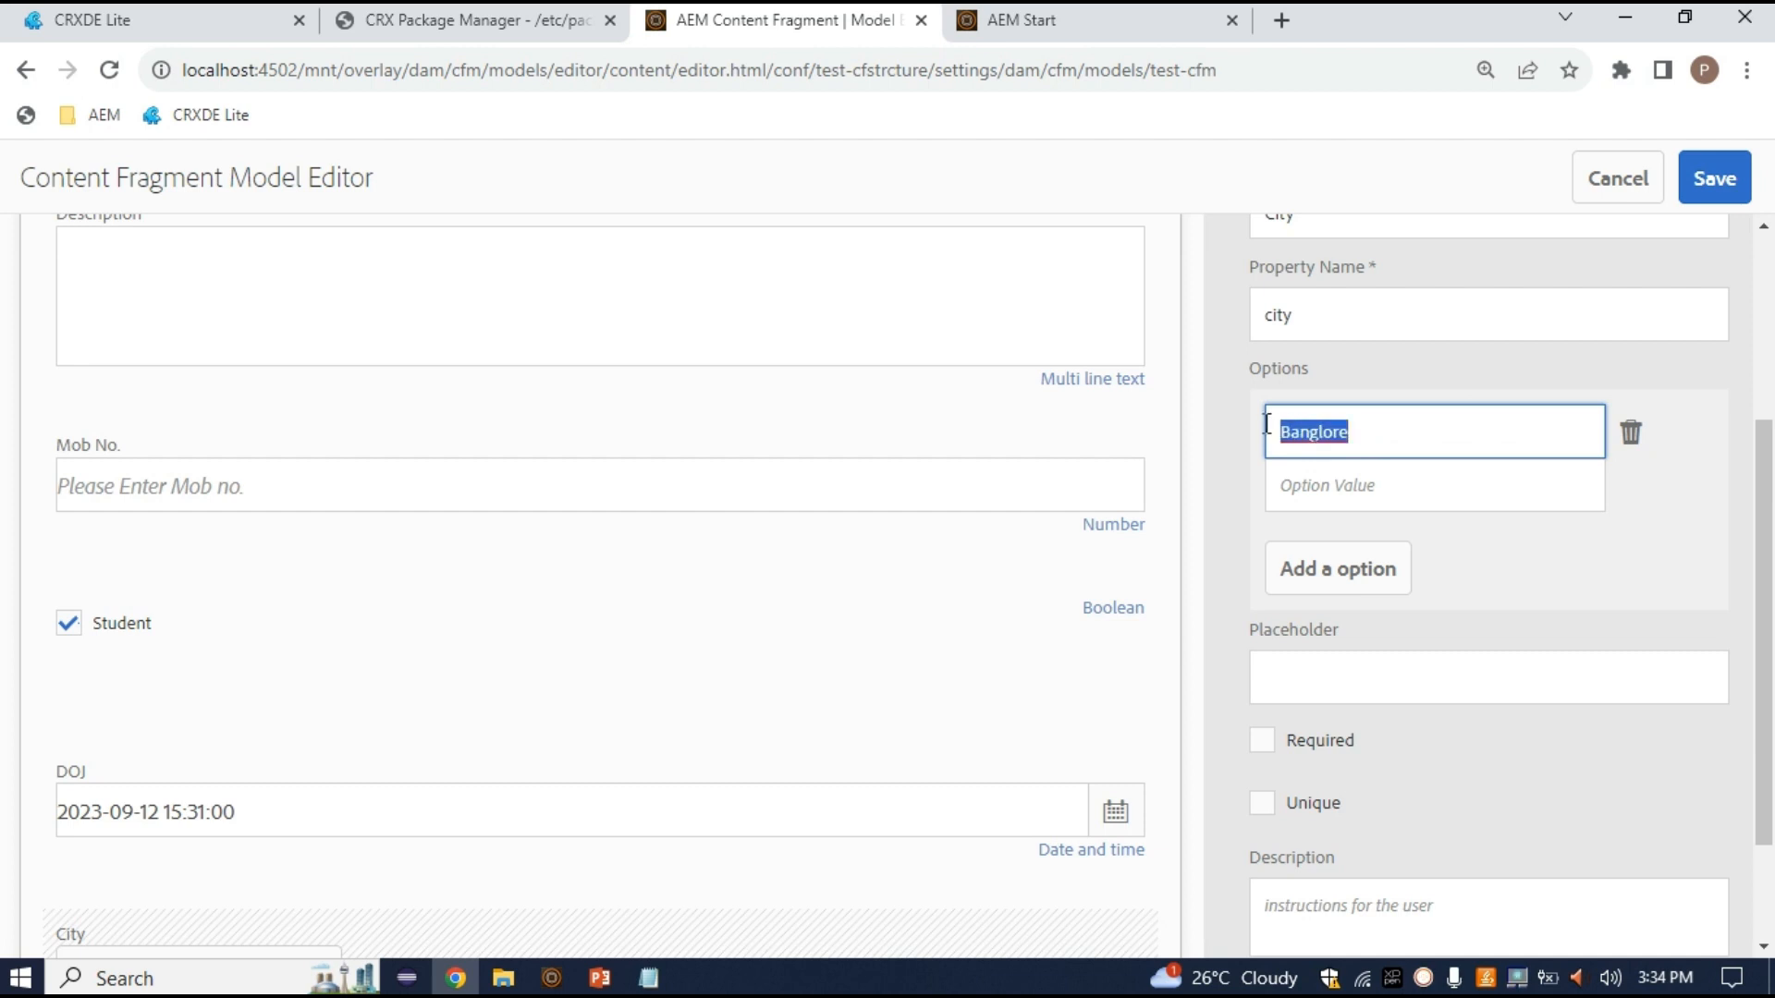
Set the first option's value to bangluru and add a second empty option
left_click(1319, 482)
type("bang")
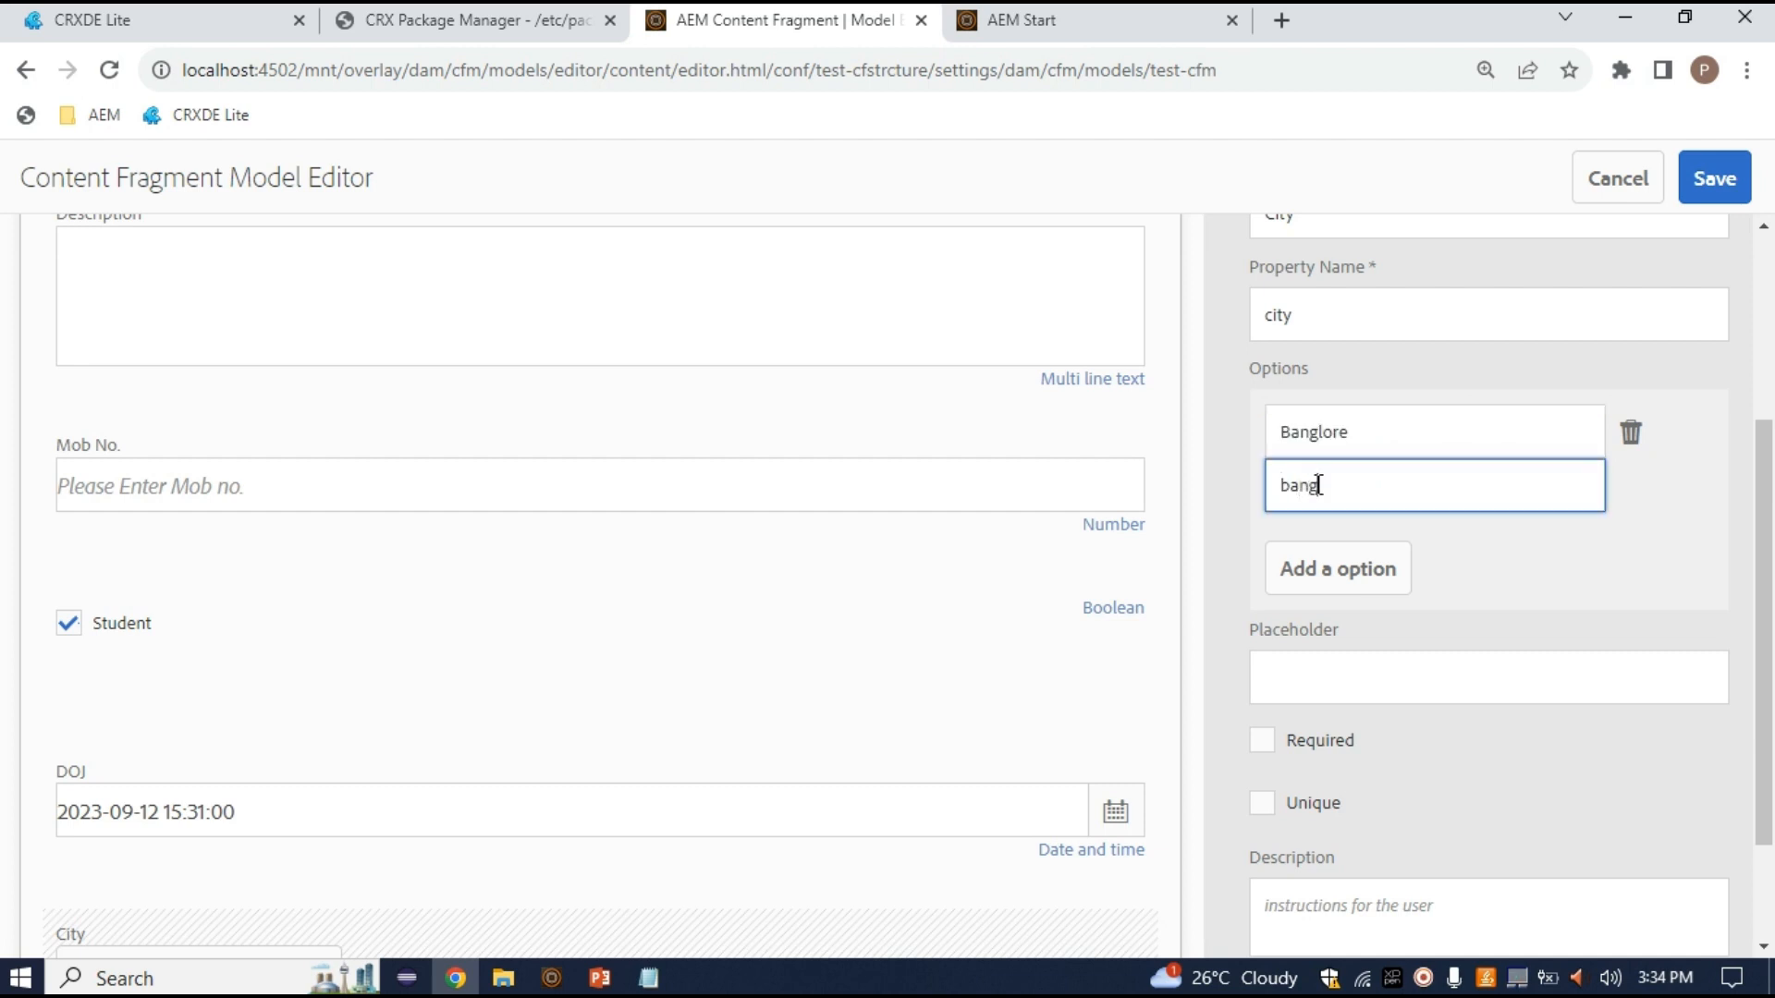
type("lore")
key("BackSpace")
type("u")
left_click(1334, 487)
key("BackSpace")
type("u")
double_click(1415, 487)
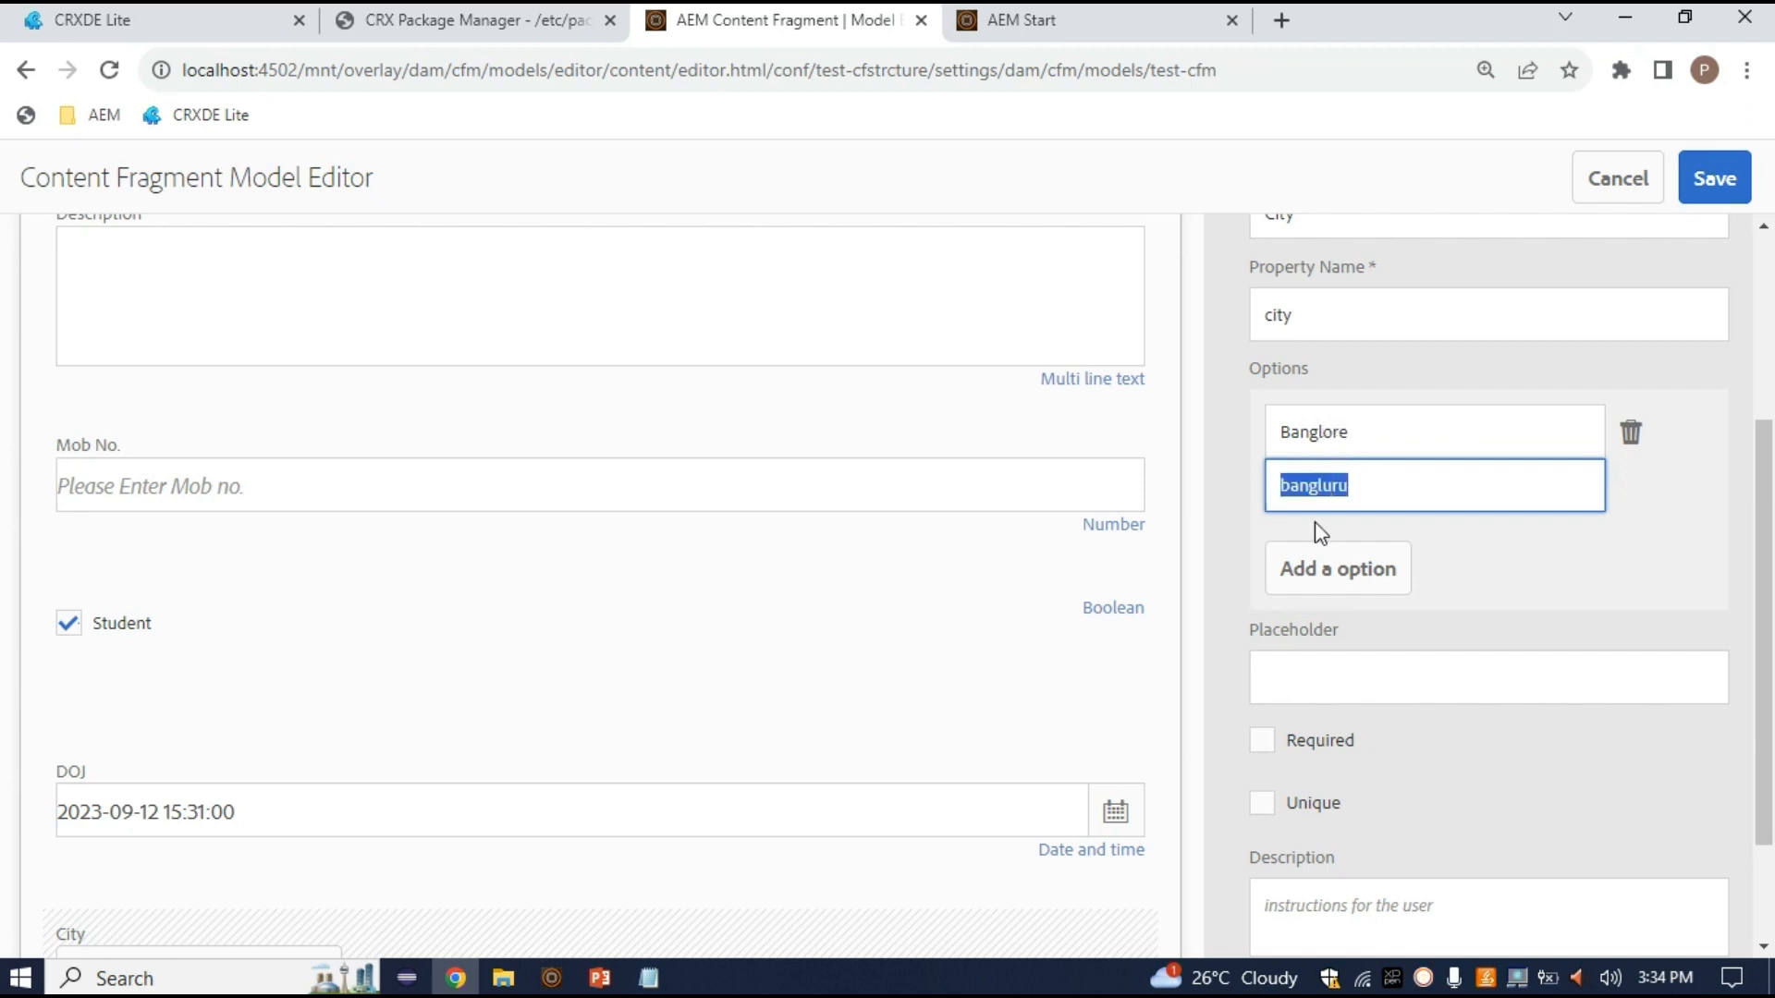
left_click(1369, 579)
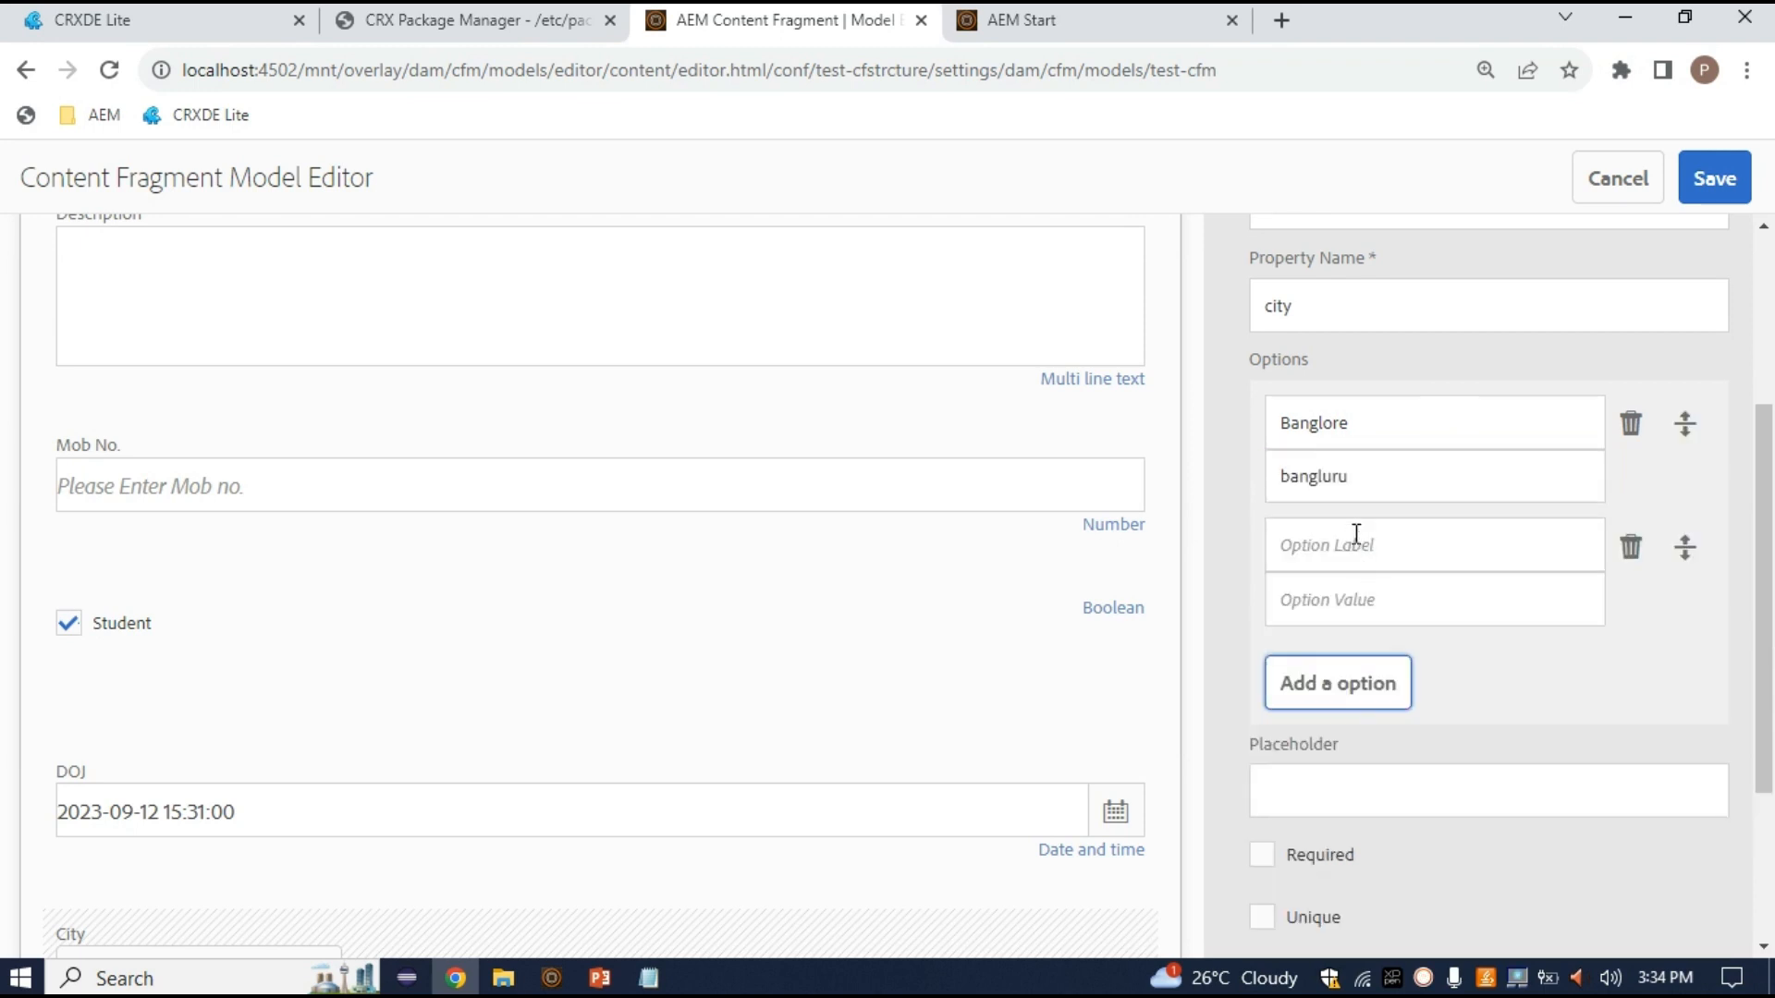
Fill the second option with label Hyderabad and value hyderabad
left_click(1366, 536)
type("Hyderabad")
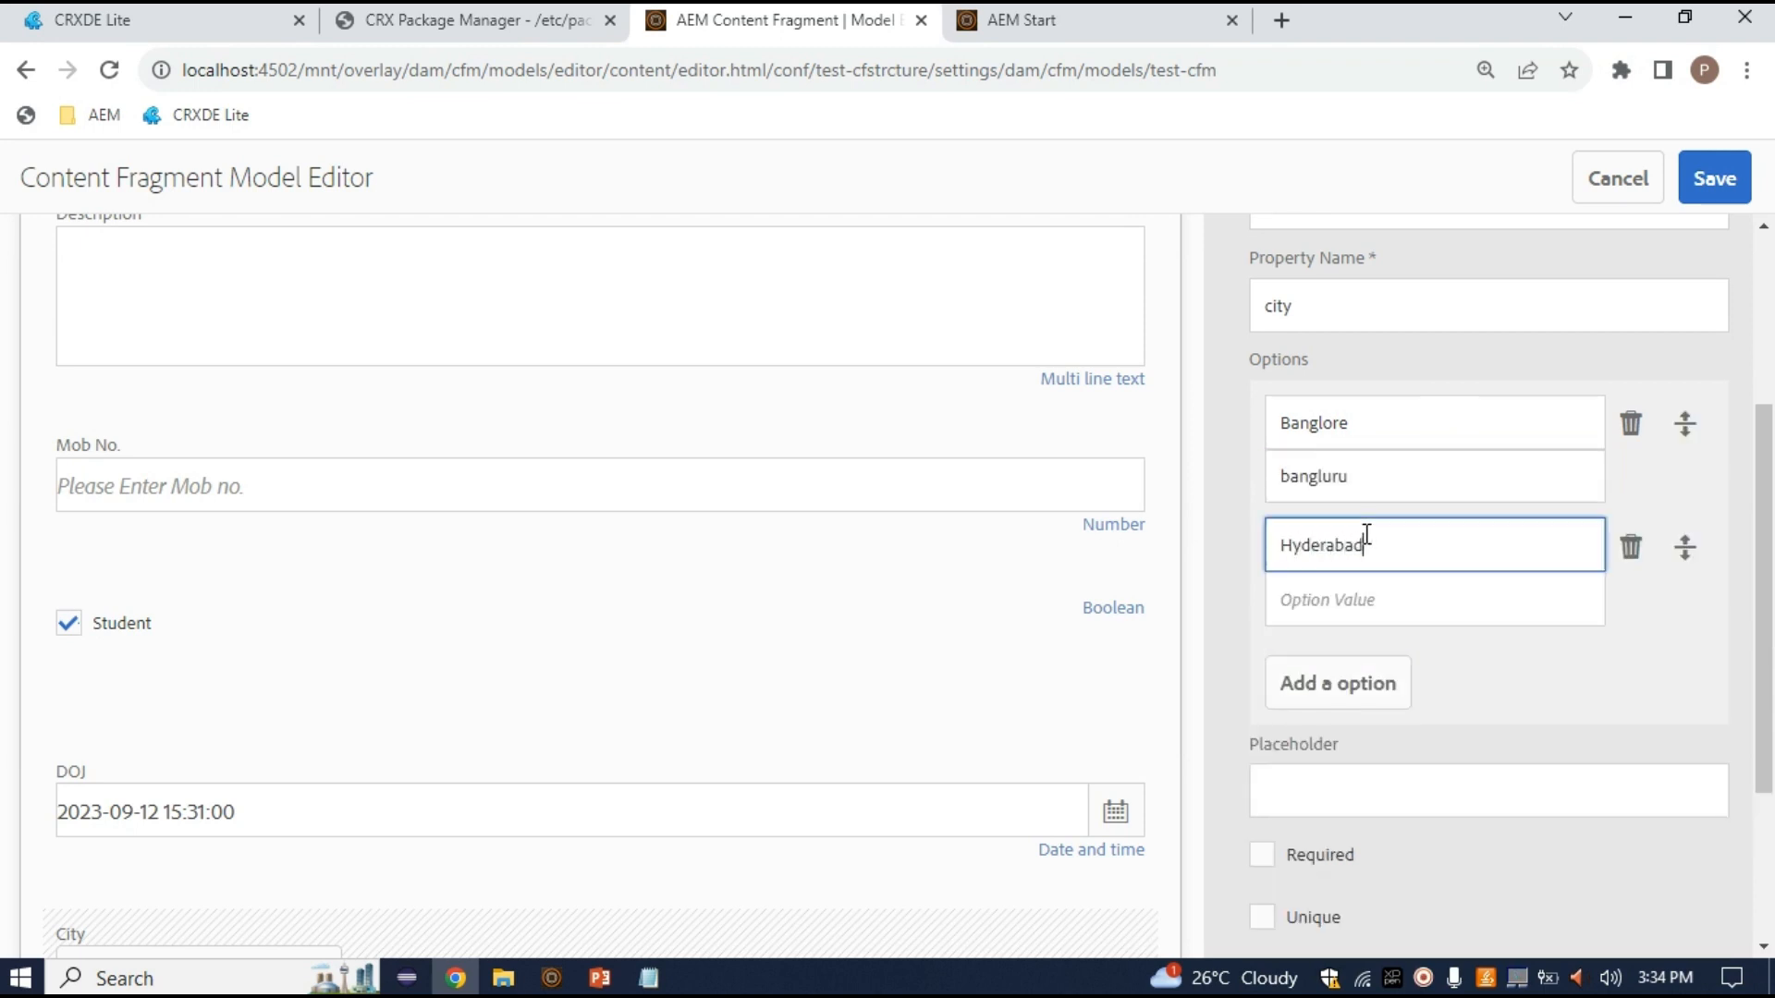
key("Tab")
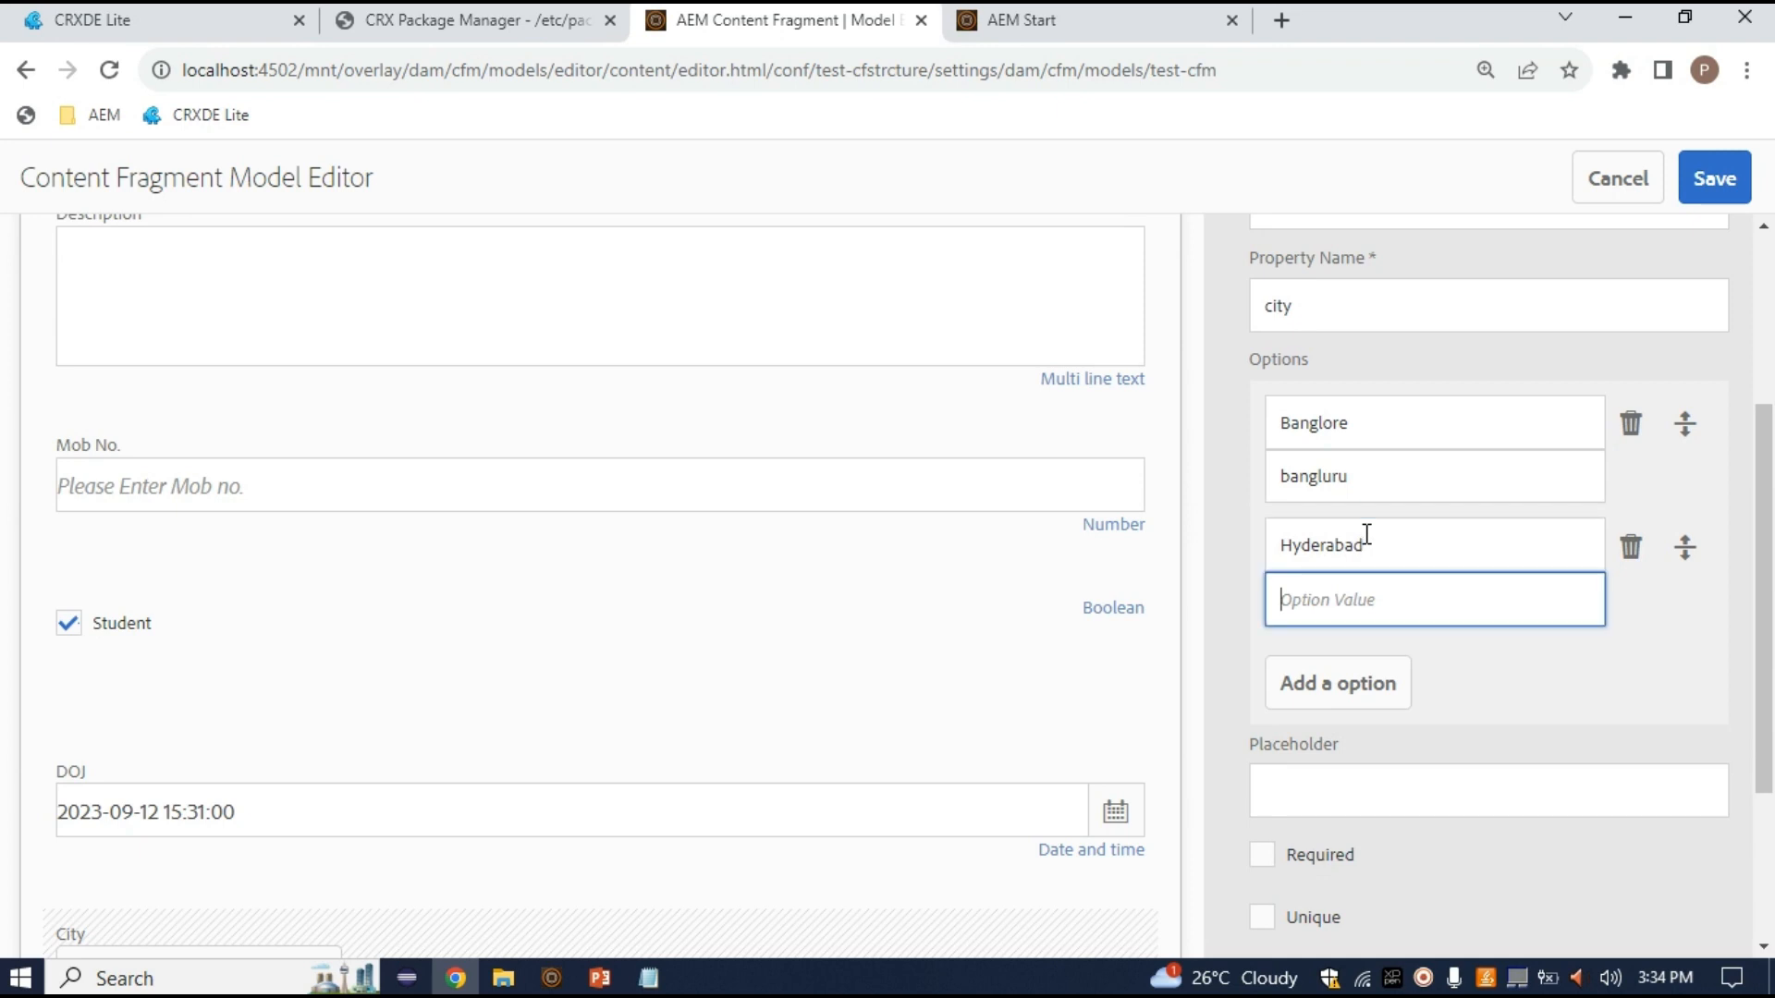
type("hyderabad")
Add a third option with label Mumbai and value mumbai
left_click(1361, 703)
left_click(1380, 672)
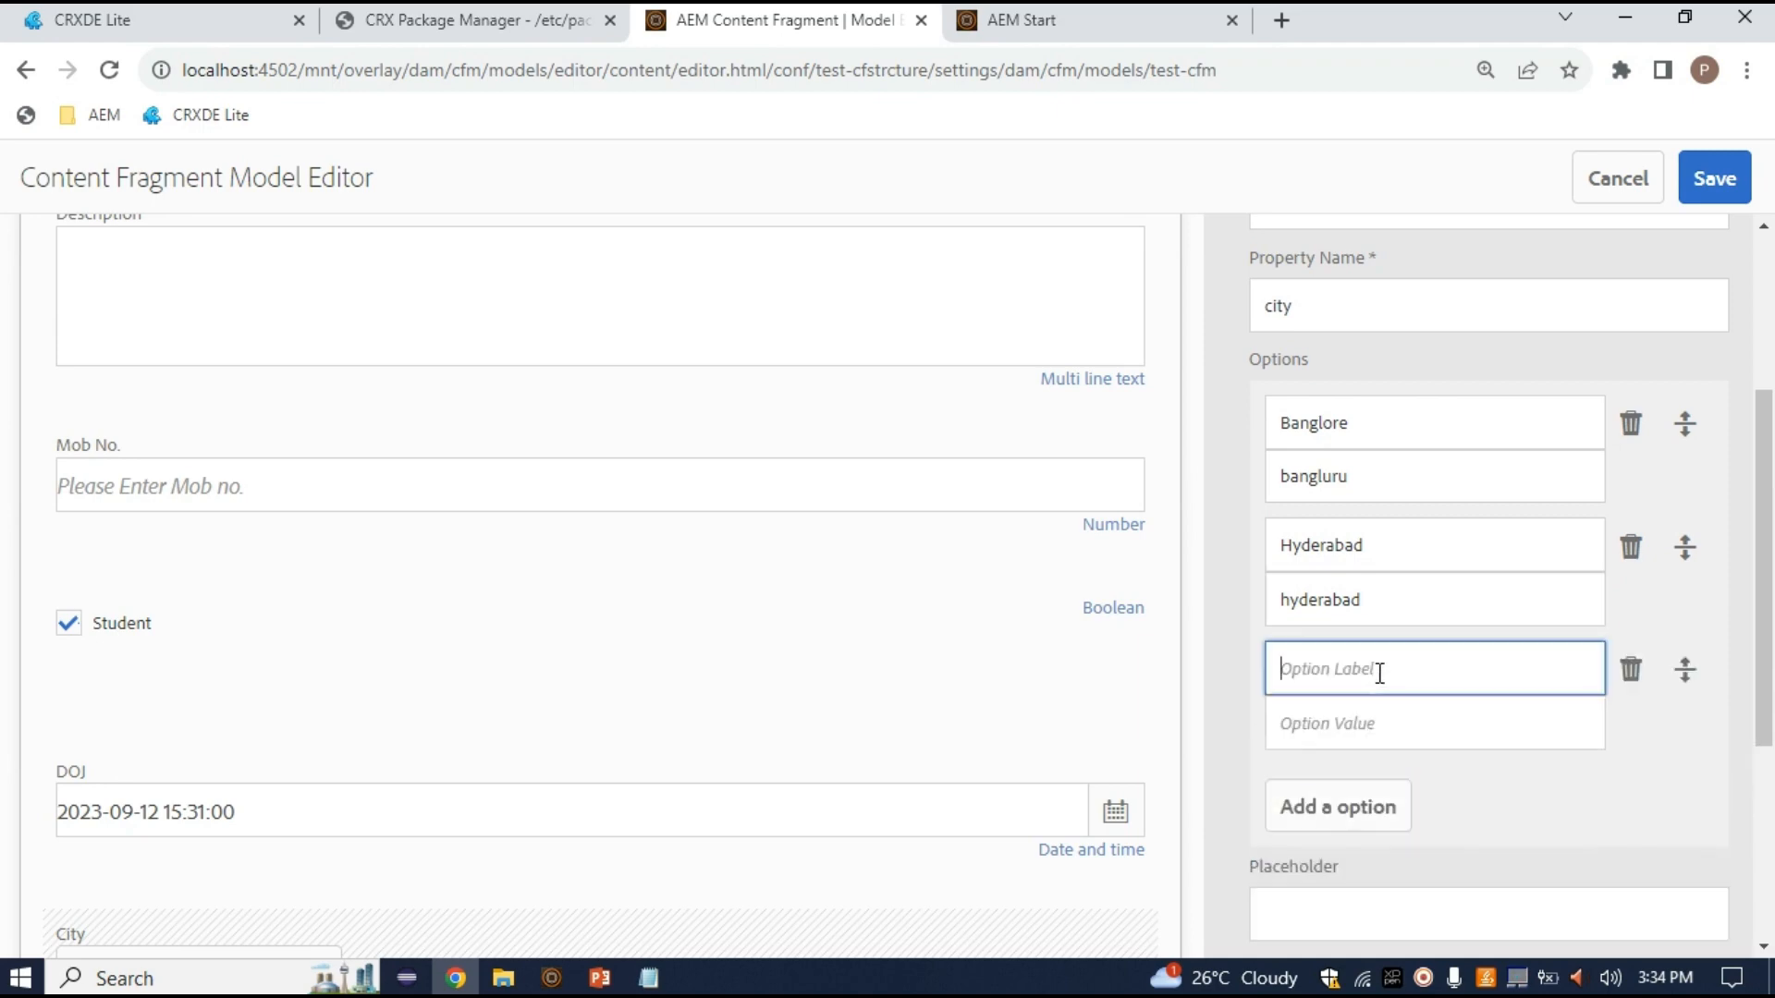
type("Mumbai")
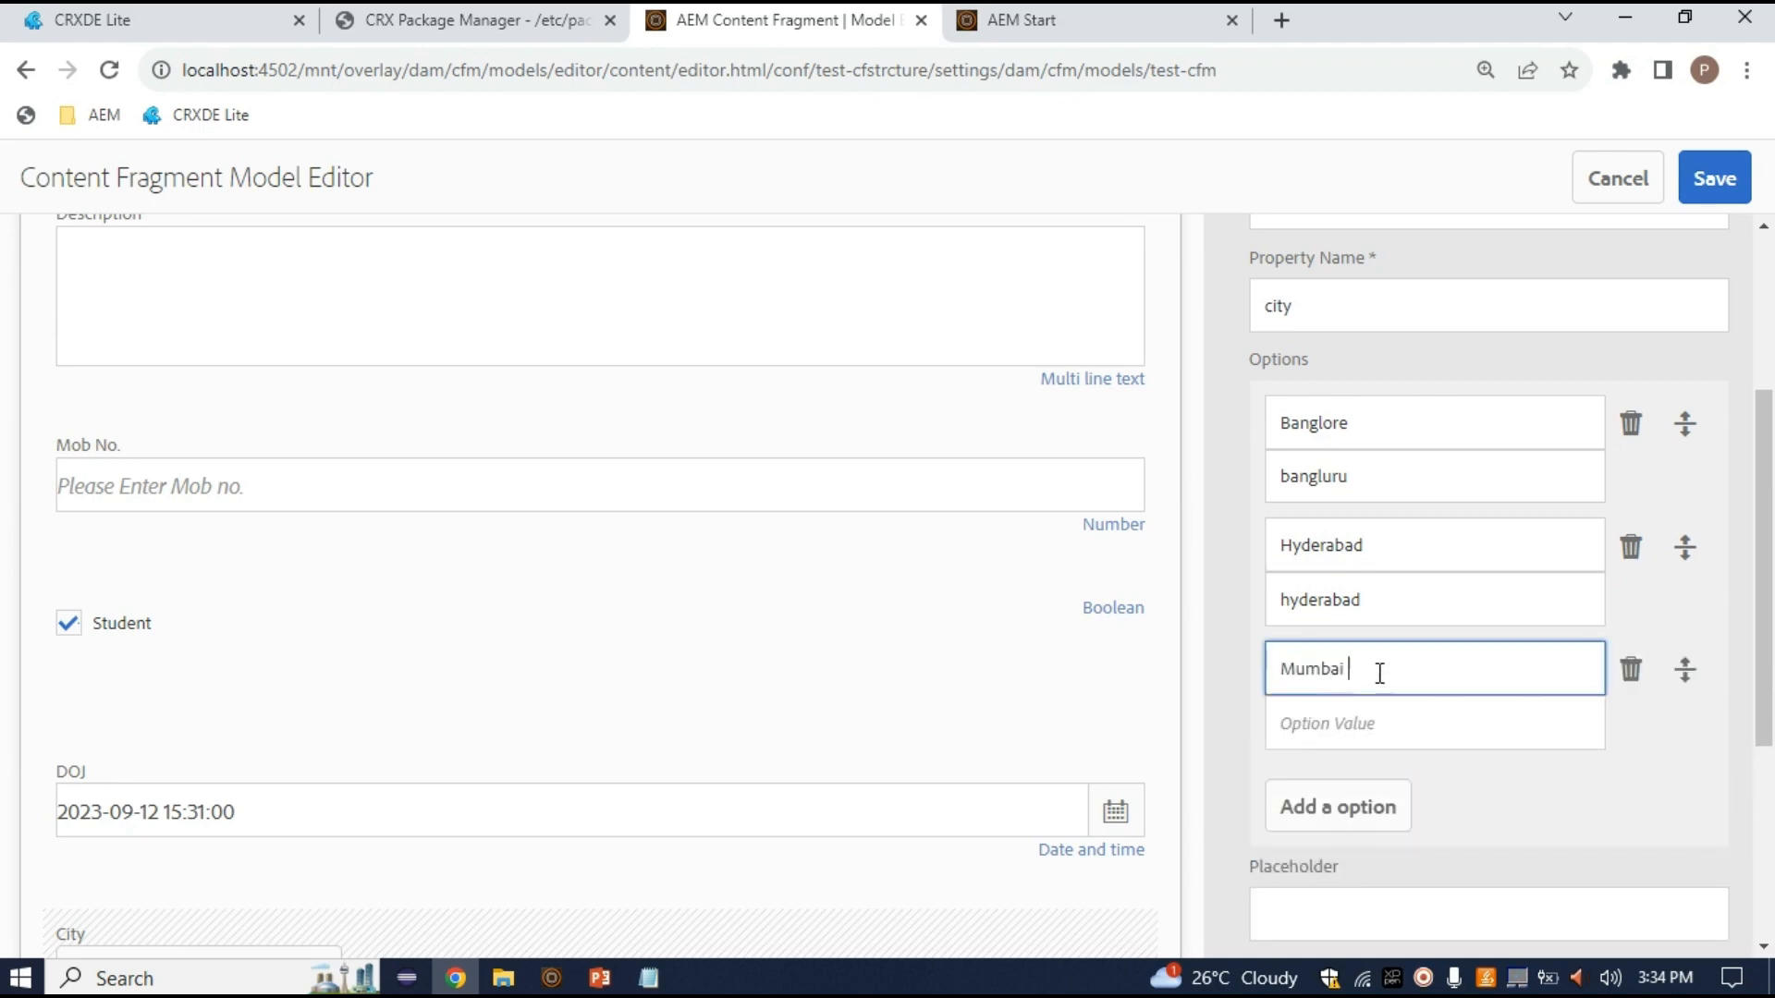
left_click(1387, 725)
type("muba")
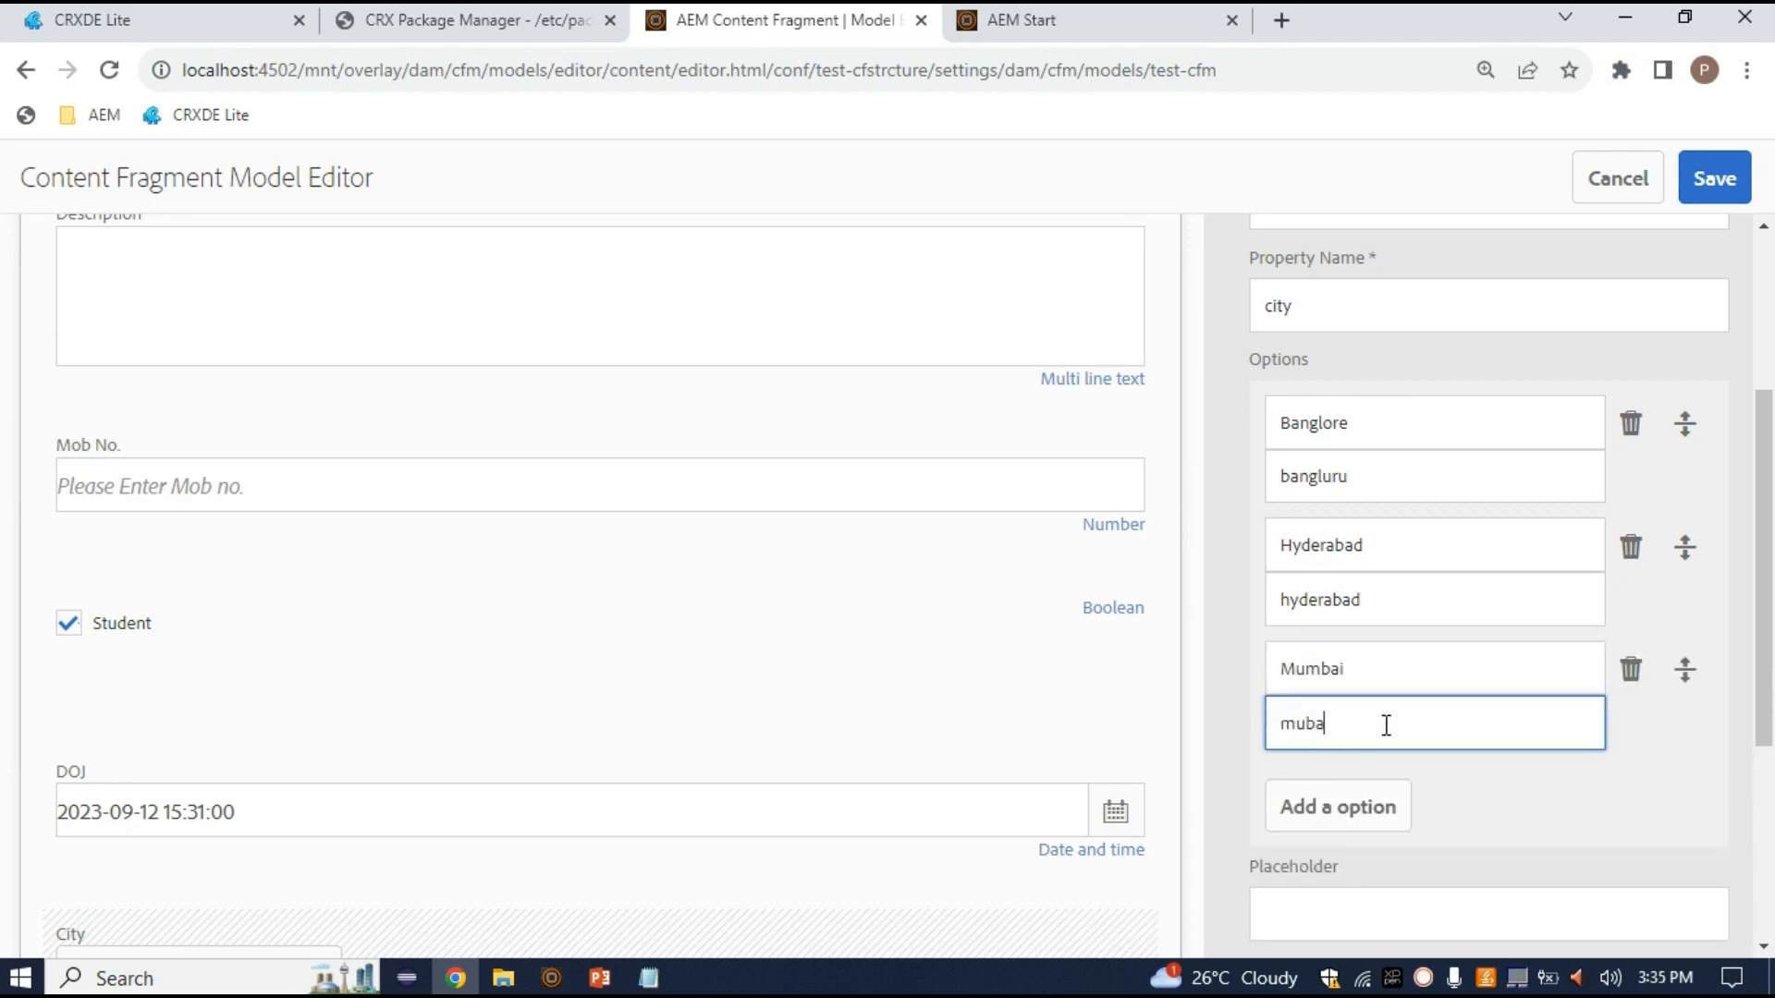
key("BackSpace")
type("mbai")
key("BackSpace")
key("BackSpace")
key("BackSpace")
key("BackSpace")
type("mbai")
Add a fourth option with label Pune and value pune
left_click(1376, 817)
scroll(1495, 832, "down", 2)
left_click(1425, 653)
type("Pune")
key("Tab")
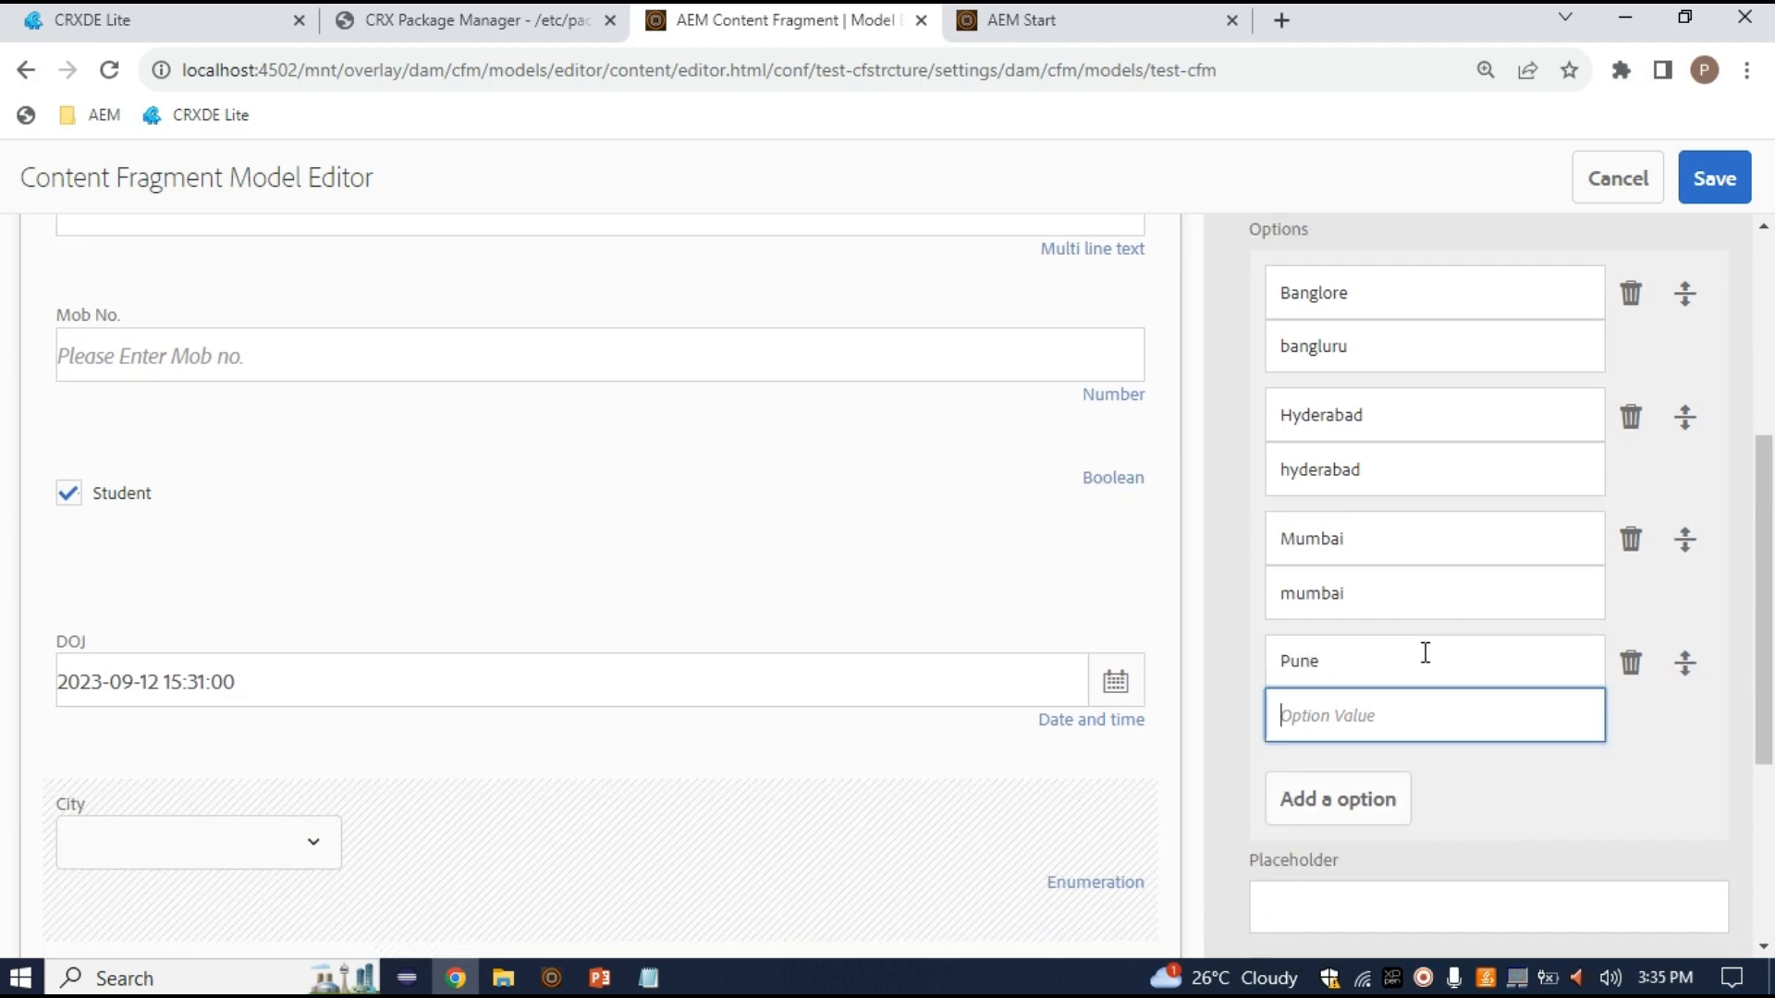
type("pune")
Set the City field's placeholder to 'Select the City Here'
scroll(1439, 800, "down", 3)
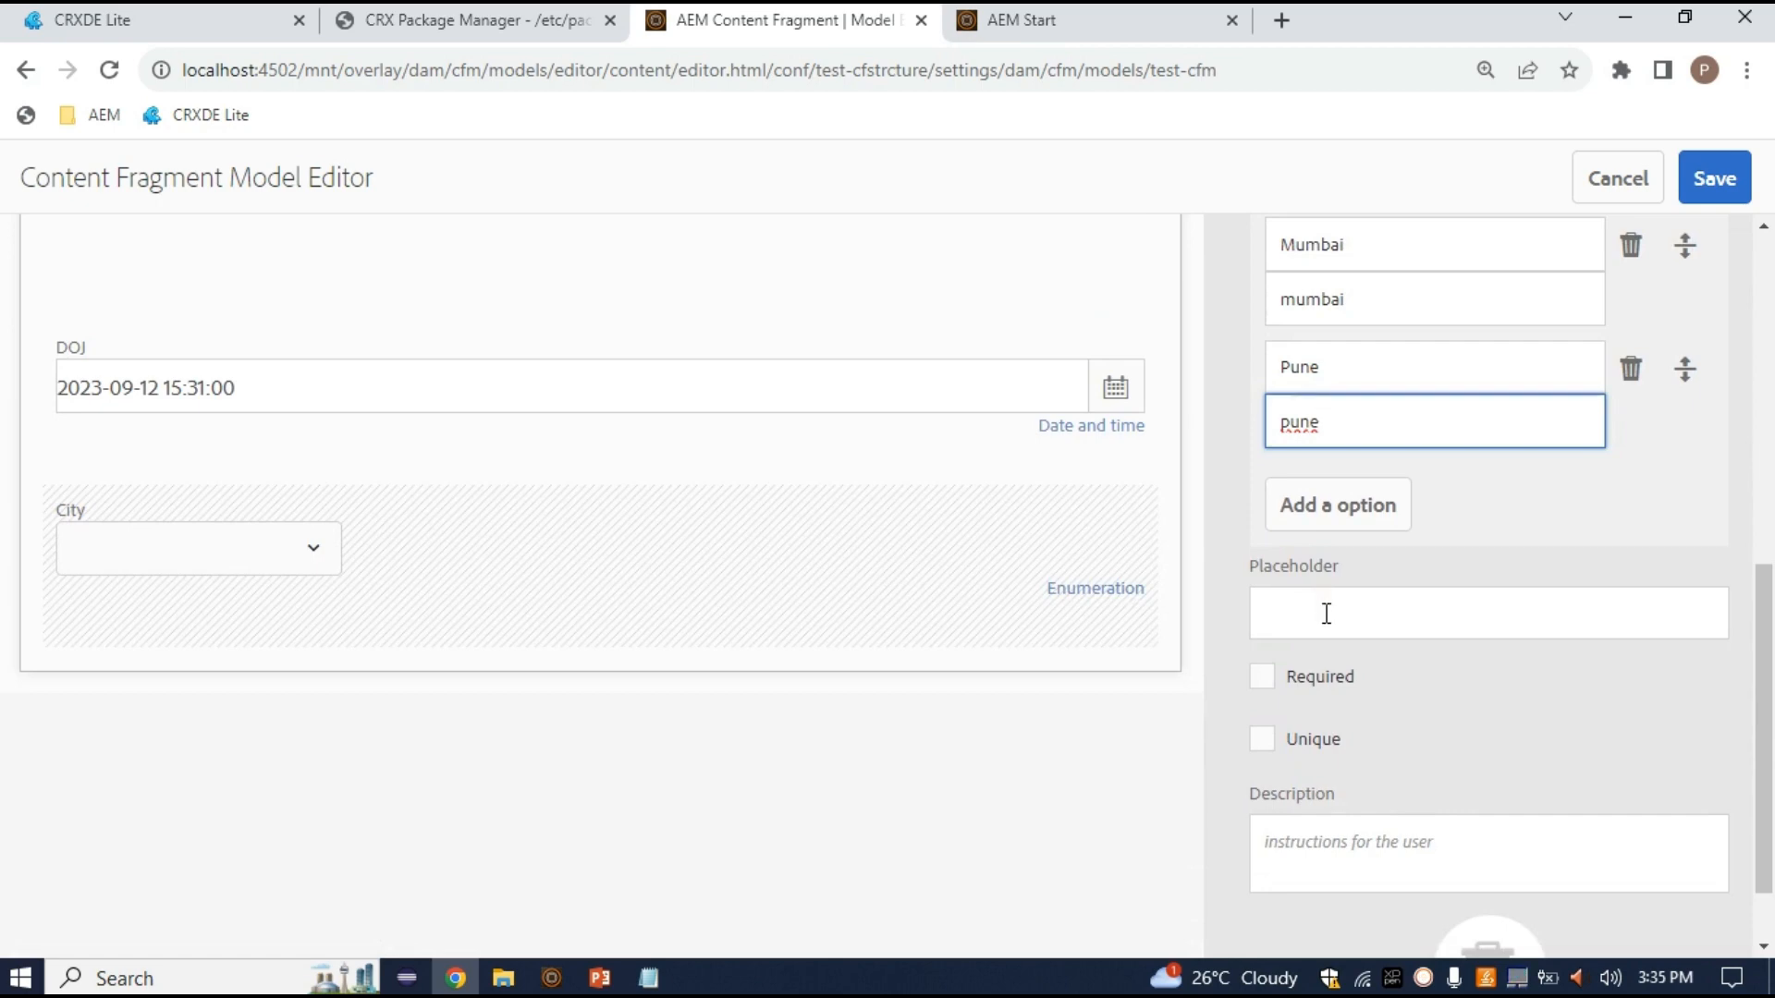
left_click(1361, 620)
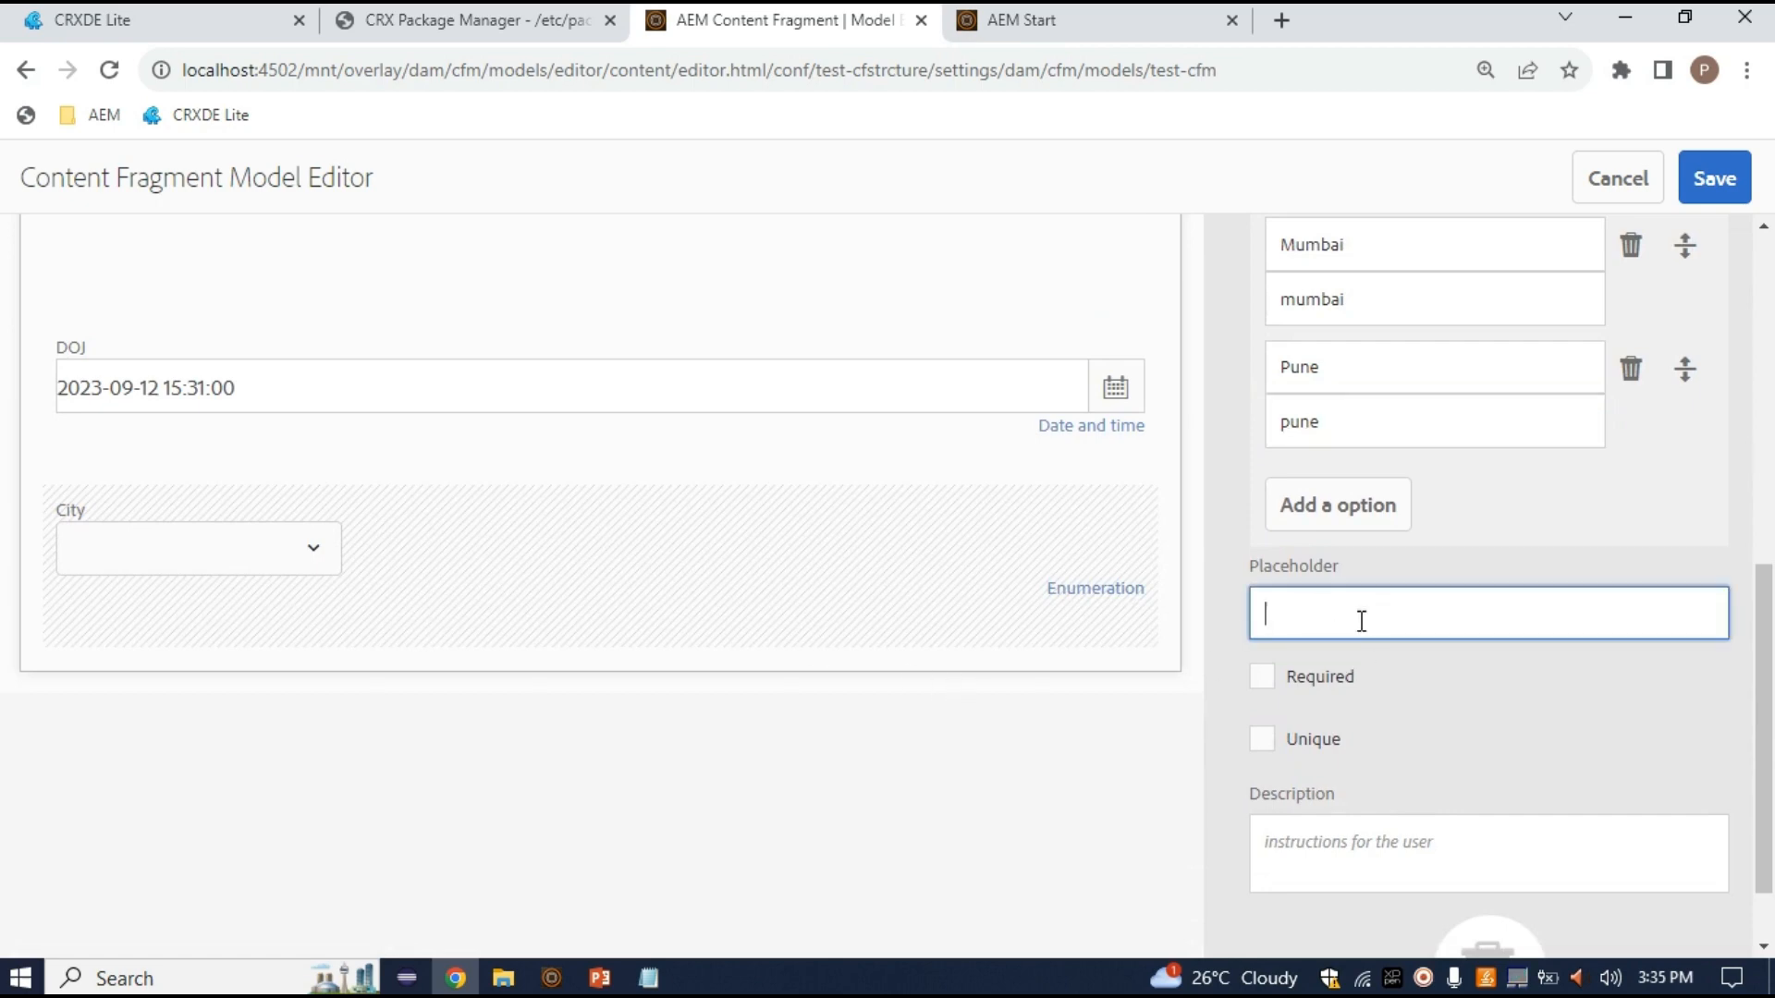
type("adjfkjadshf")
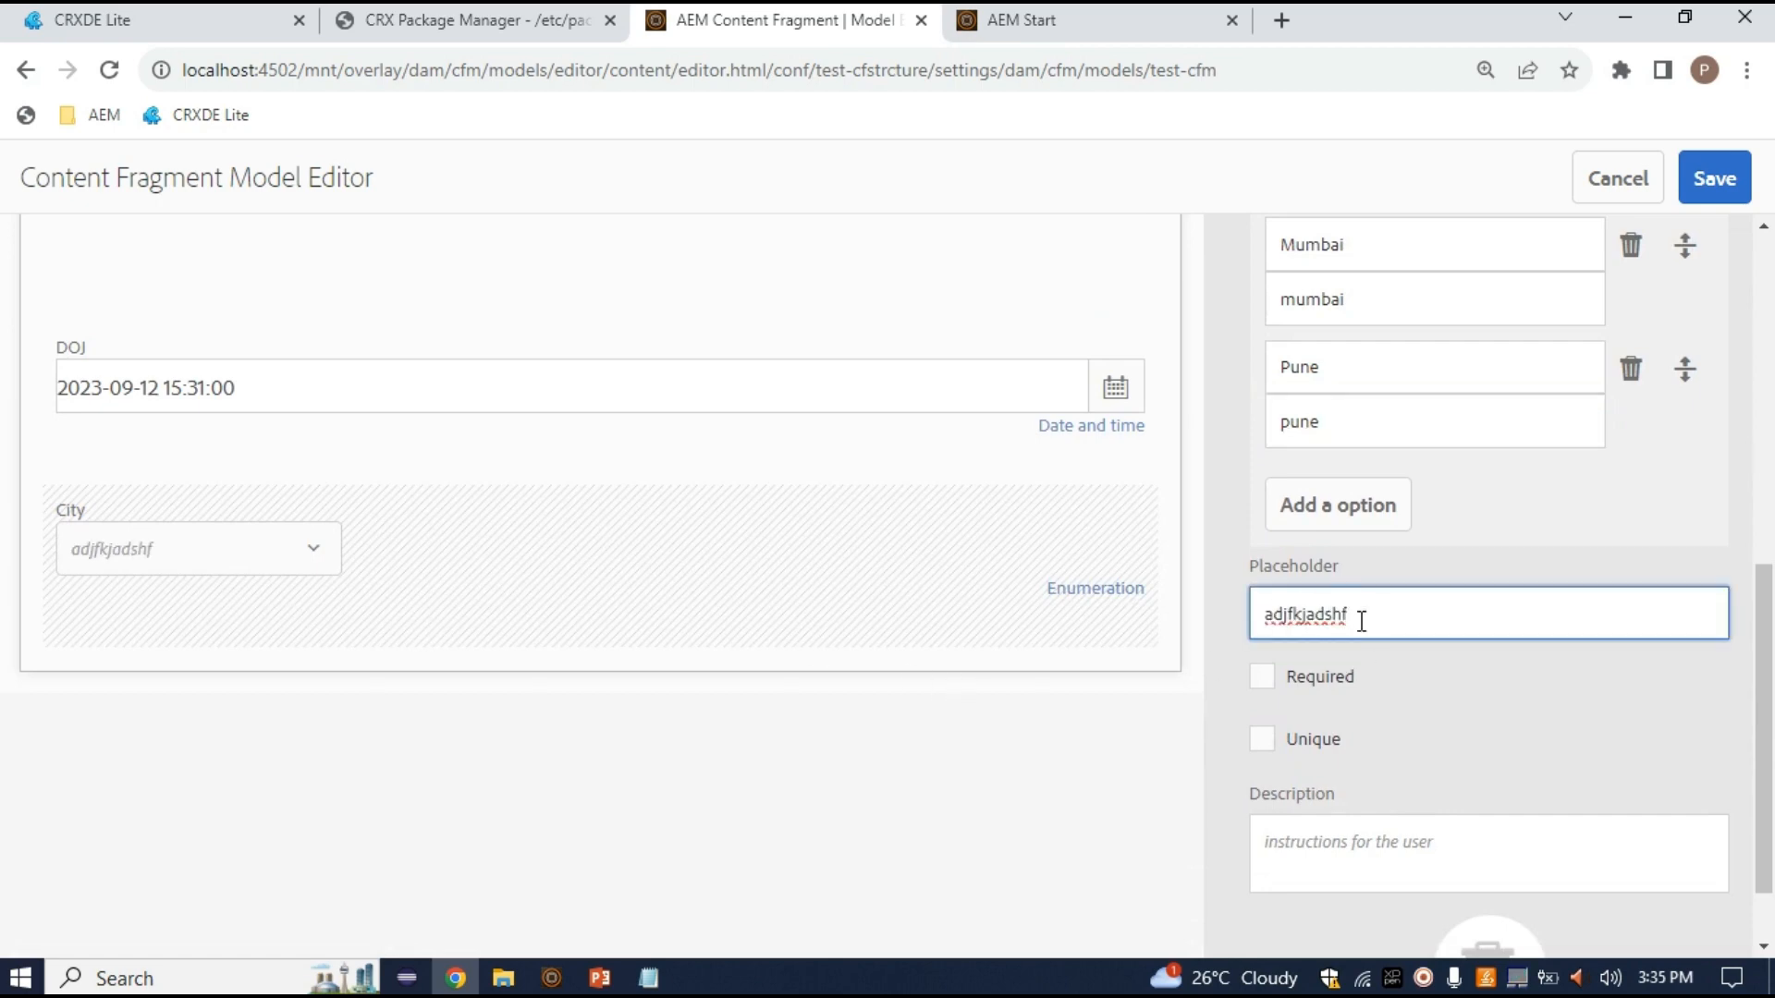
key("BackSpace")
key("BackSpace")
key("BackSpace")
key("BackSpace")
key("BackSpace")
key("BackSpace")
key("BackSpace")
key("BackSpace")
key("BackSpace")
key("BackSpace")
key("BackSpace")
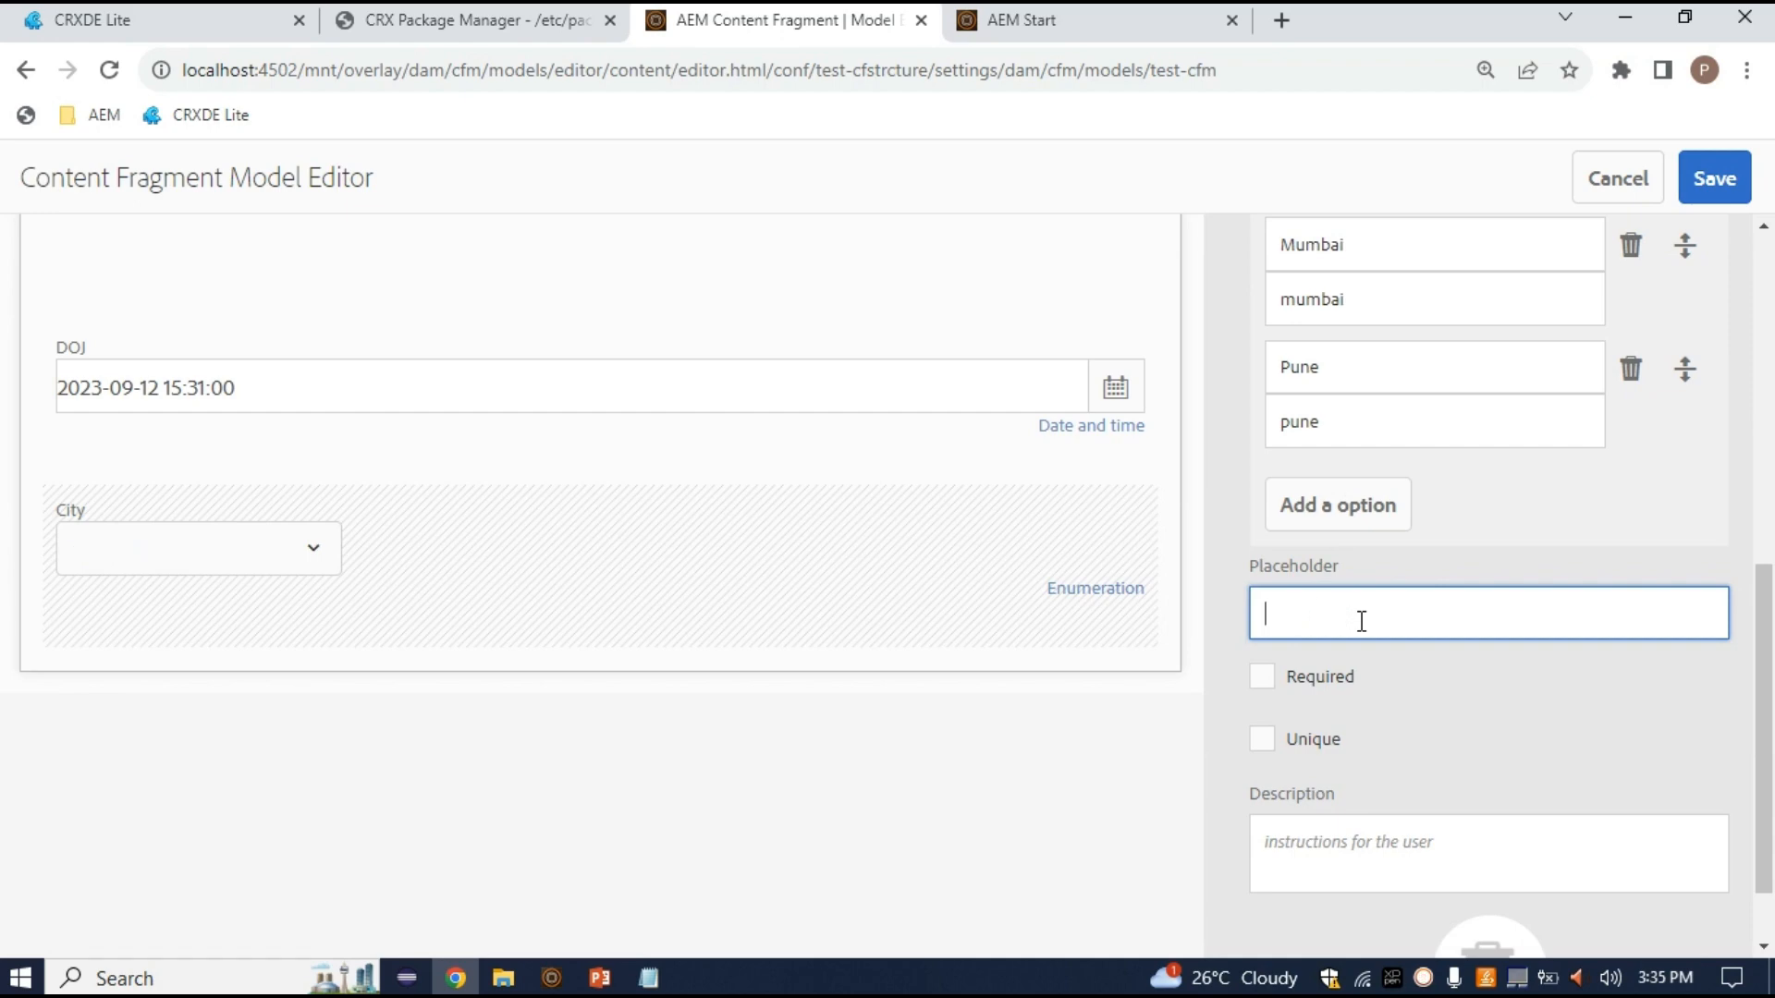
type("Sreda")
key("BackSpace")
key("BackSpace")
key("BackSpace")
type("lect the City")
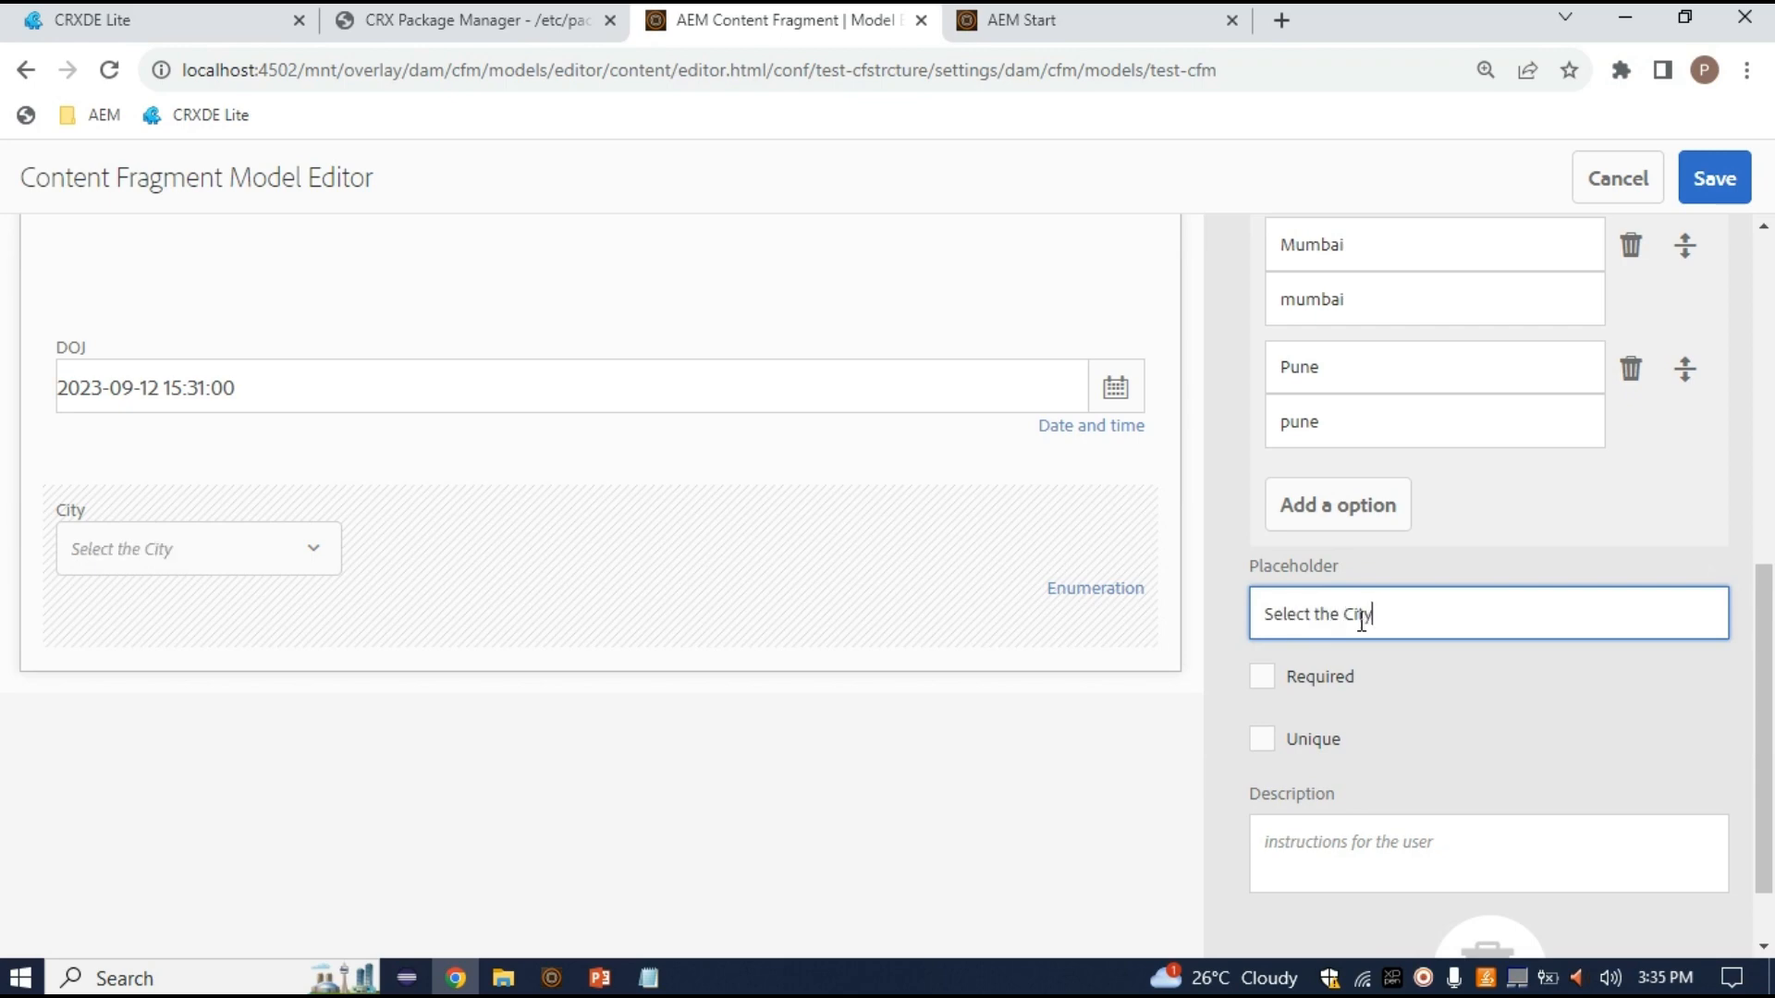
type(" Here")
scroll(1470, 566, "down", 1)
scroll(1724, 840, "up", 6)
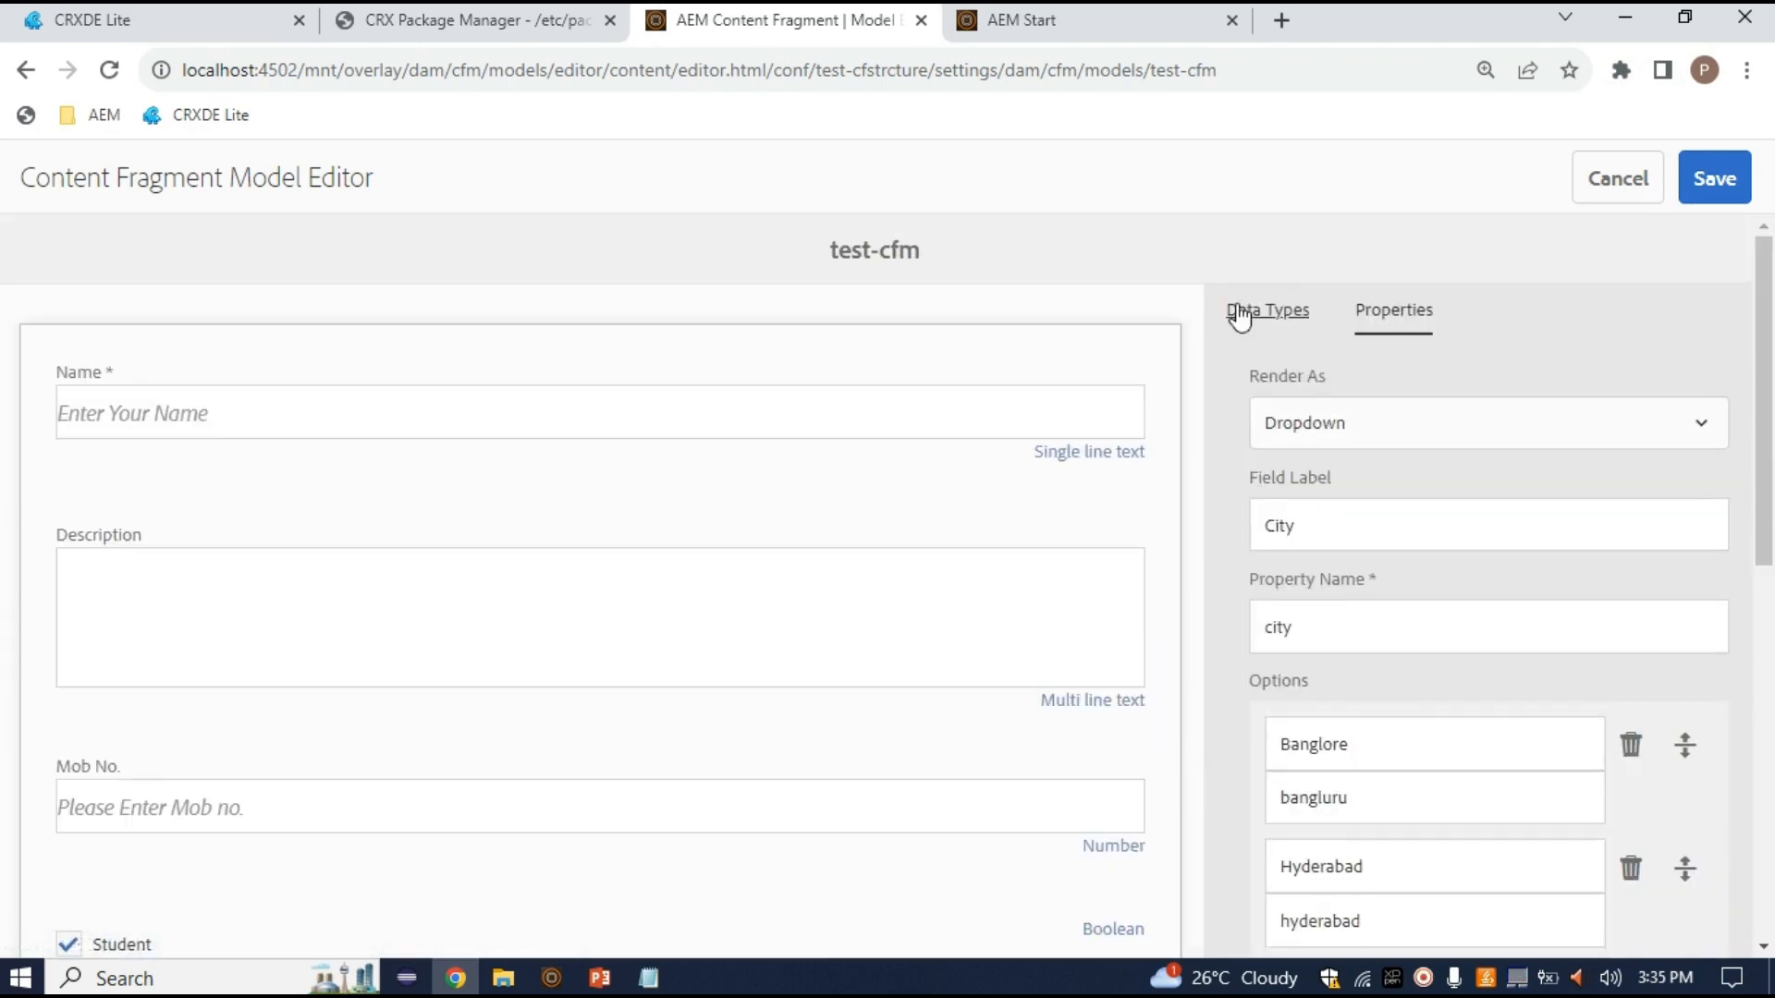
Show the Data Types list beside the test-cfm form and scroll through all field types
left_click(1240, 316)
scroll(1473, 681, "down", 5)
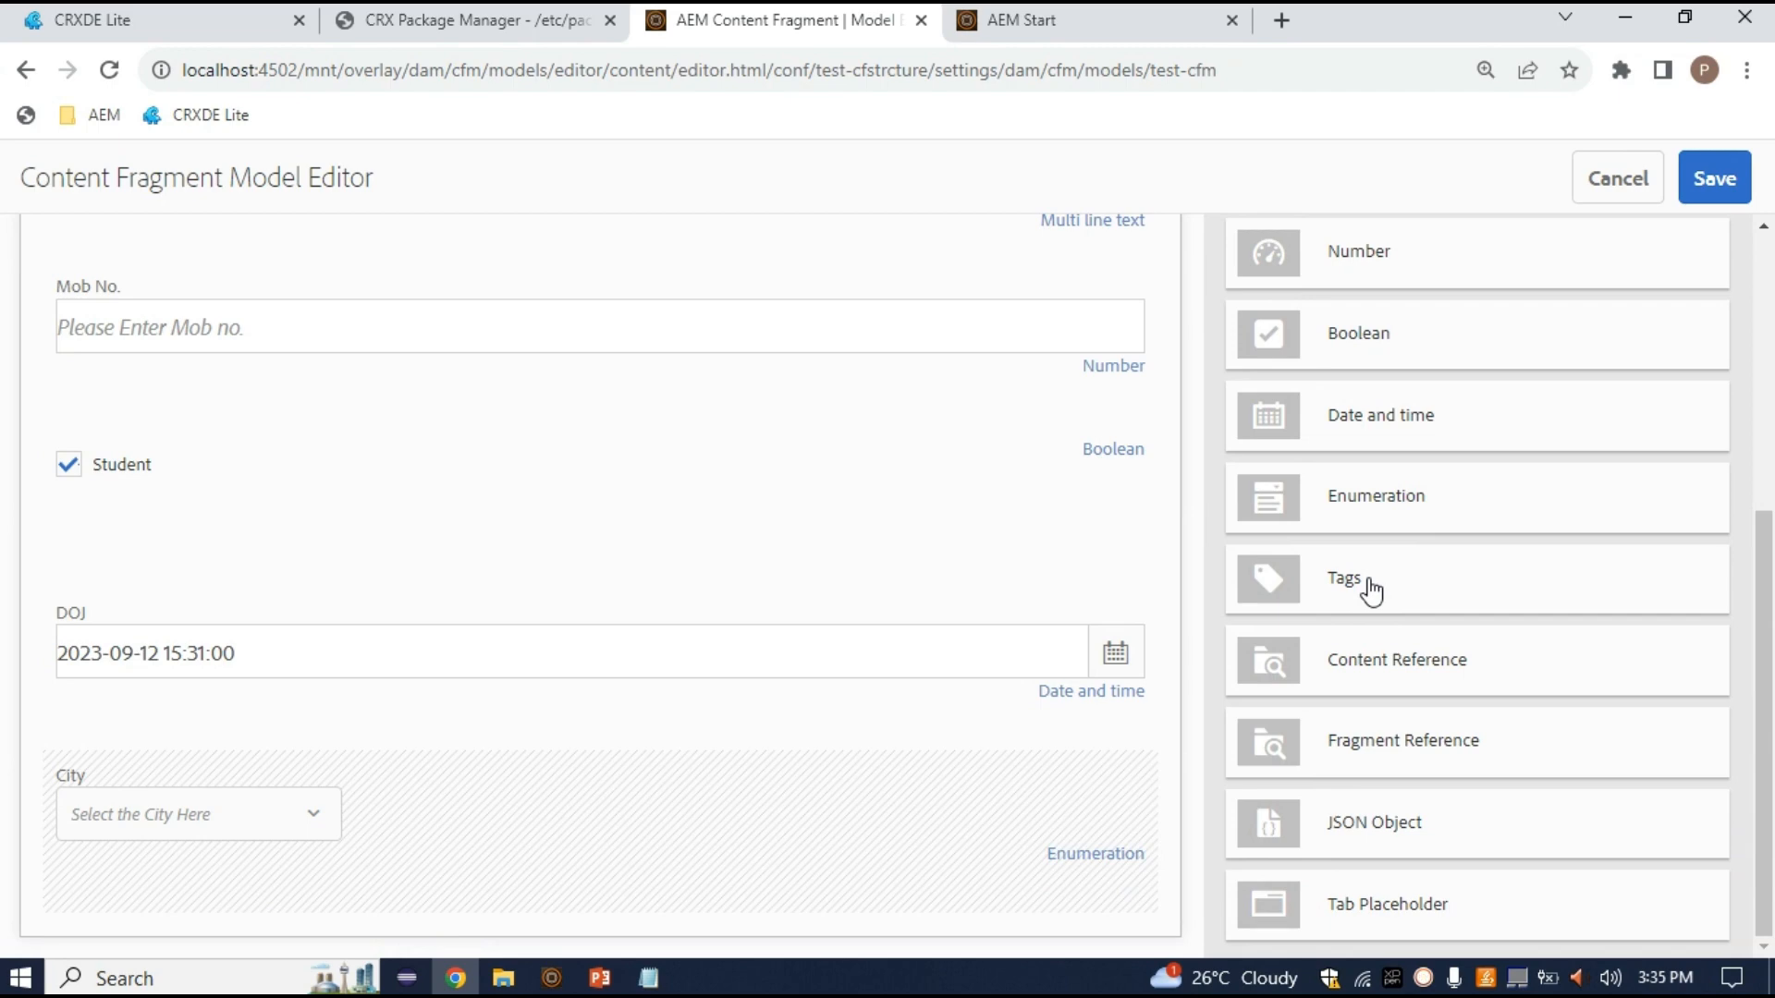
Open a new Chrome tab with 'google meet' in the address bar, then return to the AEM tab
left_click(1281, 20)
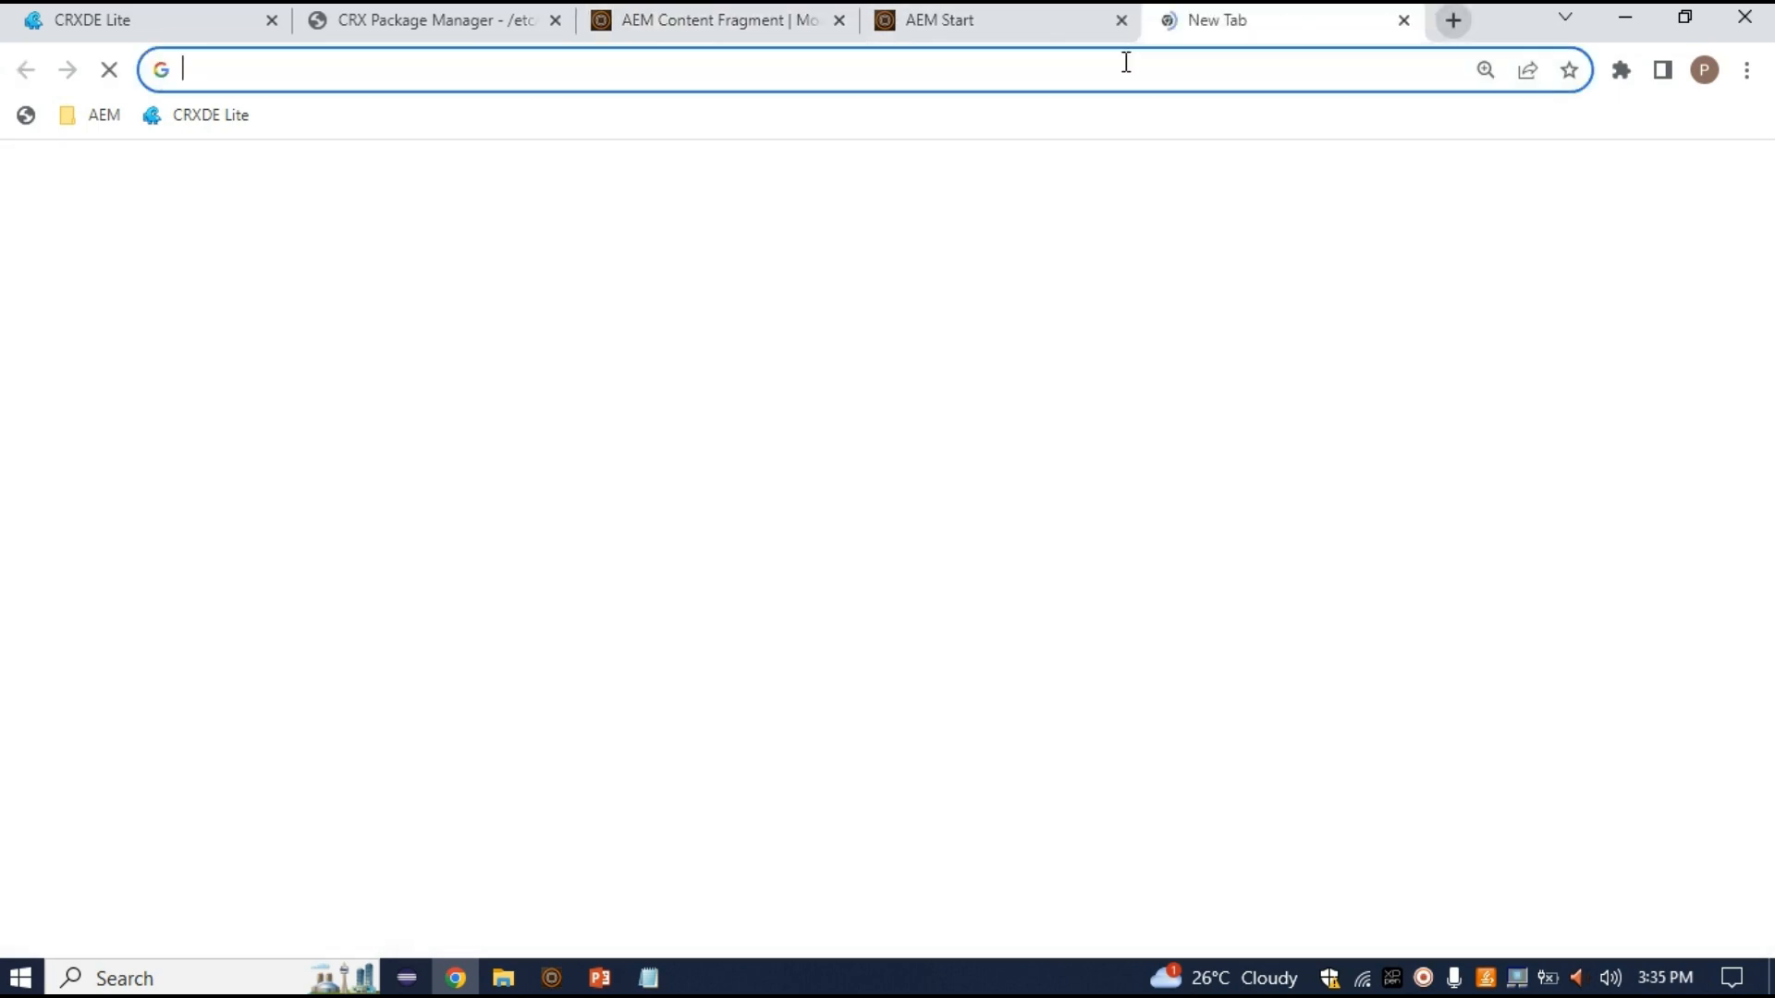
left_click(1074, 71)
type("iu")
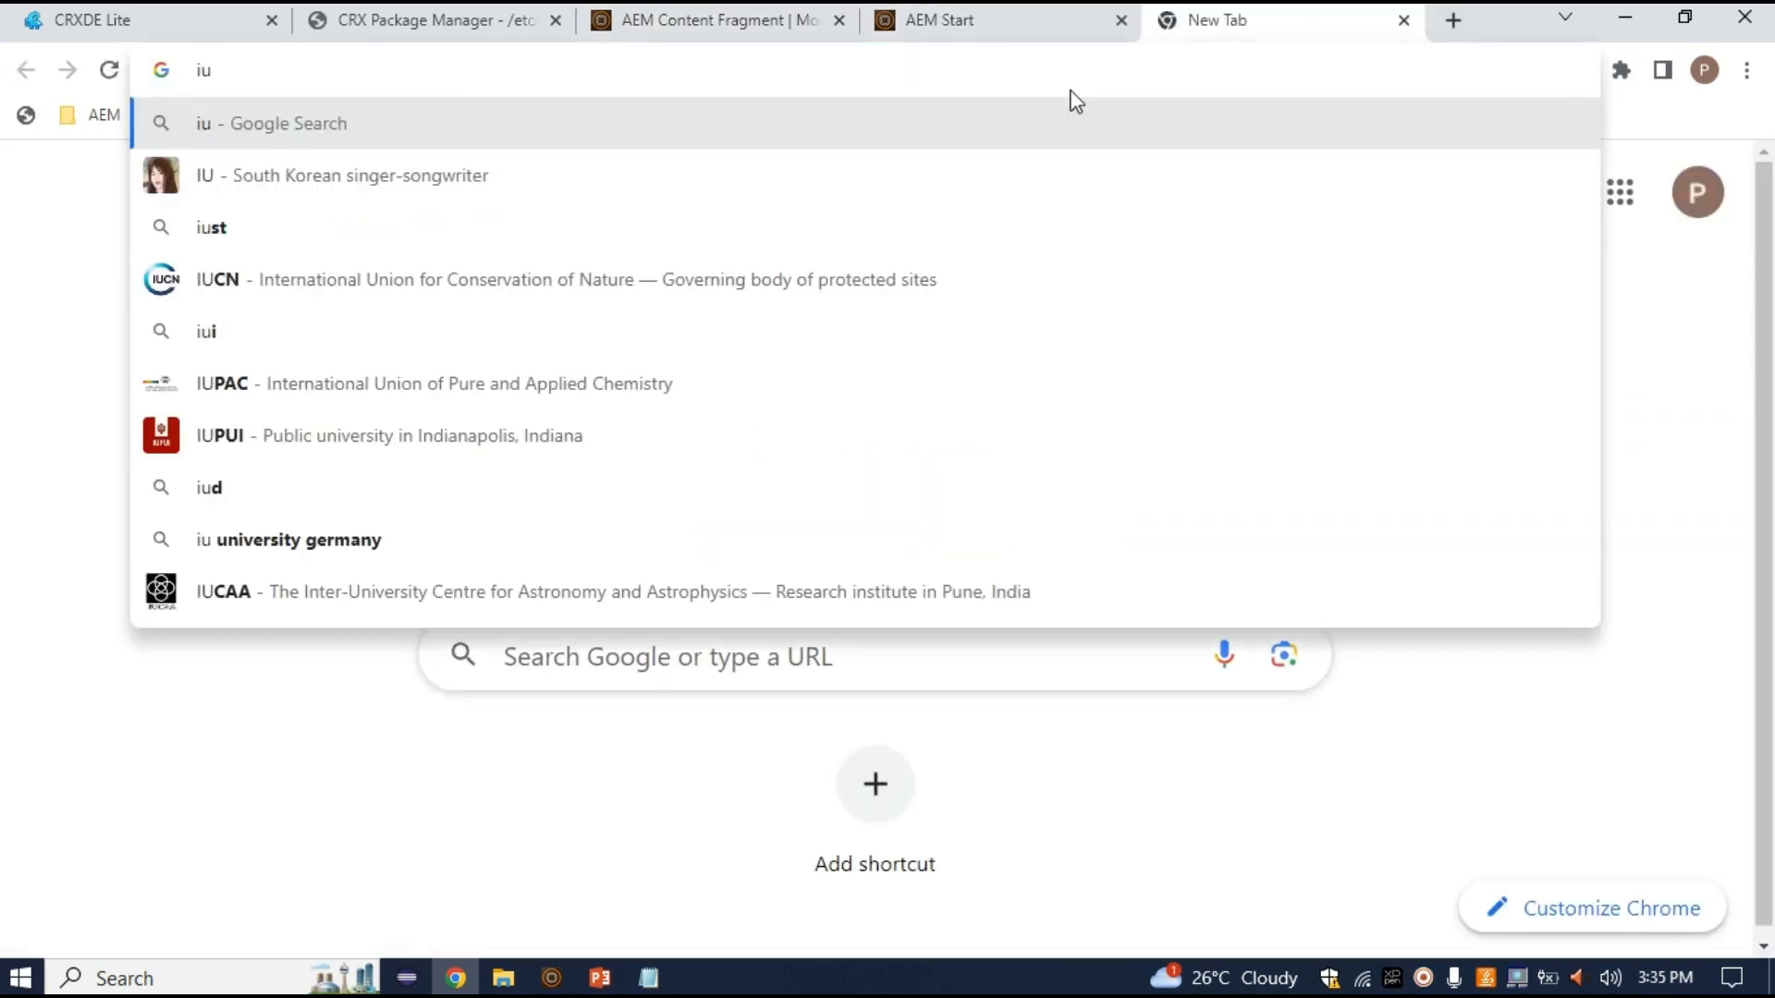
key("BackSpace")
key("BackSpace")
type("goo")
key("BackSpace")
type("=")
key("BackSpace")
key("BackSpace")
type("g")
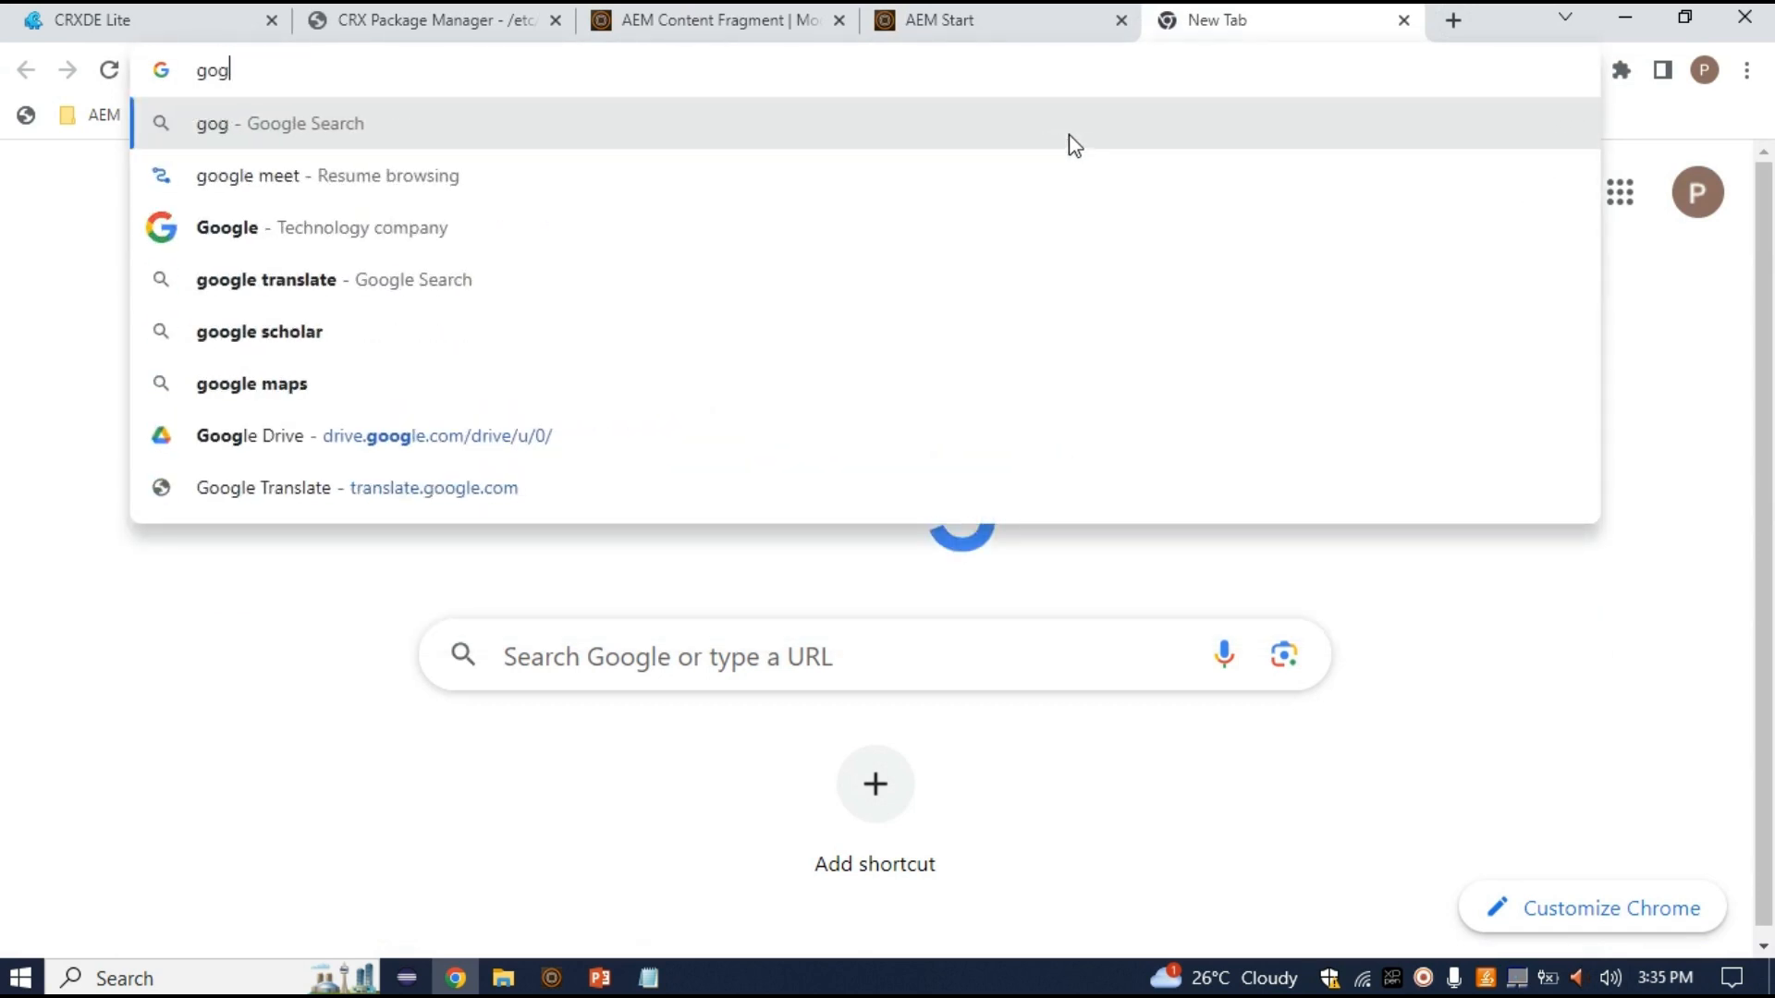
key("BackSpace")
type("og")
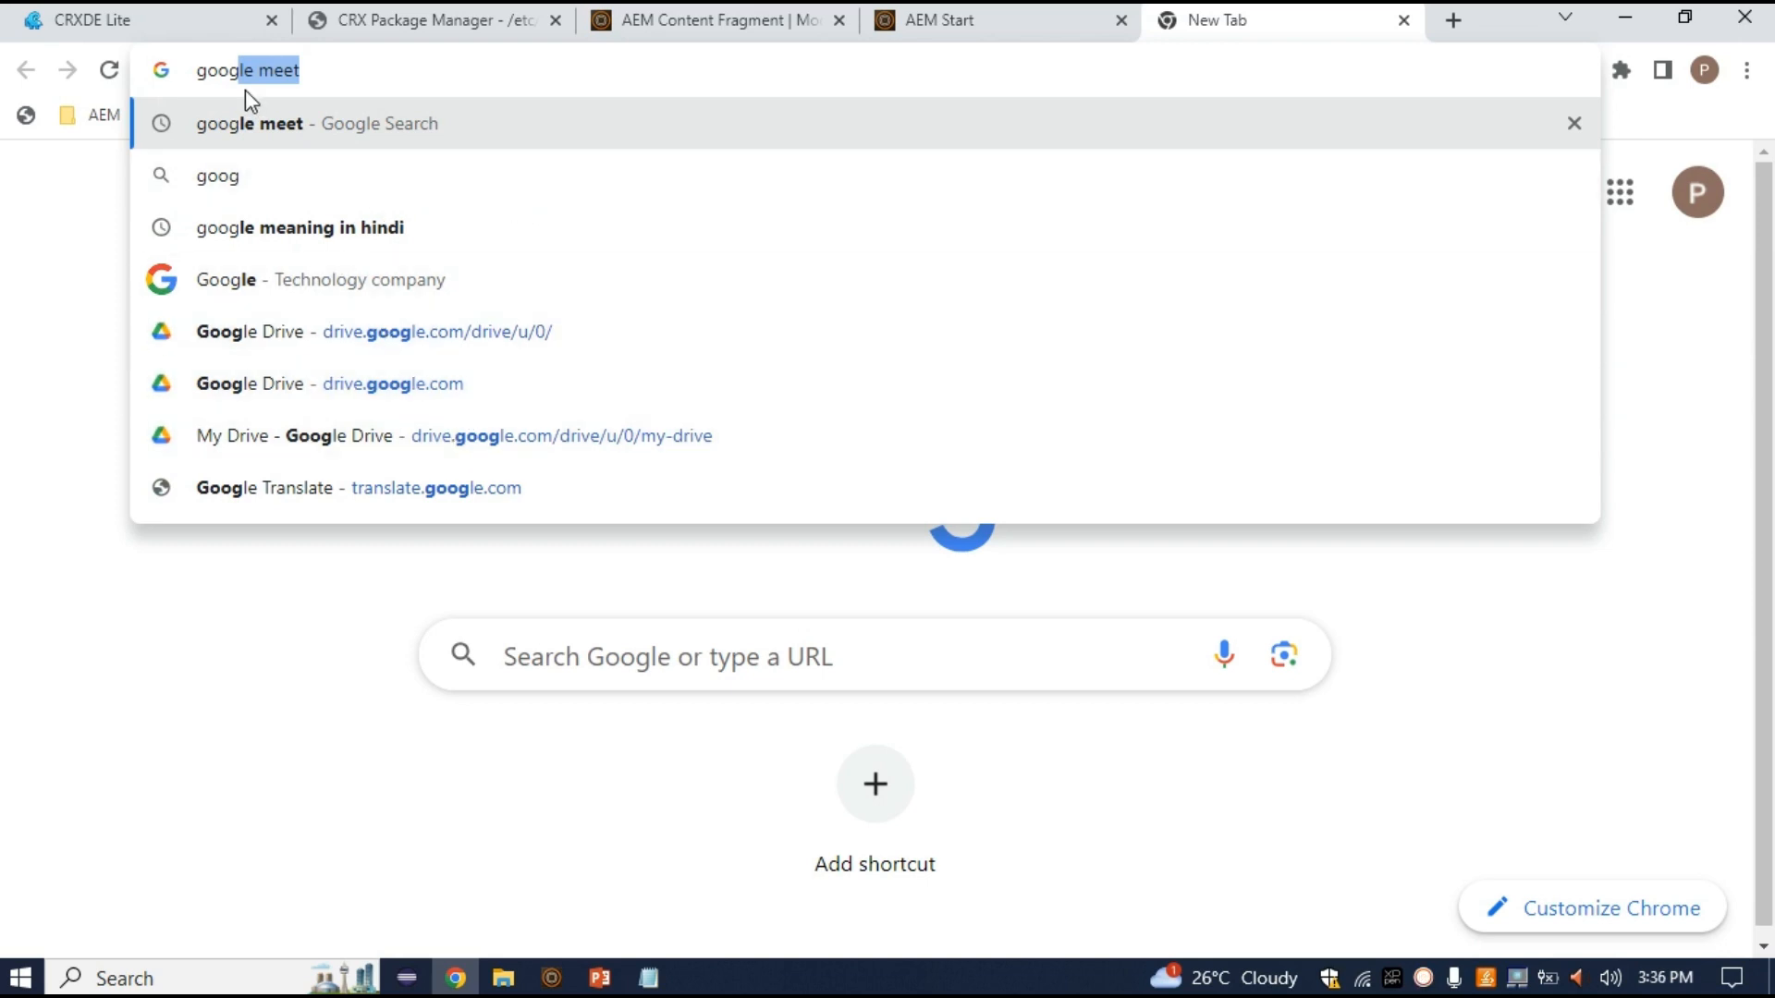
key("Right")
triple_click(282, 77)
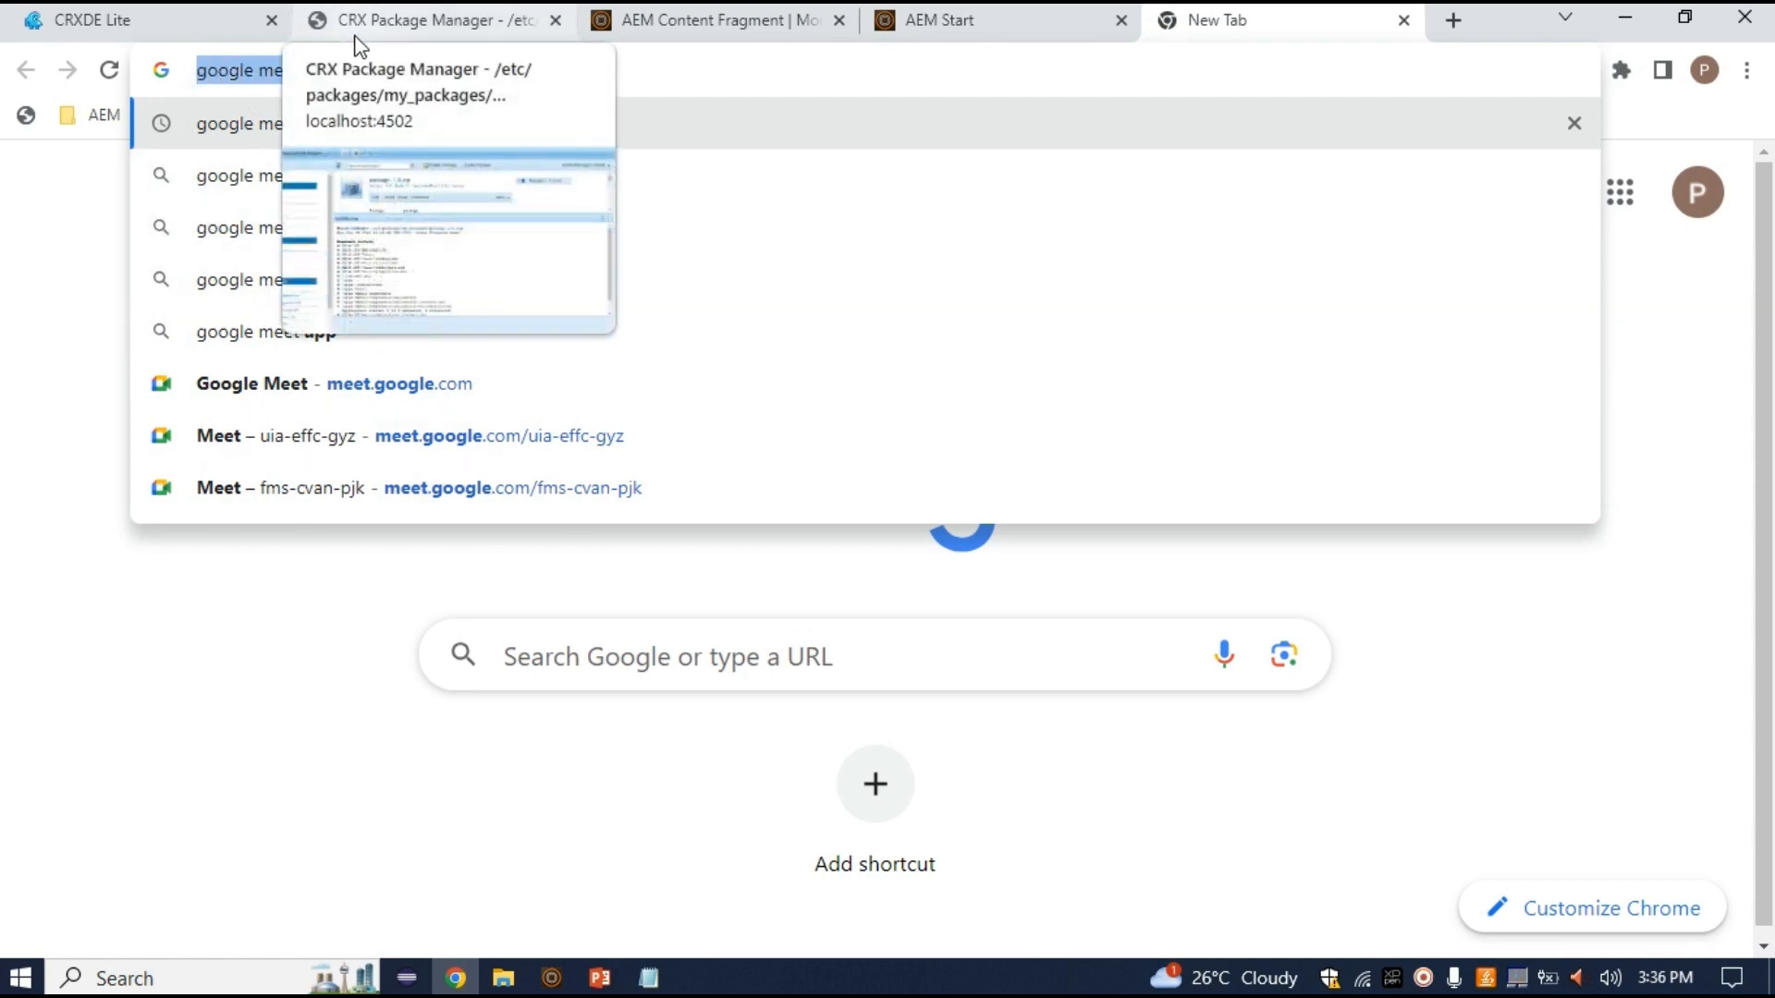
left_click(777, 15)
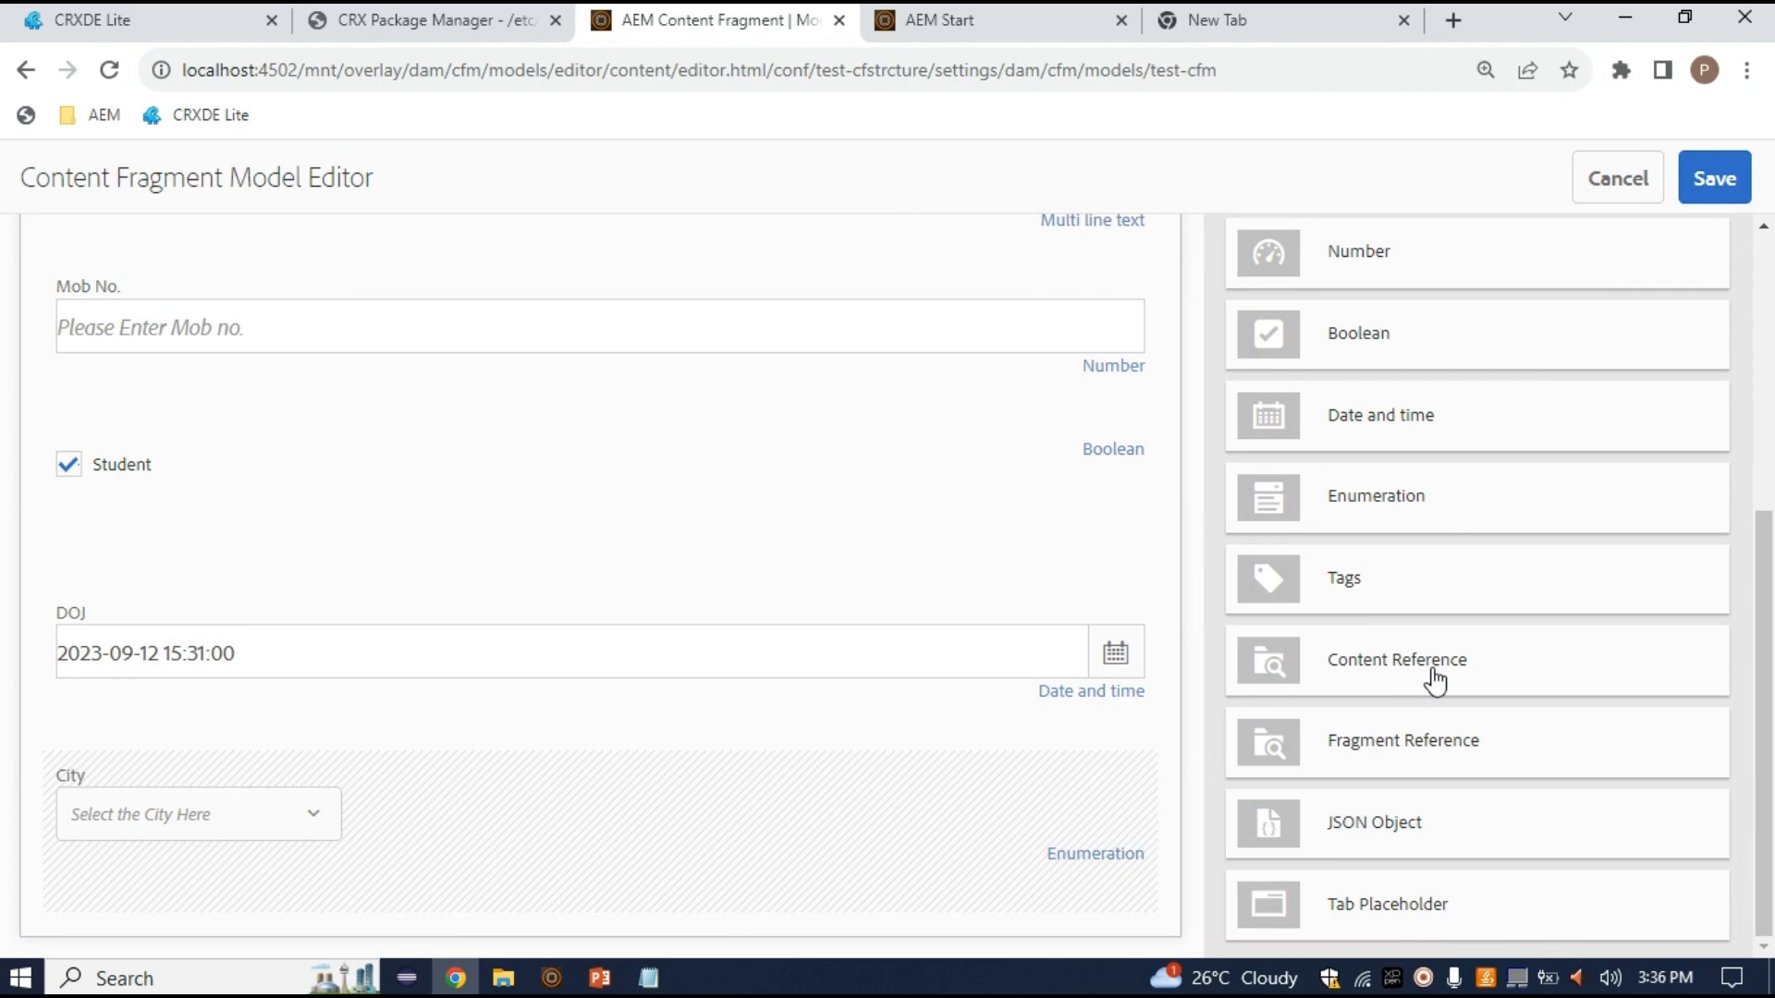
Add a Content Reference field at the end of the form, rendered as contentreference
left_click_drag(1466, 674, 395, 837)
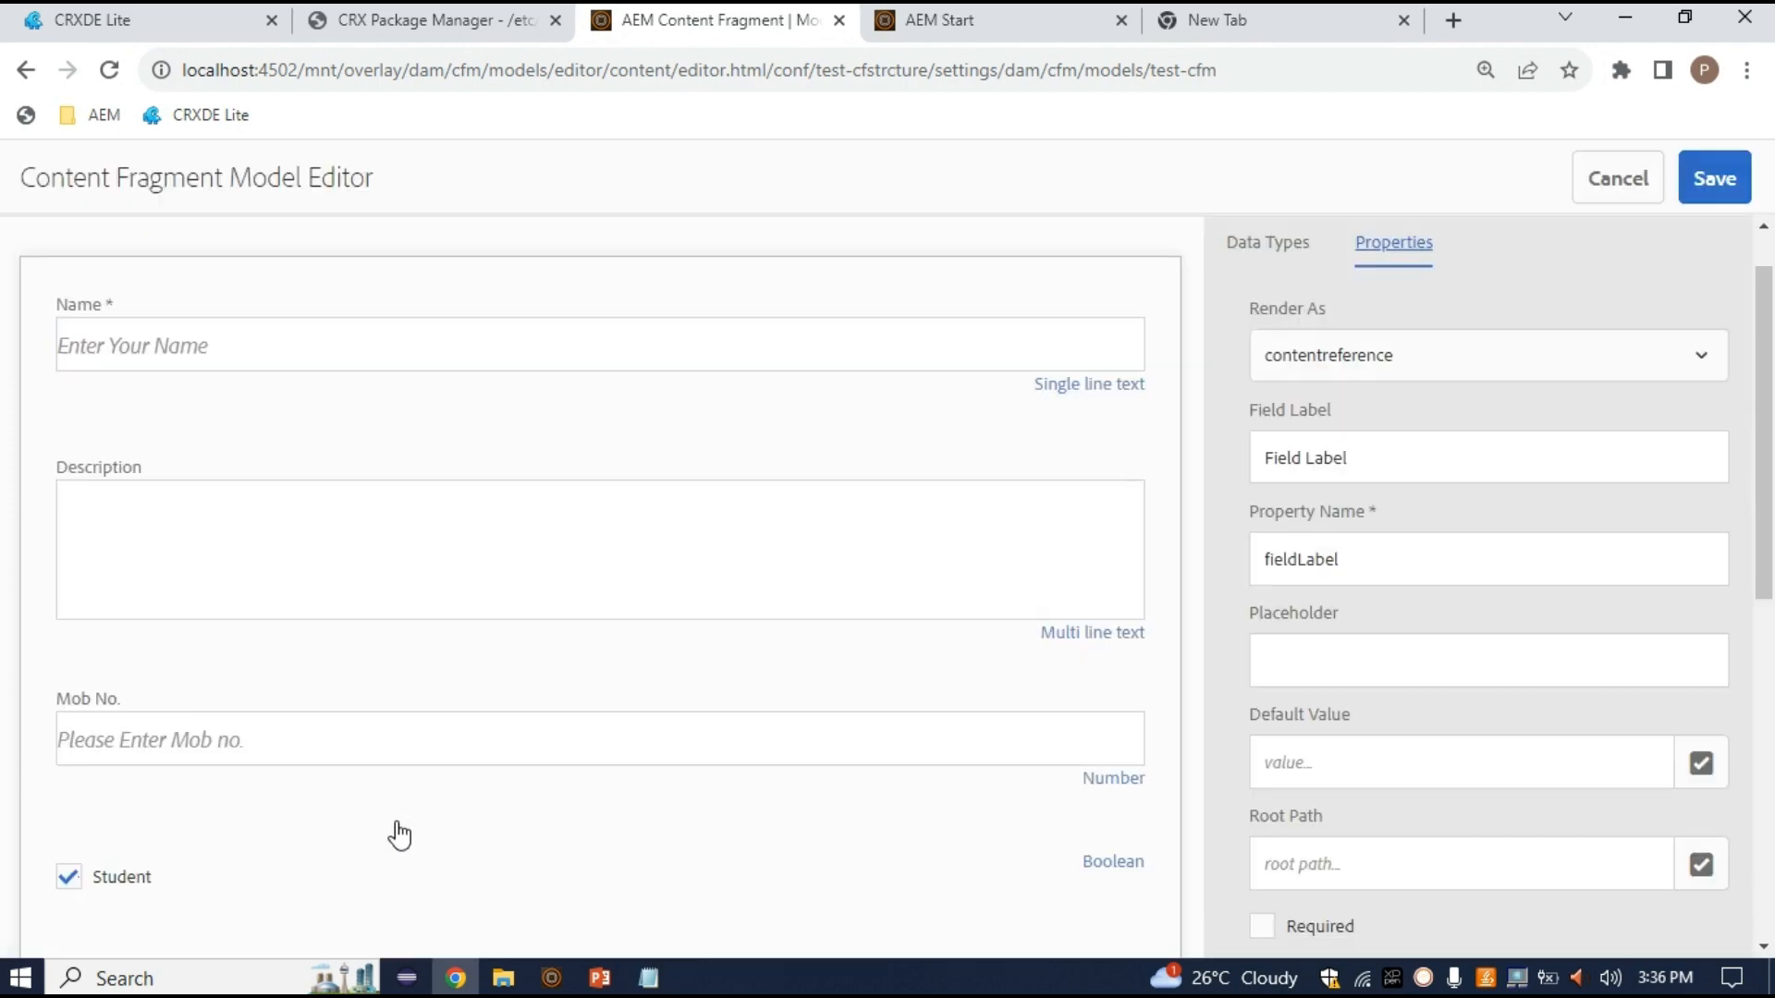
scroll(721, 867, "down", 7)
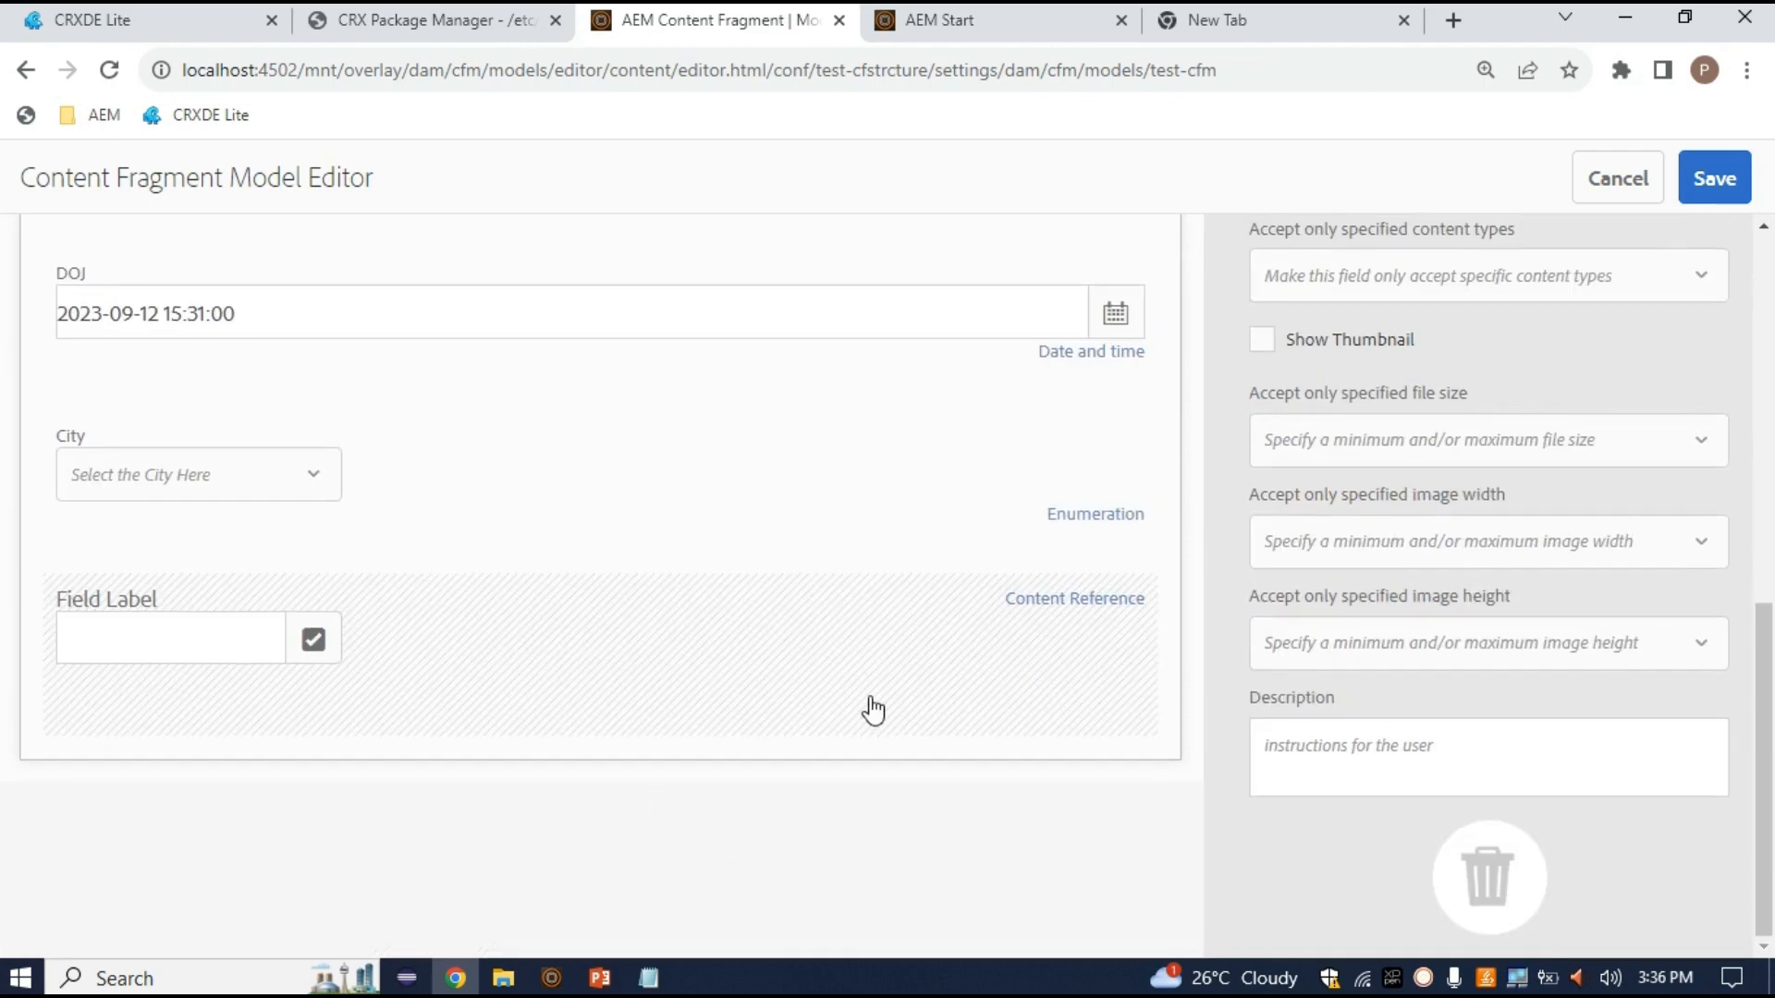
scroll(1373, 511, "up", 6)
scroll(1315, 345, "up", 2)
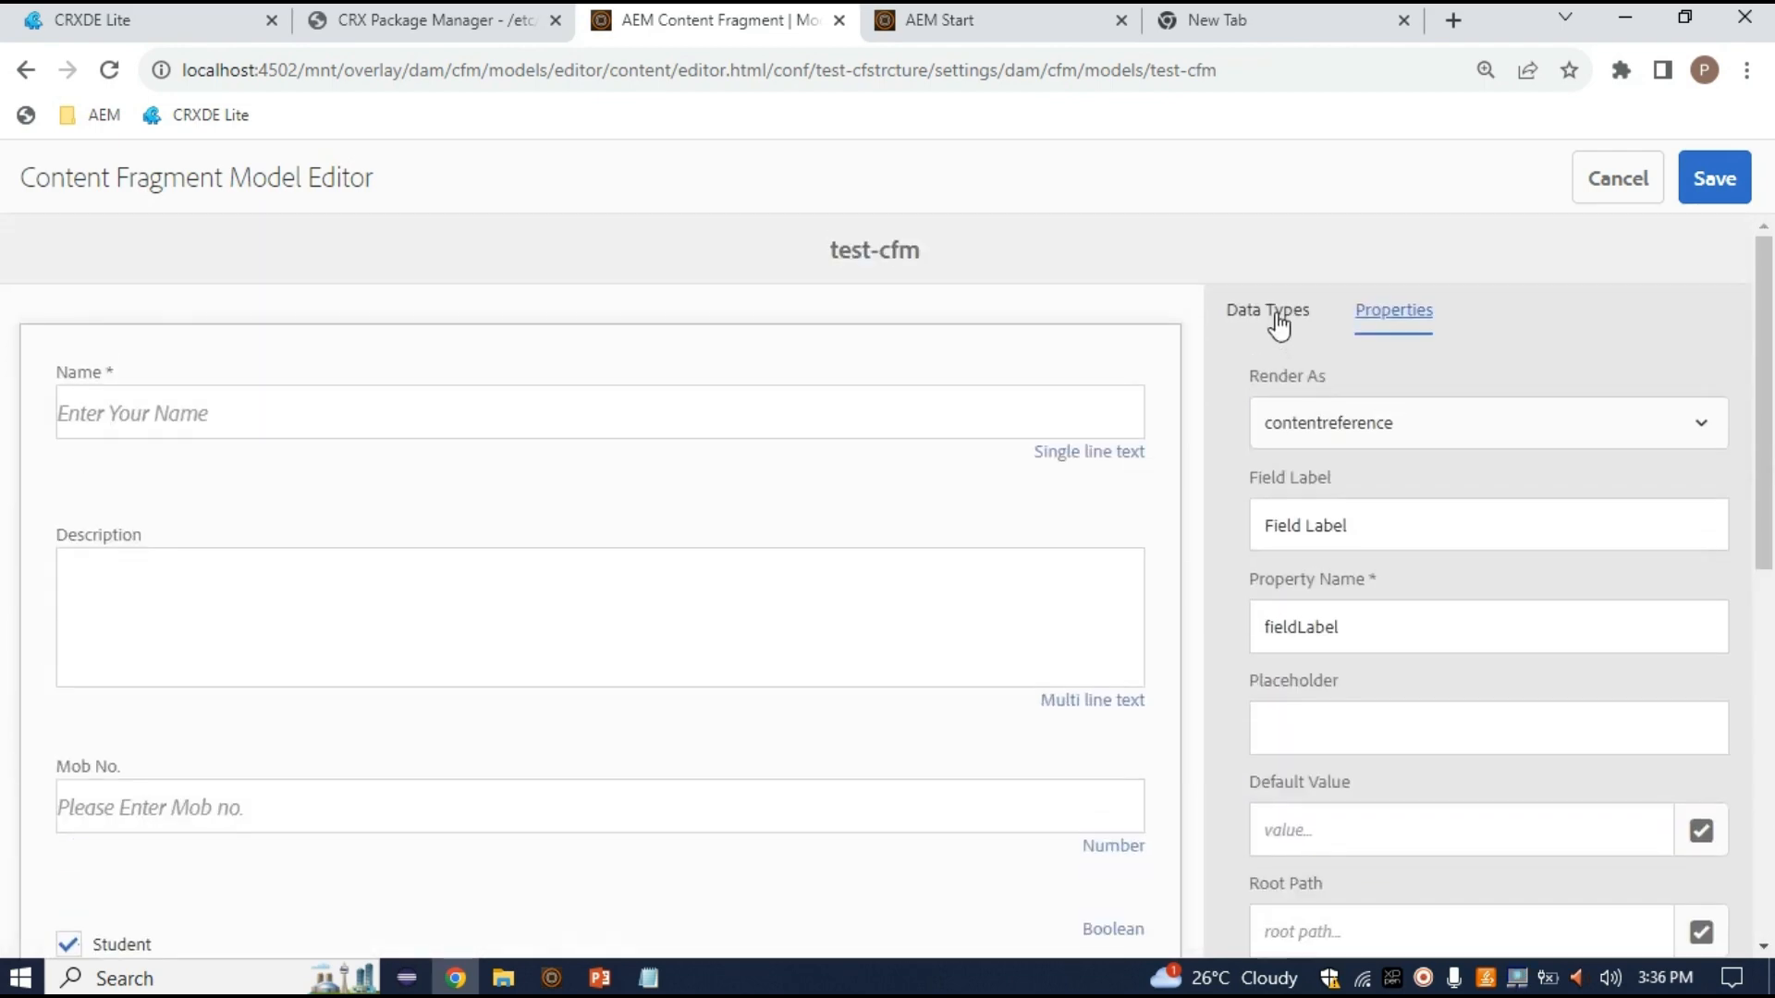
left_click(1450, 435)
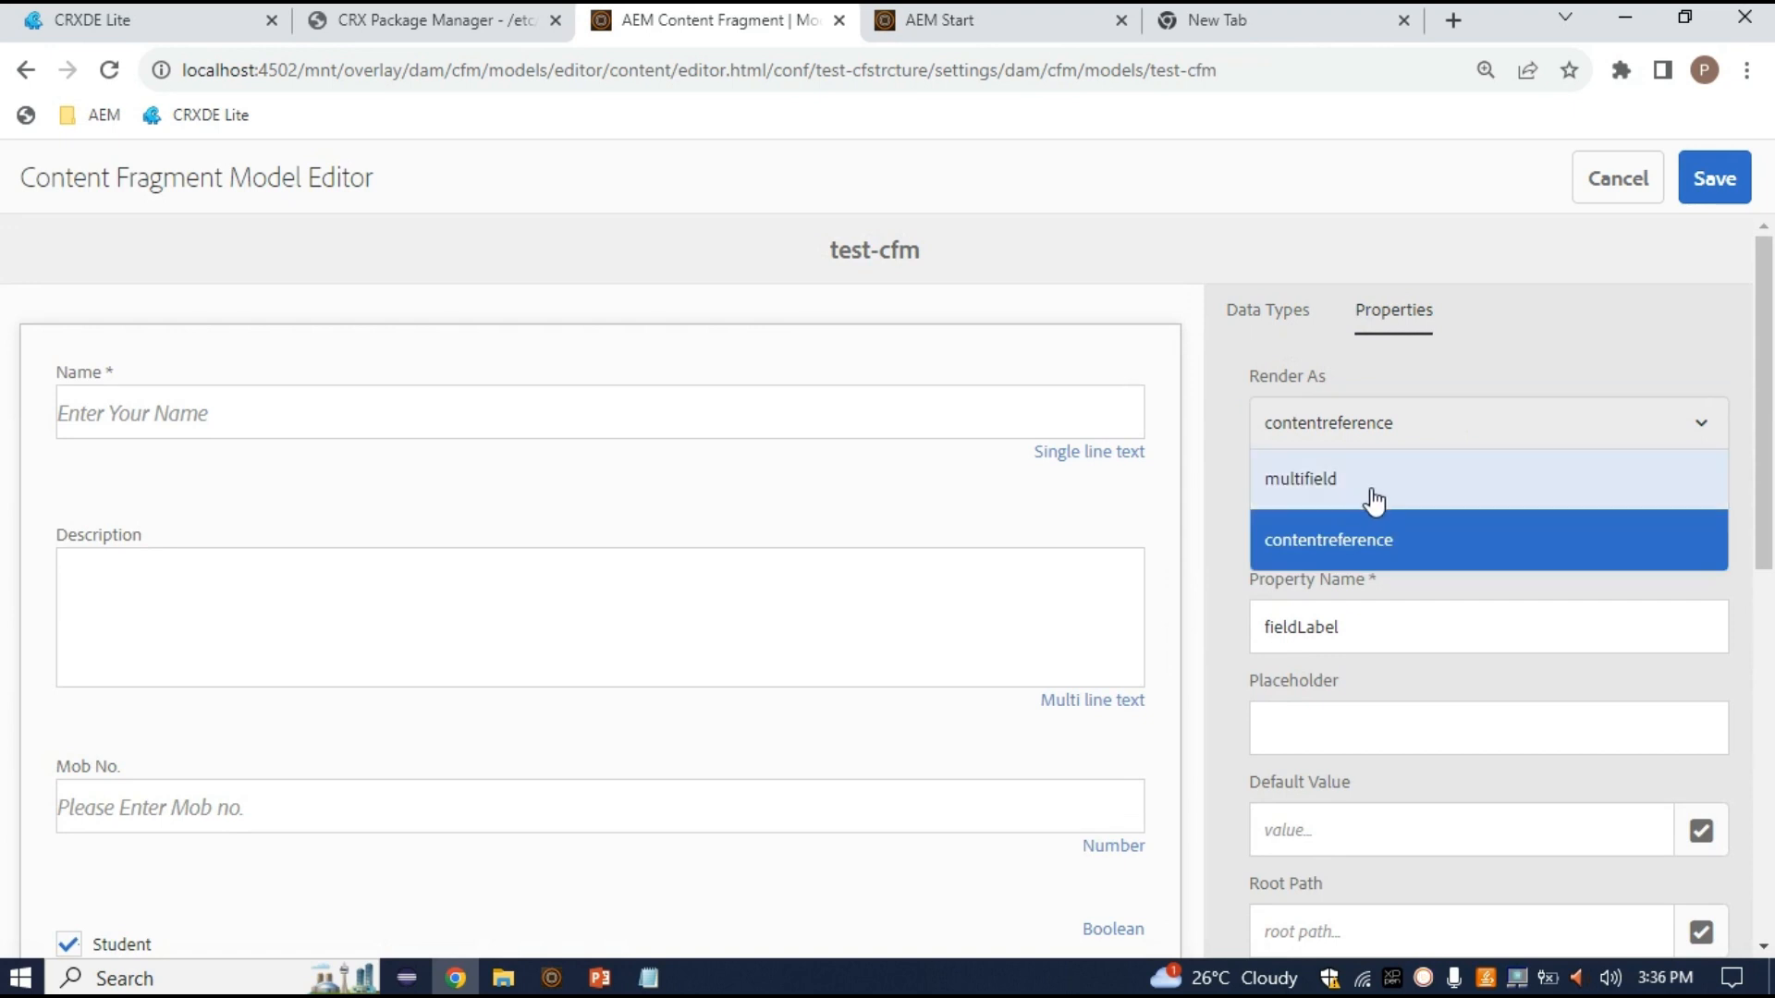
left_click(1384, 543)
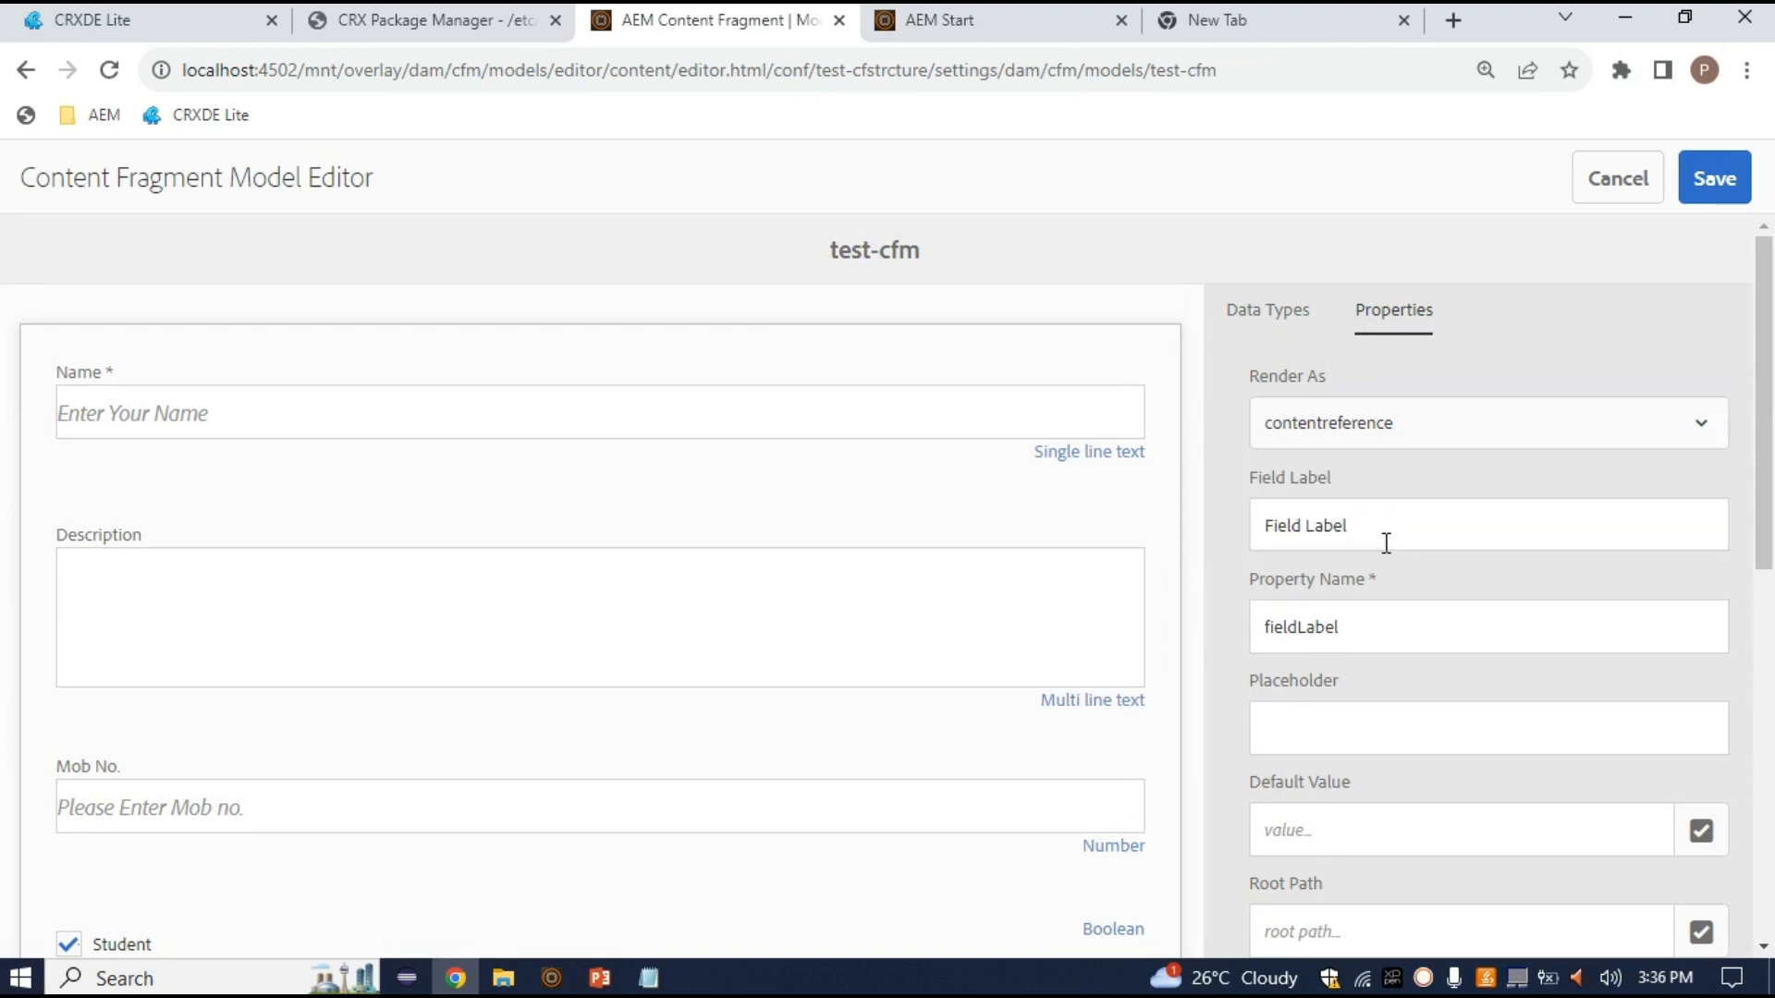
Label the new field 'Upload Pic', giving property name uploadPic
left_click_drag(1369, 539, 1195, 529)
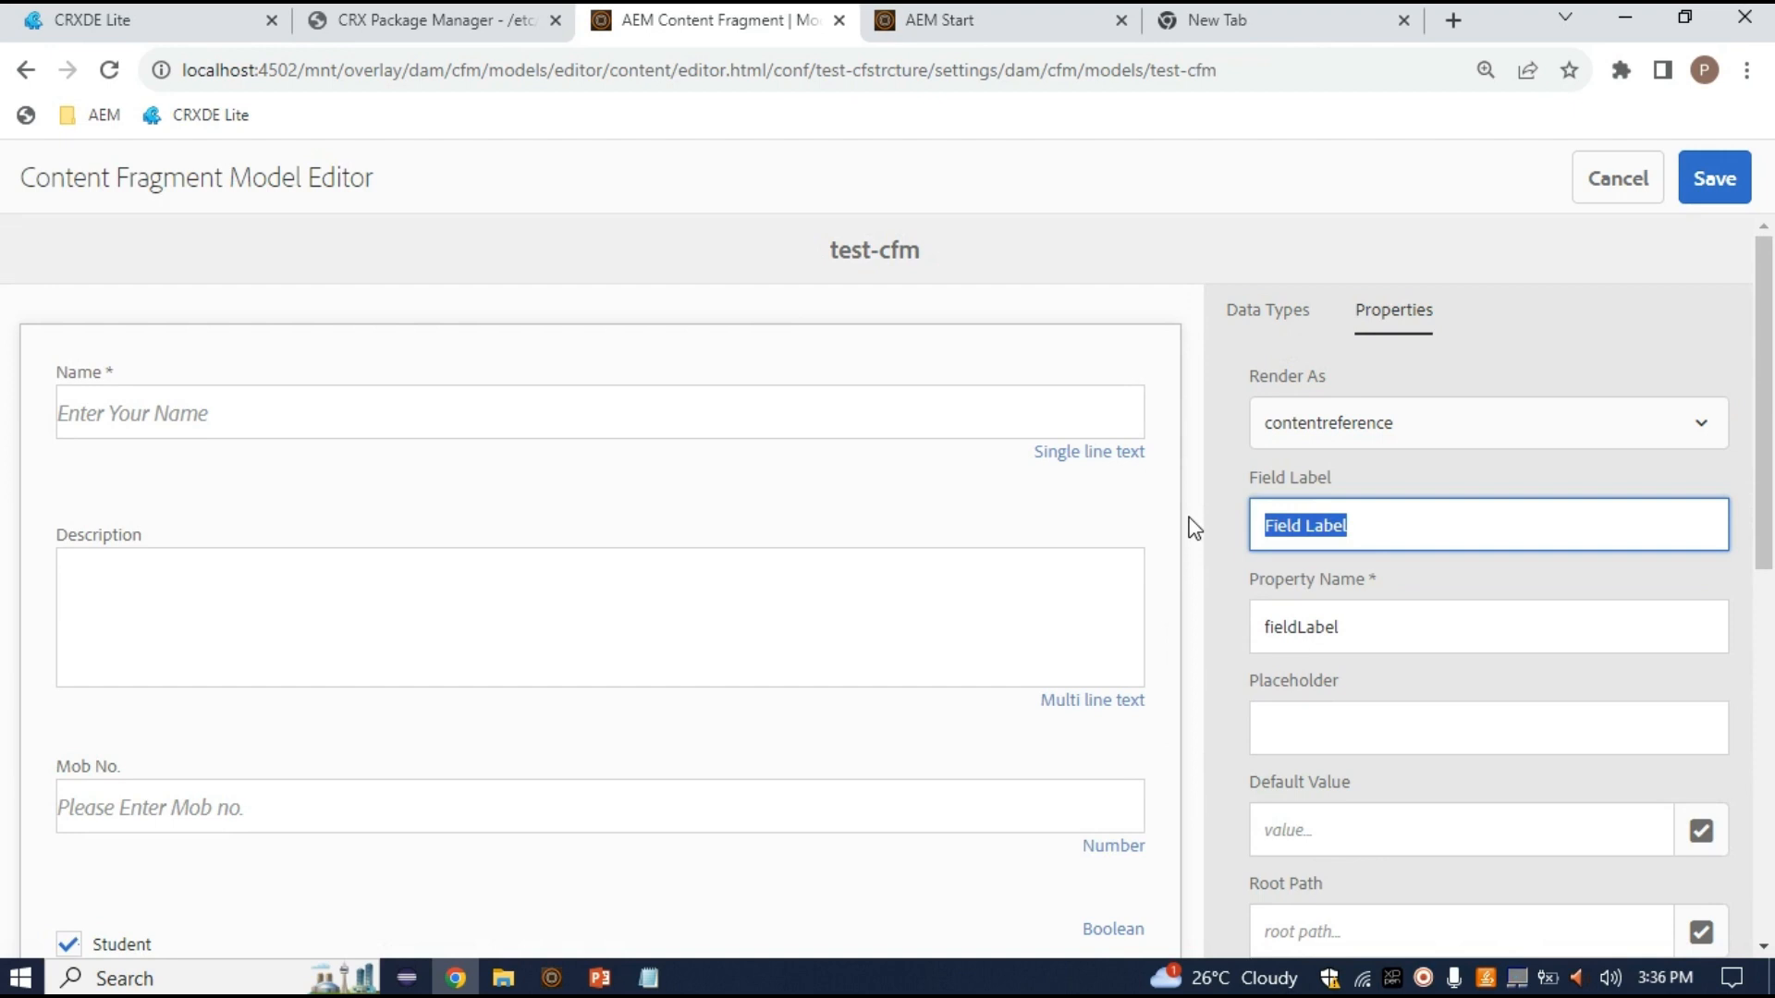
type("Uplo")
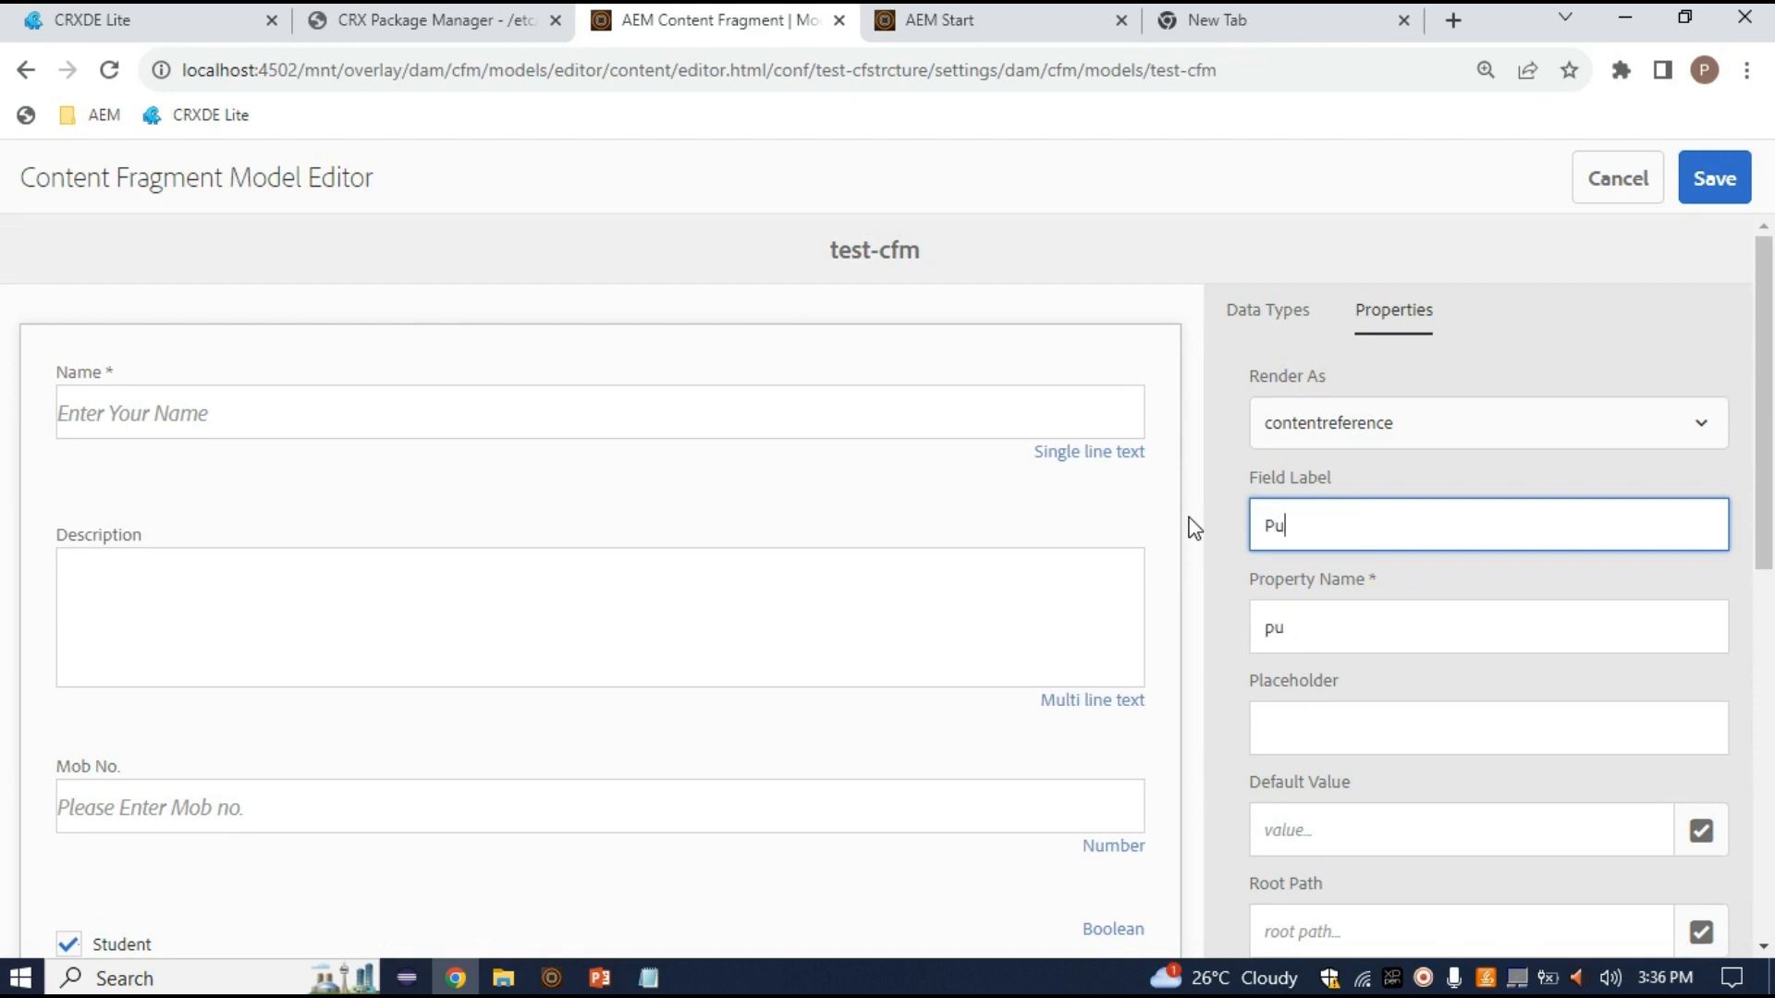
type("ad Pic")
scroll(1378, 670, "down", 4)
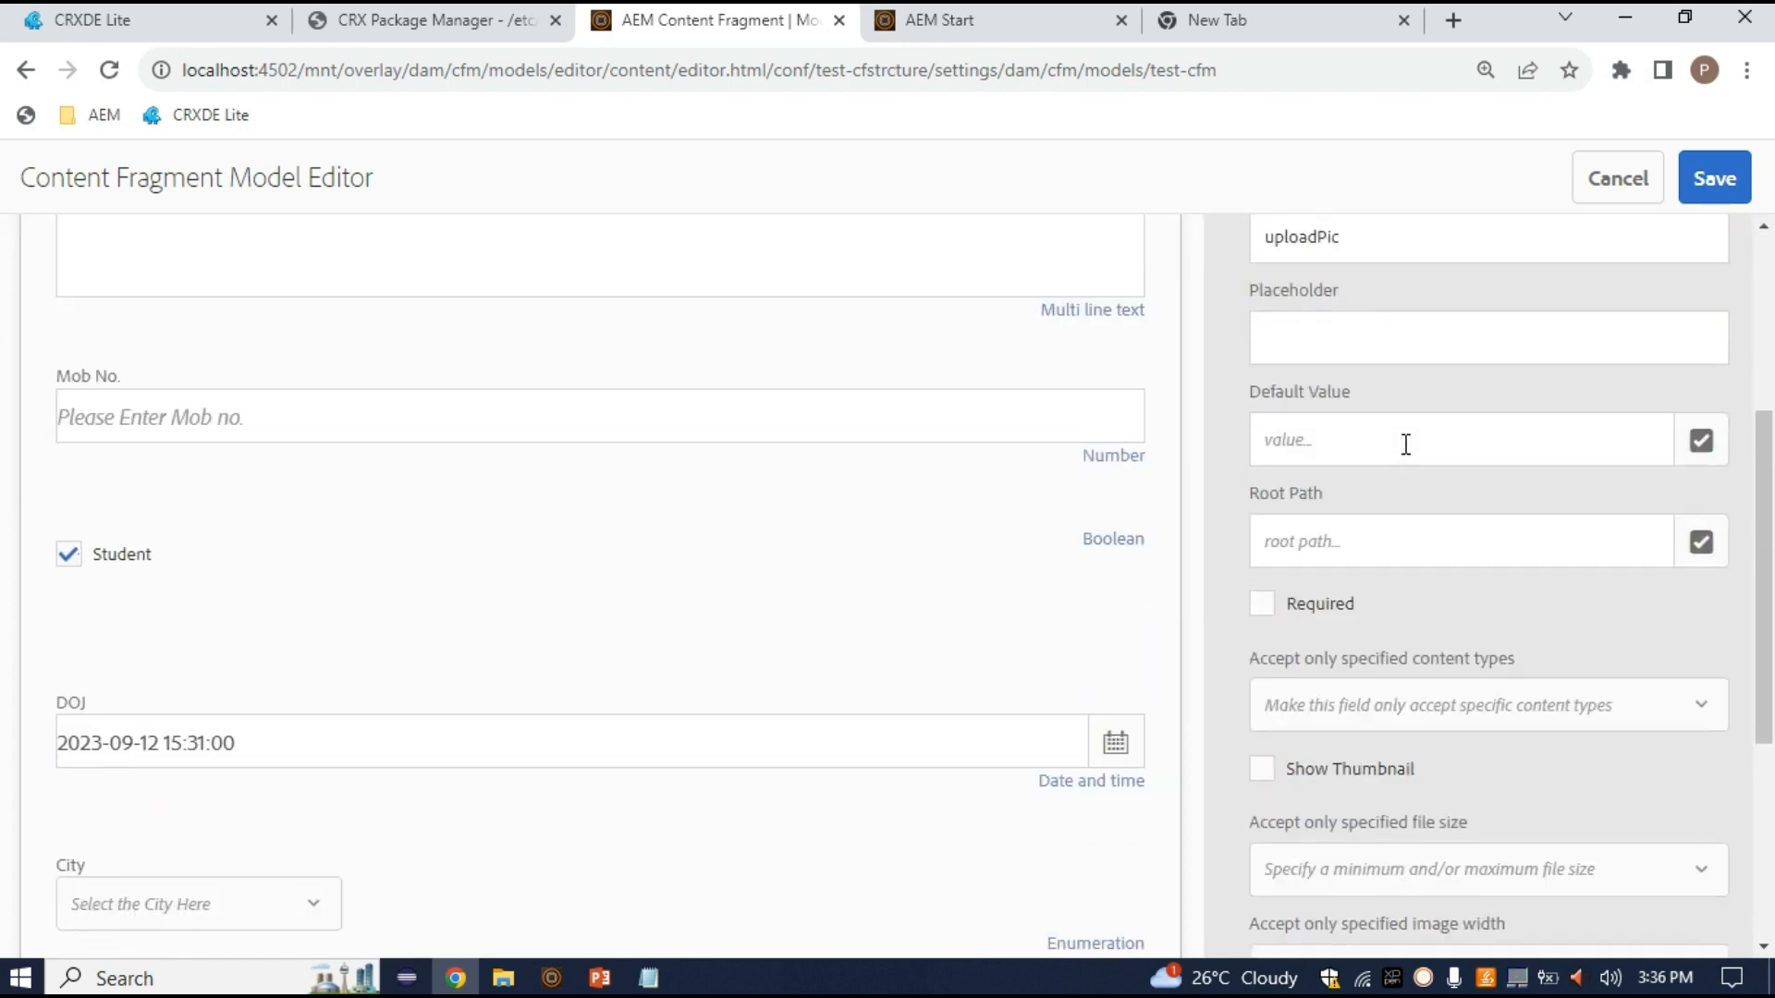
scroll(1403, 443, "up", 3)
left_click(1324, 604)
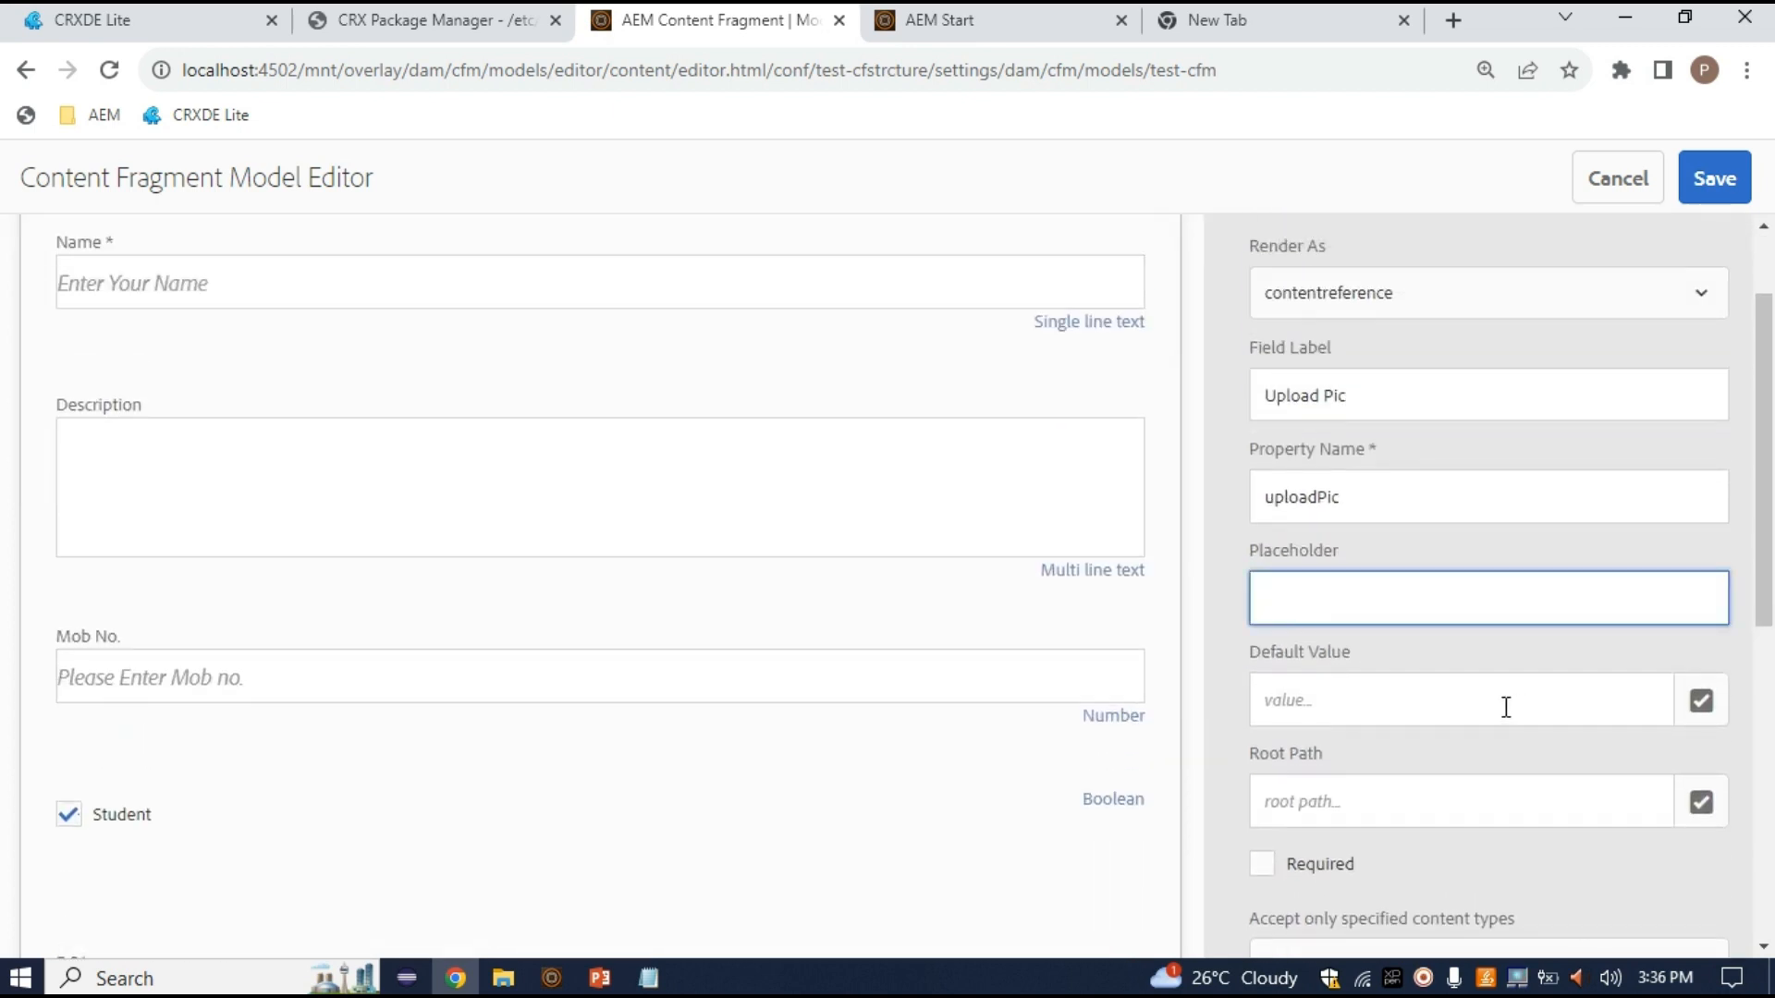
scroll(1506, 706, "down", 2)
scroll(1439, 645, "down", 3)
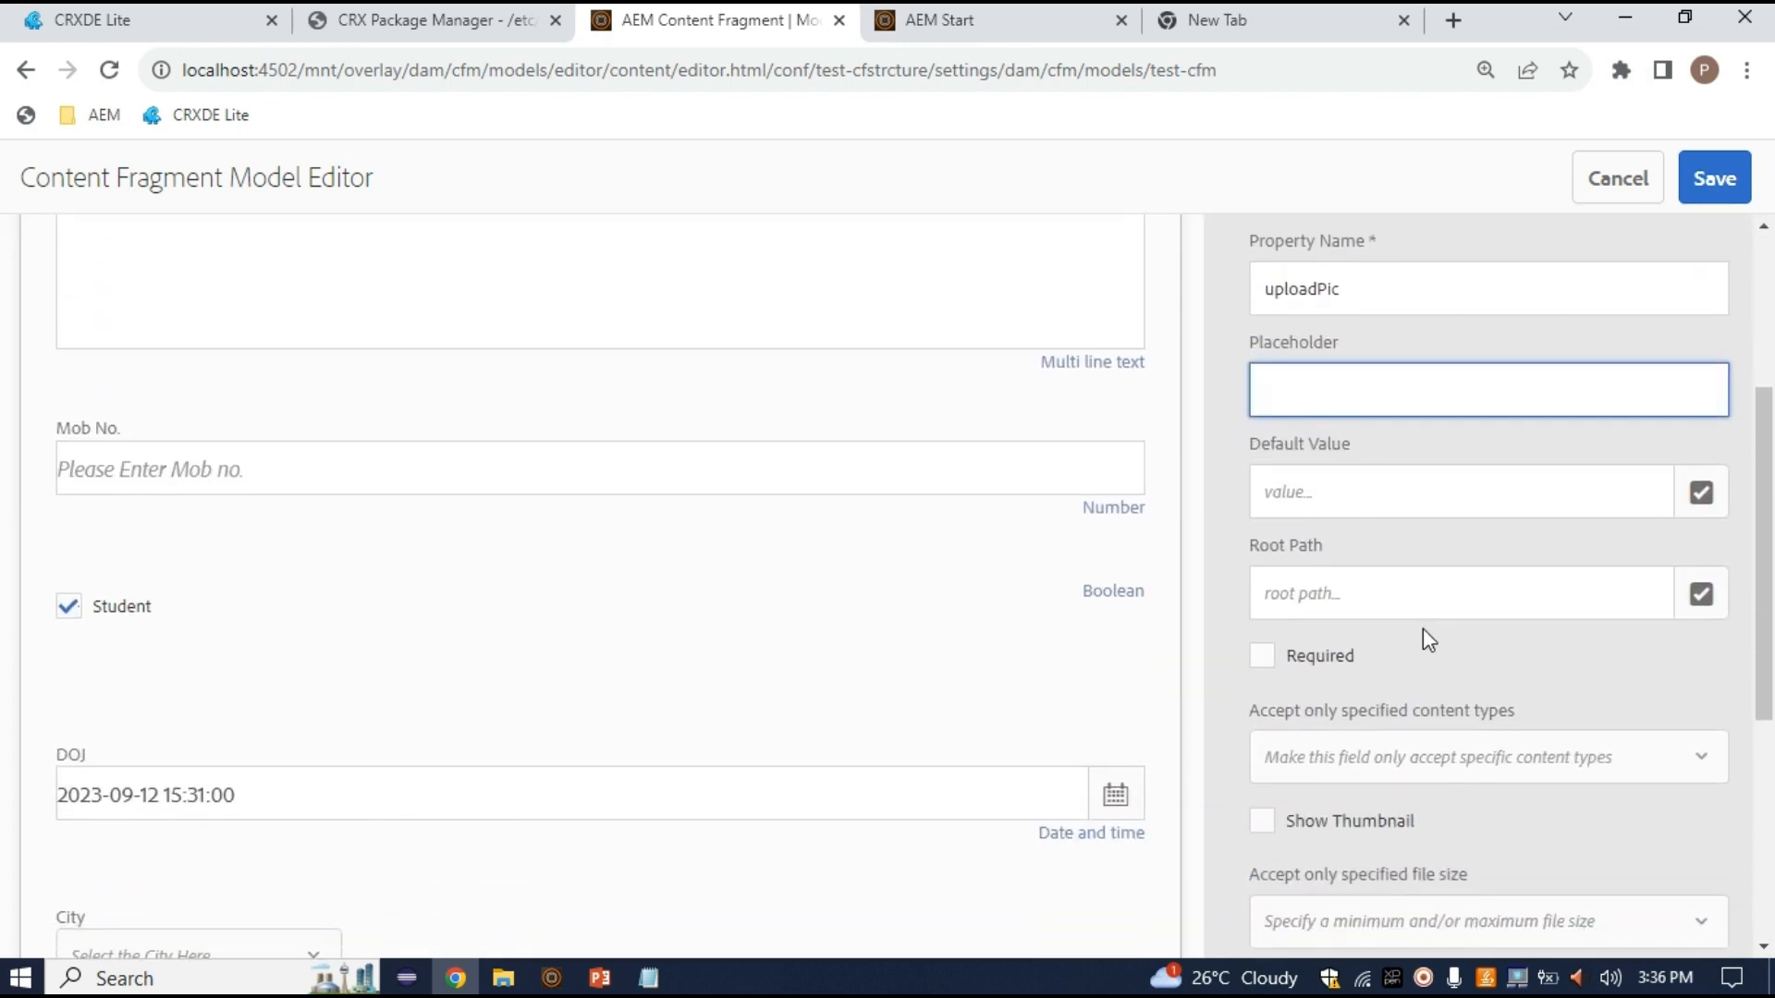
scroll(1506, 601, "down", 1)
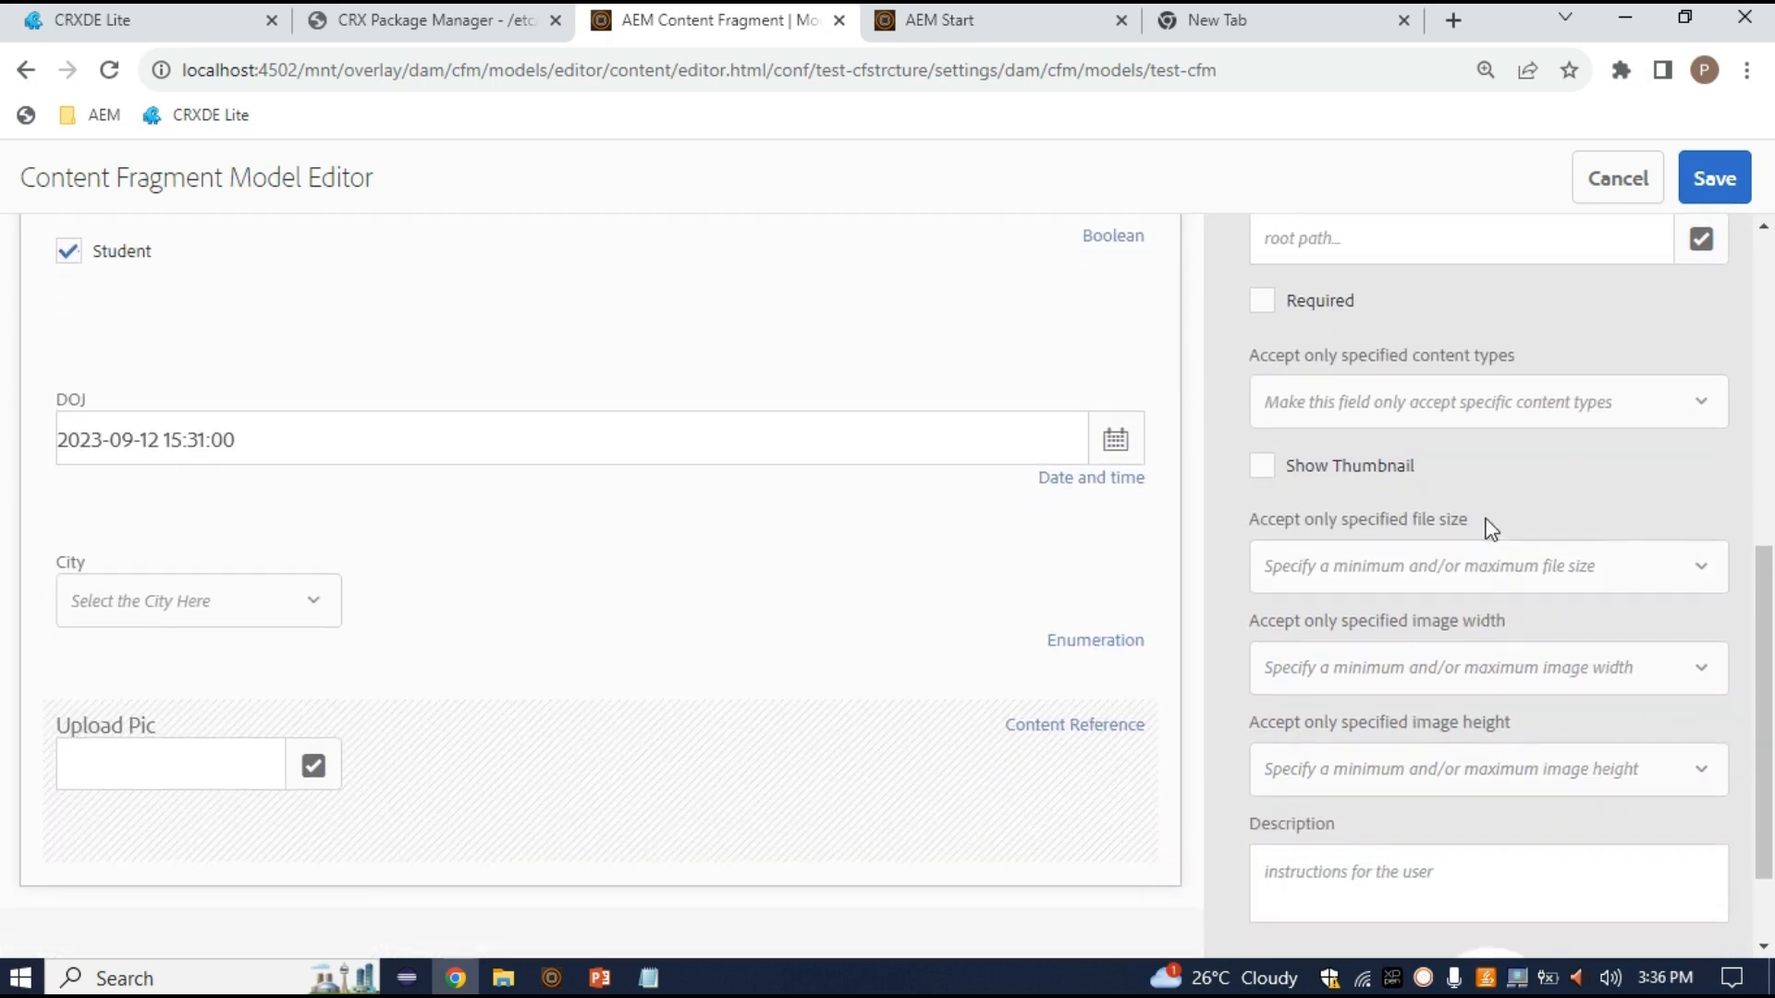
scroll(1470, 807, "down", 1)
scroll(1470, 807, "up", 1)
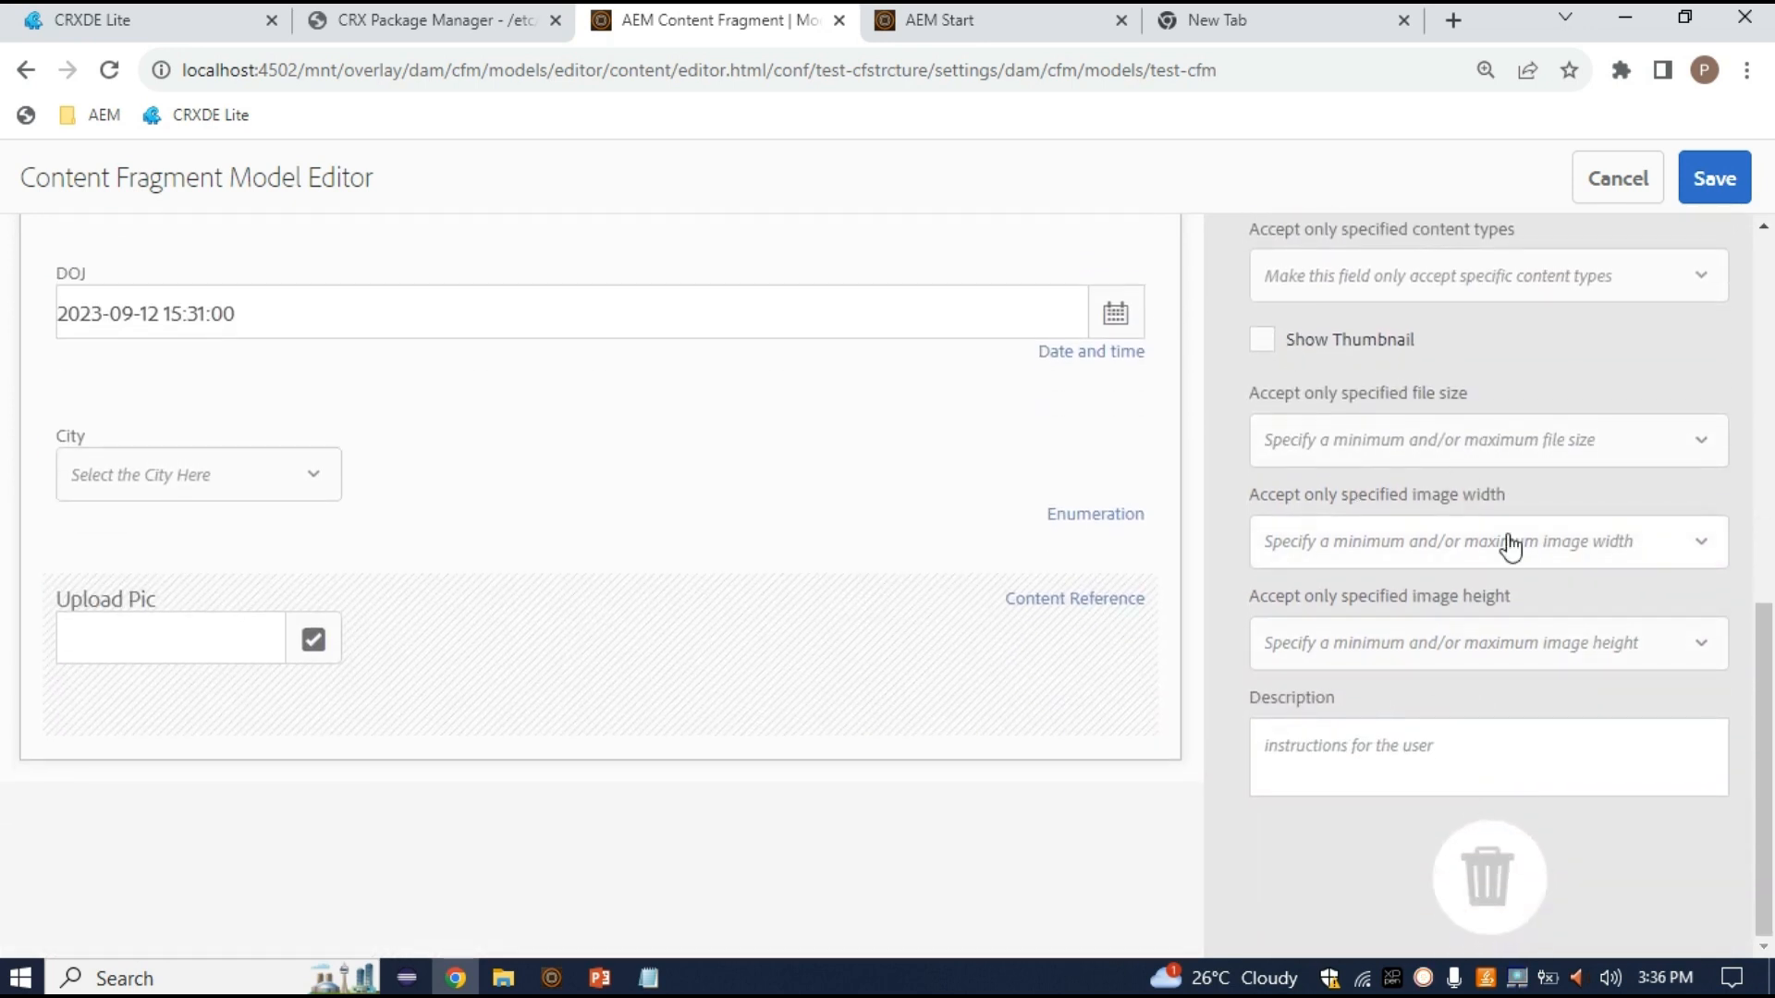
scroll(1502, 519, "up", 6)
left_click(1274, 319)
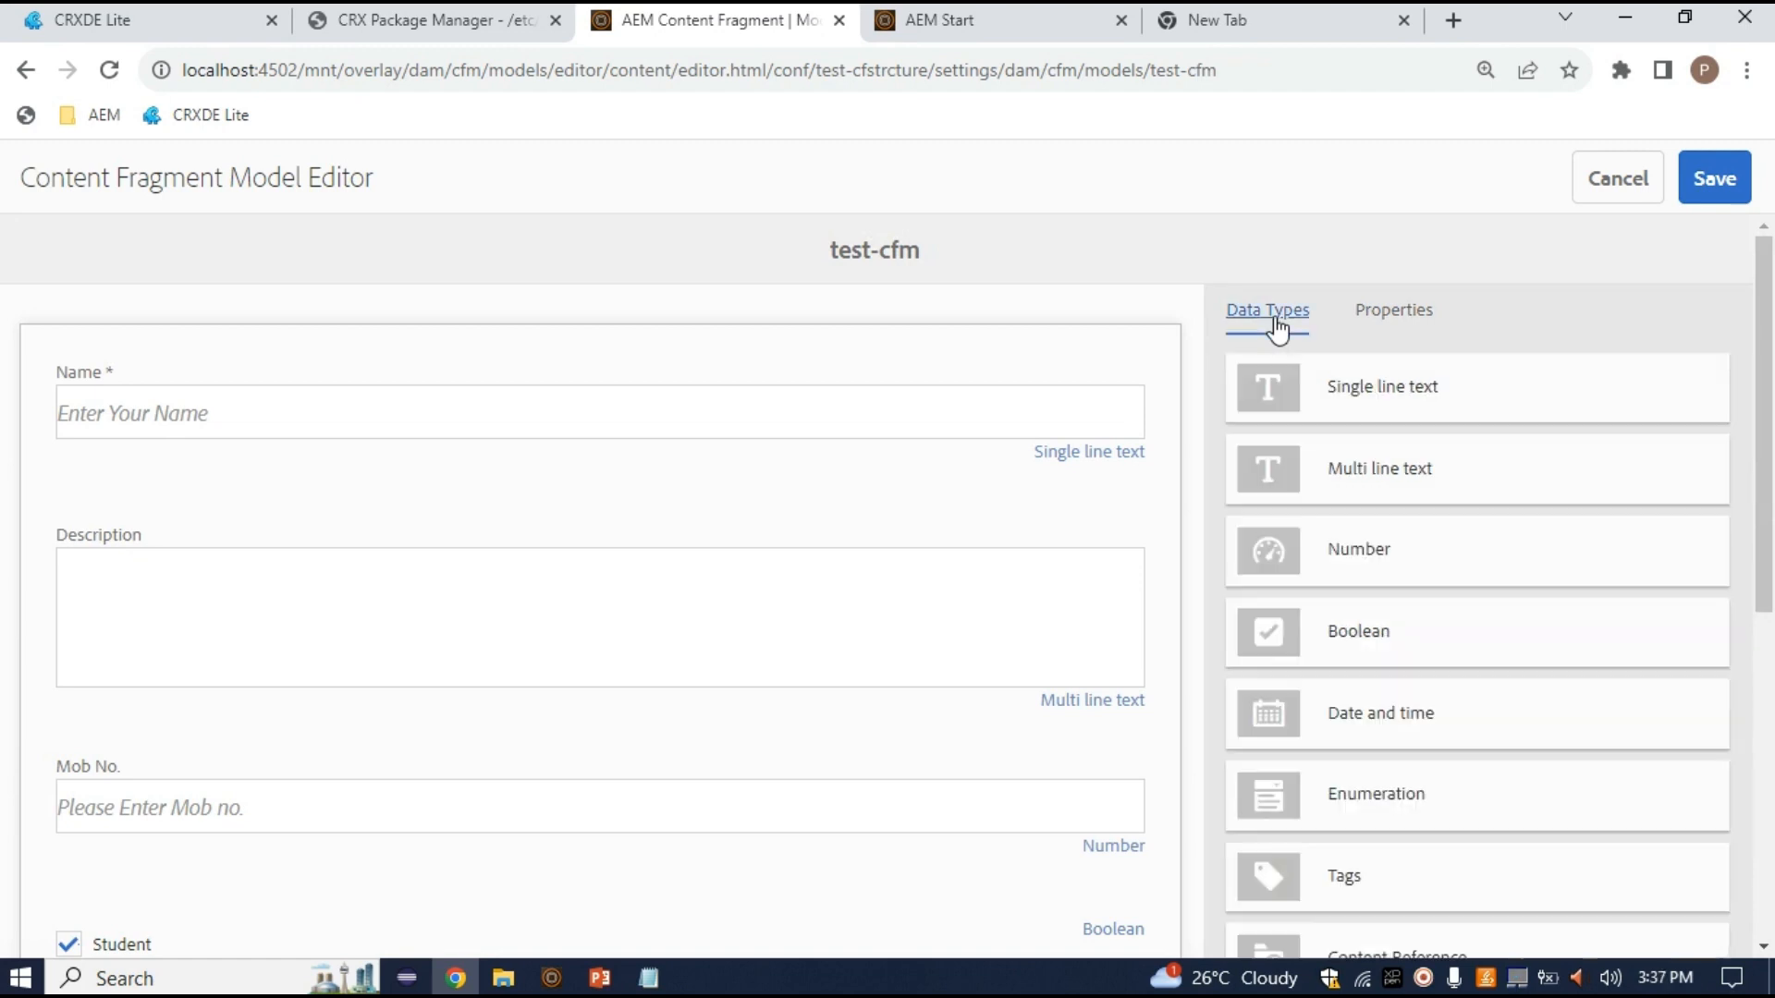
scroll(1460, 715, "down", 2)
scroll(1434, 789, "down", 5)
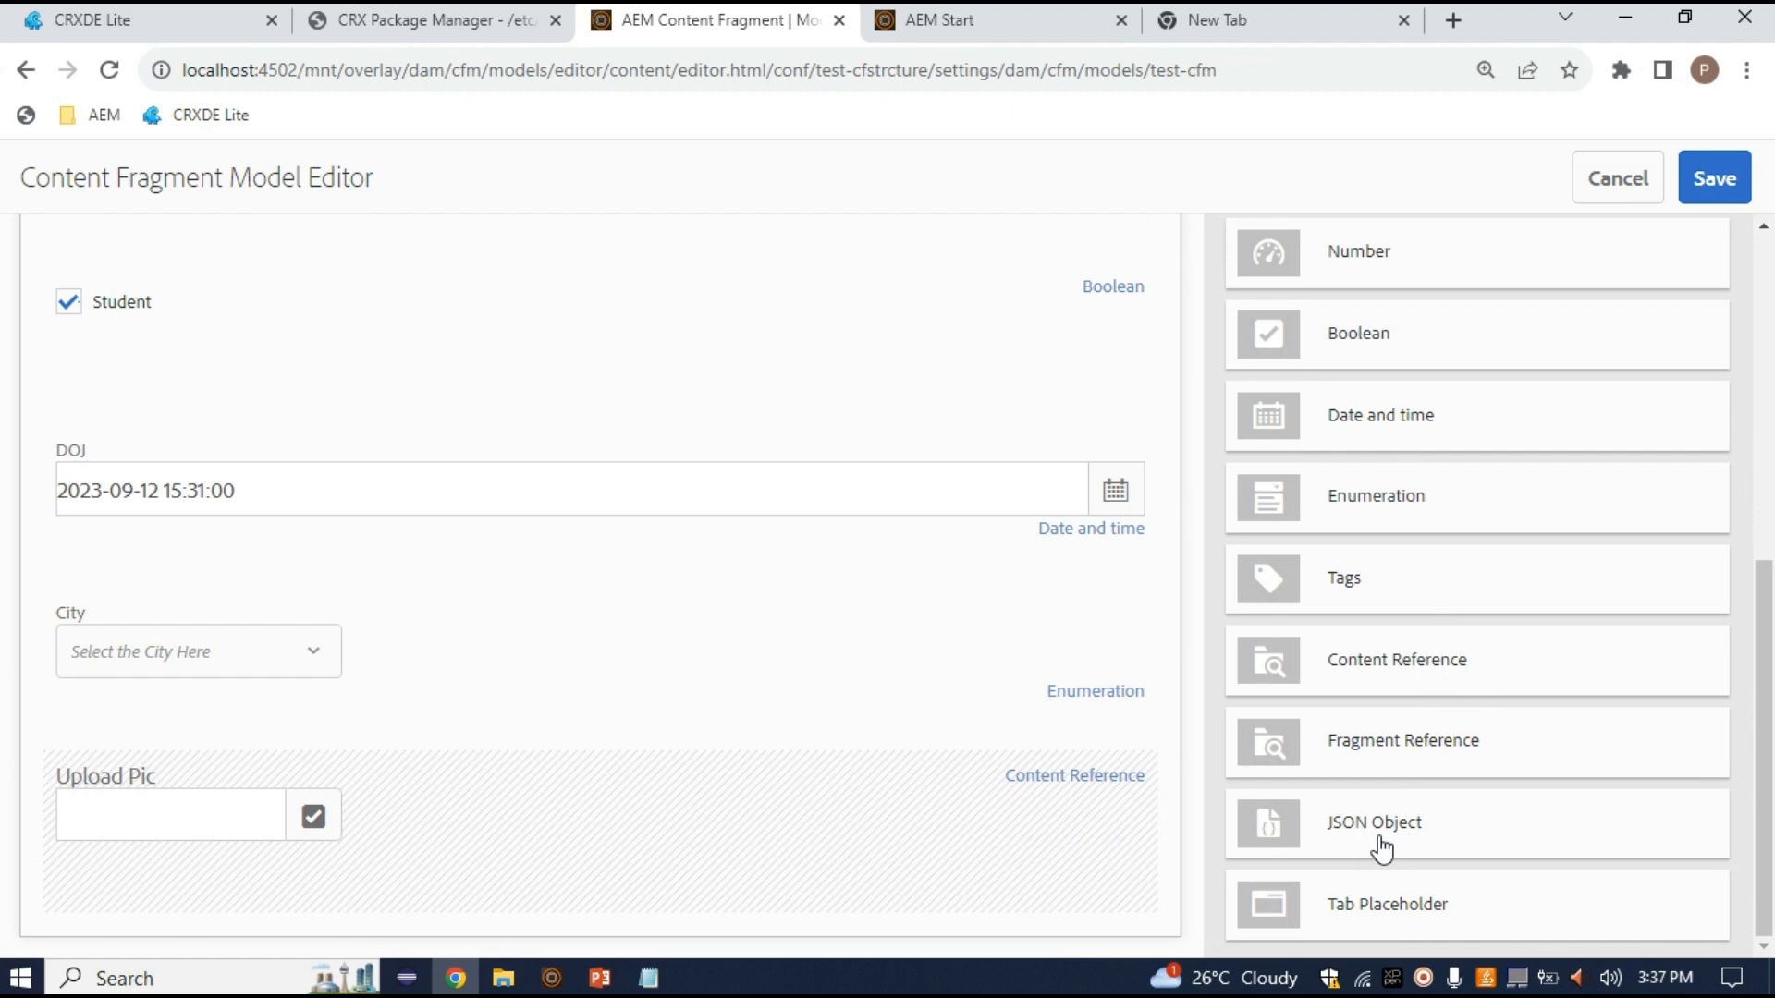
left_click_drag(1383, 847, 398, 866)
scroll(594, 804, "down", 3)
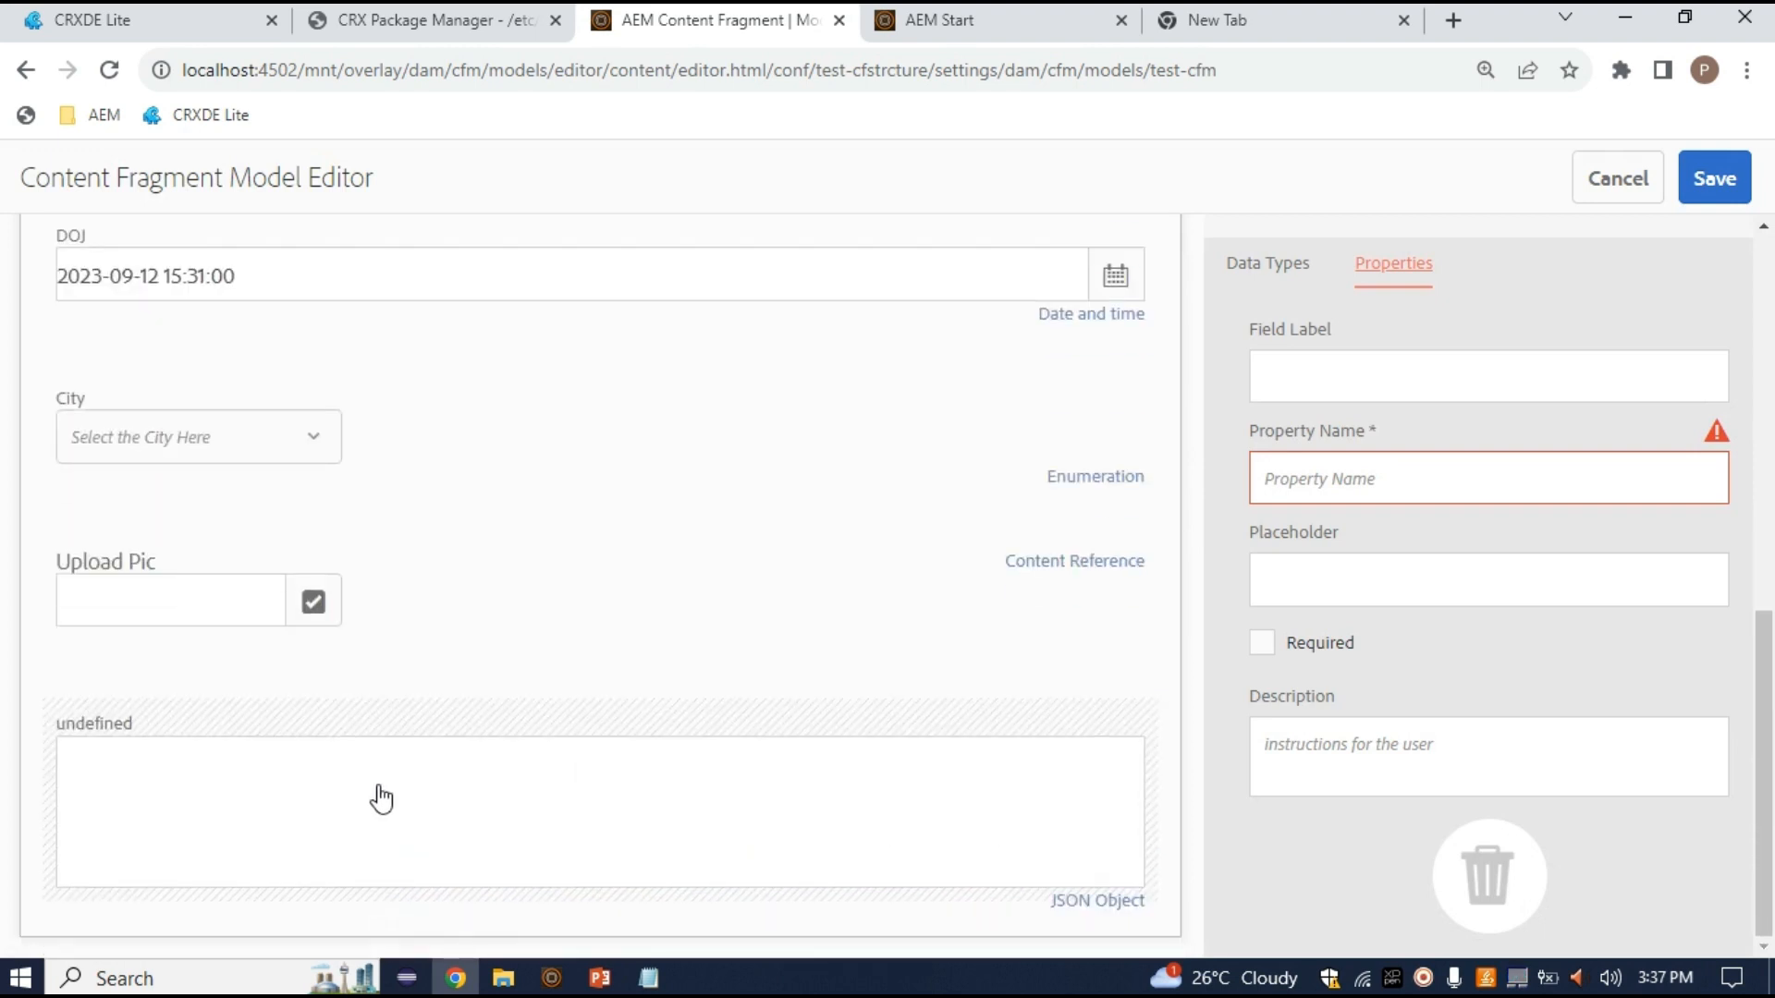
scroll(1446, 851, "up", 10)
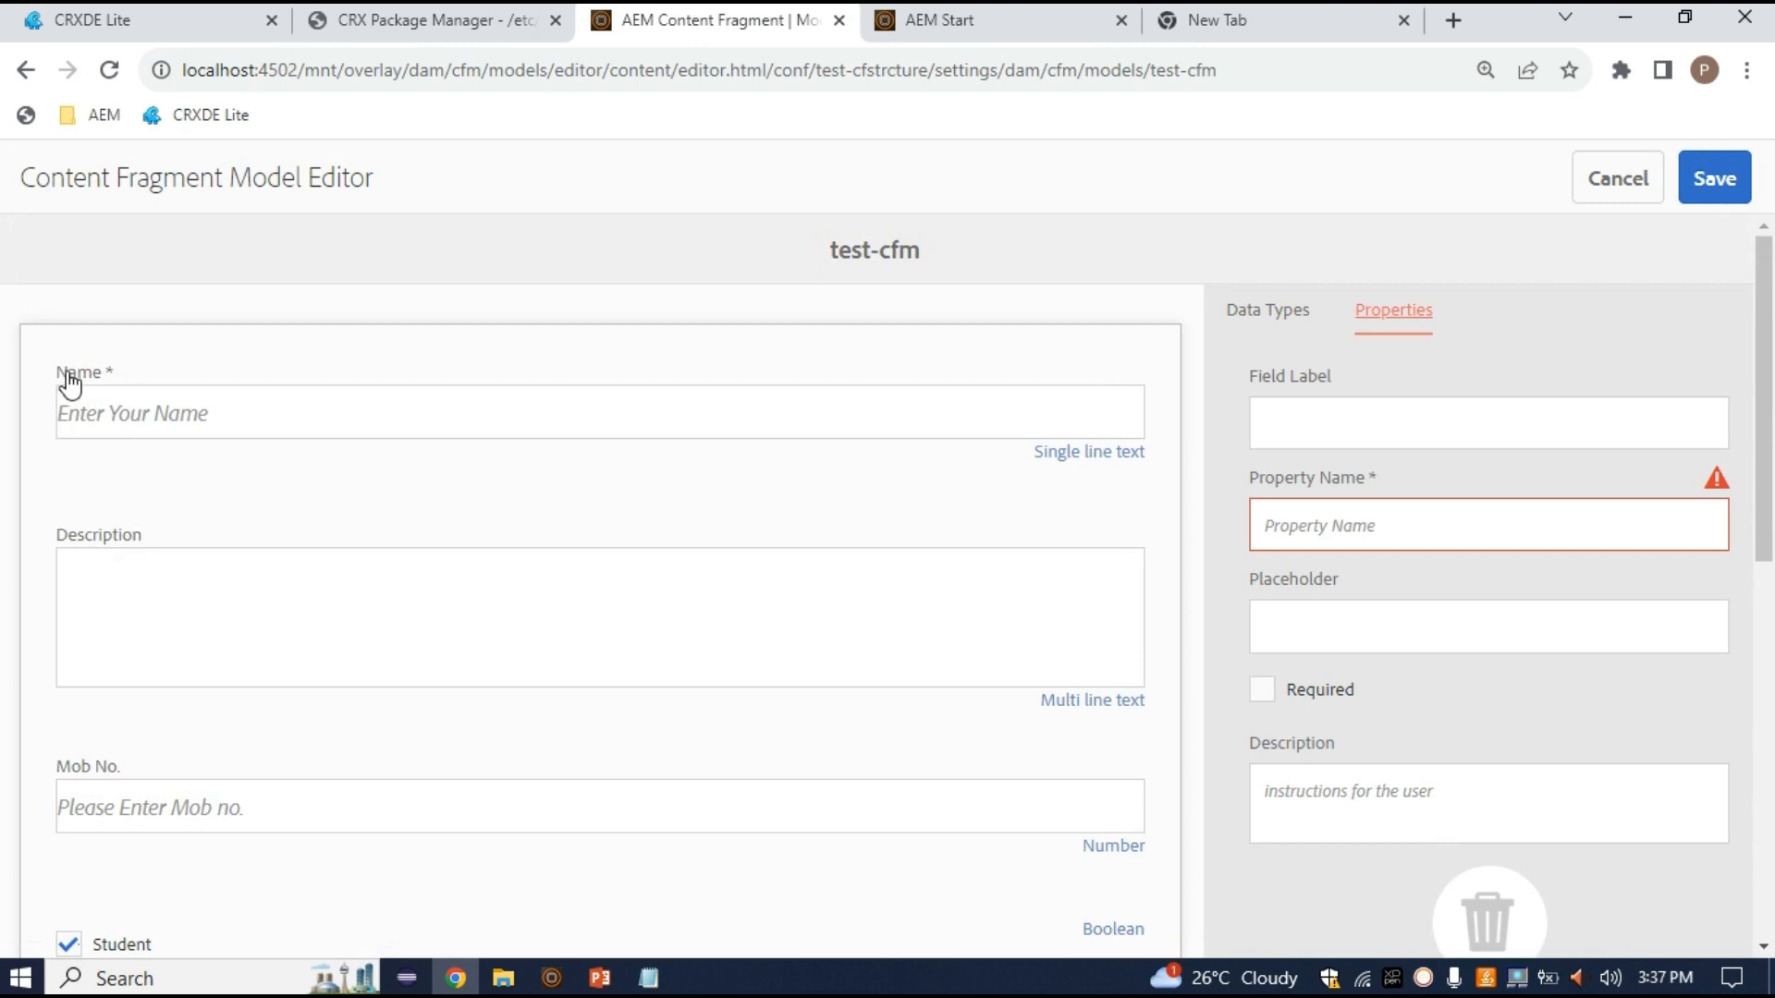
scroll(106, 564, "down", 2)
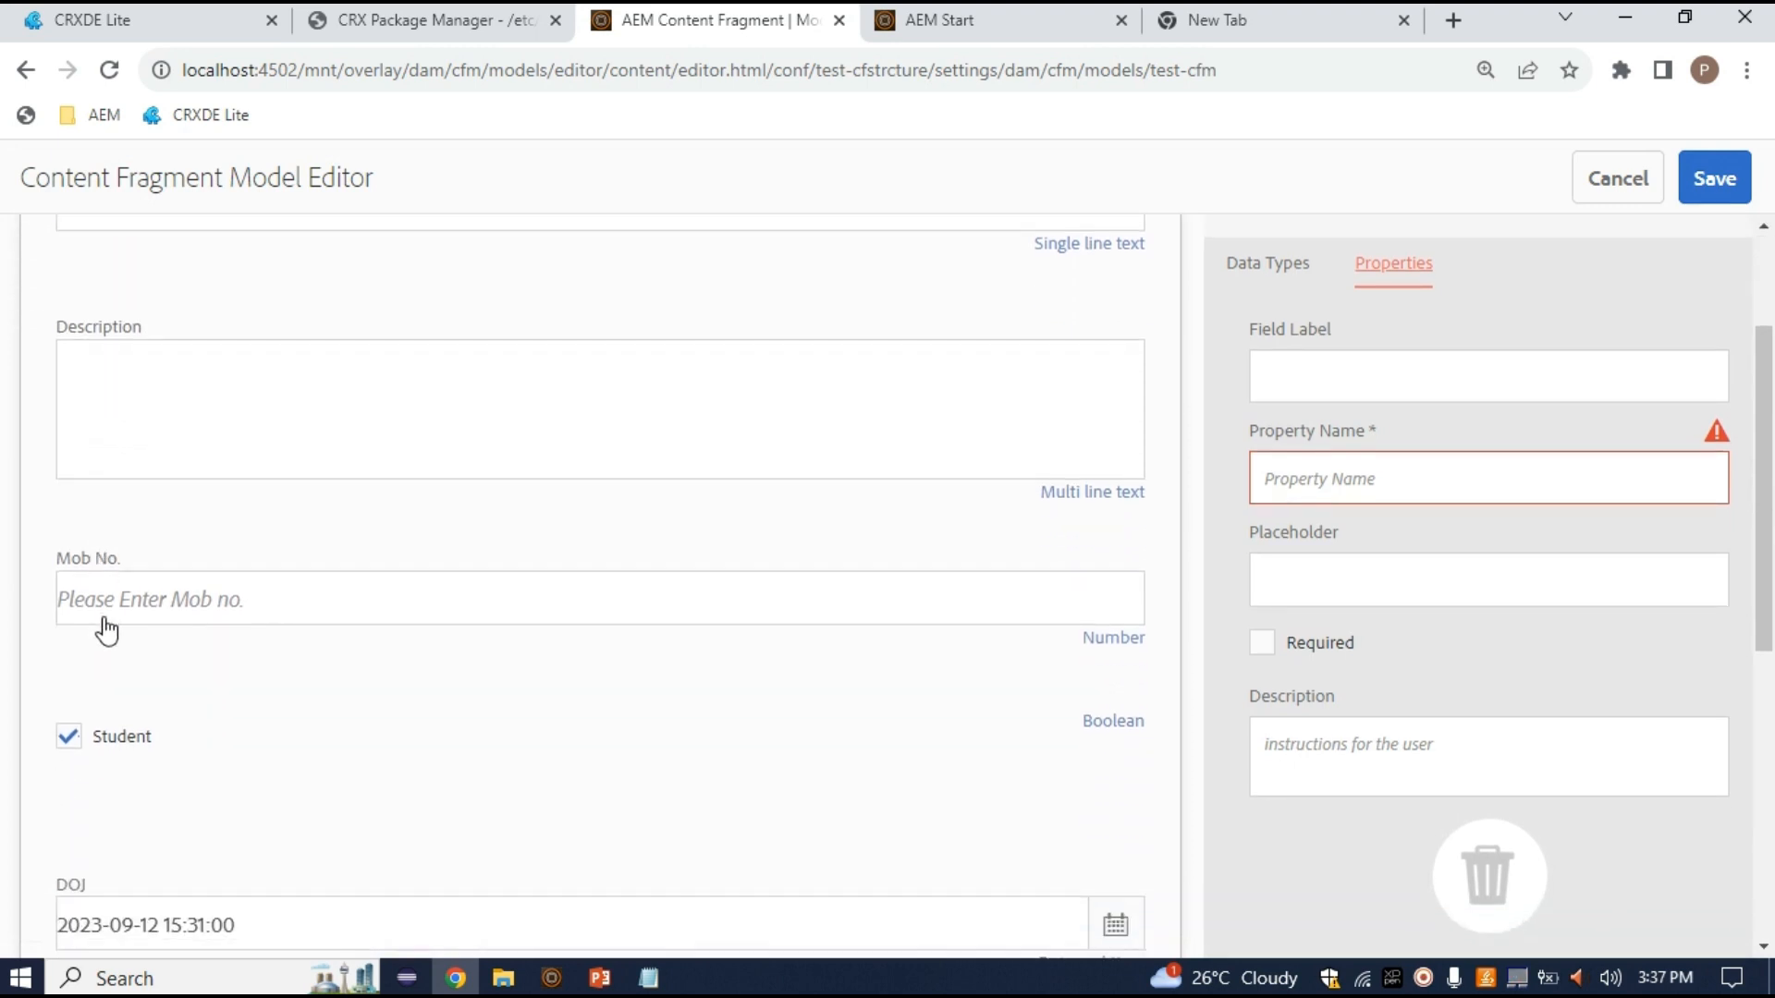
scroll(111, 554, "down", 2)
scroll(119, 595, "down", 2)
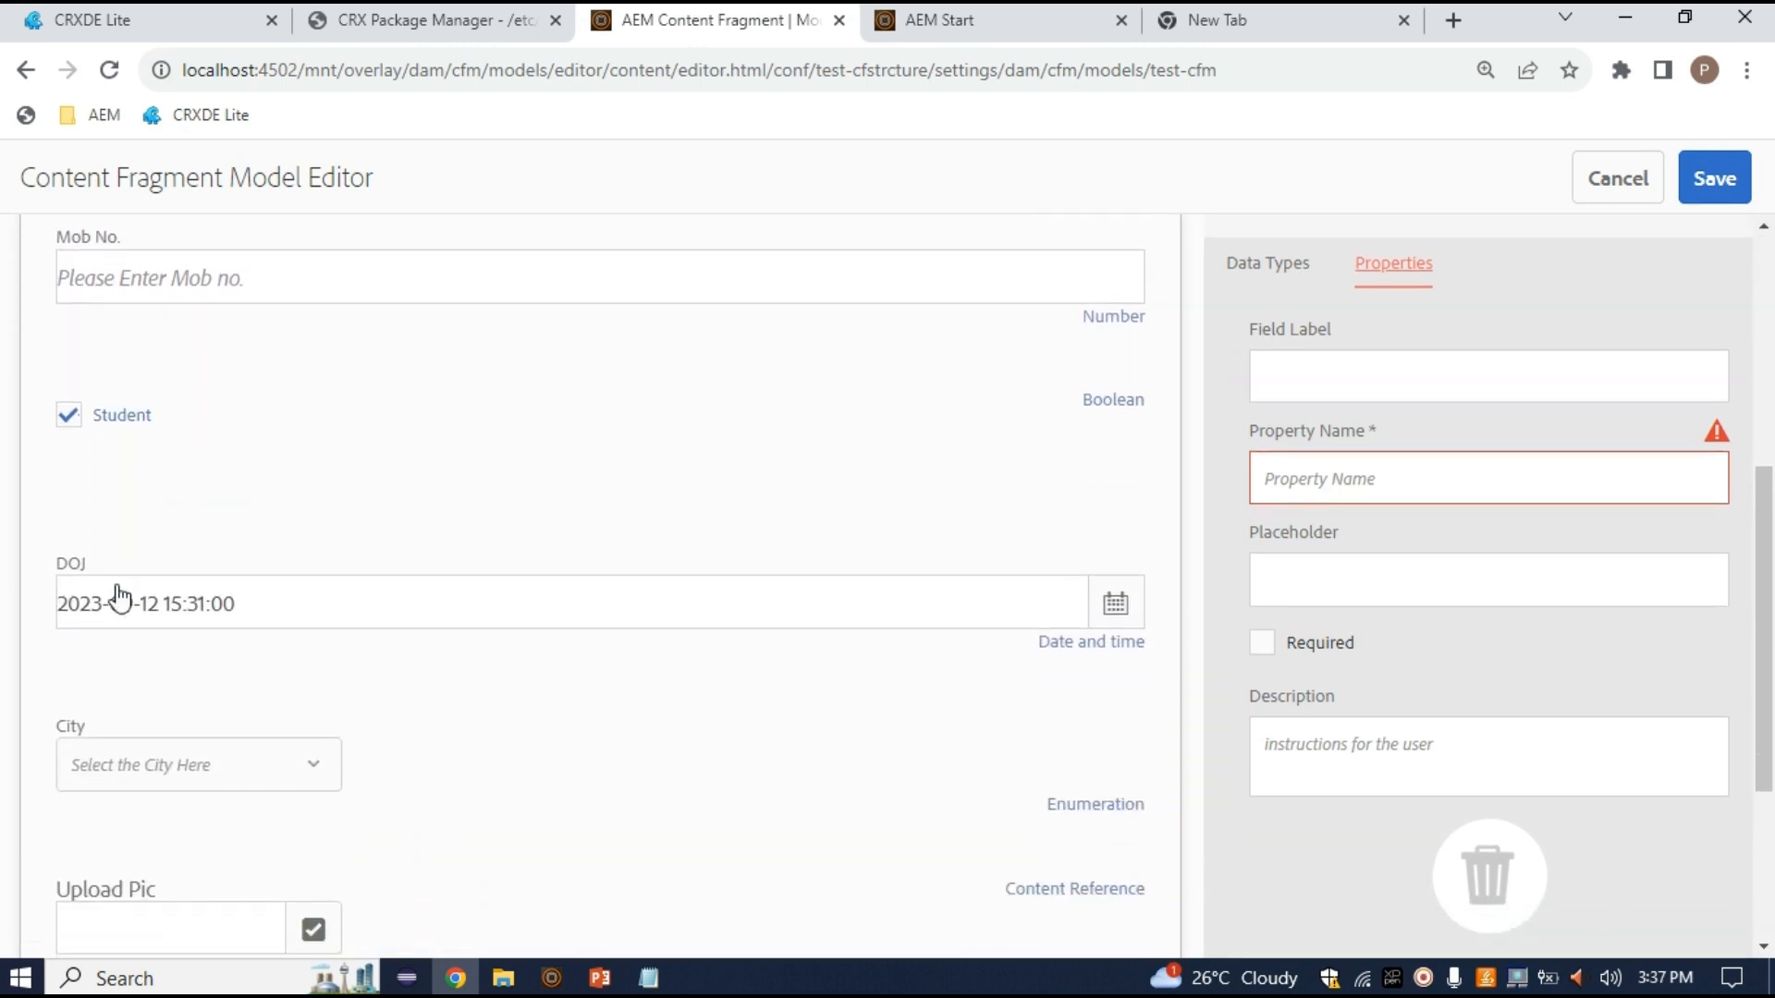
scroll(125, 619, "down", 2)
scroll(134, 643, "down", 1)
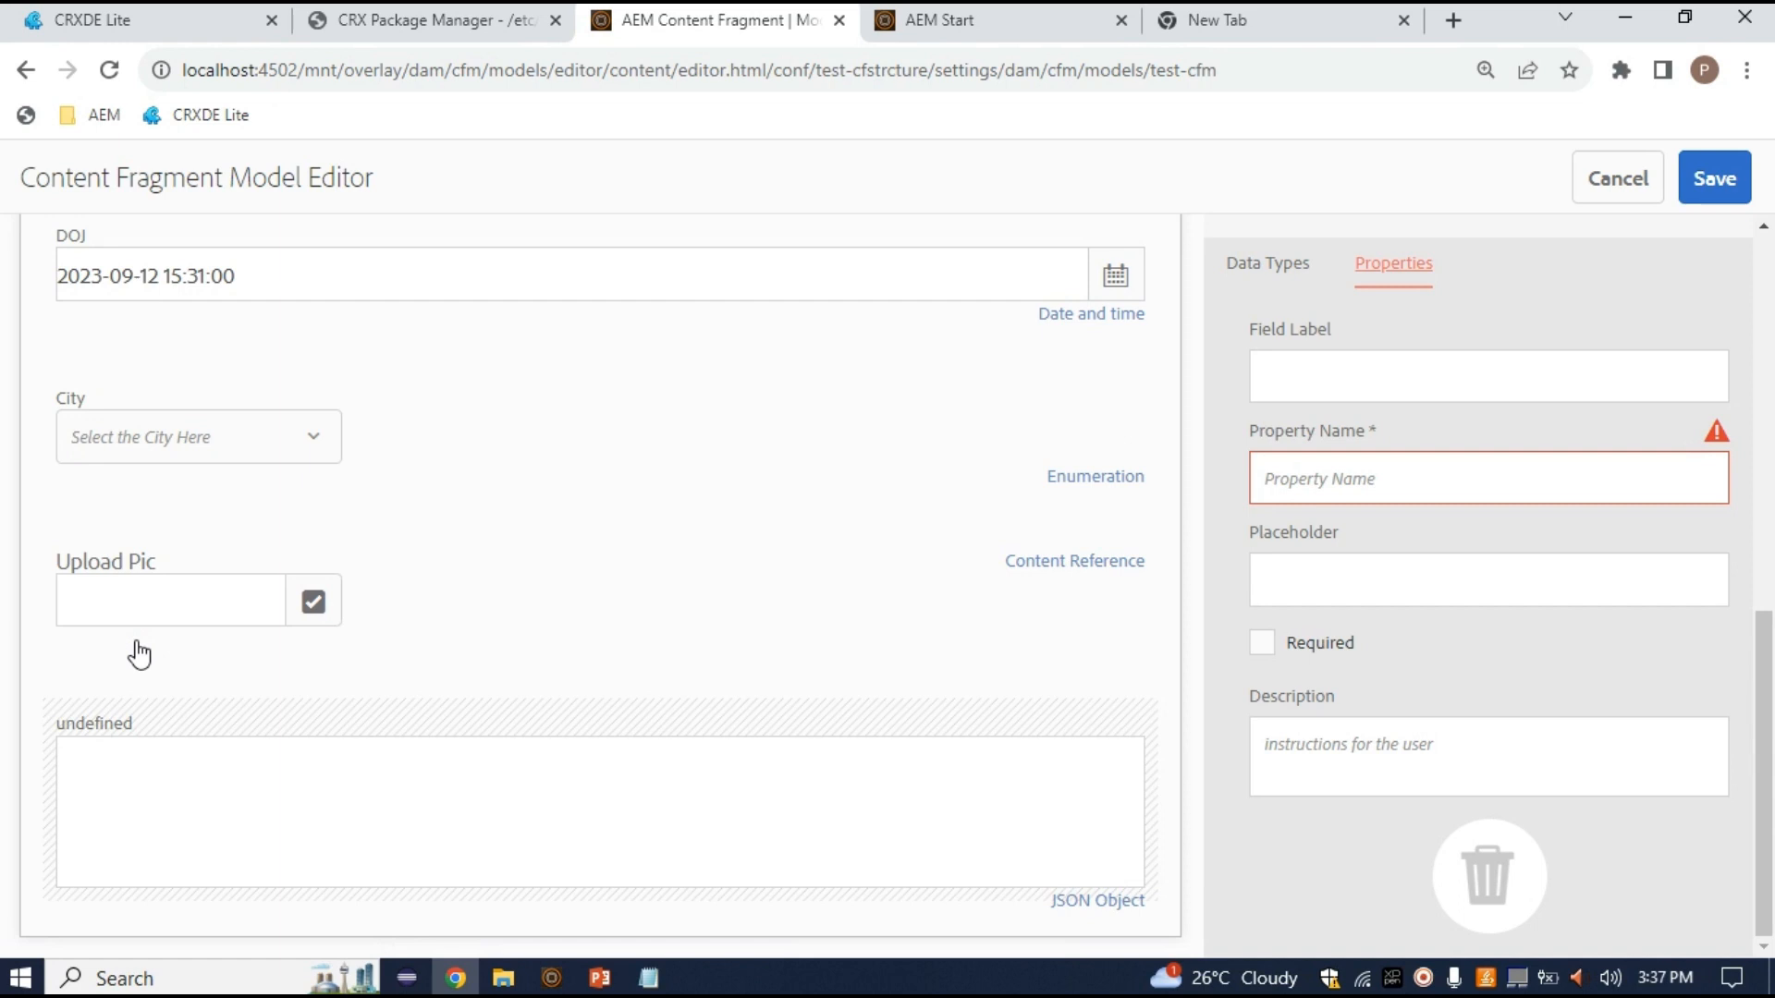
scroll(139, 654, "up", 2)
scroll(328, 660, "up", 5)
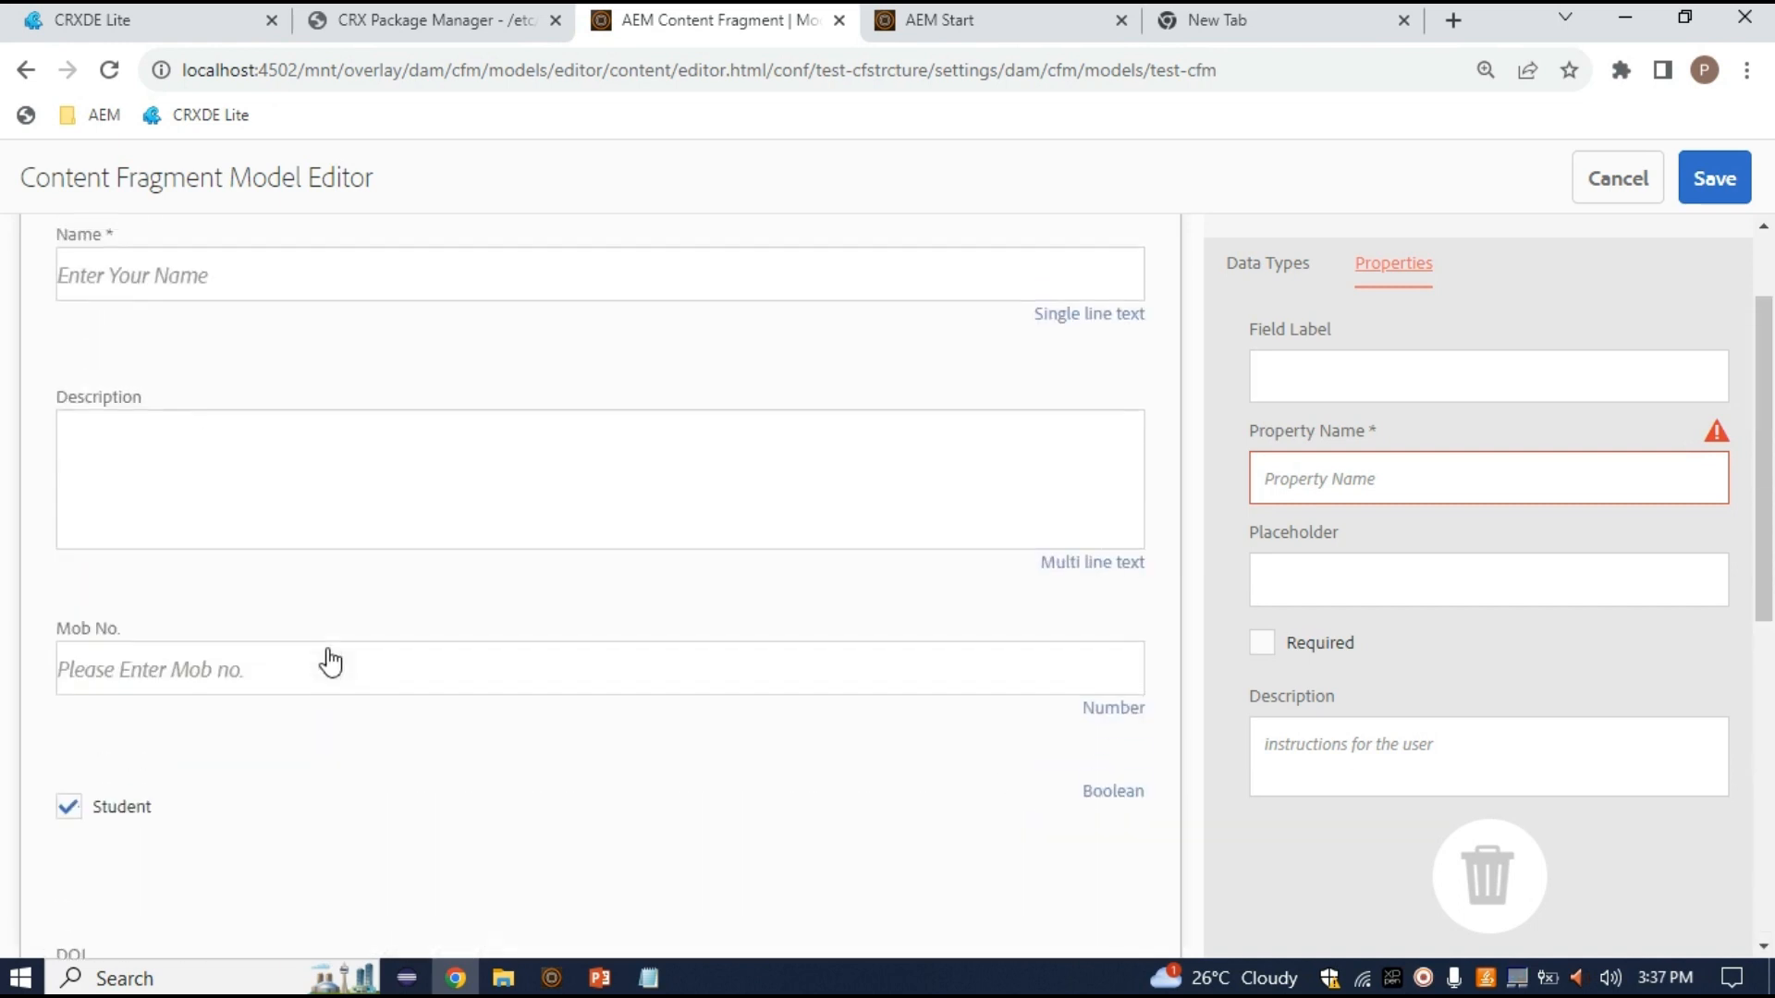
scroll(401, 652, "up", 2)
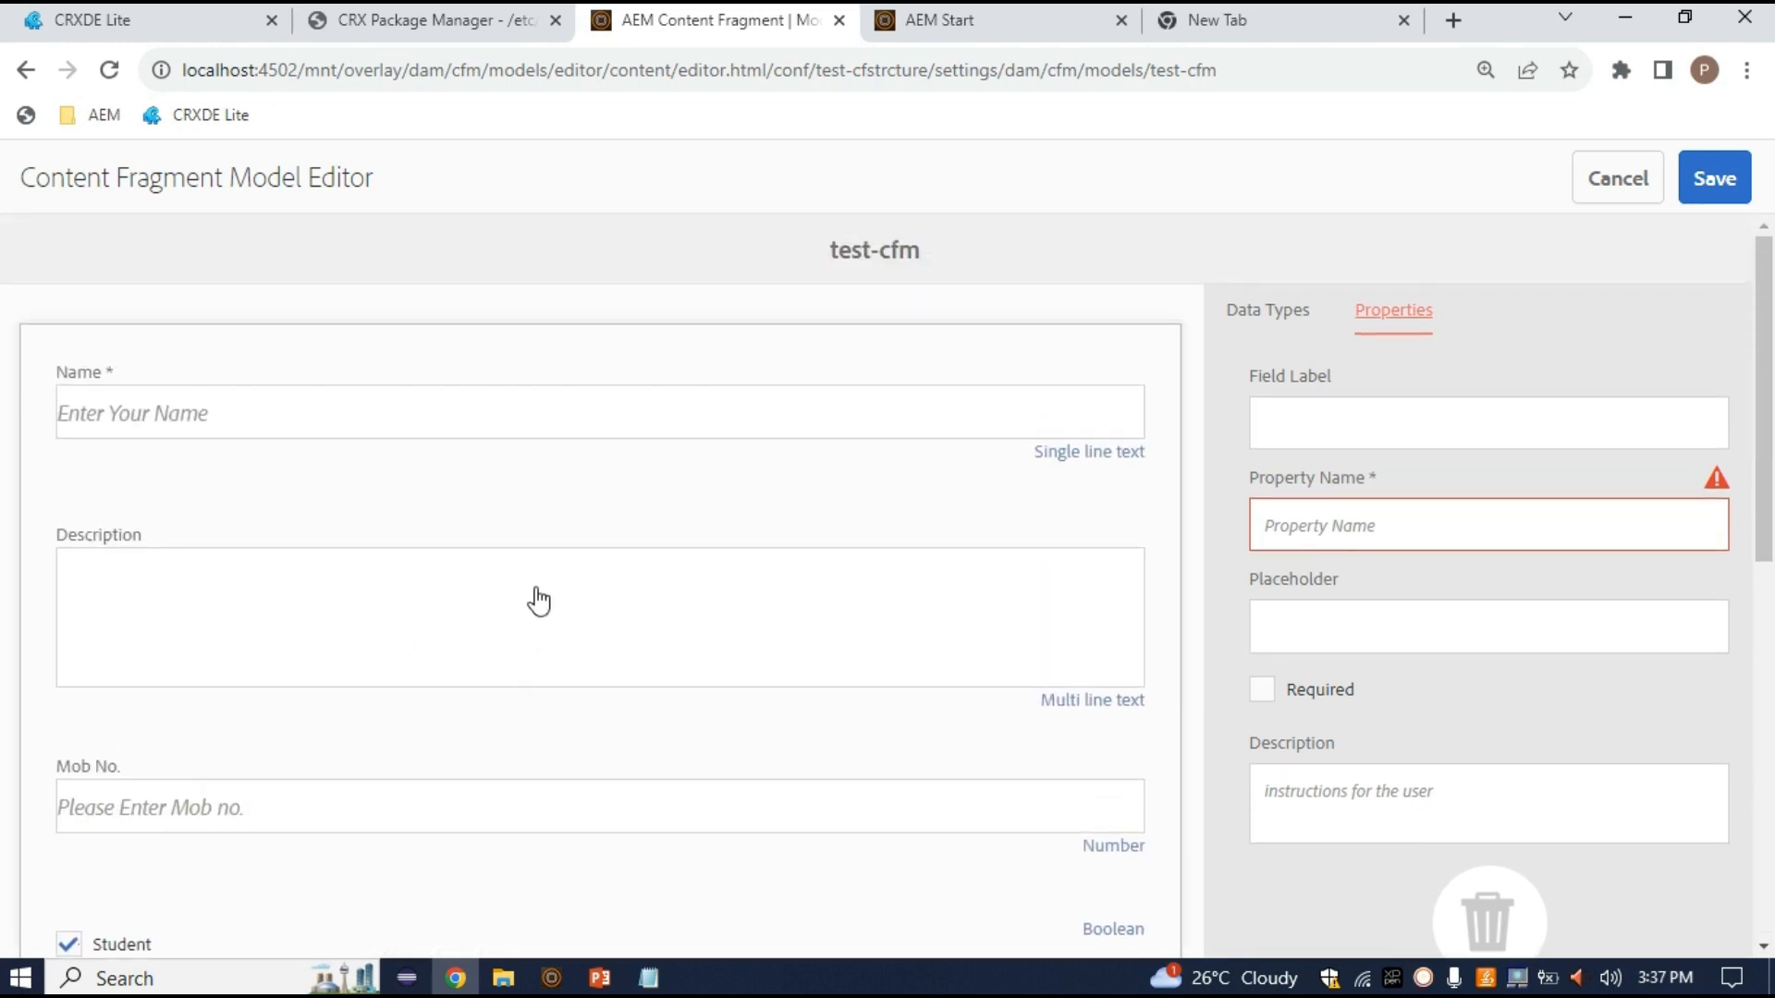
scroll(502, 687, "down", 8)
scroll(495, 507, "up", 1)
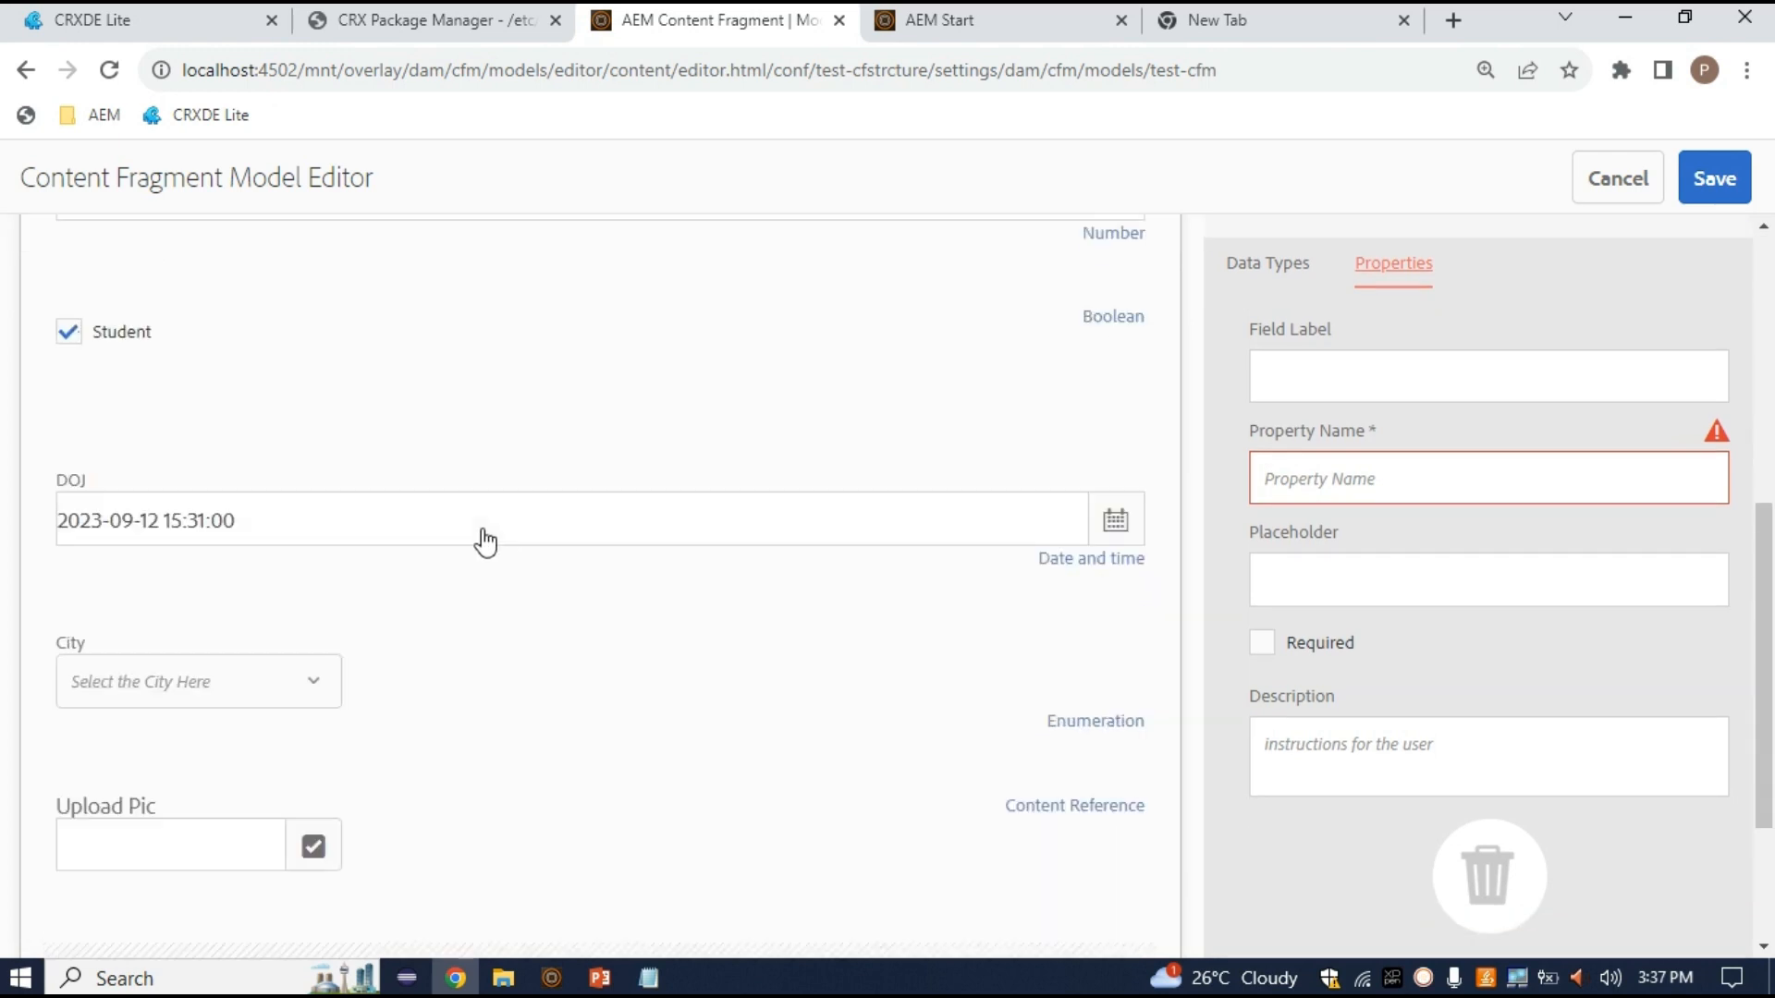
scroll(483, 539, "down", 2)
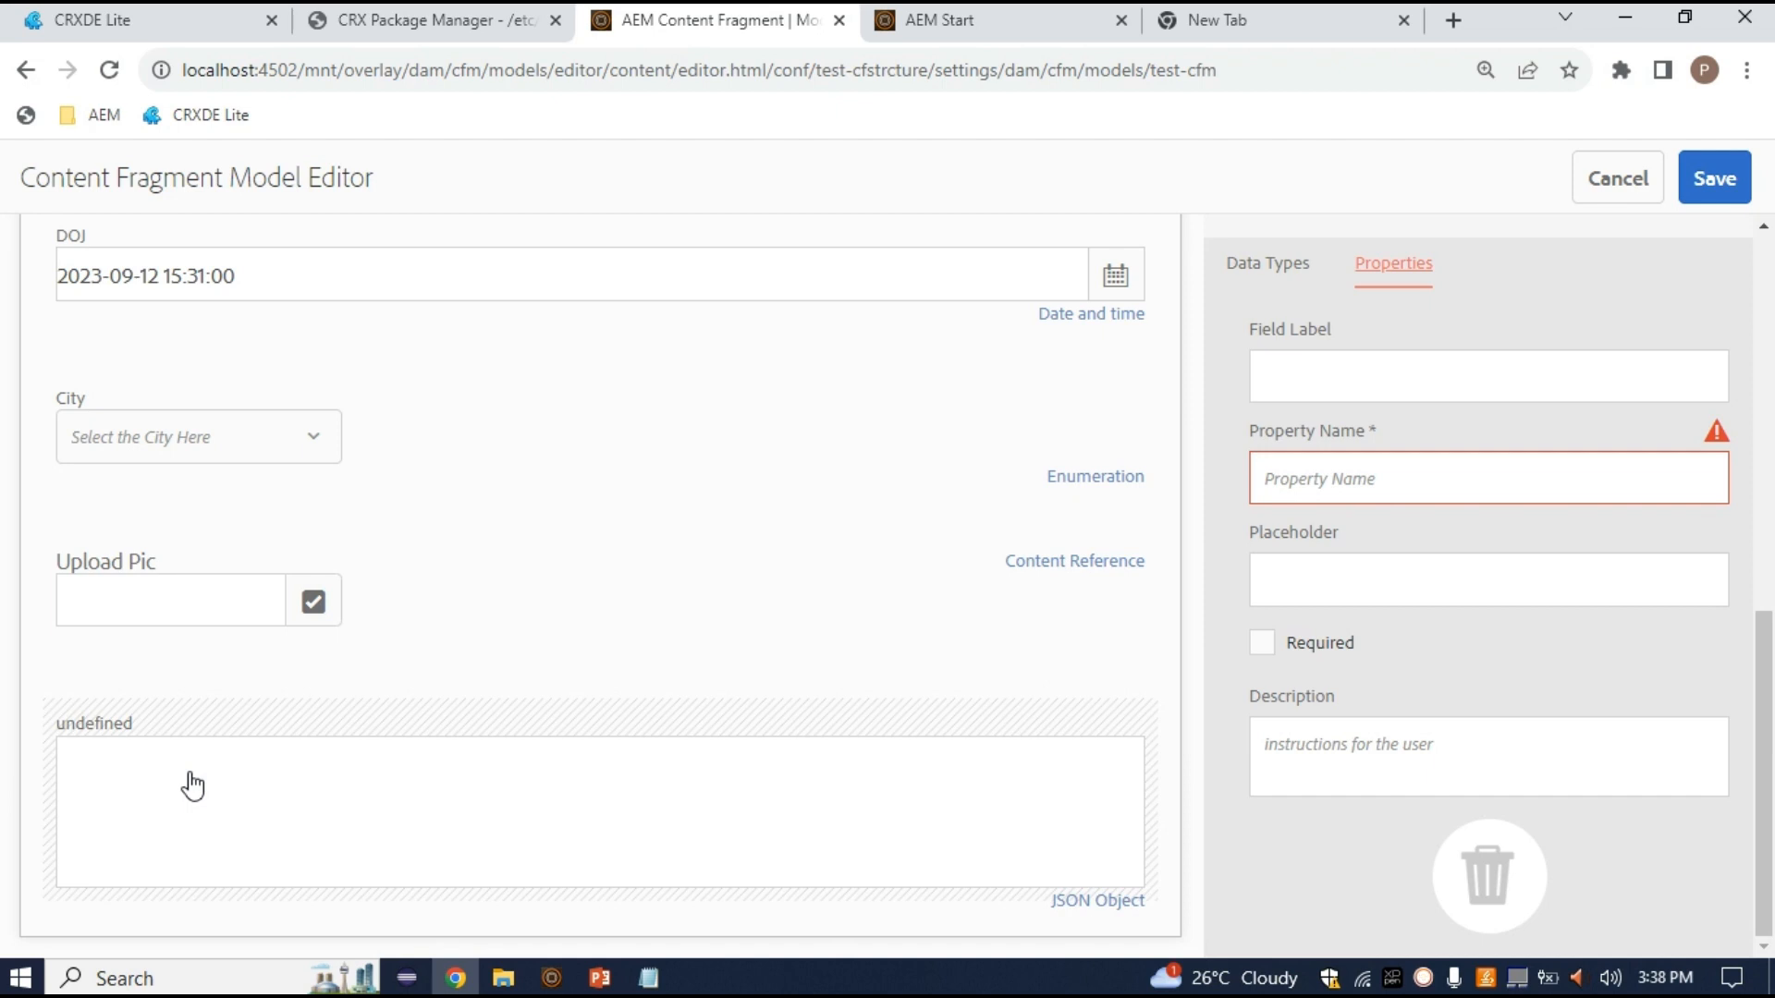
scroll(193, 786, "up", 9)
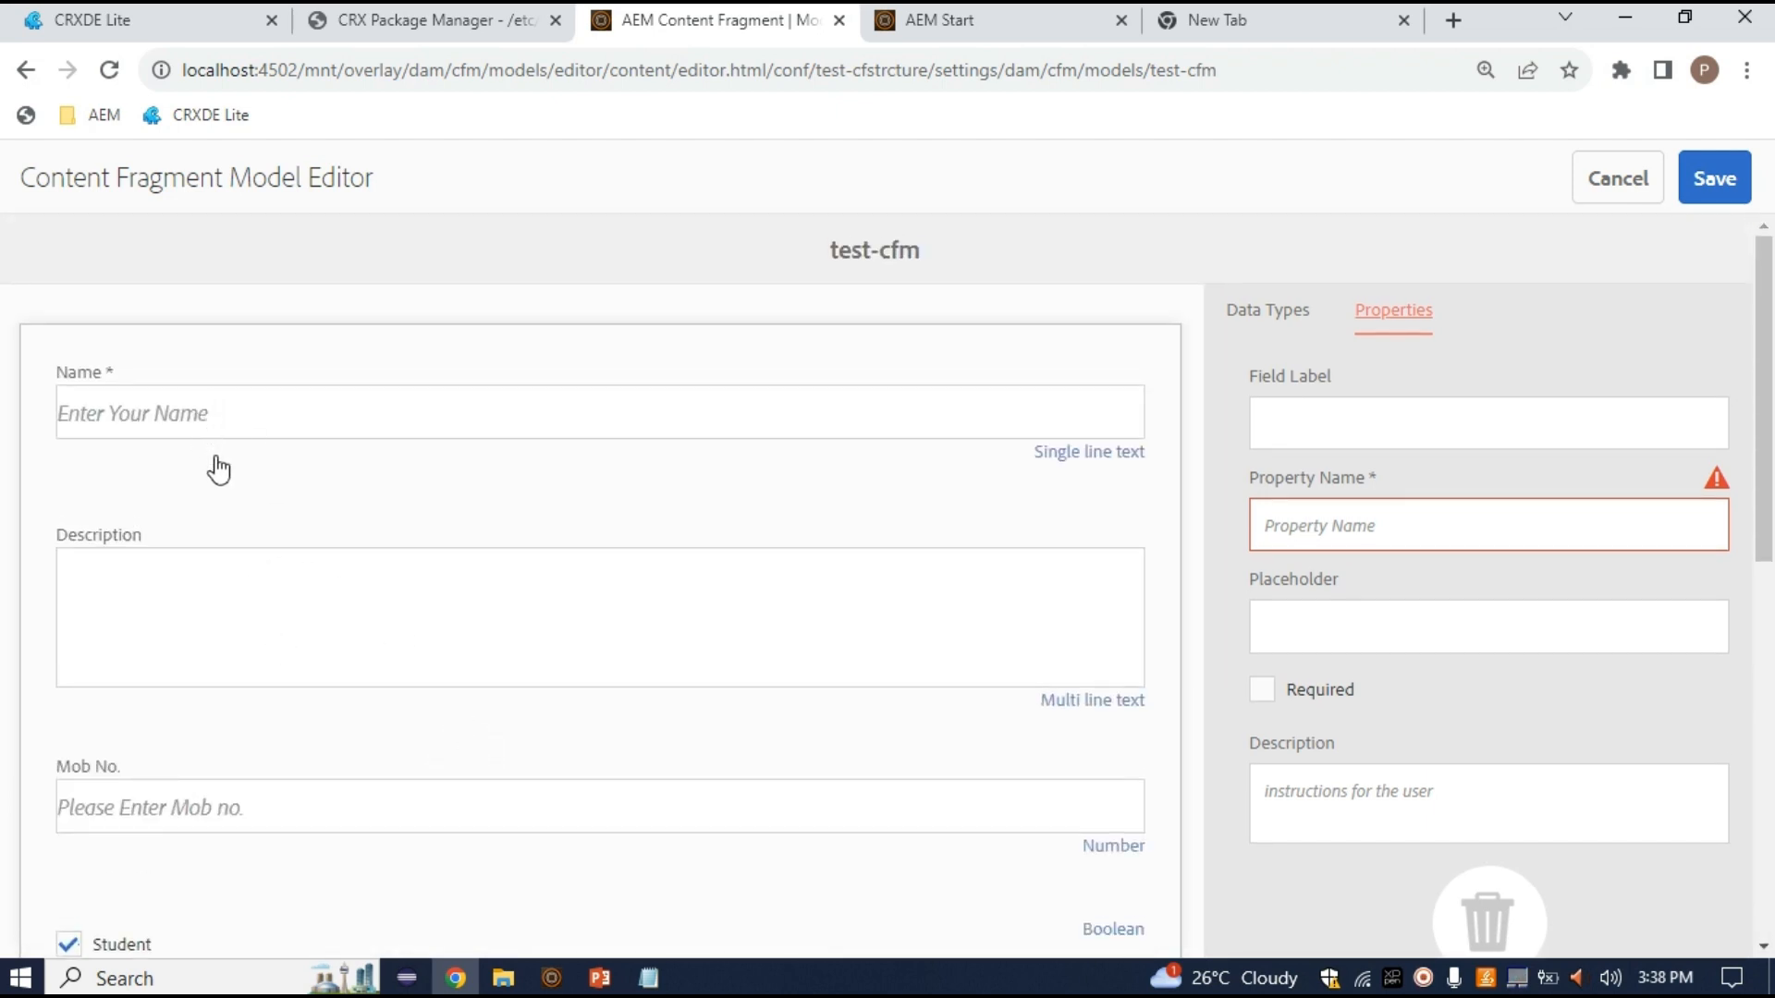
scroll(213, 439, "down", 1)
scroll(360, 465, "down", 5)
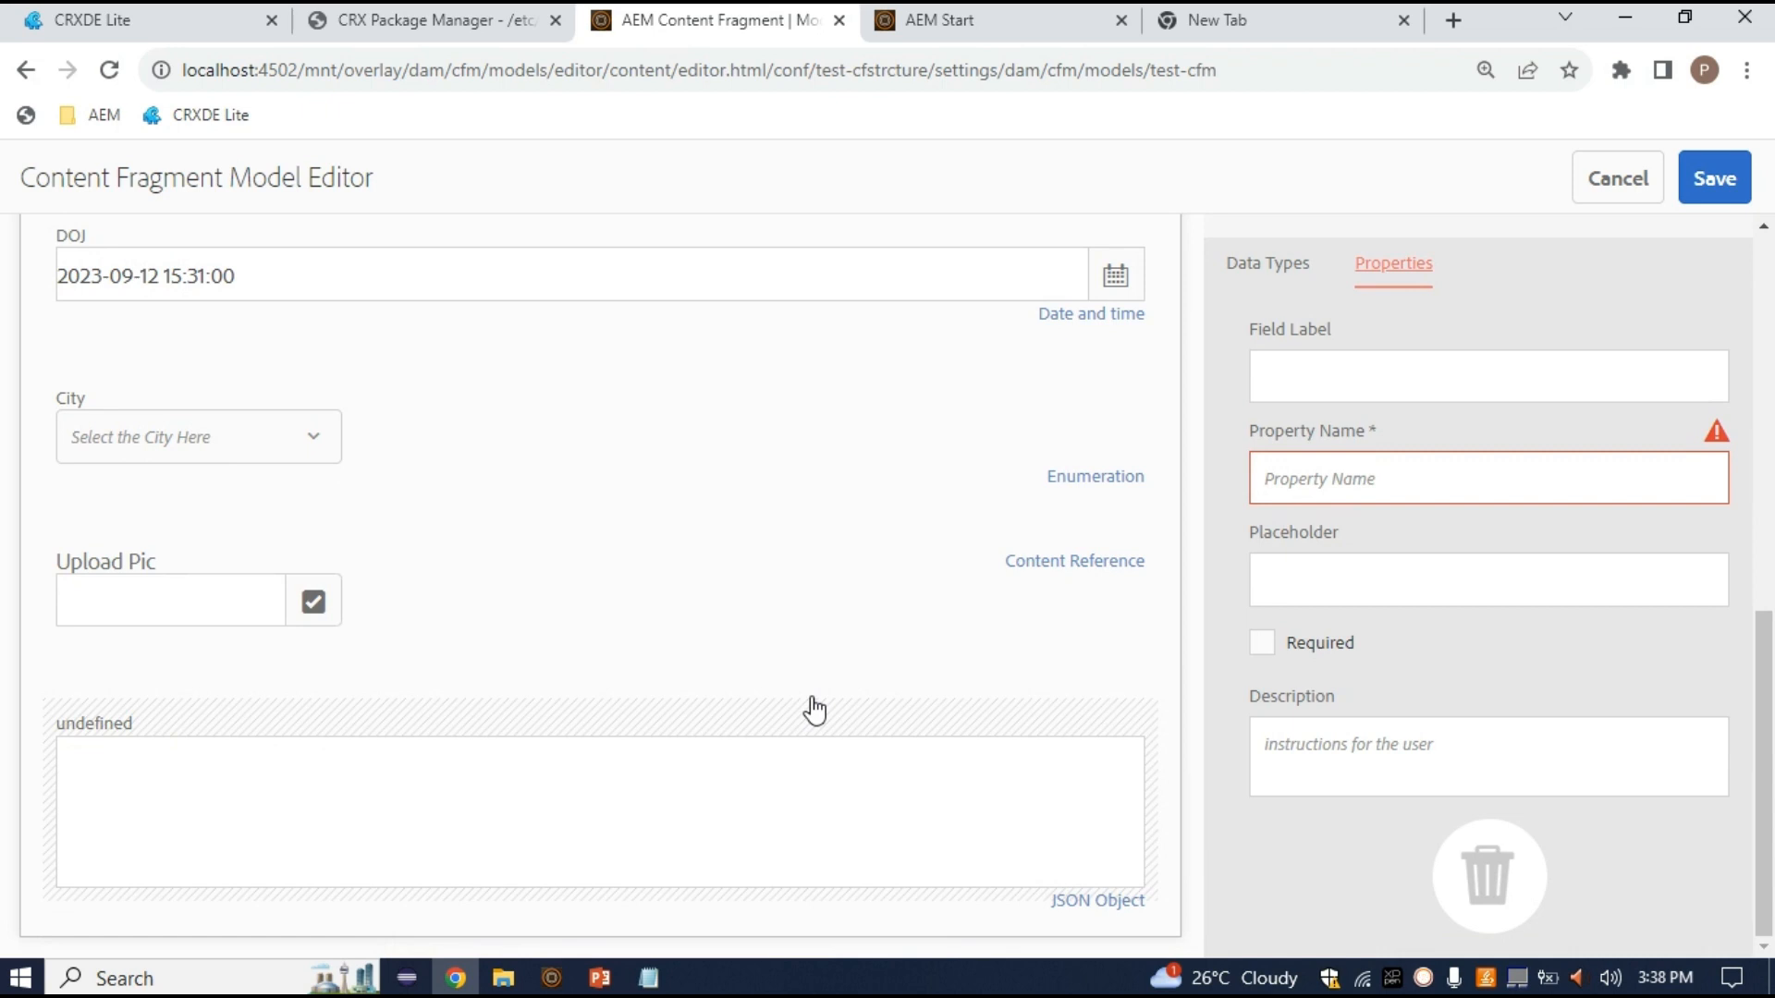
scroll(814, 710, "up", 6)
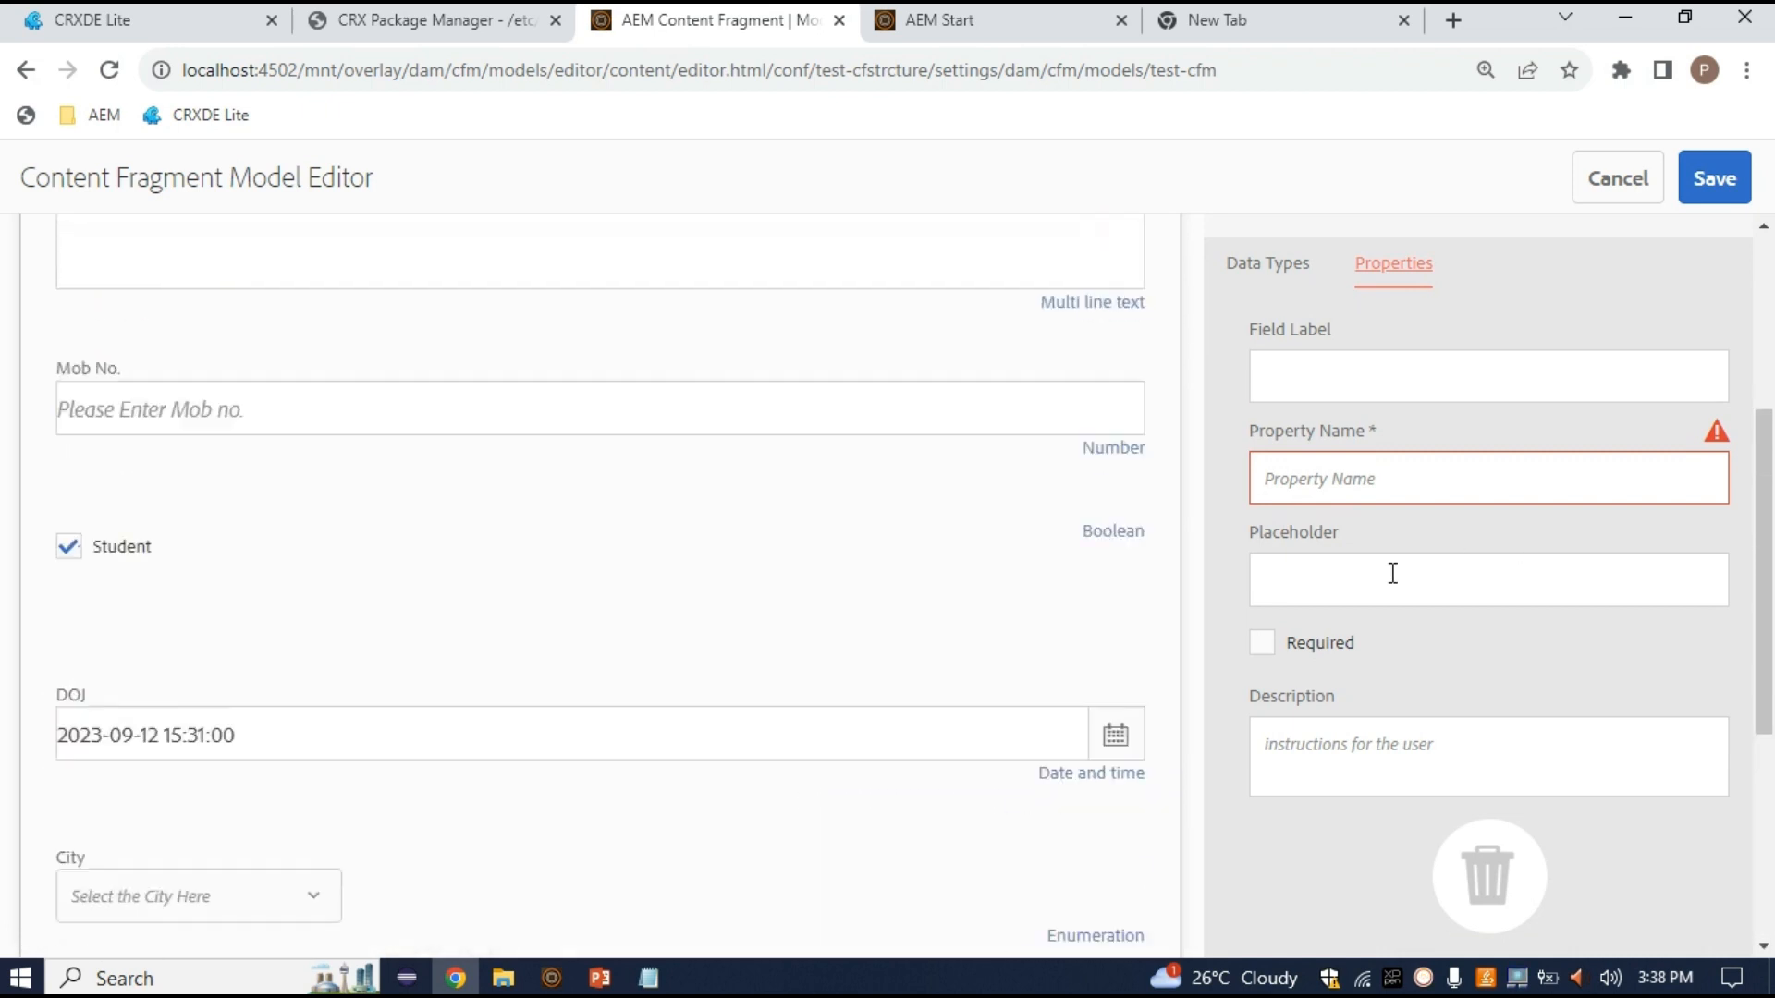
Label the JSON Object field 'Additional Data' and bring back the Data Types list
left_click(1361, 372)
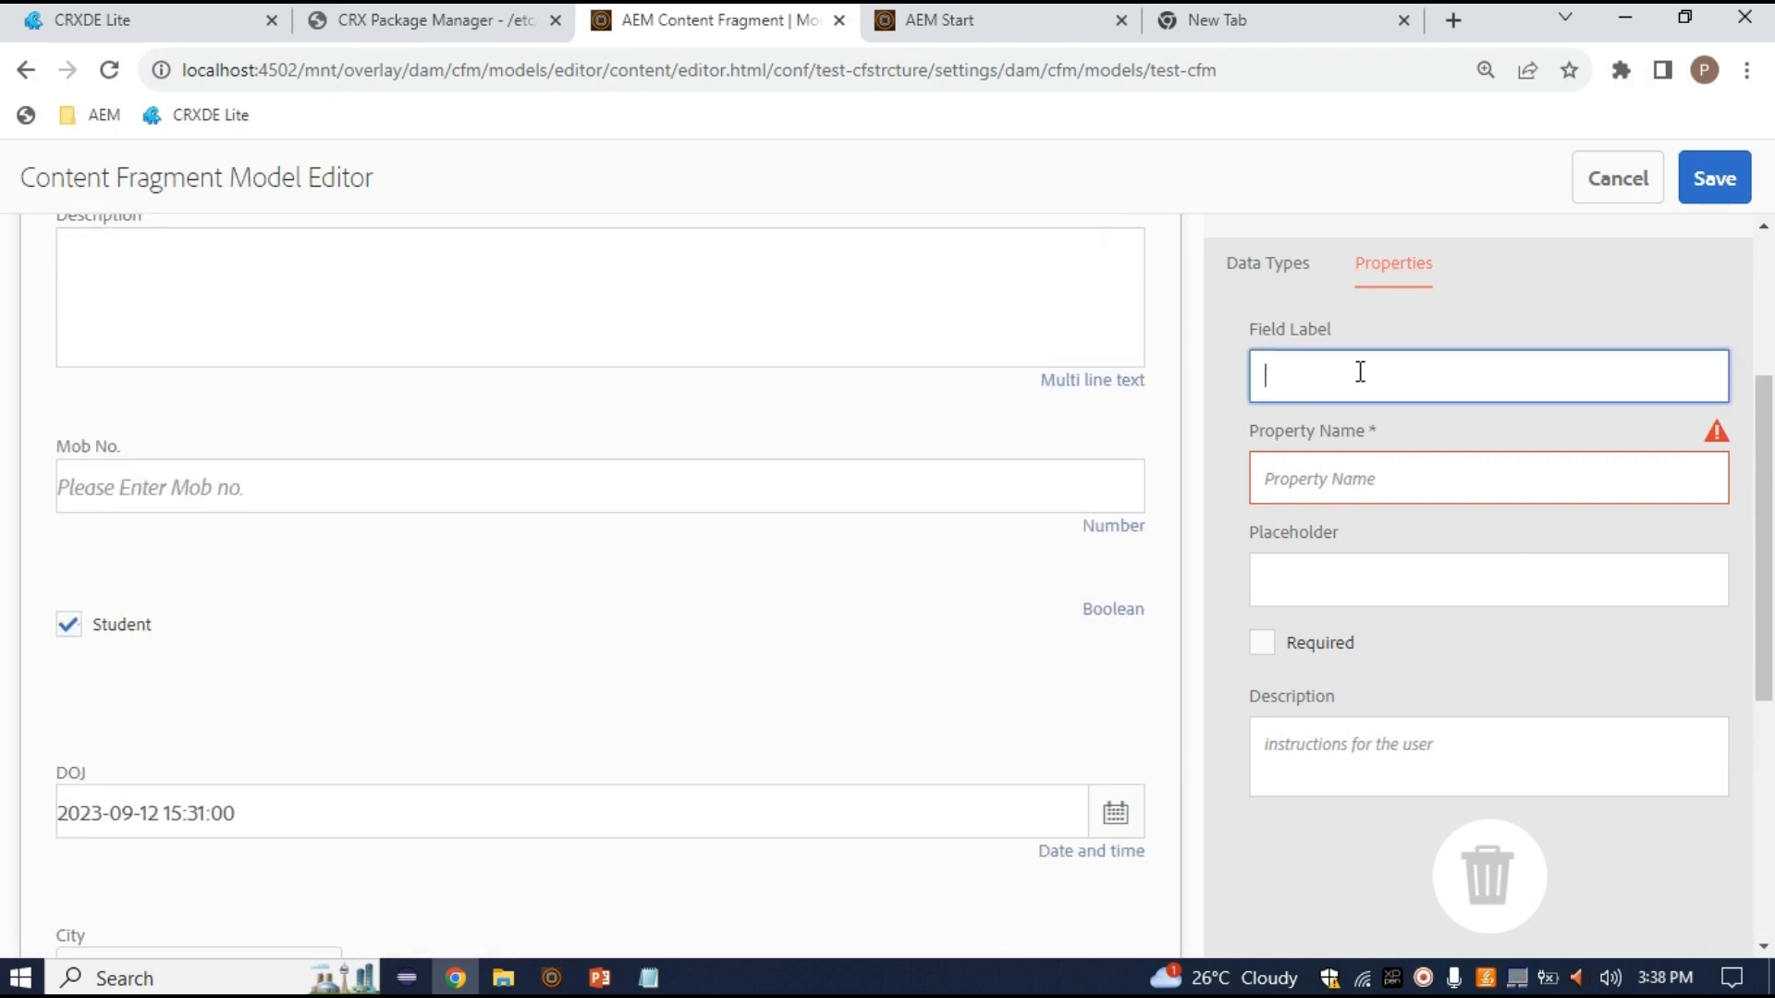
type("Additional Data")
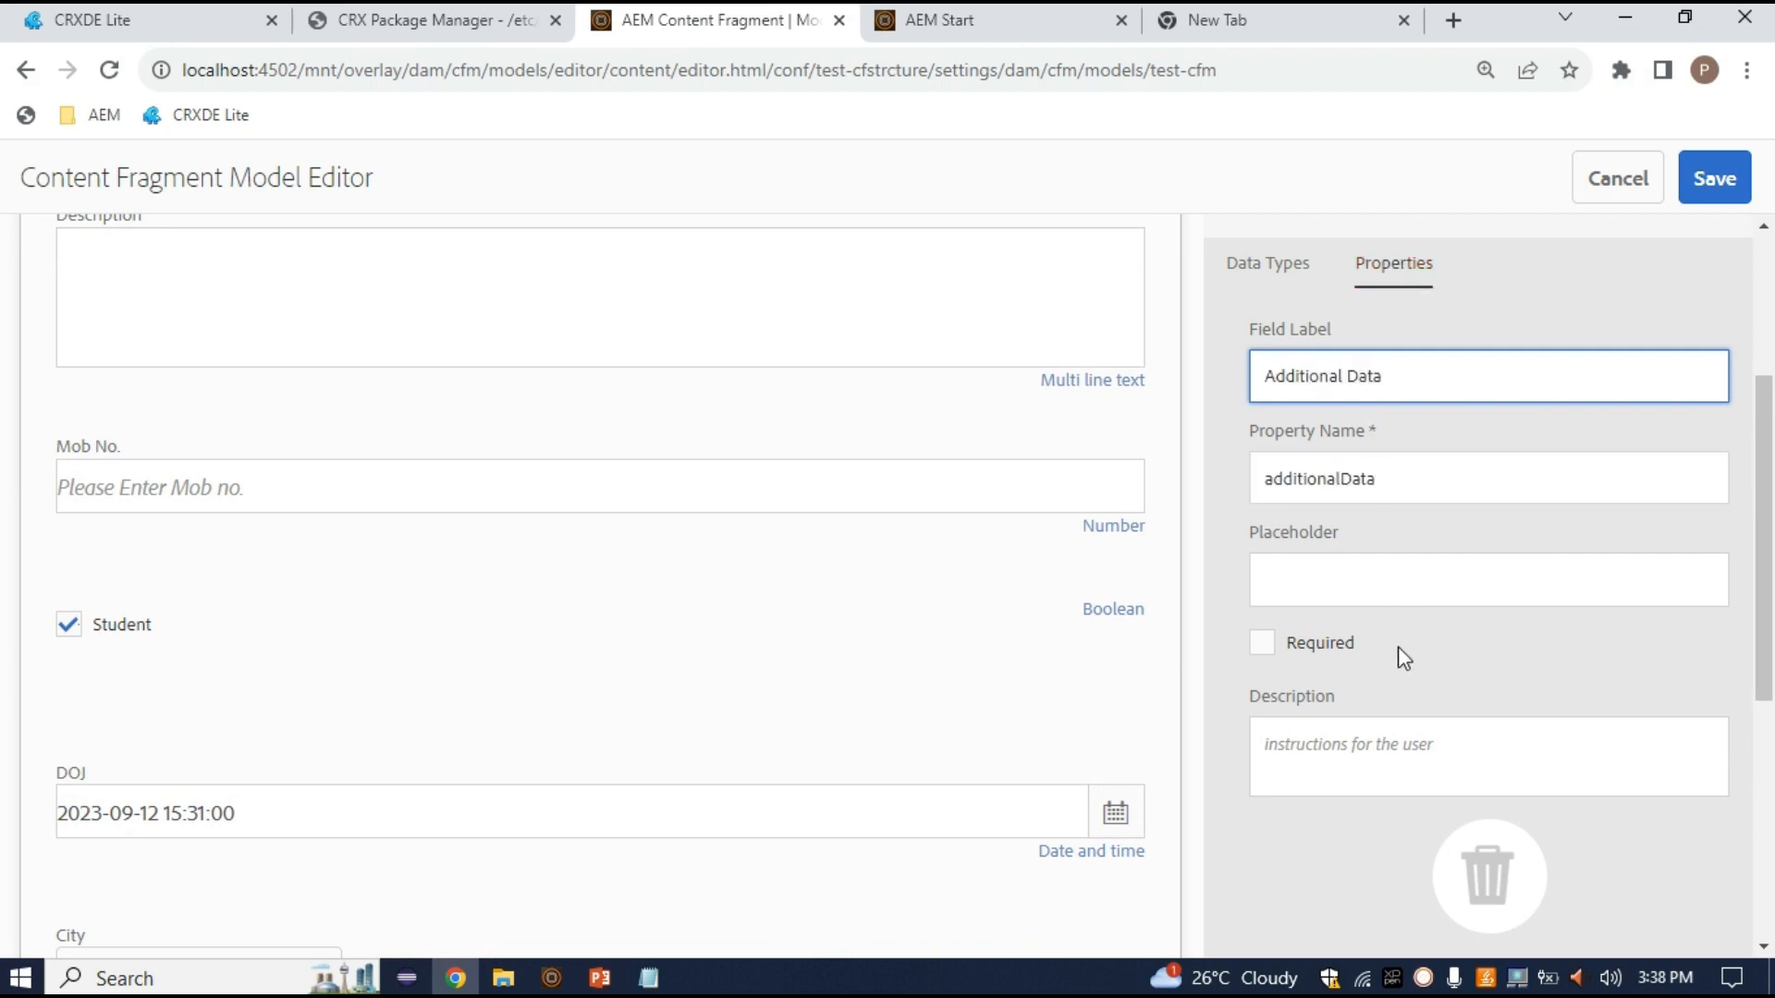
scroll(1390, 622, "down", 5)
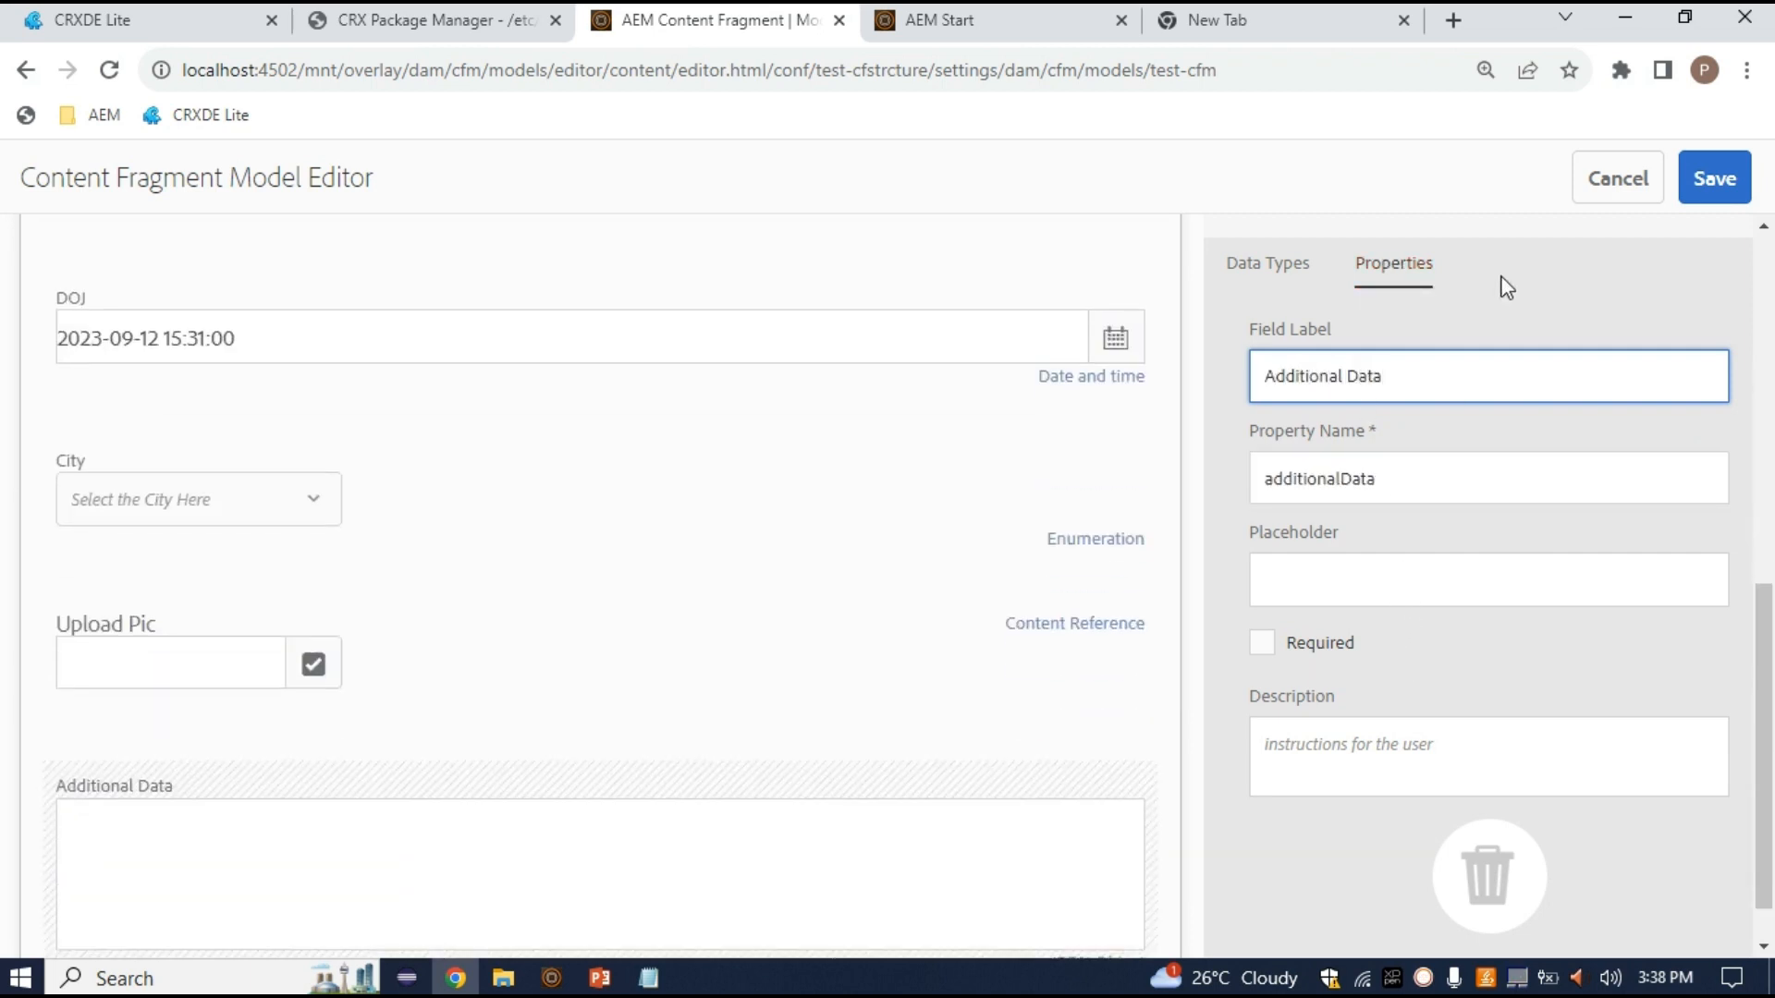
left_click(1269, 270)
scroll(1516, 759, "down", 1)
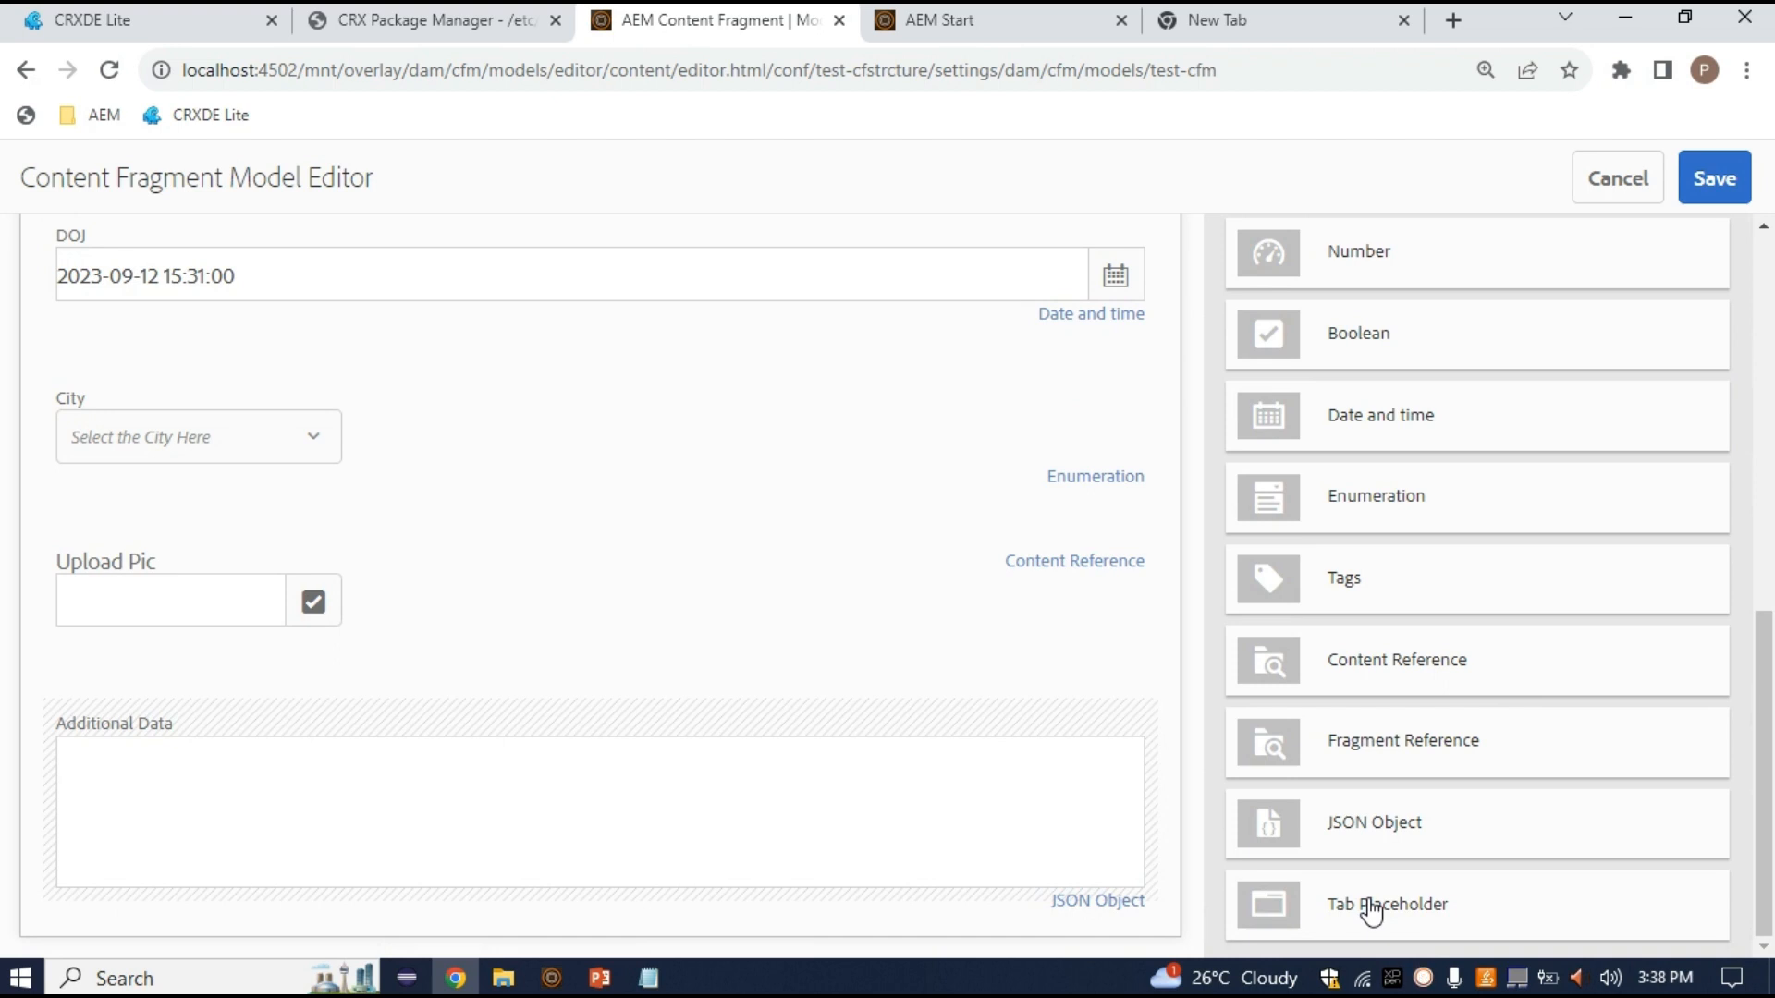
left_click_drag(1763, 699, 1748, 324)
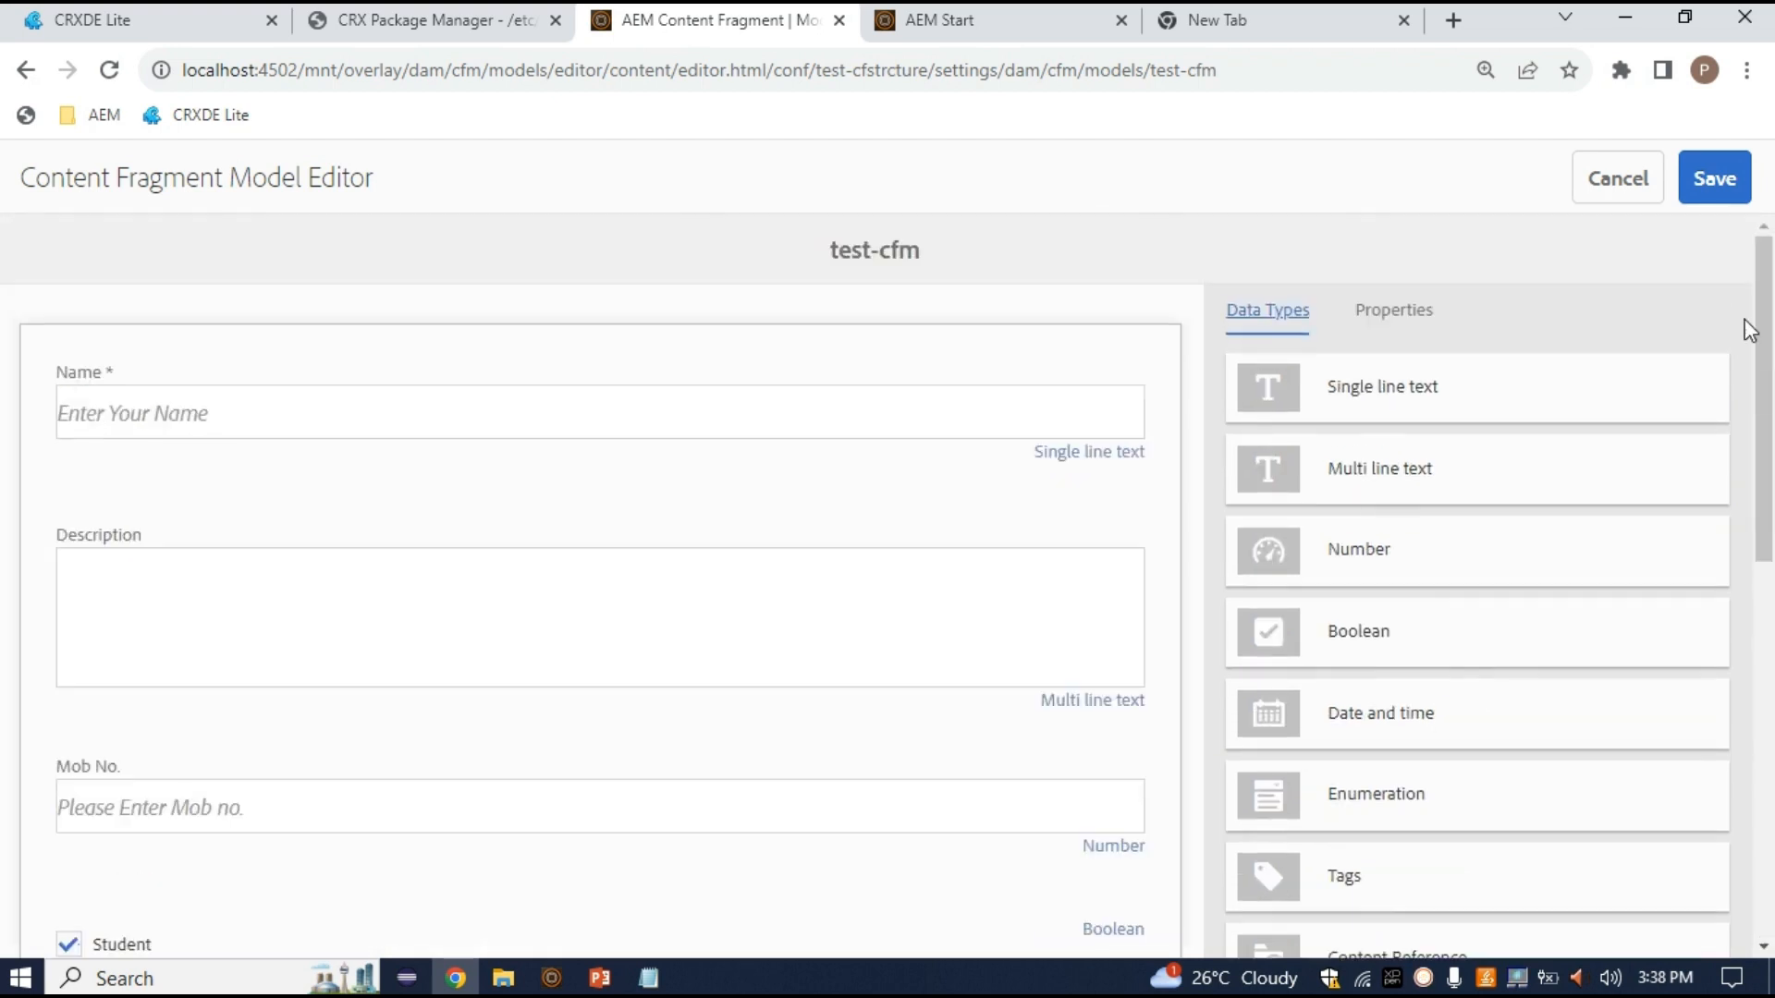
Save the test-cfm model and switch to the Notepad window
left_click(1717, 178)
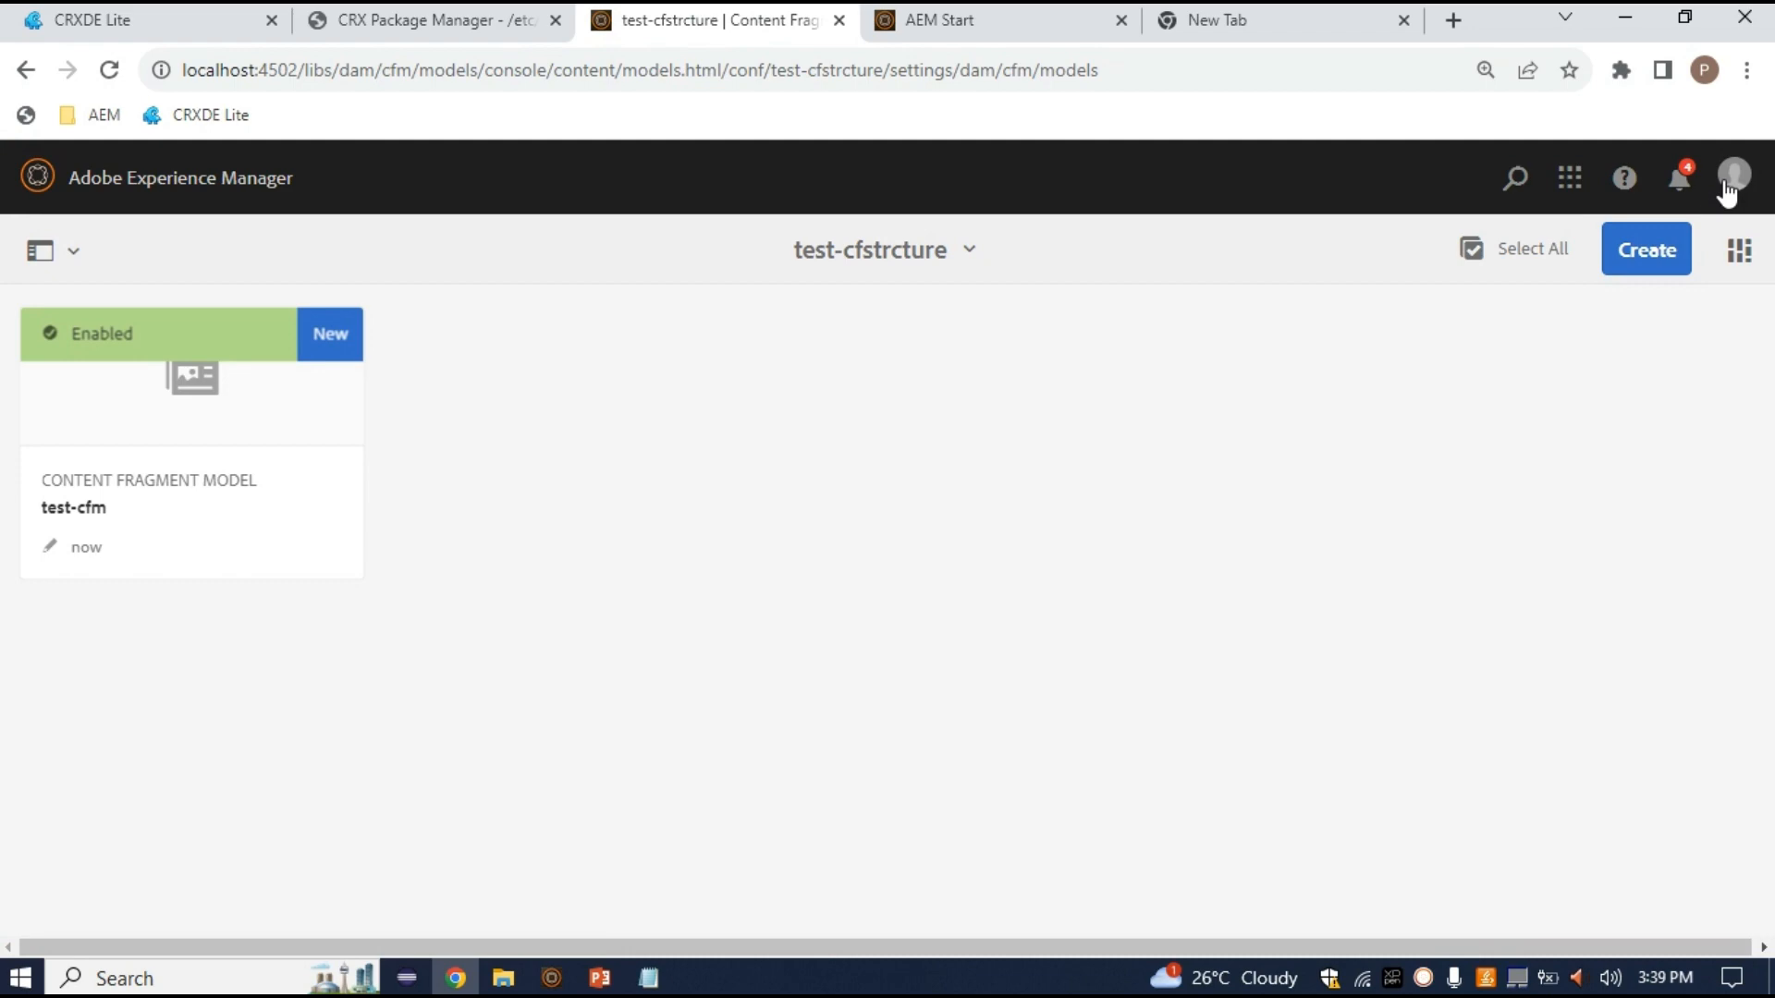
key("alt+Tab")
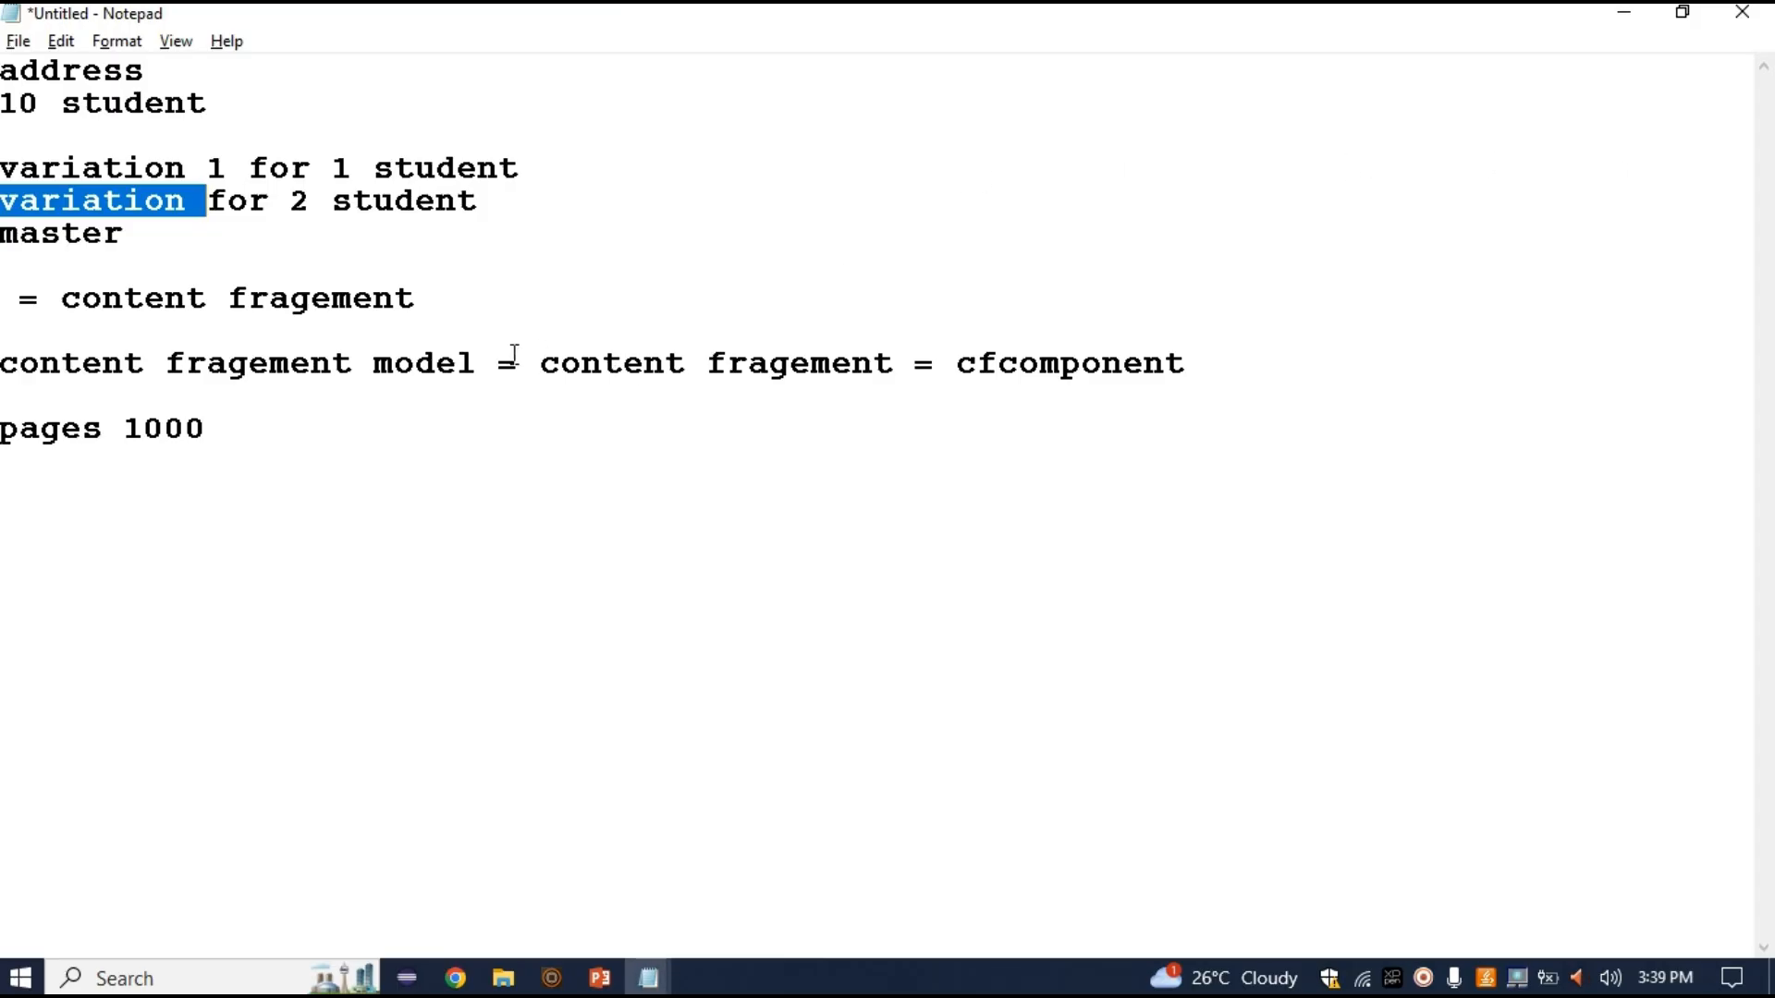
Append '== asset' to the cfcomponent line in the Notepad notes and return to Chrome
left_click_drag(499, 363, 87, 335)
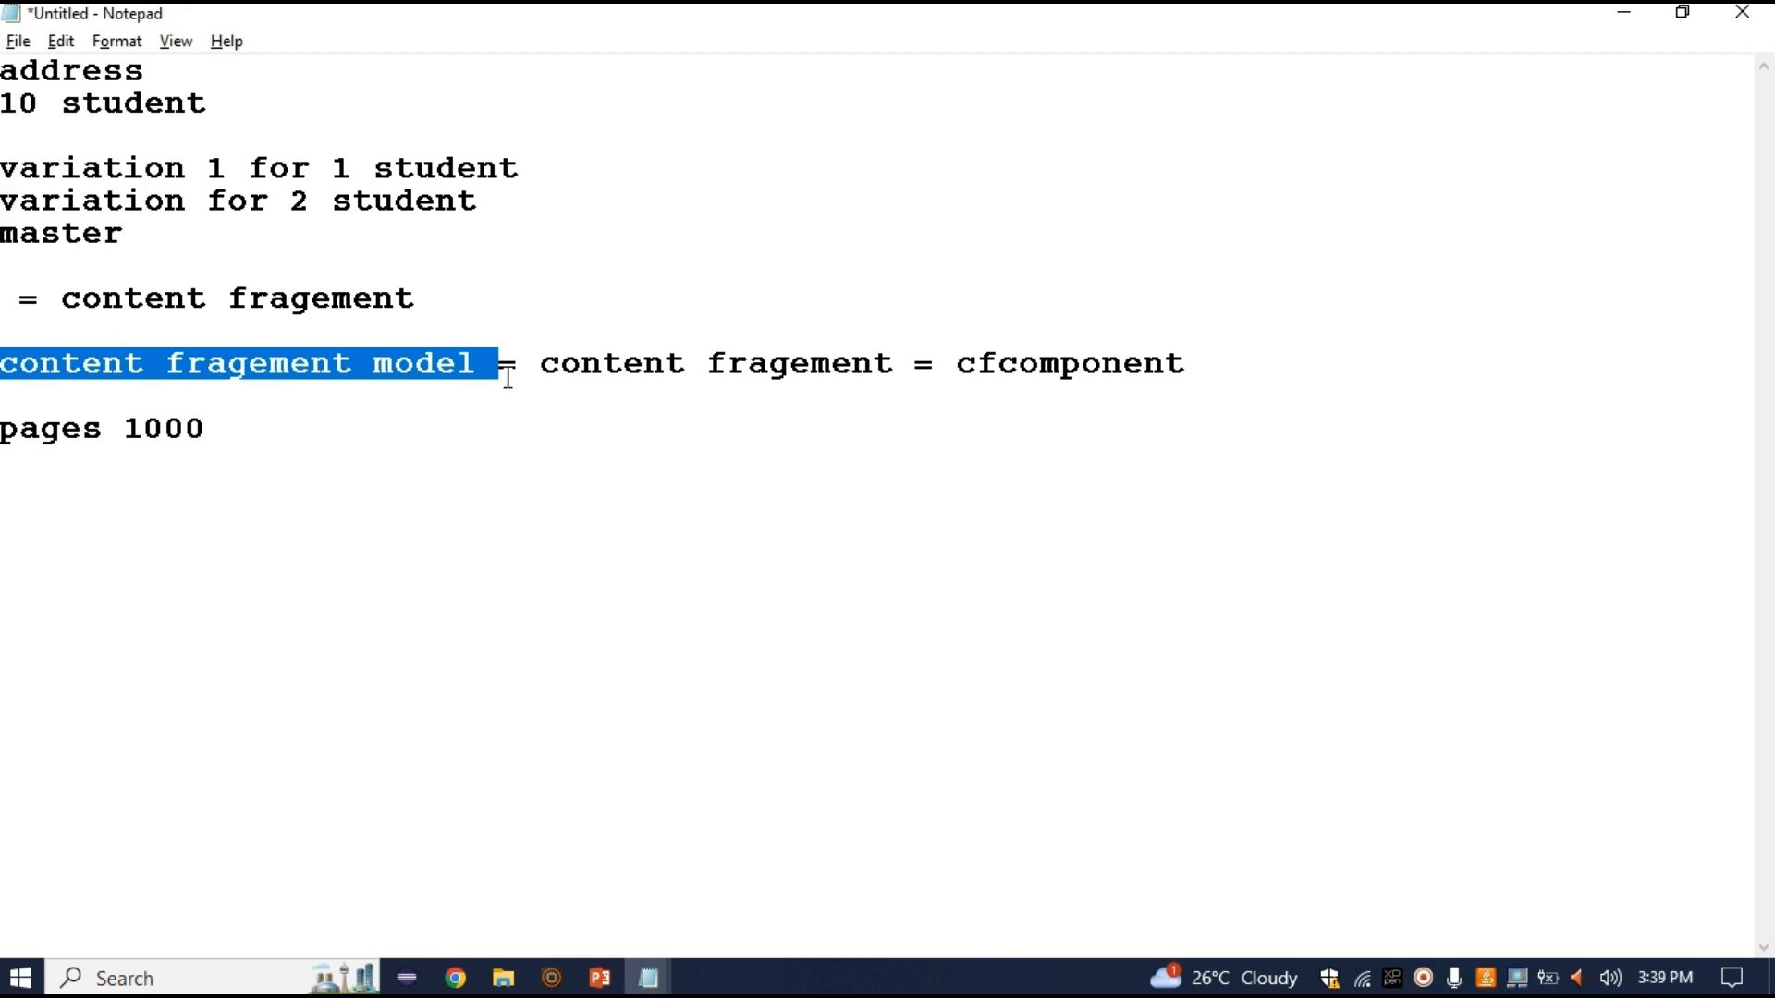
left_click_drag(540, 362, 913, 361)
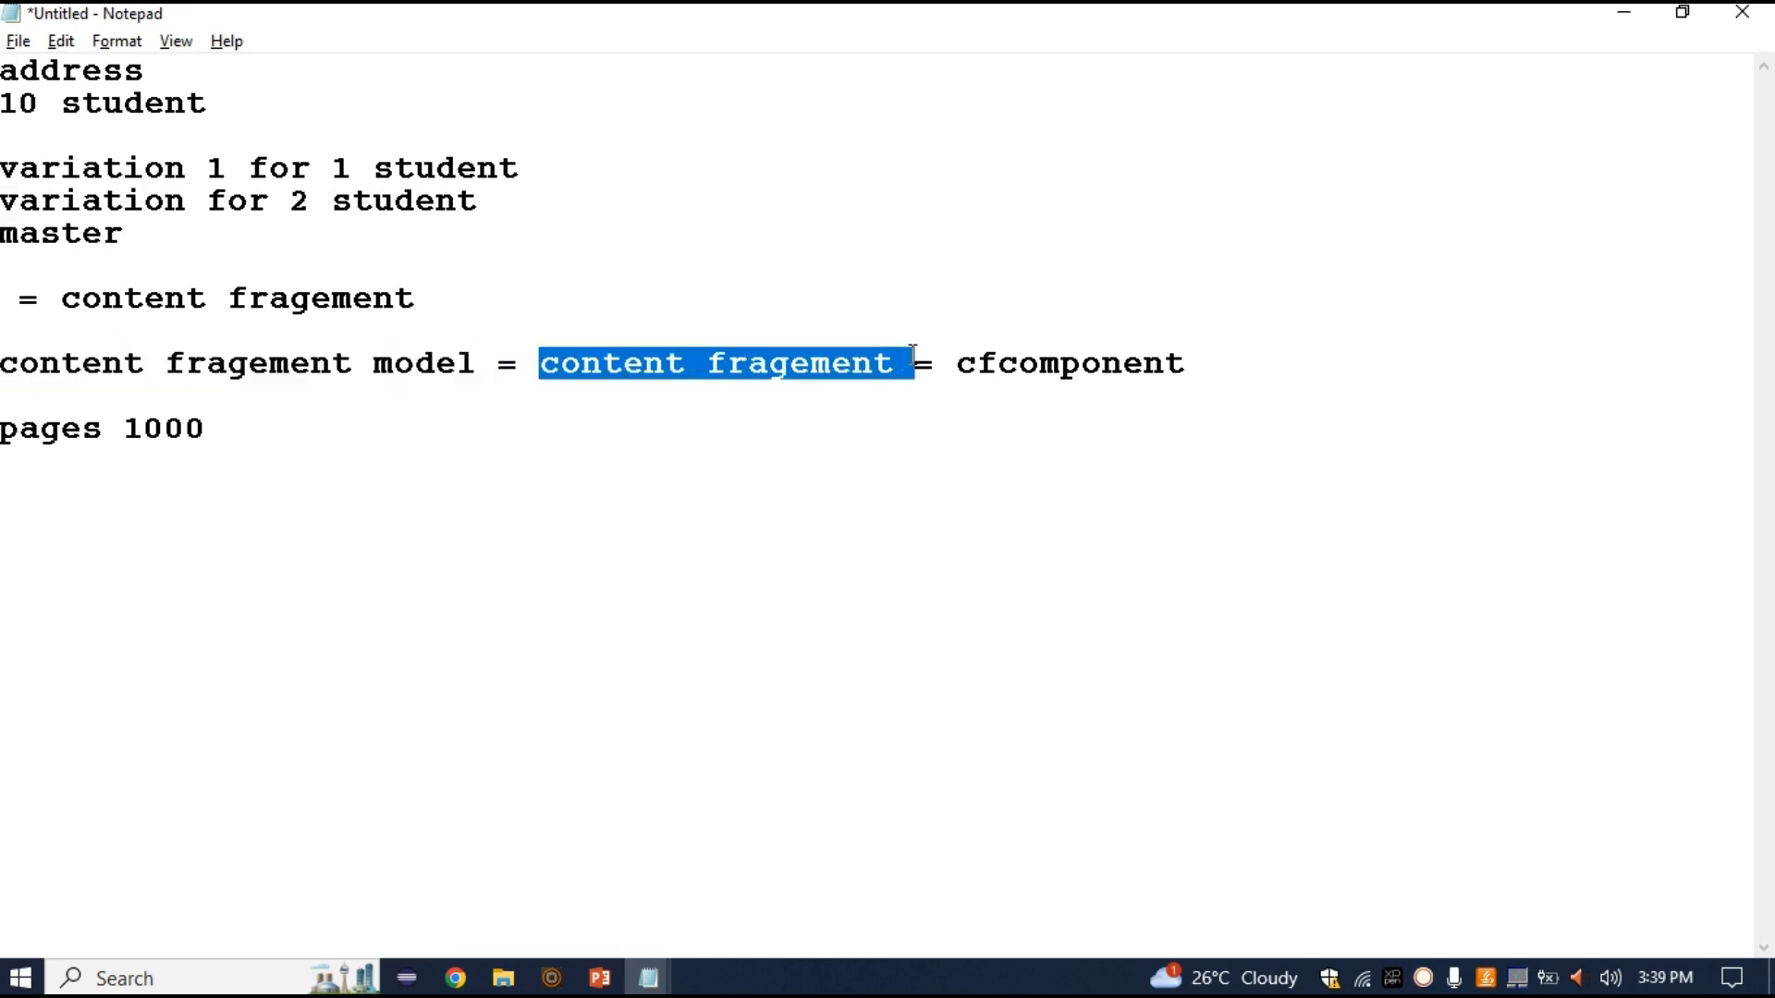
key("alt+Tab")
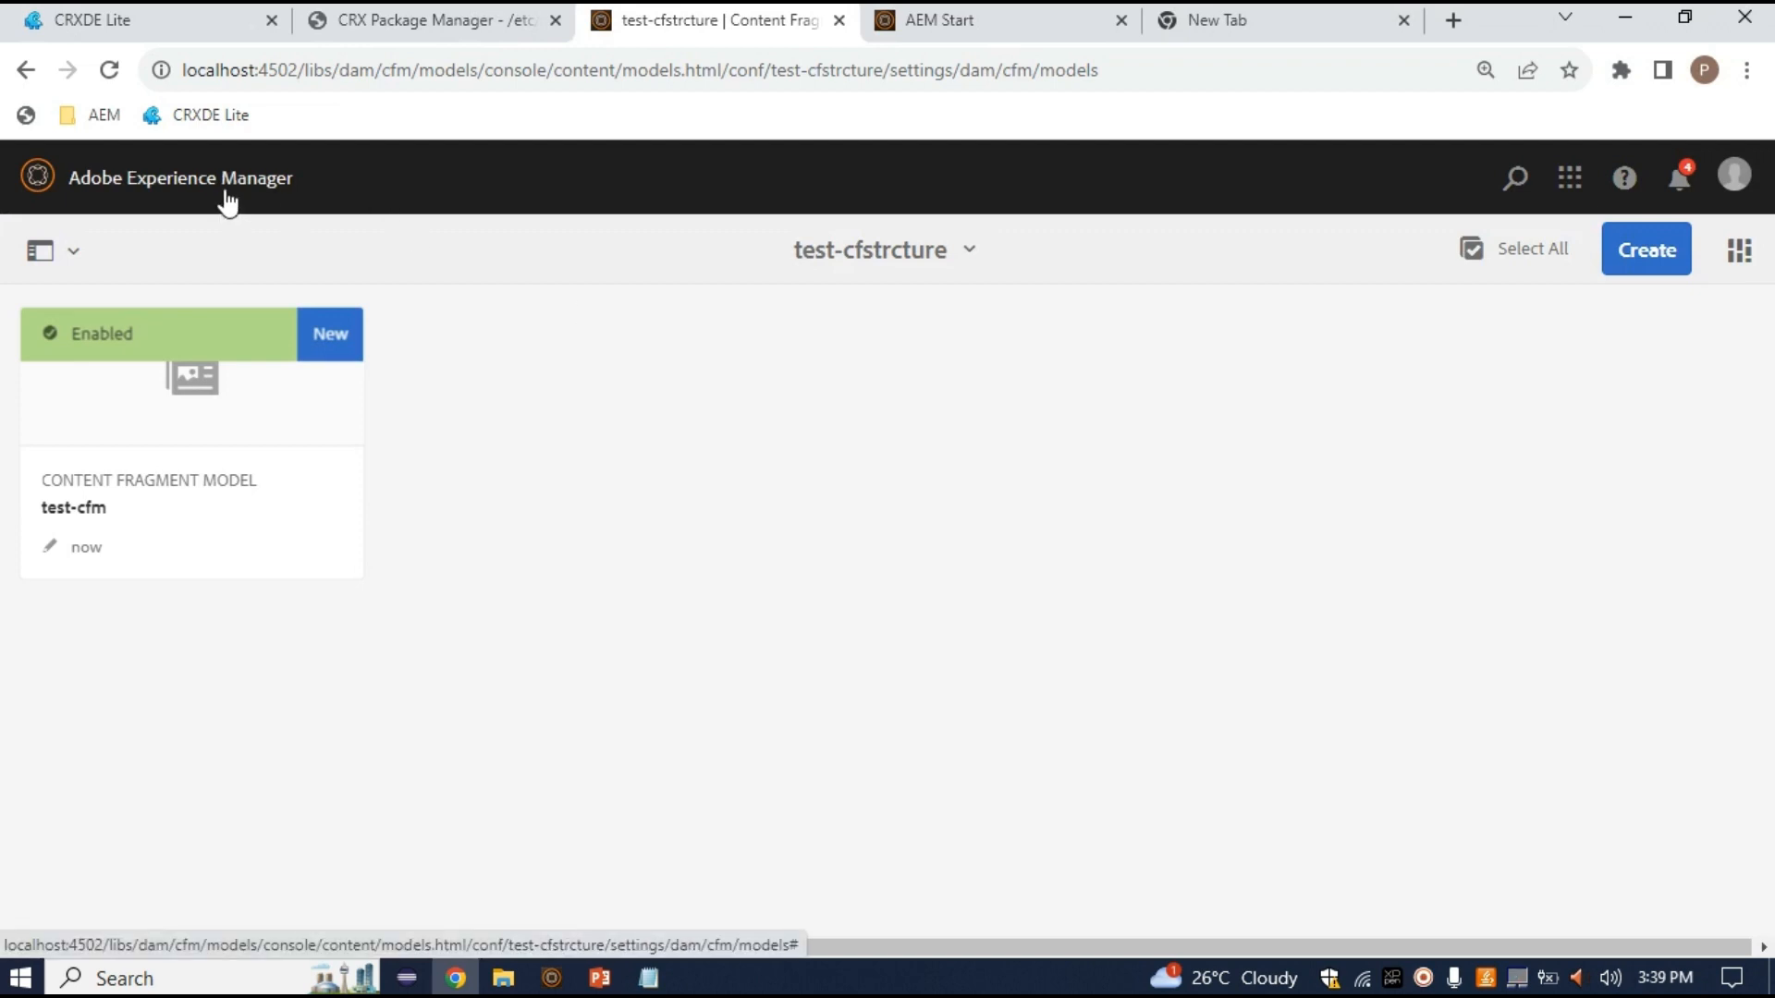
key("alt+Tab")
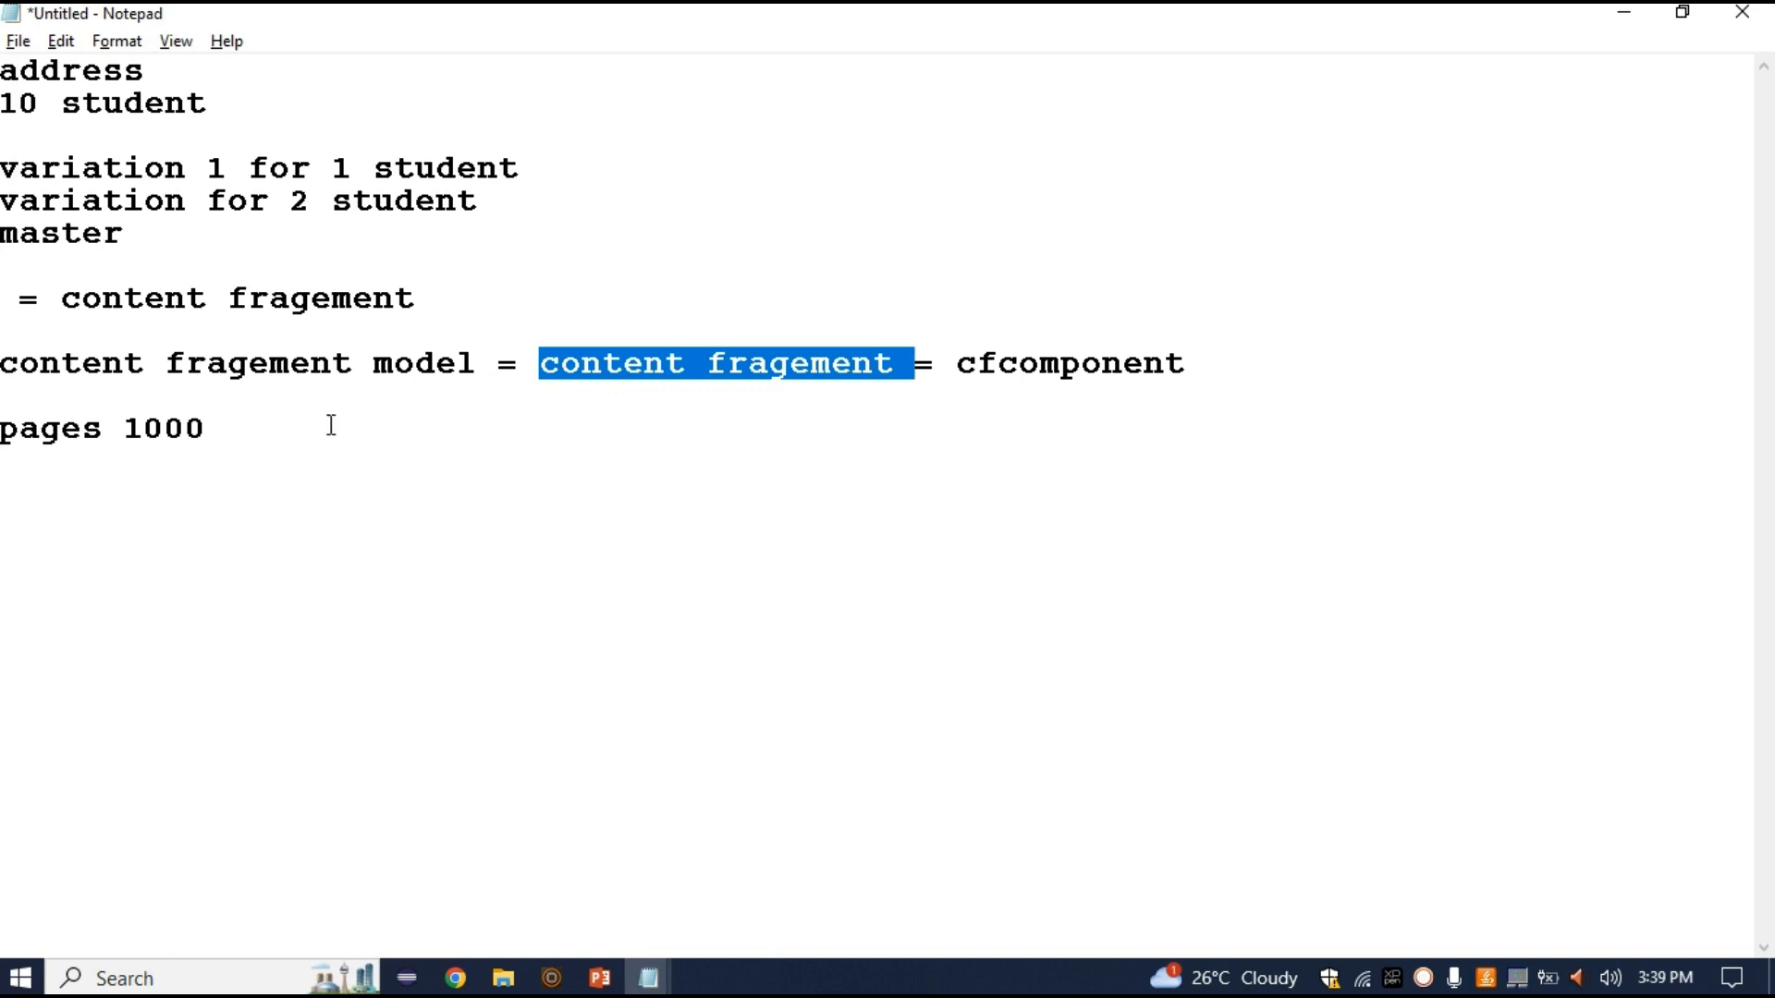
left_click(1310, 380)
type("== asset")
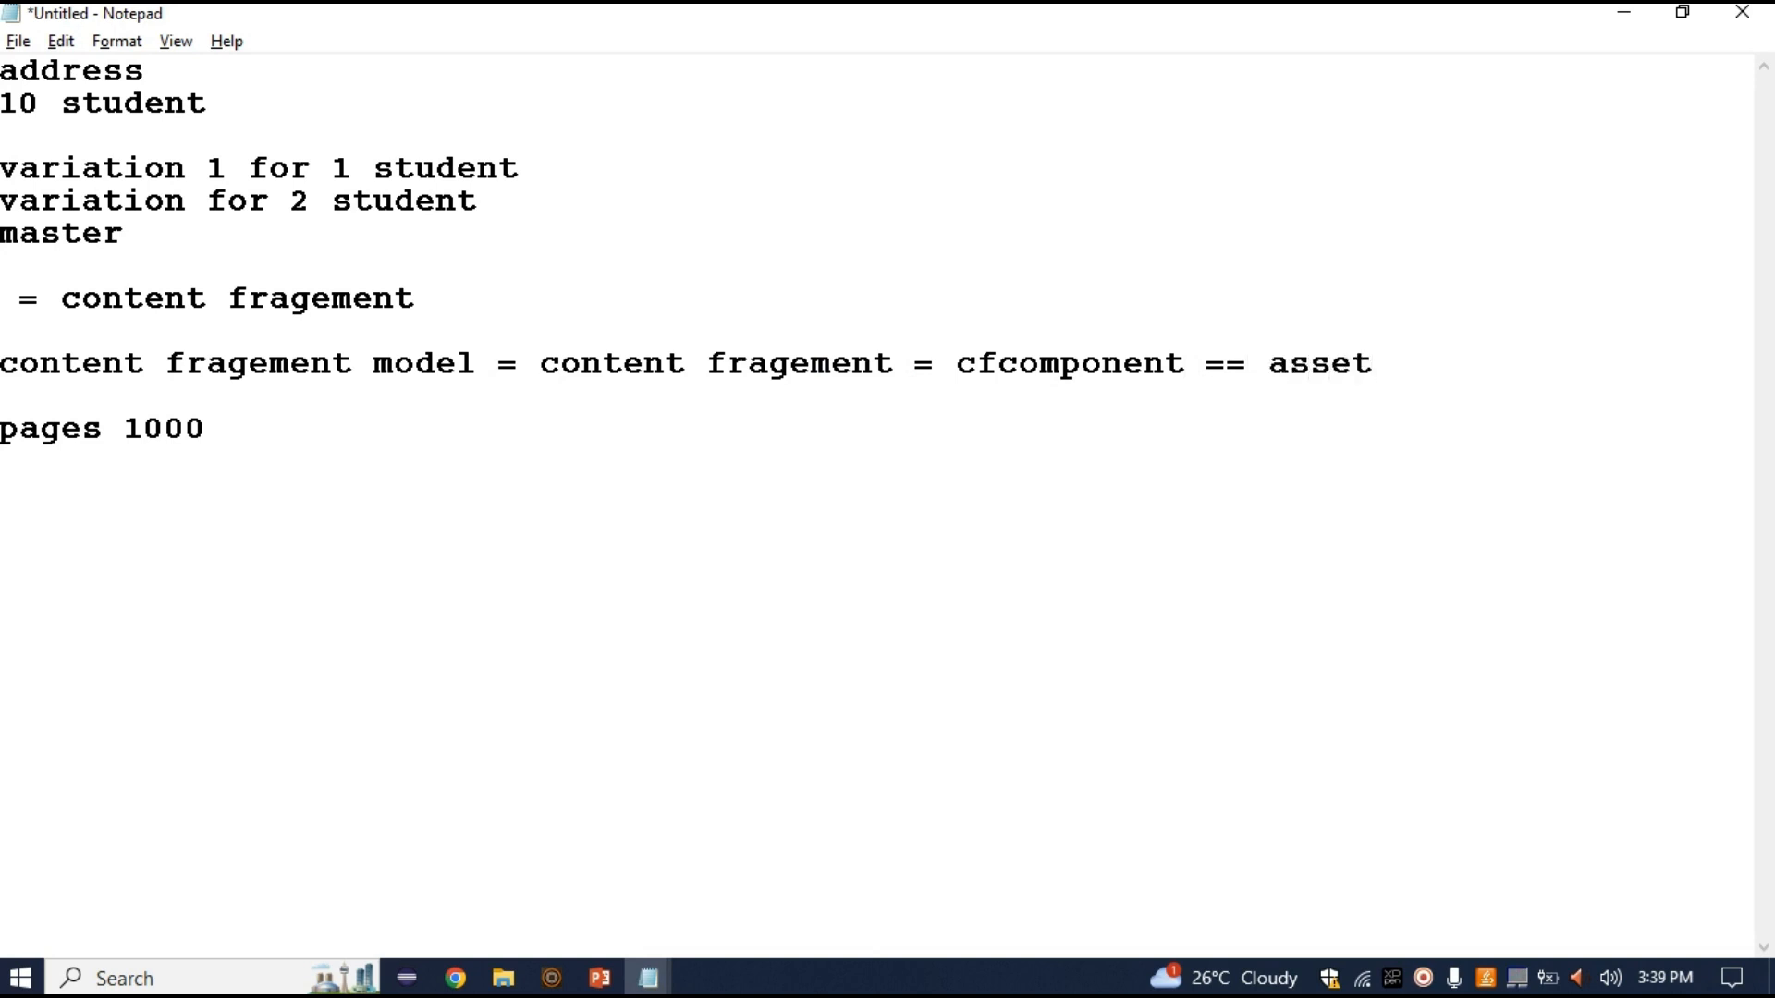
key("alt+Tab")
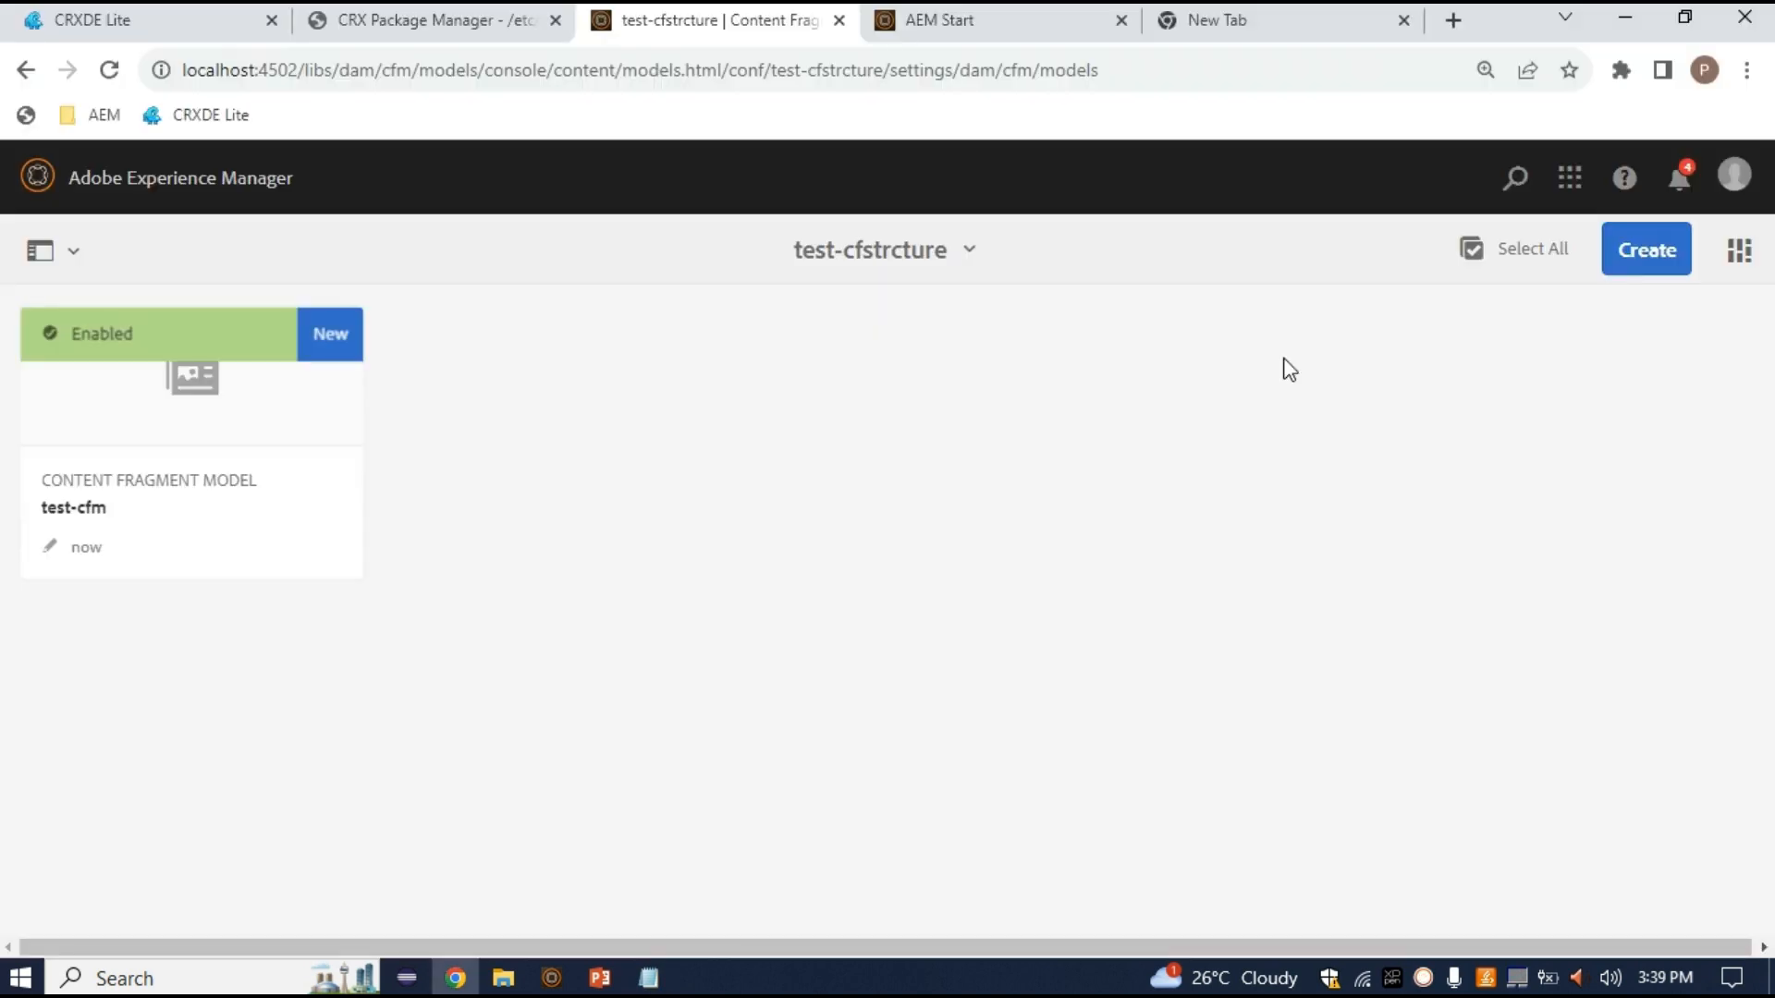
Browse the AEM navigation and the Assets tools overview
left_click(265, 196)
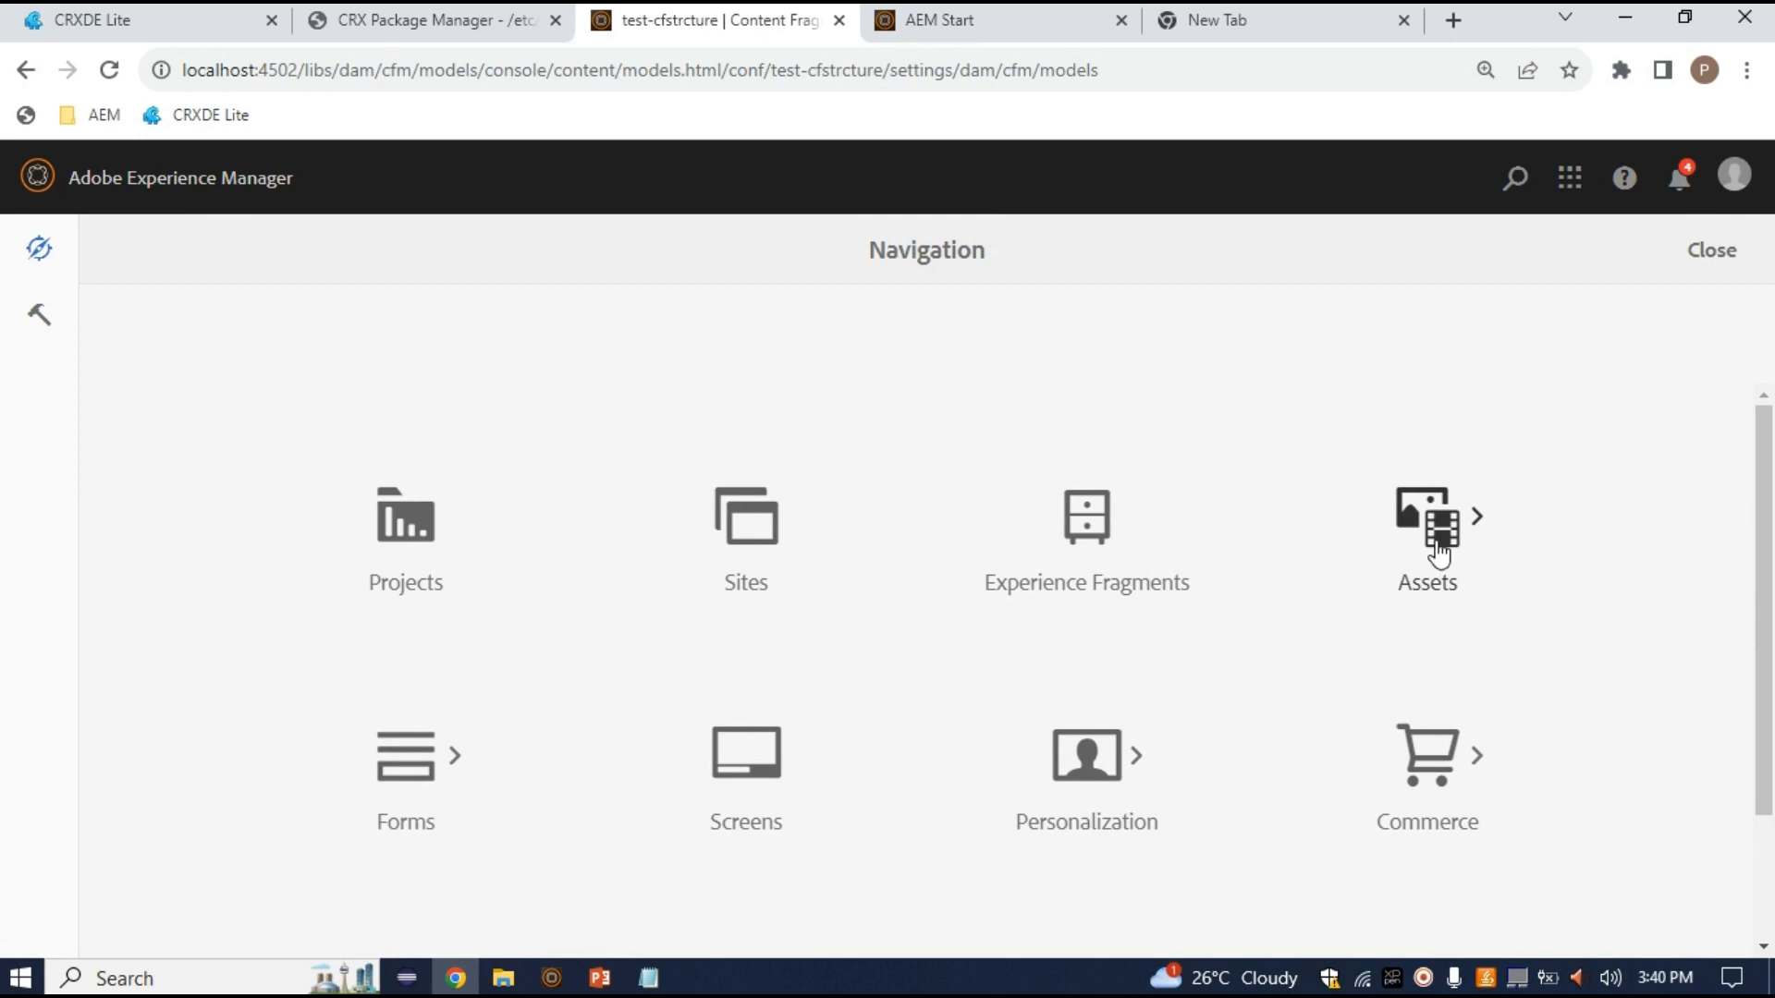
left_click(1433, 546)
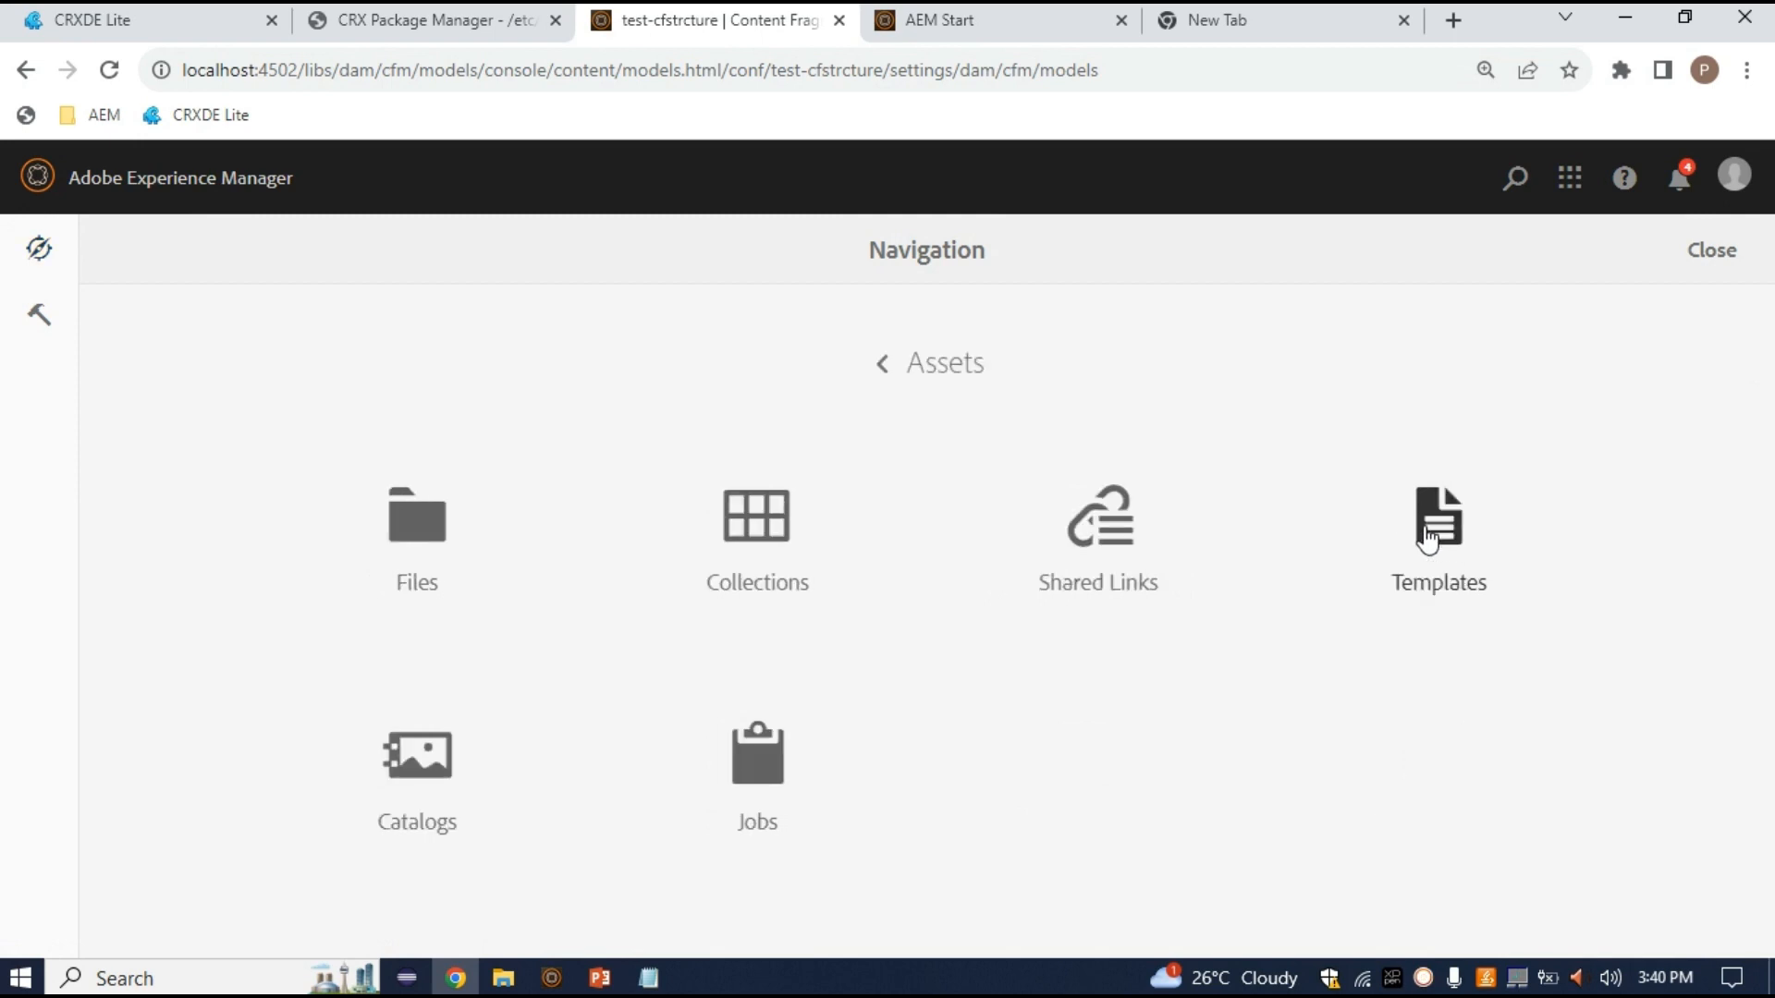
left_click(39, 314)
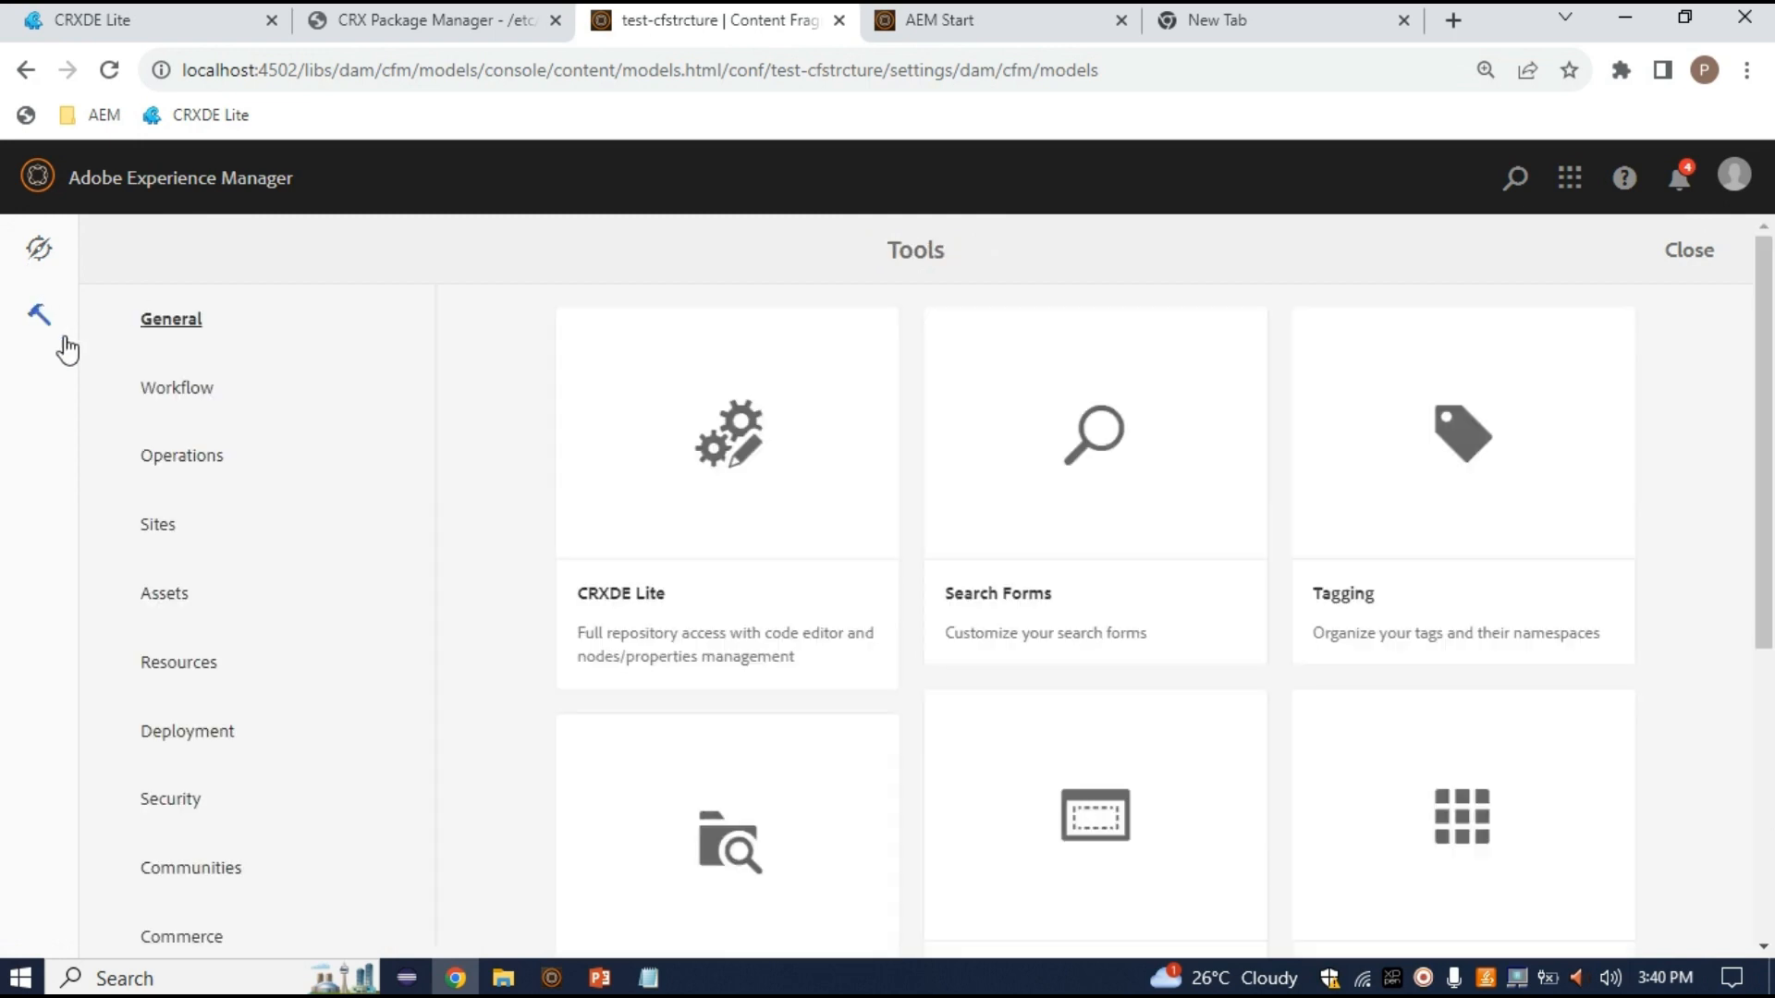
left_click(188, 608)
scroll(1010, 746, "down", 6)
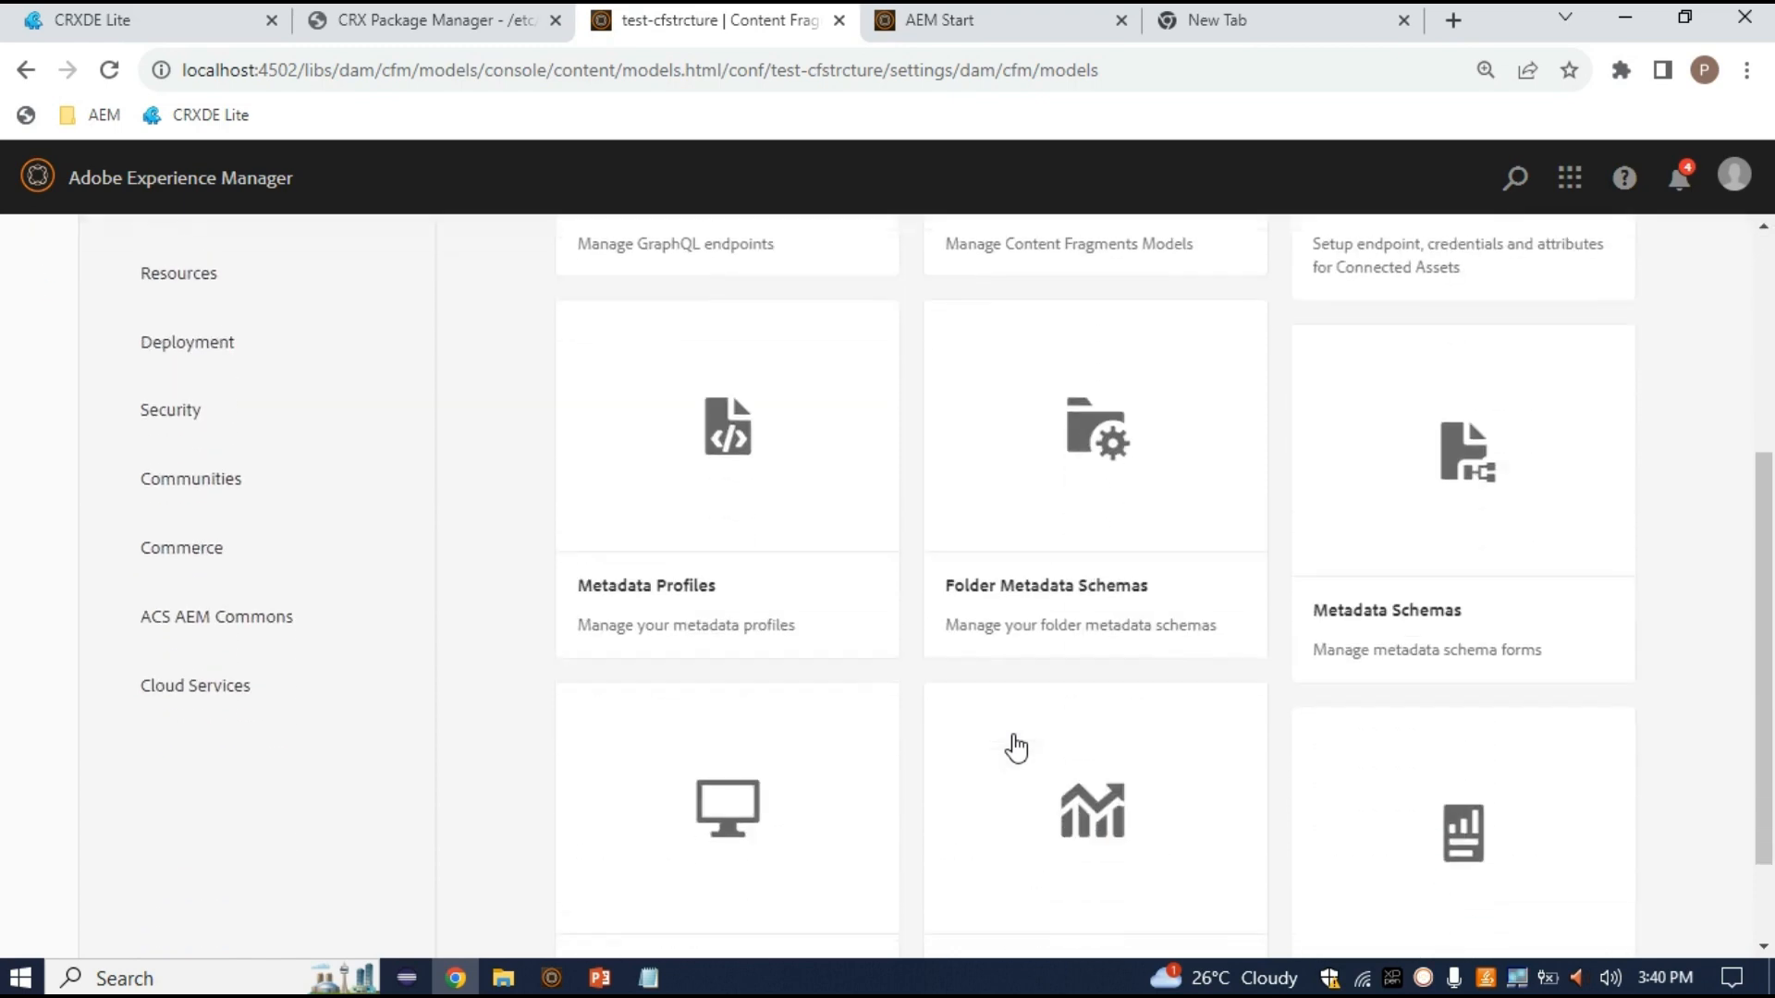
scroll(1002, 568, "up", 5)
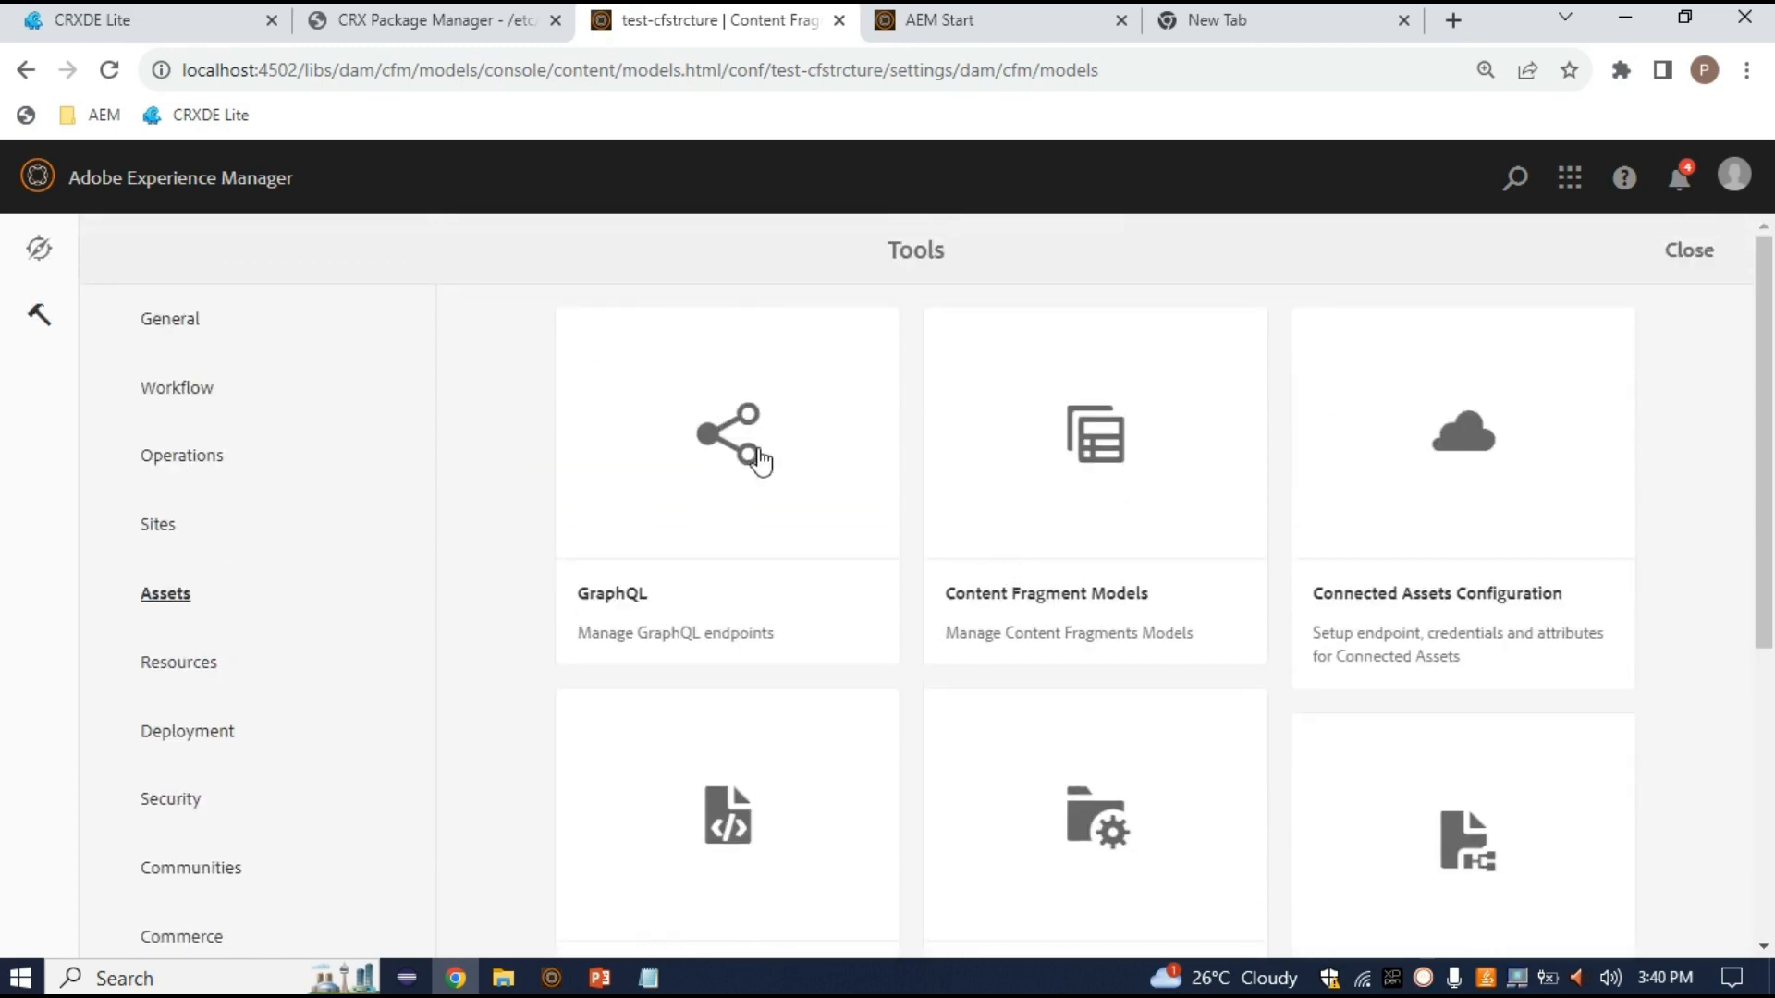
scroll(1119, 664, "down", 5)
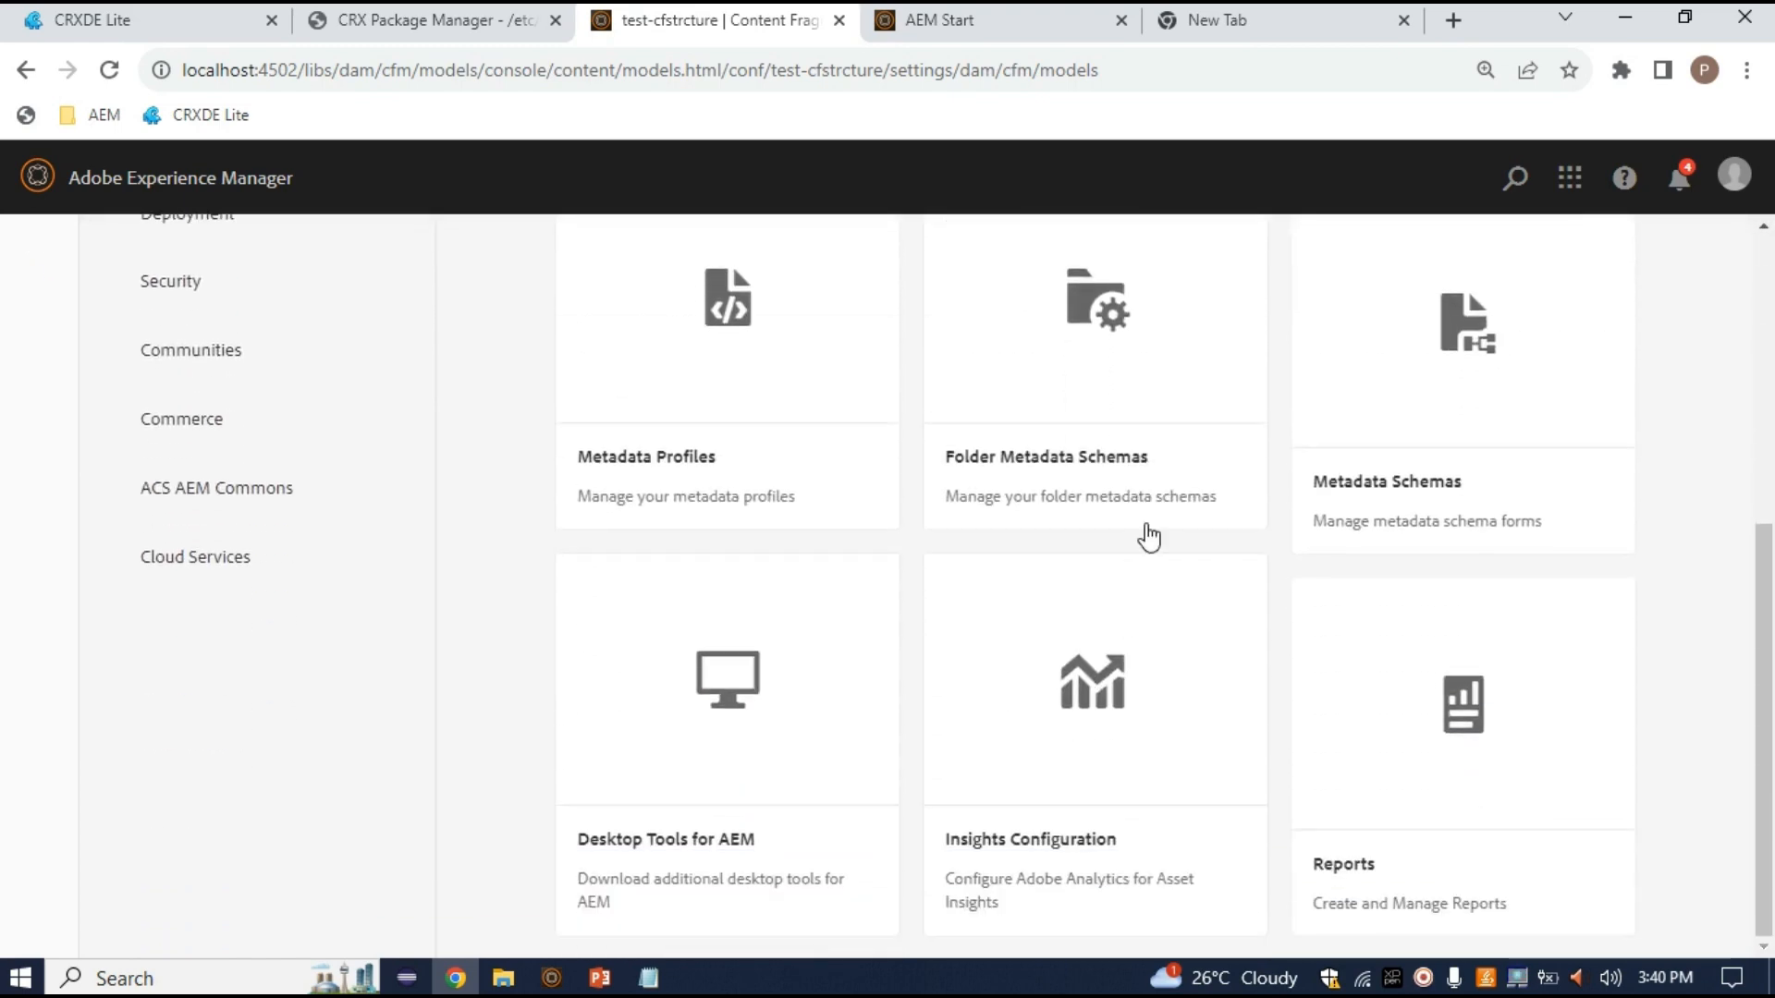
scroll(1149, 536, "up", 5)
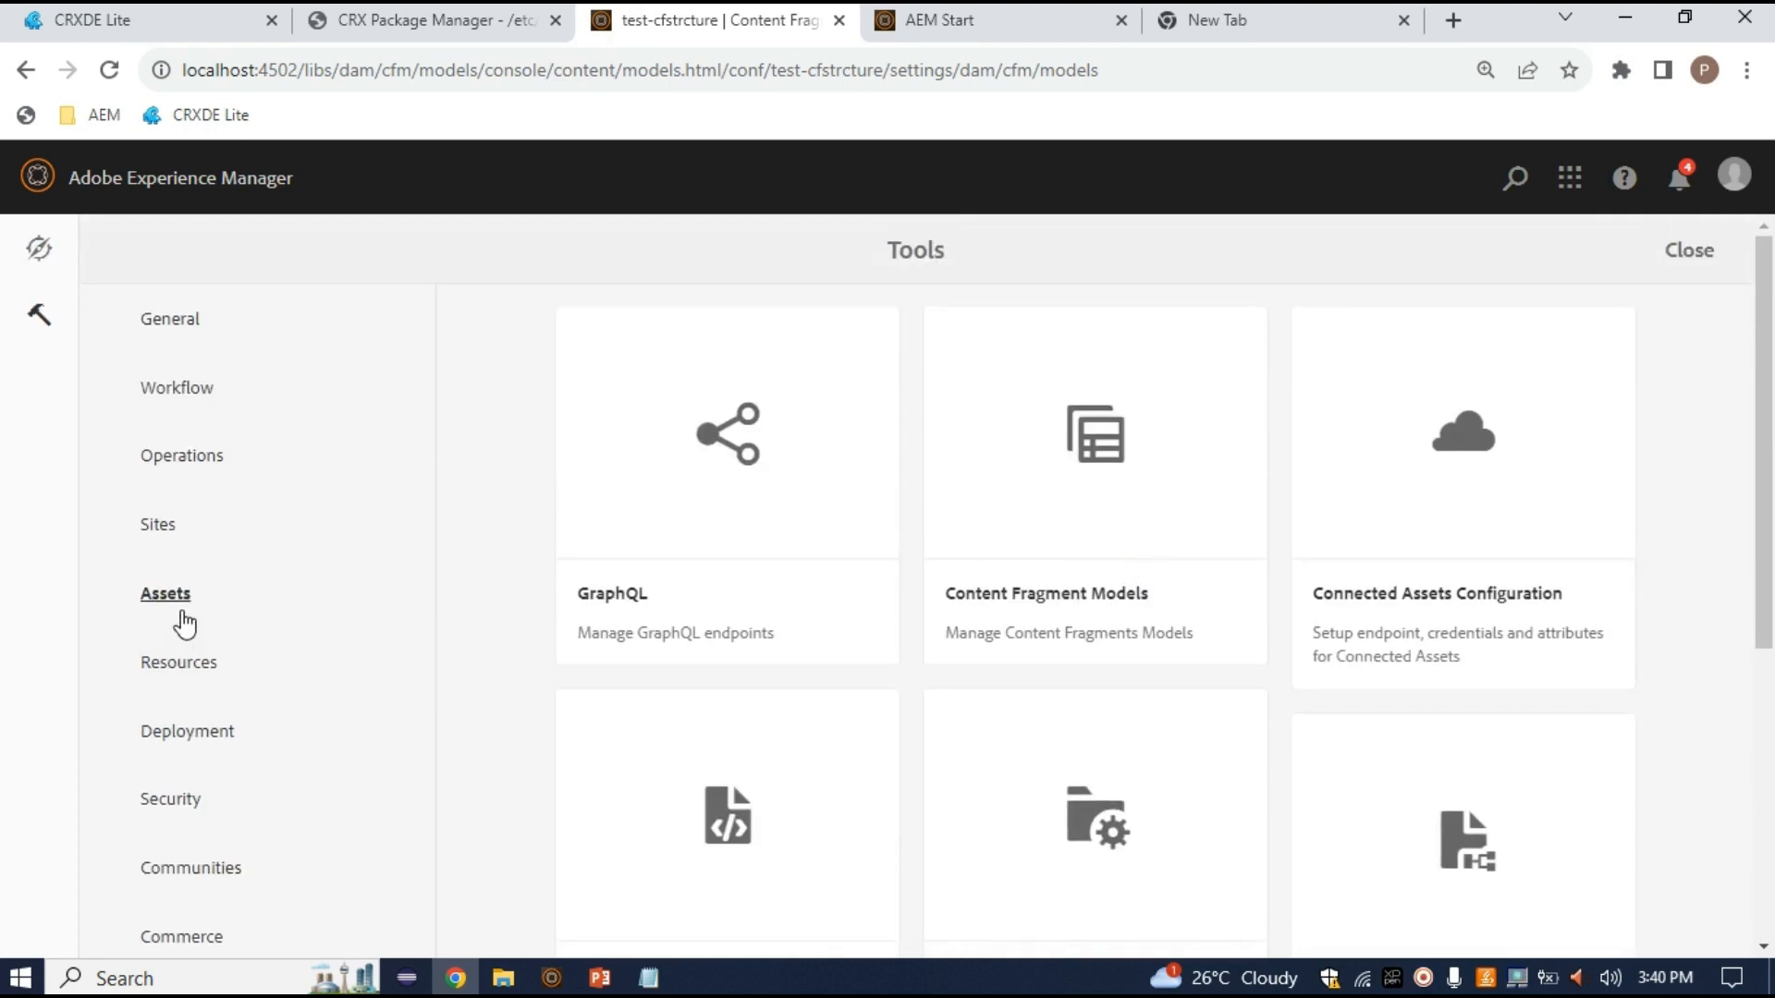
Open Assets > Files to show the top-level folders at /content/dam
left_click(37, 247)
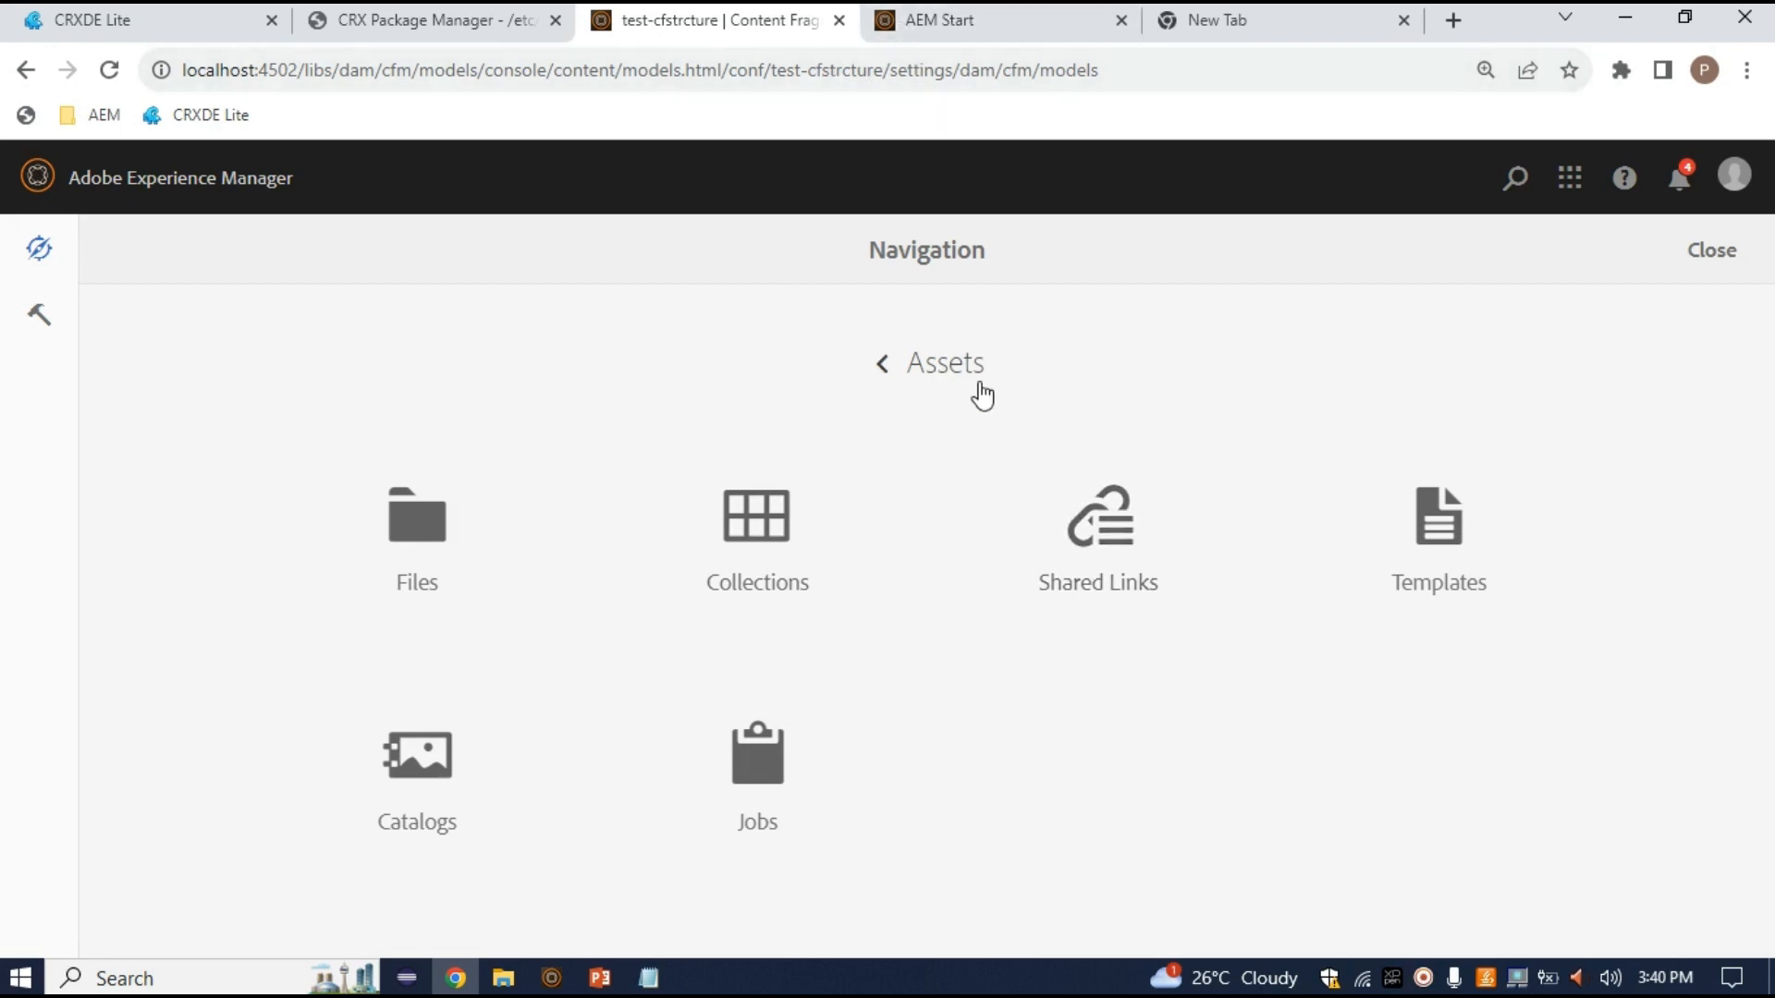
left_click(910, 370)
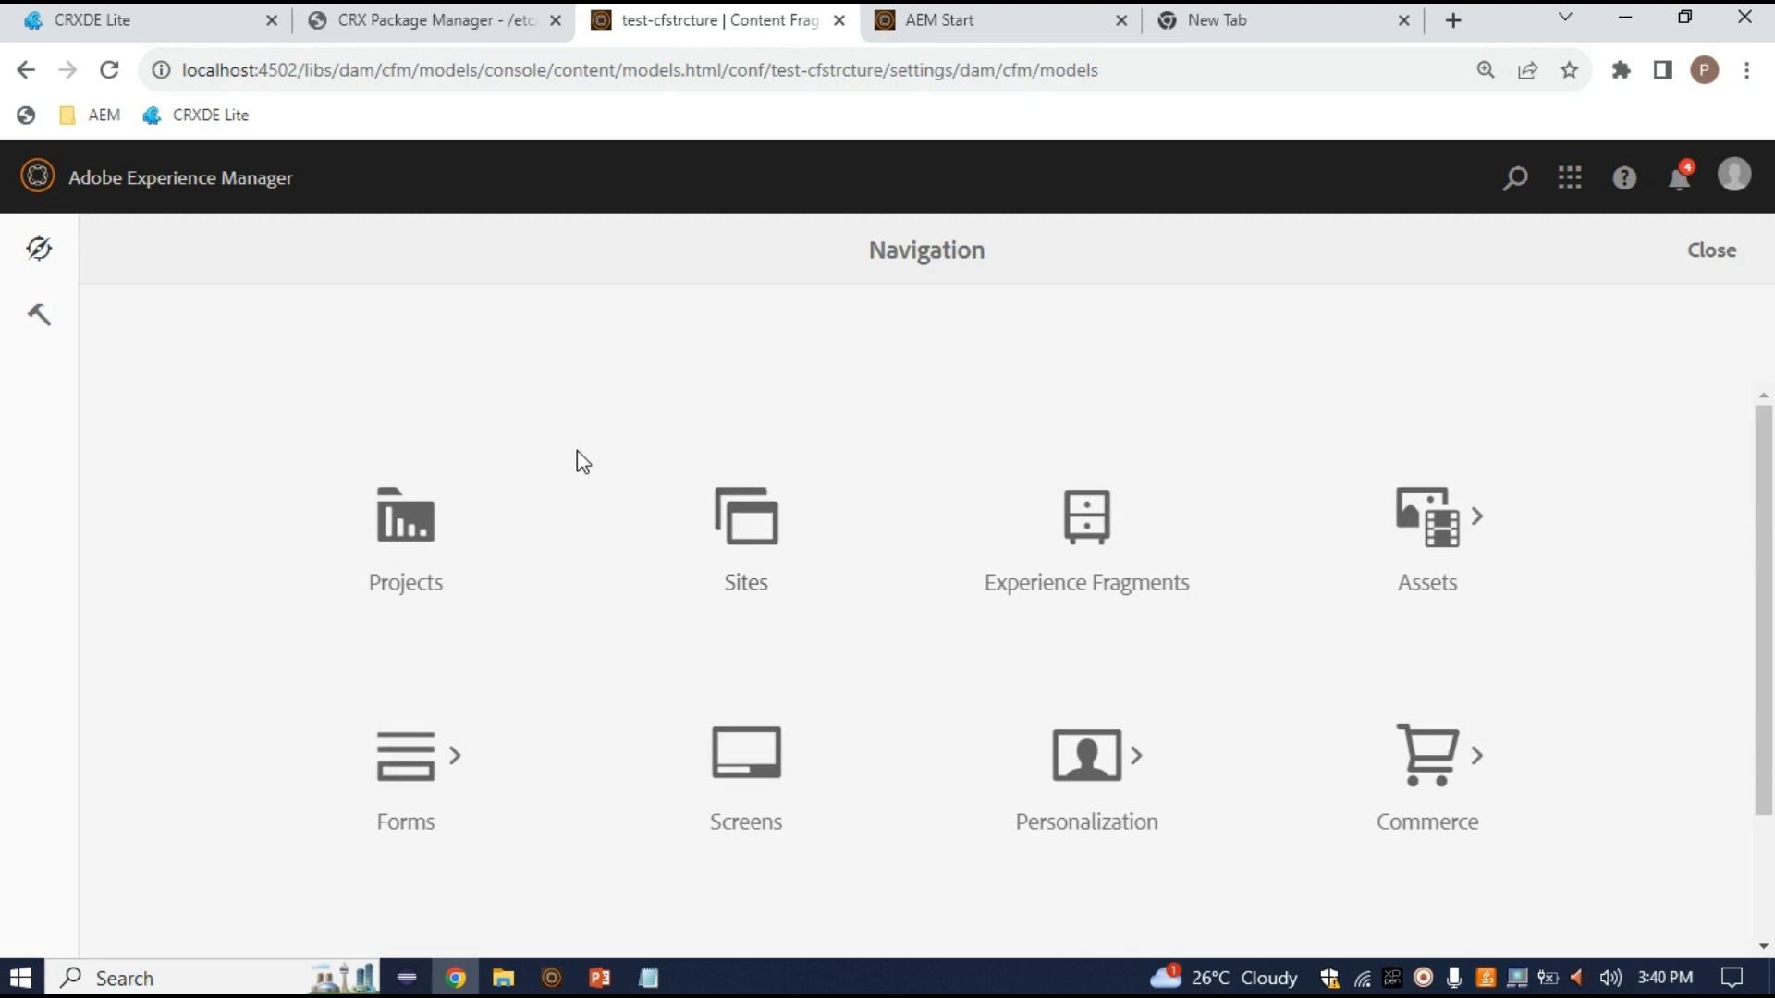
left_click(1436, 575)
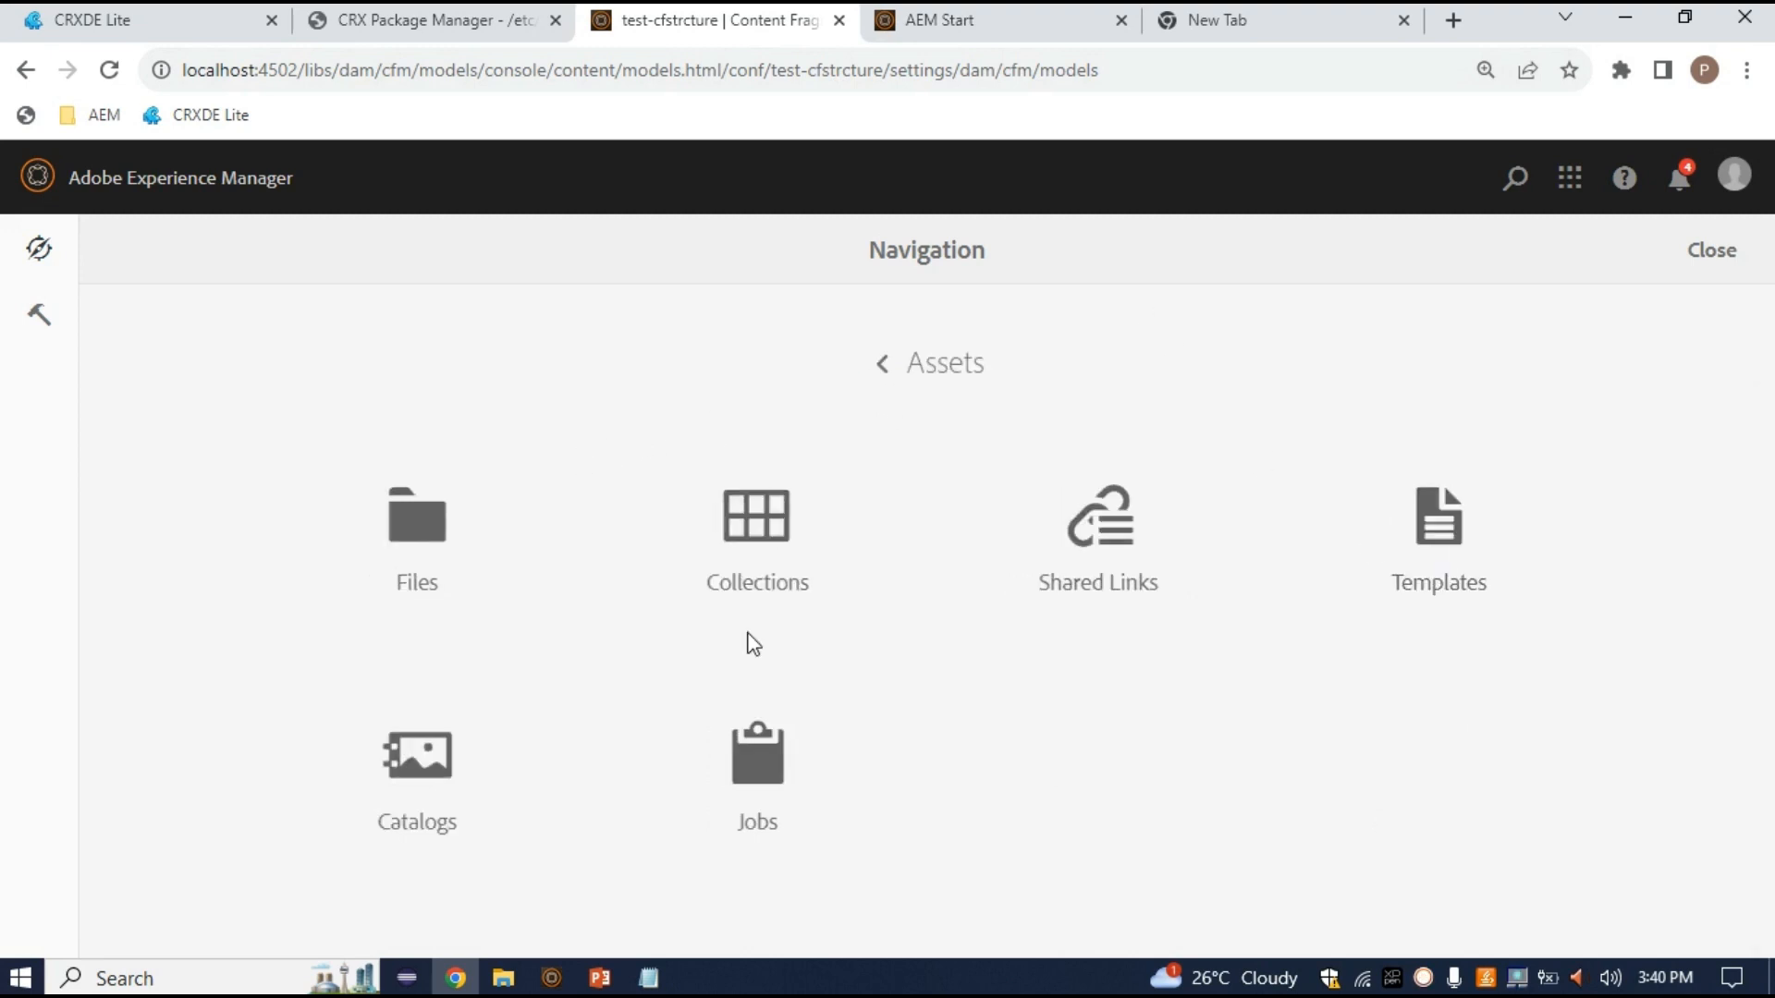
left_click(461, 573)
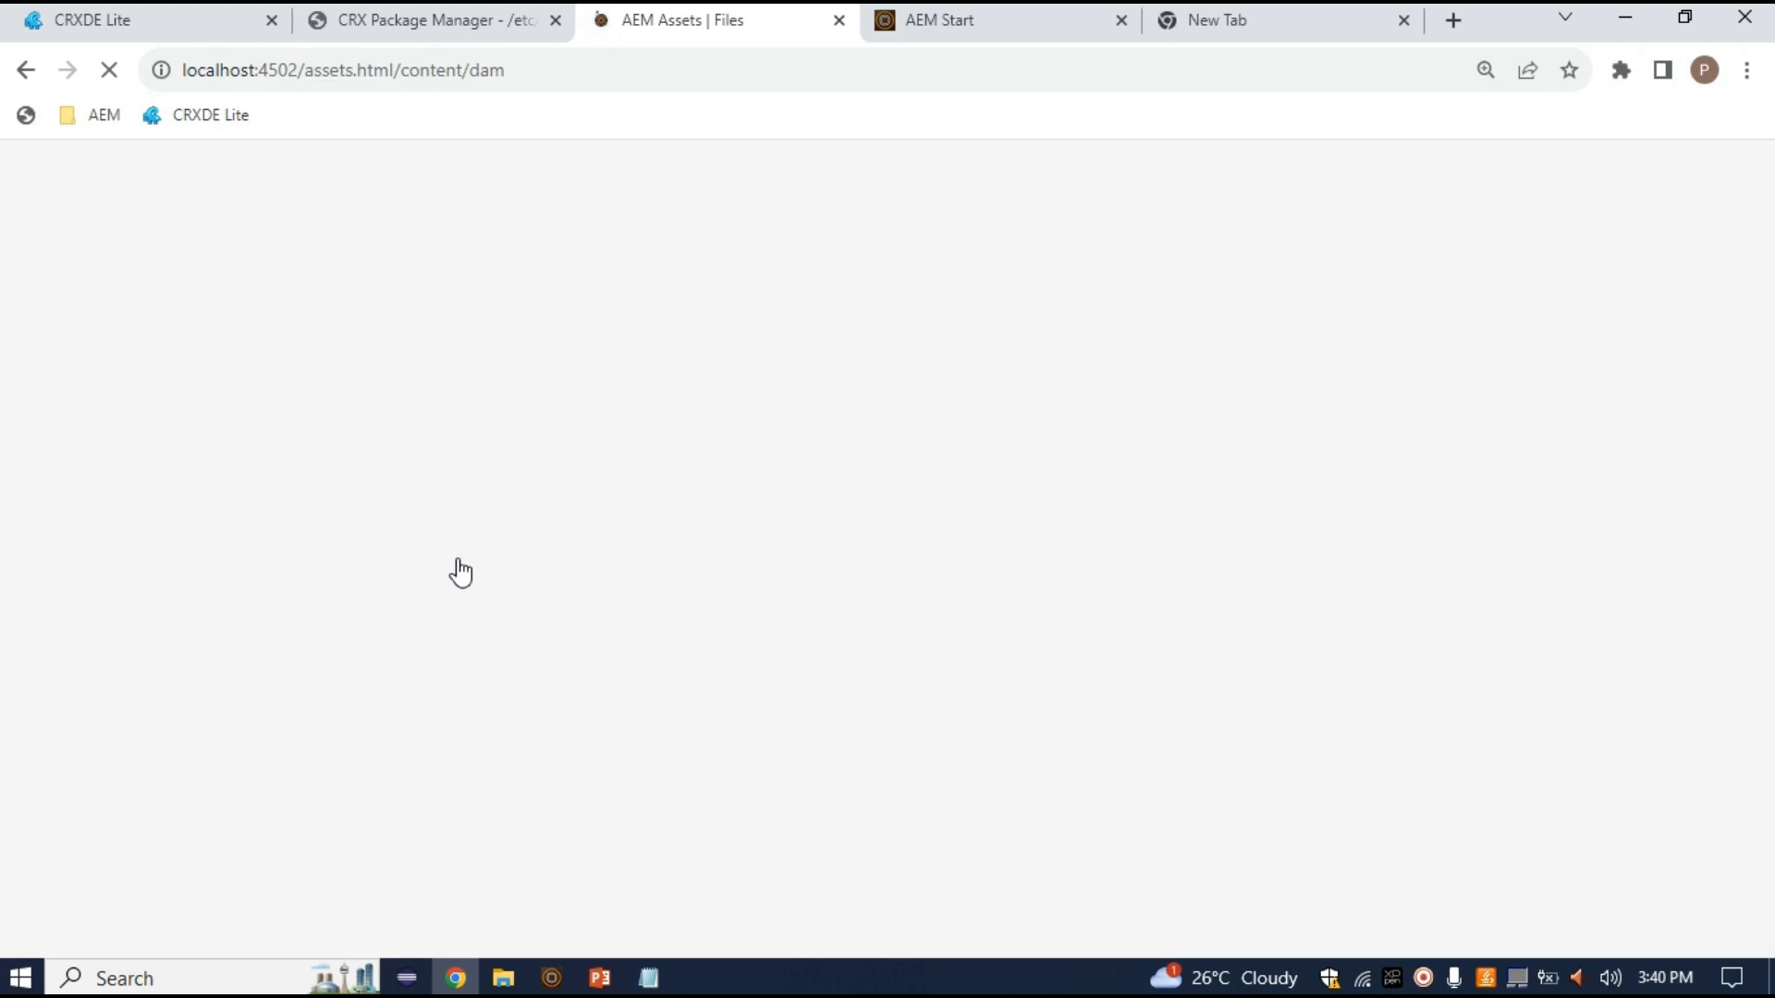
left_click(1424, 980)
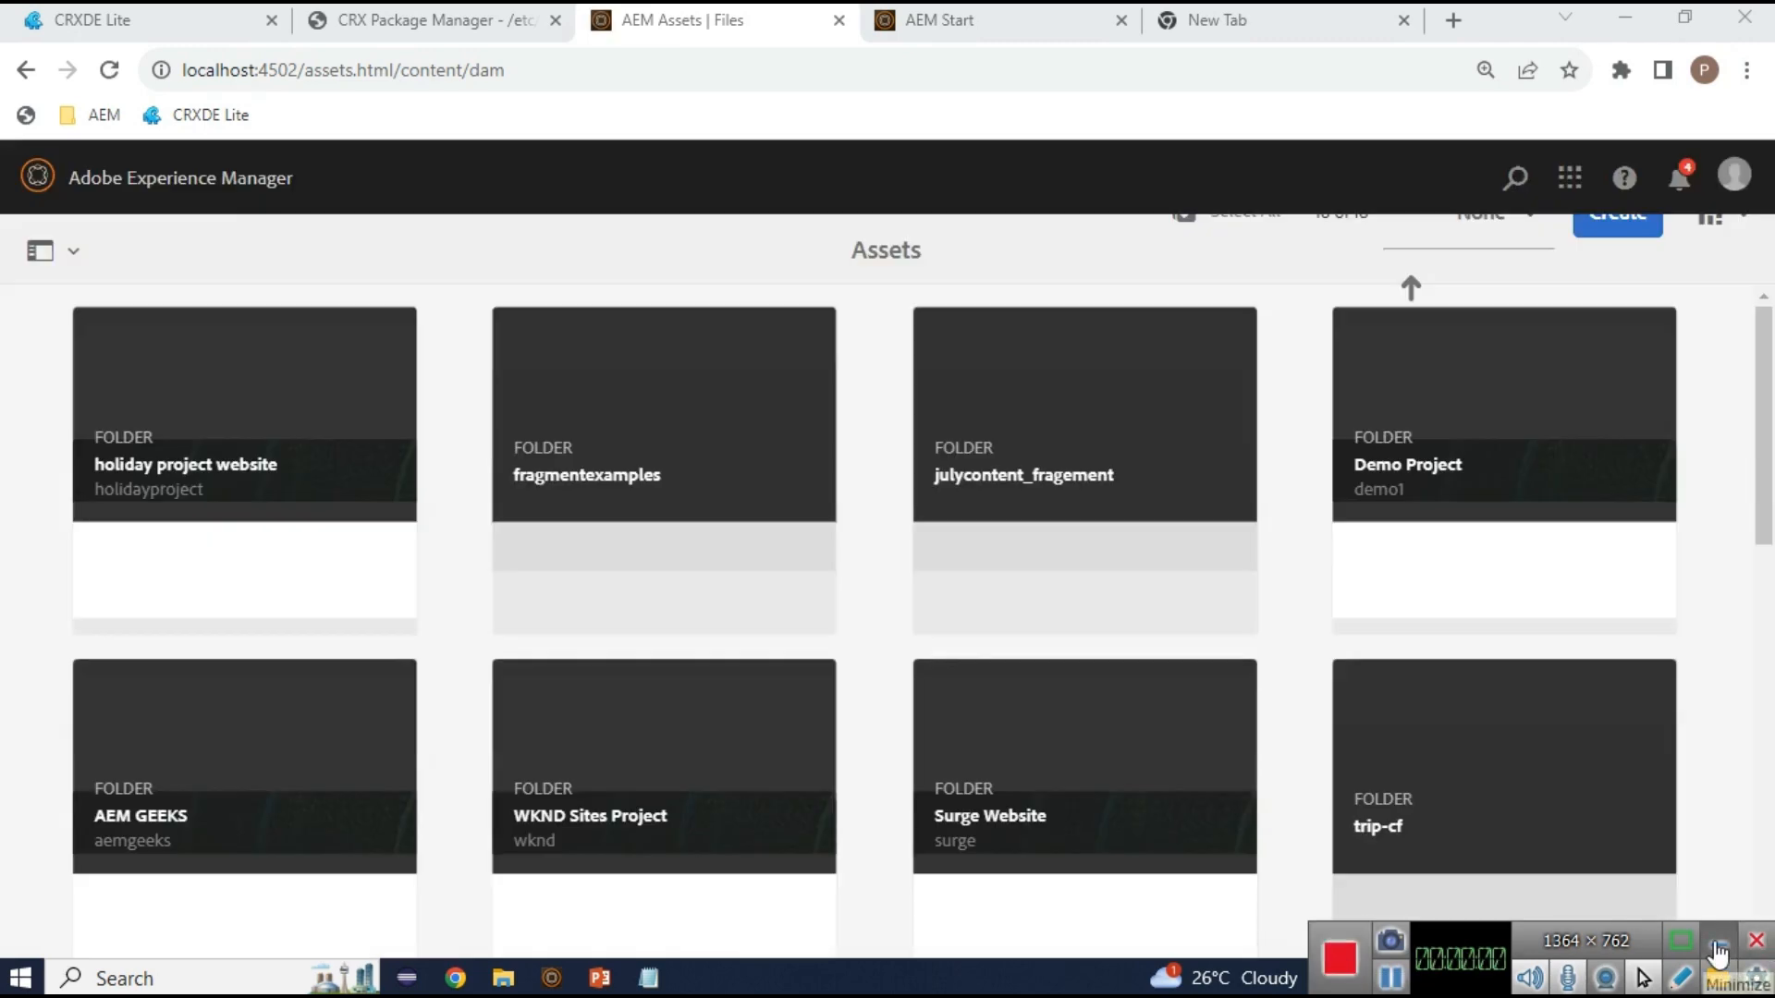
left_click(1720, 943)
scroll(1105, 531, "down", 2)
scroll(1105, 530, "up", 2)
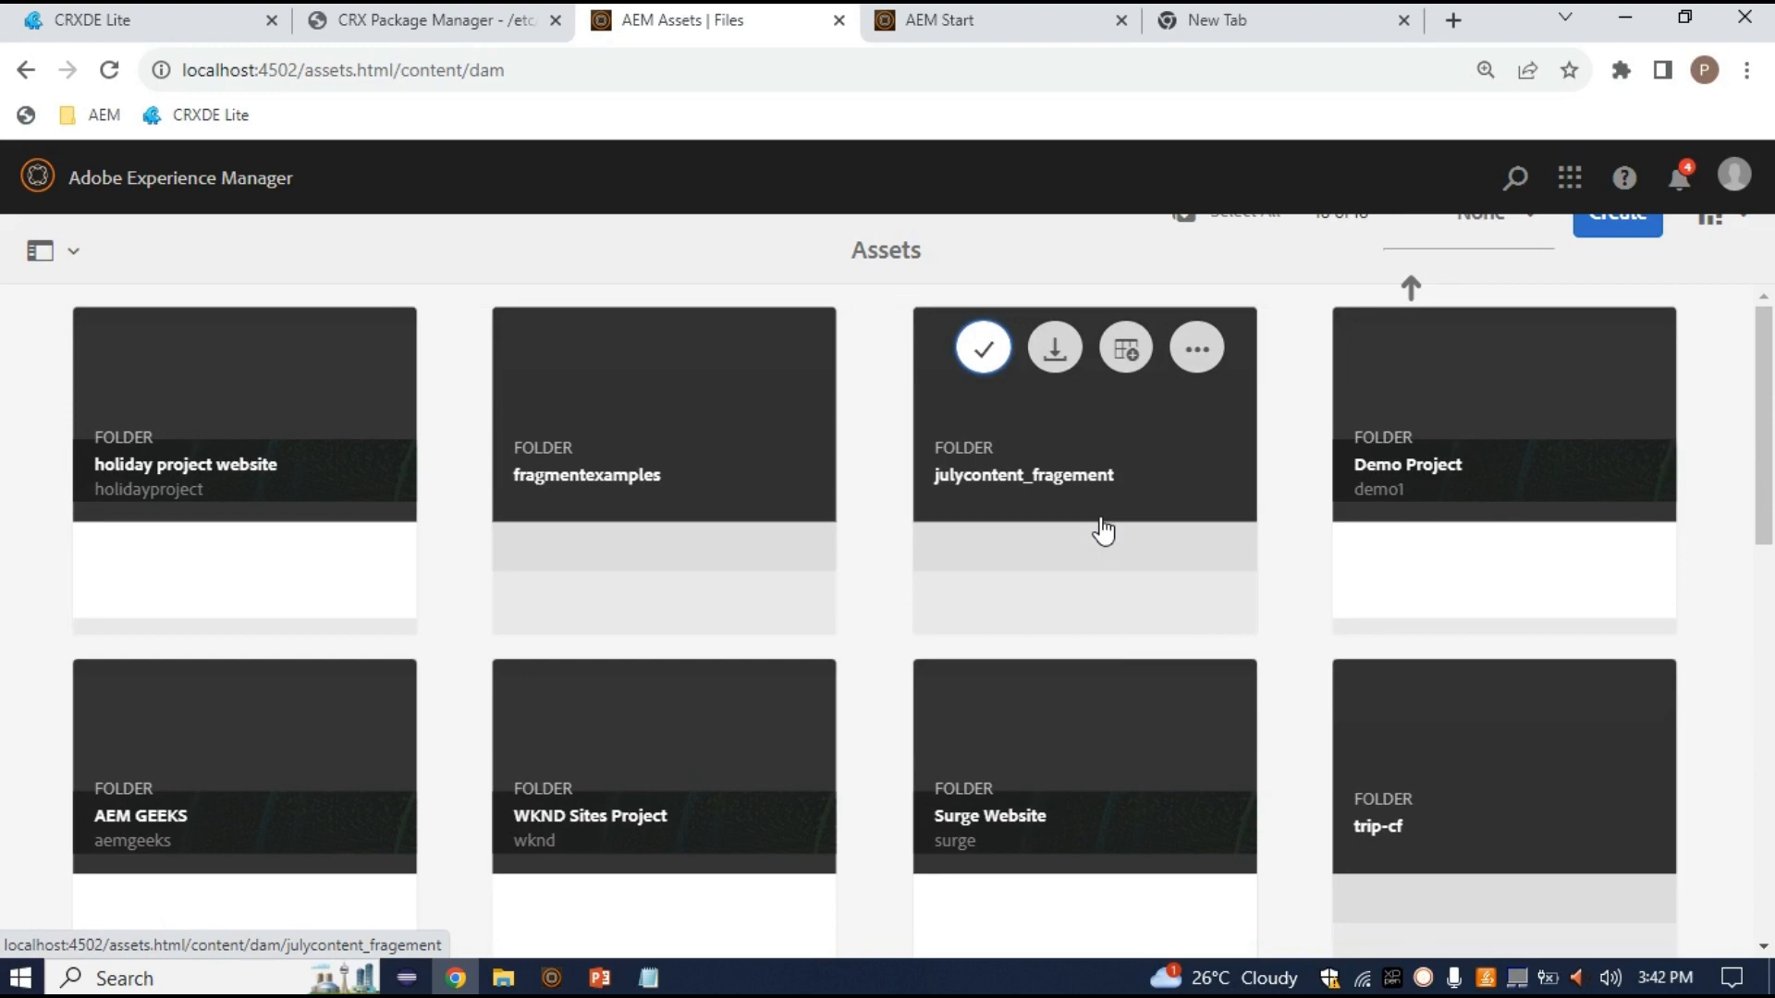
Check the Content Fragment wizard, then return to the Assets root and reopen the Create menu
scroll(1081, 686, "down", 4)
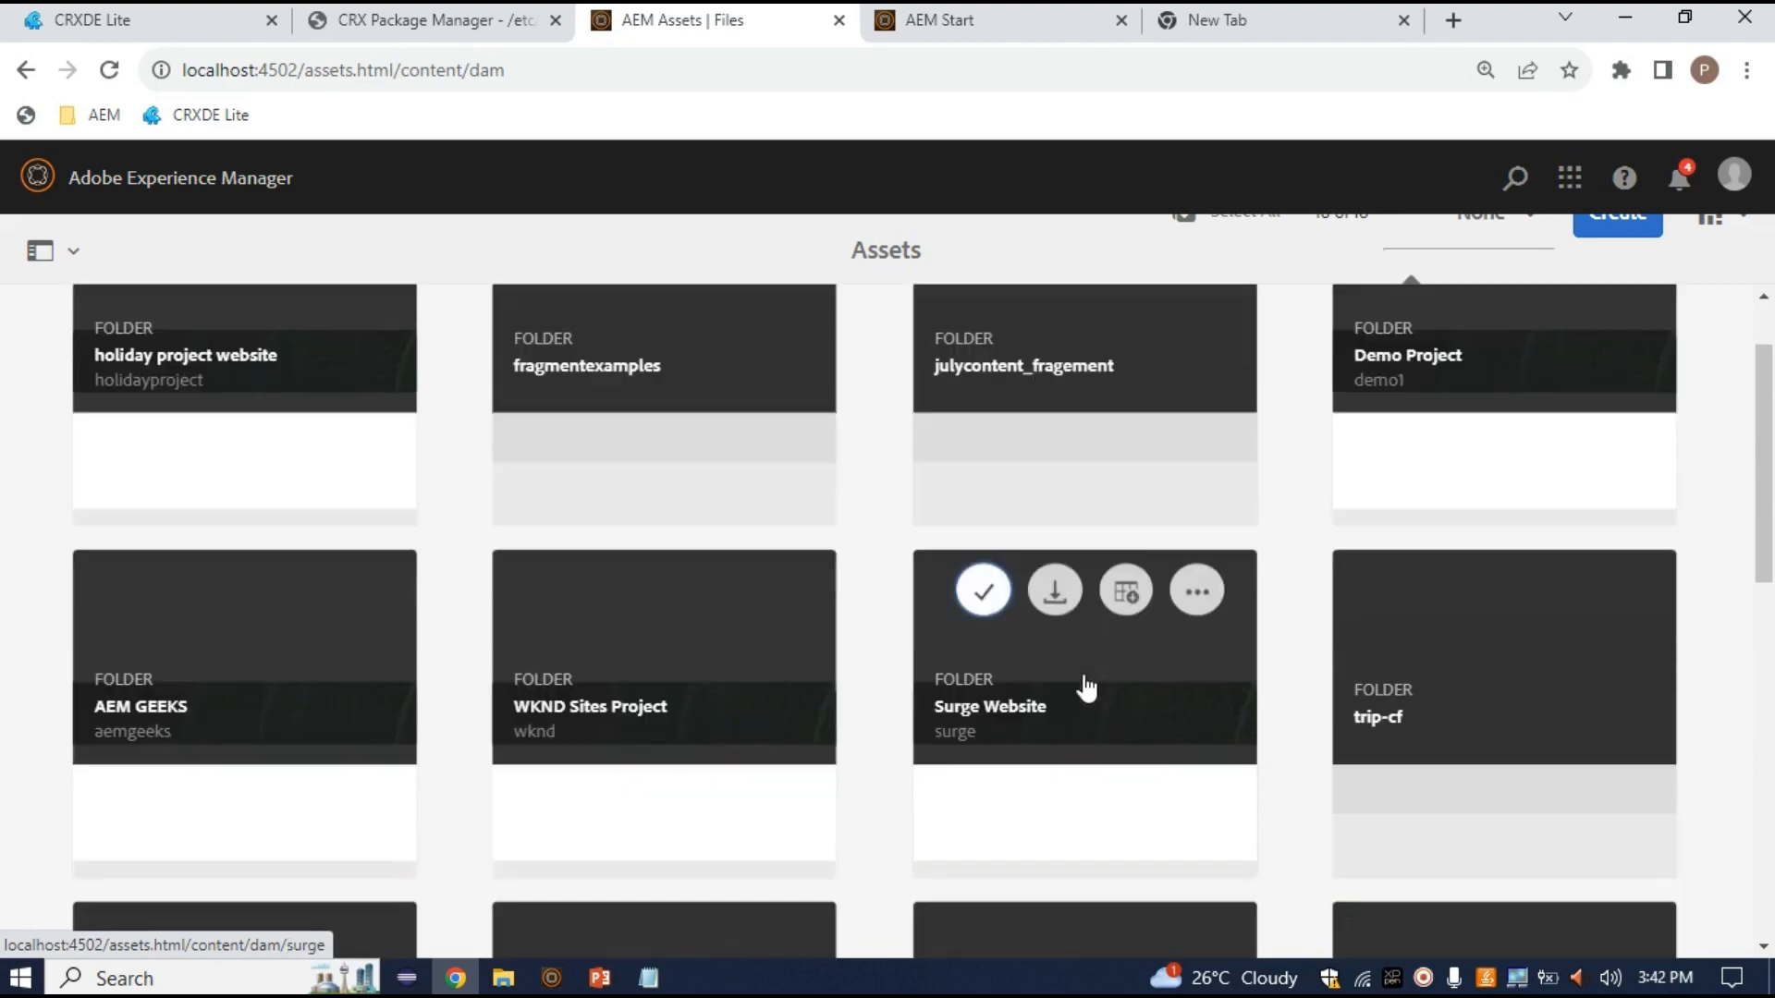
scroll(1089, 686, "up", 4)
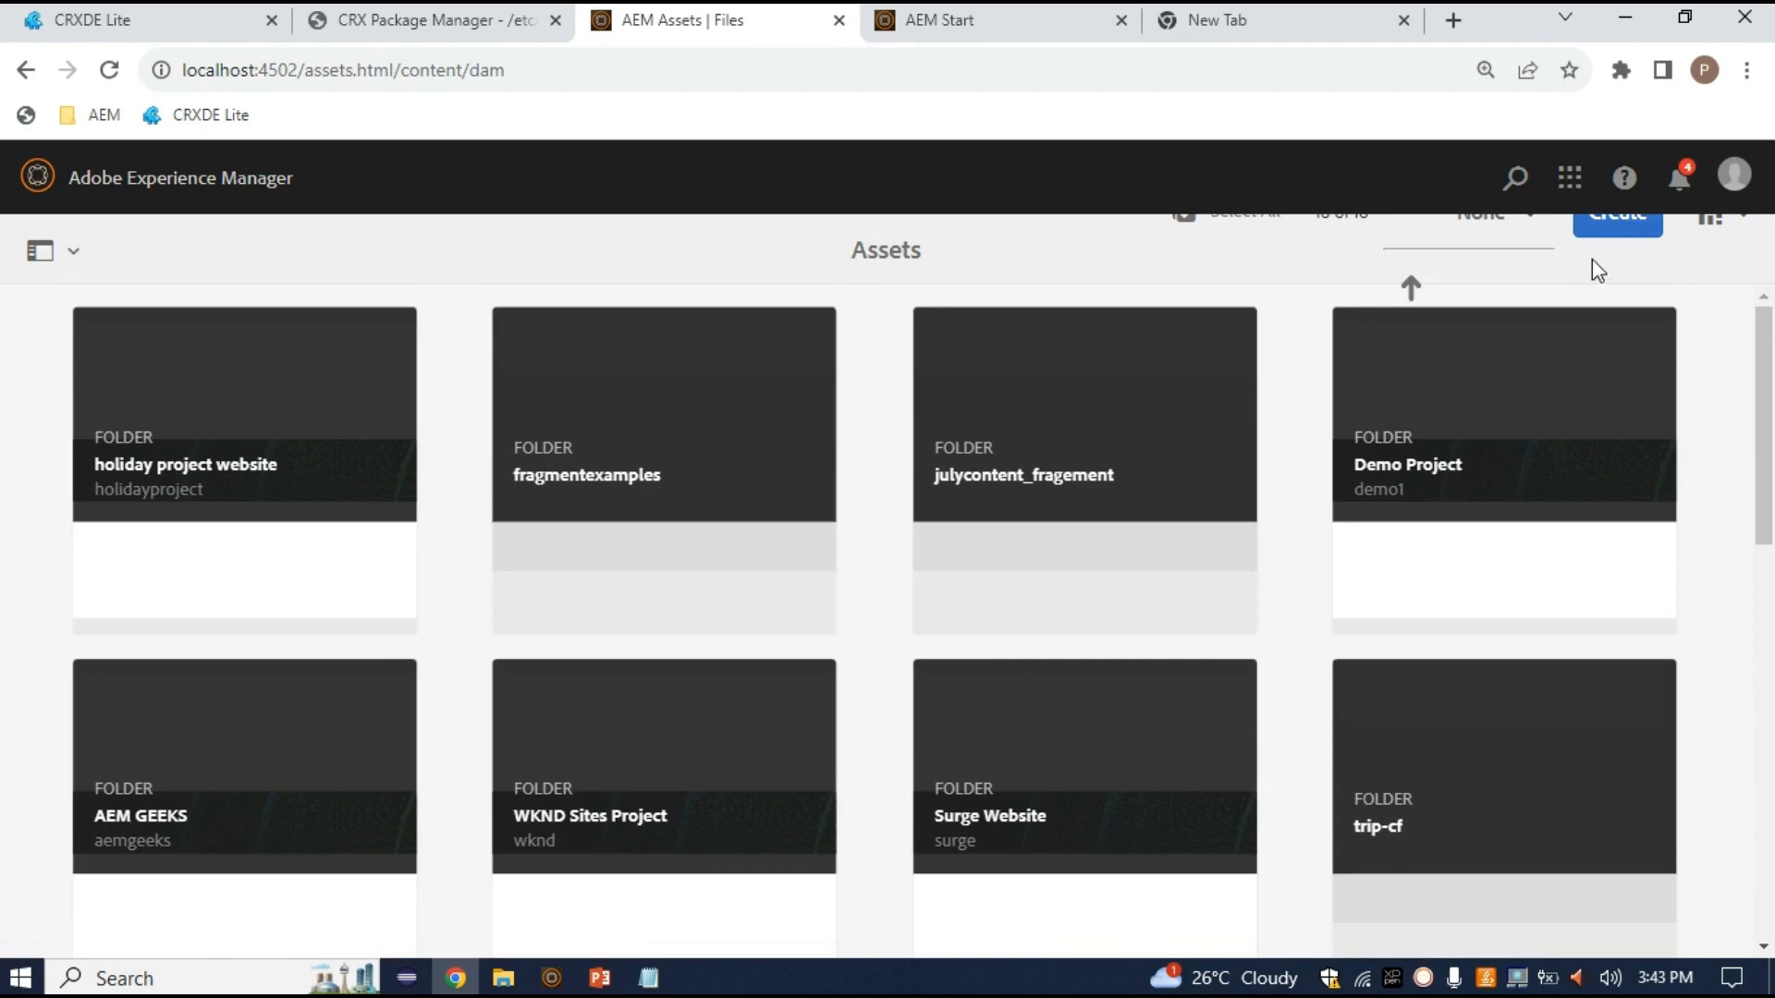
left_click(1613, 229)
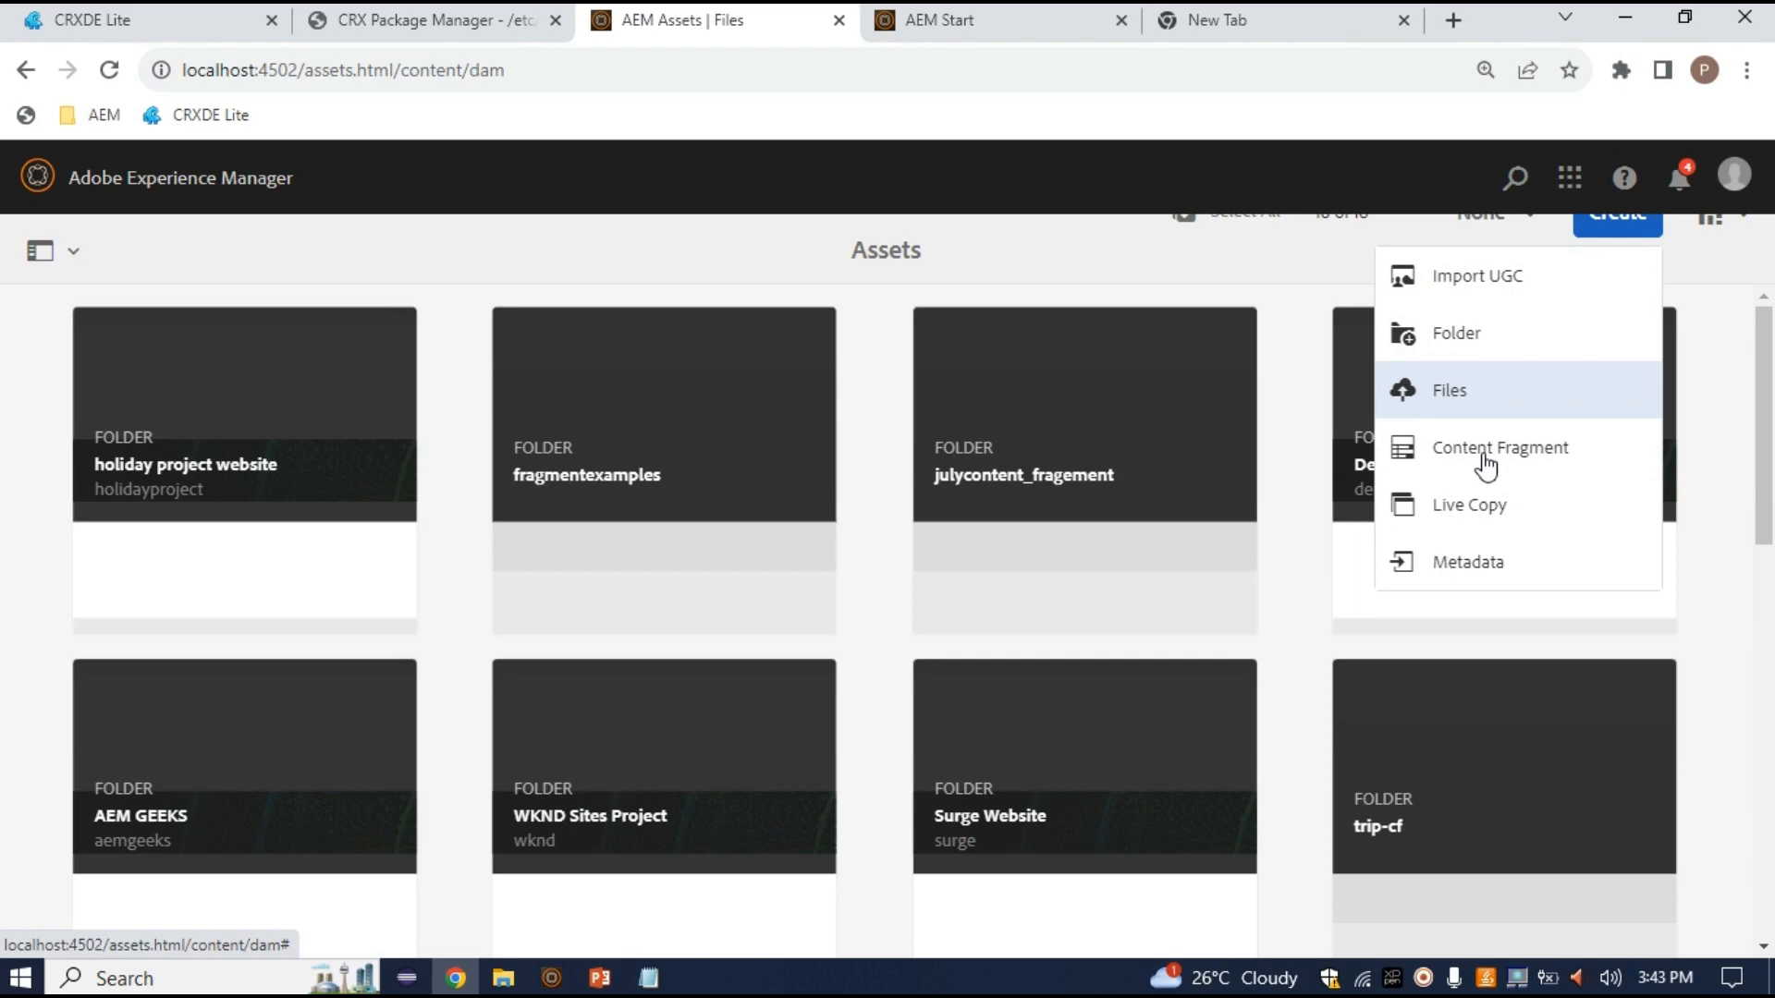
left_click(1486, 453)
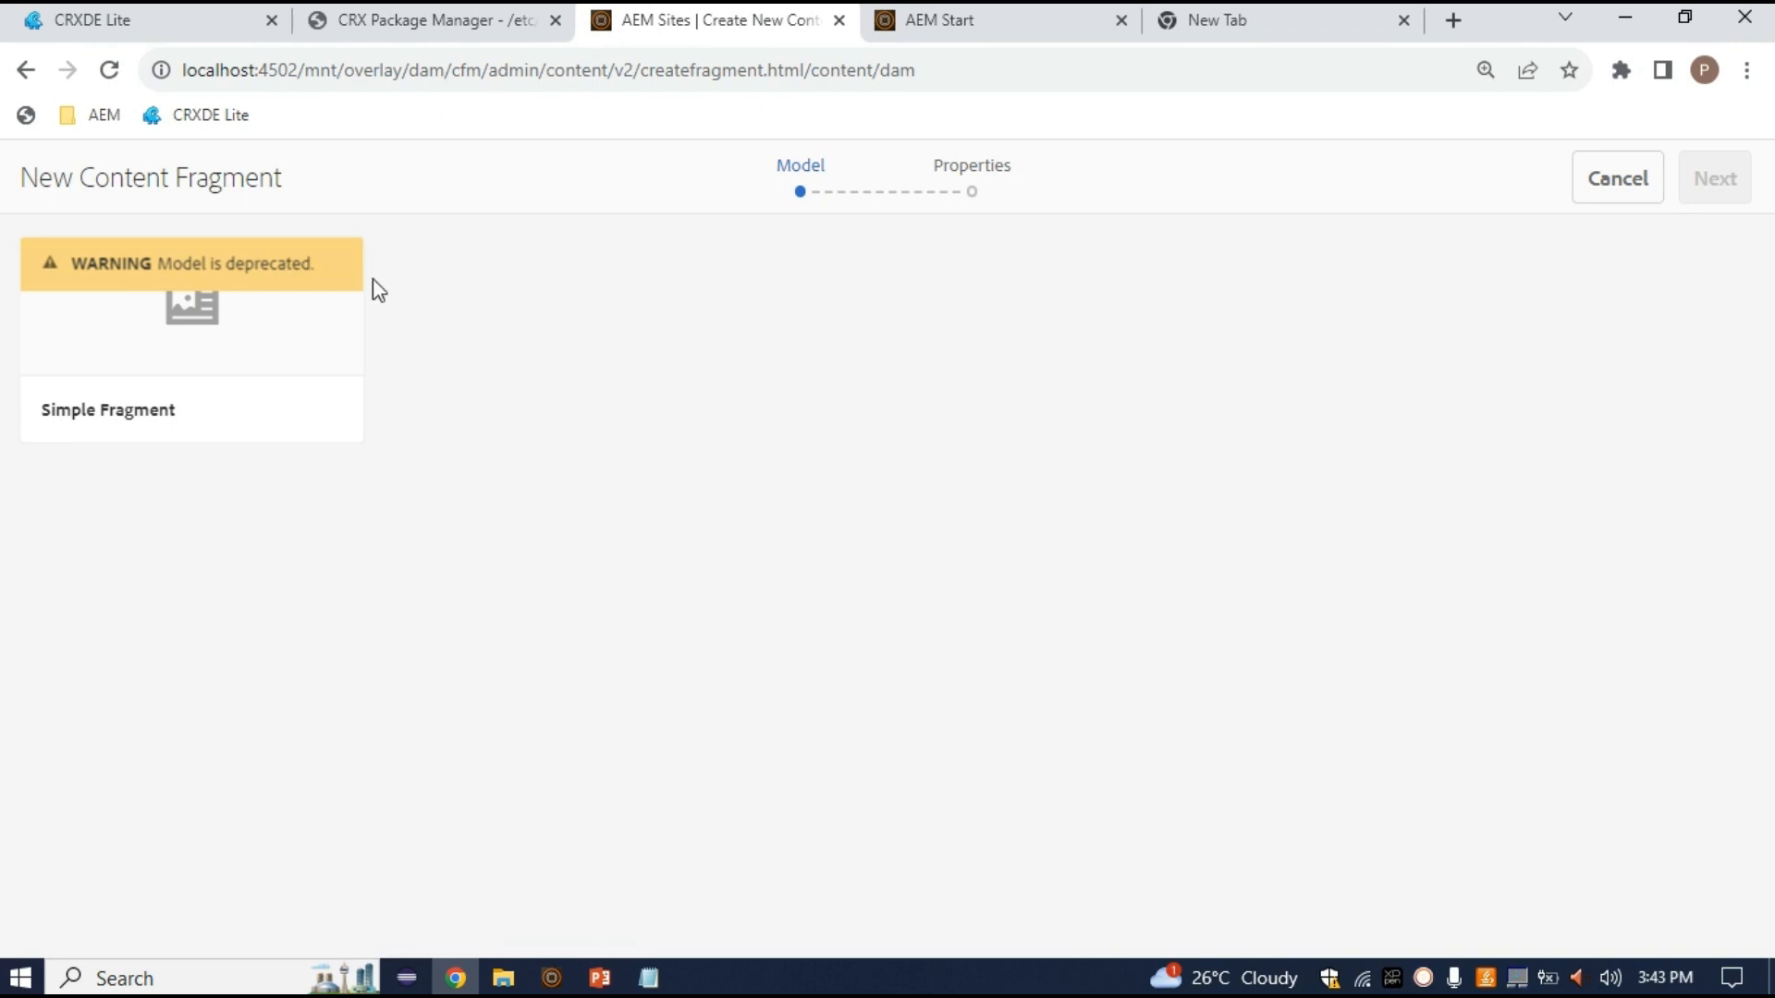
left_click(20, 74)
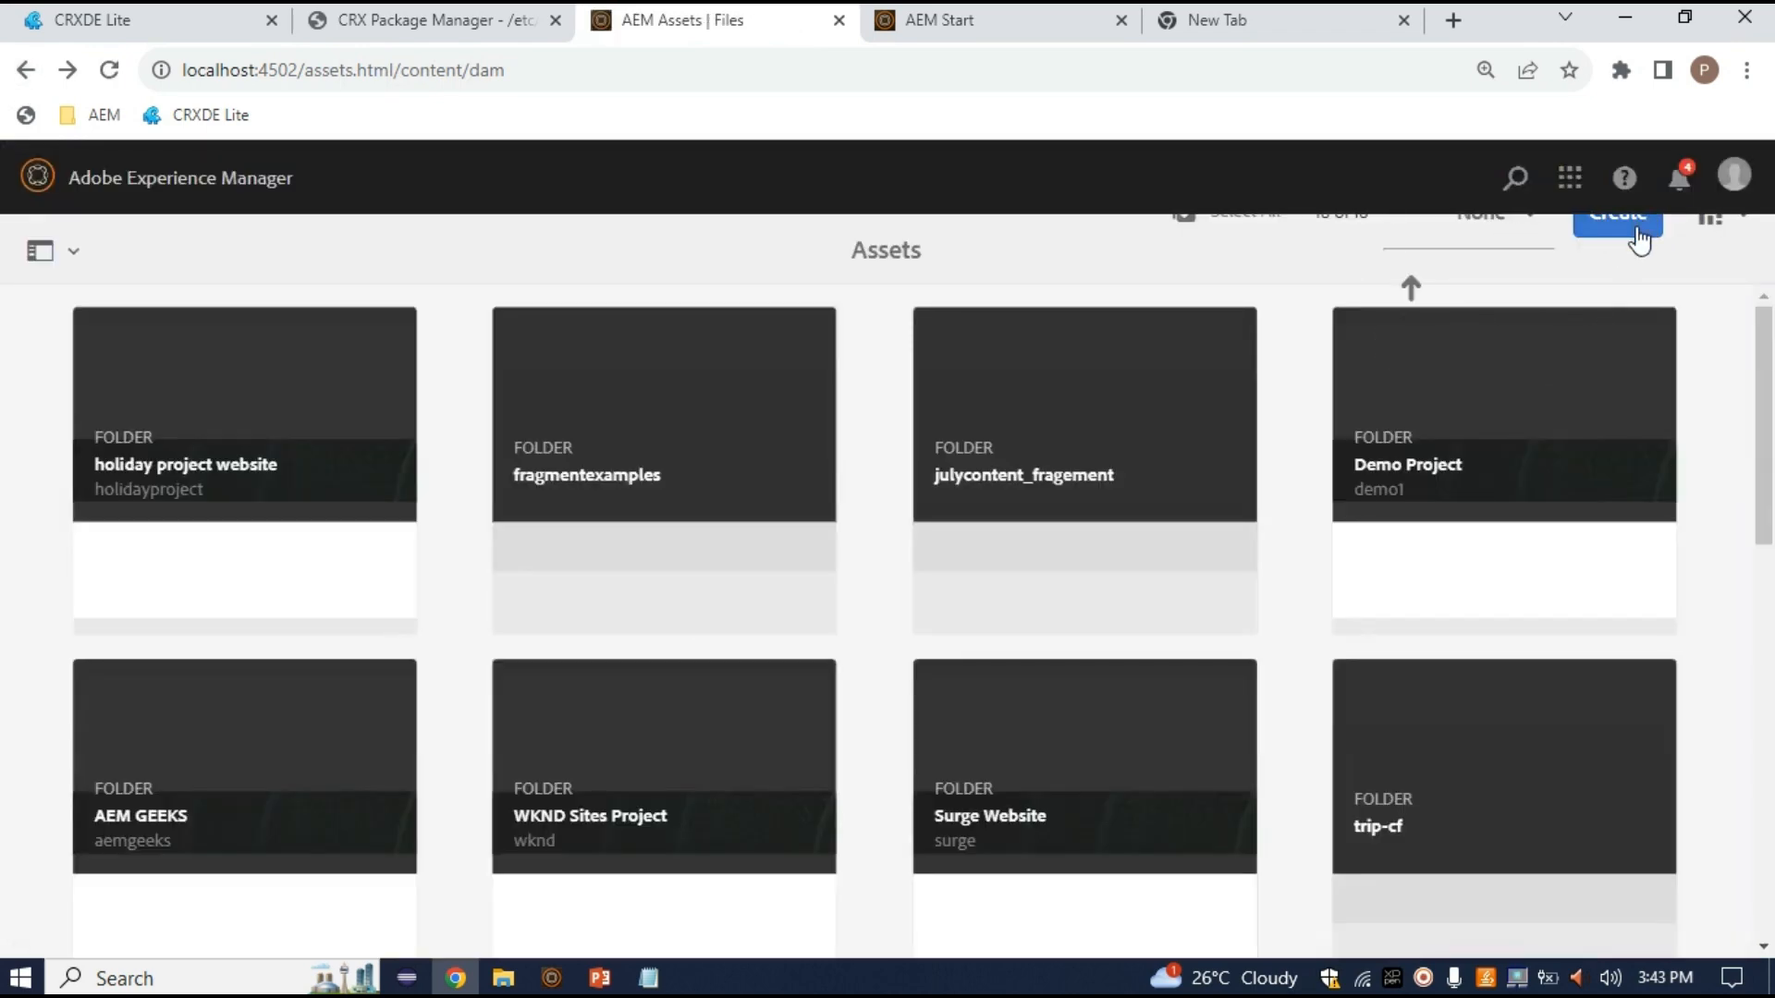
left_click(1618, 224)
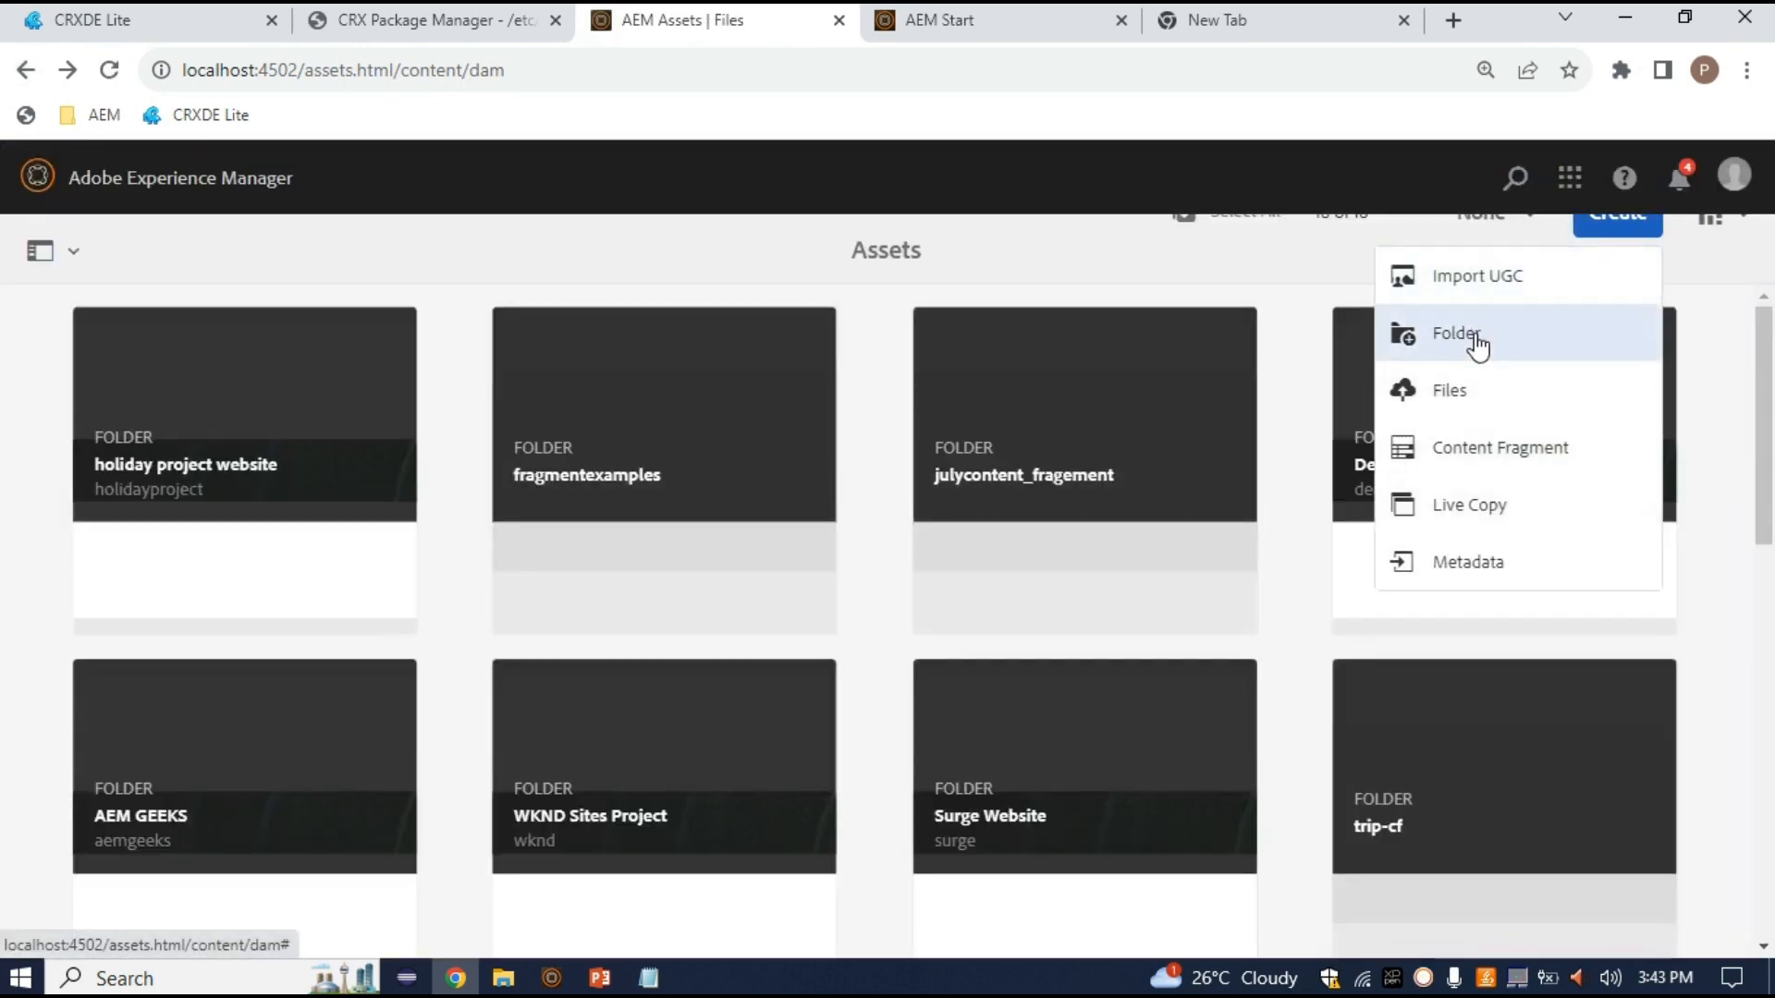
Create a folder titled test-folder-forcf in the Assets root
left_click(1472, 340)
left_click(832, 440)
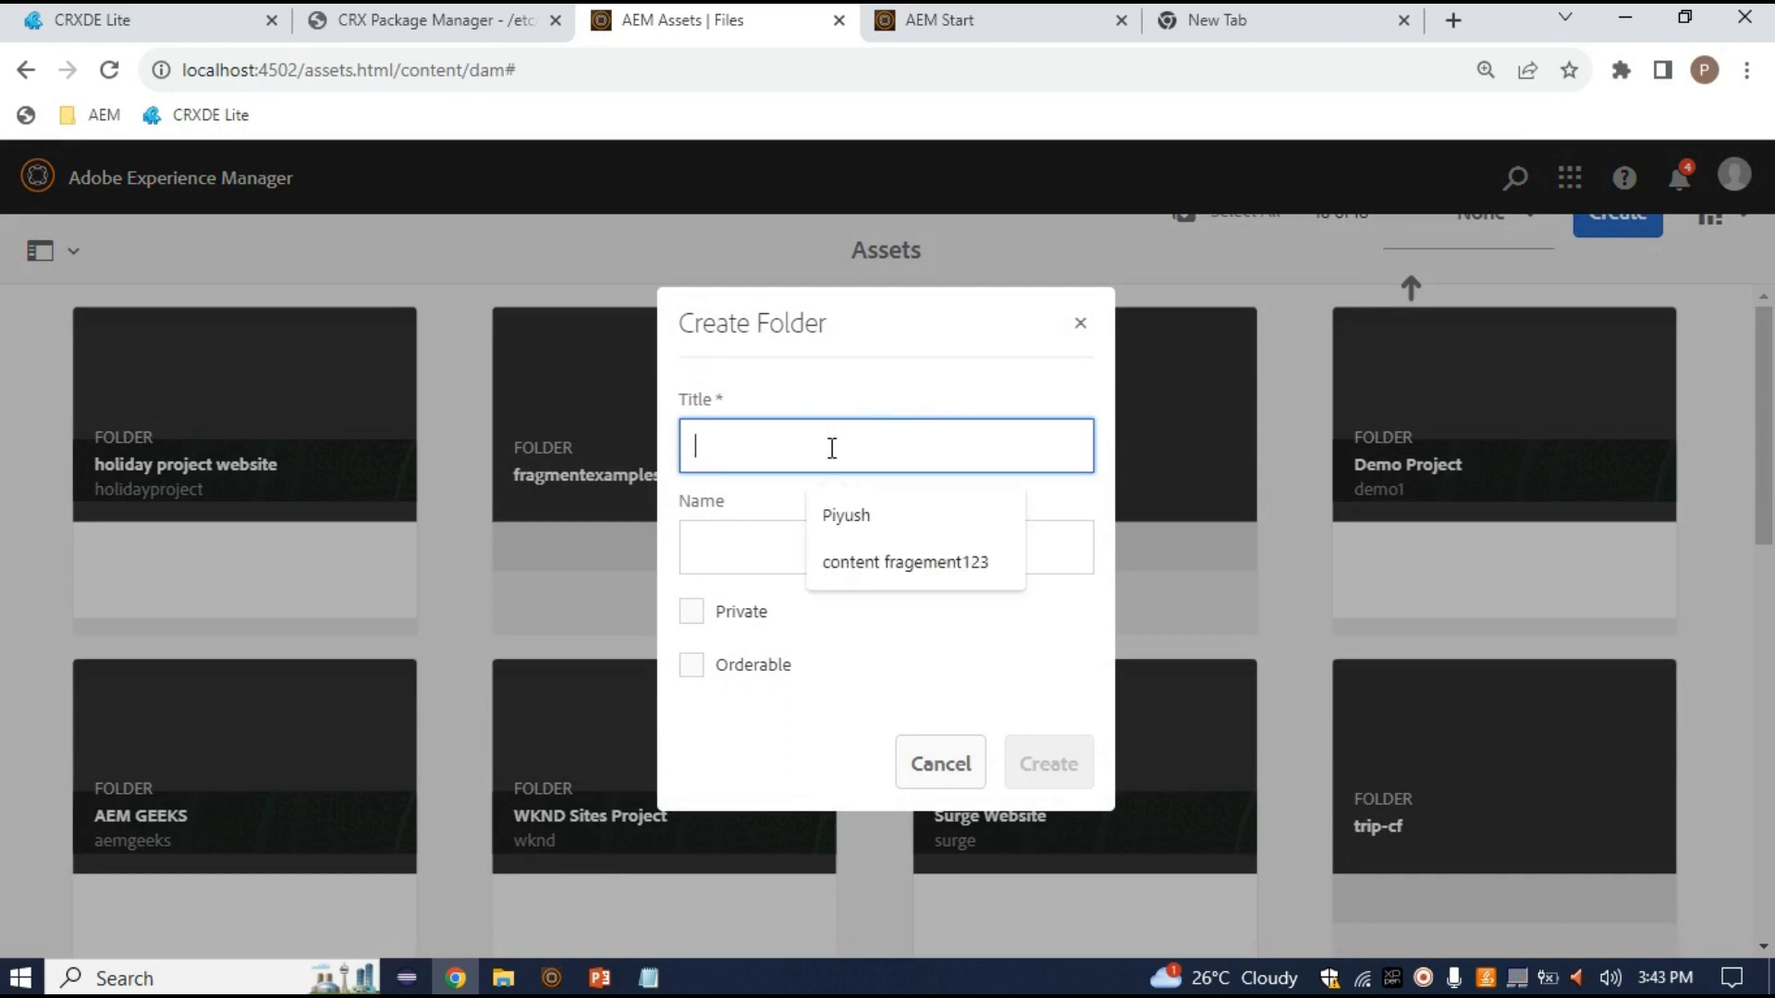
type("tez")
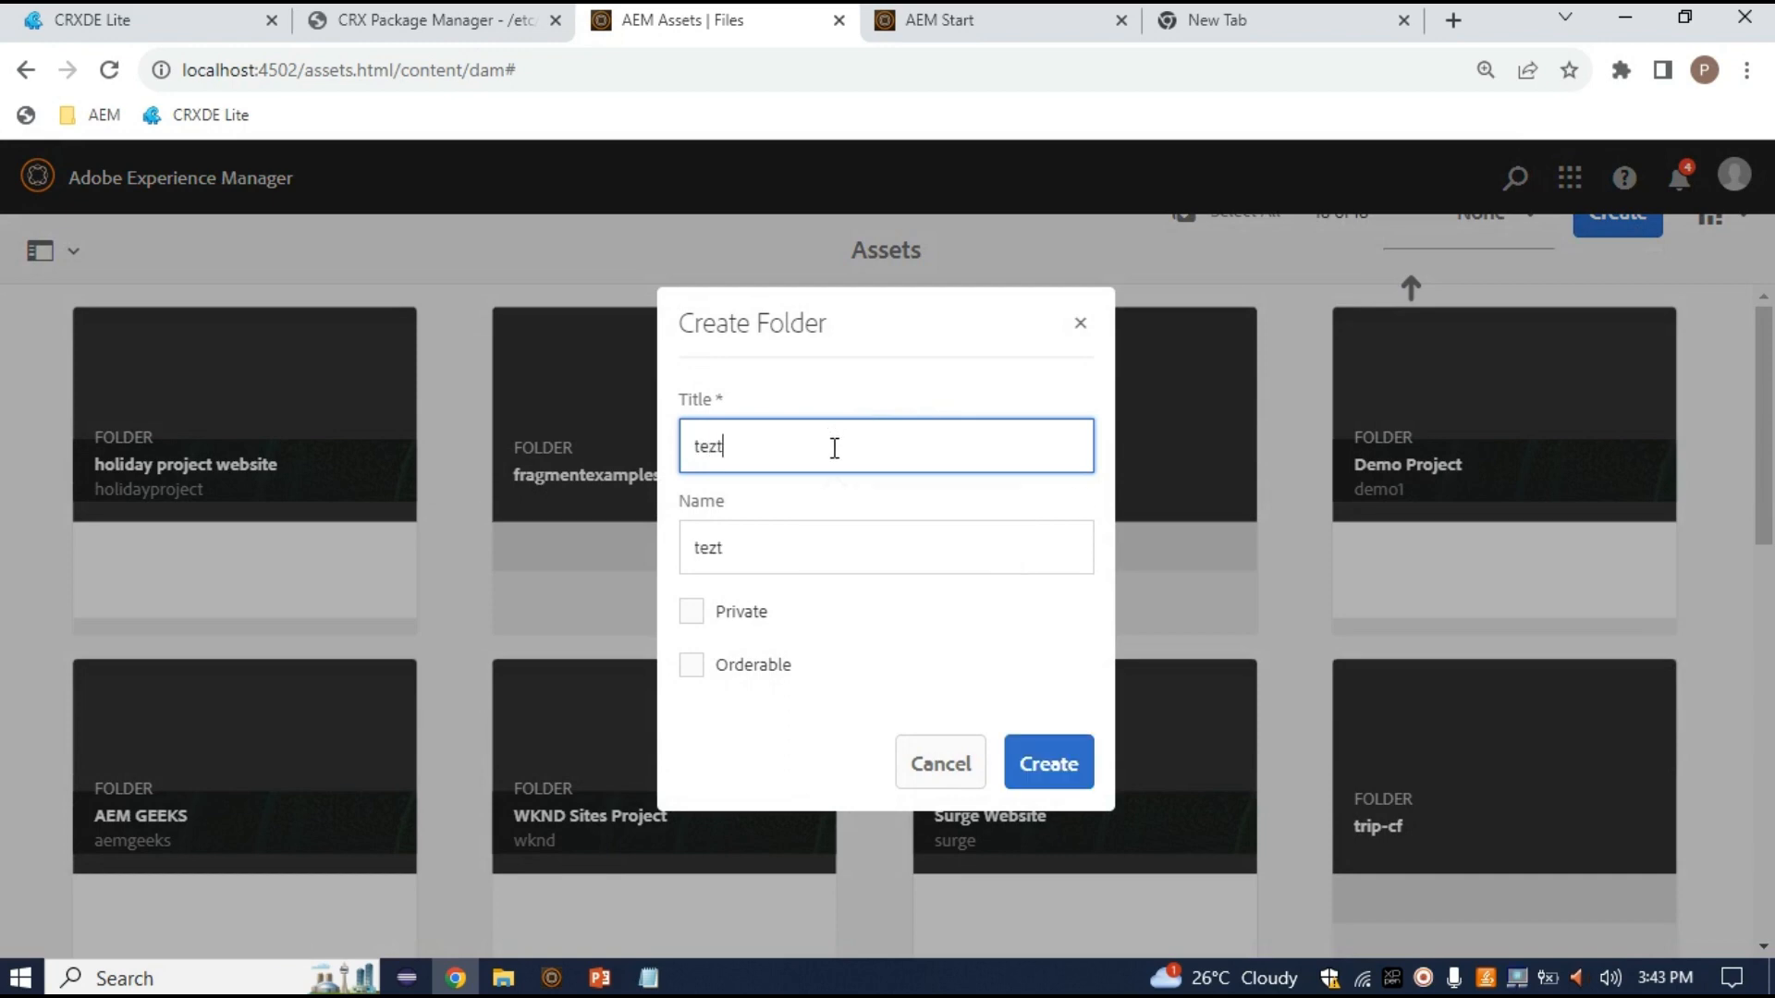
key("BackSpace")
type("st-folder-fo")
key("BackSpace")
type("orcf")
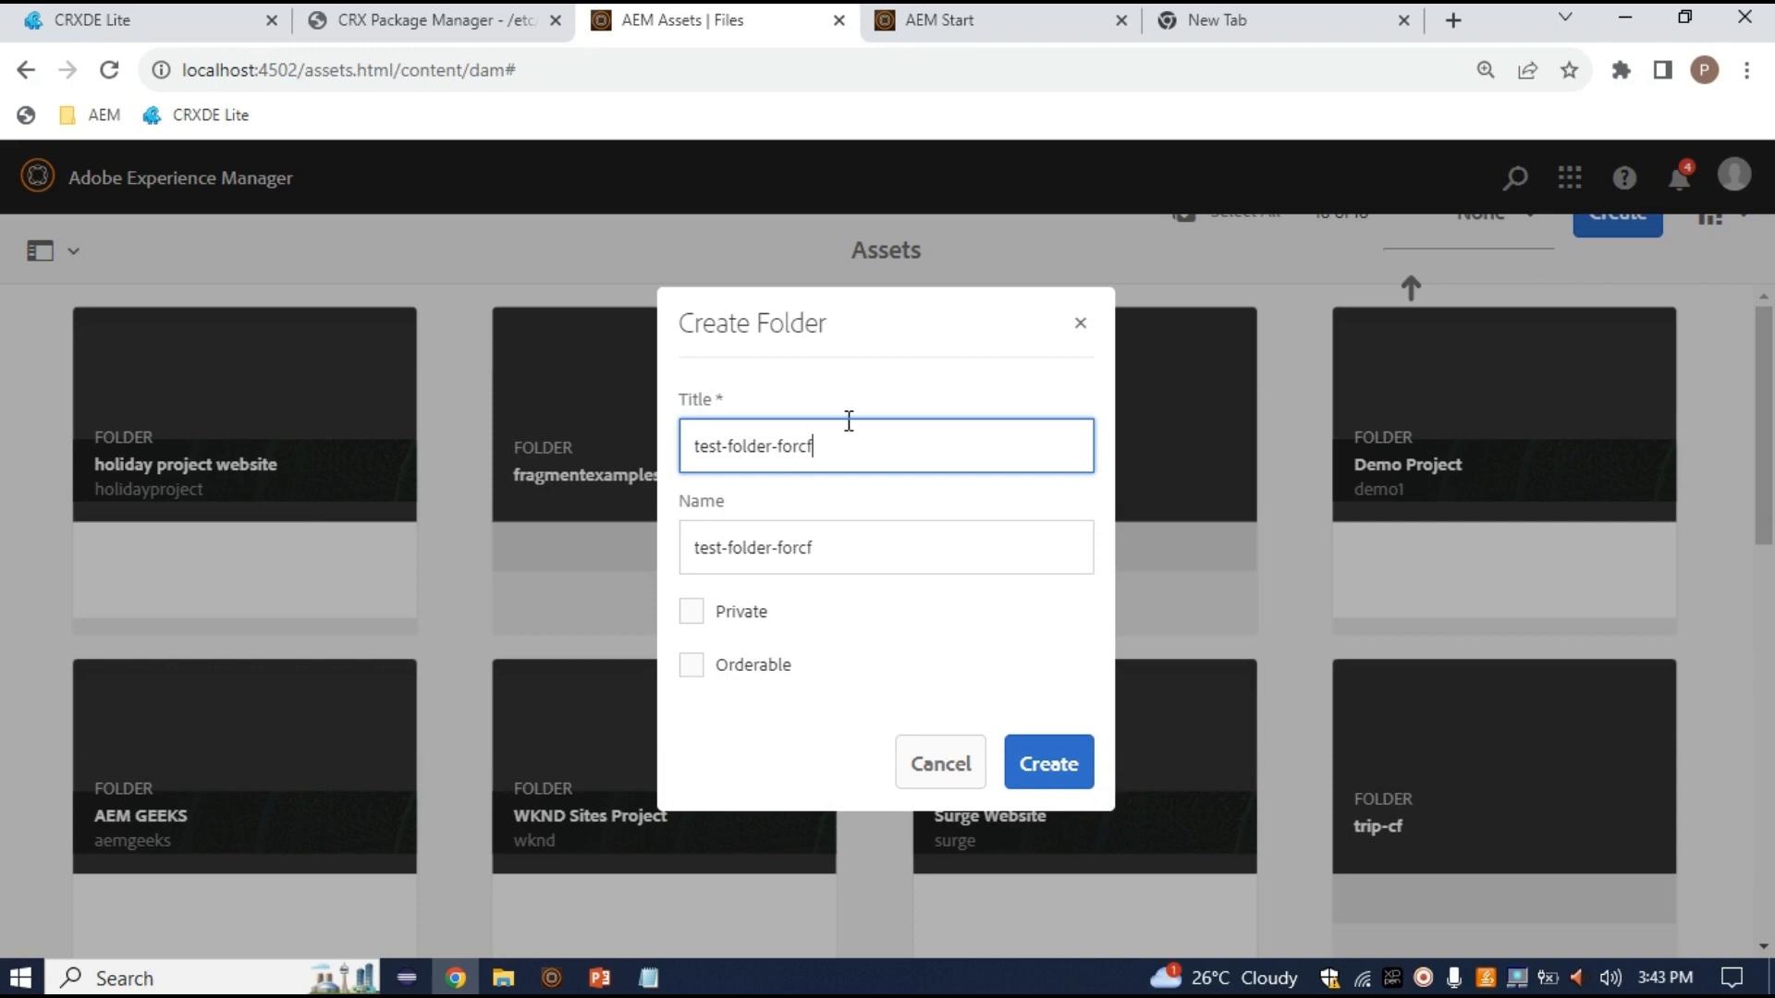
left_click(1045, 768)
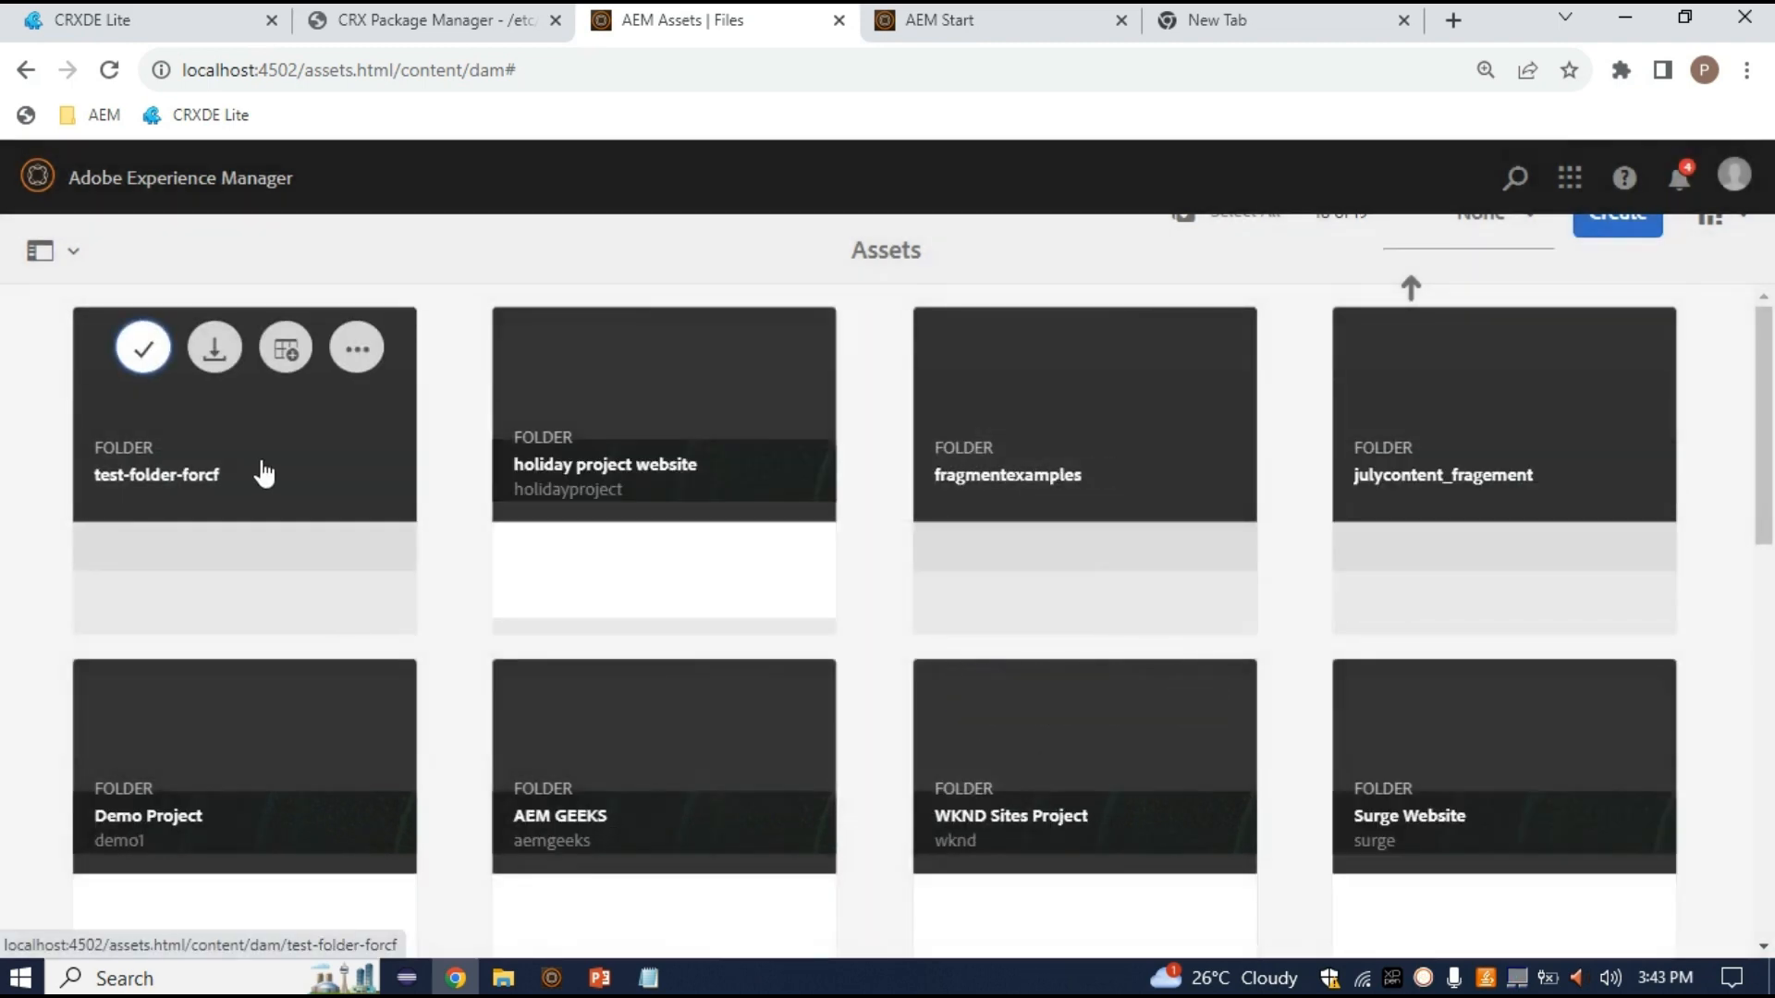
Try a content fragment inside test-folder-forcf, then return to the root and select that folder
left_click(265, 474)
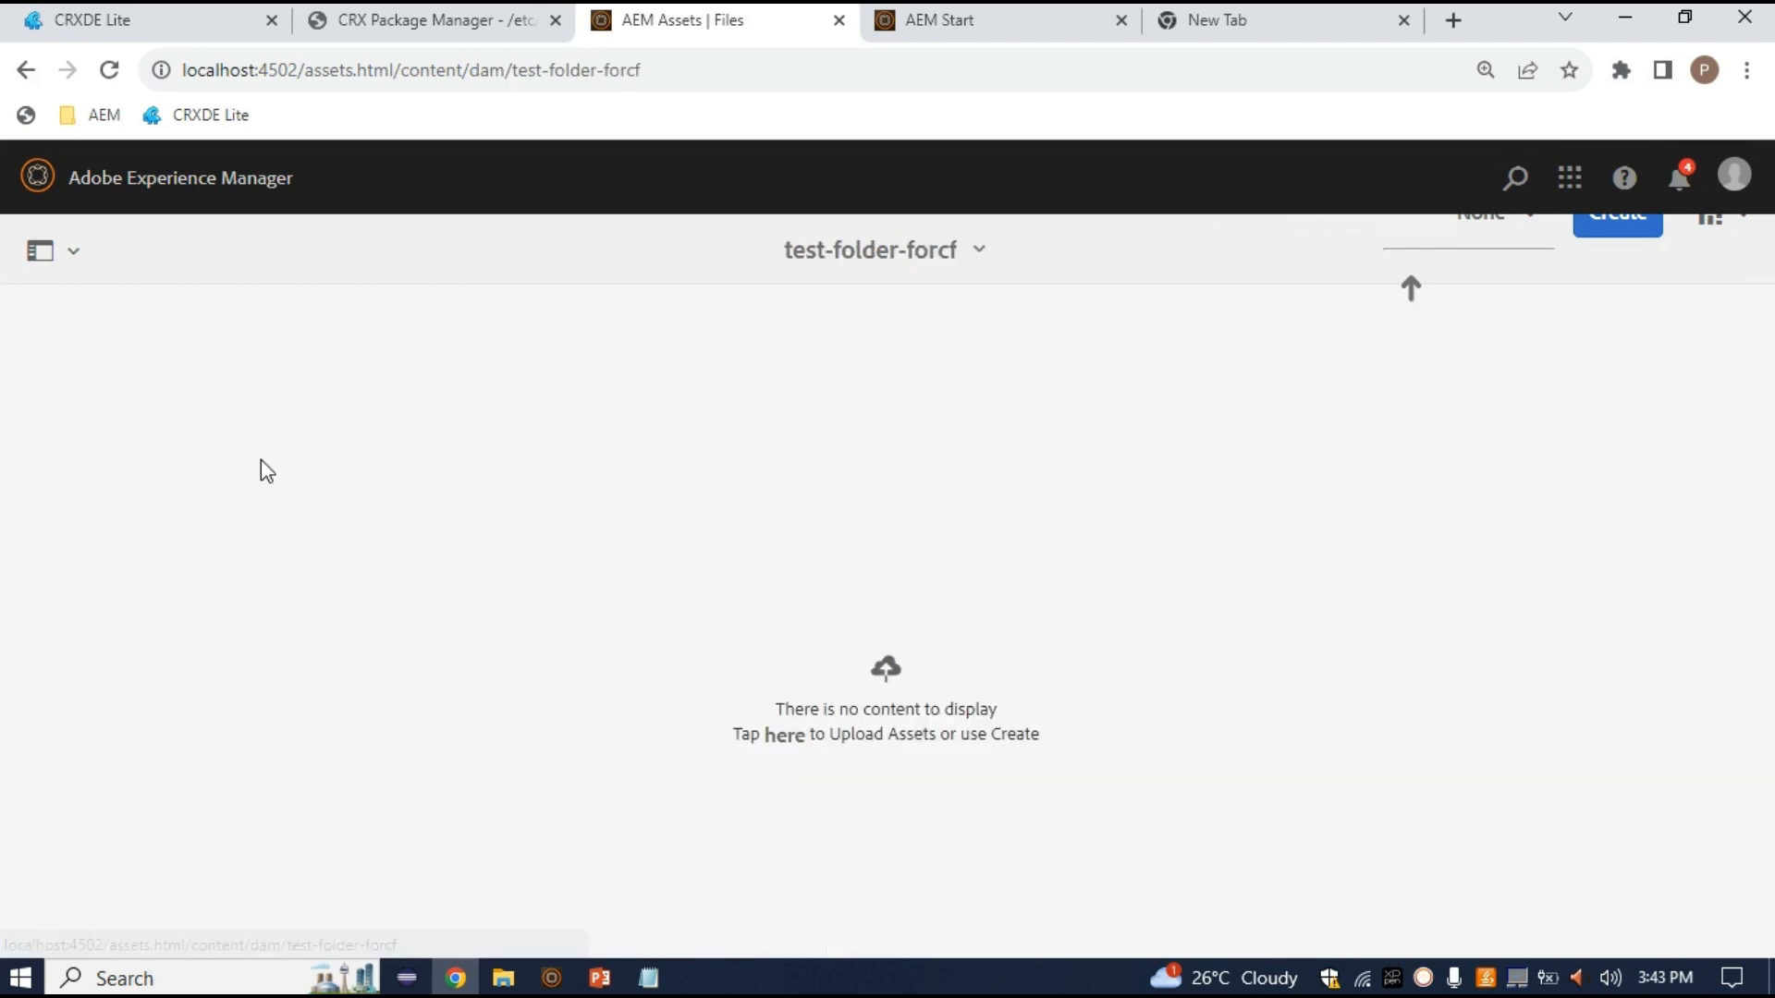
left_click(1624, 226)
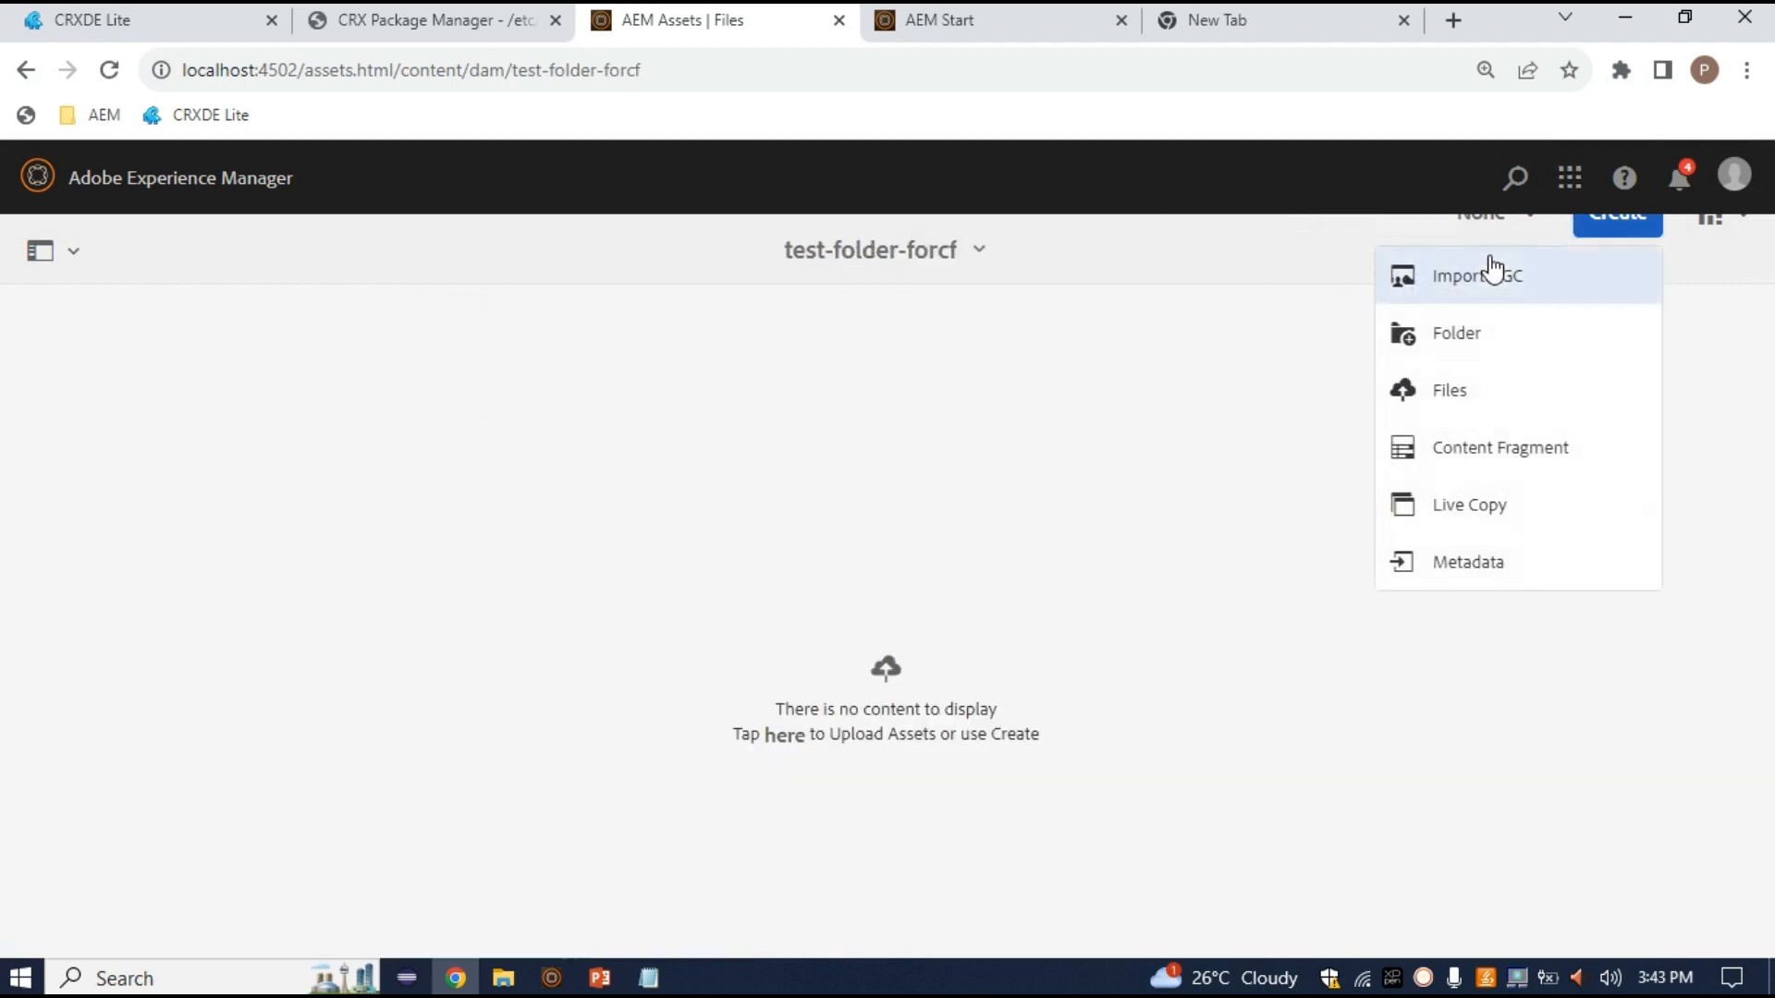
left_click(1470, 473)
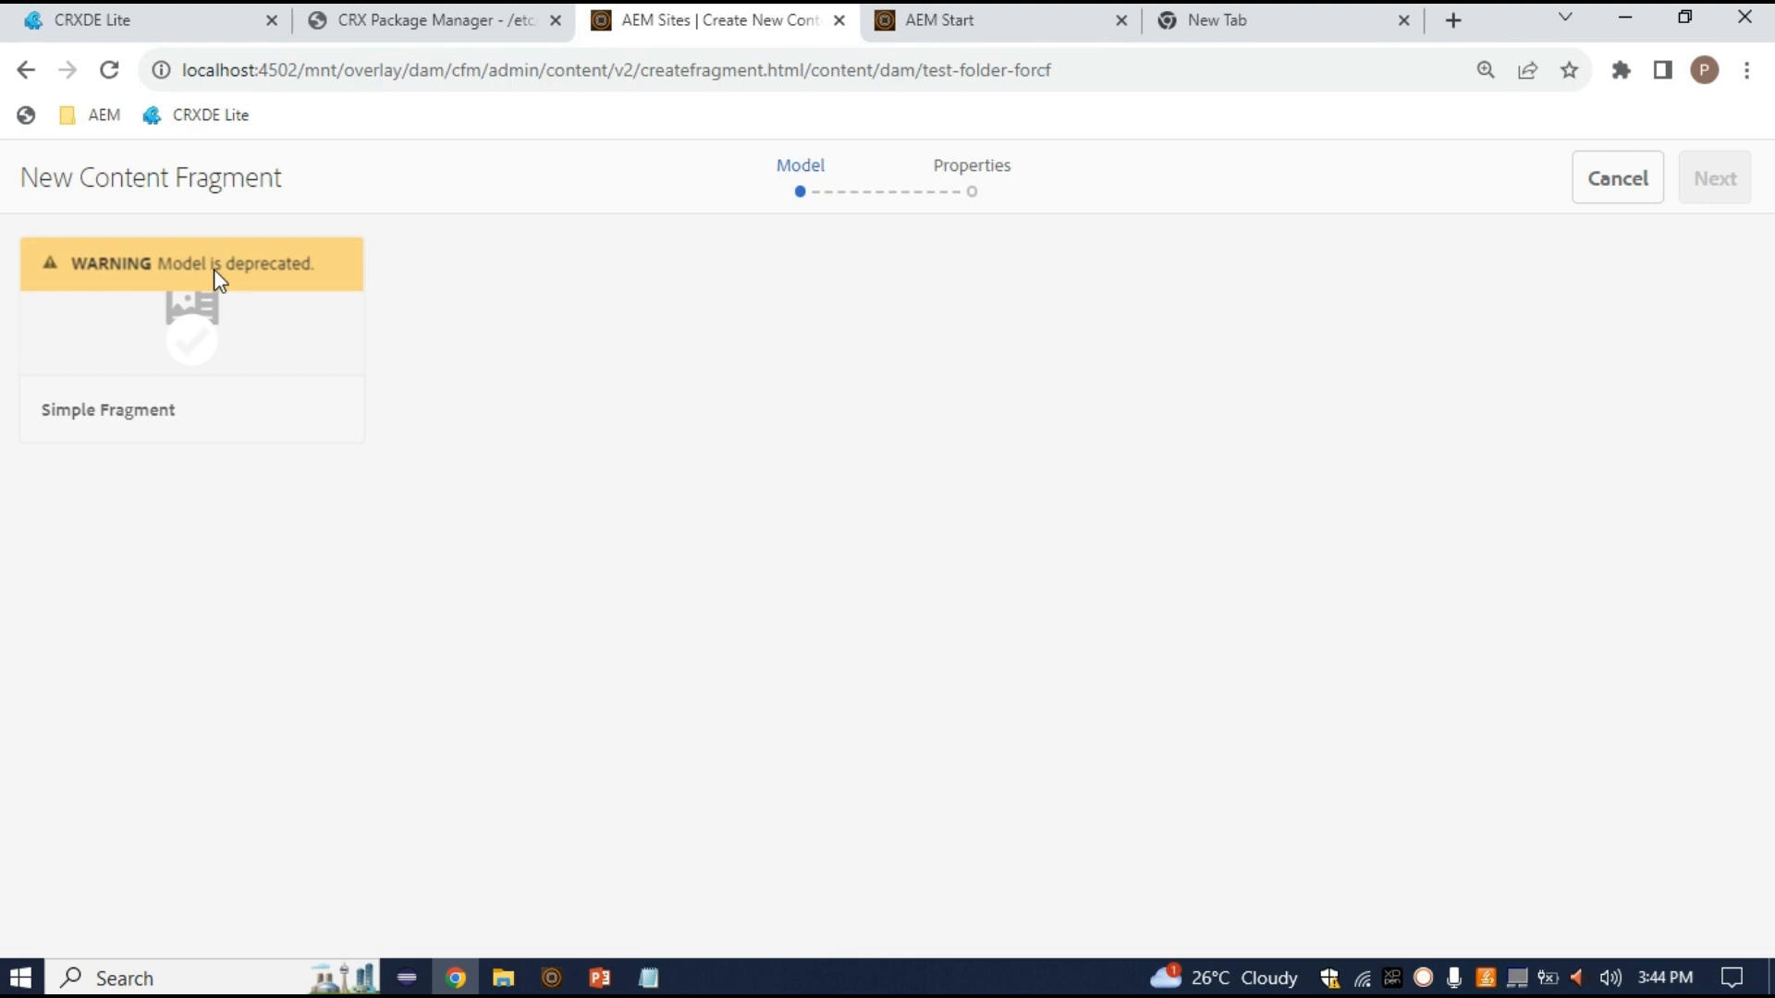
left_click(26, 70)
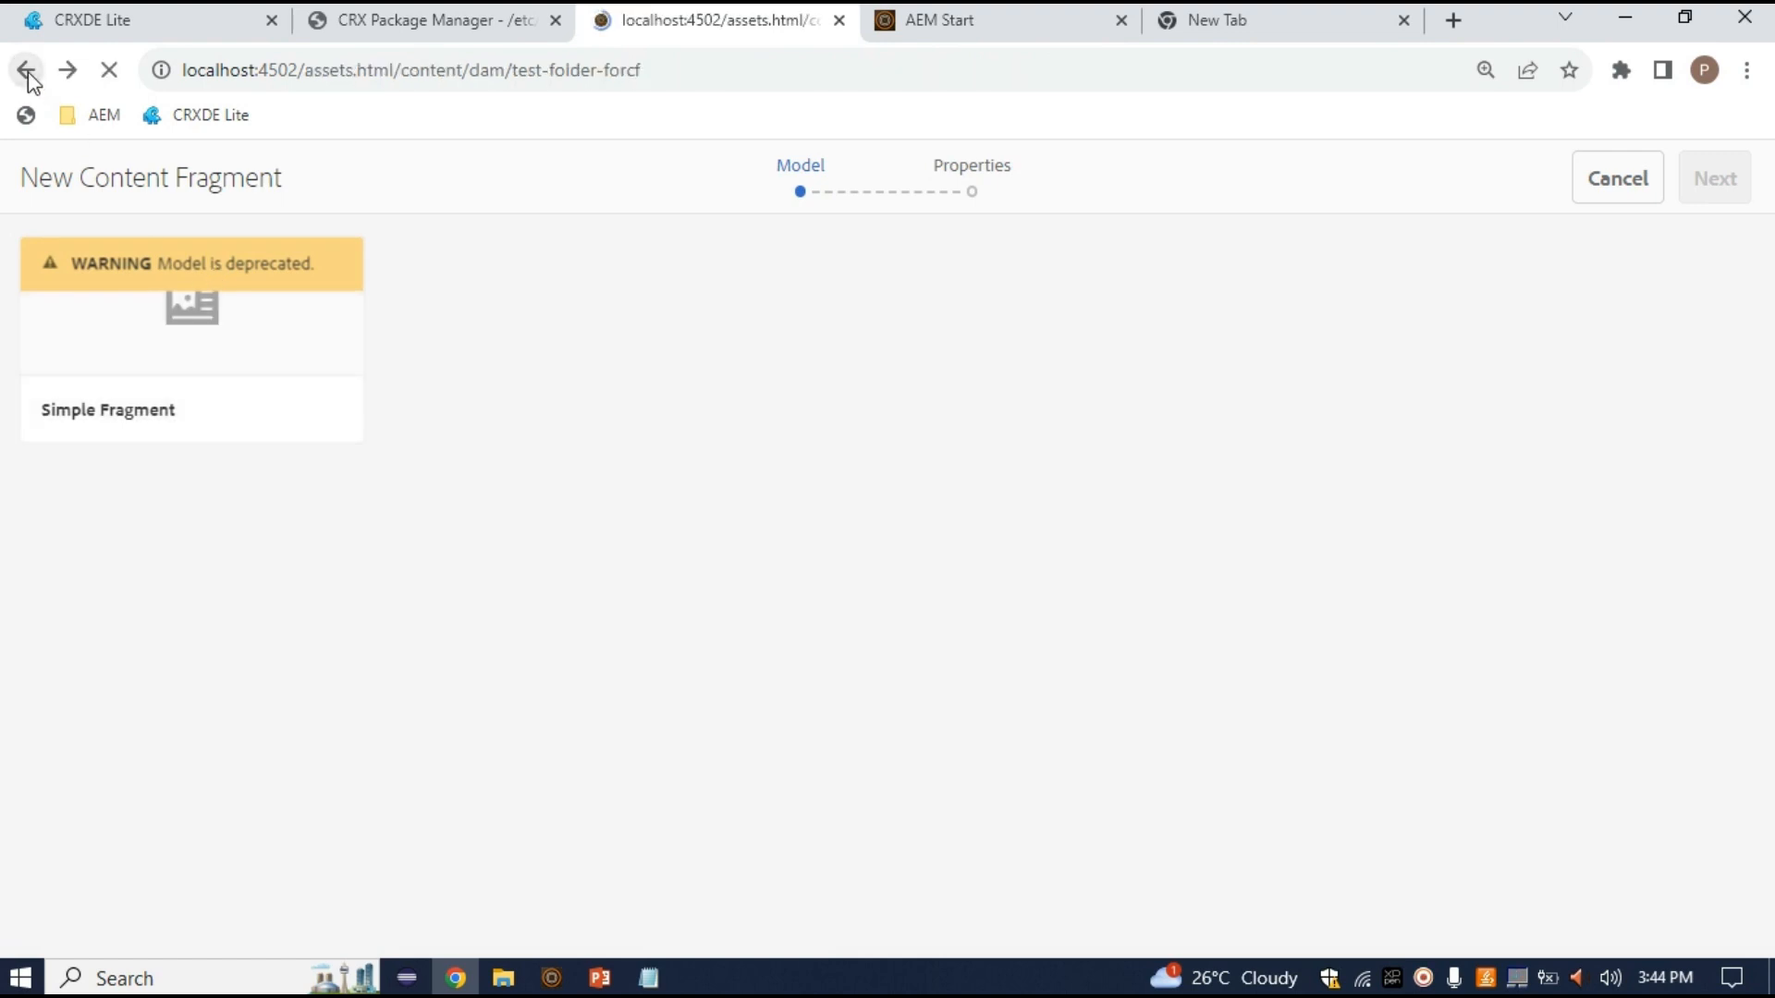
left_click(26, 74)
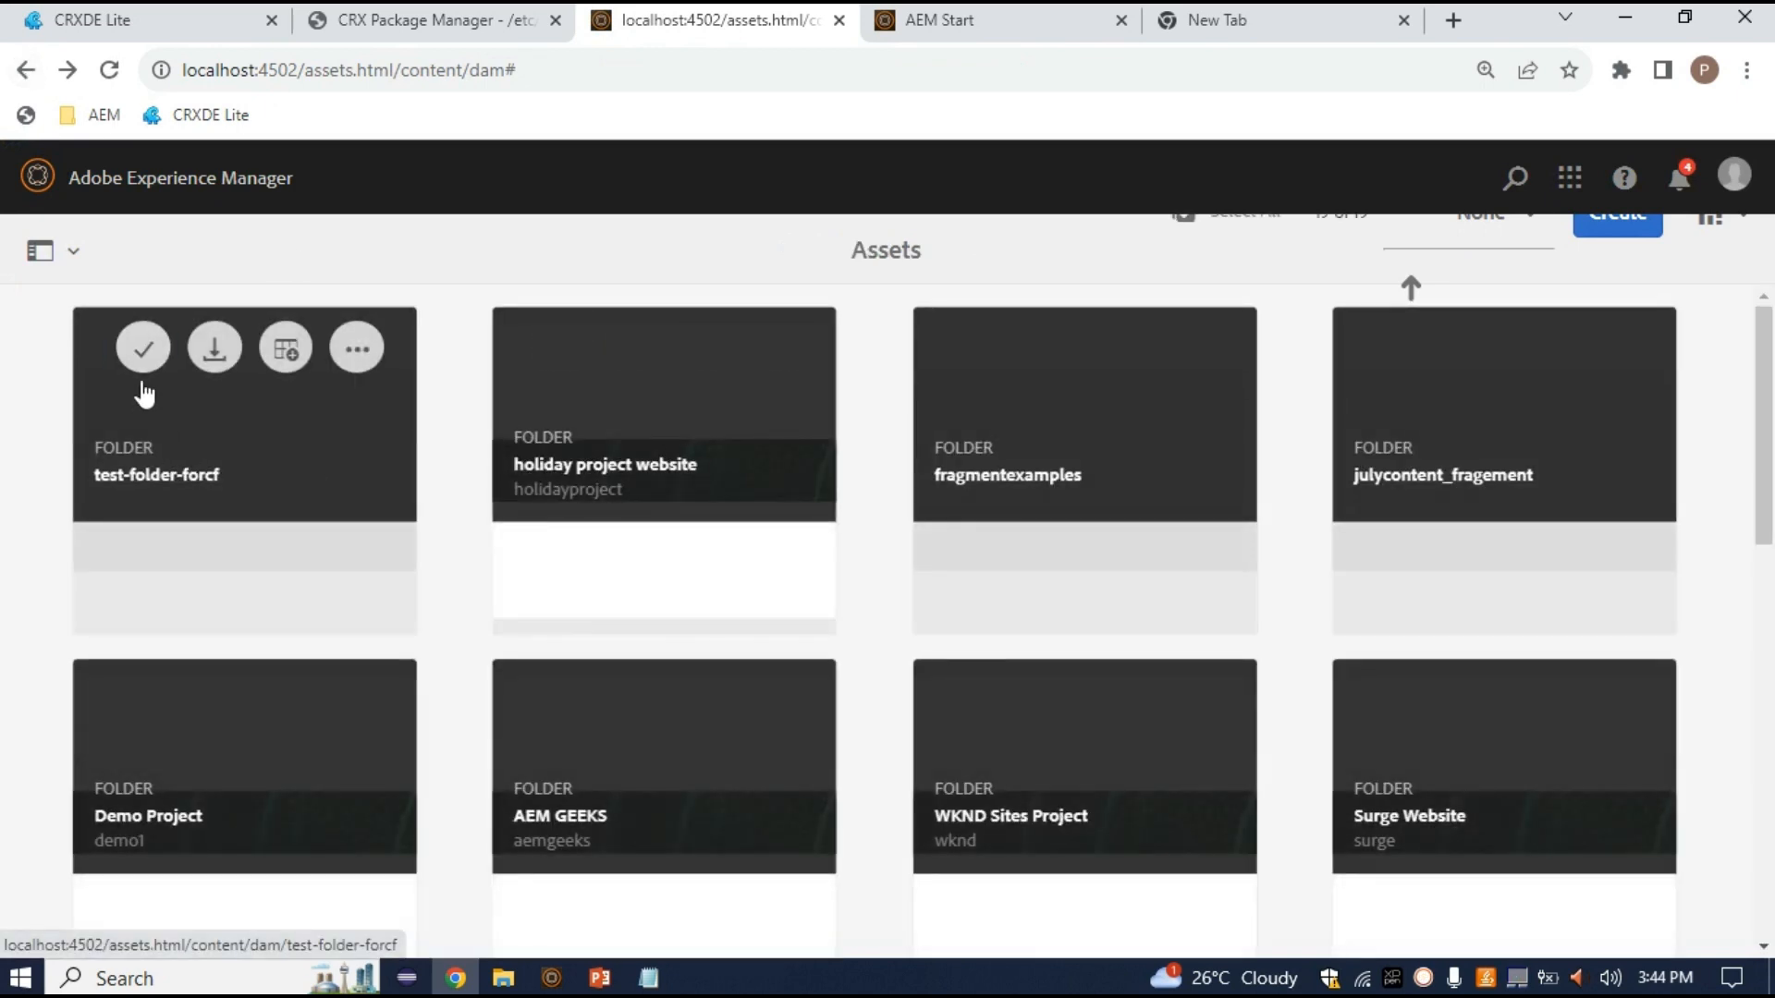
left_click(143, 393)
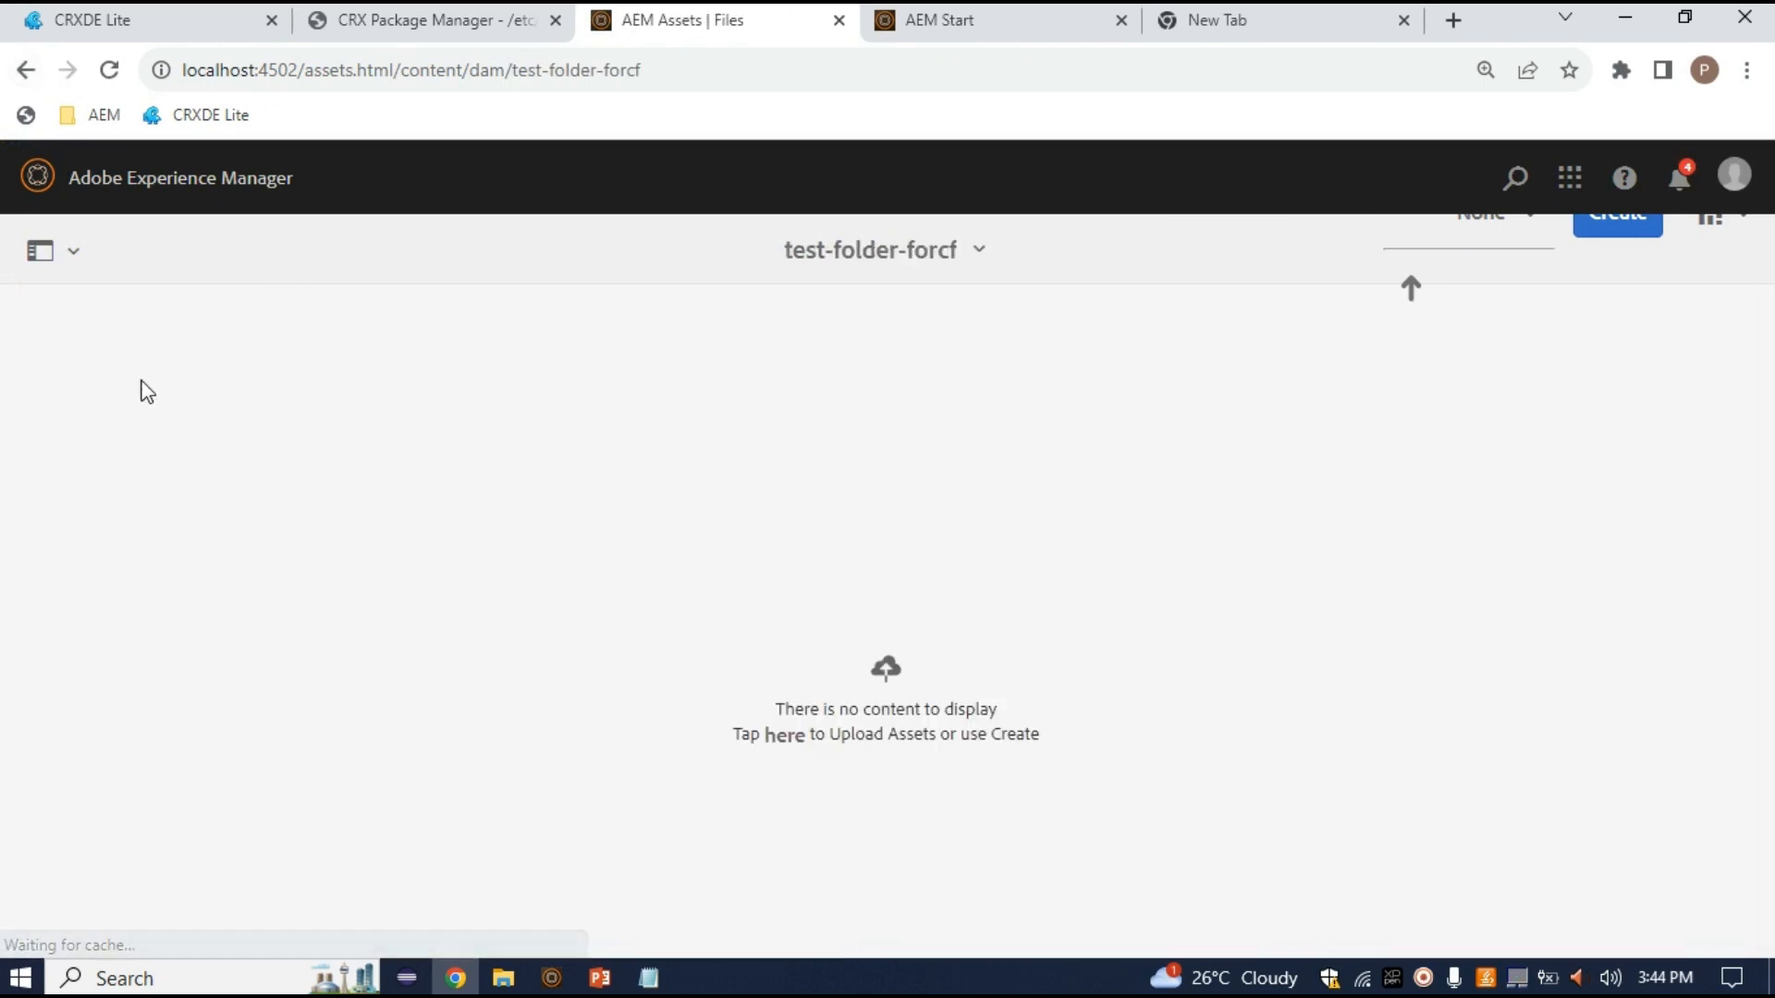
left_click(36, 76)
mouse_move(186, 456)
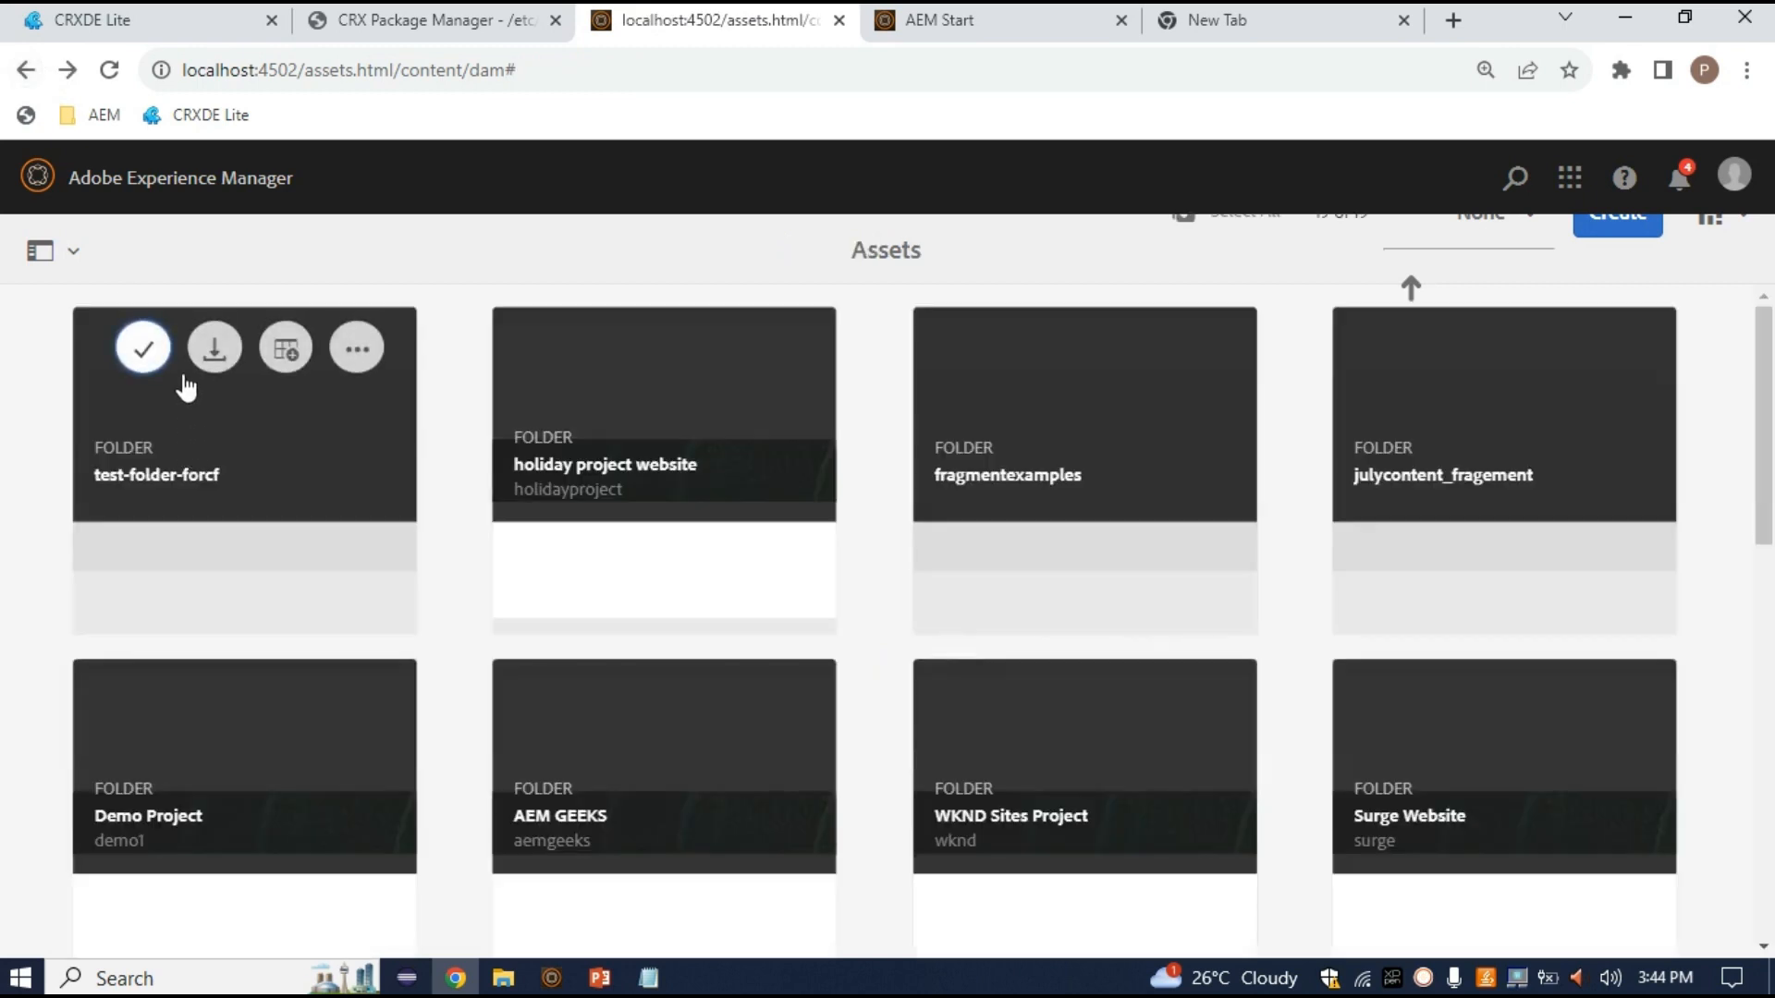
left_click(143, 348)
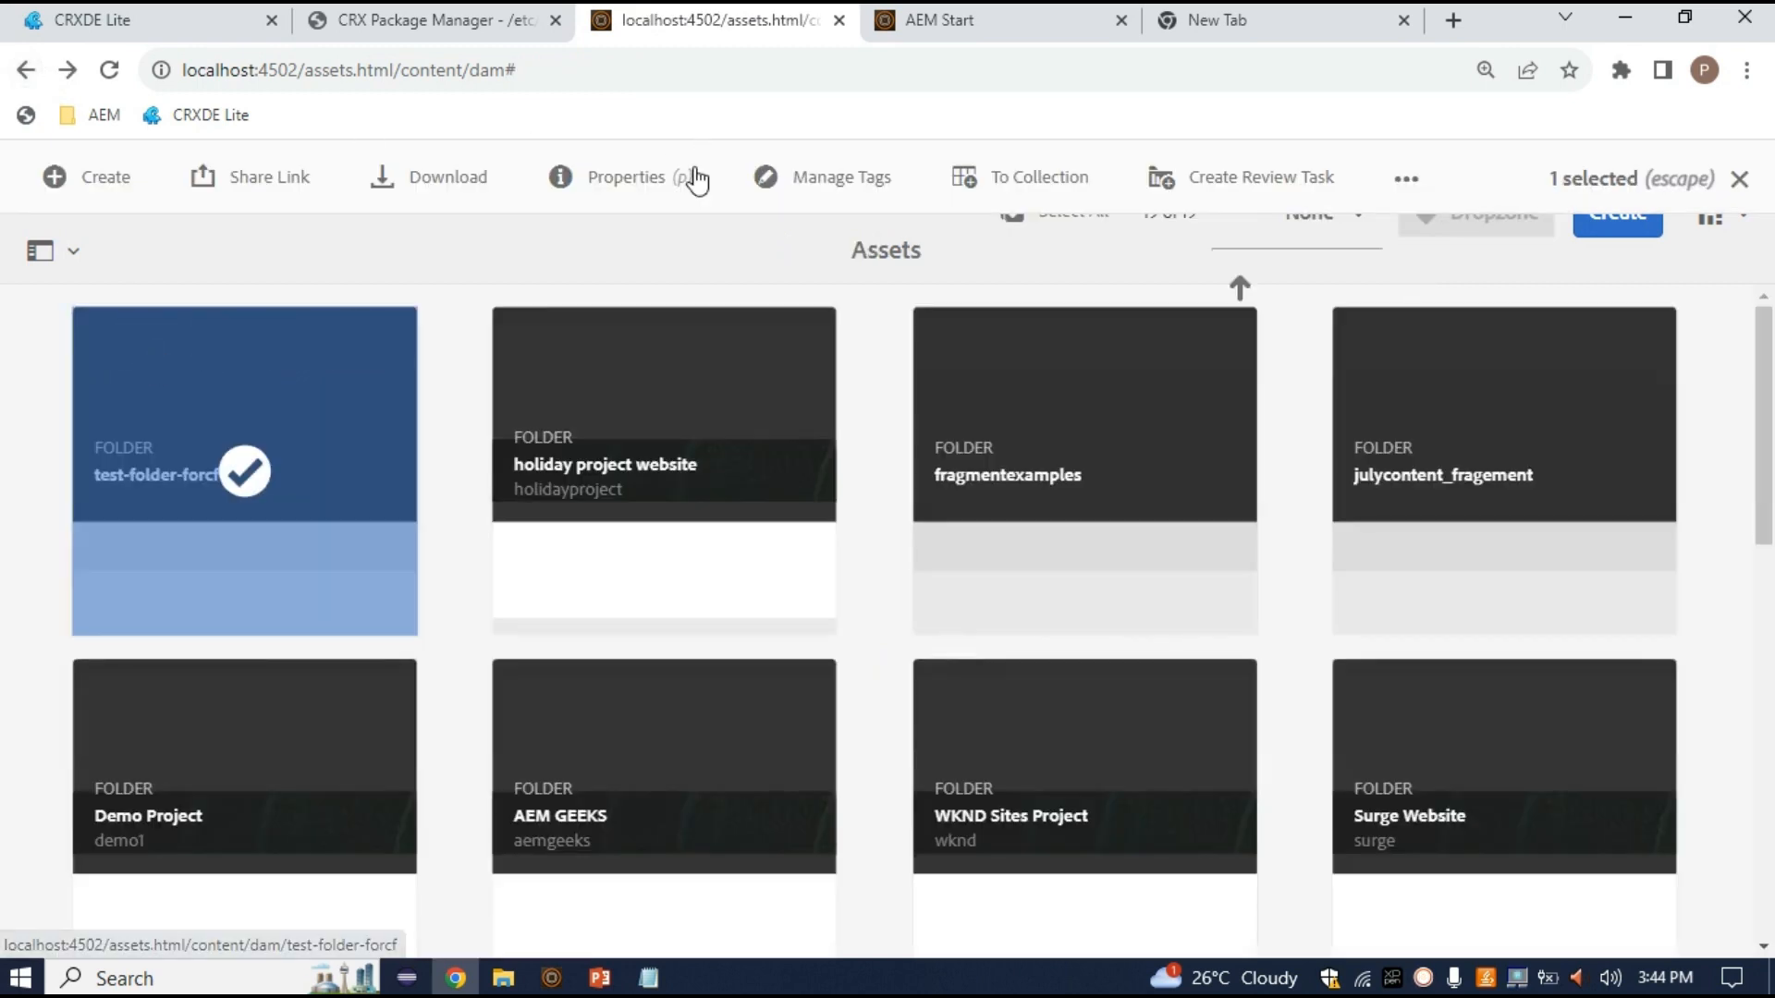
Bring up test-folder-forcf's properties at the Cloud Services configuration path chooser
left_click(635, 200)
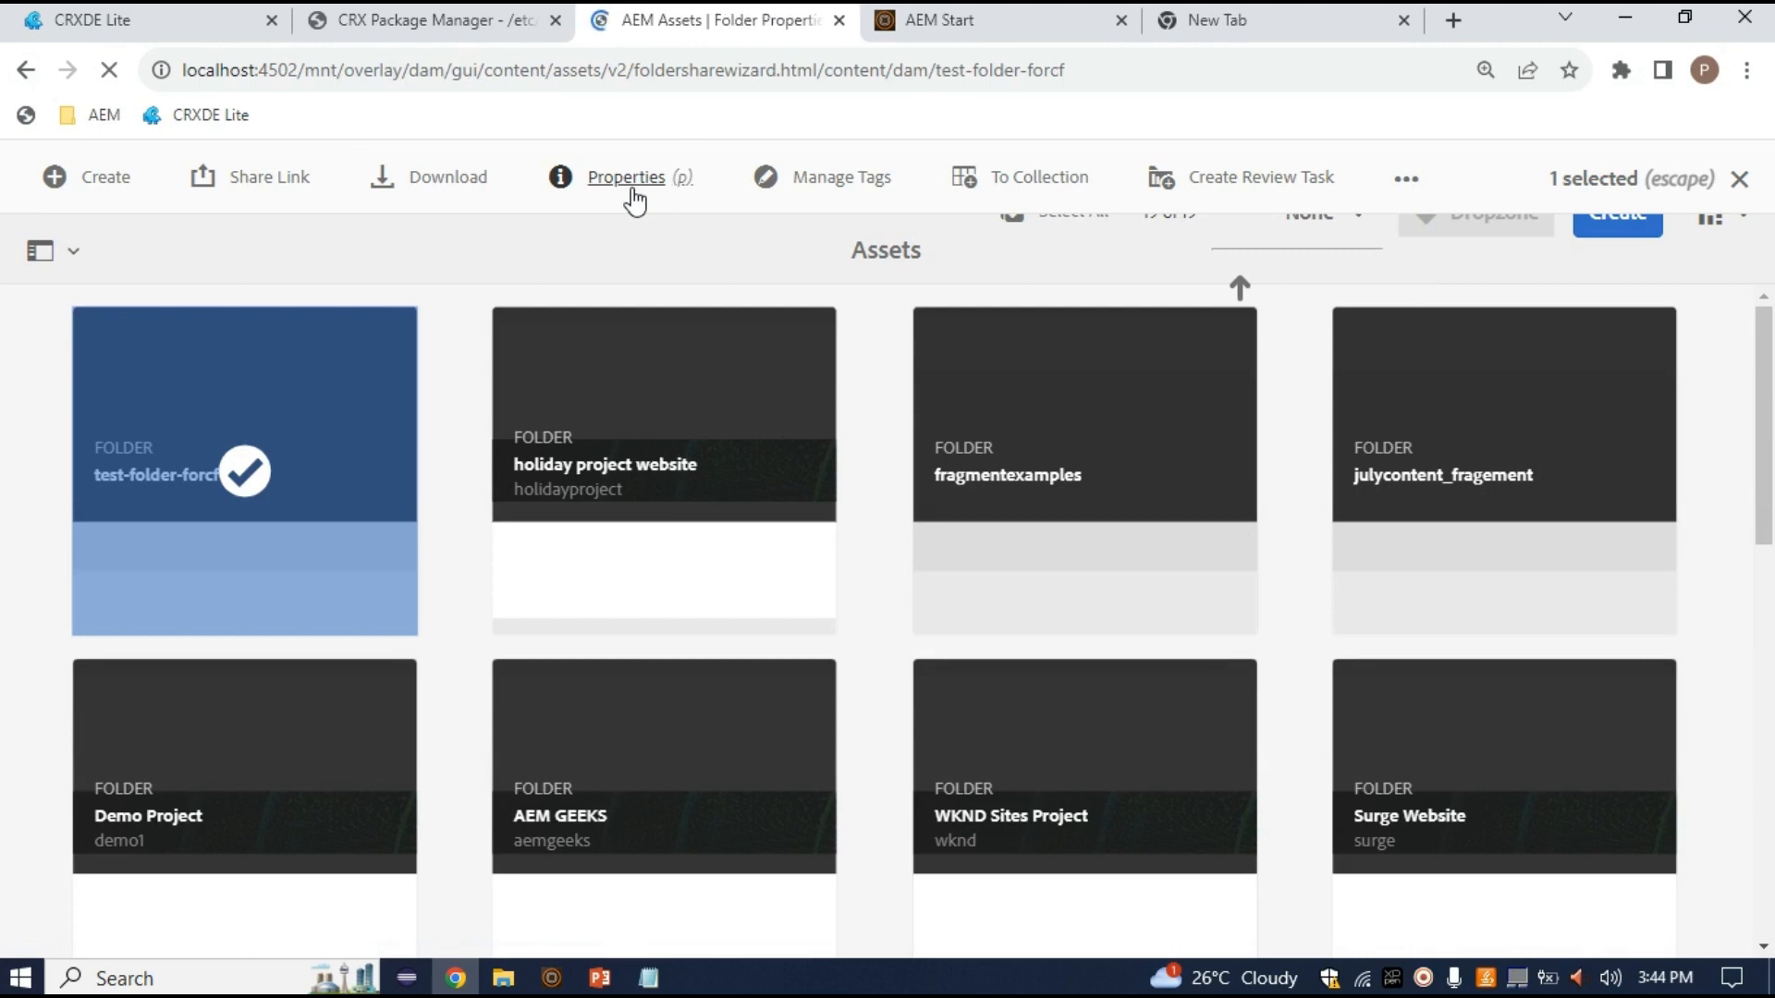
scroll(876, 707, "down", 3)
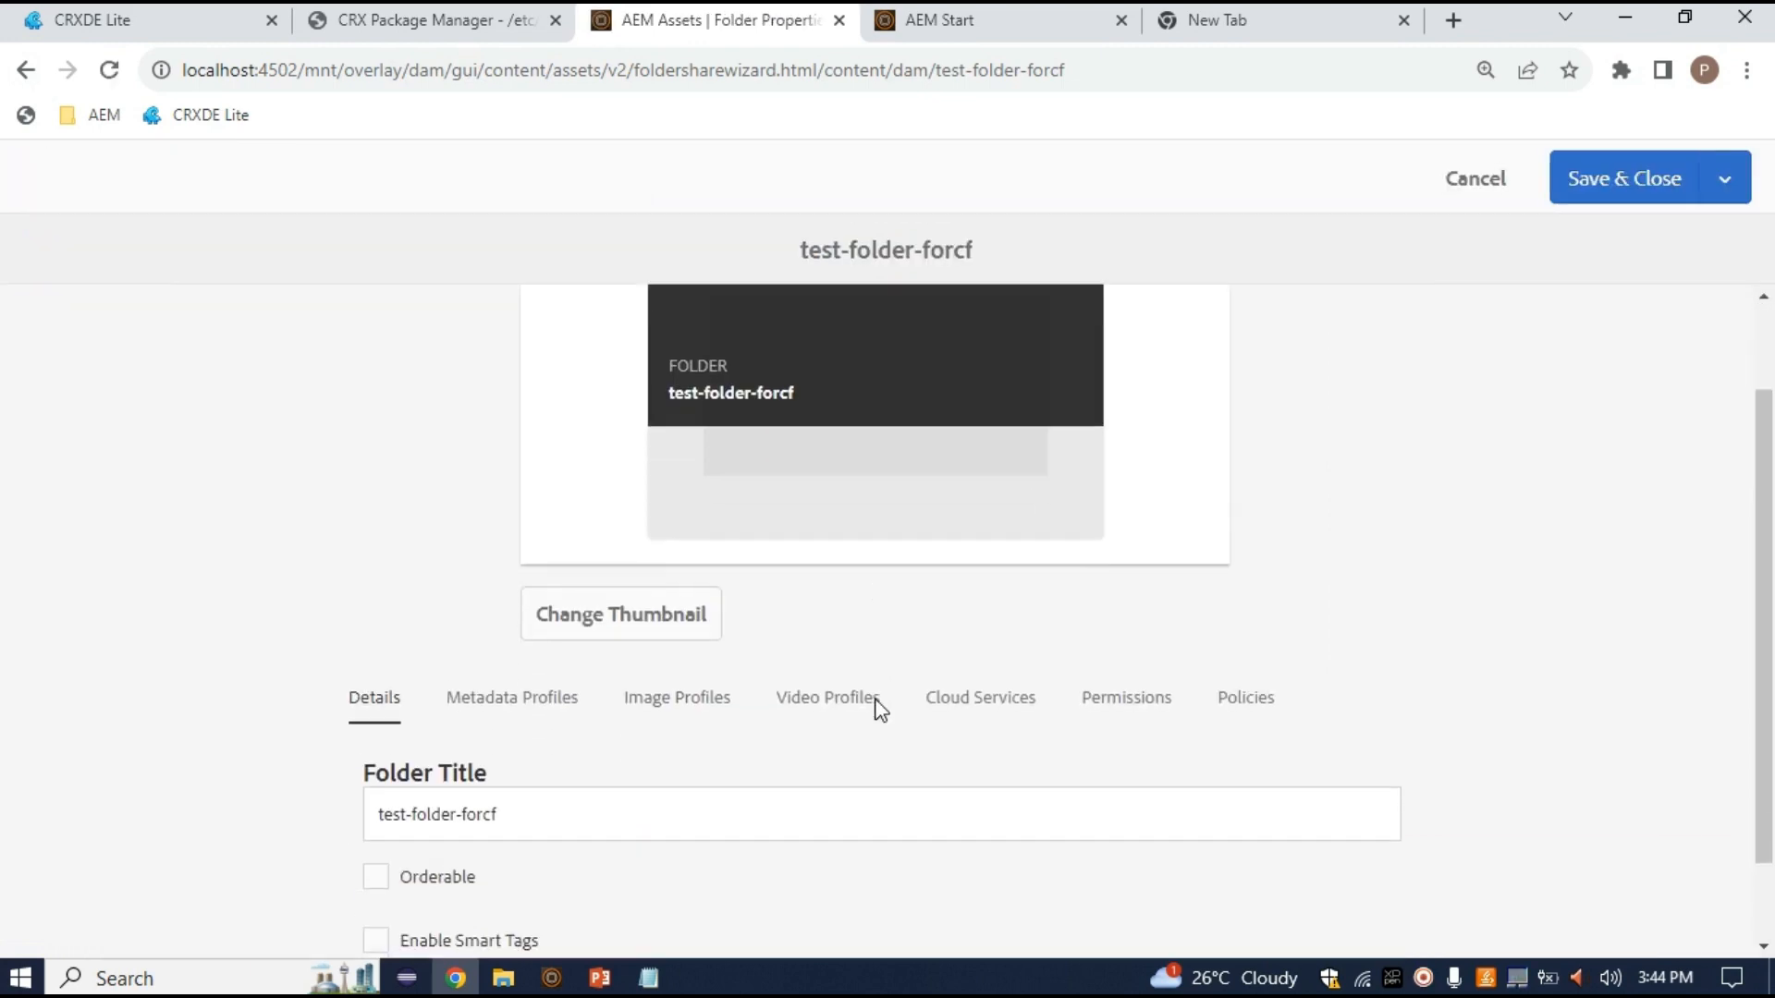
left_click(1127, 602)
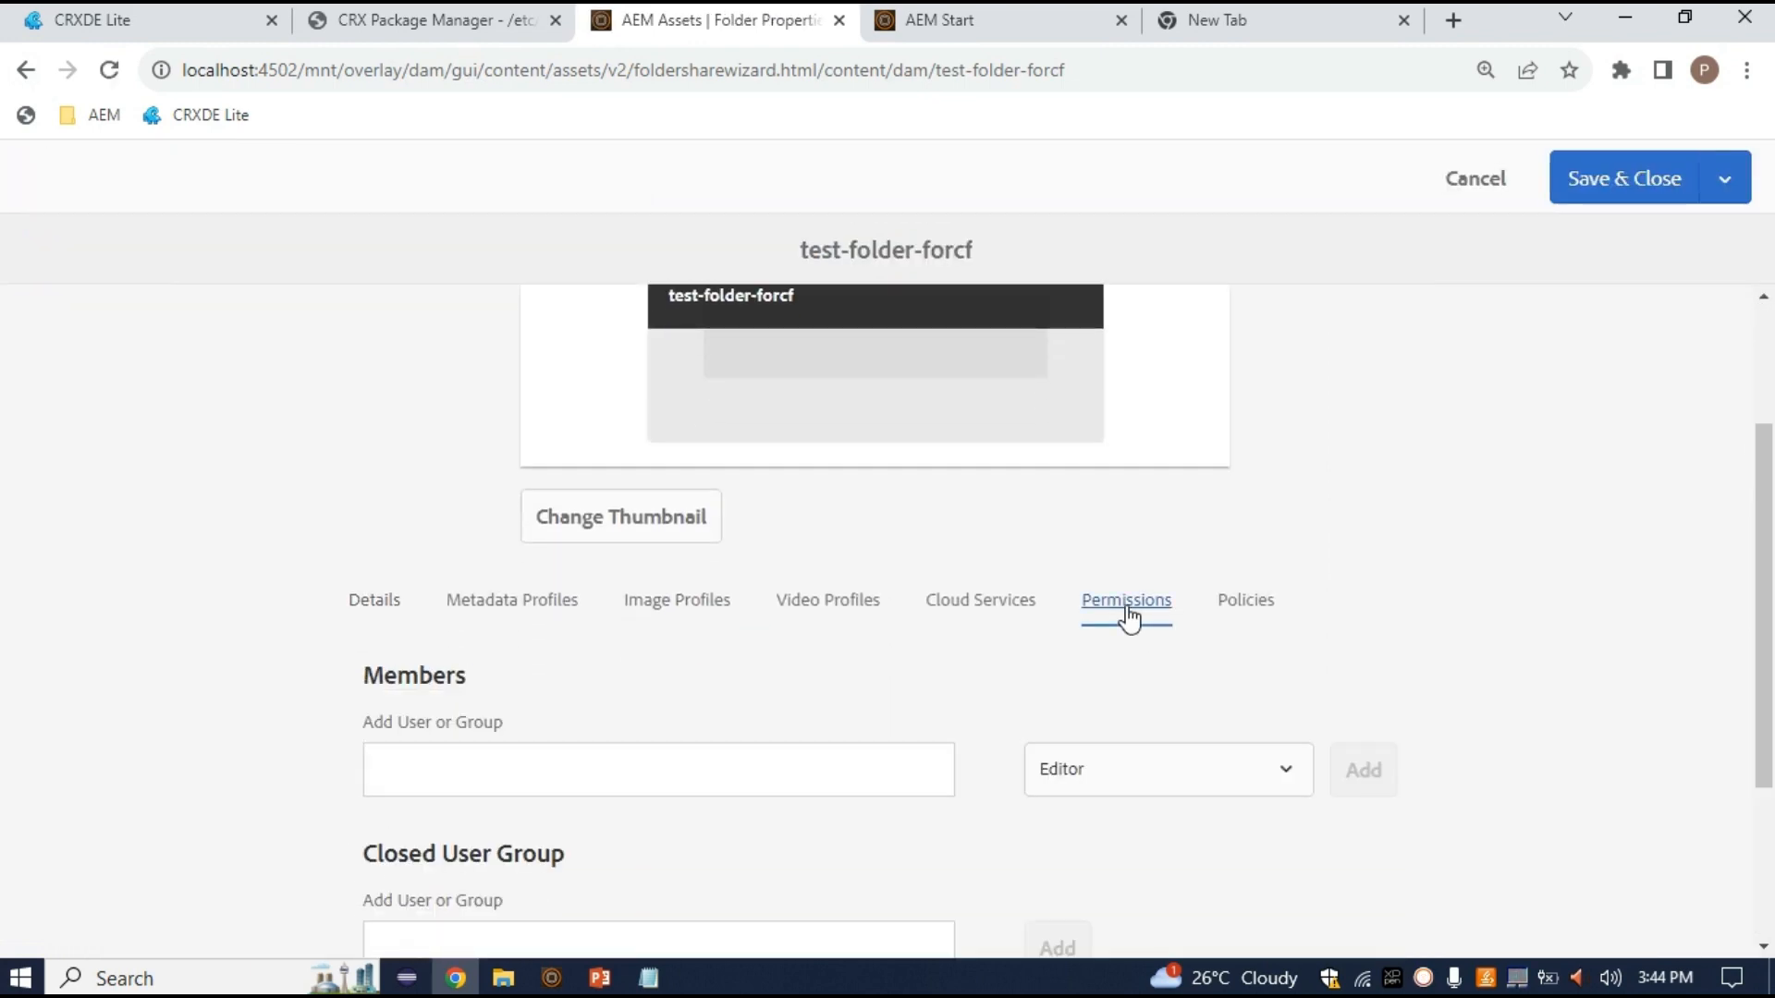
left_click(991, 607)
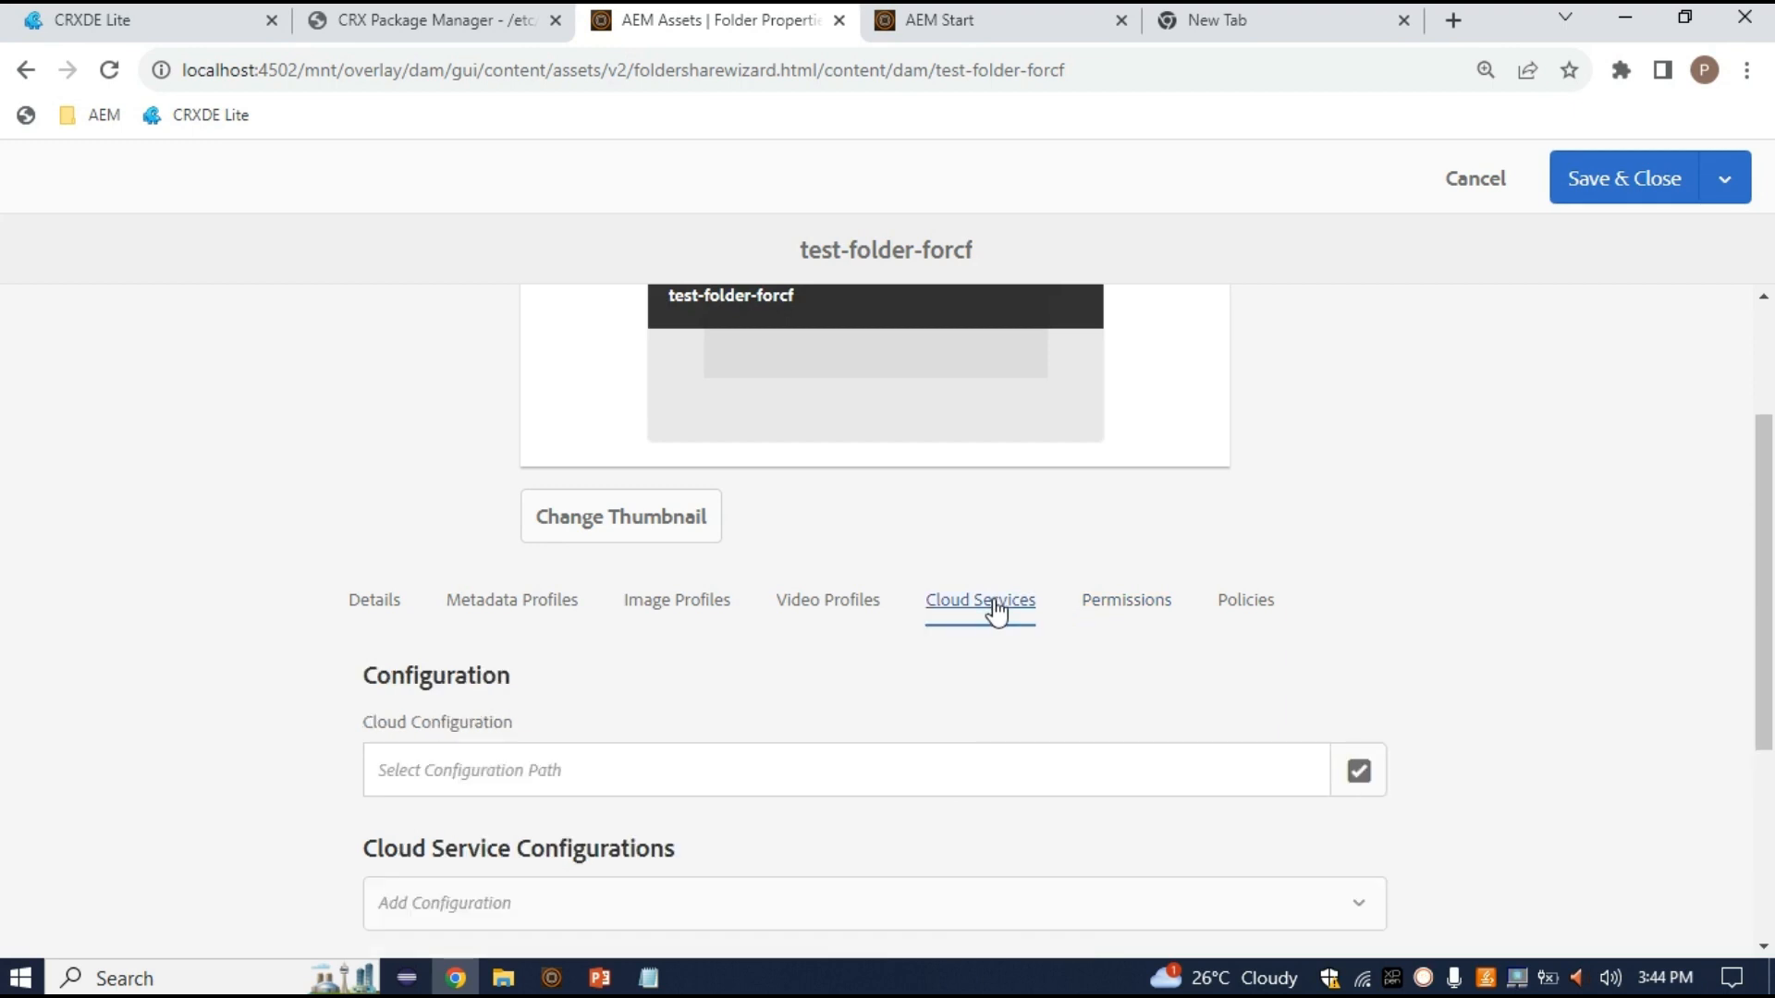
scroll(1063, 730, "down", 3)
left_click(1375, 486)
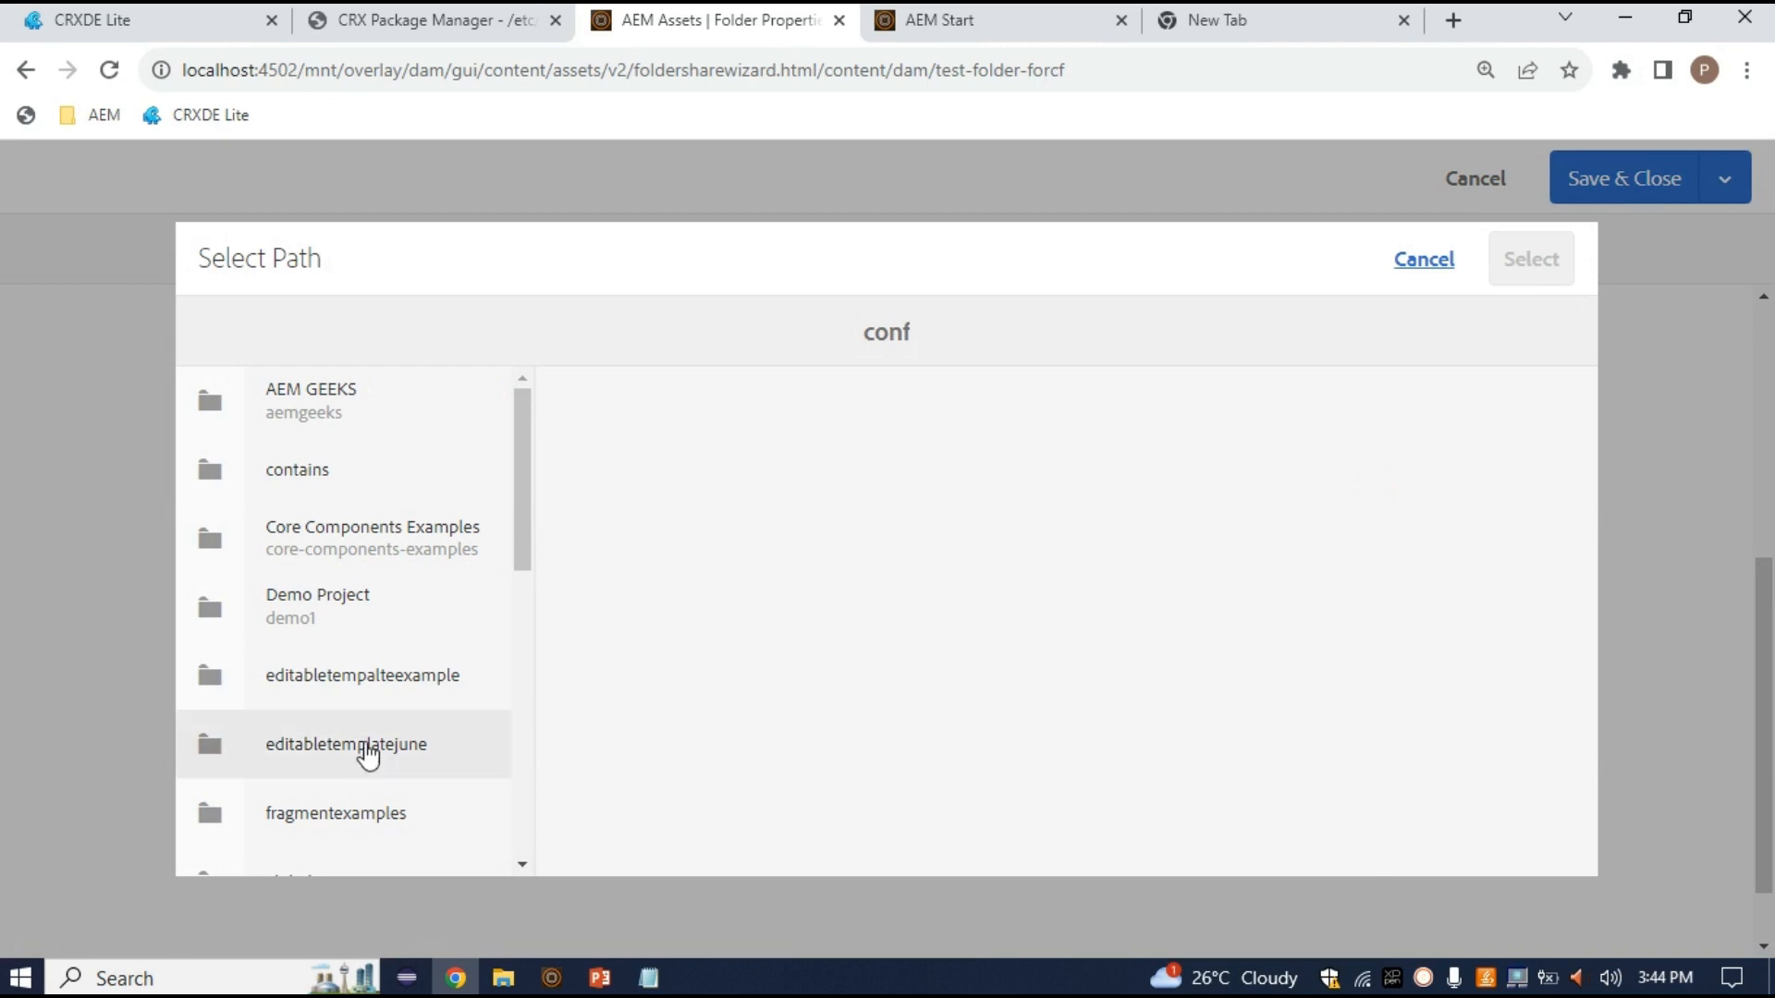
Choose /conf/test-cfstrcture as the cloud configuration and save the folder properties
scroll(349, 749, "down", 4)
scroll(344, 768, "down", 1)
scroll(341, 776, "up", 2)
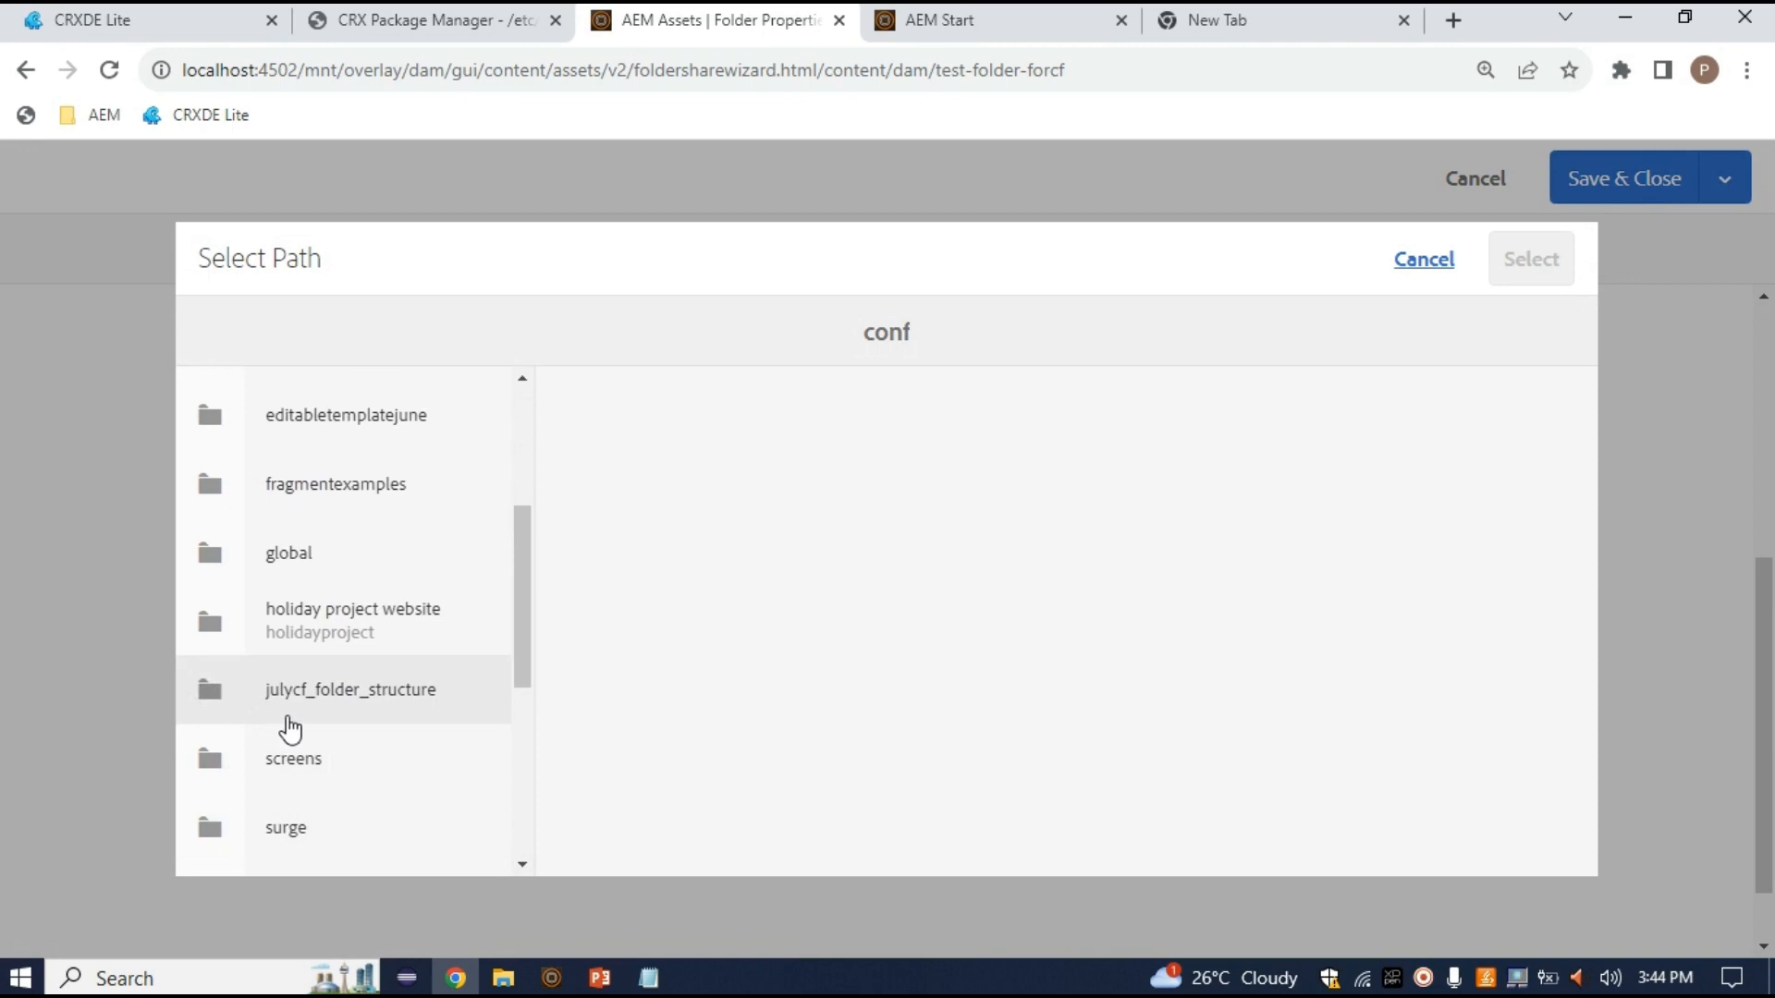
scroll(277, 725, "down", 5)
scroll(279, 717, "up", 3)
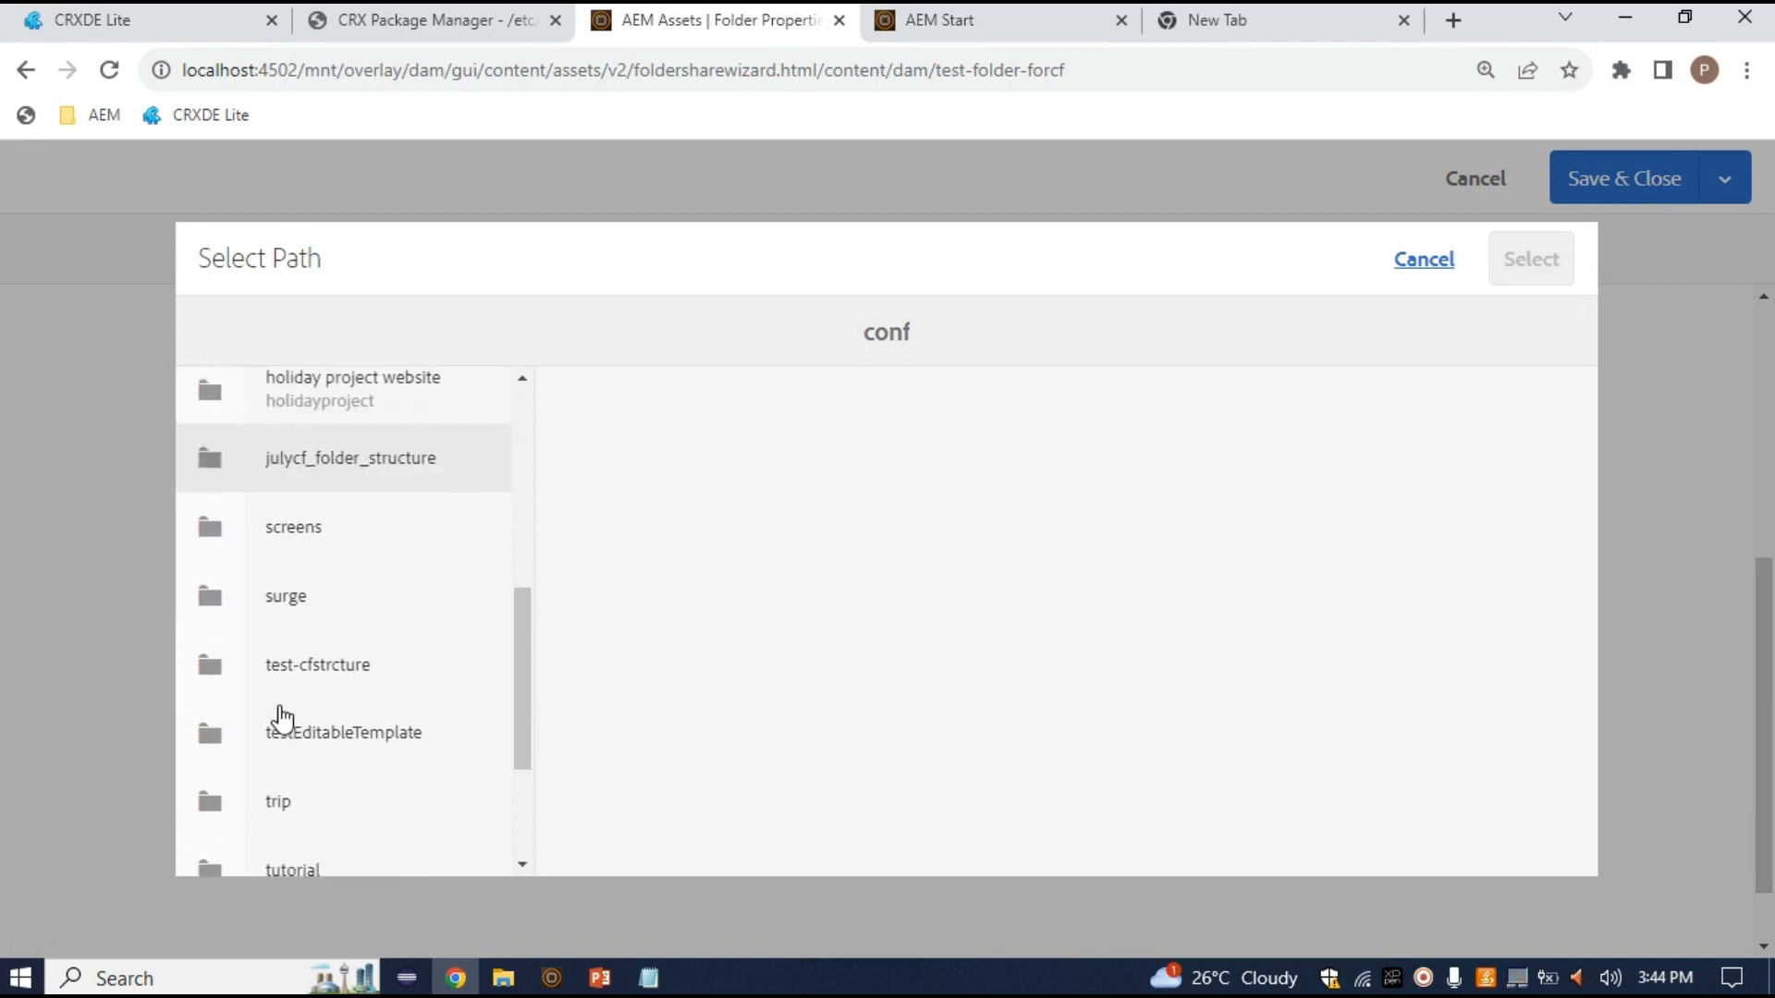
left_click(225, 680)
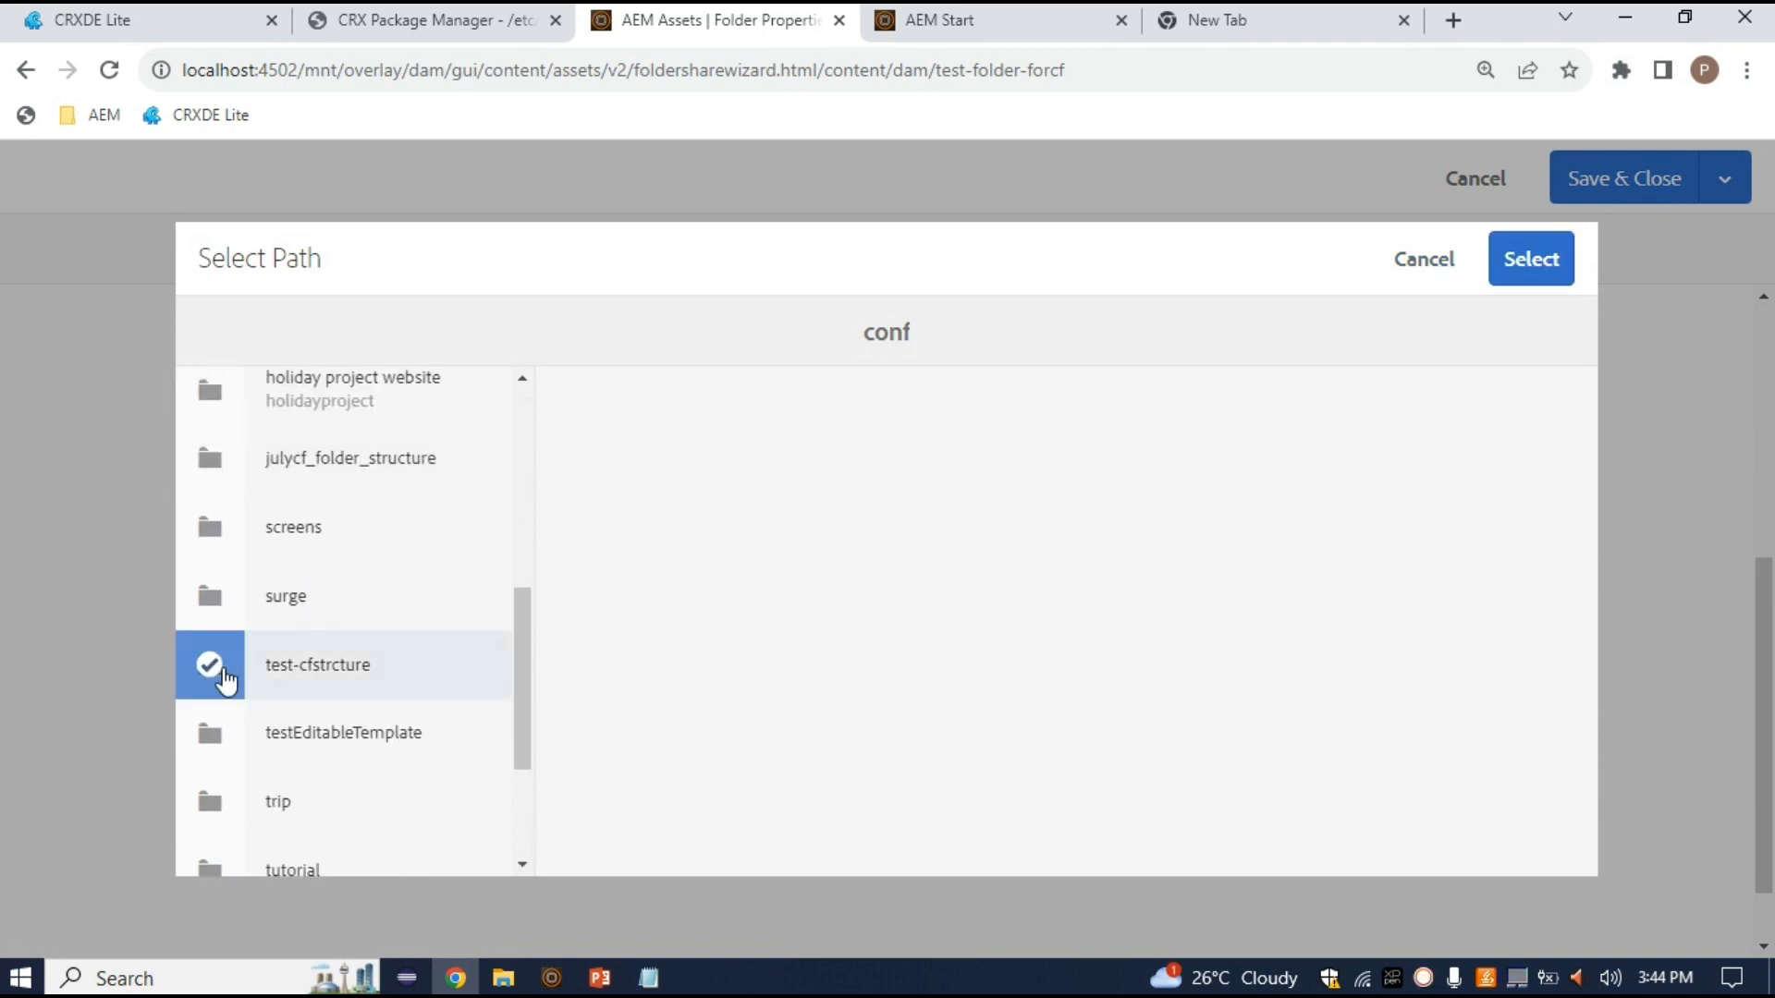
scroll(388, 768, "down", 3)
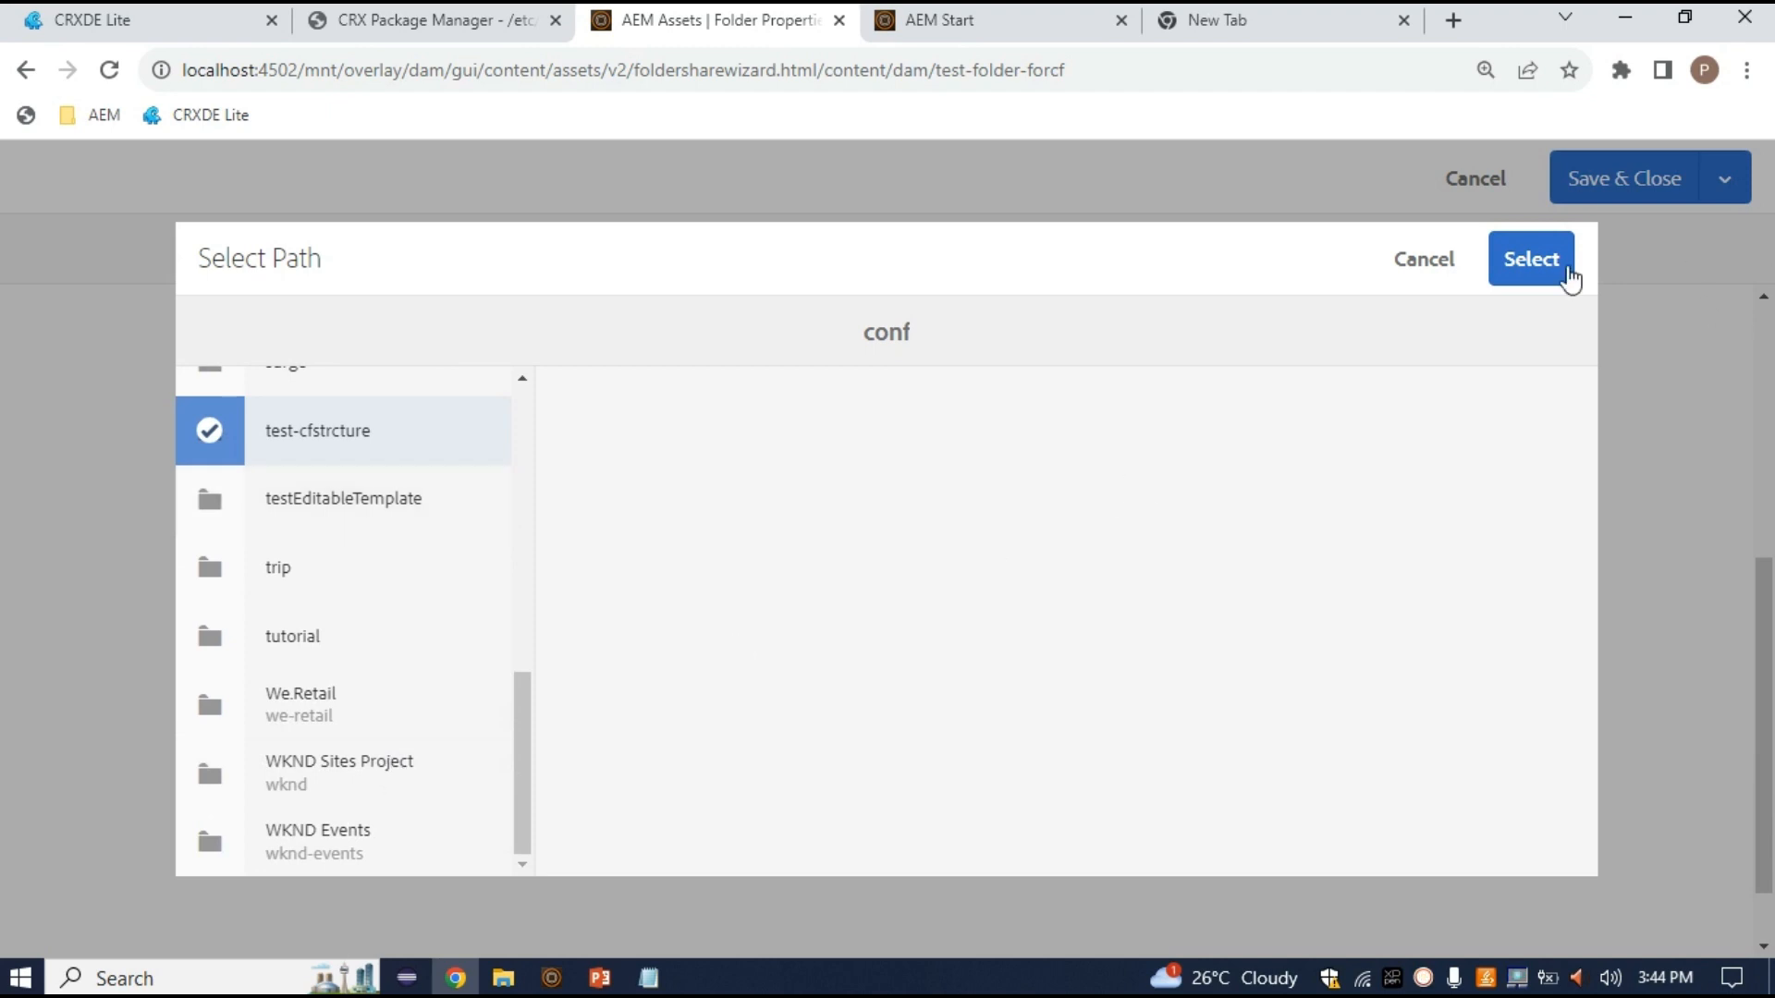
left_click(1505, 265)
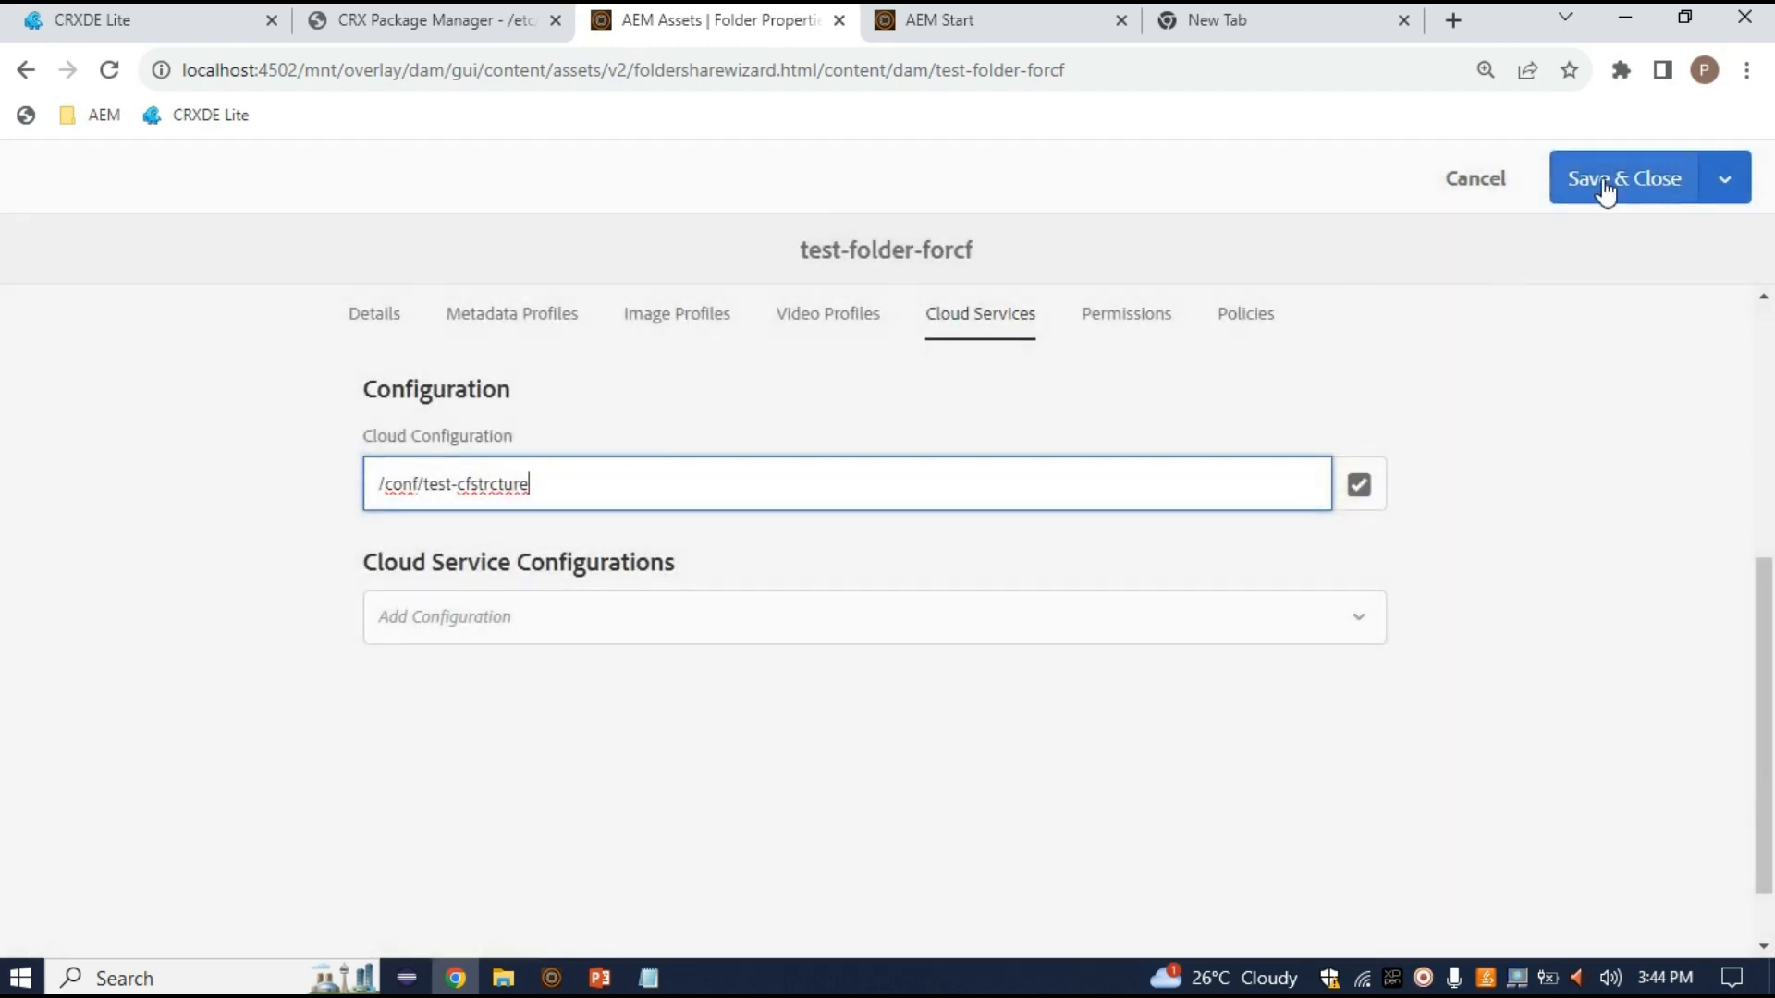
left_click(1606, 185)
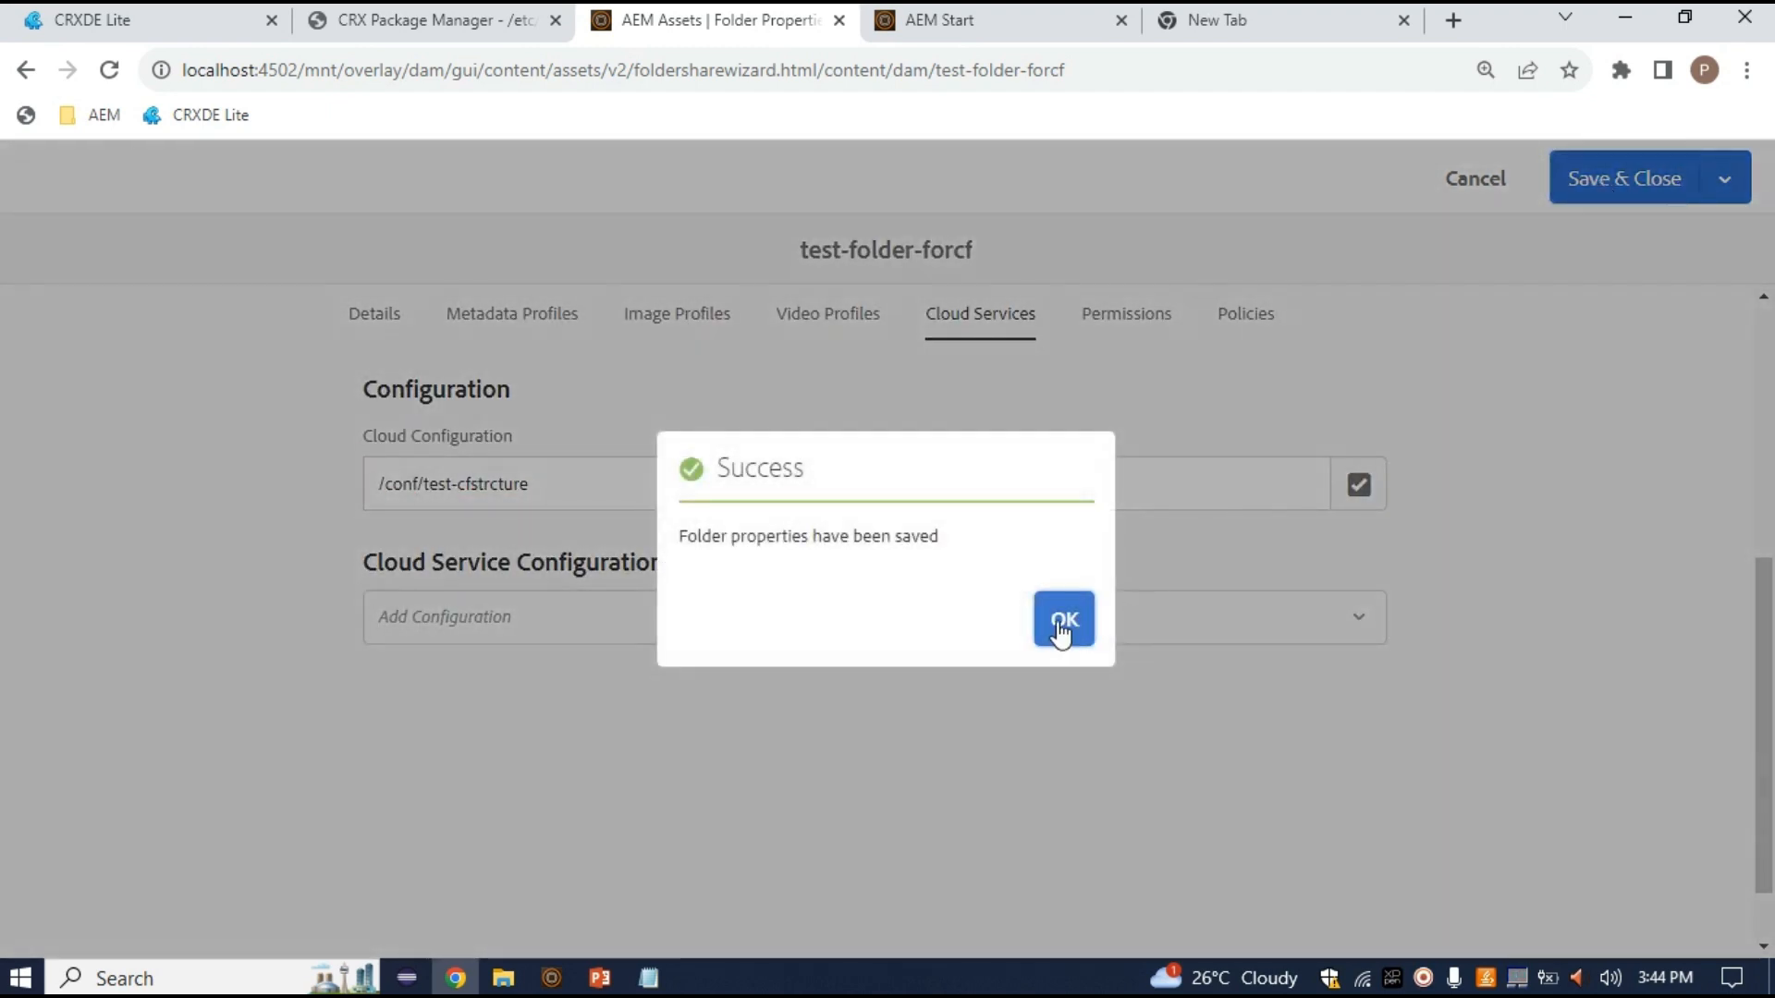
left_click(1062, 633)
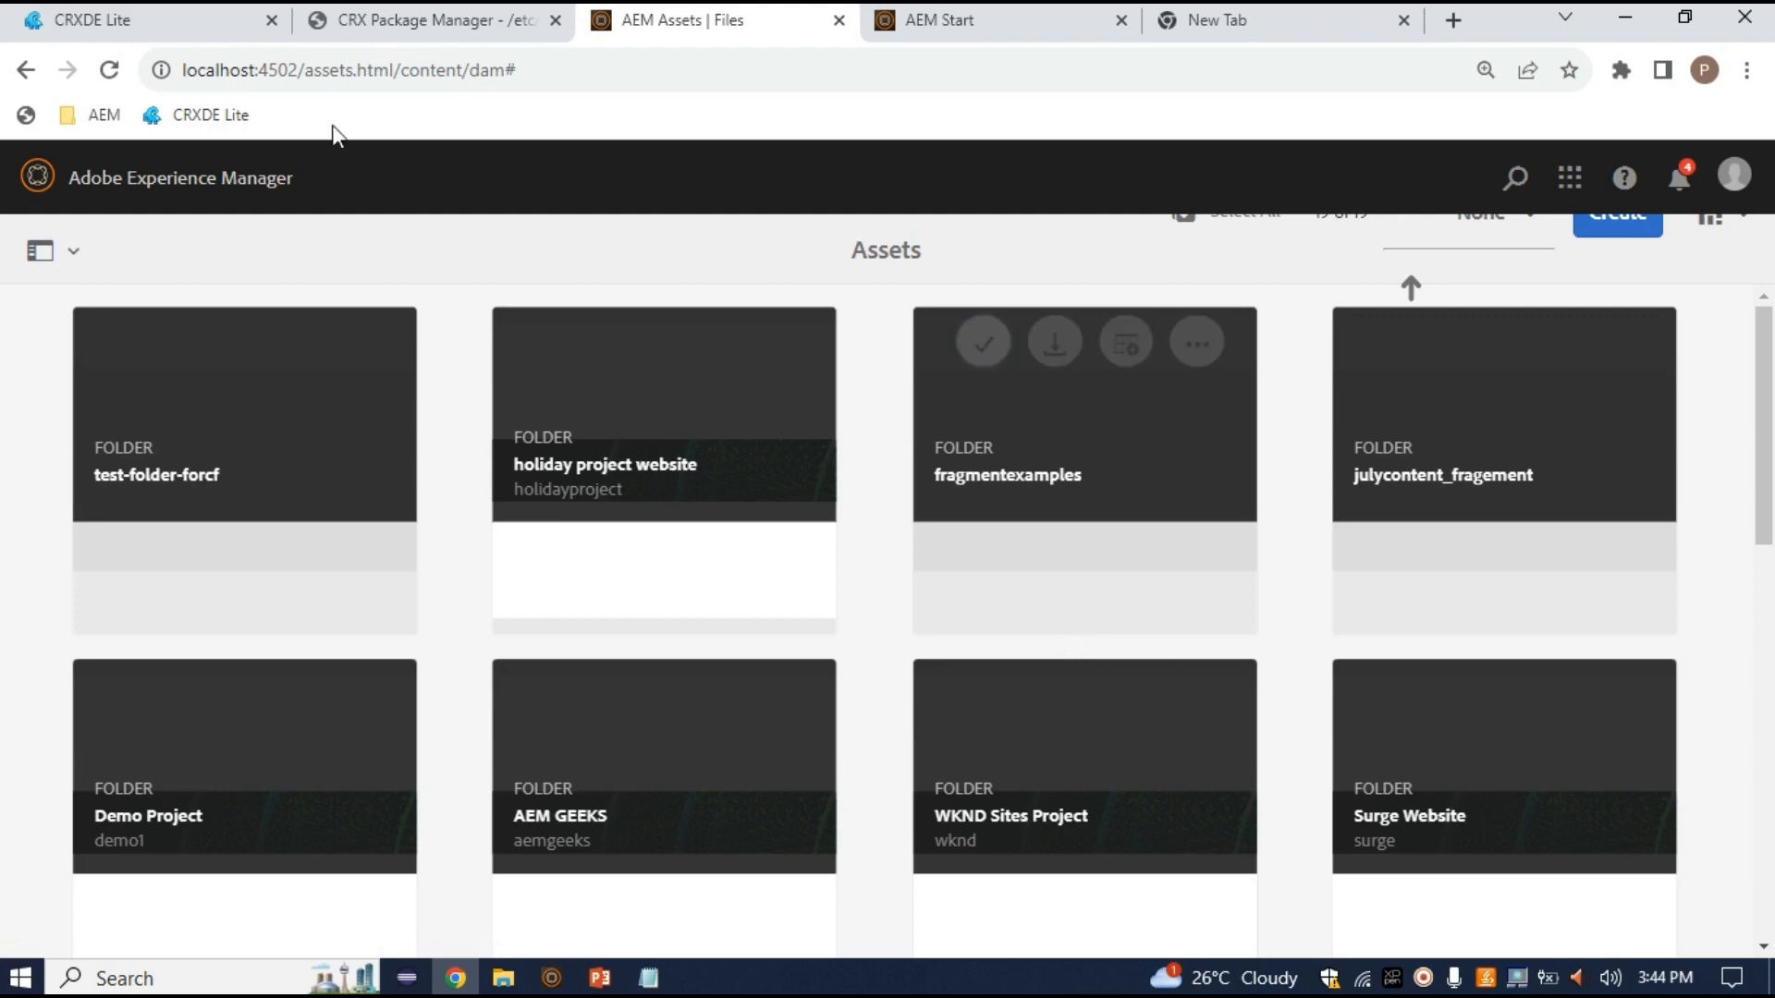
Return to Assets and begin a content fragment in test-folder-forcf using the test-cfm model
left_click(148, 20)
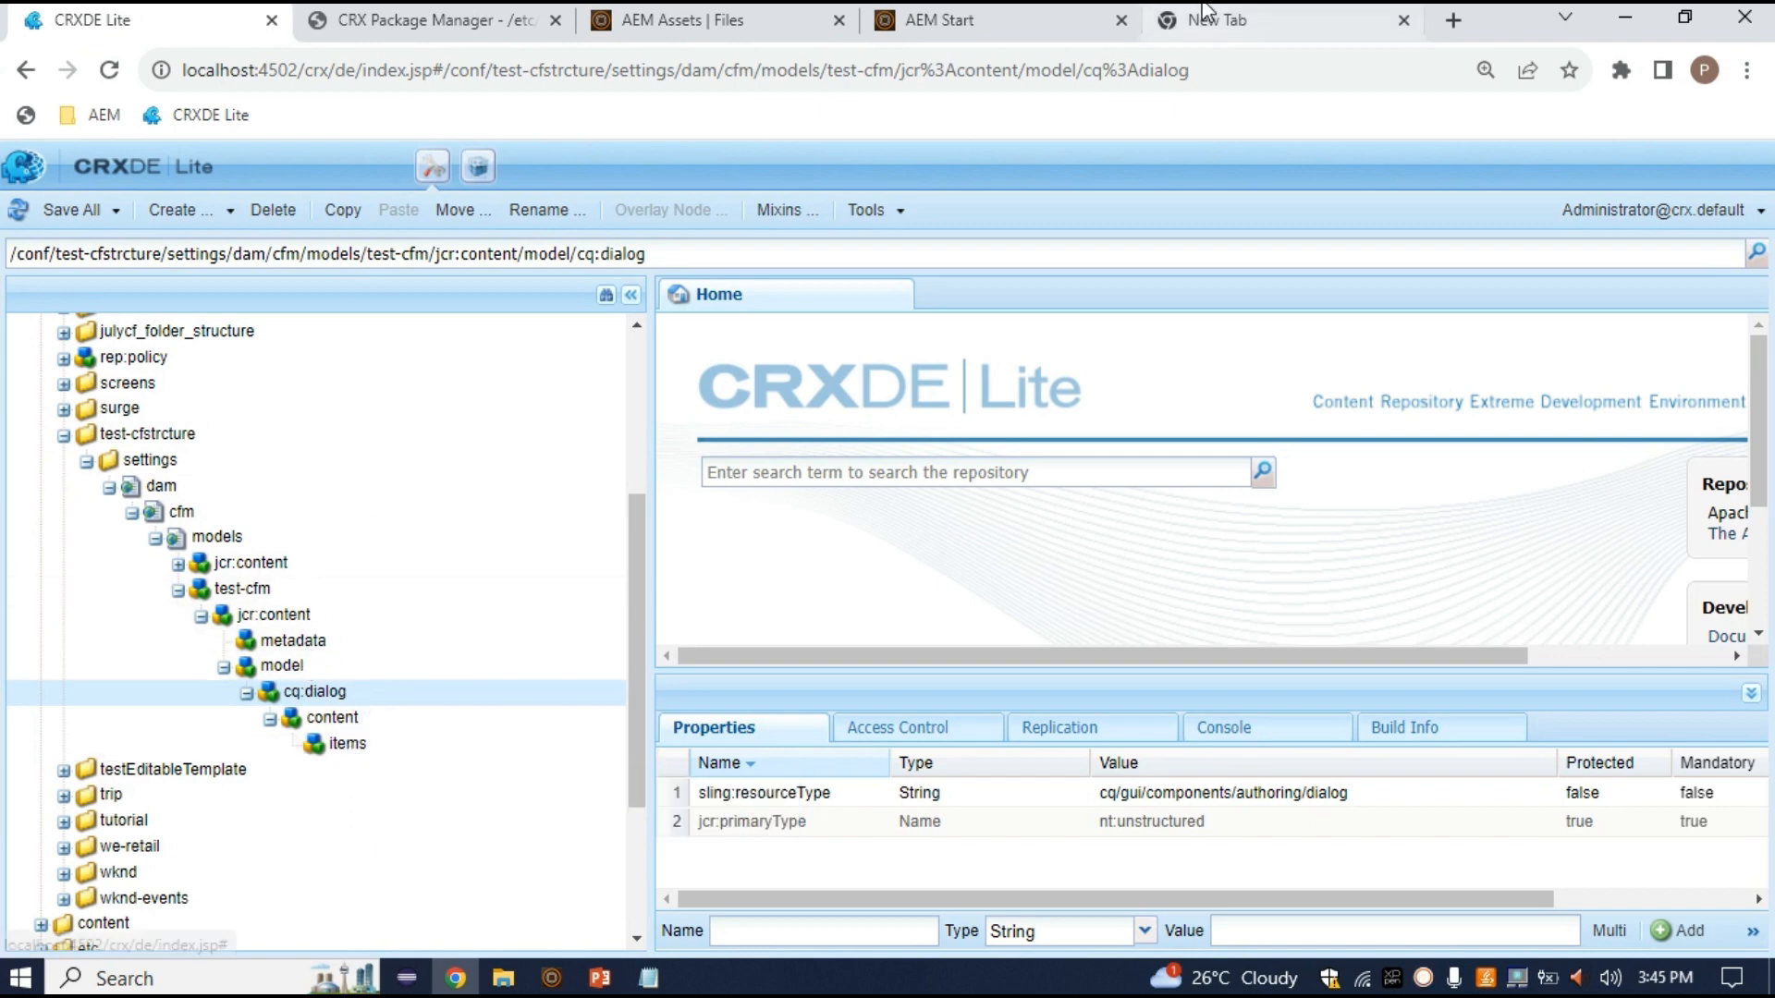
left_click(999, 20)
left_click(811, 11)
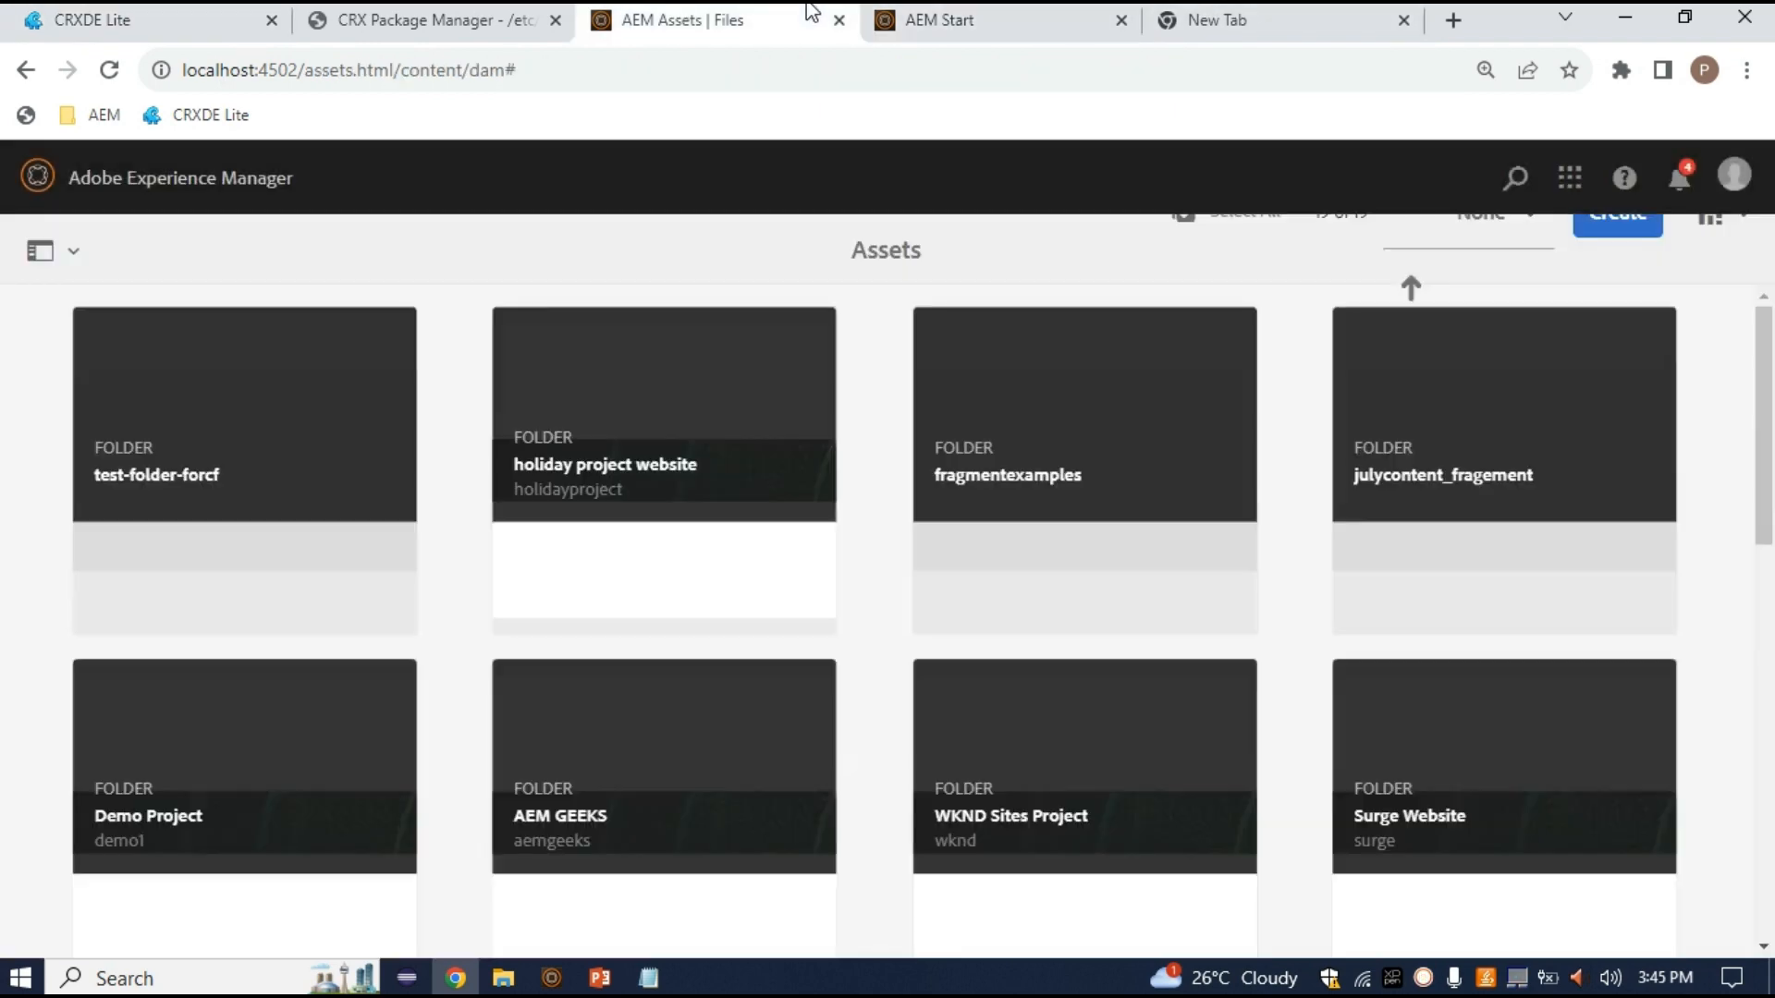
left_click(212, 459)
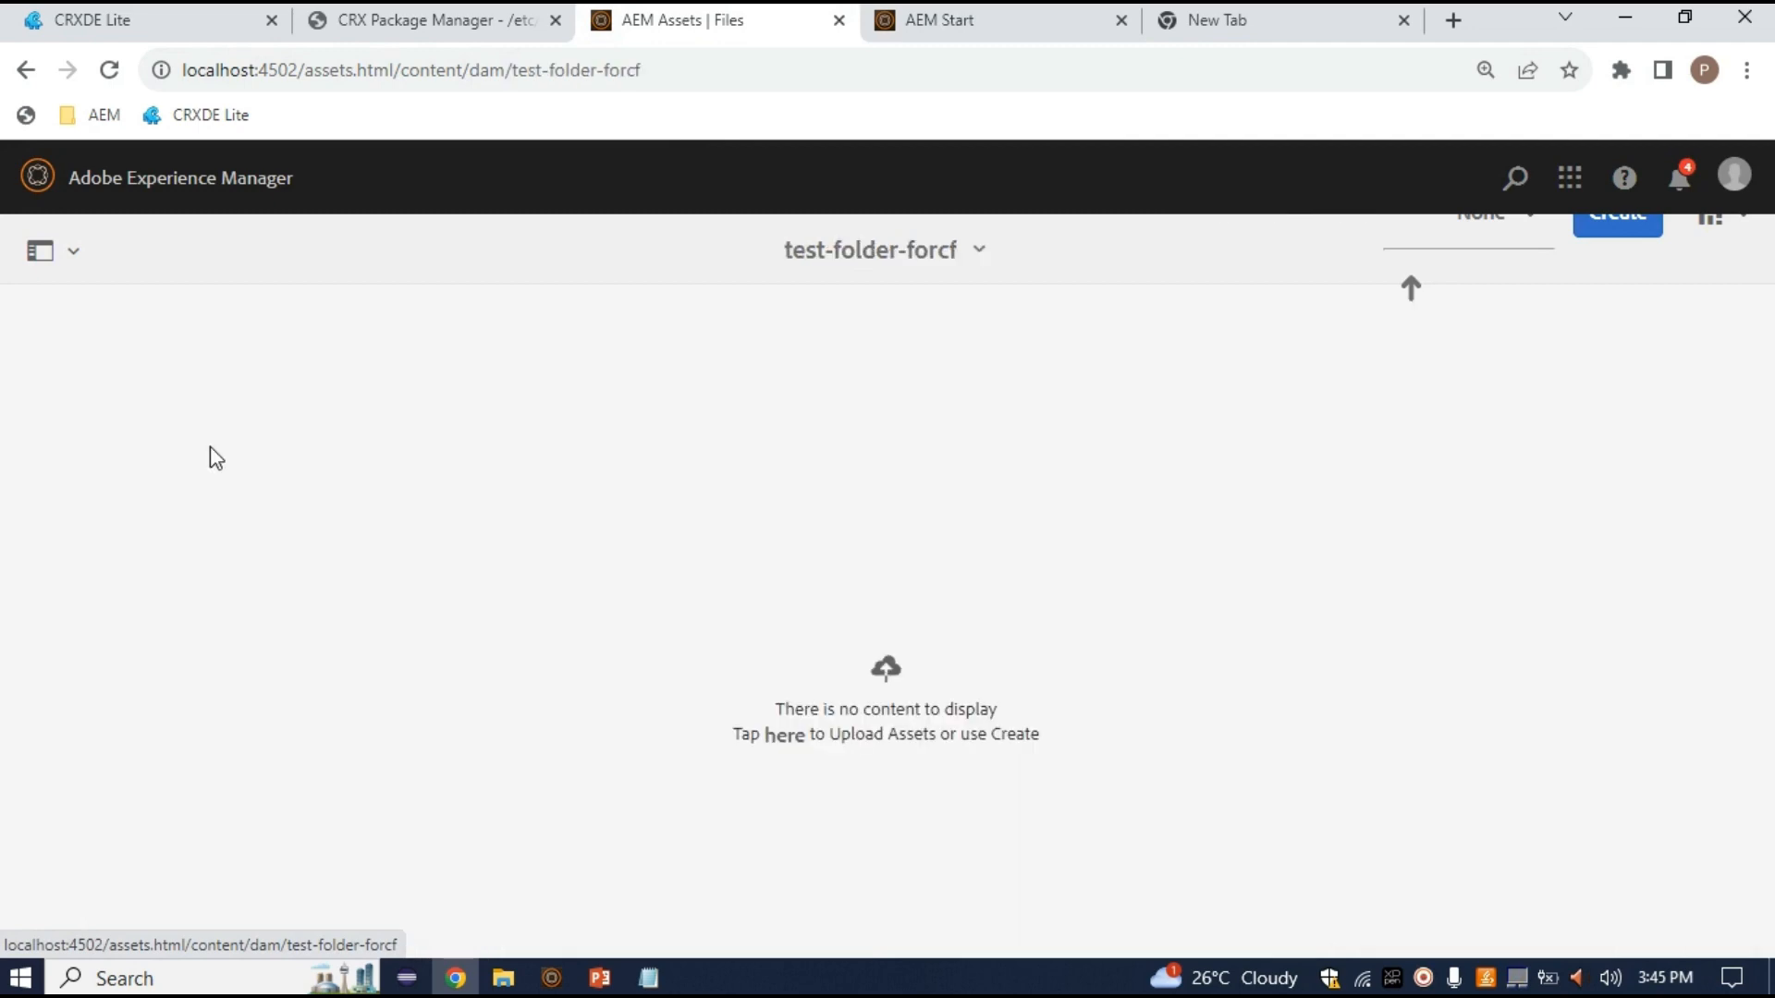
left_click(1640, 231)
left_click(1517, 443)
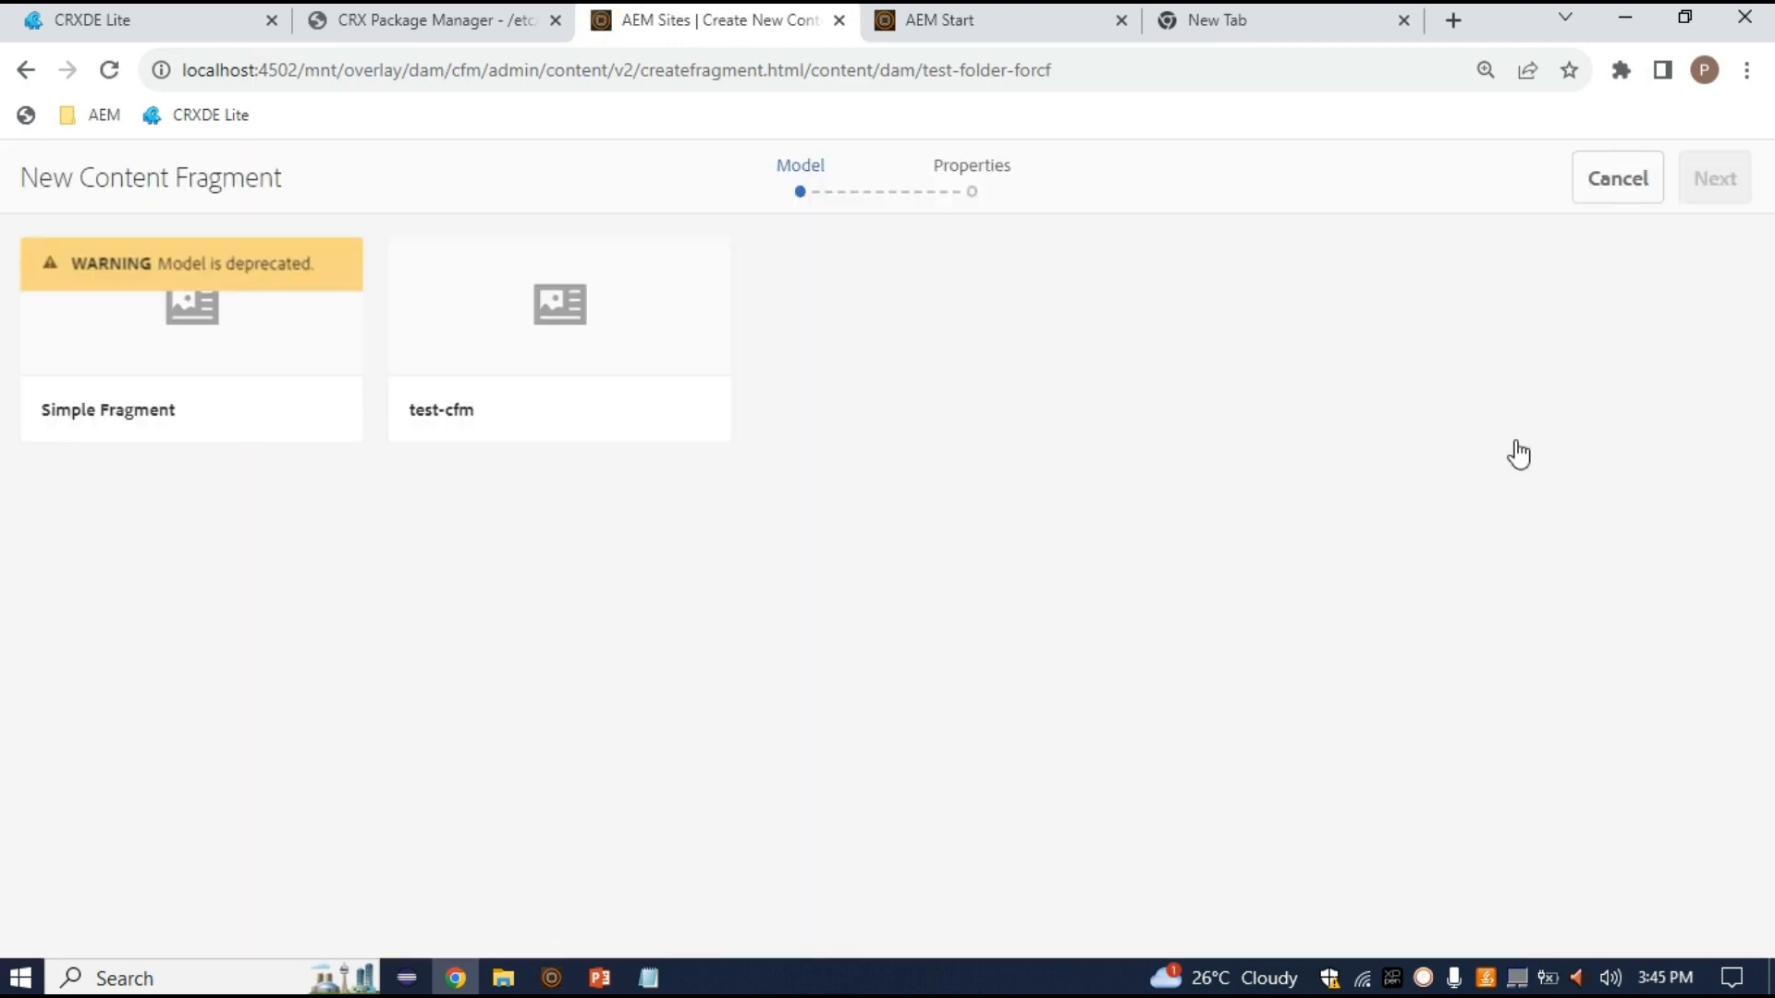
left_click(546, 349)
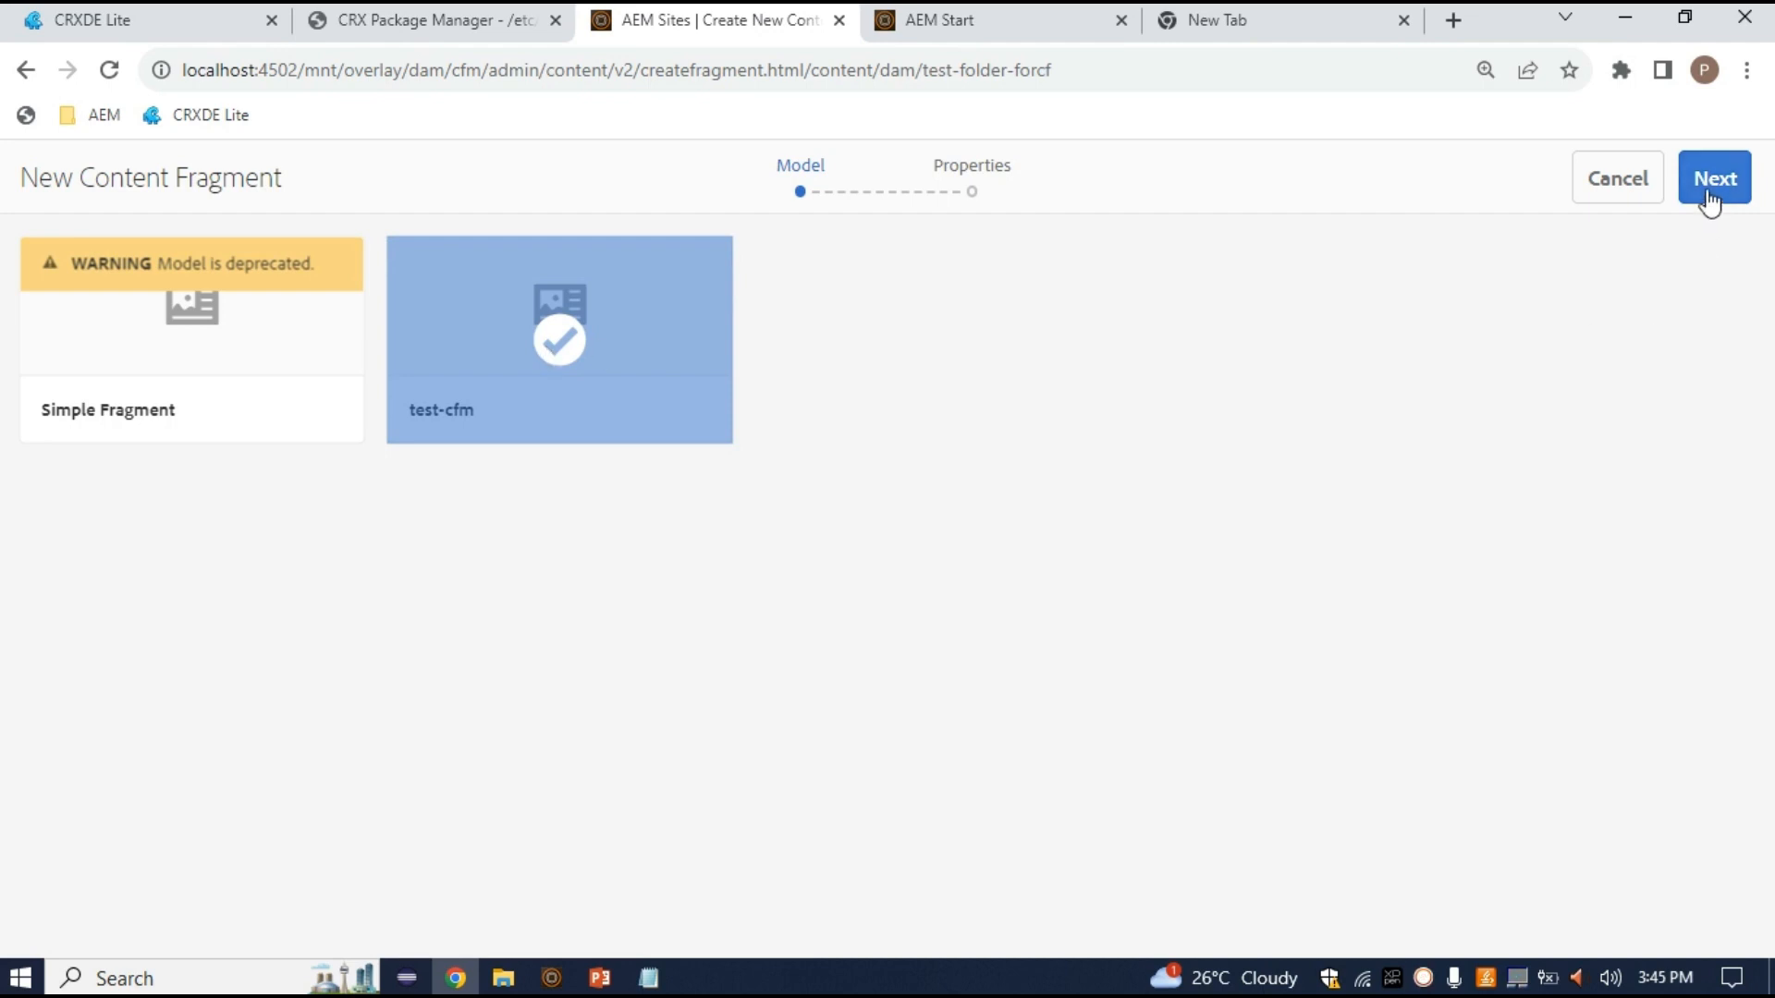
mouse_move(649, 977)
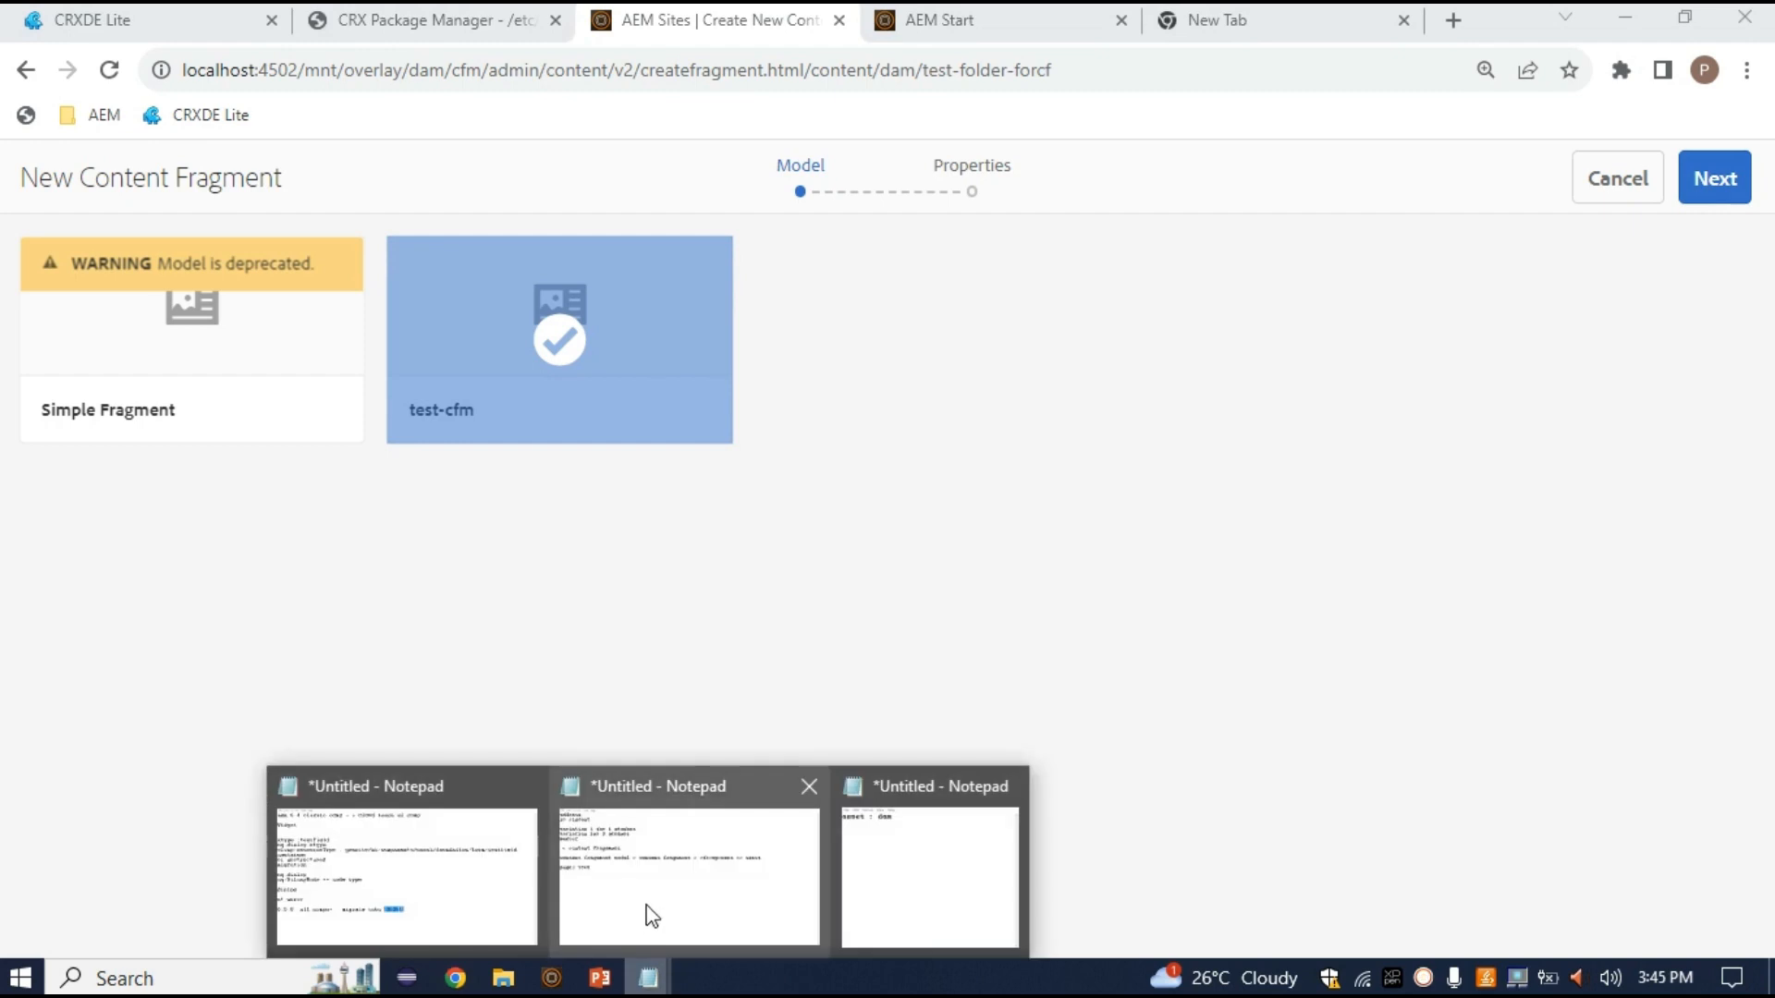
left_click(652, 918)
double_click(459, 364)
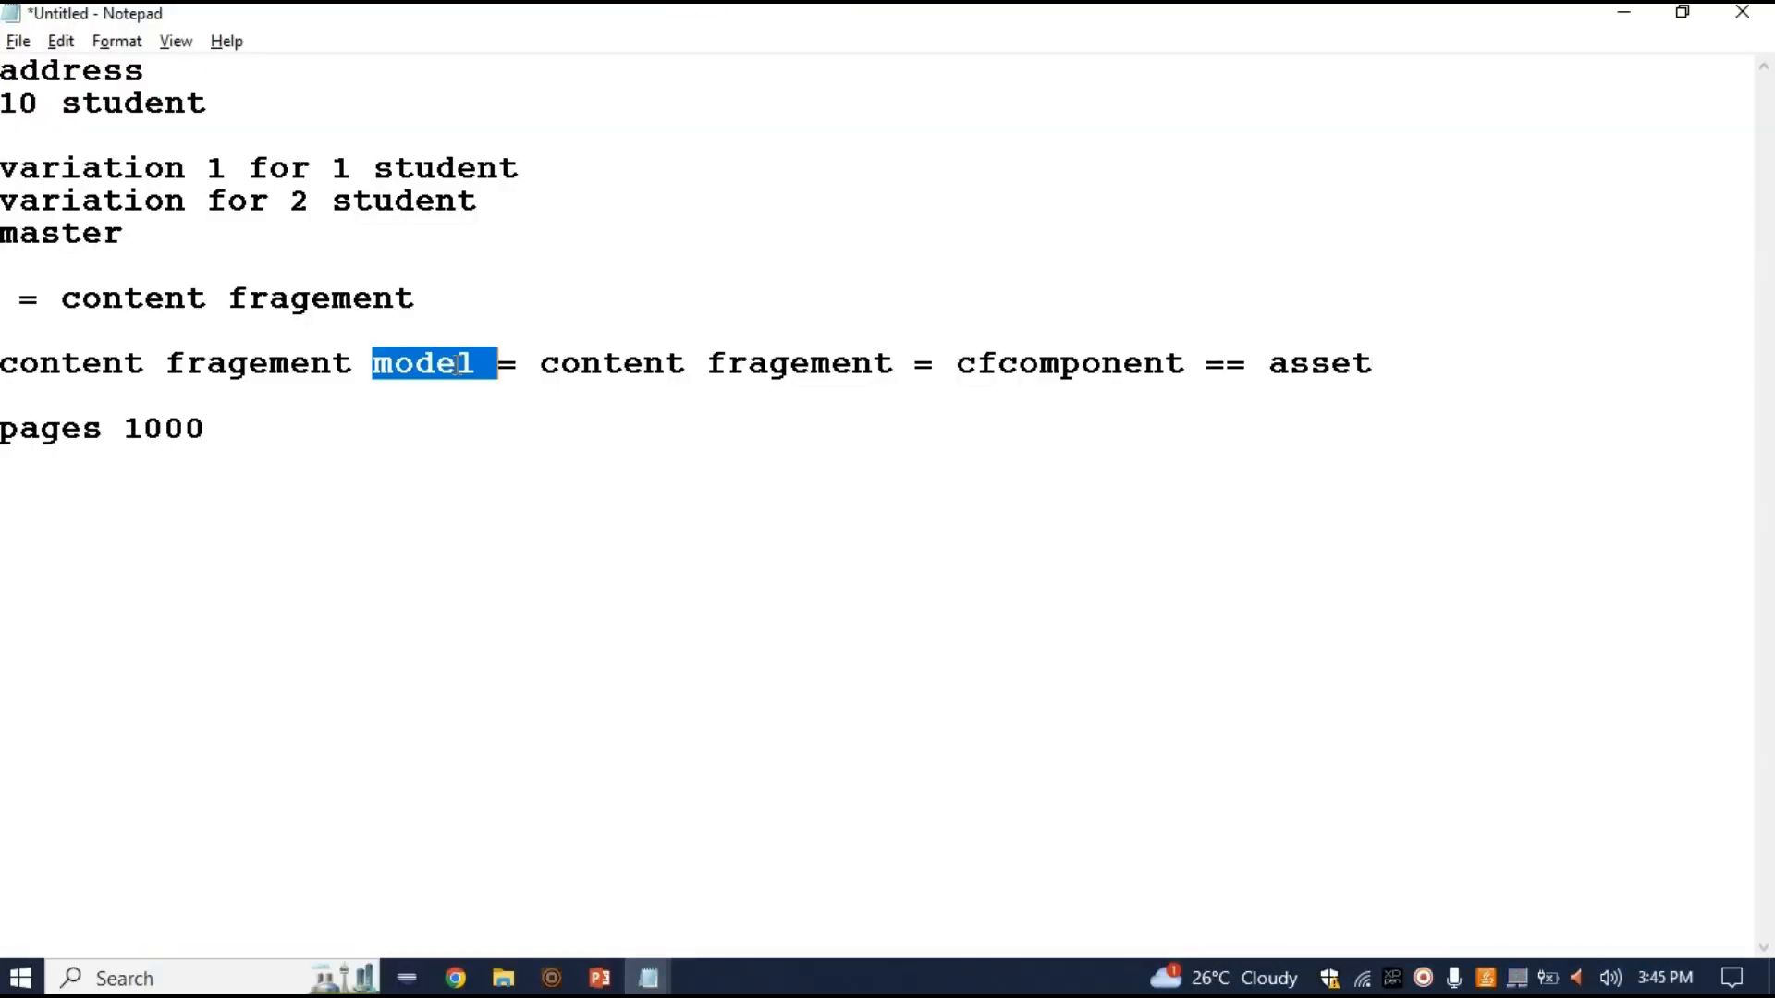
double_click(790, 363)
left_click(669, 364)
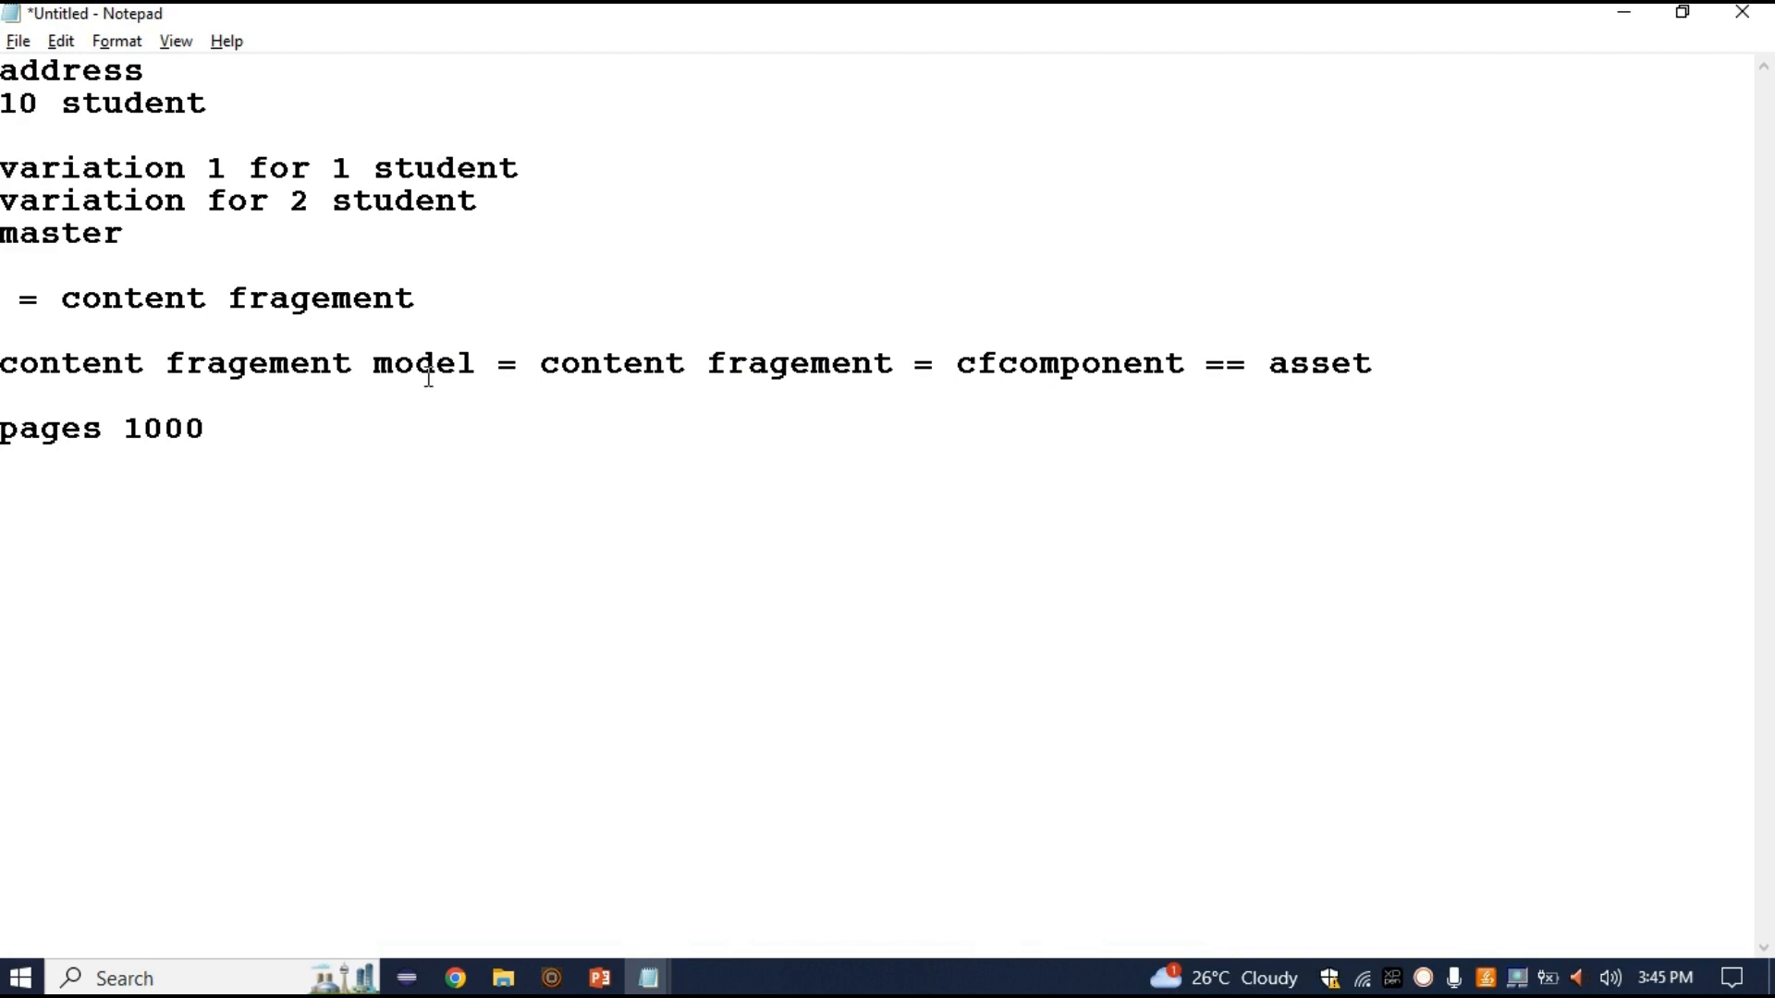
left_click_drag(479, 364, 2, 344)
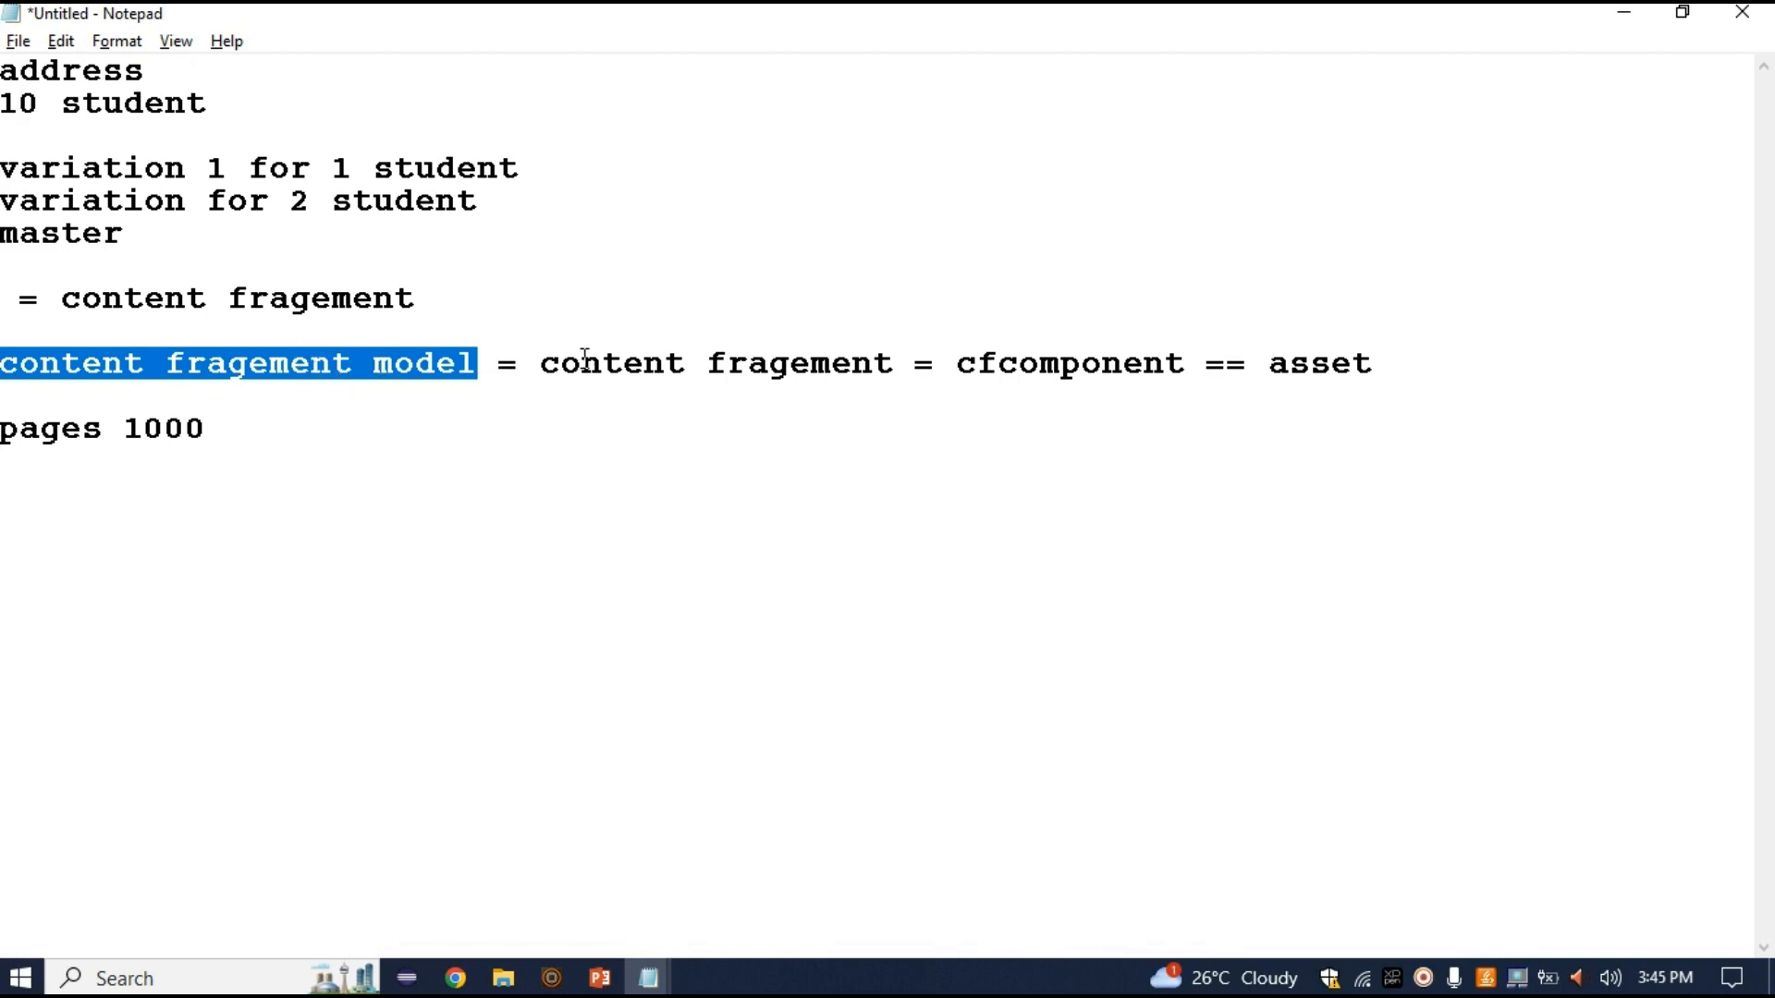
left_click_drag(542, 363, 902, 361)
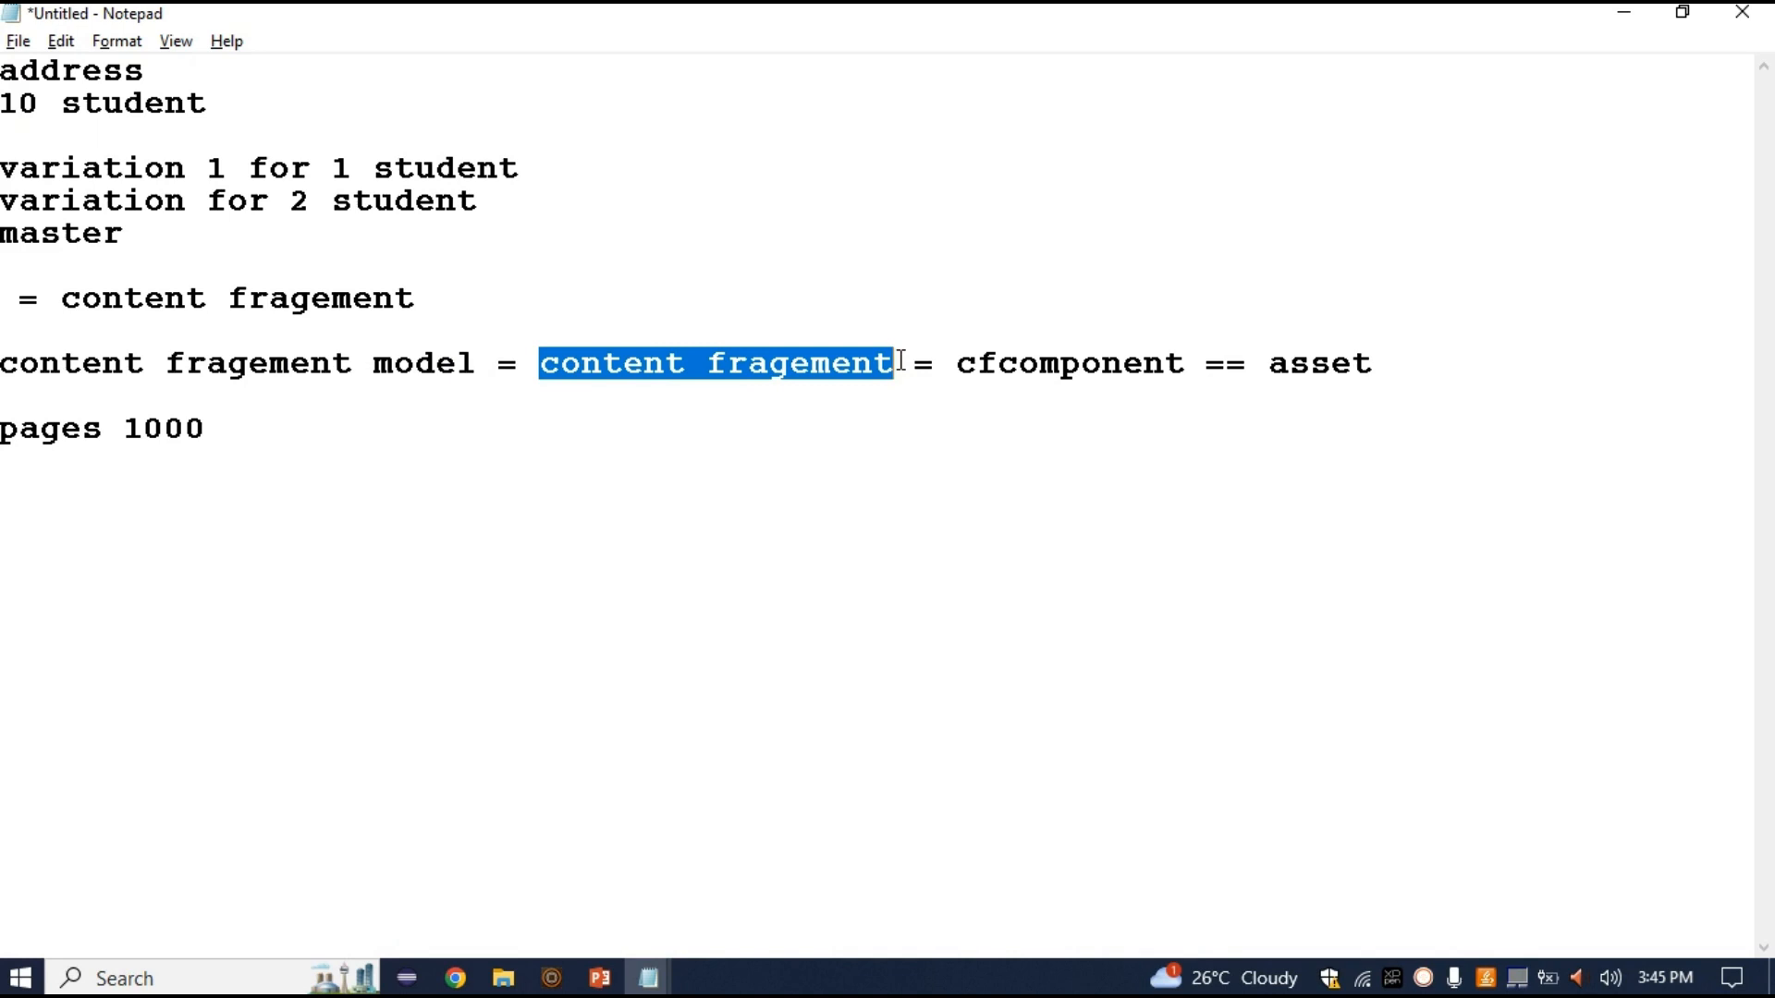
key("alt+Tab")
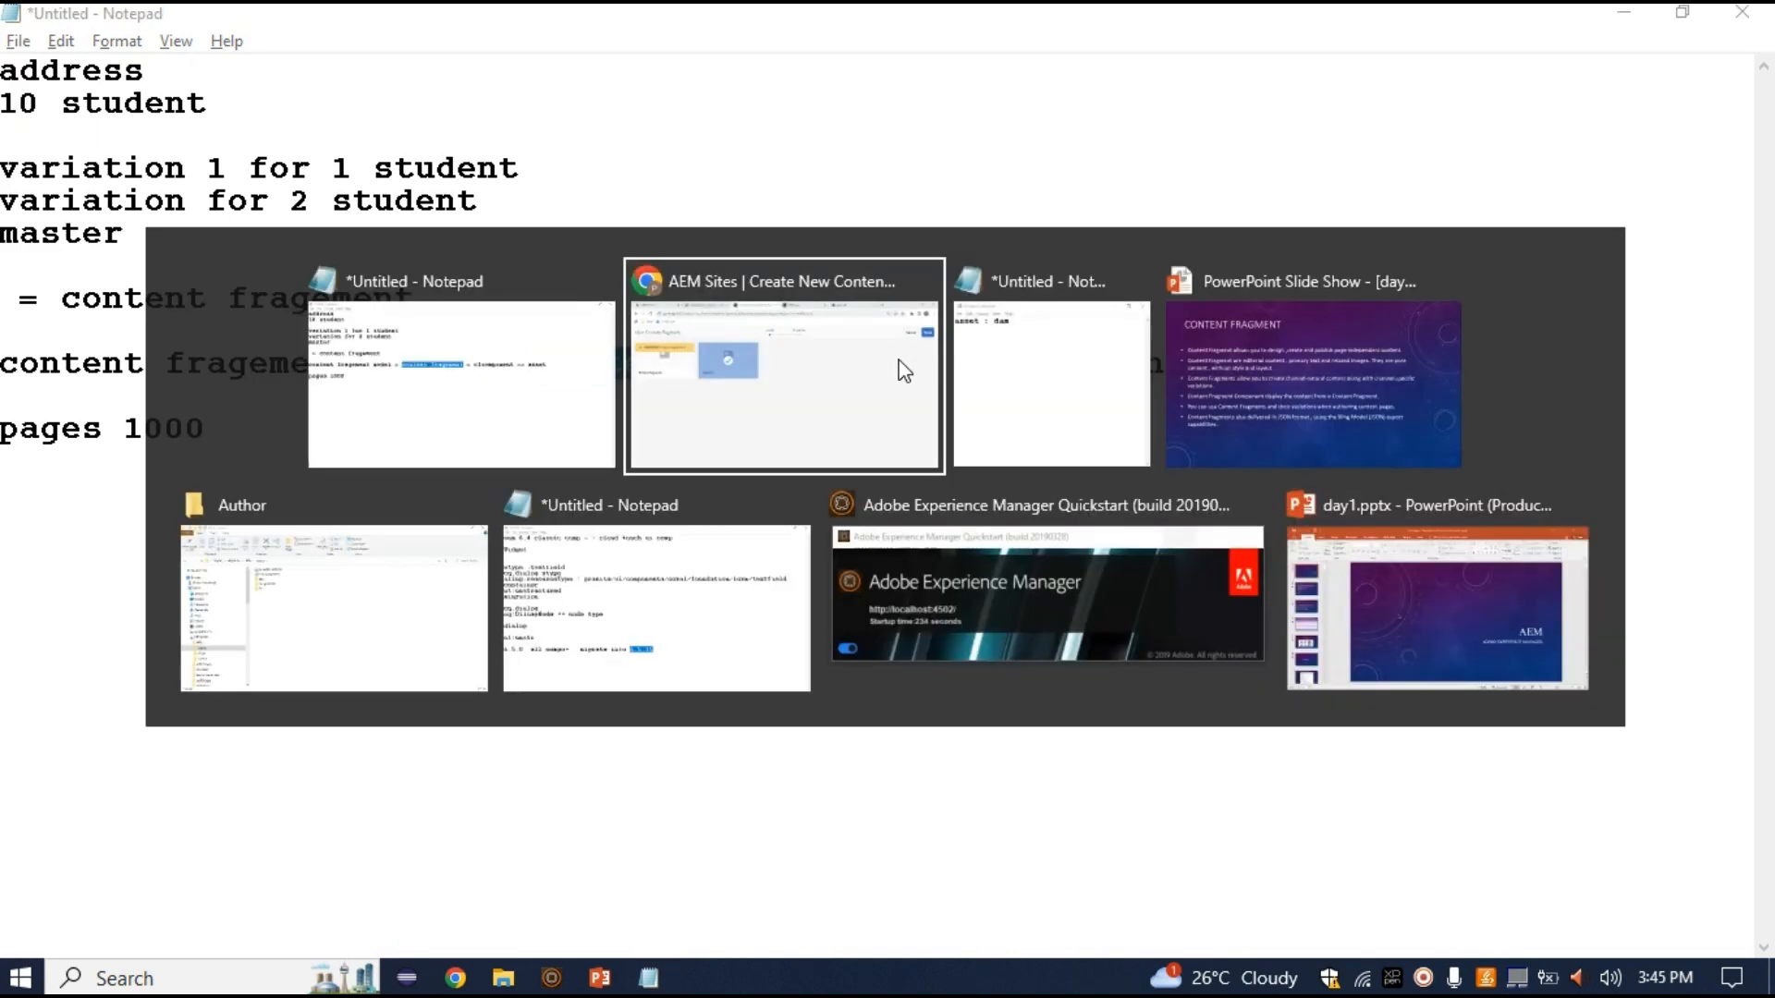
Title the new fragment test-cf, create it, and close the success dialog
left_click(1718, 181)
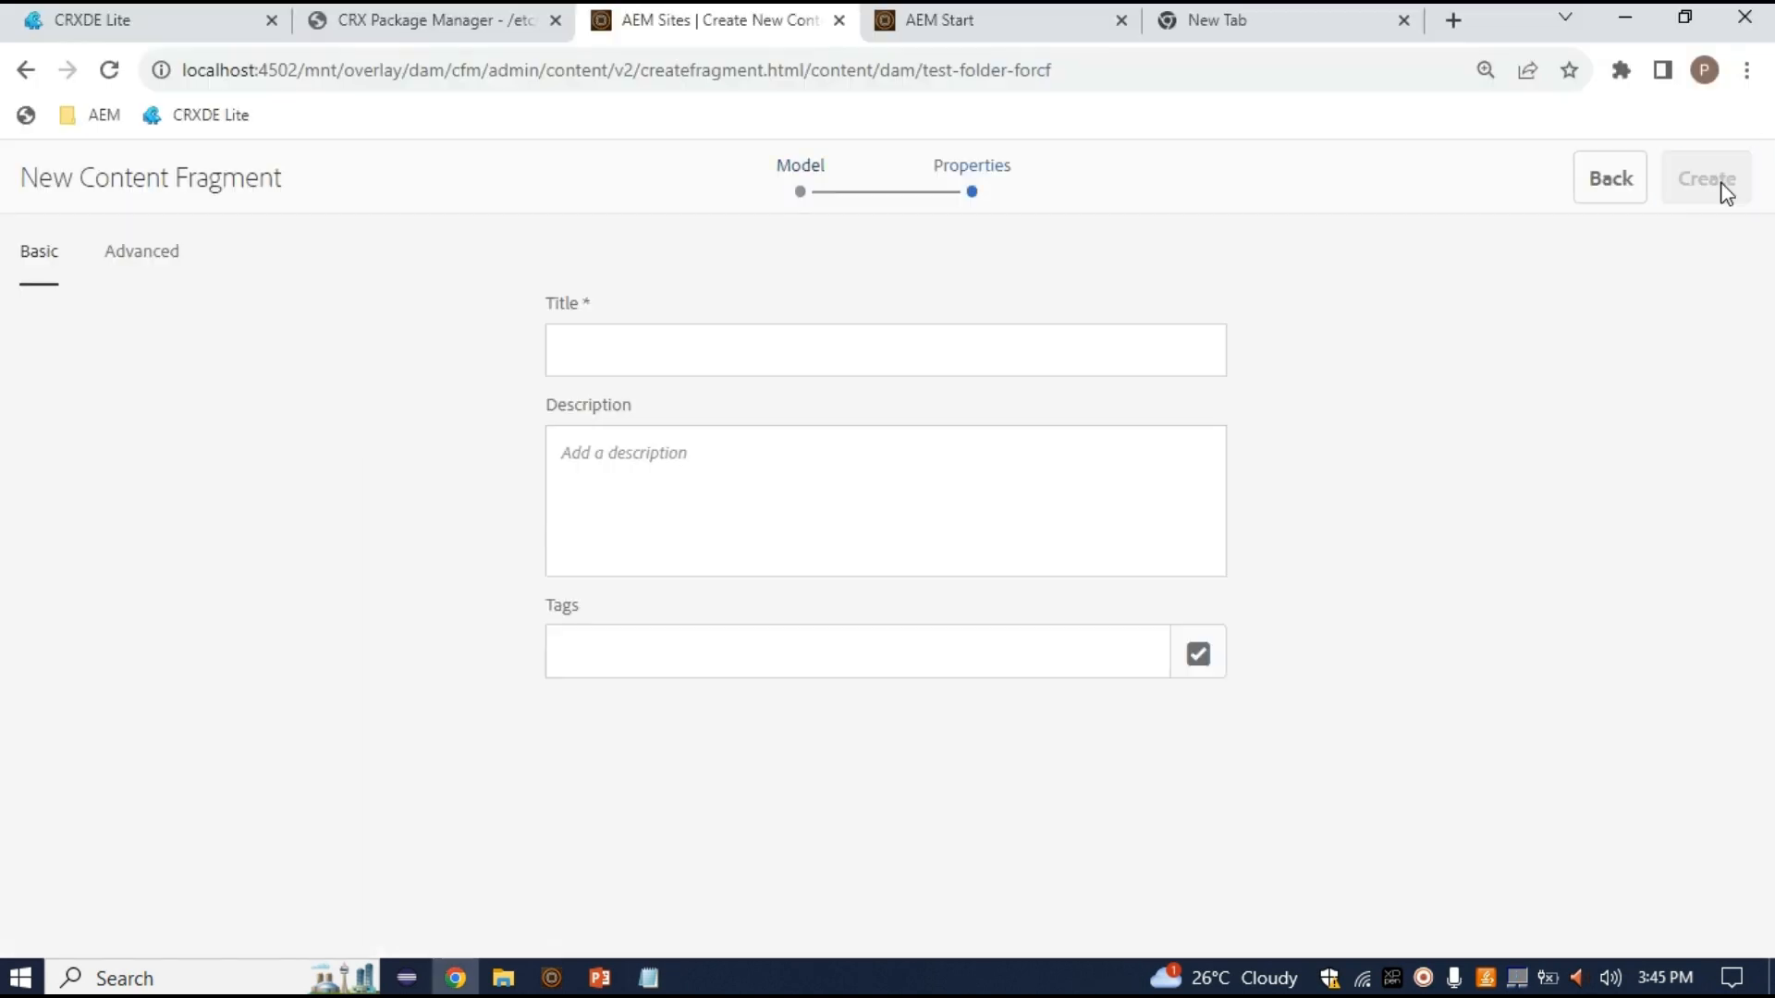
left_click(750, 348)
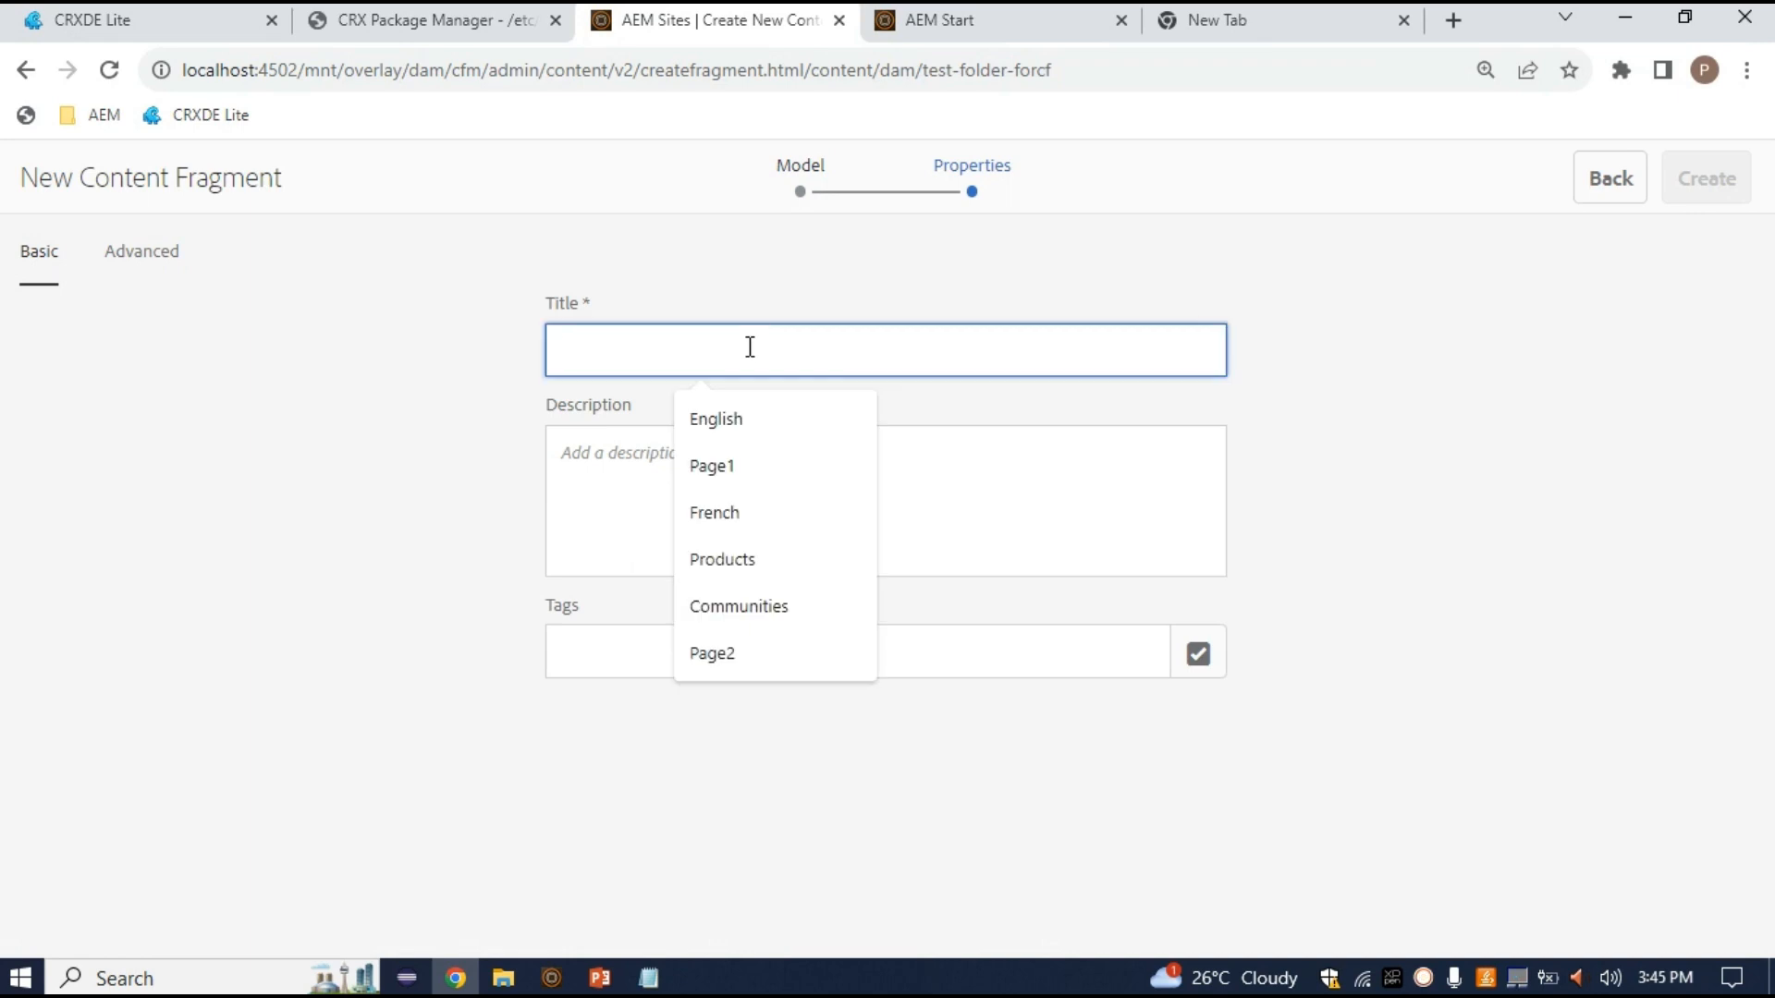
type("tes")
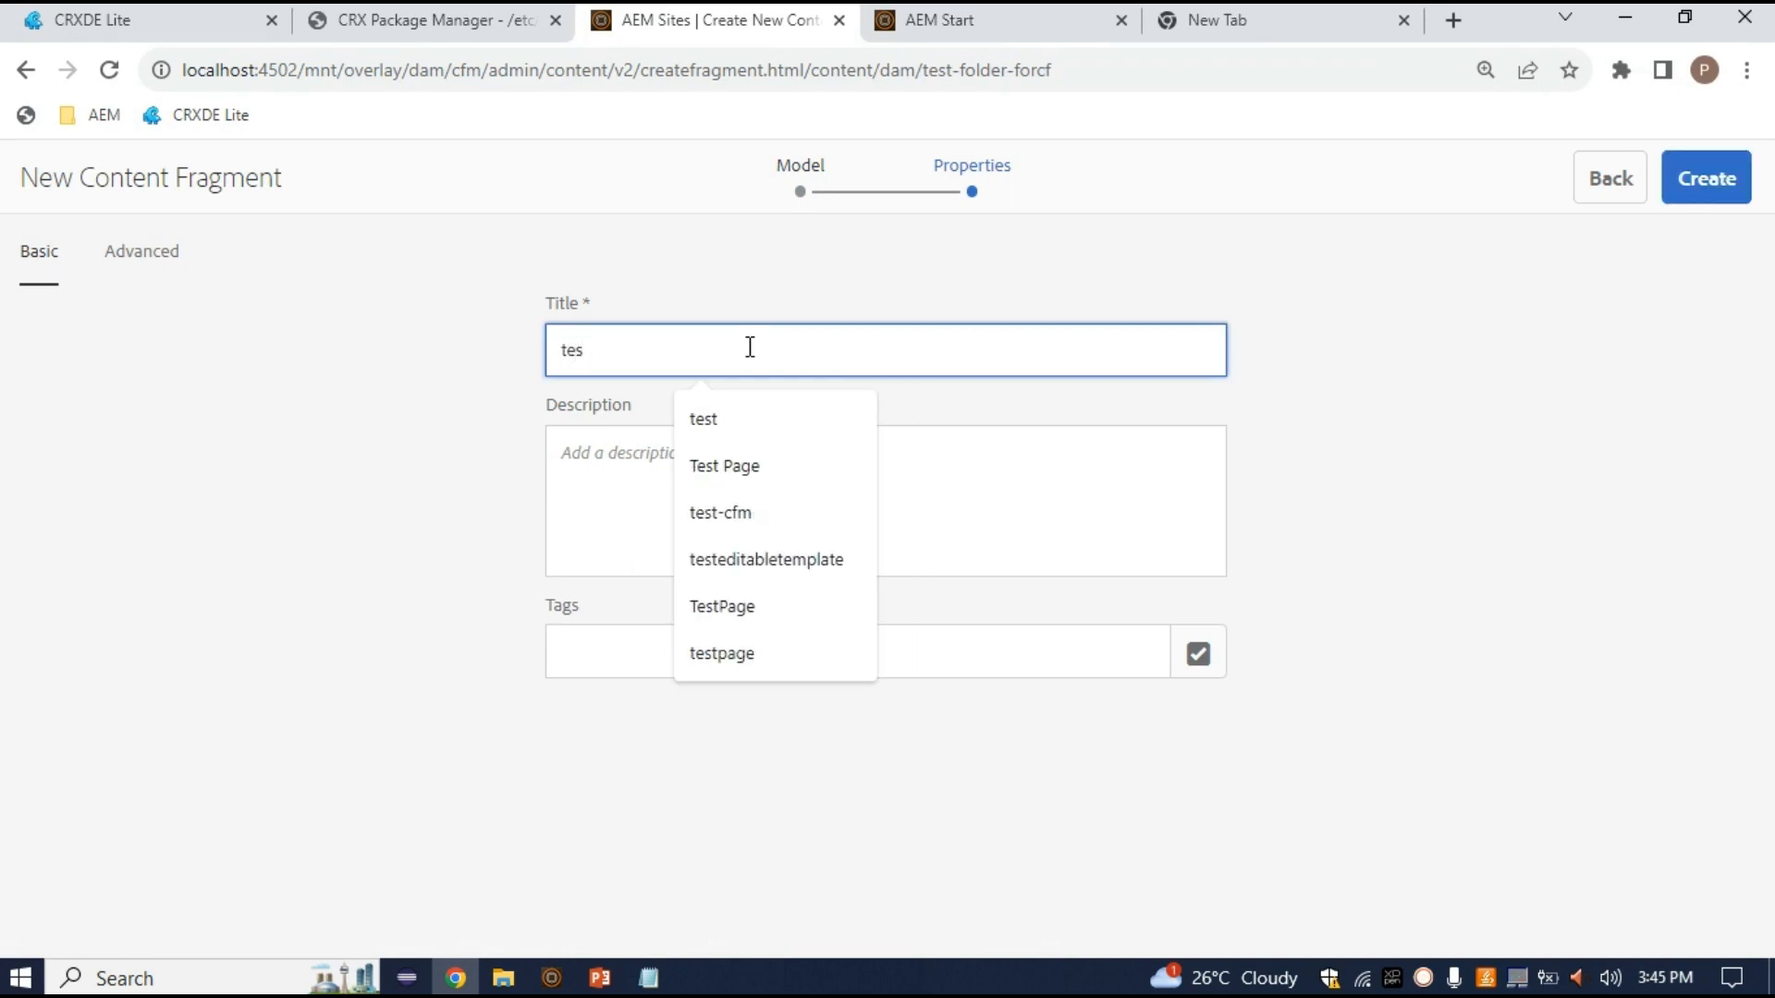
type("t-cf")
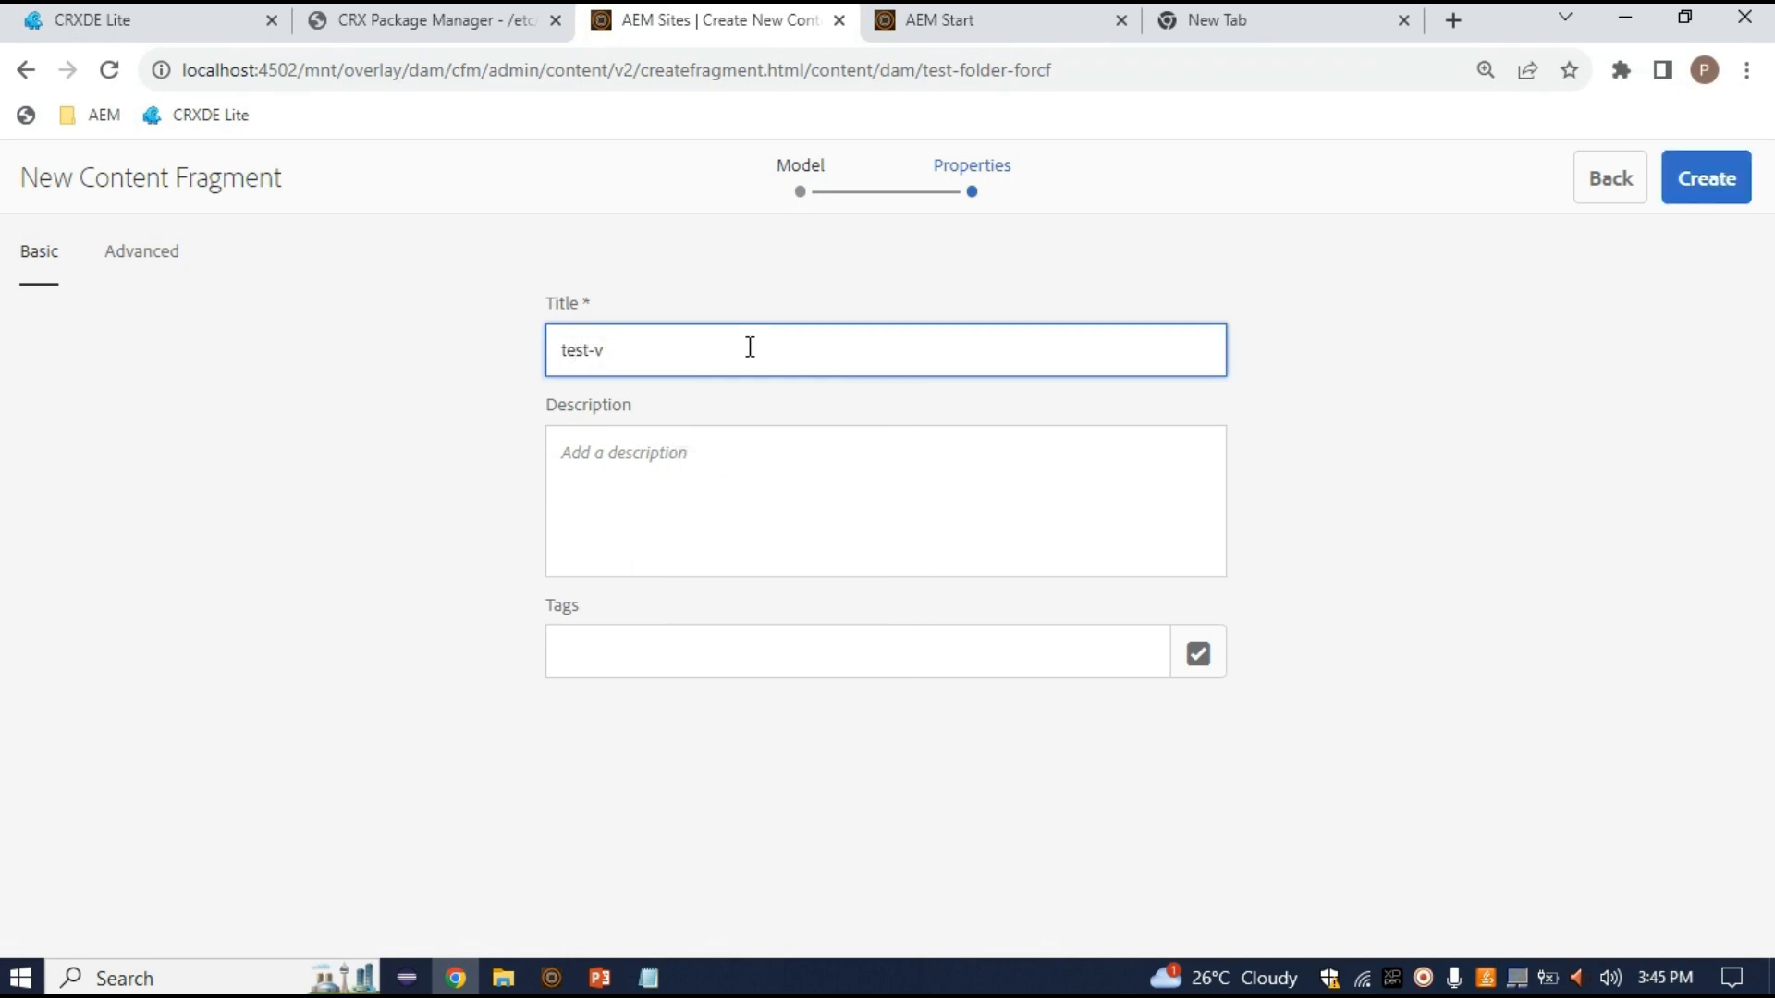
left_click(1683, 183)
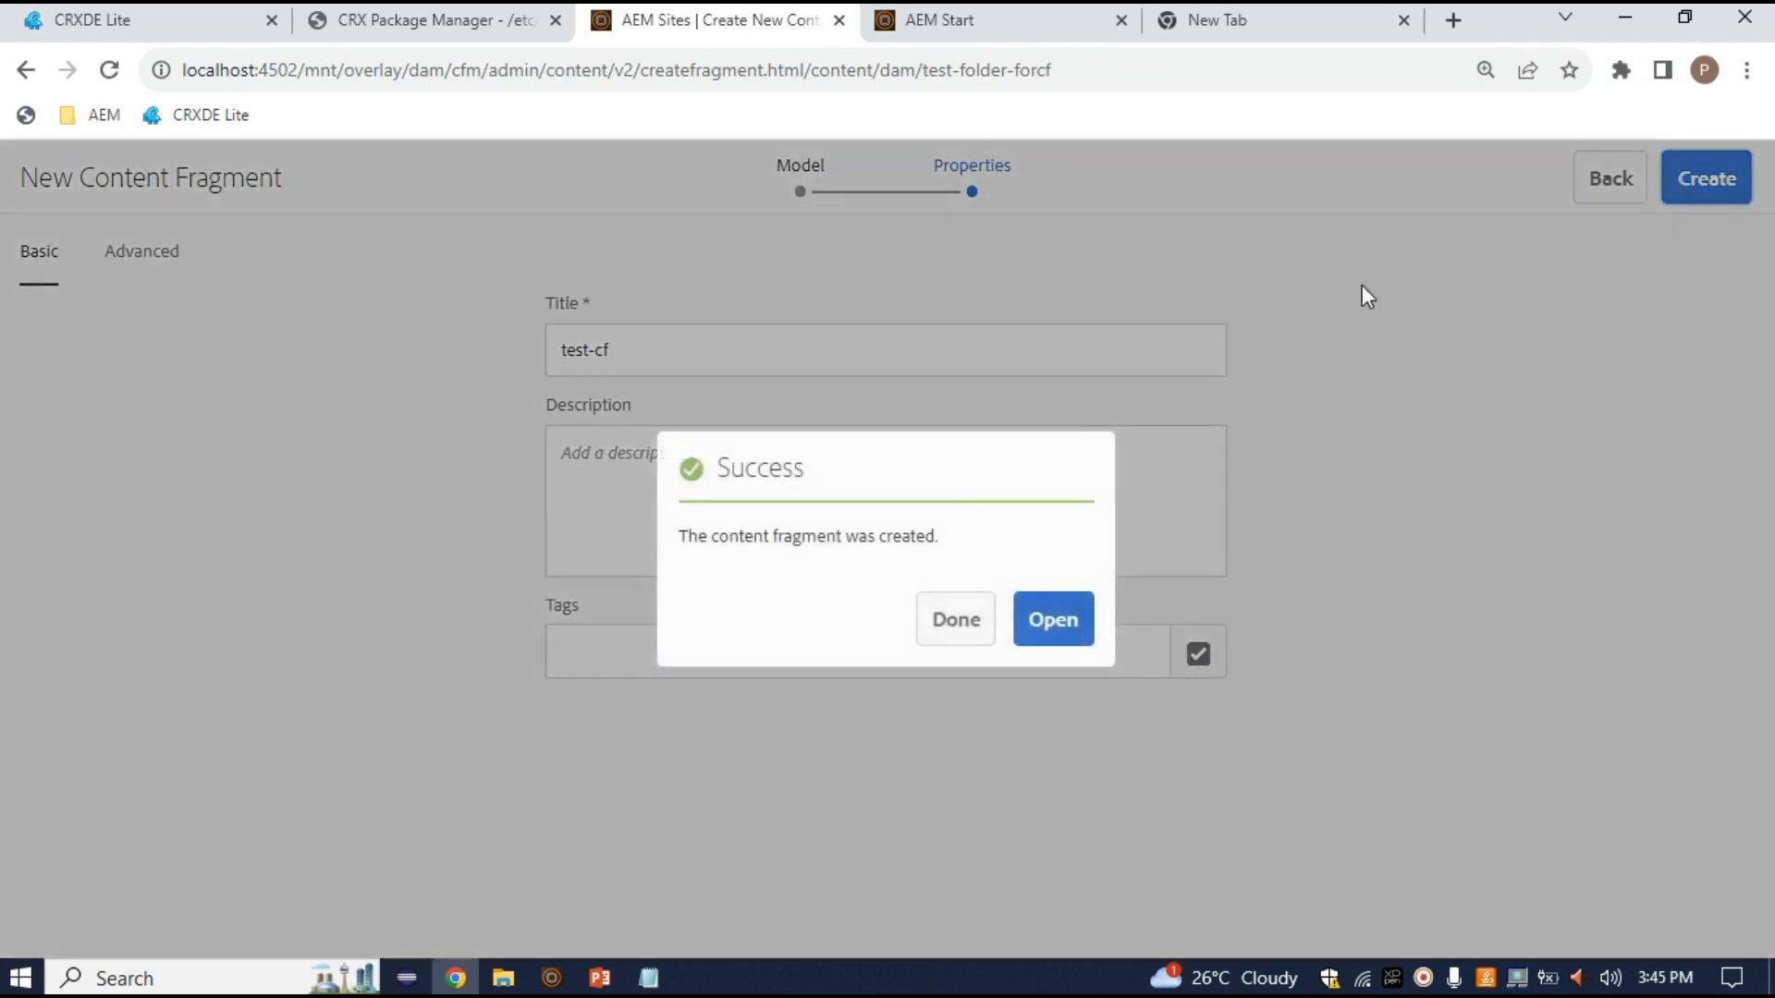
left_click(966, 620)
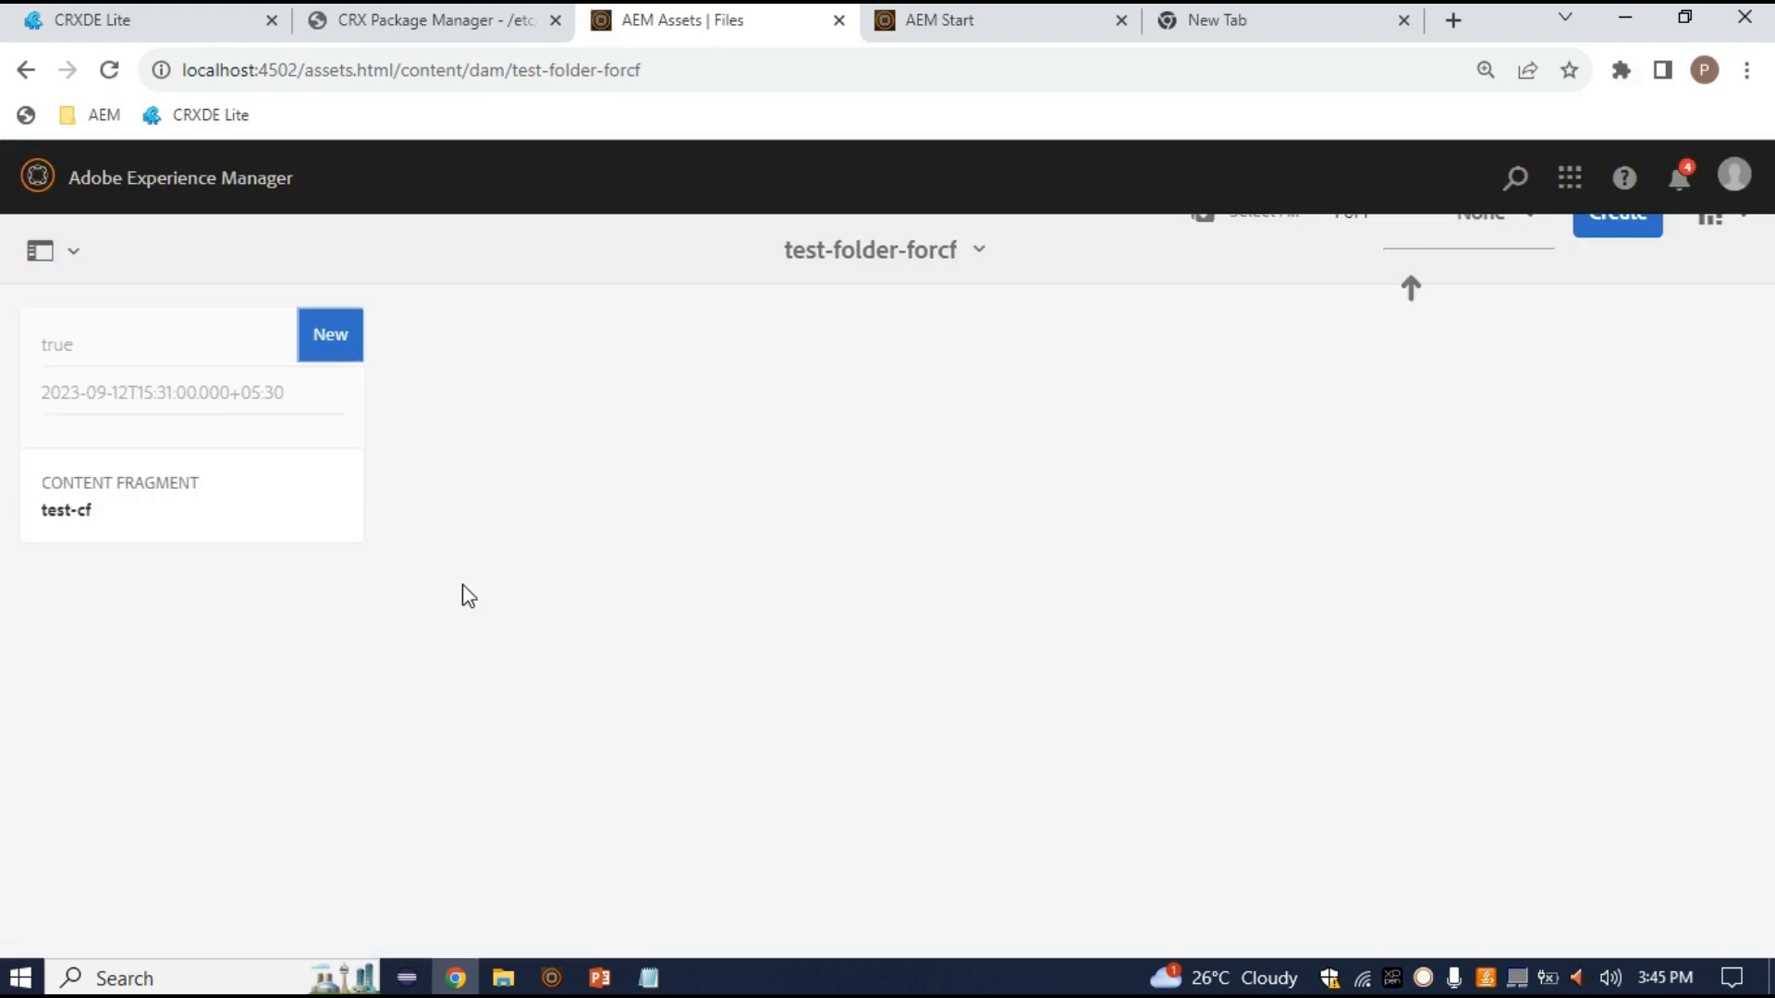
Select the test-cf fragment card and open it in the fragment editor
mouse_move(143, 377)
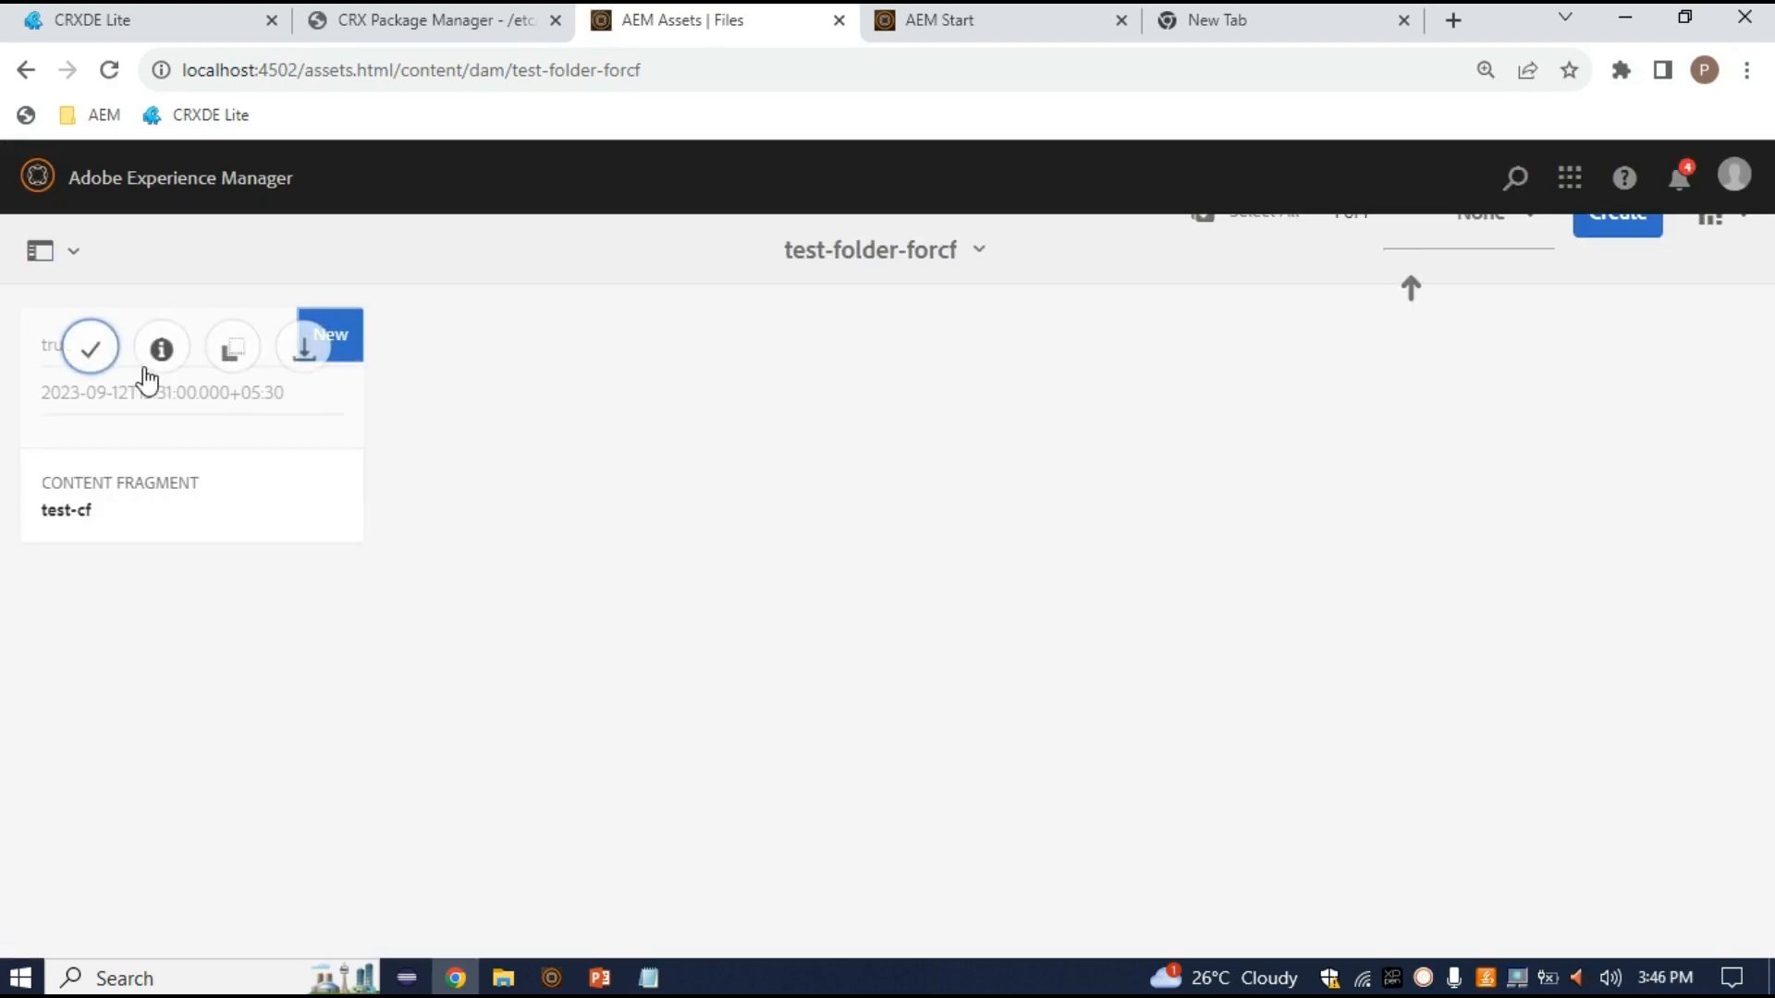
left_click(91, 350)
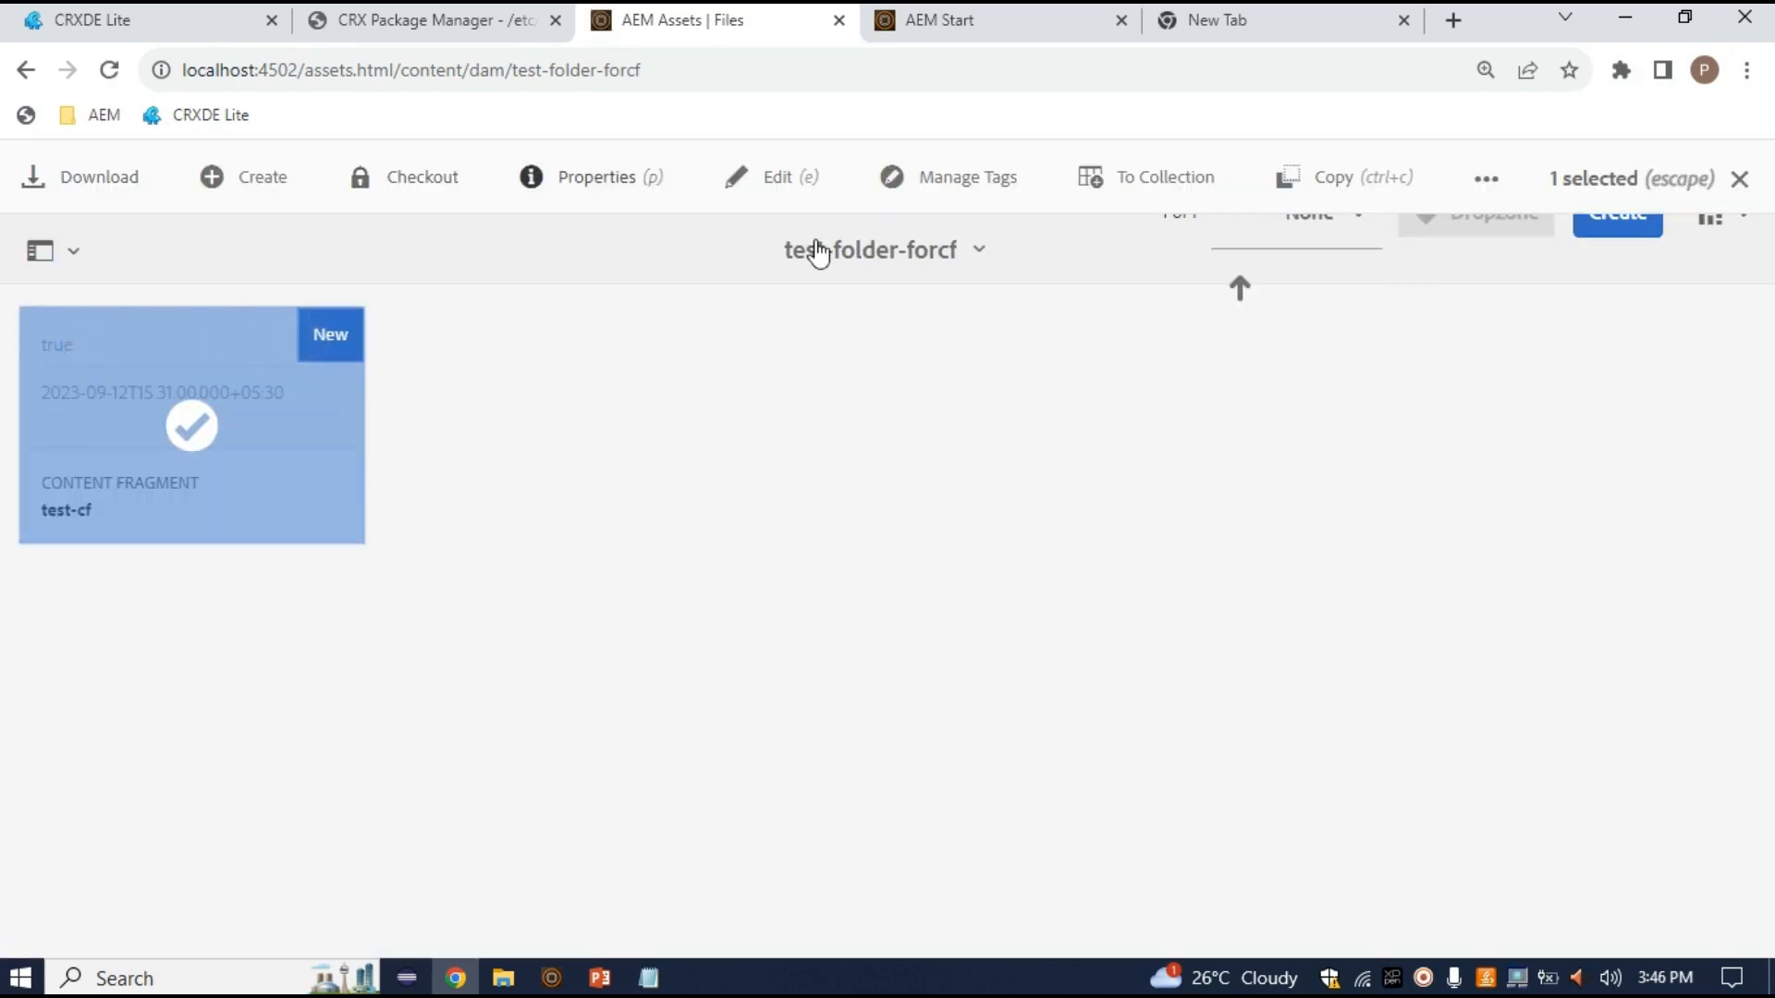
left_click(788, 204)
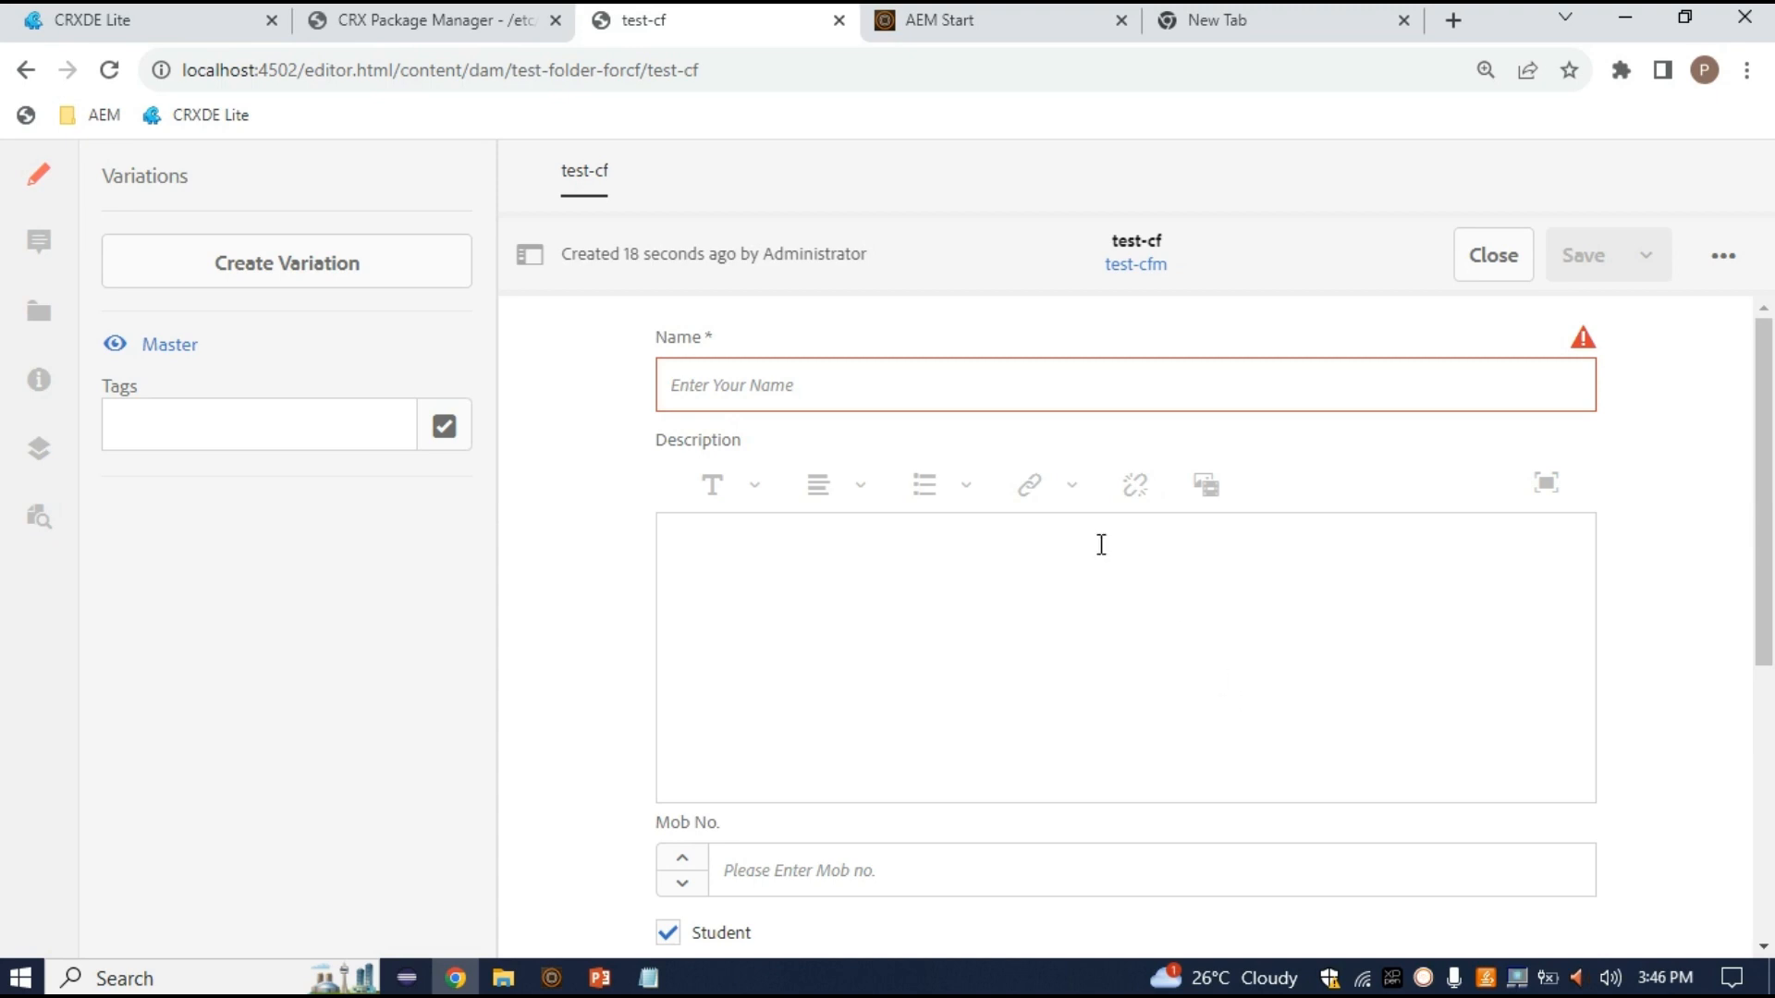
Enter a person's name in Name and set Description to 'Address related information'
left_click(897, 388)
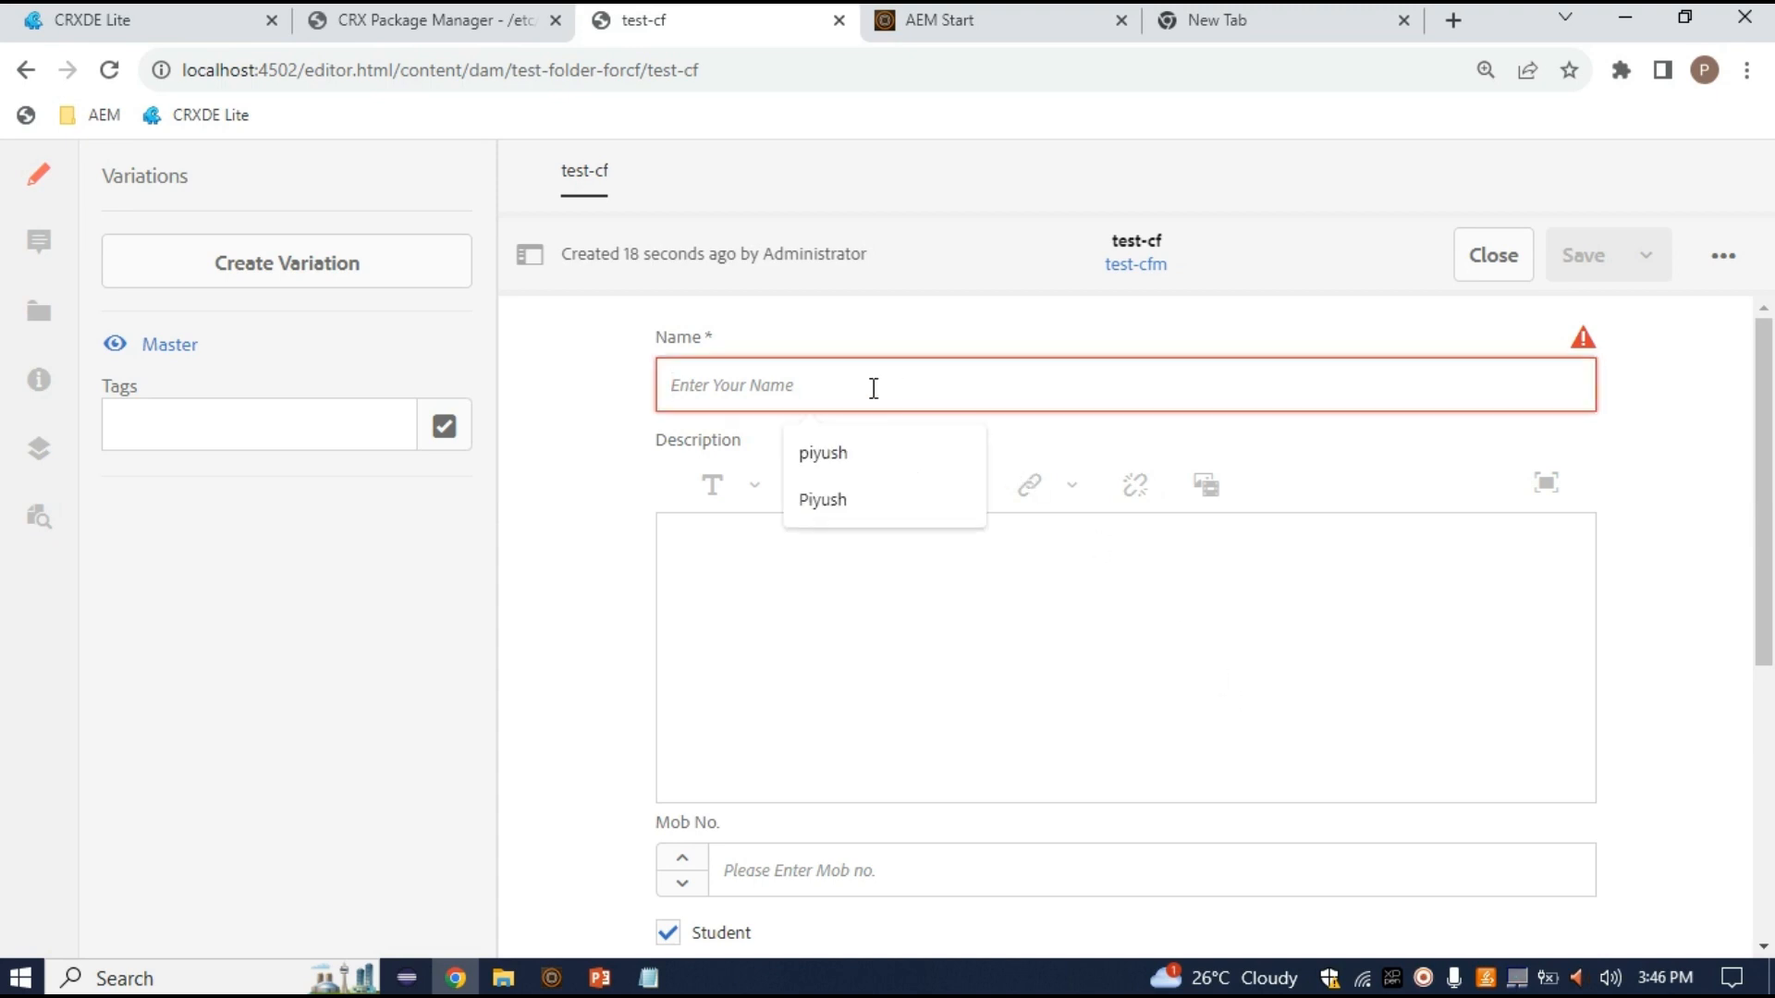
type("Surge")
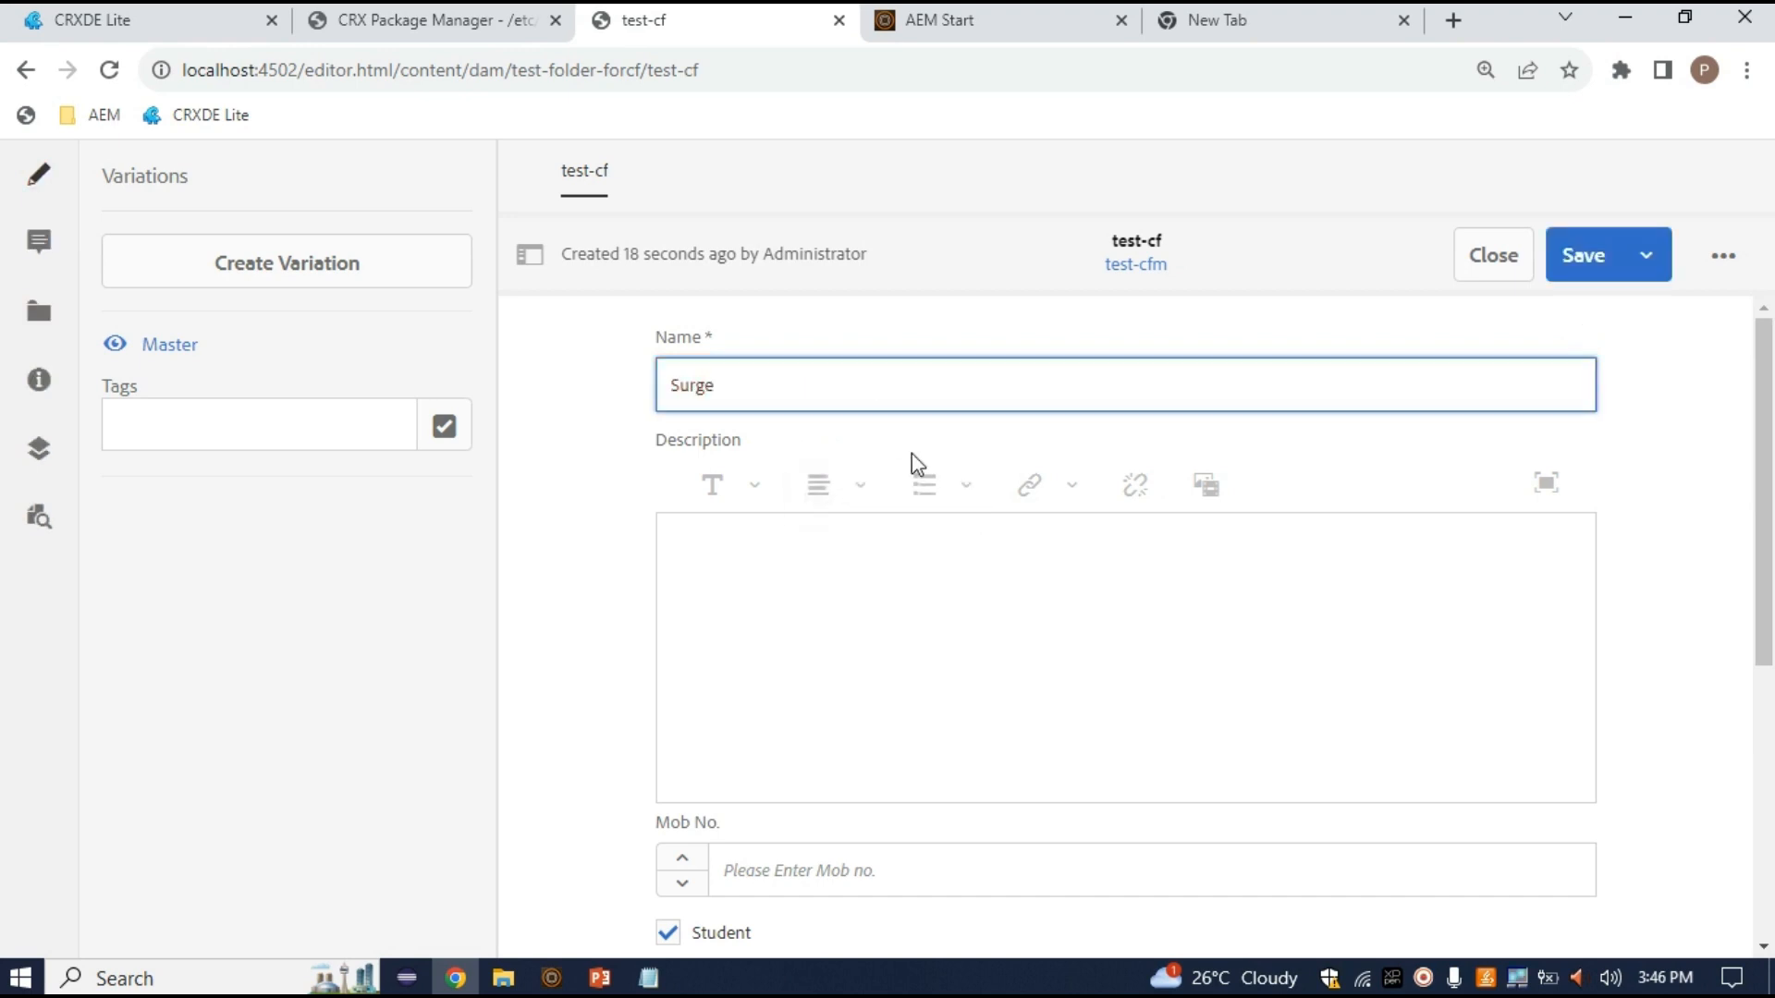
scroll(1440, 441, "down", 5)
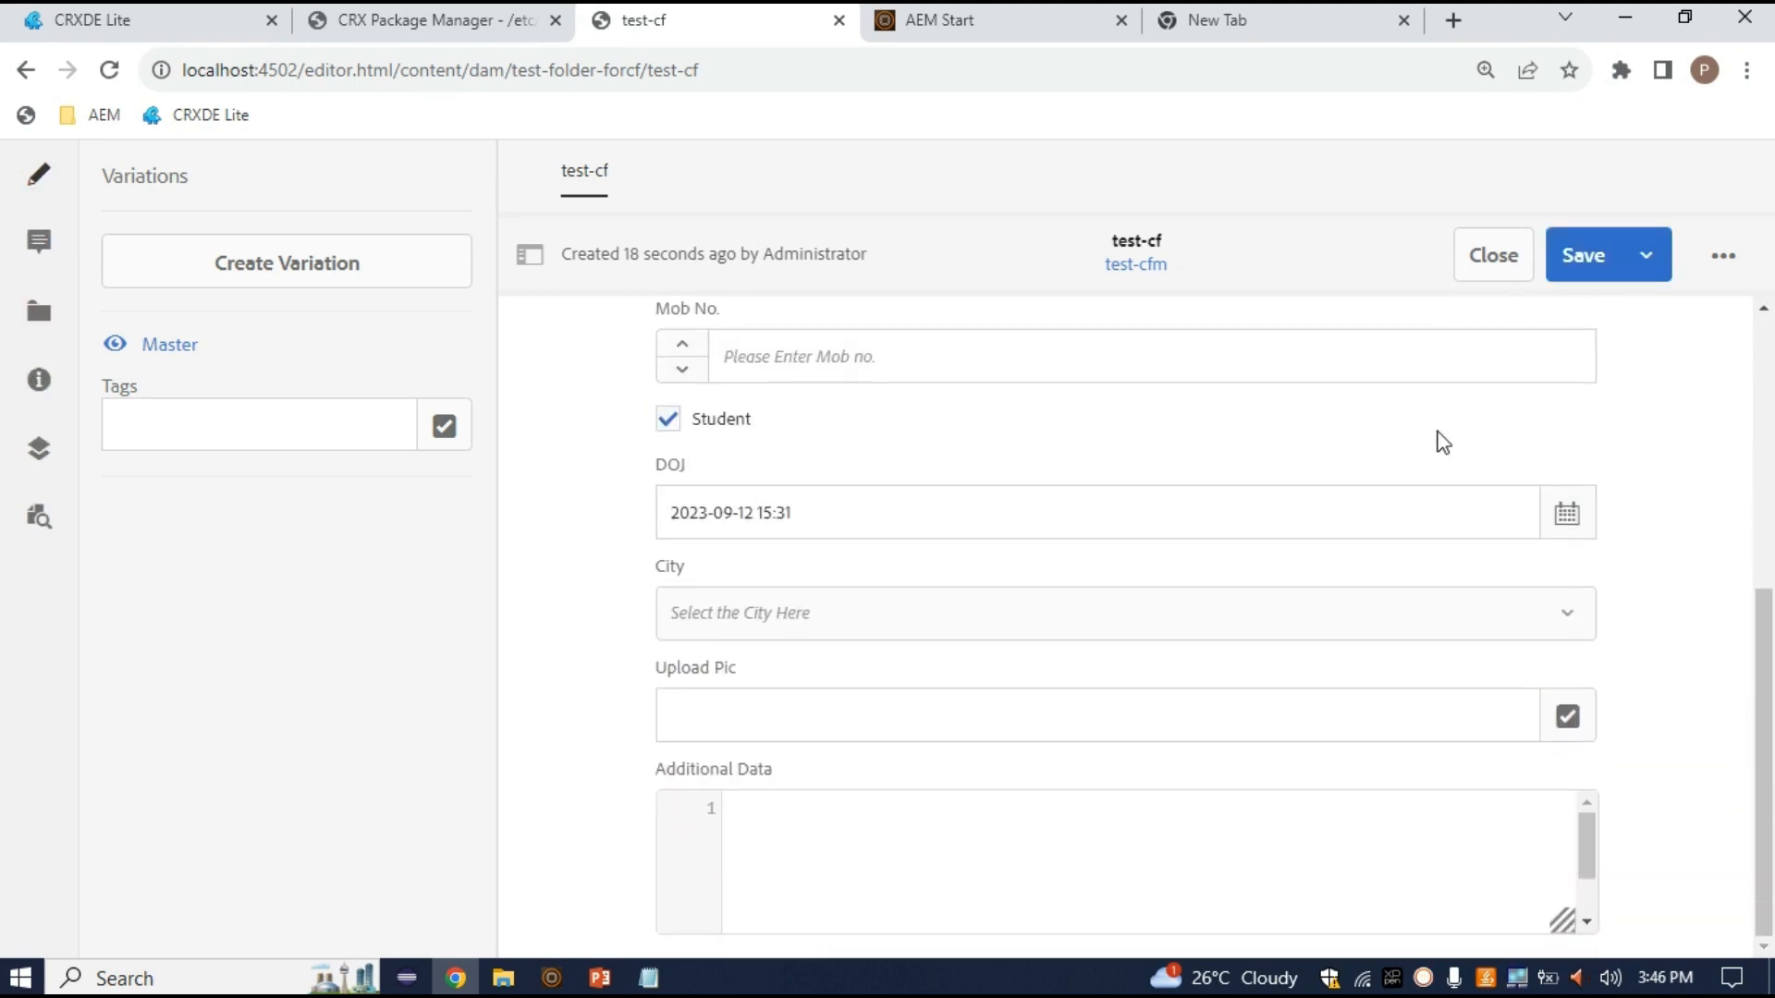
scroll(1228, 700, "up", 2)
scroll(1221, 693, "down", 2)
scroll(1215, 684, "up", 5)
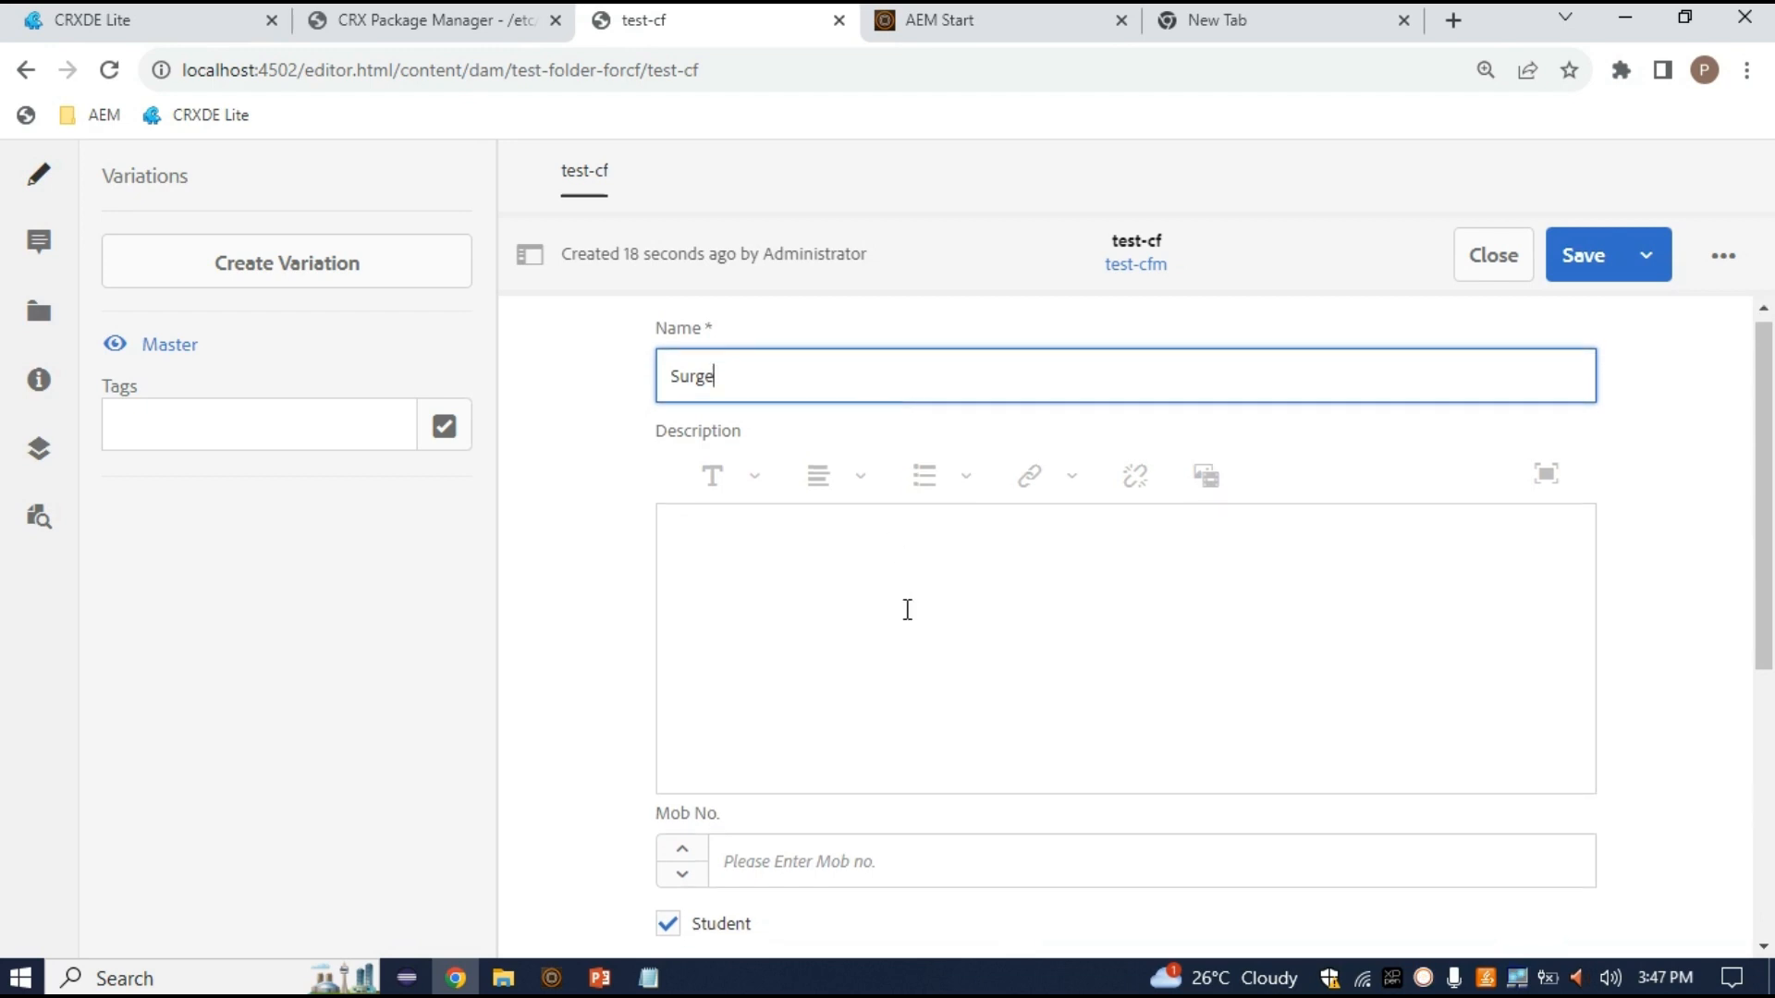
scroll(907, 606, "down", 2)
scroll(908, 609, "down", 3)
scroll(908, 609, "up", 5)
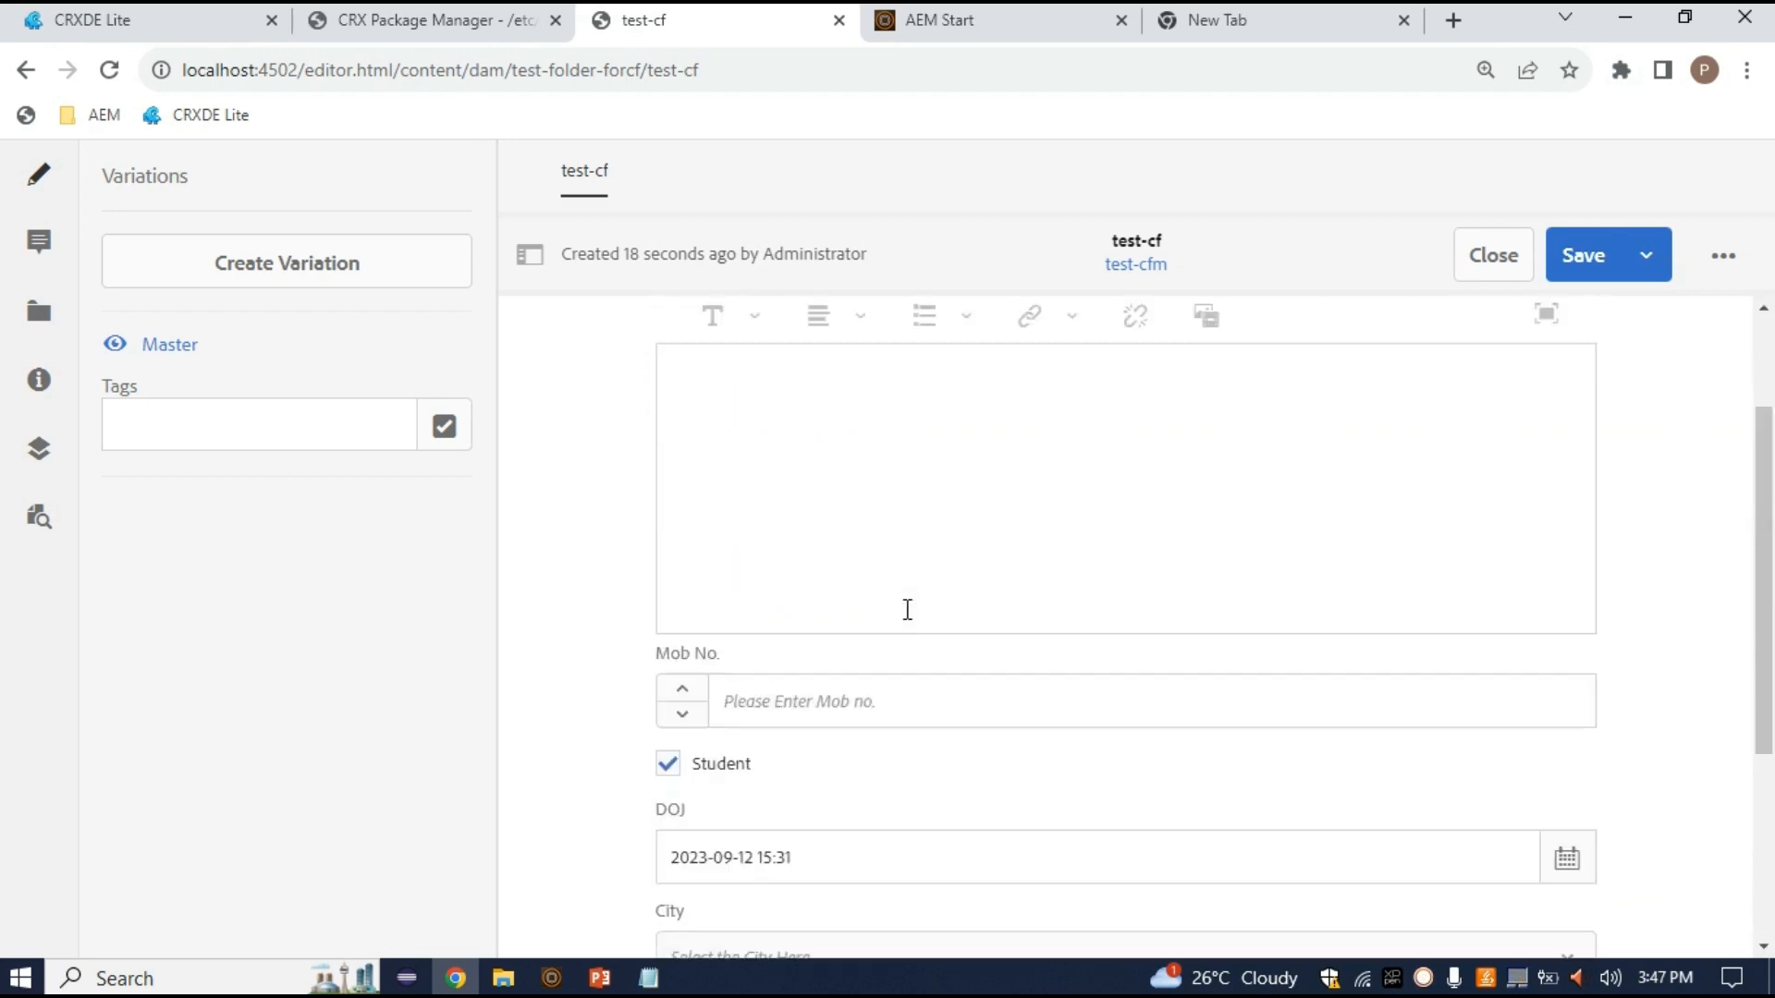
left_click(875, 587)
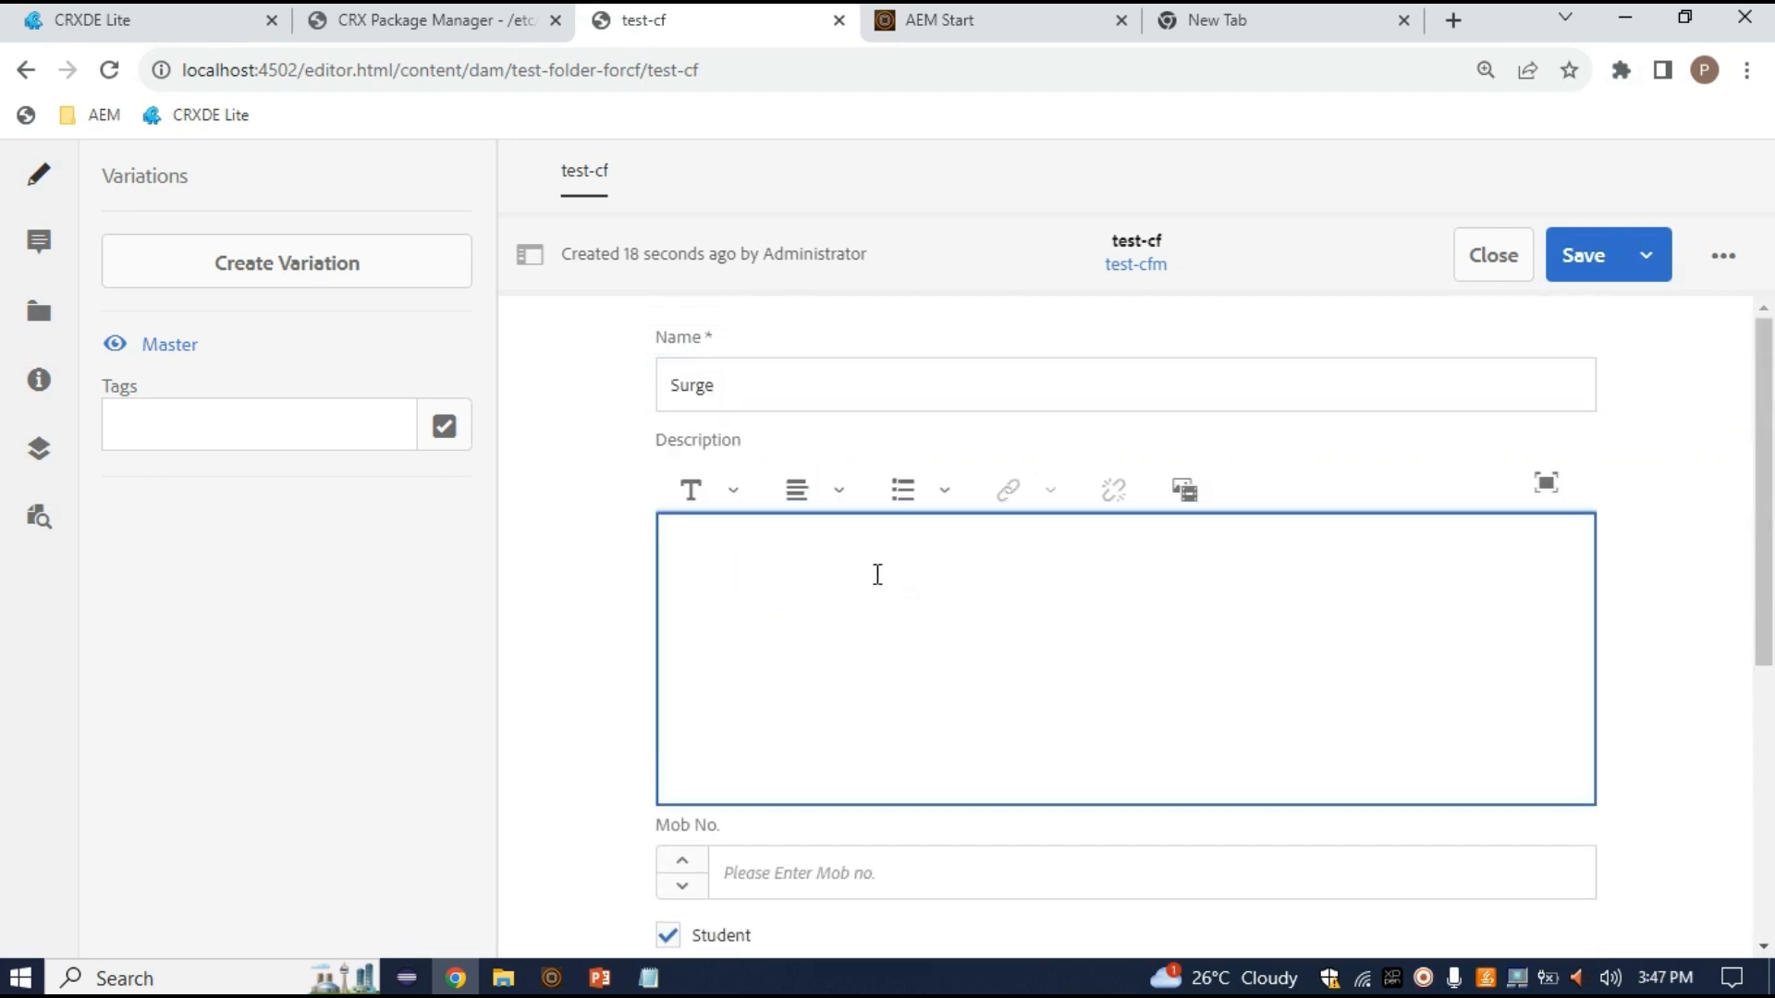
type("Address related inform")
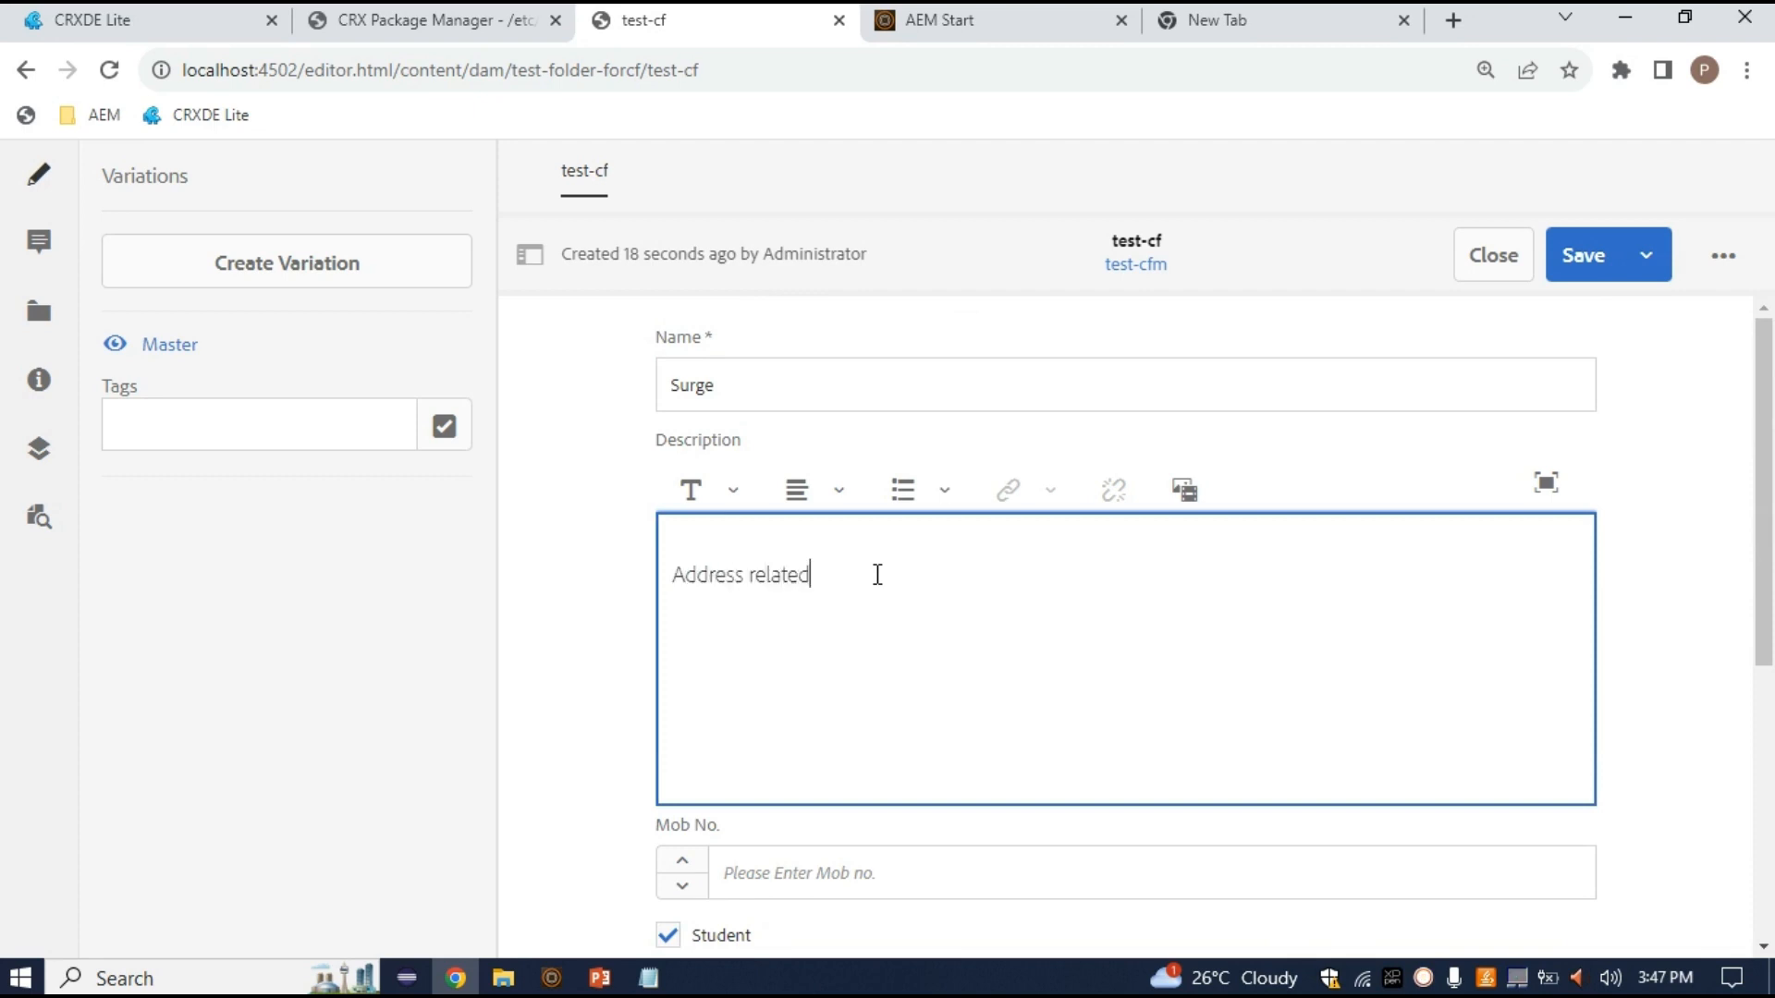
key("BackSpace")
key("BackSpace")
type("rmation")
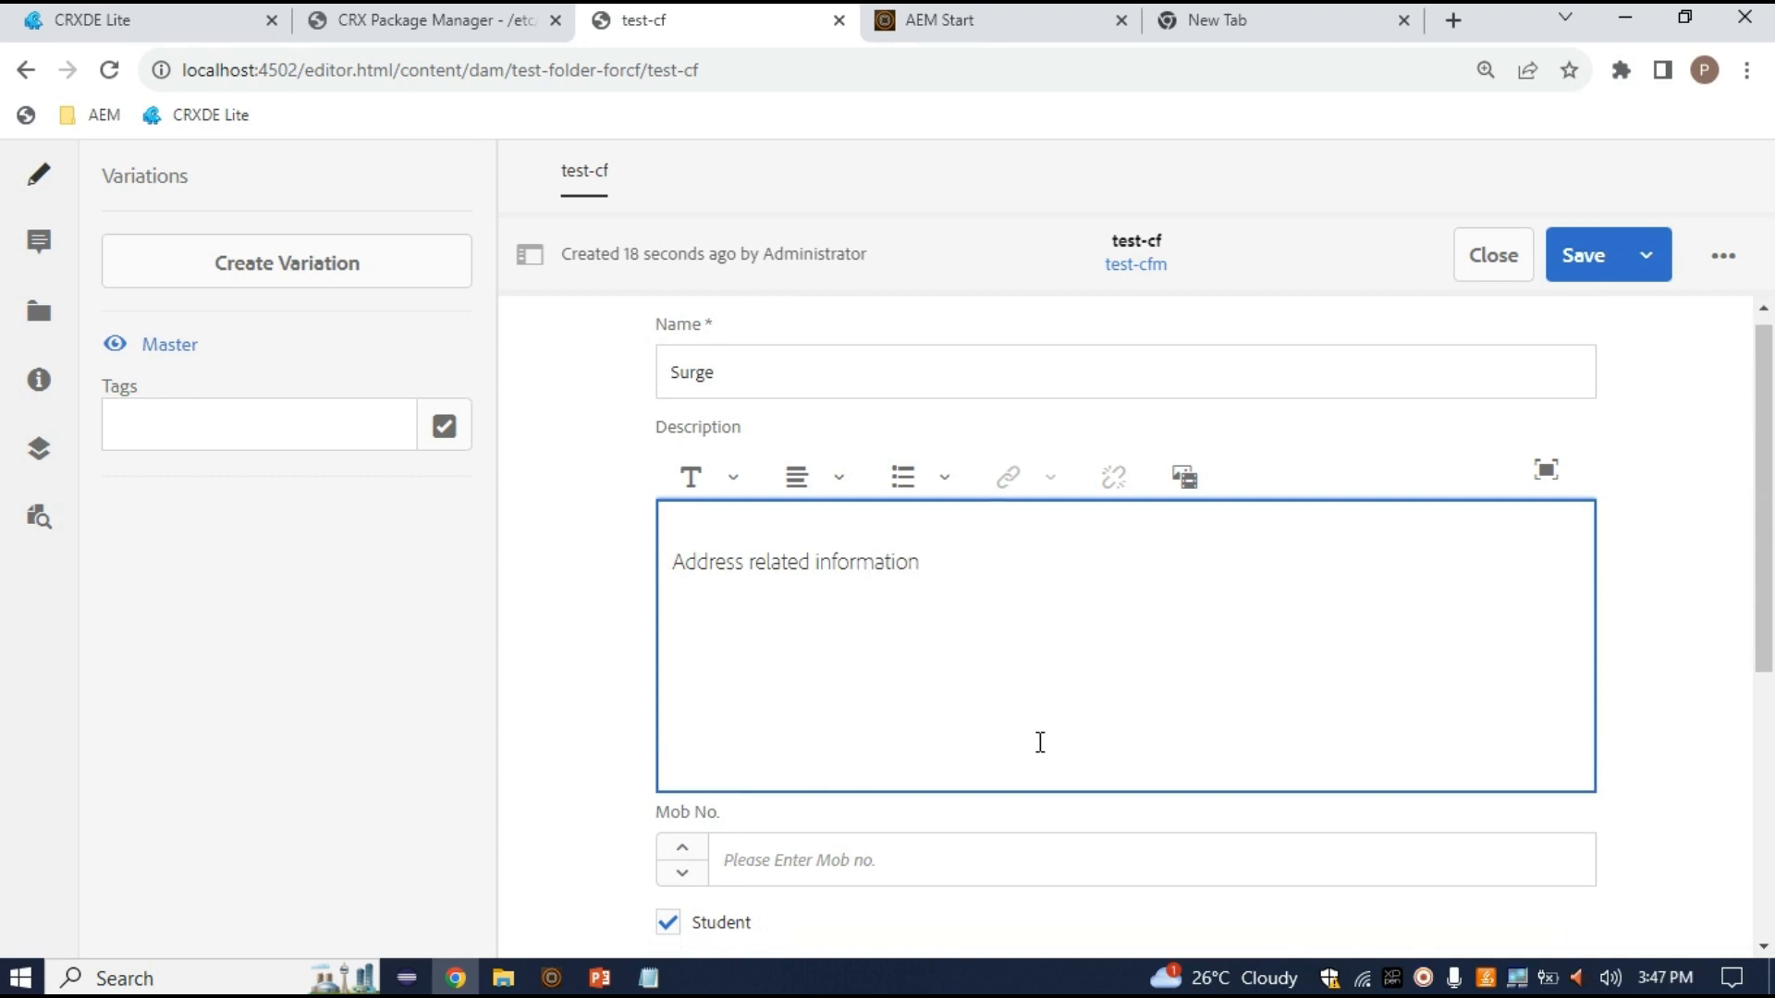
Enter the mobile number in the Mob No. field, removing the extra digit
scroll(1038, 741, "down", 5)
left_click(812, 424)
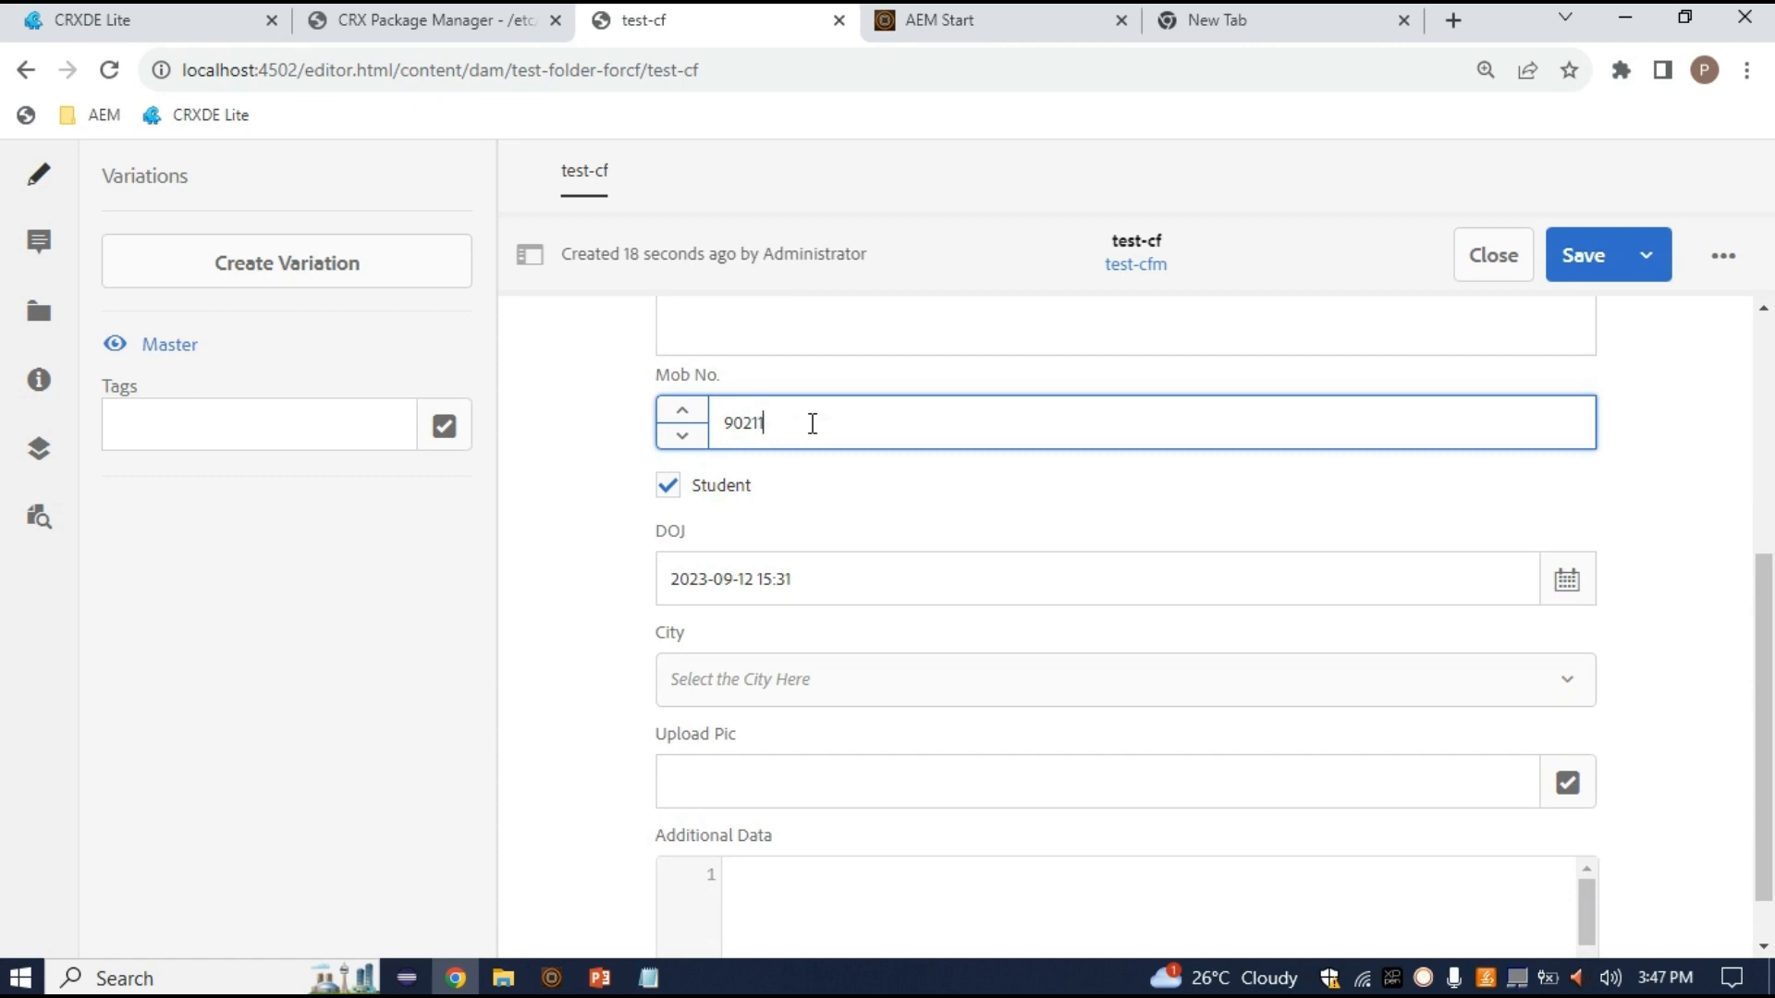
scroll(1010, 698, "down", 1)
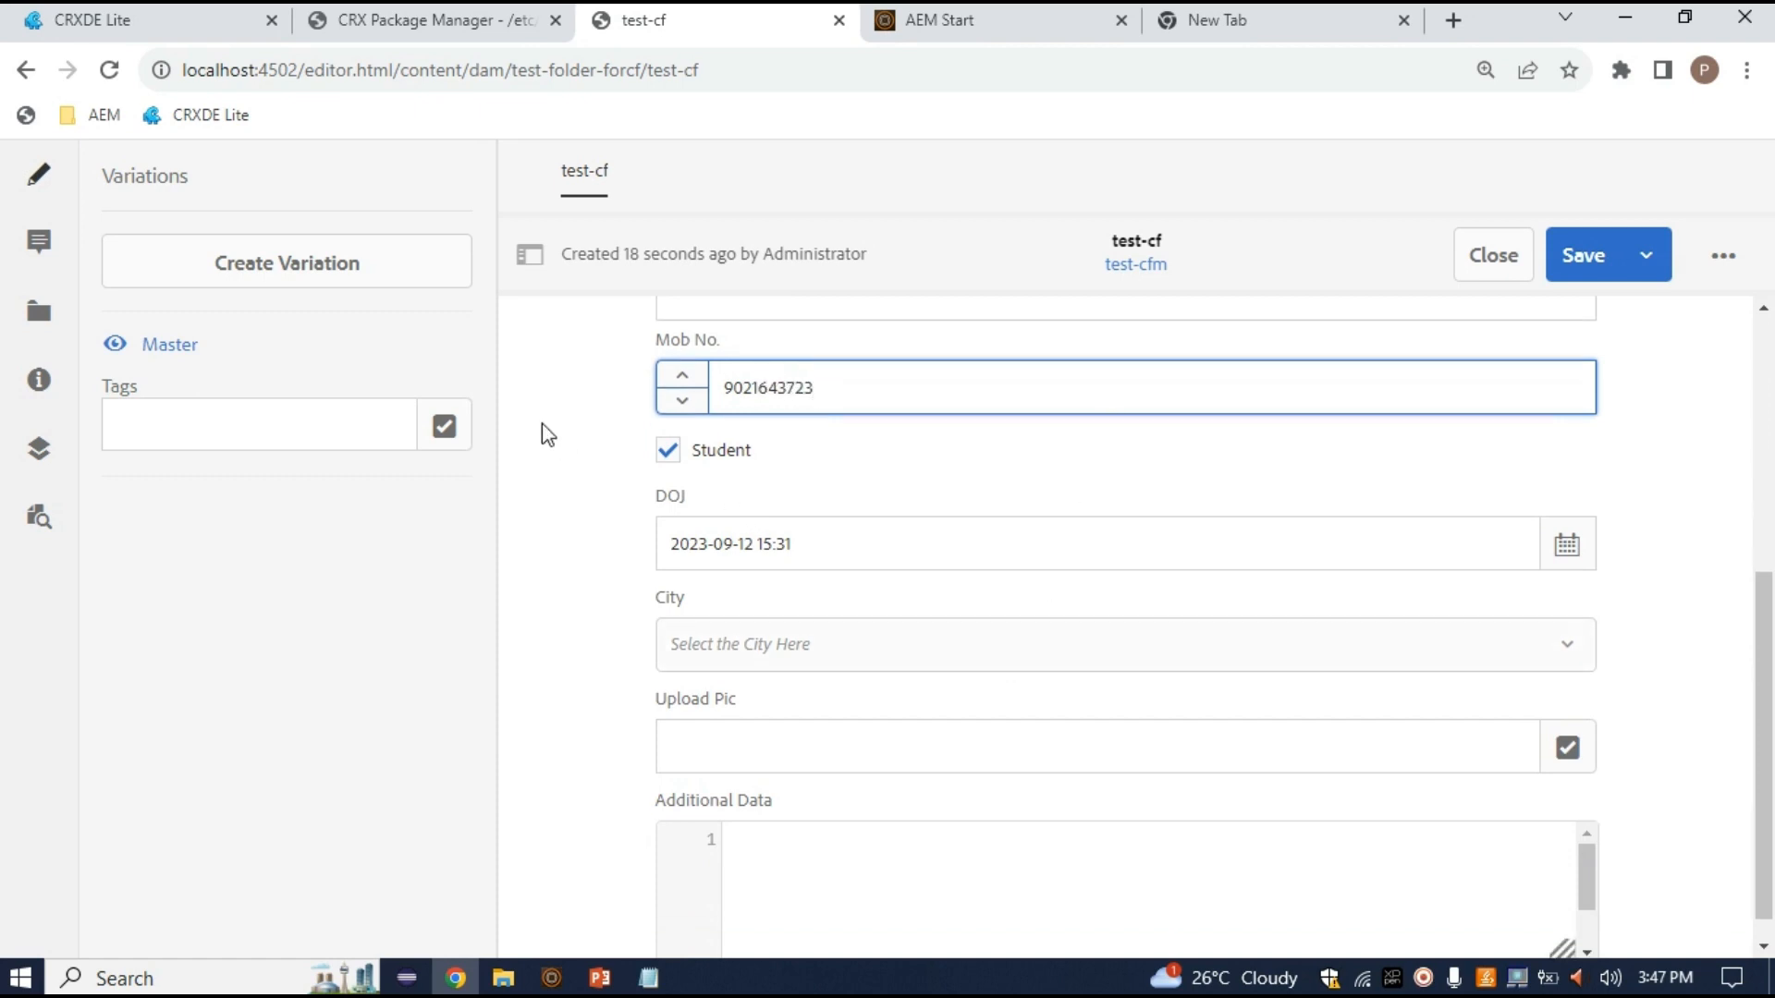
scroll(691, 498, "up", 1)
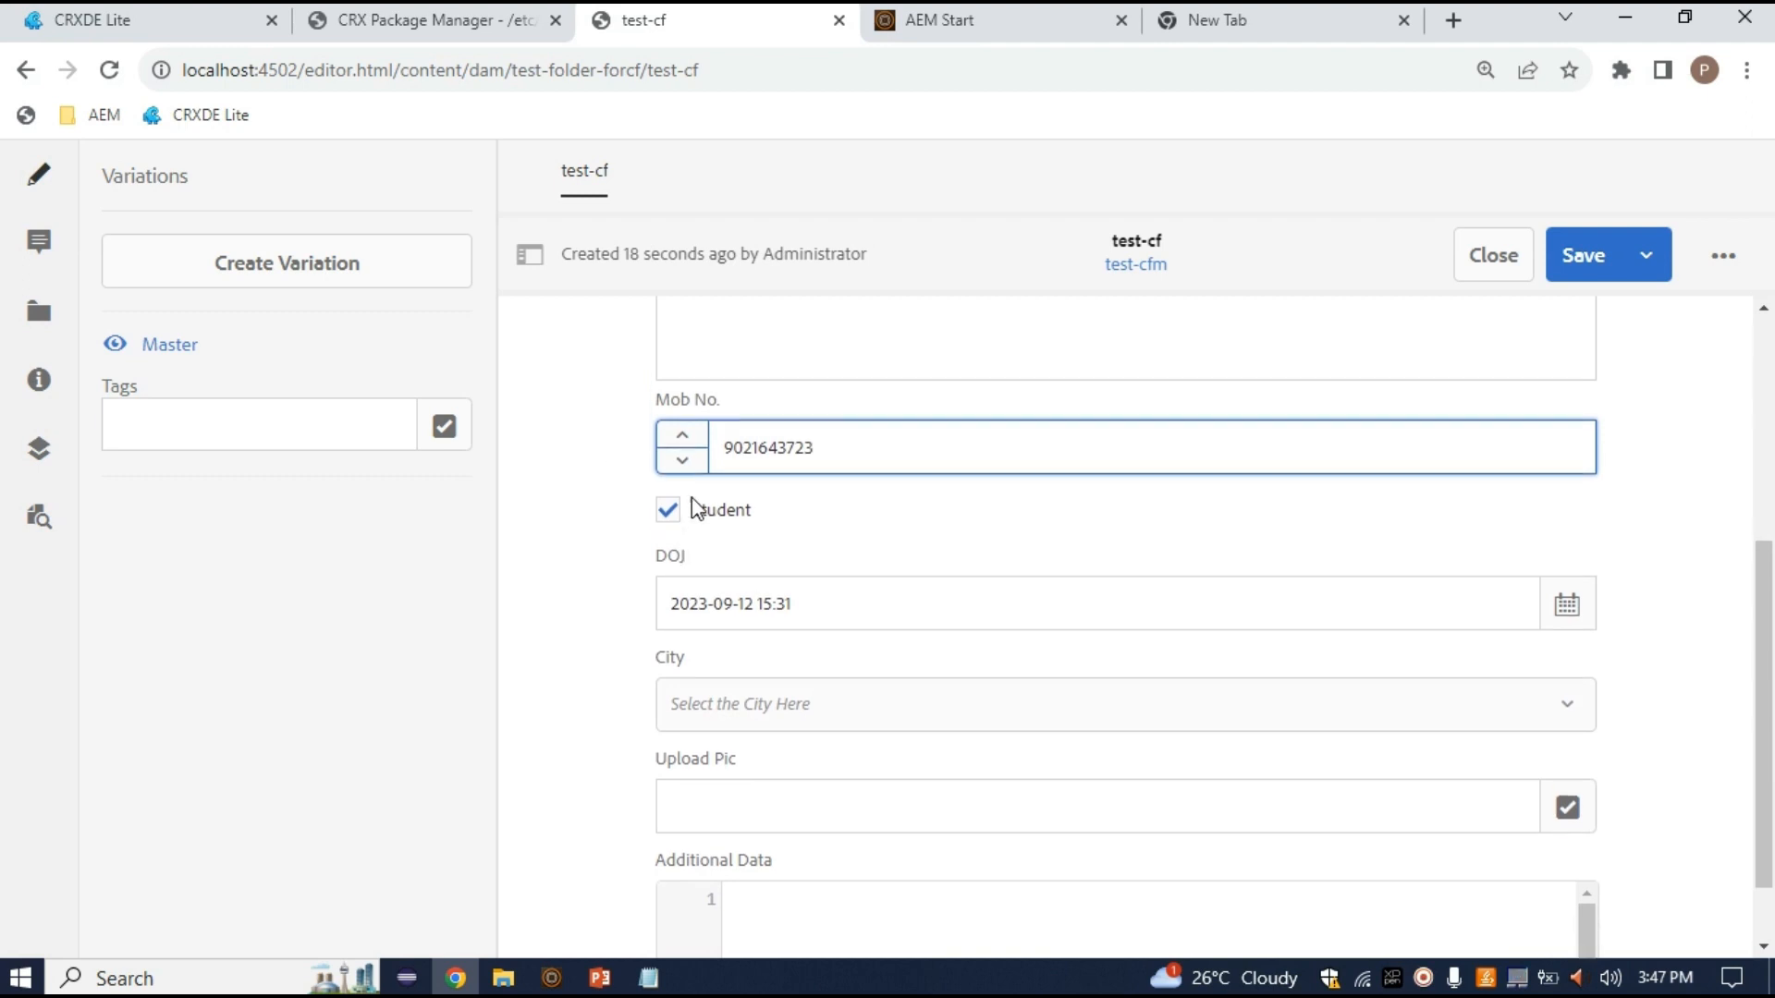
key("Tab")
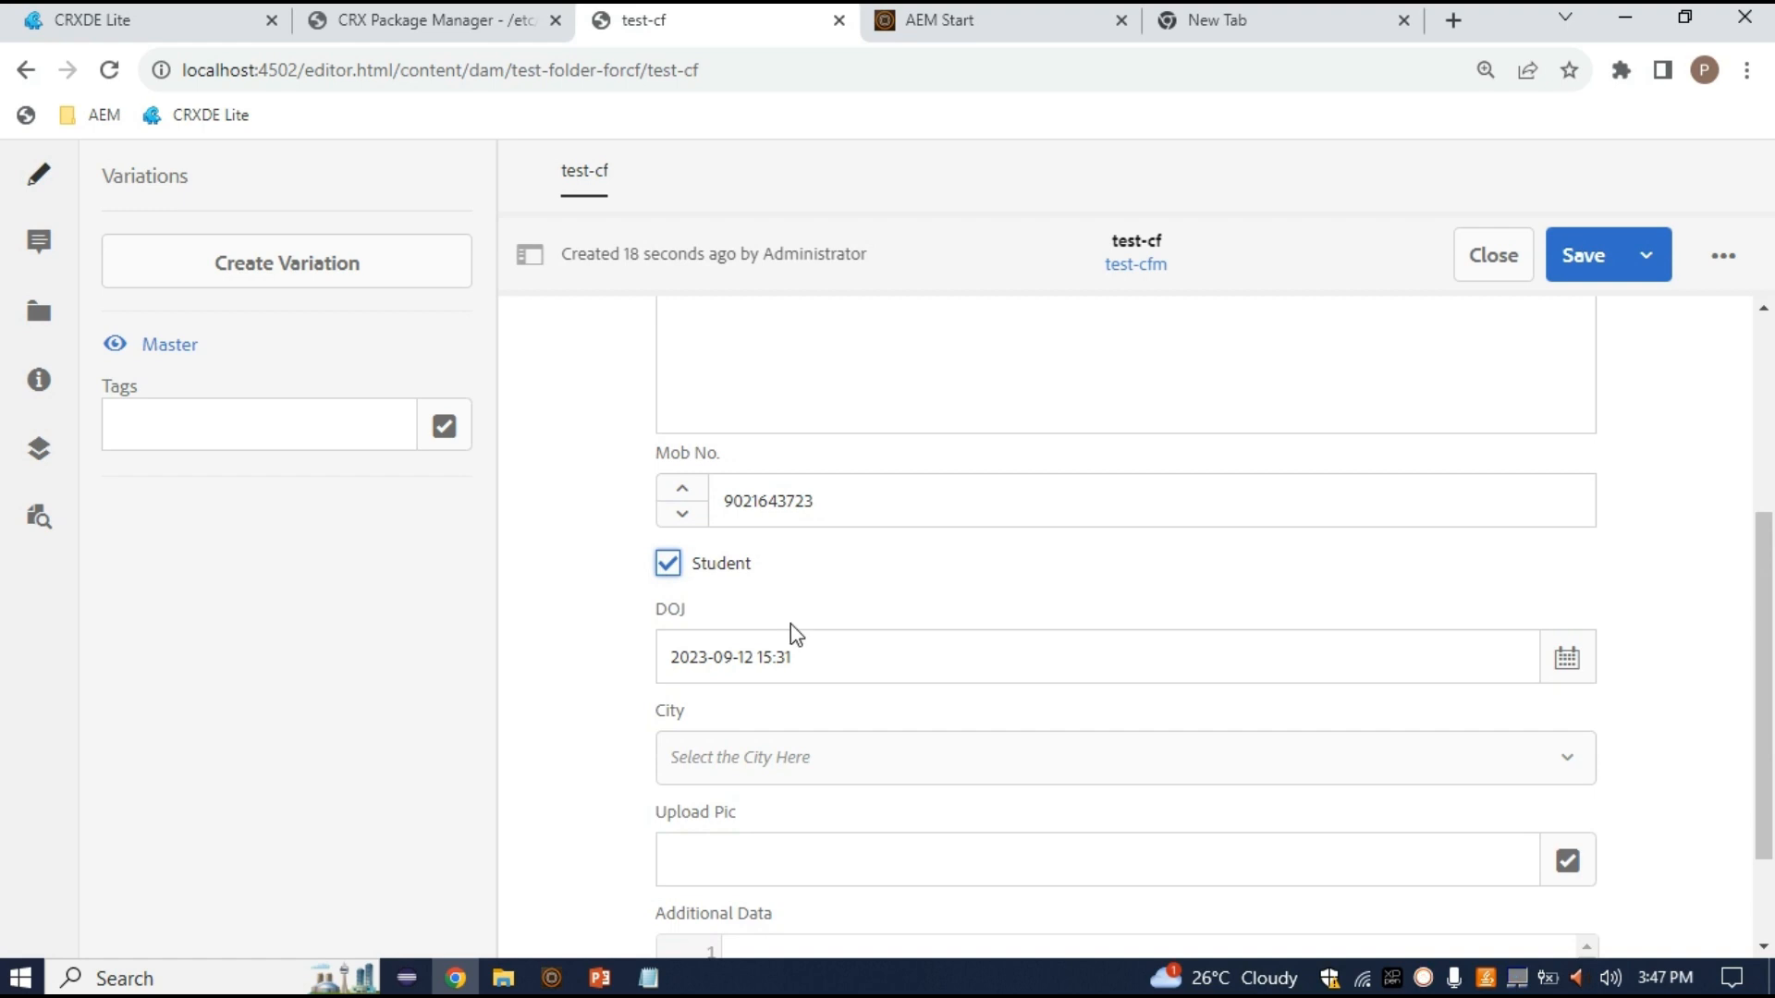
scroll(790, 624, "down", 1)
left_click(834, 584)
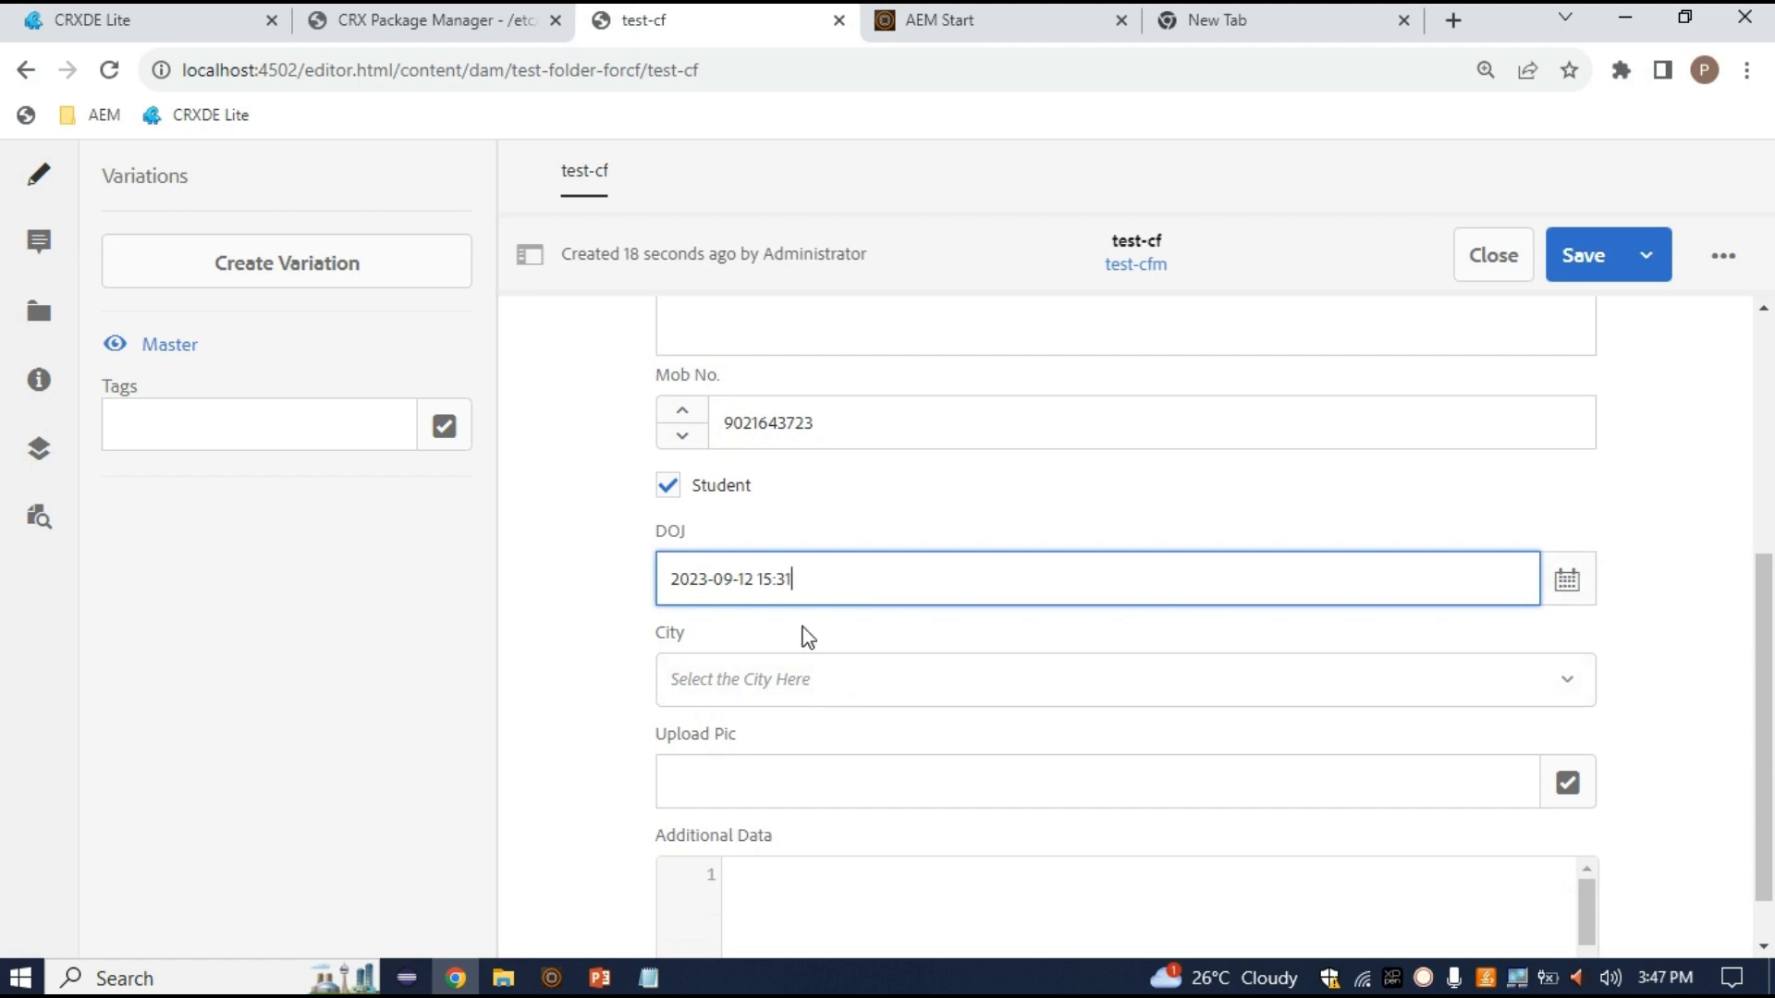
Set City to Banglore and launch the asset picker for Upload Pic
scroll(938, 714, "down", 1)
left_click_drag(658, 574, 741, 579)
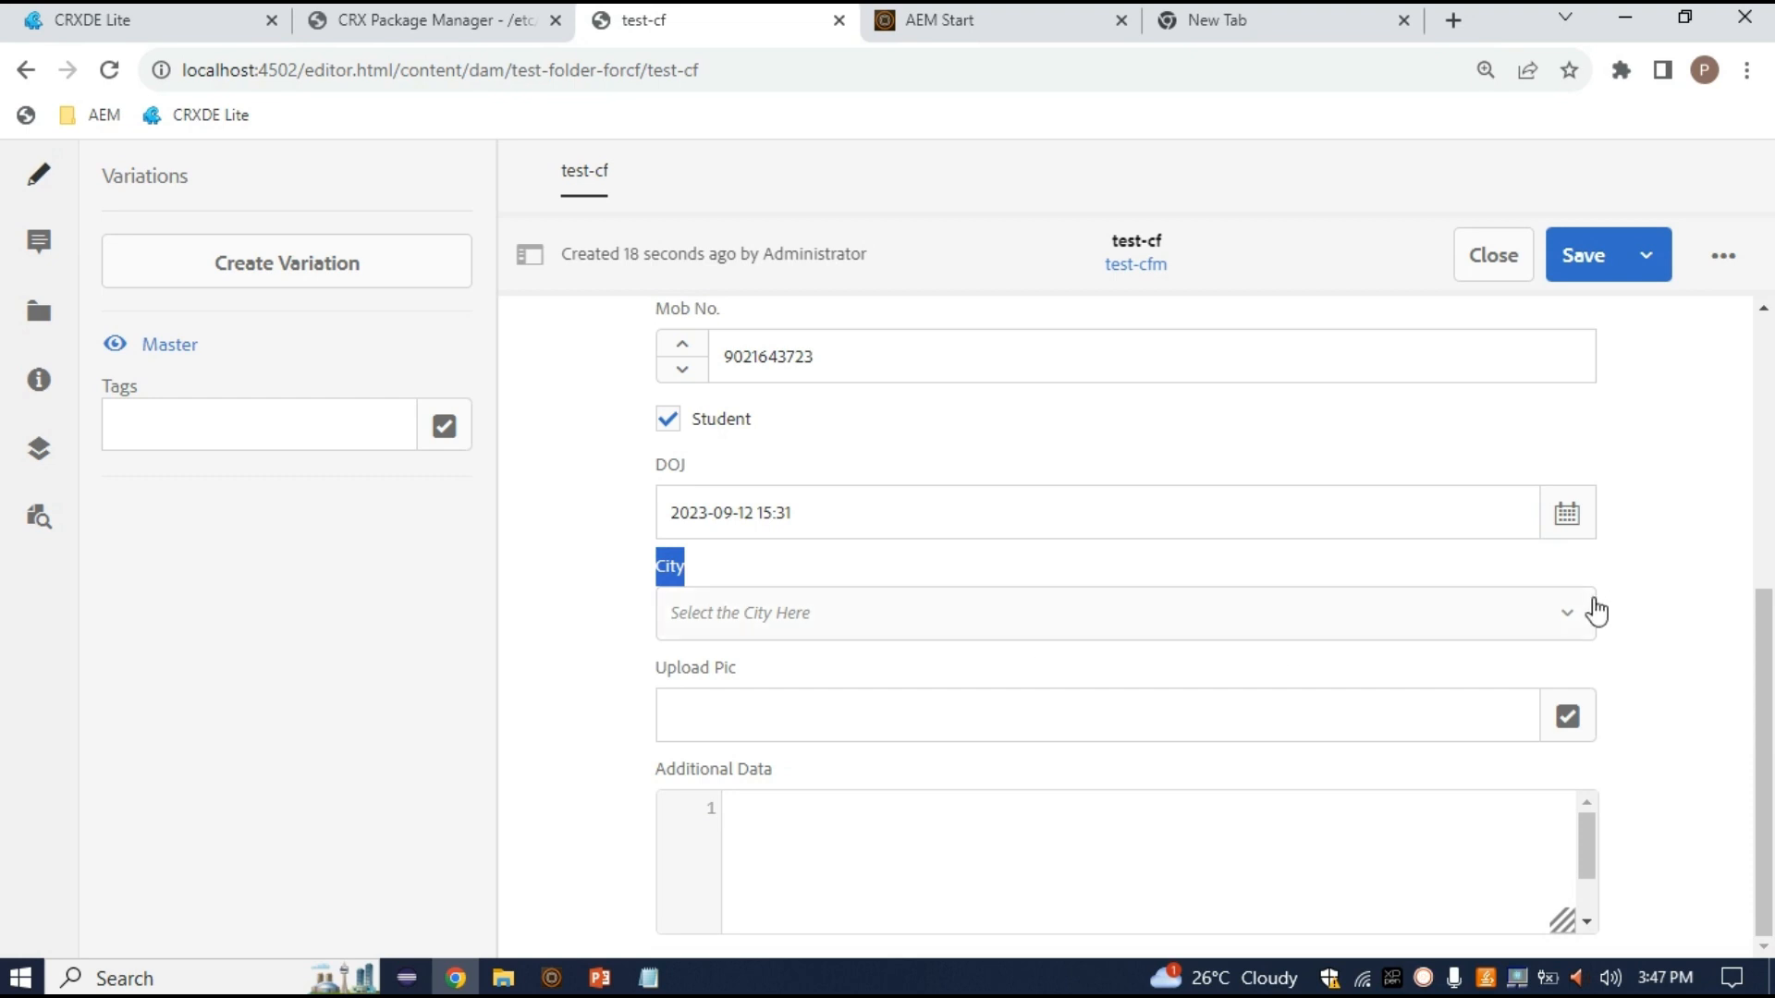
left_click(1569, 621)
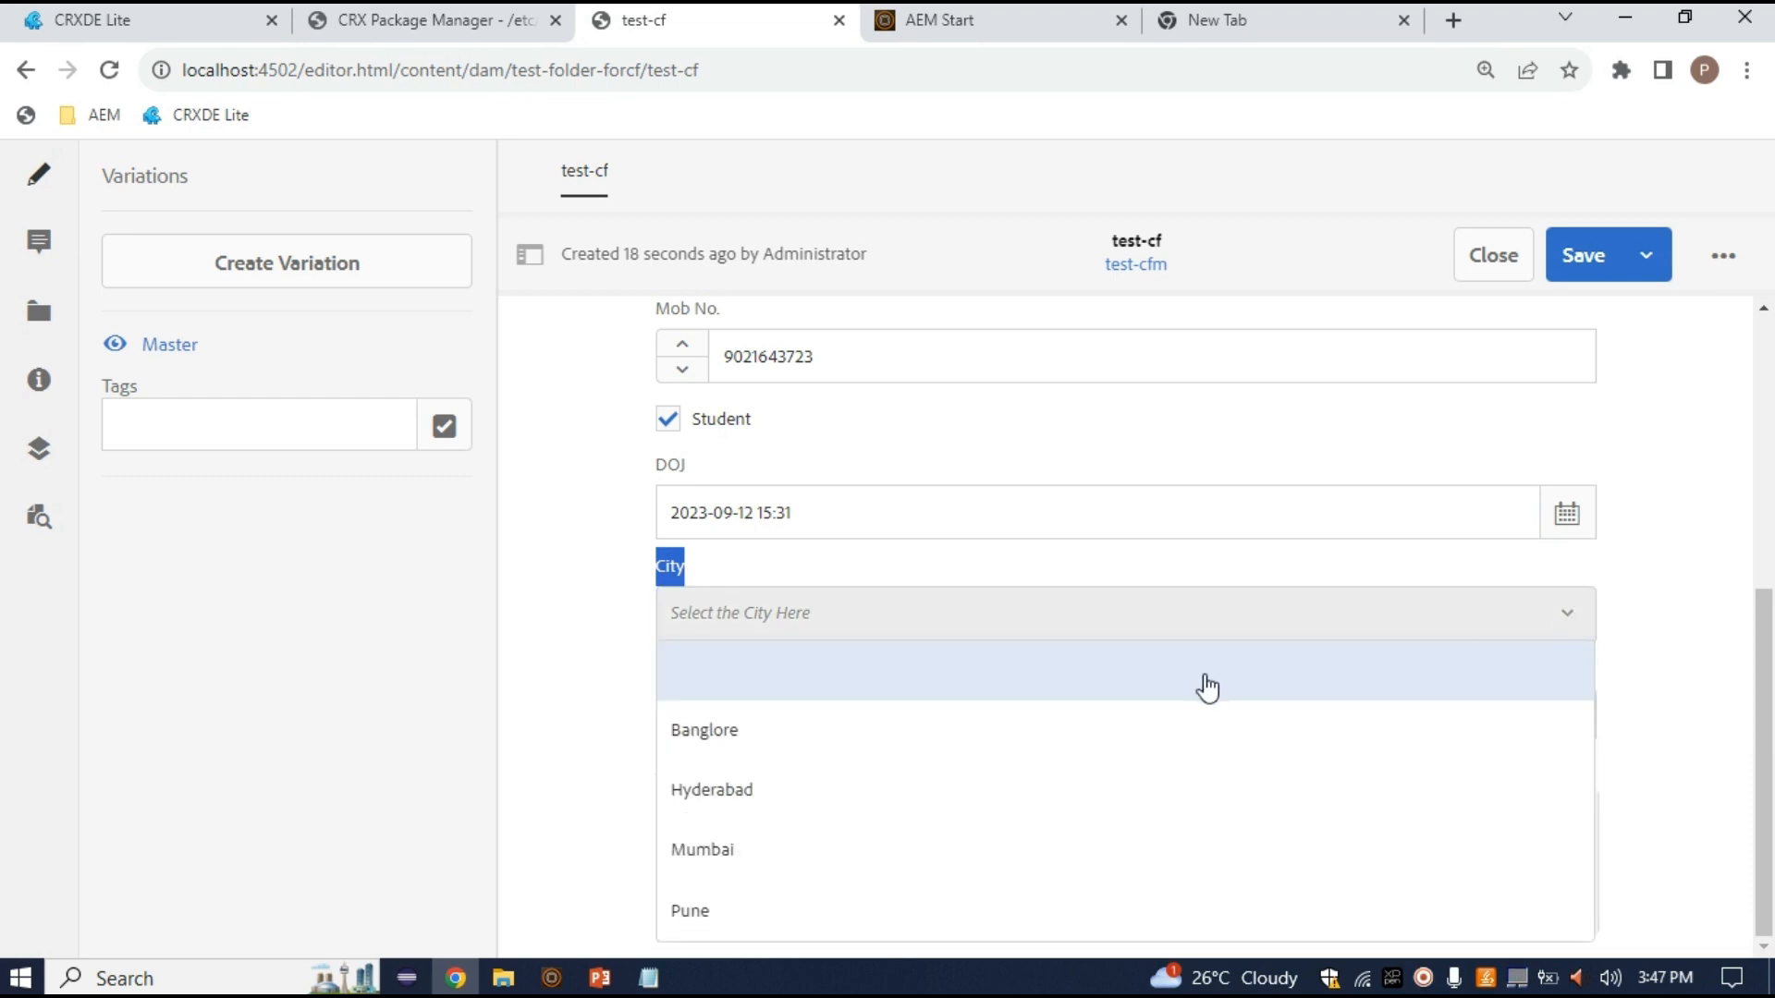
left_click(724, 737)
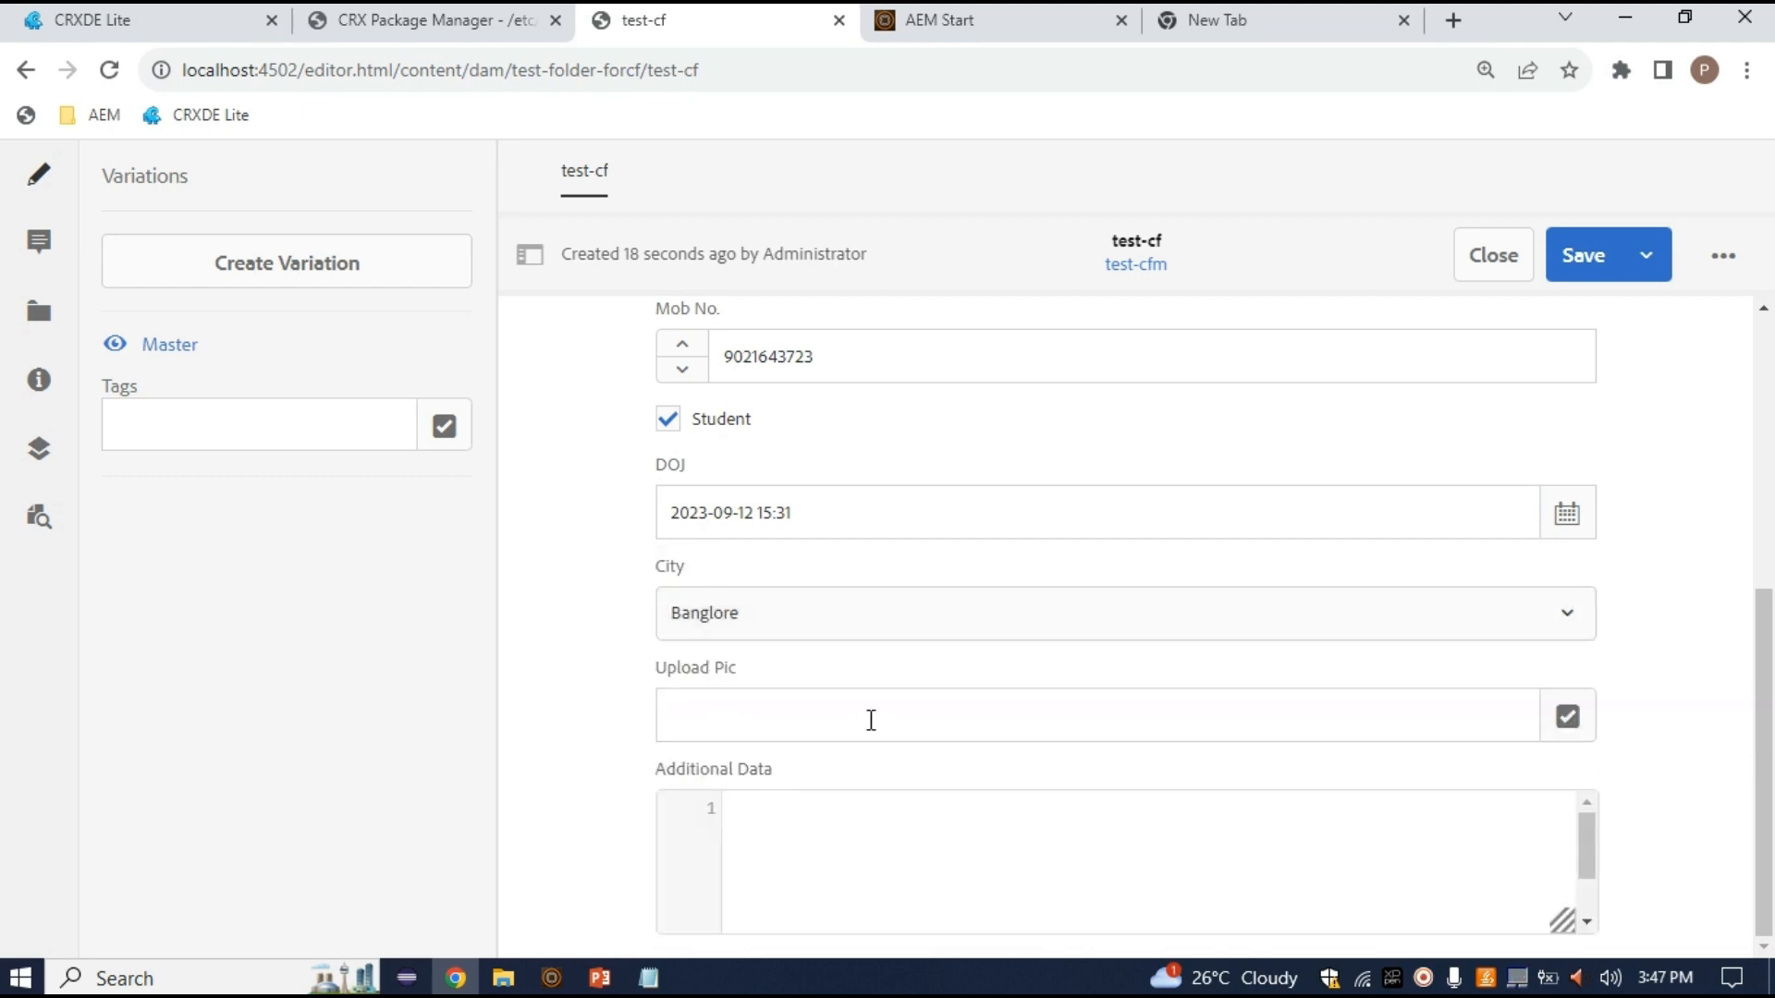
left_click(1567, 726)
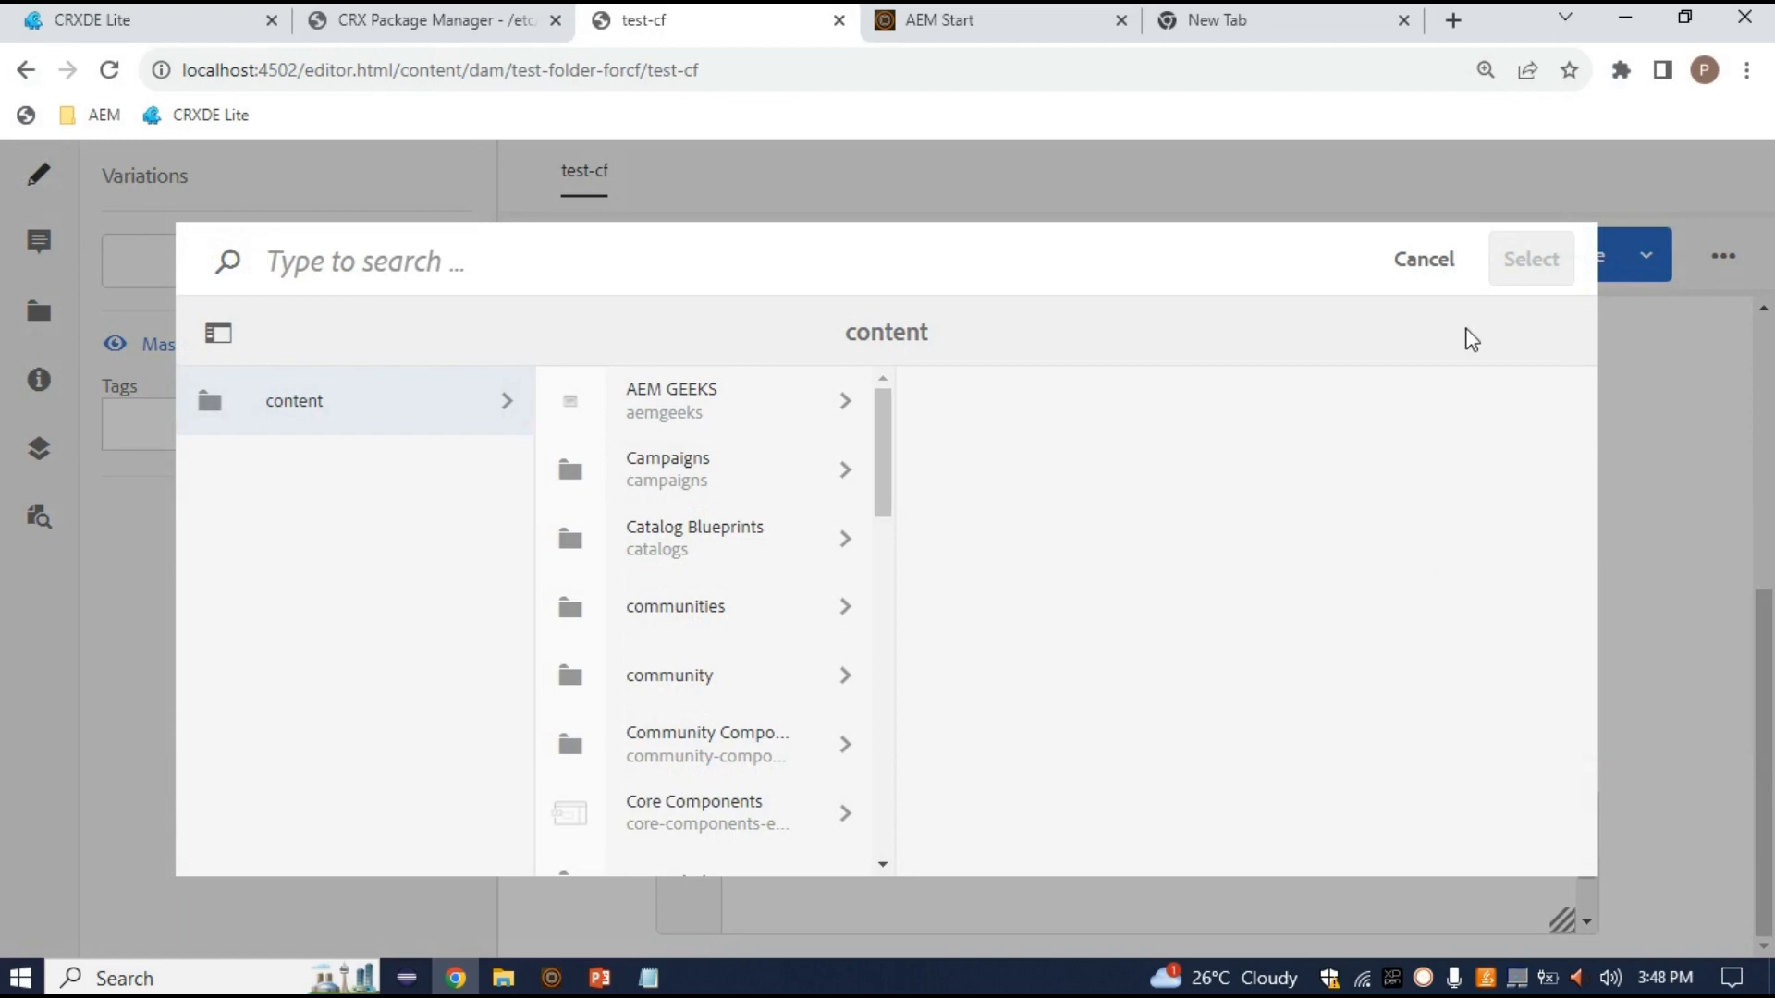
Reopen the Upload Pic asset browser and navigate into the Assets folder
left_click(1420, 260)
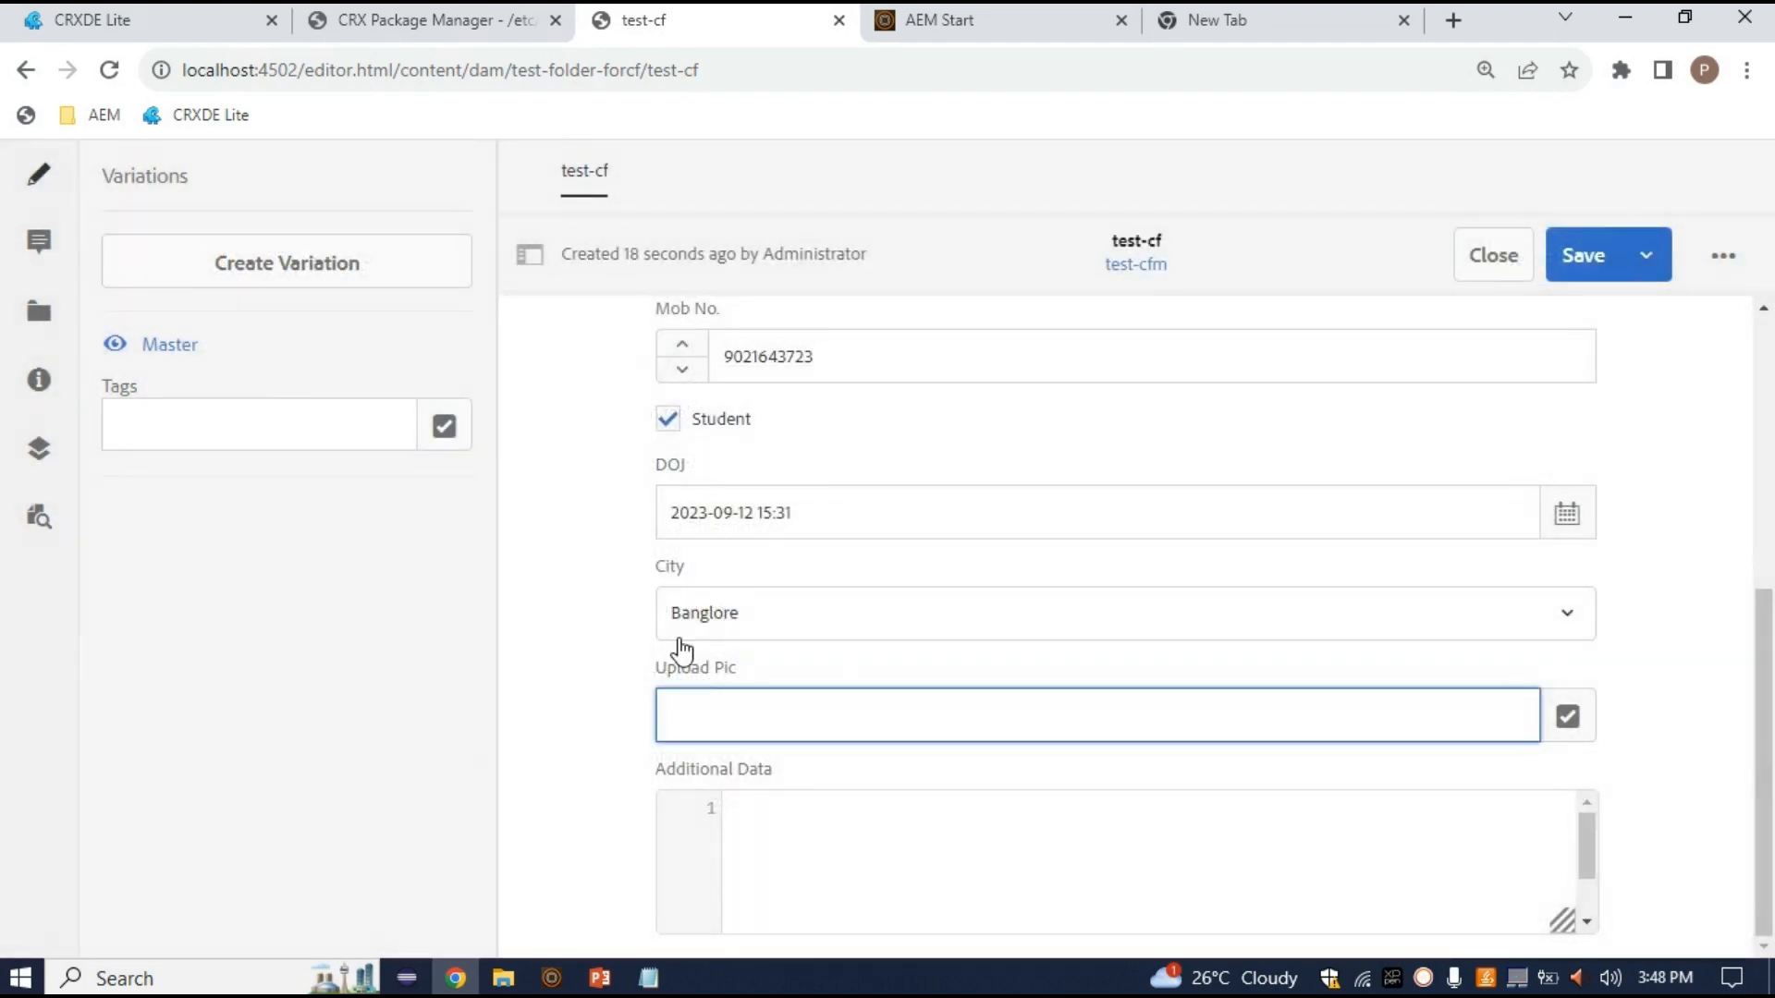
left_click_drag(653, 658, 752, 674)
left_click(1568, 717)
left_click(778, 413)
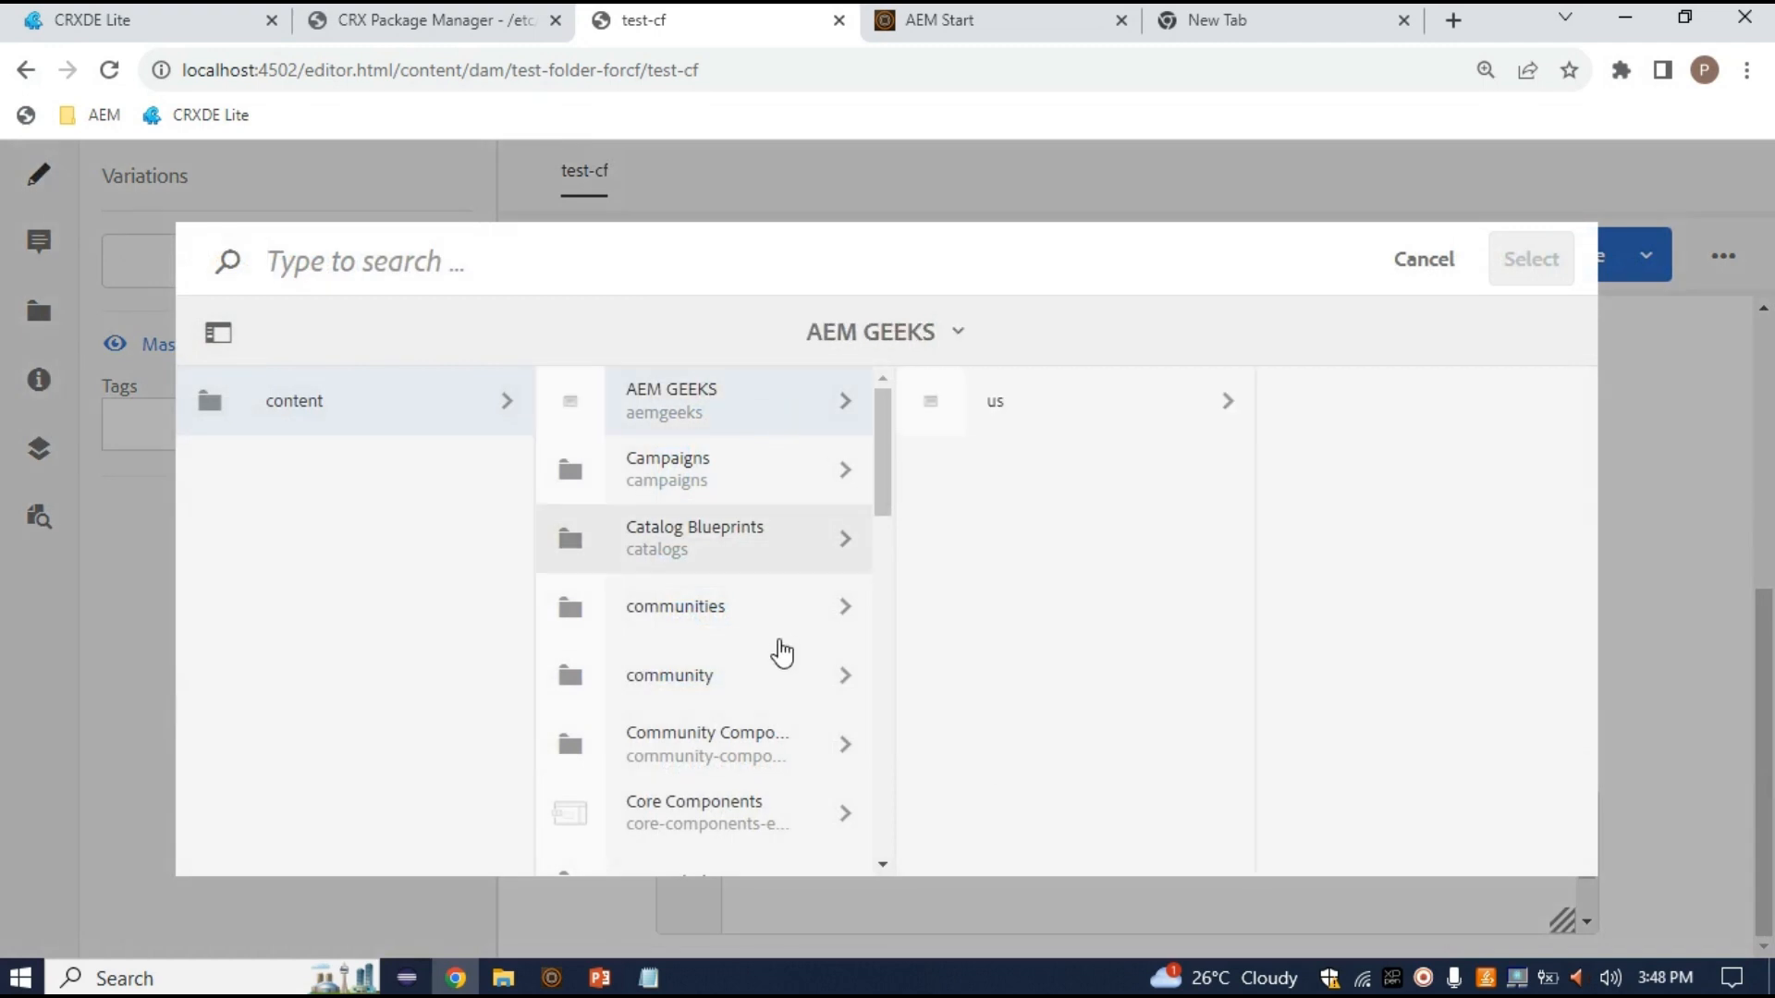
scroll(772, 503, "down", 5)
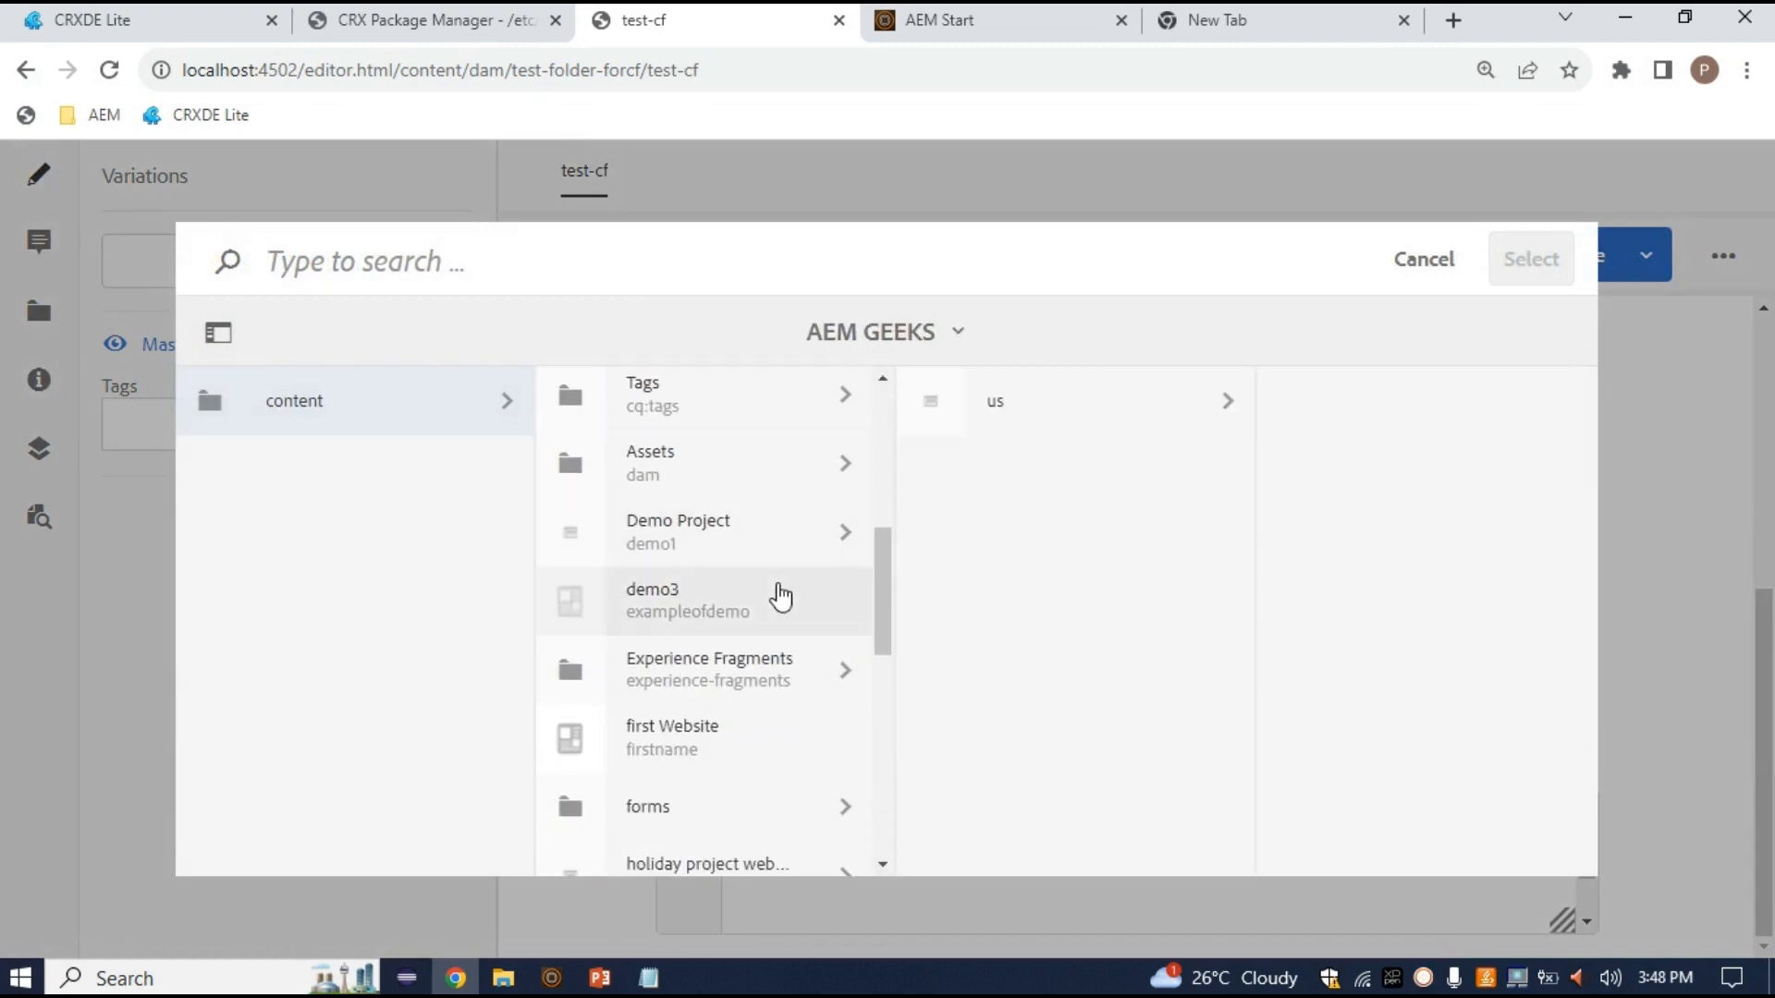
left_click(768, 481)
scroll(1131, 555, "down", 2)
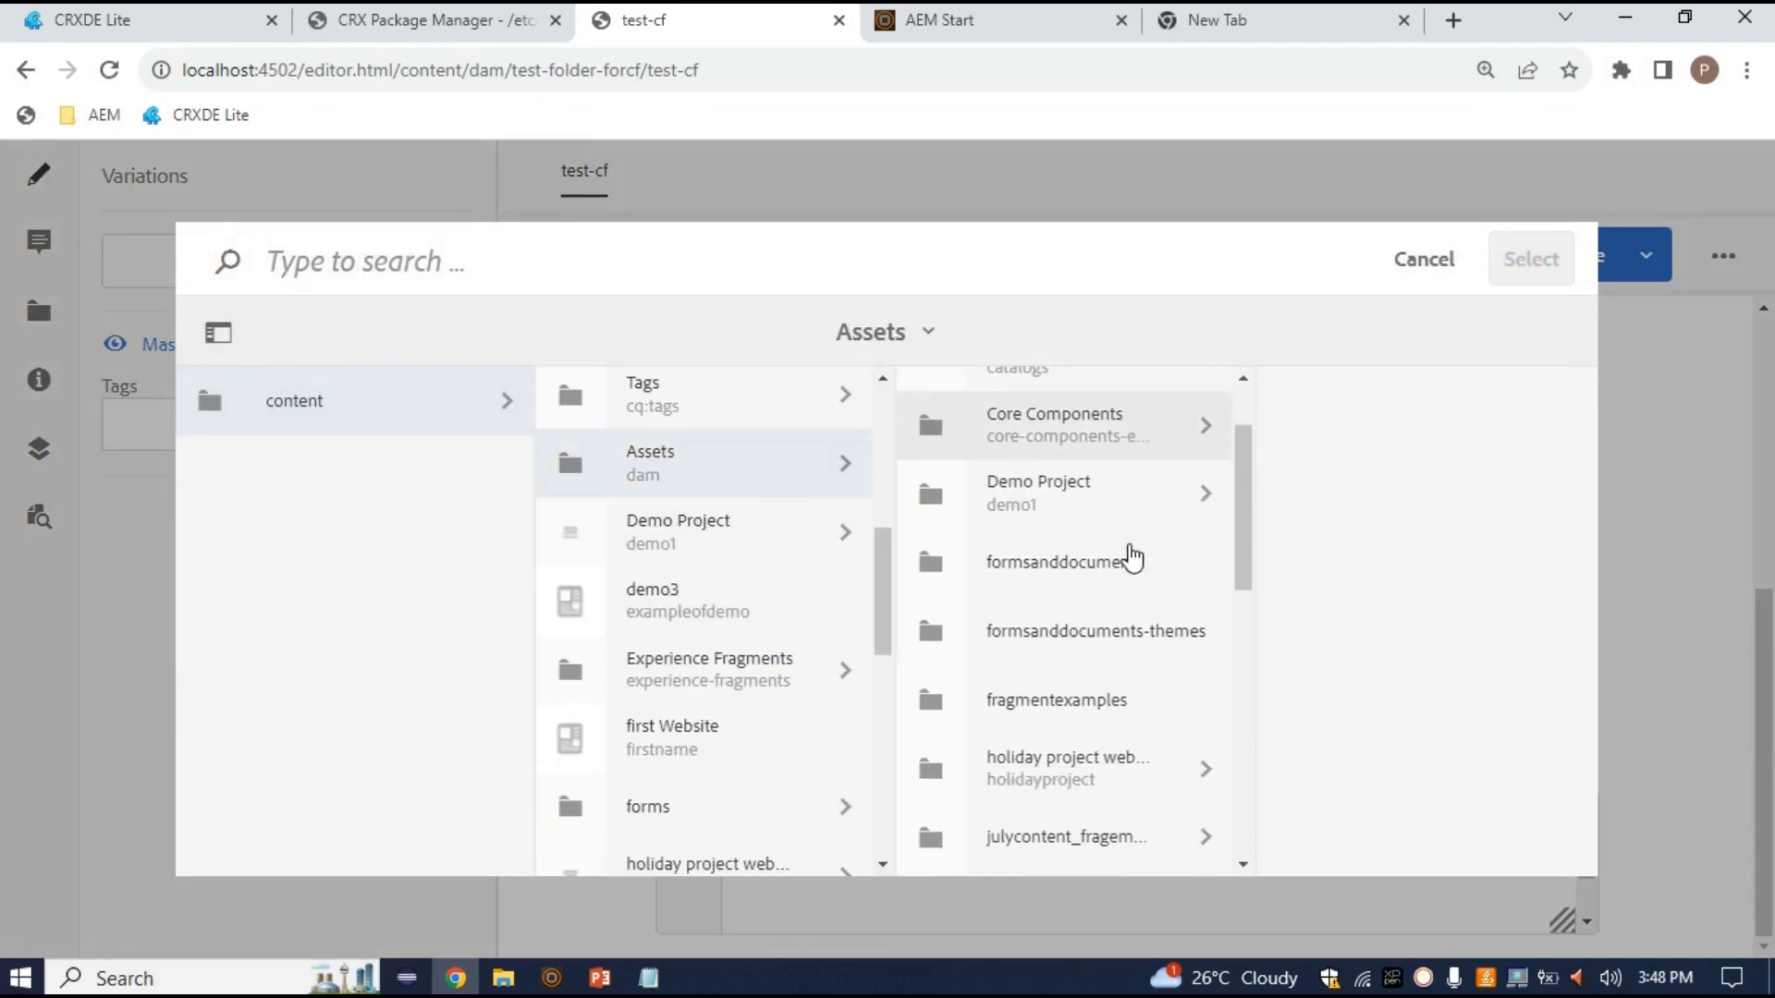
scroll(1167, 628, "down", 1)
scroll(1168, 630, "down", 3)
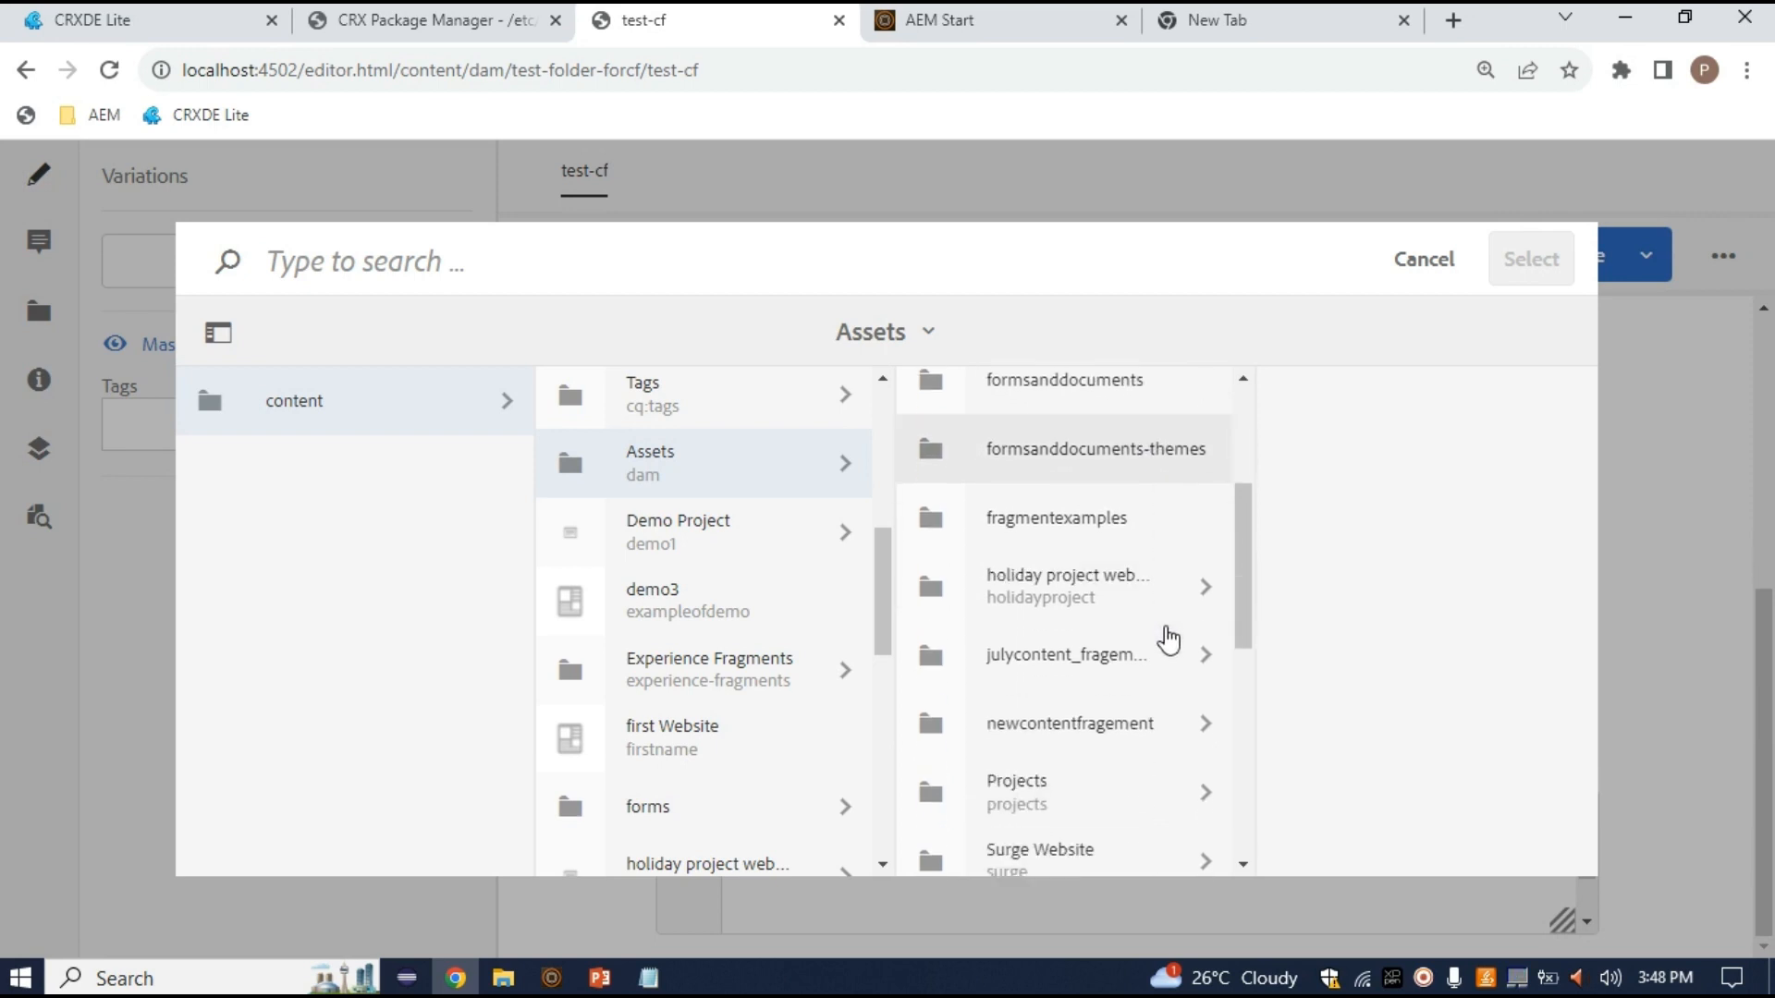
Pick asset.jpg from the holiday project website folder as the Upload Pic image
left_click(1164, 606)
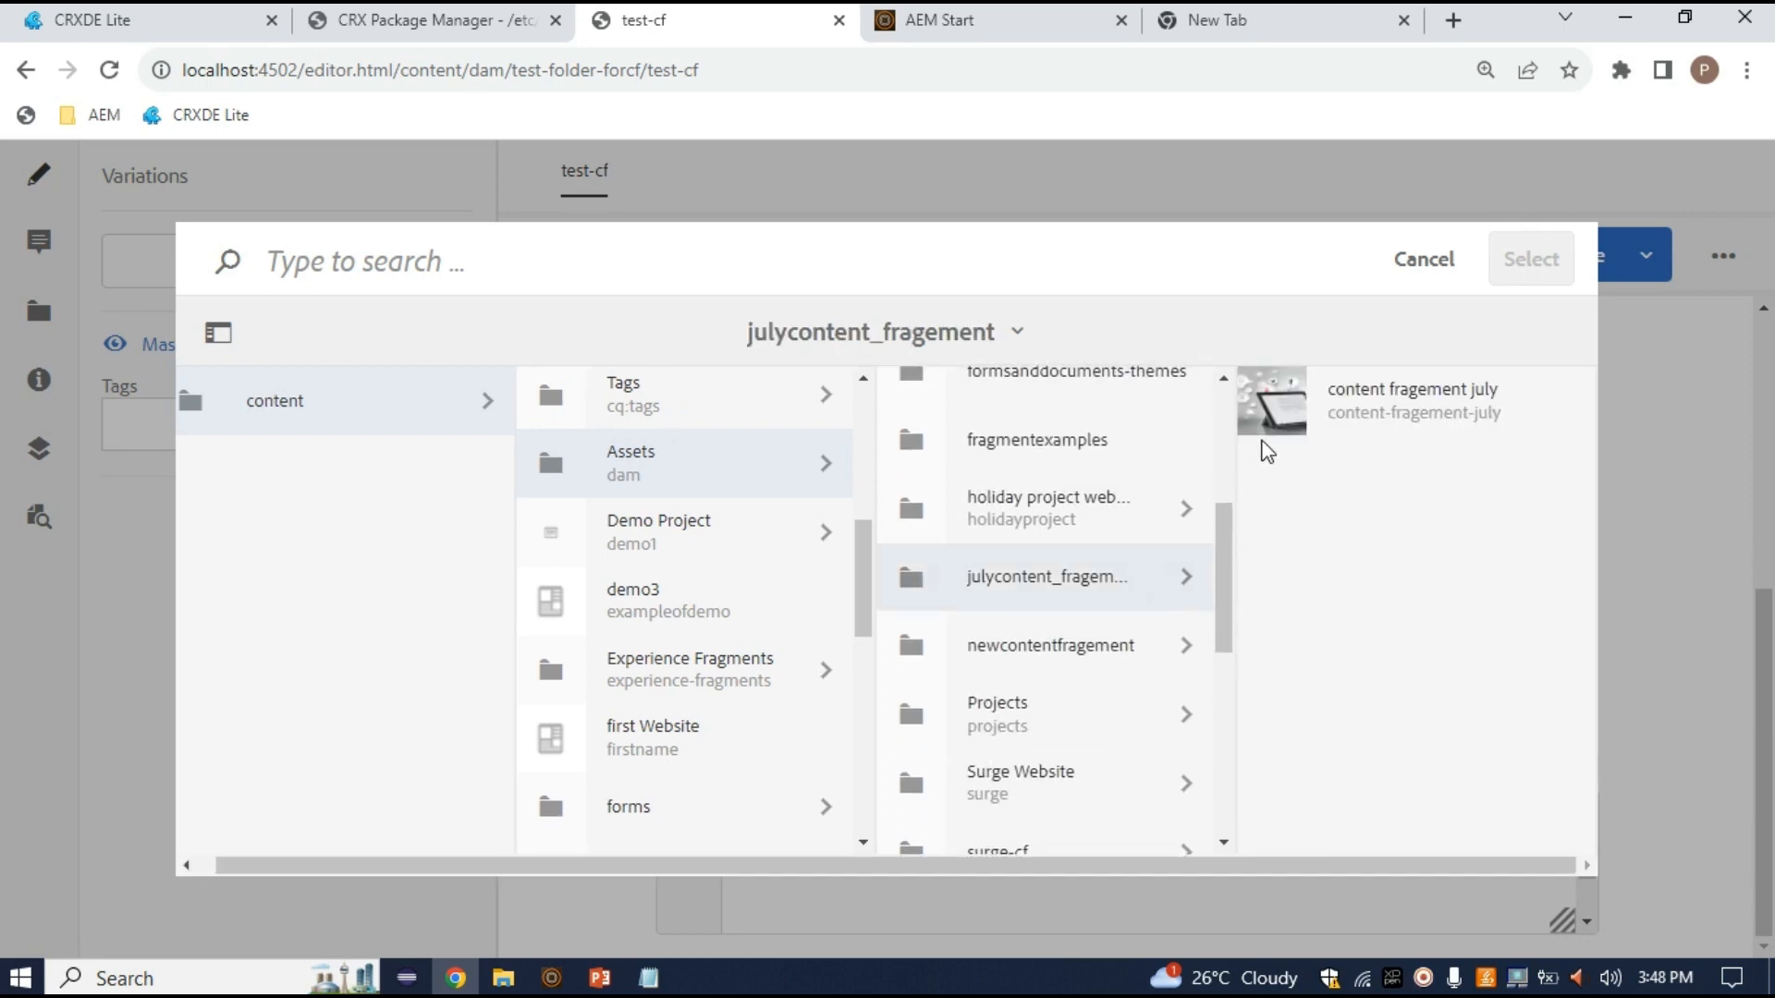
left_click(1272, 412)
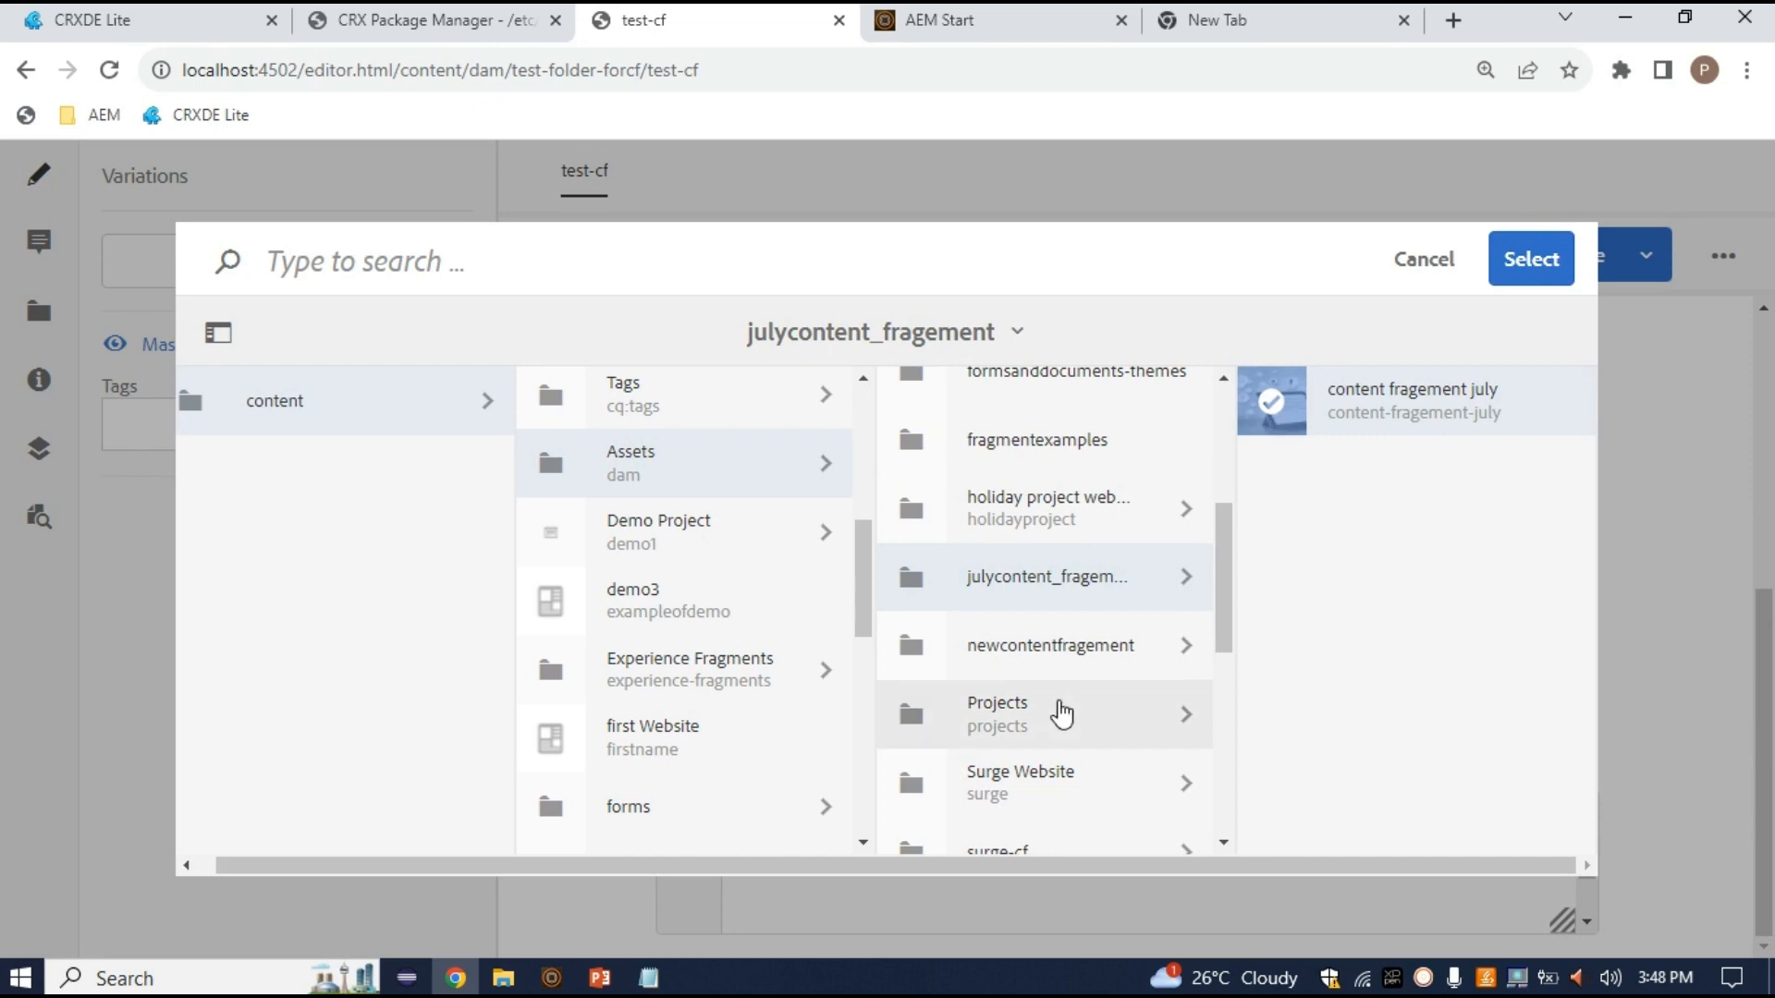
left_click(1063, 530)
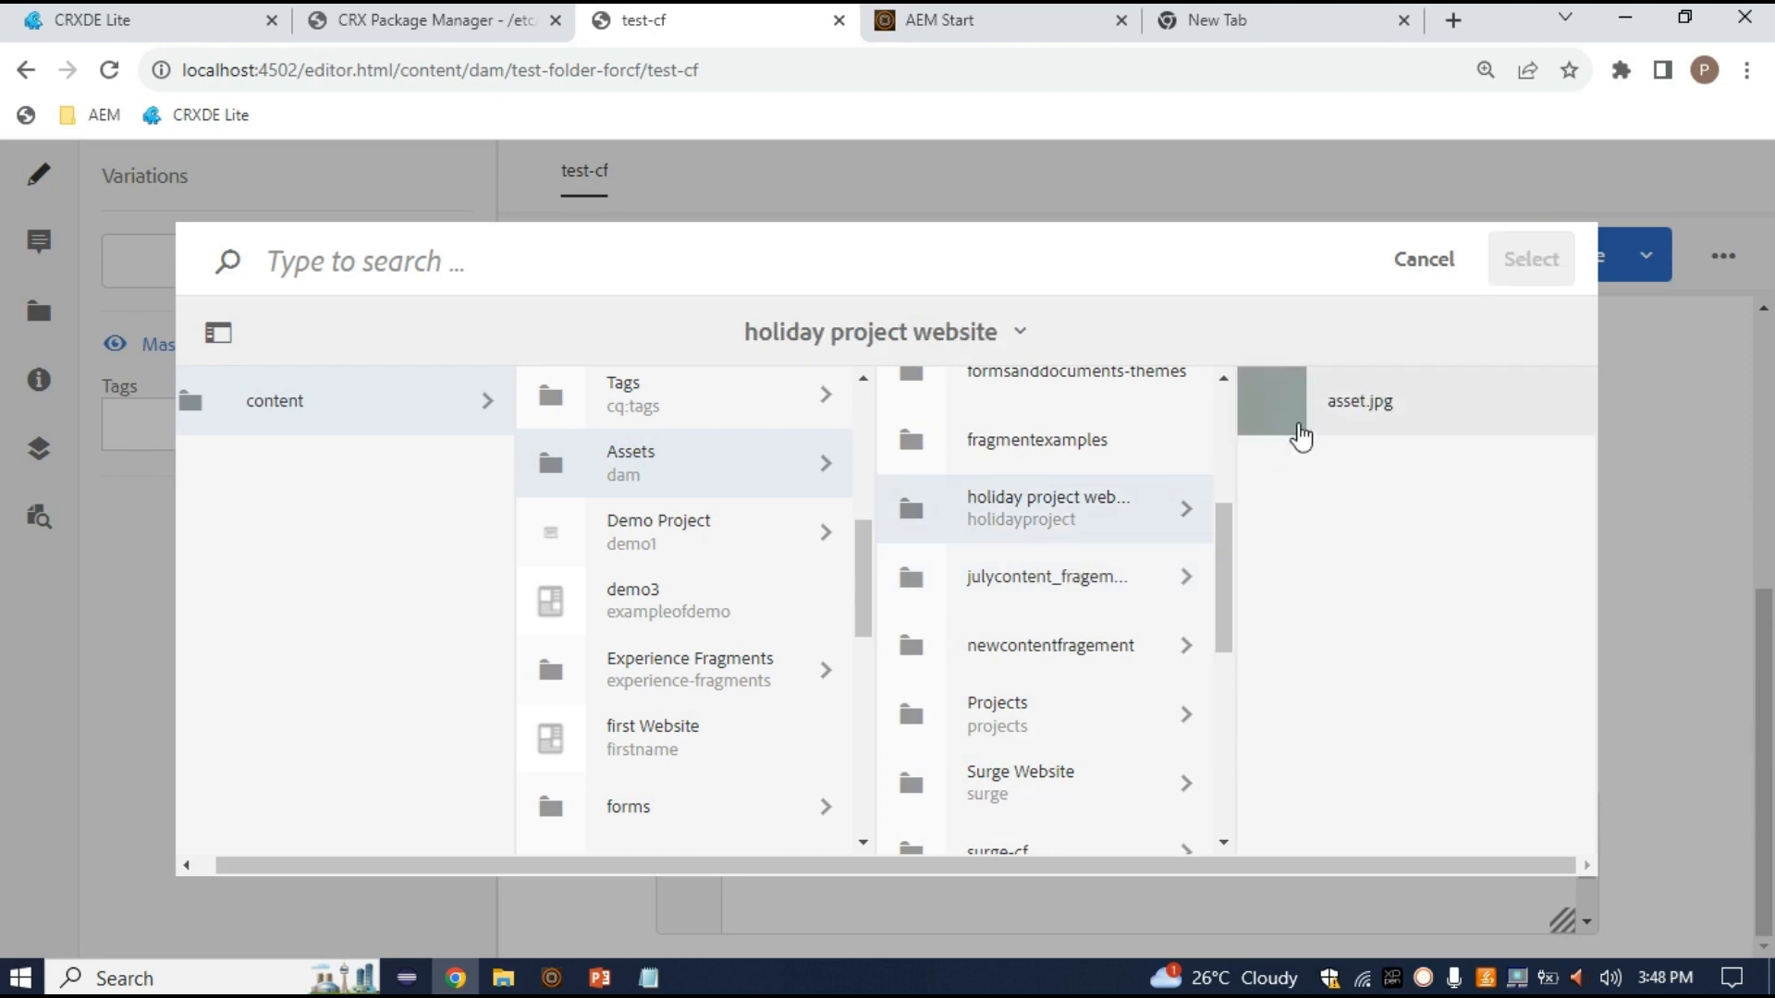
left_click(1290, 415)
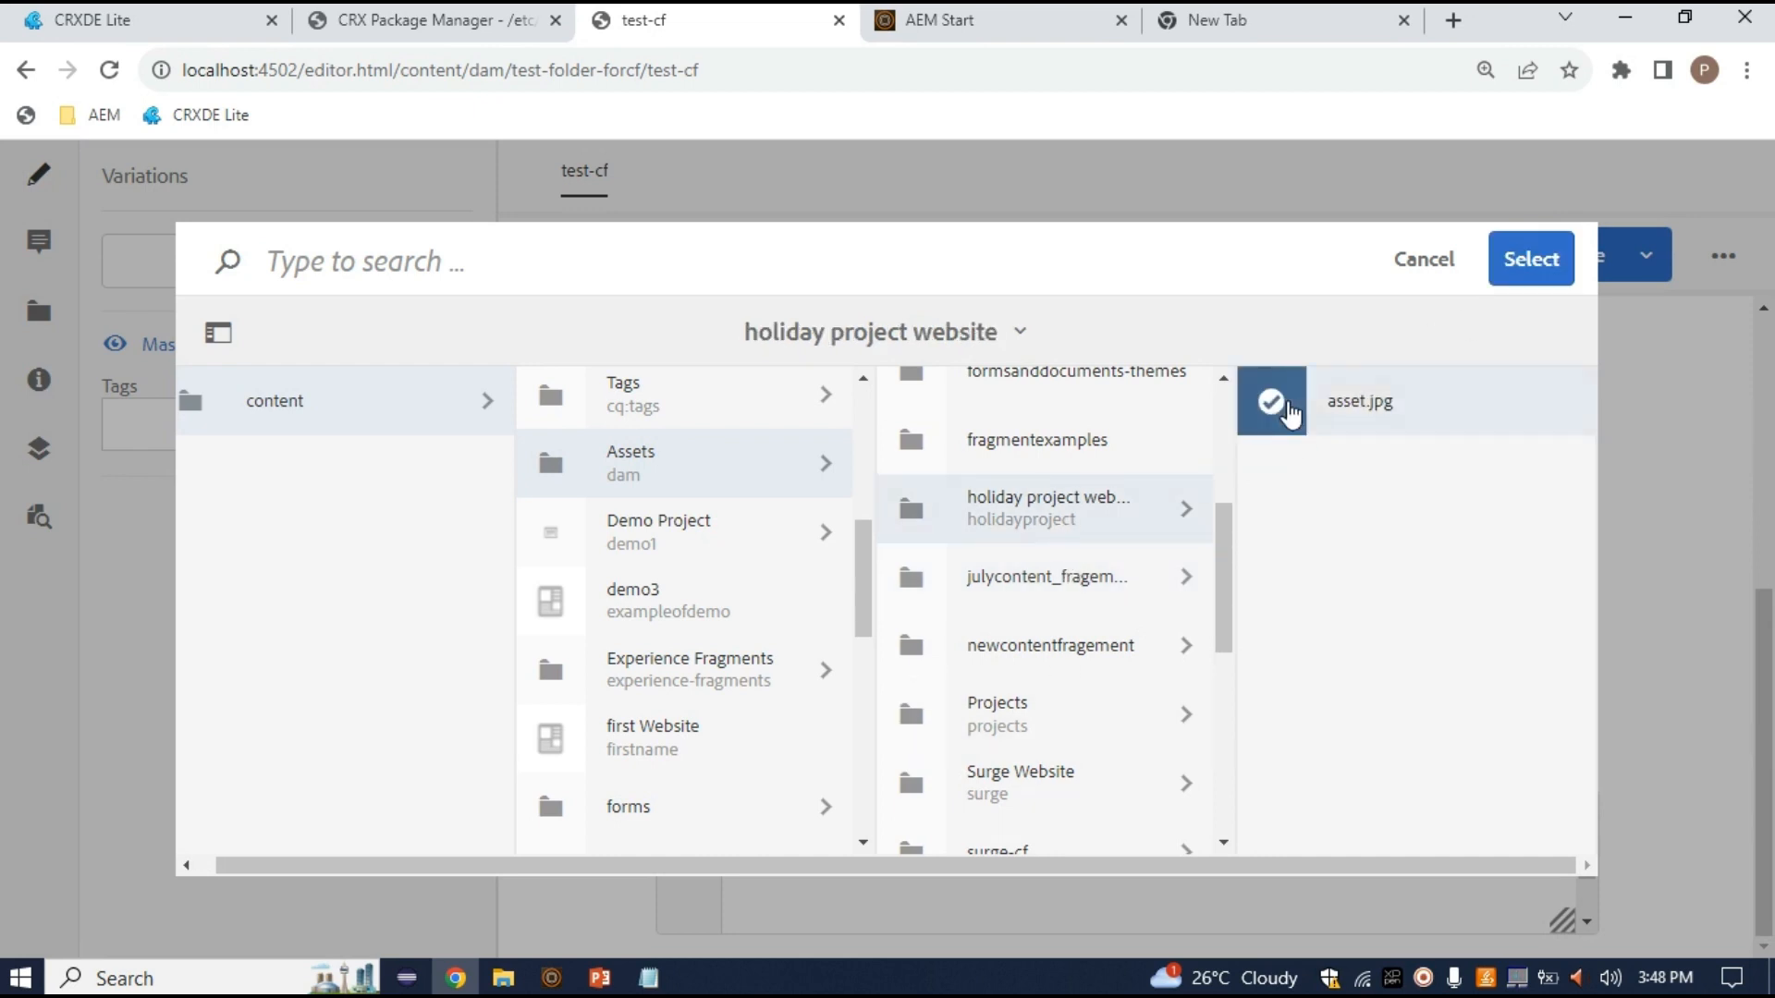
left_click(1531, 260)
left_click(833, 795)
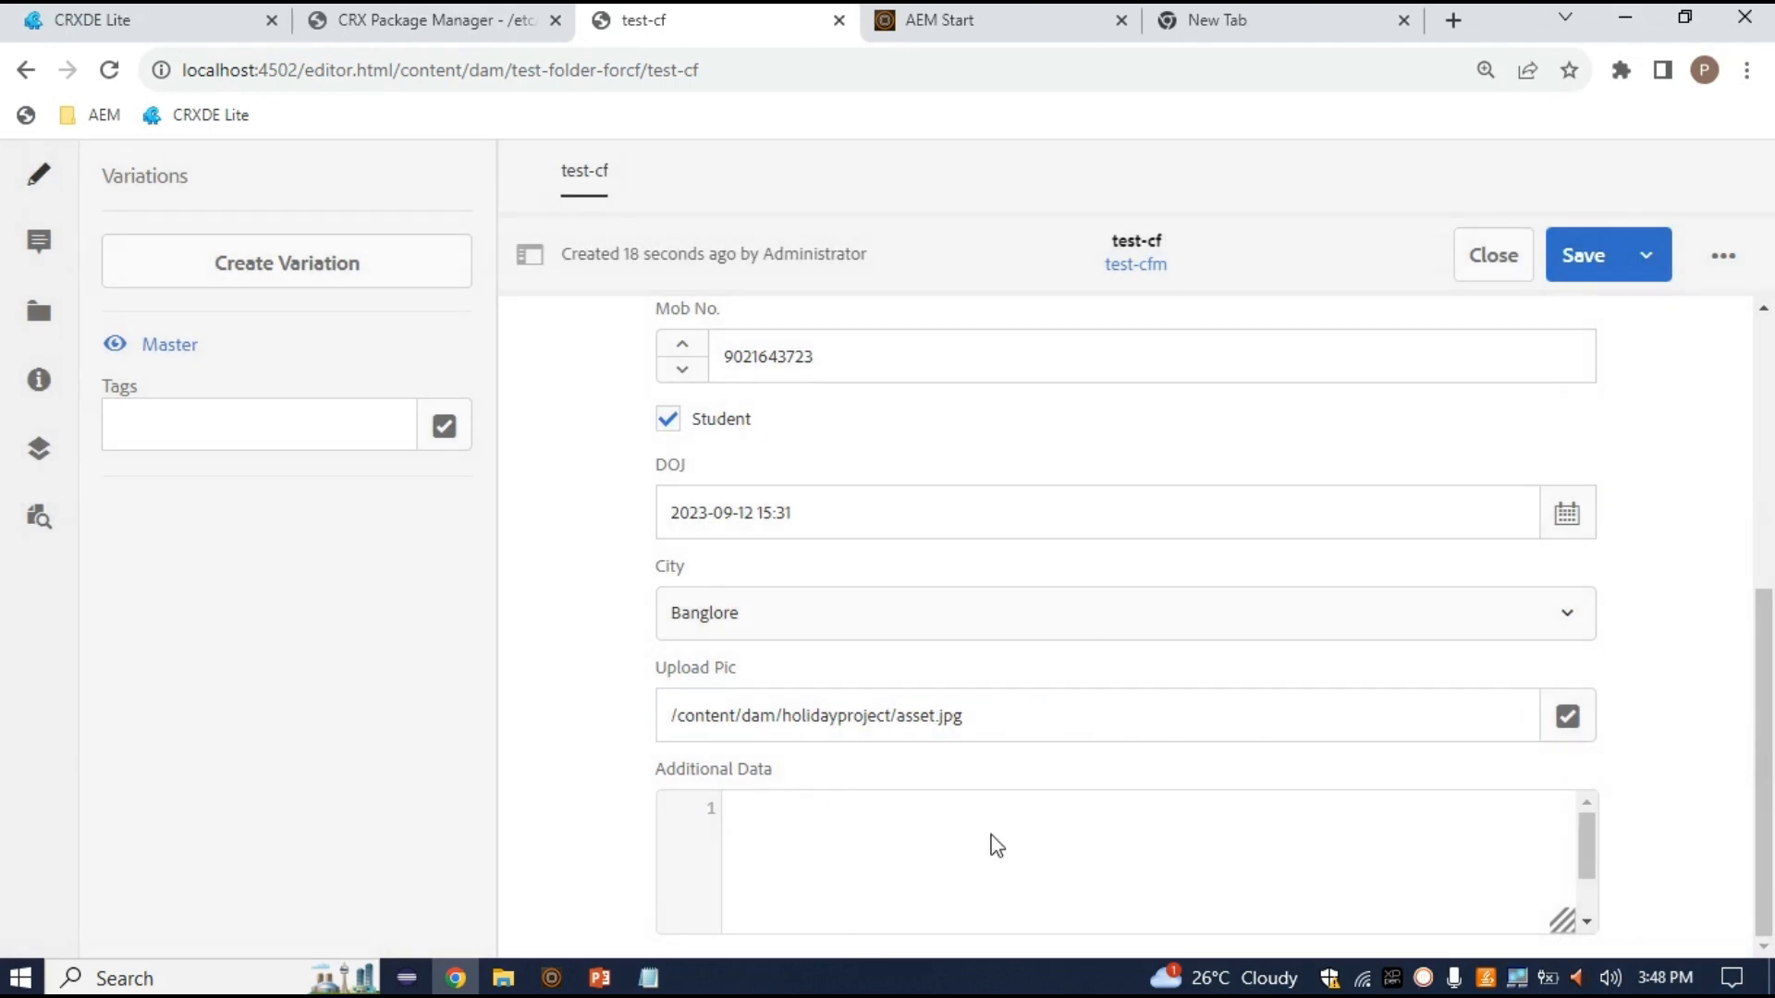
Start the Additional Data JSON with braces holding the entry "key":"value"
type("{")
key("Return")
key("Up")
type("sampledate:\"")
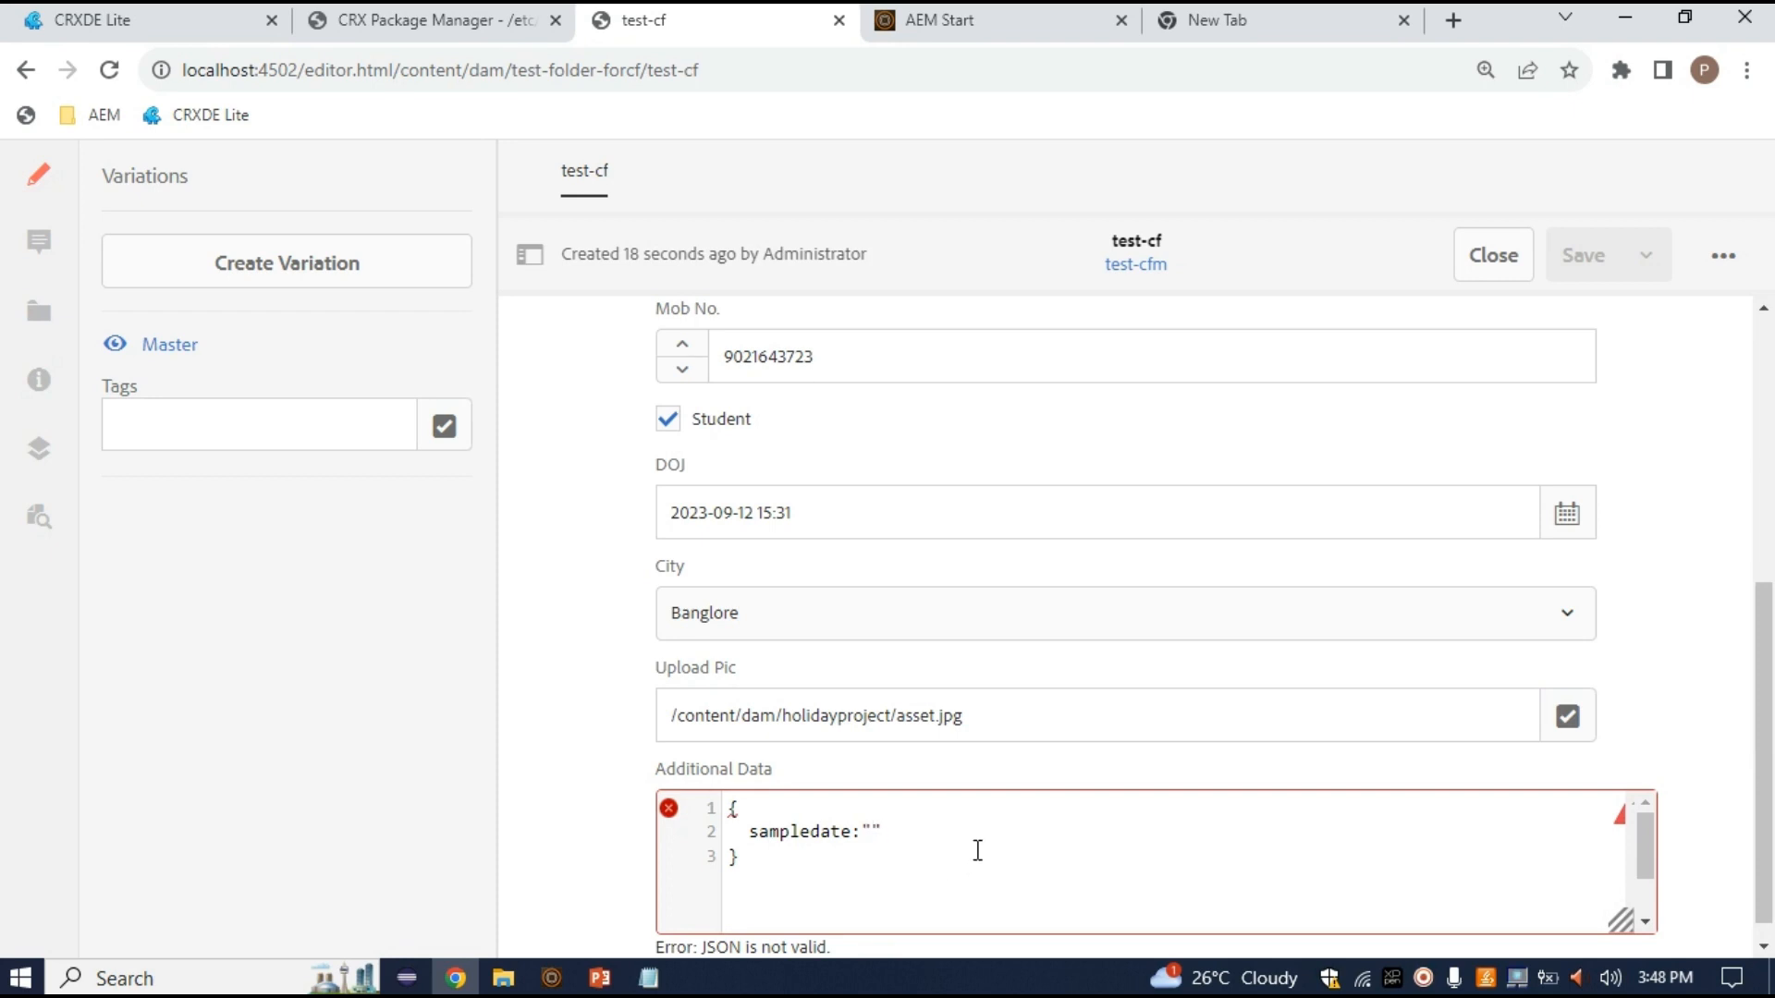
key("shift+Left")
key("shift+Left")
key("shift+Left")
key("shift+Left")
key("shift+Left")
key("shift+Left")
key("shift+Left")
key("shift+Left")
key("shift+Left")
key("shift+Left")
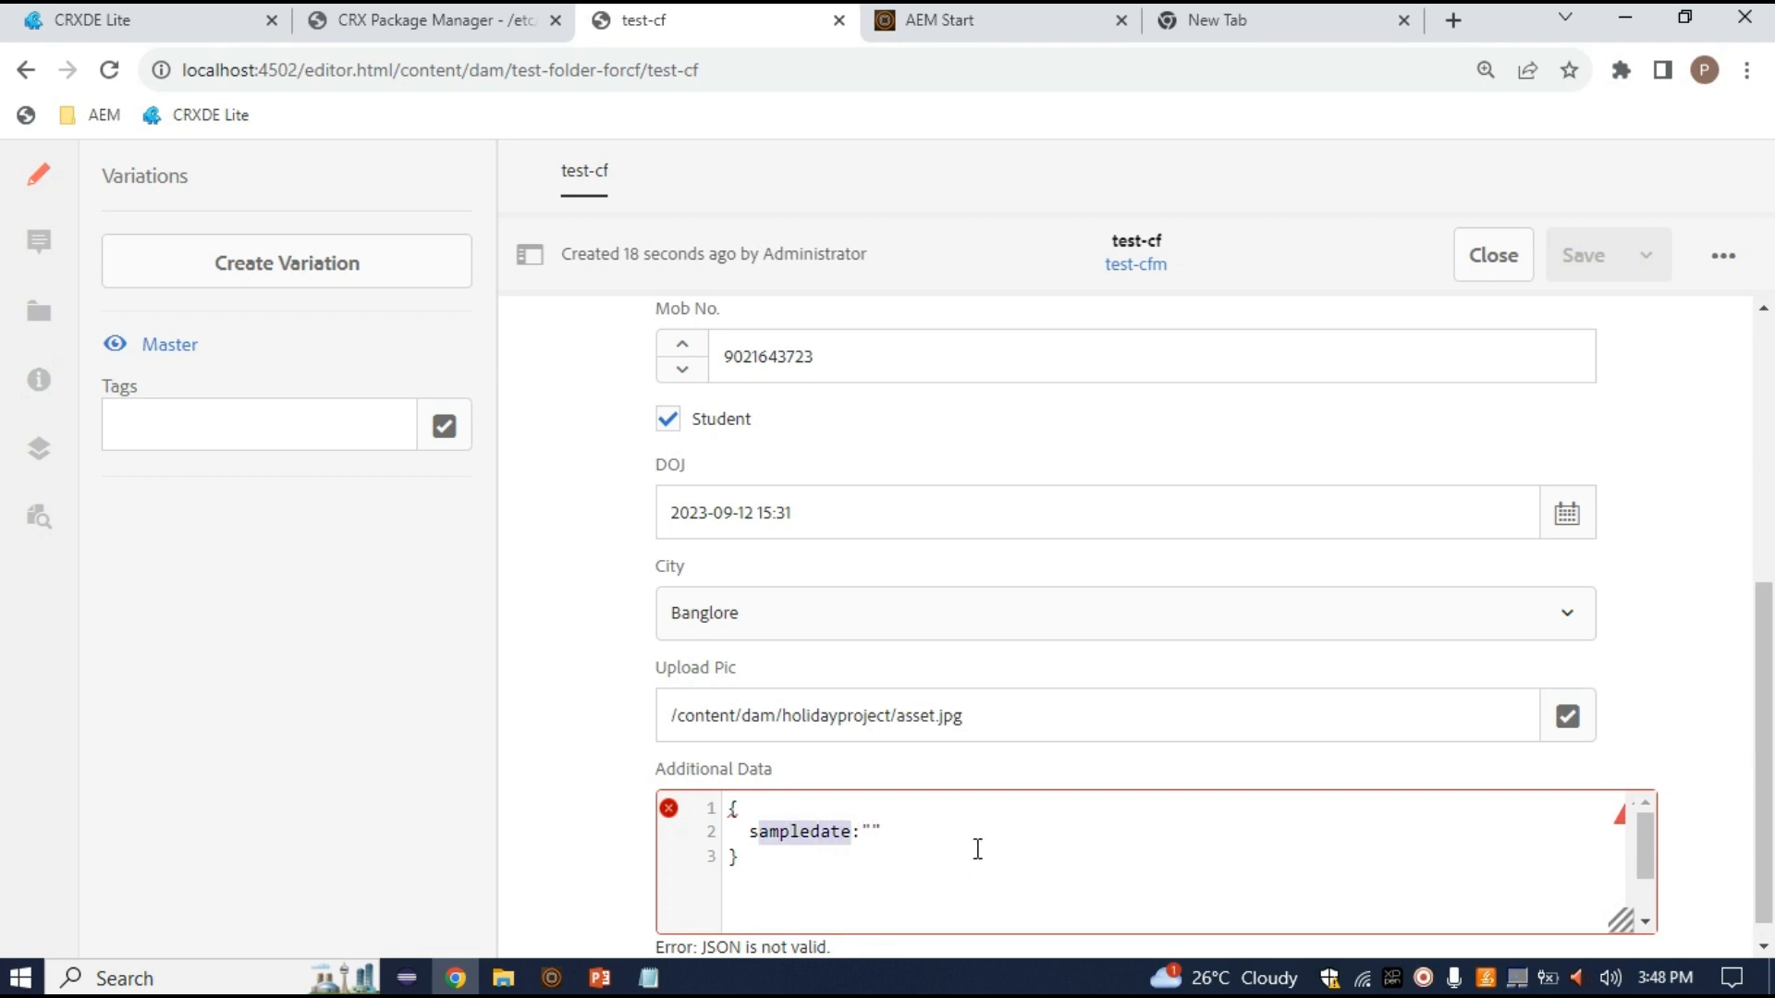
type("\"key")
key("Right")
key("Right")
key("Right")
type("value")
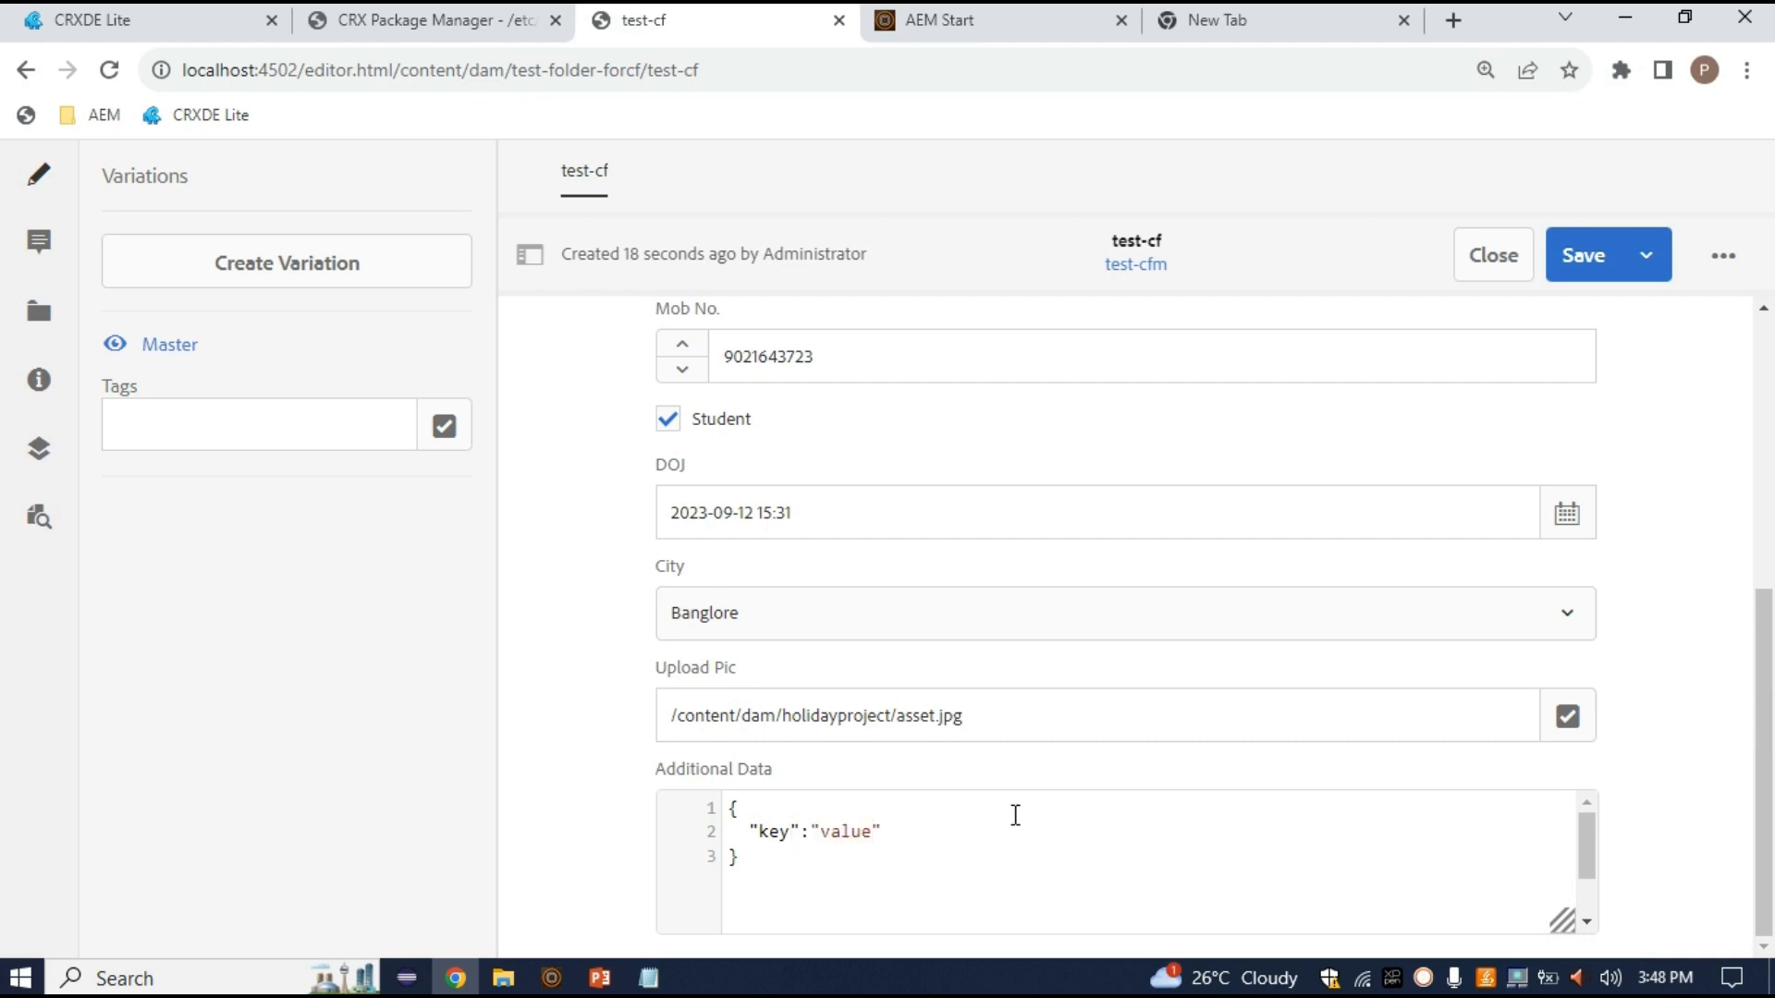
type(";")
key("BackSpace")
type(",")
key("Return")
type(":")
key("BackSpace")
type("\"number\"")
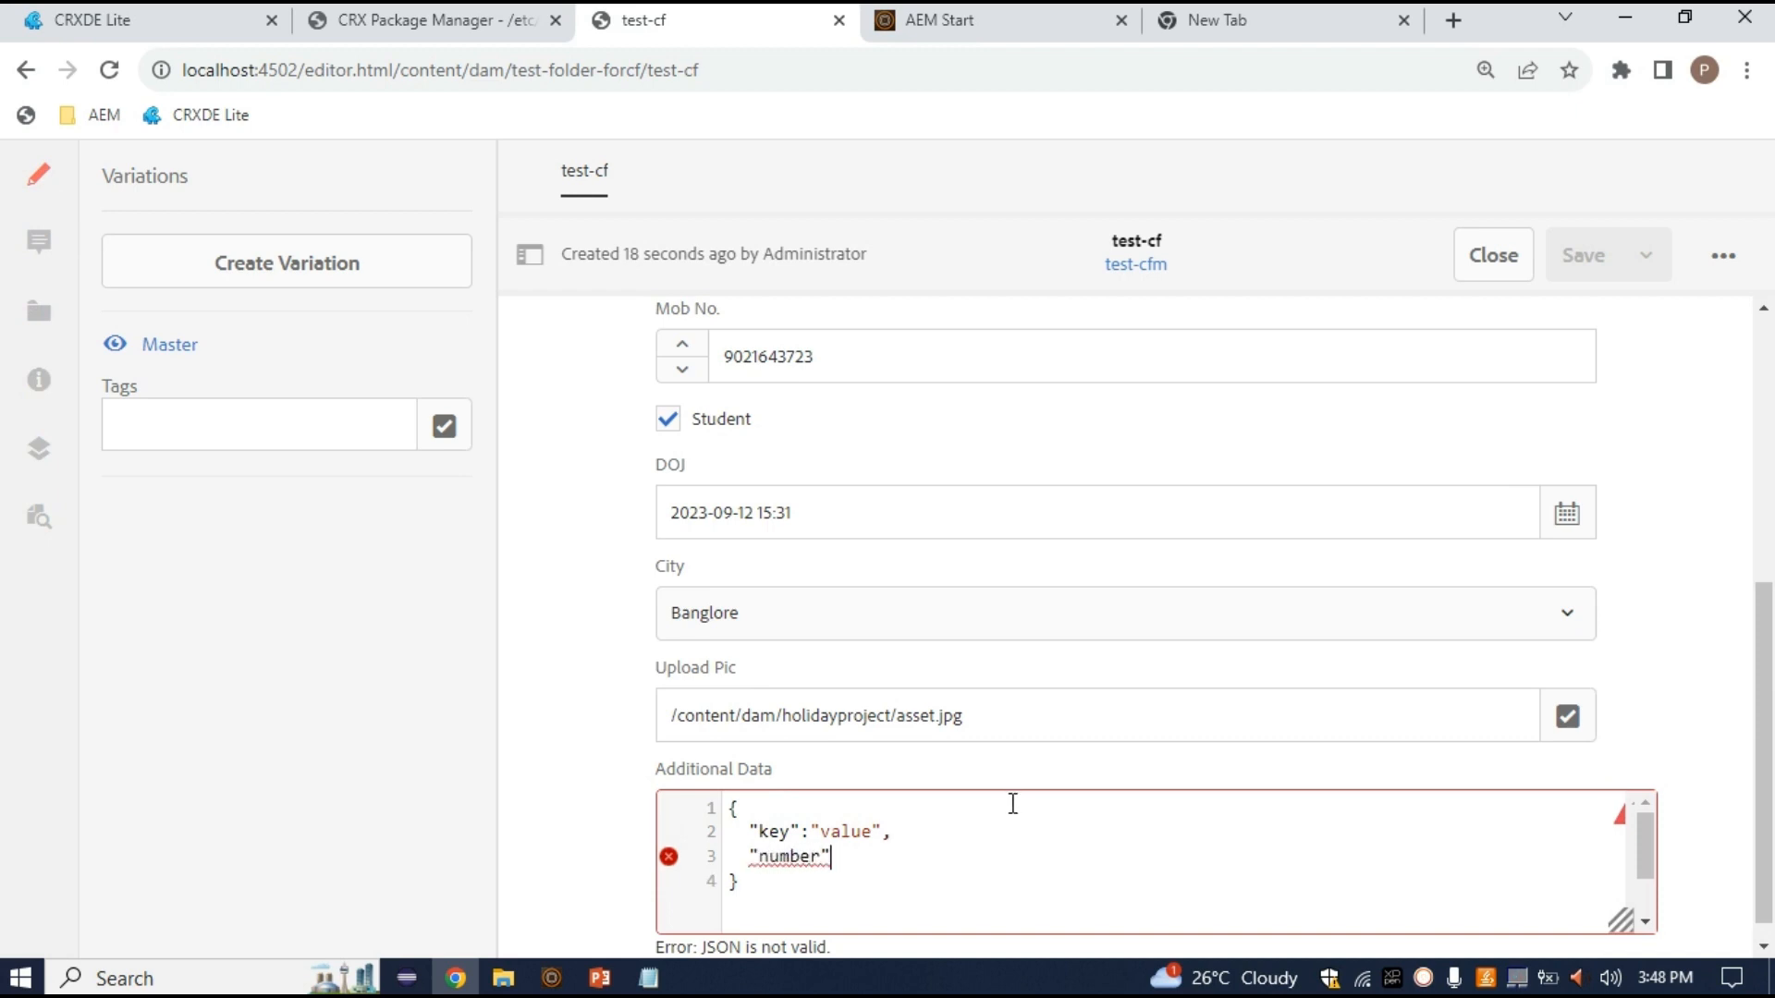
type(":\"")
type("1234567")
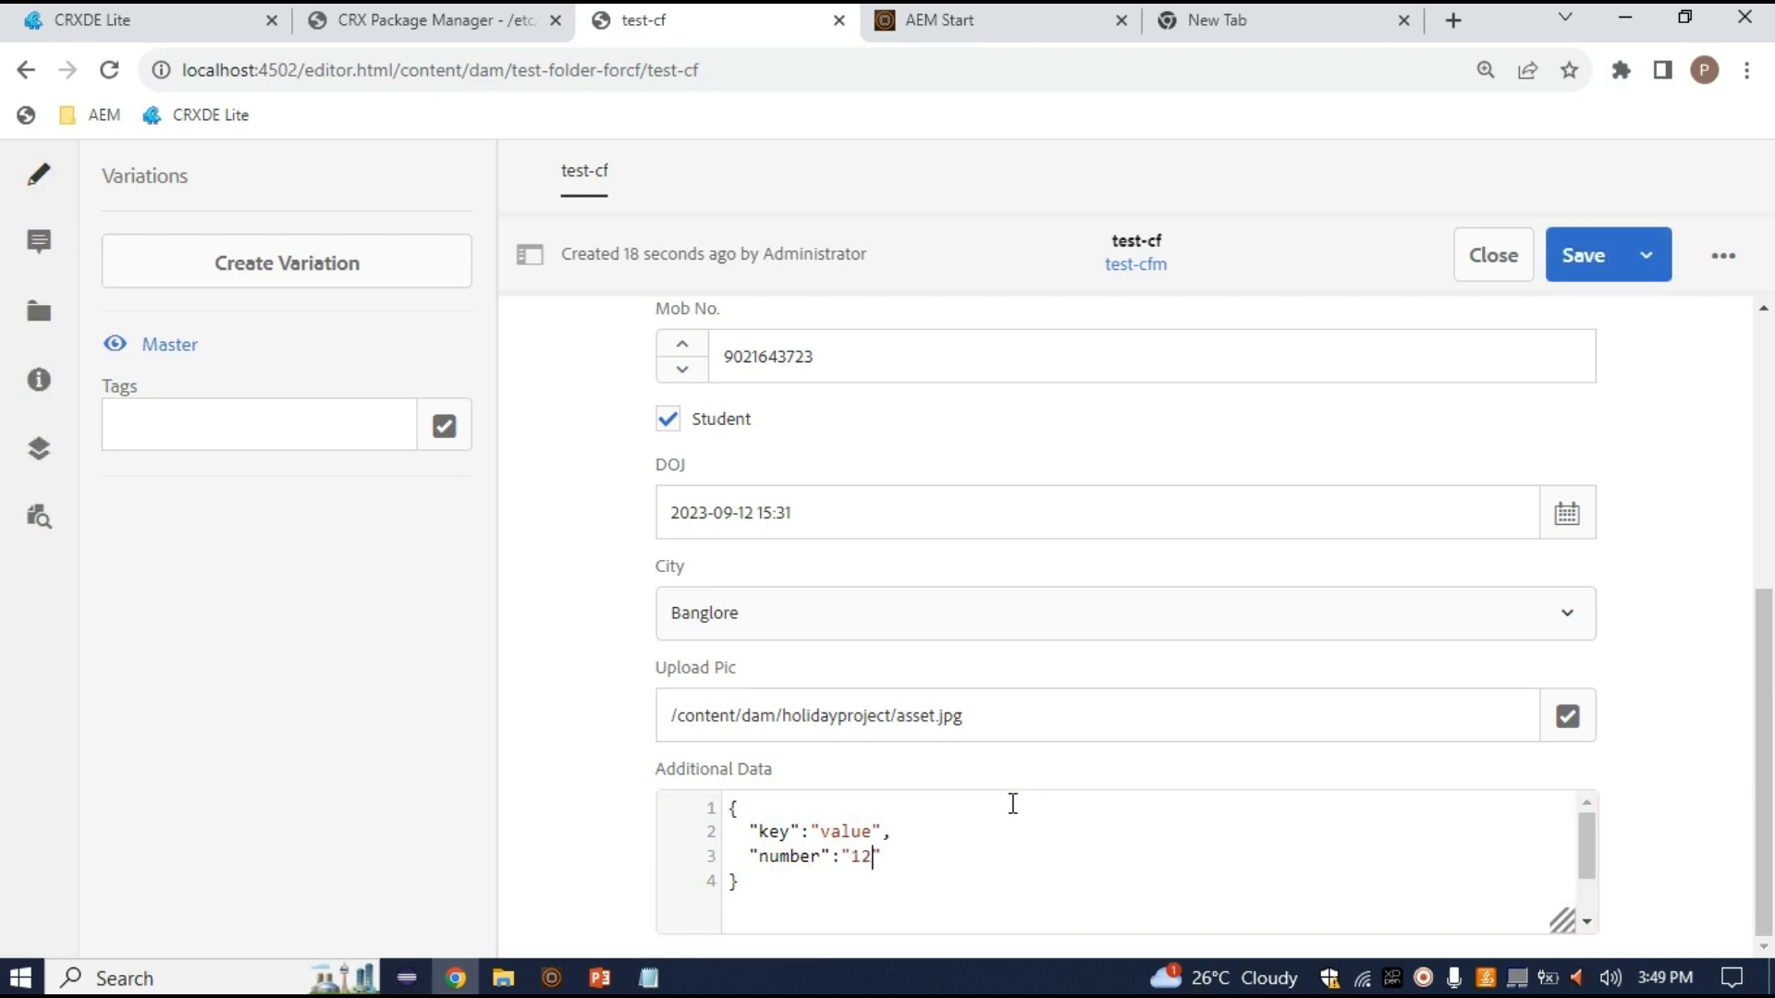
type("890")
left_click(995, 880)
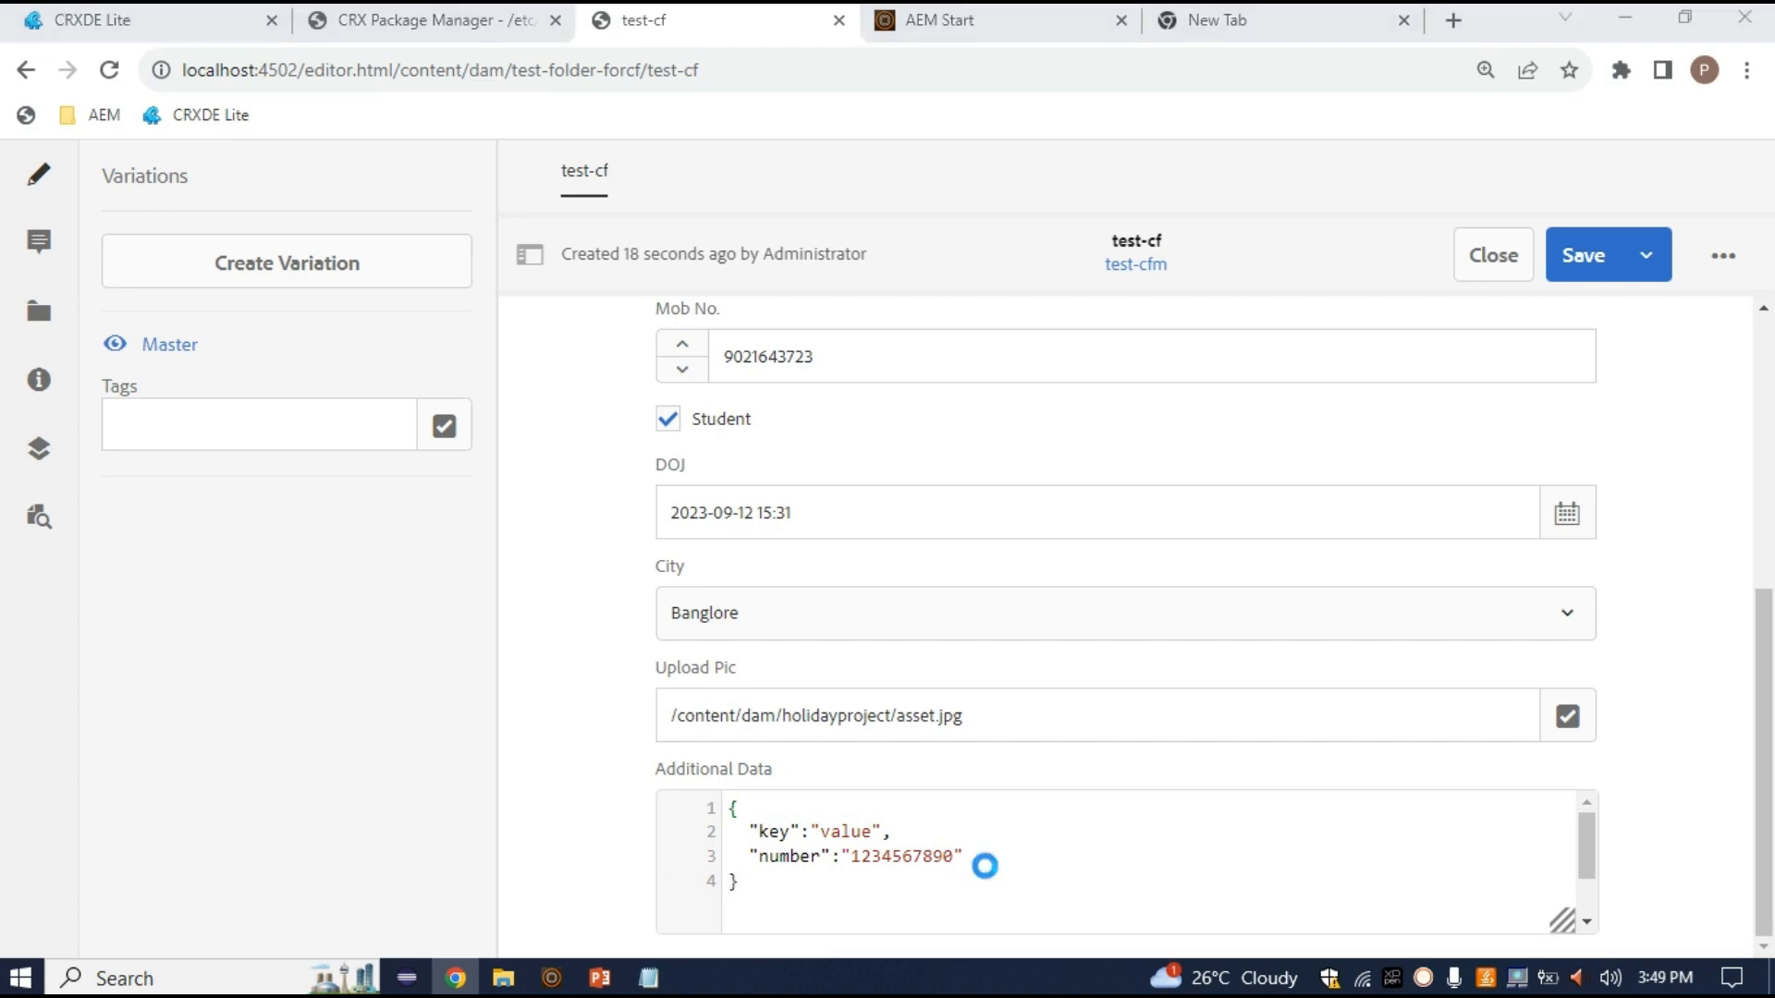
key("ctrl+s")
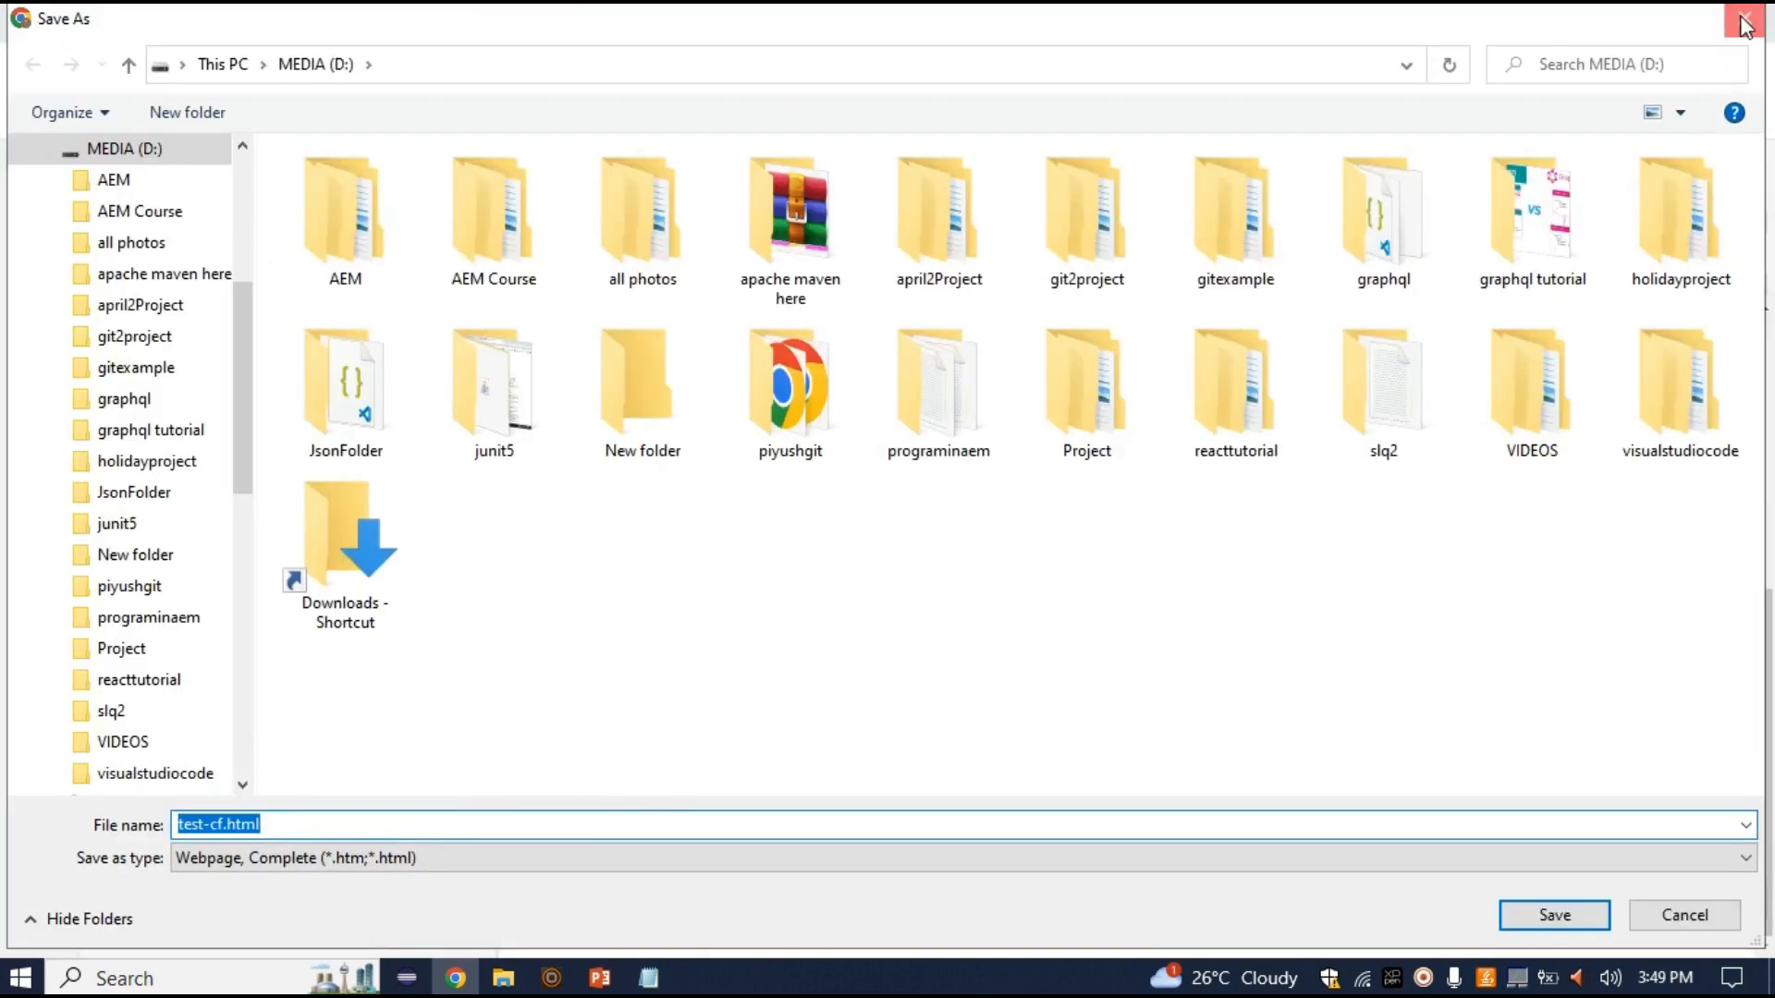
Close the Save As window and save the filled-in test-cf content fragment
left_click(1738, 20)
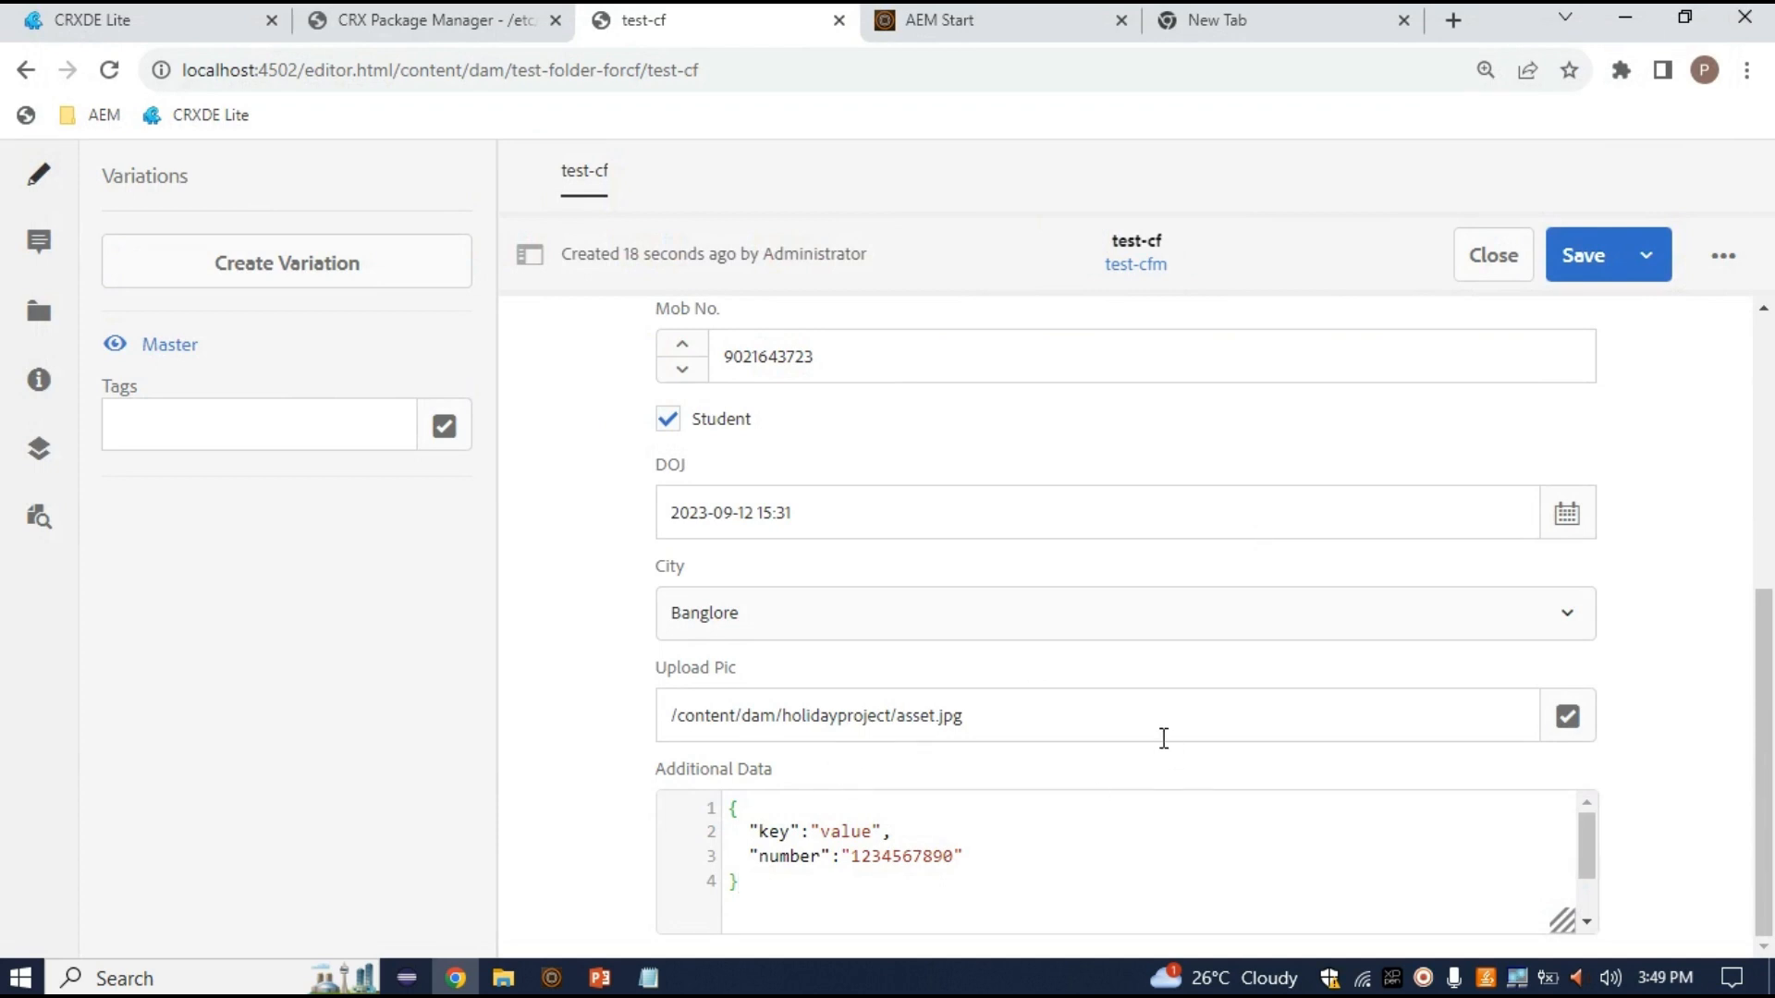
scroll(1162, 737, "up", 2)
scroll(1164, 738, "up", 4)
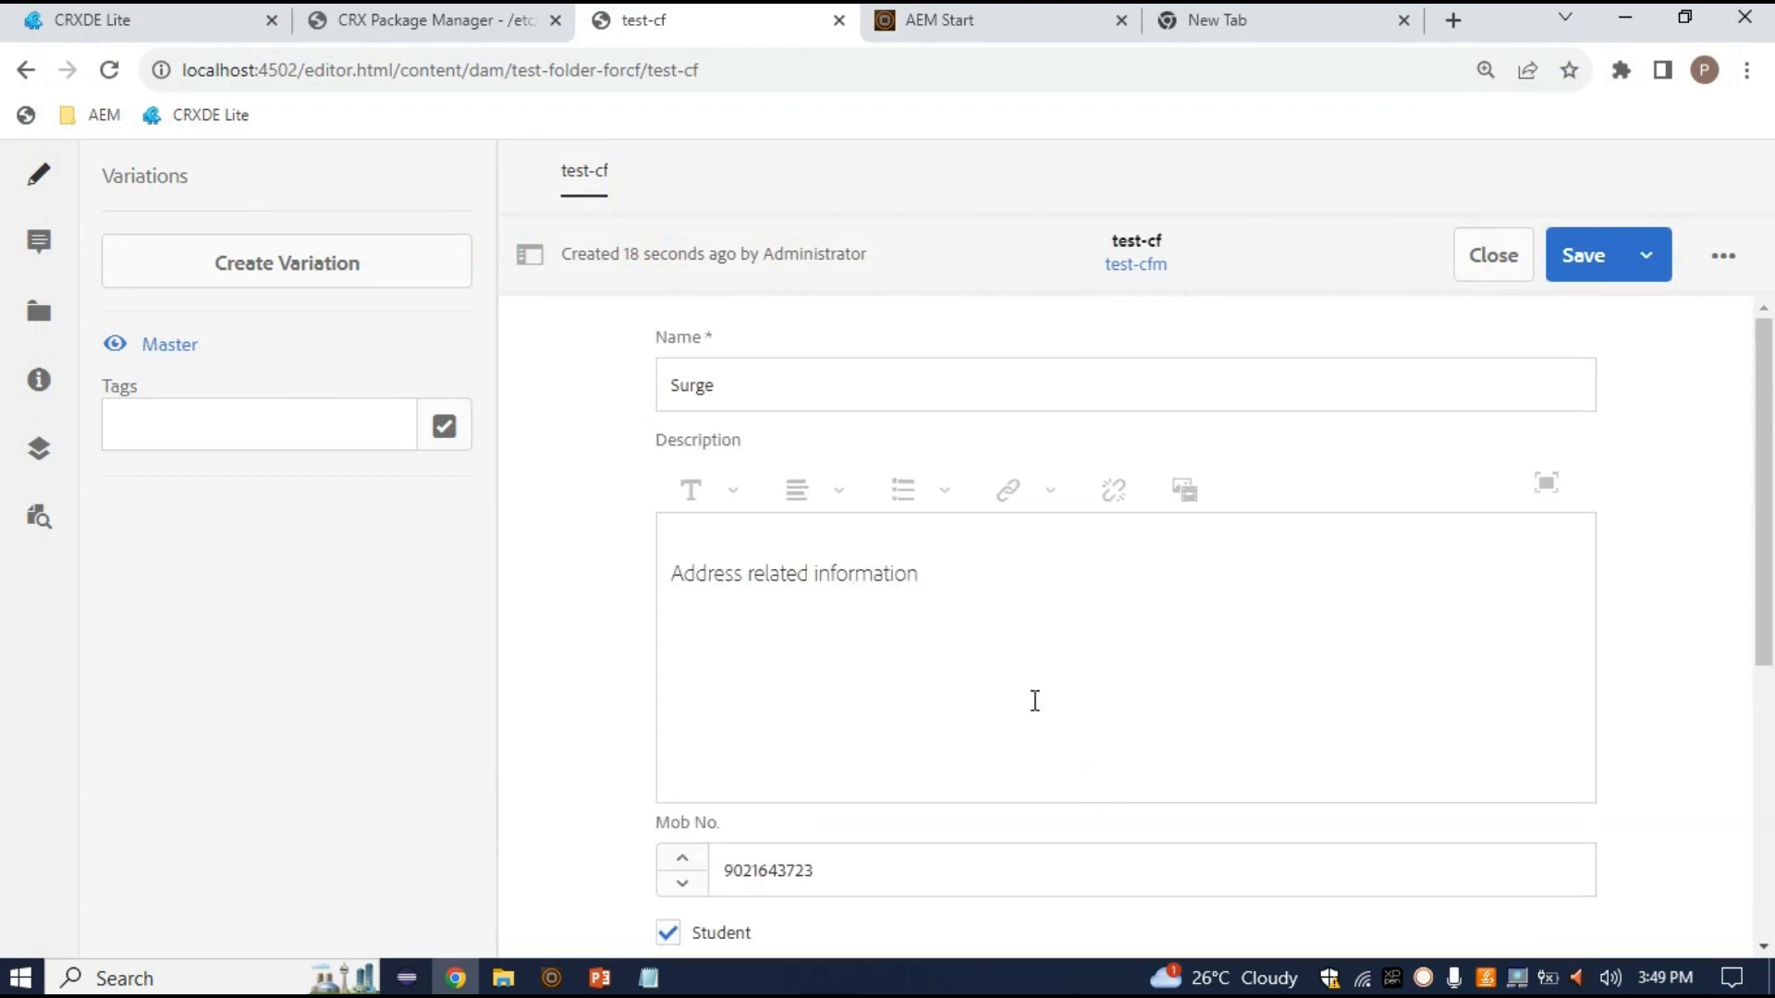
scroll(965, 704, "down", 1)
scroll(962, 702, "up", 1)
scroll(890, 756, "down", 5)
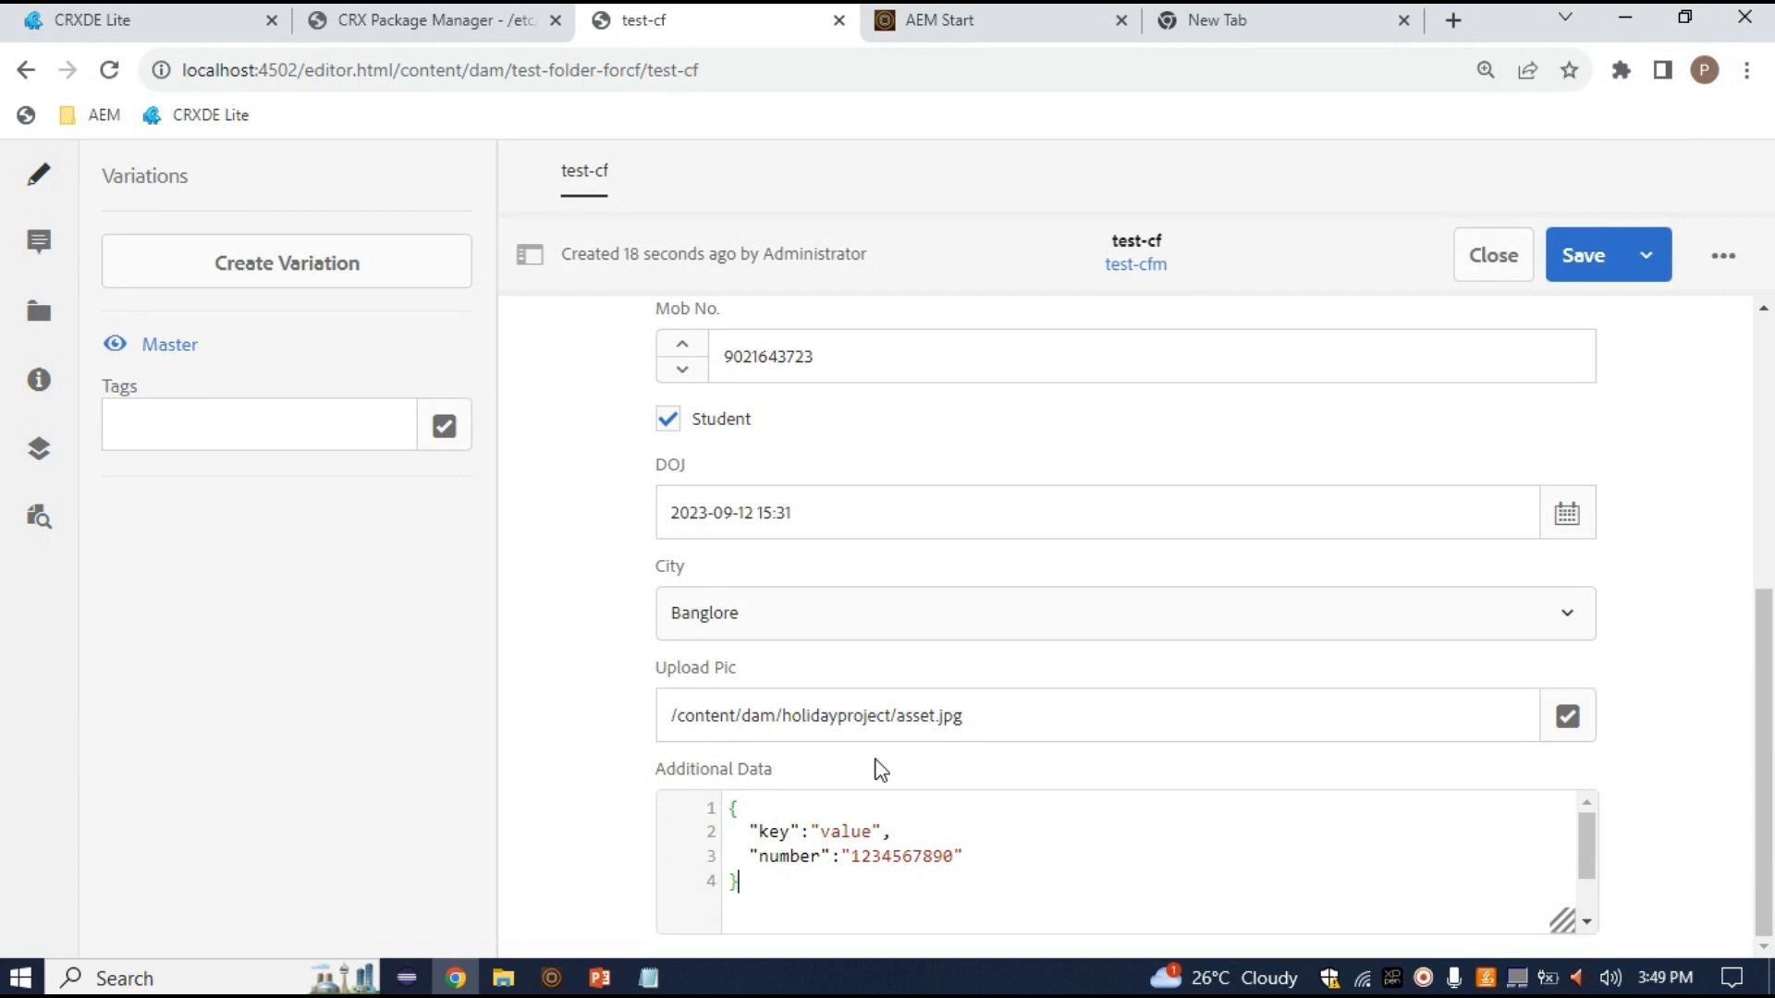
left_click(1584, 280)
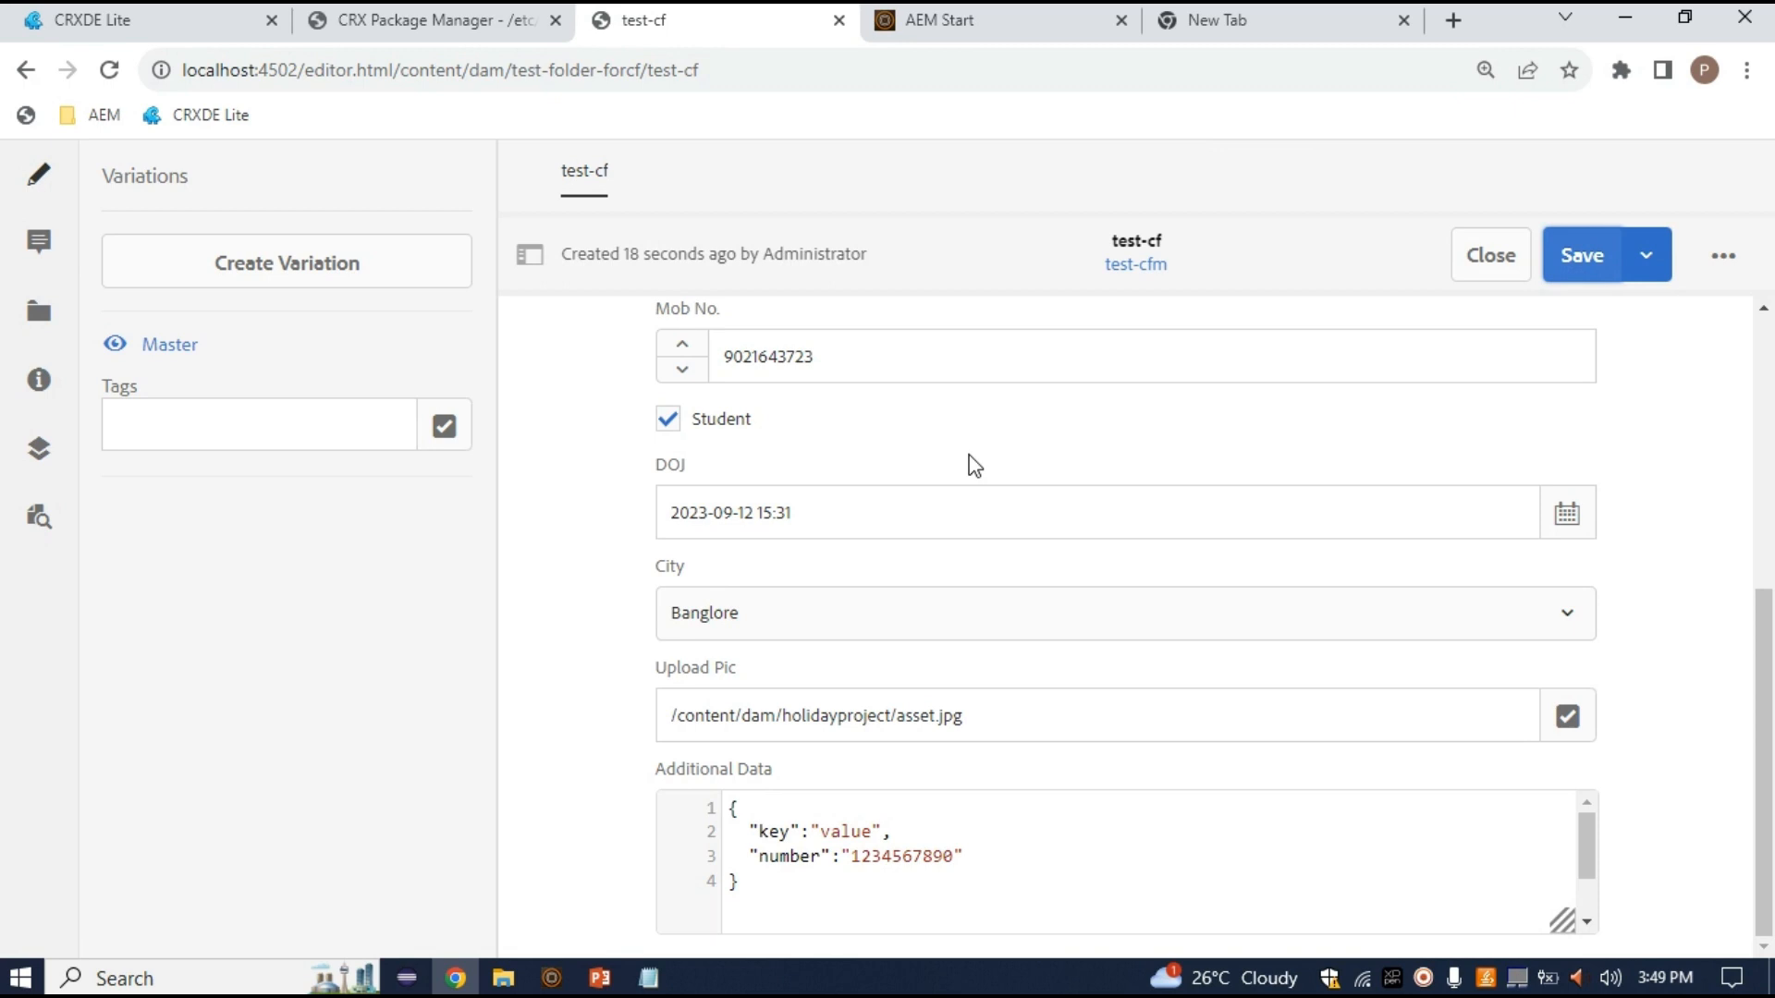
From the AEM start page, go to Sites > holiday project website > us and edit the en page
left_click(1017, 15)
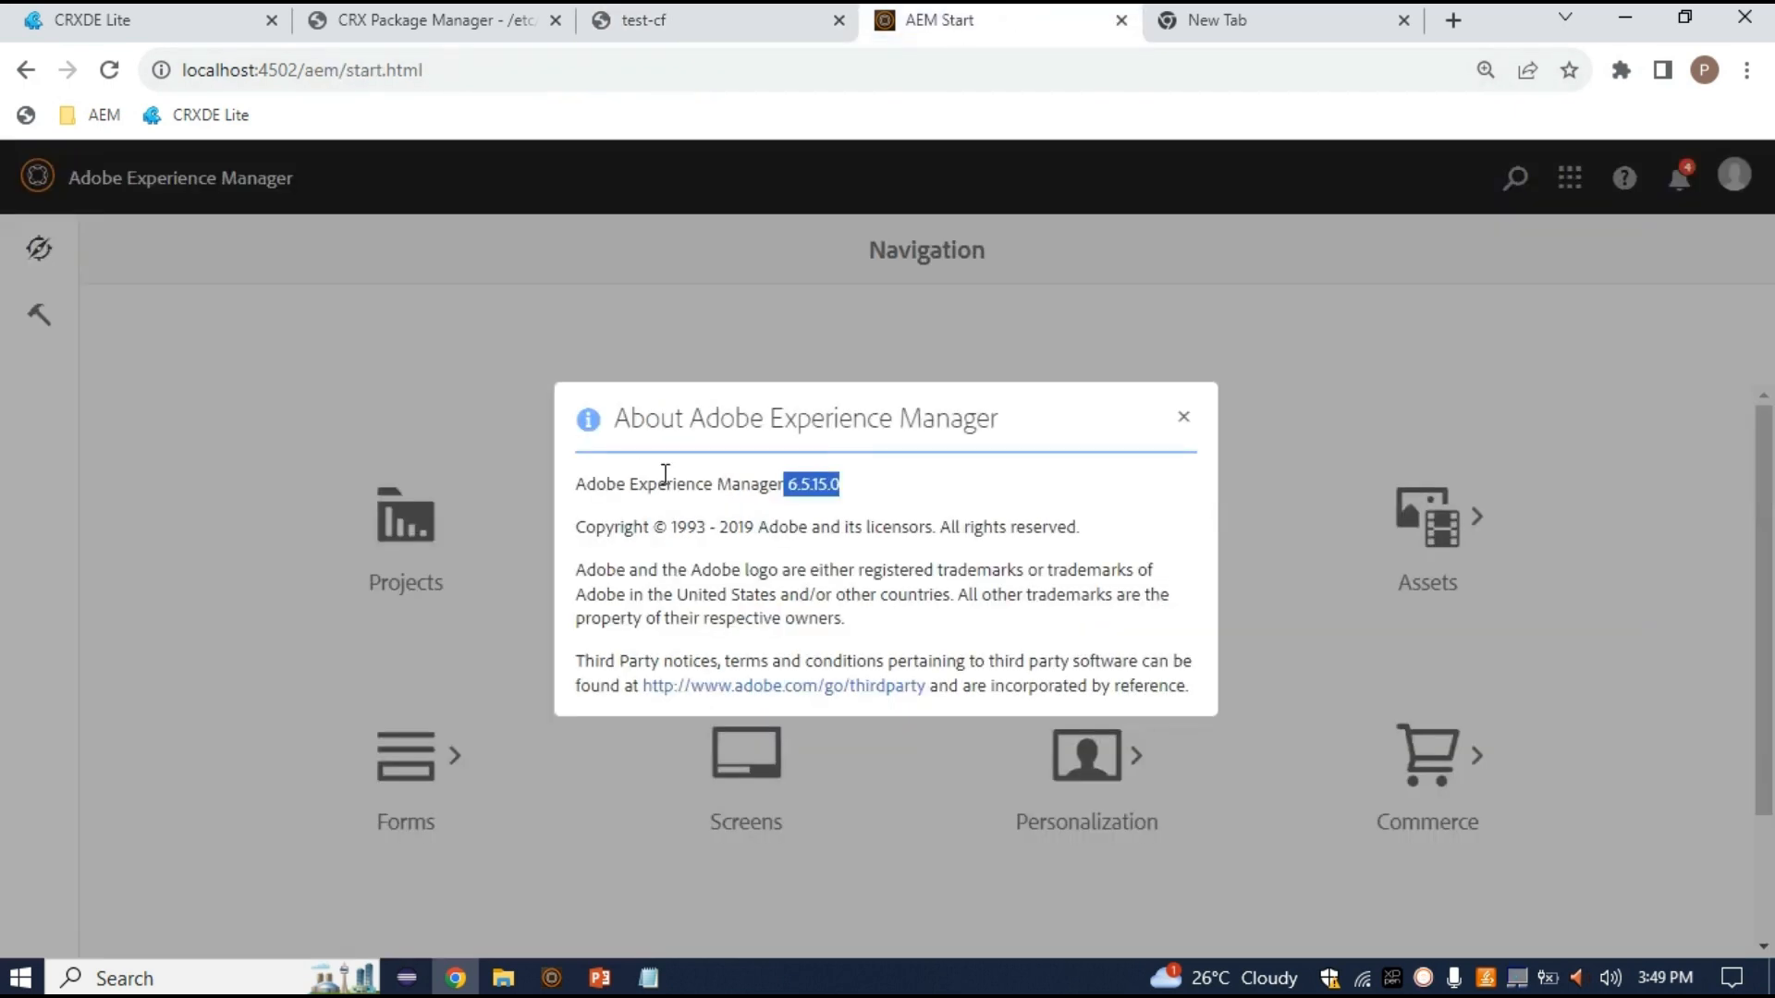
left_click(1184, 417)
left_click(733, 537)
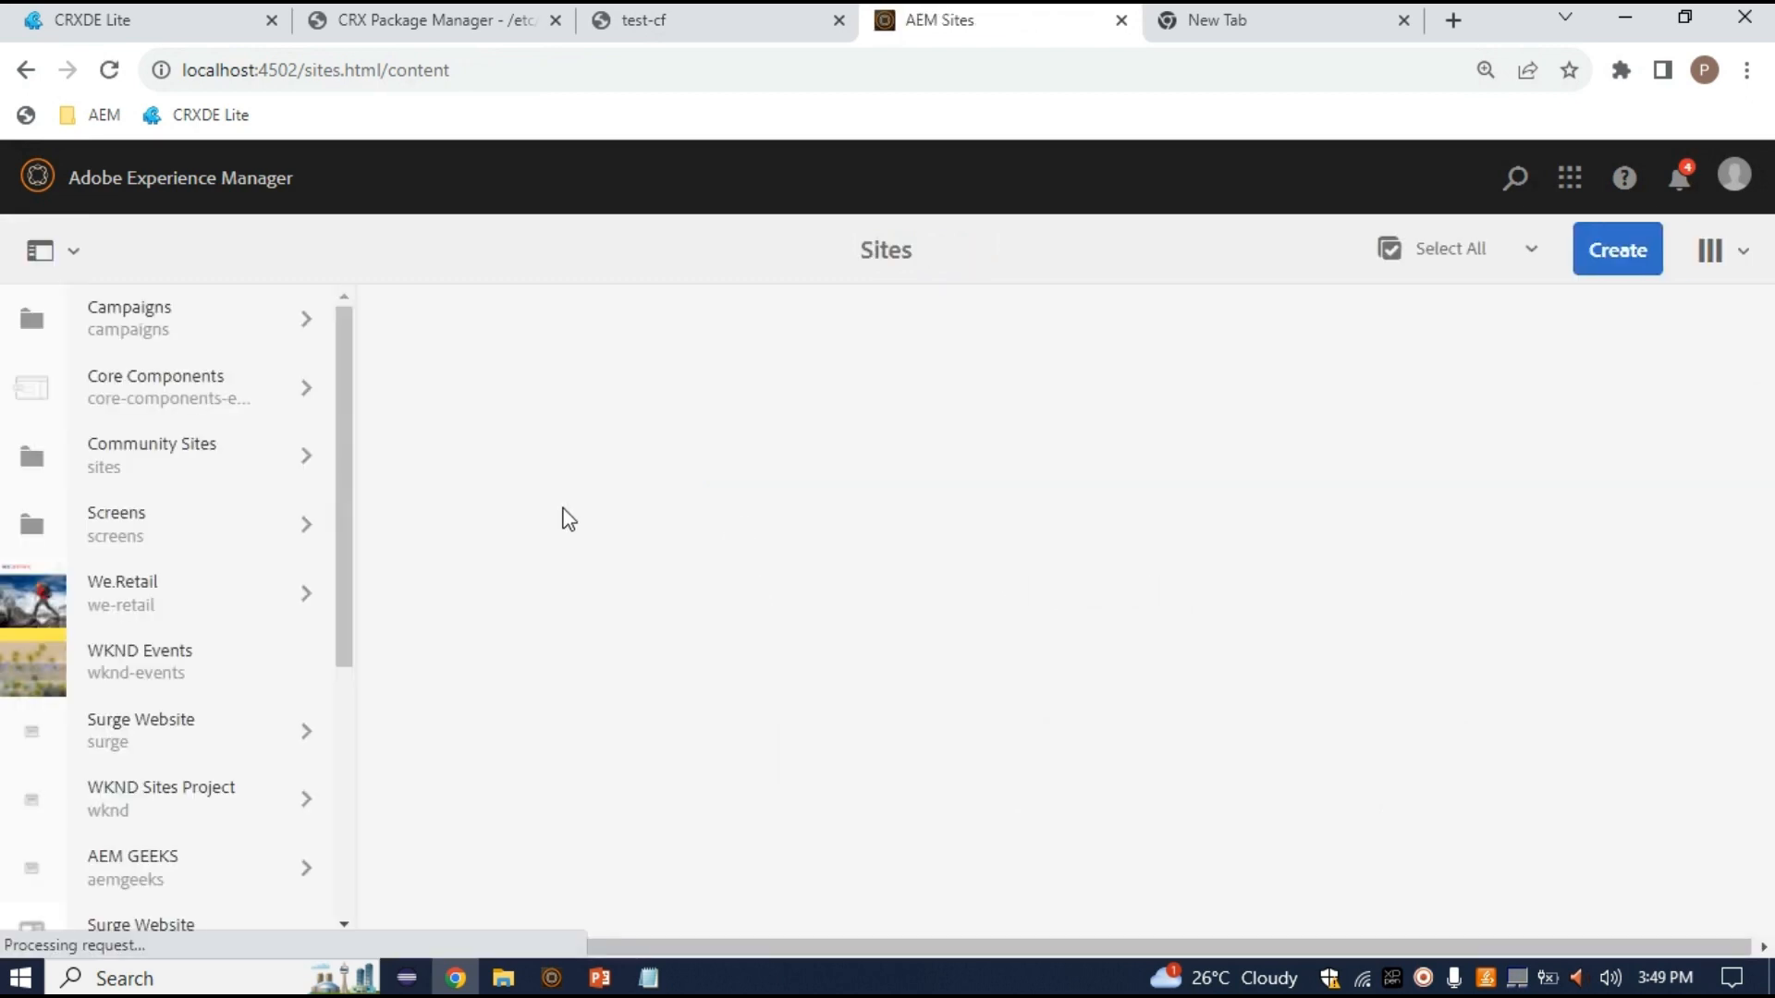
scroll(178, 860, "down", 5)
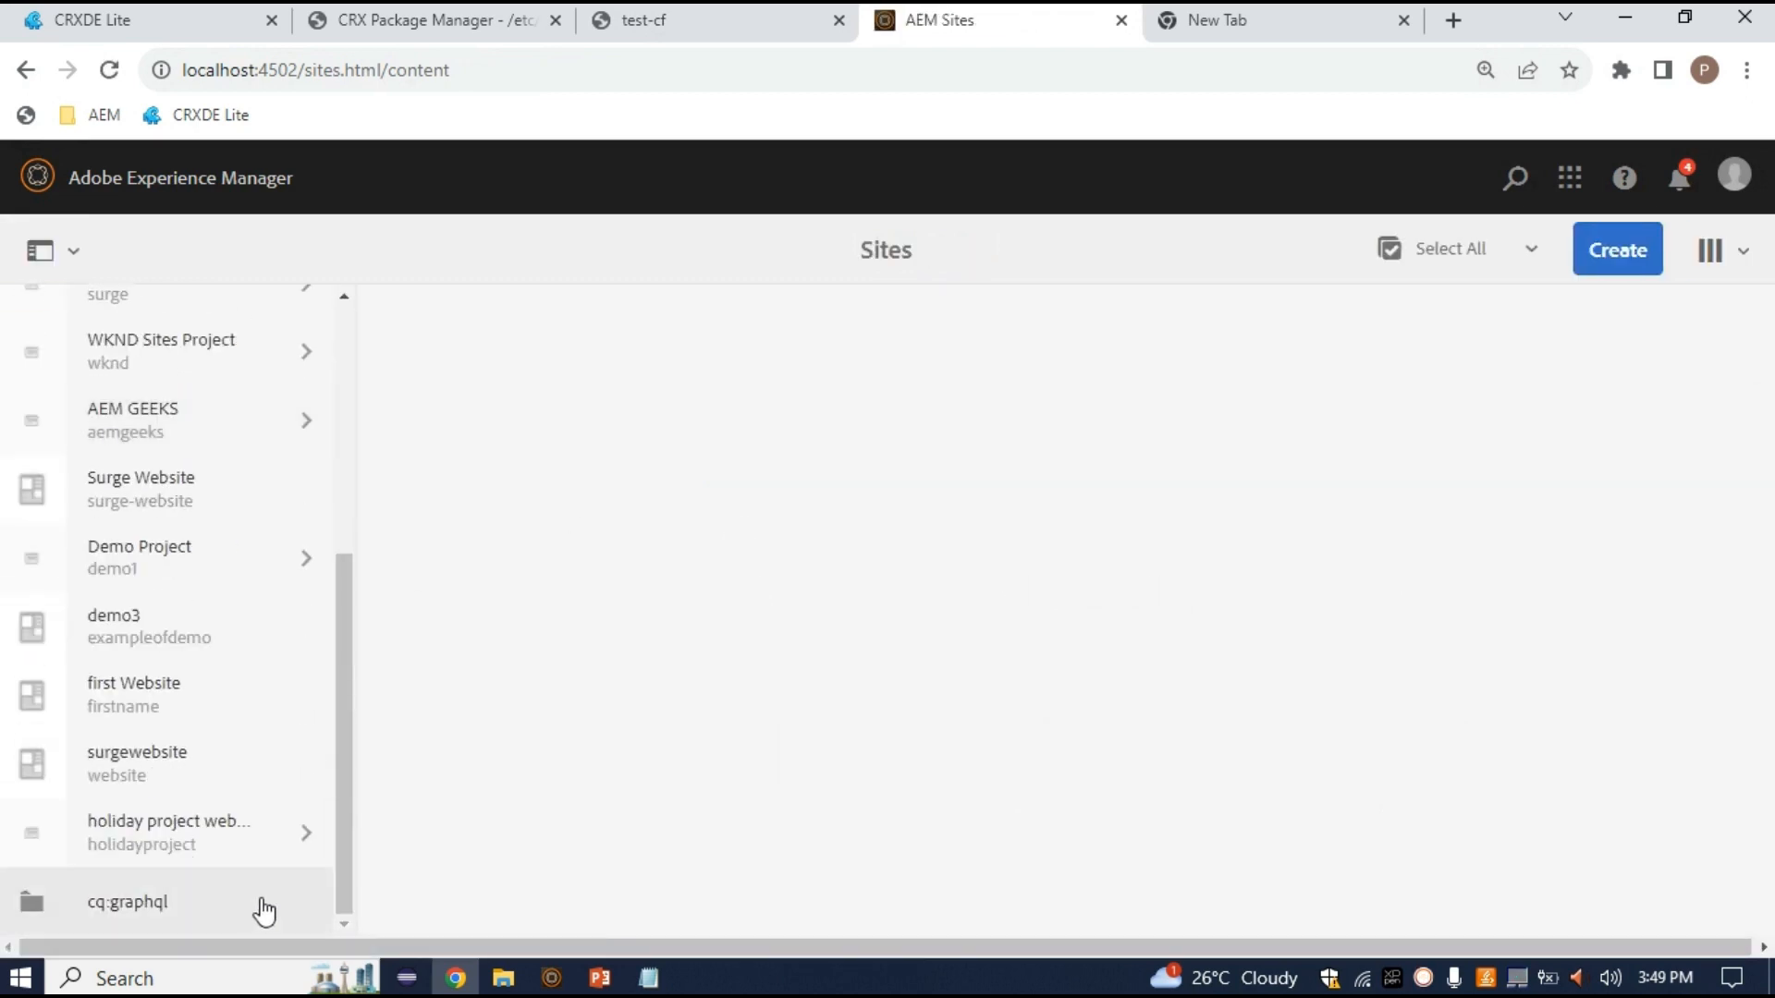
left_click(239, 821)
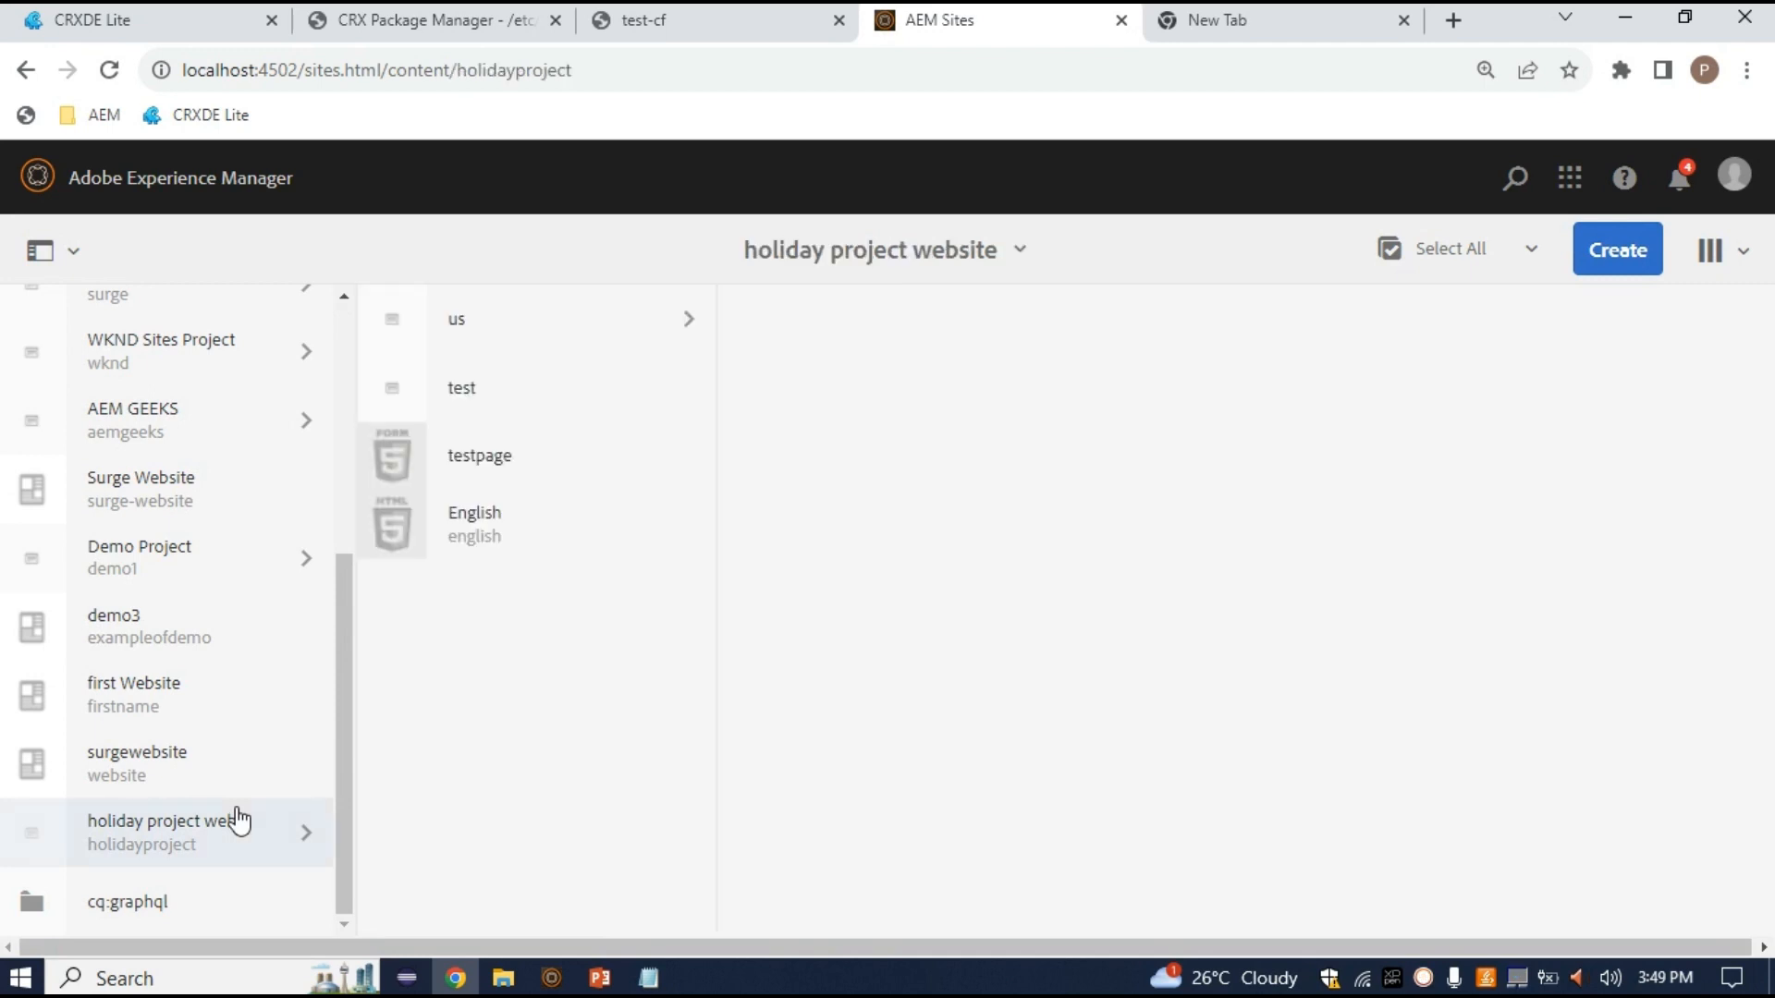
left_click(568, 335)
left_click(754, 324)
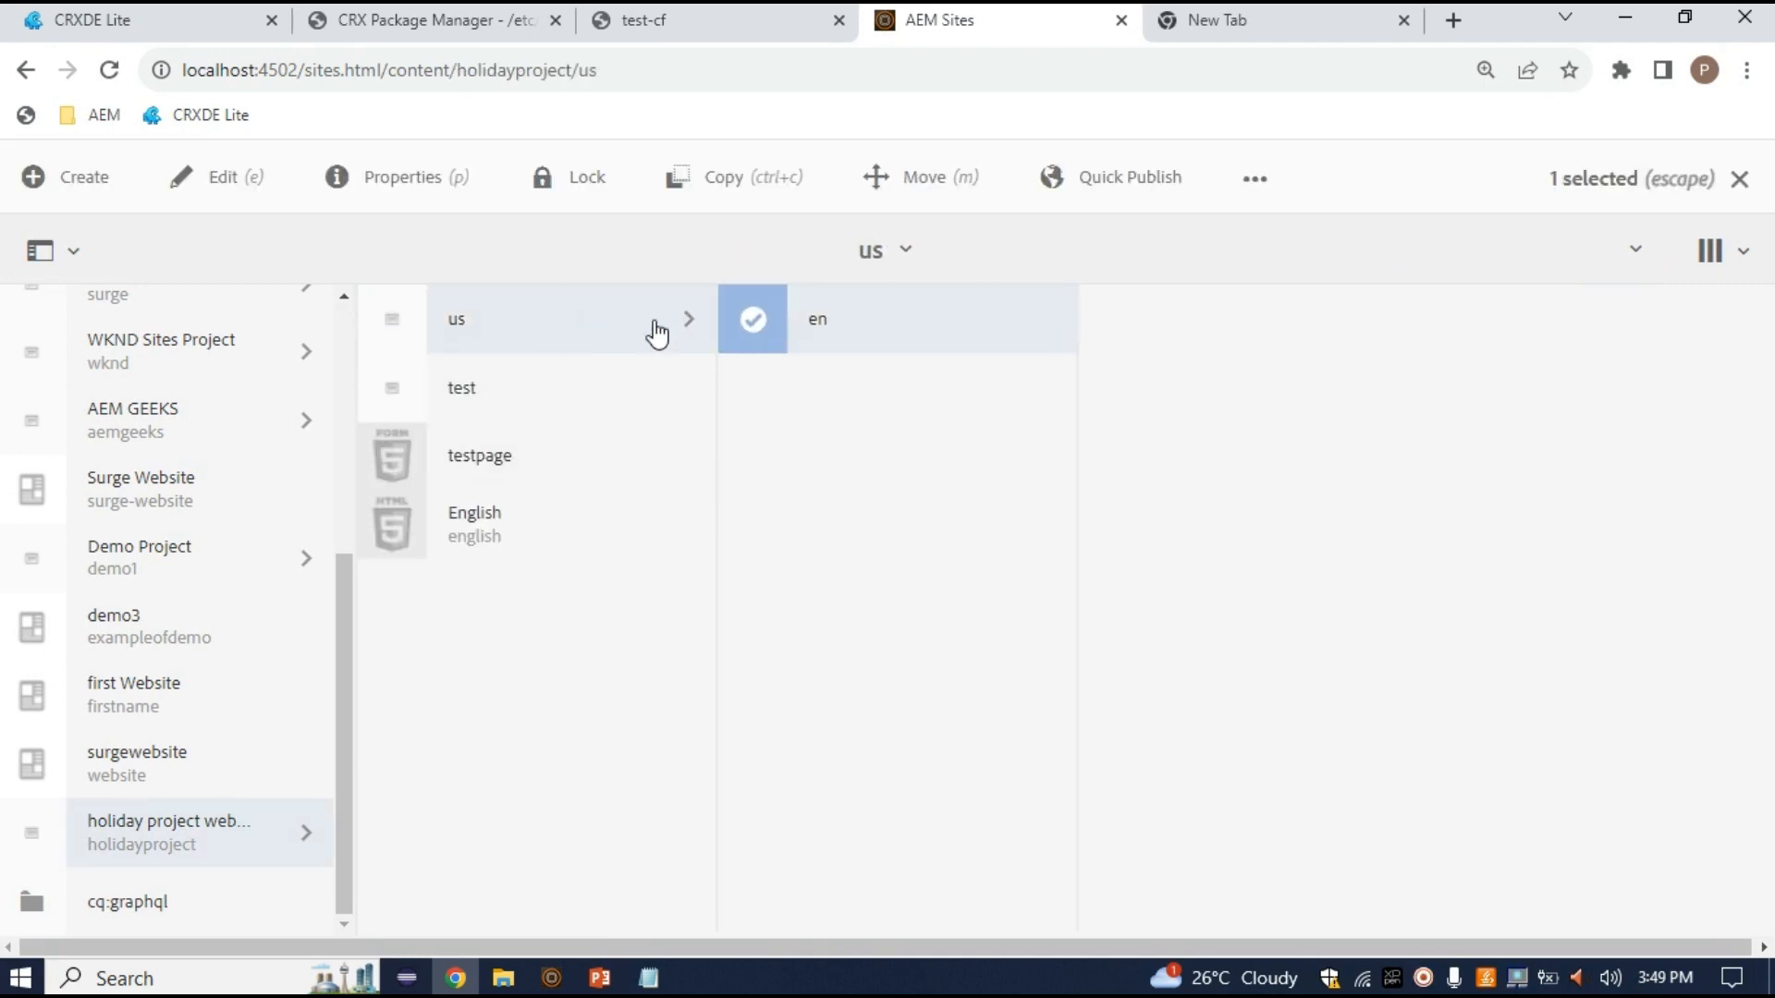
left_click(221, 177)
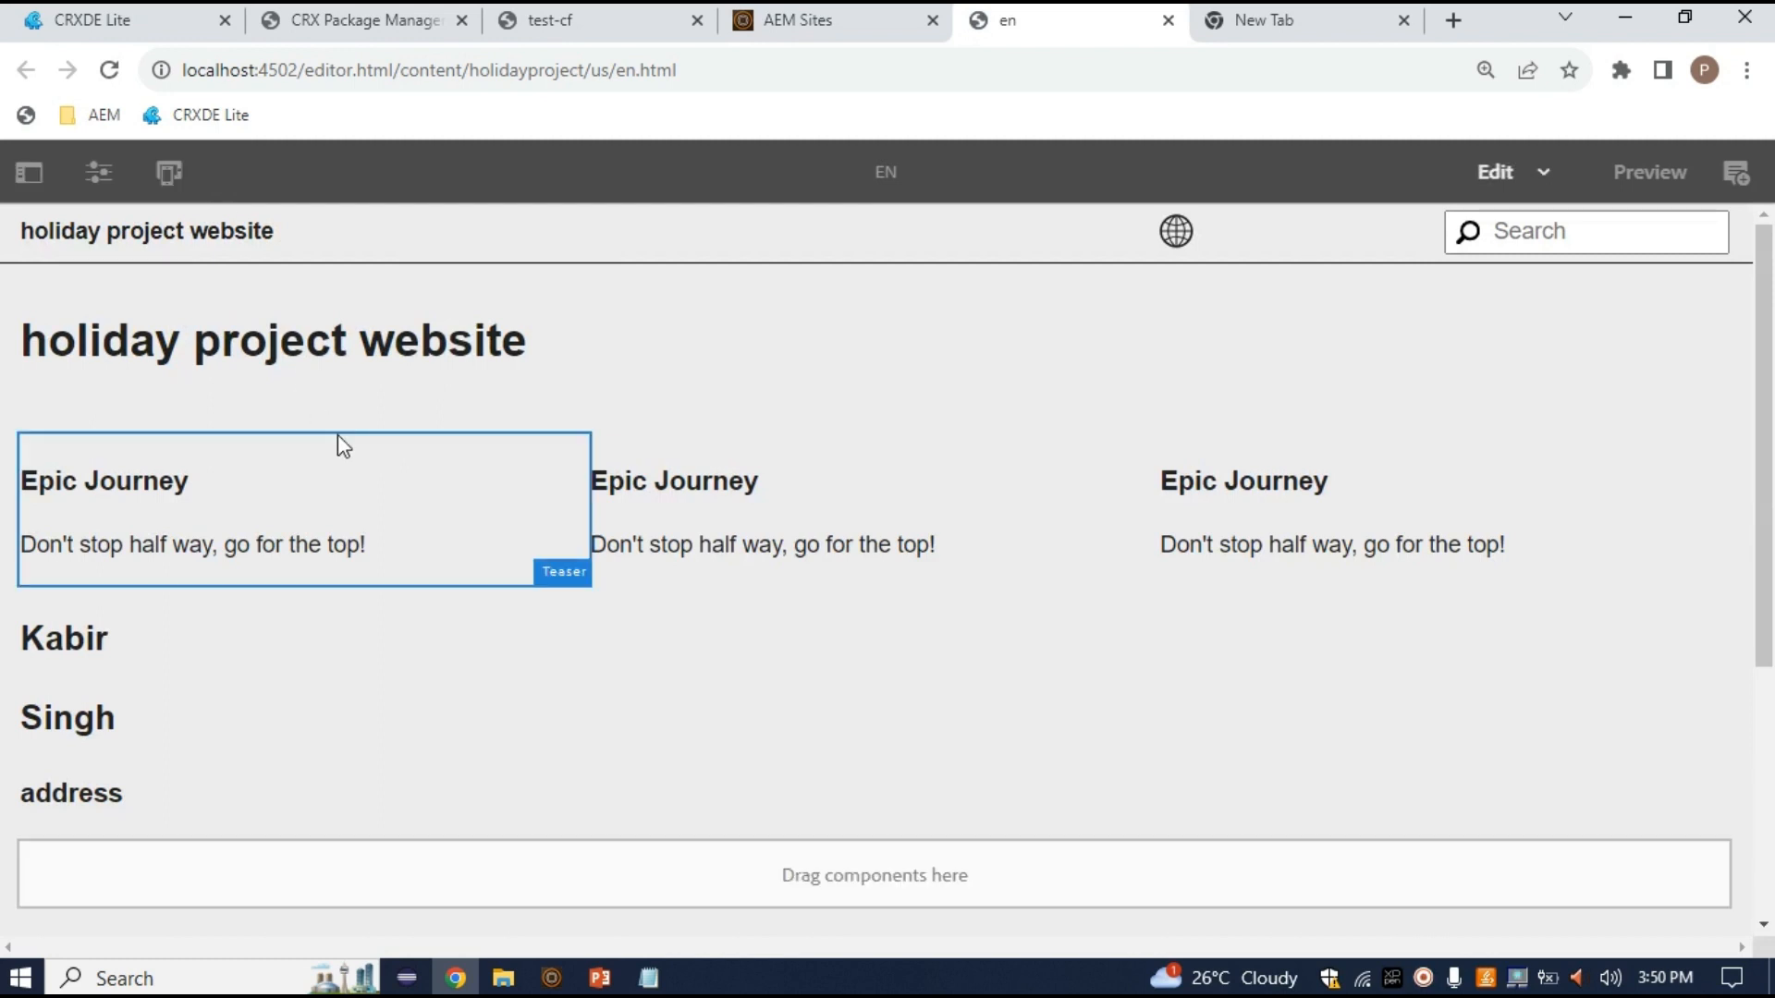
Insert a Content Fragment component, found by searching 'conte', into the empty area below the address heading
scroll(426, 709, "down", 4)
scroll(507, 491, "up", 1)
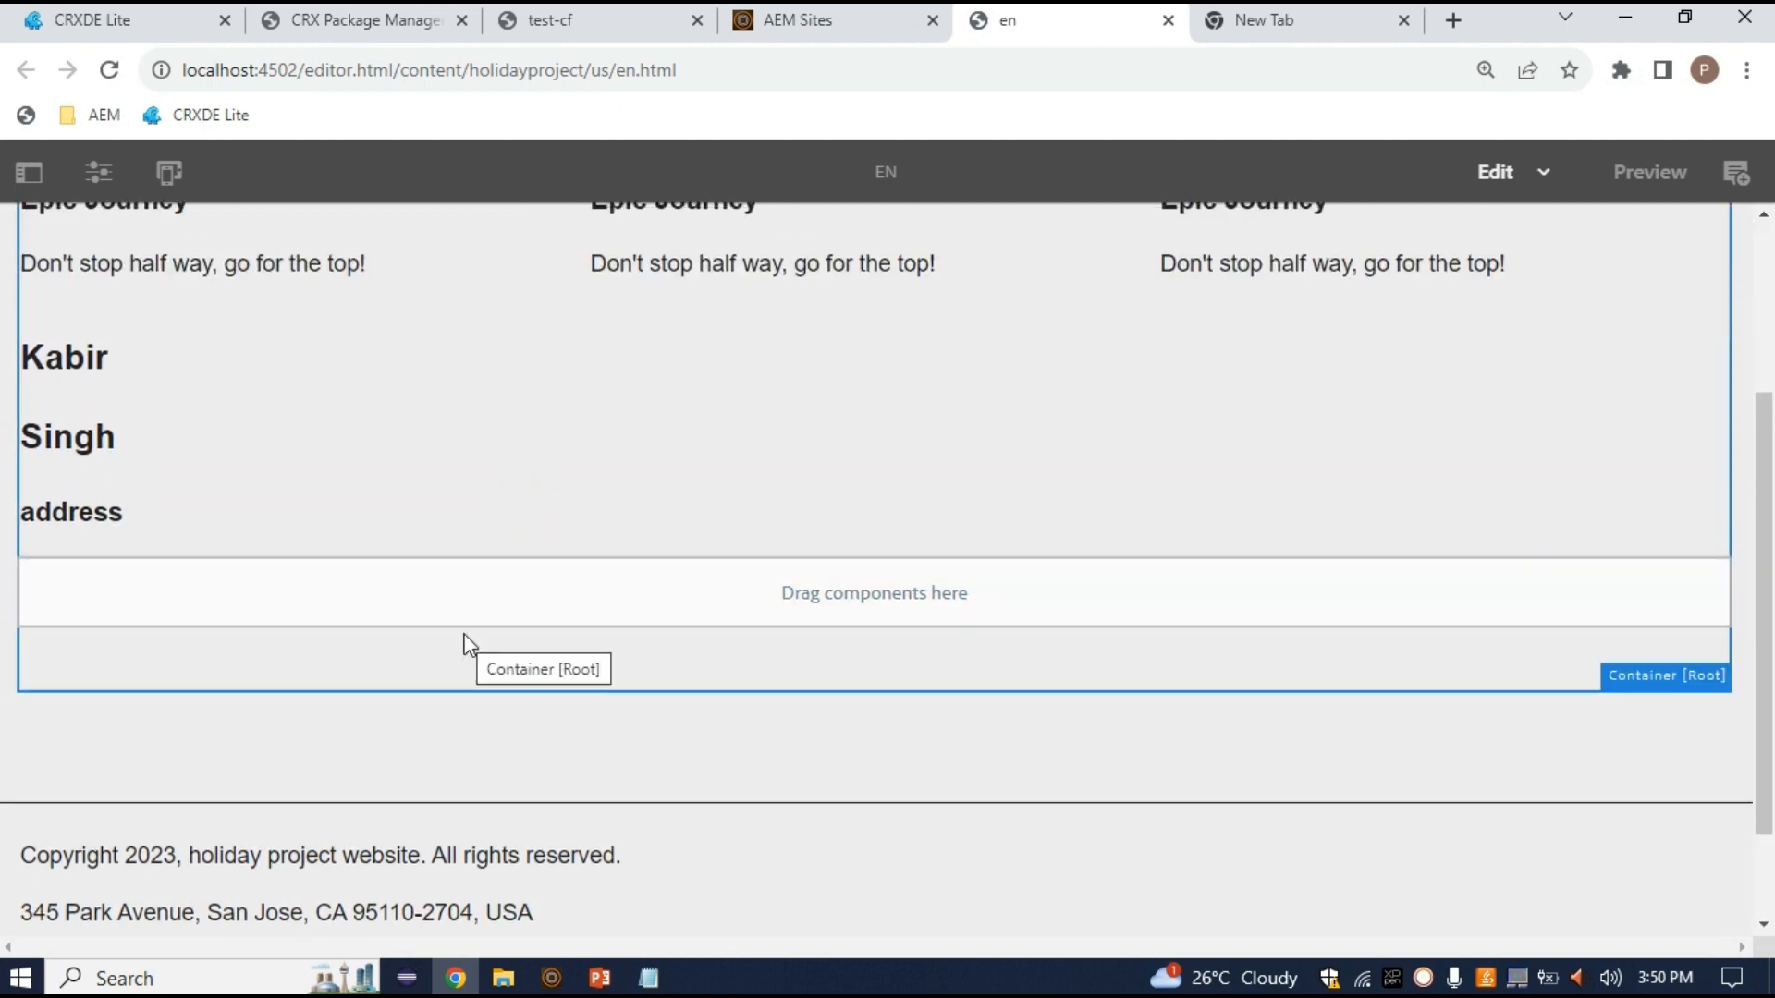
left_click(468, 614)
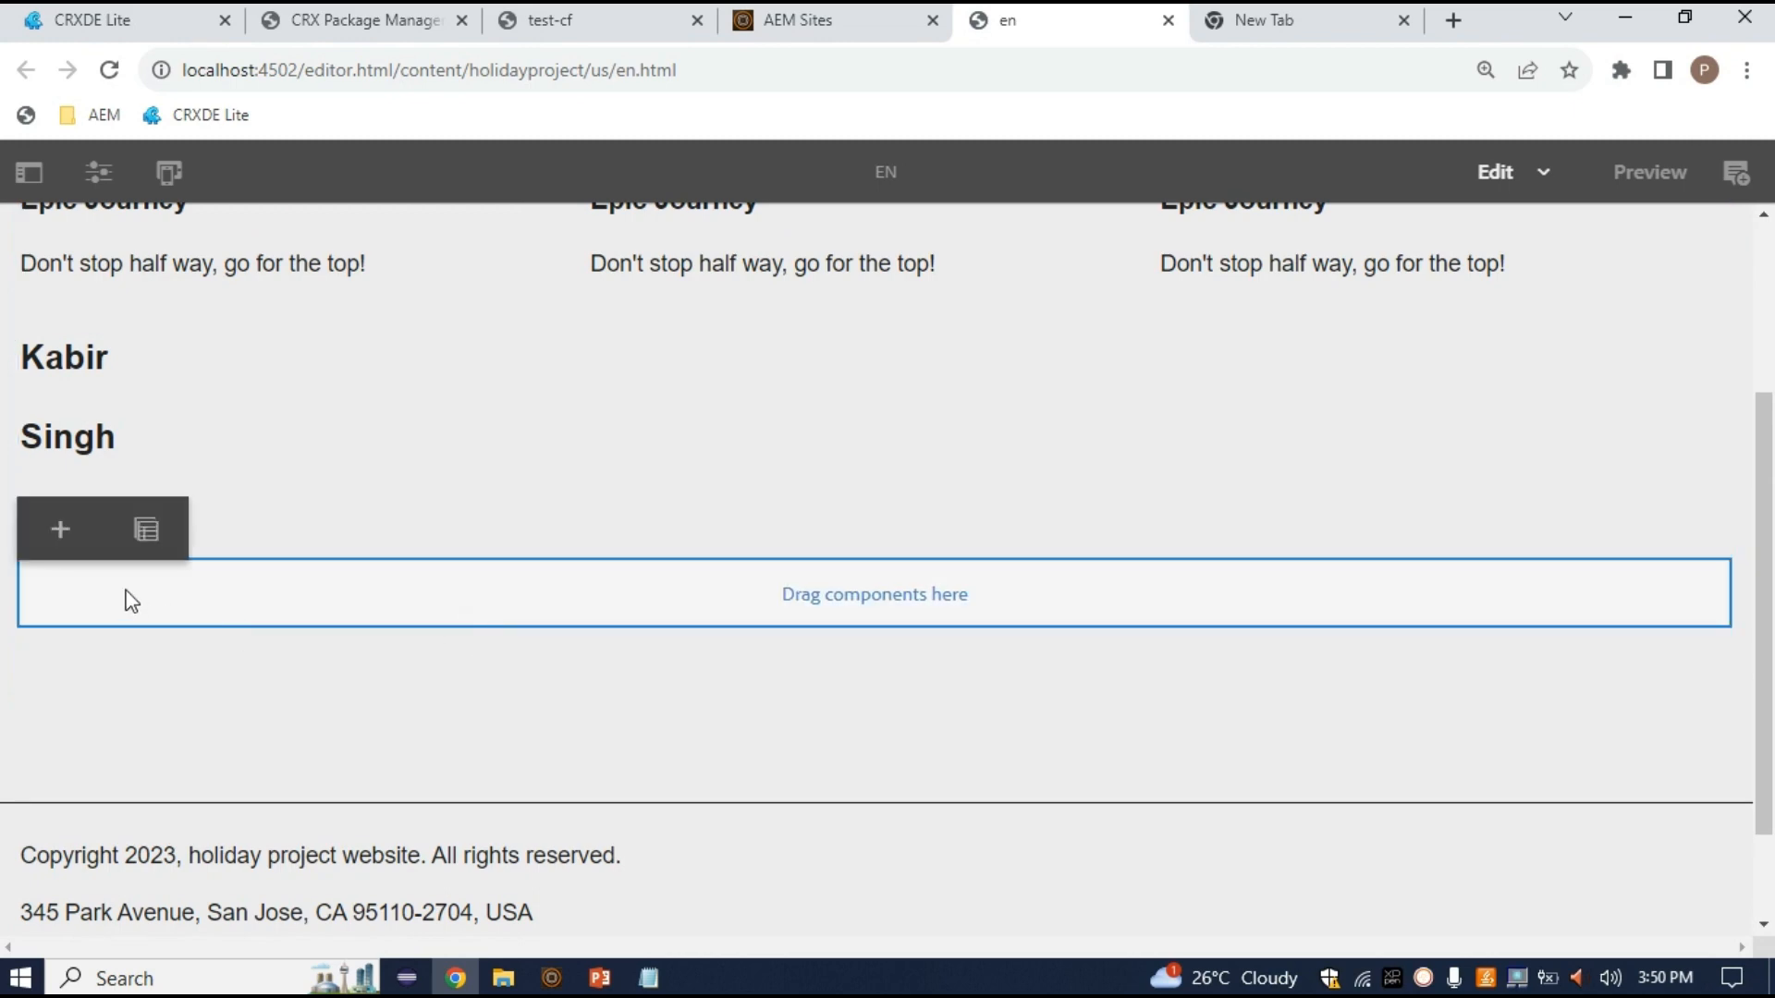
left_click(71, 536)
type("co")
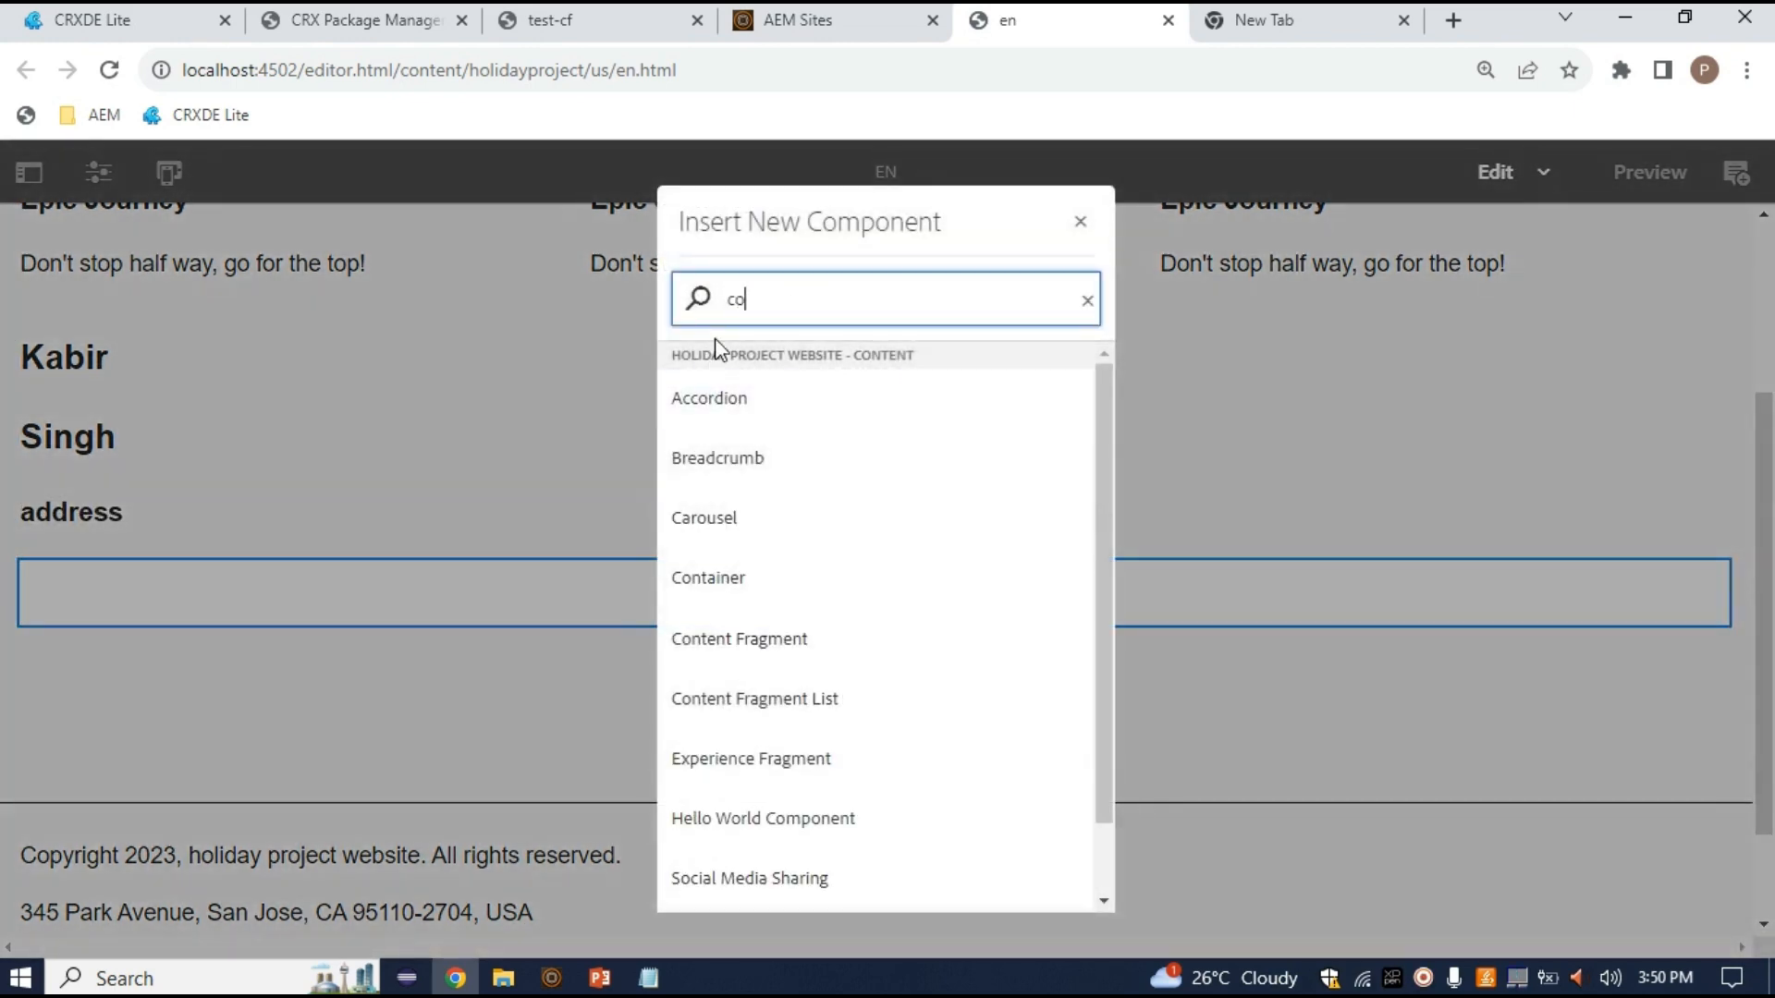
type("nte")
left_click(801, 405)
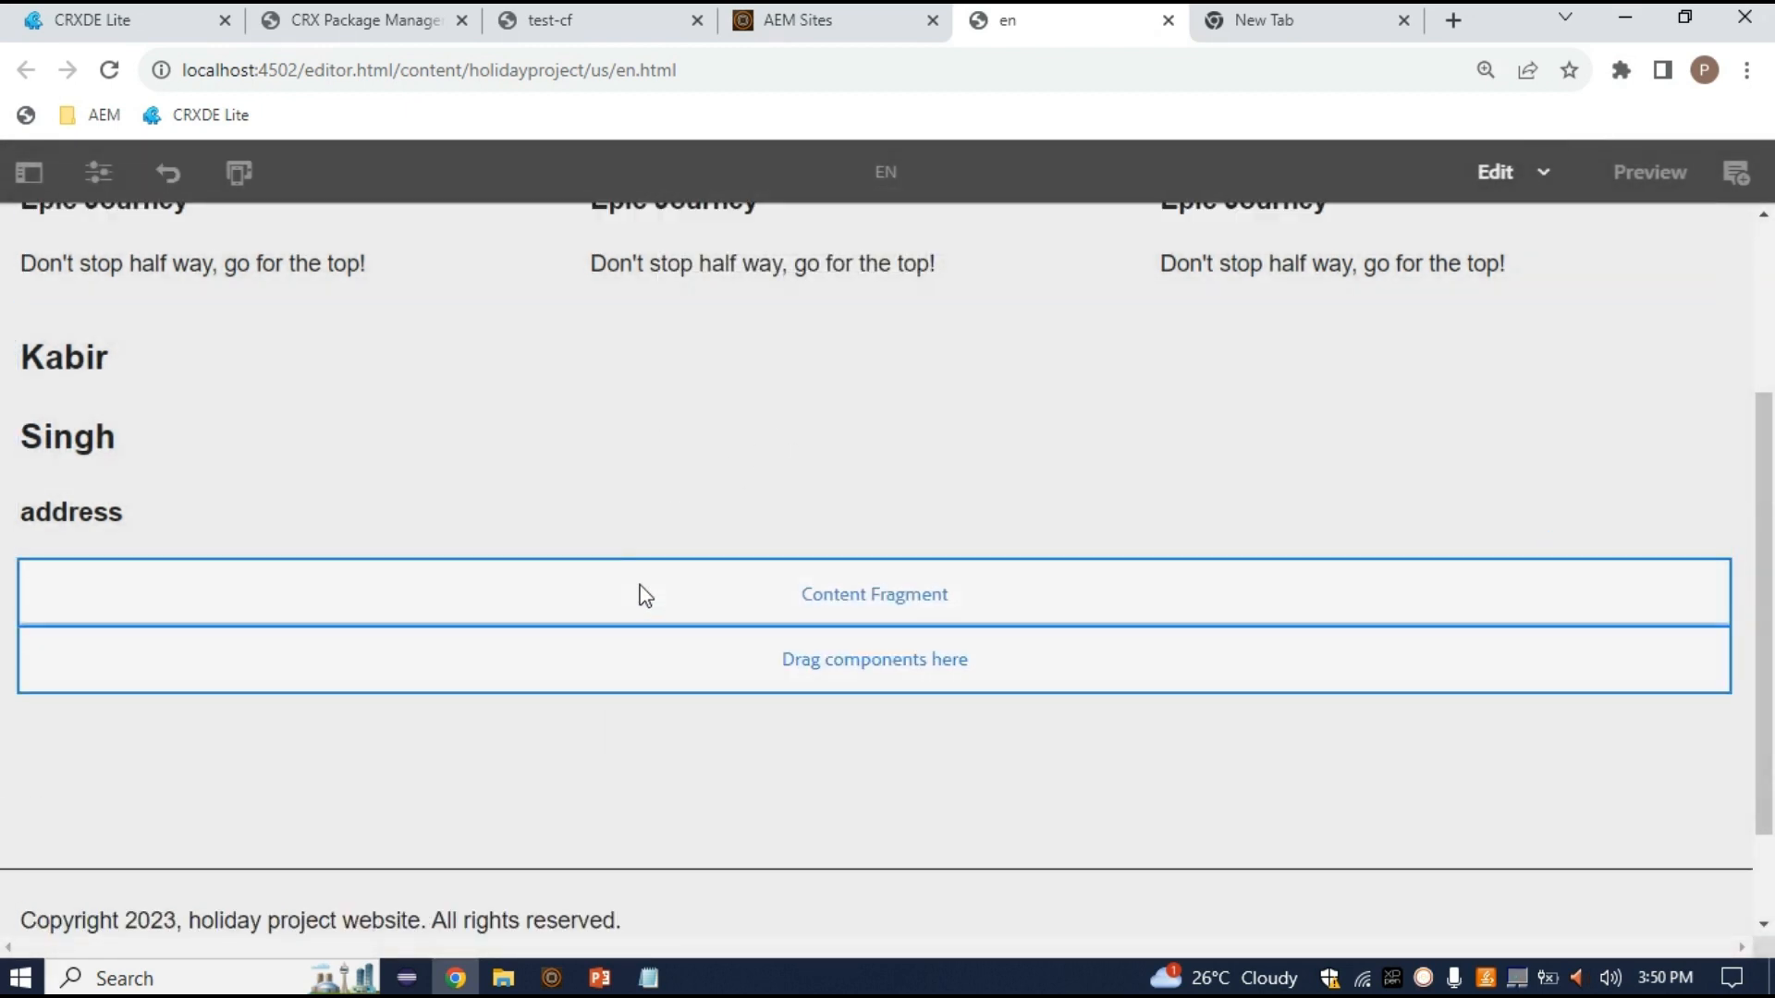
left_click(645, 596)
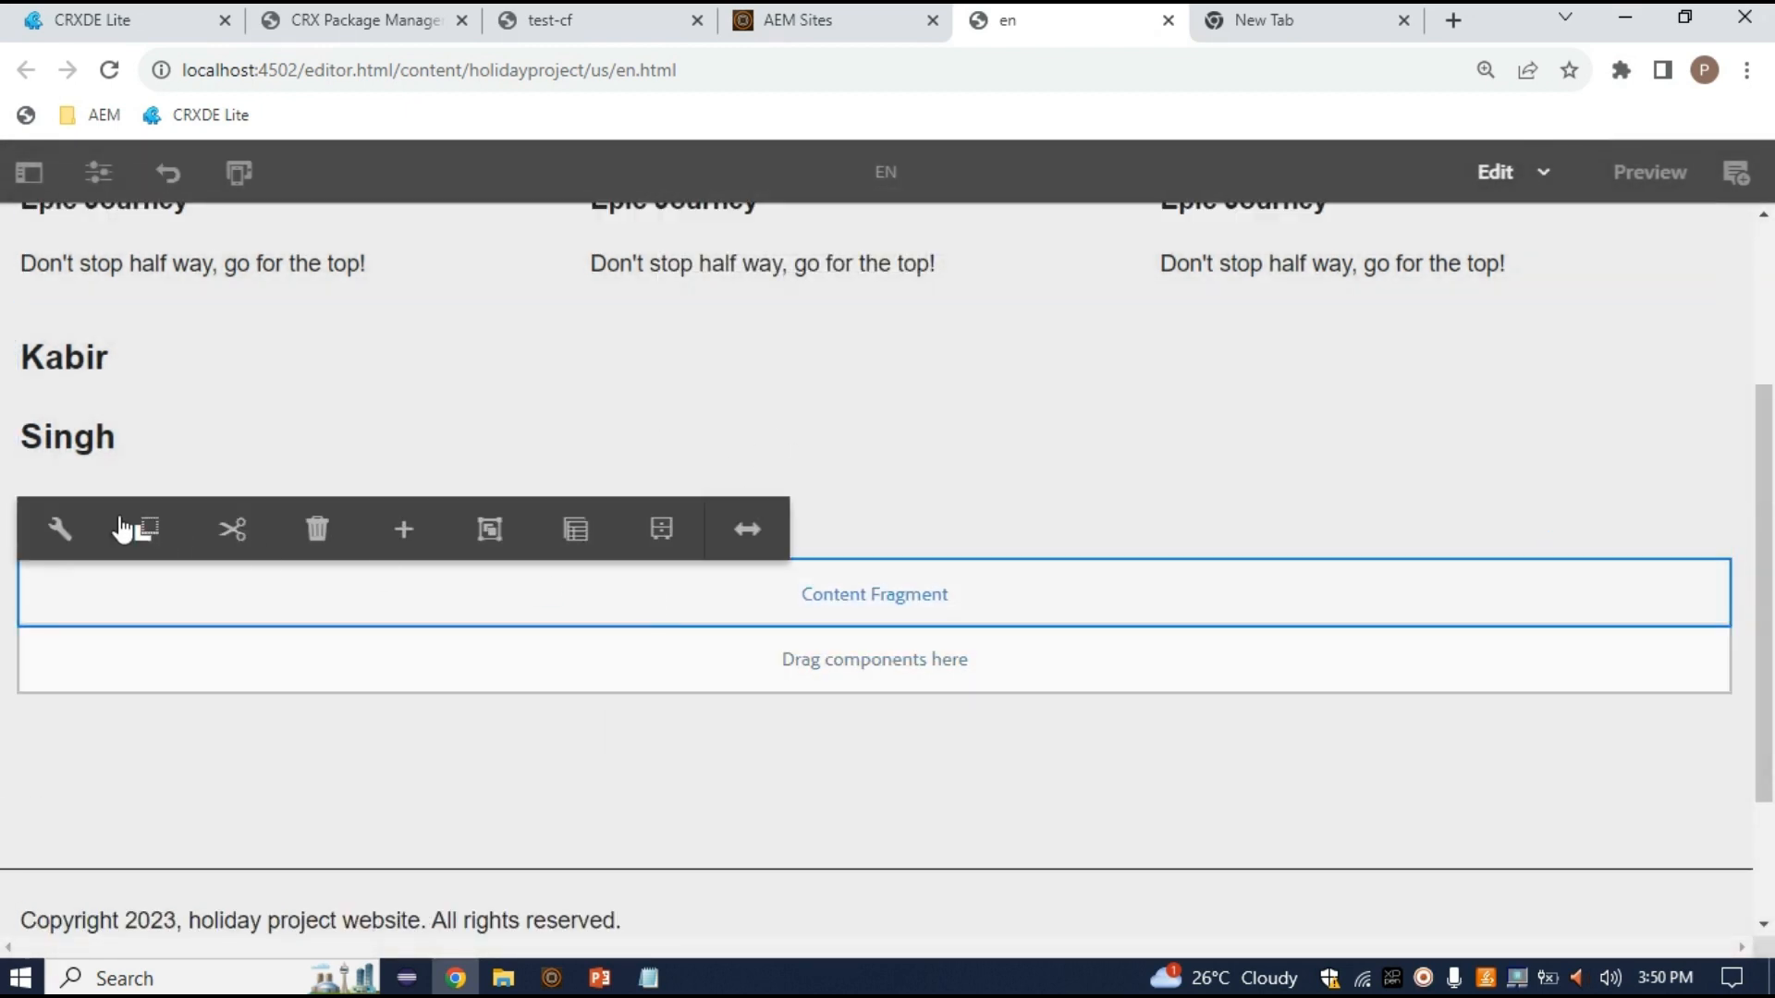
Set the component's fragment to /content/dam/test-folder-forcf/test-cf and apply the settings
left_click(68, 521)
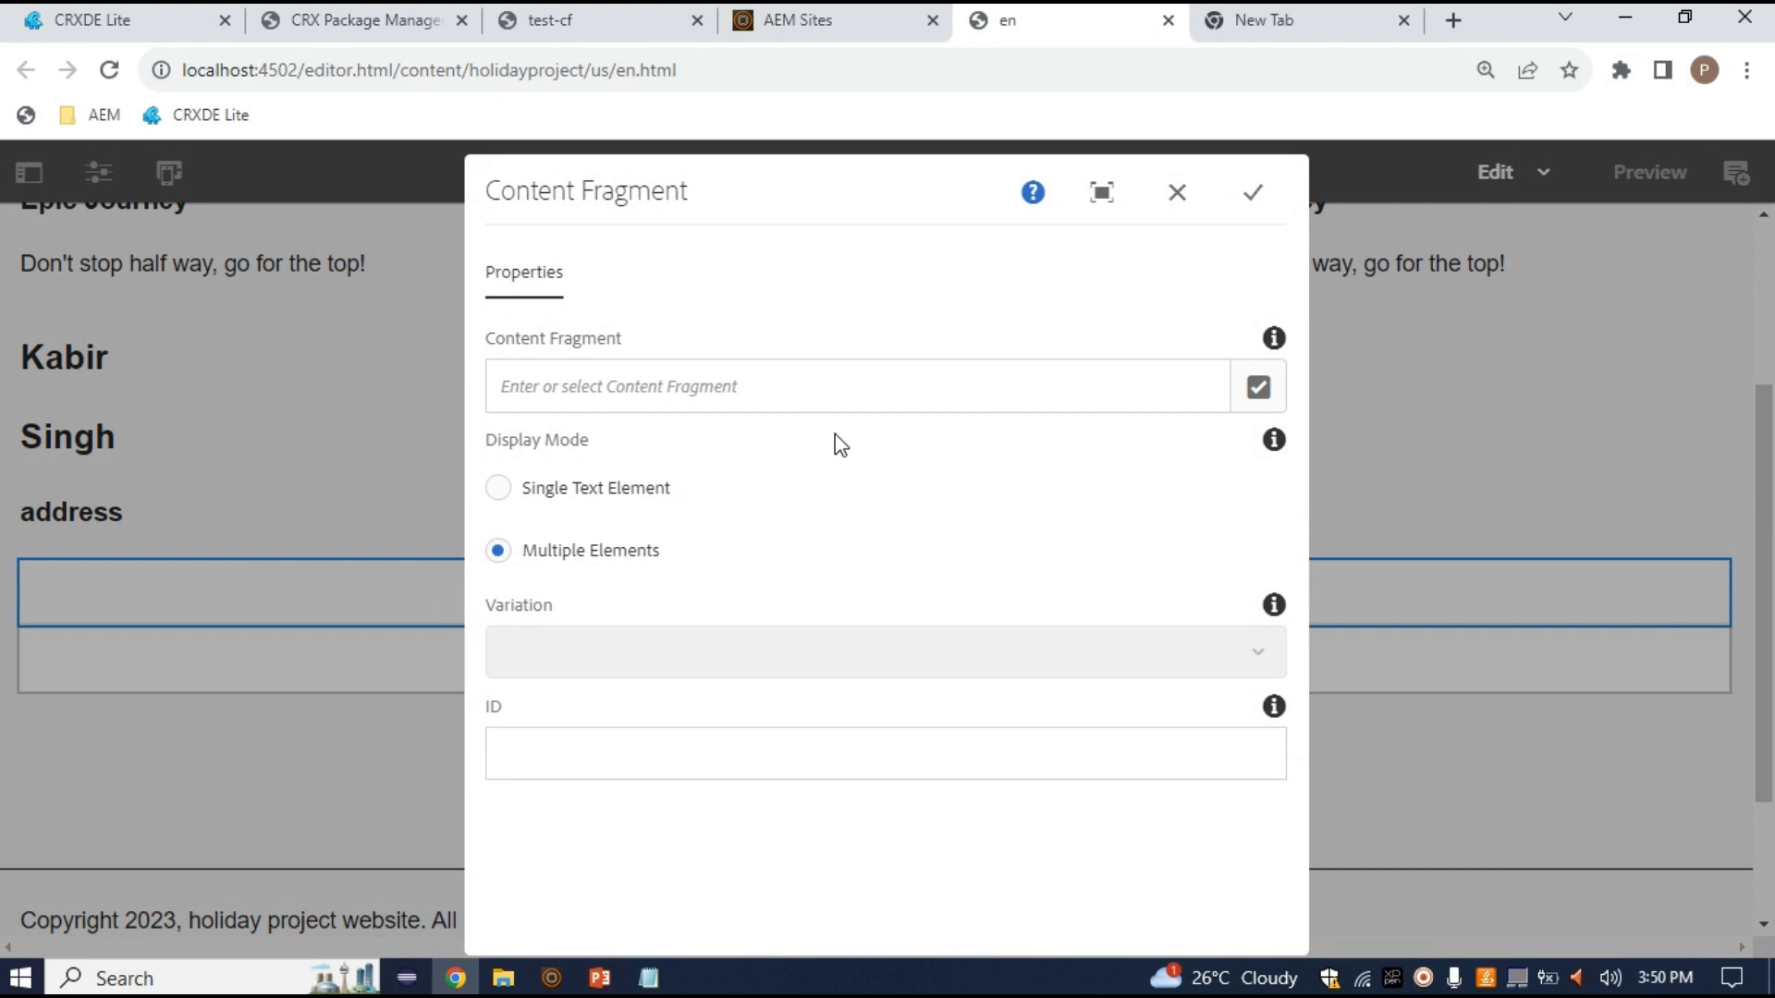
left_click(1269, 382)
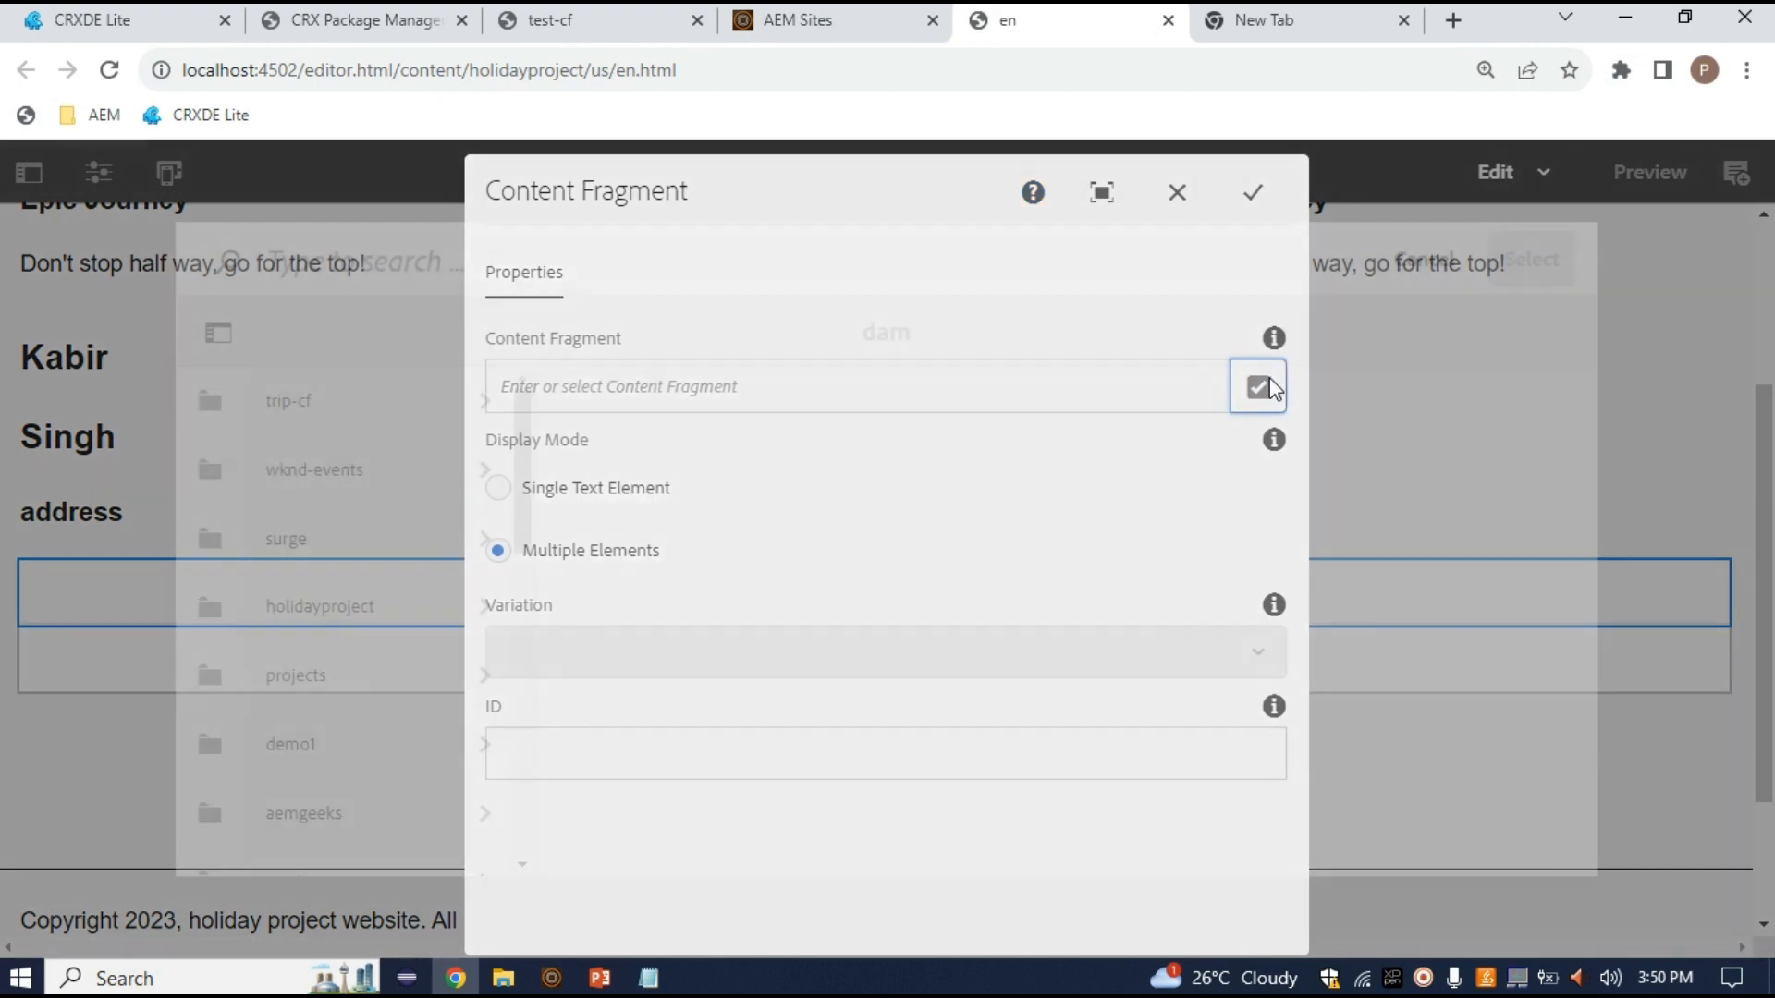
scroll(409, 772, "down", 6)
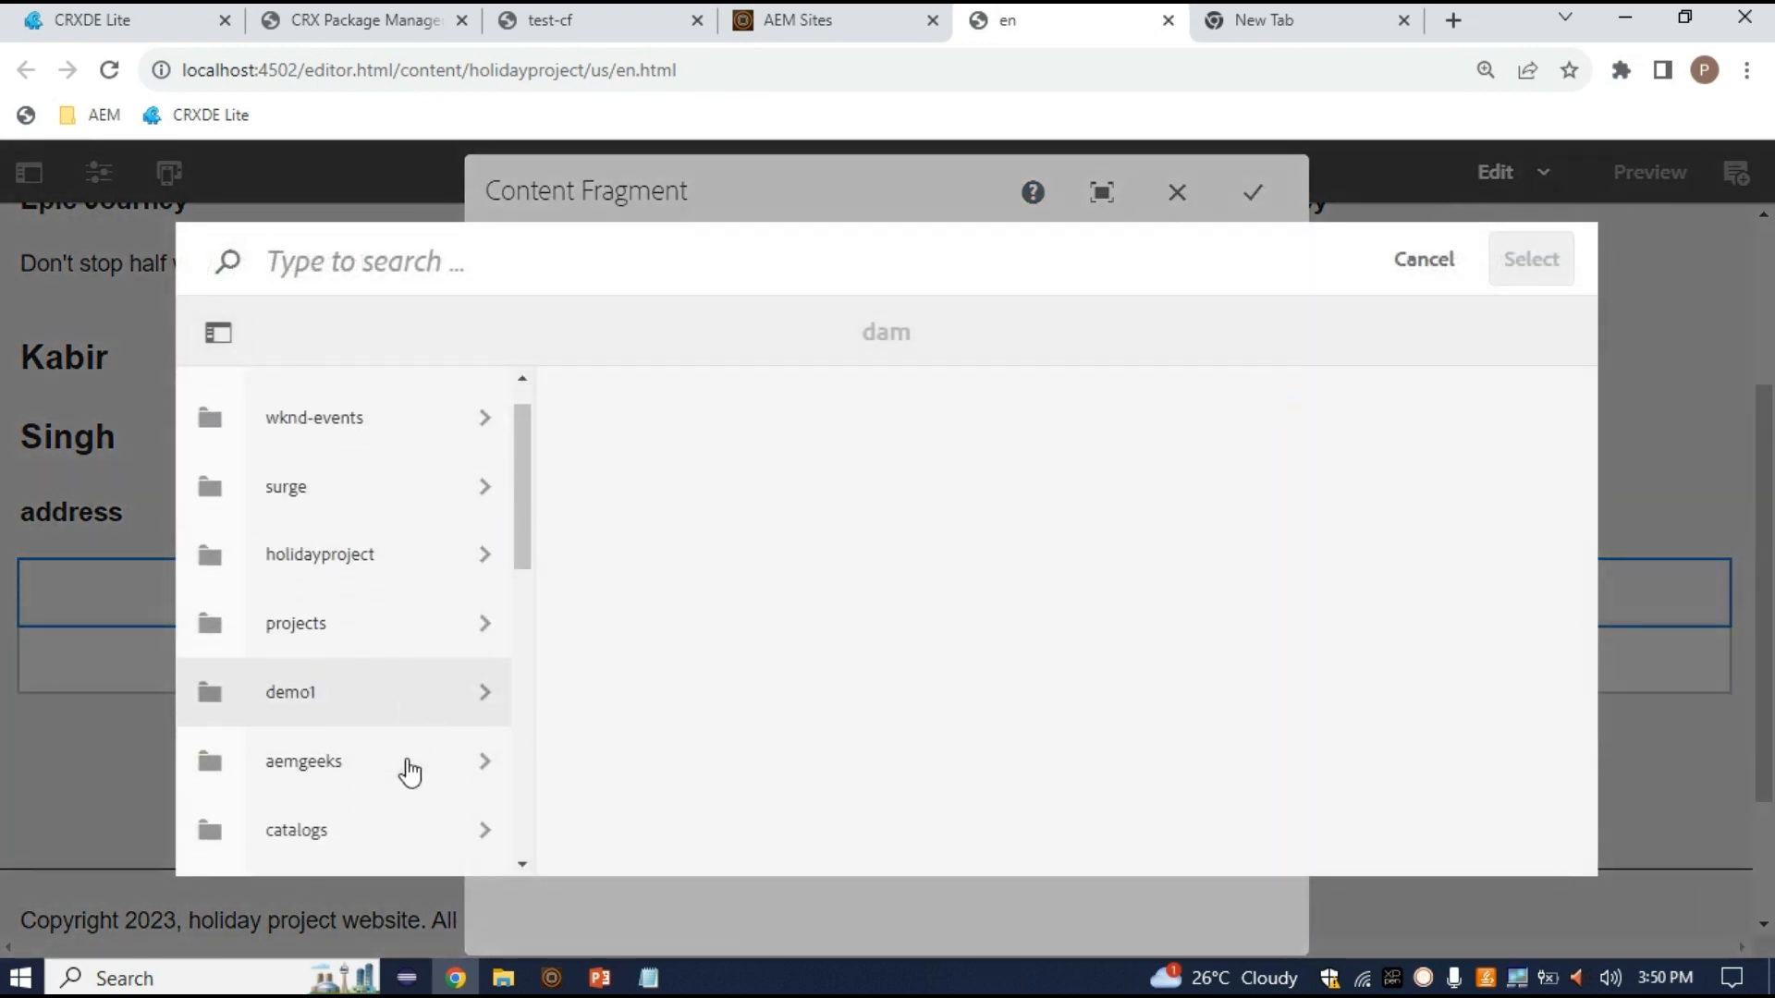
scroll(409, 772, "down", 1)
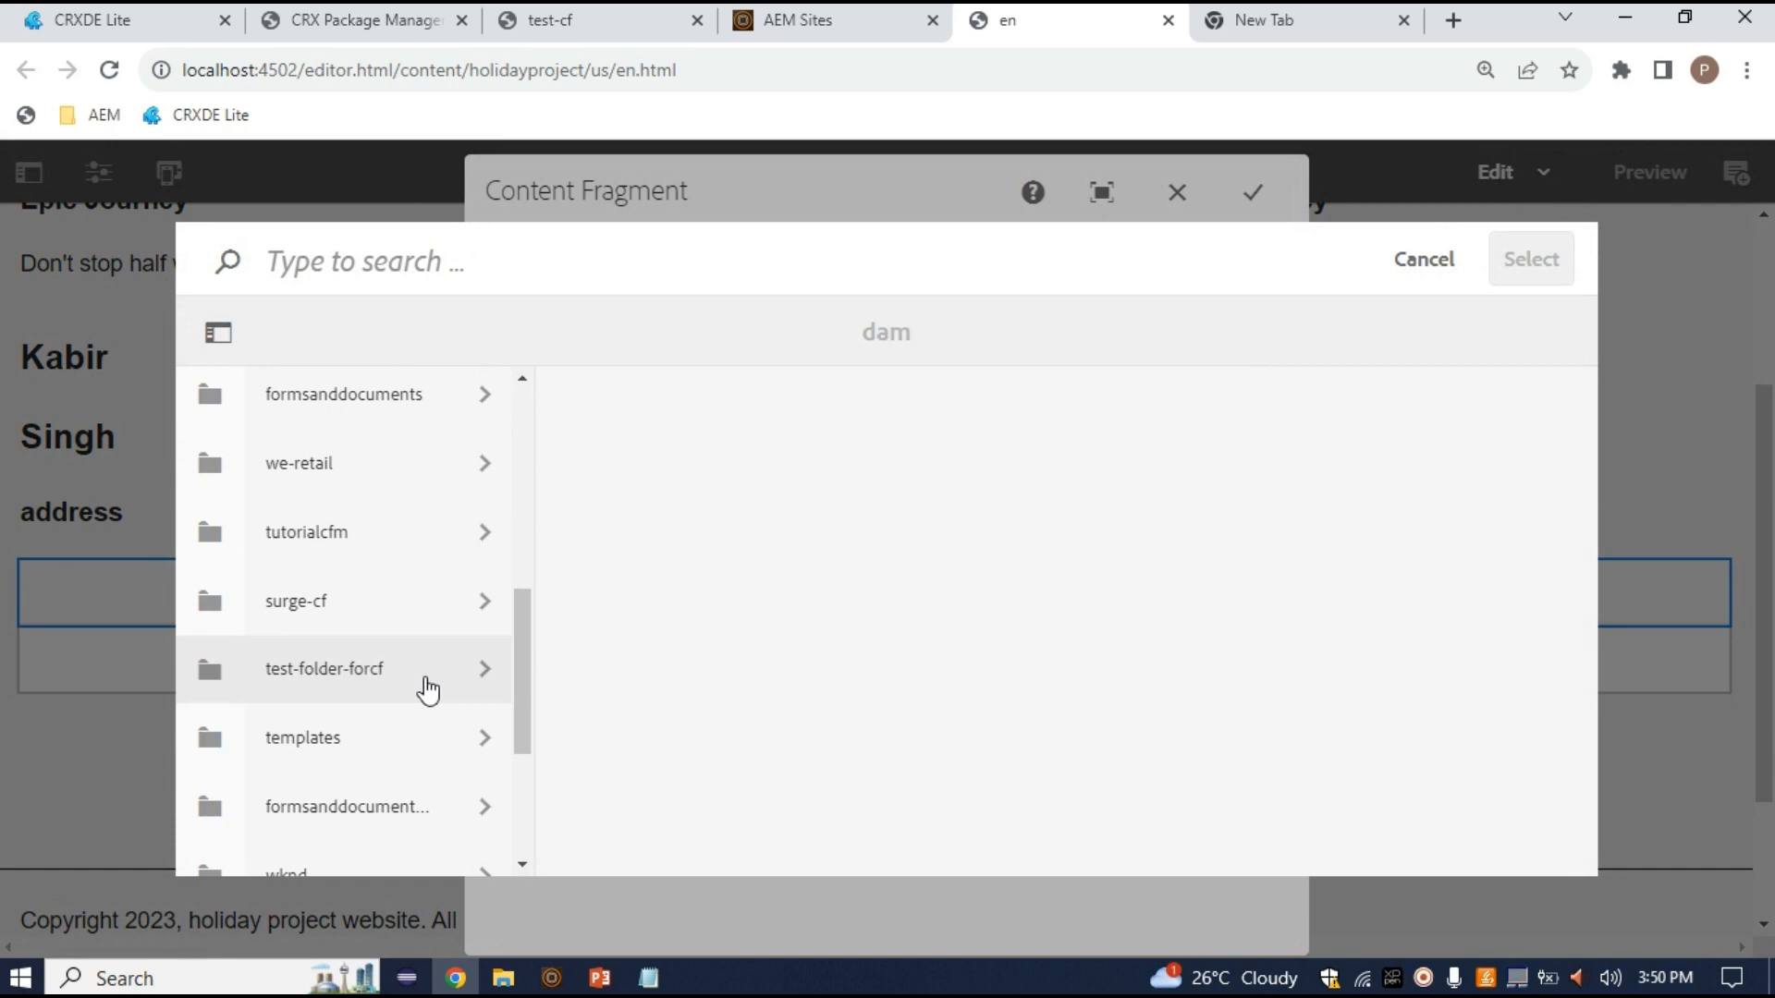
left_click(427, 689)
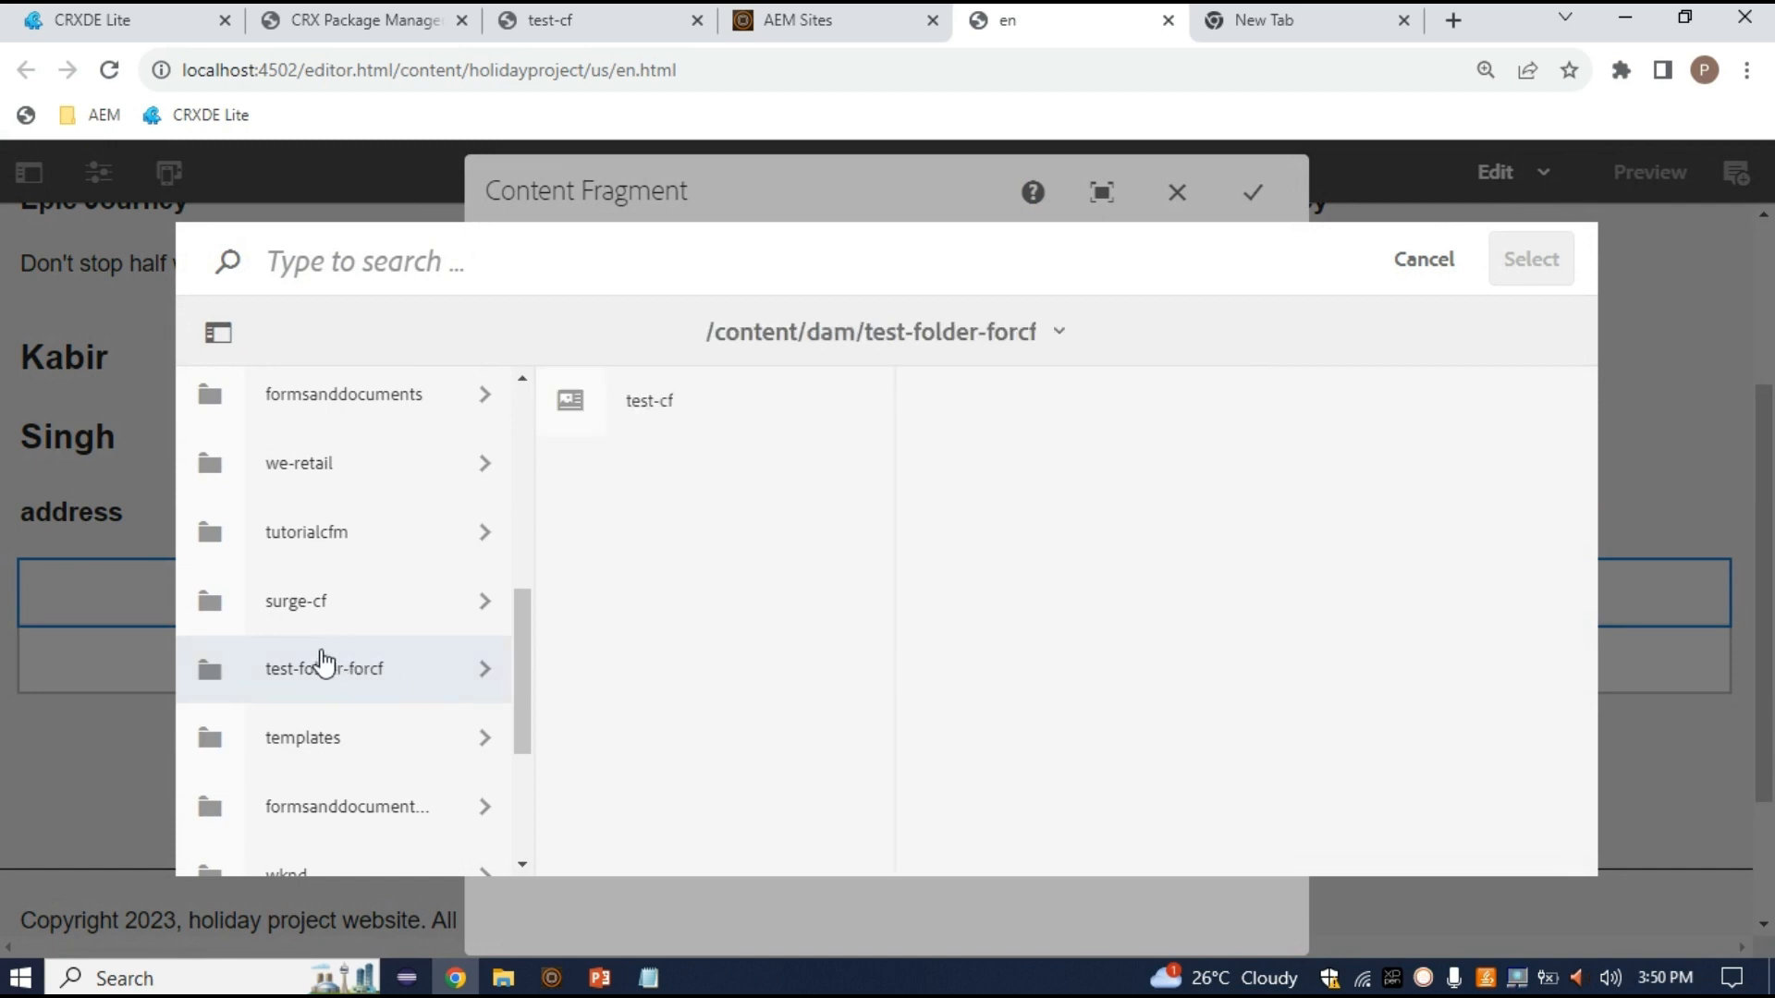
left_click(573, 402)
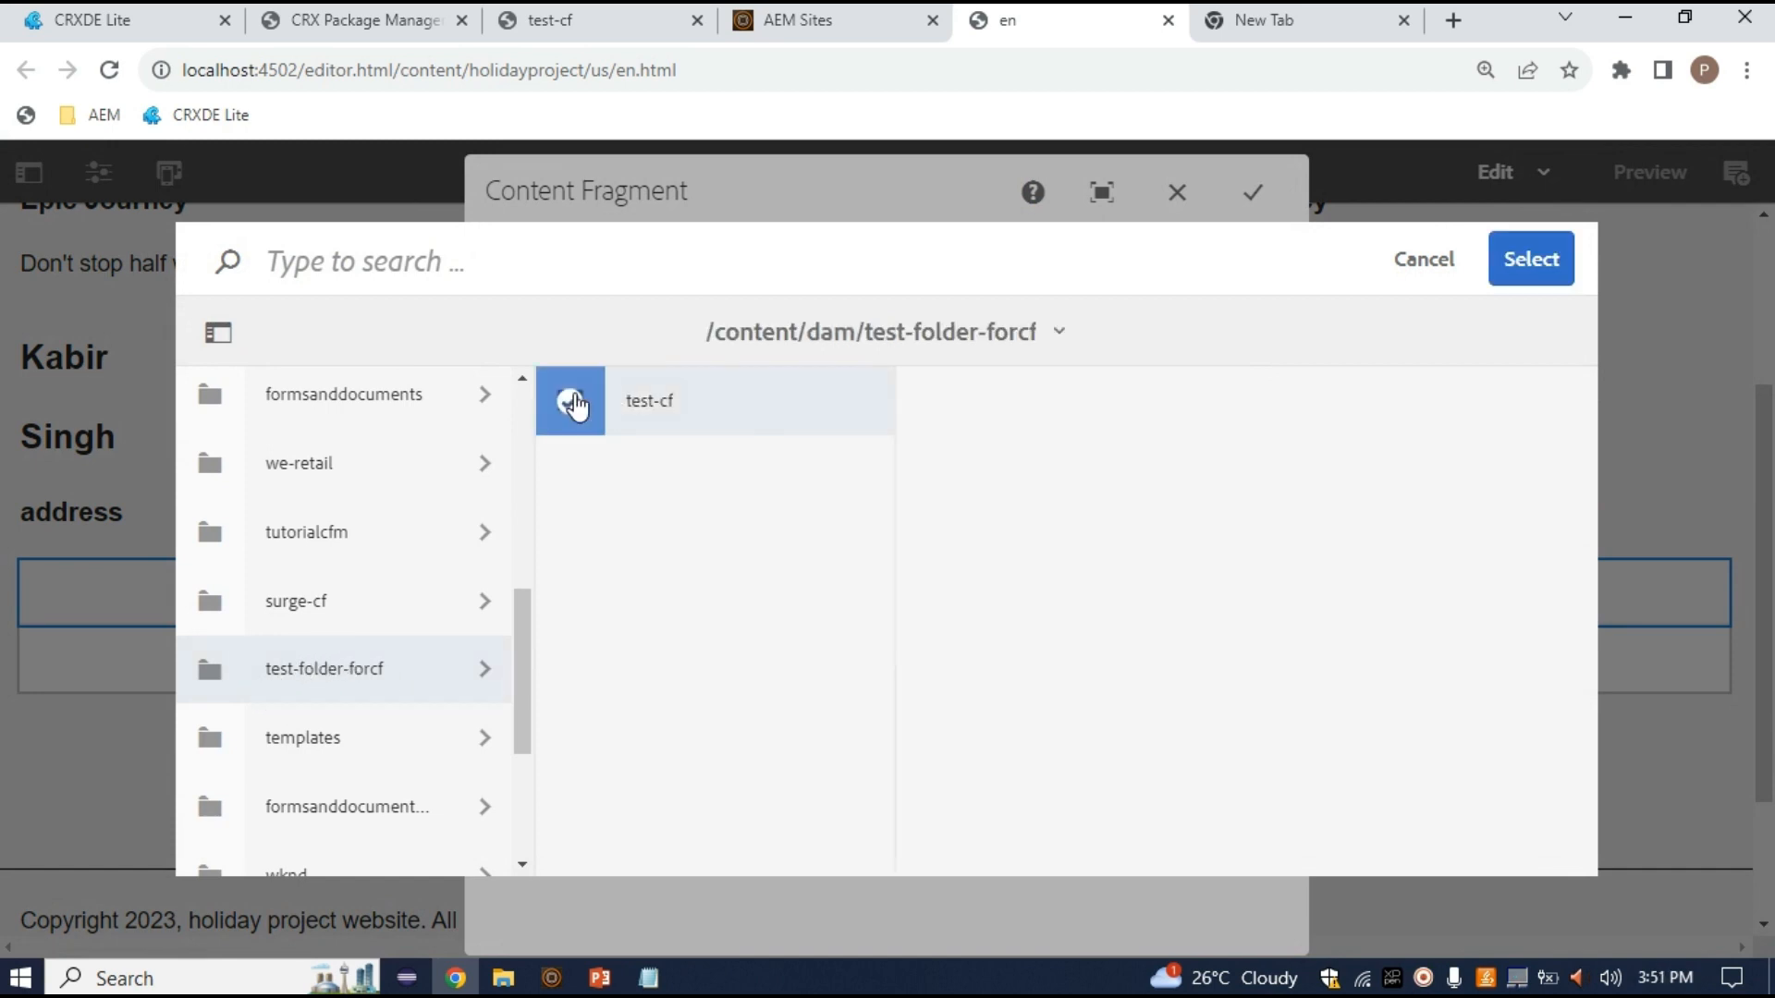
left_click(1561, 275)
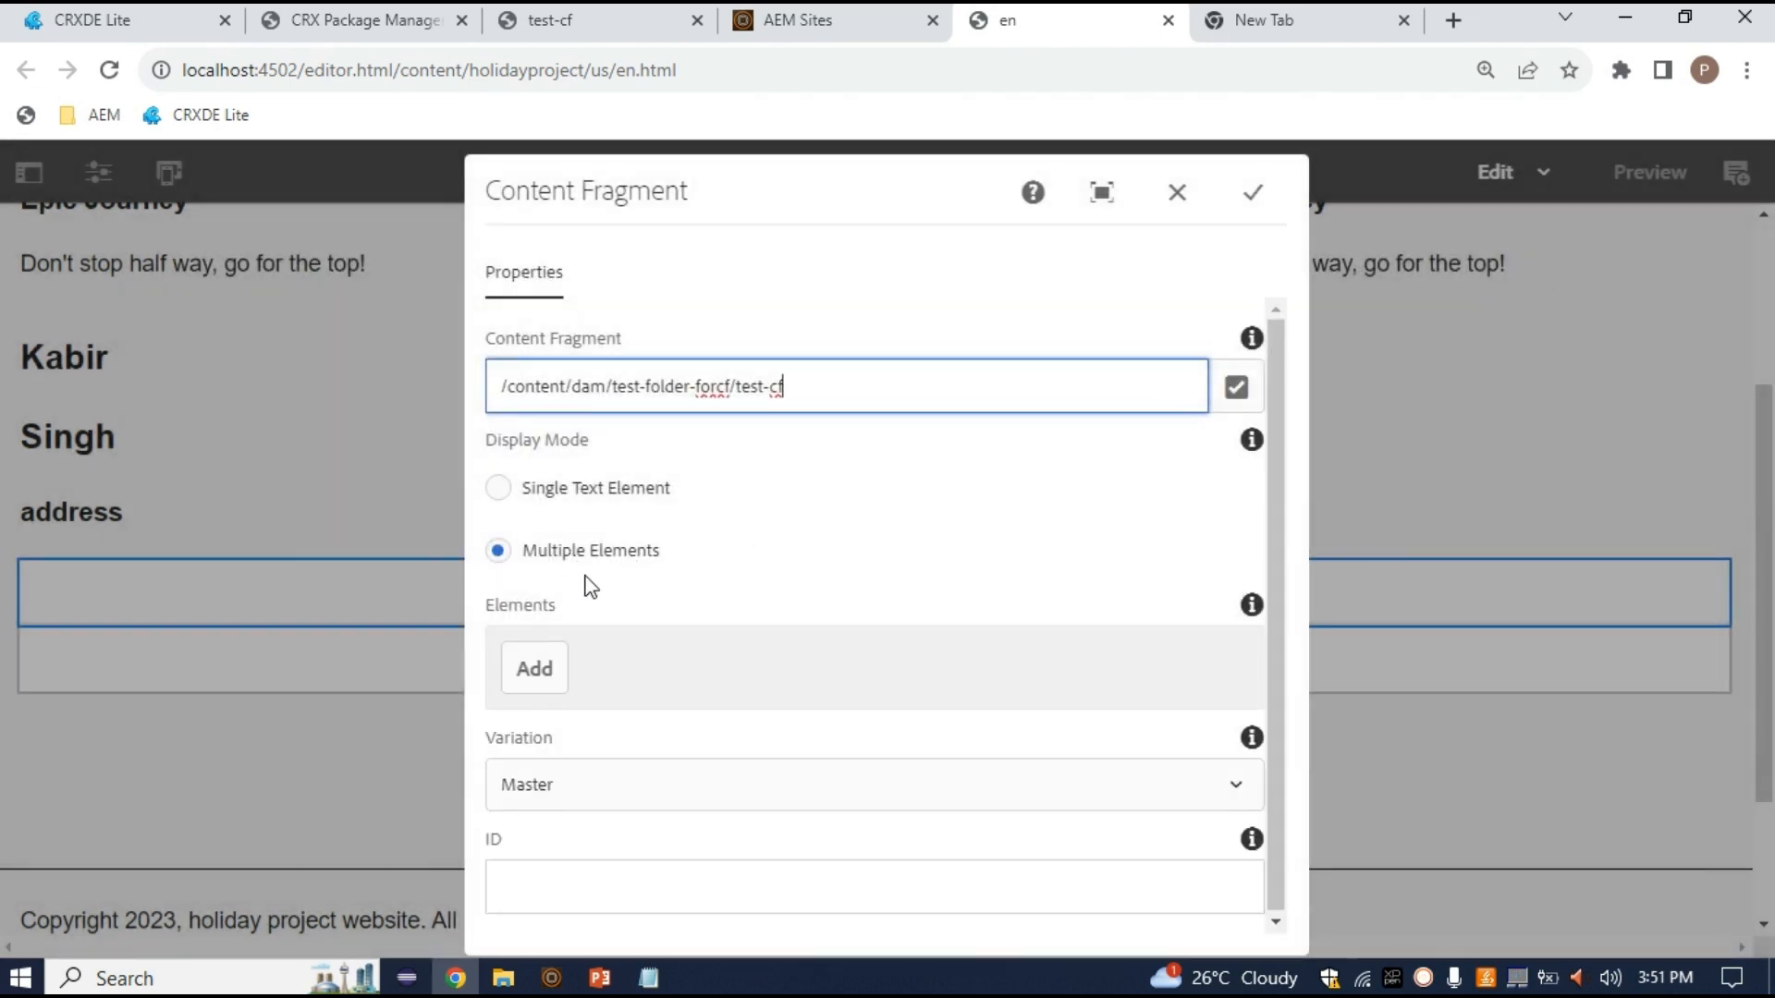
left_click(1252, 192)
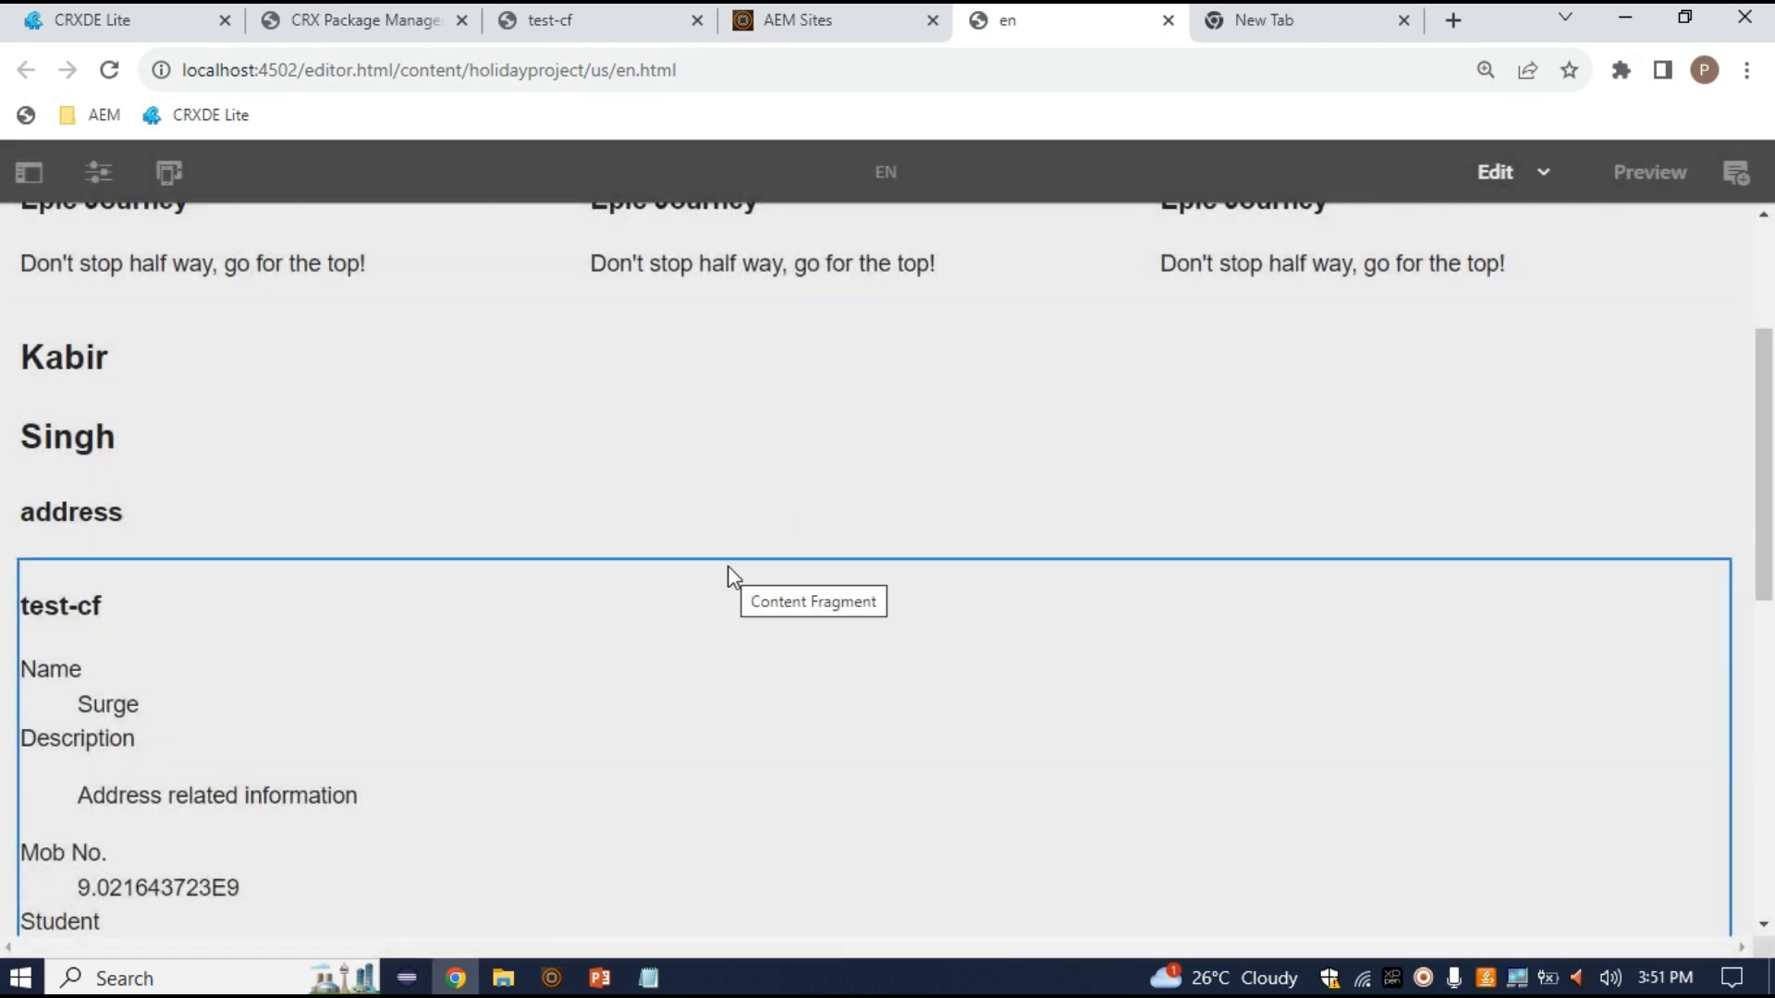
Review the test-cf fields rendered on the en page and select the fragment component
scroll(728, 568, "down", 4)
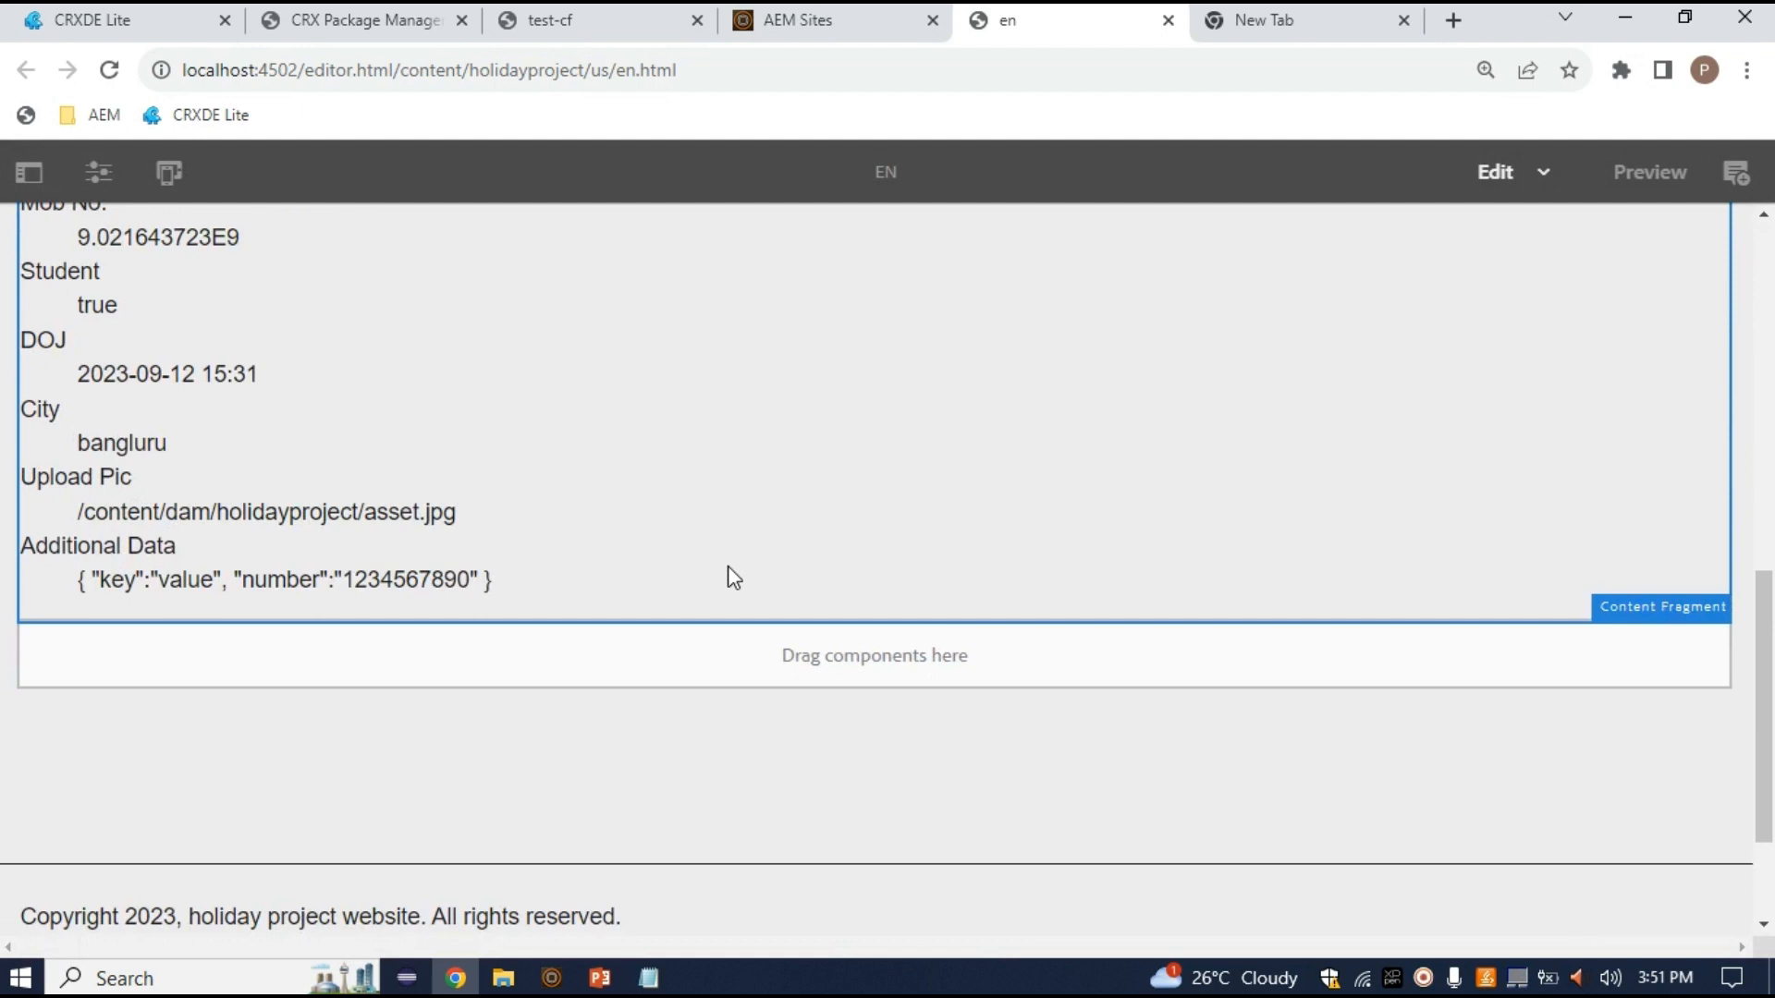
scroll(730, 578, "up", 4)
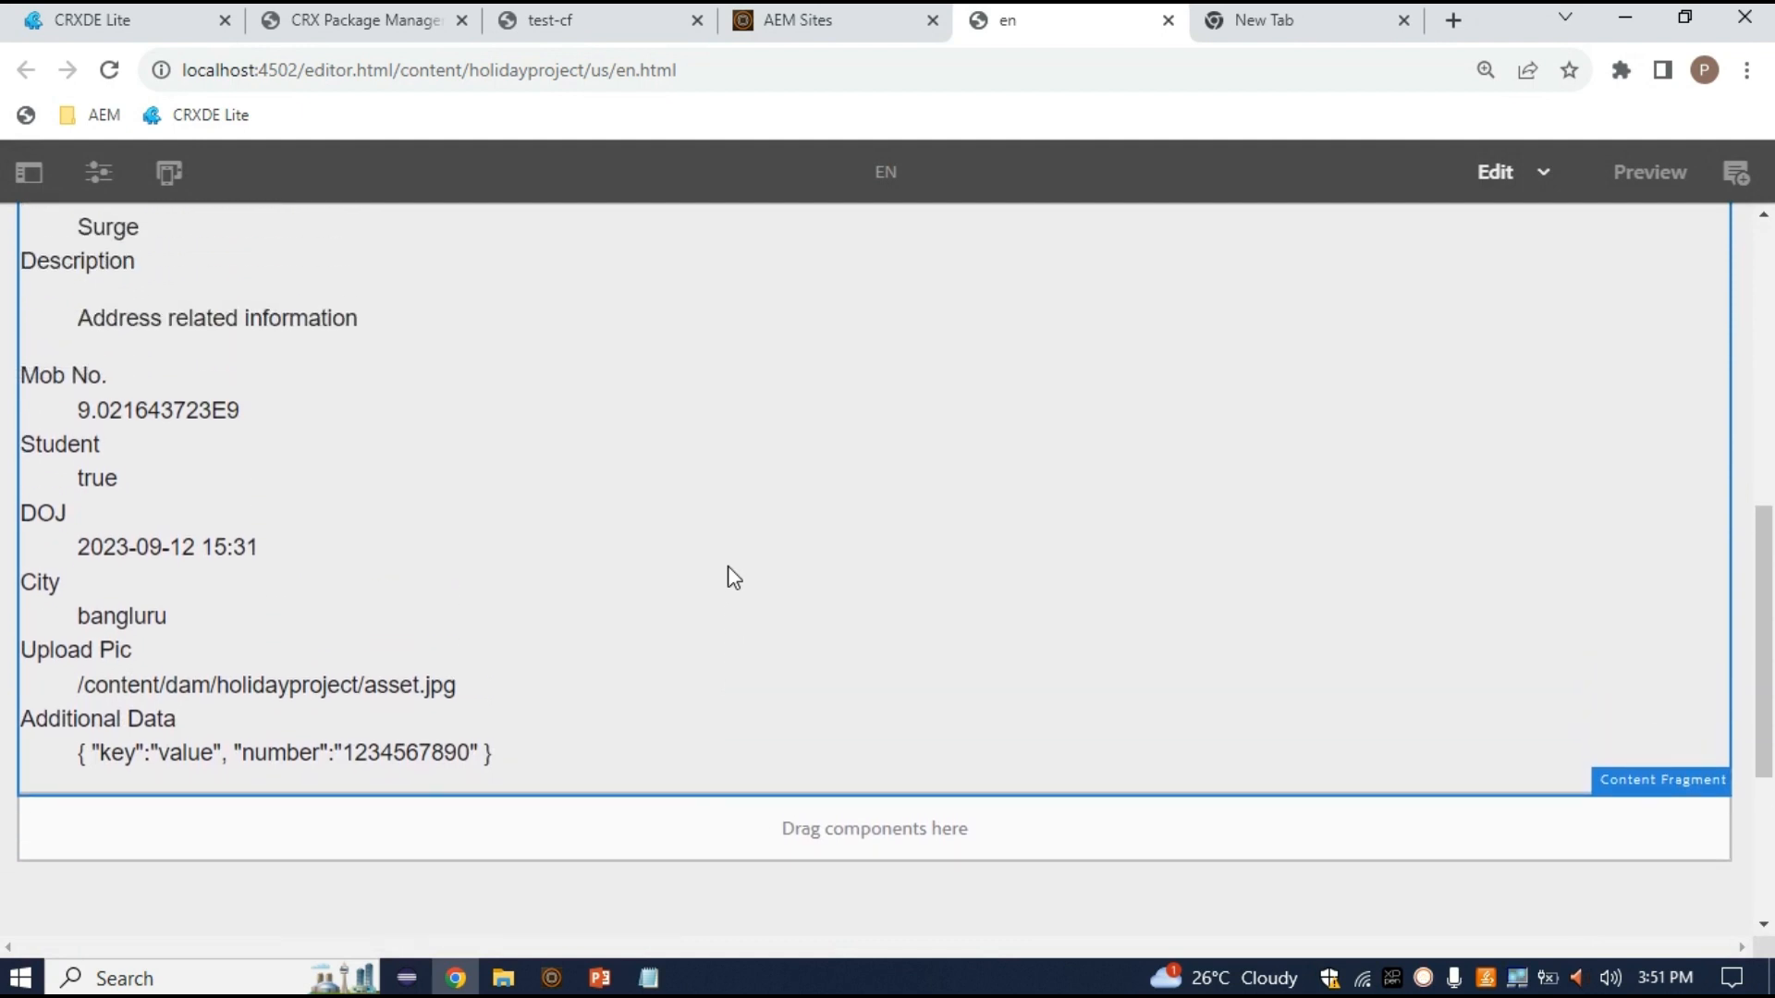
scroll(499, 626, "down", 1)
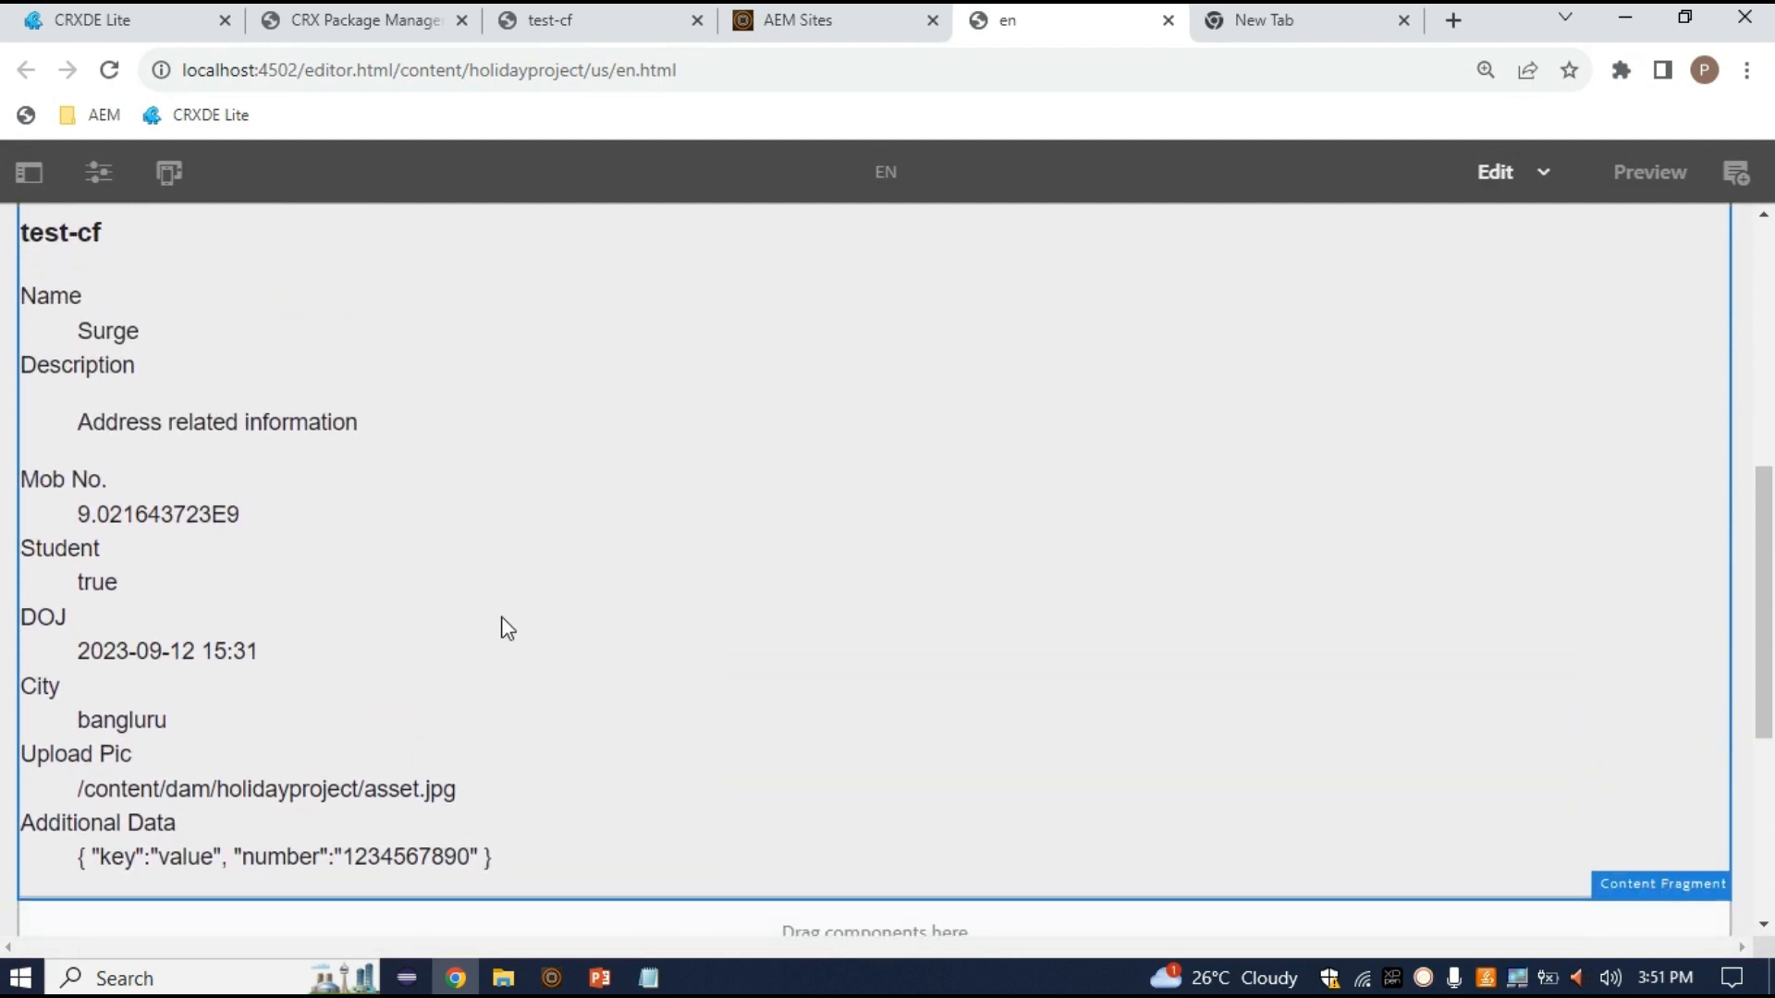
scroll(416, 601, "up", 2)
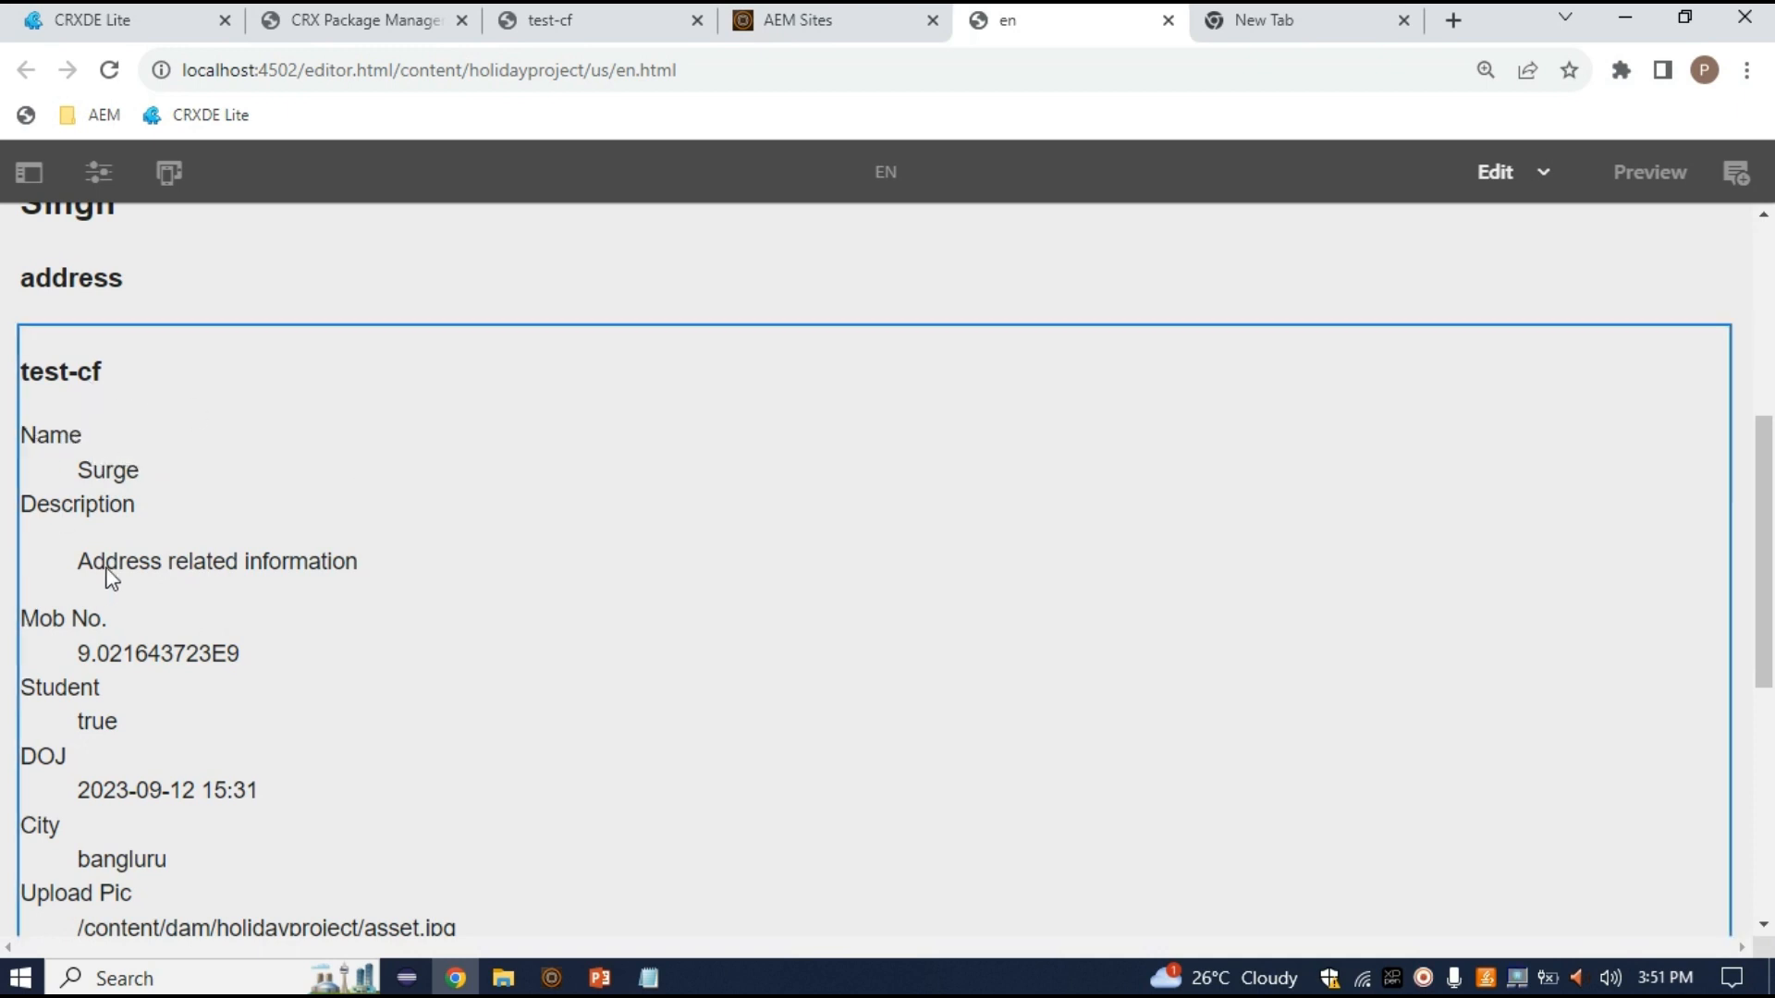
scroll(181, 696, "down", 3)
scroll(181, 703, "up", 5)
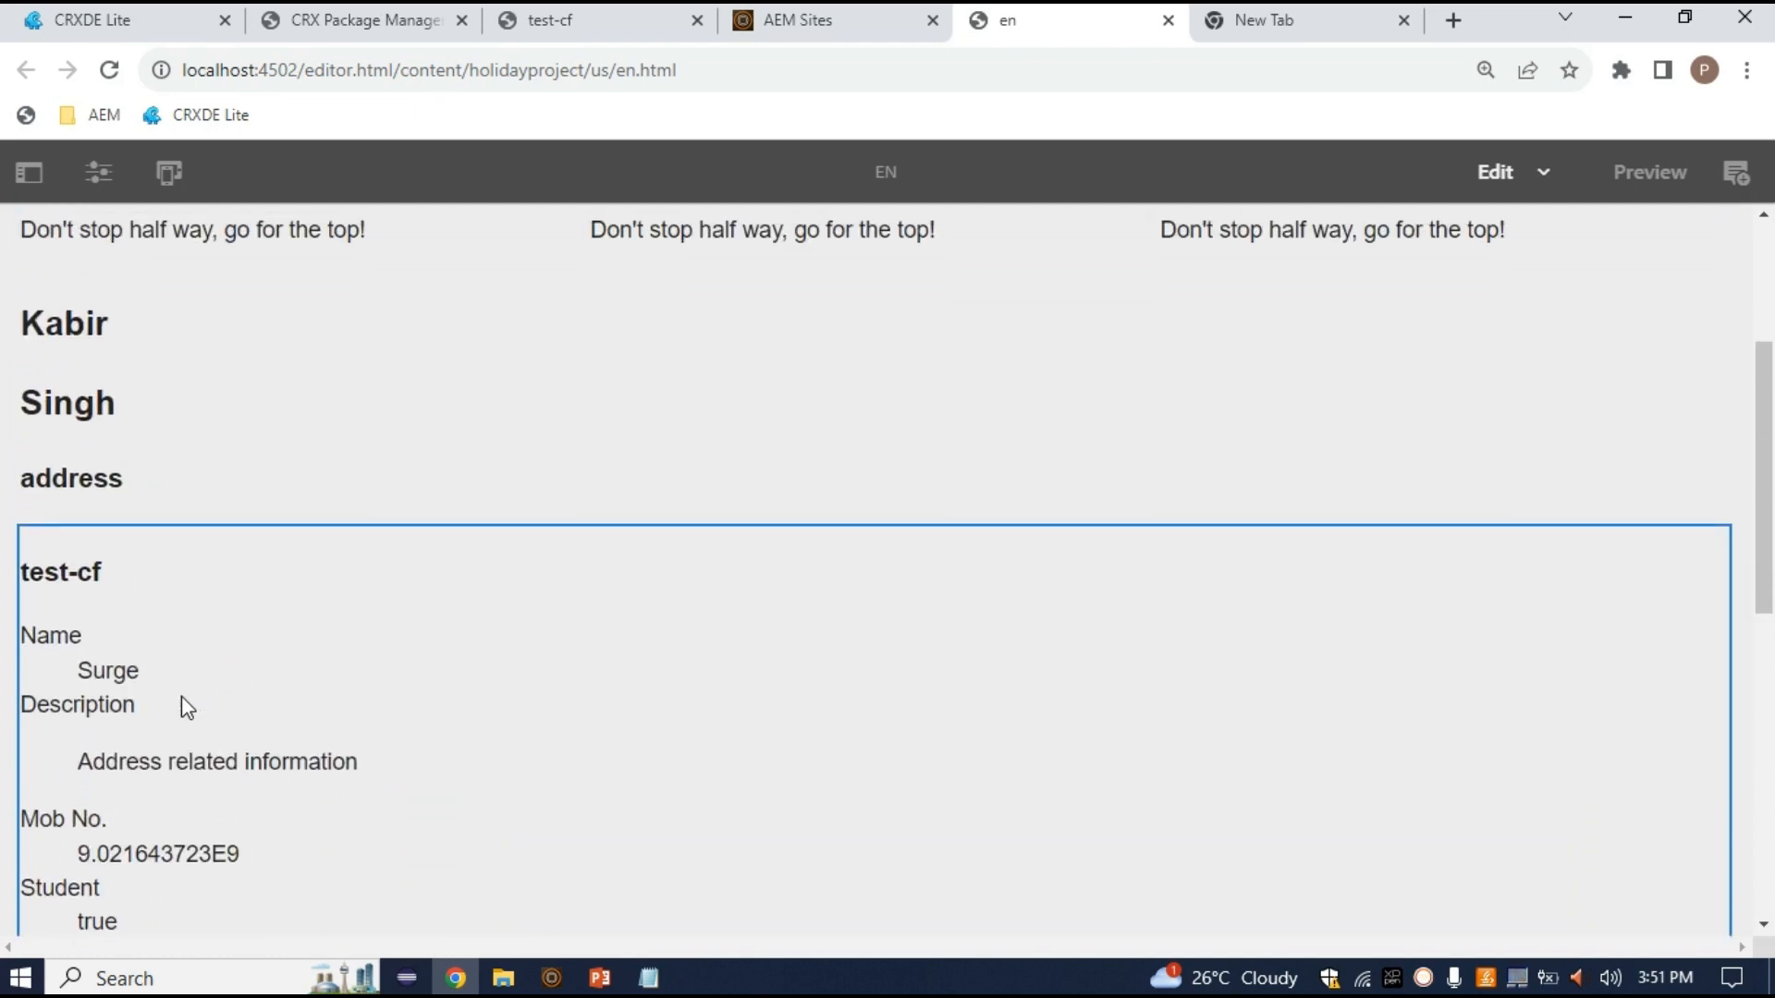
left_click(23, 541)
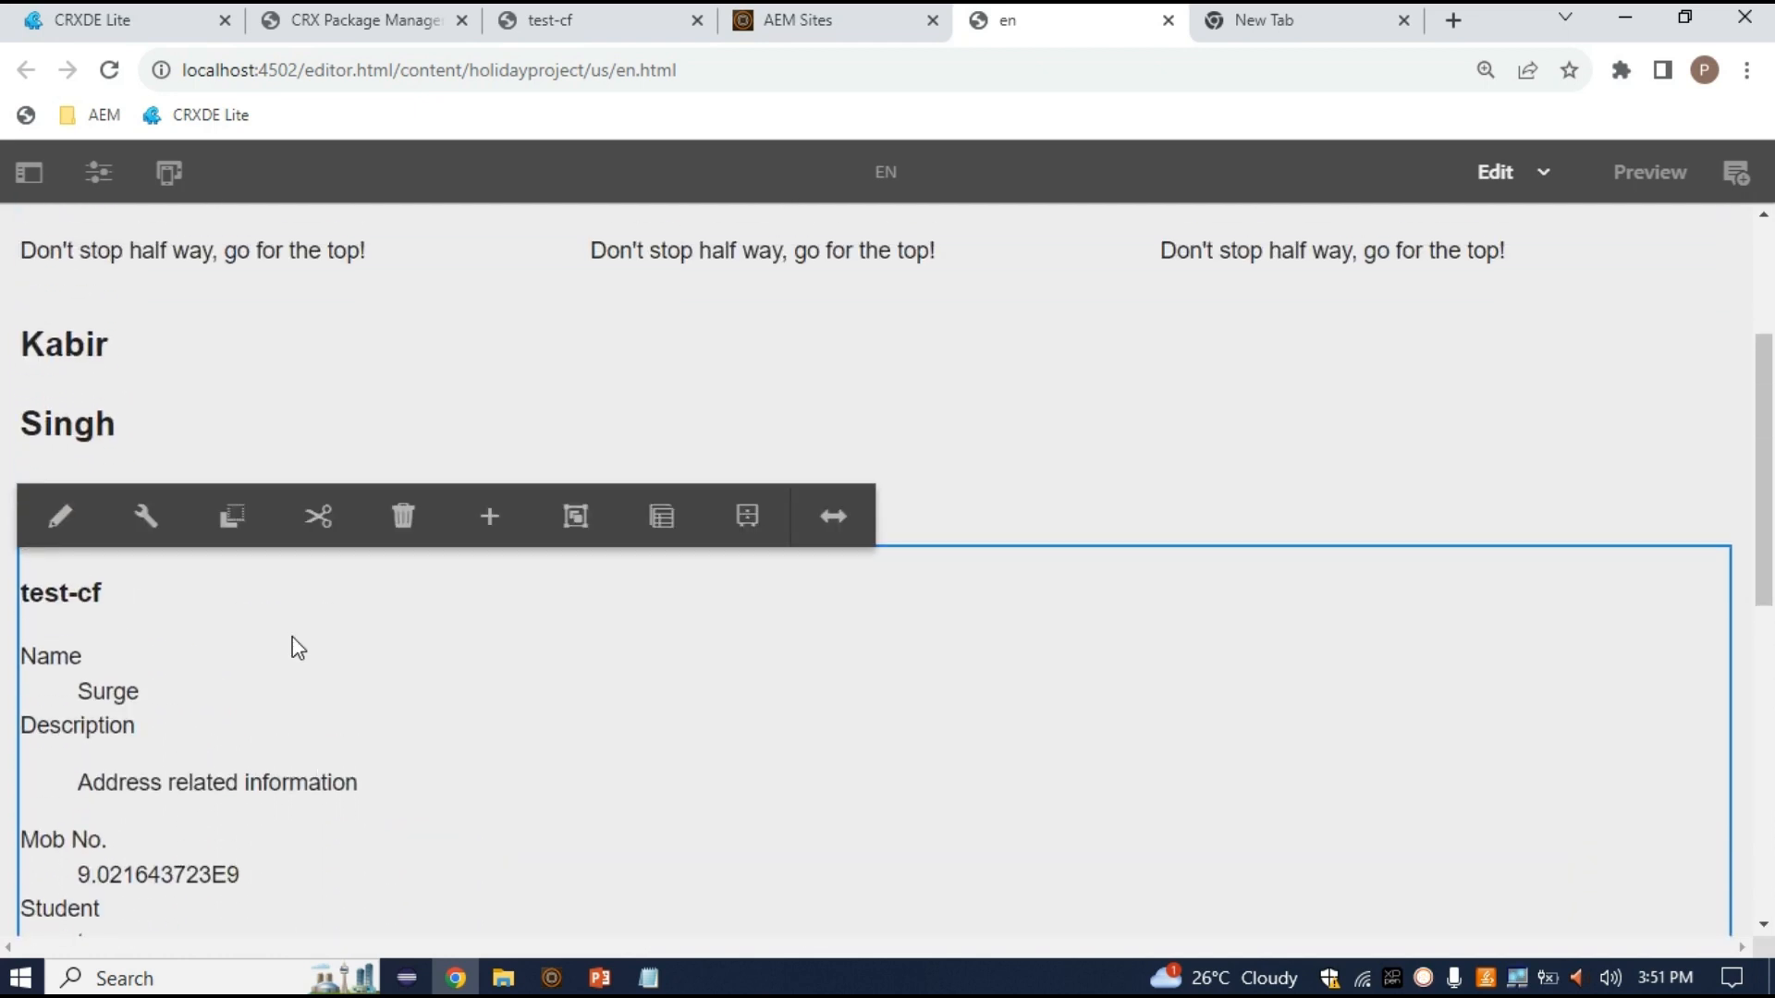
scroll(292, 638, "down", 2)
scroll(296, 596, "down", 2)
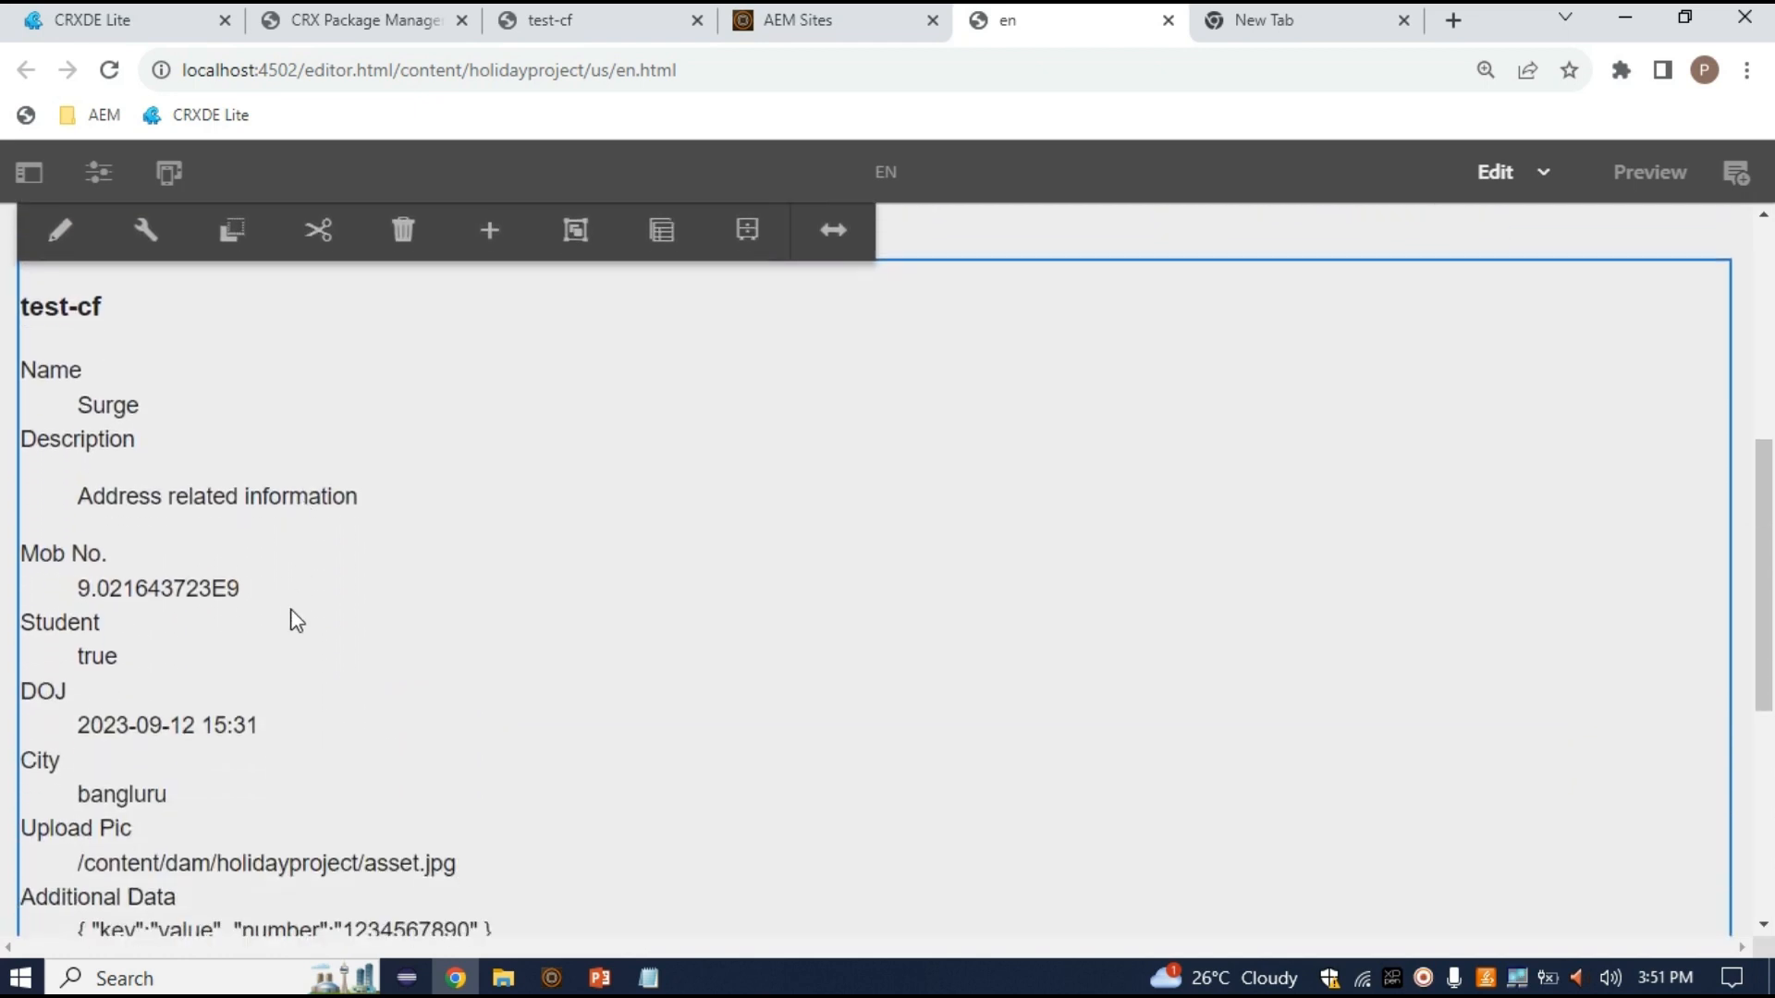
scroll(280, 762, "up", 4)
scroll(280, 763, "down", 9)
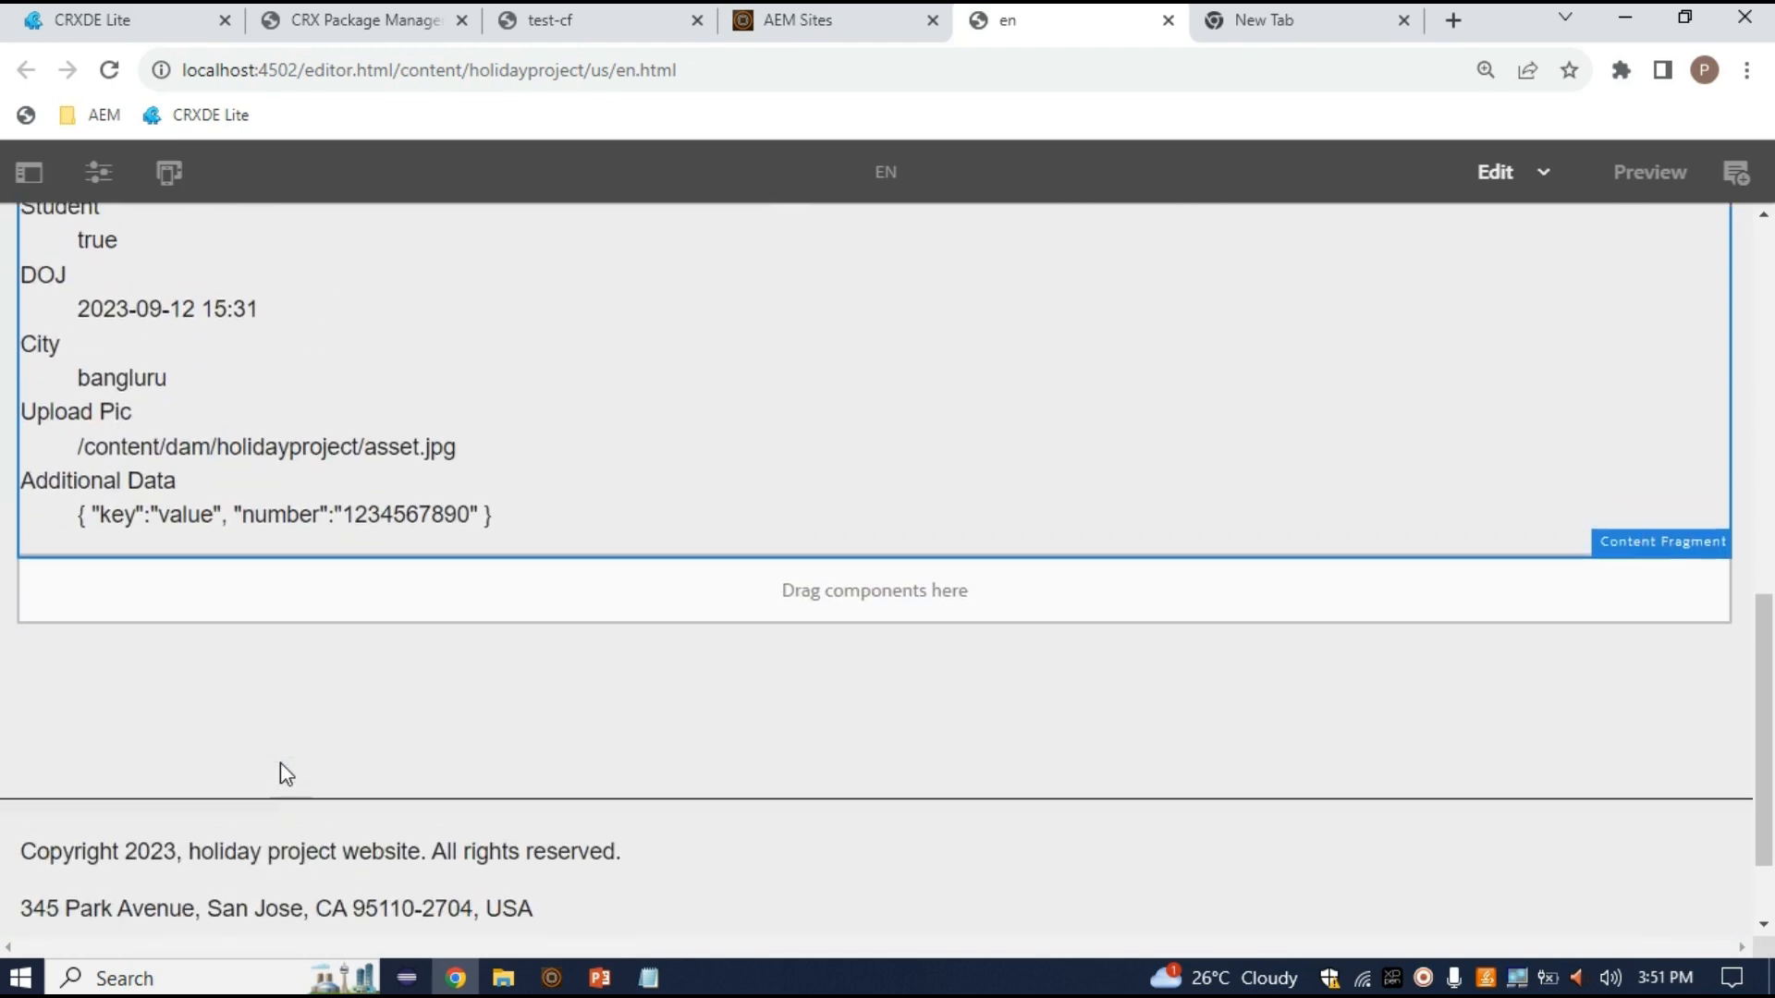
scroll(280, 763, "up", 9)
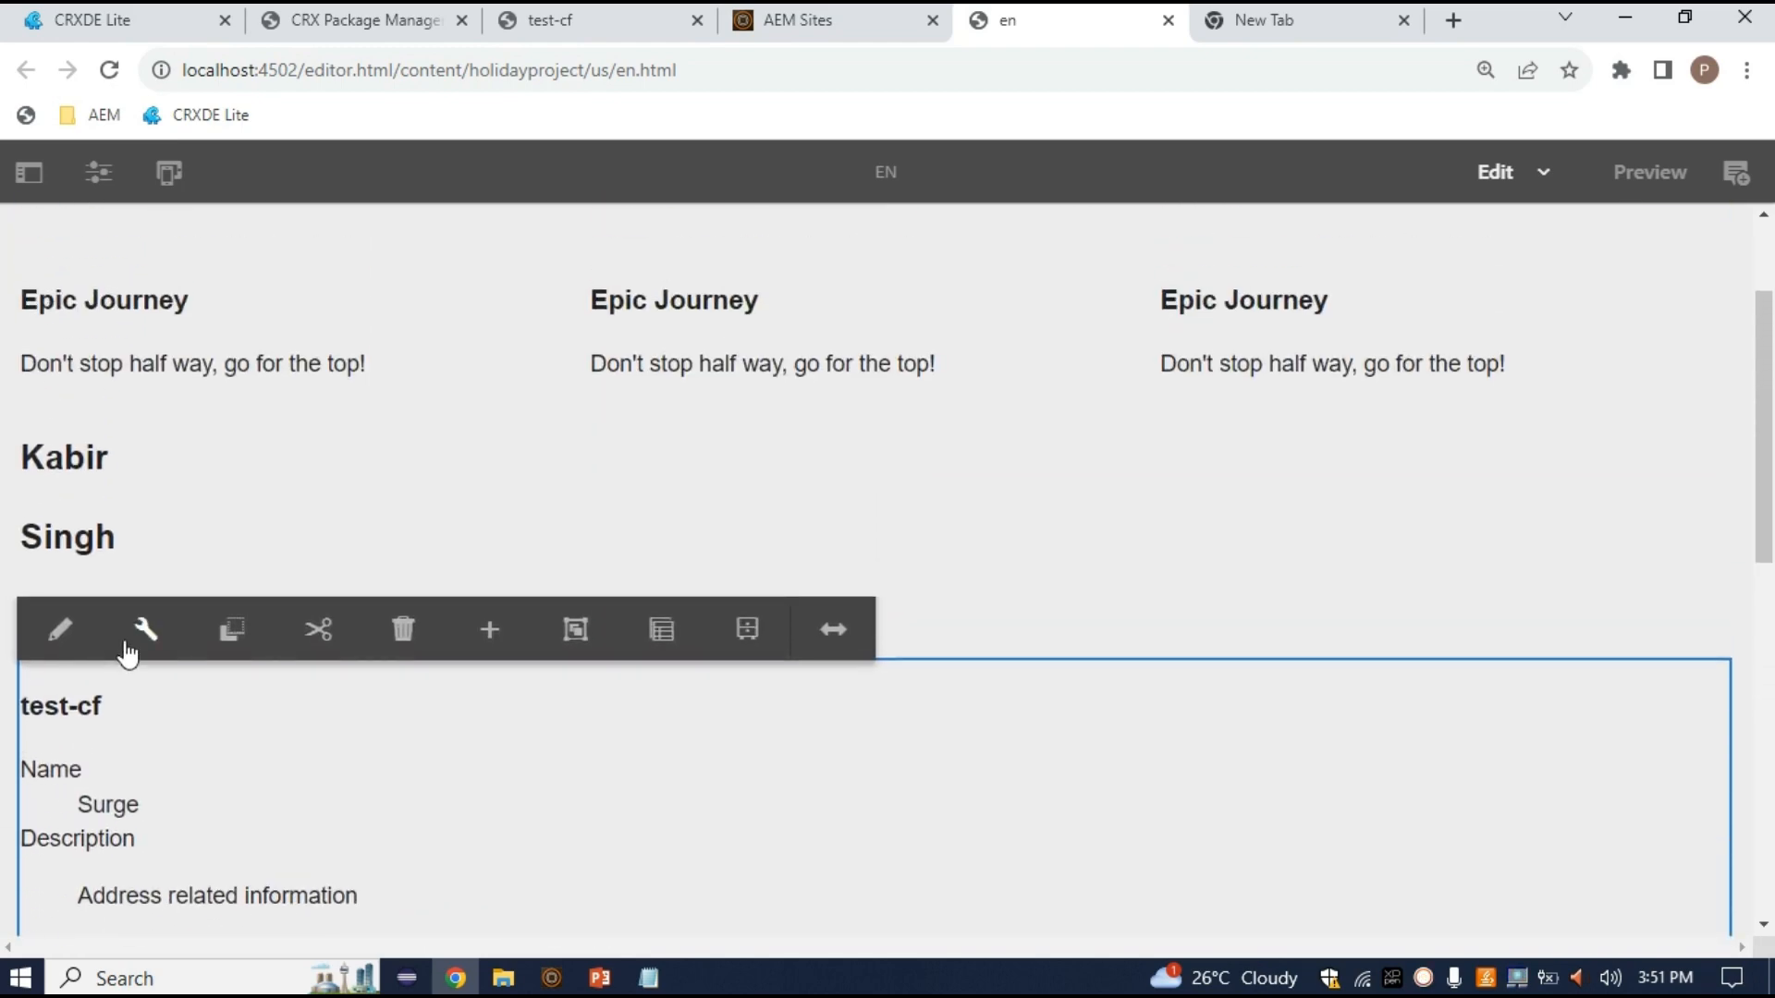
Configure the fragment as a Single Text Element showing Mob No. and apply it
left_click(128, 644)
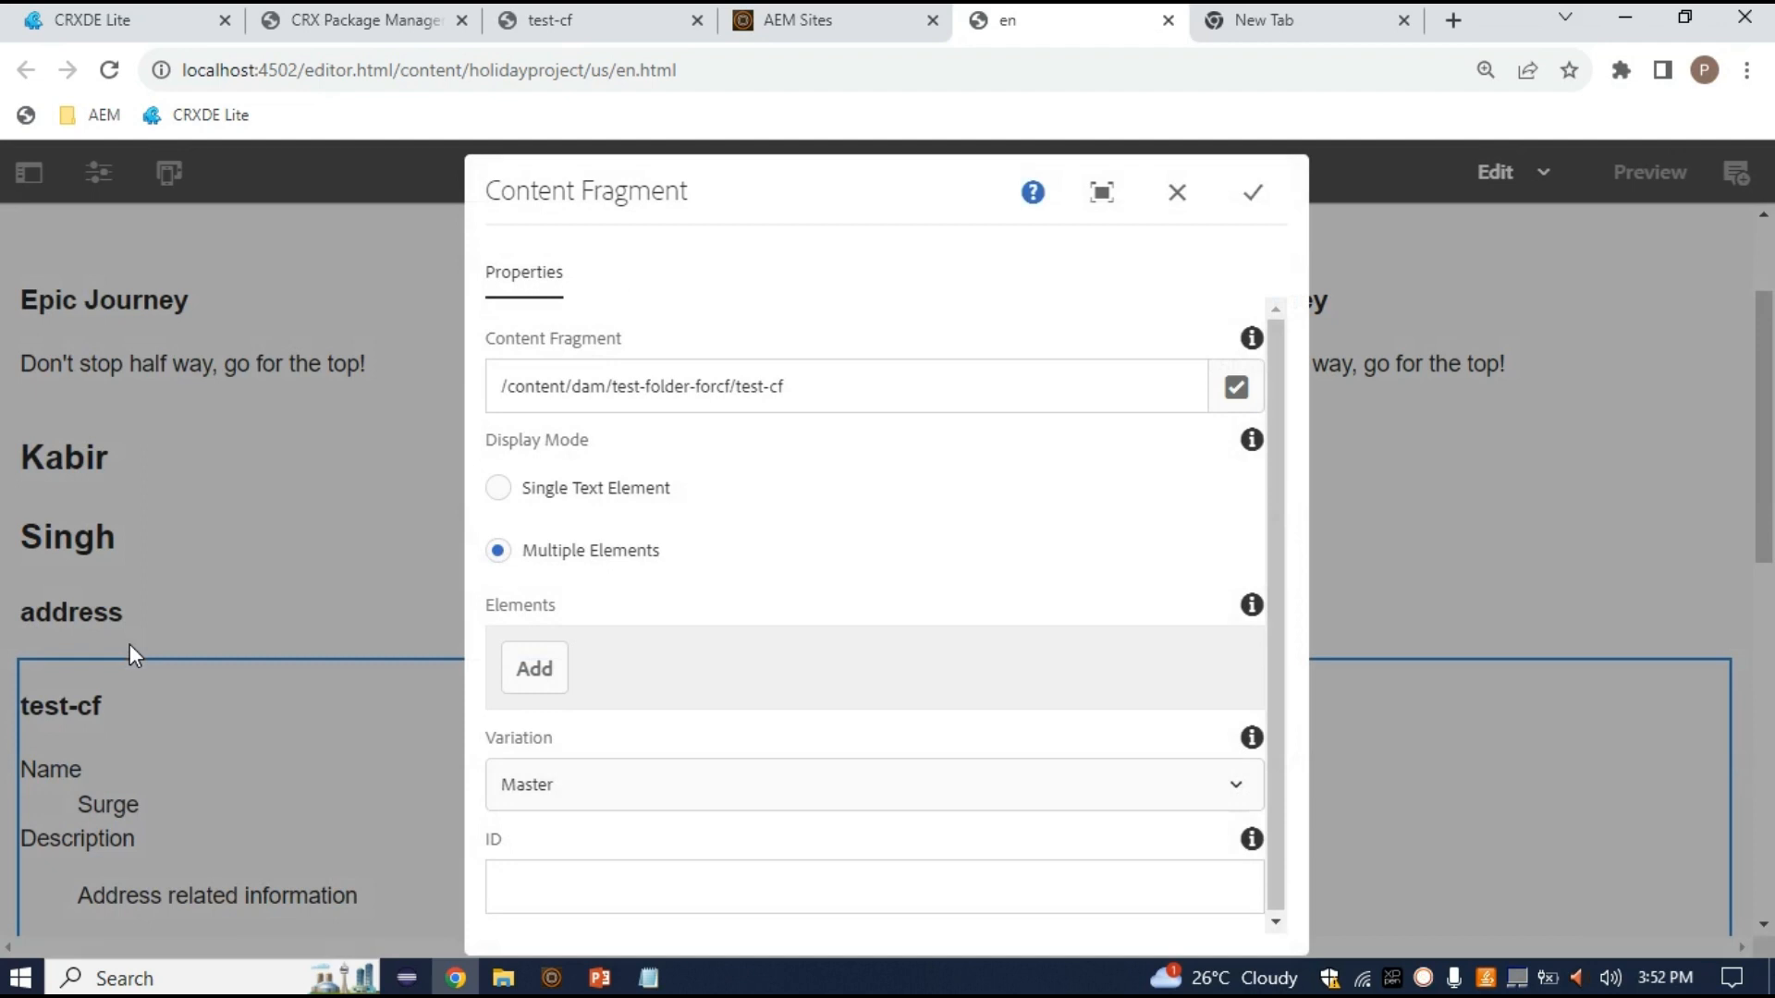
left_click(499, 490)
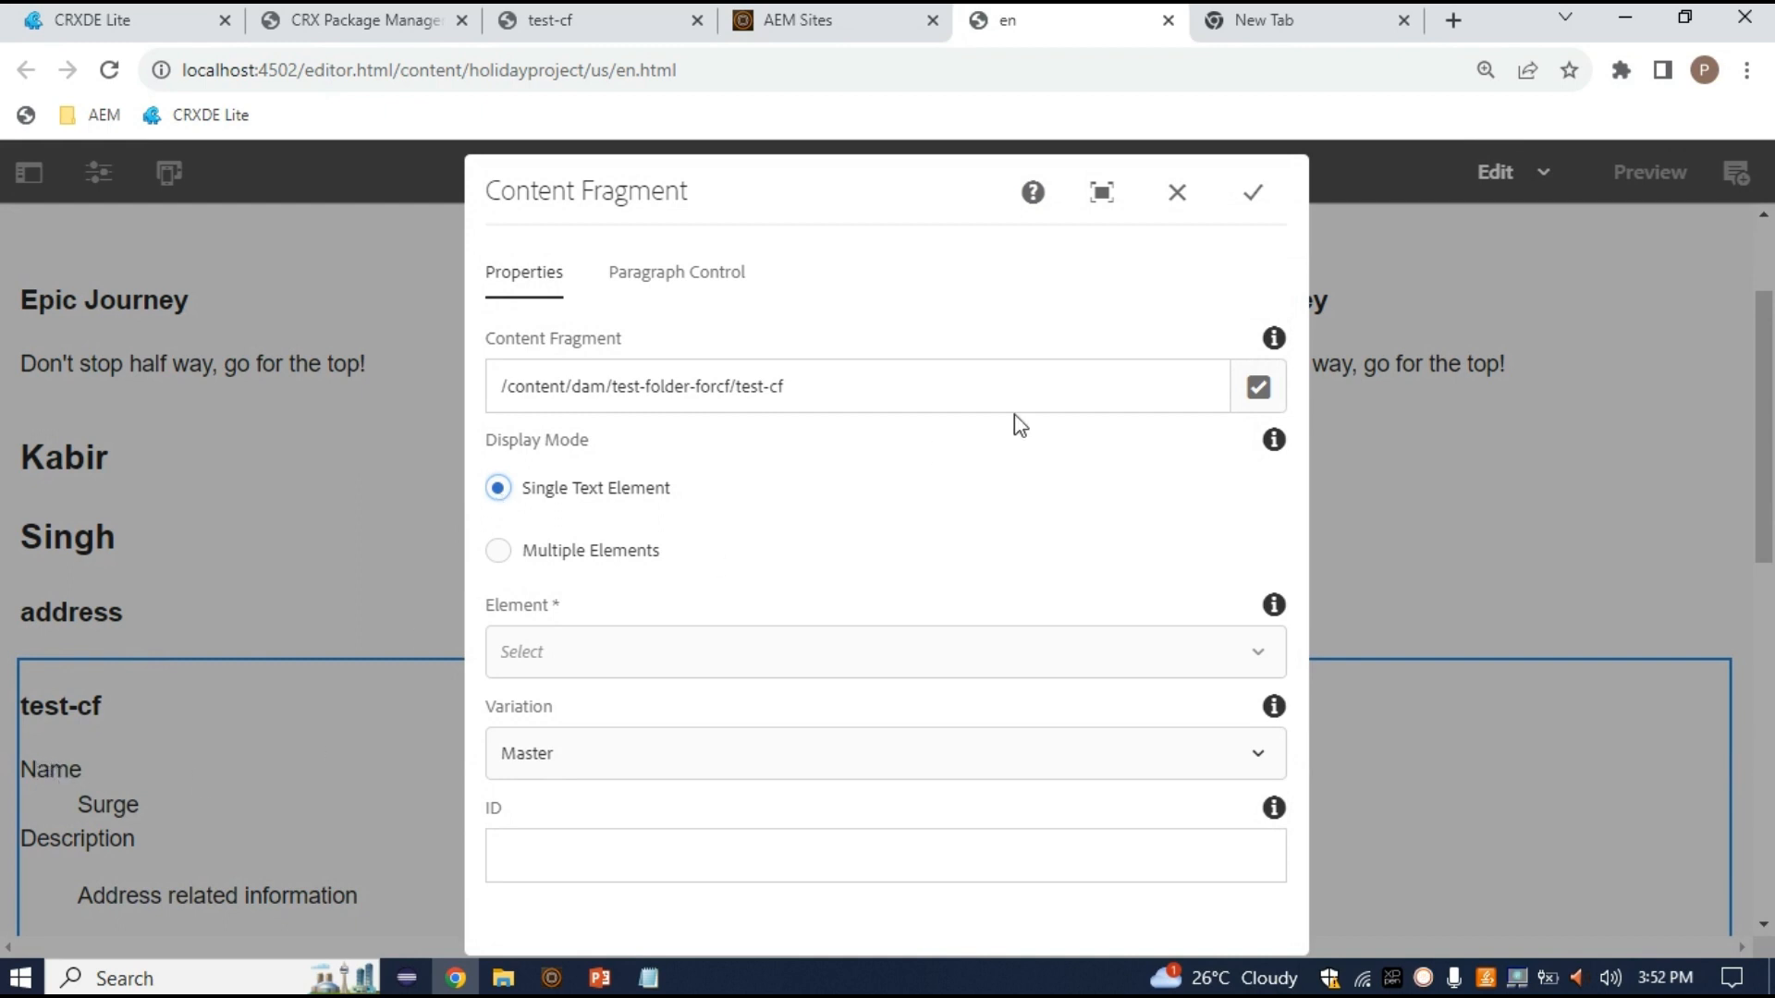
left_click(1254, 192)
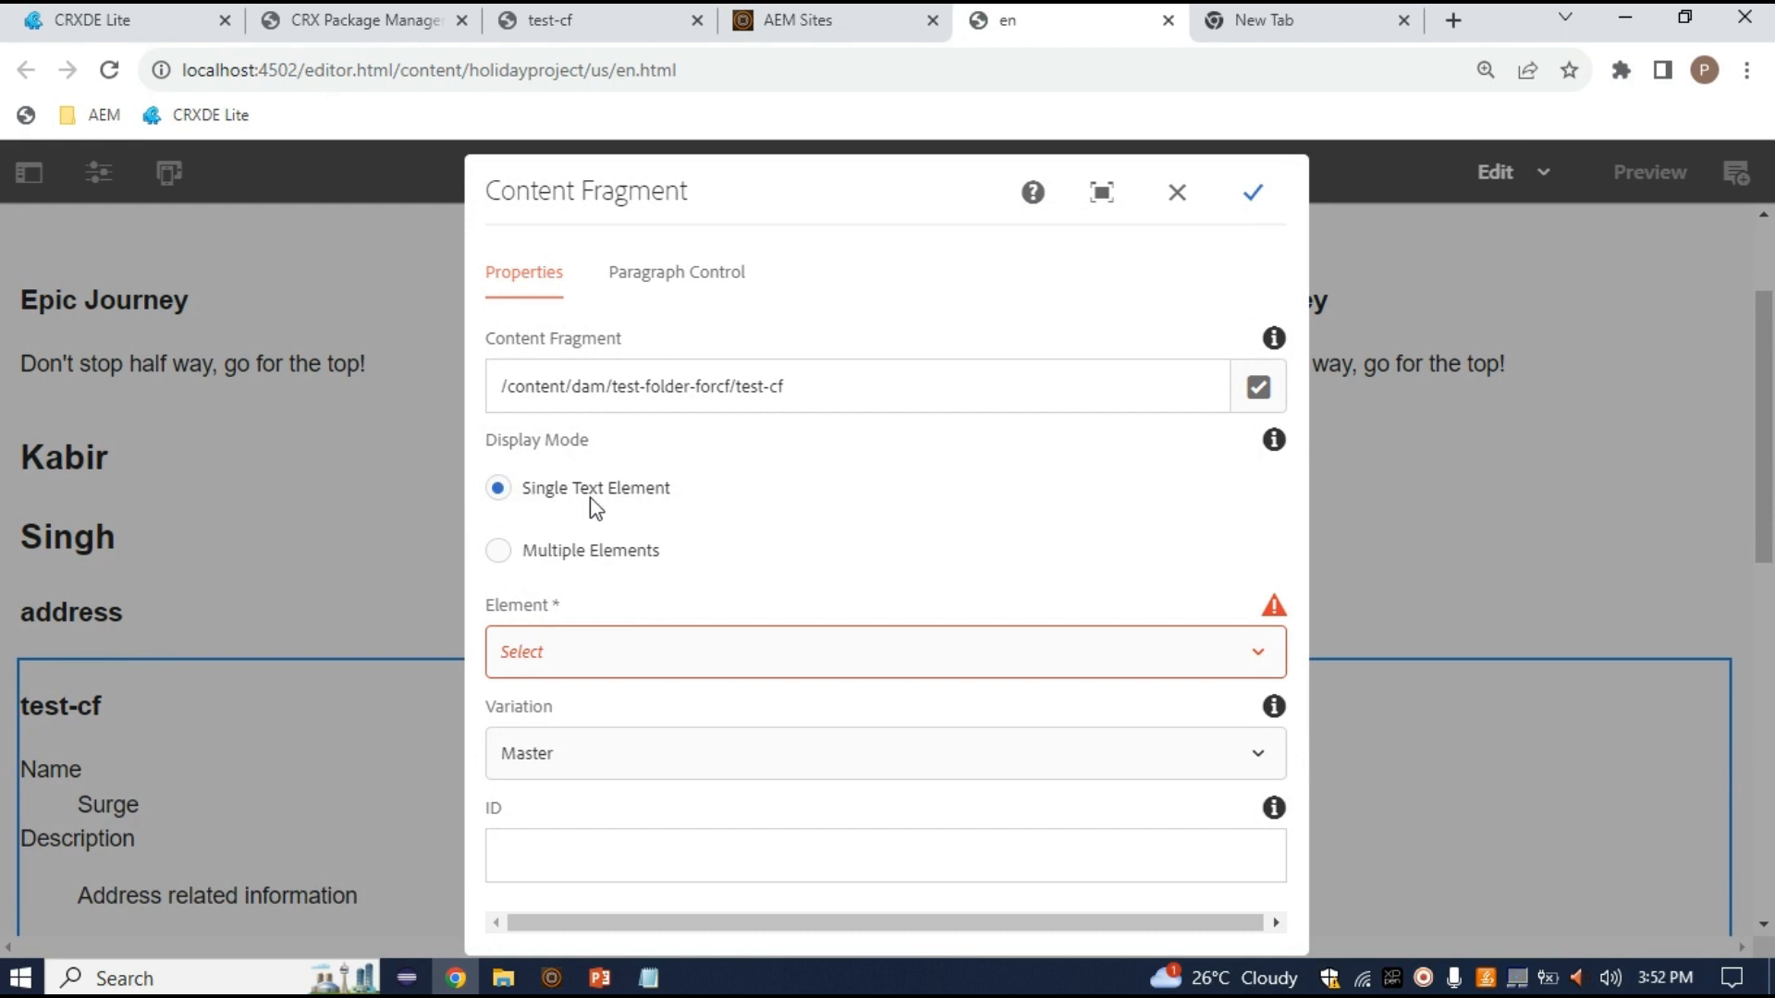
left_click(851, 666)
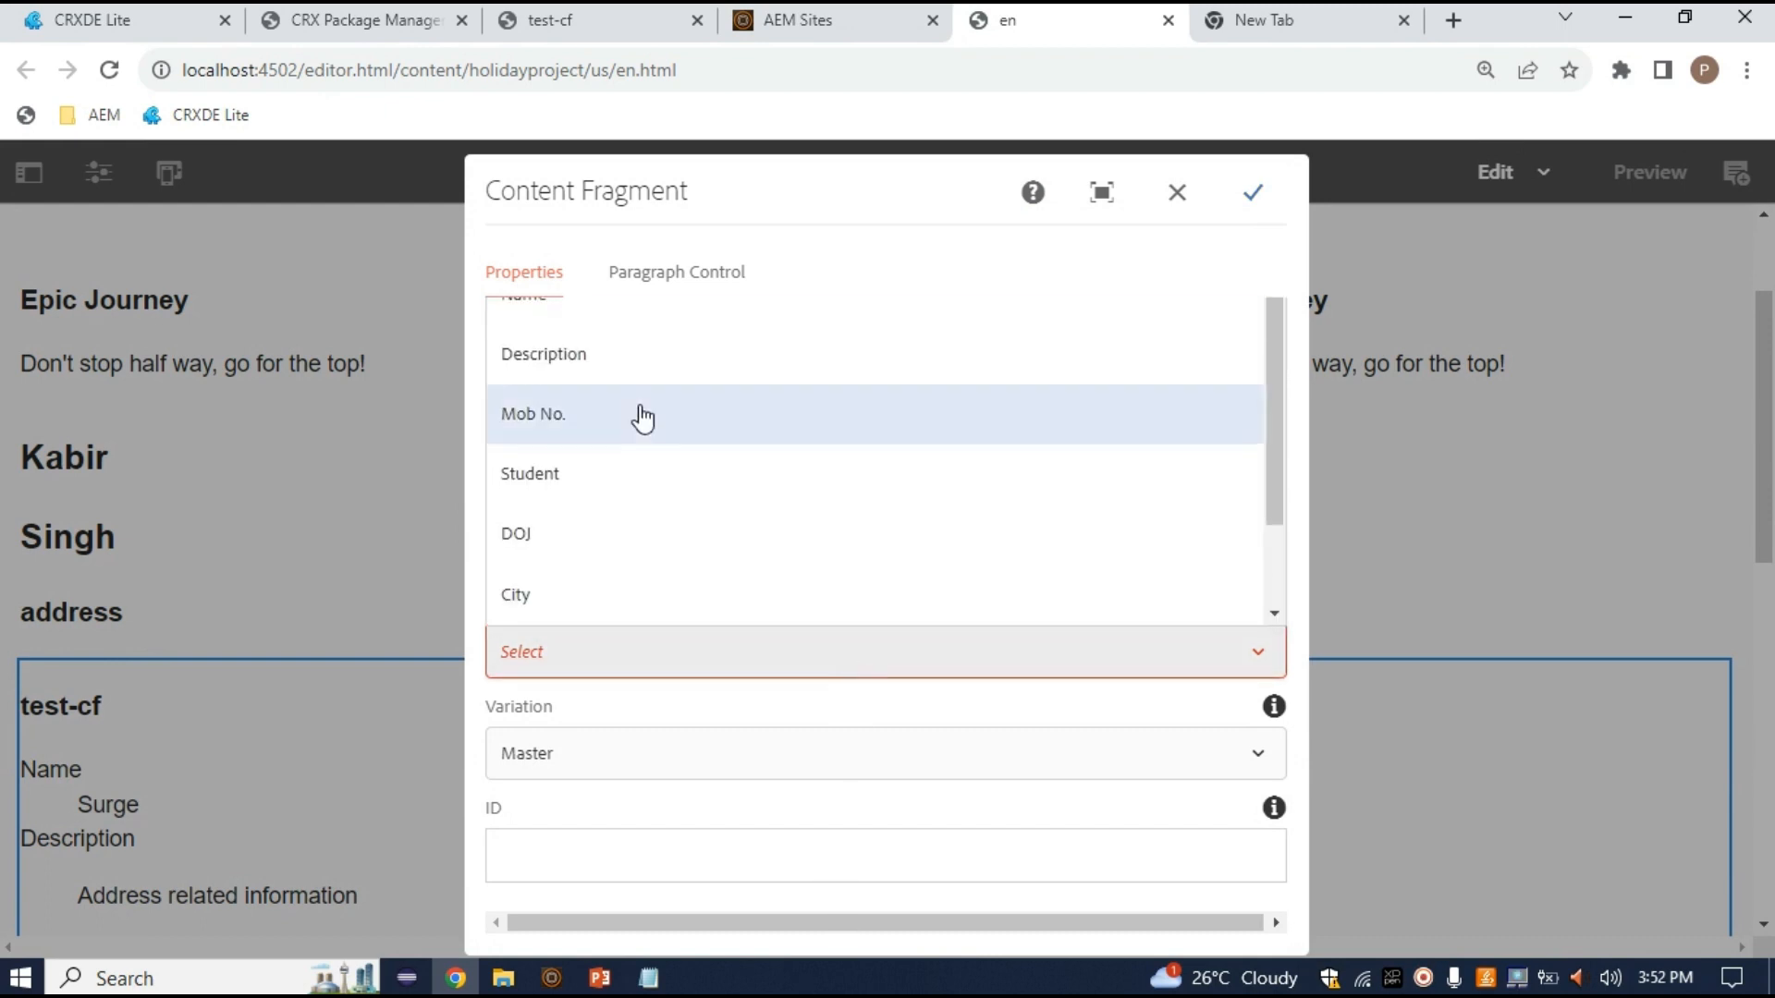
left_click(592, 416)
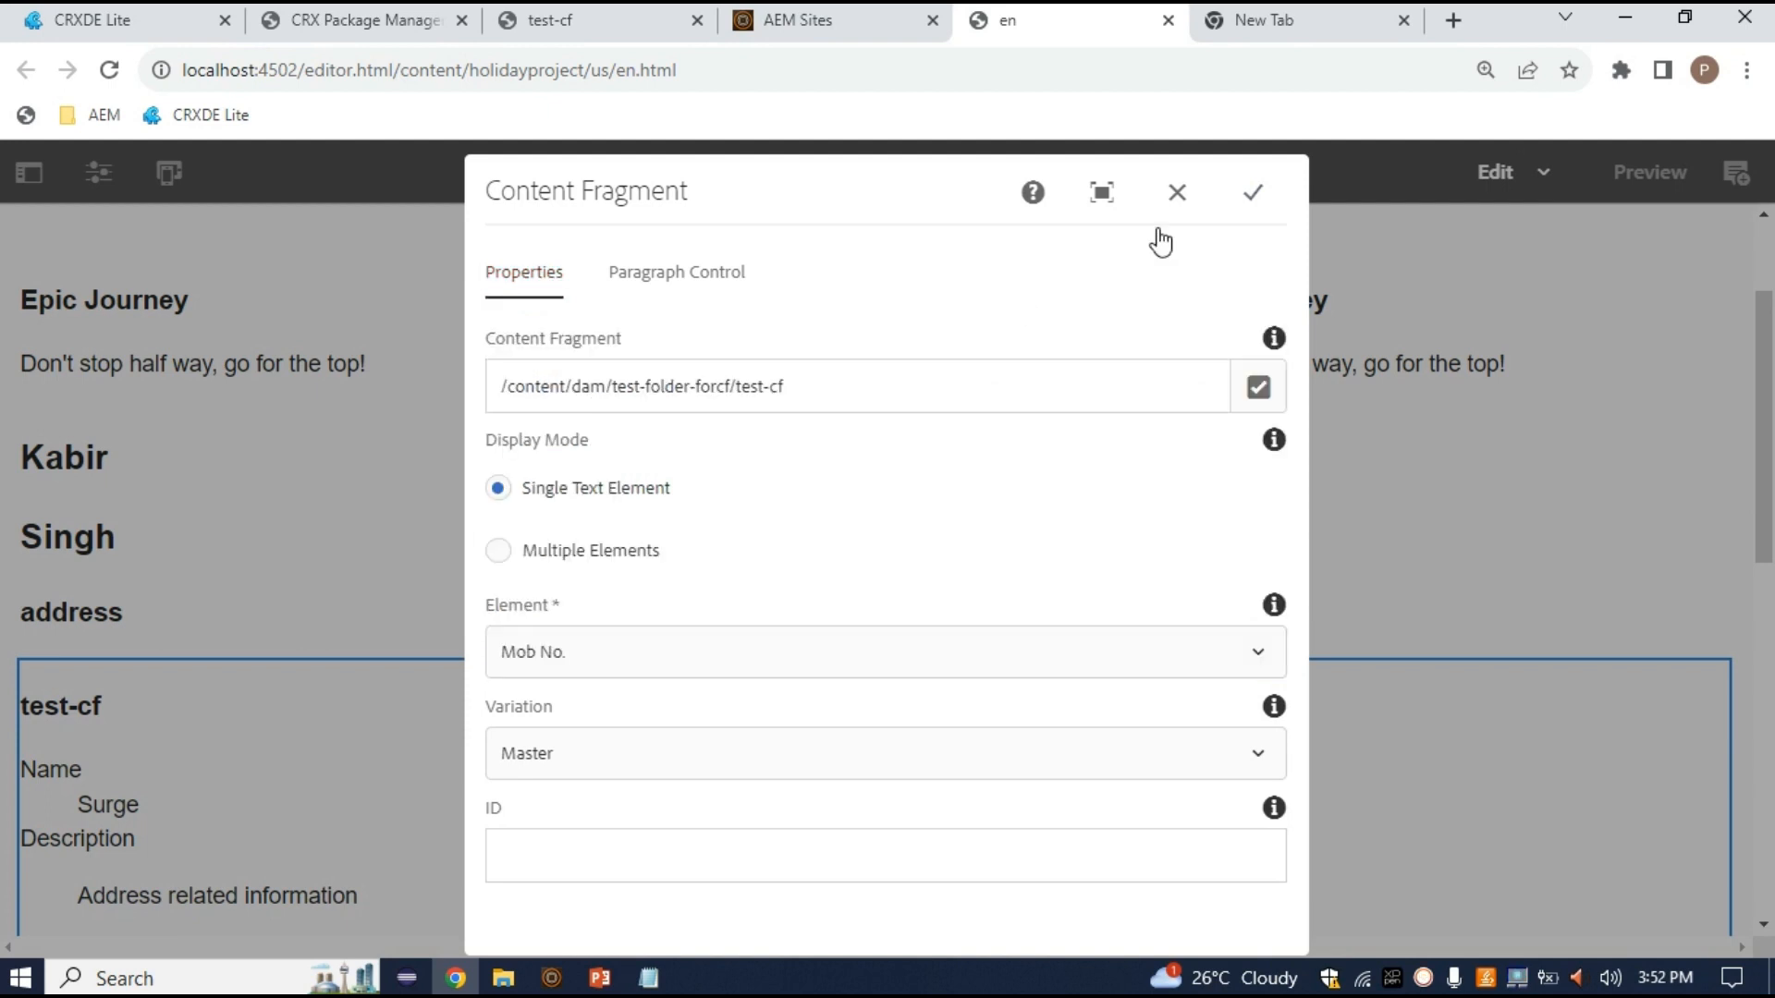
left_click(1256, 196)
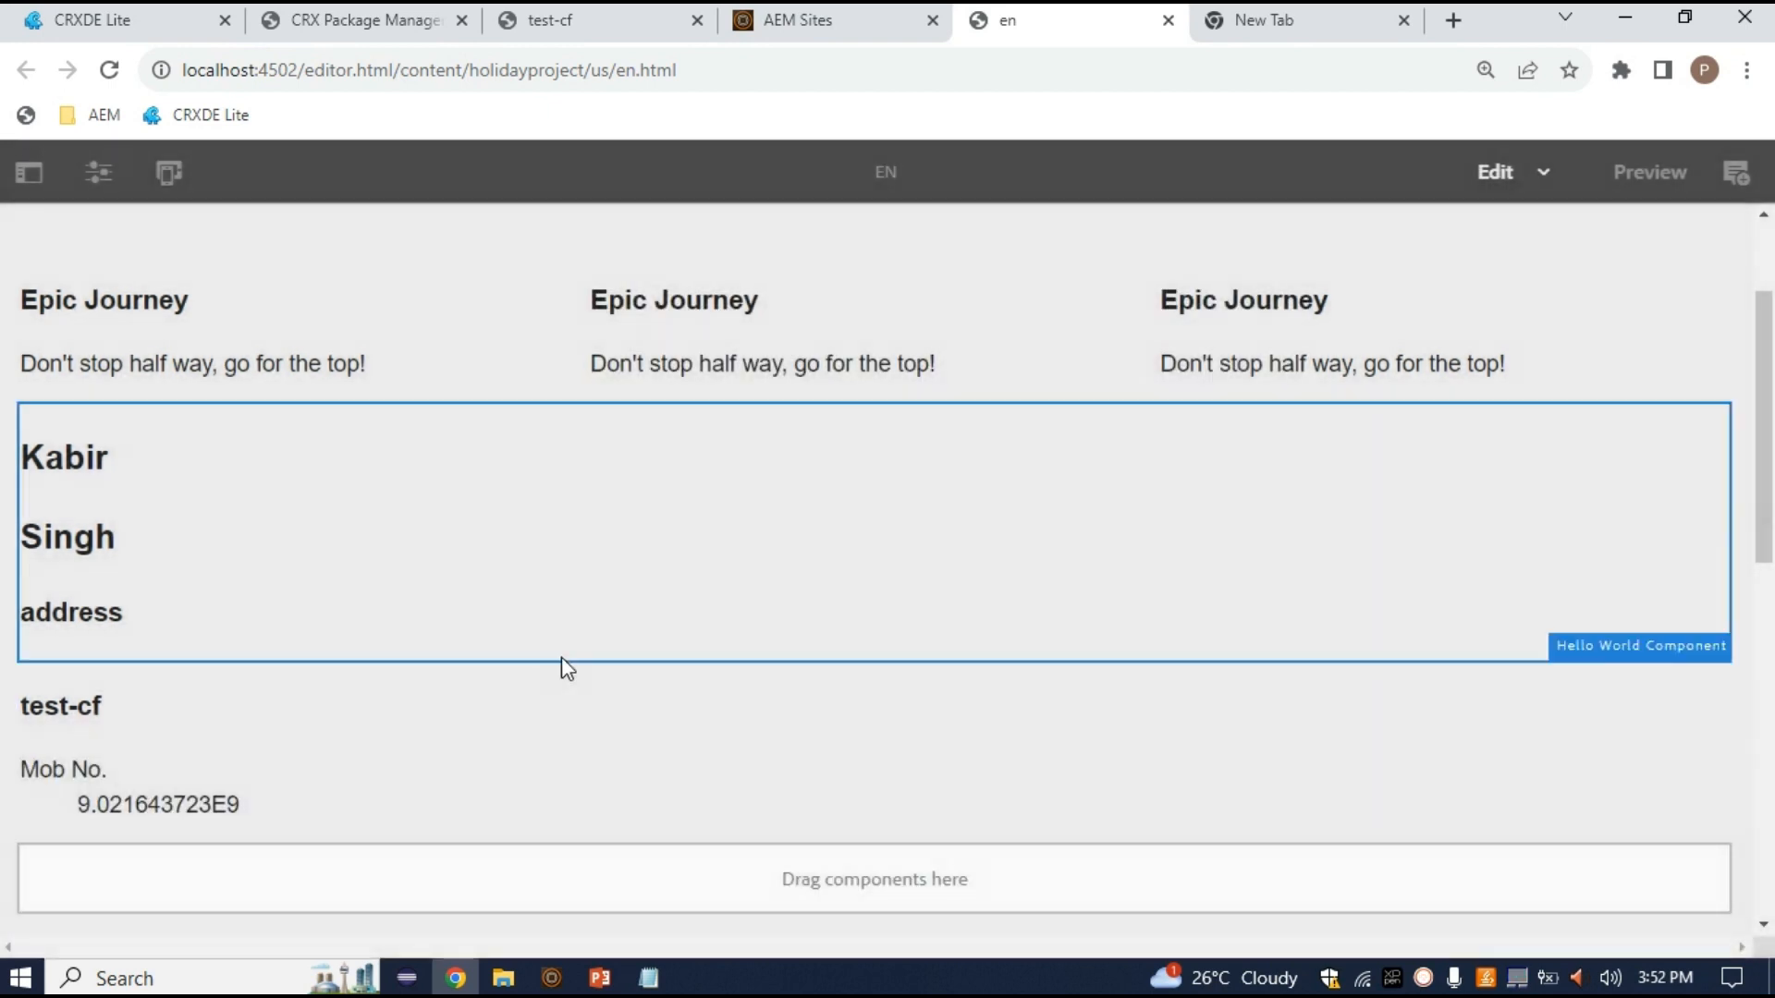
left_click(214, 815)
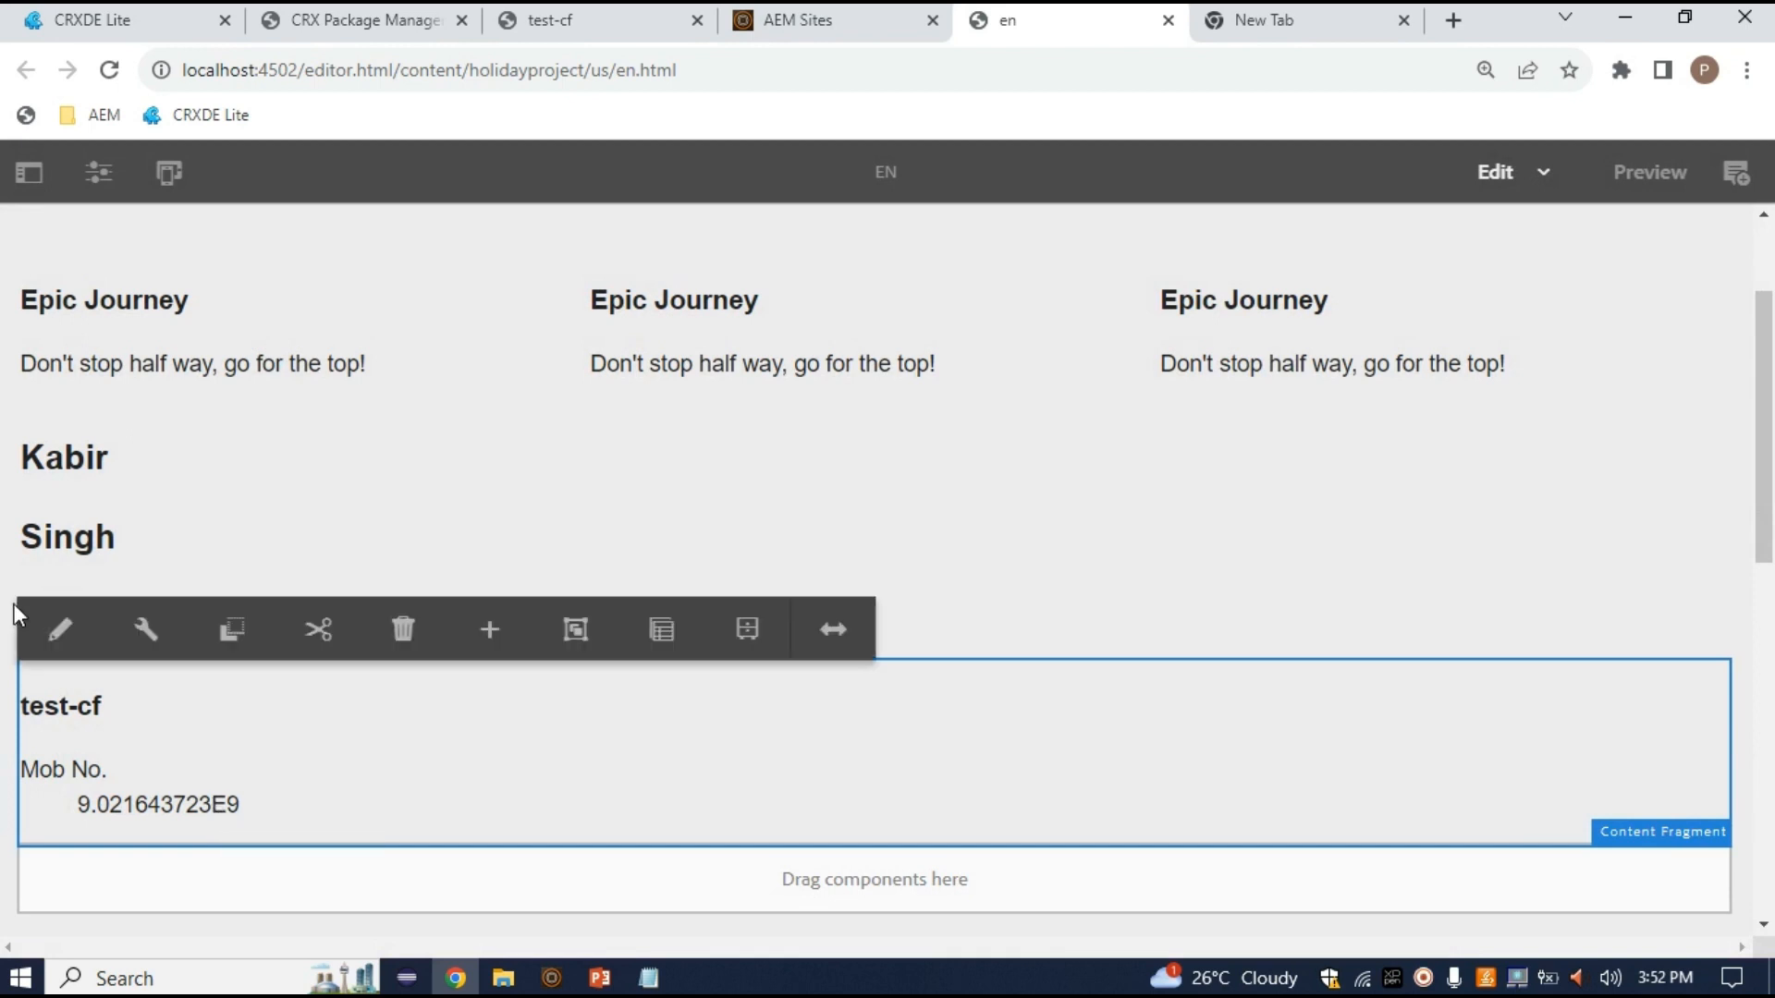
Switch the fragment to Multiple Elements and add Additional Data as the first element
left_click(163, 634)
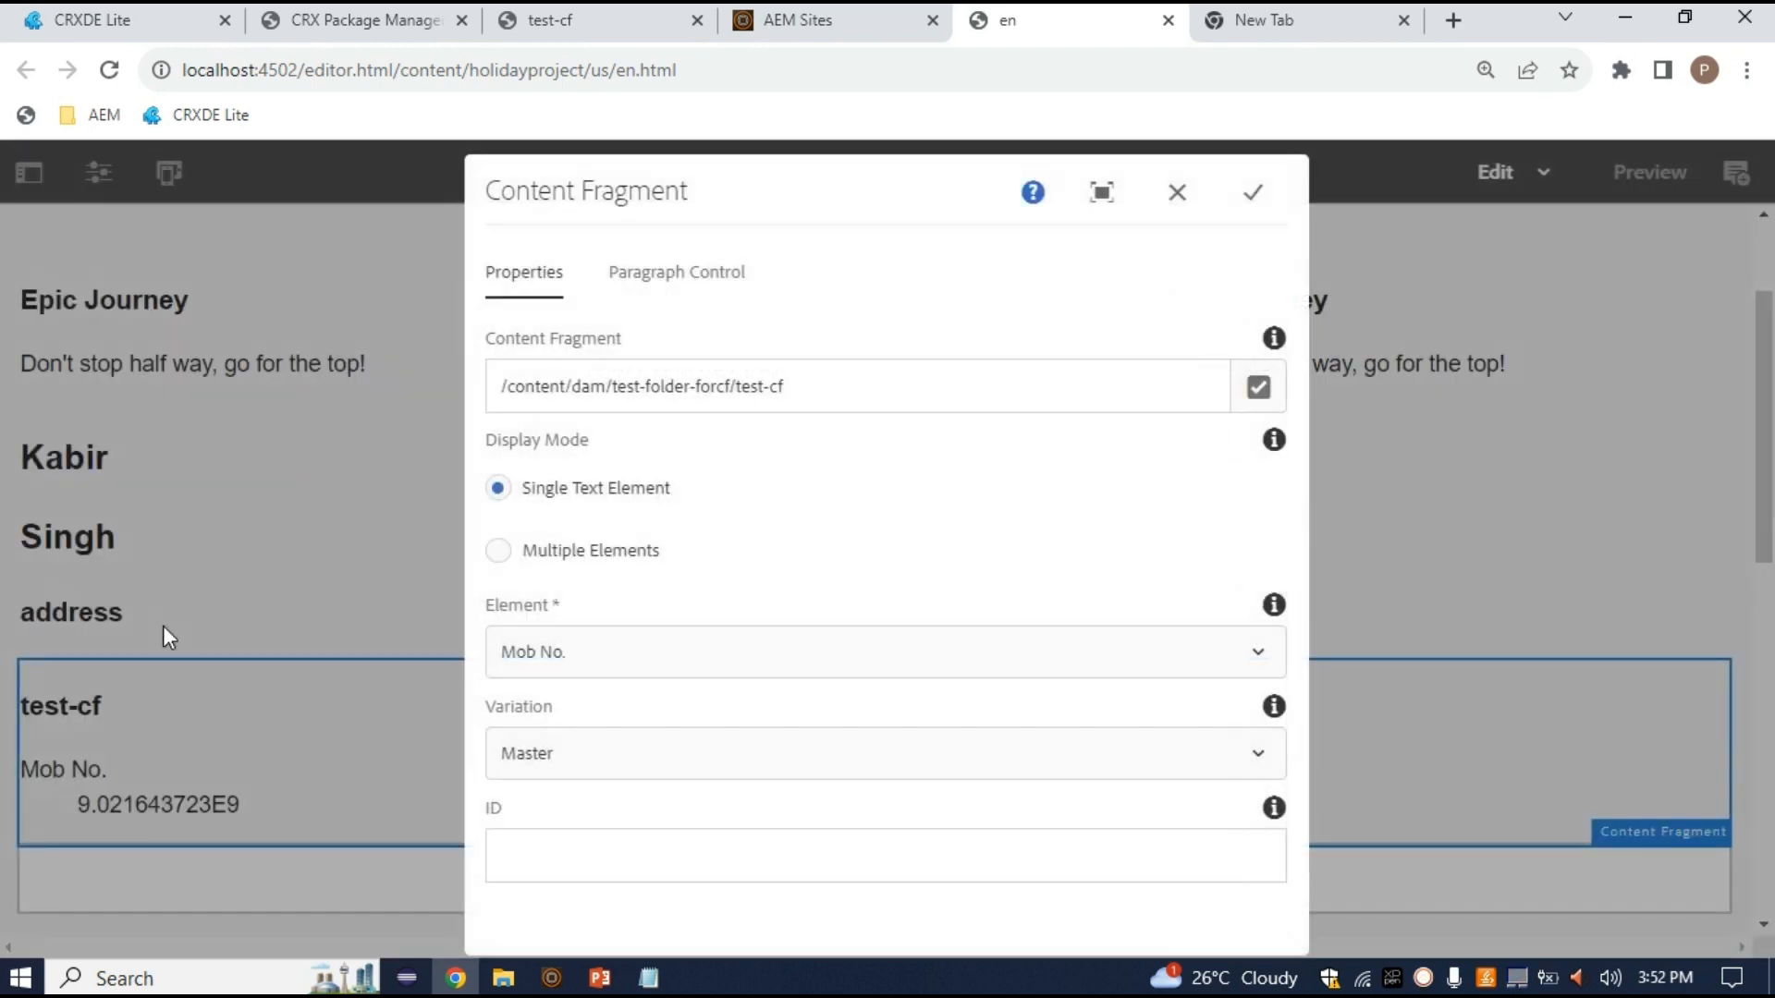
left_click(496, 555)
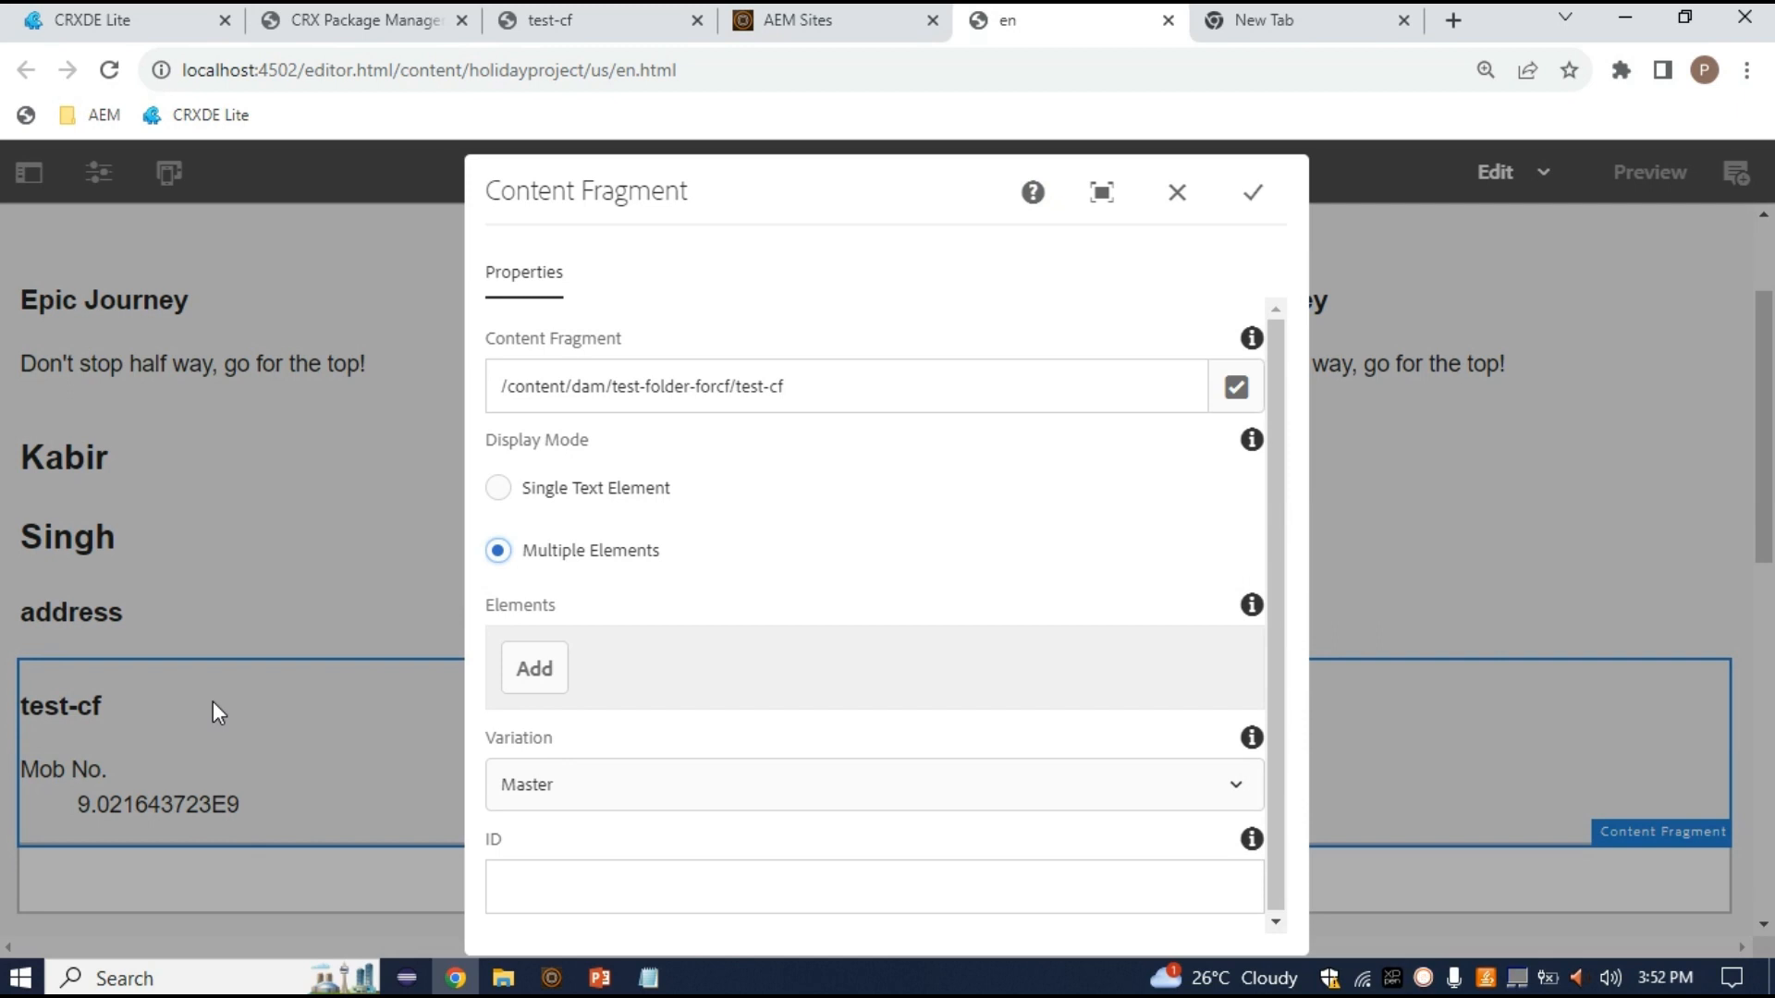
left_click(536, 675)
left_click(628, 669)
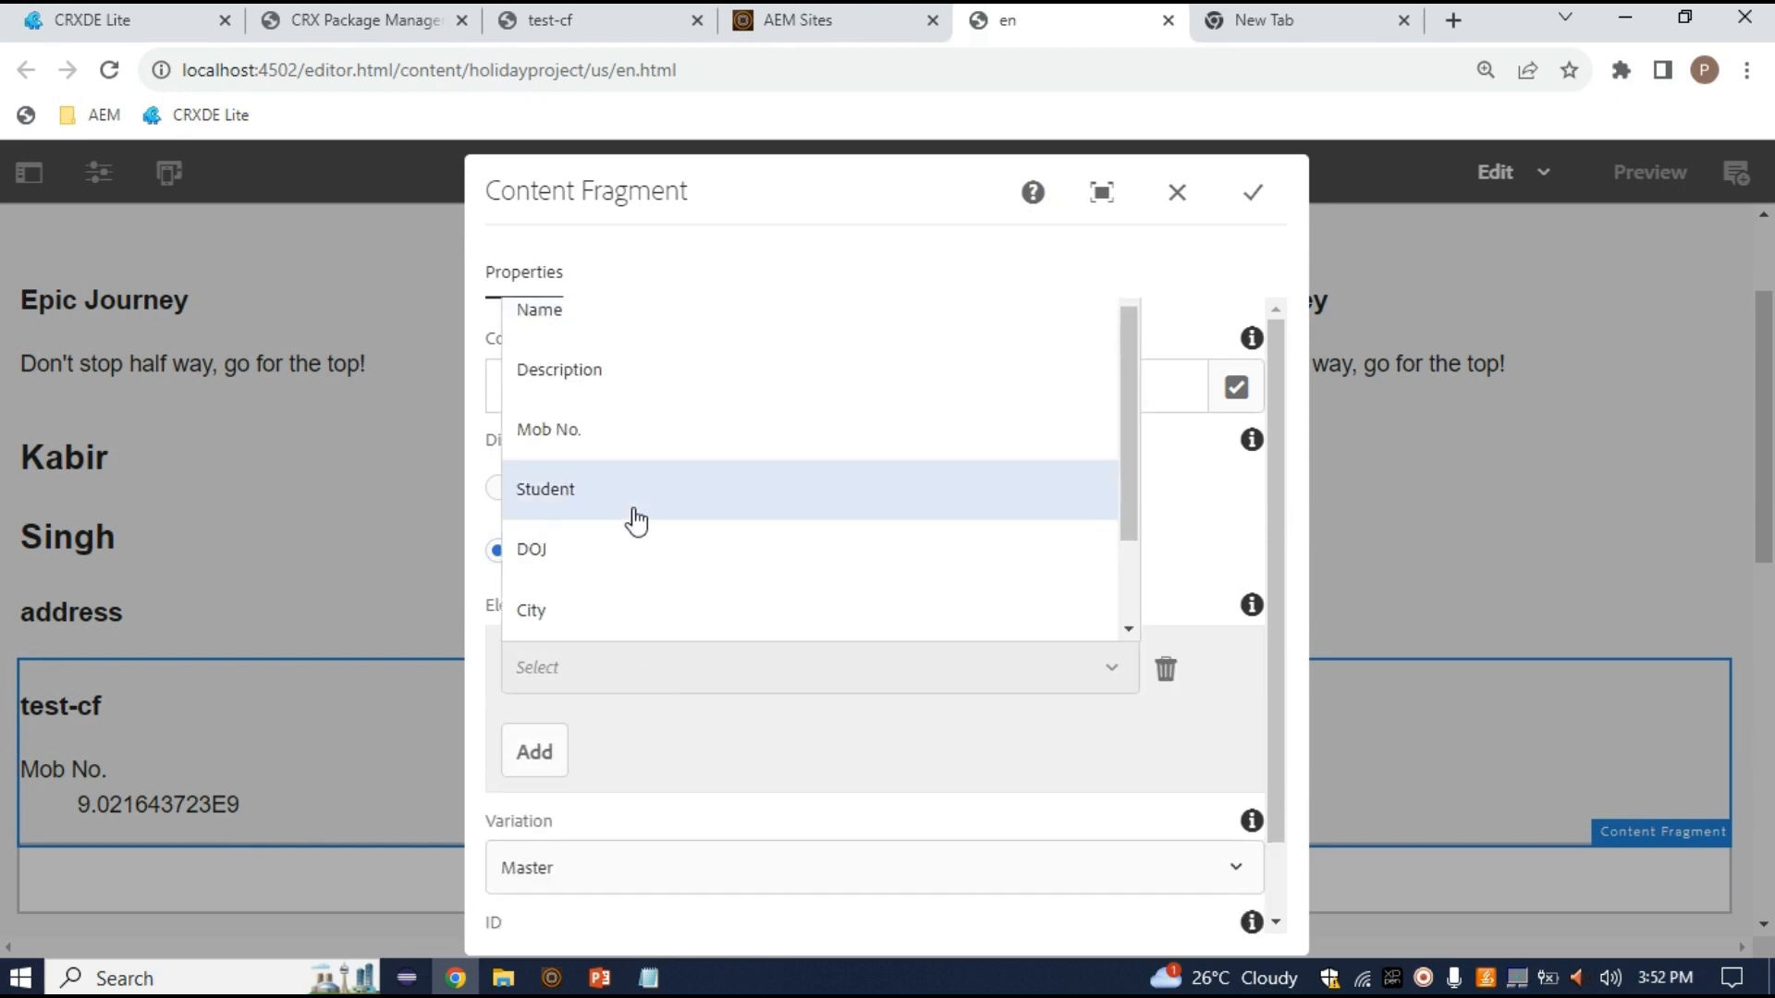
scroll(624, 525, "down", 1)
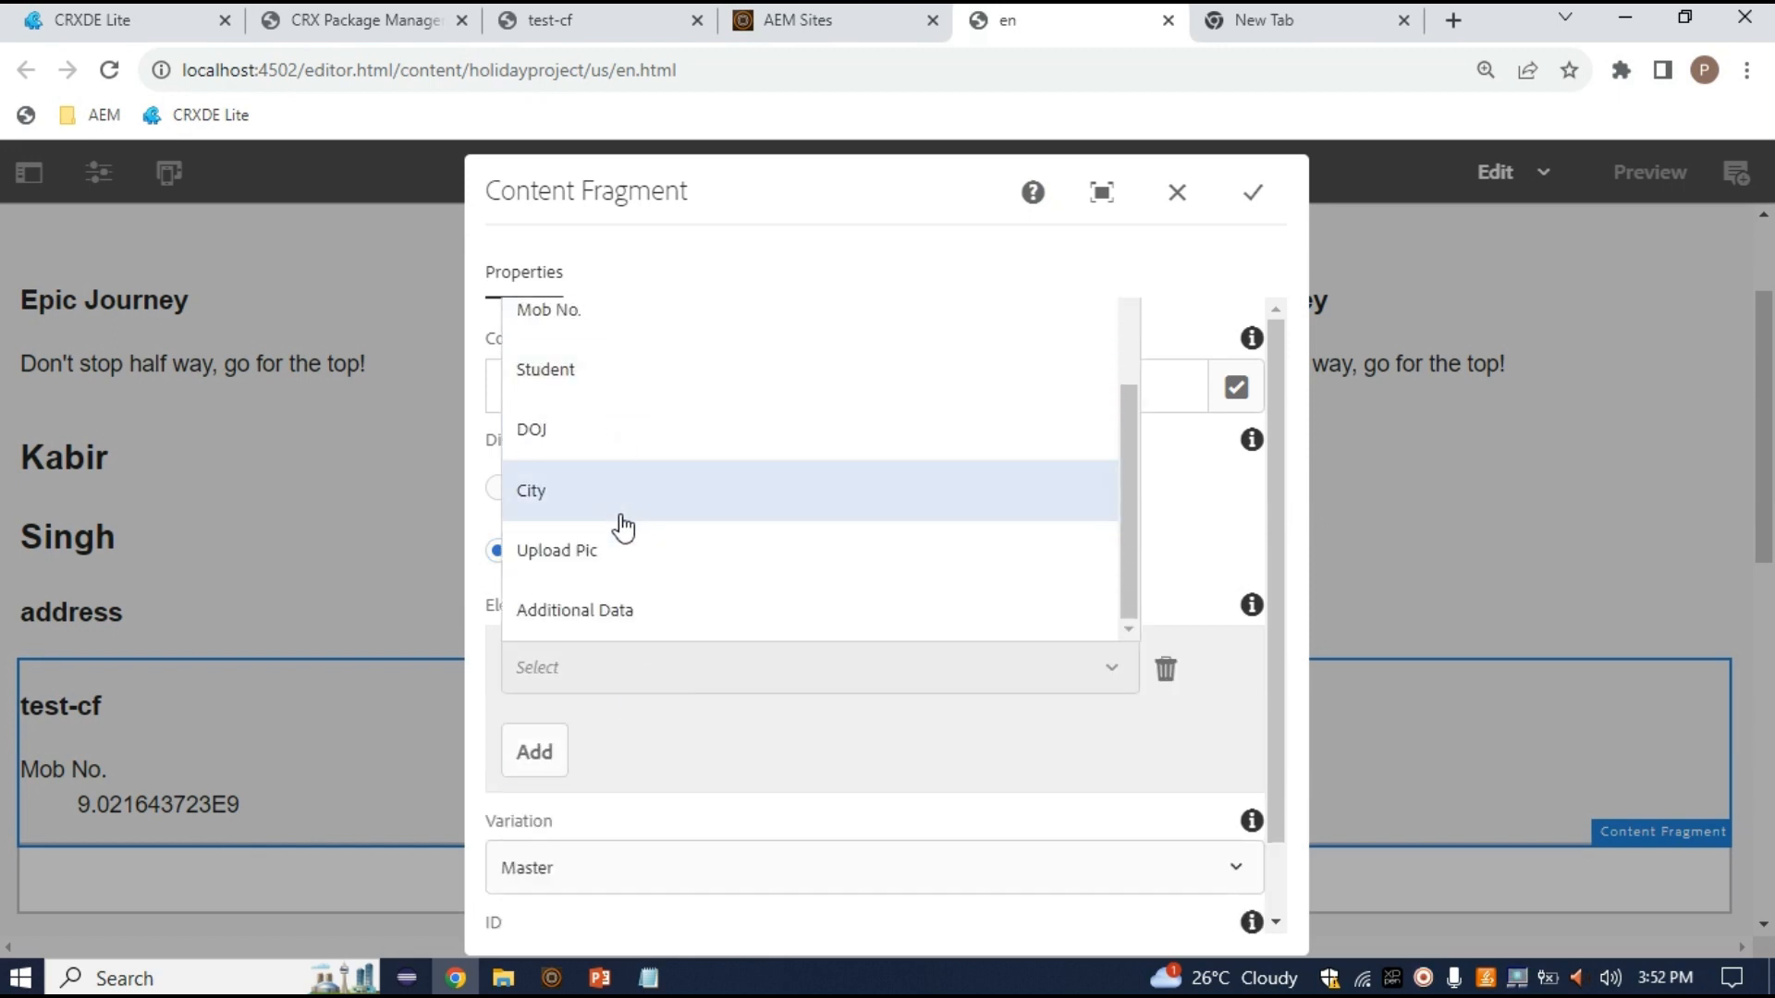
left_click(615, 608)
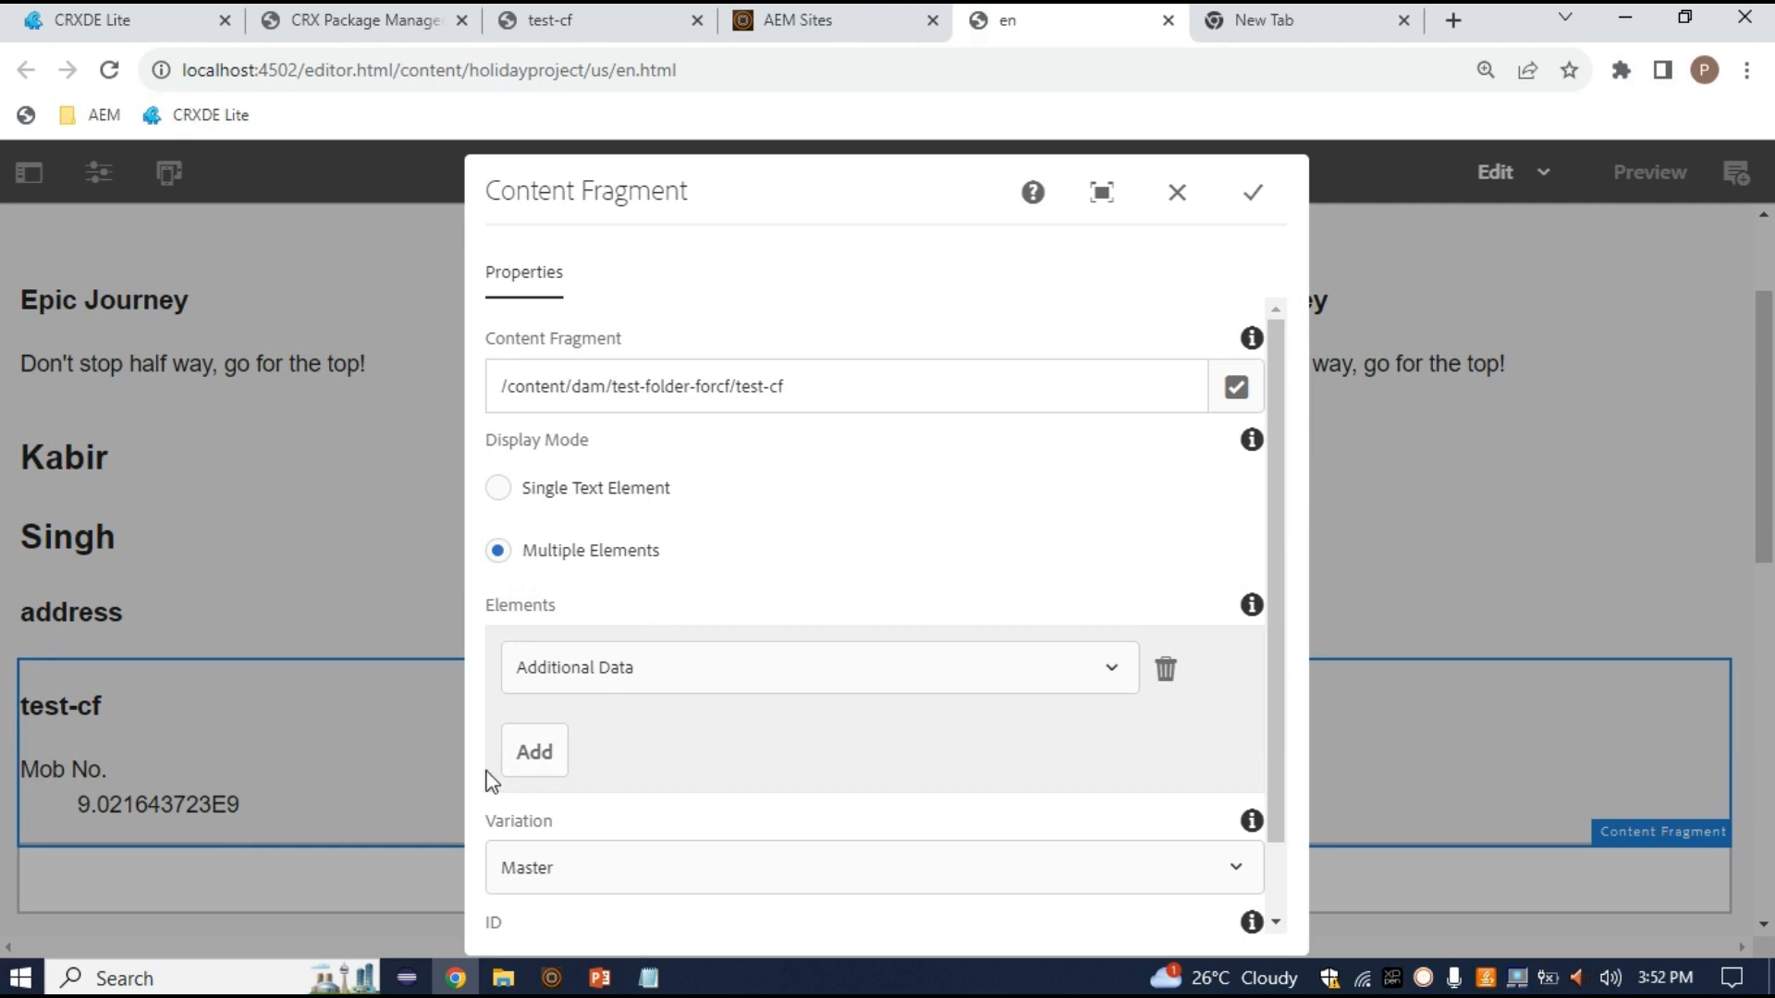
Add Description and Name as the second and third elements and apply the settings
left_click(517, 777)
left_click(626, 751)
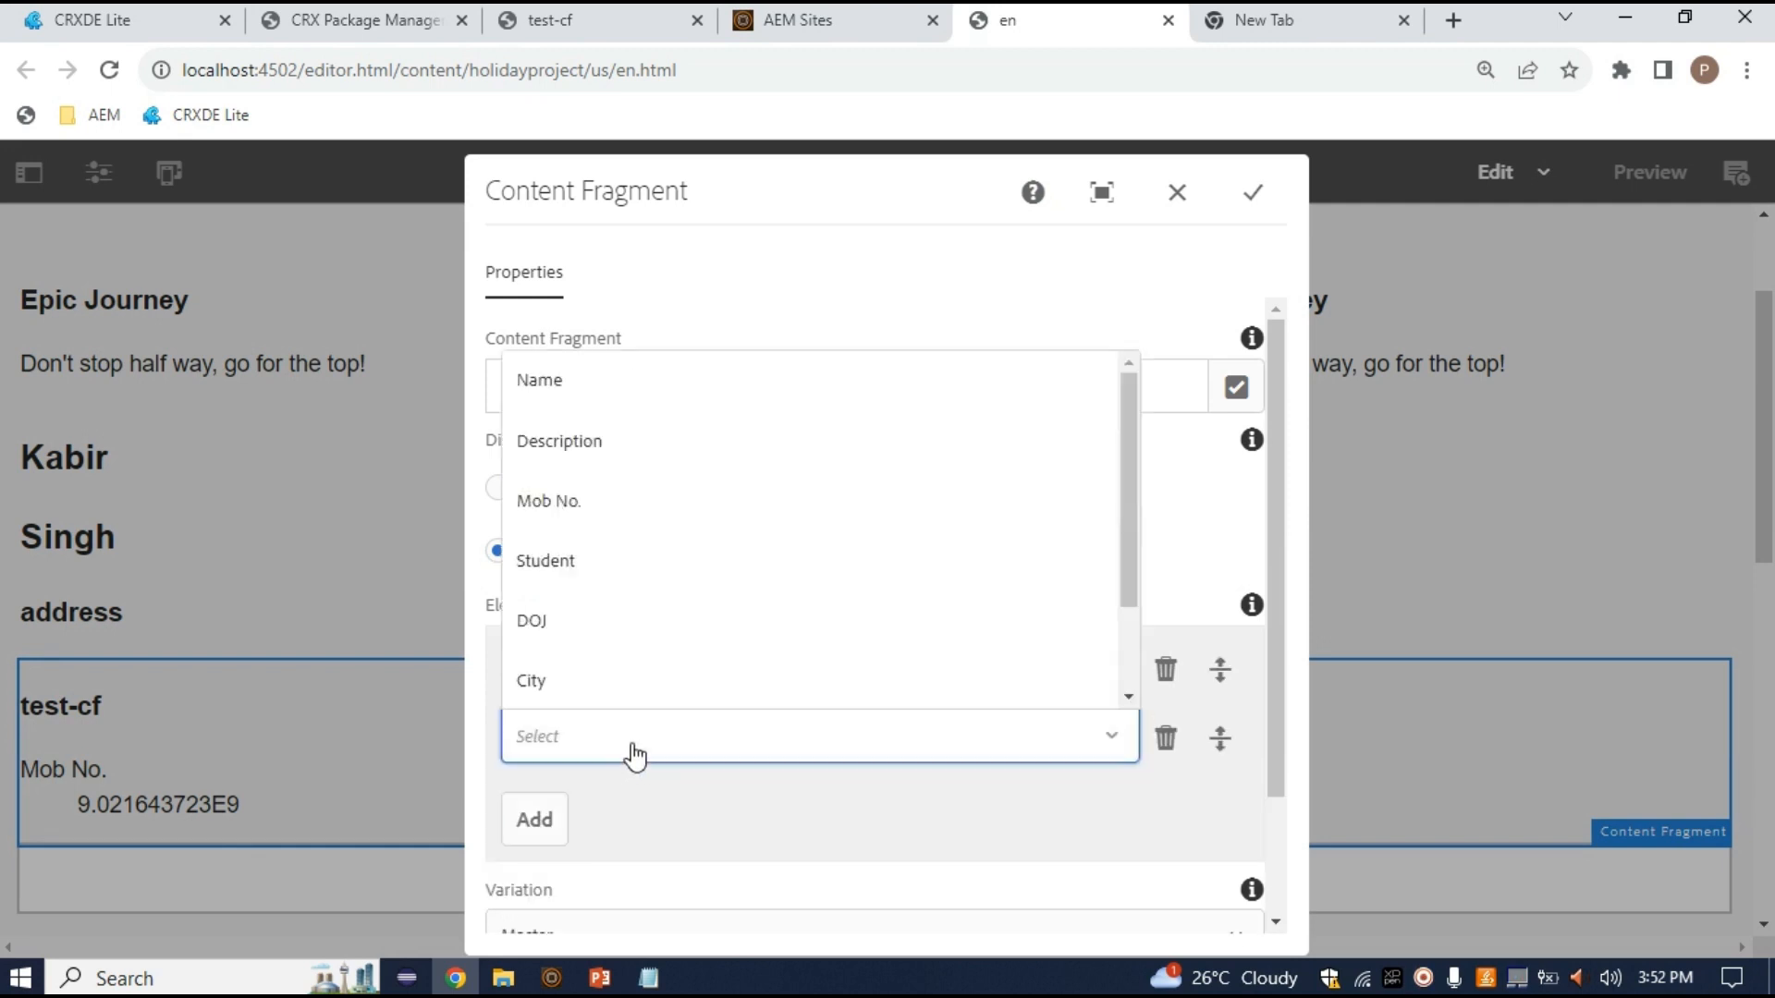
left_click(597, 448)
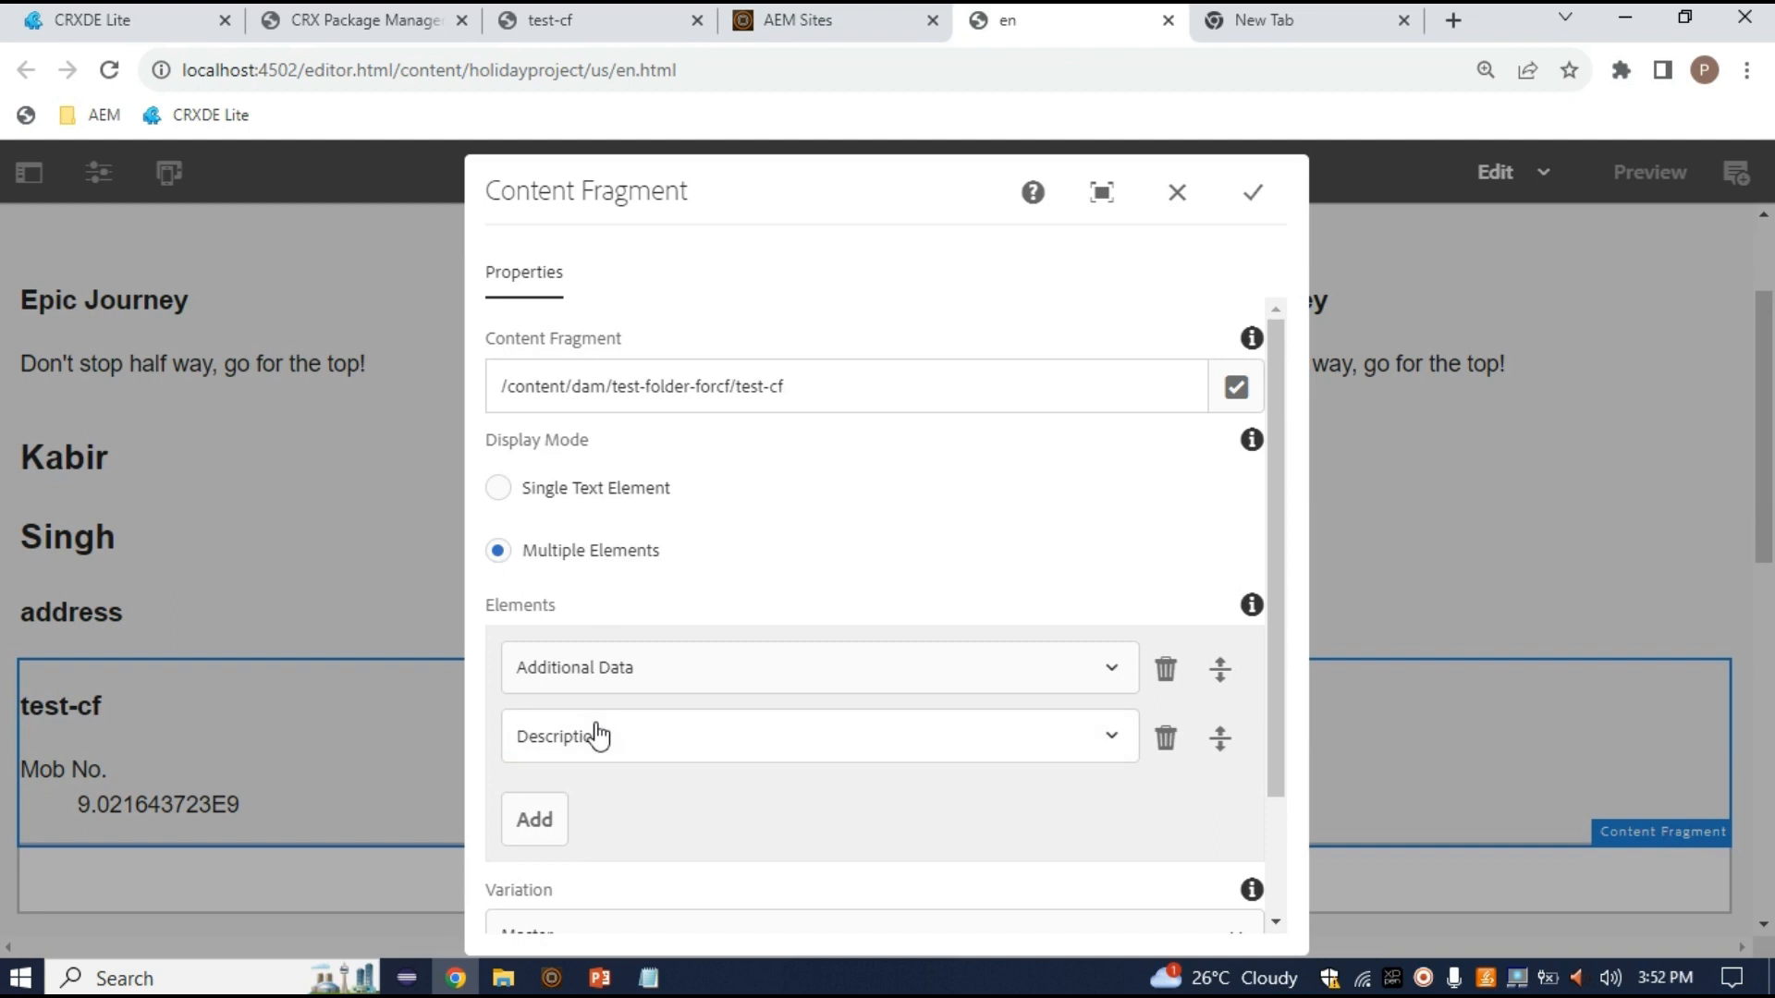
left_click(535, 822)
left_click(595, 803)
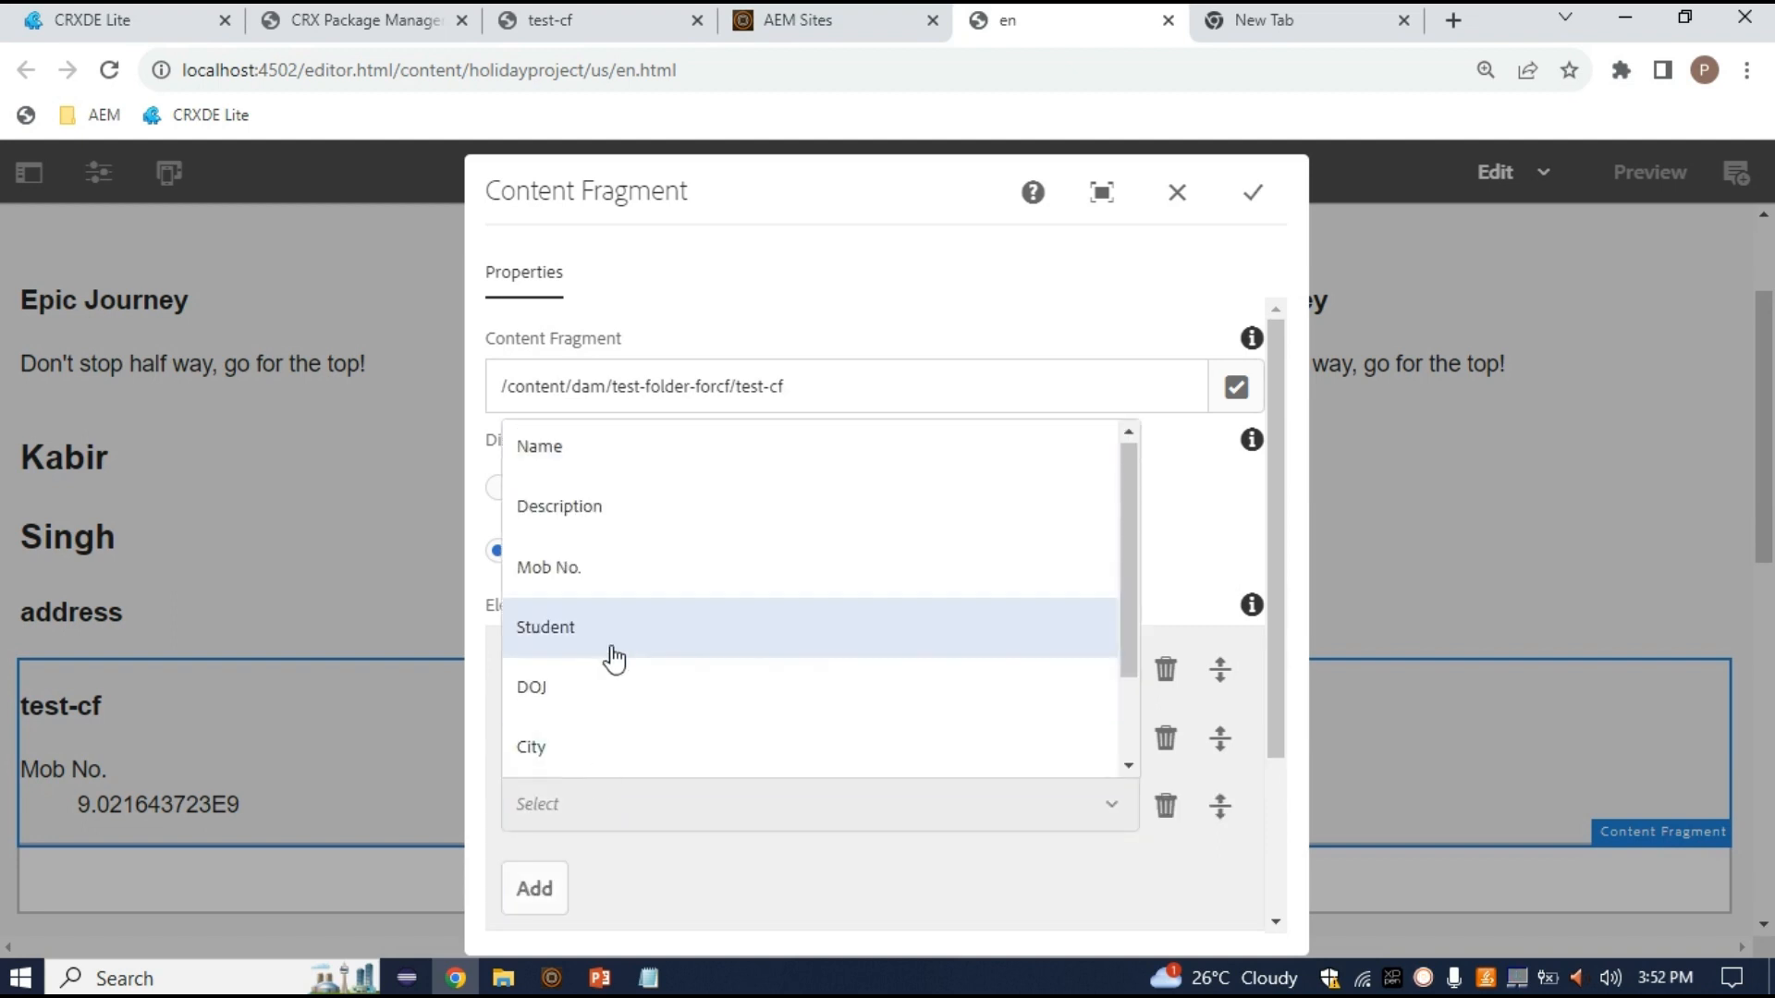
left_click(602, 474)
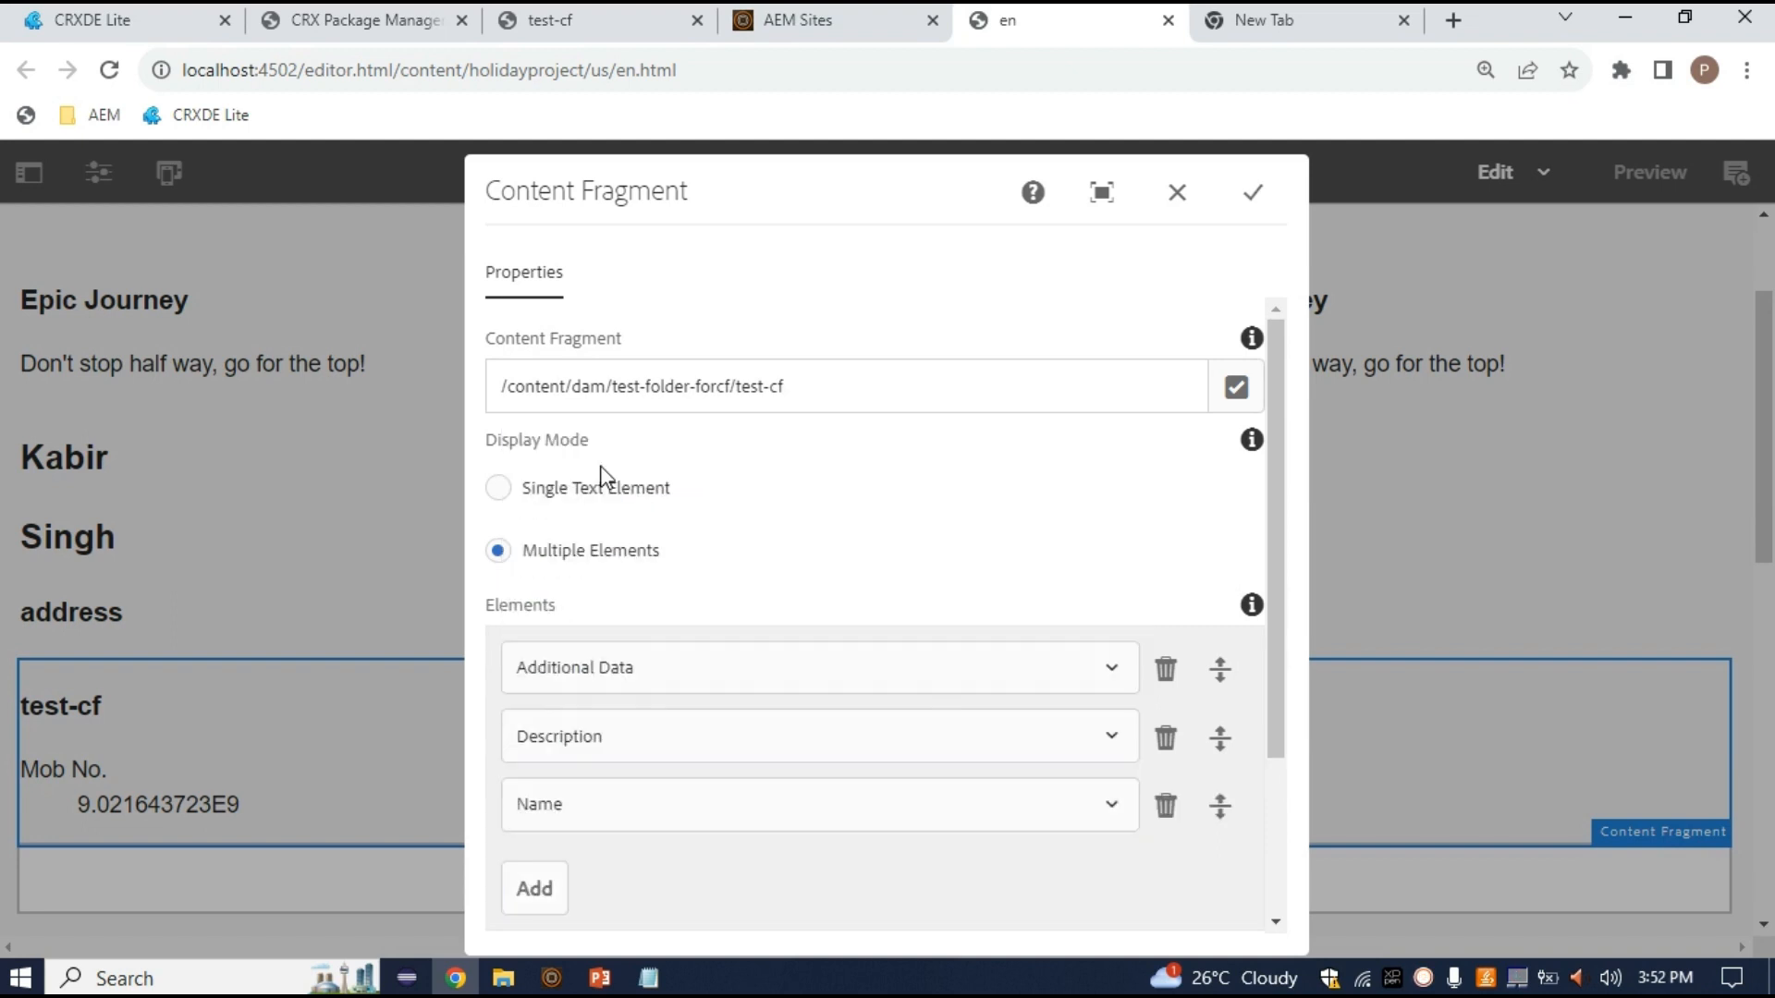
left_click(1253, 192)
scroll(717, 696, "down", 3)
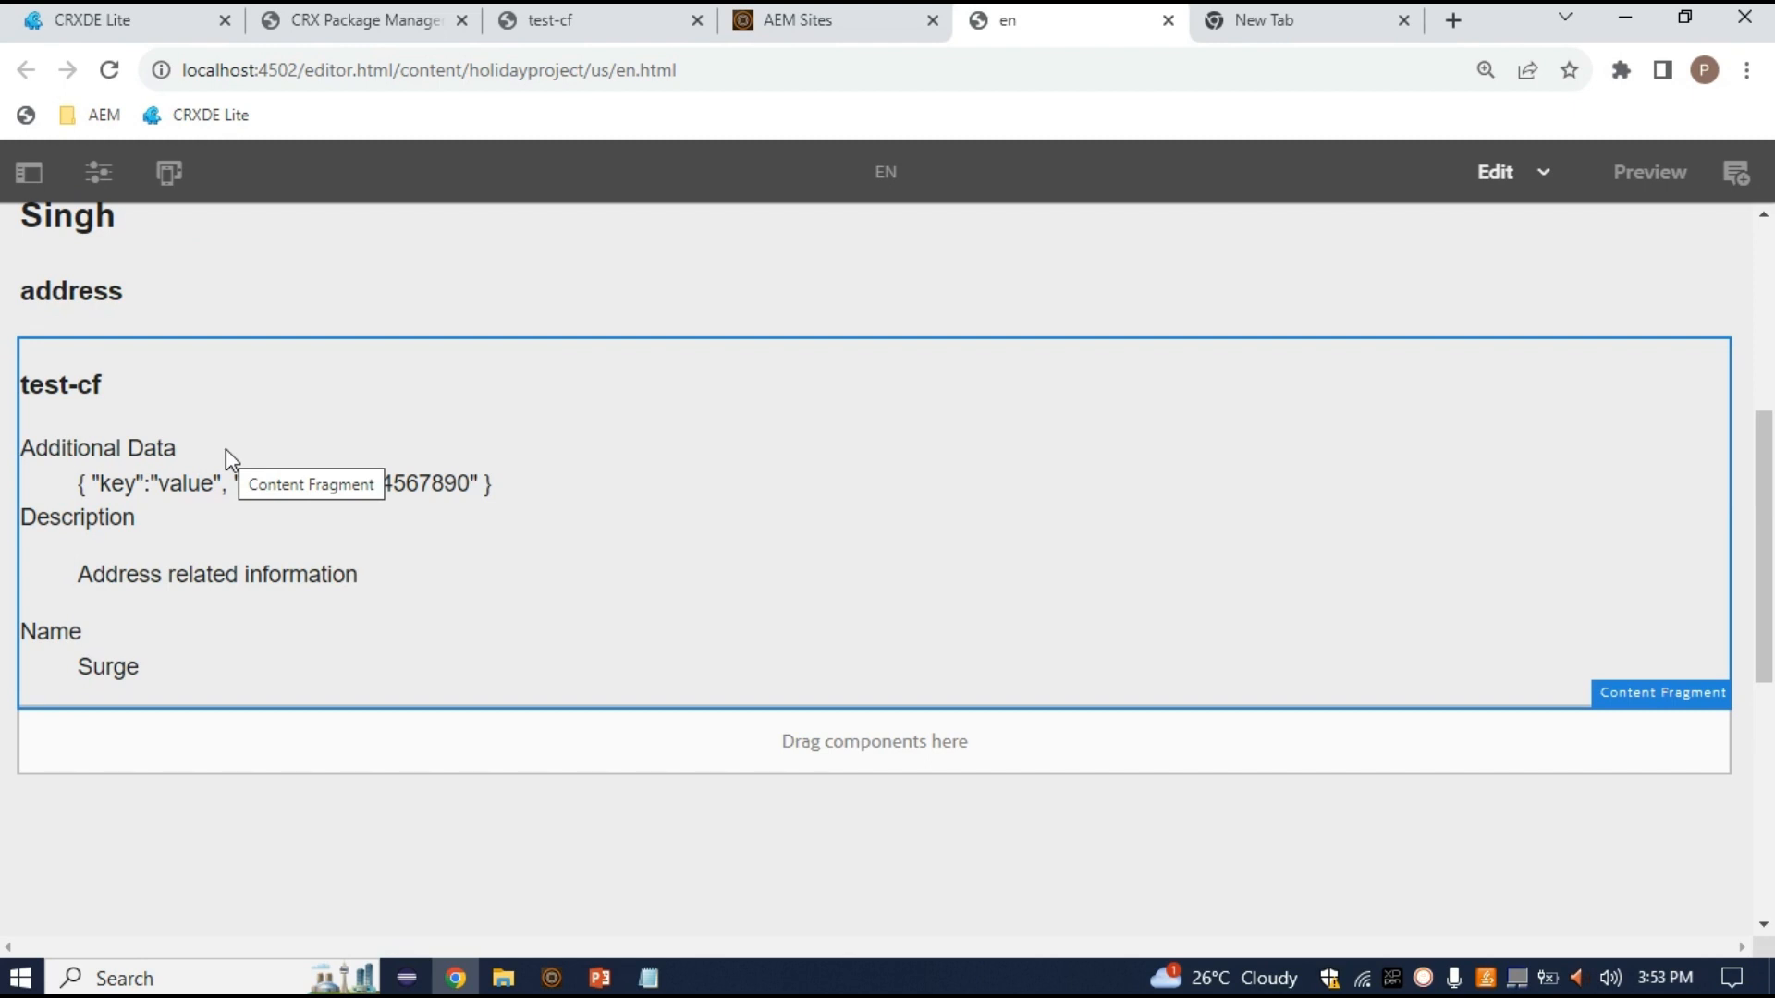
Delete the Name, Description and Additional Data rows from test-cf's element list and view the Variation options
left_click(251, 485)
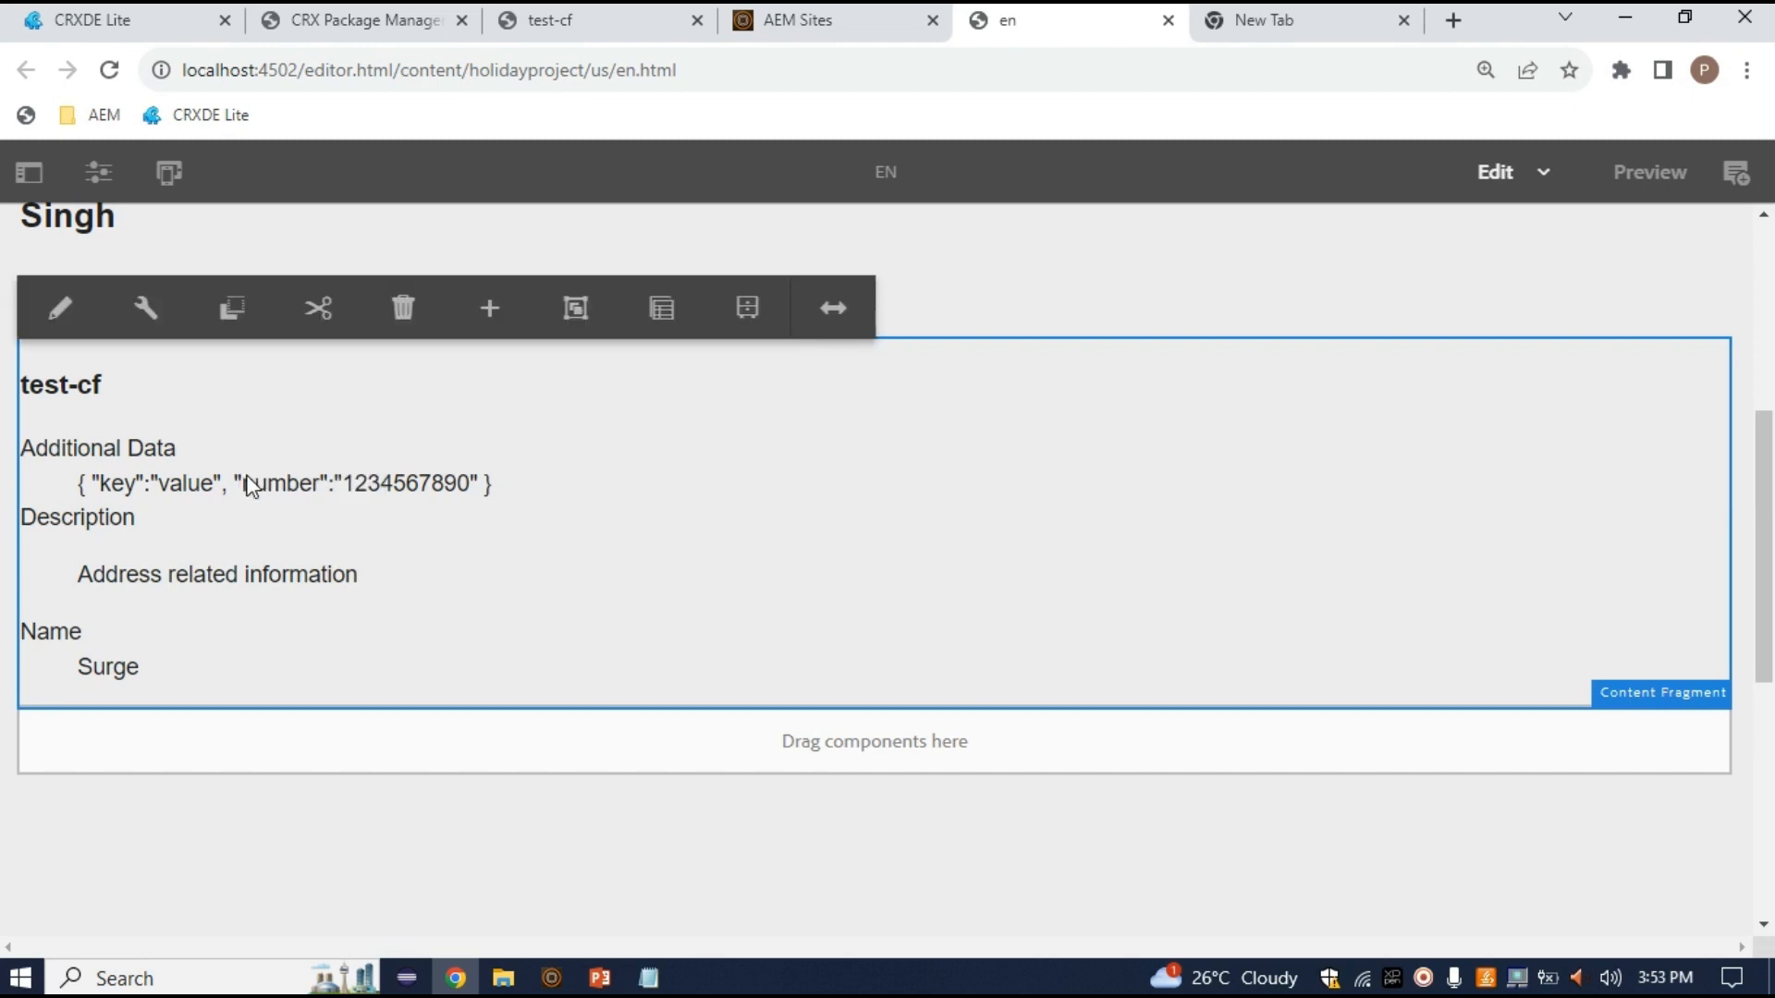
left_click(143, 310)
scroll(652, 702, "down", 2)
scroll(618, 555, "up", 2)
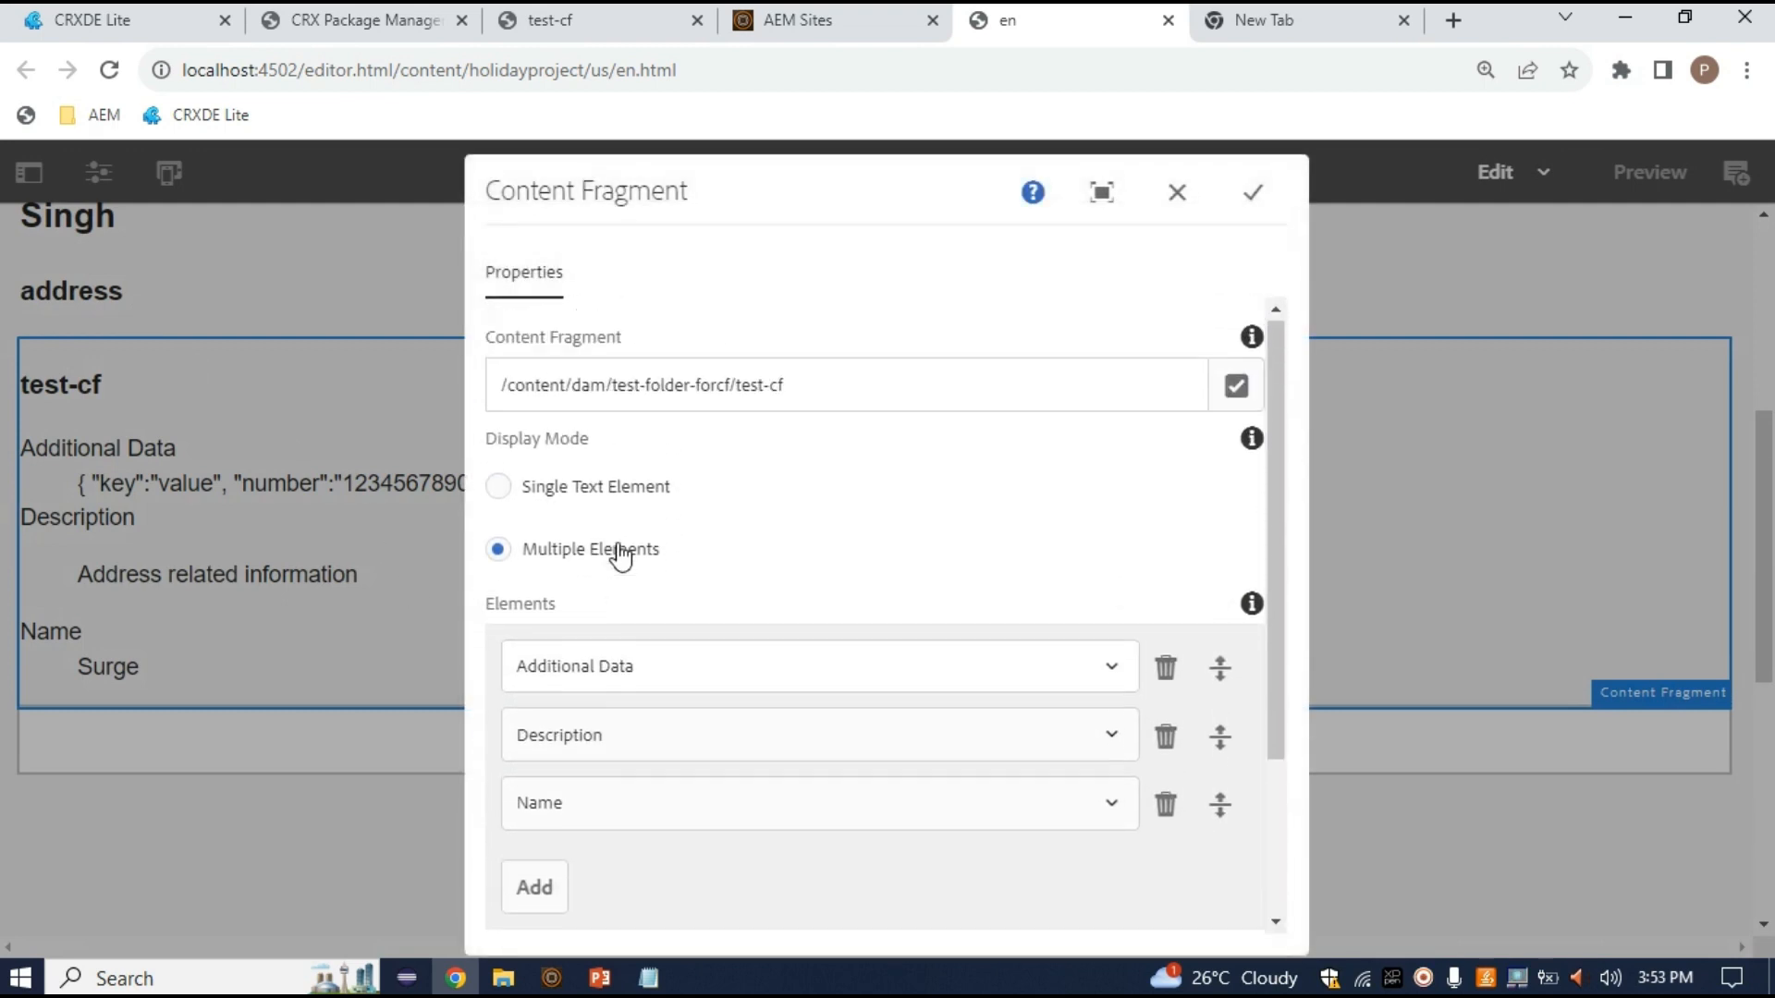
left_click(1168, 807)
left_click(1166, 739)
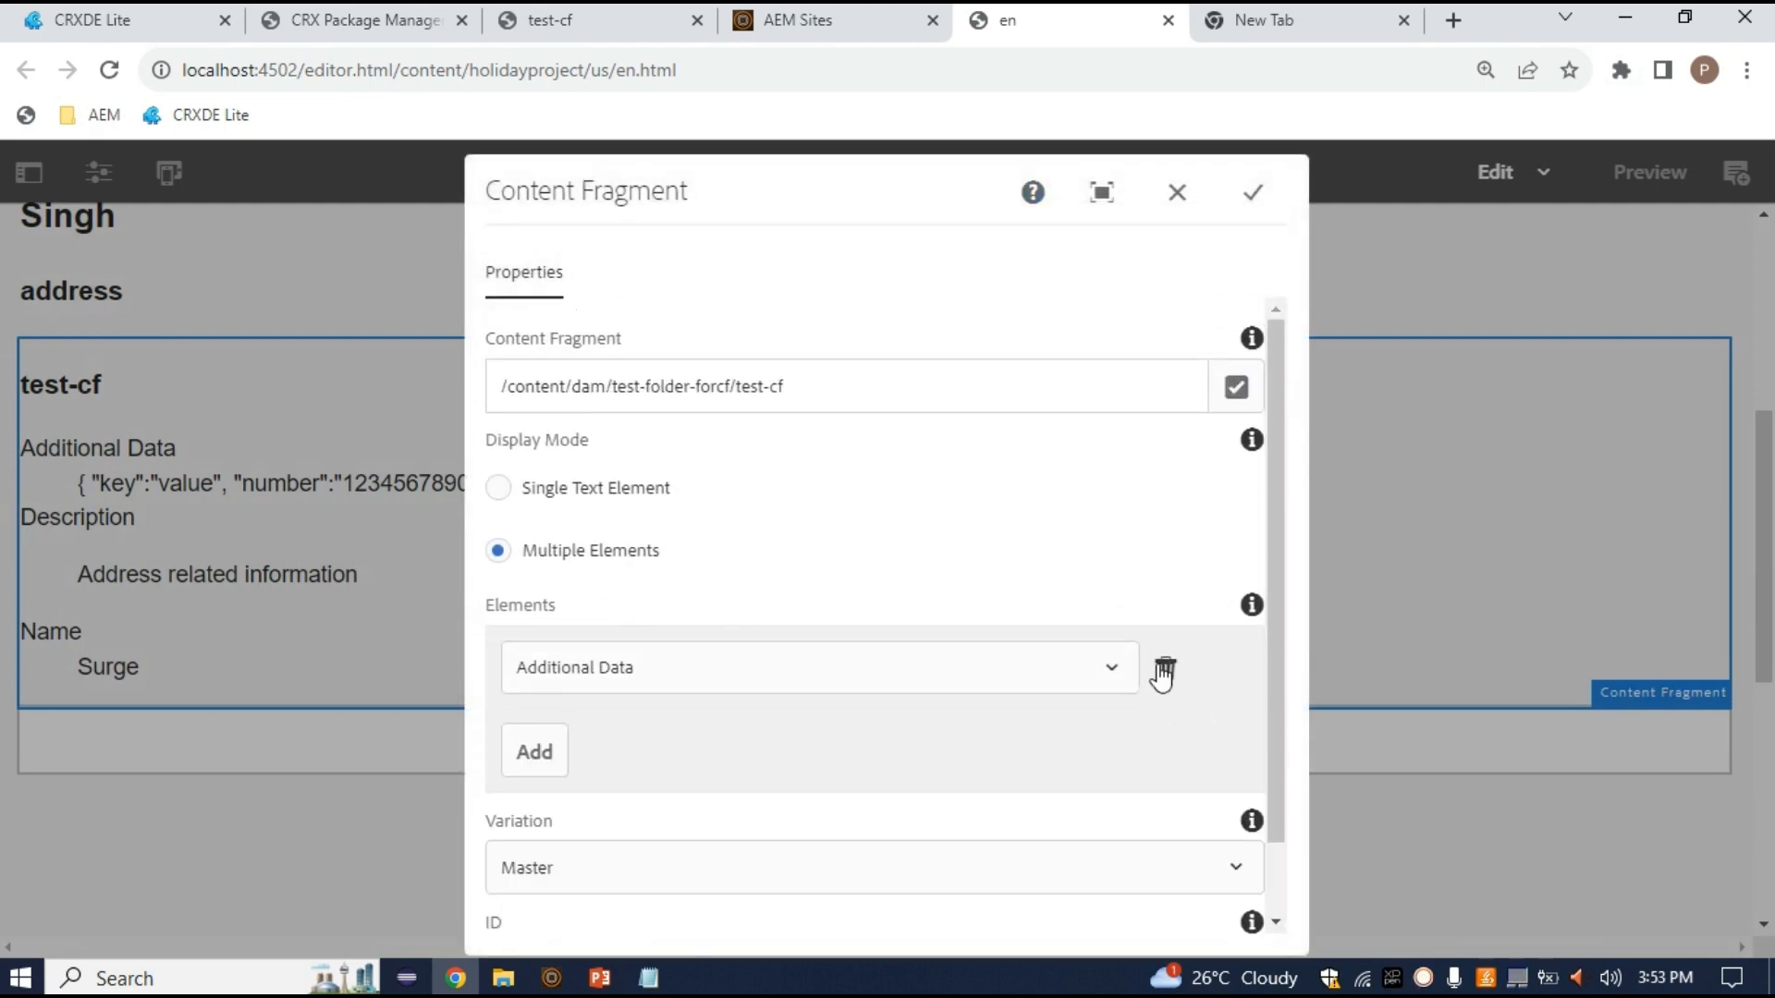
left_click(1165, 669)
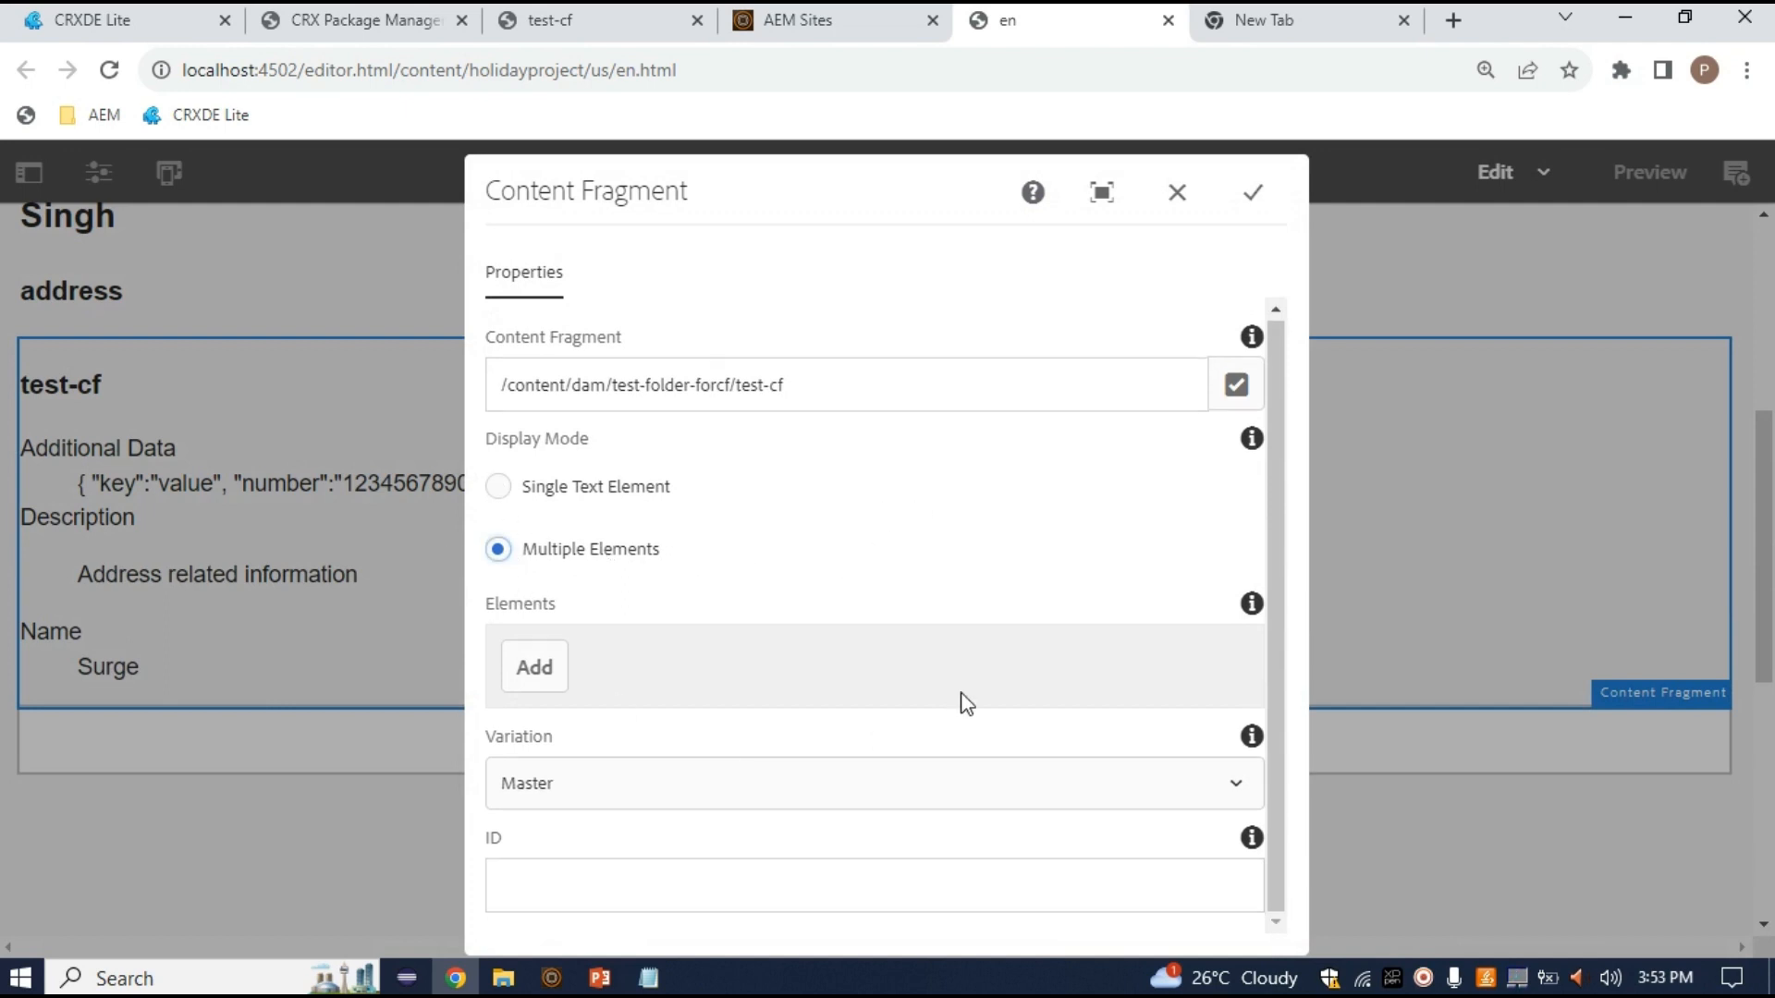
left_click(623, 785)
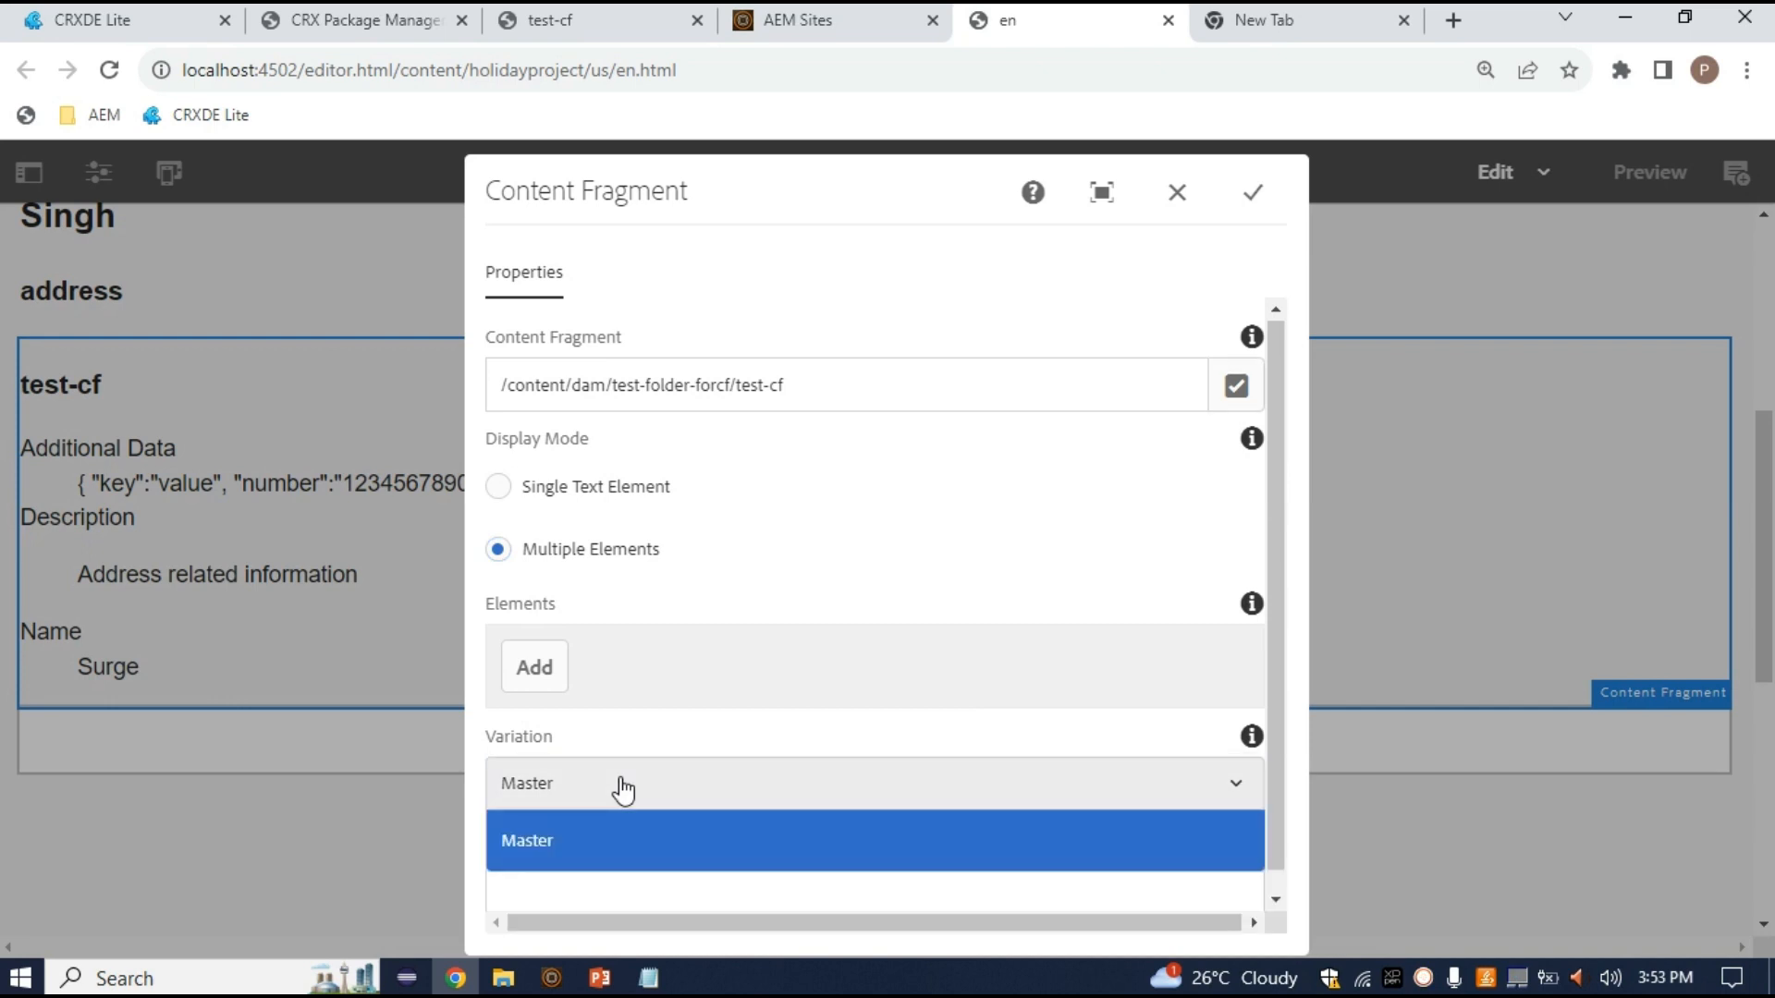
scroll(641, 813, "down", 1)
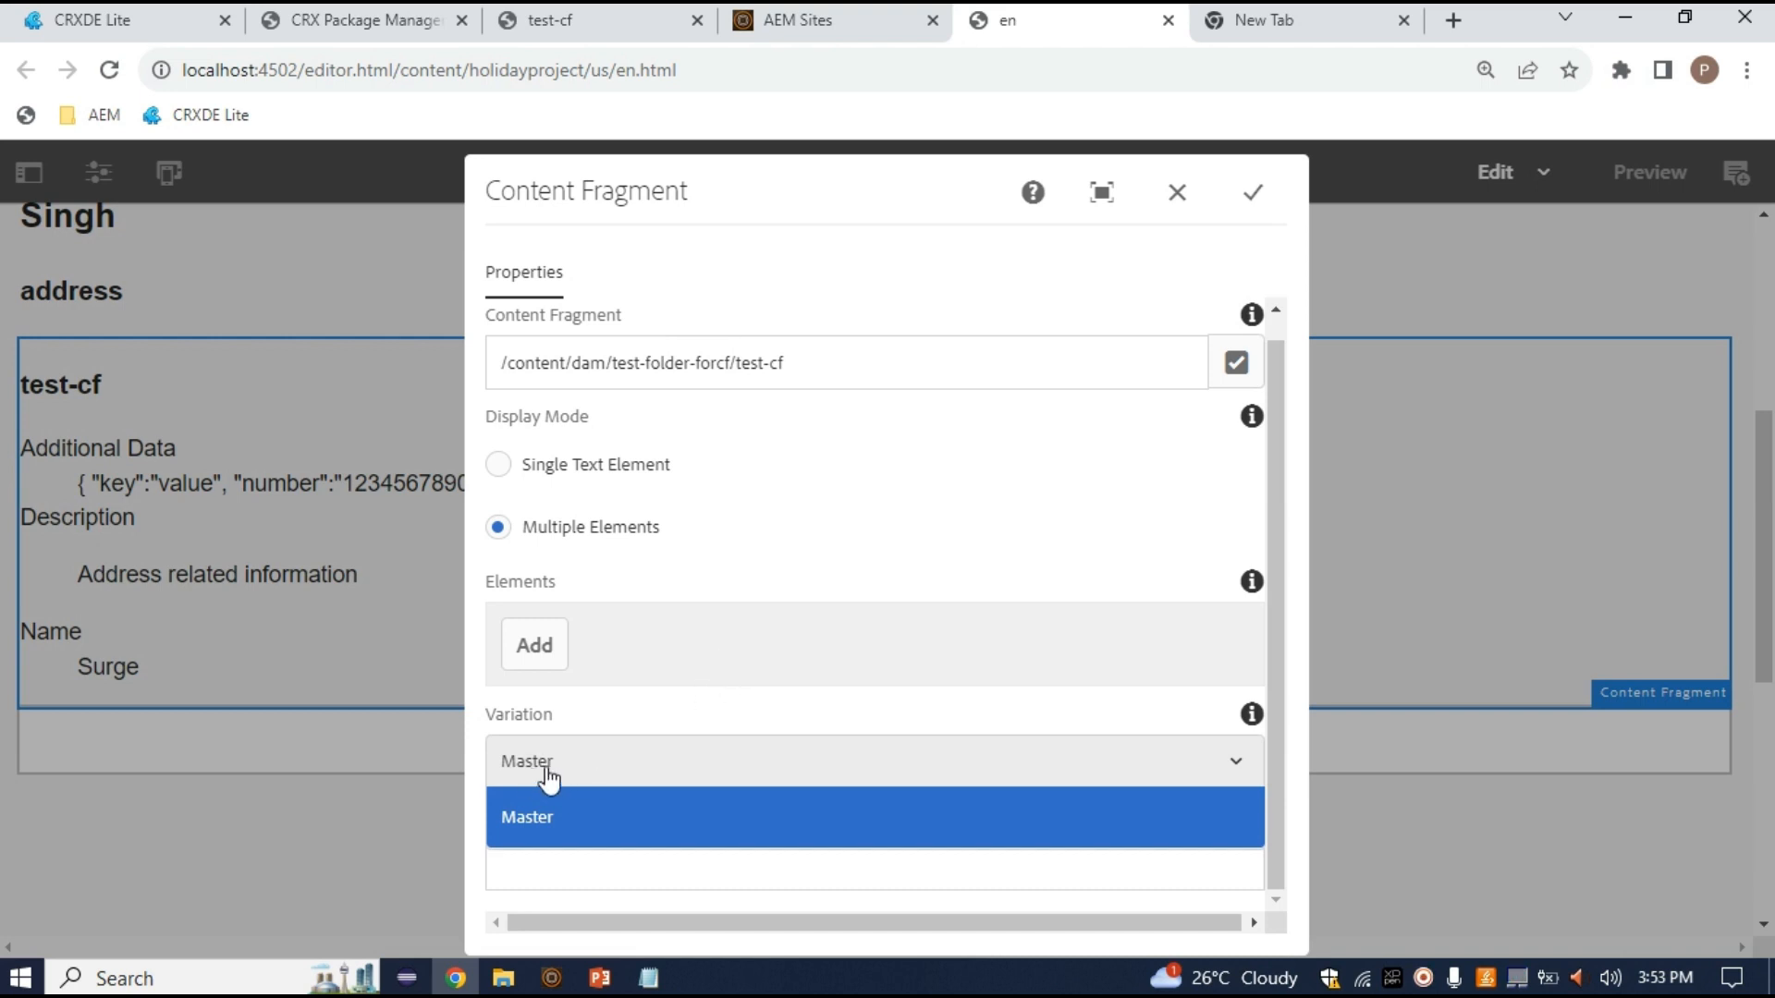
Close the Content Fragment settings with Variation left on Master and return to the test-cf editor
left_click_drag(496, 726, 614, 727)
left_click(1254, 191)
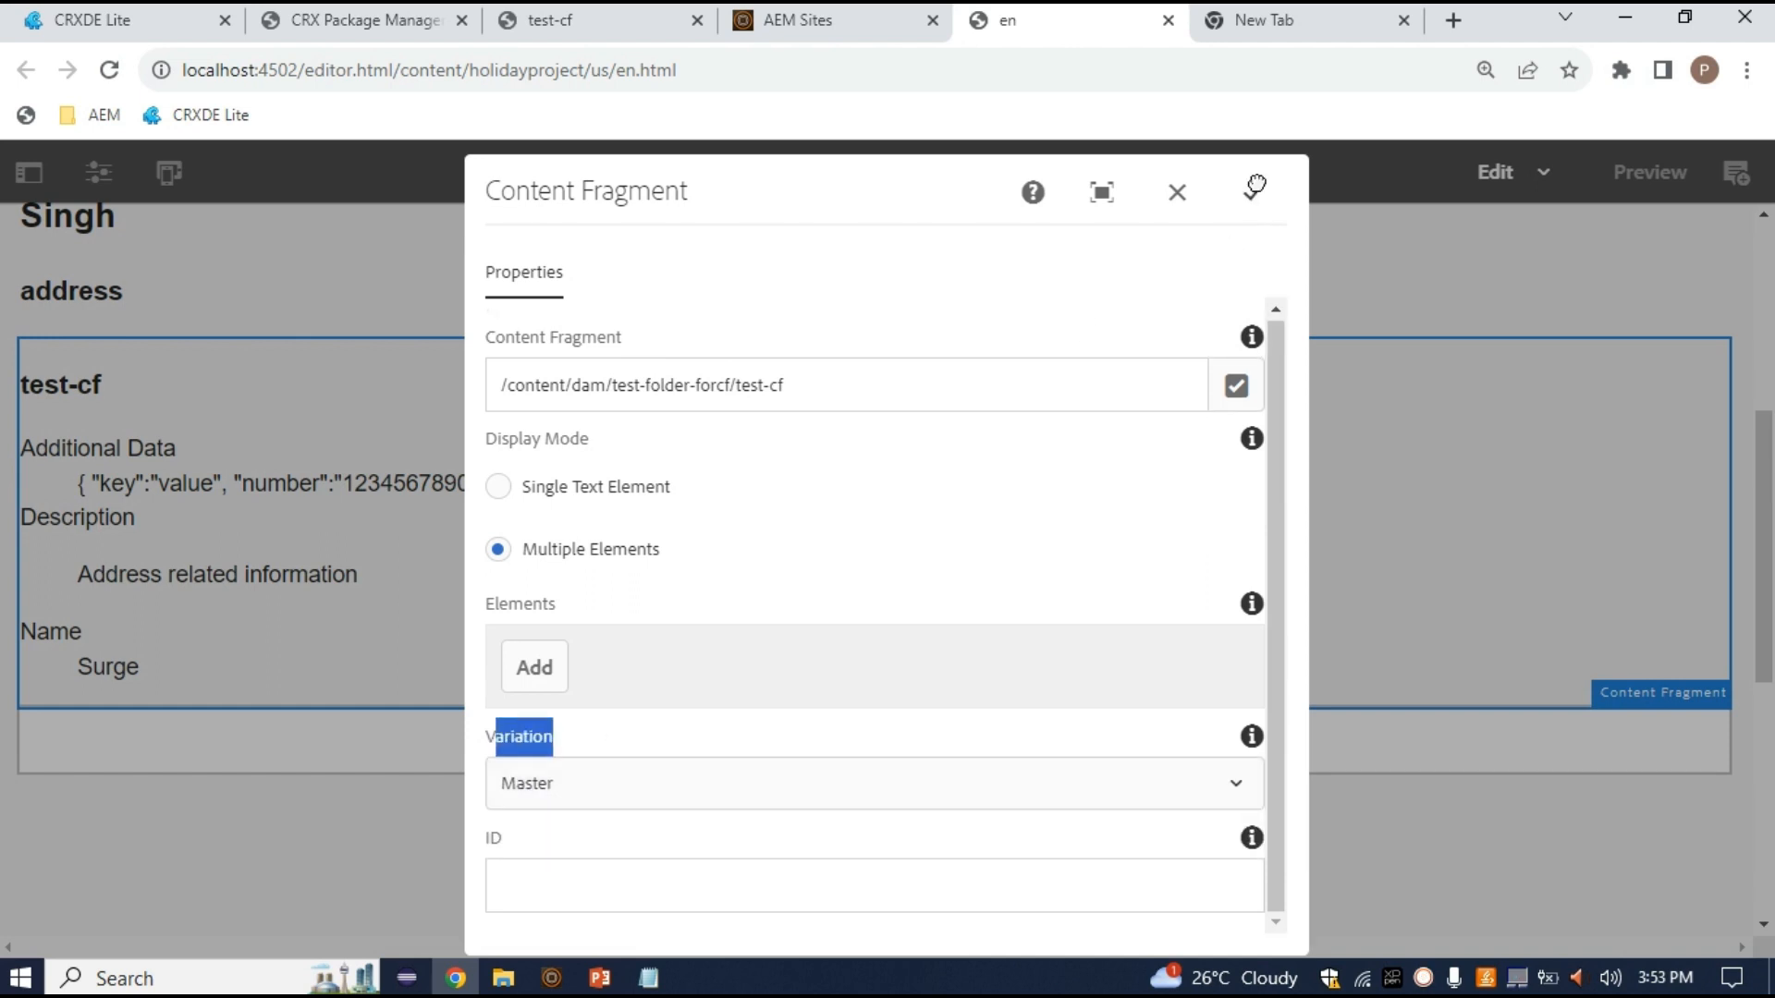
left_click(597, 11)
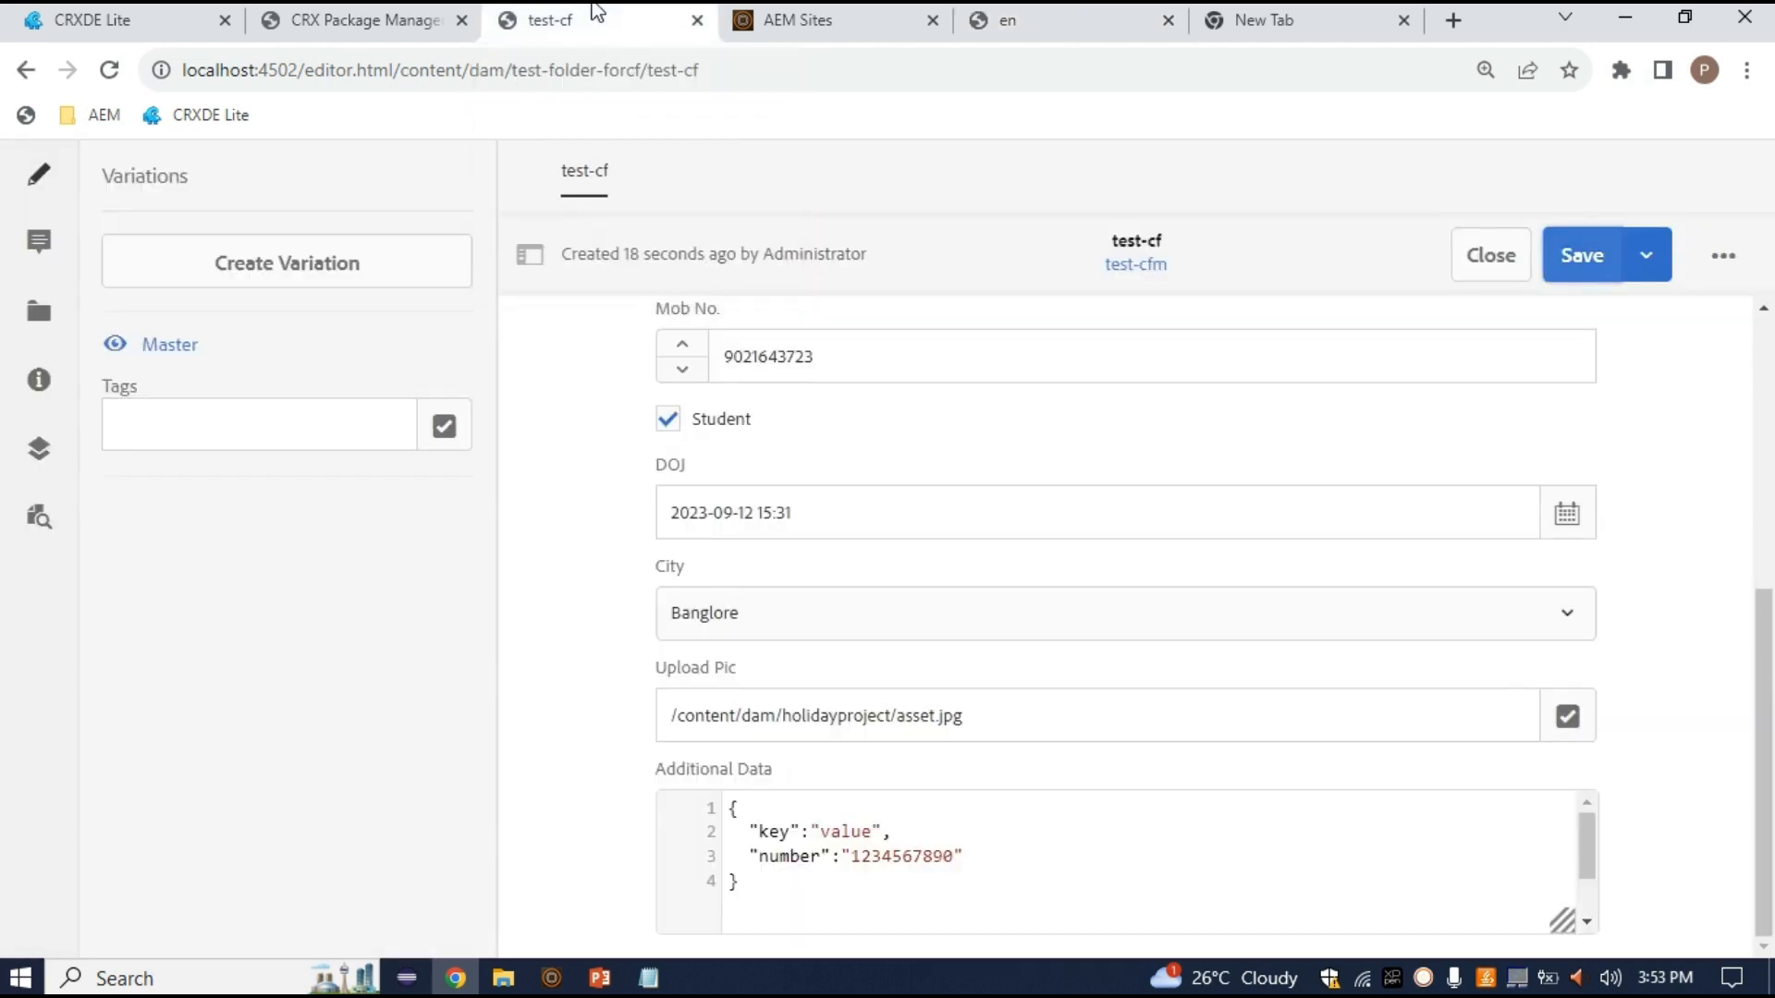
Create a variation titled Student1 in test-cf, alongside Master
scroll(1174, 615, "up", 5)
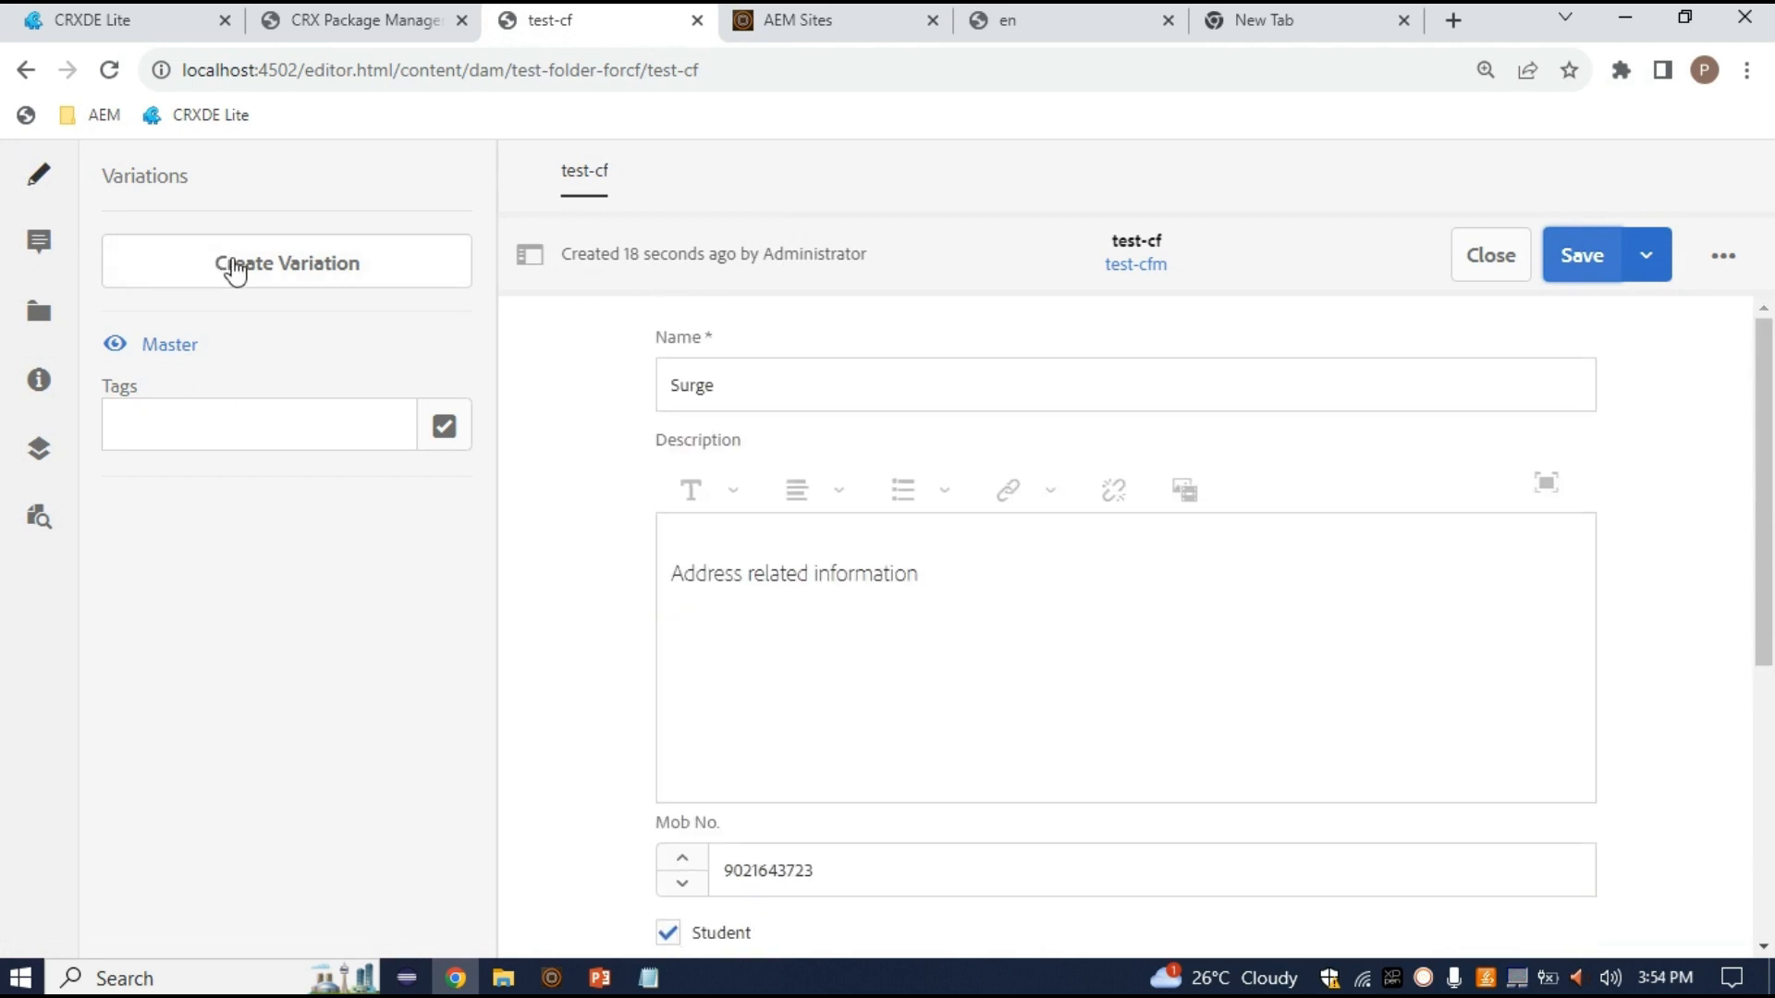
left_click(236, 268)
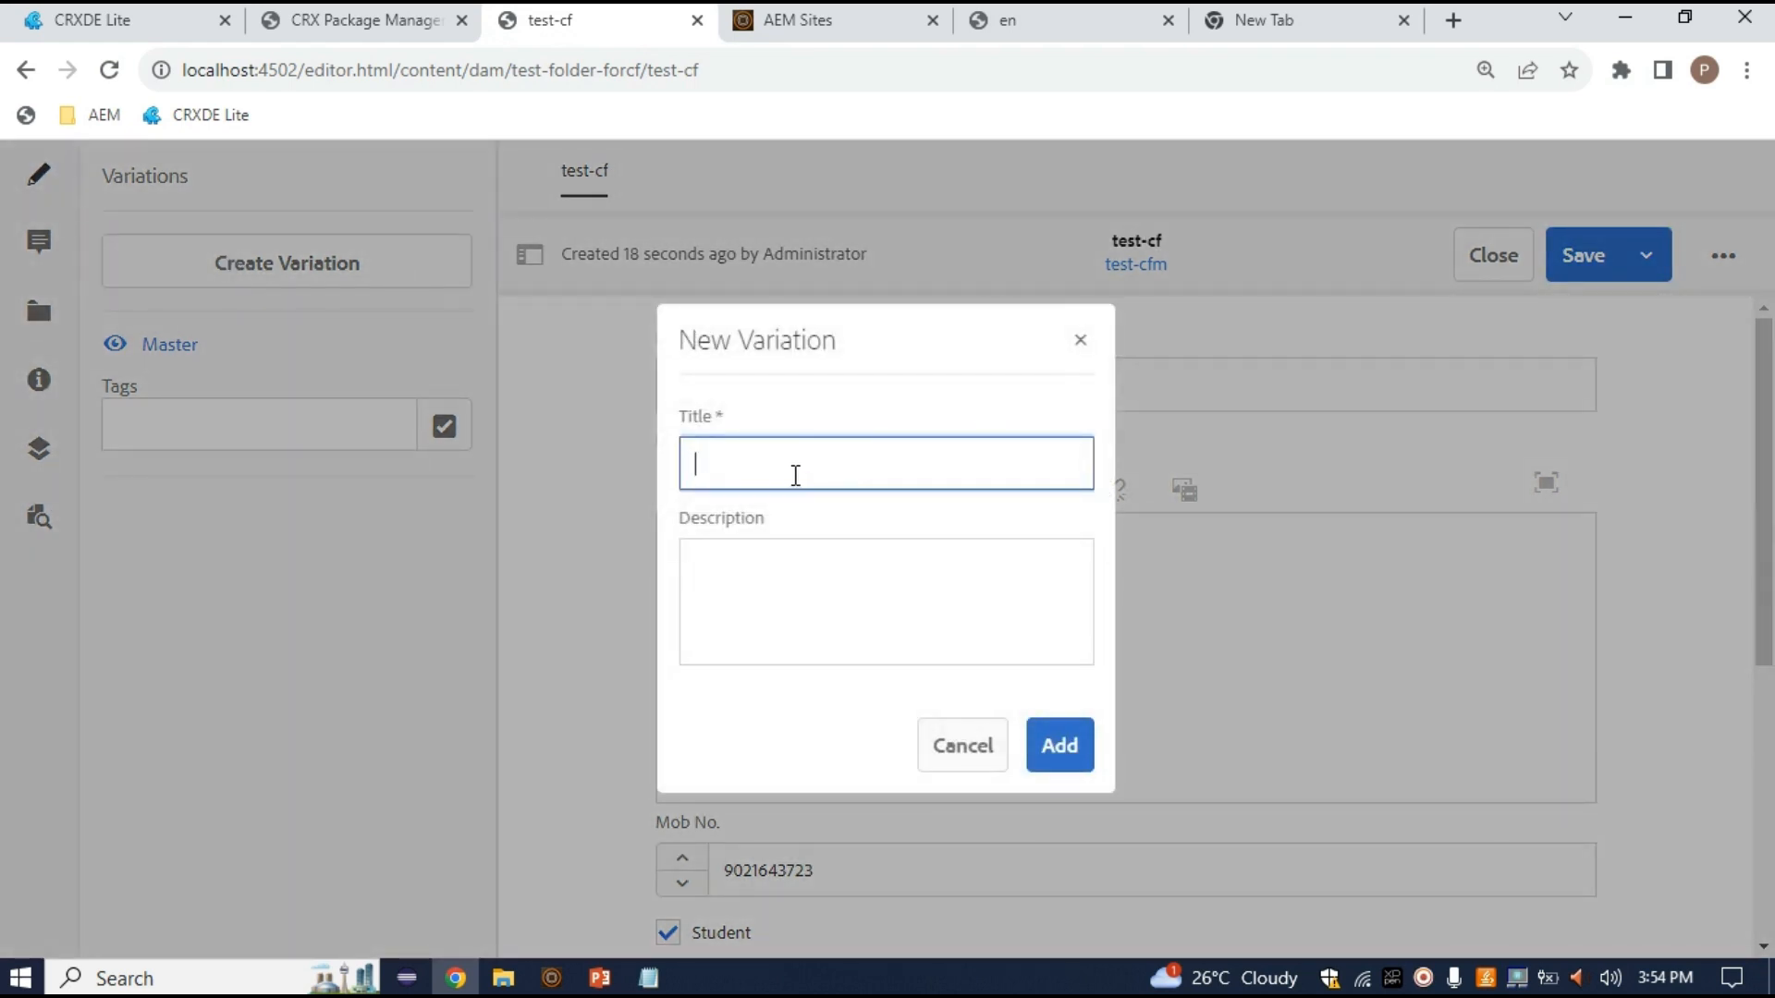
type("Student1")
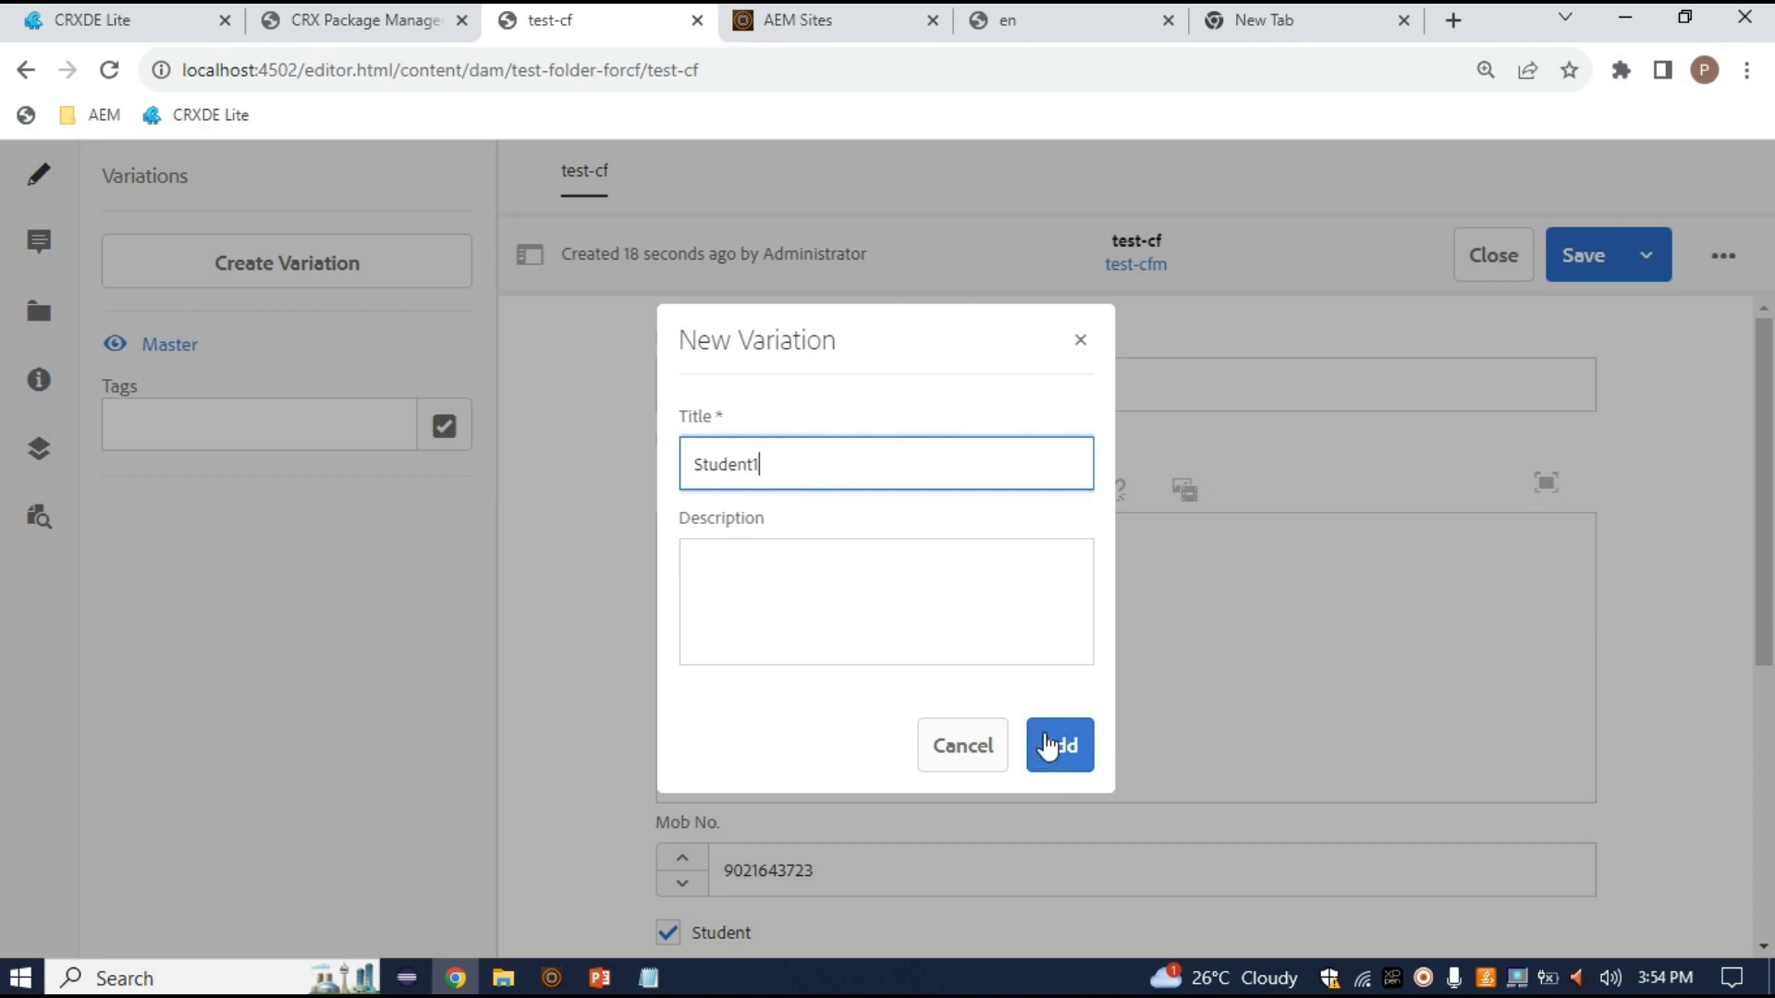
left_click(1052, 754)
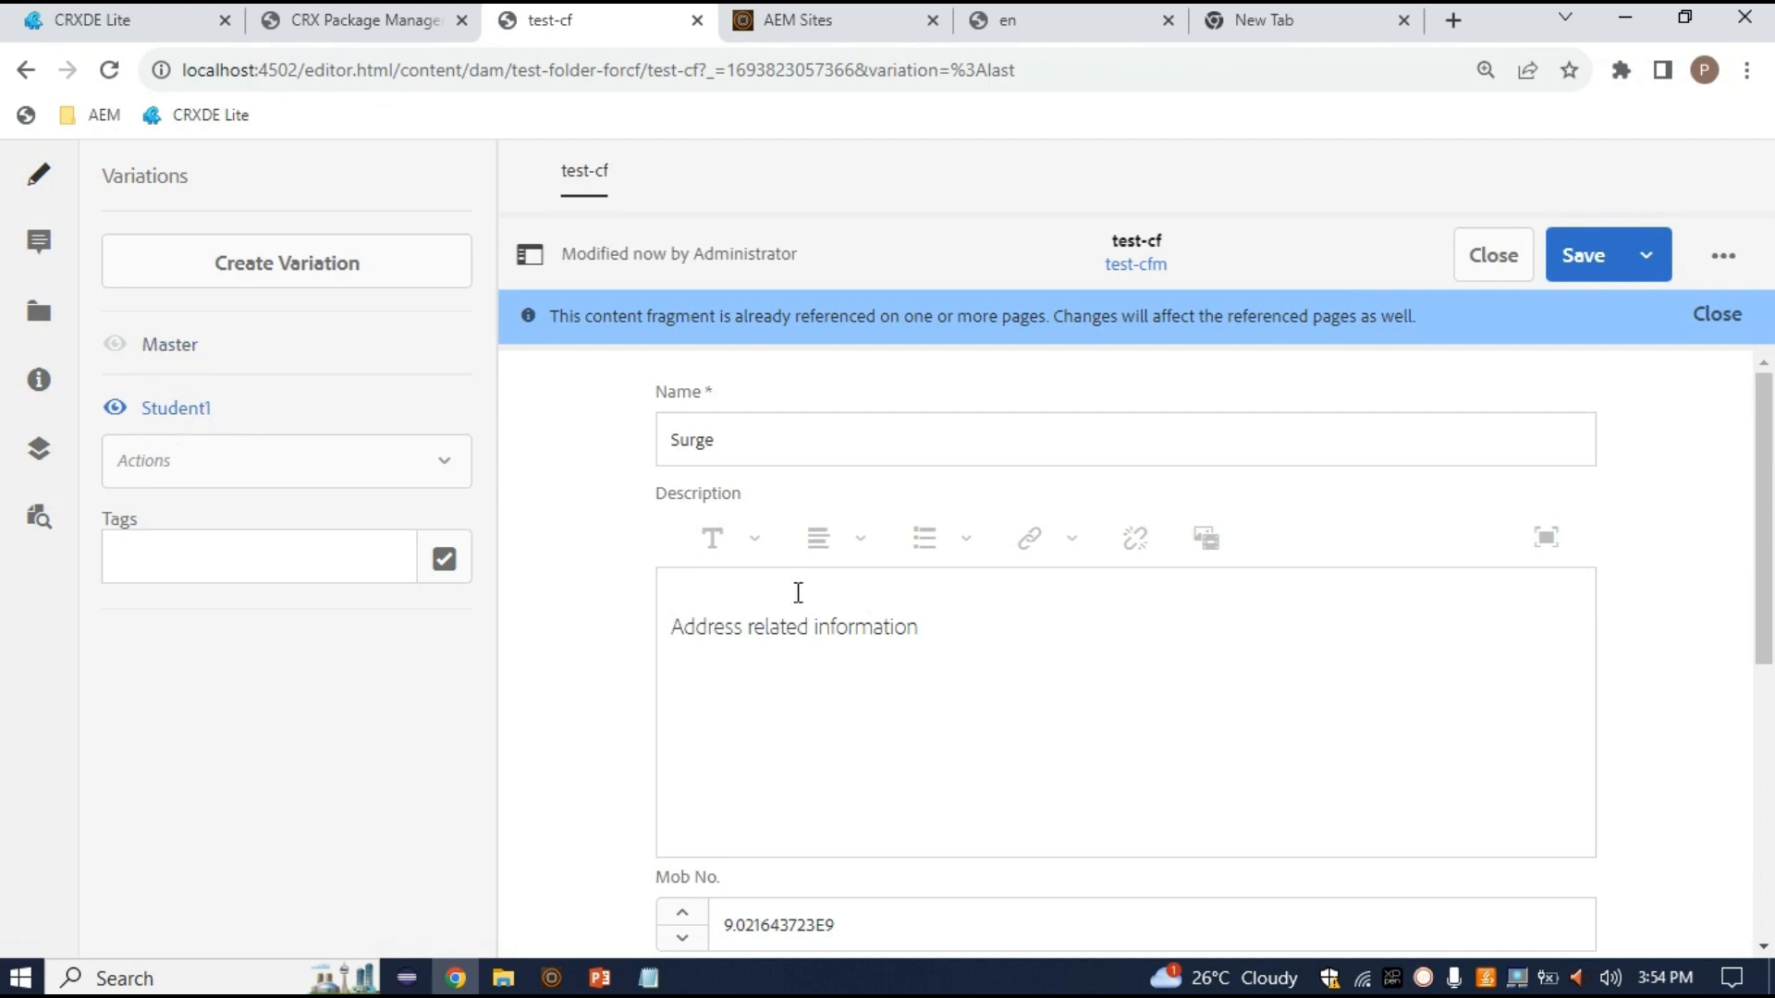
scroll(799, 592, "down", 5)
In Student1, change Name to Software, Description to Banglore, and trim the Mob No. digits
scroll(799, 593, "up", 5)
left_click(755, 444)
key("BackSpace")
key("BackSpace")
key("BackSpace")
key("BackSpace")
key("BackSpace")
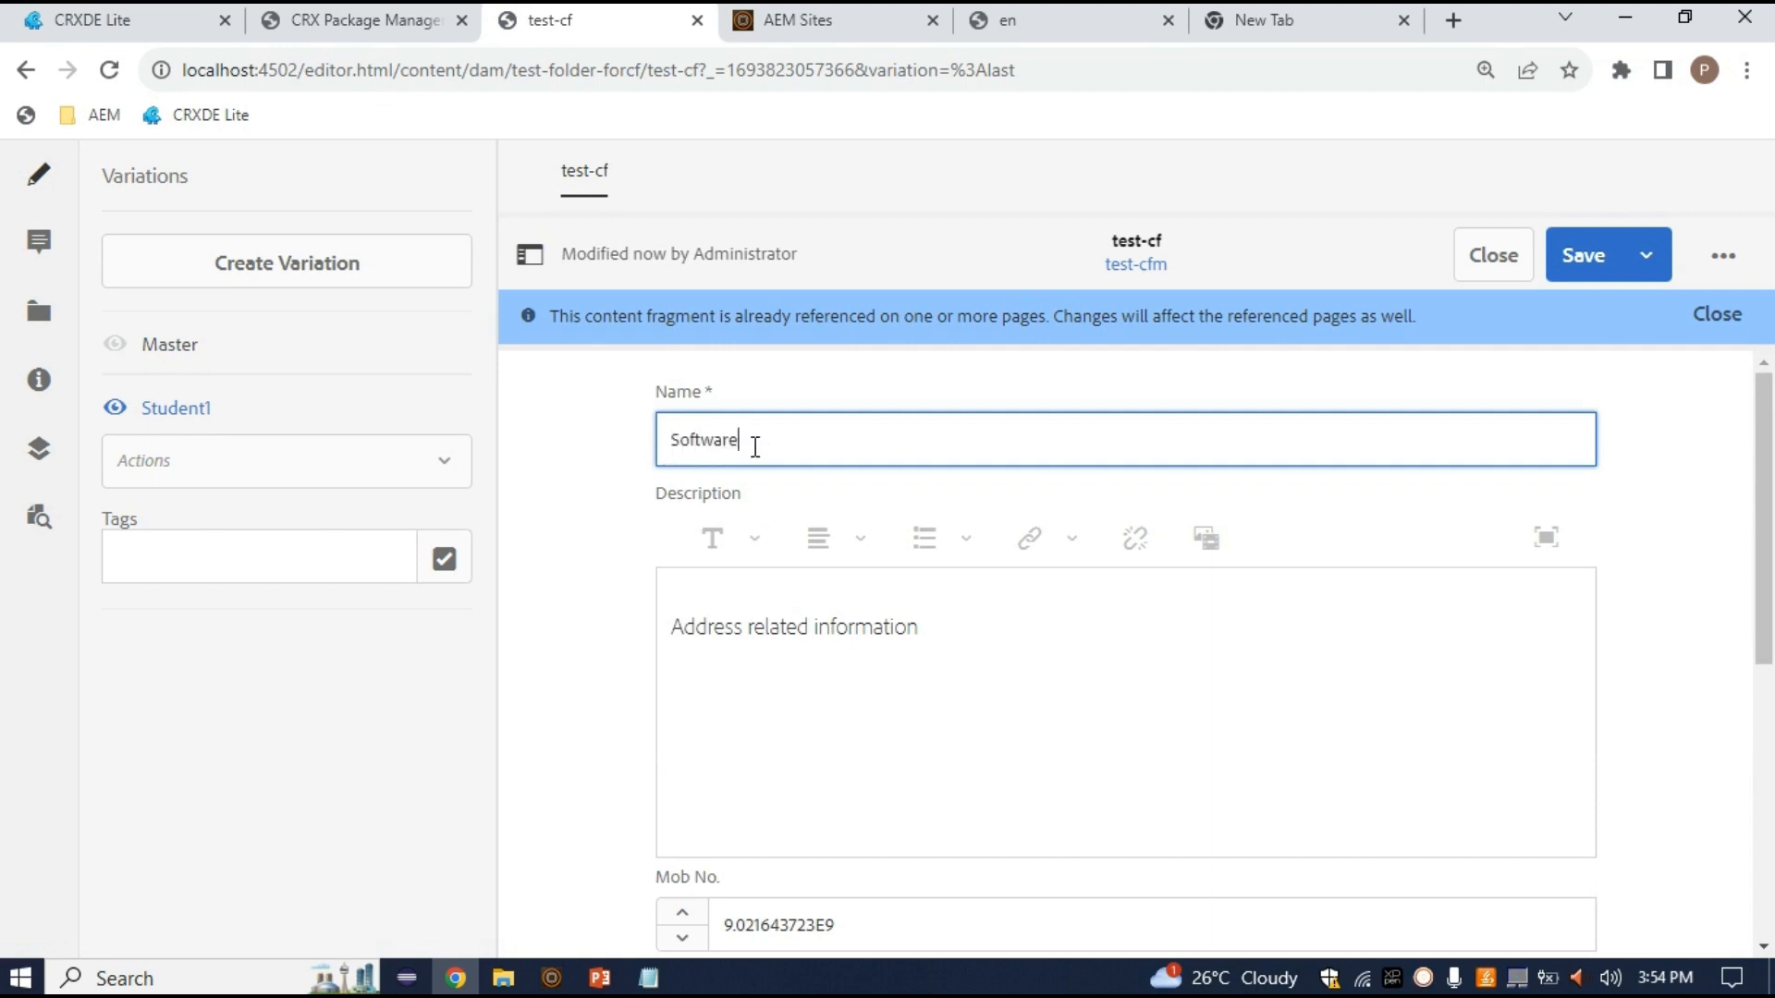
triple_click(989, 626)
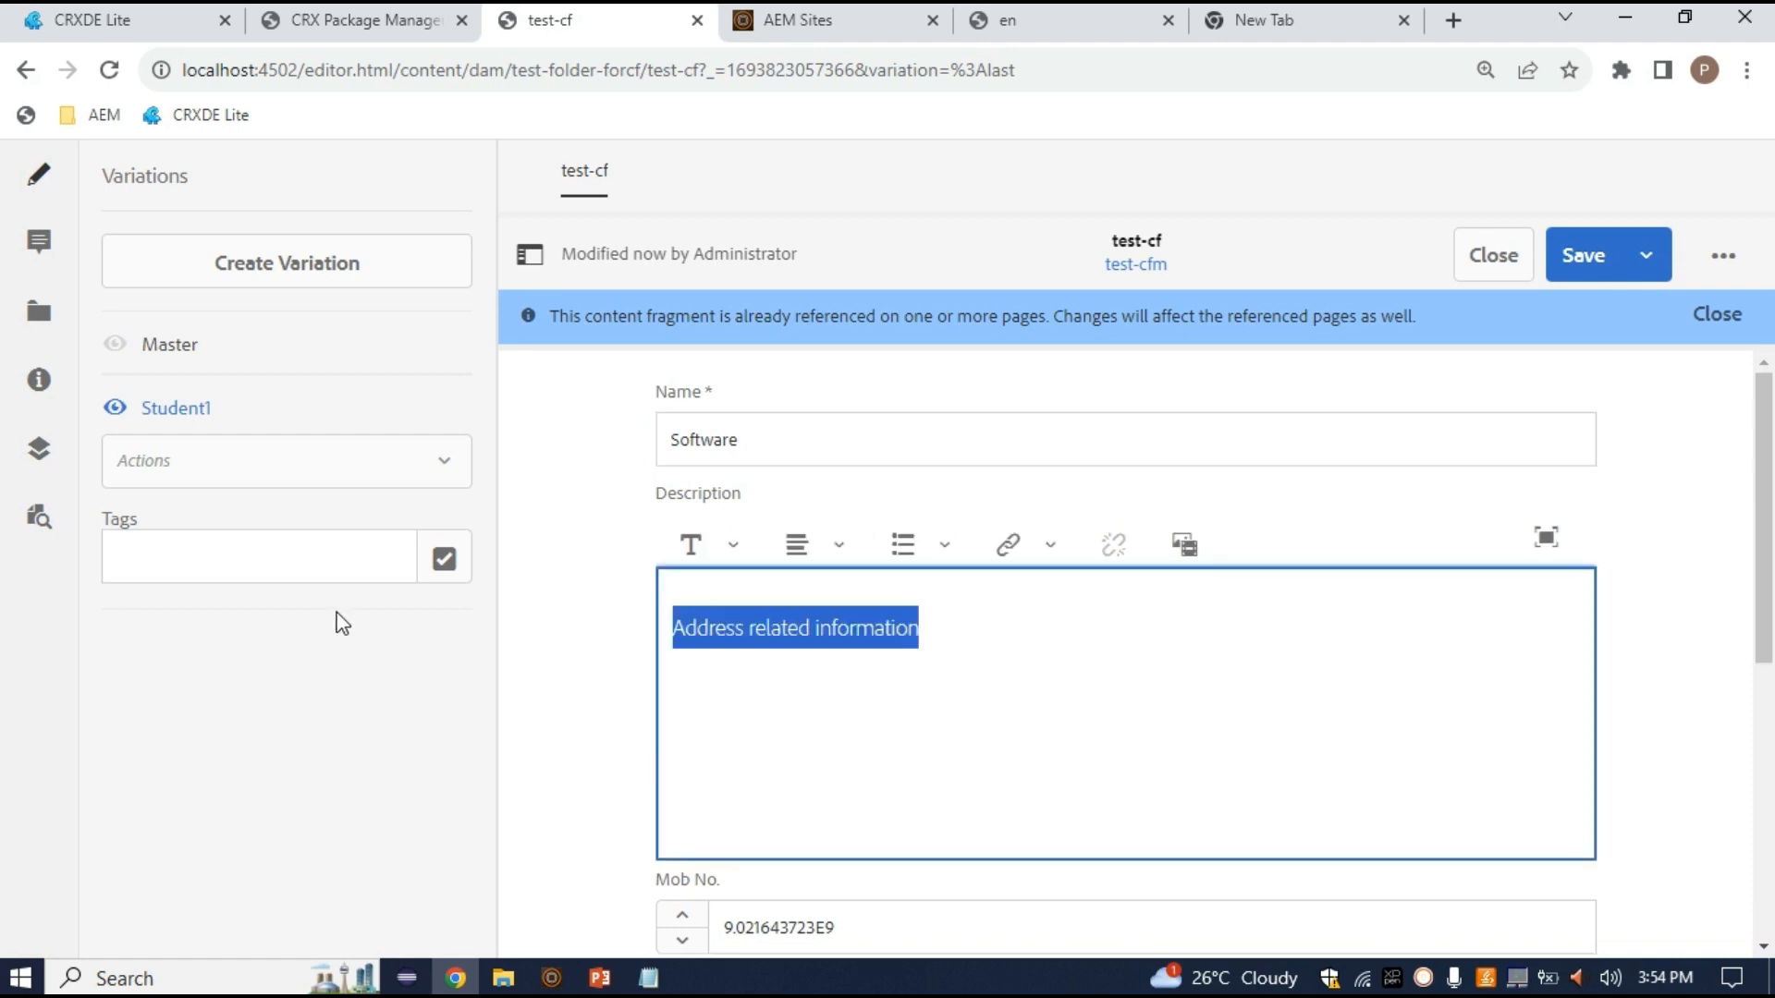
type("Banglore")
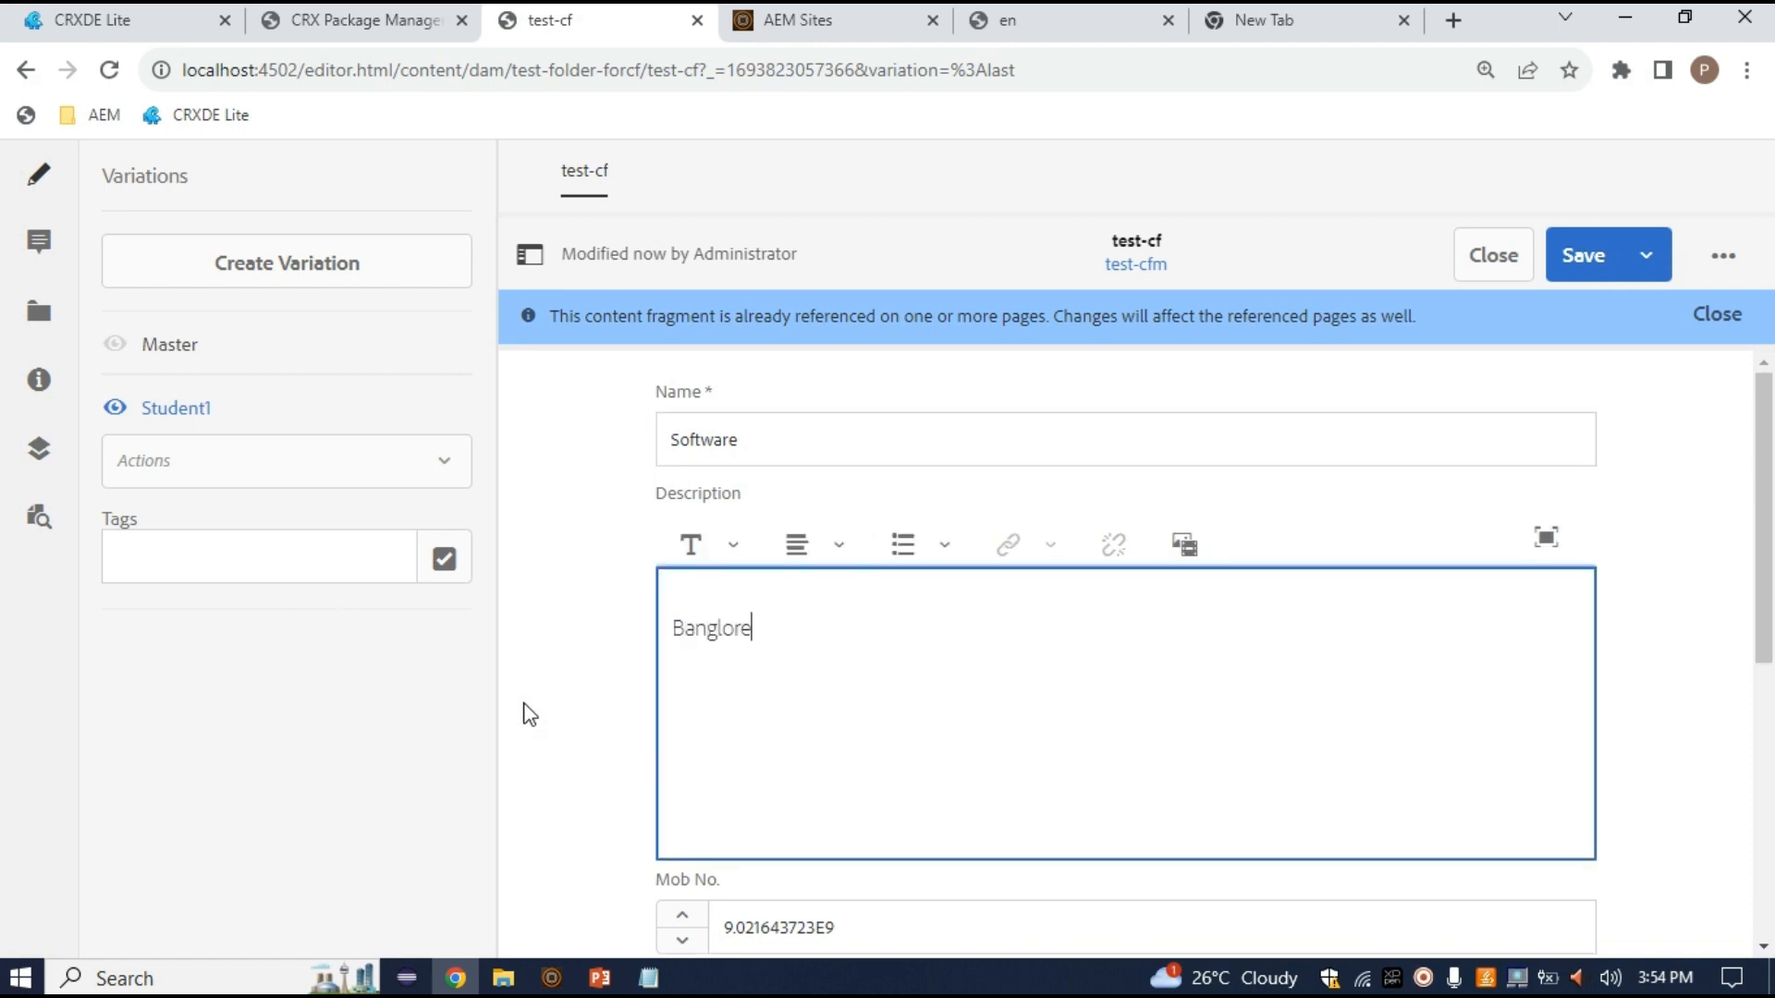
scroll(551, 721, "down", 3)
left_click(979, 705)
left_click_drag(889, 705, 812, 703)
key("BackSpace")
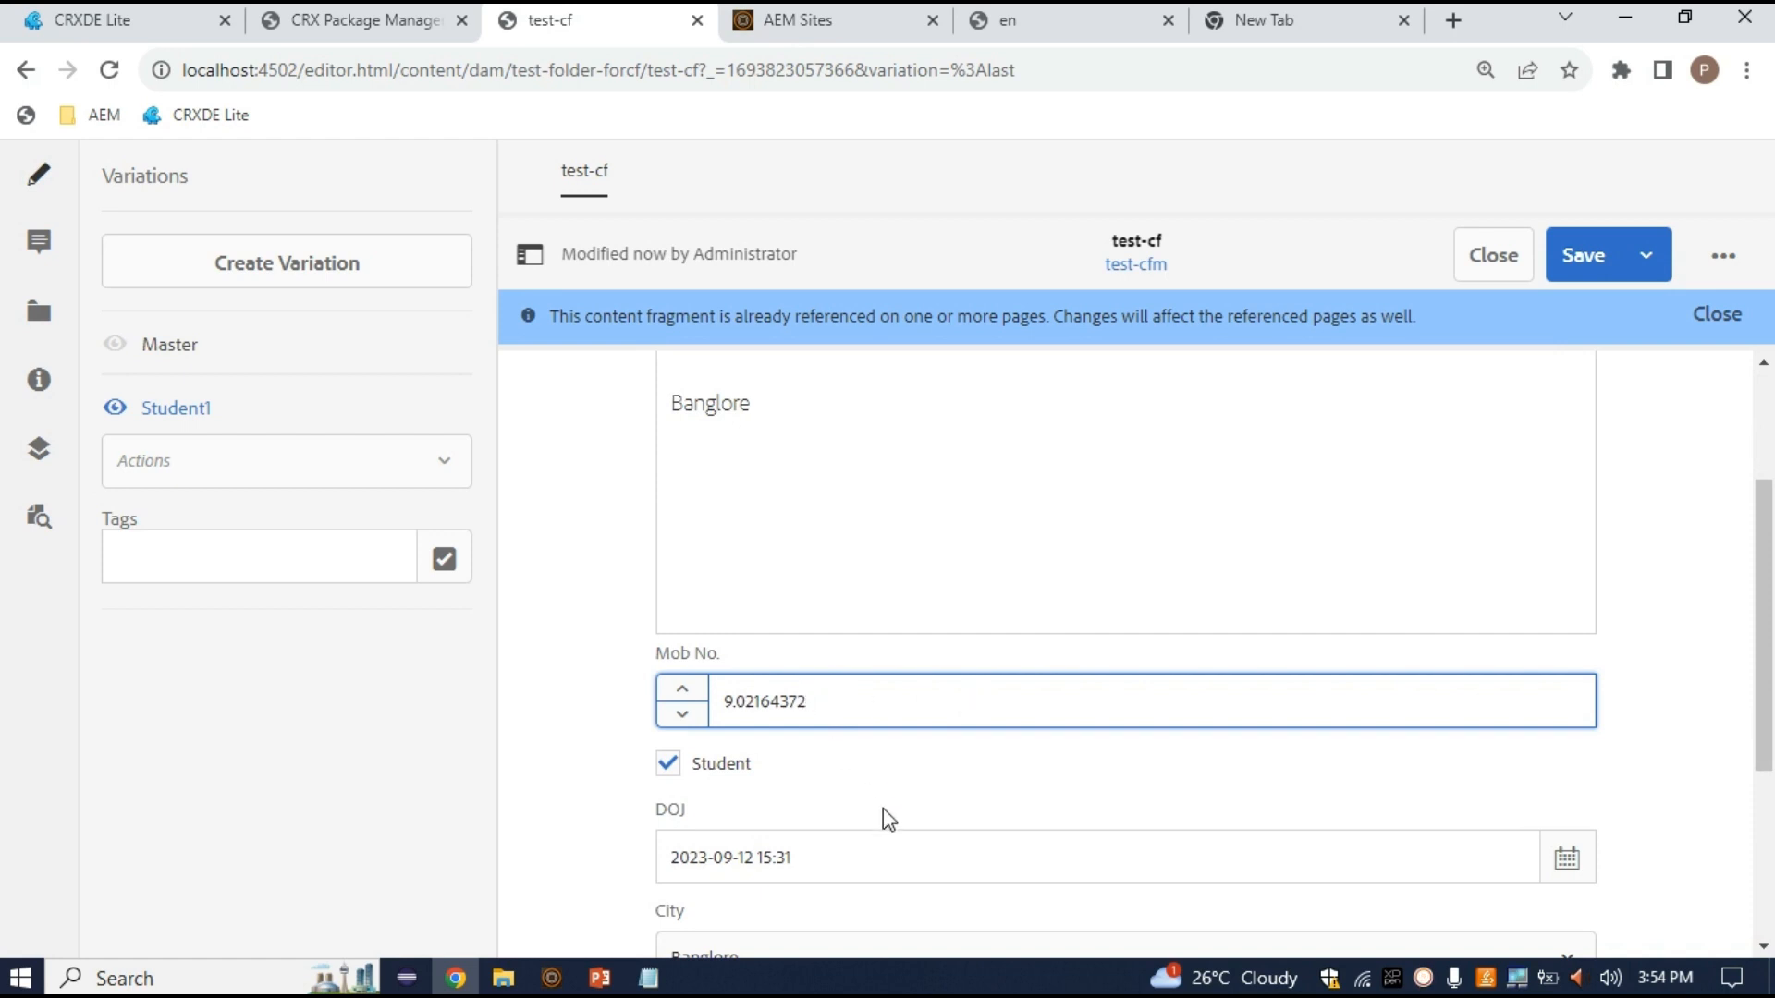
Untick Student and set City to Hyderabad
scroll(670, 634, "down", 2)
left_click(666, 597)
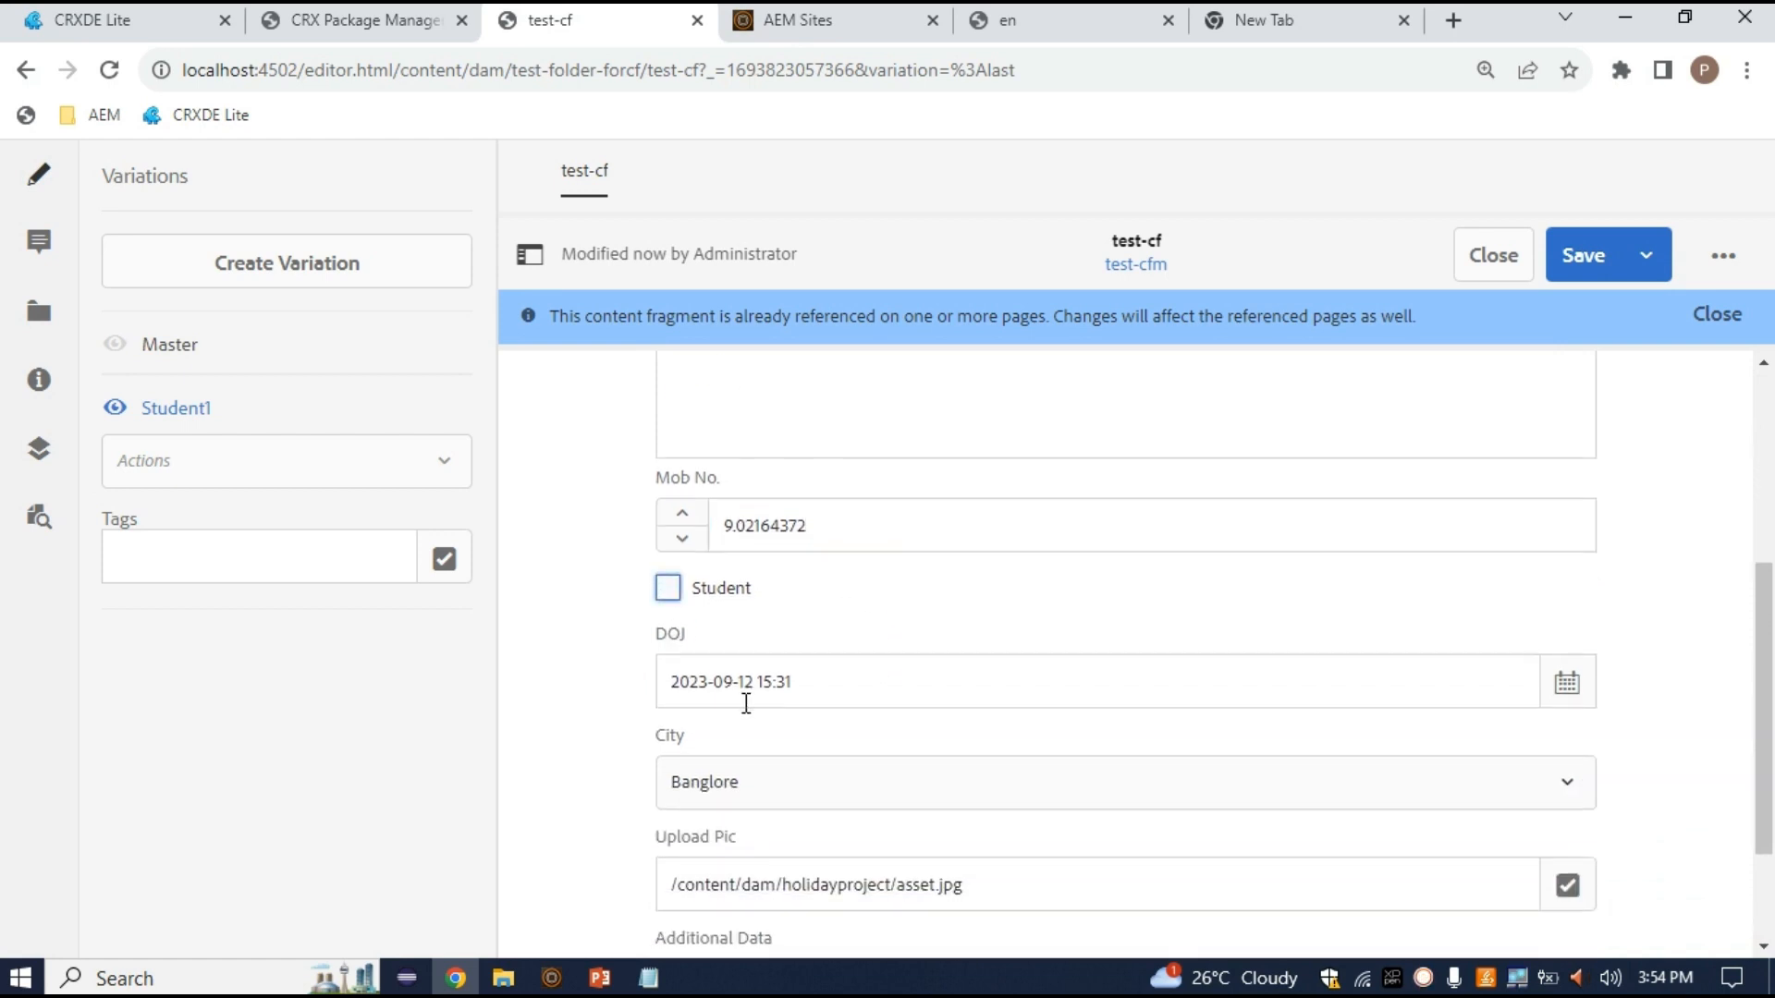
scroll(745, 700, "down", 1)
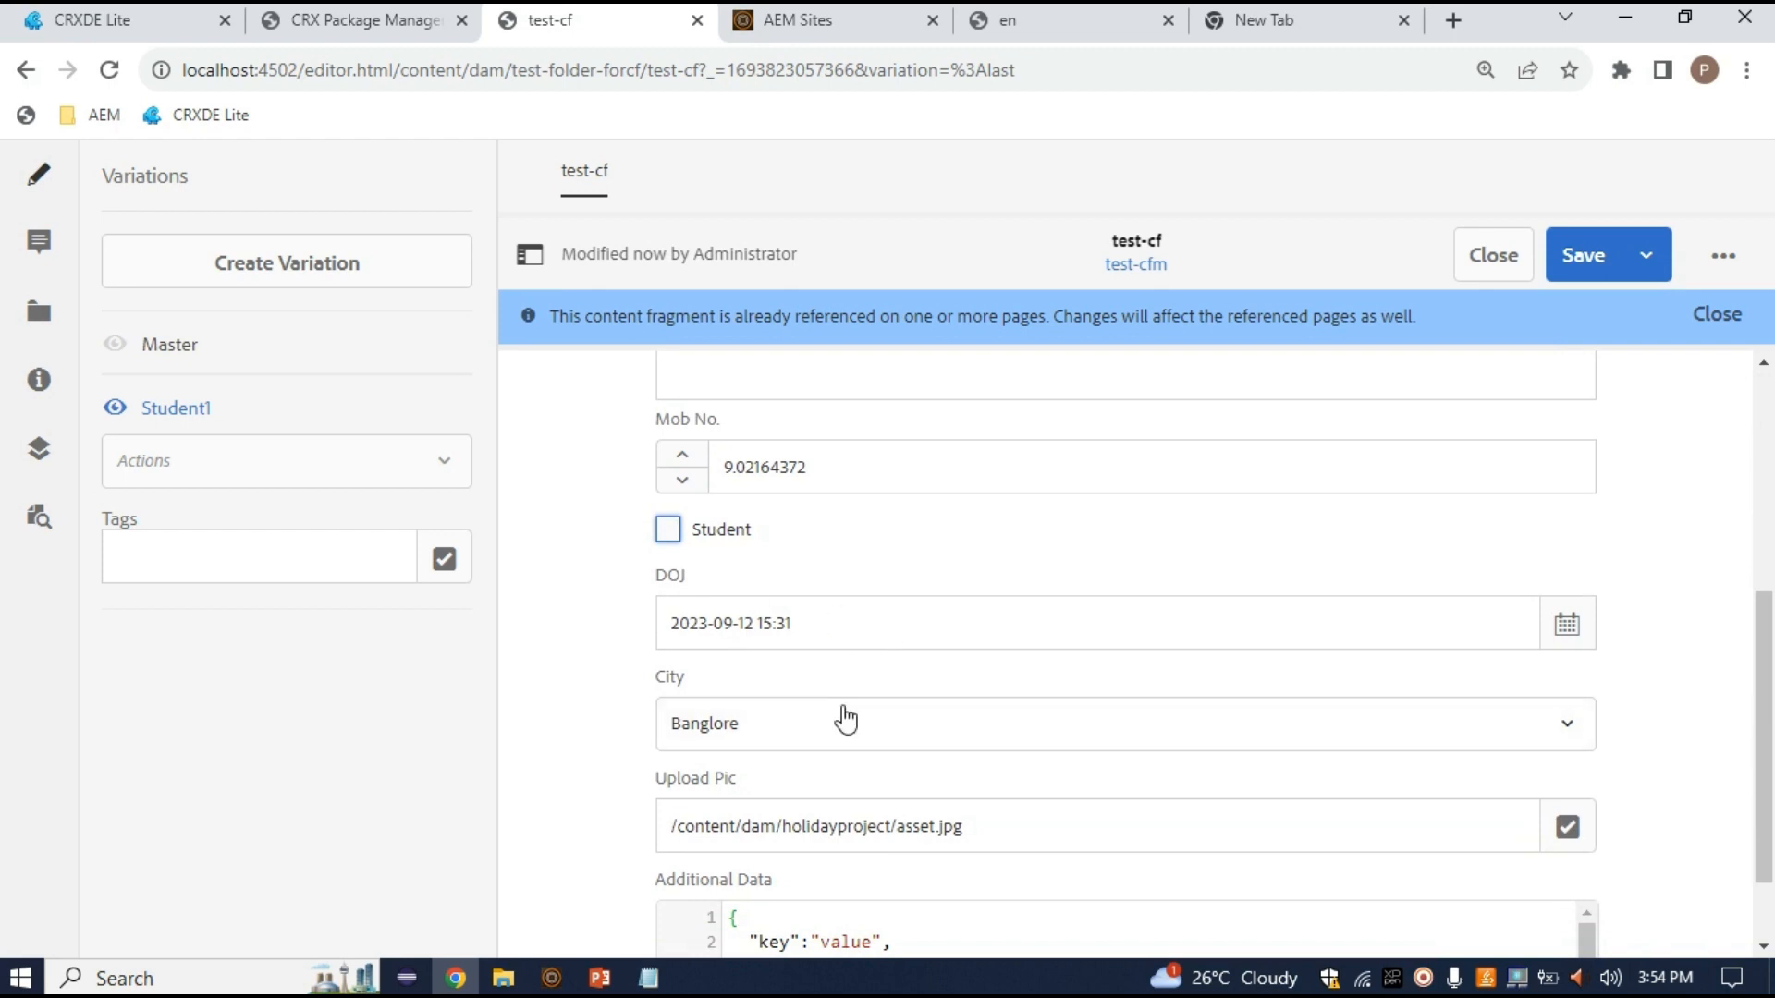
scroll(845, 717, "down", 1)
left_click(795, 638)
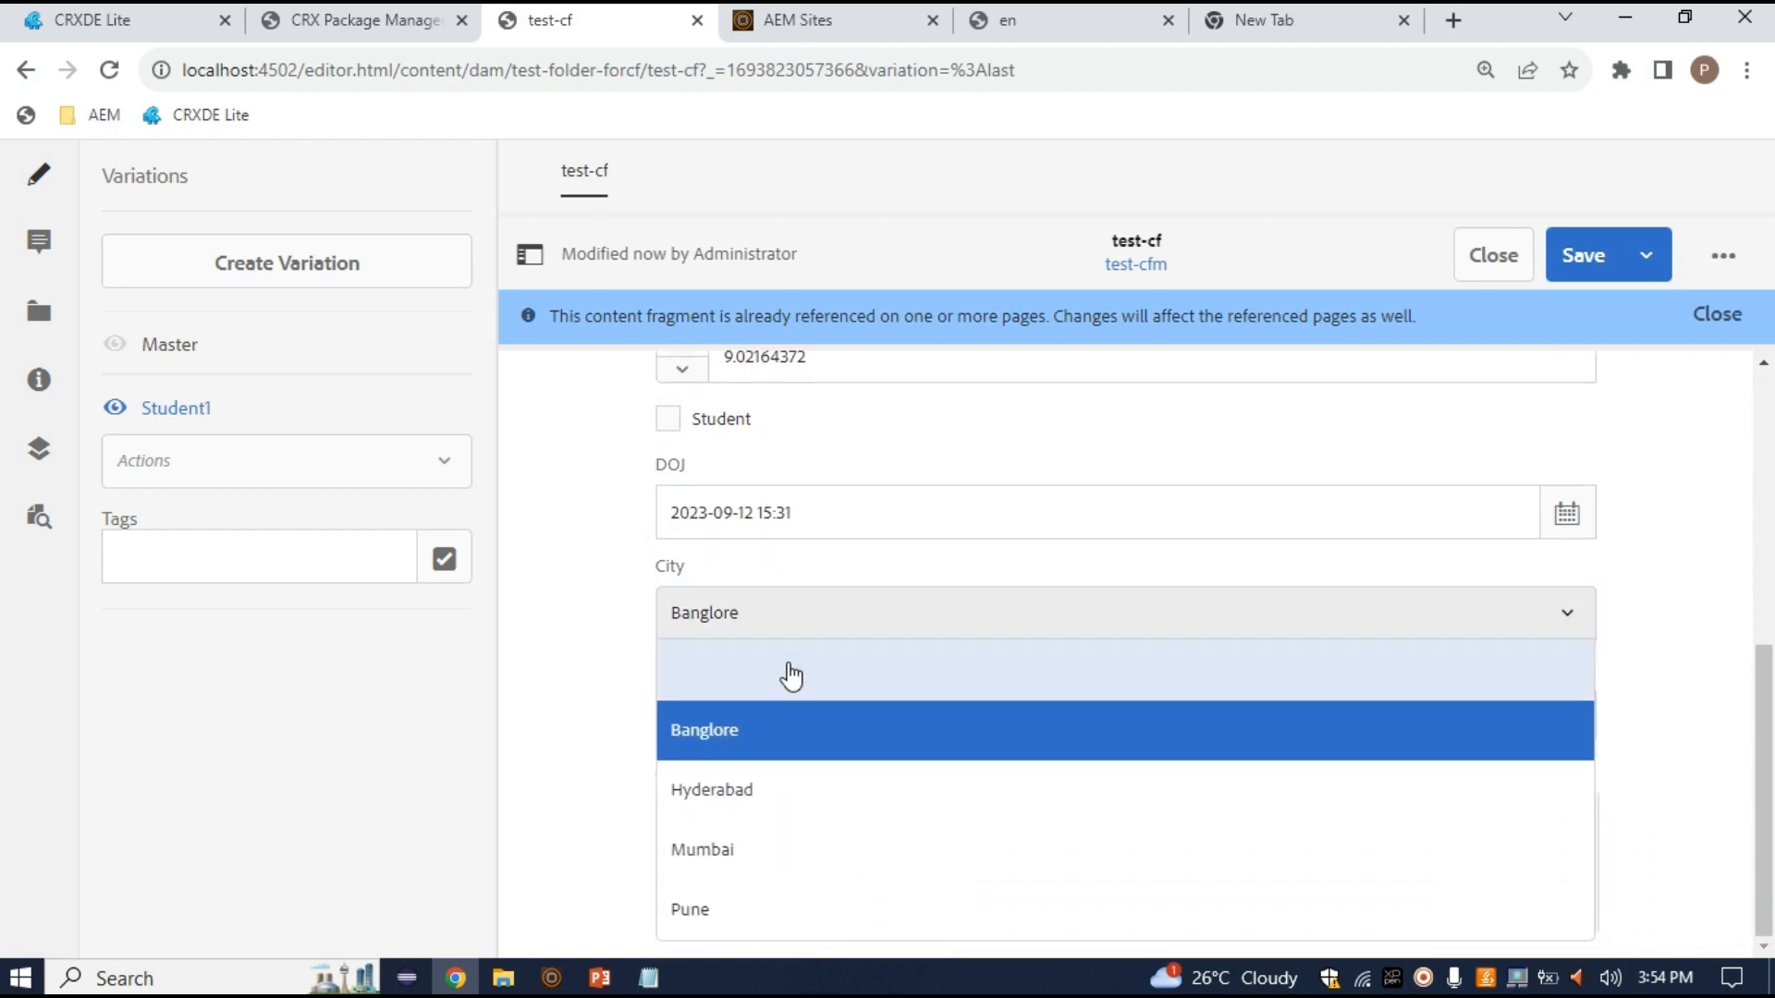
left_click(761, 785)
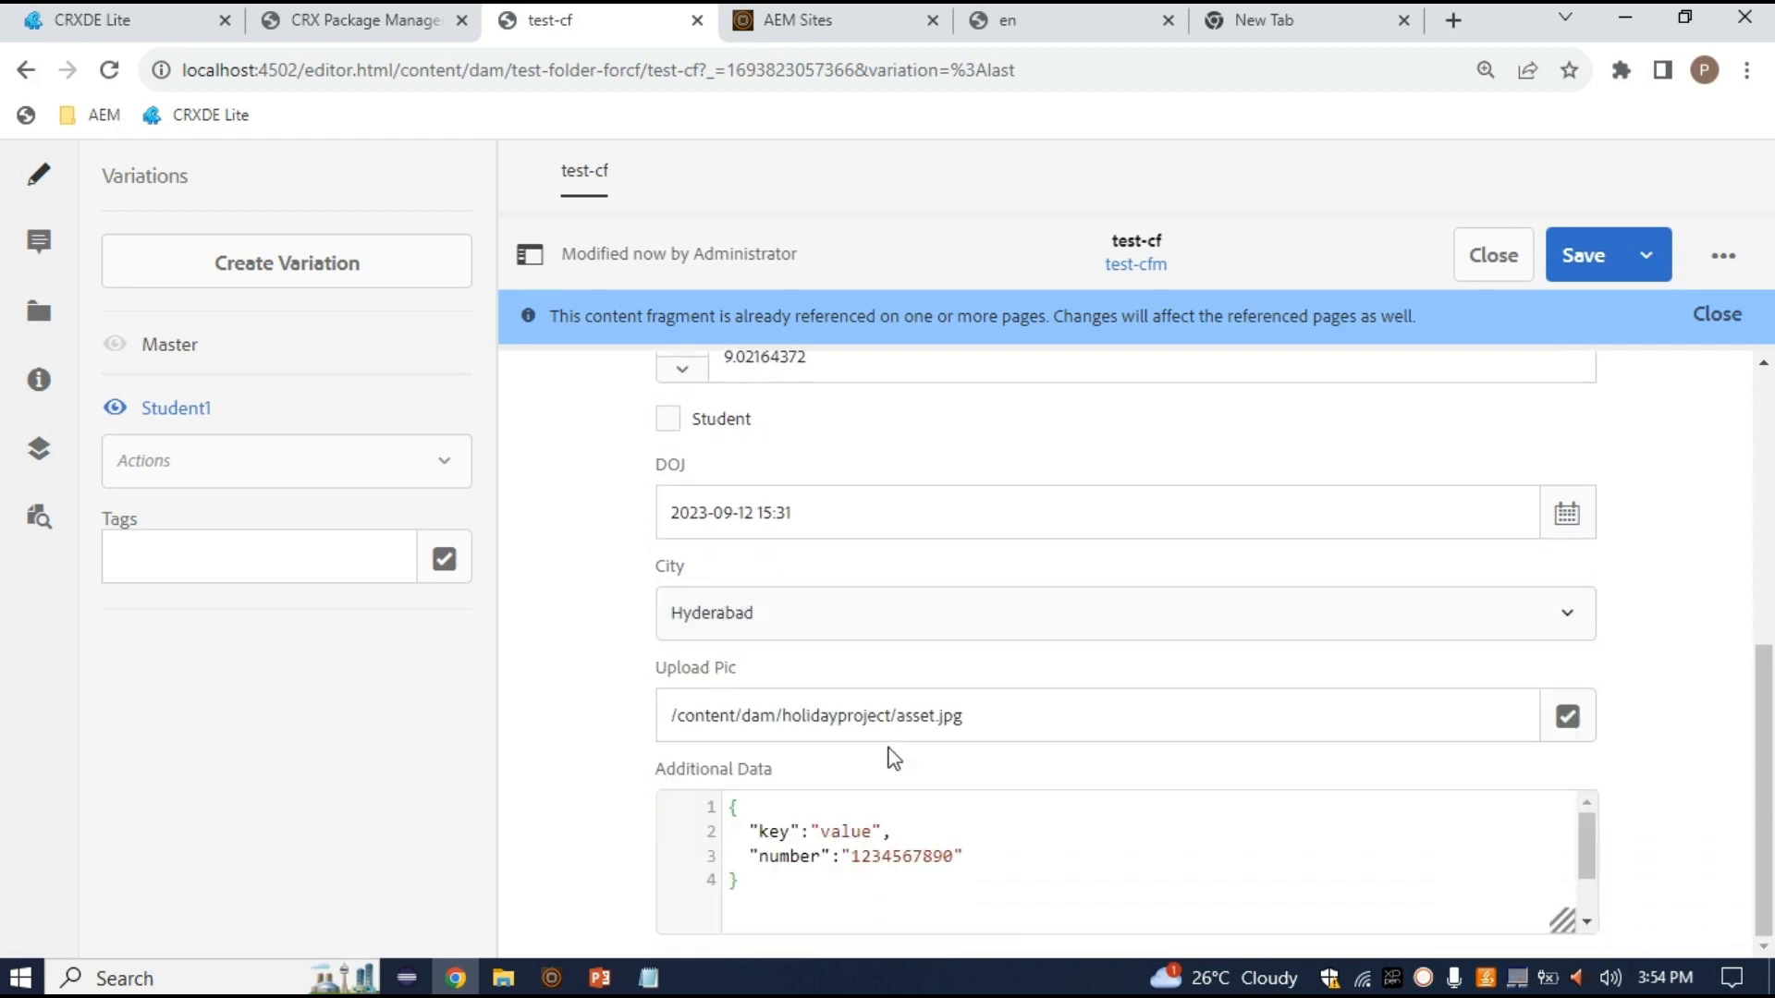
Add a "name":"addsant" entry to the Additional Data JSON and save the variation
left_click(1004, 851)
key("Return")
type(",")
key("Return")
type("\"")
type("name\":\"")
type("add")
type("sant")
left_click(1583, 256)
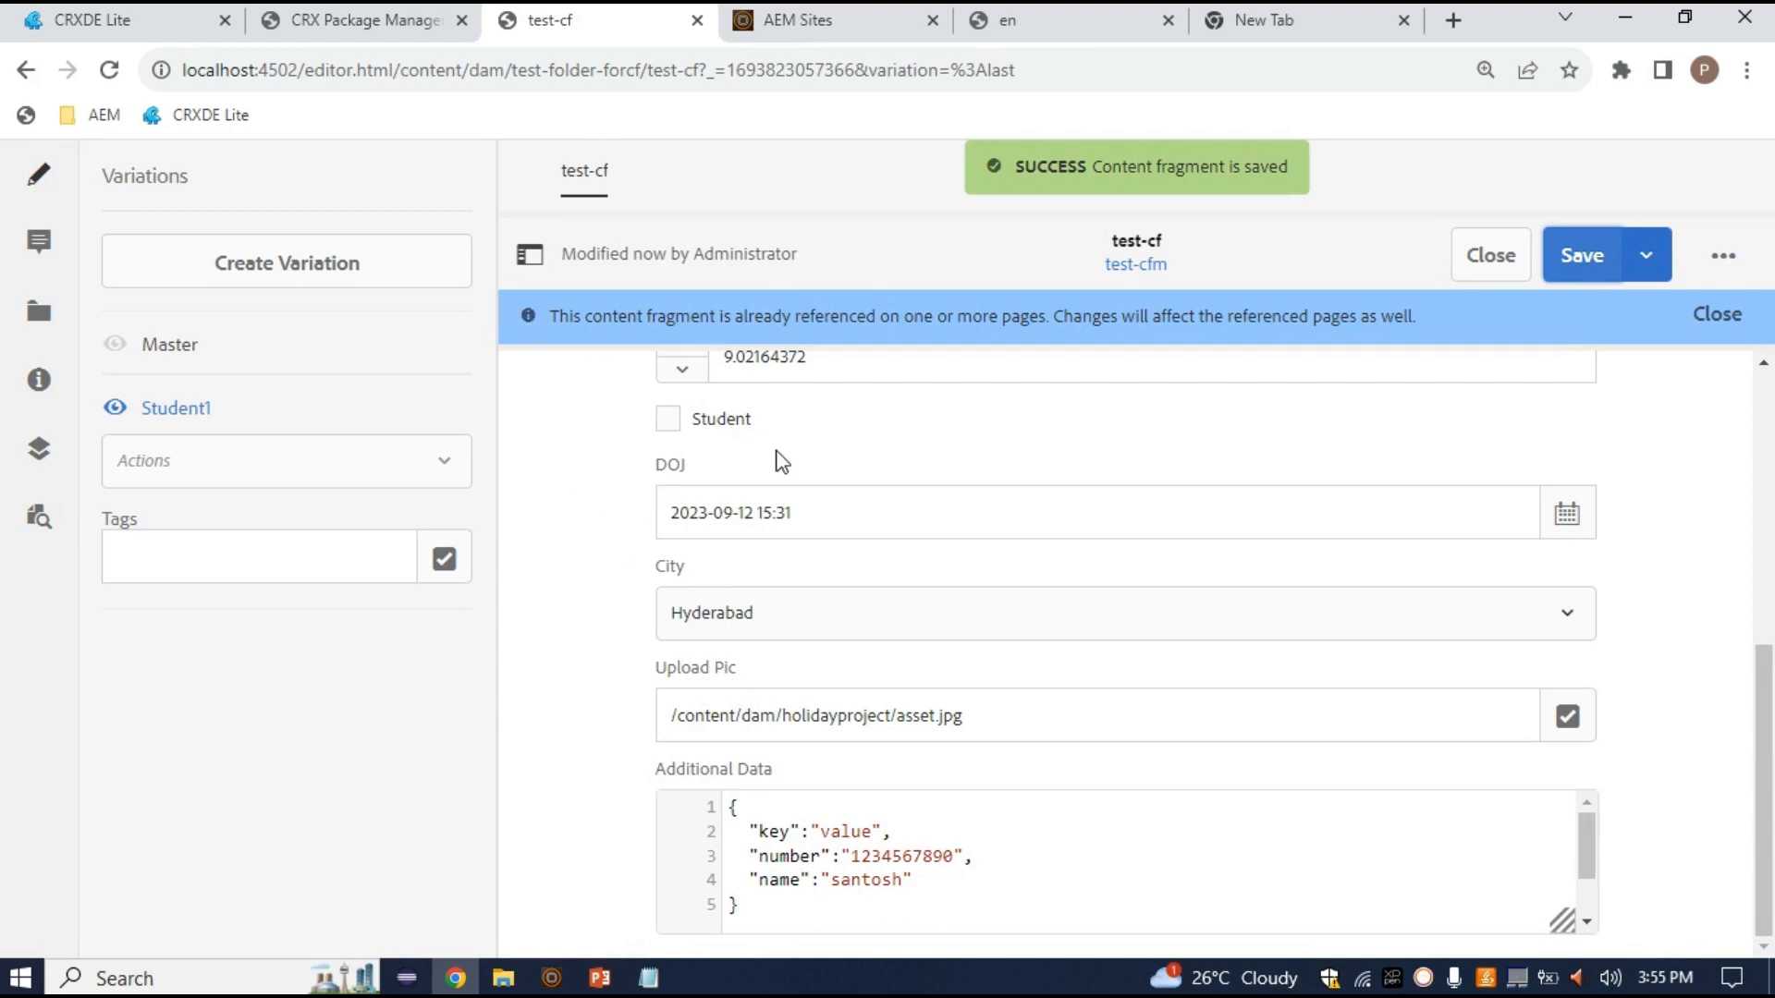
left_click(1581, 254)
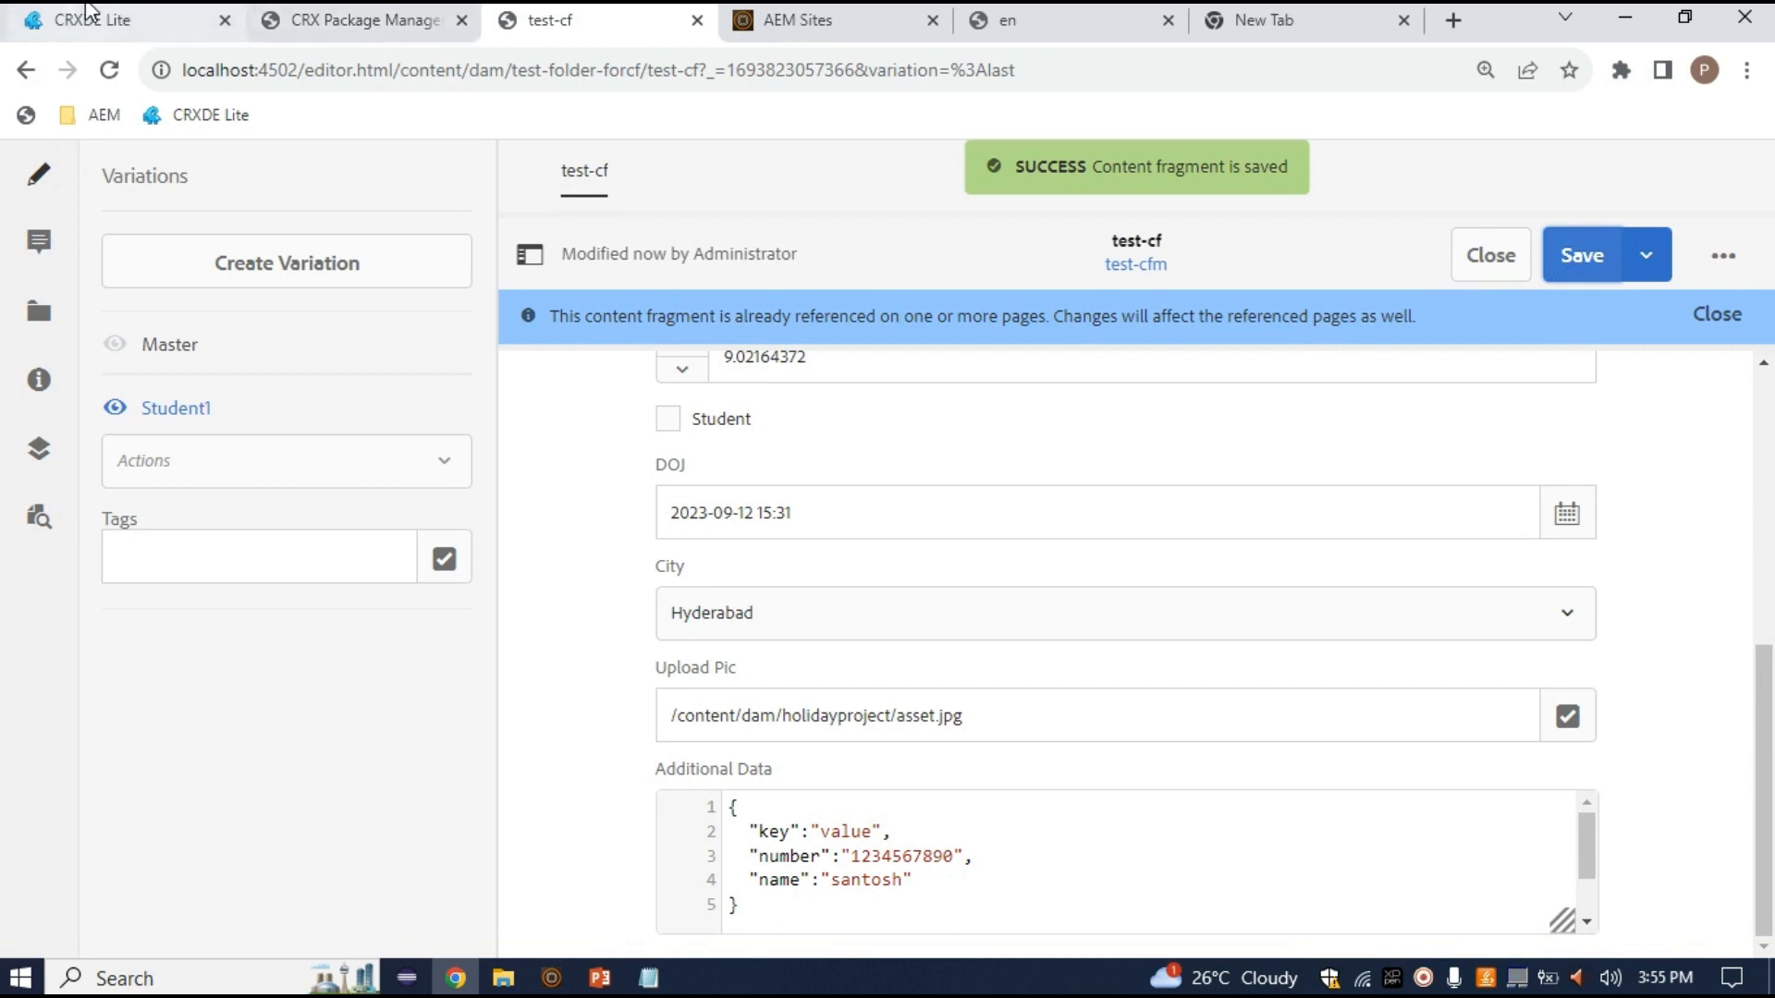
Go back to the en page editor and reload it
left_click(846, 13)
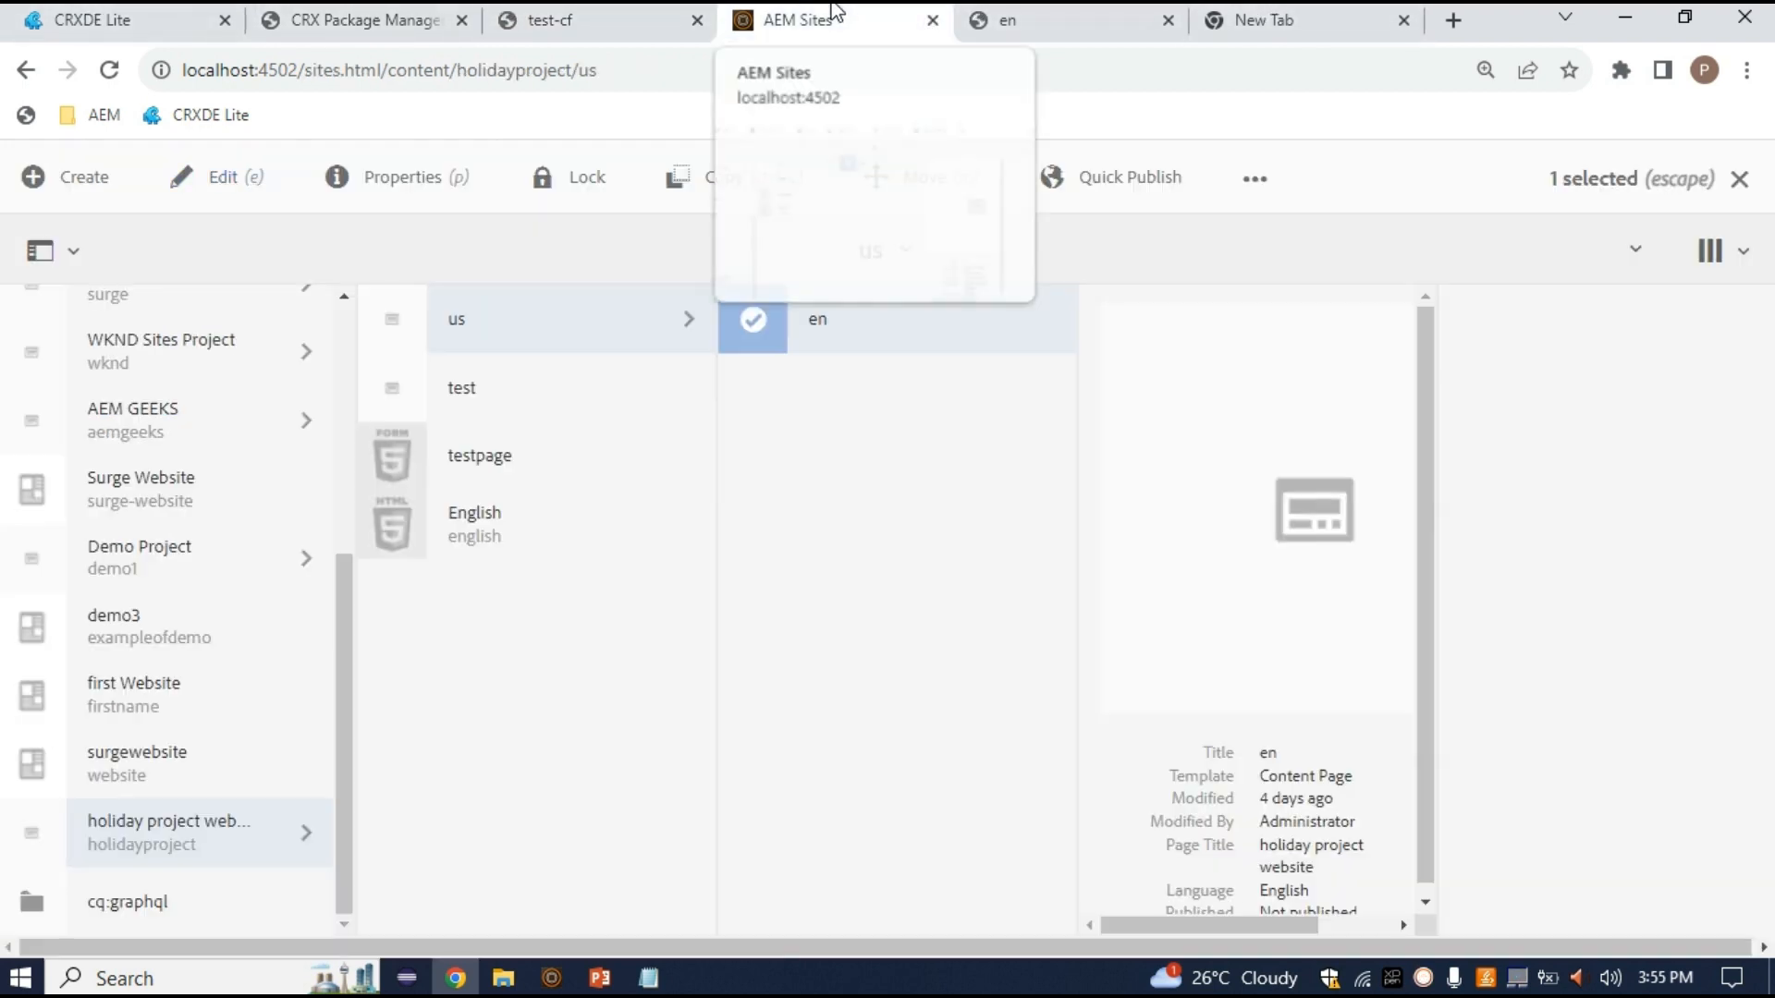
left_click(601, 20)
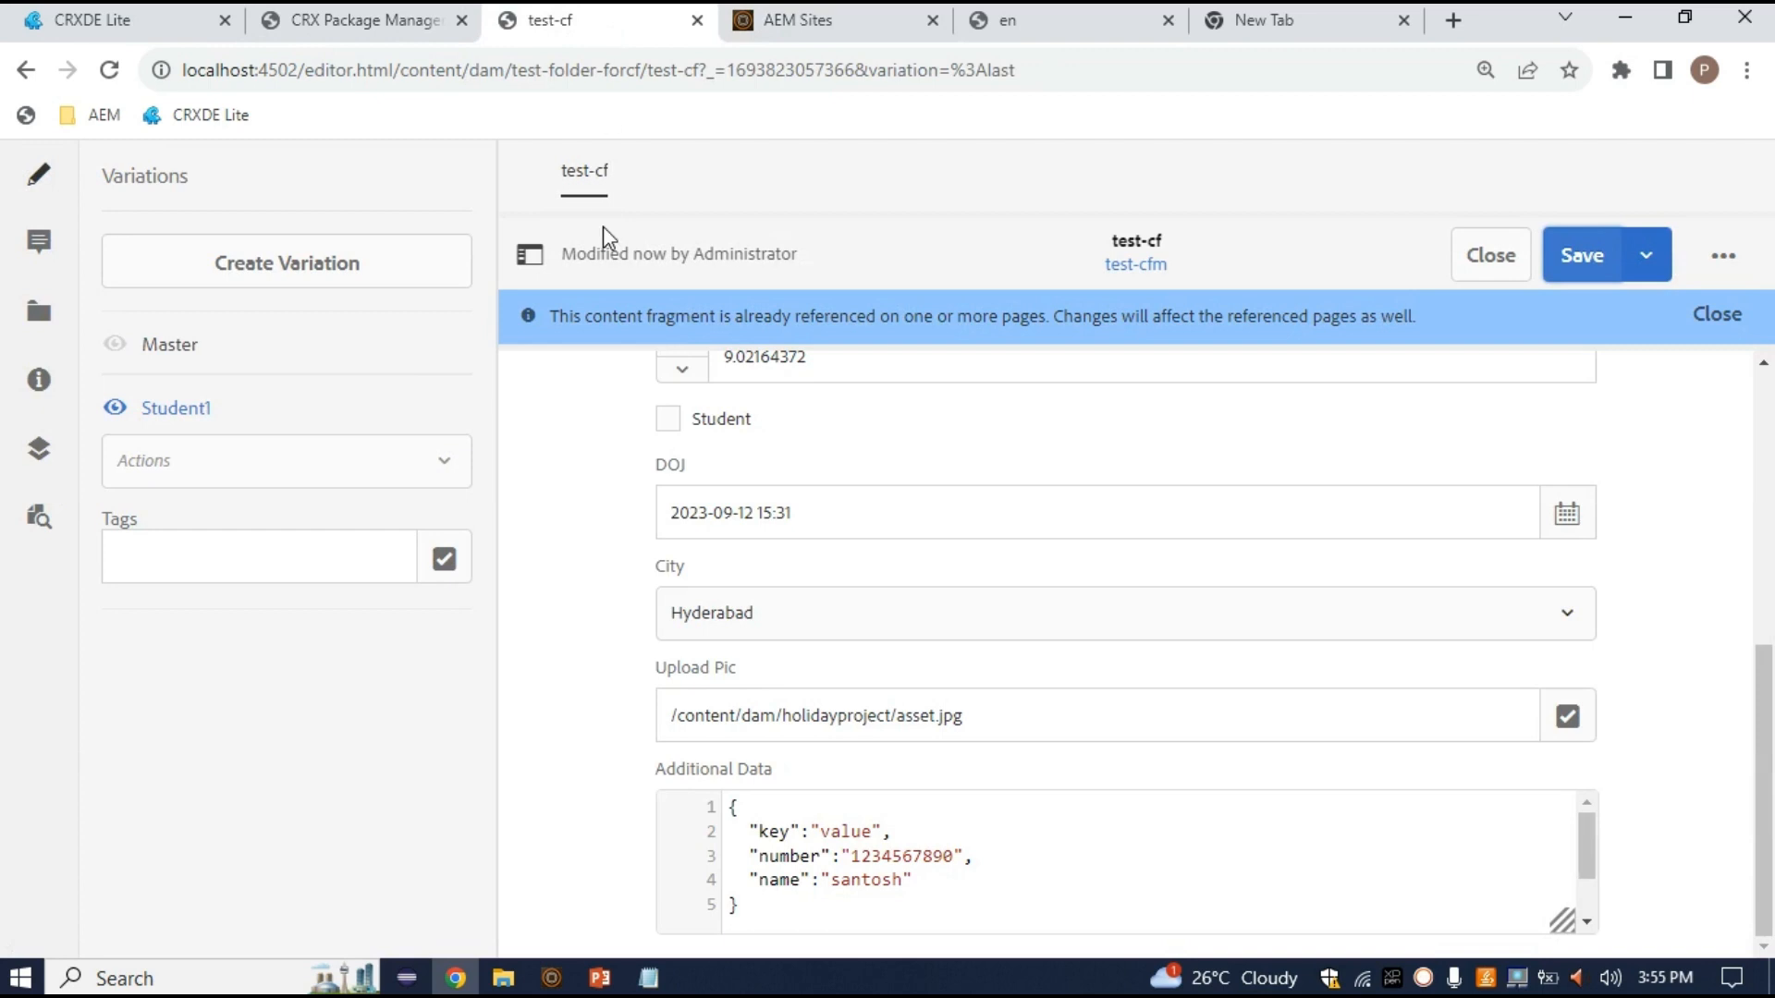
left_click(1068, 16)
left_click(109, 71)
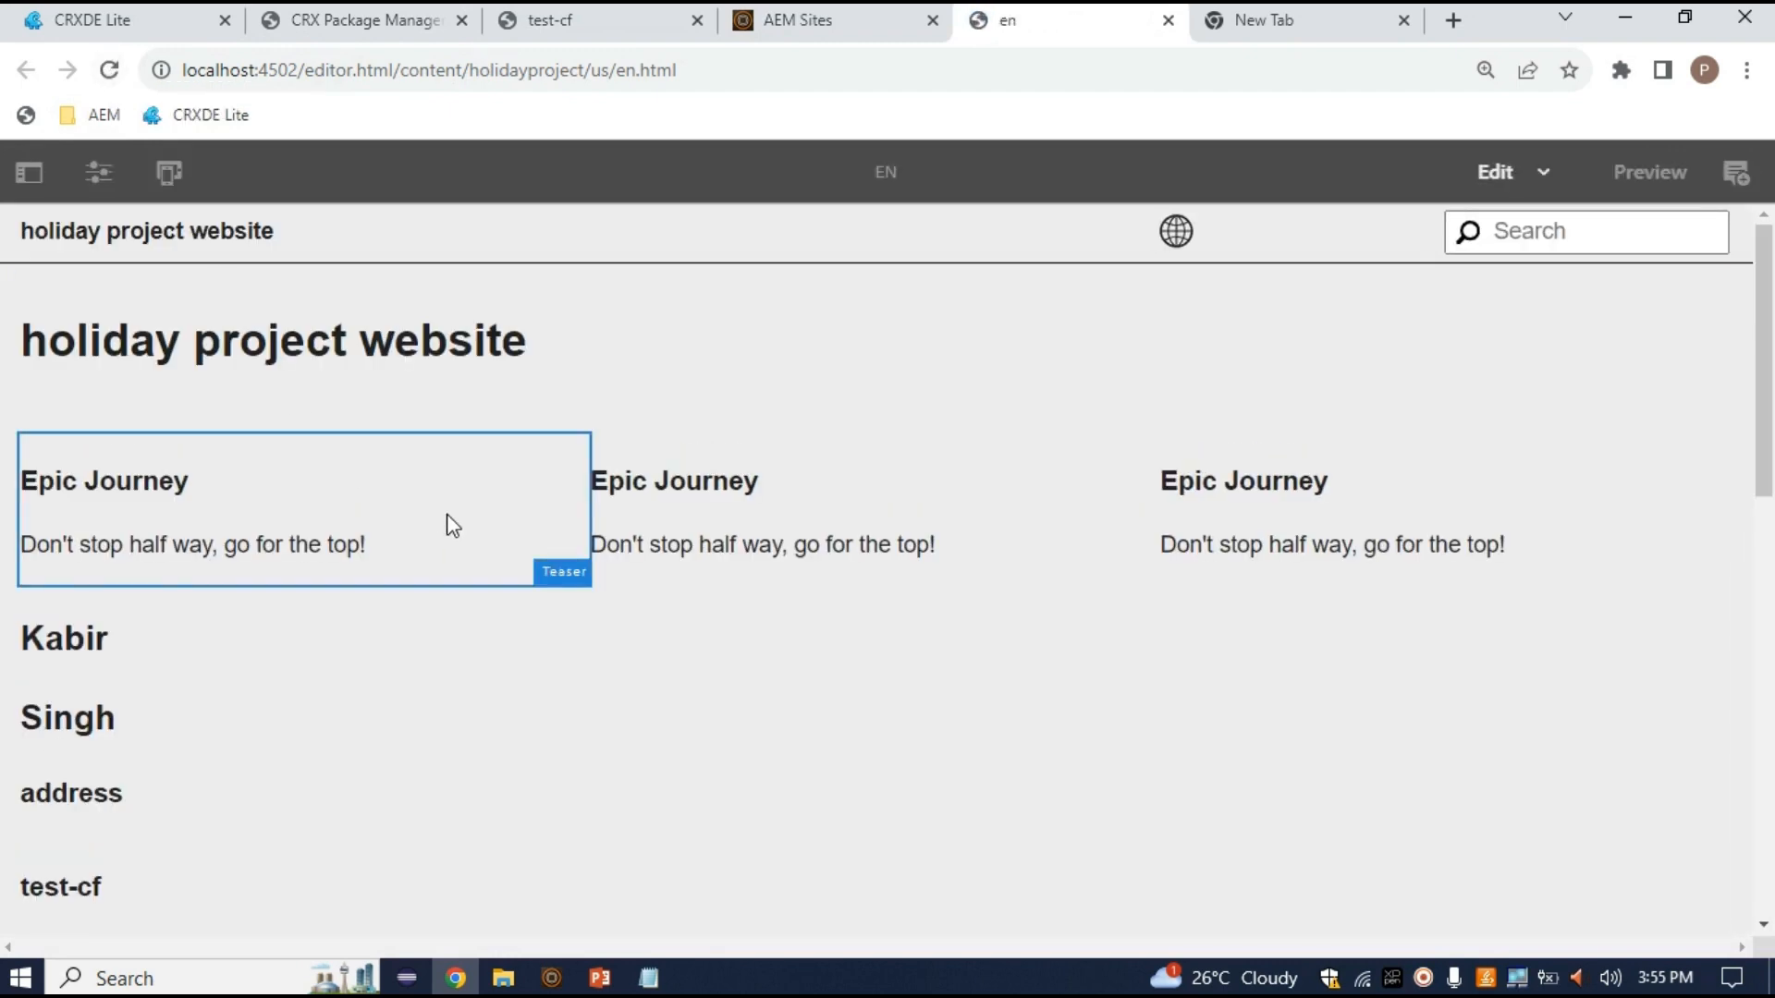
Select the test-cf component on the en page and open its configuration
scroll(452, 525, "down", 10)
scroll(364, 574, "up", 5)
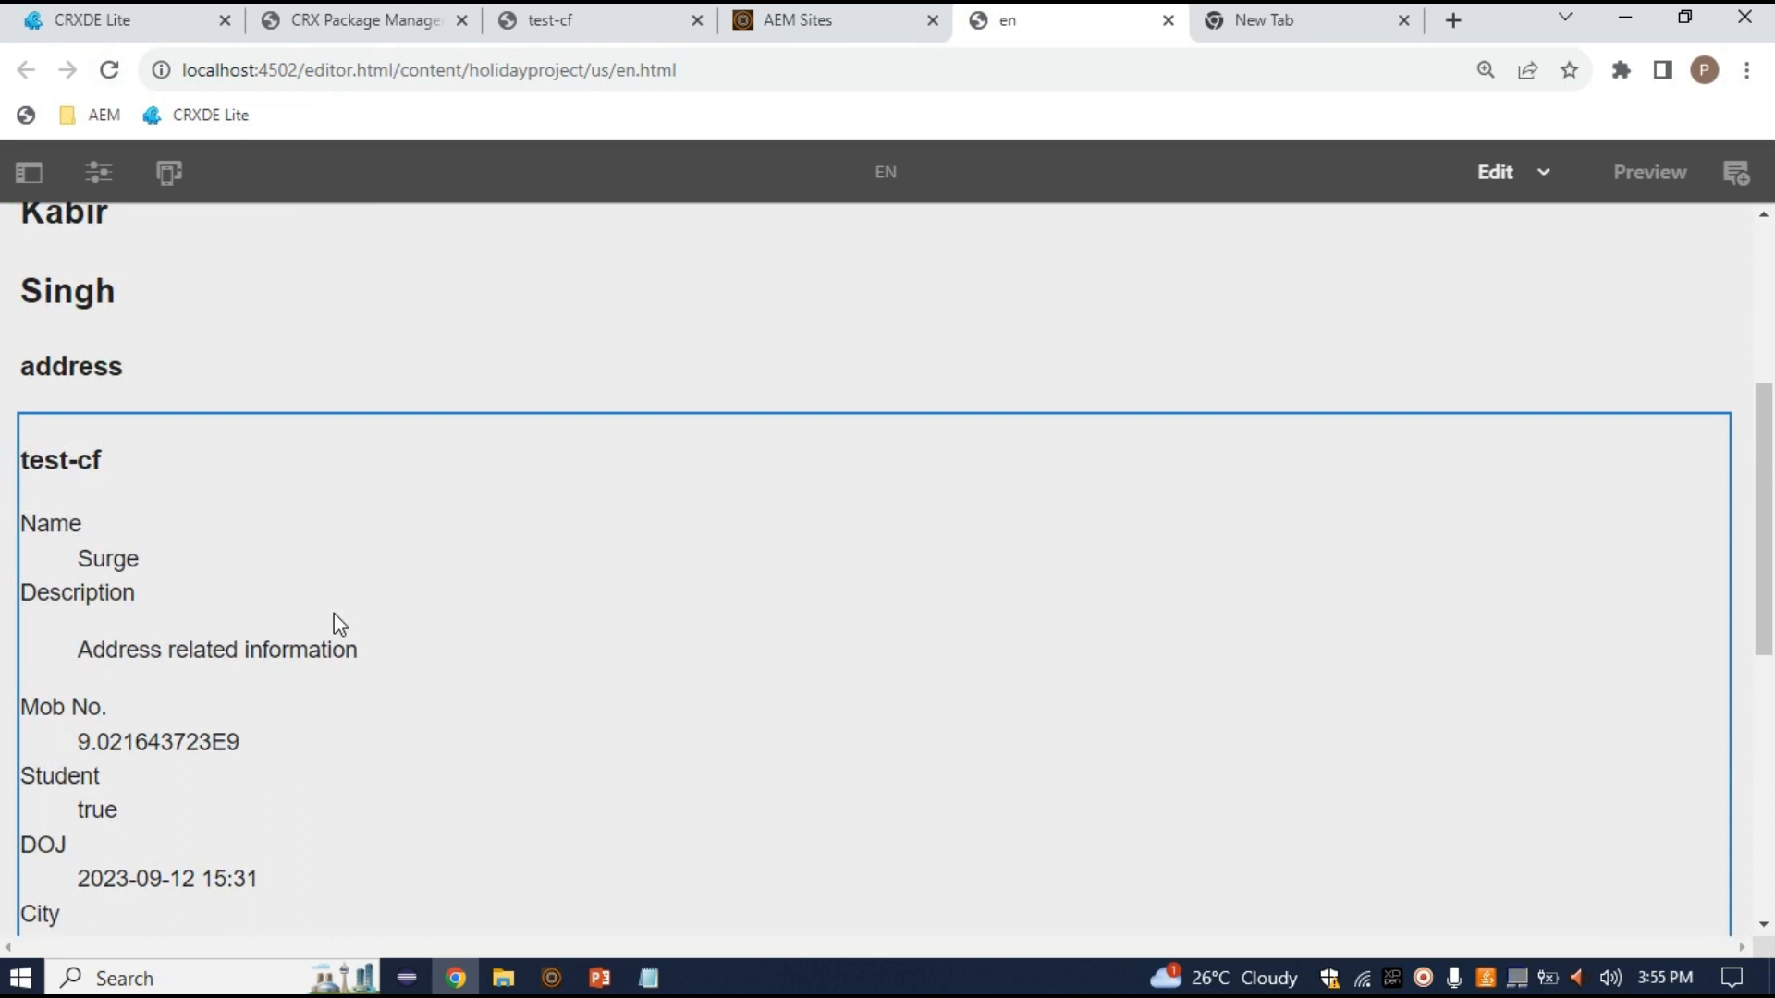
left_click(335, 613)
left_click(146, 380)
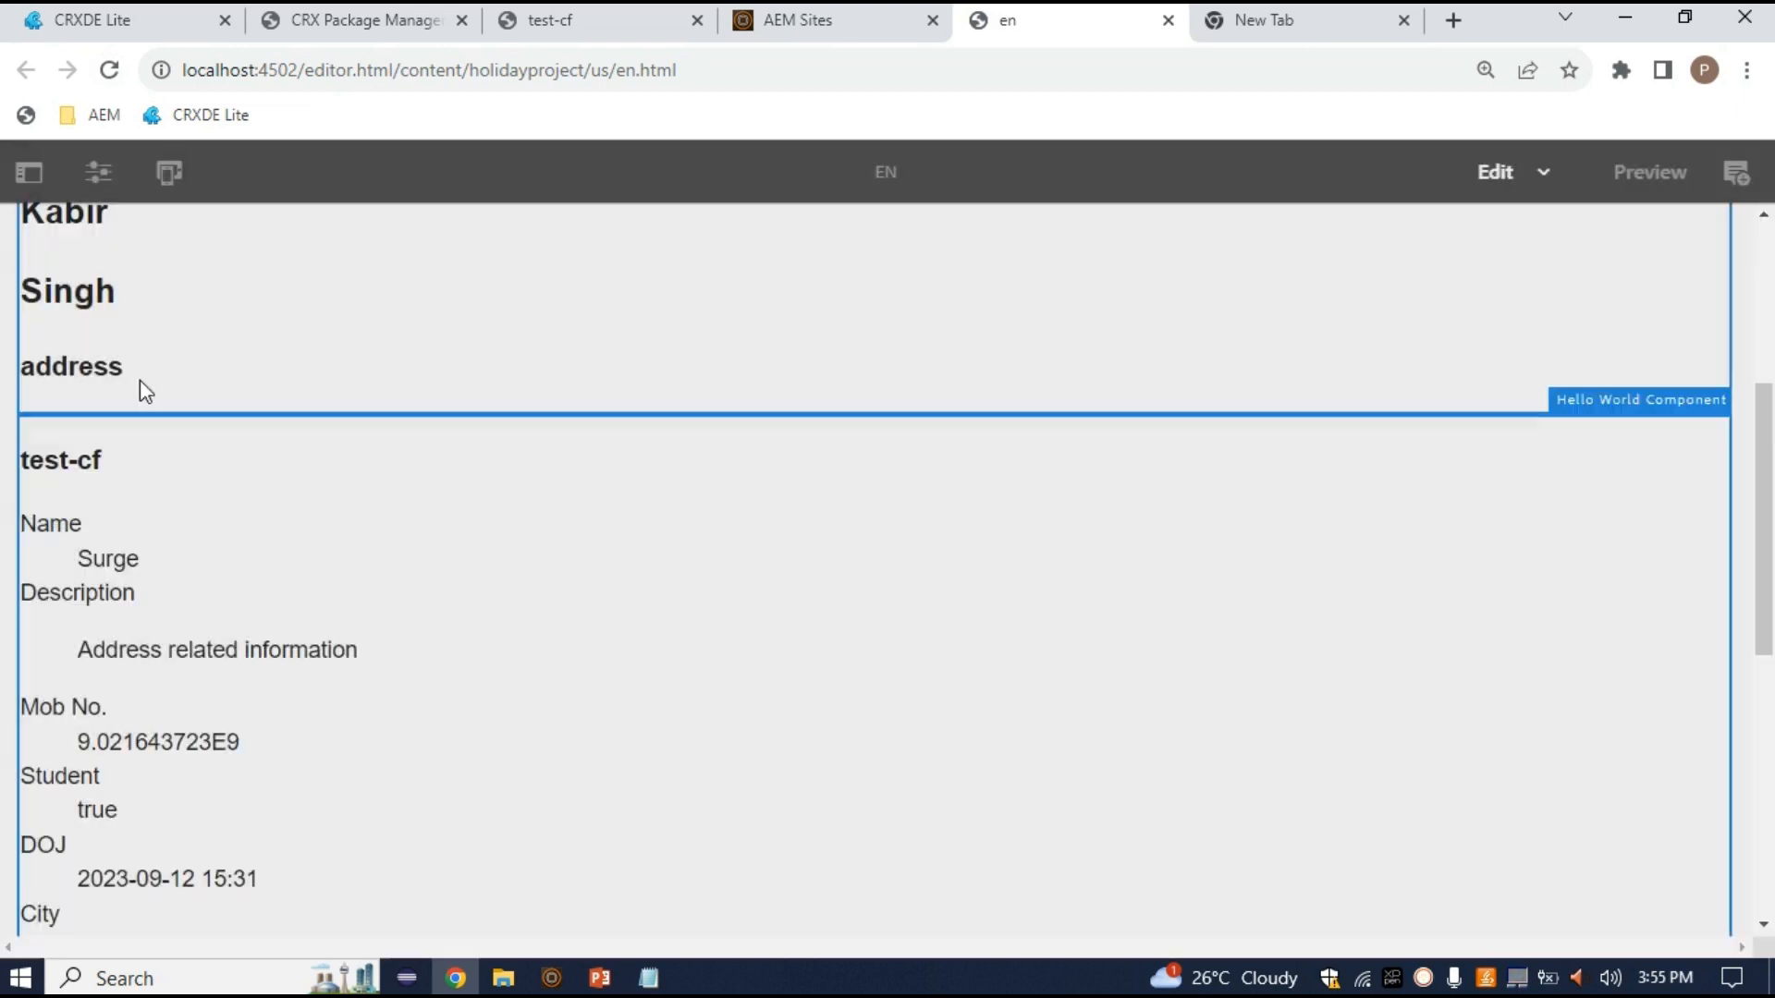
Set the test-cf component's Variation to Student1 and apply the change
left_click(825, 784)
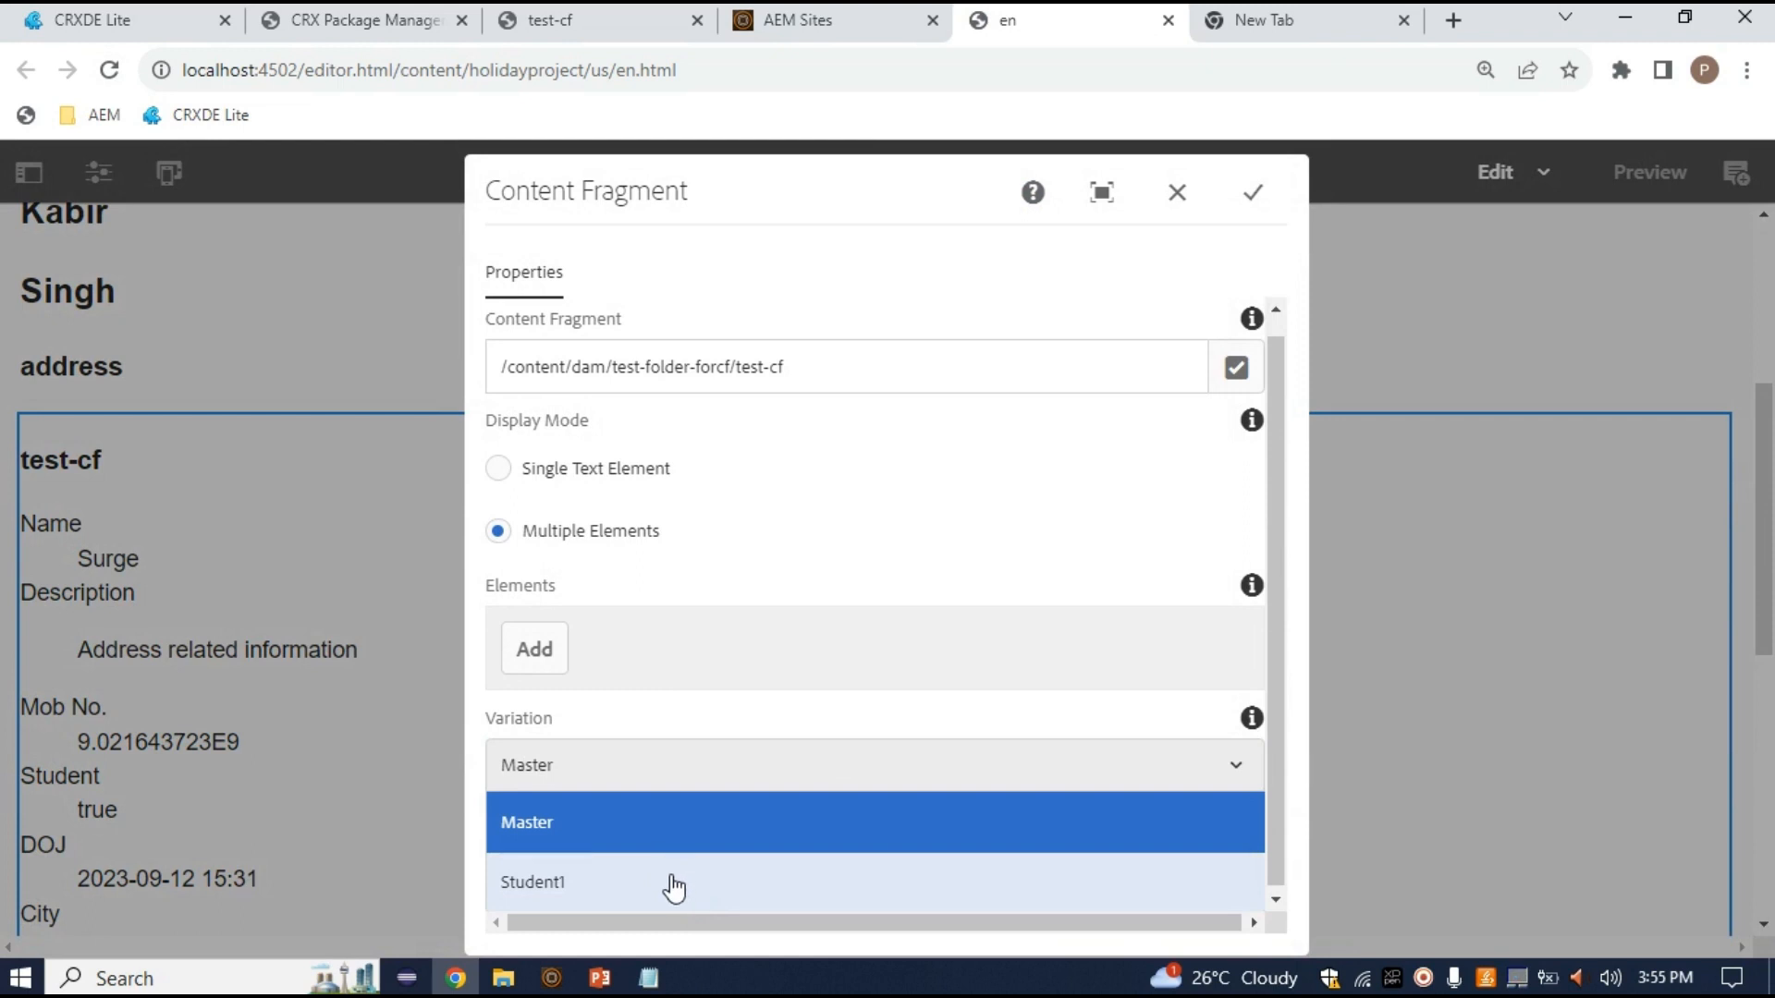
left_click(672, 889)
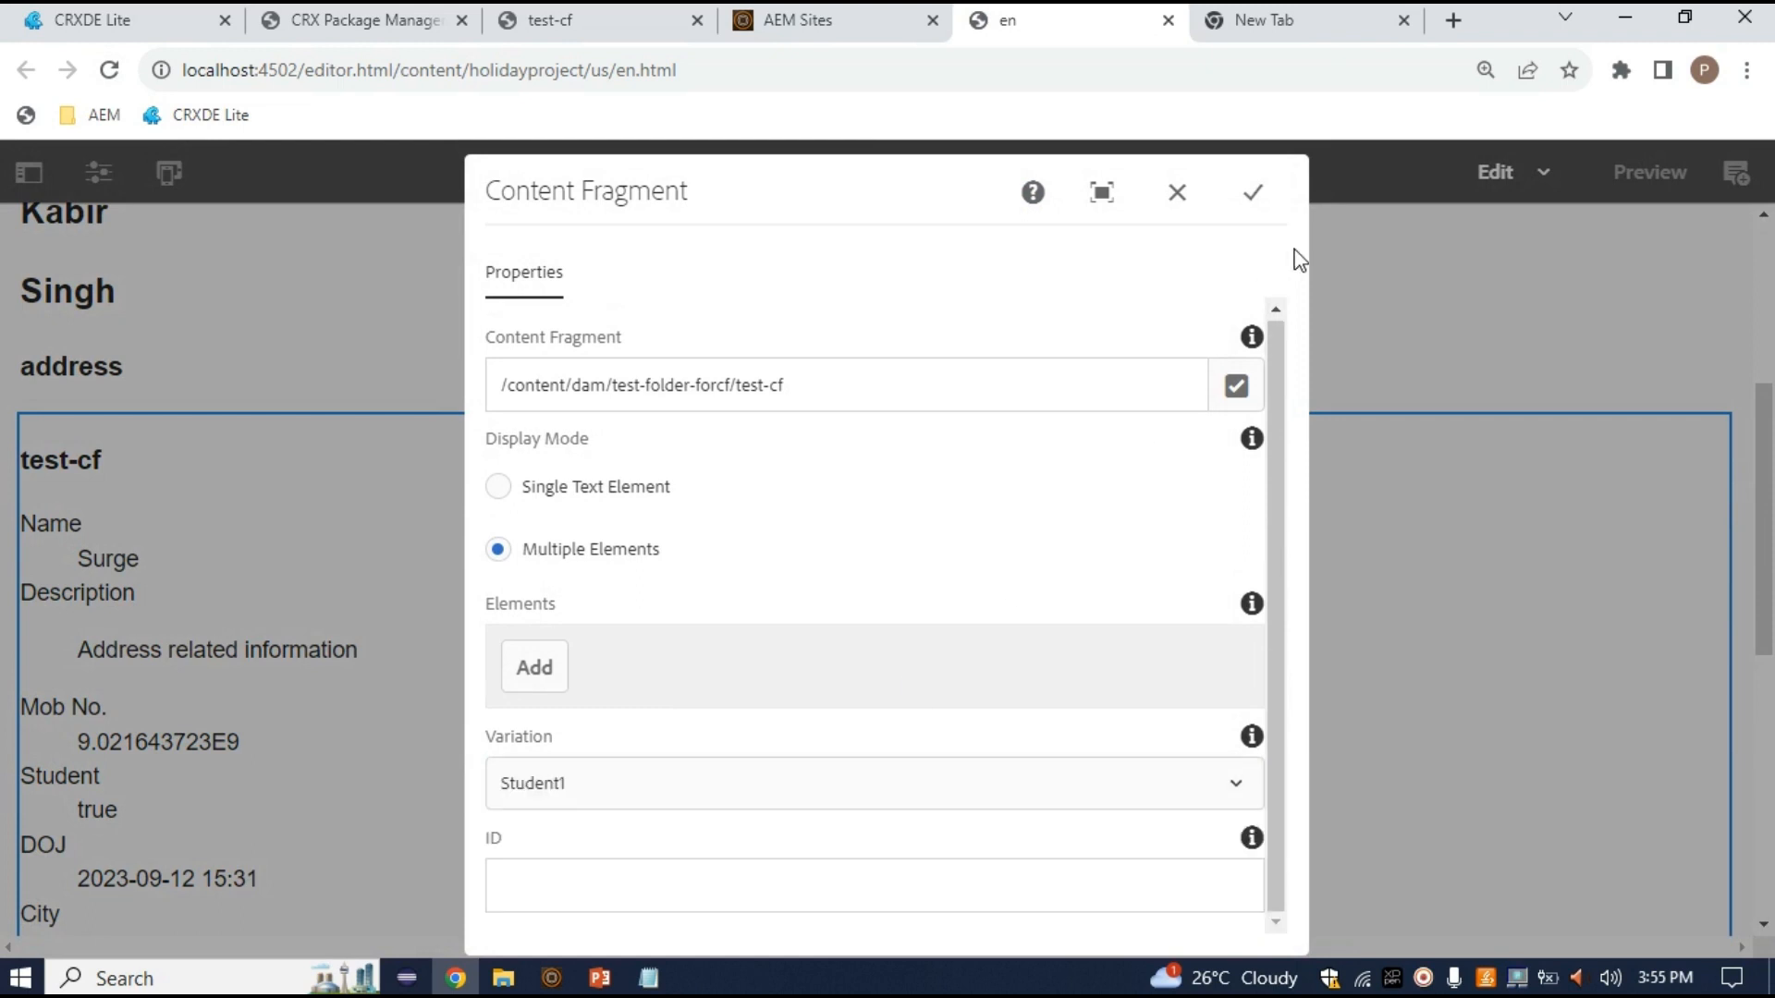
left_click(1253, 194)
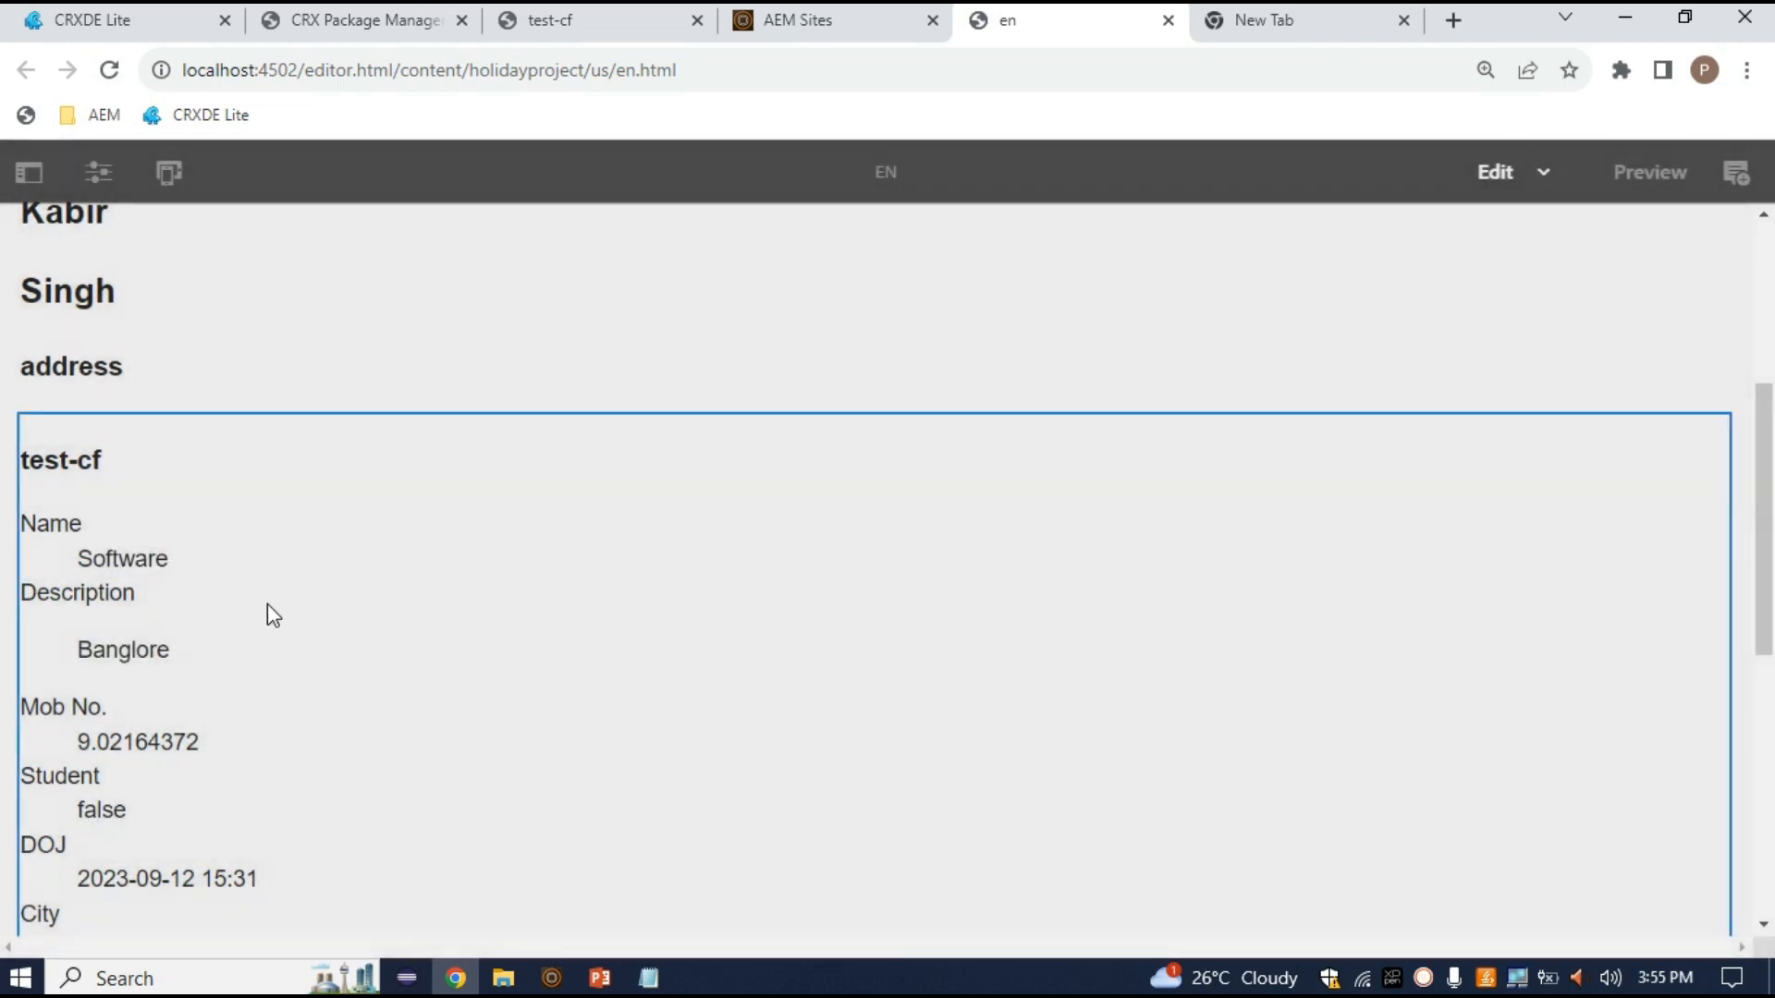
scroll(268, 603, "down", 3)
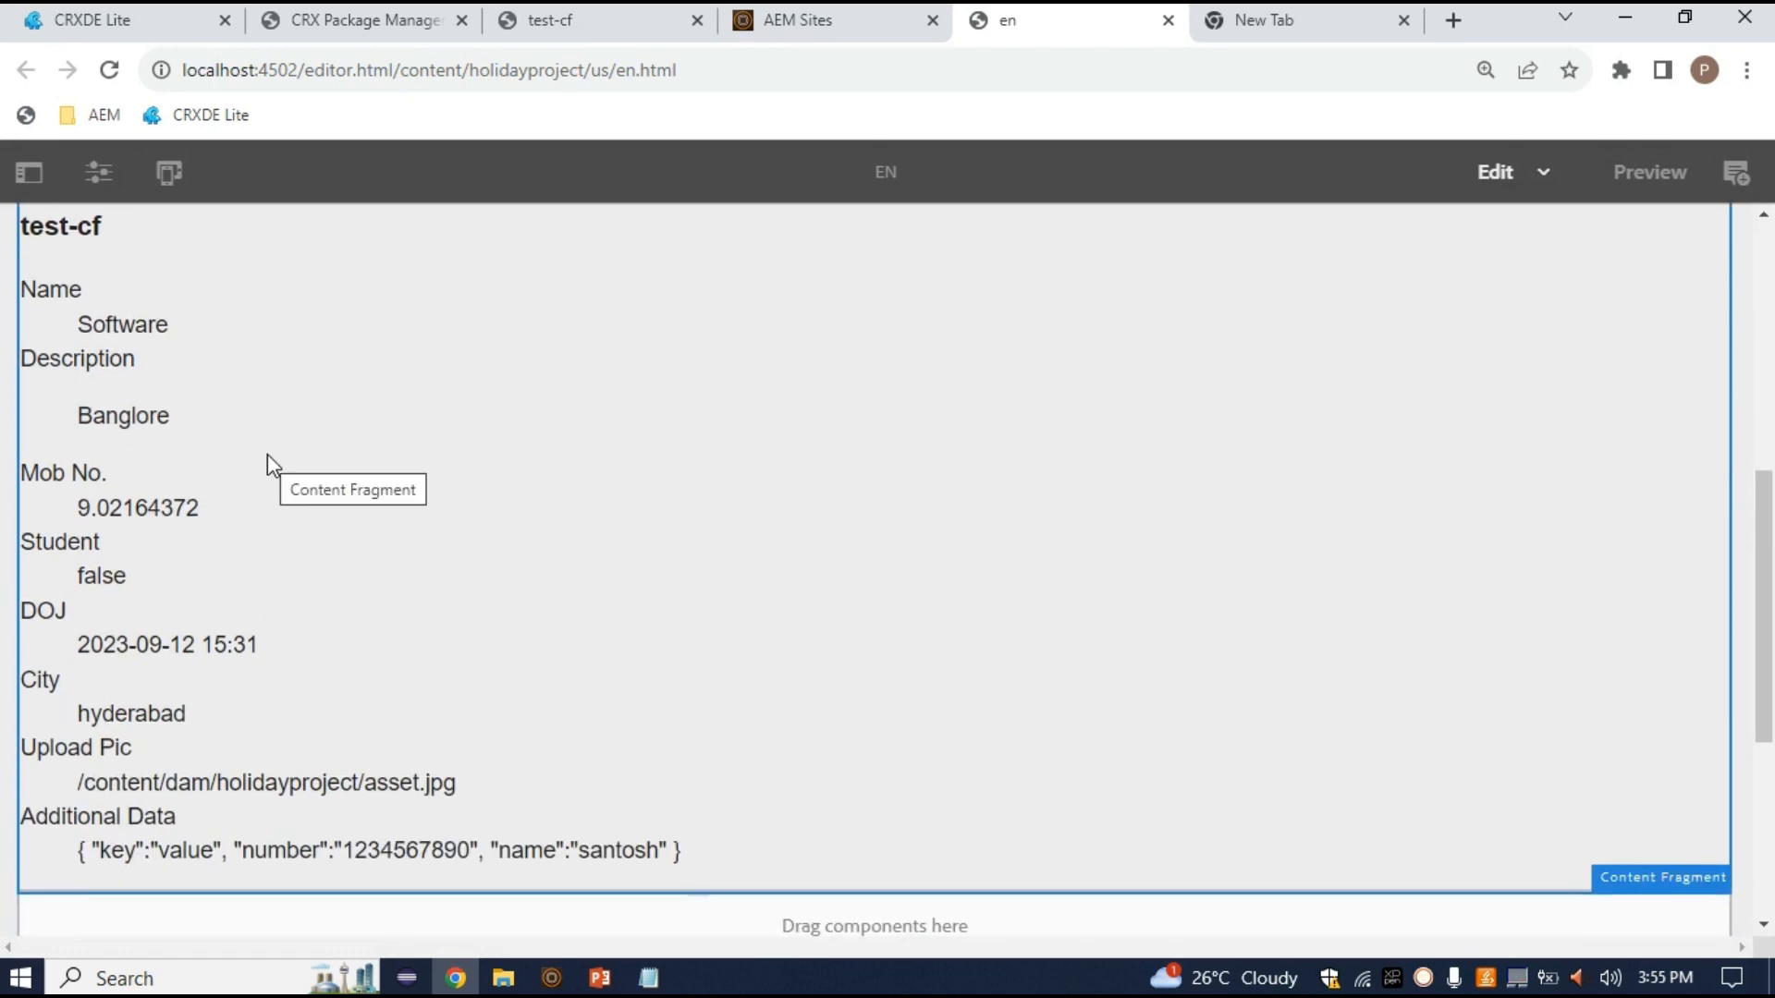
Back in the test-cf editor, add a third variation titled Student2
scroll(268, 453, "up", 5)
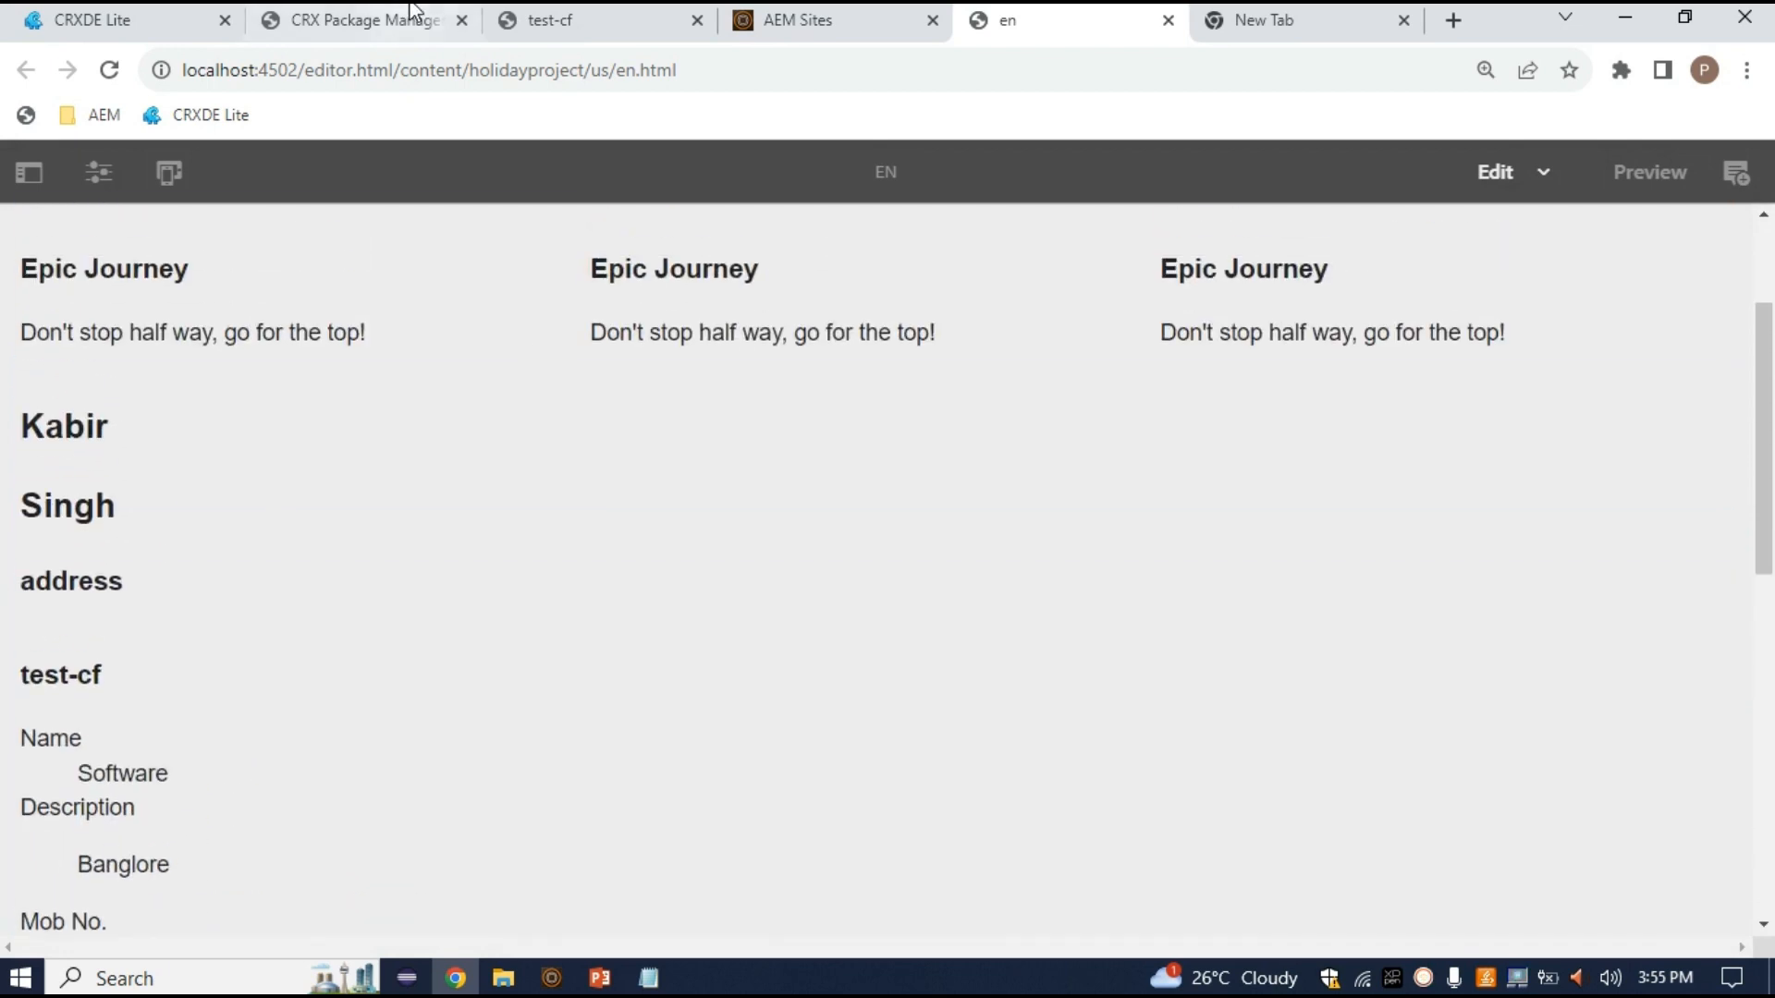
left_click(582, 19)
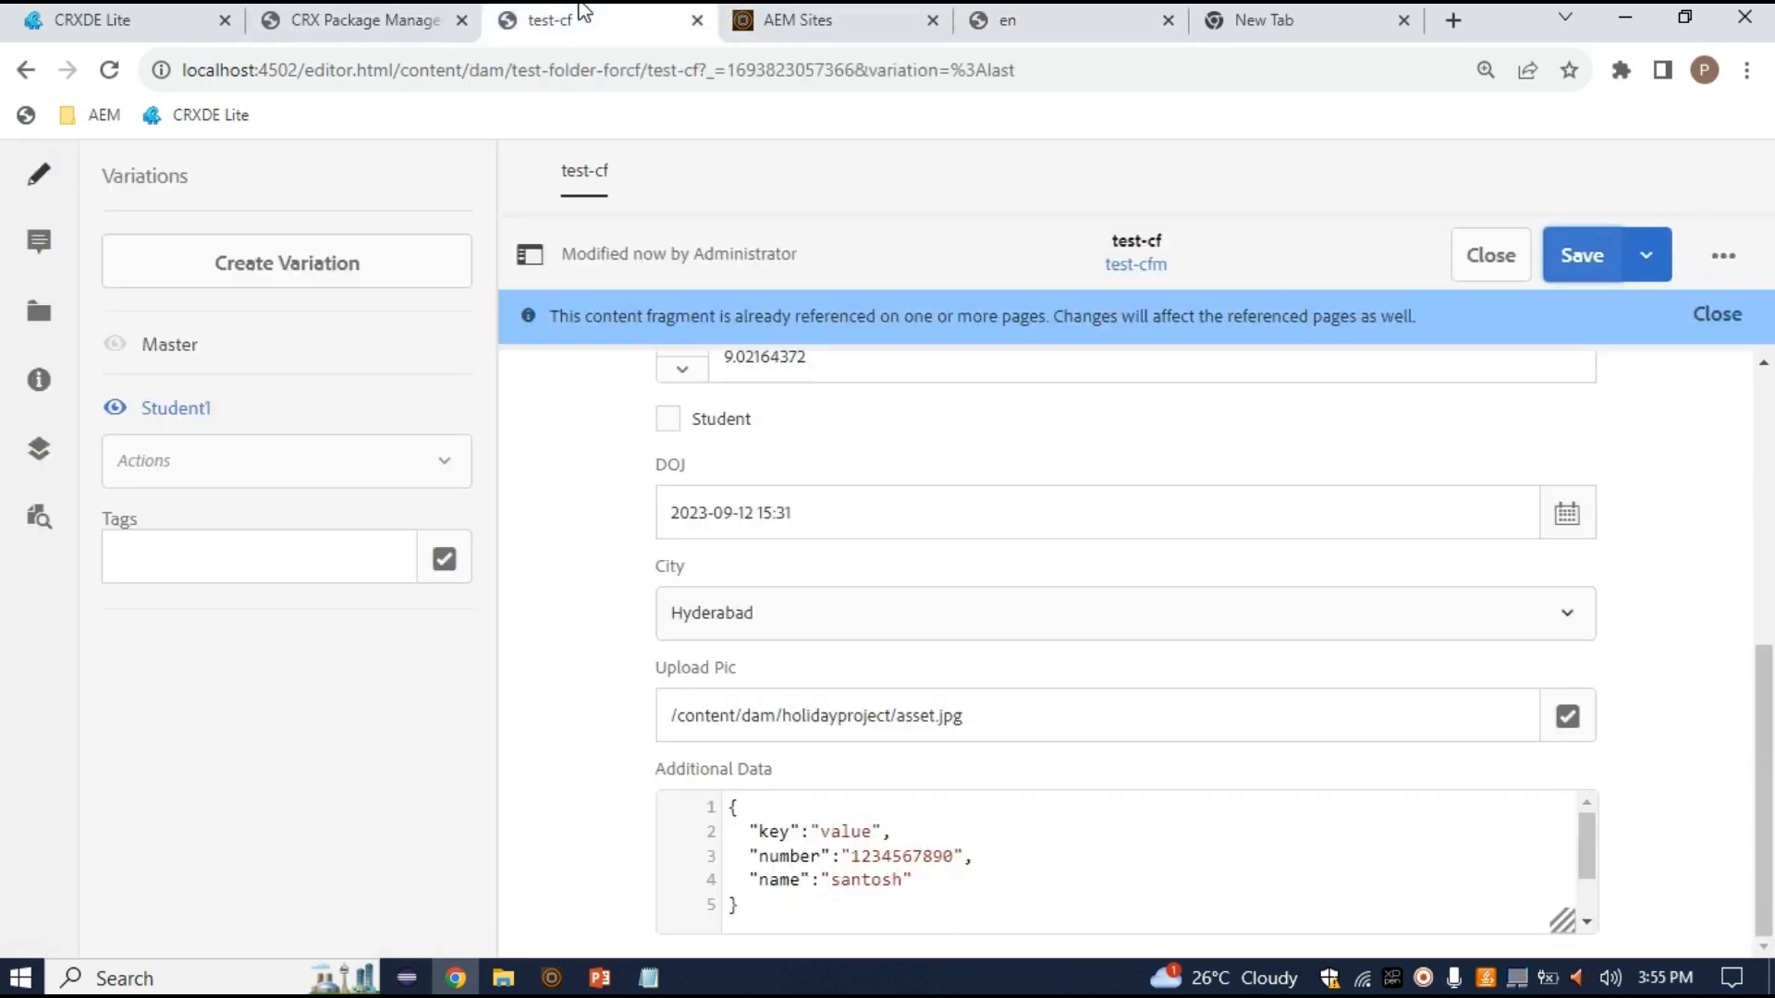
left_click(257, 275)
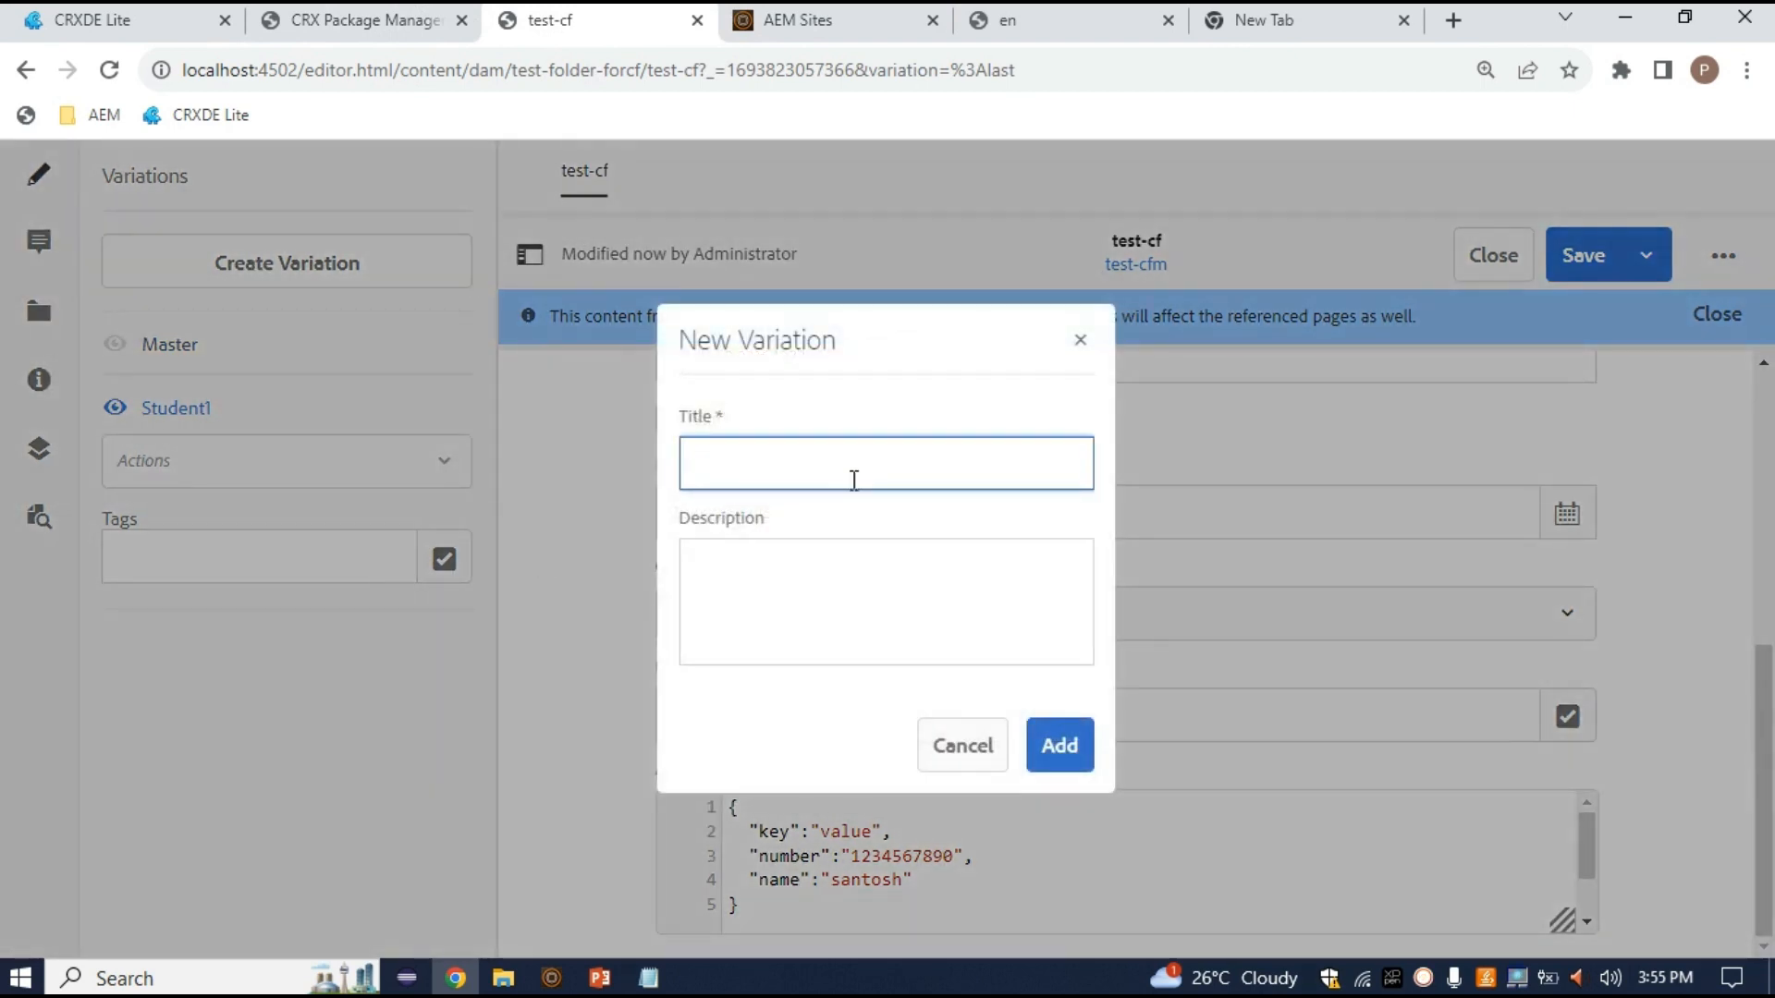
type("Student2")
left_click(1063, 749)
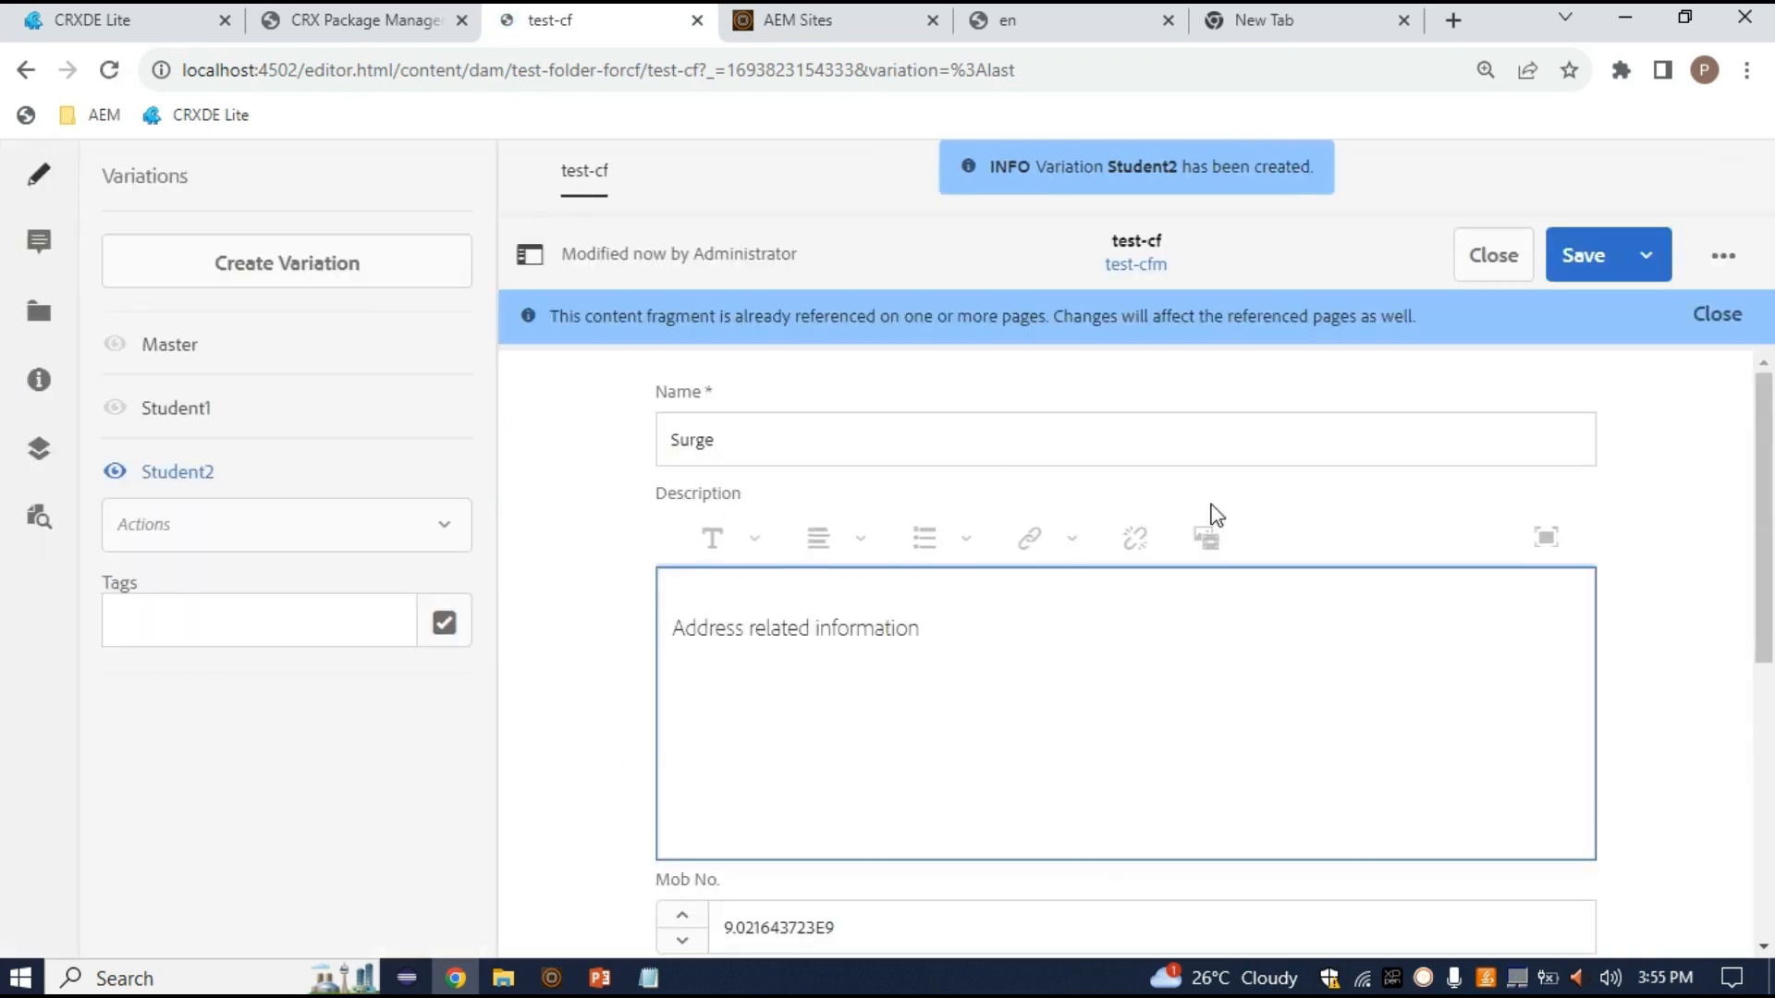
In Student2, enter a new student name, set Description to Nagpur, and enter a new mobile number
type("Rohit")
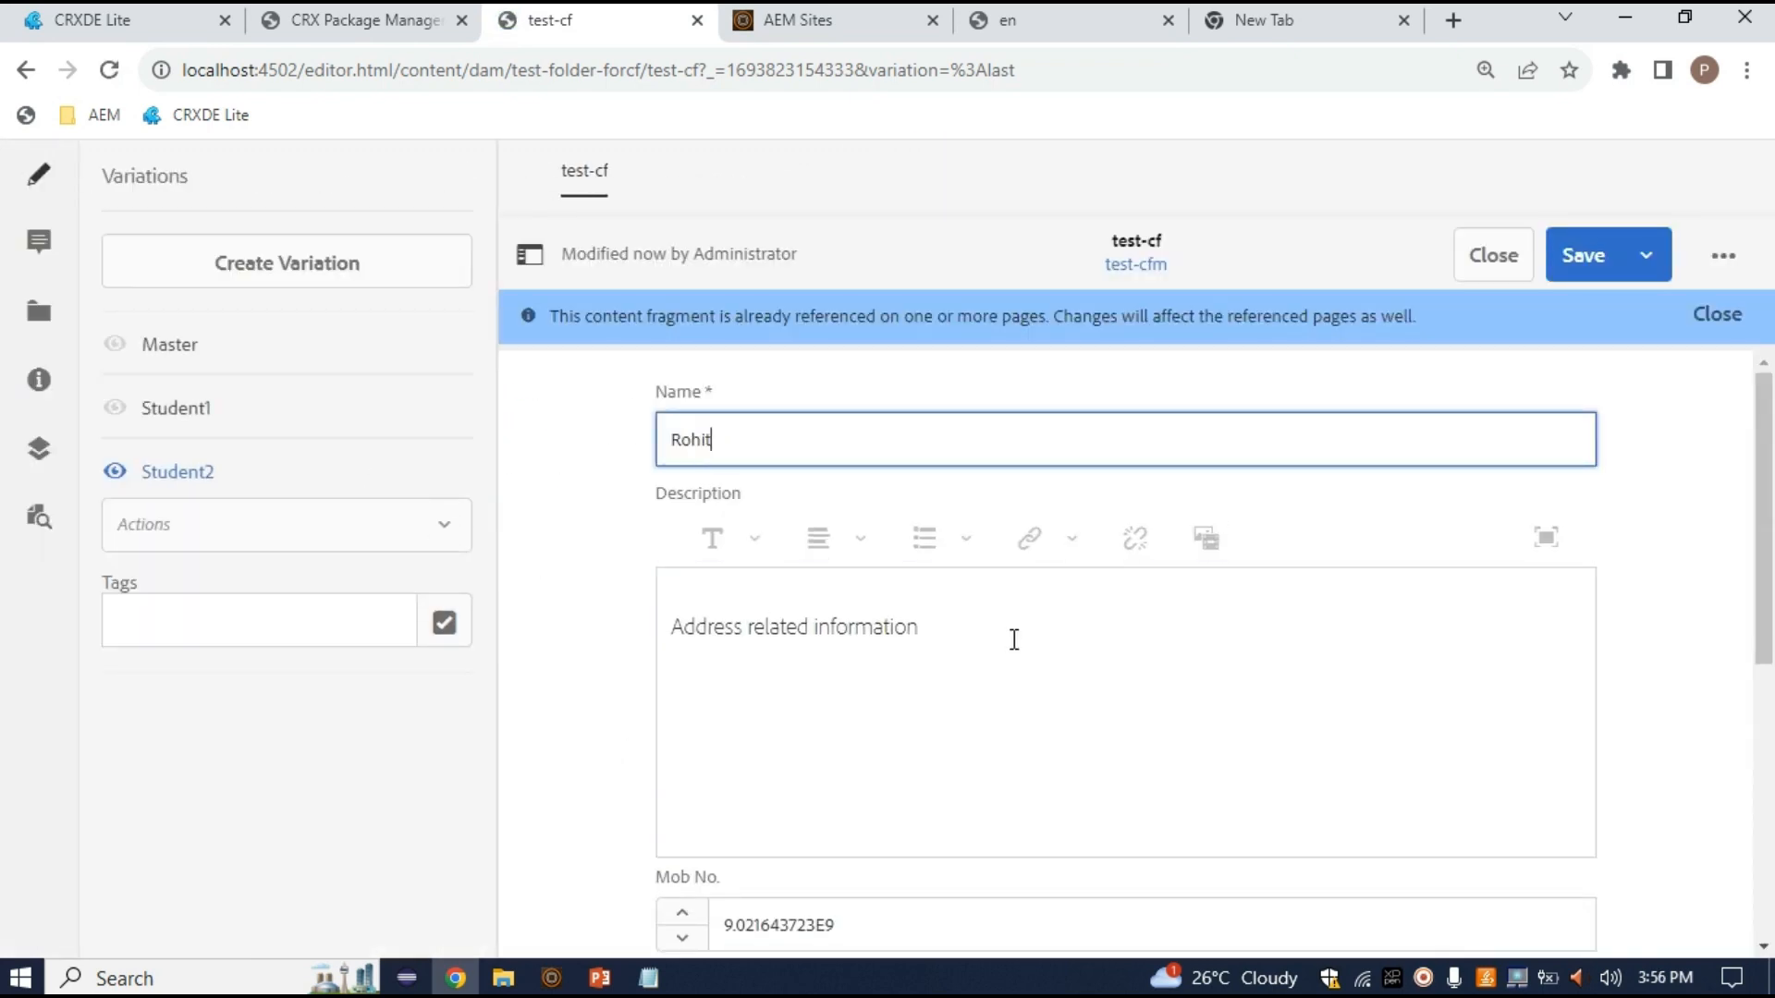
left_click_drag(1014, 638, 289, 618)
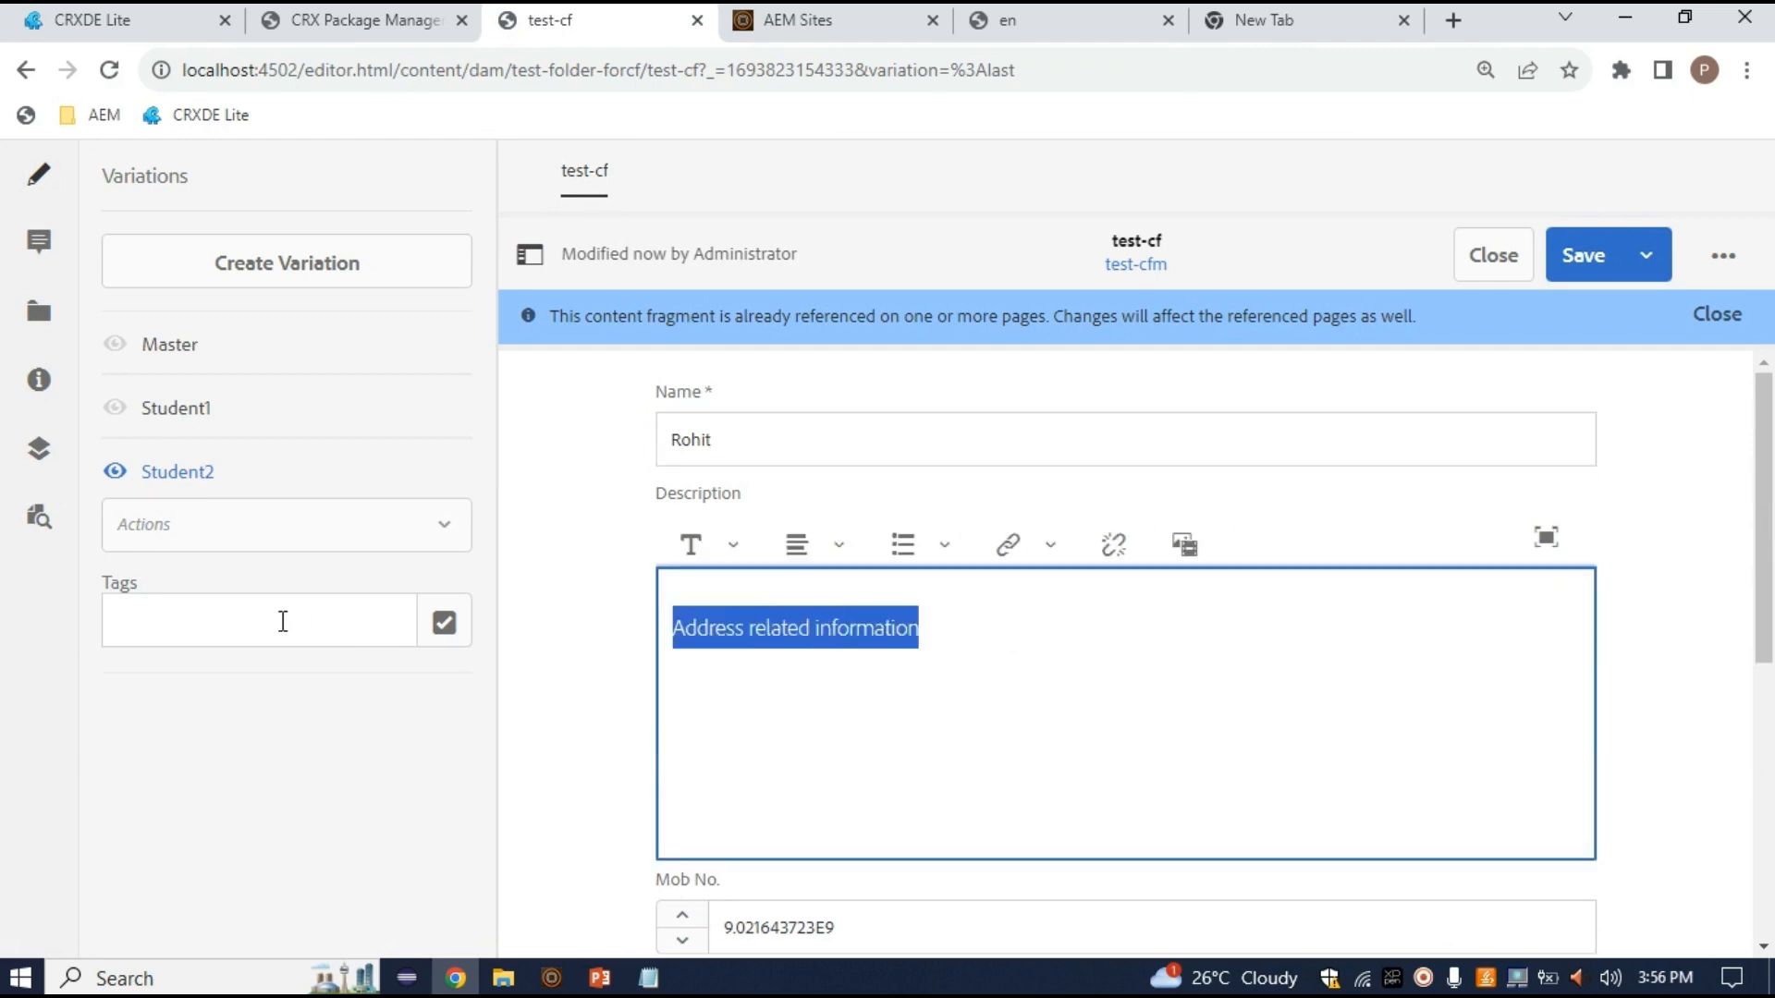
type("Nagpur")
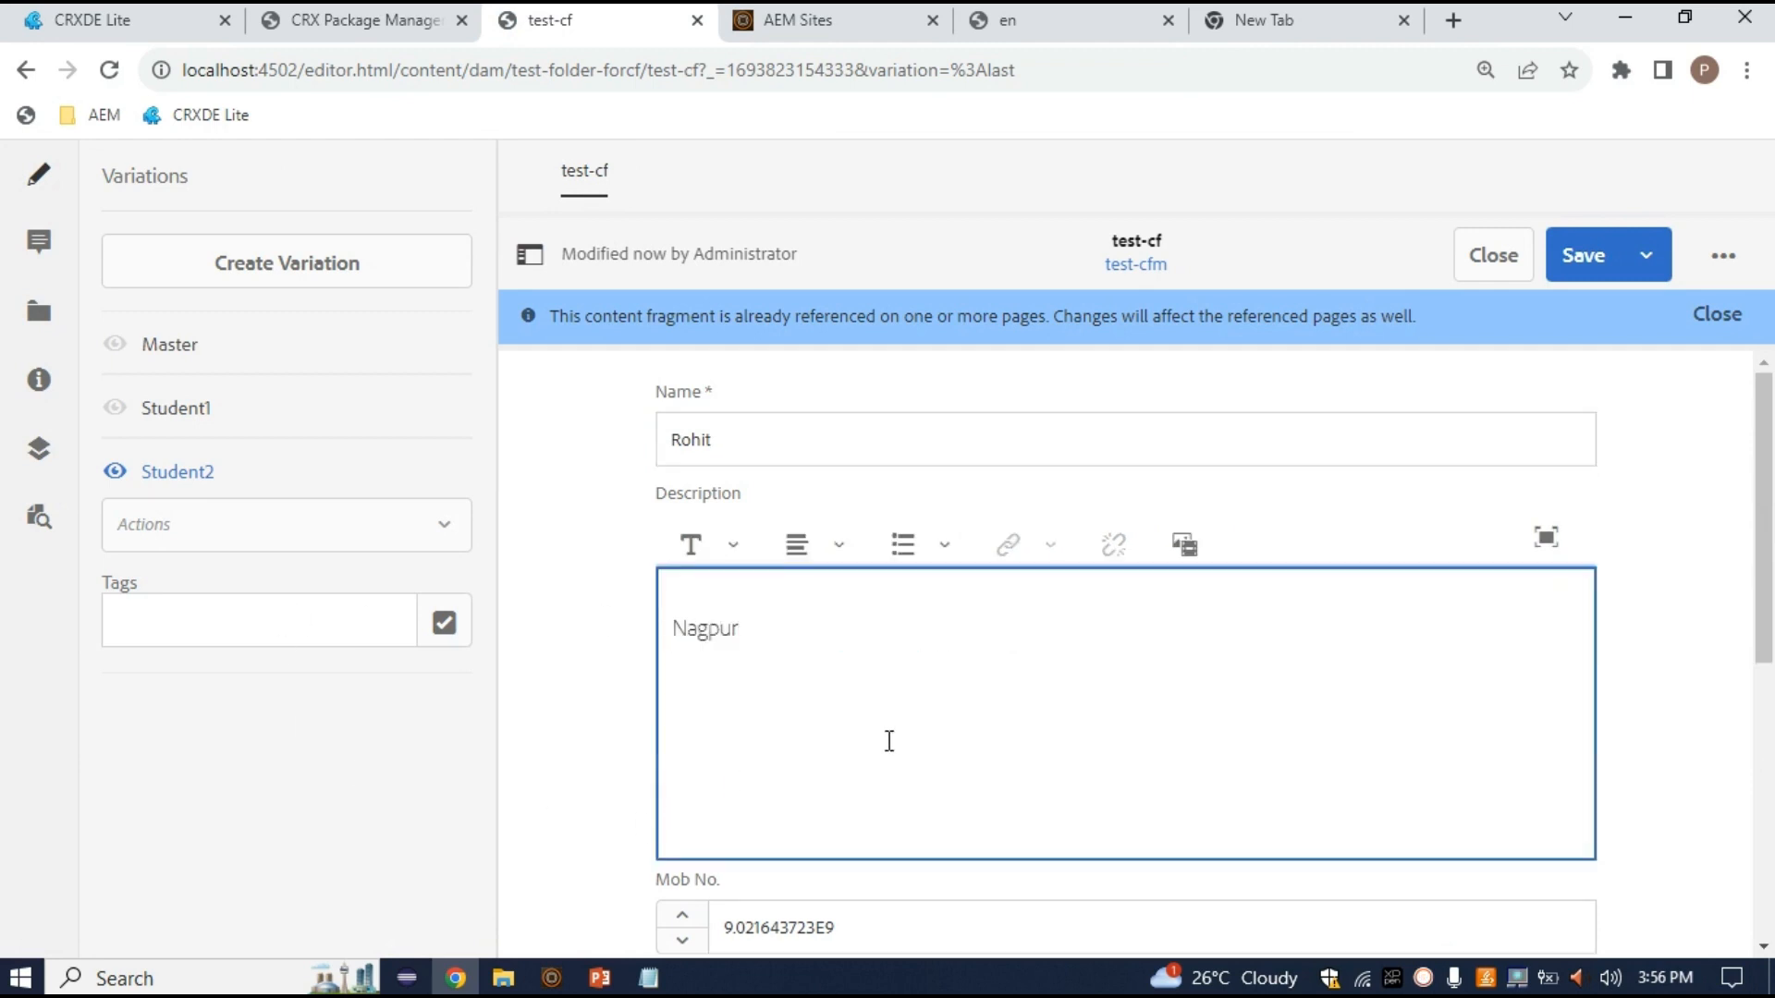
scroll(891, 741, "down", 4)
double_click(855, 570)
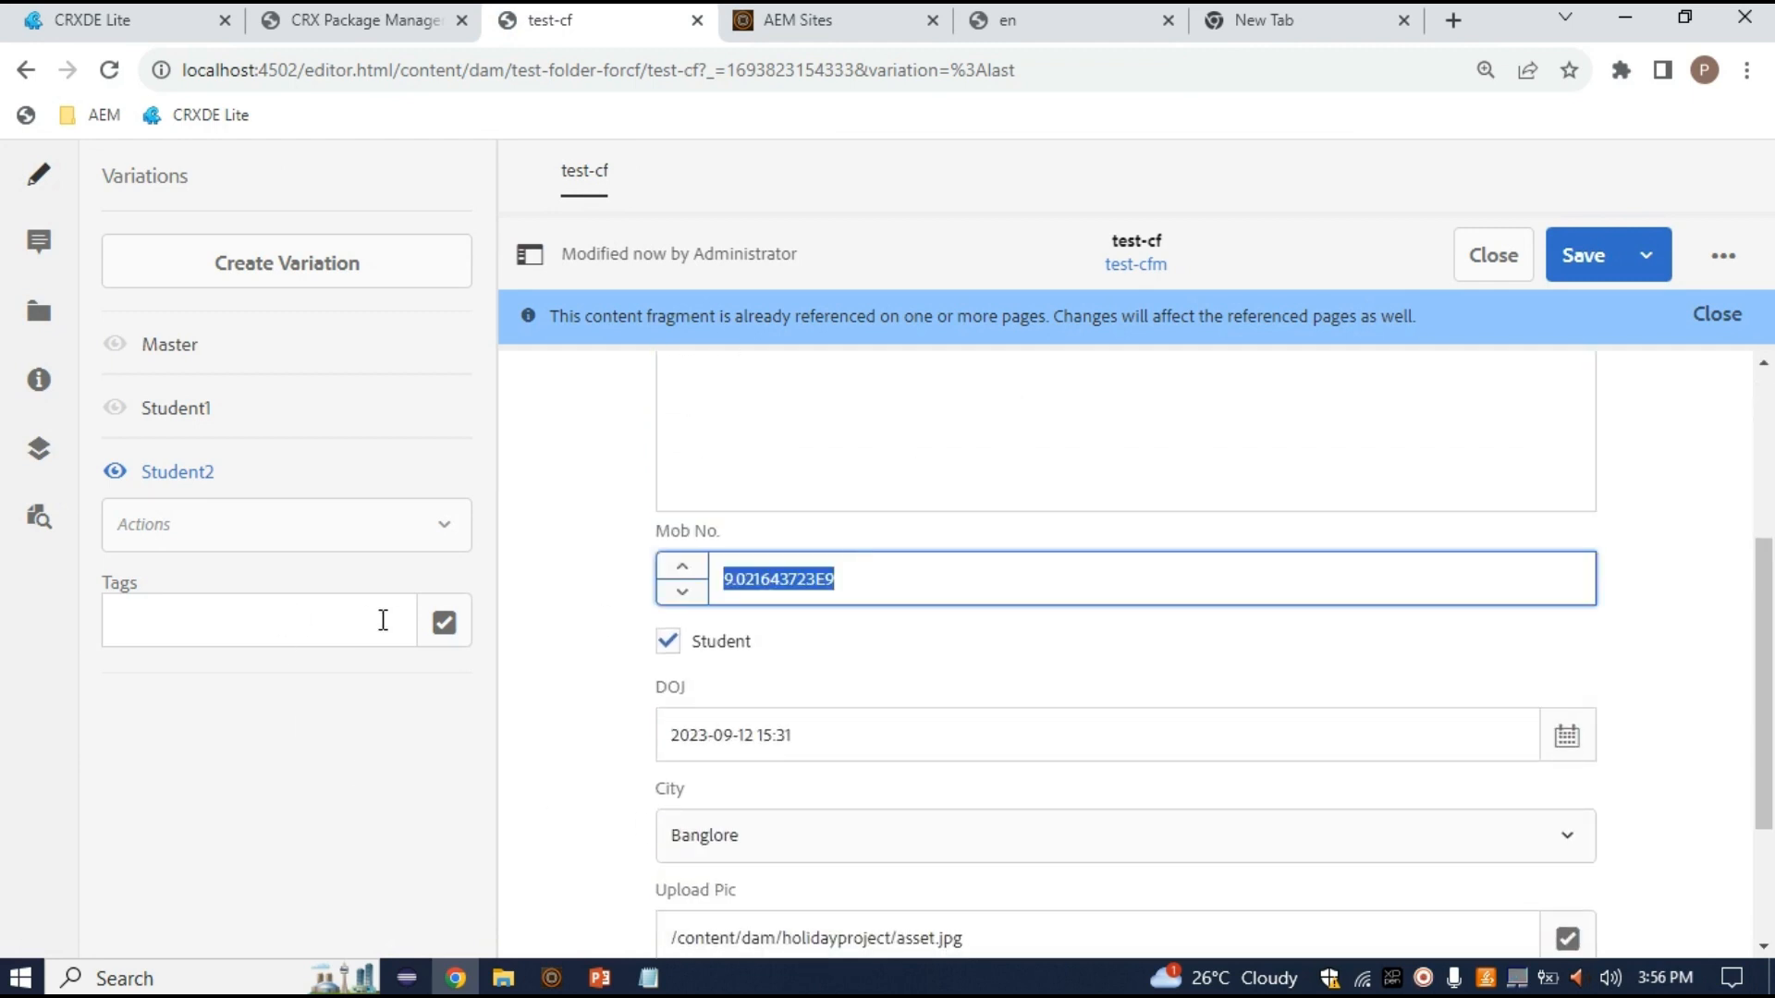
key("BackSpace")
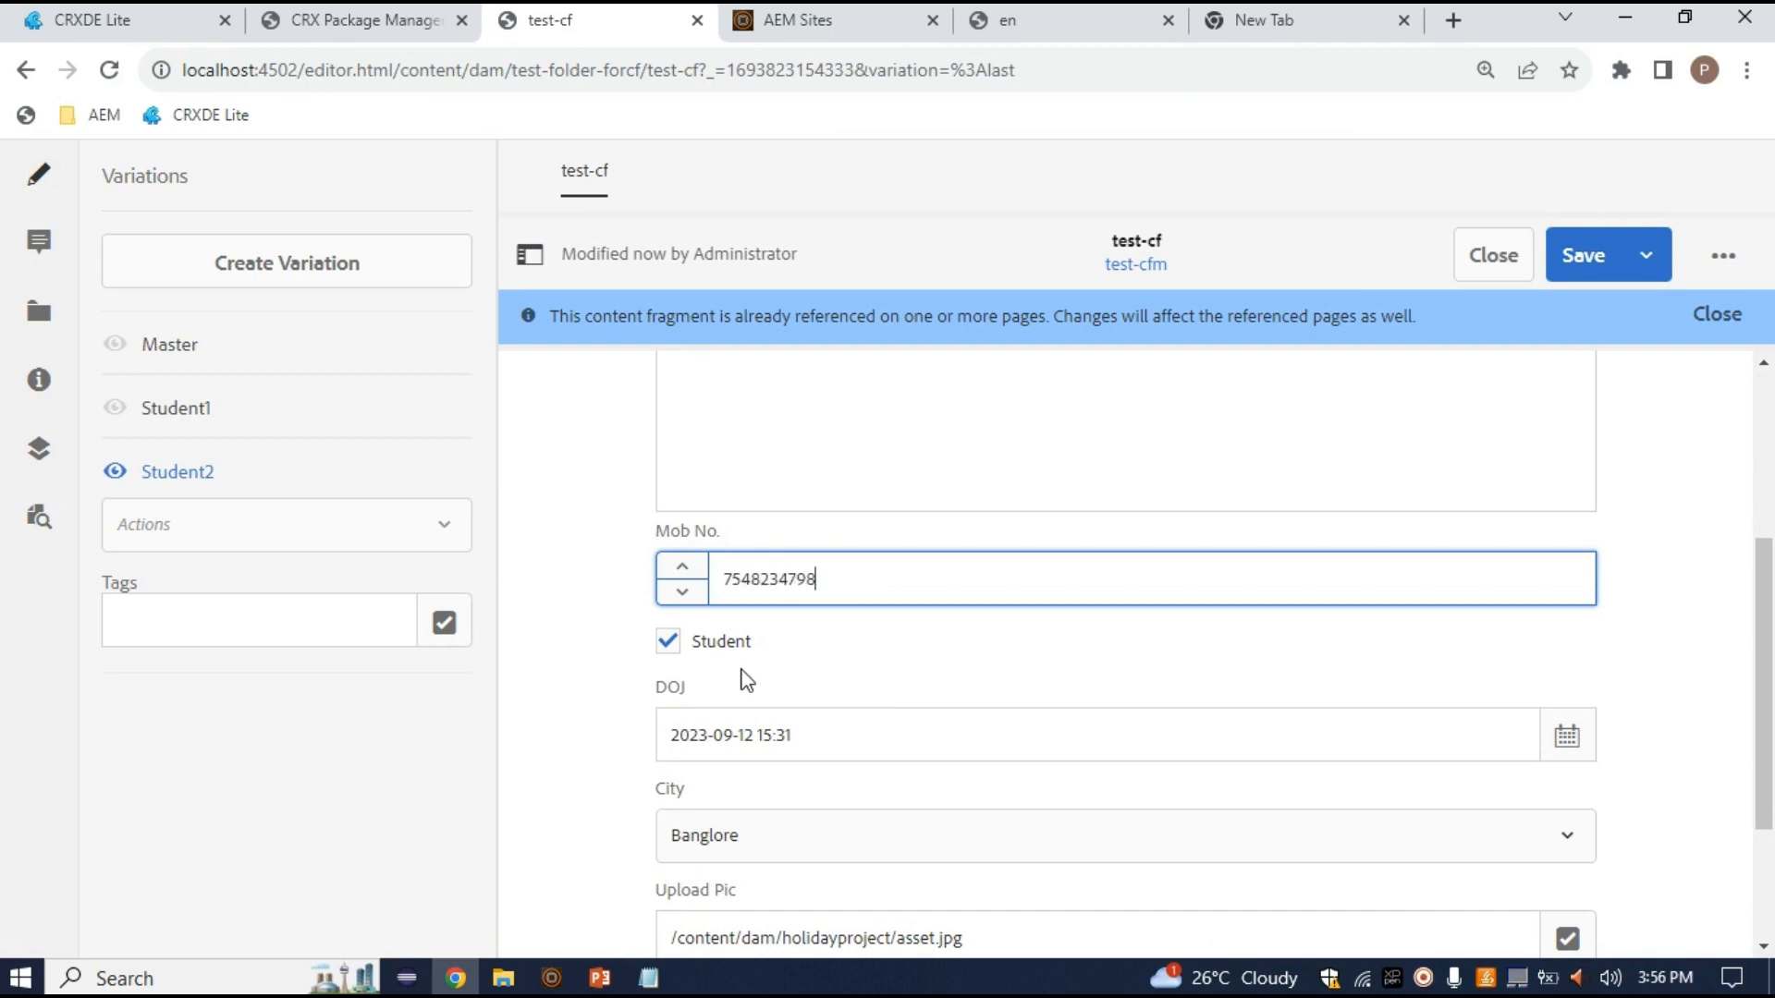
Choose Pune as the City
scroll(817, 726, "down", 2)
left_click(839, 602)
left_click(836, 691)
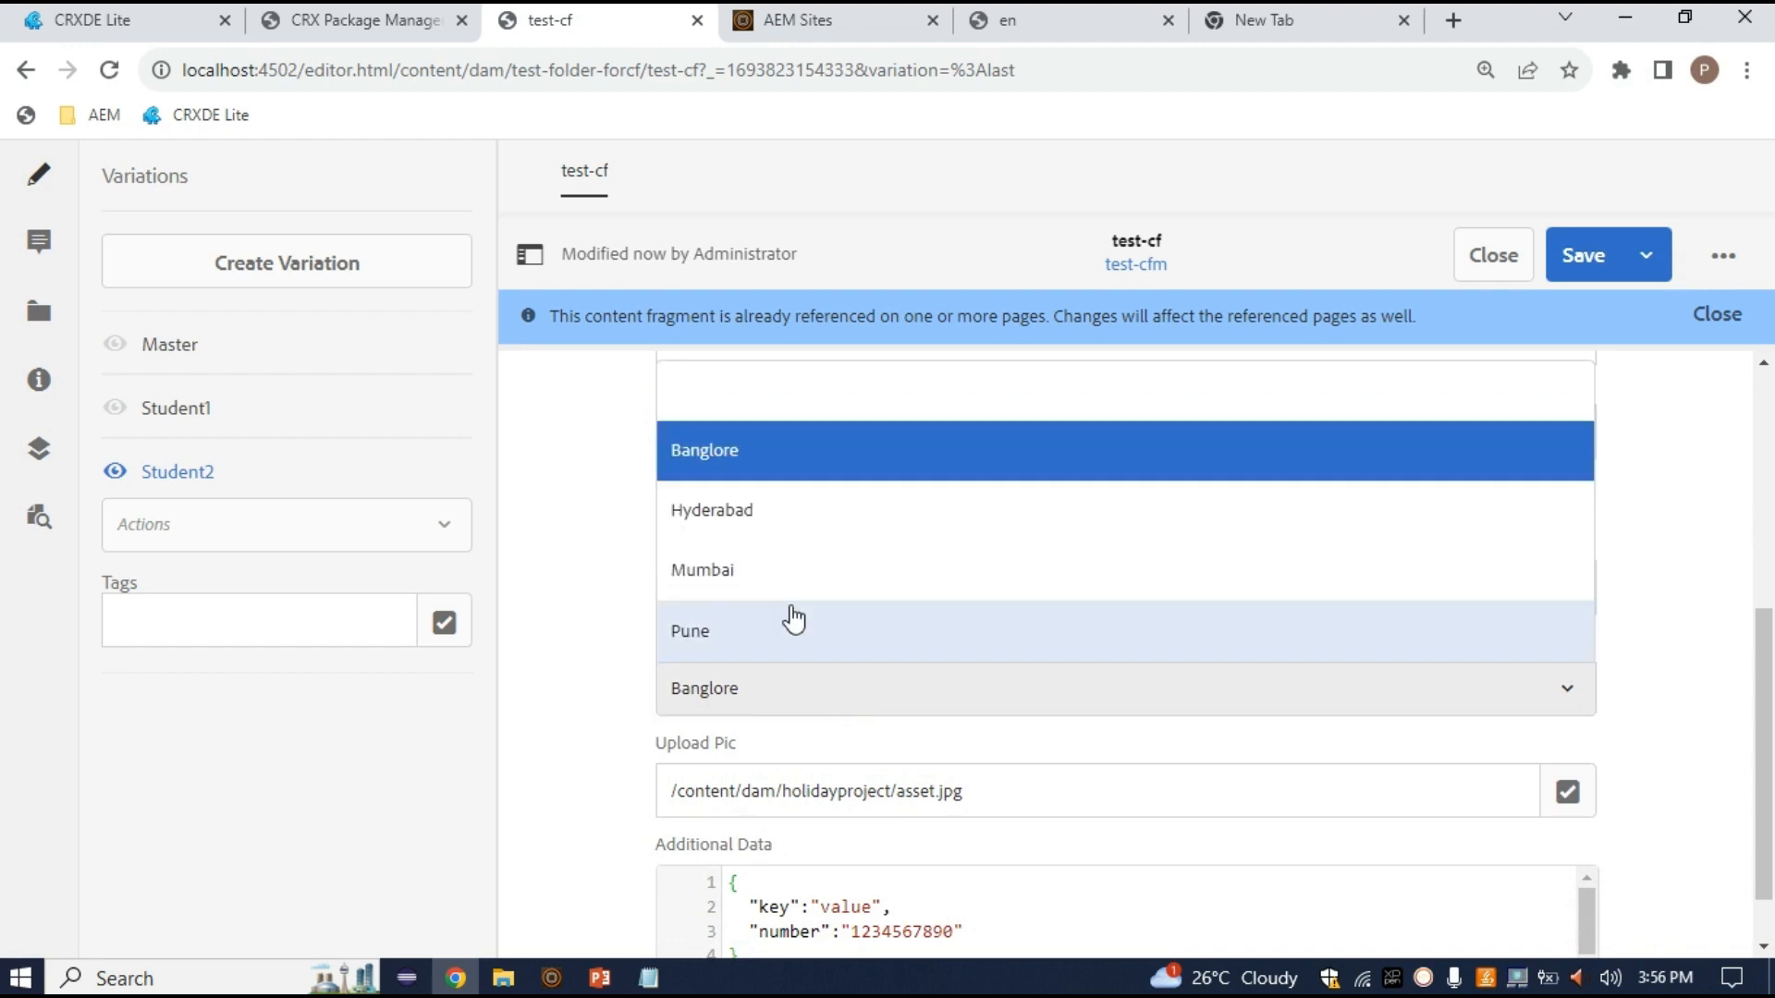
left_click(791, 621)
scroll(840, 733, "down", 1)
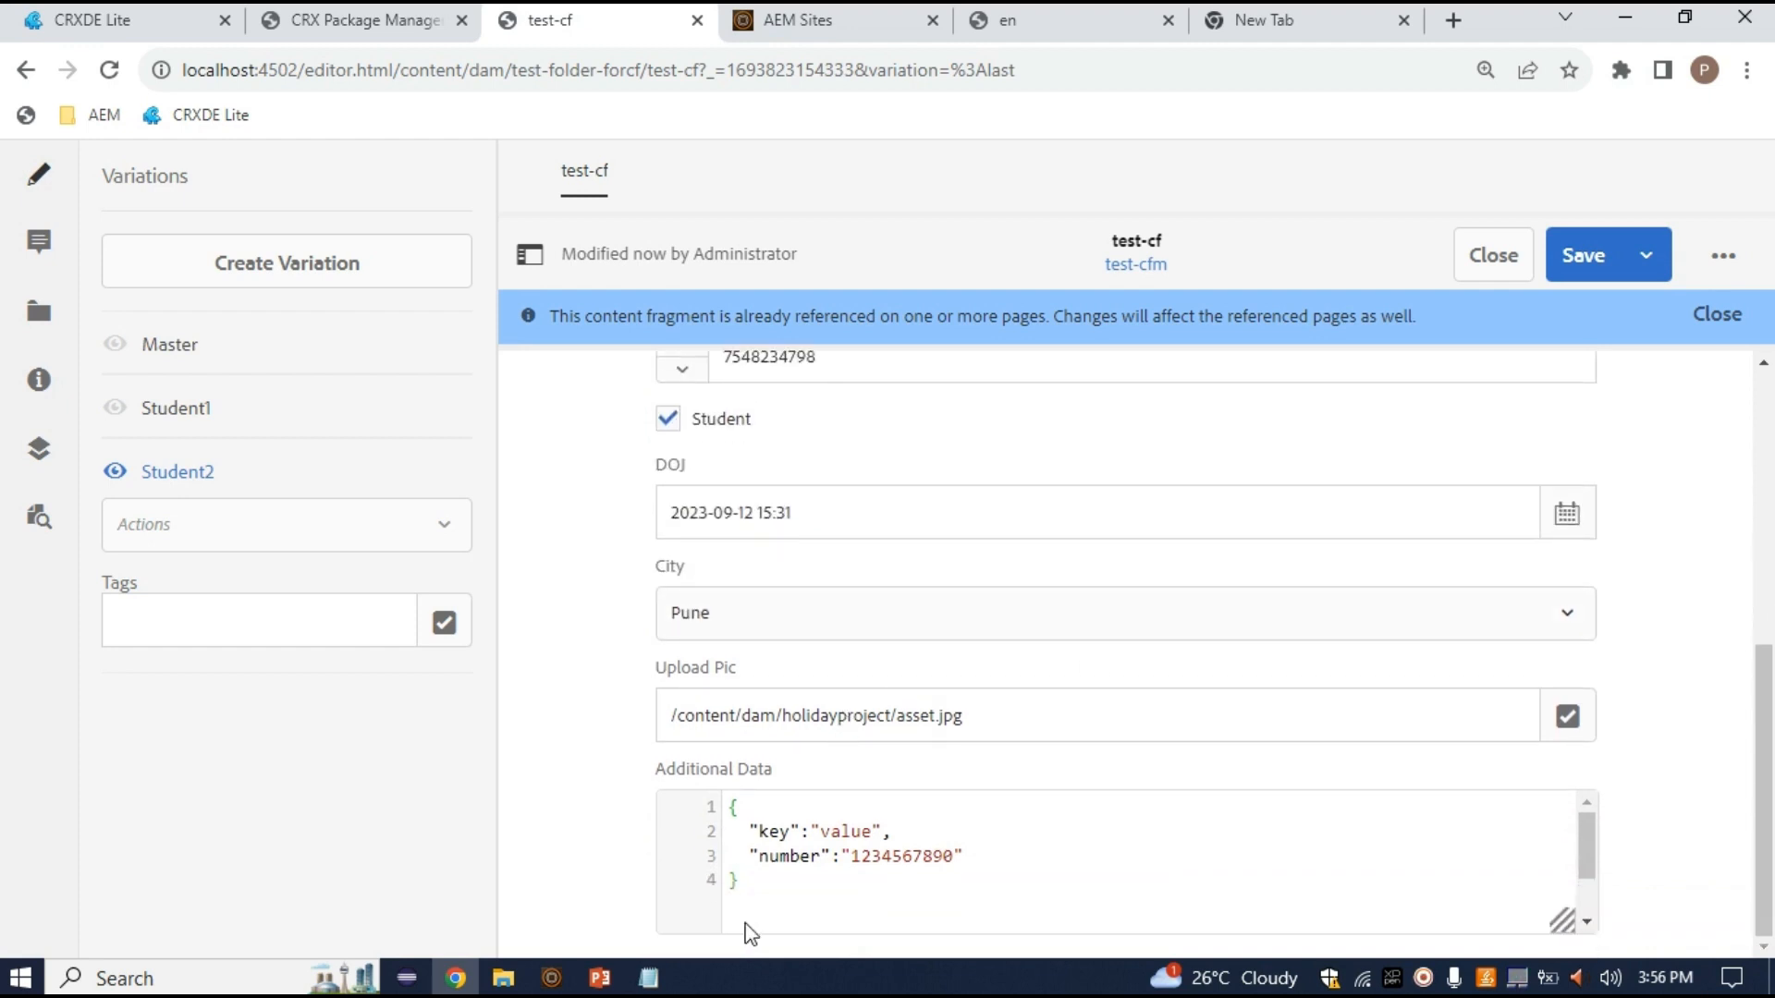
Add a lastname entry on a new line of the Additional Data JSON, with a separating comma
left_click(1022, 851)
key("Return")
type("name")
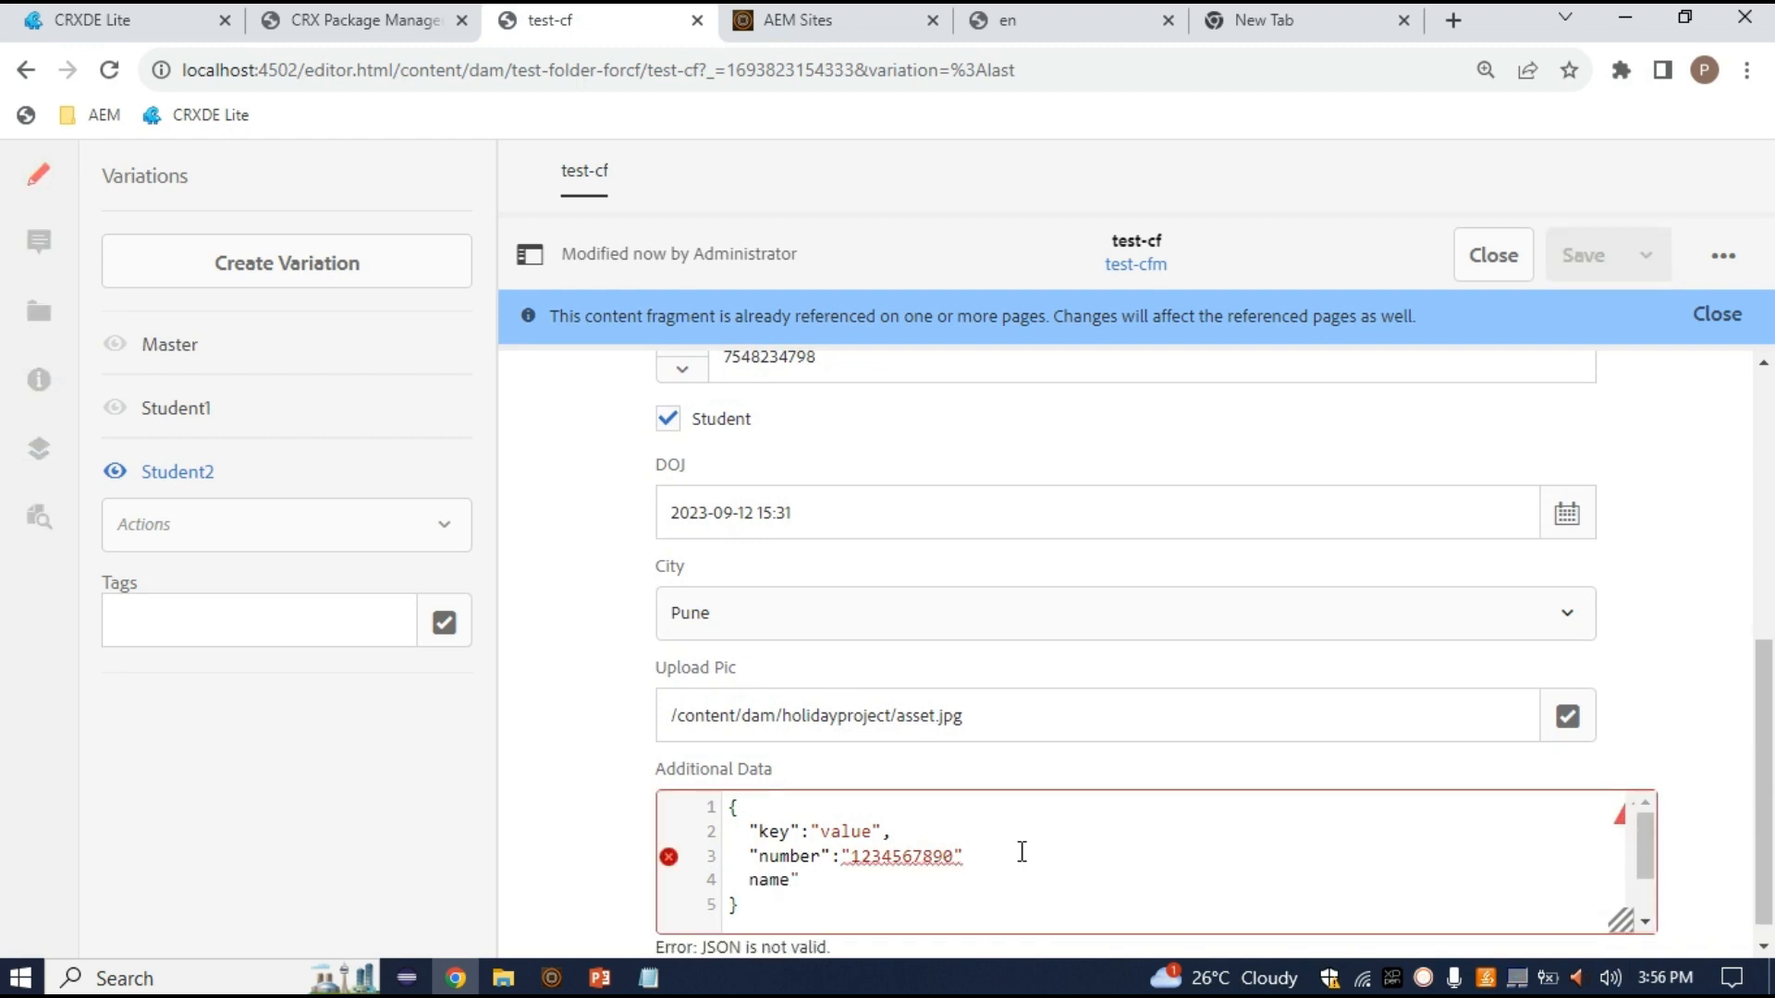
type("m")
key("BackSpace")
key("BackSpace")
key("BackSpace")
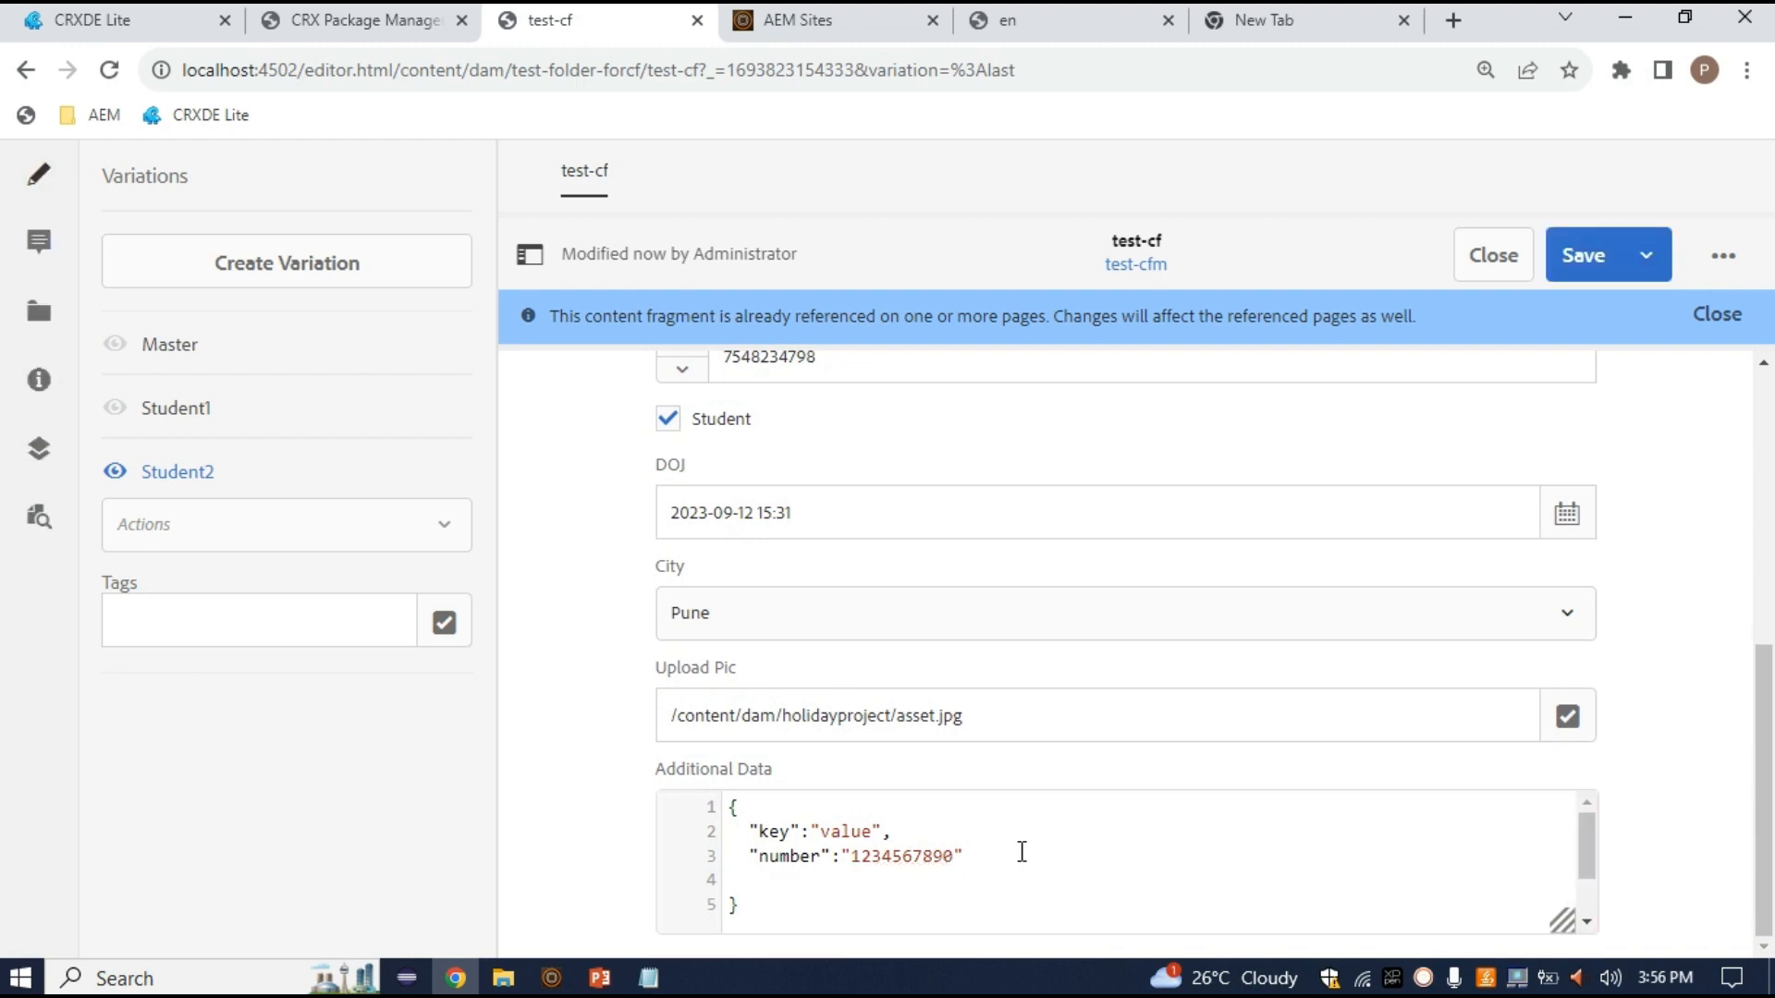
type("lastname")
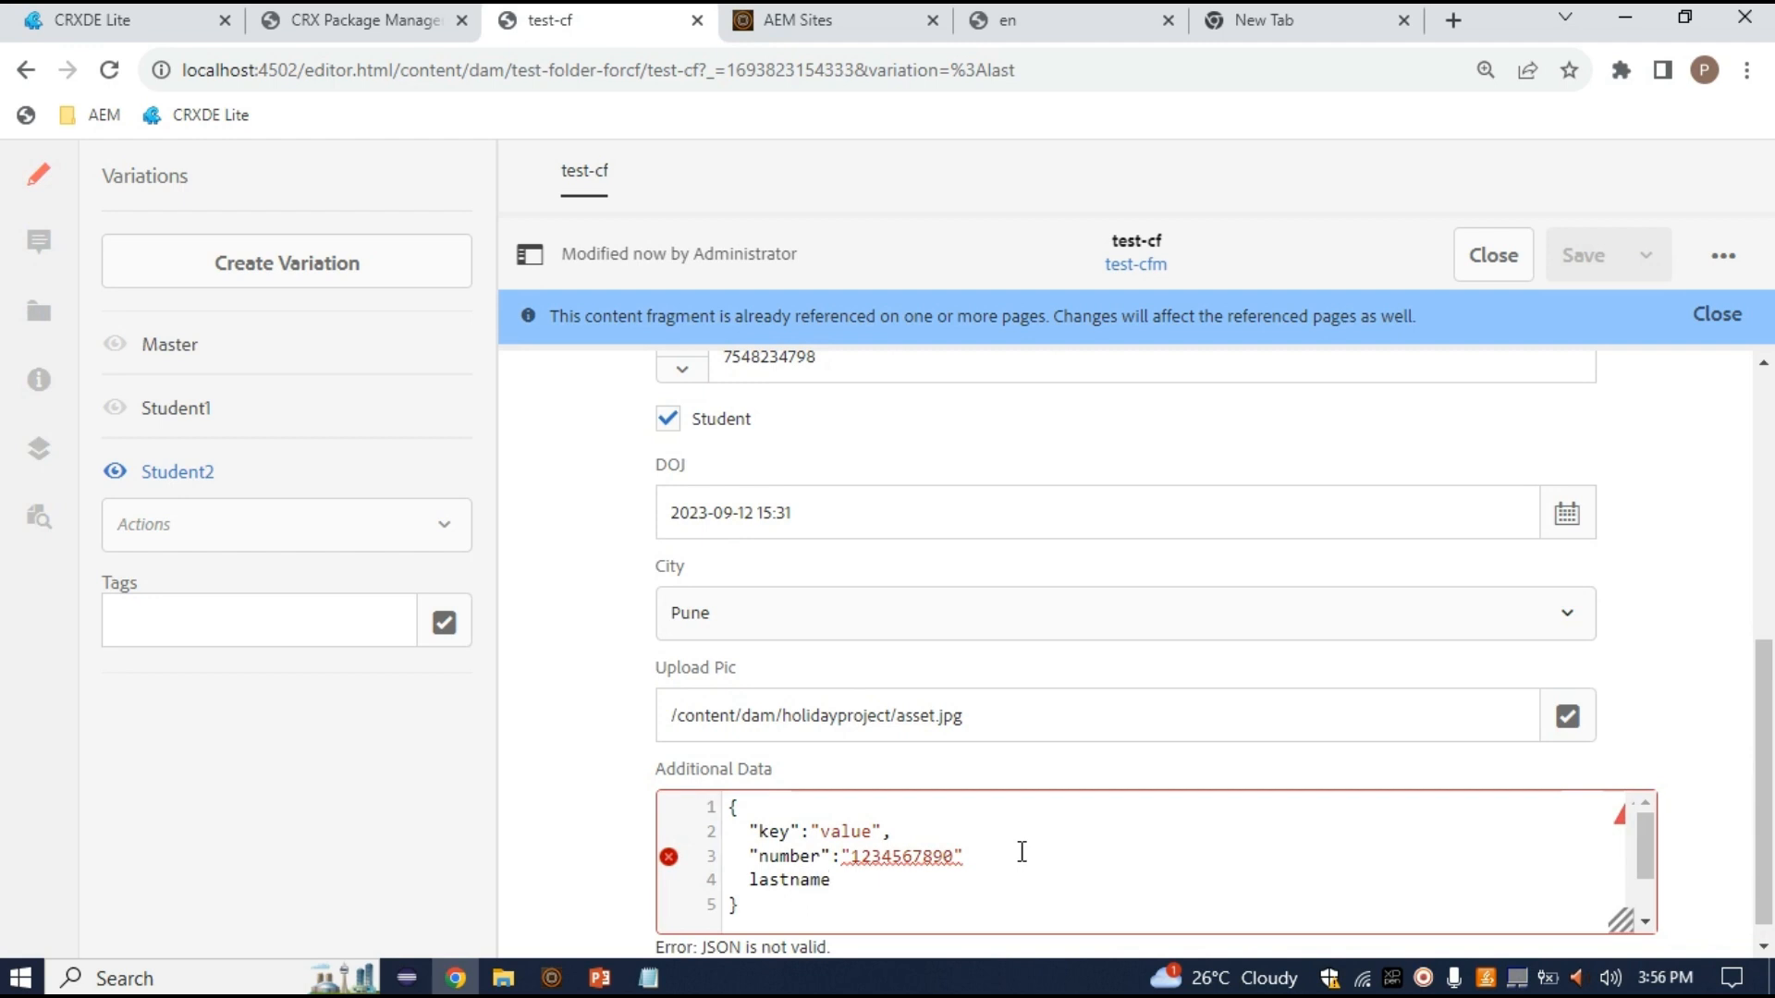
type(":\"to")
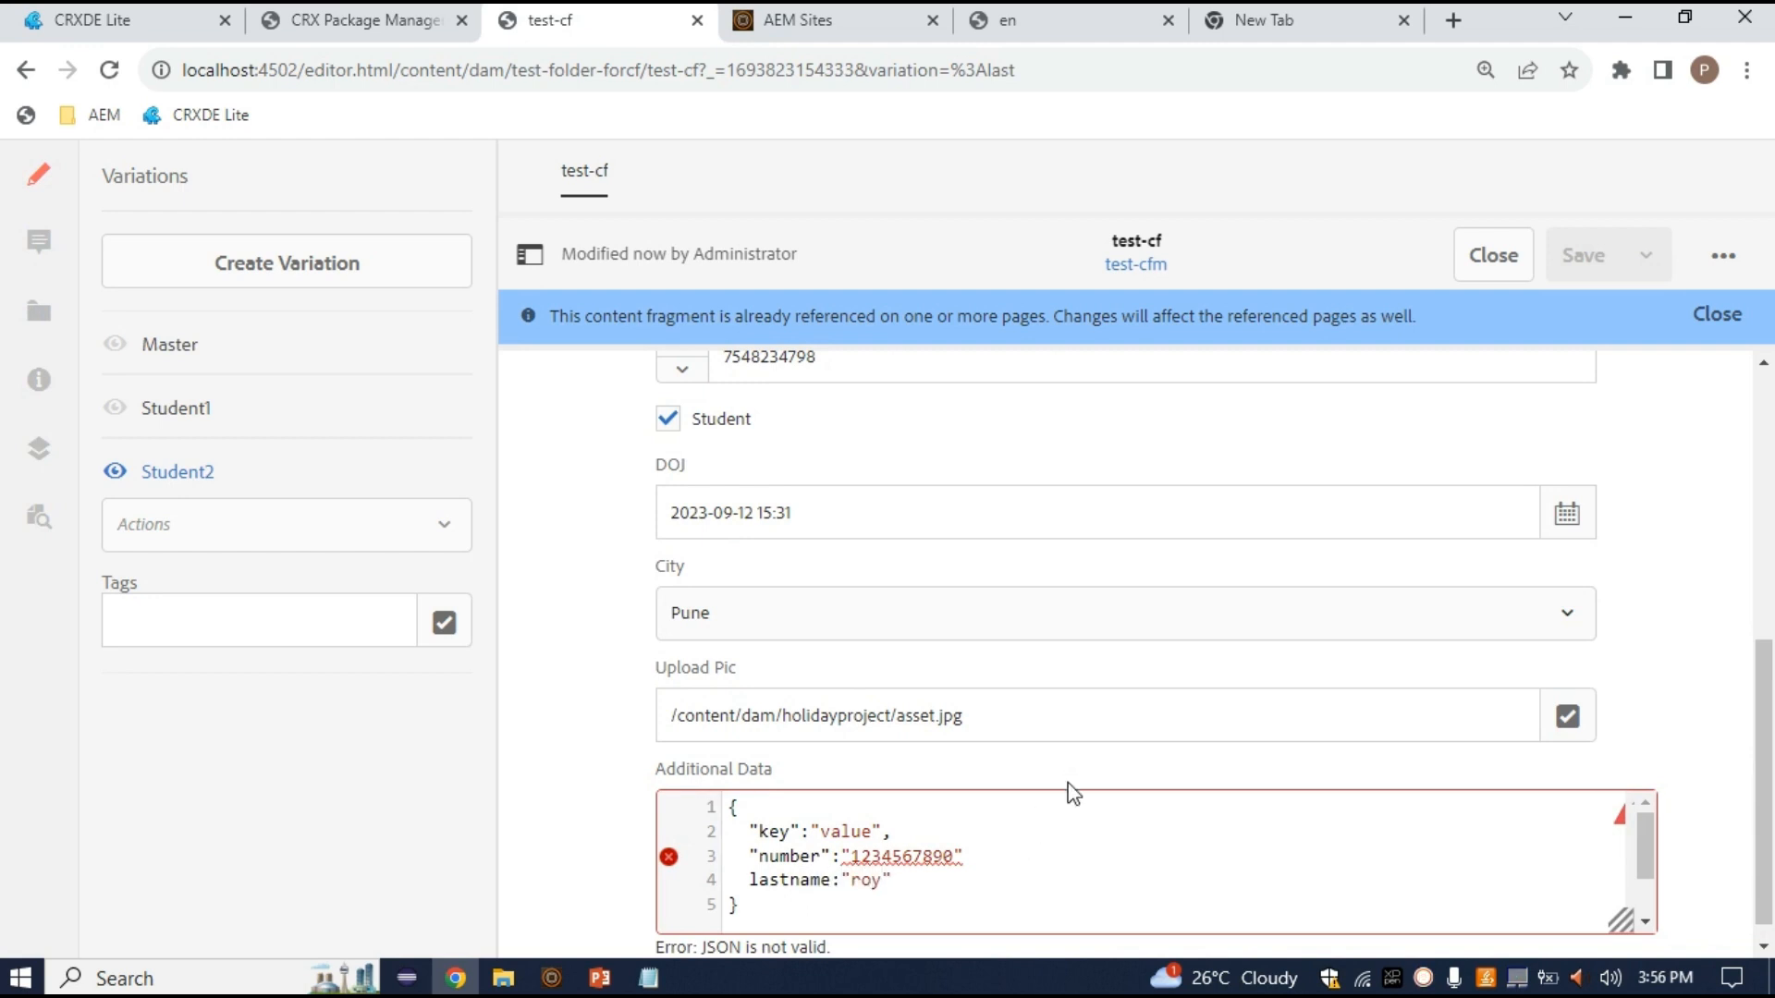
left_click(987, 860)
type(",")
Fix the quotes around lastname and remove the stray colon so the JSON is valid, then save
left_click(756, 881)
type("\":")
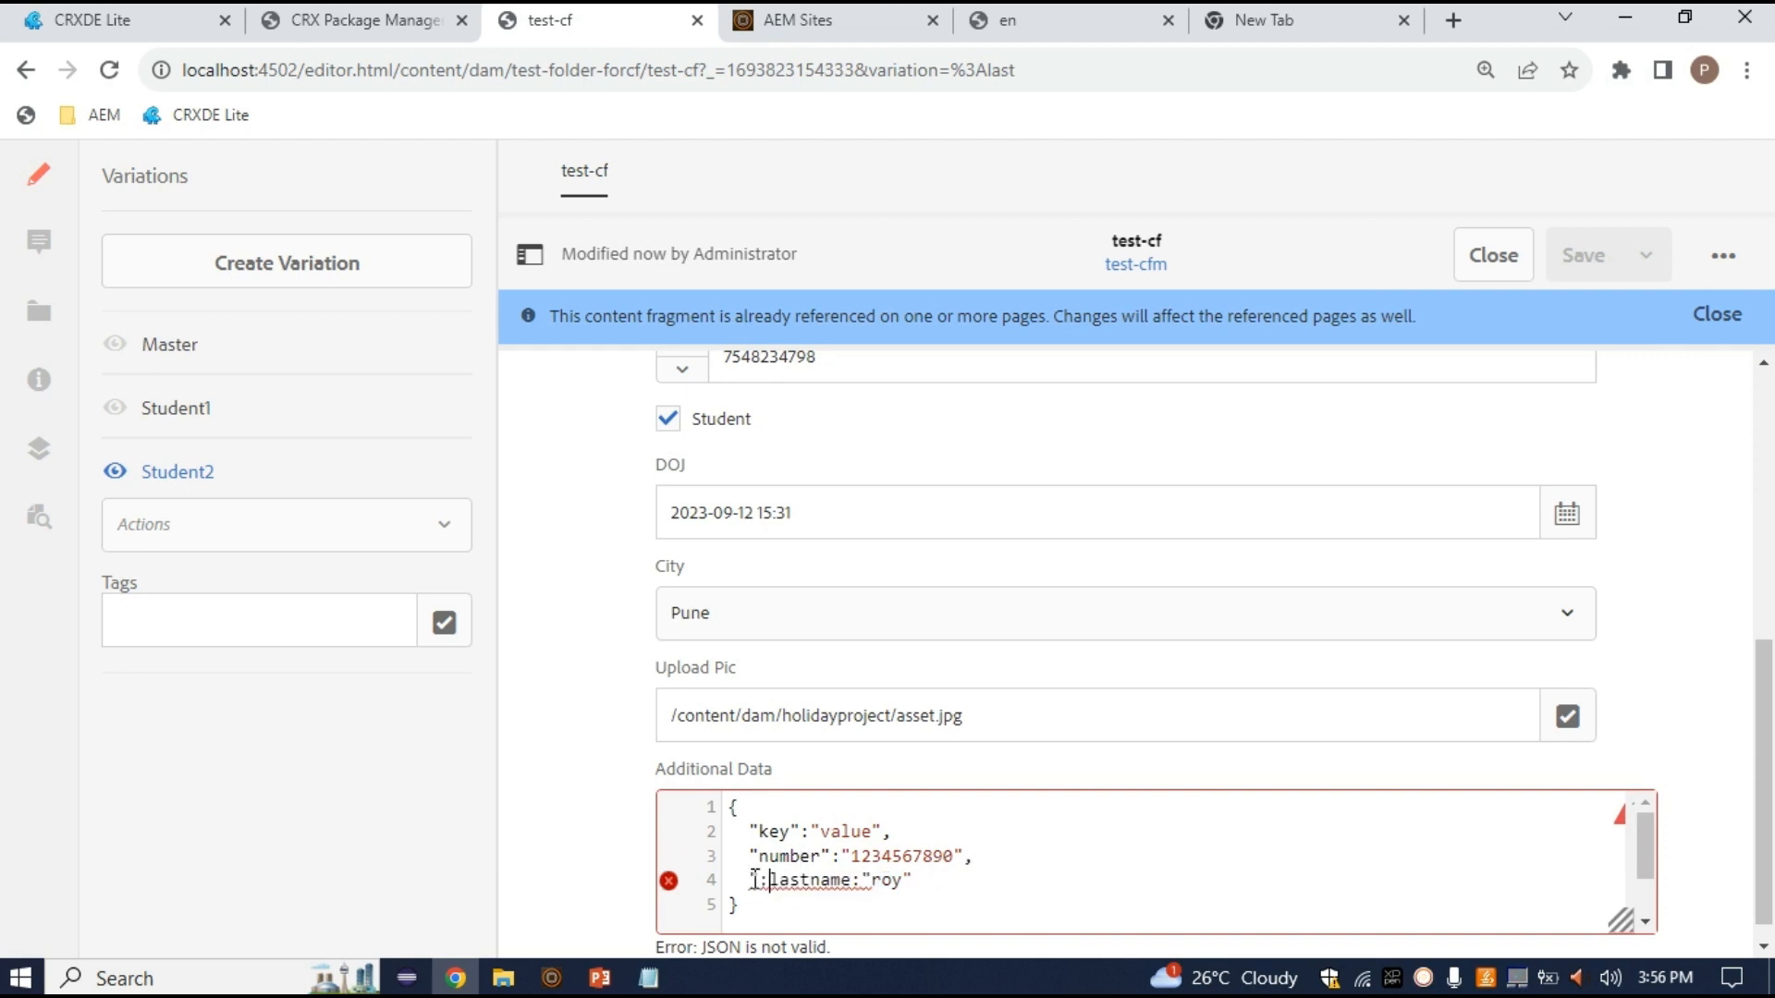
left_click(852, 879)
type("\"")
key("Left")
key("Left")
key("Left")
key("Left")
key("Left")
key("Left")
key("Left")
key("Left")
key("Right")
key("BackSpace")
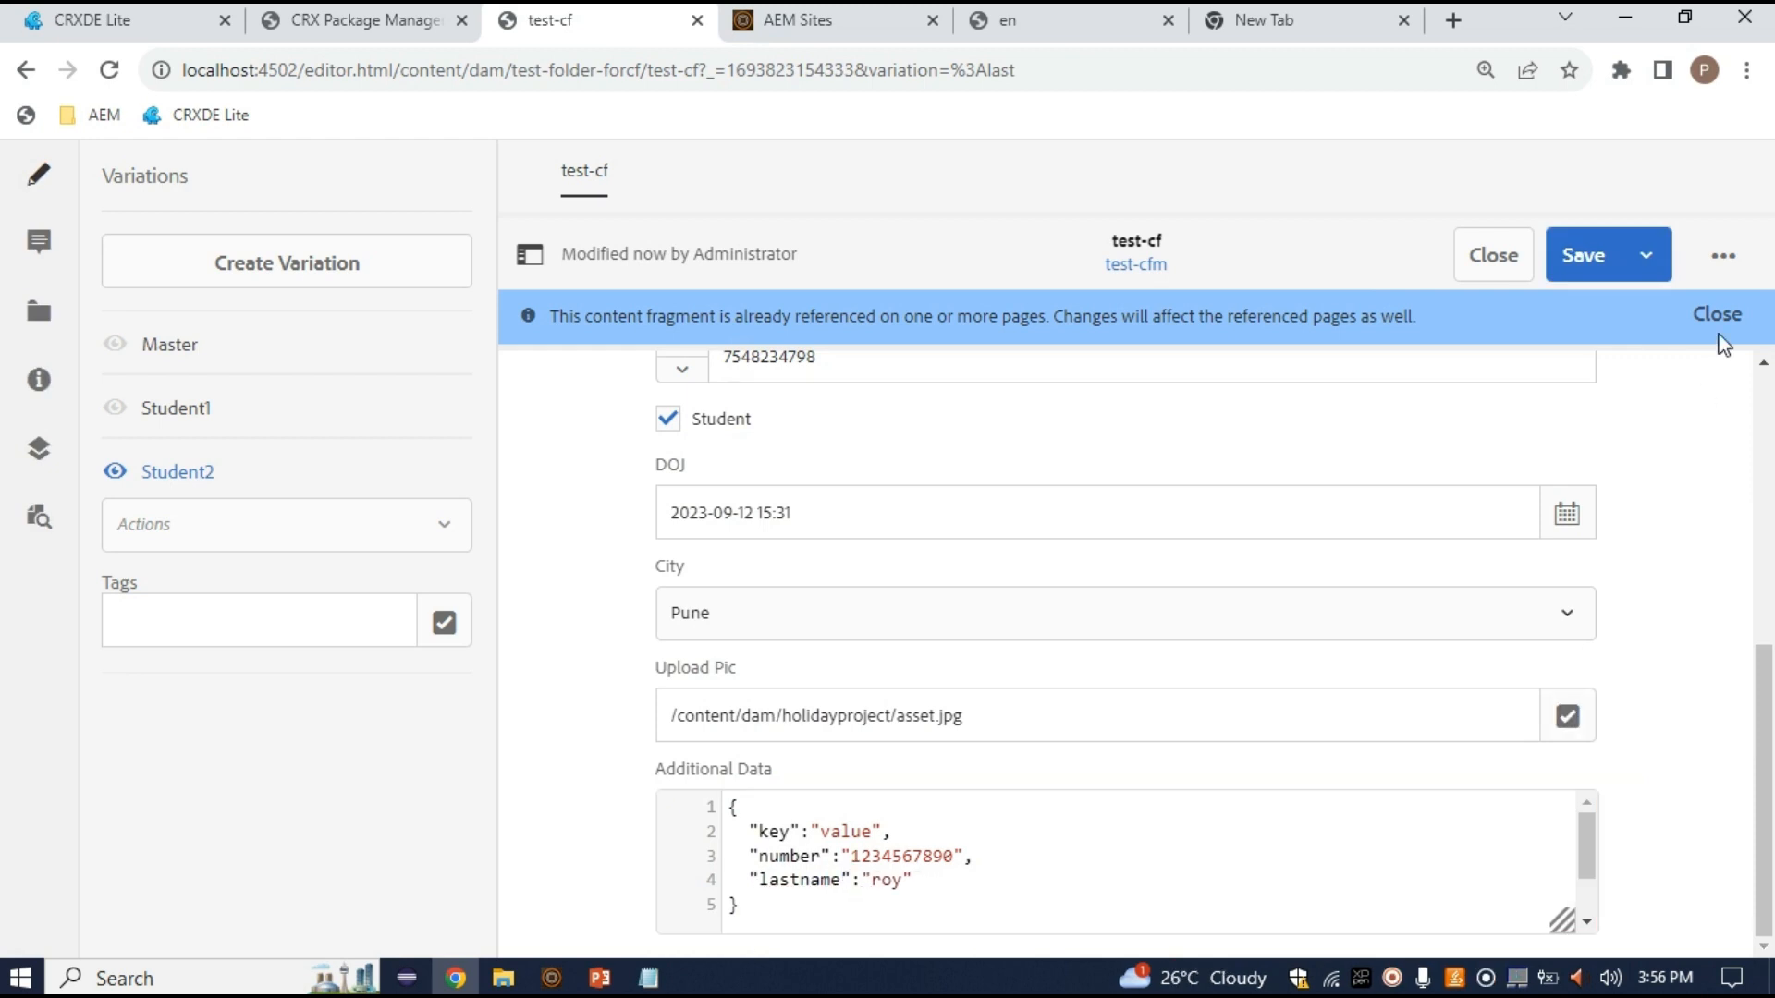
left_click(1596, 277)
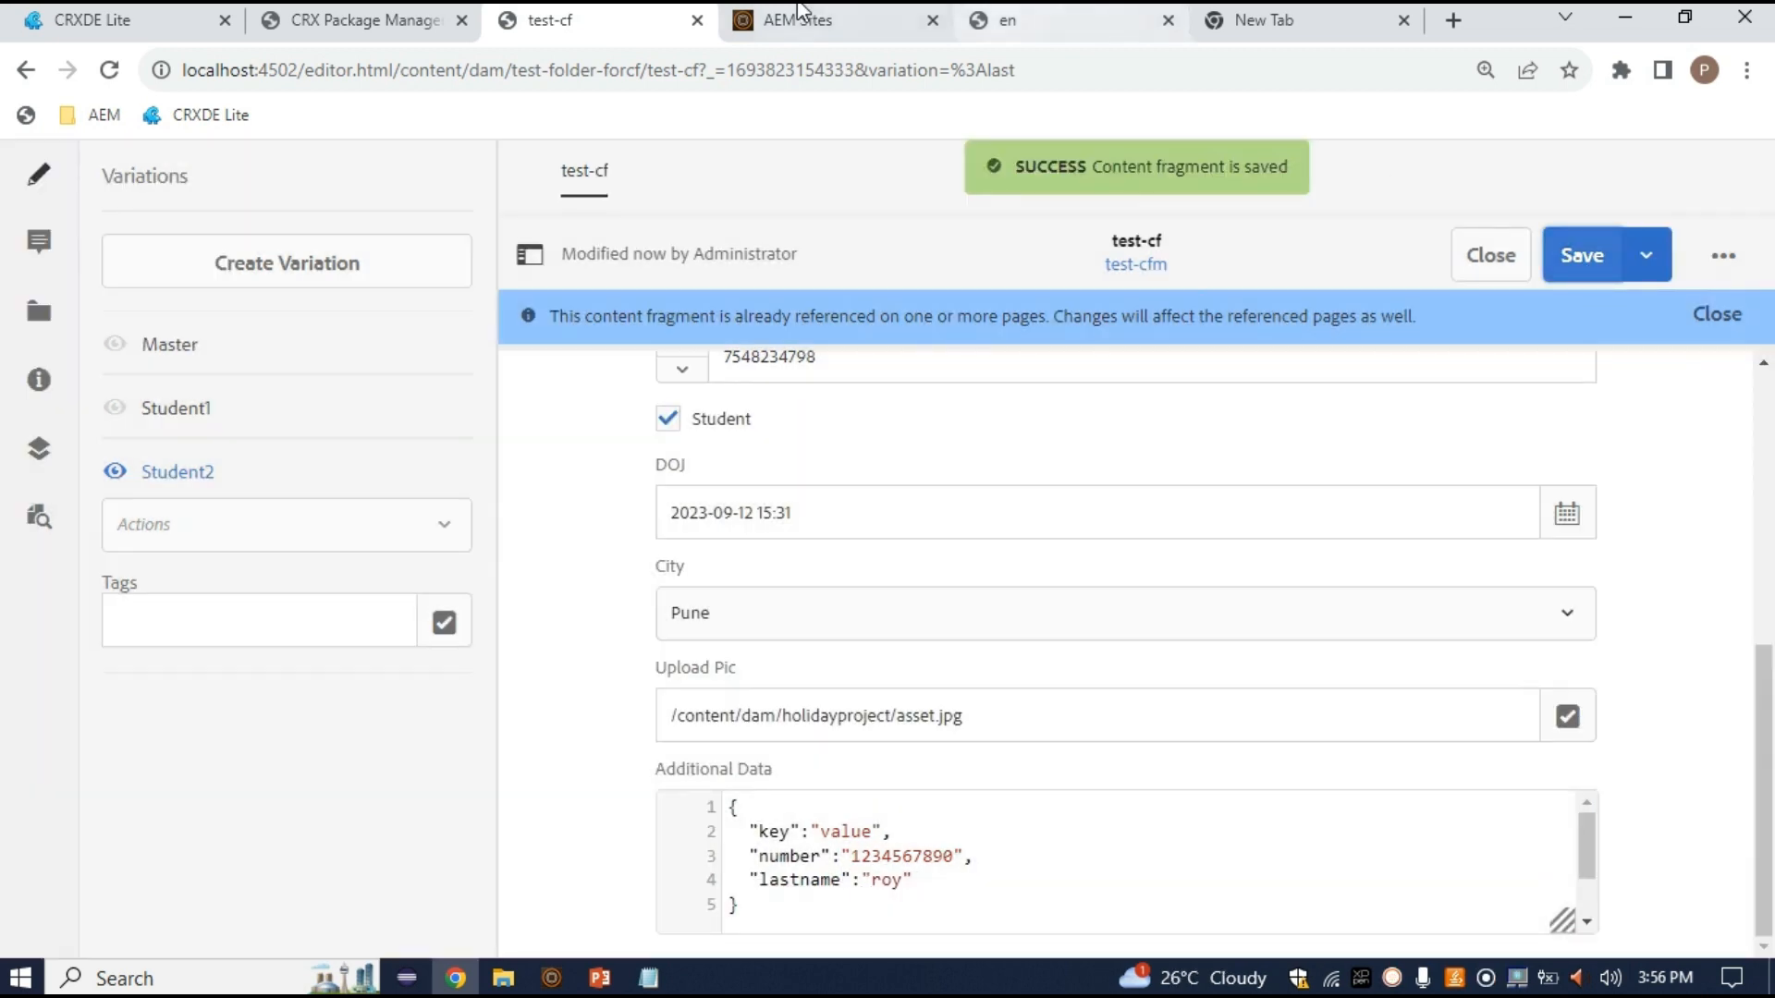
On the en page, switch the test-cf component's Variation to Student2 and confirm it
left_click(999, 20)
scroll(504, 777, "down", 8)
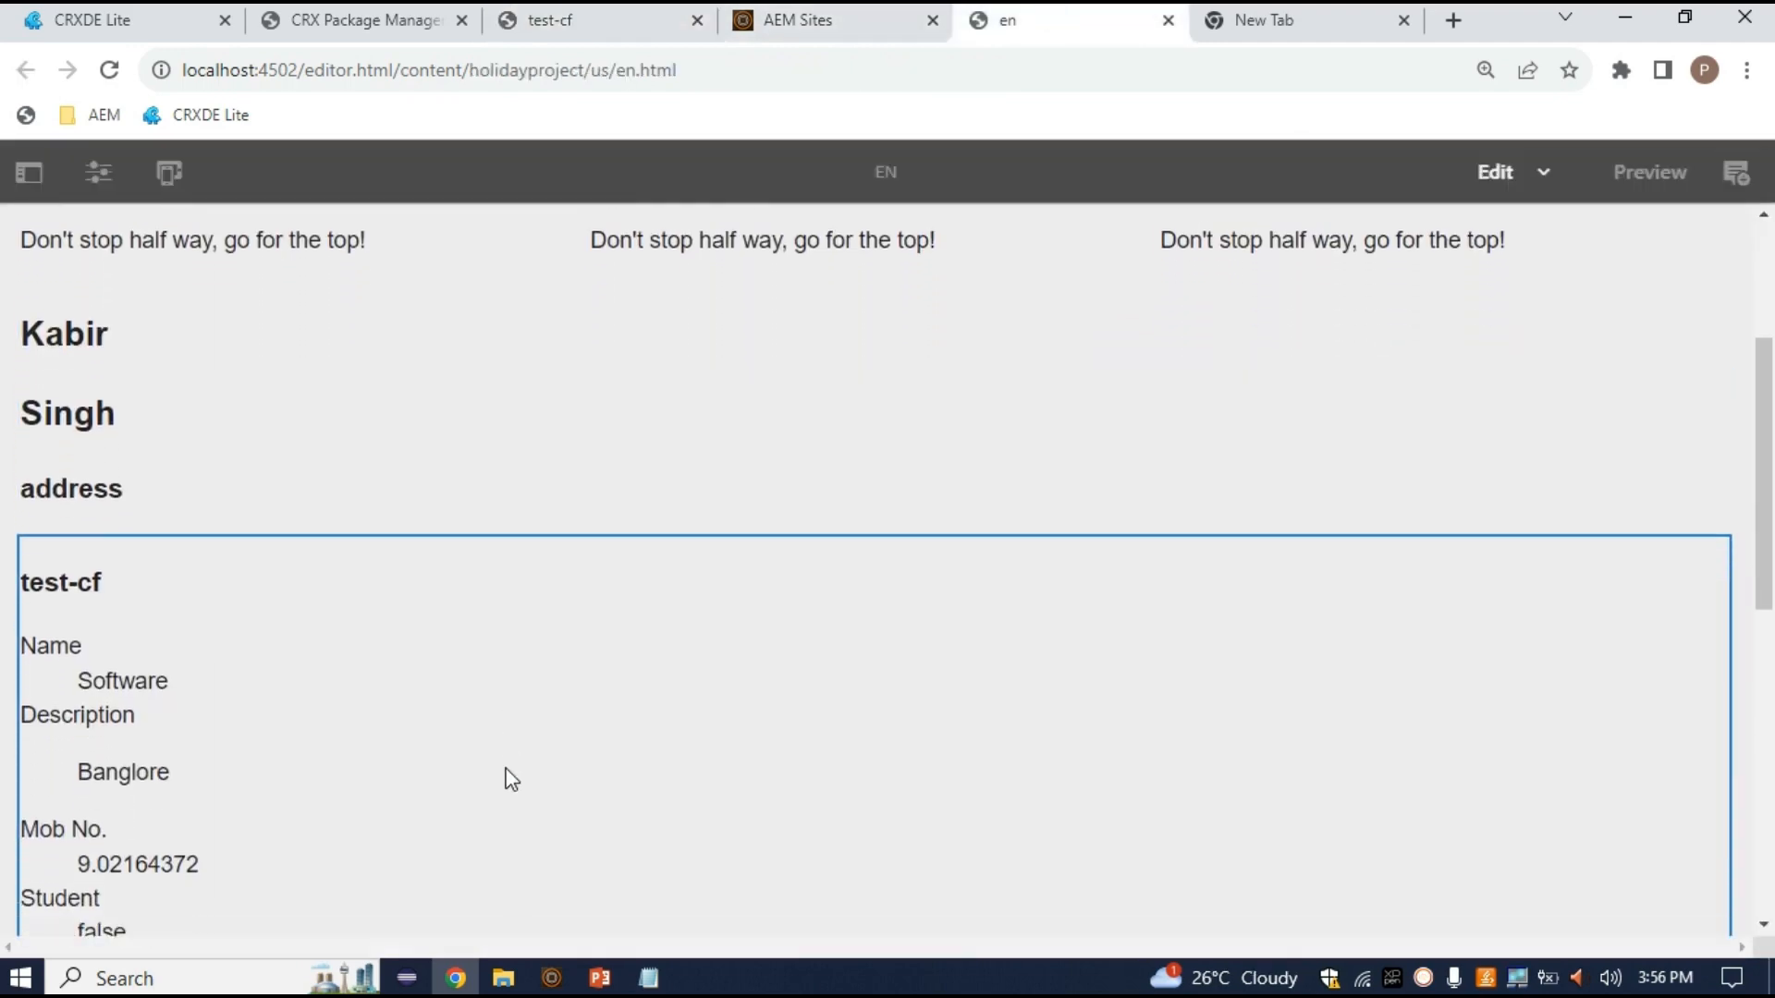
scroll(453, 626, "up", 4)
scroll(446, 616, "up", 1)
double_click(434, 640)
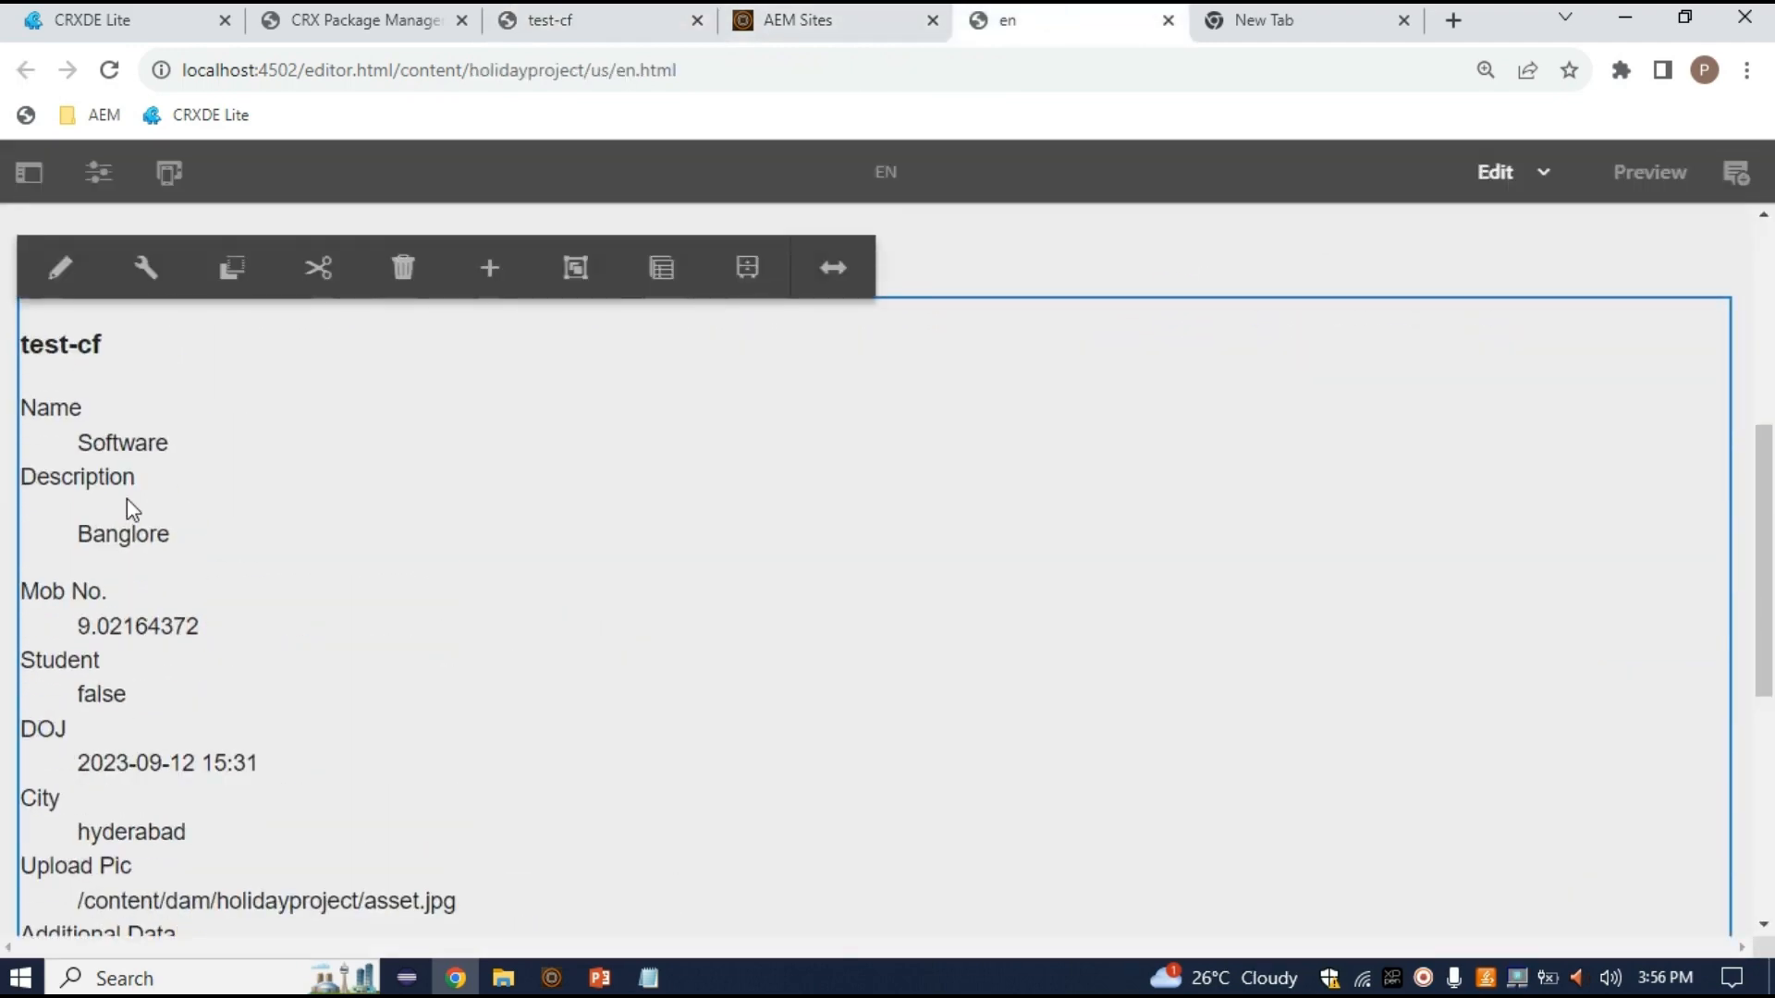
left_click(583, 784)
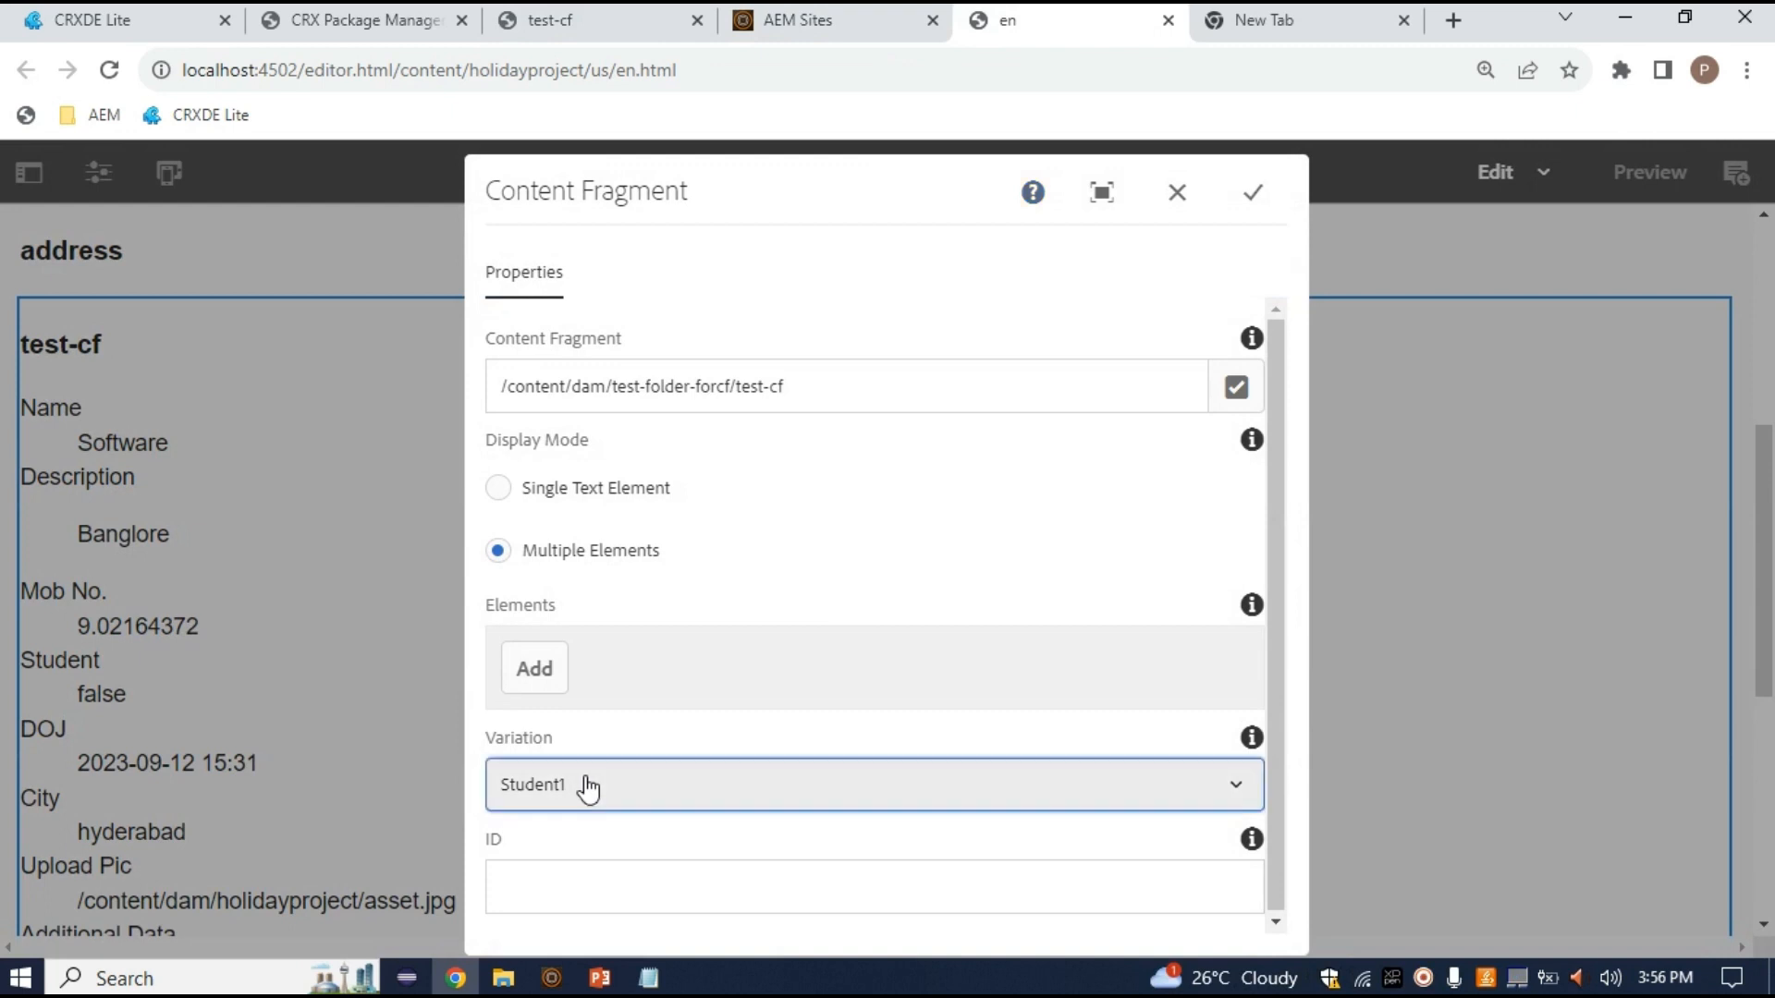
left_click(585, 729)
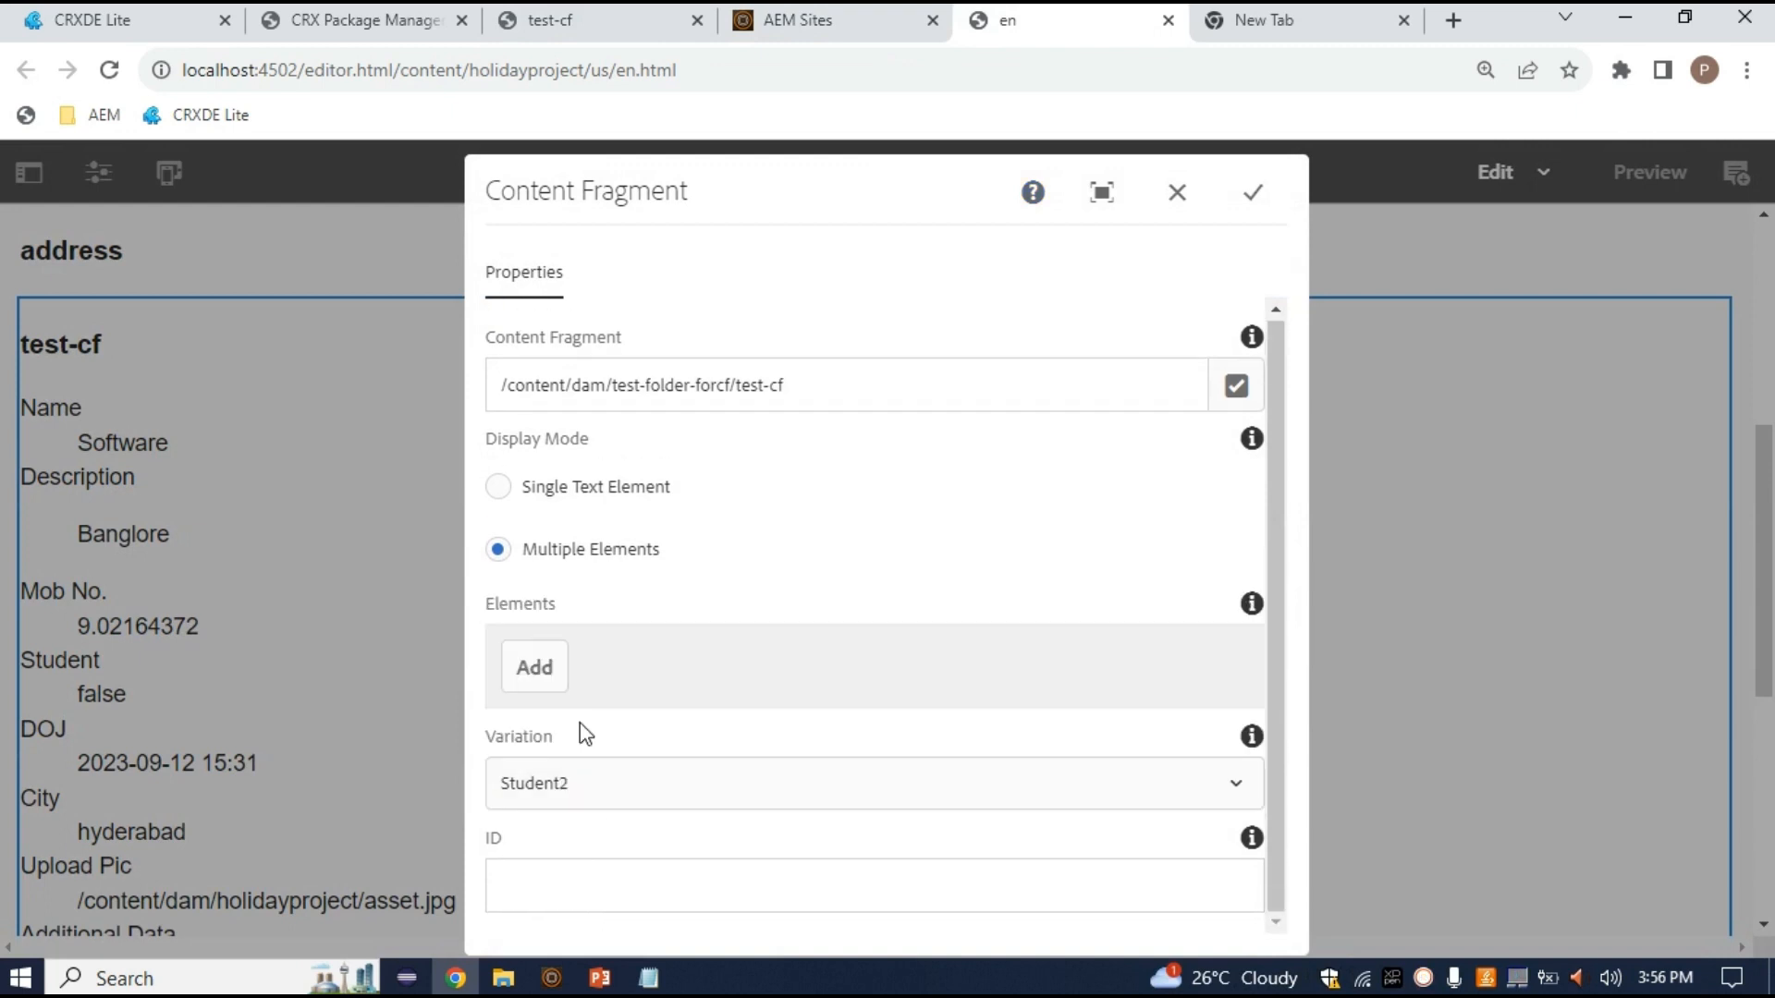
left_click(1252, 193)
scroll(407, 619, "down", 5)
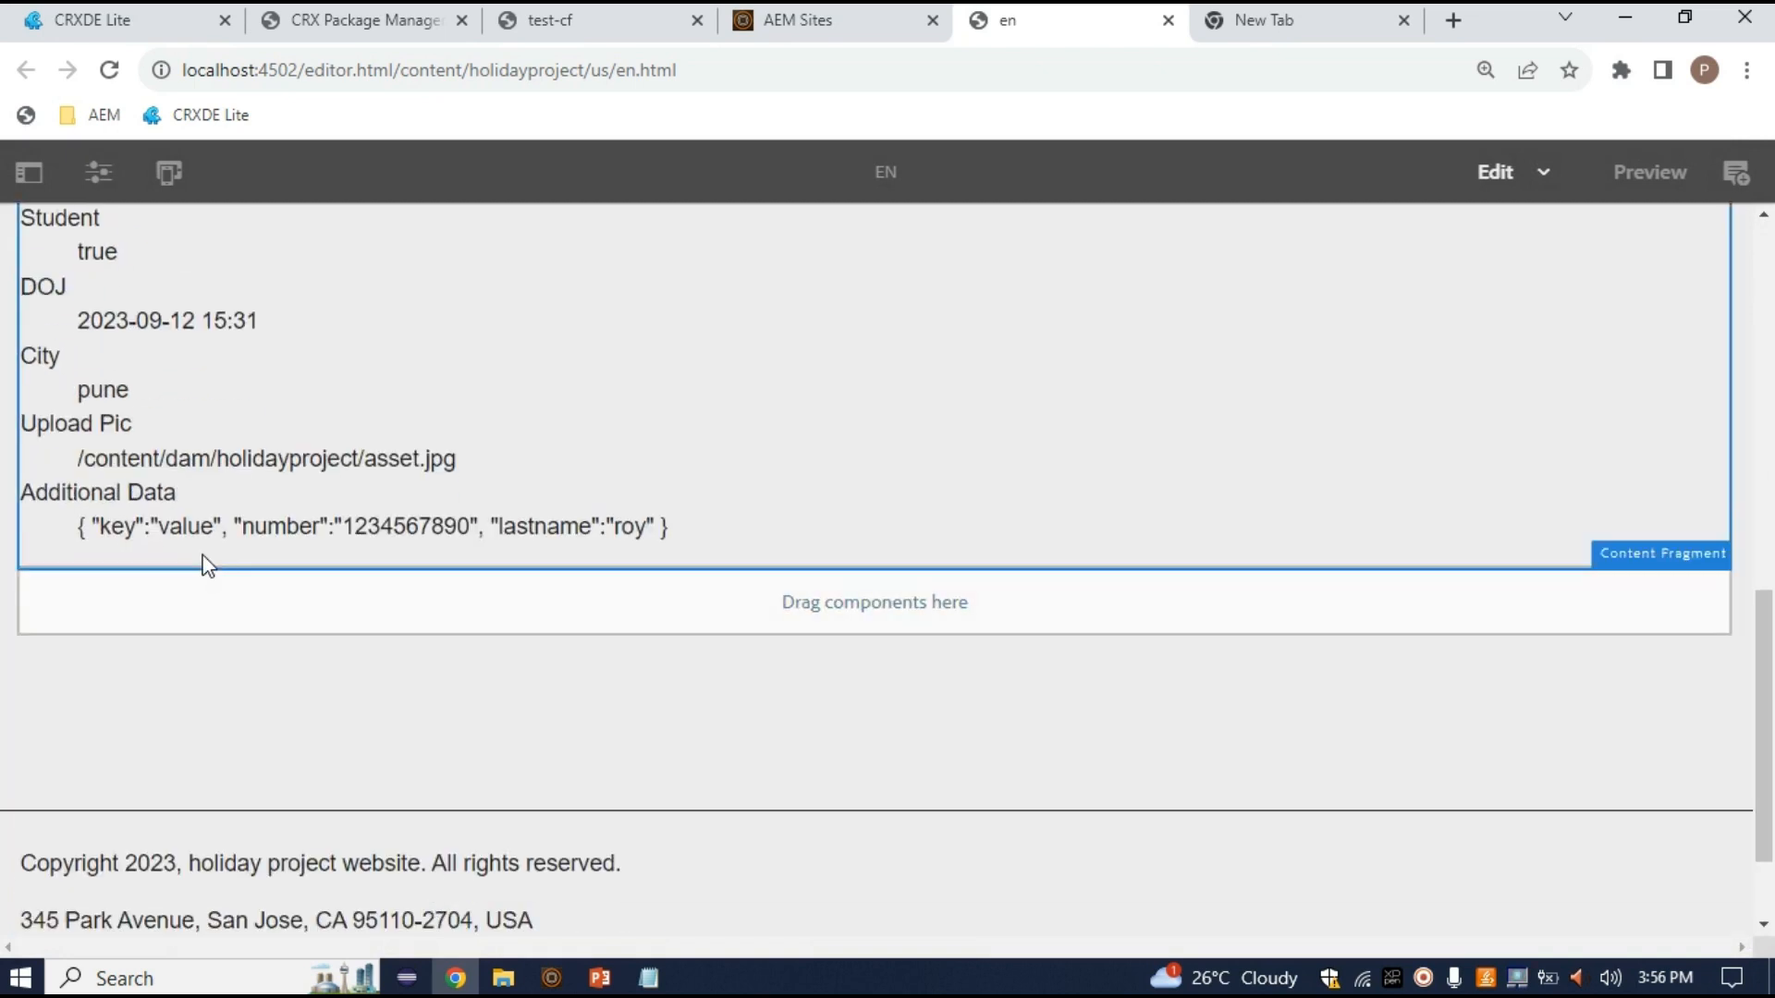
scroll(106, 747, "up", 1)
scroll(101, 738, "up", 4)
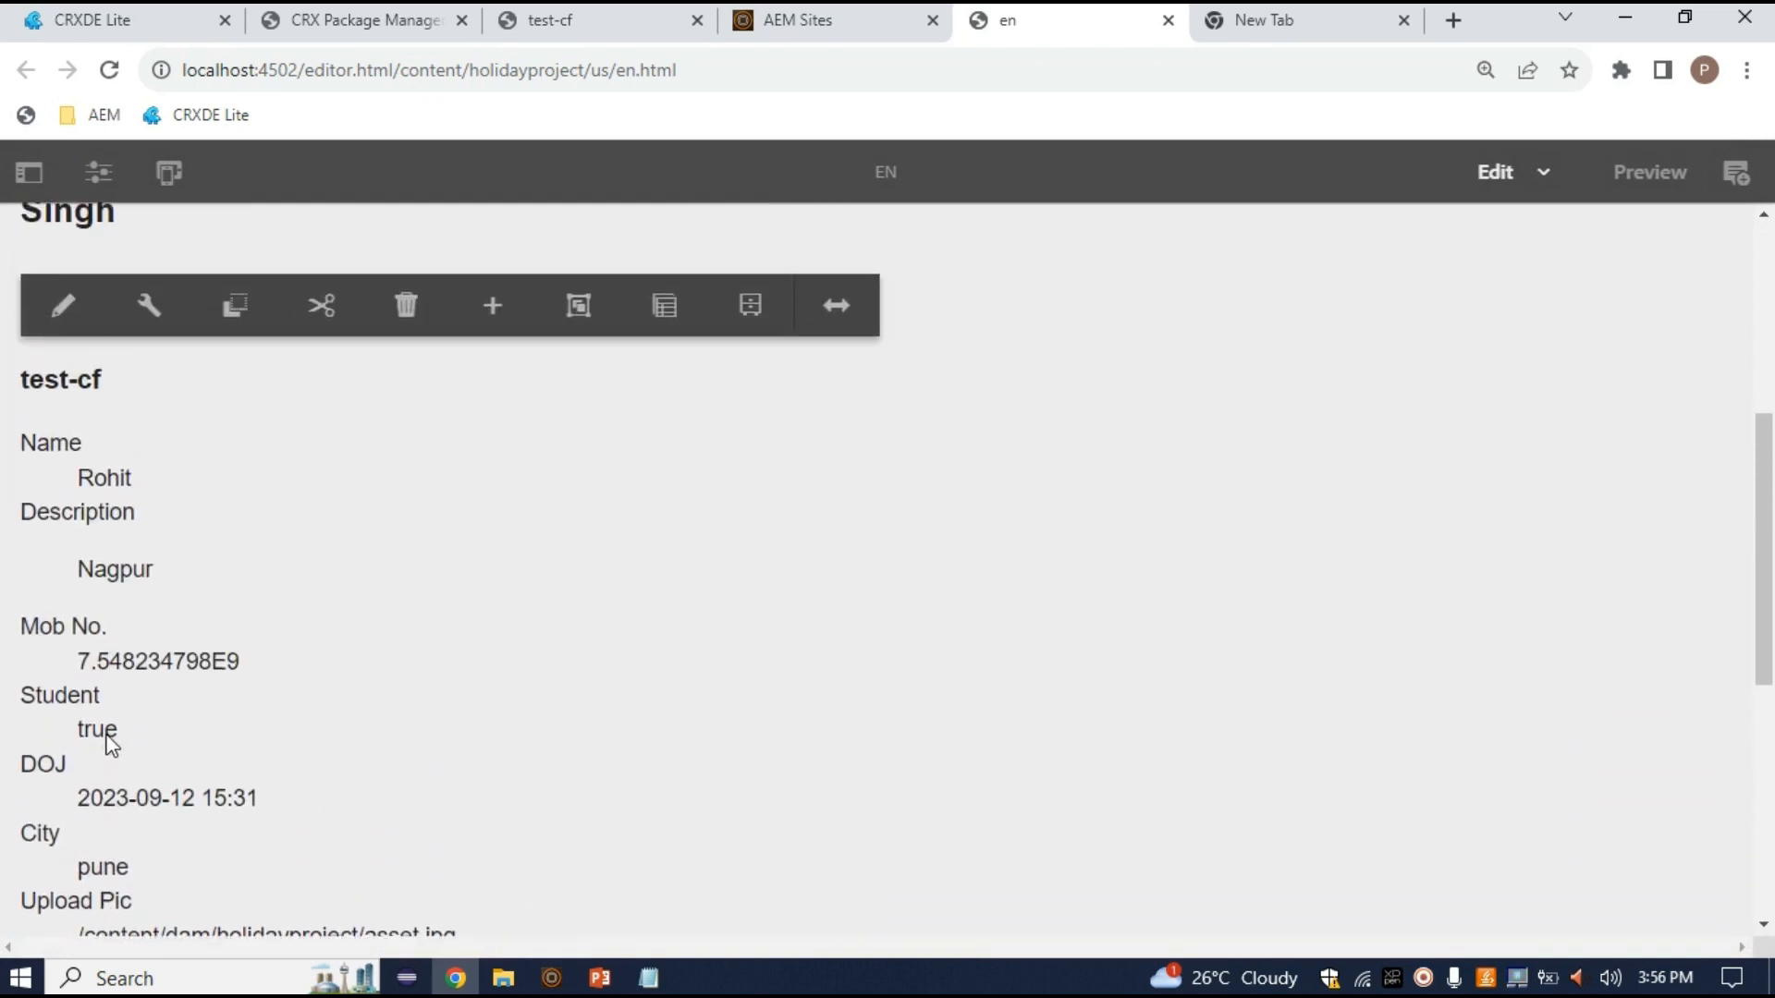